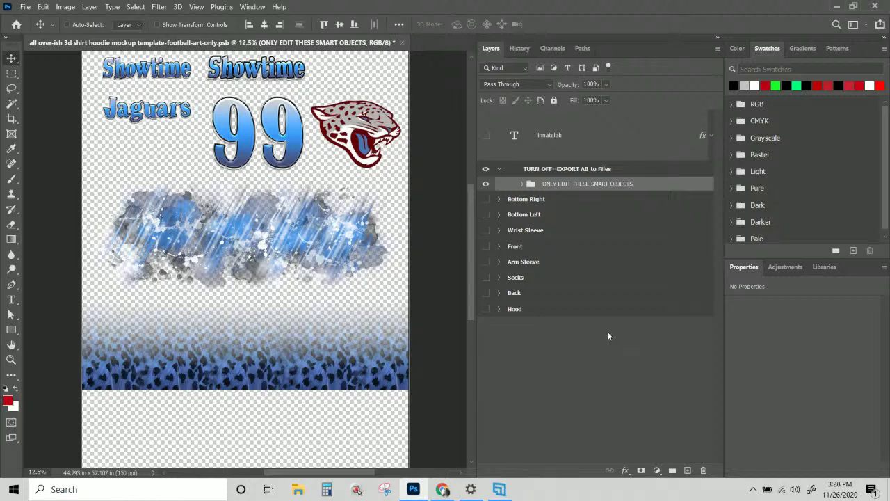
Collapse the TURN OFF--EXPORT AB to Files artboard and toggle its visibility off and back on
{"action": "scroll", "coordinate": [372, 308], "scroll_direction": "up", "scroll_amount": 2}
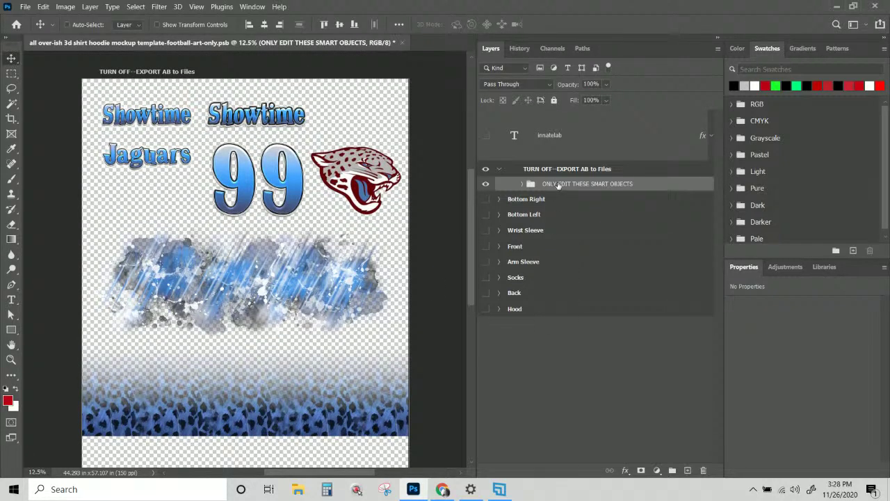
{"action": "left_click", "coordinate": [541, 201]}
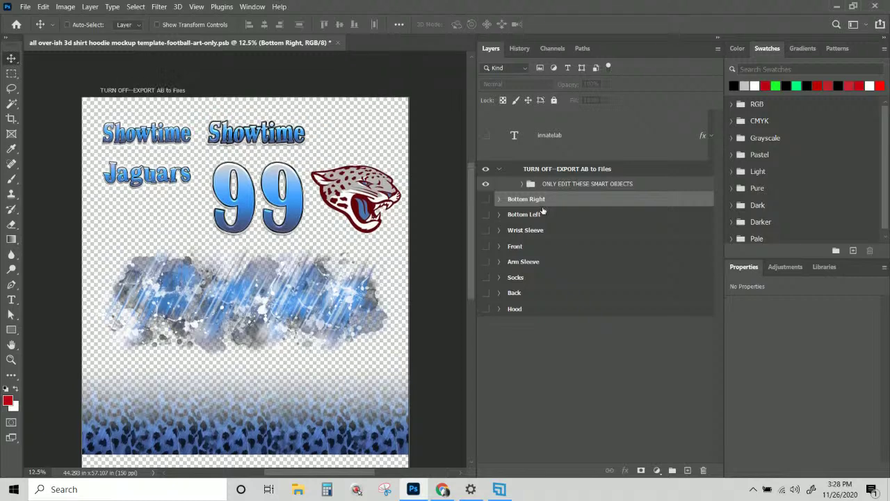
{"action": "left_click", "coordinate": [501, 171]}
{"action": "left_click", "coordinate": [485, 169]}
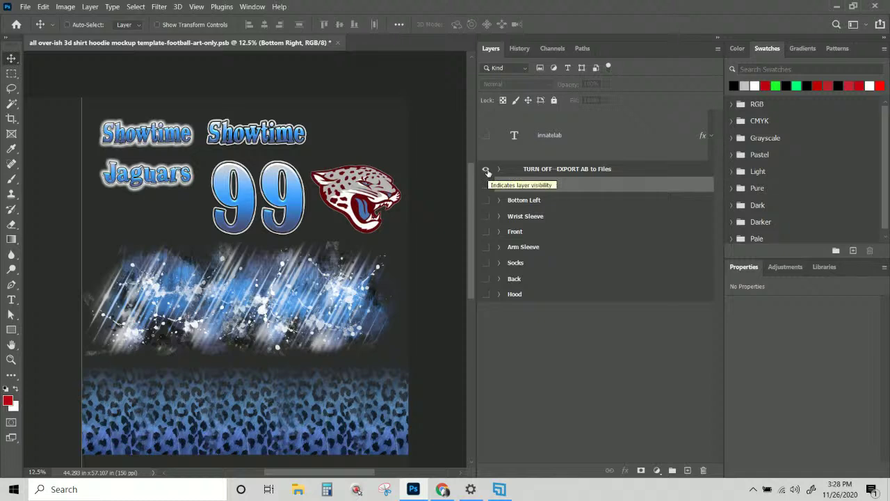
{"action": "left_click", "coordinate": [486, 170]}
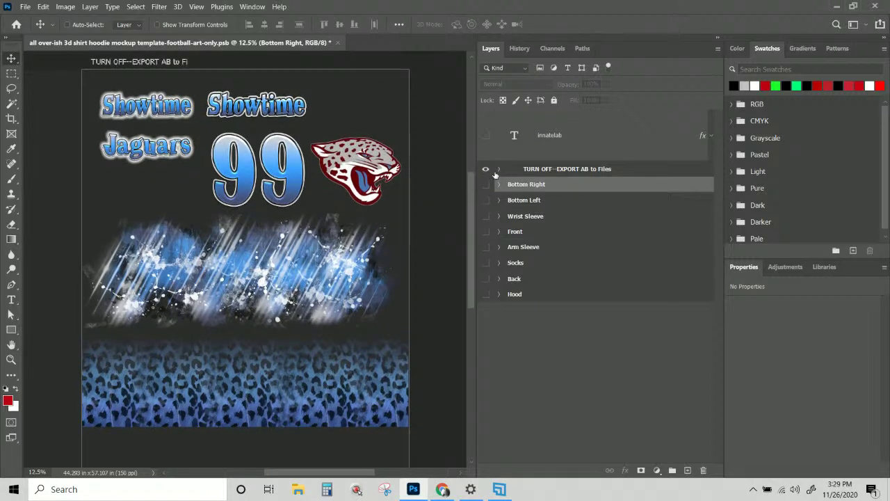
Show every artboard from Bottom Right through Hood and hide the TURN OFF--EXPORT AB to Files artboard
{"action": "left_click", "coordinate": [487, 184]}
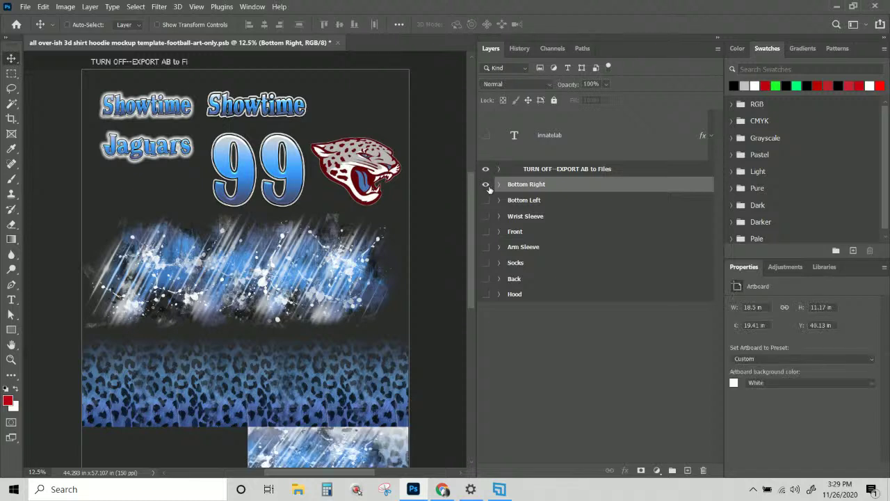
{"action": "left_click_drag", "start_coordinate": [489, 189], "coordinate": [487, 297]}
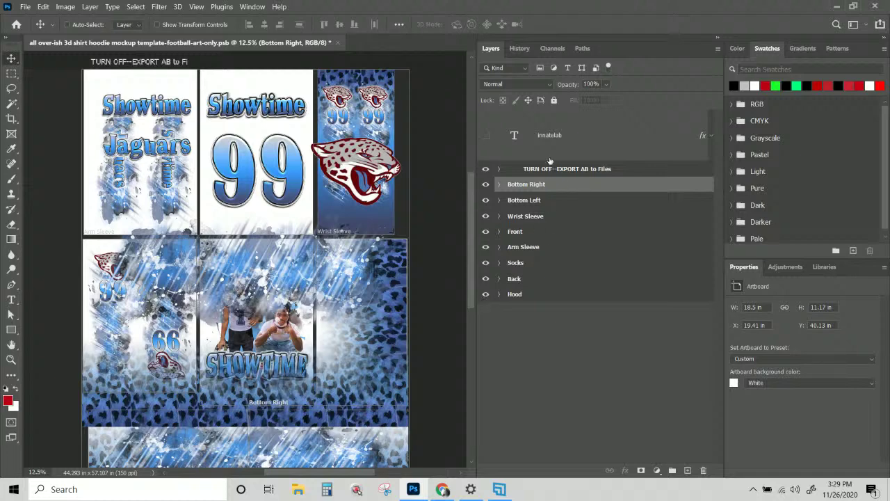
{"action": "left_click", "coordinate": [486, 169]}
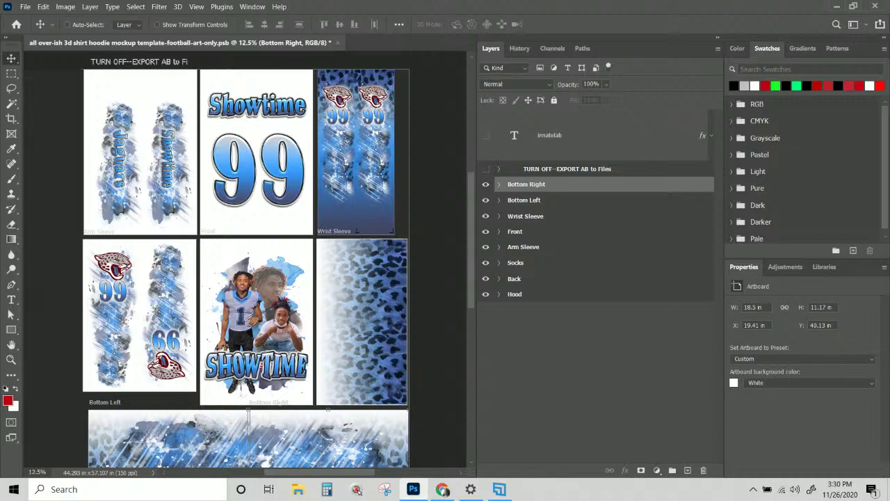
{"action": "scroll", "coordinate": [349, 226], "scroll_direction": "down", "scroll_amount": 1}
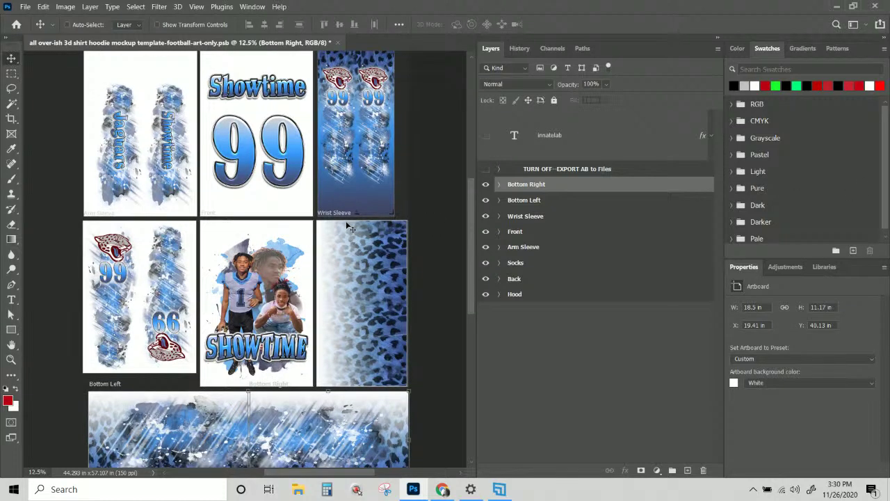
{"action": "scroll", "coordinate": [345, 222], "scroll_direction": "up", "scroll_amount": 2}
{"action": "scroll", "coordinate": [346, 222], "scroll_direction": "down", "scroll_amount": 1}
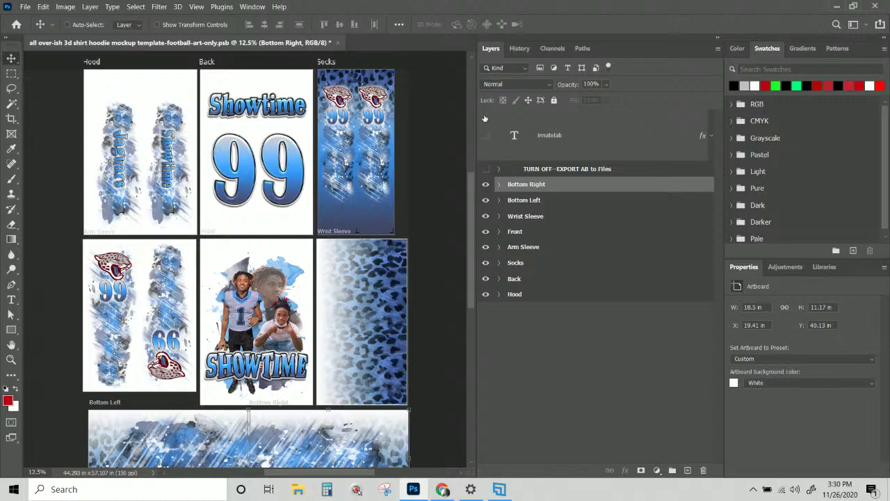
Show the TURN OFF--EXPORT AB to Files artboard, keep its background color Transparent, and hide it again
{"action": "left_click", "coordinate": [505, 174]}
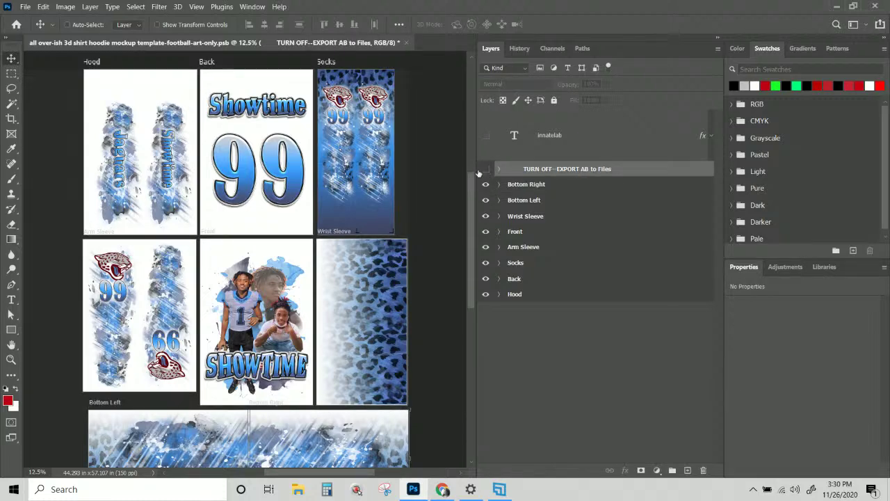
{"action": "left_click", "coordinate": [485, 170]}
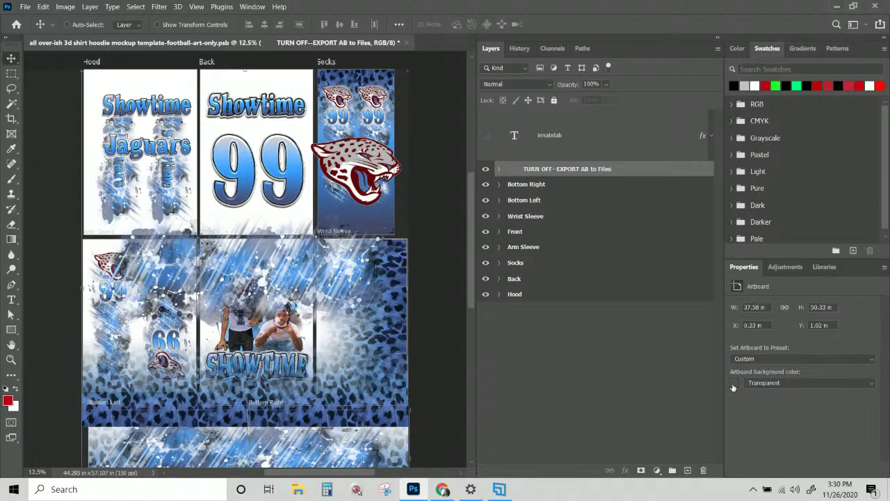
{"action": "left_click", "coordinate": [768, 384]}
{"action": "left_click", "coordinate": [773, 407]}
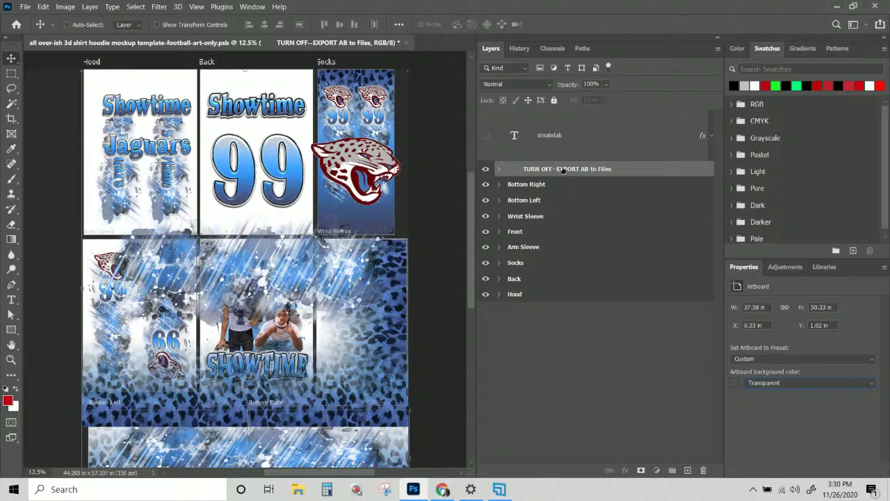
{"action": "left_click", "coordinate": [489, 174]}
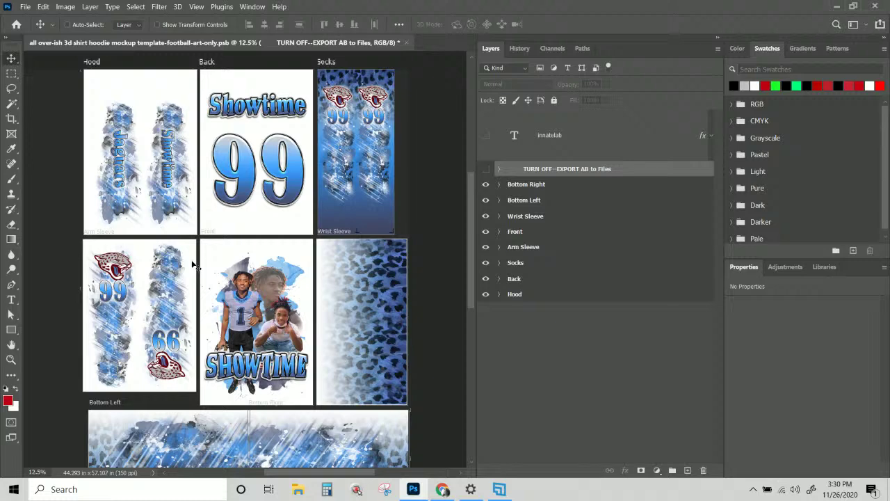
Hide all artboards from Bottom Right through Hood and show the TURN OFF--EXPORT AB to Files artboard
{"action": "scroll", "coordinate": [202, 250], "scroll_direction": "down", "scroll_amount": 5}
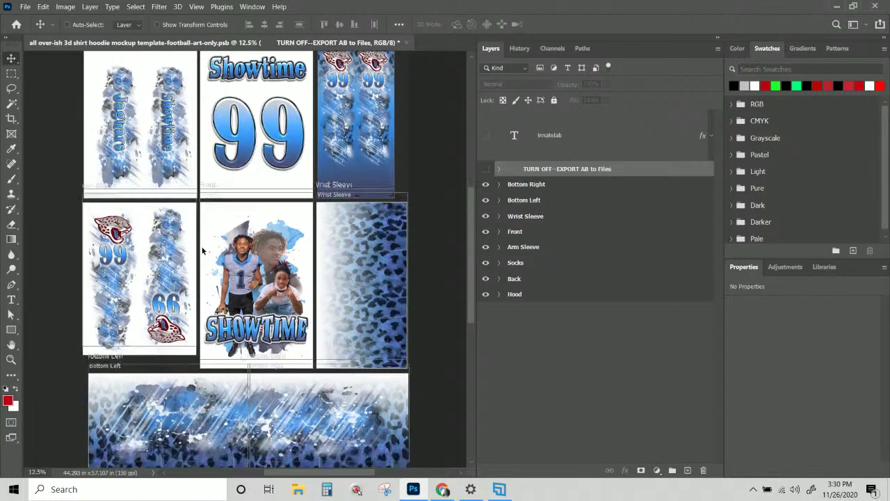
{"action": "scroll", "coordinate": [275, 420], "scroll_direction": "up", "scroll_amount": 6}
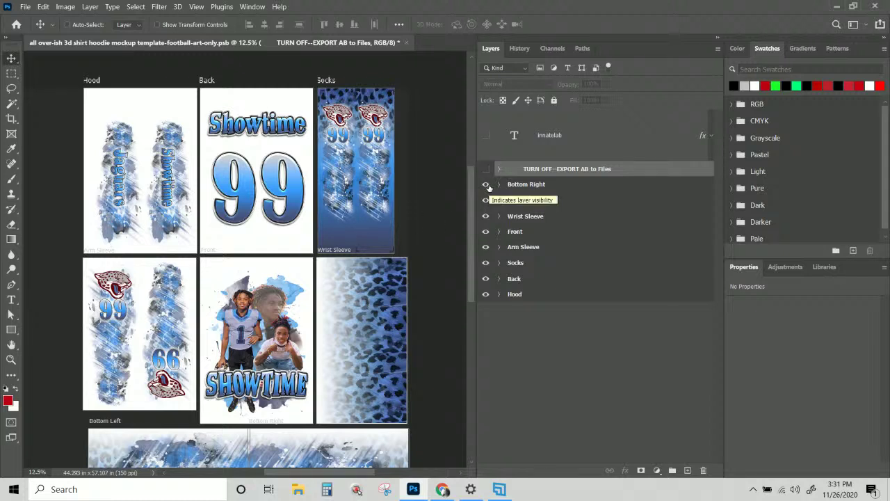
{"action": "left_click_drag", "start_coordinate": [488, 187], "coordinate": [488, 288]}
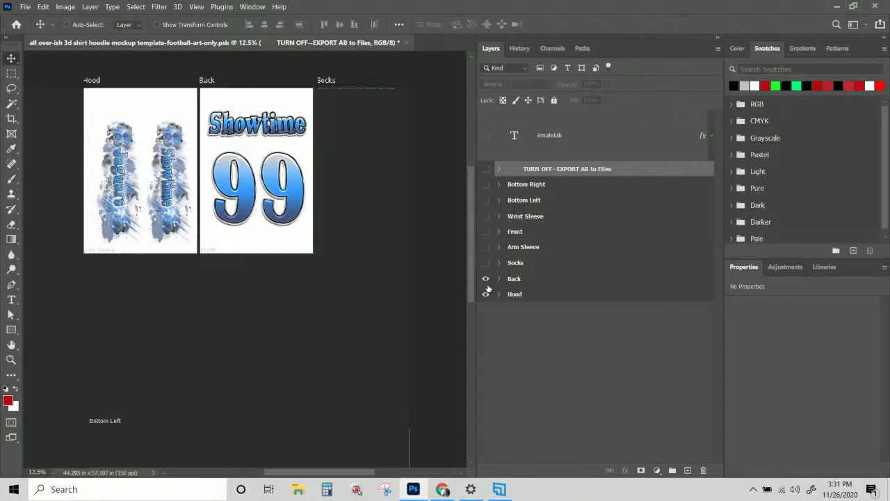
{"action": "left_click", "coordinate": [486, 295]}
{"action": "left_click", "coordinate": [485, 279]}
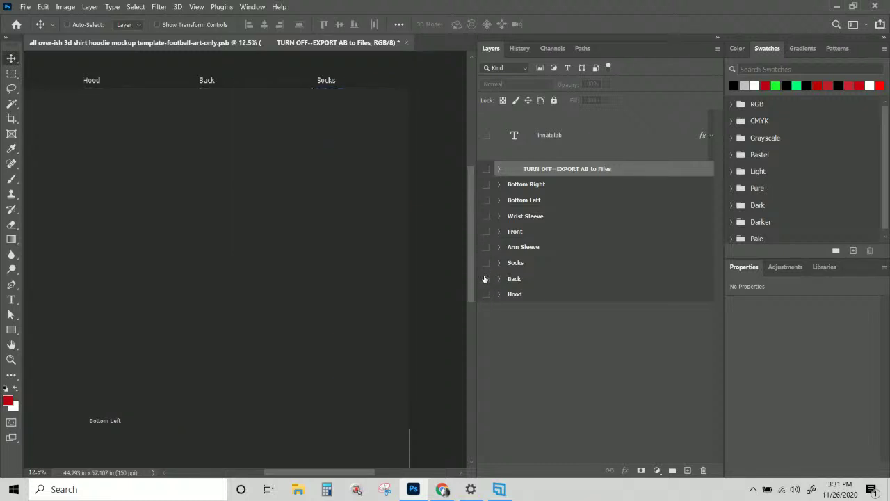
{"action": "left_click", "coordinate": [485, 170]}
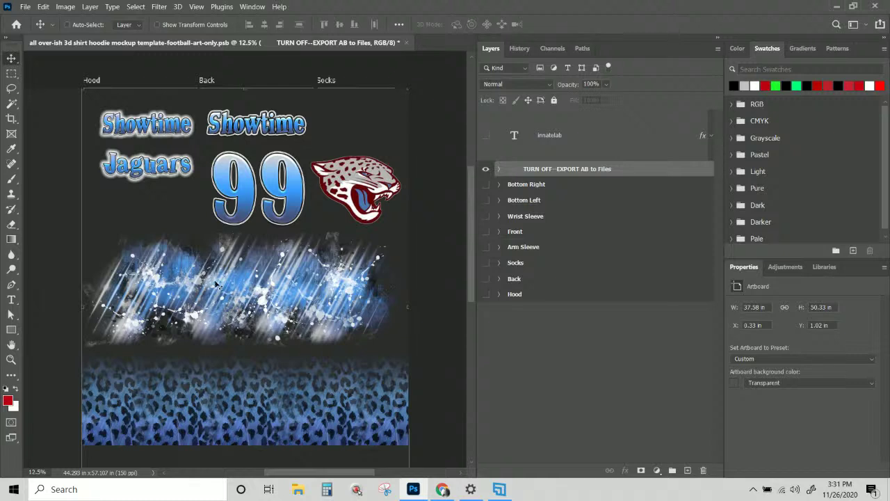
Expand the TURN OFF--EXPORT AB to Files artboard and its ONLY EDIT THESE SMART OBJECTS group
{"action": "scroll", "coordinate": [223, 300], "scroll_direction": "down", "scroll_amount": 1}
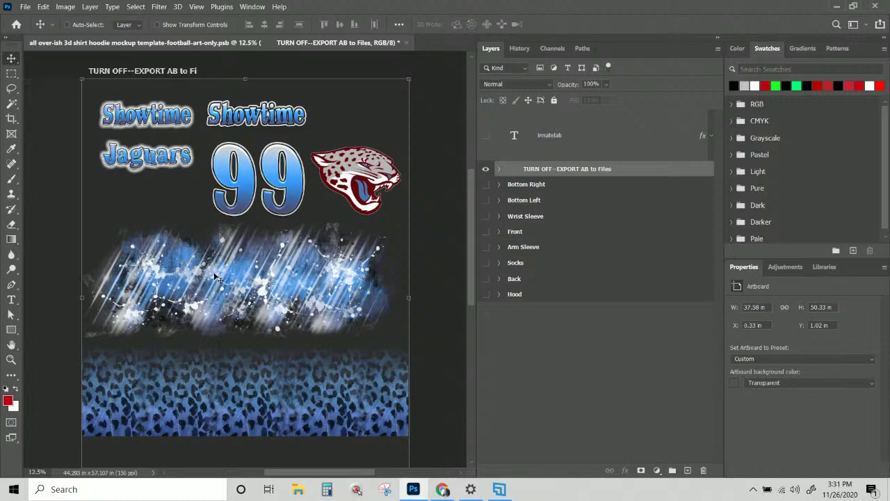
{"action": "scroll", "coordinate": [216, 276], "scroll_direction": "up", "scroll_amount": 1}
{"action": "scroll", "coordinate": [215, 276], "scroll_direction": "up", "scroll_amount": 1}
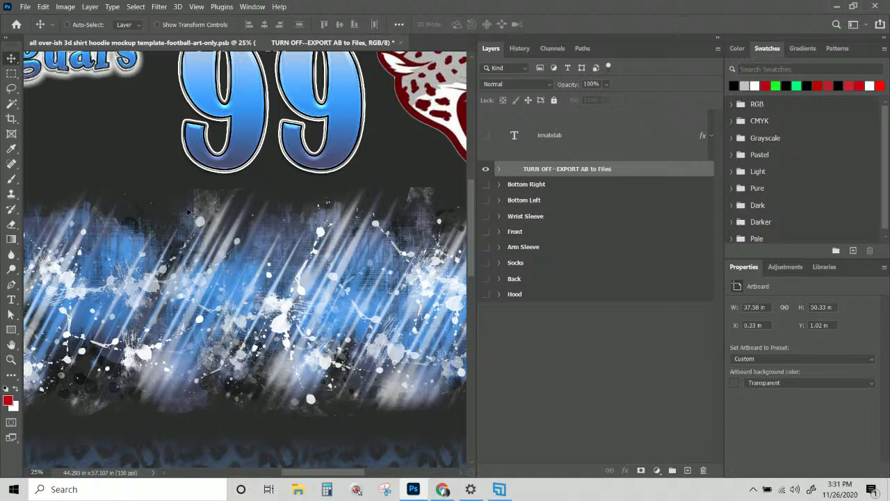
{"action": "left_click", "coordinate": [498, 170]}
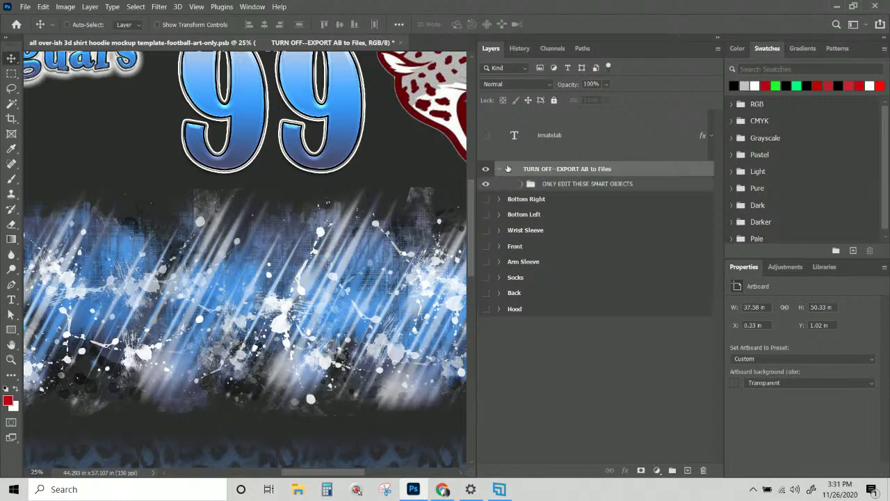
{"action": "left_click", "coordinate": [522, 185]}
Open the Abstract Aurora Design smart object for editing
{"action": "scroll", "coordinate": [462, 224], "scroll_direction": "down", "scroll_amount": 1}
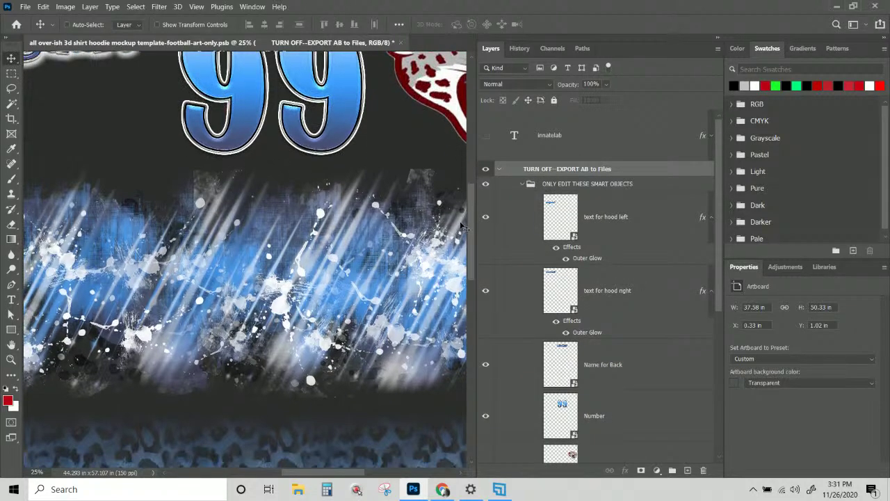
{"action": "scroll", "coordinate": [292, 278], "scroll_direction": "up", "scroll_amount": 3}
{"action": "key", "text": "ctrl+minus"}
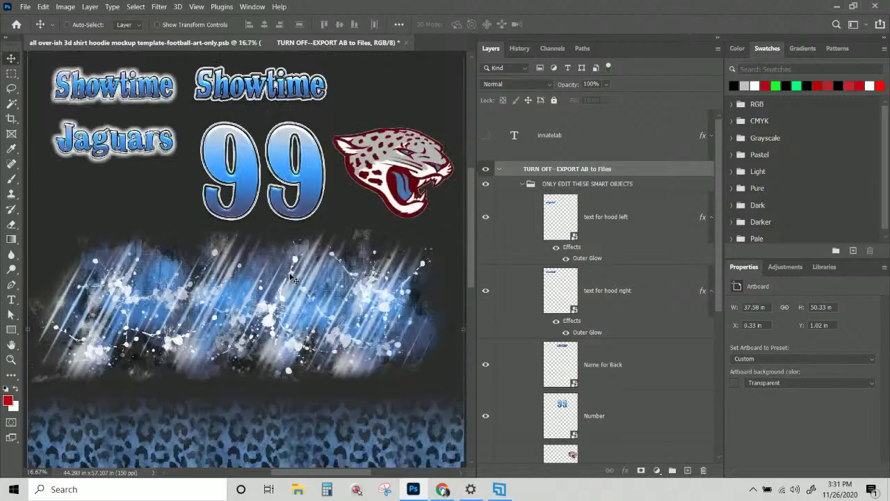
{"action": "scroll", "coordinate": [584, 264], "scroll_direction": "down", "scroll_amount": 3}
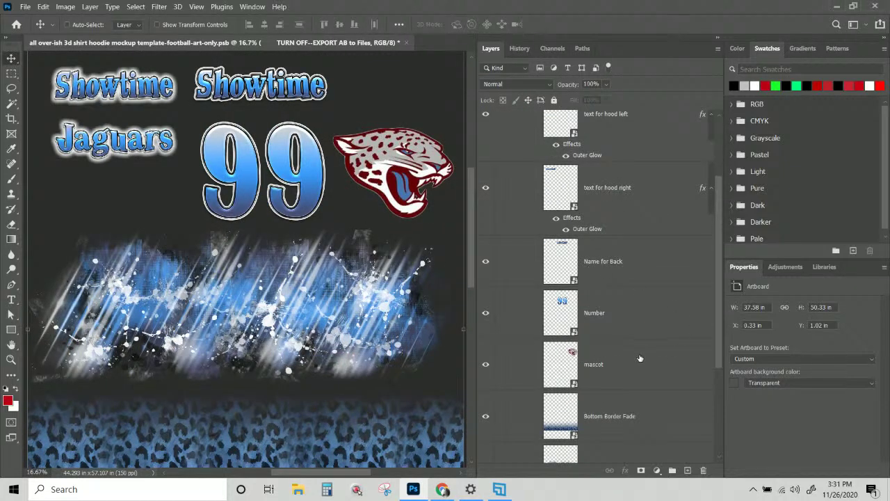
{"action": "scroll", "coordinate": [637, 375], "scroll_direction": "down", "scroll_amount": 2}
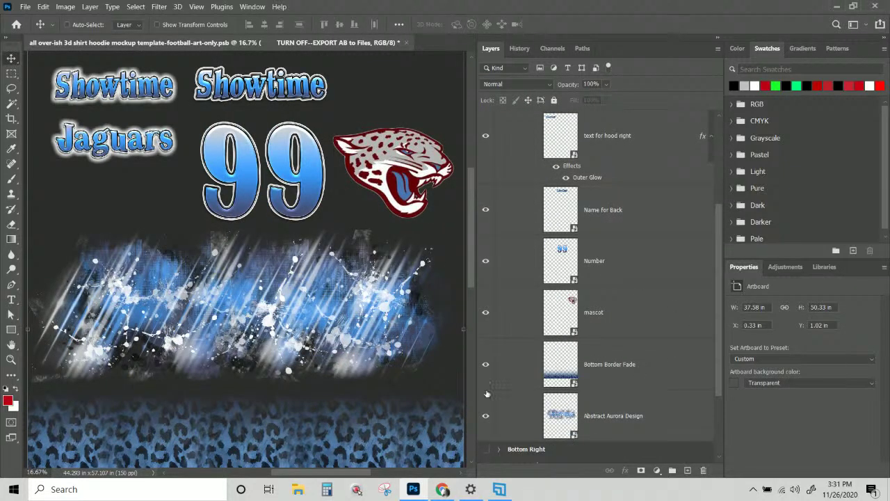
{"action": "double_click", "coordinate": [562, 416]}
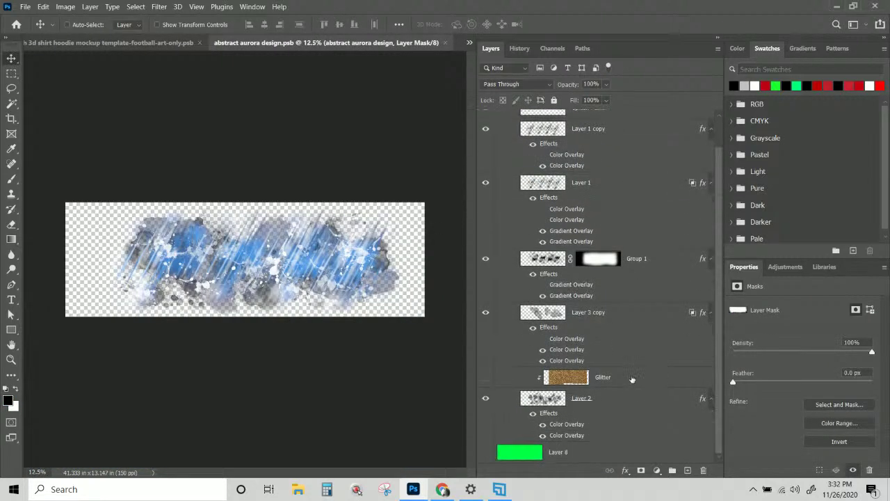
Show the green Layer 8 behind the aurora artwork and inspect the design's edges across the canvas
{"action": "left_click", "coordinate": [485, 452]}
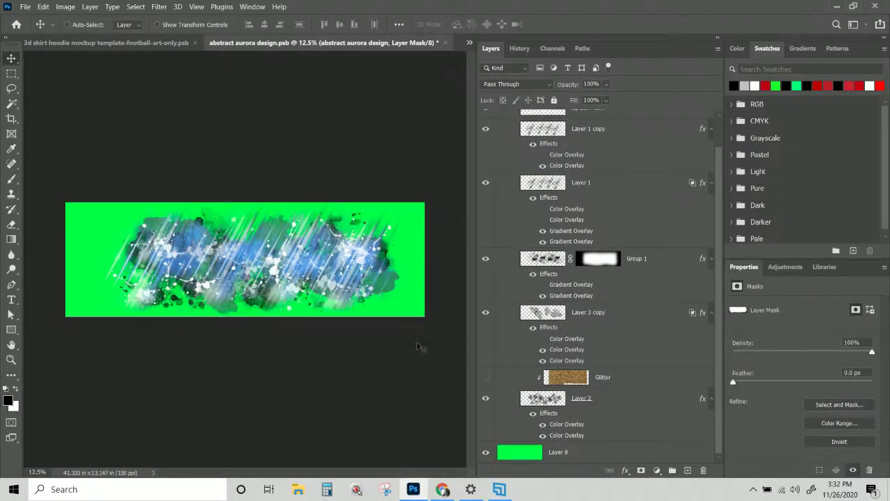
{"action": "key", "text": "ctrl+plus"}
{"action": "key", "text": "ctrl+plus"}
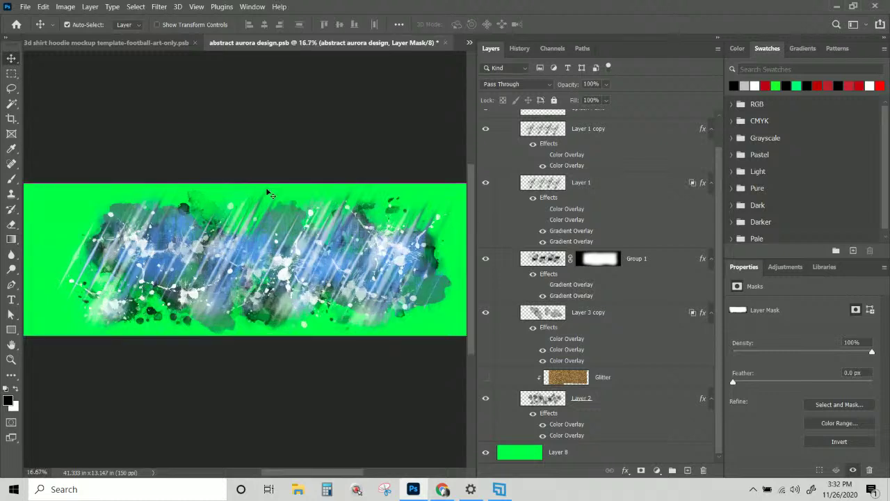
{"action": "scroll", "coordinate": [285, 132], "scroll_direction": "down", "scroll_amount": 1}
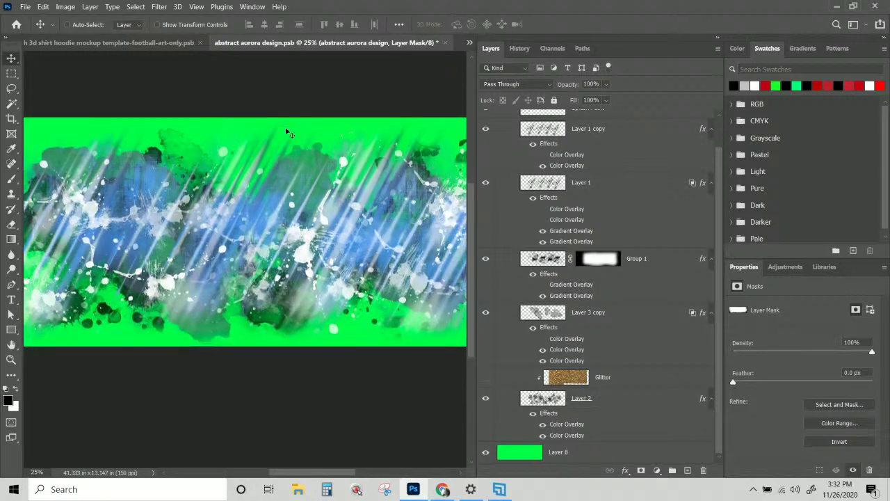
{"action": "scroll", "coordinate": [288, 134], "scroll_direction": "down", "scroll_amount": 1}
{"action": "scroll", "coordinate": [362, 174], "scroll_direction": "right", "scroll_amount": 2}
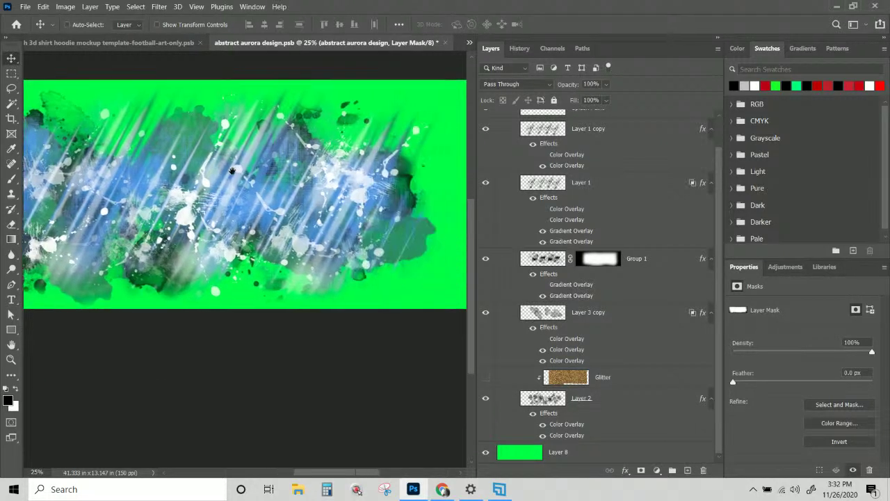
{"action": "scroll", "coordinate": [327, 169], "scroll_direction": "up", "scroll_amount": 1}
{"action": "scroll", "coordinate": [185, 185], "scroll_direction": "left", "scroll_amount": 3}
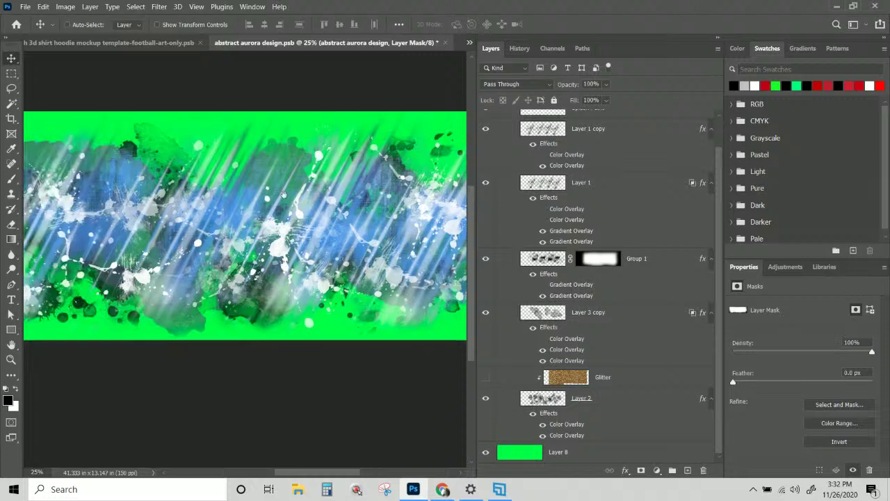
{"action": "scroll", "coordinate": [186, 185], "scroll_direction": "left", "scroll_amount": 2}
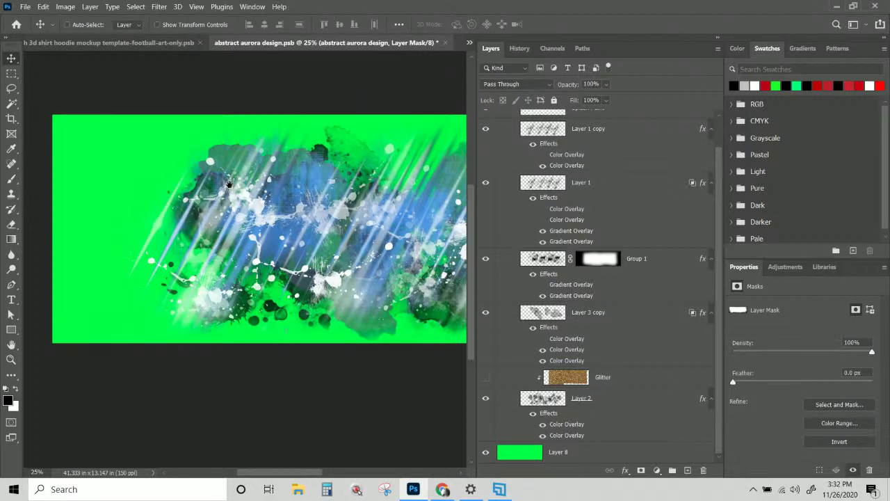
{"action": "scroll", "coordinate": [532, 162], "scroll_direction": "up", "scroll_amount": 1}
Crop excess green from both ends of the abstract aurora design canvas, making it about 35.4 in wide by 13.147 in high
{"action": "left_click", "coordinate": [544, 123]}
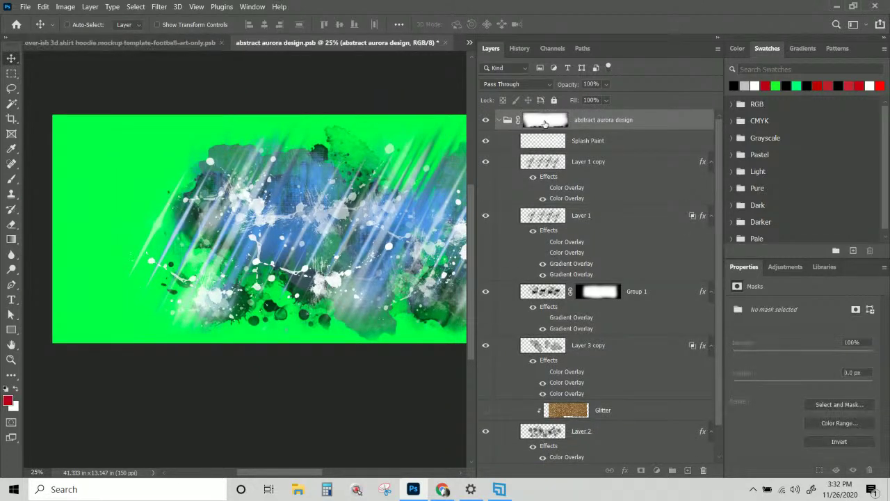
{"action": "left_click", "coordinate": [11, 118]}
{"action": "left_click_drag", "start_coordinate": [61, 230], "coordinate": [88, 233]}
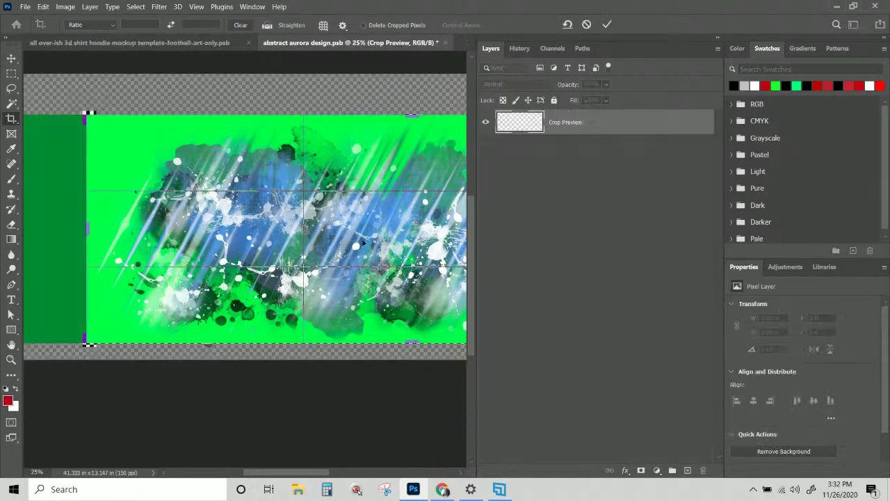
{"action": "left_click_drag", "start_coordinate": [293, 472], "coordinate": [390, 487]}
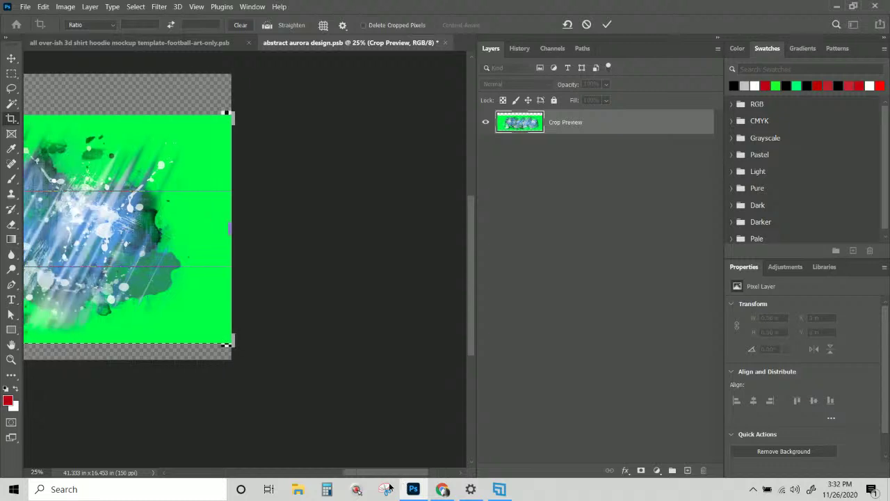
{"action": "left_click_drag", "start_coordinate": [231, 230], "coordinate": [213, 232]}
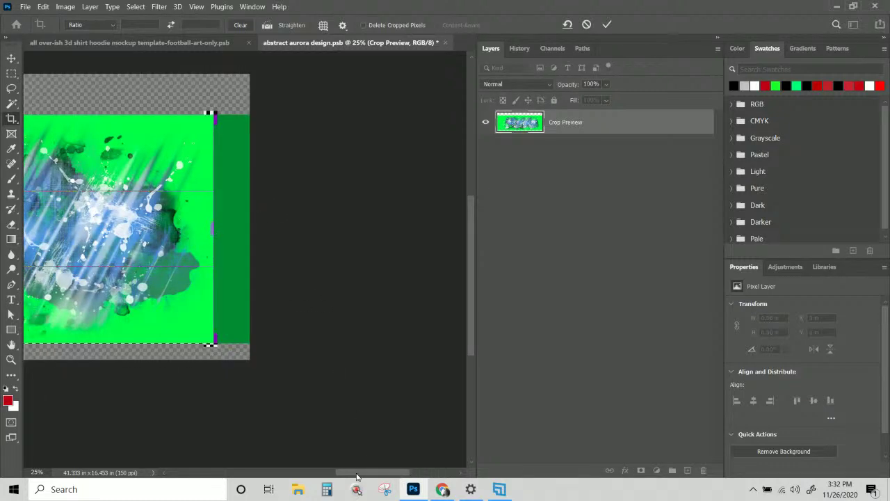
{"action": "left_click_drag", "start_coordinate": [356, 476], "coordinate": [284, 480]}
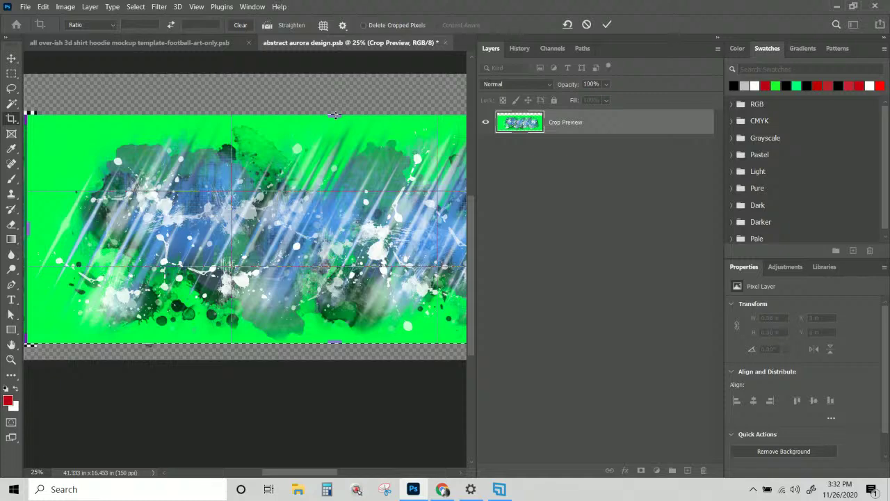
{"action": "mouse_move", "coordinate": [335, 115]}
{"action": "left_mouse_down"}
{"action": "mouse_move", "coordinate": [337, 105]}
{"action": "mouse_move", "coordinate": [333, 117]}
{"action": "left_mouse_up"}
{"action": "left_click_drag", "start_coordinate": [326, 473], "coordinate": [387, 480]}
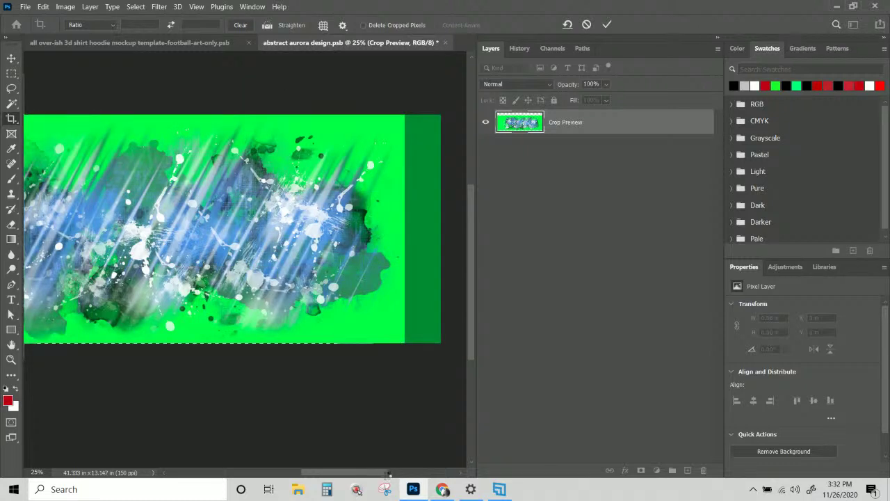
{"action": "key", "text": "Return"}
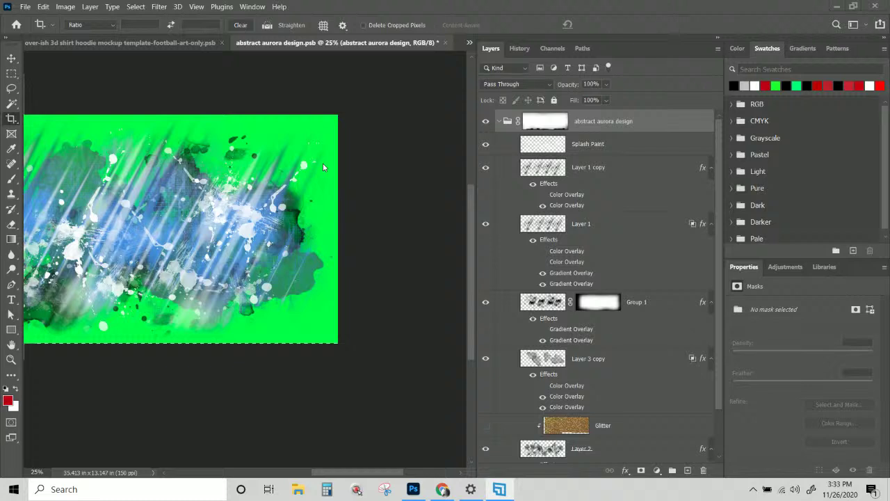
Squash the Splash Paint layer from its lower edge to 98.05% of its height
{"action": "left_click", "coordinate": [379, 474]}
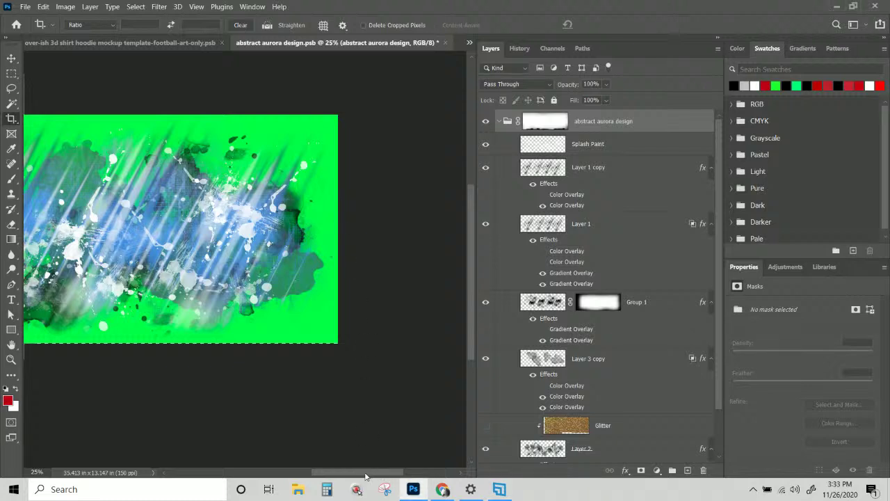
{"action": "left_click_drag", "start_coordinate": [366, 475], "coordinate": [277, 475]}
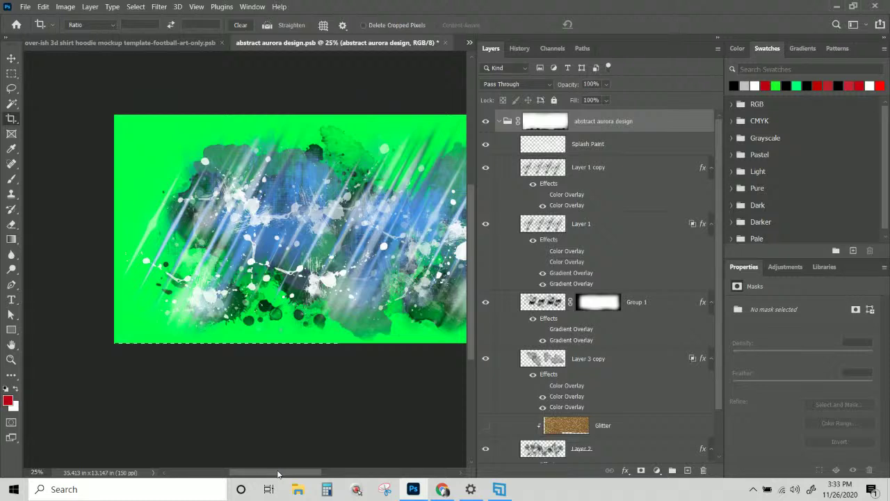
{"action": "key", "text": "ctrl+minus"}
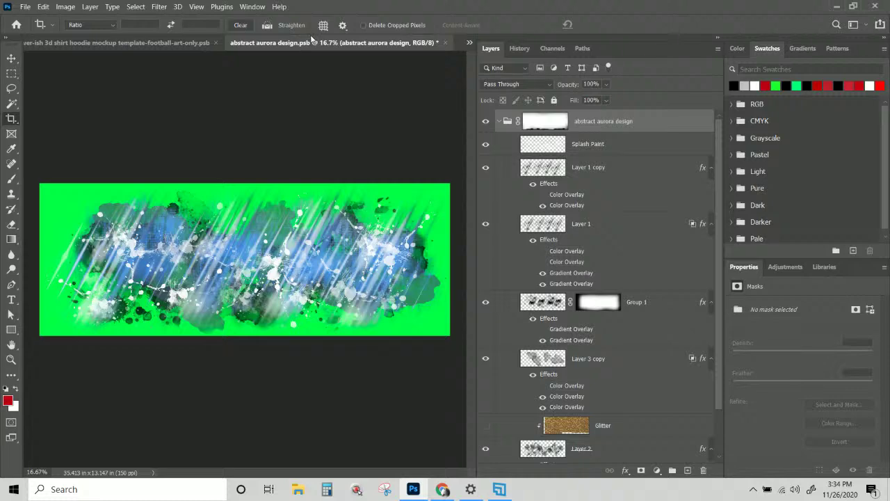
{"action": "key", "text": "ctrl+plus"}
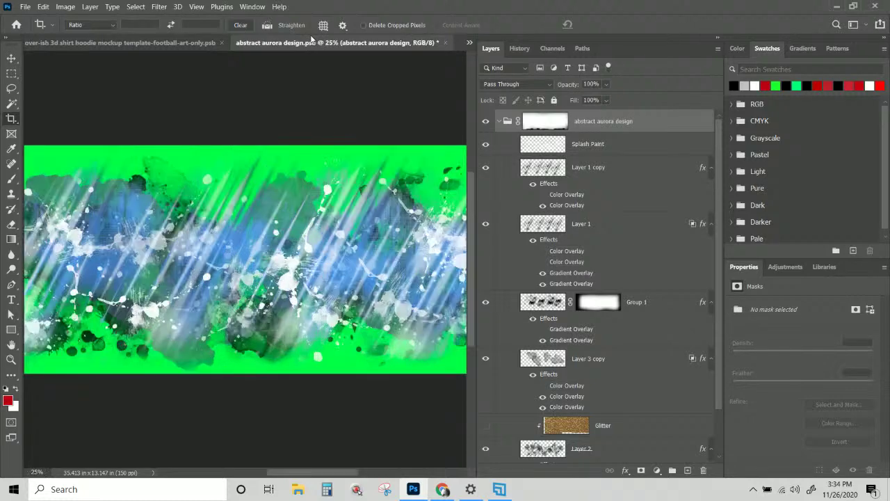
{"action": "key", "text": "ctrl+plus"}
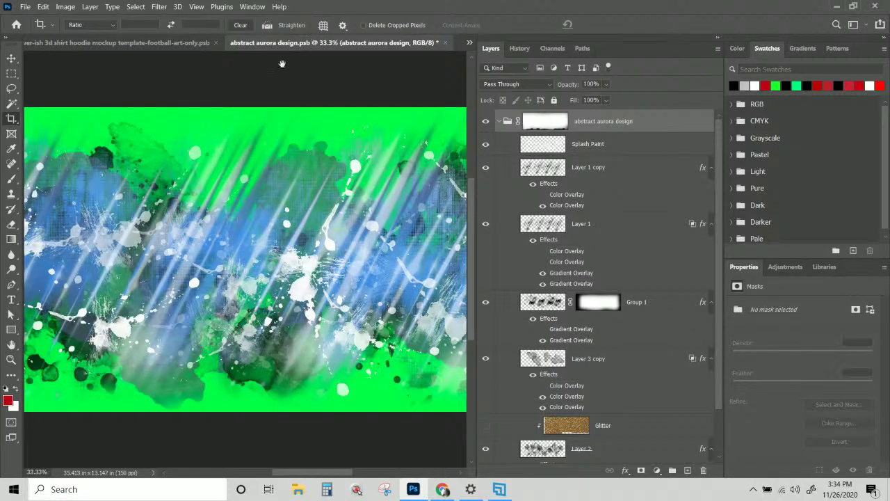
{"action": "left_click_drag", "start_coordinate": [226, 153], "coordinate": [297, 225]}
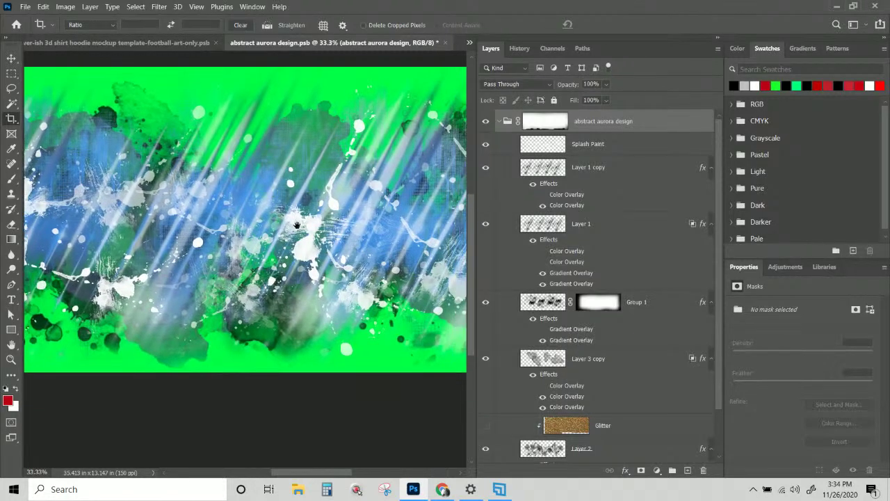
{"action": "left_click", "coordinate": [12, 58]}
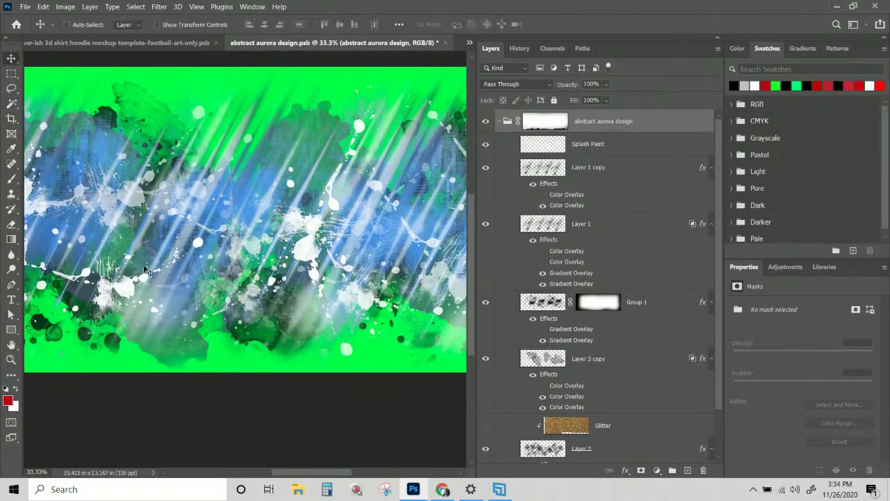
{"action": "right_click", "coordinate": [182, 360]}
{"action": "left_click", "coordinate": [216, 379]}
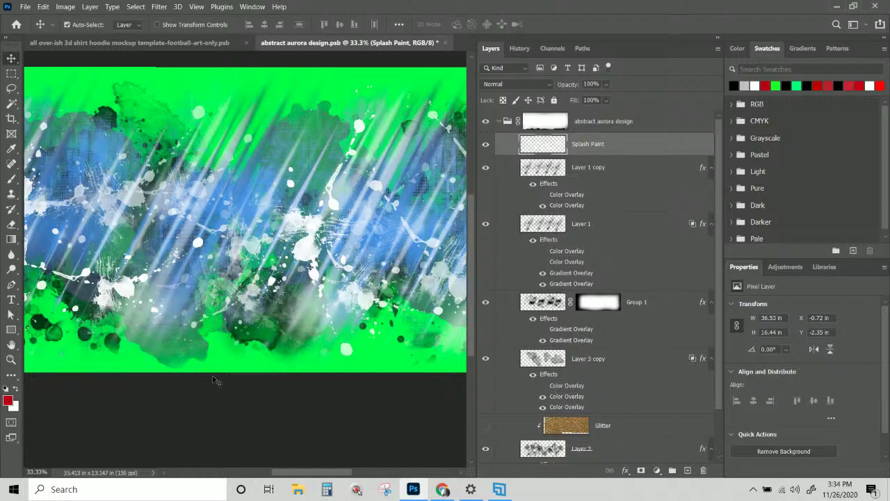
{"action": "key", "text": "ctrl+t"}
{"action": "left_click_drag", "start_coordinate": [245, 394], "coordinate": [247, 386]}
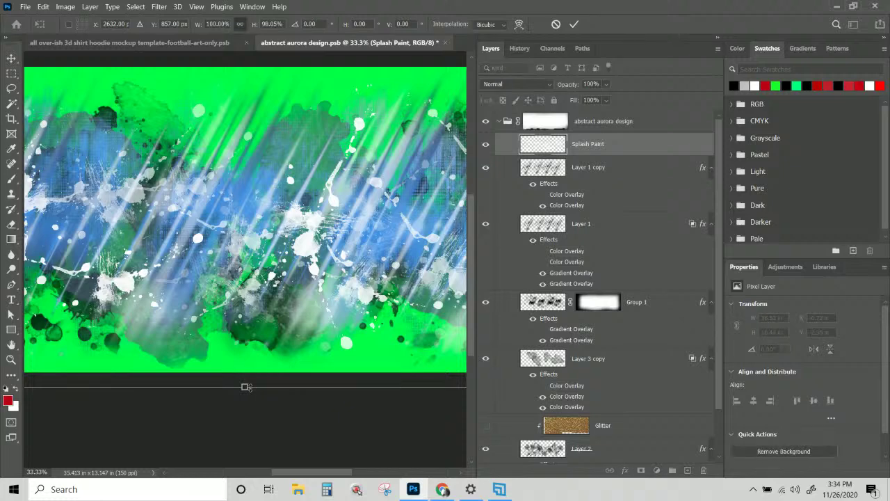
{"action": "key", "text": "Return"}
Transform Layer 3 copy to 94.03% height and 101.05% width, raising its lower edge and adjusting its left edge
{"action": "right_click", "coordinate": [182, 354]}
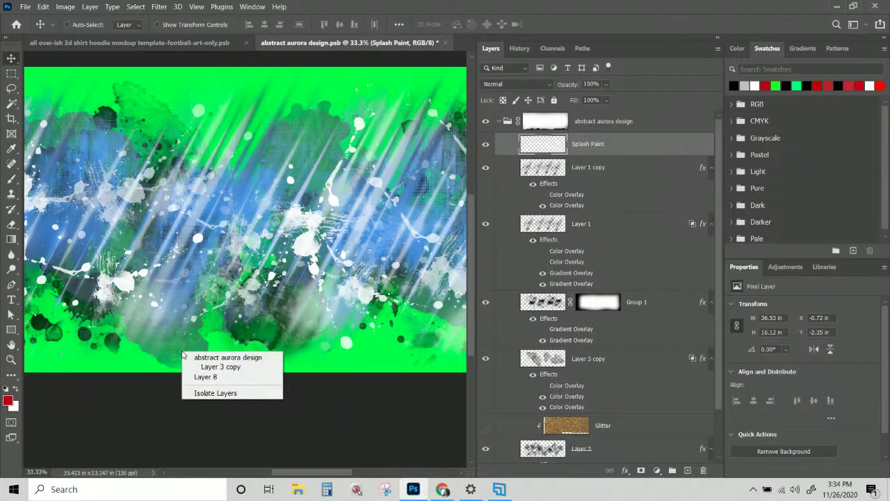
{"action": "left_click", "coordinate": [216, 367]}
{"action": "key", "text": "ctrl+t"}
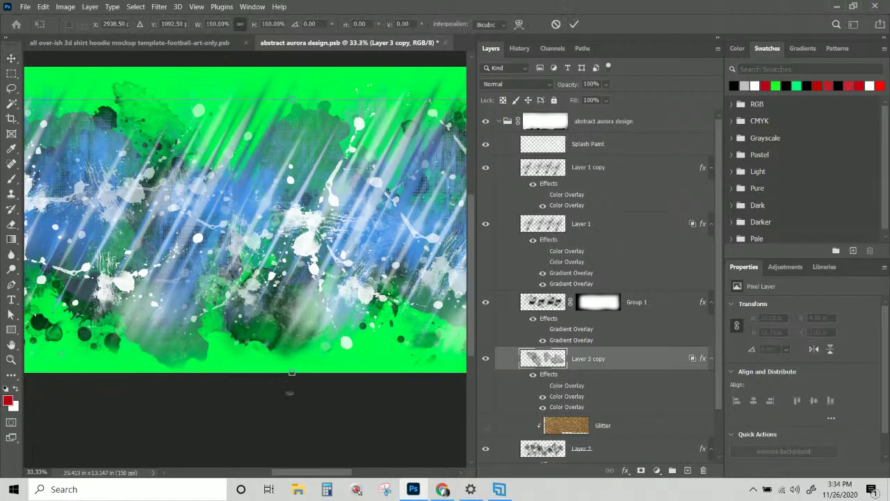
{"action": "left_click_drag", "start_coordinate": [291, 373], "coordinate": [292, 368]}
{"action": "key", "text": "ctrl+minus"}
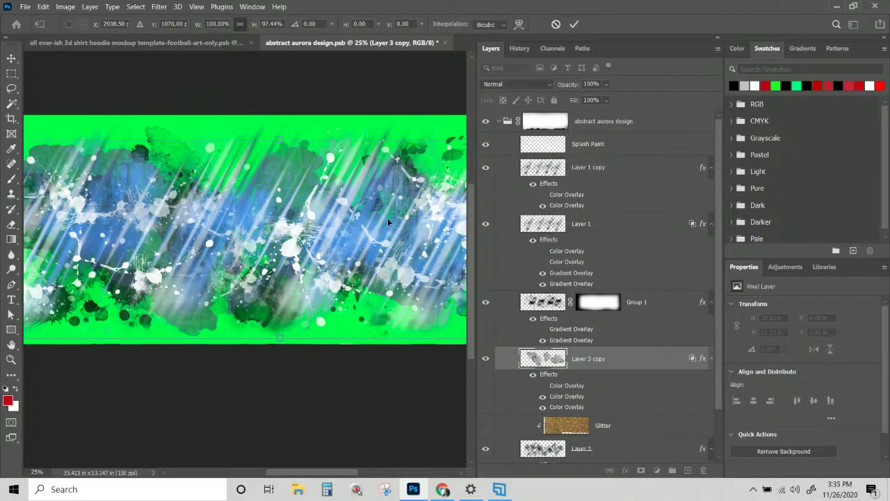
{"action": "left_click_drag", "start_coordinate": [400, 173], "coordinate": [406, 216]}
{"action": "left_click_drag", "start_coordinate": [362, 252], "coordinate": [376, 247]}
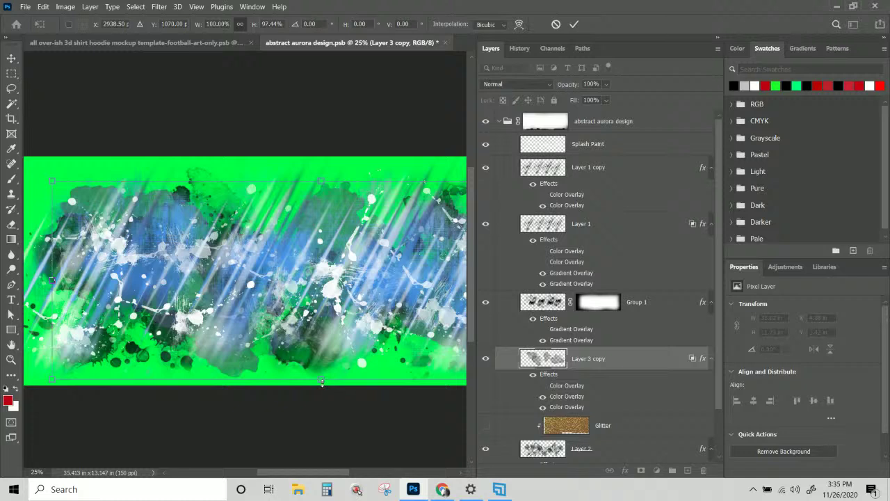
{"action": "left_click_drag", "start_coordinate": [322, 382], "coordinate": [318, 375]}
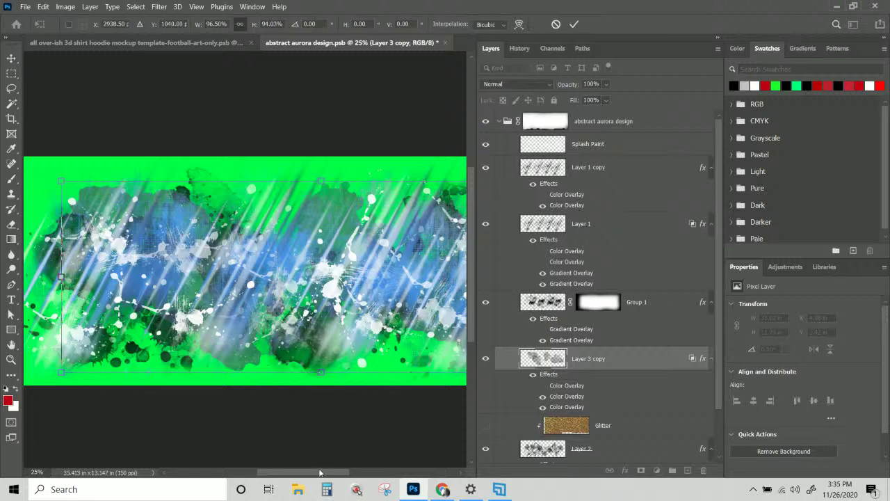
{"action": "left_click_drag", "start_coordinate": [322, 473], "coordinate": [302, 473]}
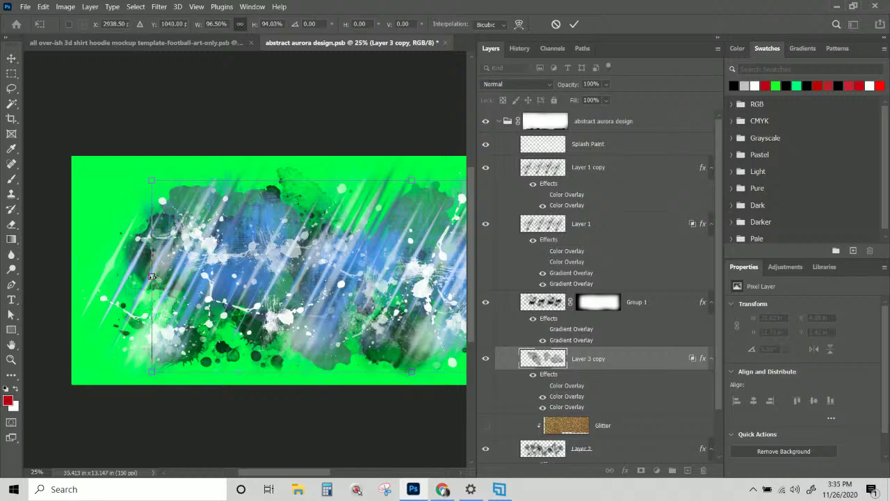
{"action": "left_click_drag", "start_coordinate": [152, 277], "coordinate": [127, 277]}
{"action": "left_click_drag", "start_coordinate": [445, 325], "coordinate": [221, 331]}
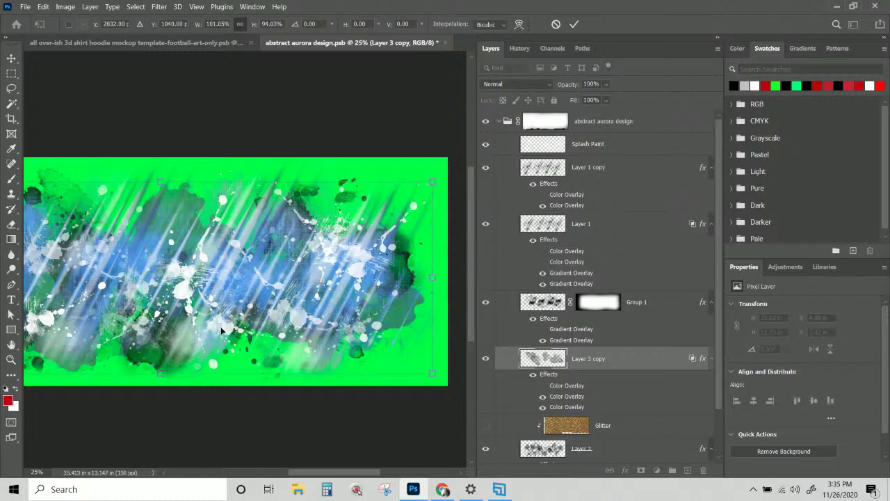
{"action": "key", "text": "Return"}
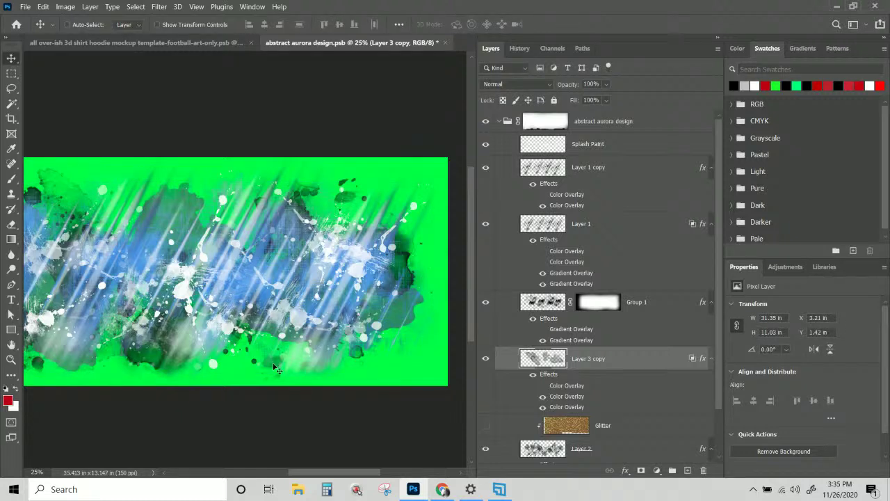
Target the abstract aurora design group's layer mask and set up a soft black Brush at size 198
{"action": "right_click", "coordinate": [276, 368]}
{"action": "left_click", "coordinate": [290, 379]}
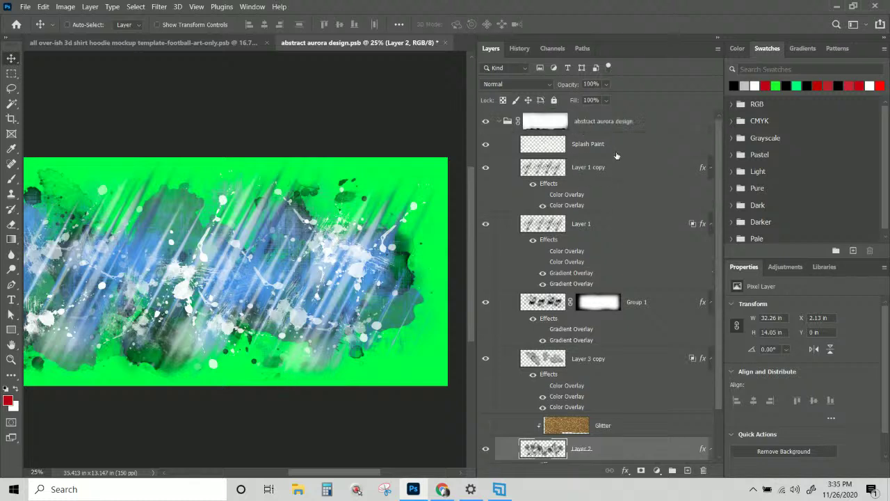
{"action": "scroll", "coordinate": [591, 133], "scroll_direction": "up", "scroll_amount": 2}
{"action": "left_click", "coordinate": [601, 131]}
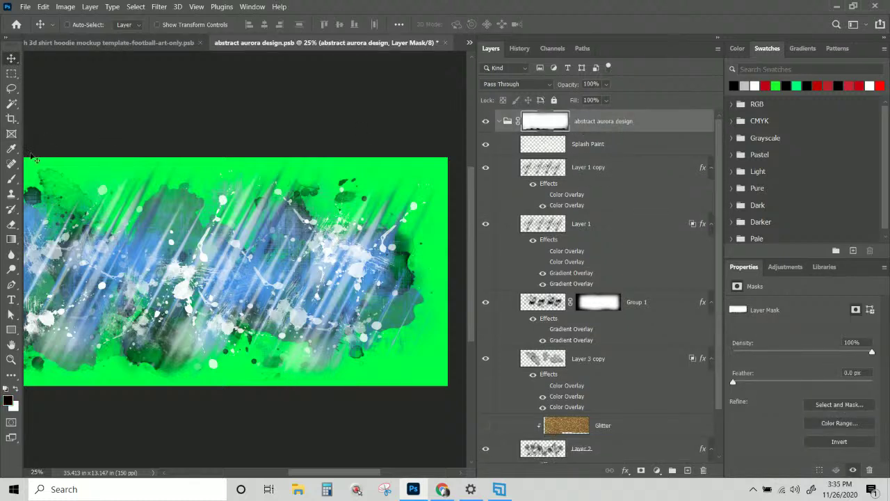
{"action": "left_click", "coordinate": [11, 178]}
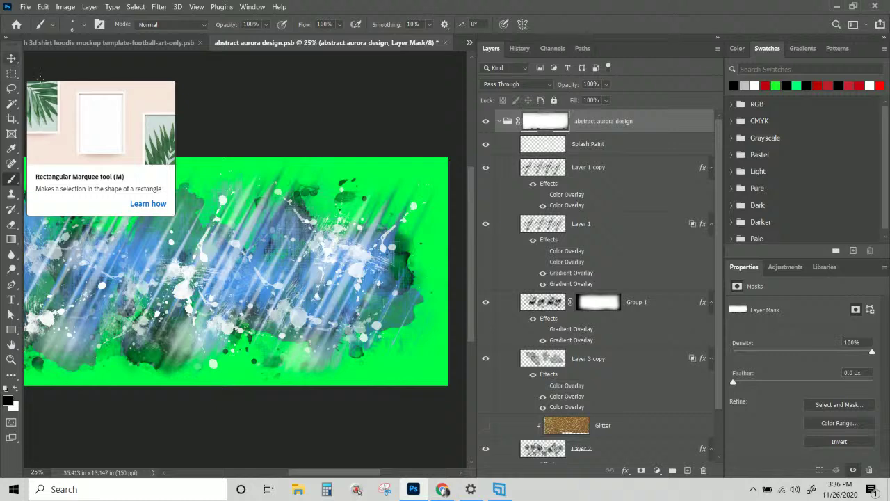
{"action": "scroll", "coordinate": [656, 389], "scroll_direction": "down", "scroll_amount": 2}
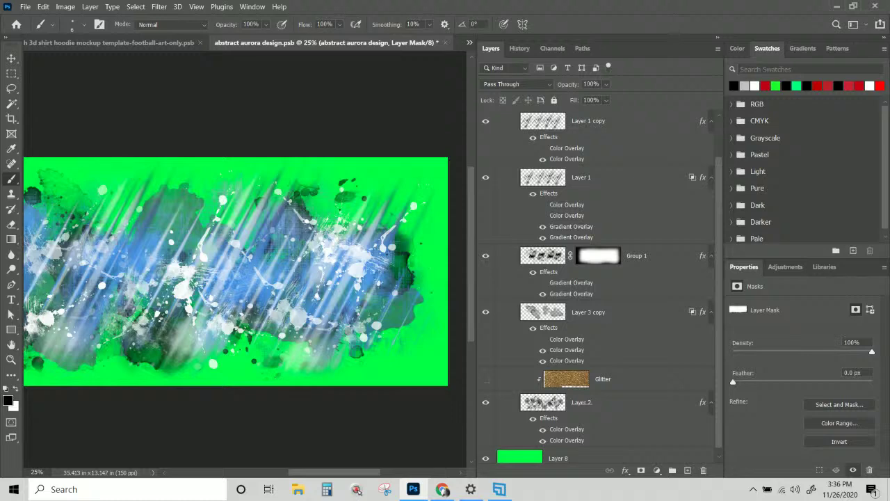
{"action": "key", "text": "ctrl+plus"}
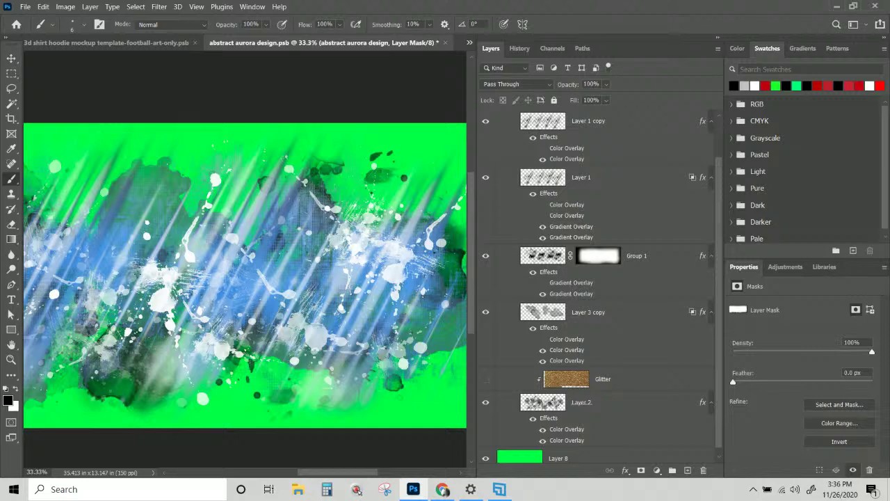
{"action": "left_click_drag", "start_coordinate": [160, 285], "coordinate": [196, 306]}
{"action": "scroll", "coordinate": [605, 266], "scroll_direction": "up", "scroll_amount": 1}
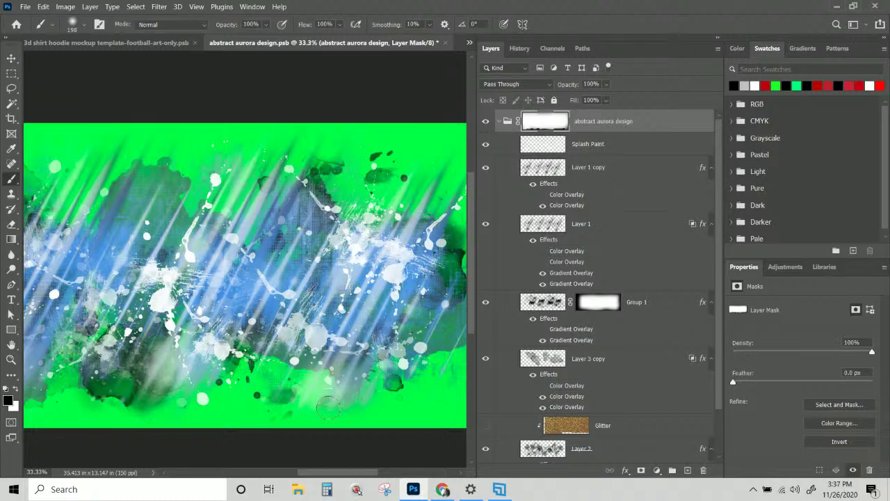
Paint black on the group's layer mask along the canvas's bottom edge to fade the artwork there, working towards the lower-left corner
{"action": "key", "text": "ctrl+plus"}
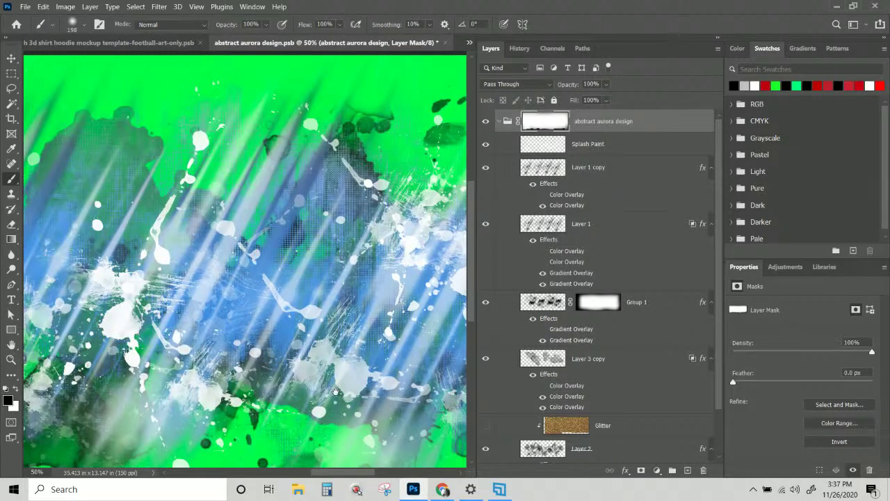
{"action": "scroll", "coordinate": [335, 391], "scroll_direction": "down", "scroll_amount": 5}
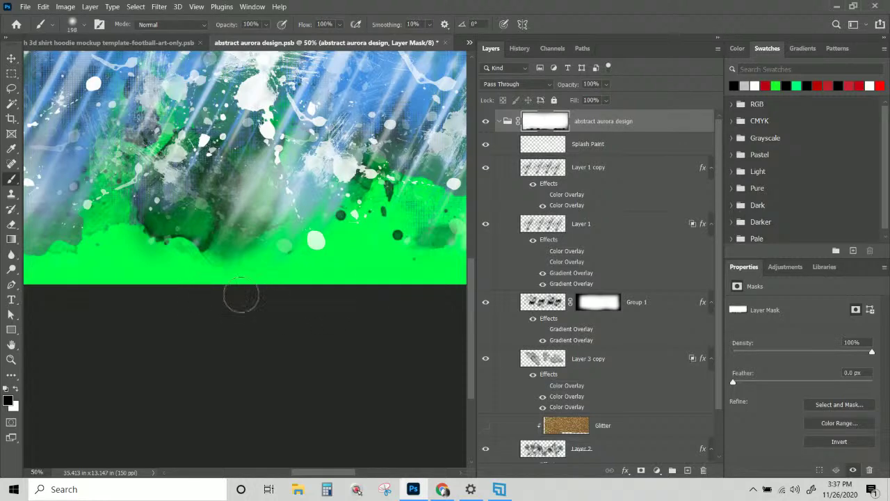
{"action": "mouse_move", "coordinate": [145, 302]}
{"action": "left_mouse_down"}
{"action": "mouse_move", "coordinate": [345, 269]}
{"action": "mouse_move", "coordinate": [435, 274]}
{"action": "left_mouse_up"}
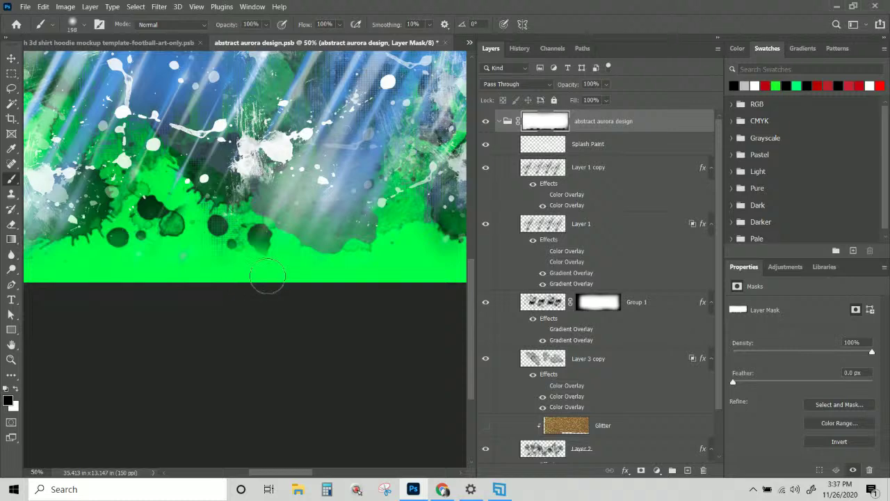
{"action": "left_click_drag", "start_coordinate": [278, 282], "coordinate": [356, 282]}
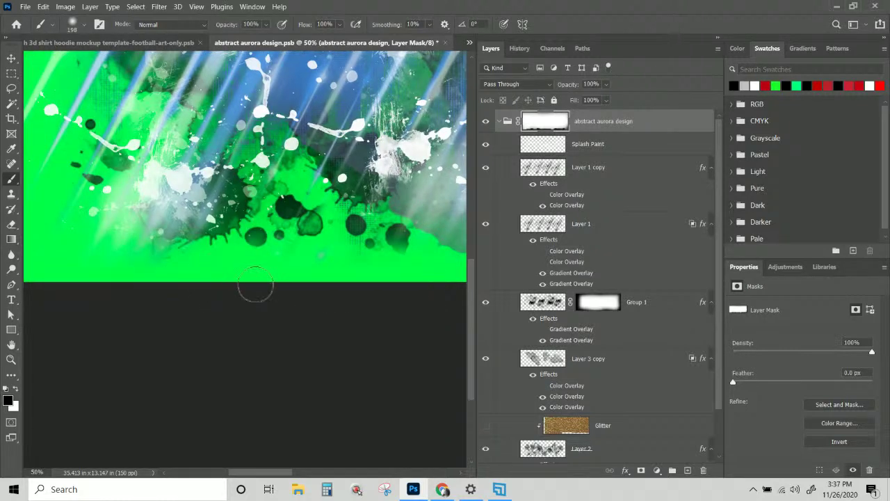
{"action": "left_click_drag", "start_coordinate": [209, 284], "coordinate": [262, 288]}
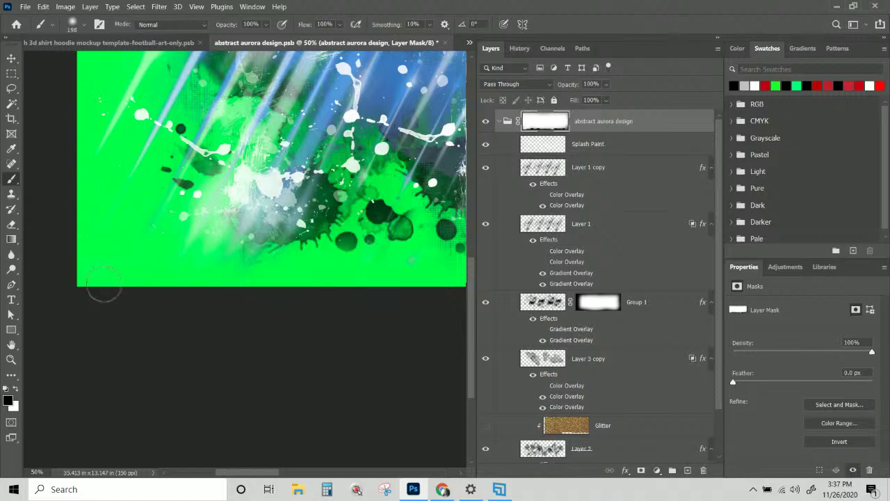
Paint black on the abstract aurora design group's mask up the canvas's left edge, from the lower-left to the upper-left corner
{"action": "left_click_drag", "start_coordinate": [99, 264], "coordinate": [100, 348]}
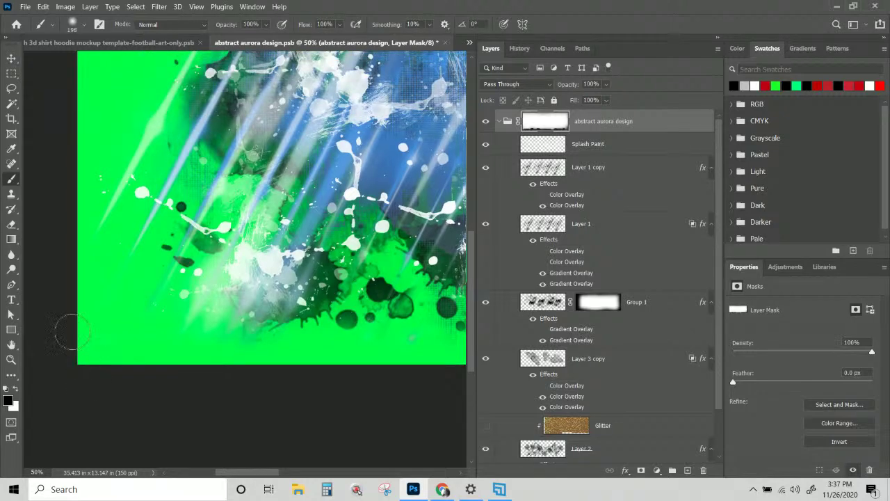
{"action": "left_click_drag", "start_coordinate": [78, 165], "coordinate": [79, 286]}
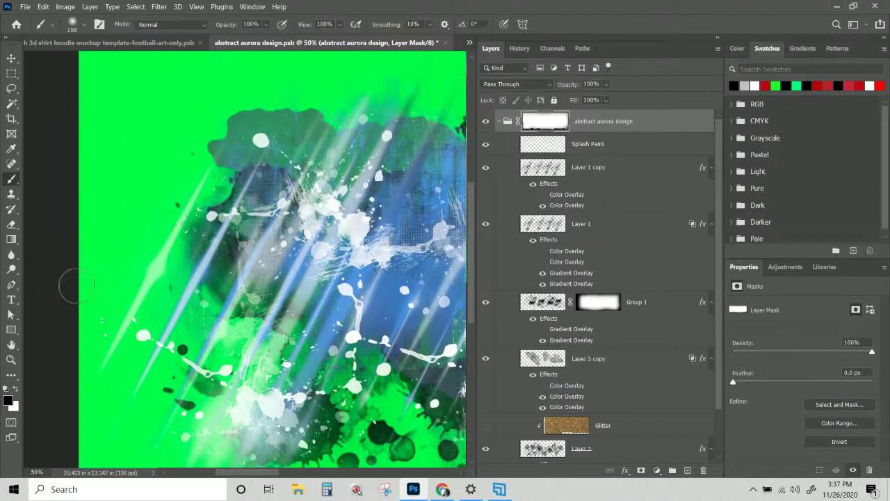
{"action": "left_click_drag", "start_coordinate": [70, 142], "coordinate": [68, 215]}
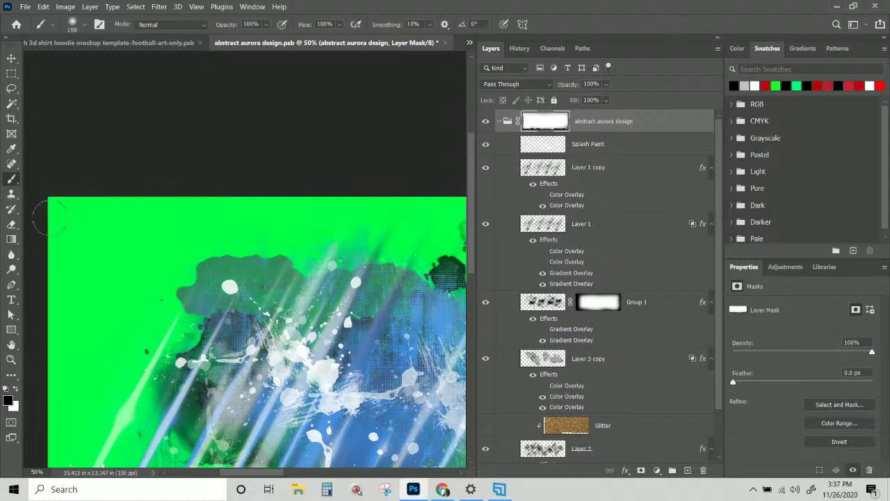
Fade the artwork along the canvas's top edge by painting black on the group's mask across to the upper-right corner
{"action": "left_click_drag", "start_coordinate": [240, 193], "coordinate": [145, 195]}
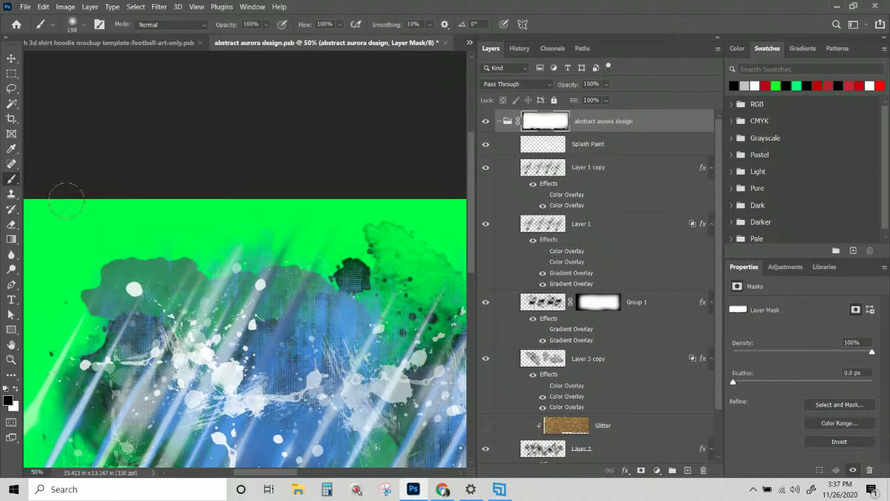
{"action": "left_click_drag", "start_coordinate": [281, 217], "coordinate": [274, 220]}
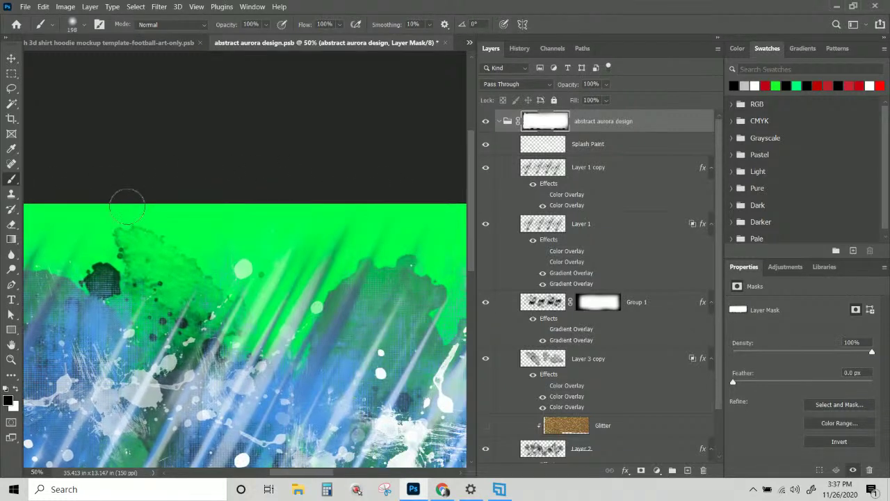
{"action": "left_click_drag", "start_coordinate": [415, 192], "coordinate": [155, 225]}
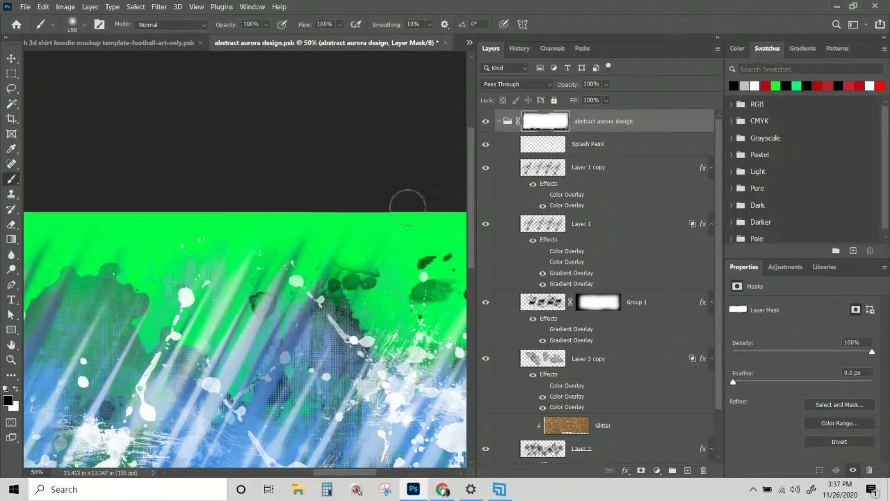
{"action": "left_click_drag", "start_coordinate": [414, 199], "coordinate": [278, 222]}
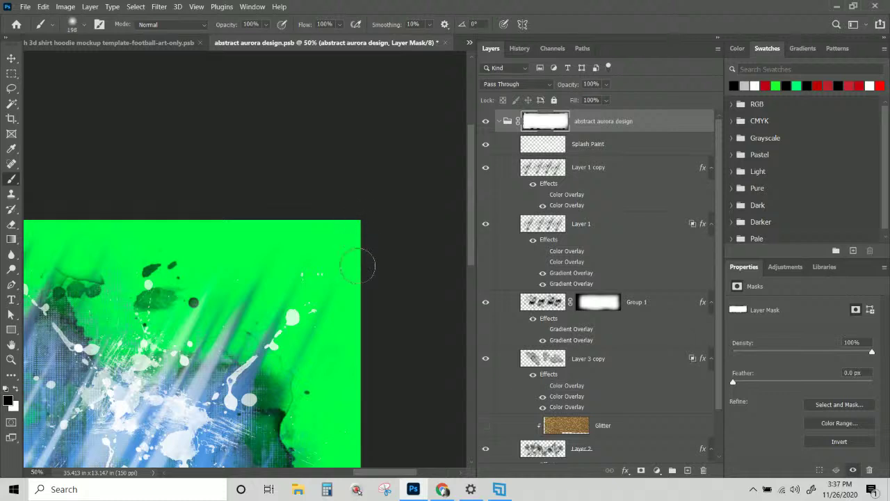
Paint black on the group's mask down the canvas's right edge and back along the bottom edge to the lower-left corner
{"action": "left_click_drag", "start_coordinate": [356, 432], "coordinate": [273, 253]}
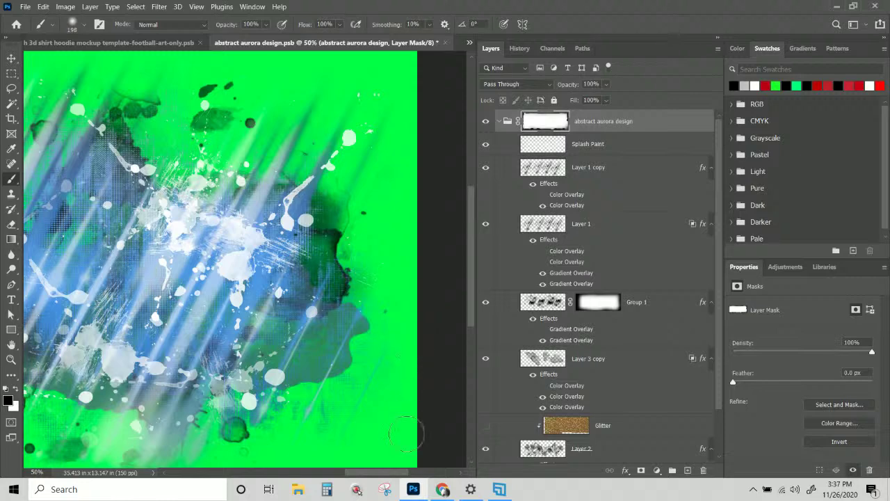
{"action": "scroll", "coordinate": [410, 326], "scroll_direction": "down", "scroll_amount": 3}
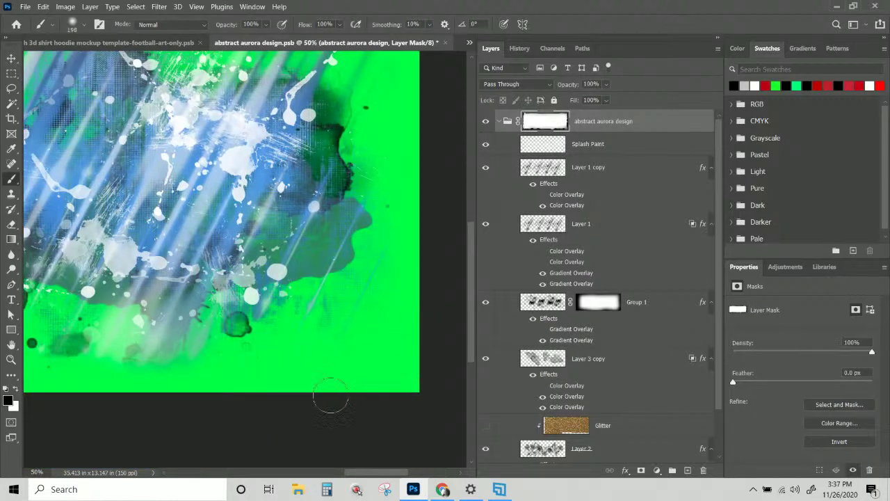
{"action": "left_click_drag", "start_coordinate": [194, 391], "coordinate": [300, 387]}
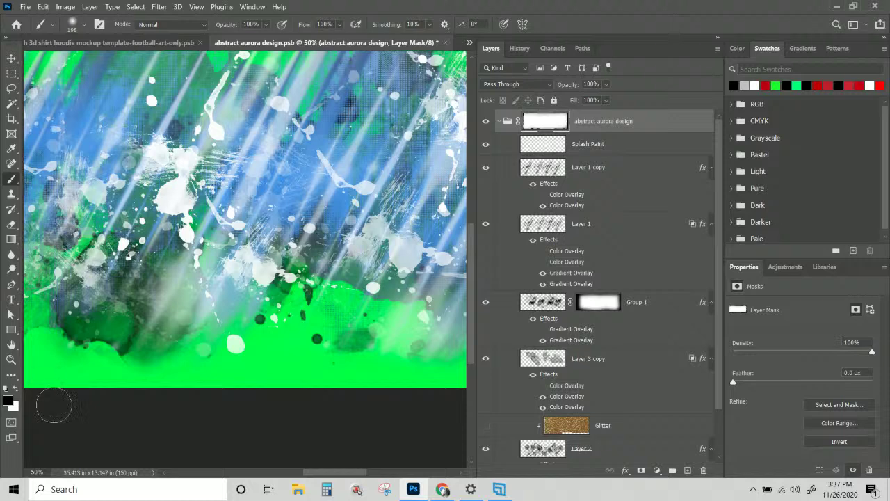
{"action": "left_click_drag", "start_coordinate": [57, 403], "coordinate": [356, 339]}
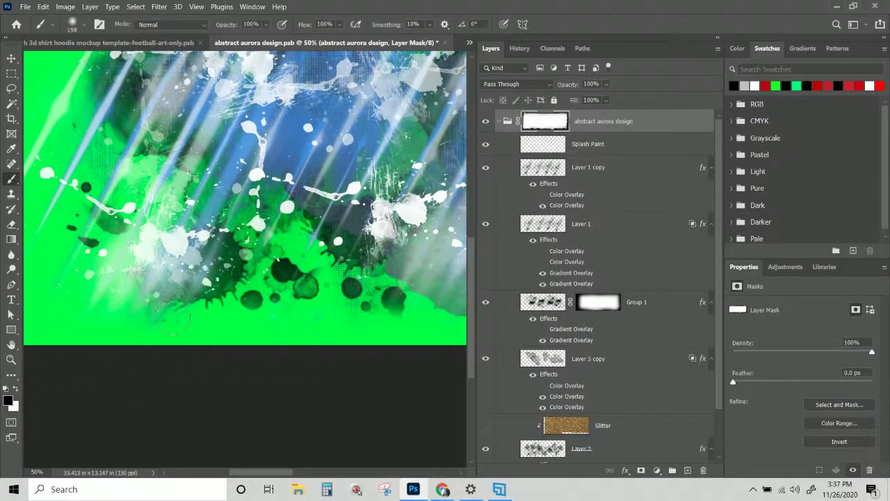
{"action": "left_click_drag", "start_coordinate": [141, 356], "coordinate": [317, 386]}
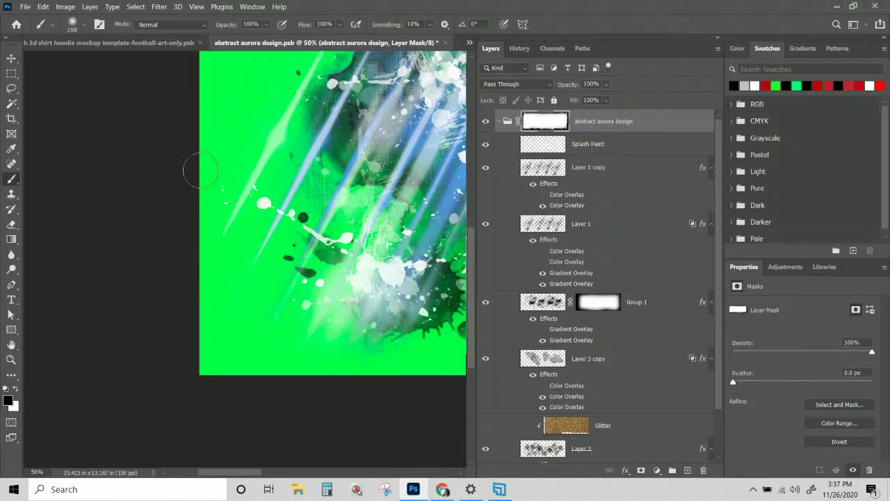
Touch up the group's mask with black along the bottom edge below the dark splatters near the lower-left part of the design
{"action": "scroll", "coordinate": [260, 278], "scroll_direction": "up", "scroll_amount": 3}
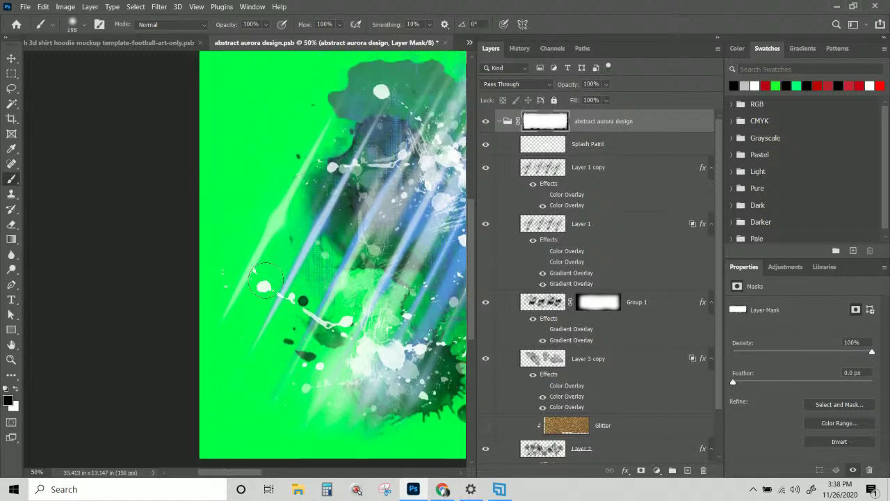
{"action": "key", "text": "ctrl+minus"}
{"action": "key", "text": "ctrl+minus"}
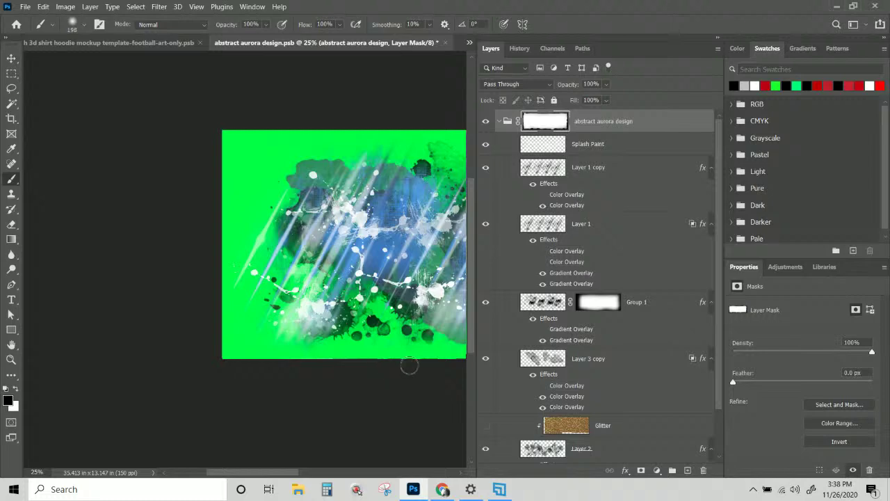
{"action": "key", "text": "ctrl+plus"}
{"action": "key", "text": "ctrl+plus"}
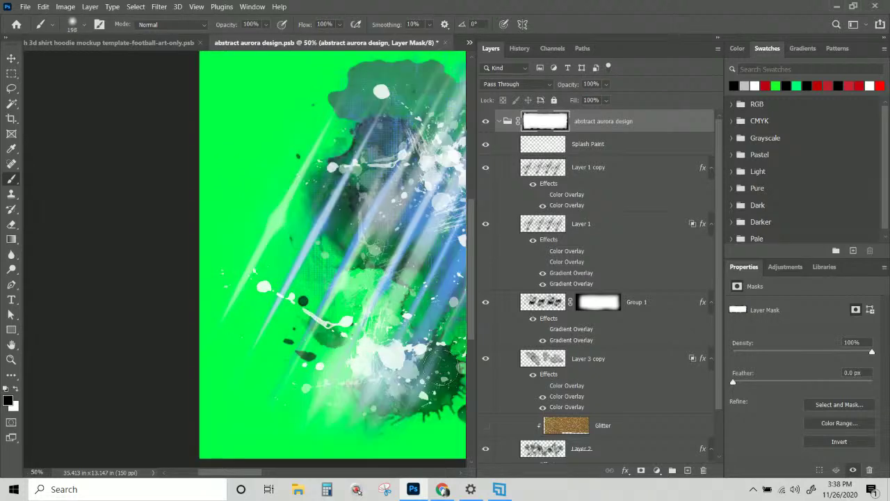
{"action": "mouse_move", "coordinate": [439, 369]}
{"action": "left_mouse_down"}
{"action": "mouse_move", "coordinate": [348, 313]}
{"action": "mouse_move", "coordinate": [118, 231]}
{"action": "left_mouse_up"}
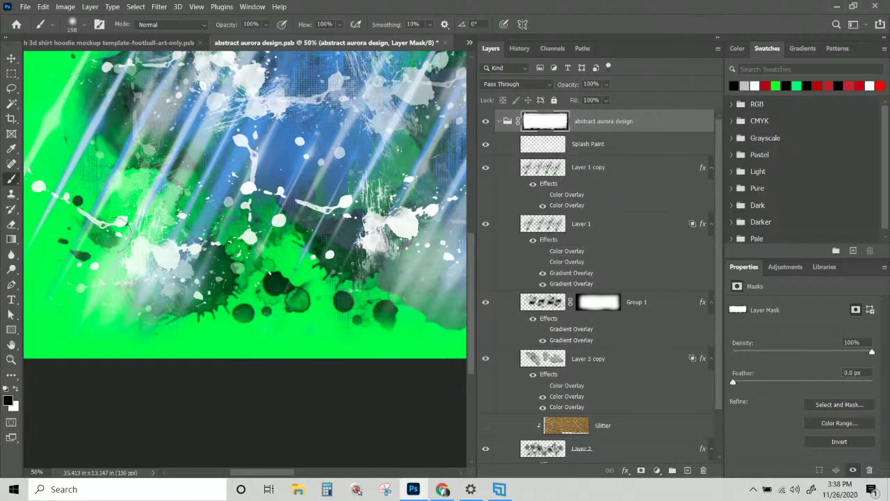
Hide the green Layer 8 background, and close abstract aurora design.psb with its changes saved
{"action": "key", "text": "ctrl+minus"}
{"action": "key", "text": "ctrl+minus"}
{"action": "key", "text": "ctrl+minus"}
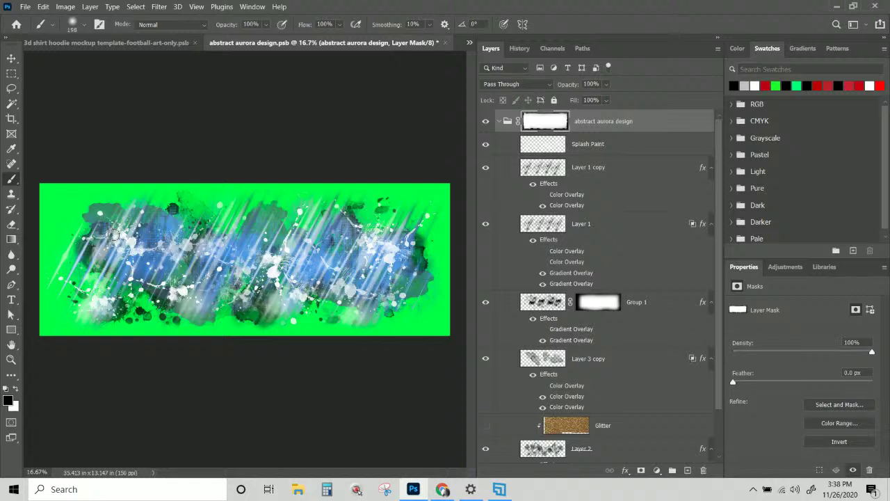
{"action": "scroll", "coordinate": [506, 288], "scroll_direction": "down", "scroll_amount": 2}
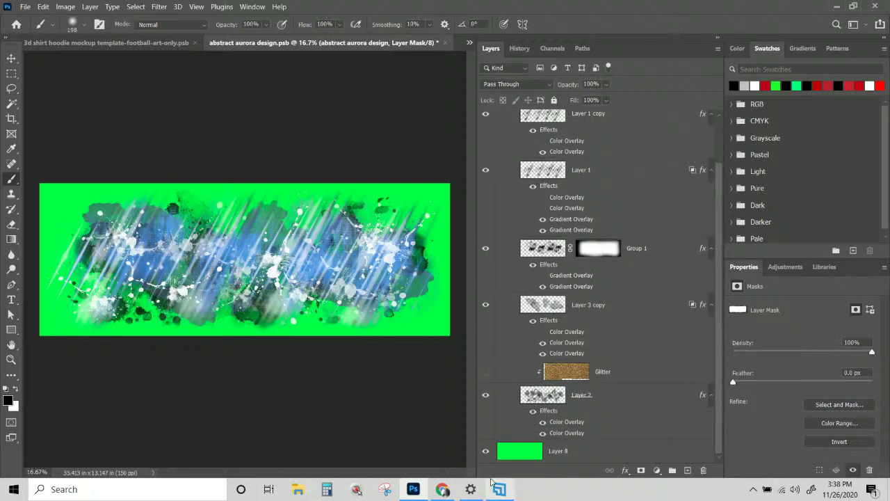
{"action": "left_click", "coordinate": [486, 452]}
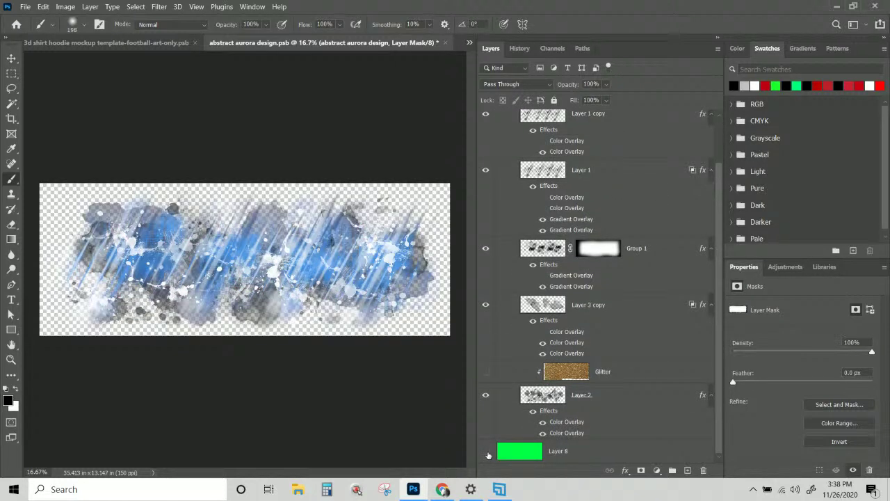
{"action": "left_click", "coordinate": [446, 43]}
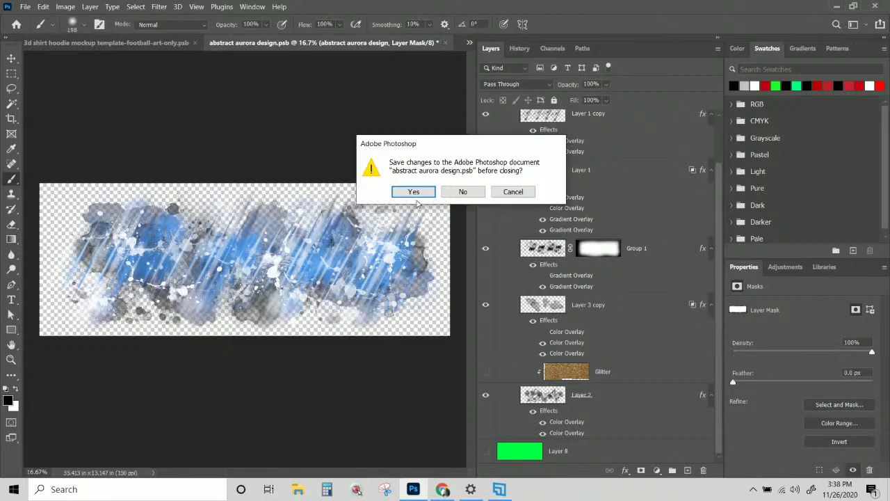
{"action": "left_click", "coordinate": [414, 193]}
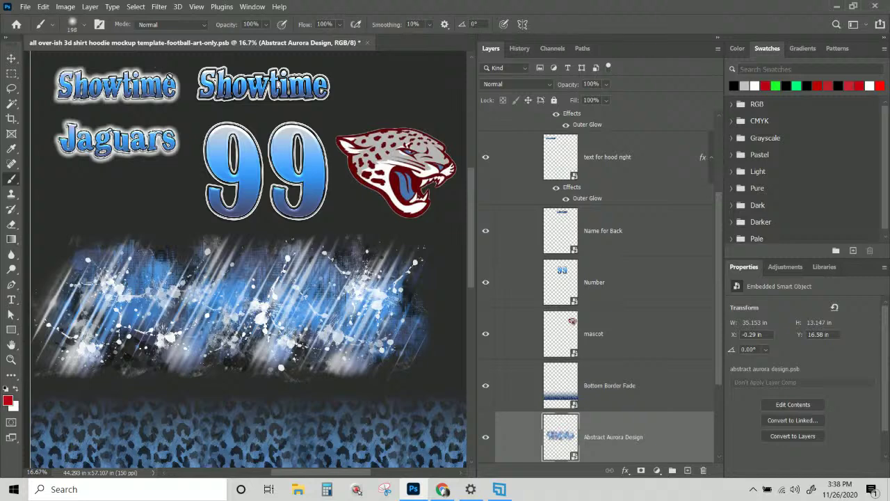
Examine the faded aurora design on the artboard alongside the text, number, mascot and leopard-print bottom border
{"action": "scroll", "coordinate": [428, 296], "scroll_direction": "down", "scroll_amount": 3}
{"action": "scroll", "coordinate": [427, 300], "scroll_direction": "down", "scroll_amount": 5}
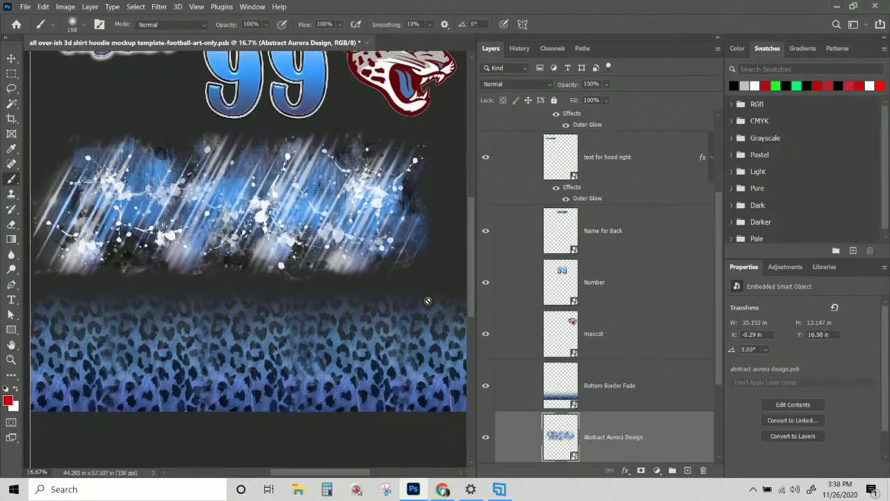
{"action": "scroll", "coordinate": [428, 301], "scroll_direction": "up", "scroll_amount": 6}
{"action": "scroll", "coordinate": [428, 300], "scroll_direction": "up", "scroll_amount": 6}
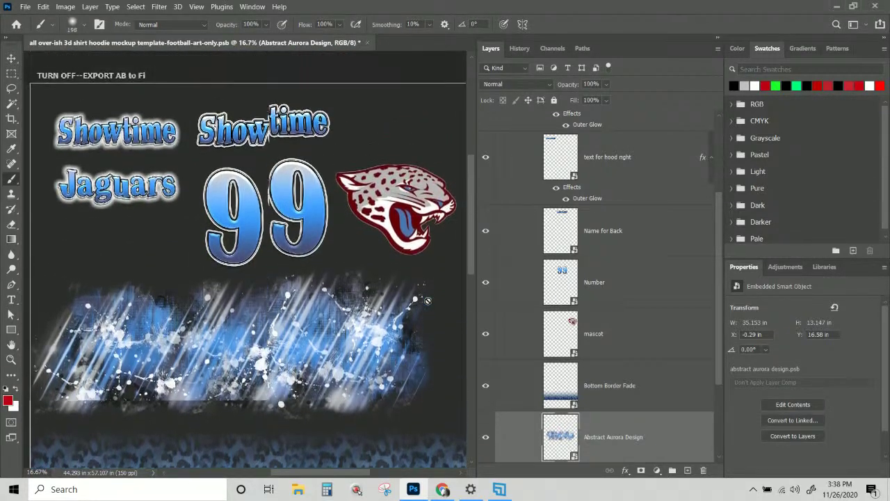
{"action": "scroll", "coordinate": [428, 300], "scroll_direction": "up", "scroll_amount": 1}
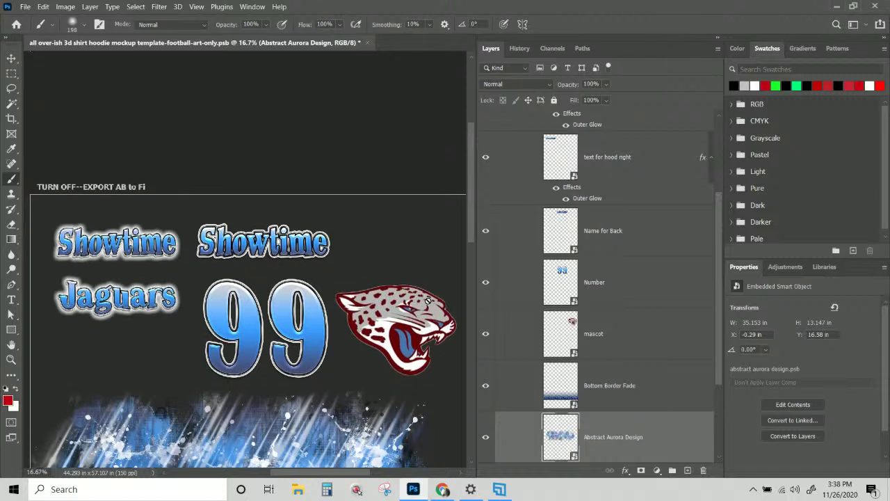
{"action": "scroll", "coordinate": [427, 301], "scroll_direction": "down", "scroll_amount": 3}
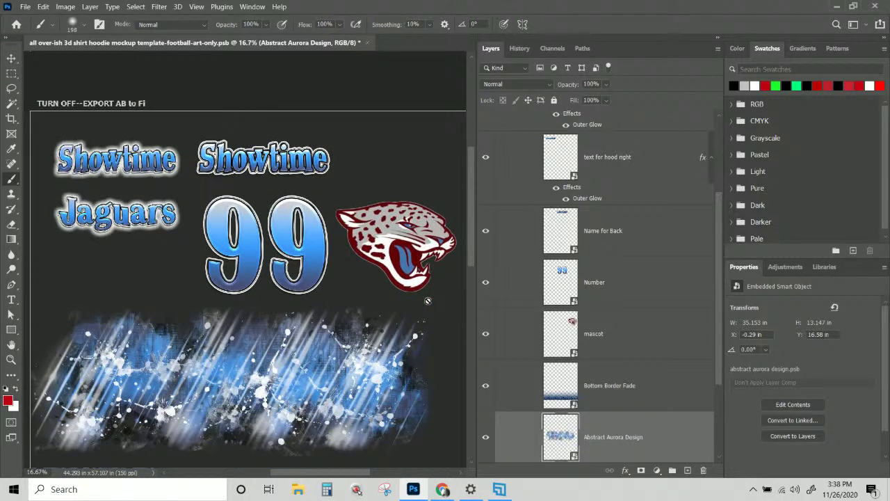
{"action": "scroll", "coordinate": [427, 301], "scroll_direction": "down", "scroll_amount": 6}
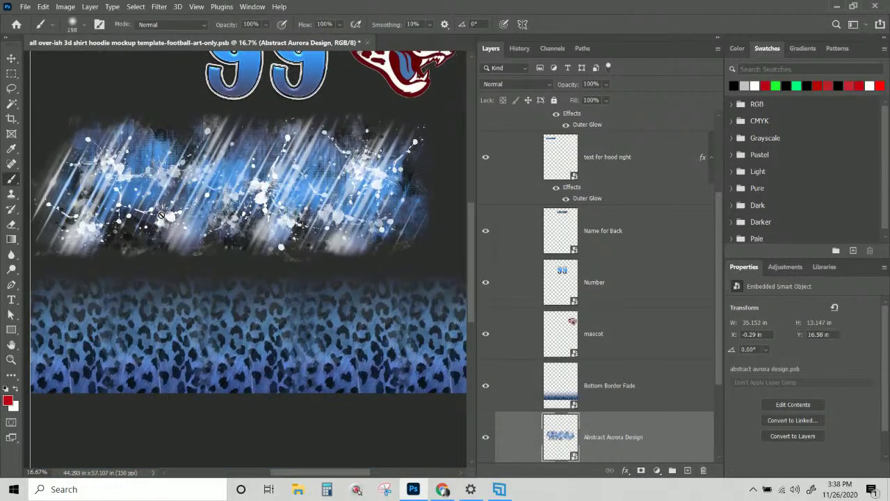
{"action": "scroll", "coordinate": [161, 215], "scroll_direction": "up", "scroll_amount": 4}
{"action": "scroll", "coordinate": [161, 215], "scroll_direction": "up", "scroll_amount": 1}
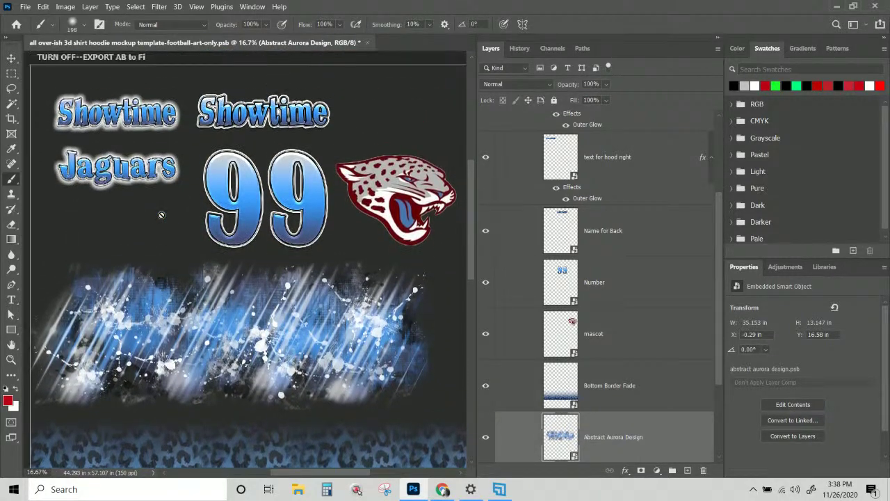
Open the contents of the "text for hood left" smart object for editing
{"action": "scroll", "coordinate": [650, 264], "scroll_direction": "up", "scroll_amount": 3}
{"action": "left_click", "coordinate": [627, 231]}
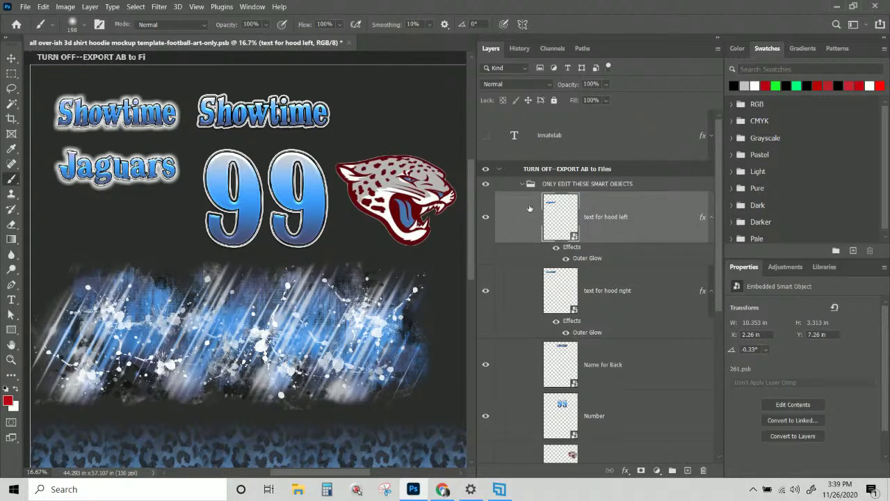
{"action": "double_click", "coordinate": [554, 202]}
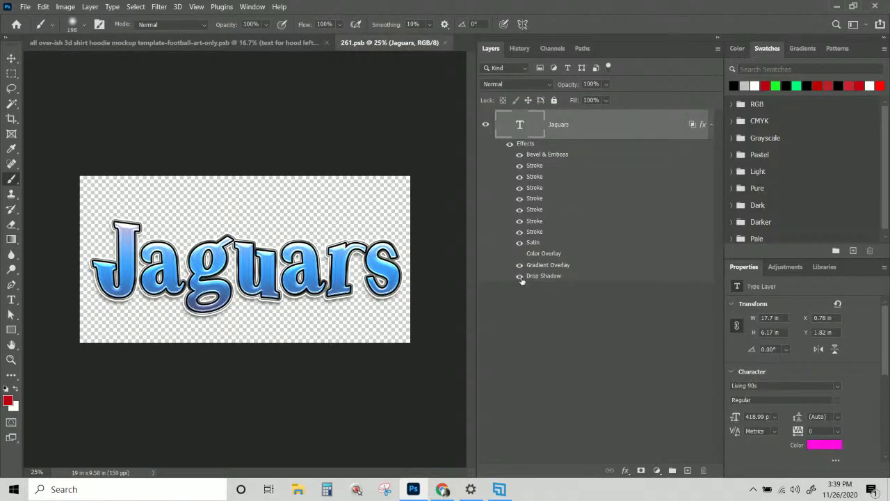
In the Jaguars text's Blending Options, disable Blend Clipped Layers as Group and enable Layer Mask Hides Effects and Vector Mask Hides Effects
{"action": "double_click", "coordinate": [527, 144]}
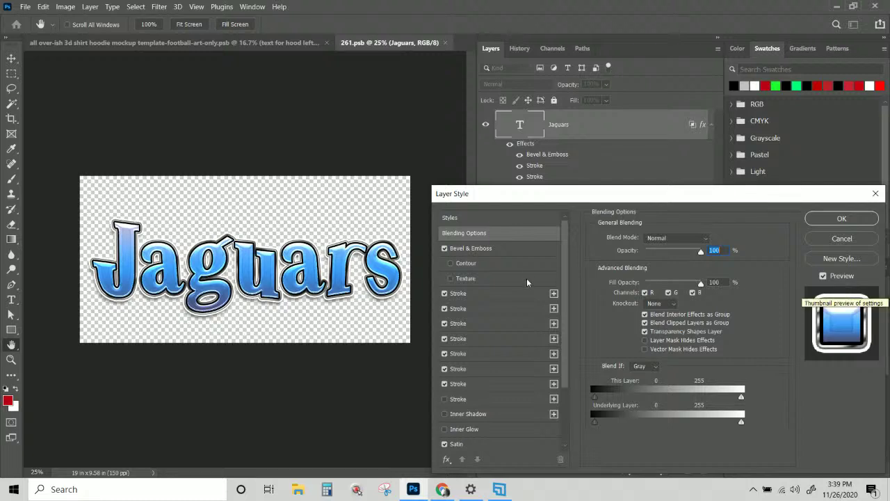
{"action": "scroll", "coordinate": [530, 286], "scroll_direction": "down", "scroll_amount": 3}
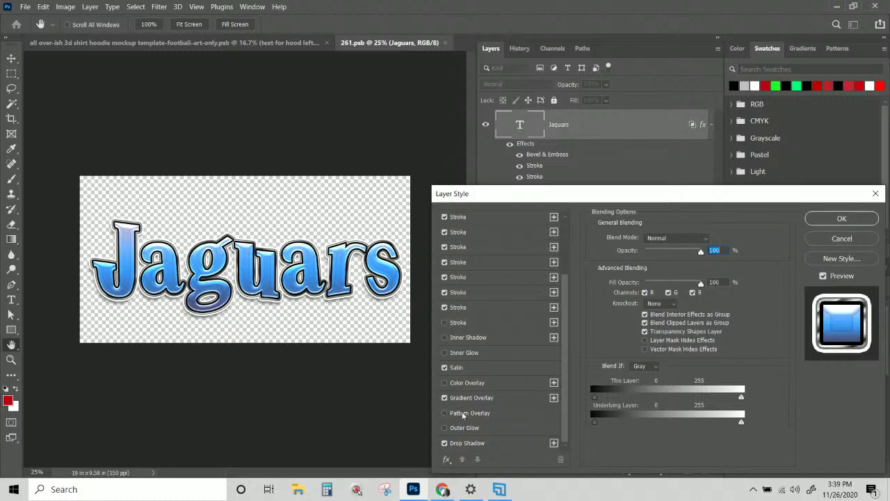
{"action": "scroll", "coordinate": [466, 417], "scroll_direction": "up", "scroll_amount": 3}
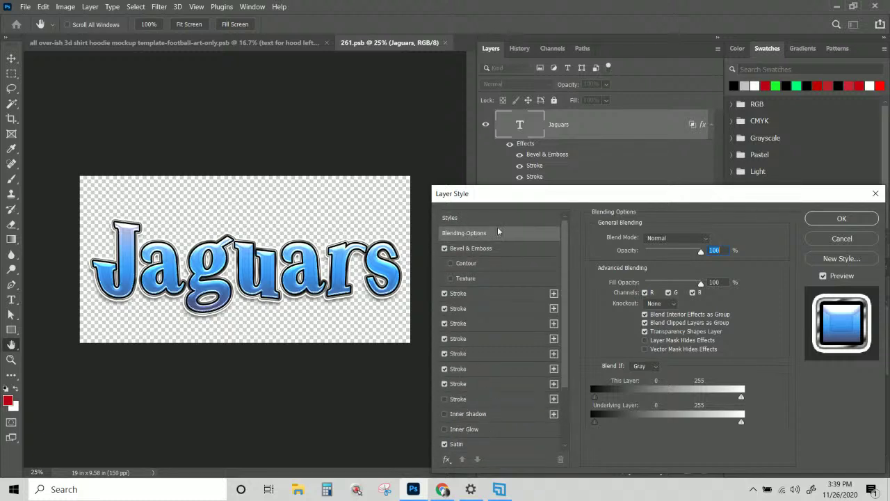
{"action": "left_click", "coordinate": [644, 322]}
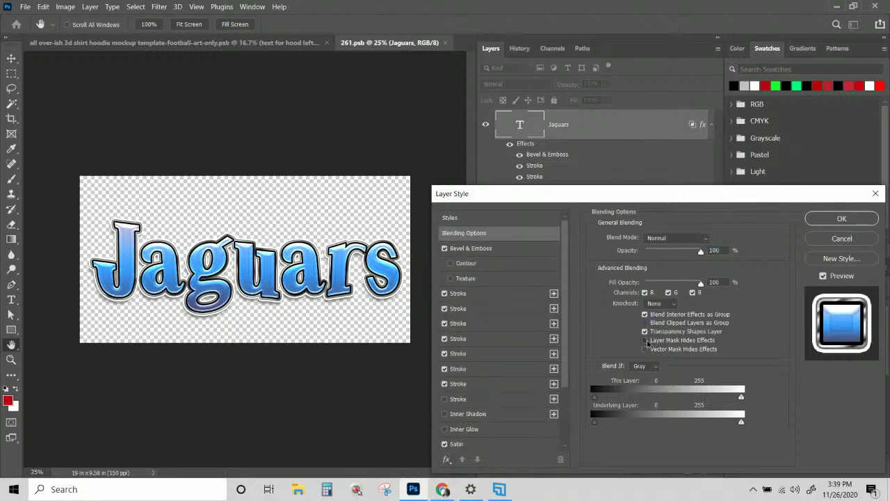
{"action": "left_click", "coordinate": [644, 340]}
Replace the Jaguars text's Gradient Overlay with the custom dark blue, bright blue and light grey gradient preset
{"action": "scroll", "coordinate": [496, 300], "scroll_direction": "down", "scroll_amount": 2}
{"action": "left_click", "coordinate": [485, 415]}
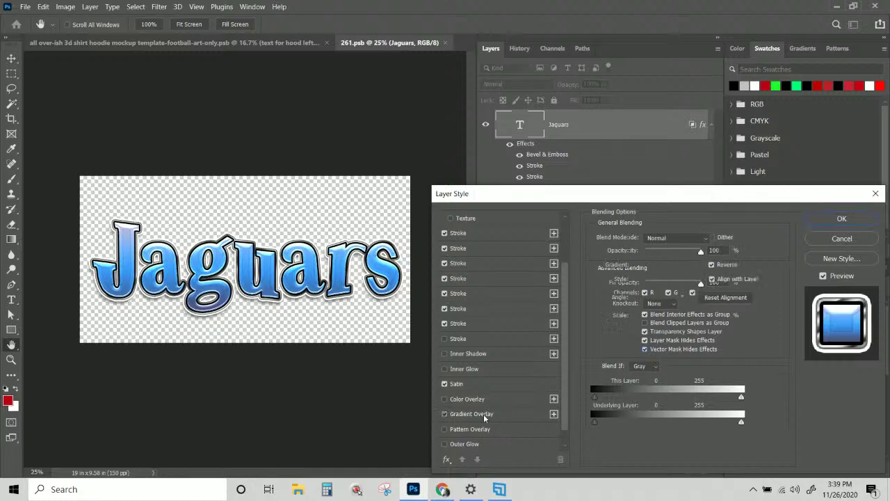
{"action": "left_click", "coordinate": [667, 265]}
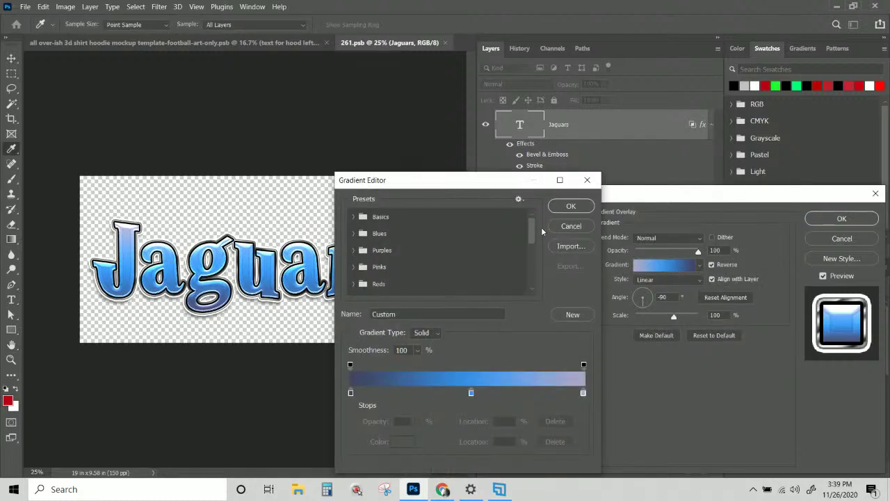
{"action": "scroll", "coordinate": [529, 235], "scroll_direction": "down", "scroll_amount": 5}
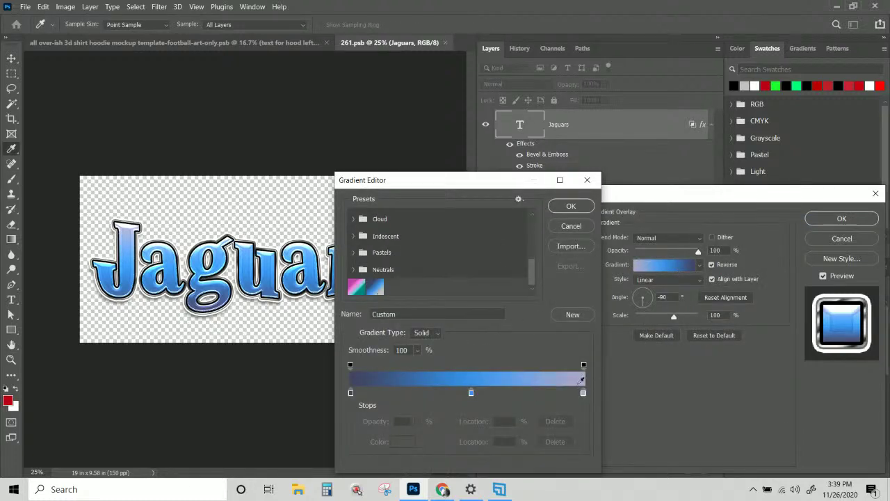
{"action": "left_click", "coordinate": [374, 286]}
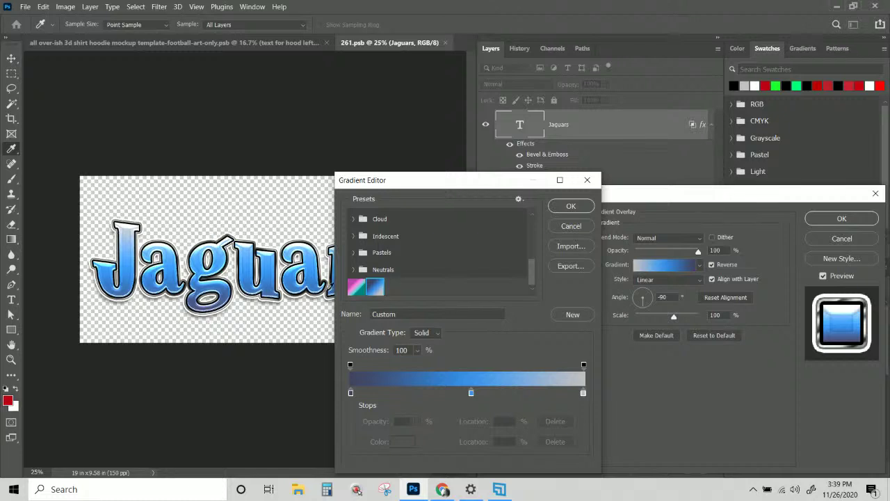
{"action": "left_click", "coordinate": [570, 206]}
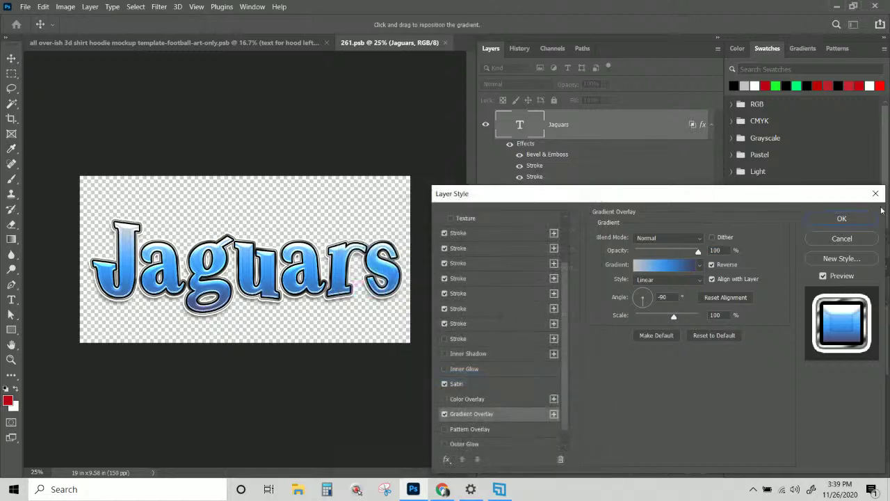
Save the Jaguars text's effects and blending options as a new layer style named "jag", and add it to the current library
{"action": "left_click", "coordinate": [841, 259]}
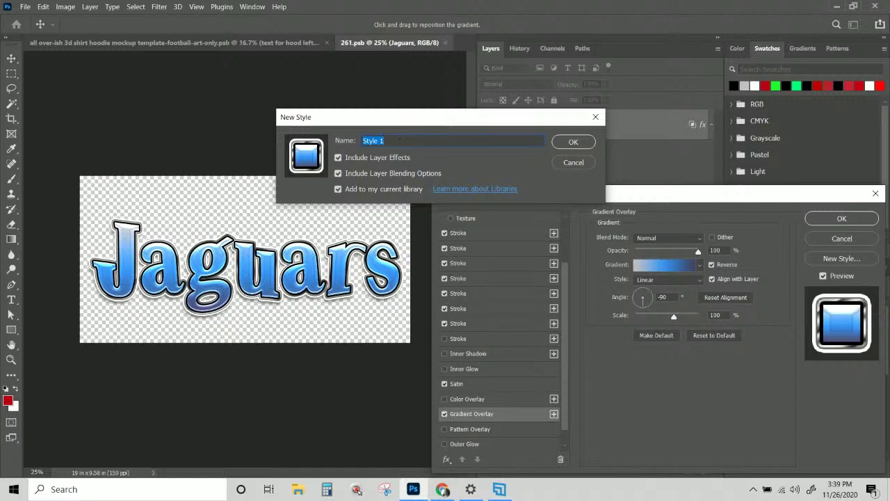
{"action": "type", "text": "jag"}
{"action": "left_click", "coordinate": [572, 143]}
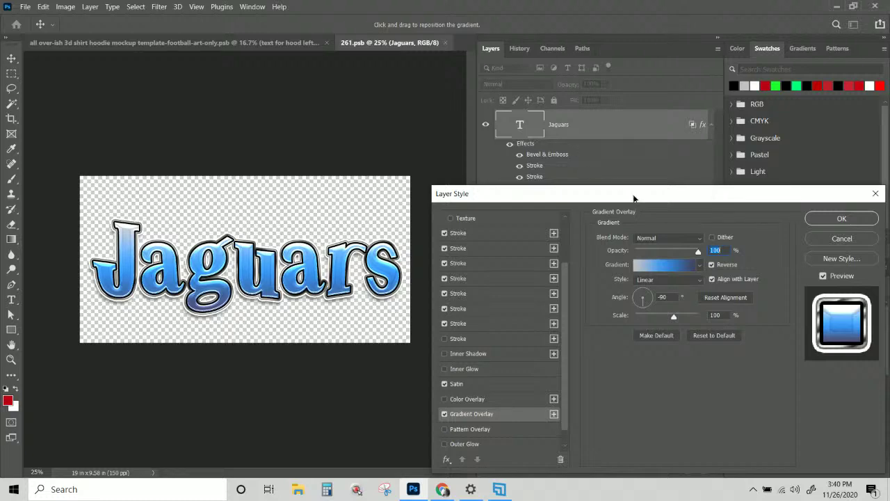
Apply the edited layer style to the Jaguars text, and close 261.psb with its changes saved
{"action": "left_click_drag", "start_coordinate": [635, 197], "coordinate": [569, 107]}
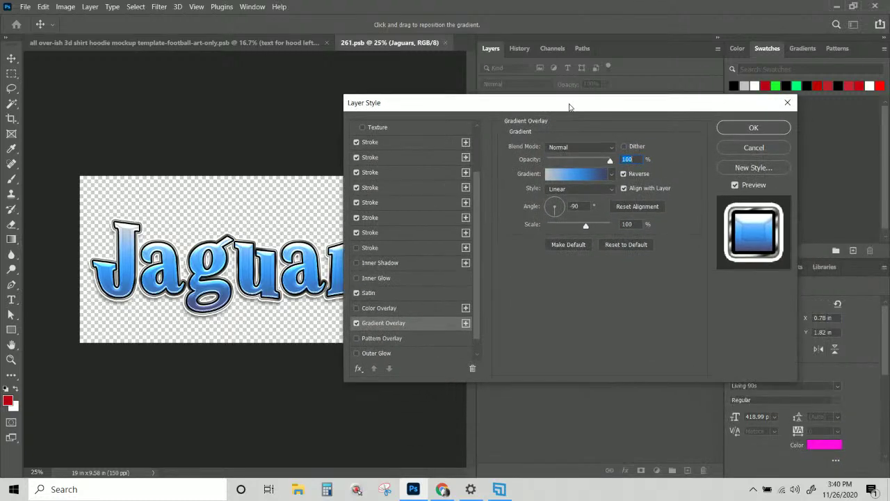
{"action": "left_click", "coordinate": [752, 128]}
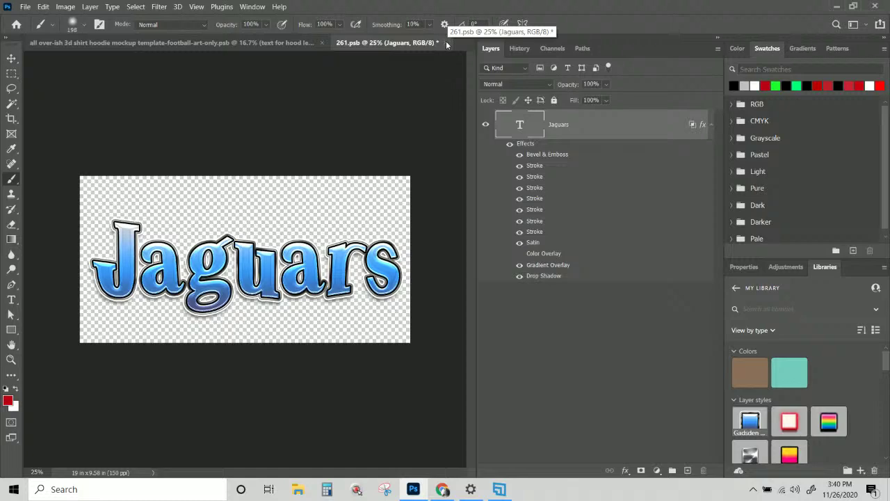
{"action": "left_click", "coordinate": [447, 44]}
{"action": "left_click", "coordinate": [423, 193]}
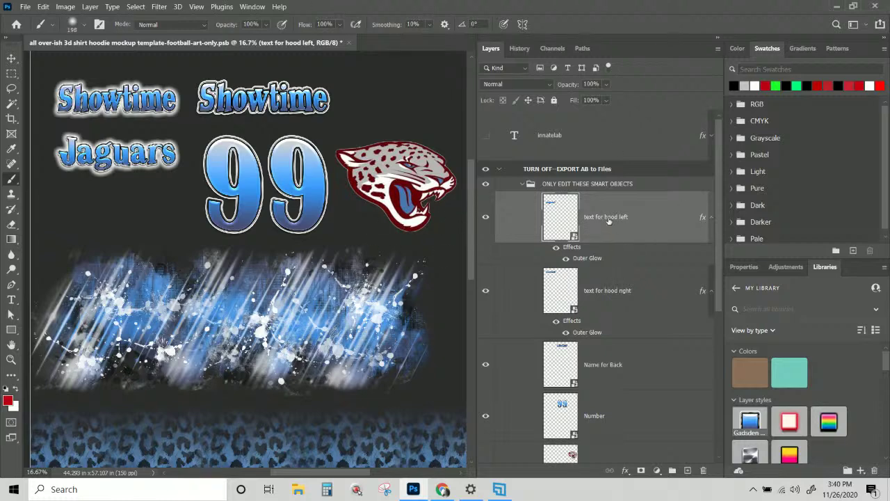
Open the contents of the "text for hood right" smart object for editing
{"action": "scroll", "coordinate": [608, 220], "scroll_direction": "down", "scroll_amount": 1}
{"action": "left_click", "coordinate": [608, 240]}
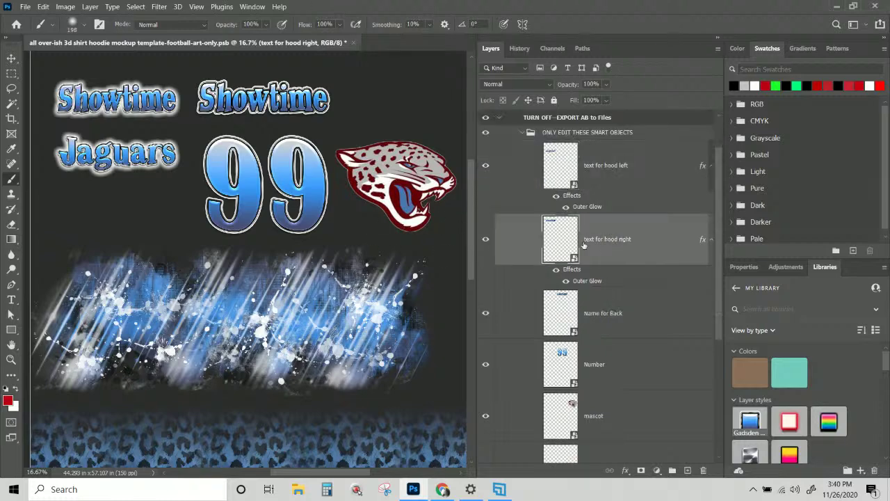
{"action": "double_click", "coordinate": [552, 223]}
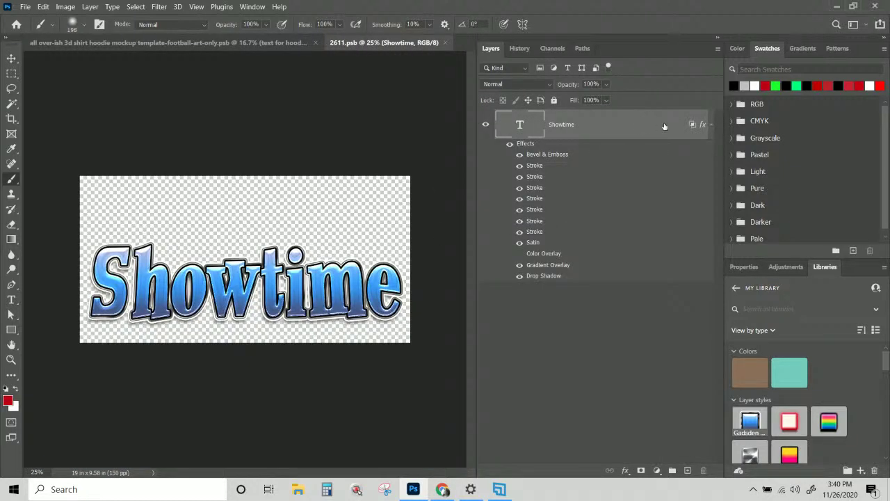
Apply the saved blue gradient style preset to the Showtime text, and close 2611.psb with its changes saved
{"action": "double_click", "coordinate": [703, 126]}
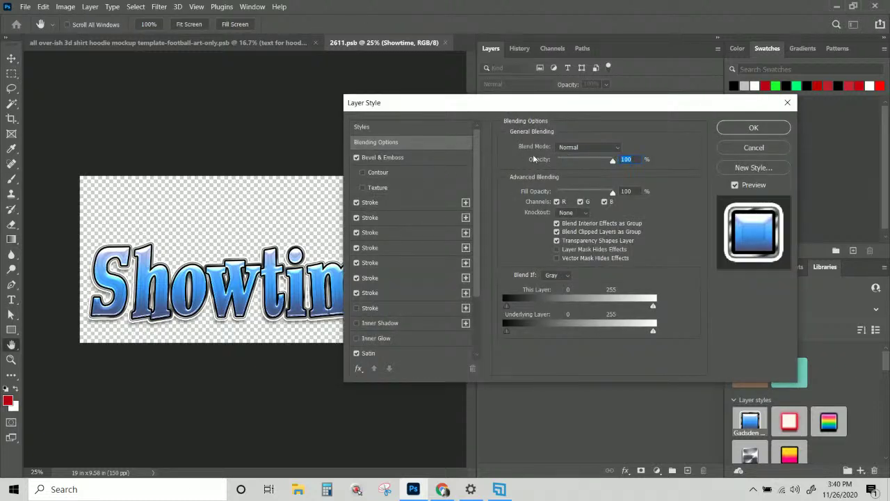
{"action": "left_click", "coordinate": [400, 131]}
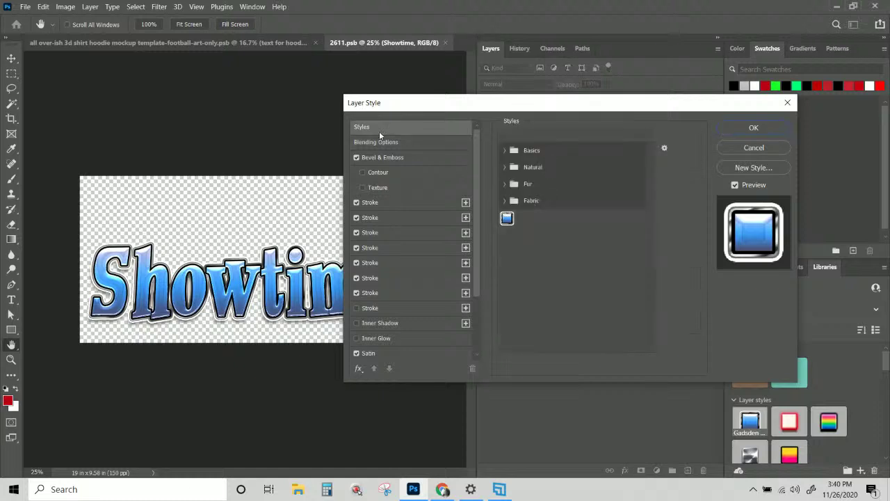
{"action": "left_click", "coordinate": [506, 220]}
{"action": "left_click", "coordinate": [748, 130]}
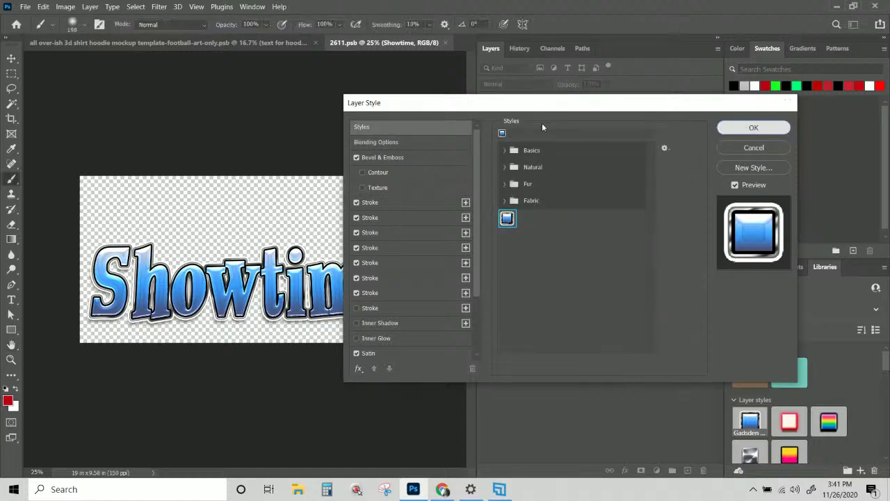
{"action": "left_click", "coordinate": [447, 43]}
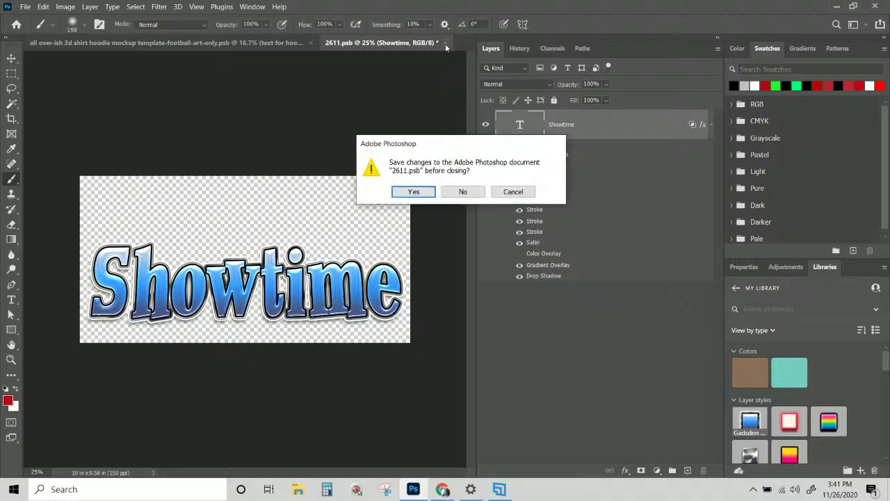
{"action": "left_click", "coordinate": [416, 188]}
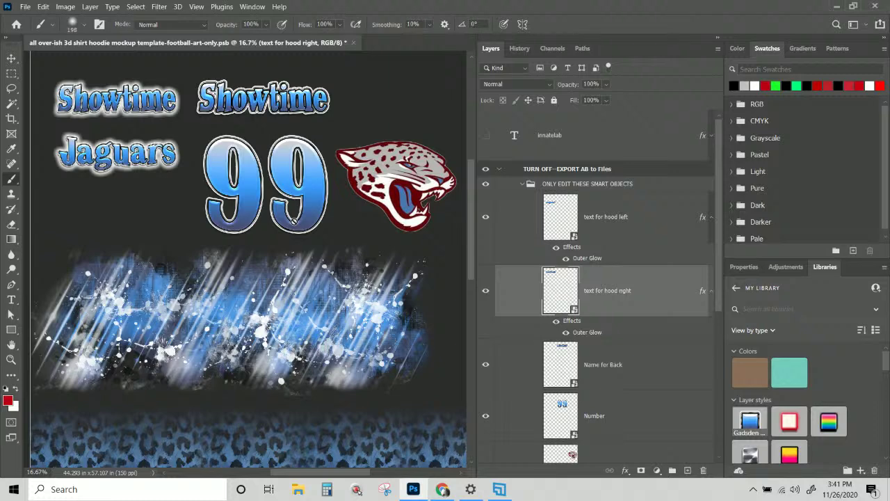
Examine how the text, number, mascot, aurora design and leopard-print border look together on the artboard
{"action": "scroll", "coordinate": [240, 353], "scroll_direction": "down", "scroll_amount": 4}
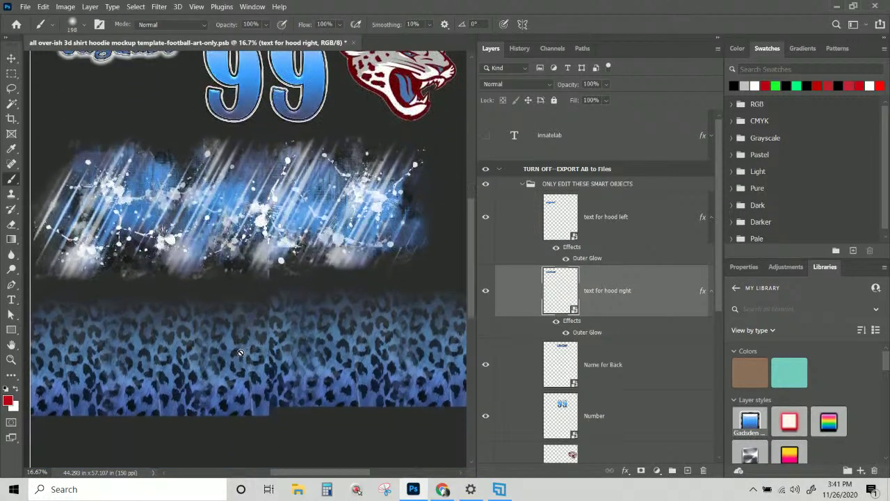
{"action": "right_click", "coordinate": [282, 194]}
{"action": "left_click", "coordinate": [292, 185]}
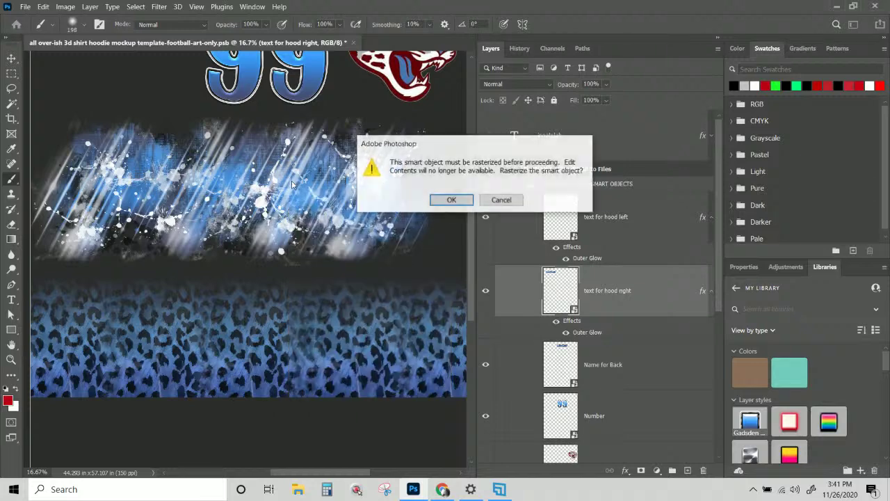
{"action": "left_click", "coordinate": [501, 202]}
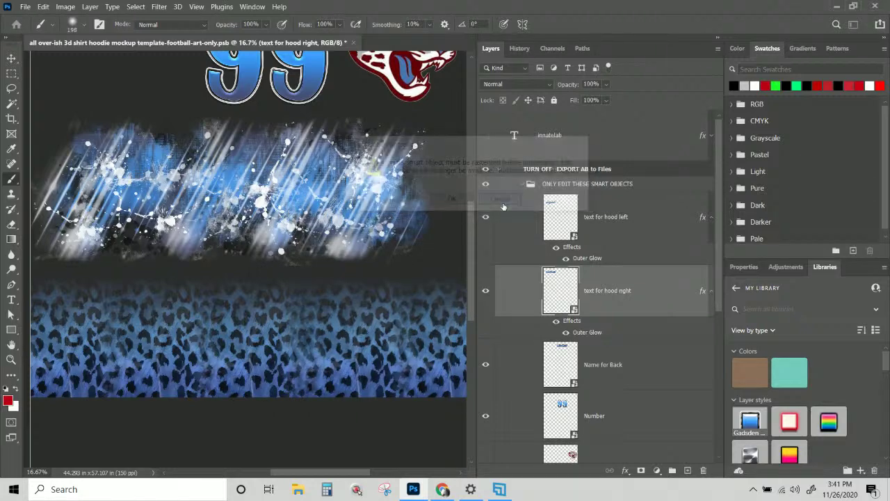
{"action": "scroll", "coordinate": [383, 140], "scroll_direction": "up", "scroll_amount": 4}
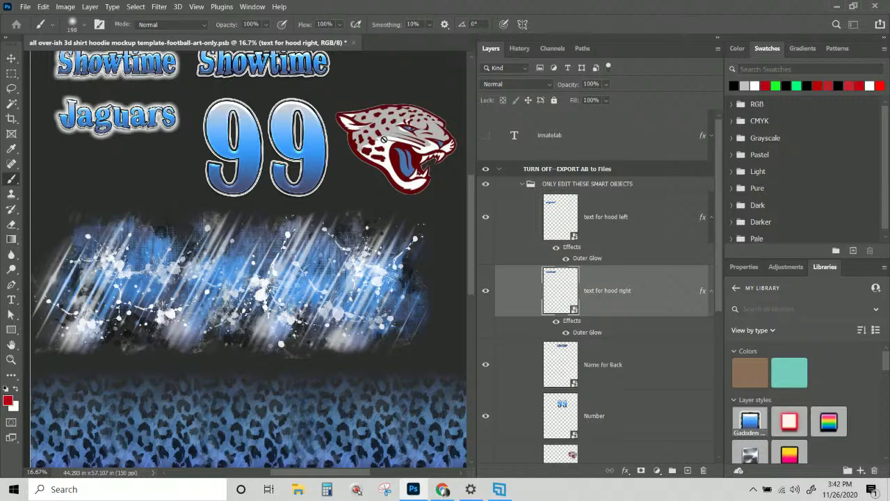
{"action": "scroll", "coordinate": [277, 310], "scroll_direction": "down", "scroll_amount": 2}
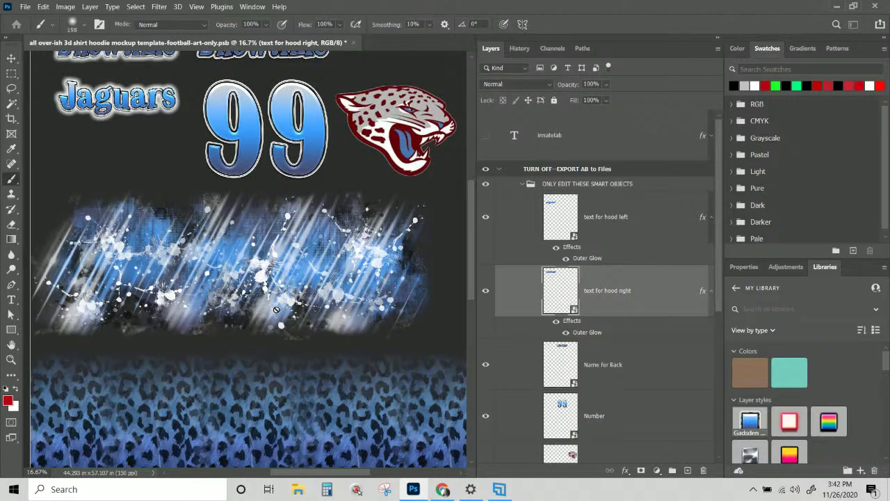
{"action": "scroll", "coordinate": [303, 295], "scroll_direction": "up", "scroll_amount": 5}
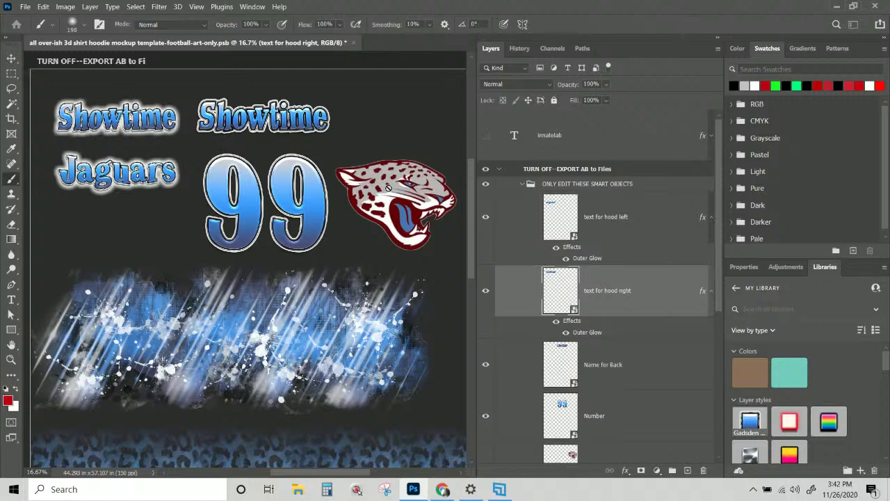
Select the mascot layer from the jaguar head on the artboard, and open its smart object contents for editing
{"action": "key", "text": "v"}
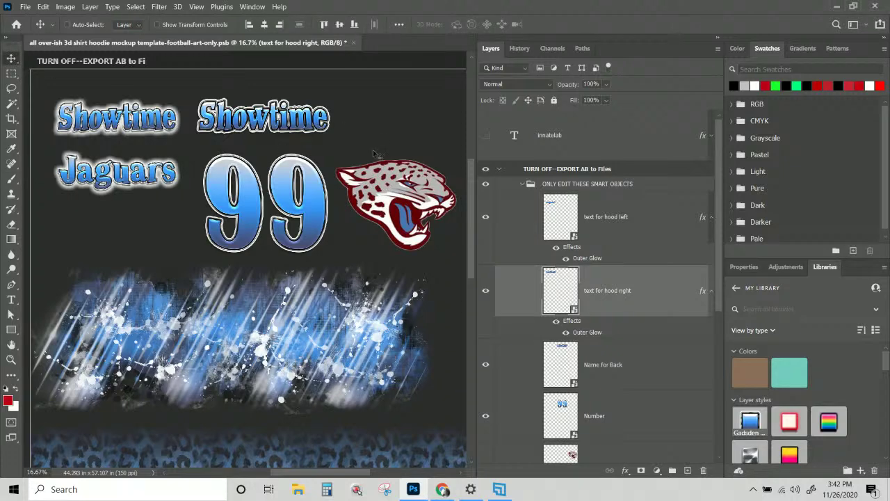
{"action": "right_click", "coordinate": [415, 194]}
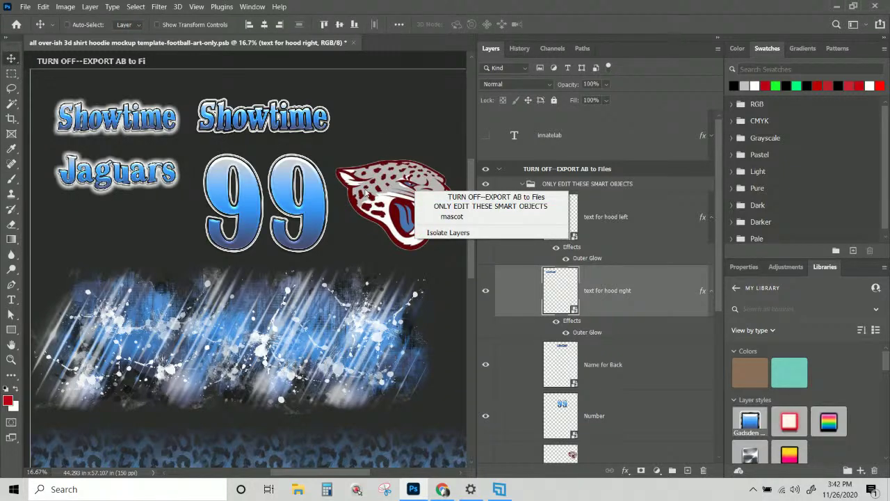
{"action": "left_click", "coordinate": [392, 191]}
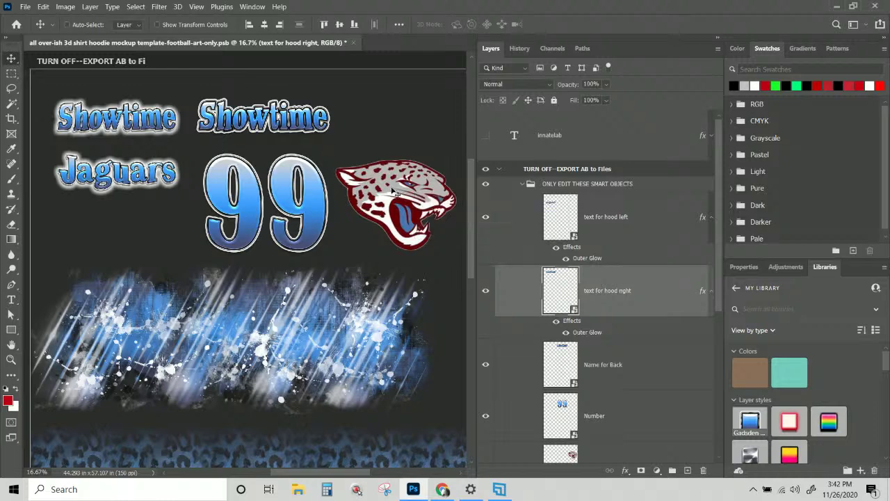
{"action": "right_click", "coordinate": [392, 190]}
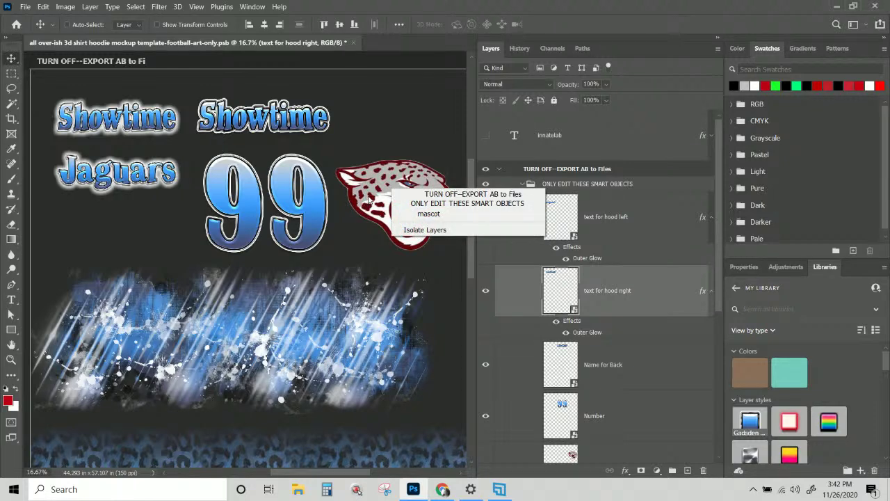
{"action": "left_click", "coordinate": [428, 213]}
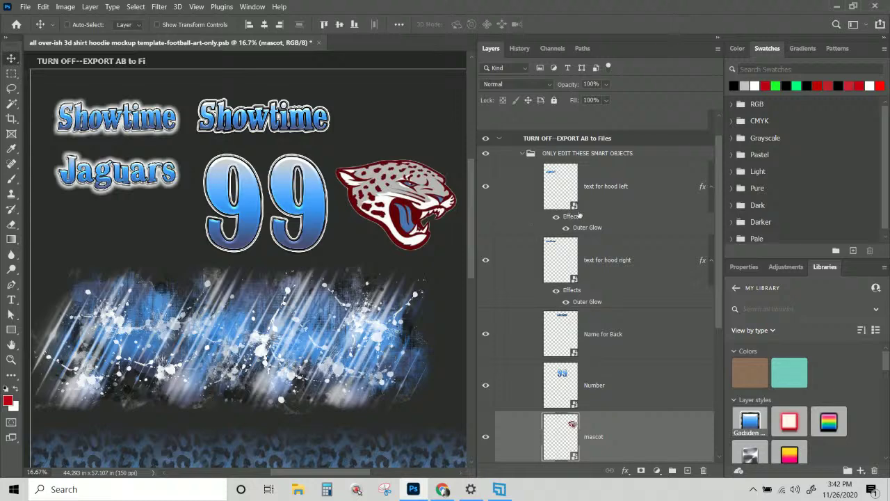
{"action": "scroll", "coordinate": [604, 367], "scroll_direction": "down", "scroll_amount": 3}
{"action": "double_click", "coordinate": [572, 332]}
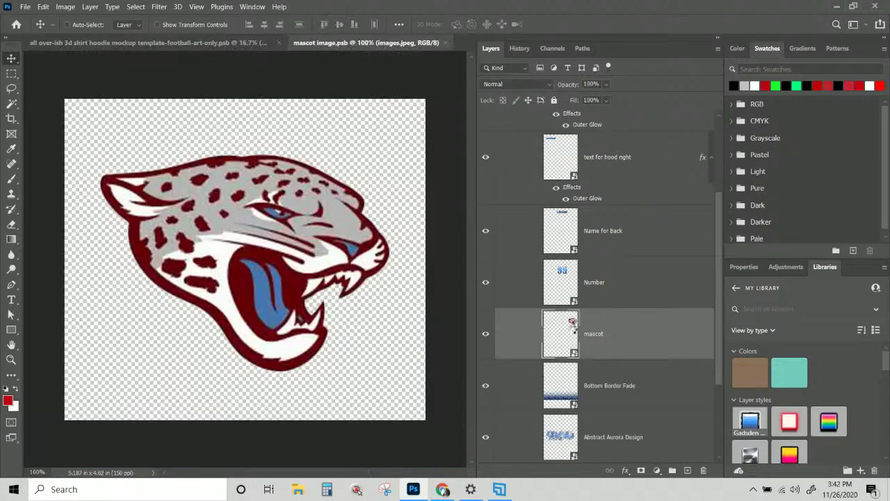
Preview the mermaid 1, mermaid 4 and mermaid 3 layers one at a time, and restore only the images.jpeg jaguar layer
{"action": "left_click", "coordinate": [485, 133]}
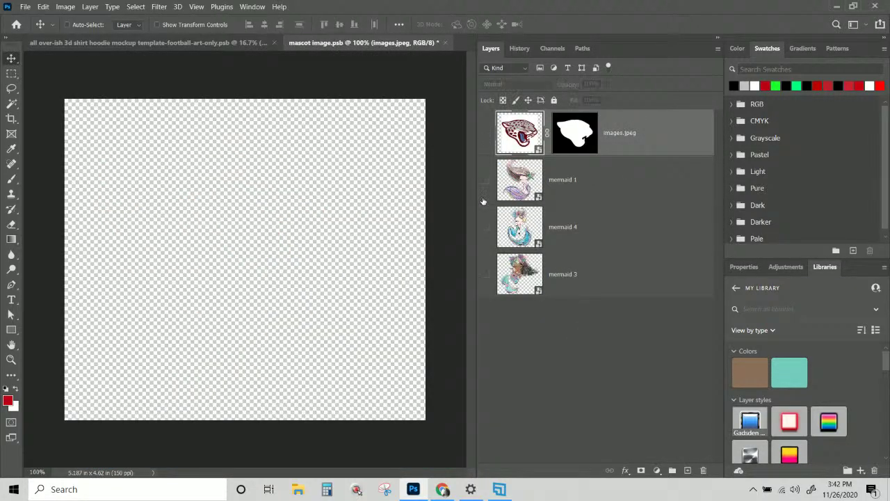
{"action": "left_click", "coordinate": [484, 180]}
{"action": "left_click", "coordinate": [485, 180]}
{"action": "left_click", "coordinate": [486, 226]}
{"action": "left_click", "coordinate": [485, 227]}
{"action": "left_click", "coordinate": [486, 274]}
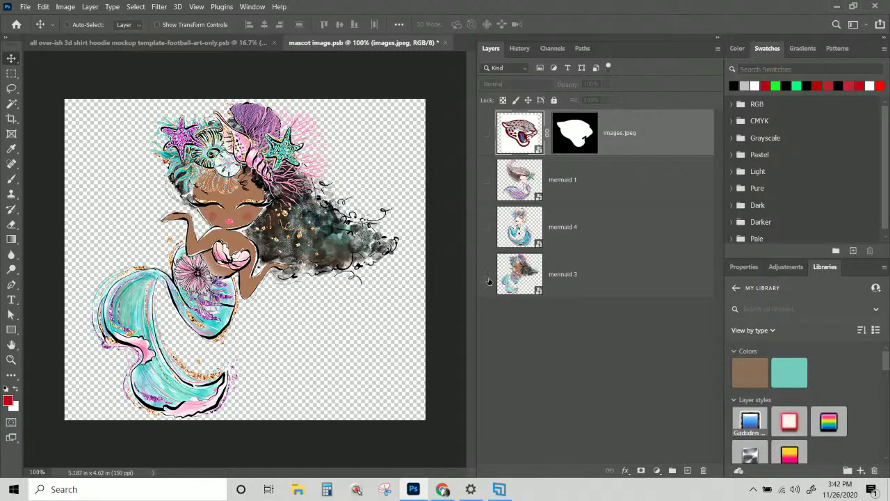
{"action": "left_click", "coordinate": [486, 274]}
{"action": "left_click", "coordinate": [485, 132]}
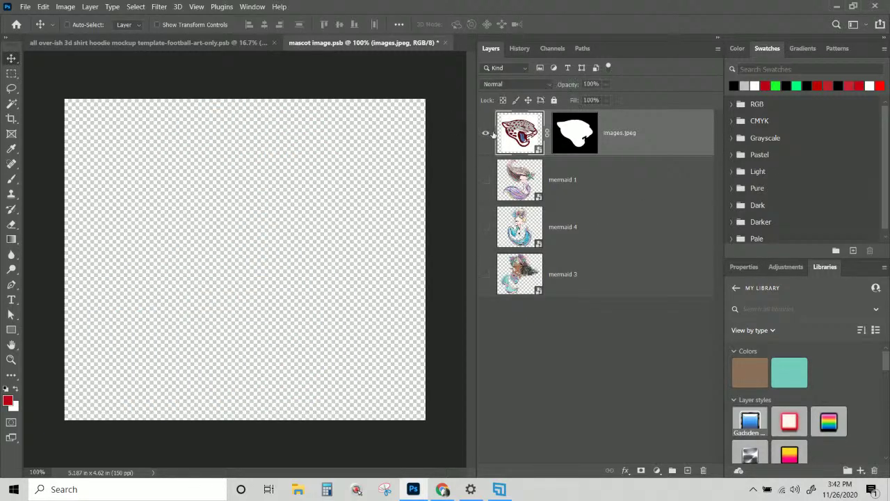
{"action": "left_click", "coordinate": [489, 134]}
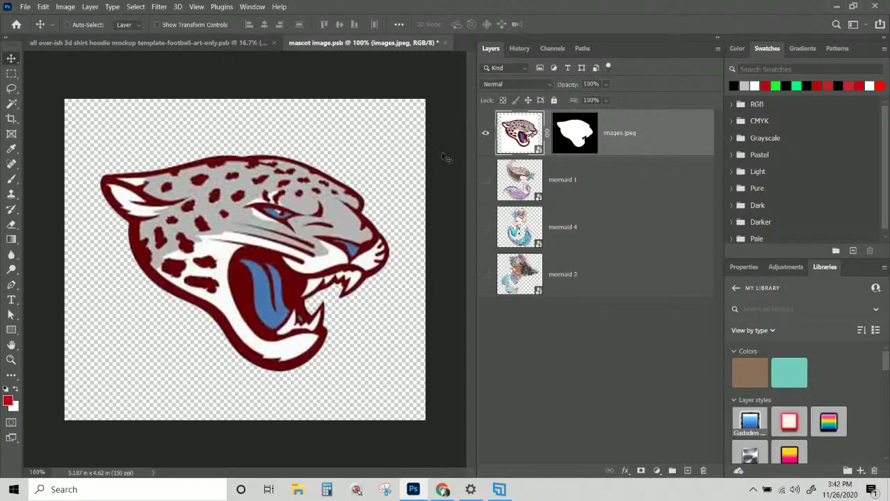
{"action": "right_click", "coordinate": [586, 143]}
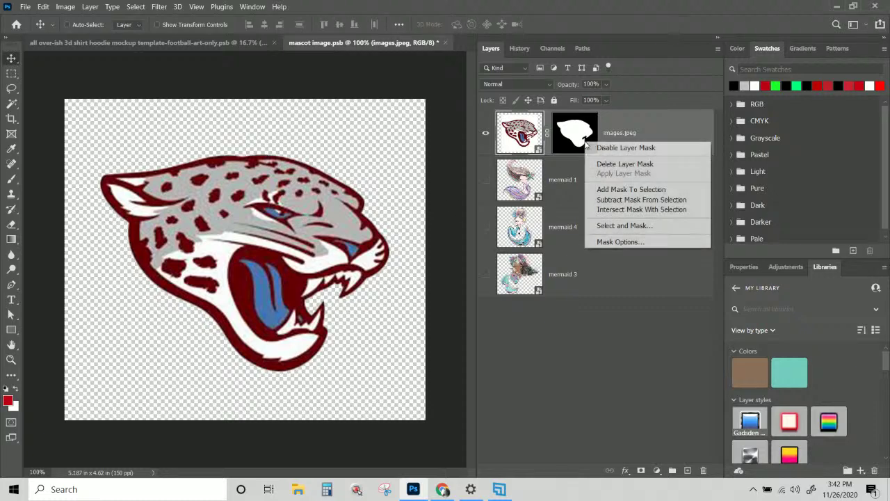
{"action": "left_click", "coordinate": [602, 132]}
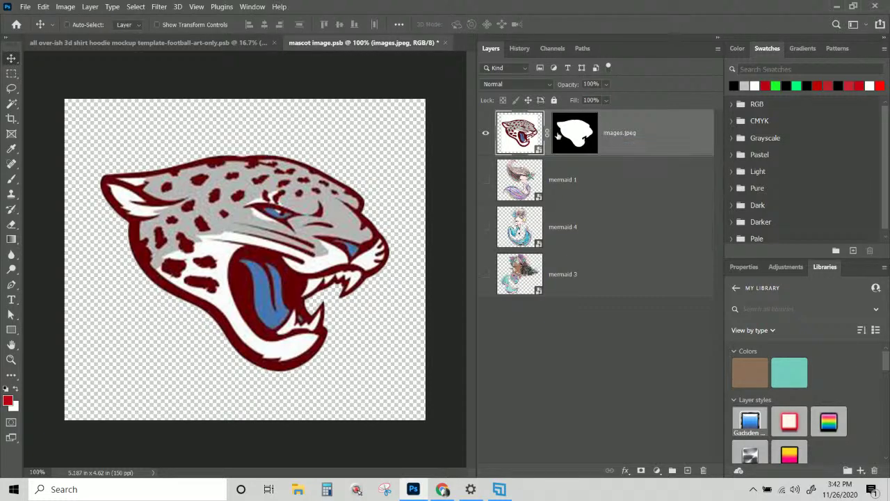
Rasterize the images.jpeg jaguar layer and apply its layer mask permanently
{"action": "right_click", "coordinate": [516, 134]}
{"action": "left_click", "coordinate": [506, 124]}
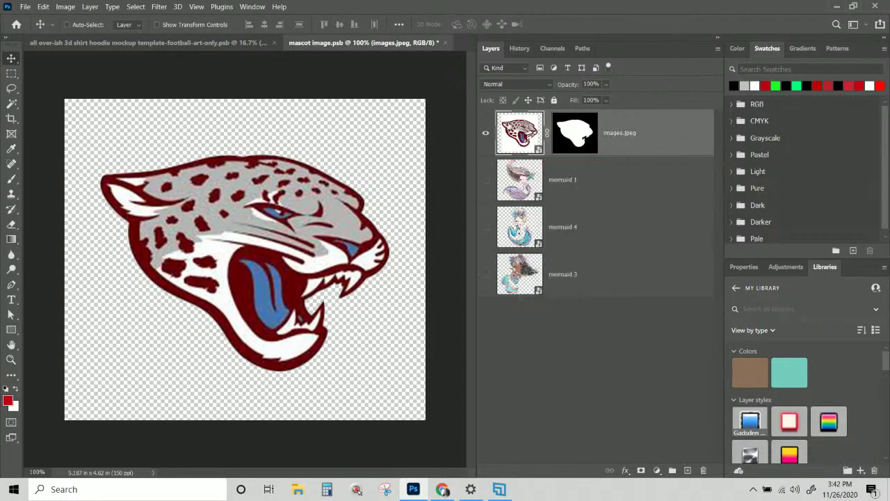
{"action": "right_click", "coordinate": [655, 139]}
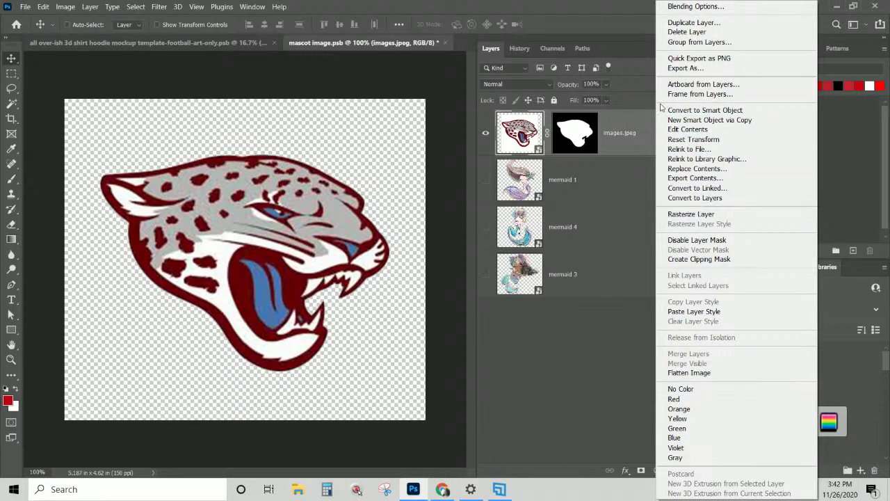
{"action": "left_click", "coordinate": [692, 213]}
{"action": "right_click", "coordinate": [584, 133]}
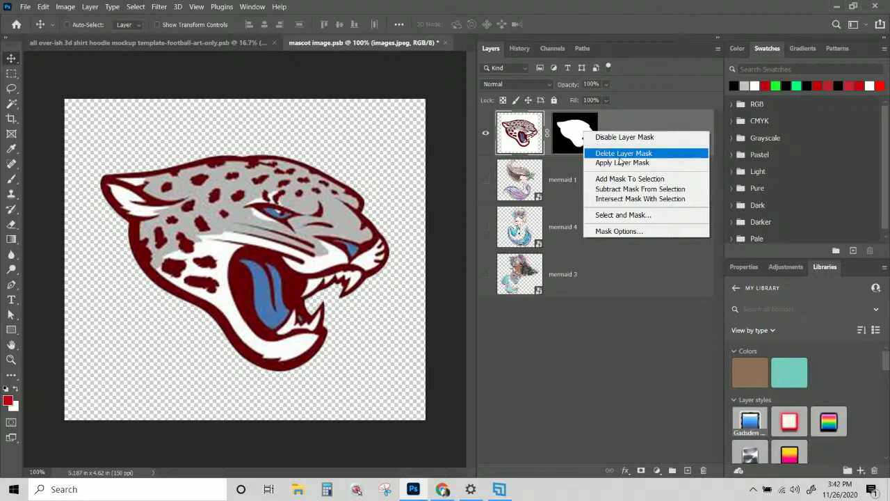
{"action": "left_click", "coordinate": [621, 162]}
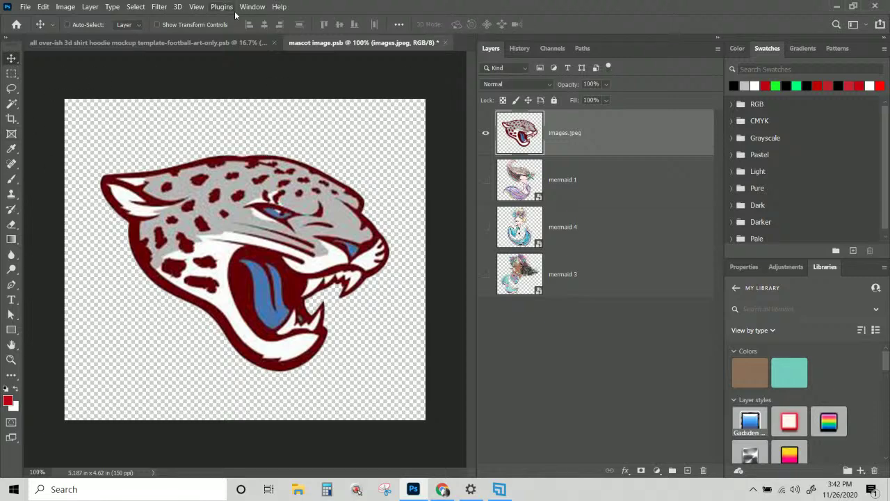
Show the rulers and place two vertical guides at the left and right edges of the jaguar head
{"action": "left_click", "coordinate": [197, 8]}
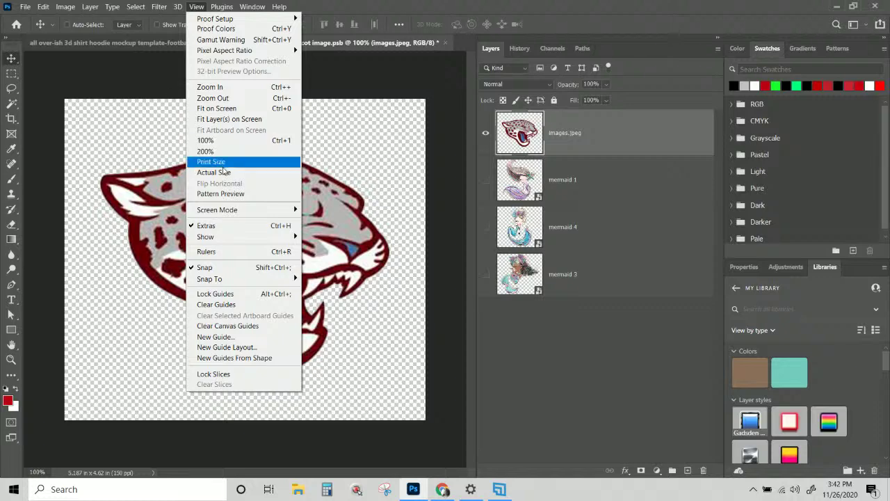
{"action": "left_click", "coordinate": [222, 252]}
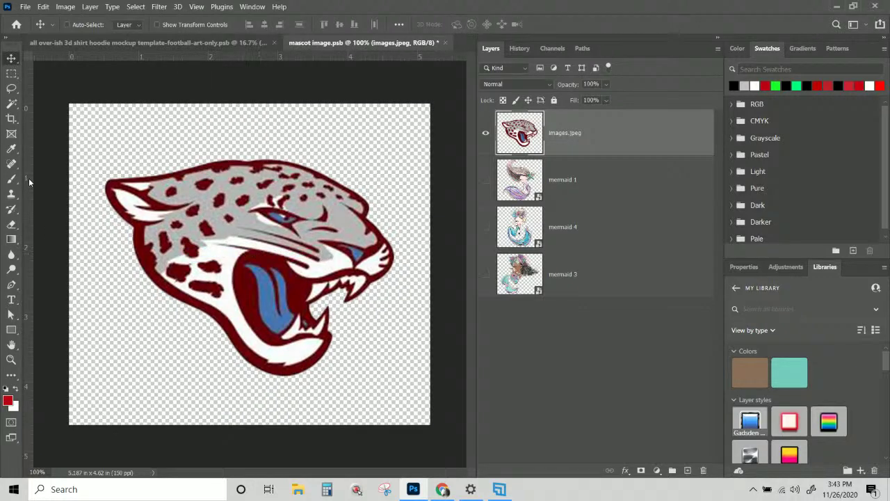
{"action": "left_click_drag", "start_coordinate": [31, 178], "coordinate": [111, 160]}
{"action": "left_click_drag", "start_coordinate": [31, 222], "coordinate": [395, 238]}
Crop the canvas sides in to the two vertical guides, making it about 4.18 in wide
{"action": "left_click", "coordinate": [11, 119]}
{"action": "left_click_drag", "start_coordinate": [69, 260], "coordinate": [87, 262]}
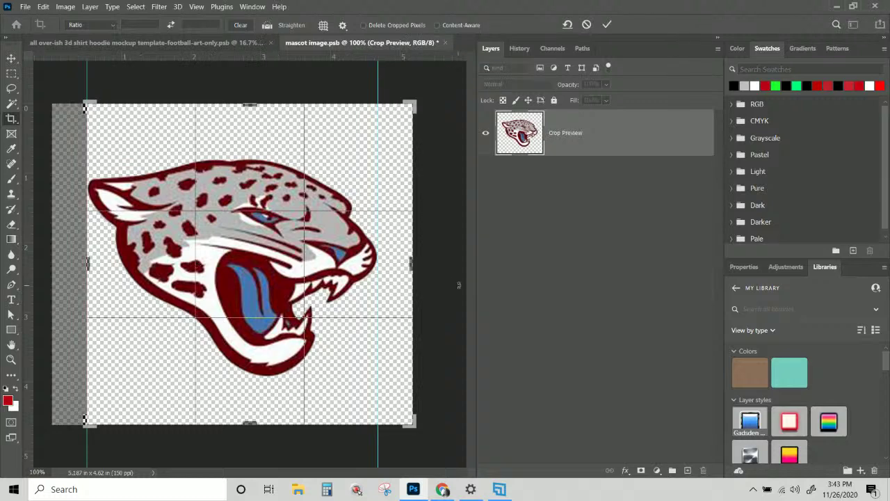
{"action": "left_click_drag", "start_coordinate": [412, 262], "coordinate": [387, 260]}
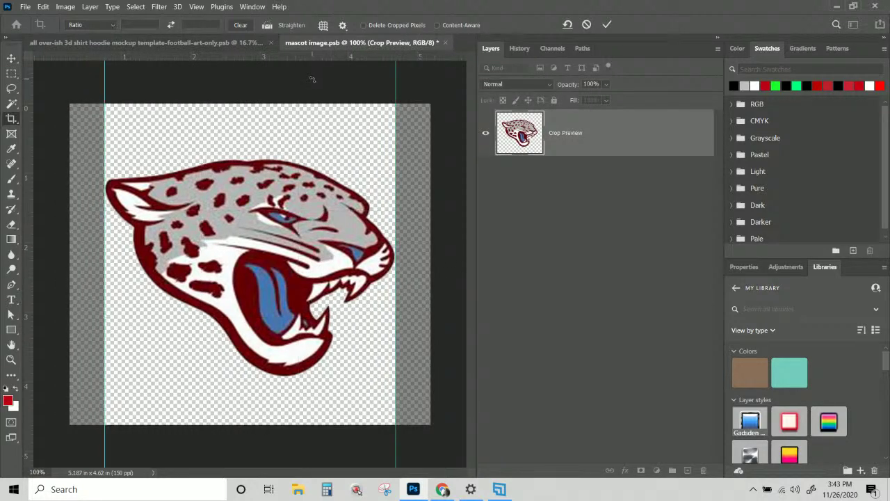
{"action": "key", "text": "Return"}
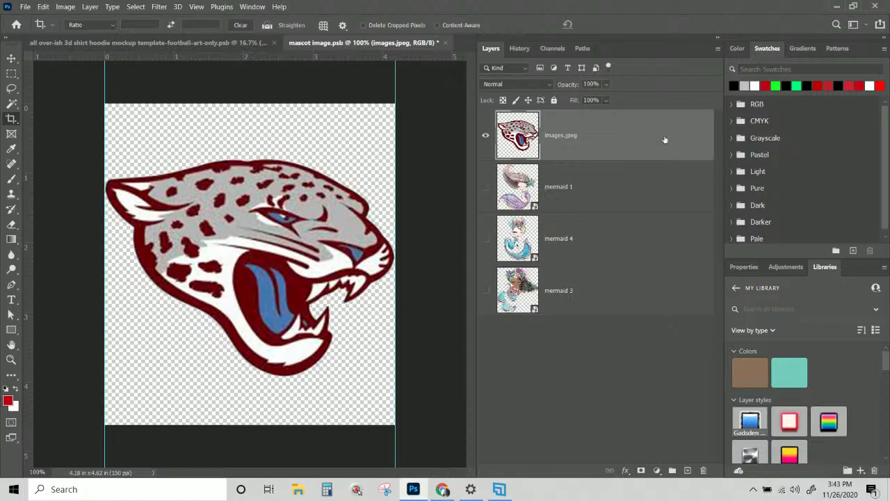
Scale the jaguar head down slightly and reposition it to leave a small margin at both sides of the canvas
{"action": "key", "text": "ctrl+t"}
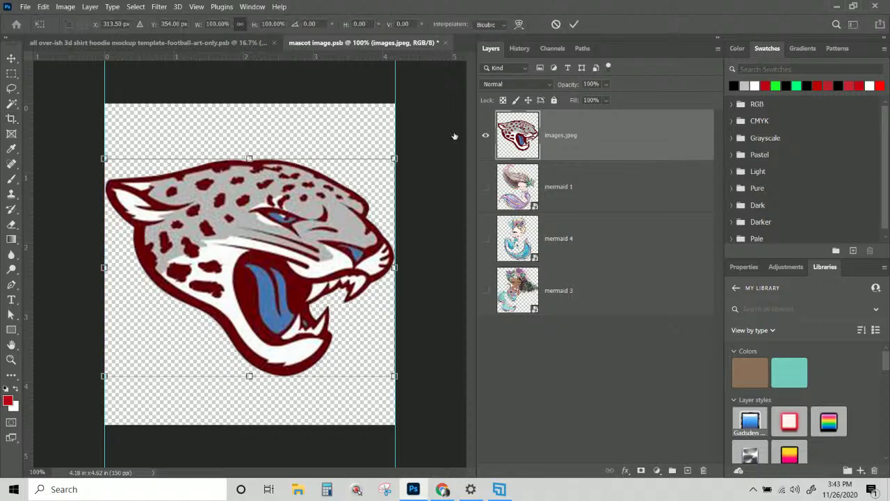
{"action": "left_click_drag", "start_coordinate": [105, 159], "coordinate": [119, 169]}
{"action": "left_click_drag", "start_coordinate": [281, 225], "coordinate": [275, 221]}
{"action": "key", "text": "Return"}
Switch back to the Move tool, then save and close mascot image.psb to return to the hoodie artboard
{"action": "key", "text": "c"}
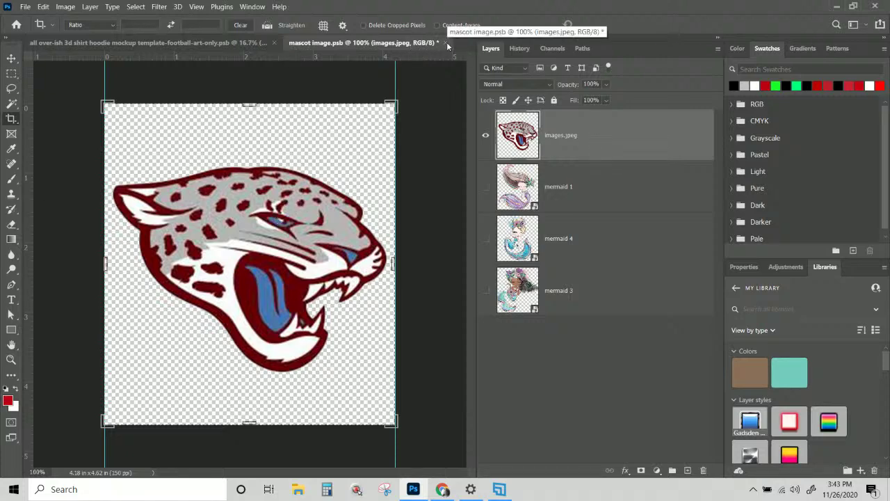
{"action": "left_click", "coordinate": [11, 59]}
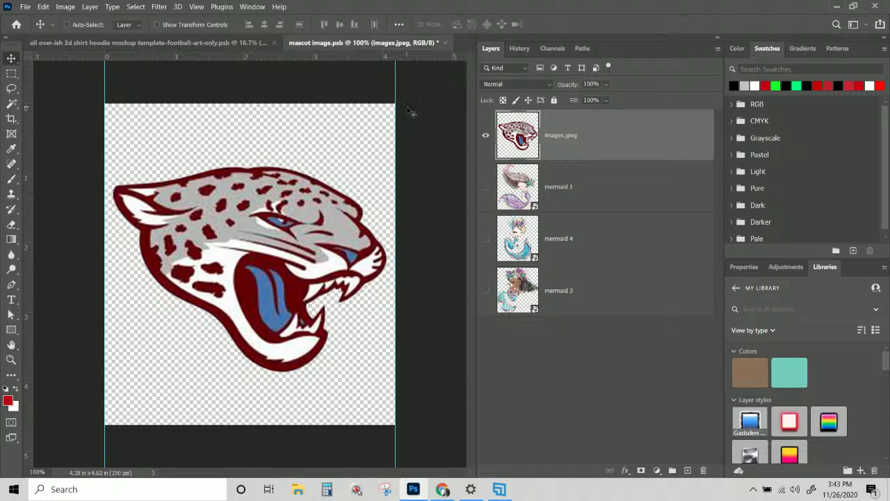
{"action": "key", "text": "ctrl"}
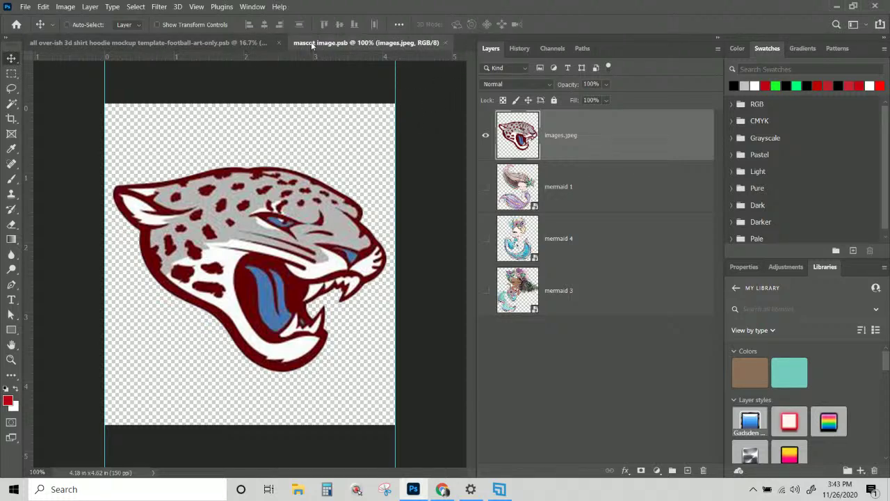
{"action": "left_click", "coordinate": [445, 42]}
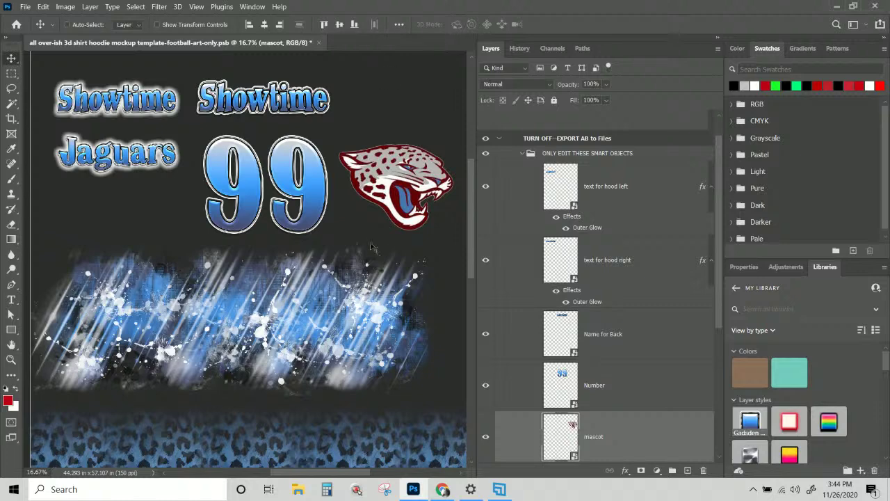
Look over the artboard's artwork and check which layers hold the Jaguars text and the back Showtime text
{"action": "scroll", "coordinate": [373, 246], "scroll_direction": "down", "scroll_amount": 5}
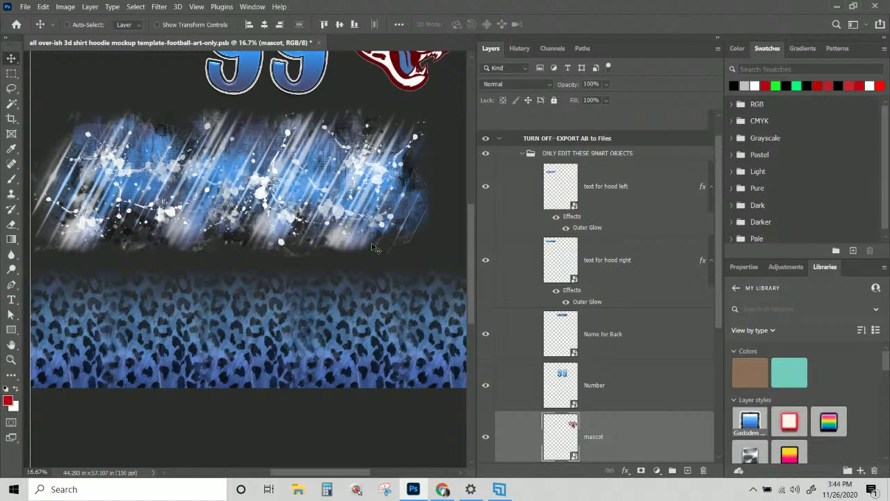
{"action": "scroll", "coordinate": [400, 259], "scroll_direction": "up", "scroll_amount": 4}
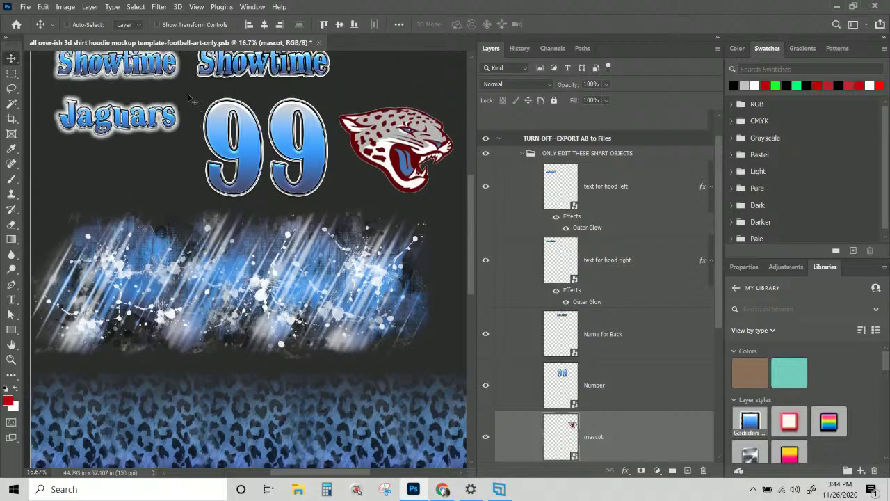
{"action": "scroll", "coordinate": [189, 97], "scroll_direction": "up", "scroll_amount": 2}
{"action": "right_click", "coordinate": [152, 162]}
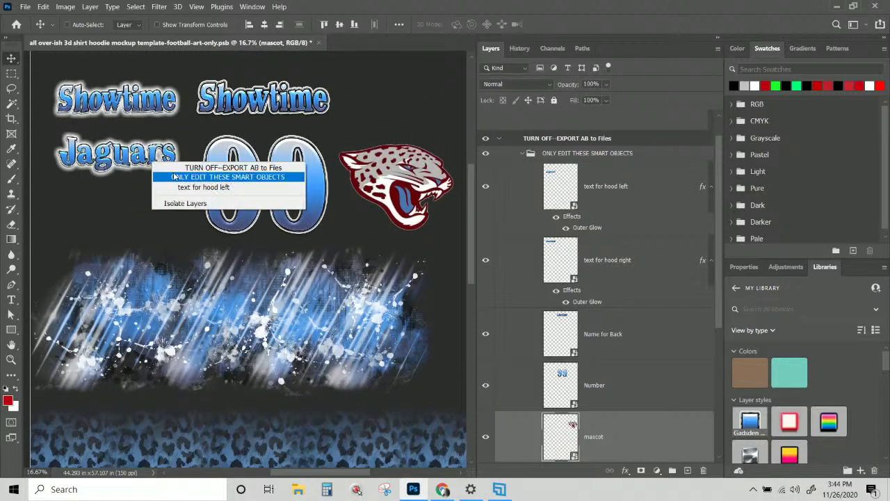
{"action": "right_click", "coordinate": [260, 110]}
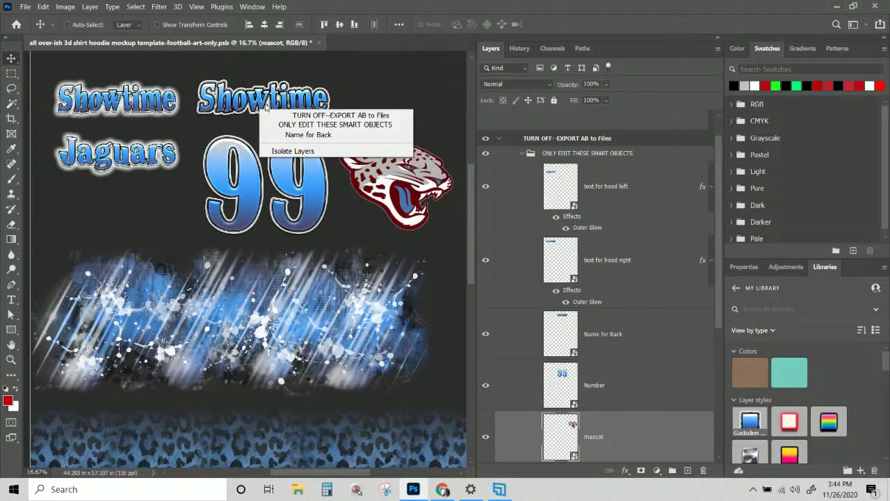
{"action": "left_click", "coordinate": [252, 103]}
{"action": "scroll", "coordinate": [131, 119], "scroll_direction": "up", "scroll_amount": 2}
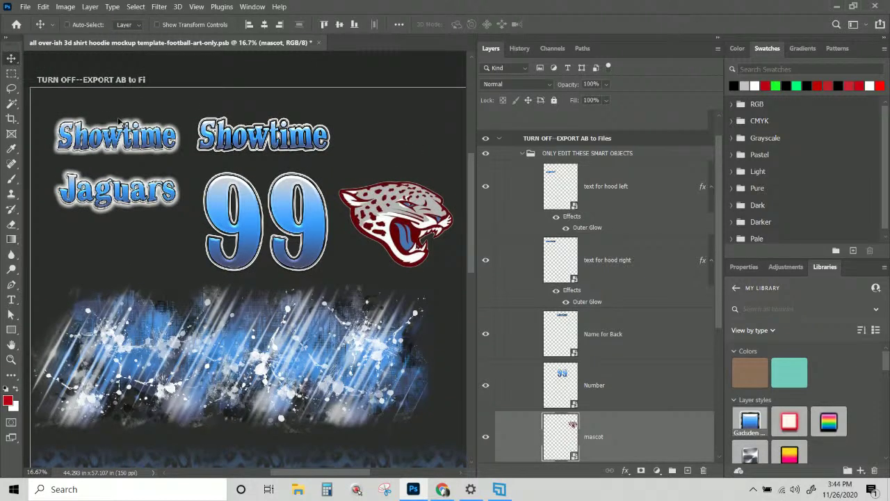
Add a magenta text label reading "Text for Left and Right Hood" above the hood Showtime text, over the text for hood left layer
{"action": "left_click", "coordinate": [587, 172]}
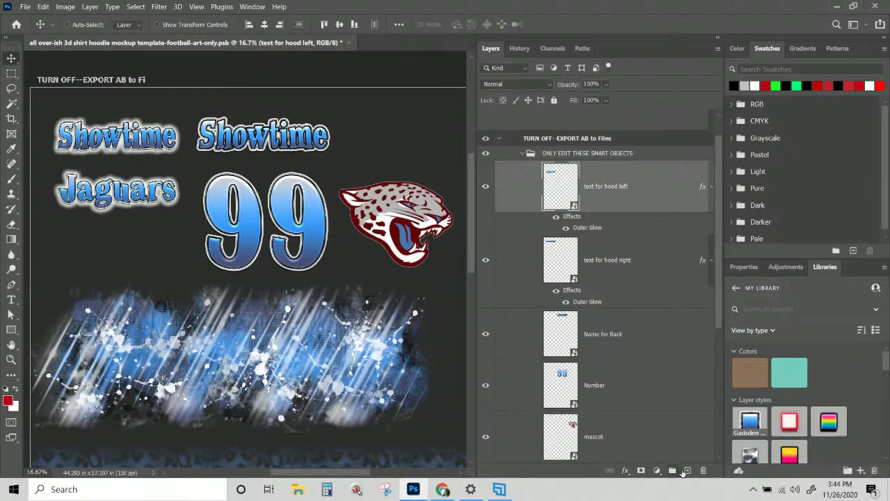
{"action": "left_click", "coordinate": [11, 300]}
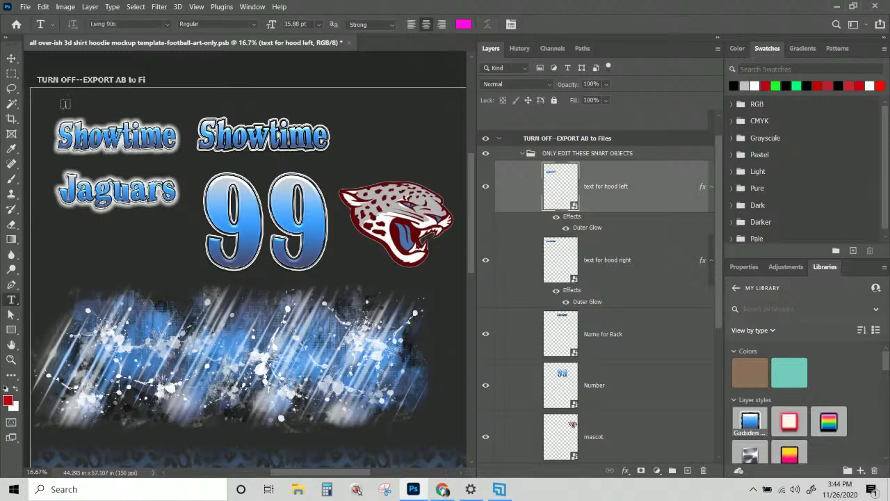
{"action": "left_click", "coordinate": [65, 106]}
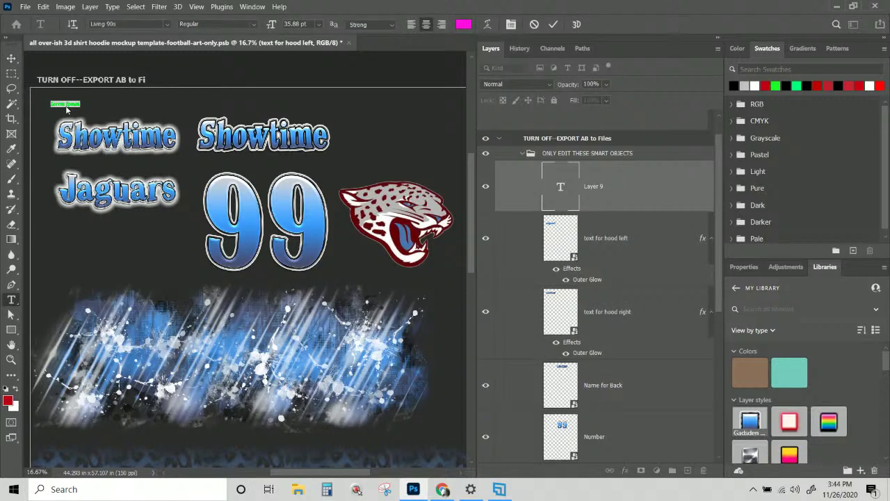
{"action": "type", "text": "Ball"}
{"action": "type", "text": " fo"}
{"action": "type", "text": "r left"}
{"action": "key", "text": "BackSpace"}
{"action": "key", "text": "BackSpace"}
{"action": "type", "text": "ft and Right Hood"}
{"action": "left_click", "coordinate": [11, 58]}
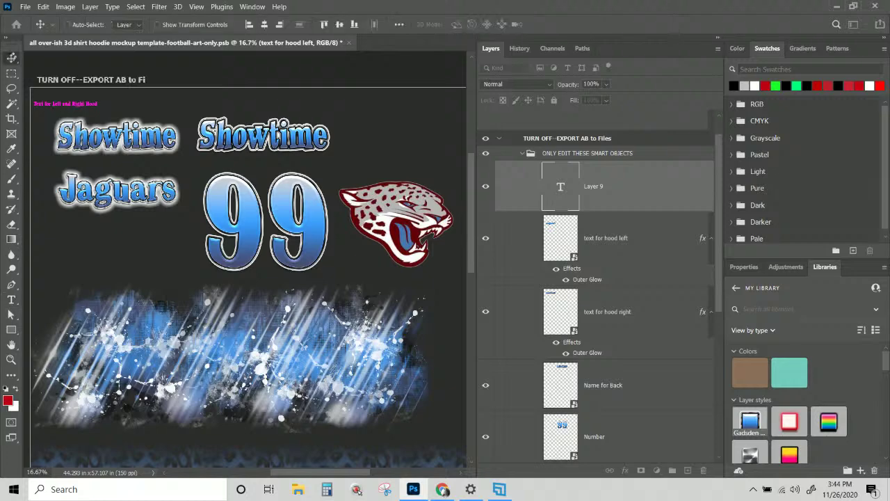
Enlarge the hood label, then reduce it to about 80% so it fits above the hood Showtime text
{"action": "key", "text": "ctrl+t"}
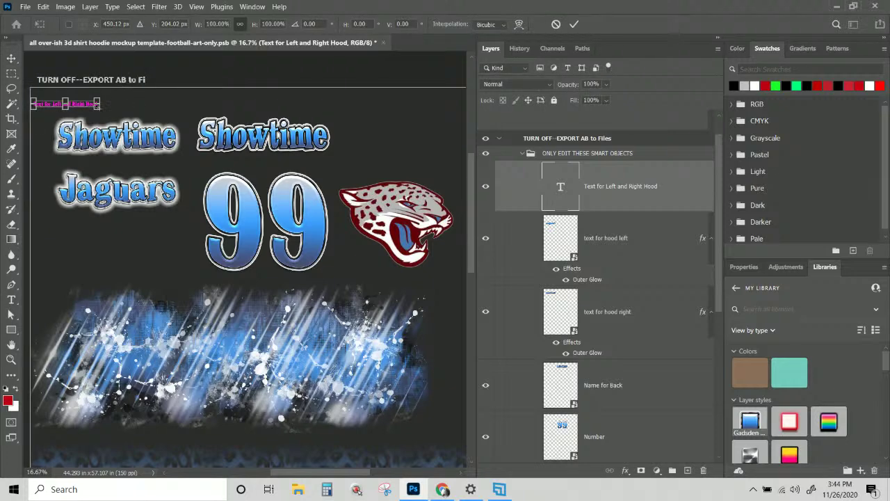
{"action": "left_click_drag", "start_coordinate": [191, 134], "coordinate": [184, 102]}
{"action": "key", "text": "Return"}
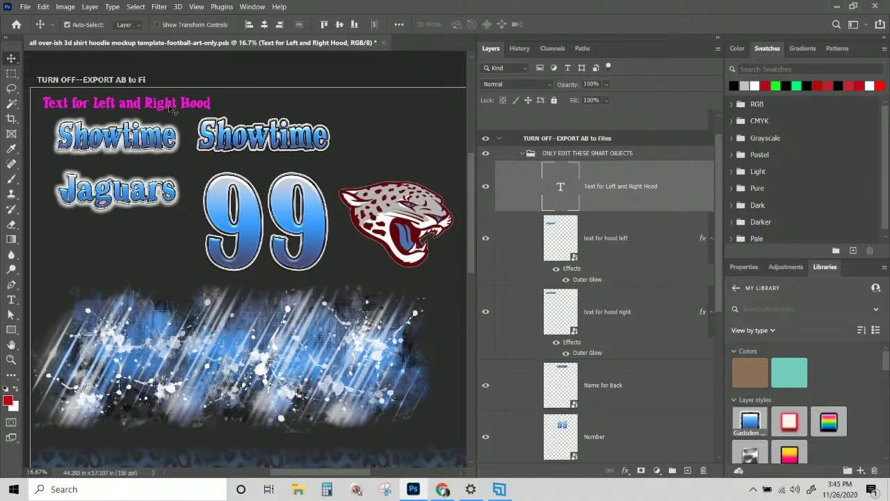
{"action": "key", "text": "ctrl+t"}
{"action": "left_click_drag", "start_coordinate": [210, 103], "coordinate": [181, 103]}
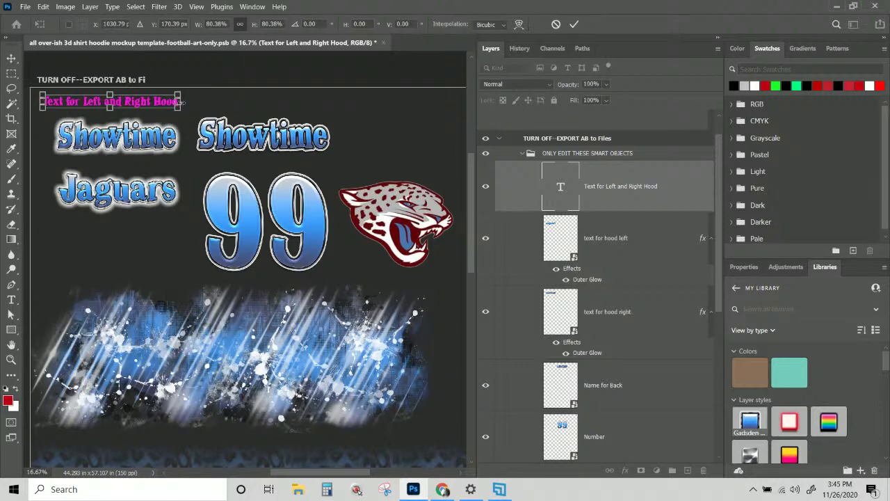
{"action": "key", "text": "Return"}
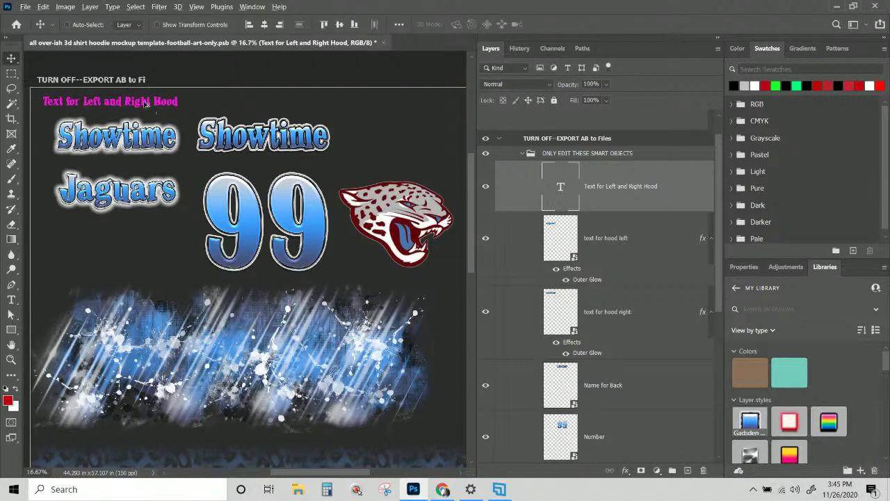
Duplicate the hood label above the back Showtime name and change the copy's text to "Back Name Number"
{"action": "left_click_drag", "start_coordinate": [146, 103], "coordinate": [300, 103]}
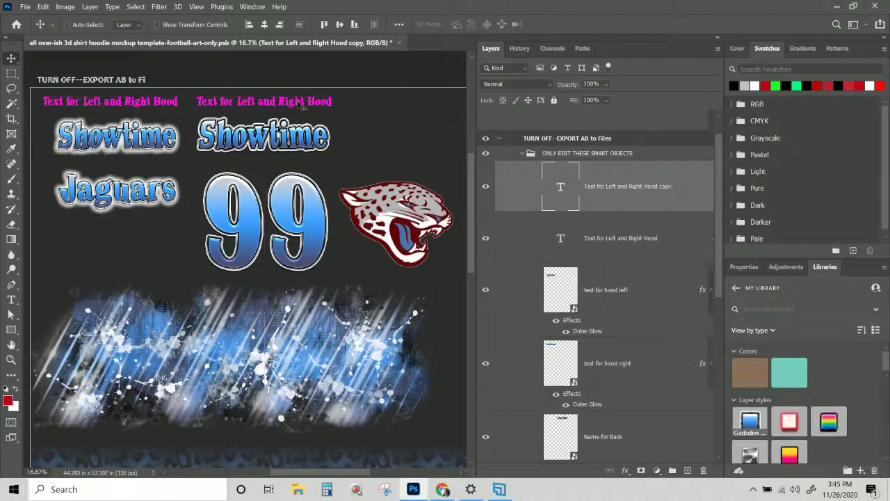
{"action": "double_click", "coordinate": [561, 187]}
{"action": "type", "text": "Back"}
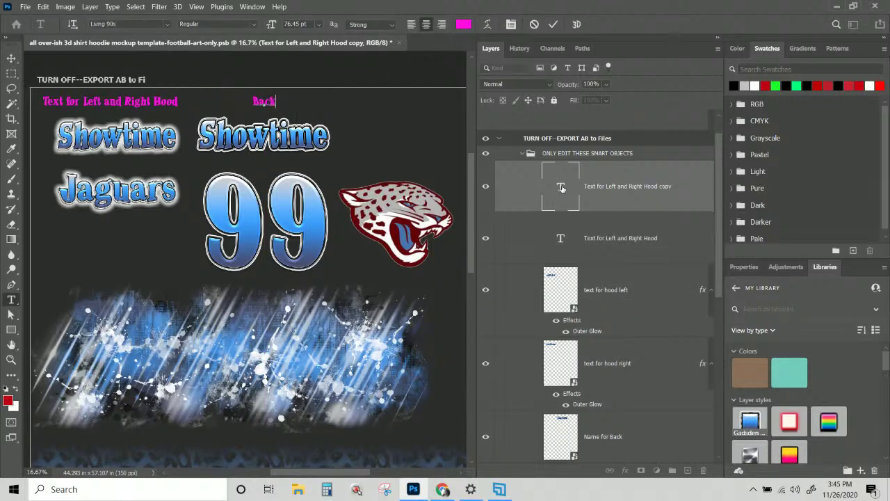
{"action": "type", "text": " Name Number"}
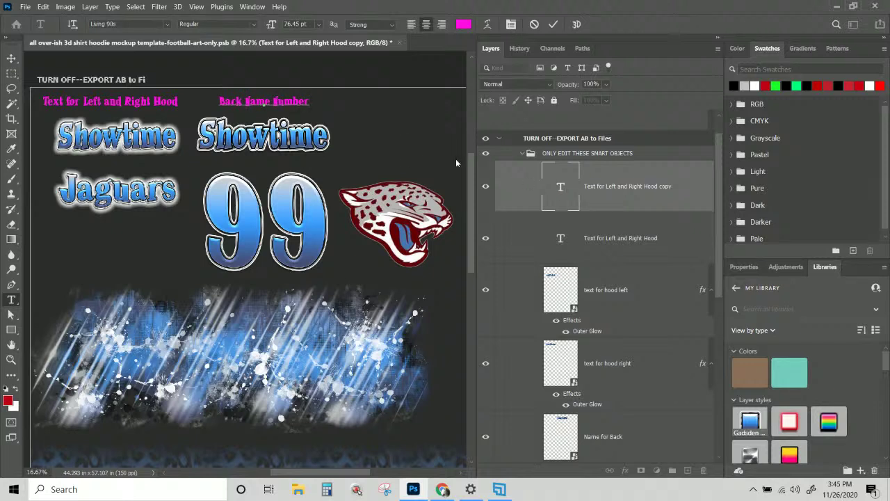
{"action": "left_click", "coordinate": [12, 59]}
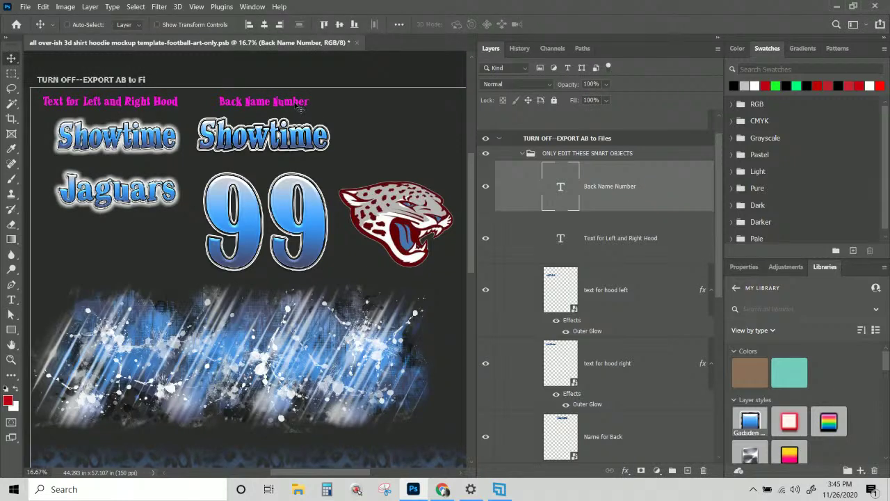
Duplicate the "Back Name Number" label above the jaguar mascot and change the copy's text to "Mascot/Logo"
{"action": "left_click_drag", "start_coordinate": [299, 104], "coordinate": [426, 149]}
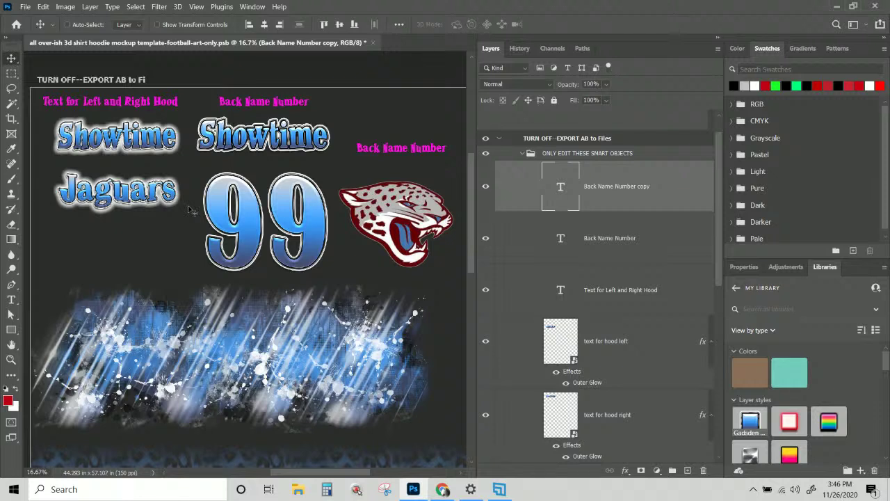
{"action": "double_click", "coordinate": [560, 188]}
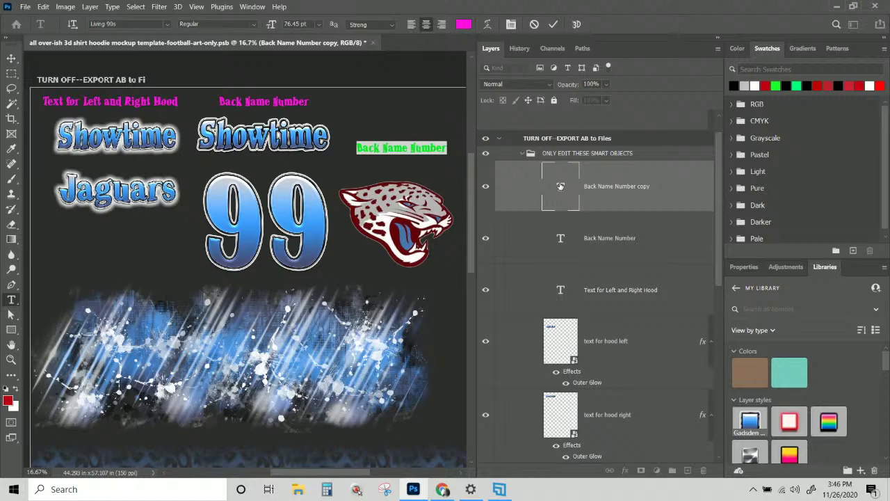
{"action": "type", "text": "Ma"}
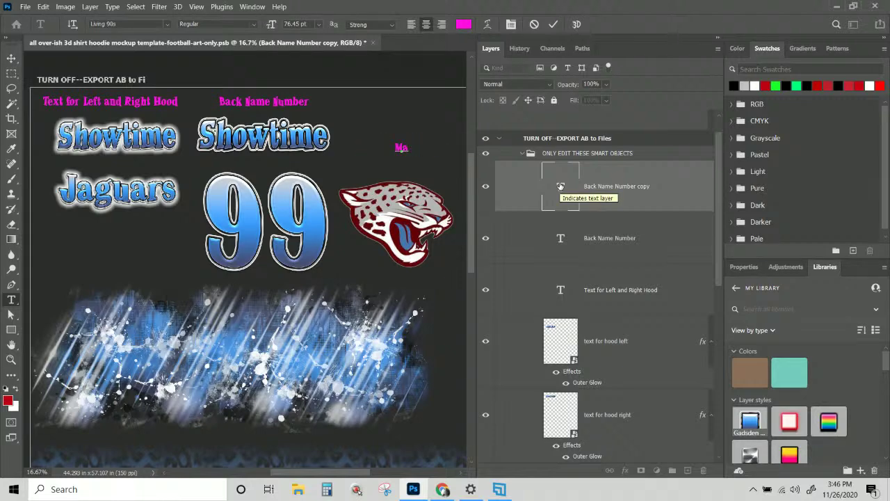
{"action": "type", "text": "scot/"}
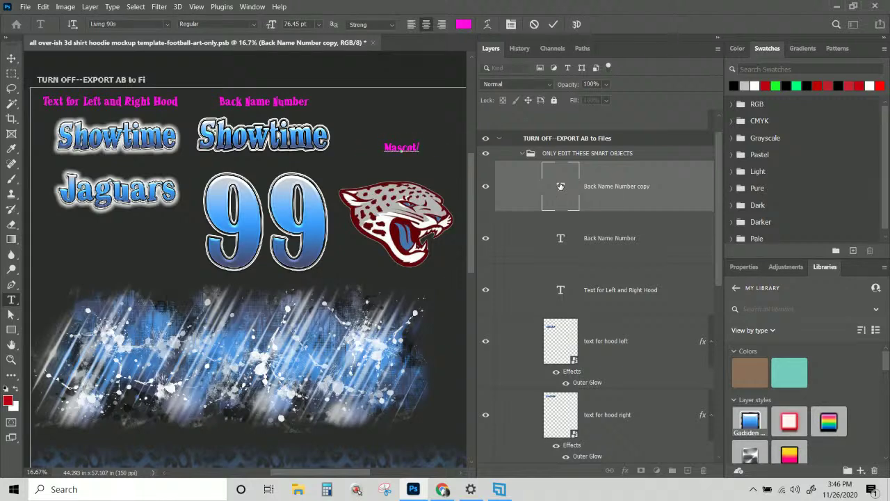
{"action": "type", "text": "Logo"}
{"action": "key", "text": "ctrl+Return"}
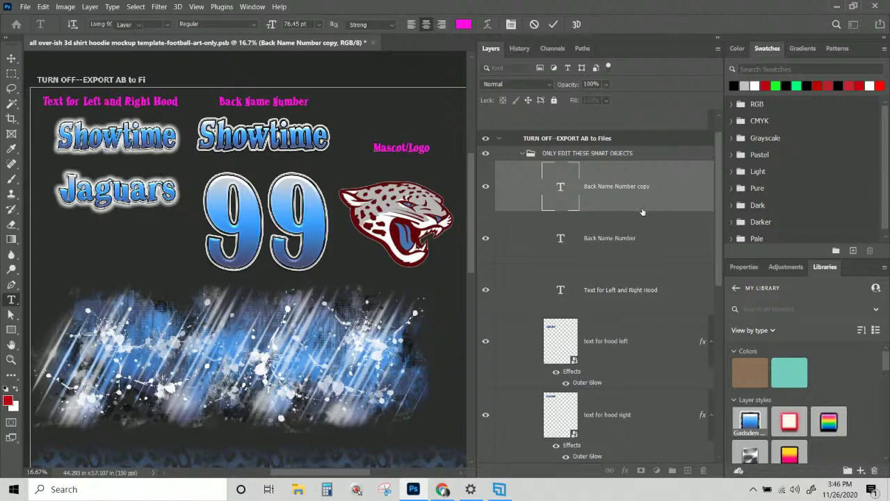
{"action": "key", "text": "v"}
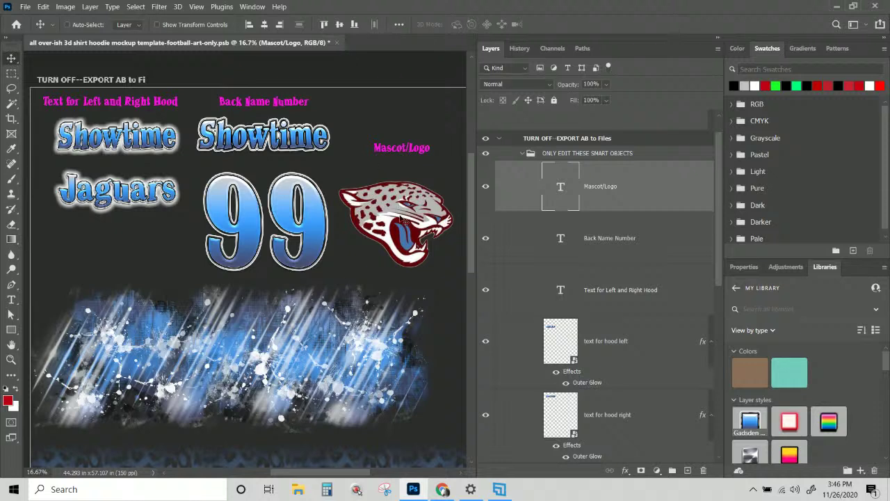
Duplicate the "Mascot/Logo" label above the blue splatter artwork and change the copy's text to "Abstract Design"
{"action": "scroll", "coordinate": [229, 244], "scroll_direction": "down", "scroll_amount": 2}
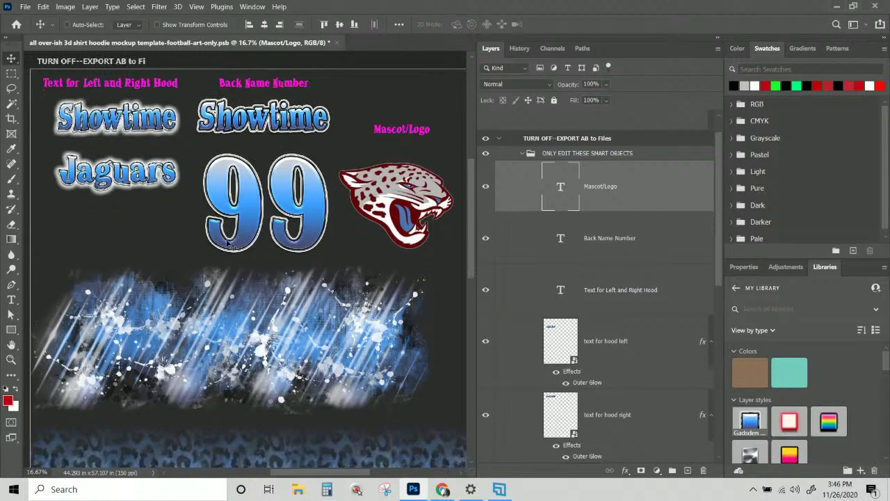
{"action": "scroll", "coordinate": [229, 244], "scroll_direction": "down", "scroll_amount": 2}
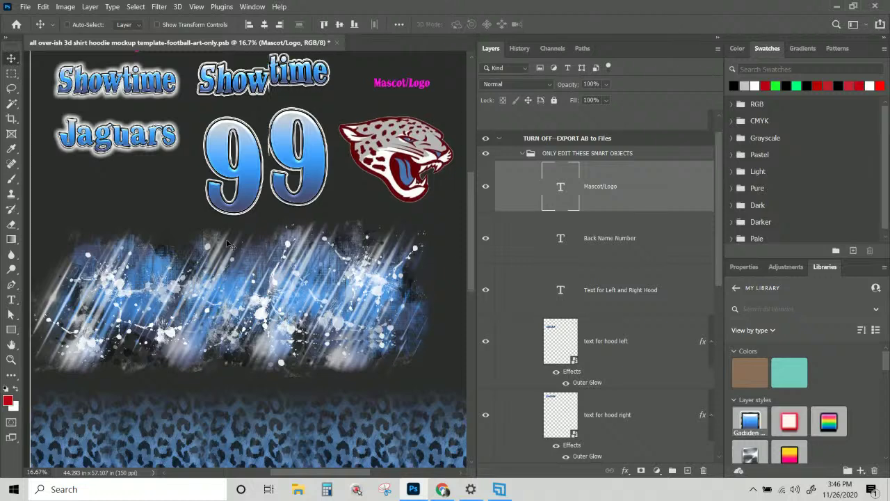
{"action": "scroll", "coordinate": [230, 244], "scroll_direction": "up", "scroll_amount": 3}
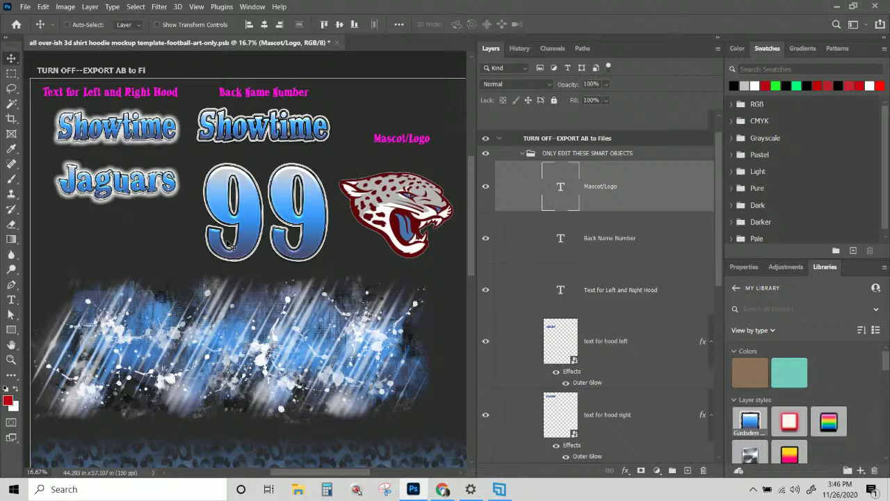
{"action": "scroll", "coordinate": [229, 244], "scroll_direction": "down", "scroll_amount": 3}
{"action": "right_click", "coordinate": [418, 106]}
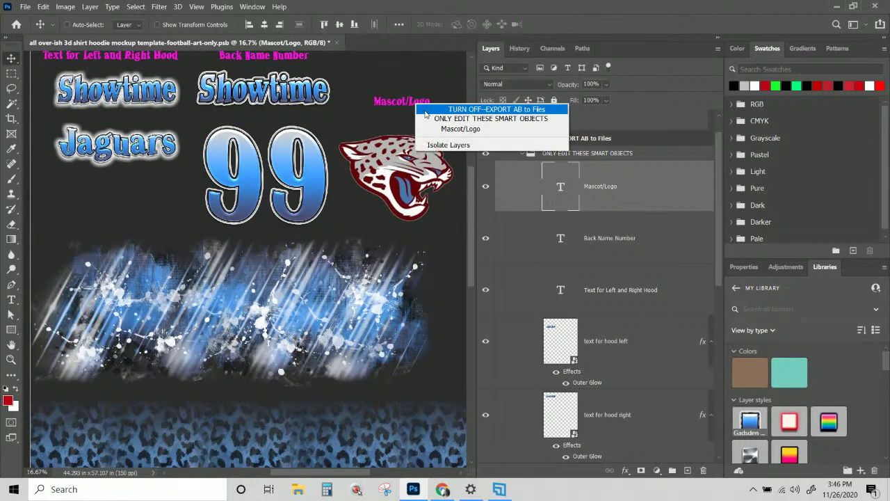
{"action": "left_click", "coordinate": [425, 110]}
{"action": "right_click", "coordinate": [370, 108]}
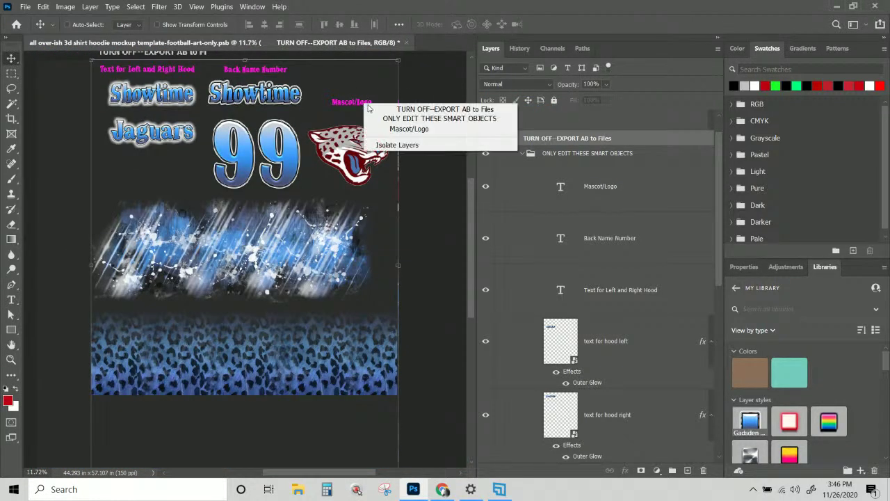
{"action": "left_click", "coordinate": [381, 129]}
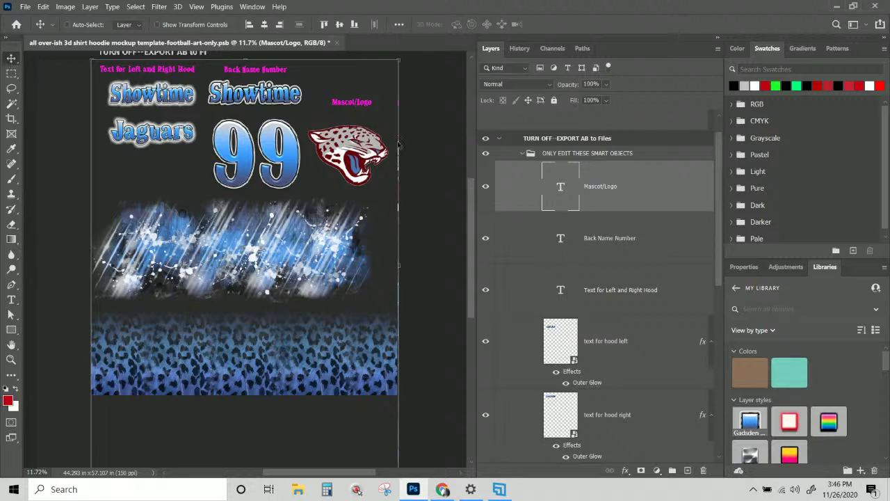
{"action": "right_click", "coordinate": [356, 106]}
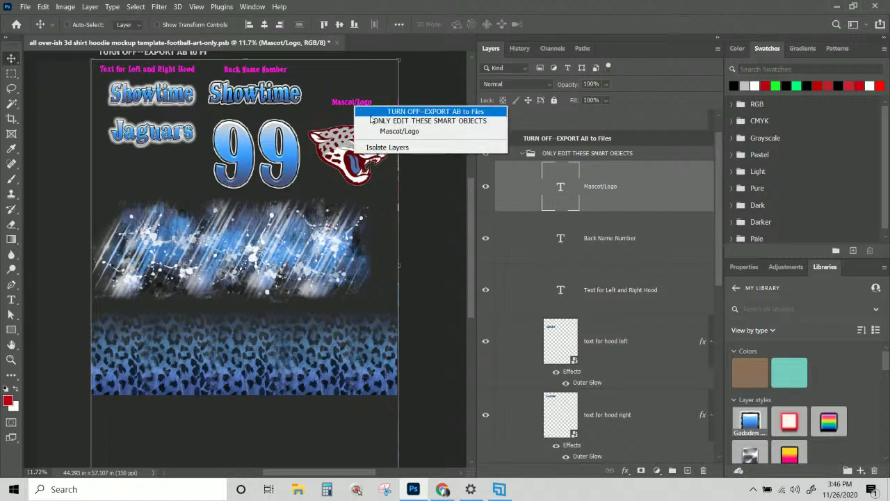
{"action": "left_click", "coordinate": [374, 134]}
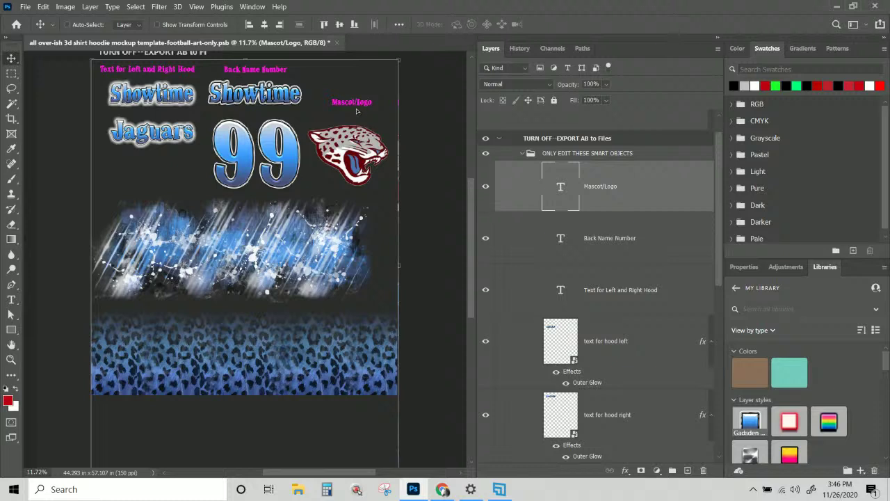
{"action": "left_click_drag", "start_coordinate": [356, 112], "coordinate": [132, 191]}
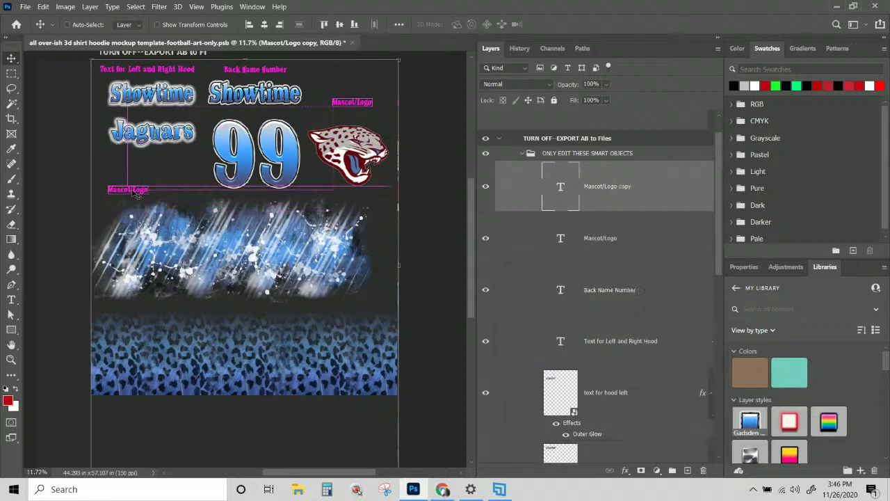
{"action": "double_click", "coordinate": [560, 186]}
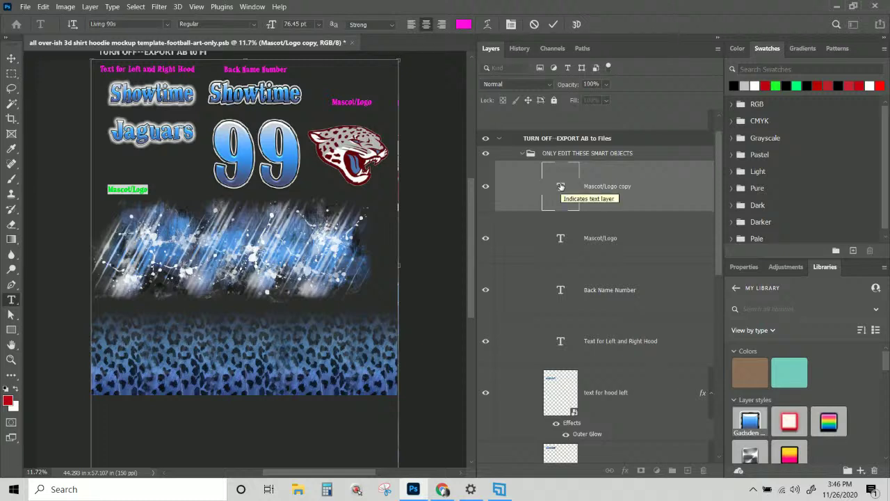
{"action": "type", "text": "A"}
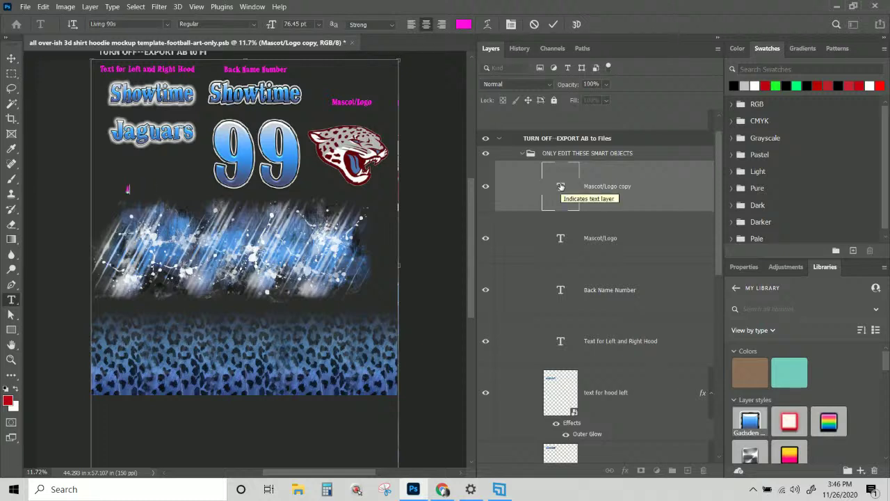
{"action": "type", "text": "belra"}
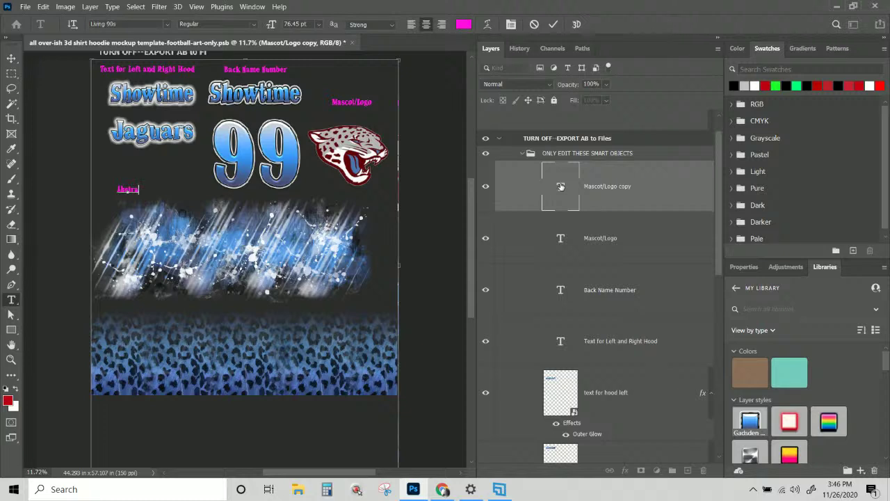
{"action": "type", "text": "ct Dodign"}
{"action": "key", "text": "ctrl+Return"}
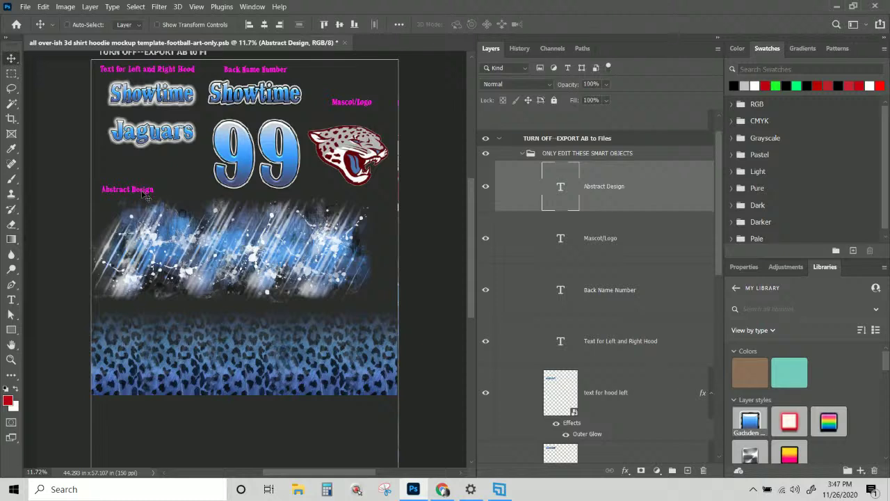
Duplicate the "Abstract Design" label above the leopard border, change its text to "Background Fade-Off", and align it under the original label's left edge
{"action": "left_click_drag", "start_coordinate": [146, 197], "coordinate": [146, 314]}
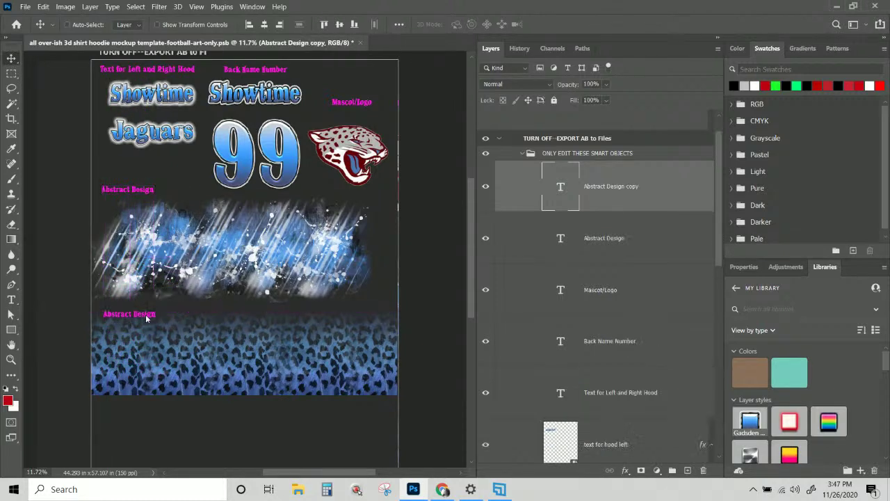
{"action": "double_click", "coordinate": [560, 186]}
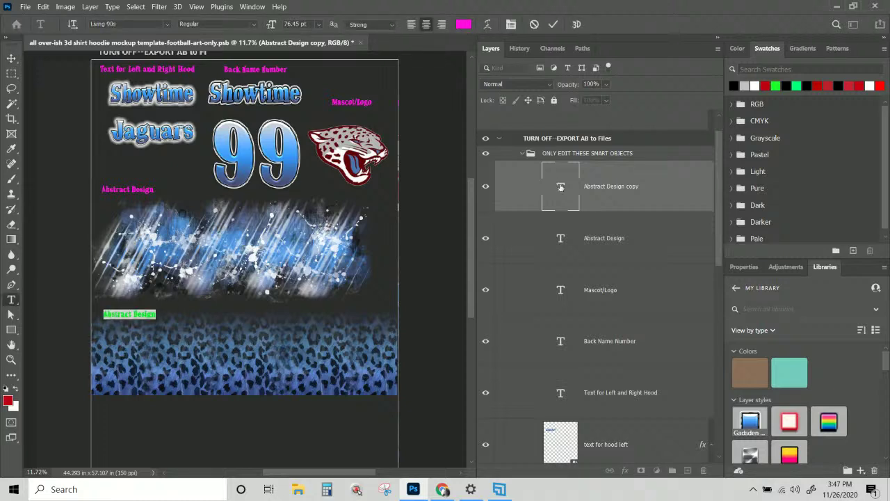
{"action": "type", "text": "Backg"}
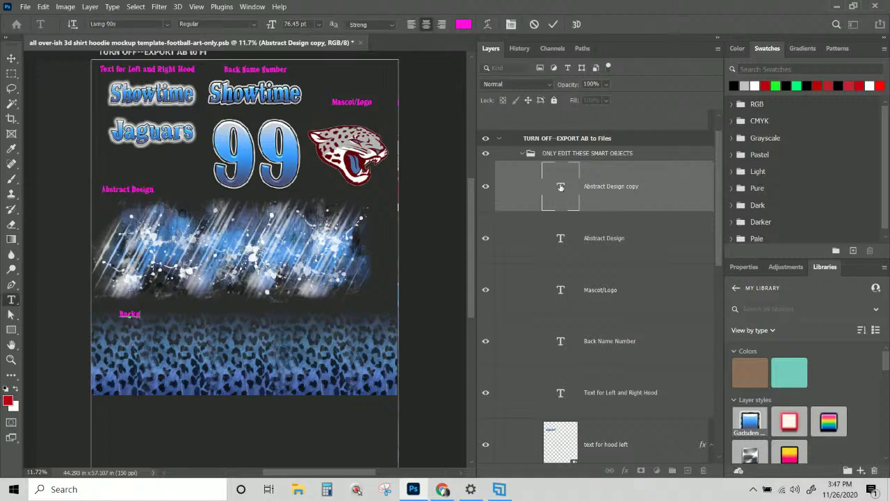
{"action": "type", "text": "round Fade-Off"}
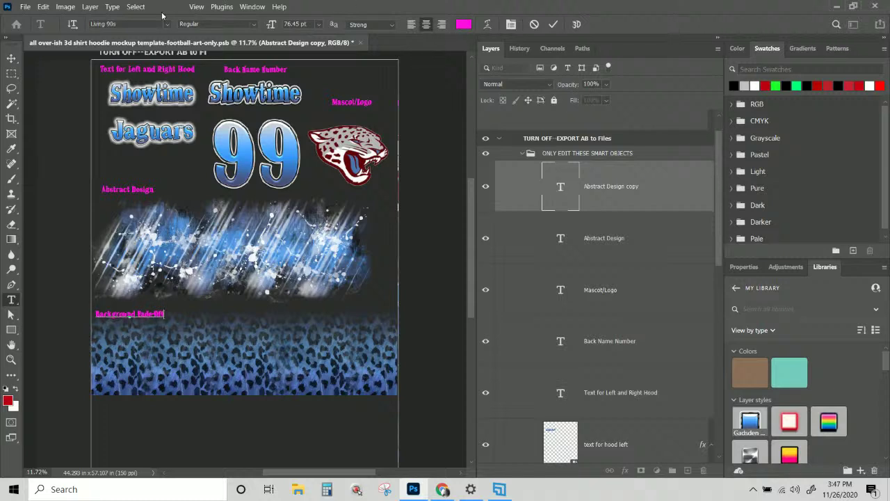
{"action": "left_click", "coordinate": [11, 58]}
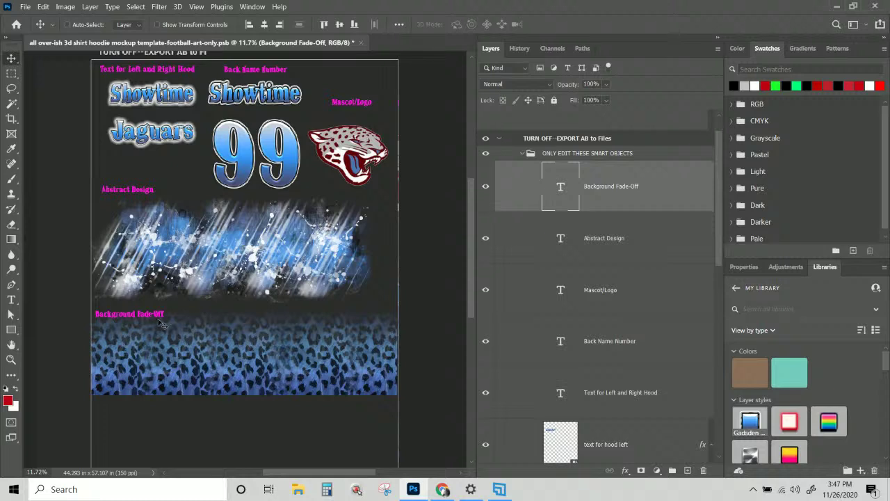
{"action": "left_click_drag", "start_coordinate": [154, 317], "coordinate": [160, 316]}
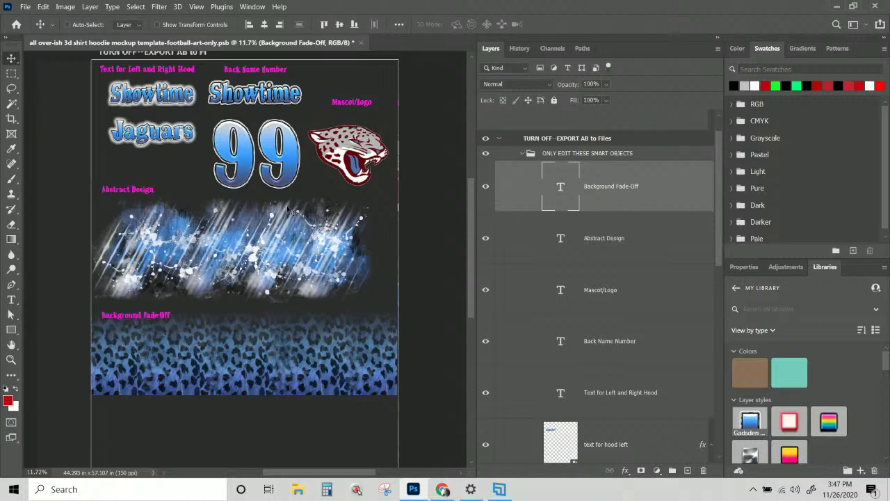
Select the Bottom Border Fade layer from the leopard artwork and open its smart object contents
{"action": "scroll", "coordinate": [342, 268], "scroll_direction": "up", "scroll_amount": 1}
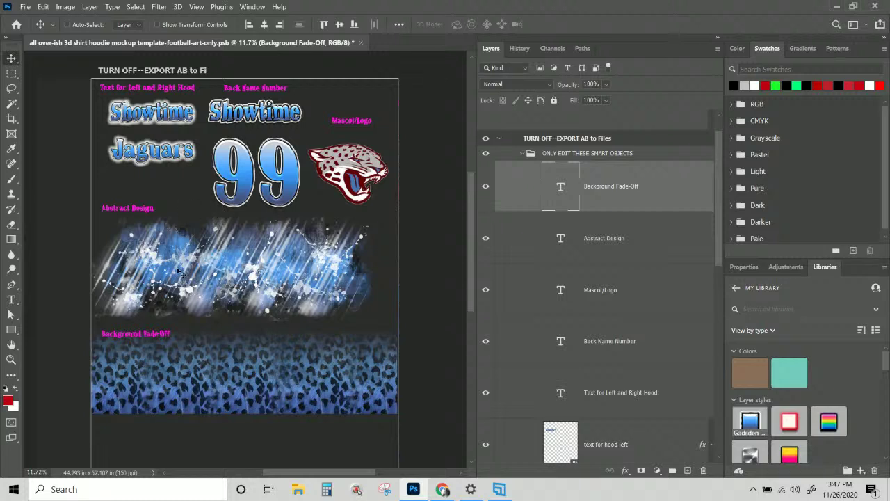
{"action": "scroll", "coordinate": [549, 293], "scroll_direction": "down", "scroll_amount": 1}
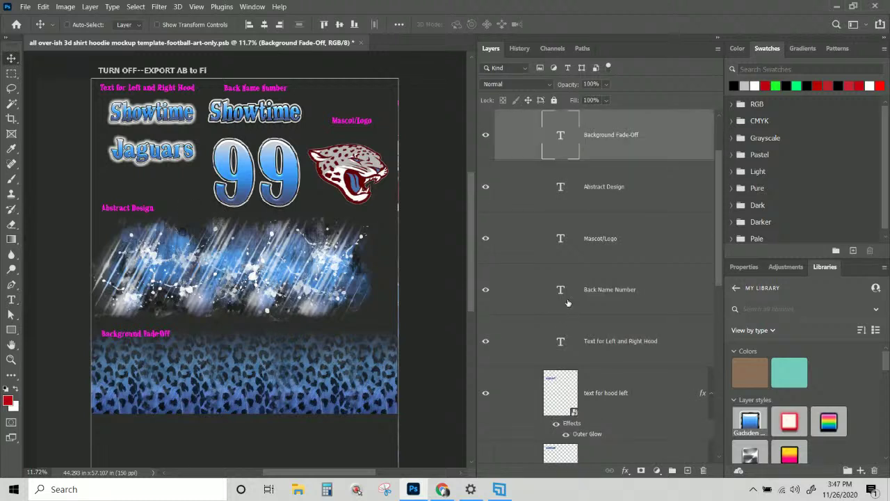
{"action": "right_click", "coordinate": [264, 370]}
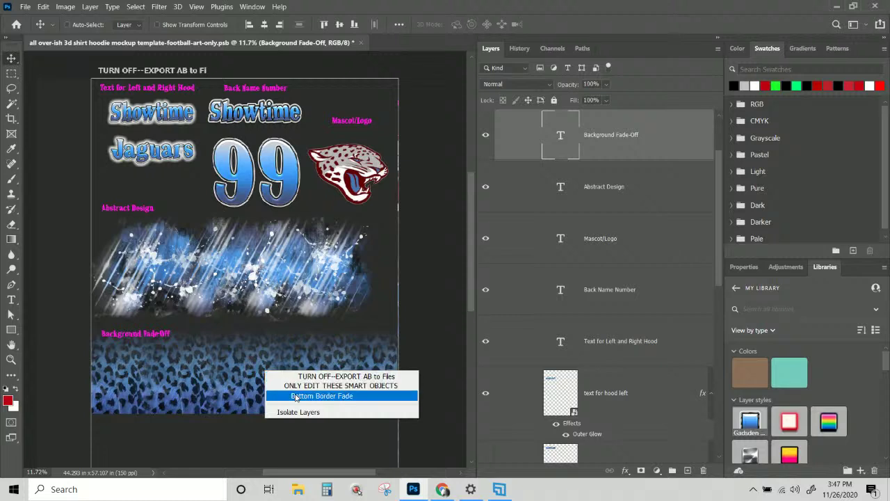
{"action": "left_click", "coordinate": [294, 397]}
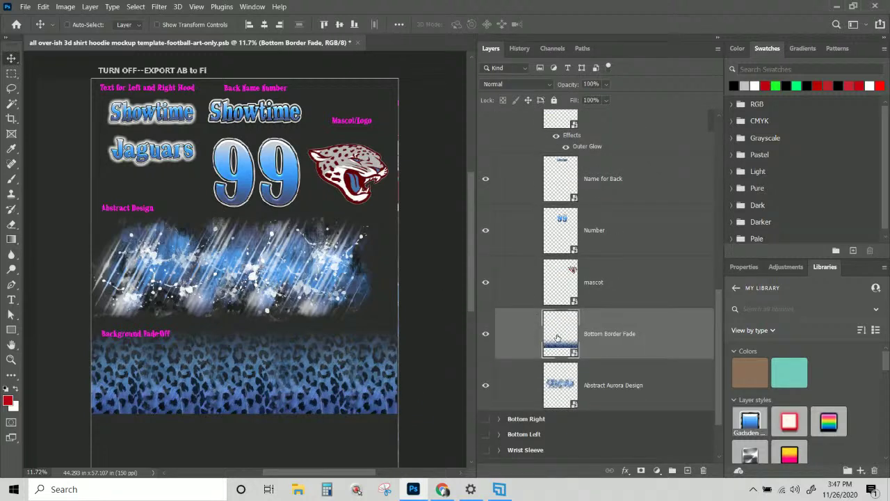
{"action": "double_click", "coordinate": [557, 338]}
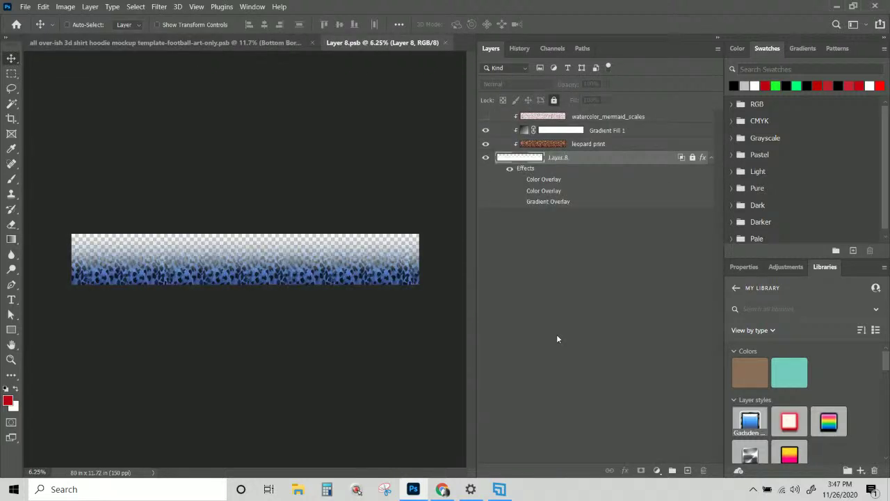
Examine the fade artwork up close and preview the watercolor_mermaid_scales pattern layer by showing it and hiding it again
{"action": "key", "text": "ctrl+plus"}
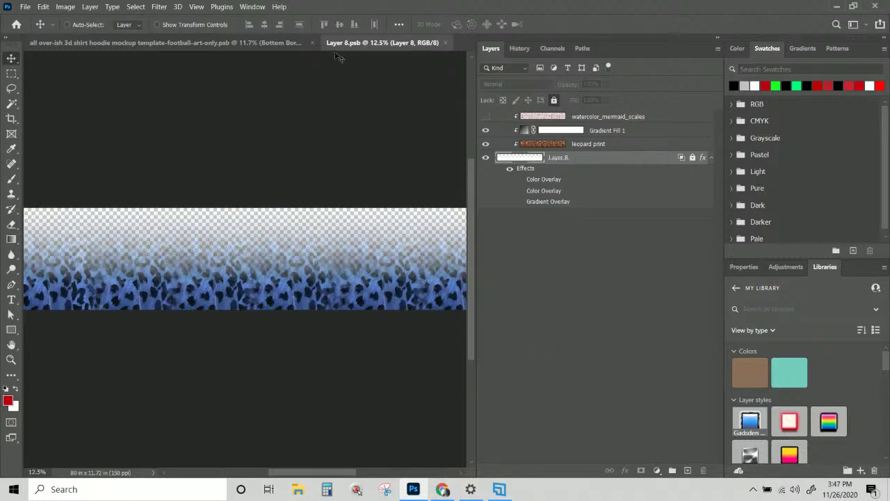
{"action": "left_click_drag", "start_coordinate": [324, 473], "coordinate": [292, 466]}
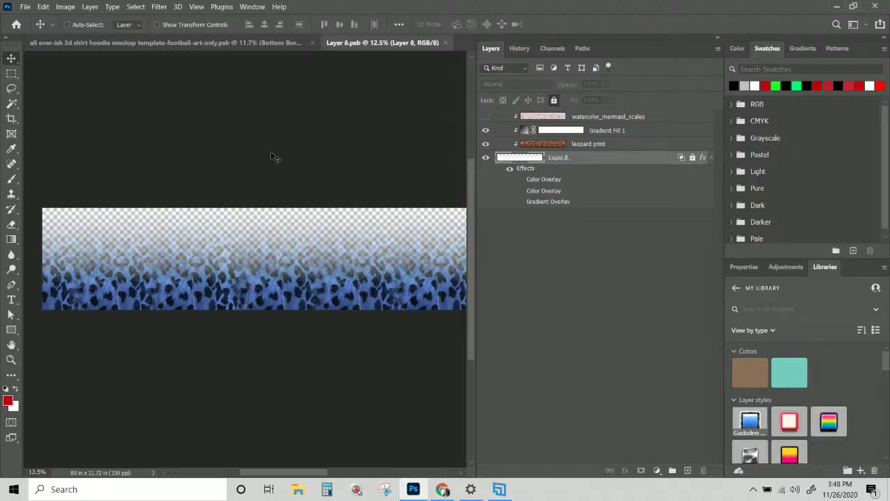
{"action": "key", "text": "ctrl+plus"}
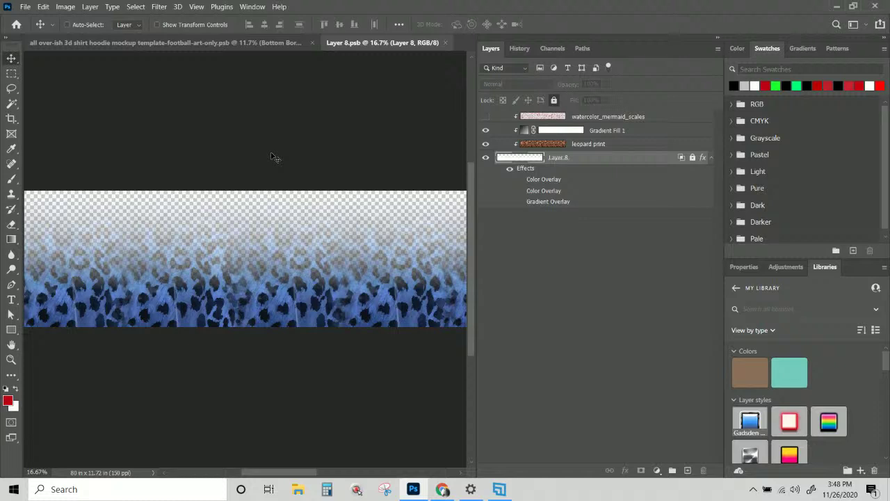
{"action": "left_click", "coordinate": [485, 117]}
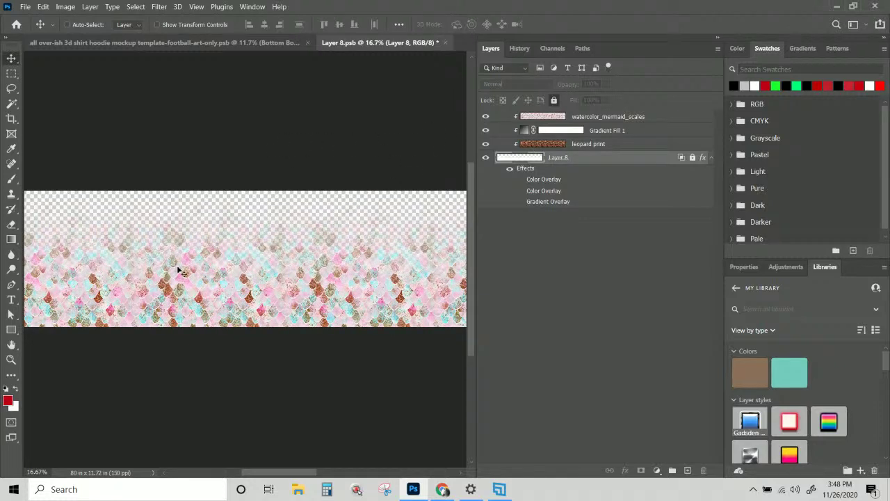
{"action": "left_click", "coordinate": [485, 117]}
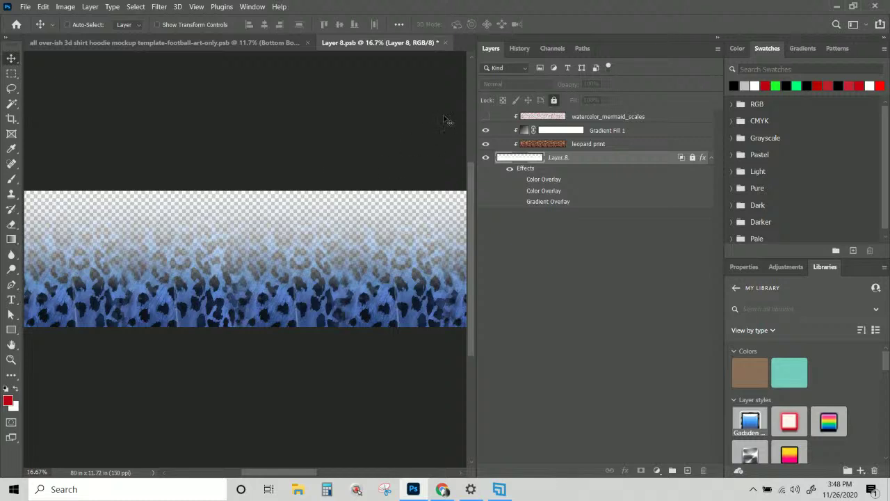
Preview the watercolor_mermaid_scales pattern and the leopard print without Gradient Fill 1 by toggling each layer's visibility
{"action": "left_click", "coordinate": [486, 117]}
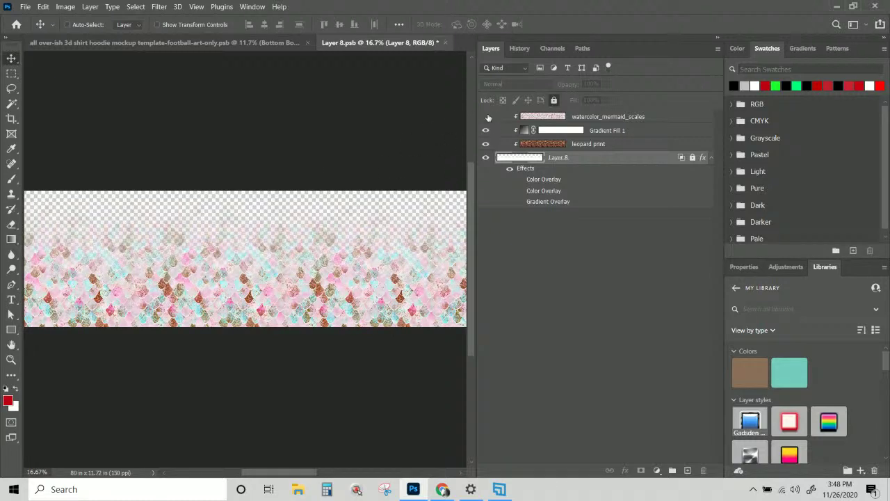
{"action": "left_click", "coordinate": [485, 117]}
{"action": "left_click", "coordinate": [485, 132]}
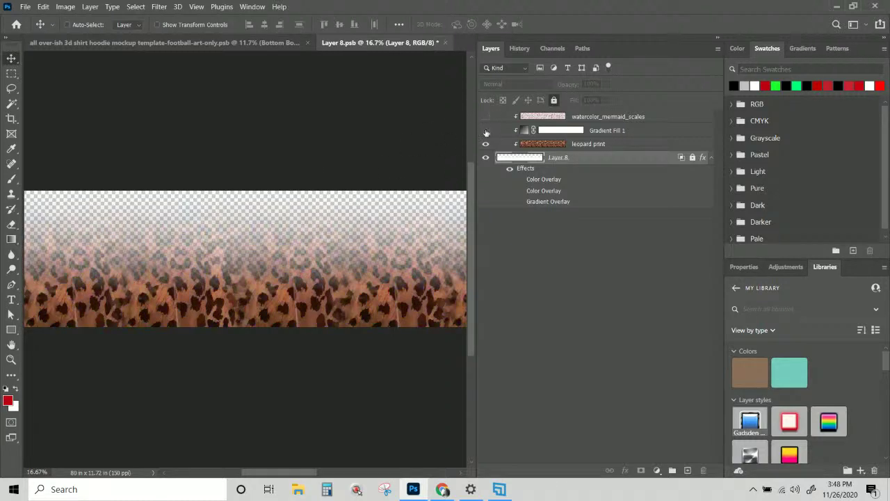
{"action": "left_click", "coordinate": [485, 131]}
{"action": "left_click", "coordinate": [548, 144]}
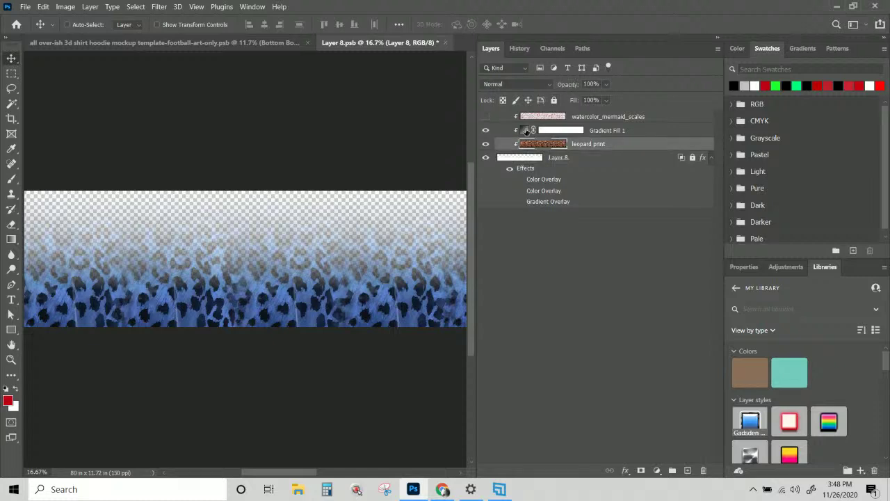
{"action": "double_click", "coordinate": [527, 133]}
{"action": "scroll", "coordinate": [400, 241], "scroll_direction": "down", "scroll_amount": 3}
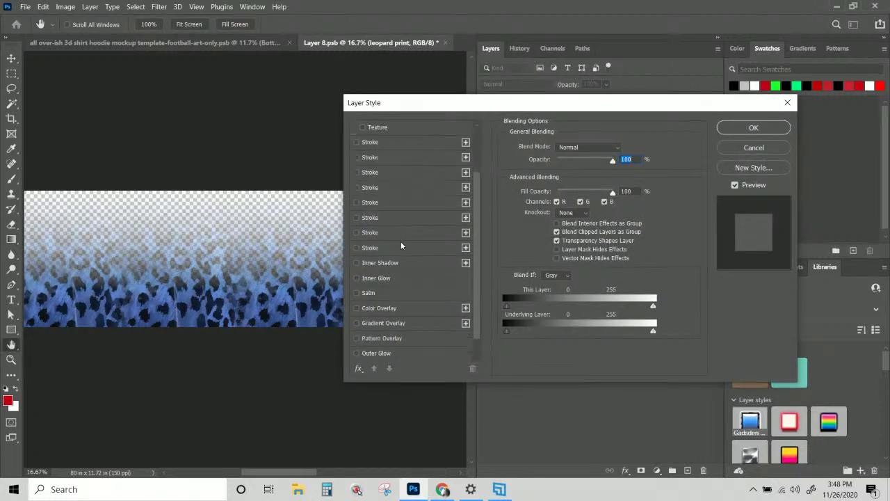
{"action": "scroll", "coordinate": [406, 327], "scroll_direction": "up", "scroll_amount": 2}
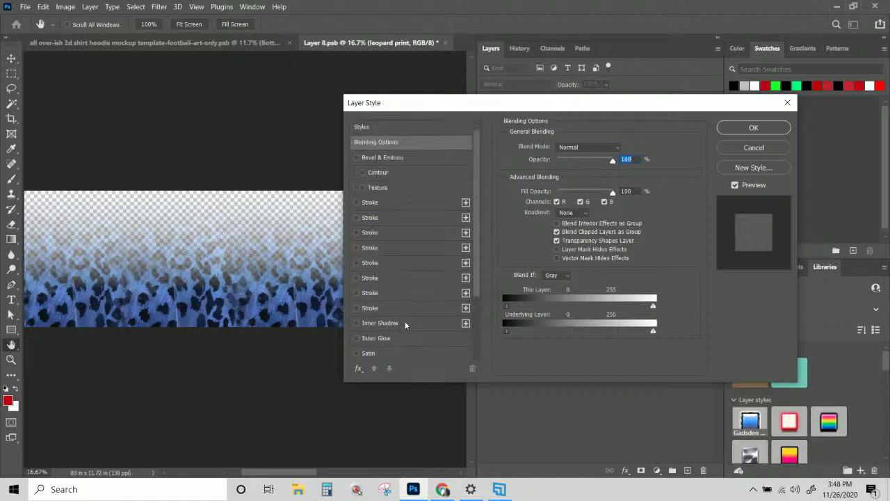
{"action": "left_click", "coordinate": [737, 148]}
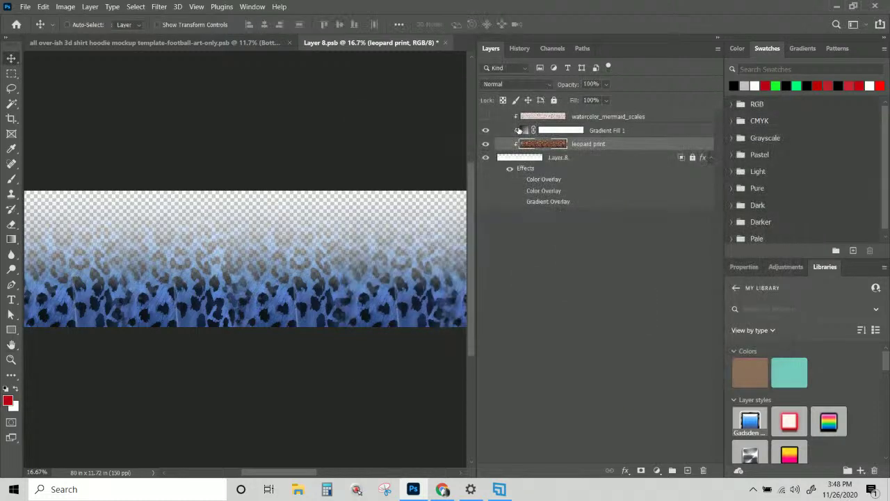
Inspect the Gradient Fill 1 settings and the color stops in its gradient editor, keeping the existing gradient
{"action": "left_click", "coordinate": [526, 131]}
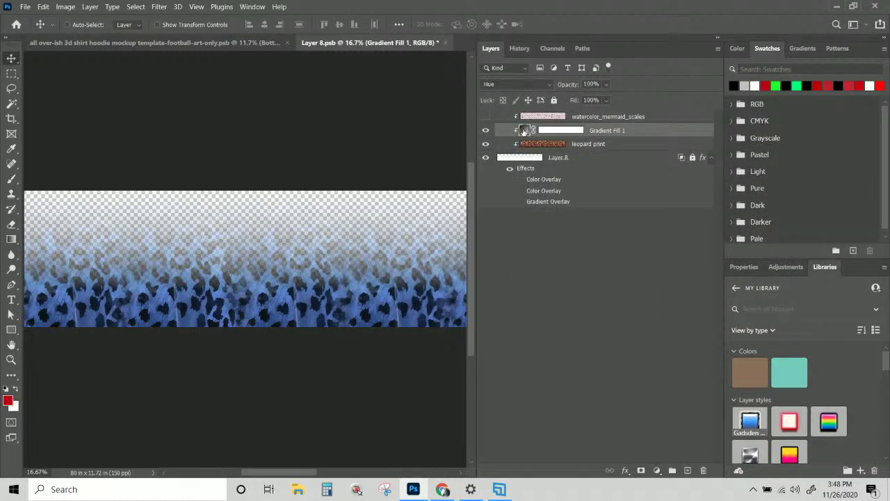
{"action": "double_click", "coordinate": [524, 131]}
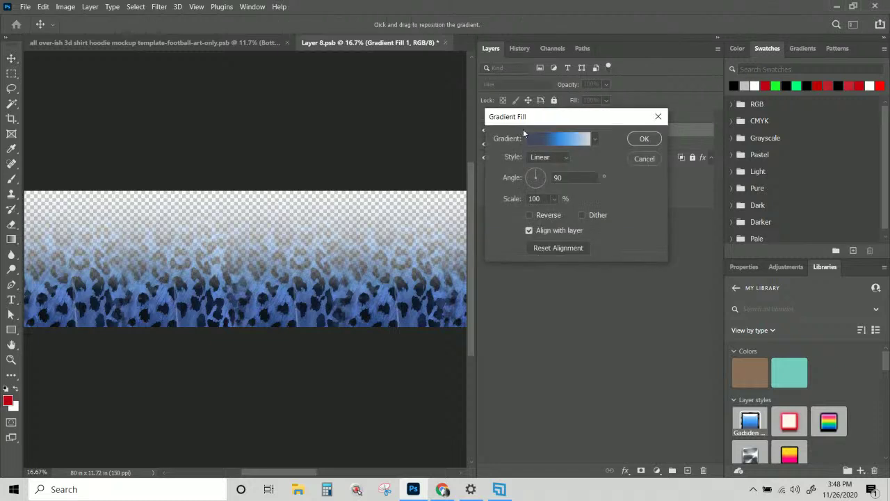
{"action": "left_click", "coordinate": [550, 138]}
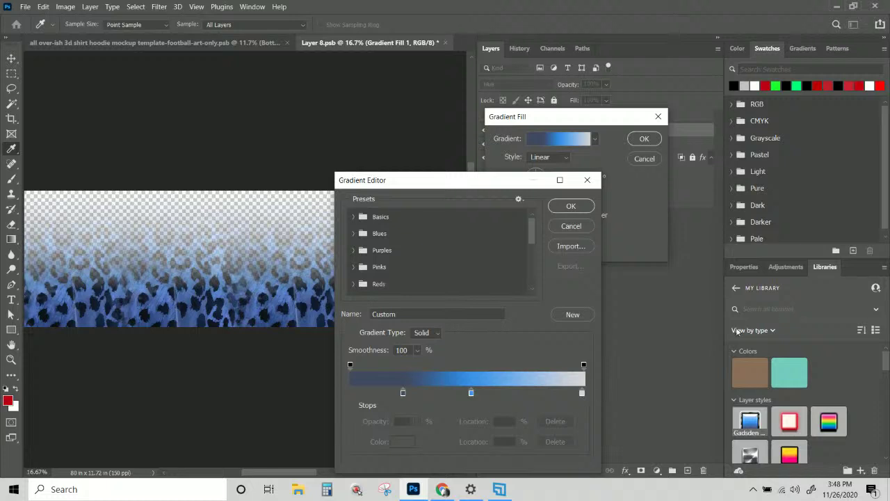
{"action": "left_click", "coordinate": [564, 206]}
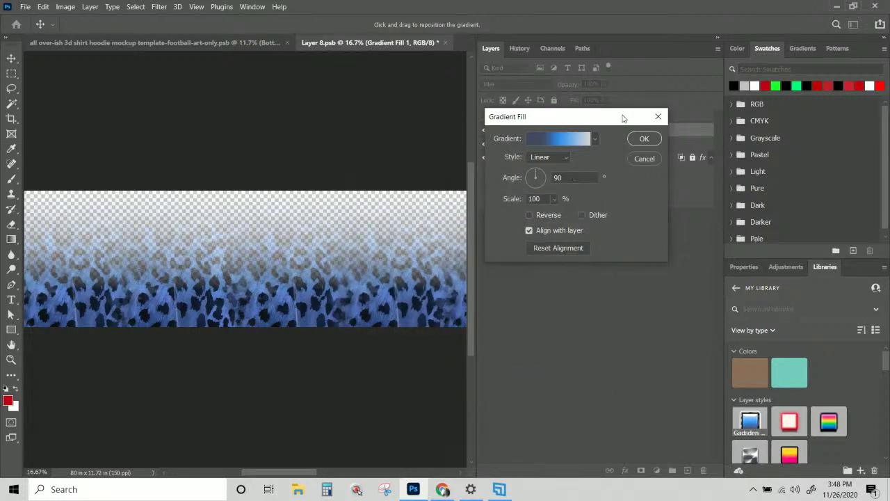
{"action": "left_click", "coordinate": [642, 140]}
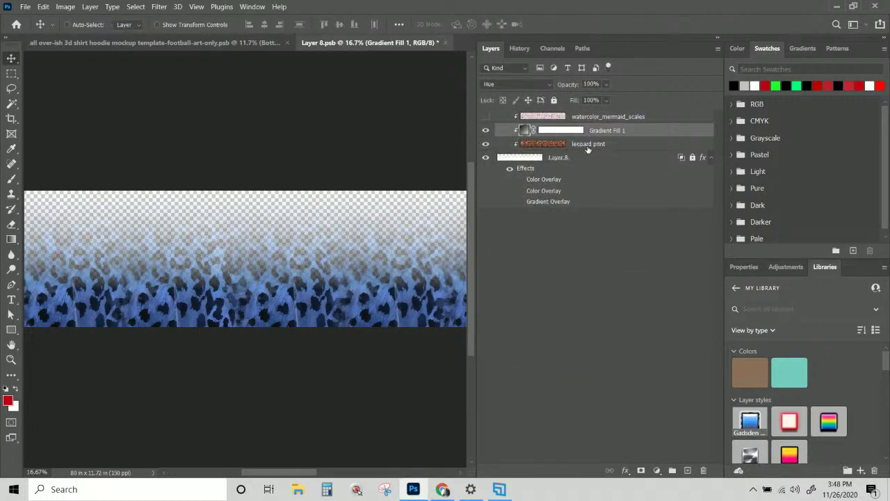
Select the leopard print layer and preview the border fade without it by hiding and showing the layer
{"action": "left_click", "coordinate": [588, 146]}
{"action": "left_click", "coordinate": [486, 145]}
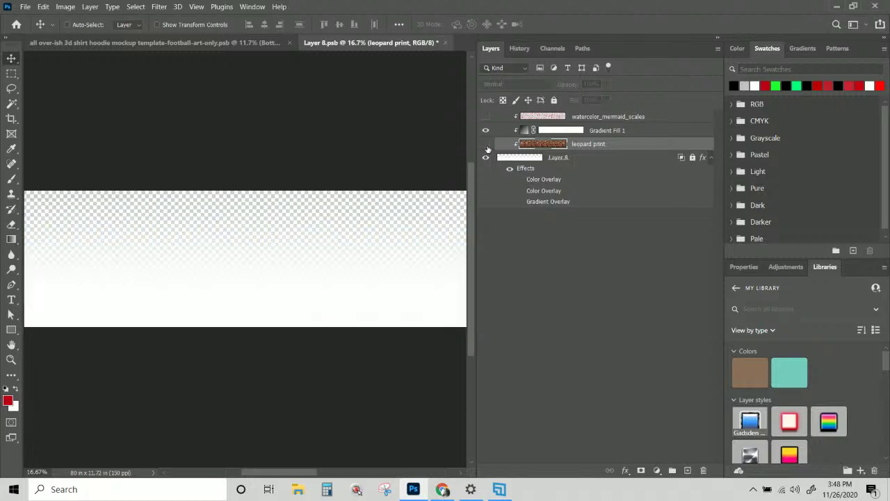
{"action": "left_click", "coordinate": [486, 144]}
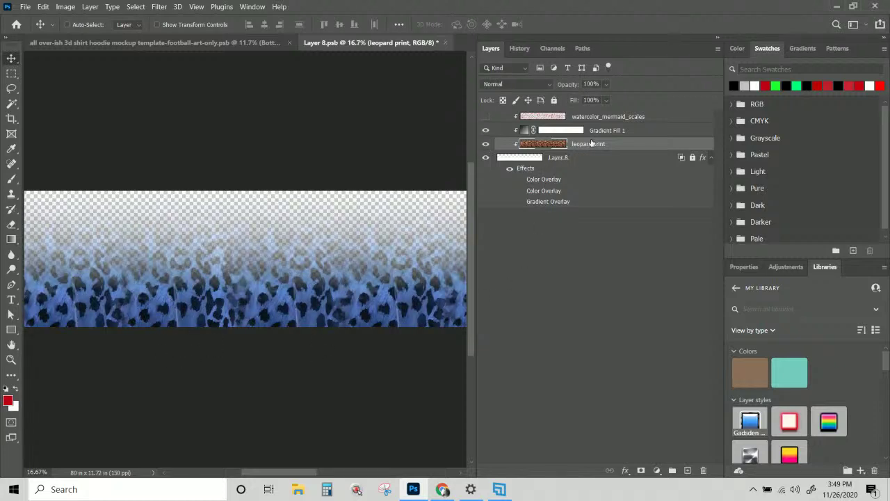
Hide the leopard print layer and preview Layer 8's two Color Overlay effects and its Gradient Overlay one at a time
{"action": "key", "text": "ctrl+minus"}
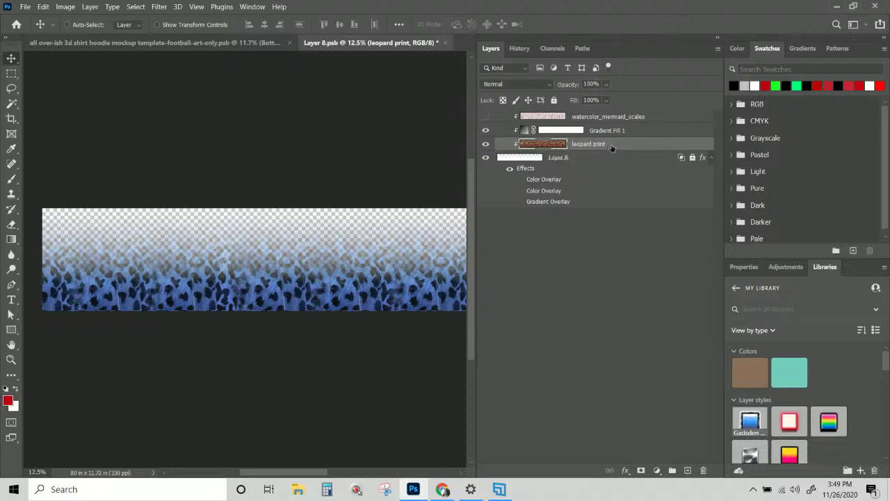
{"action": "left_click", "coordinate": [546, 158]}
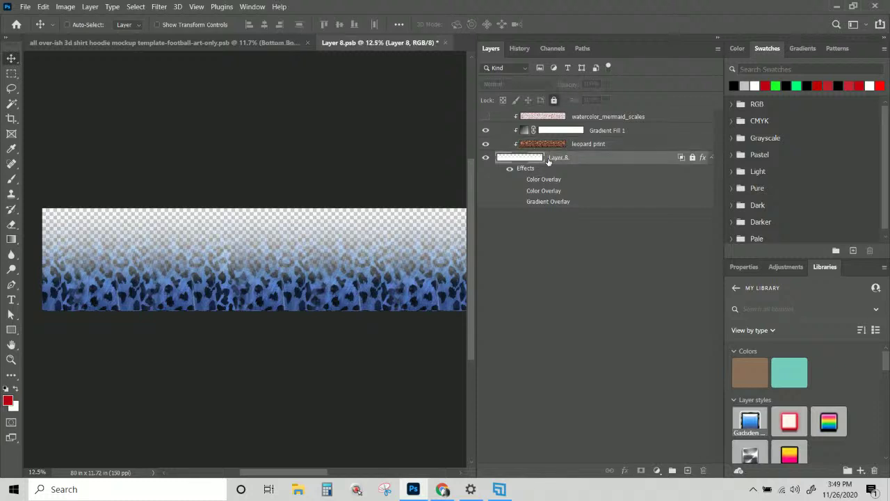
{"action": "left_click", "coordinate": [486, 145]}
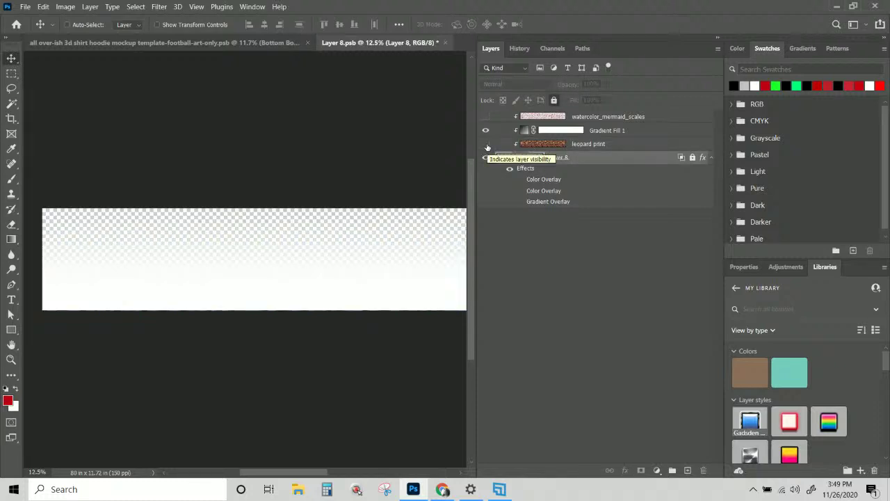
{"action": "left_click", "coordinate": [520, 180]}
{"action": "left_click", "coordinate": [520, 180]}
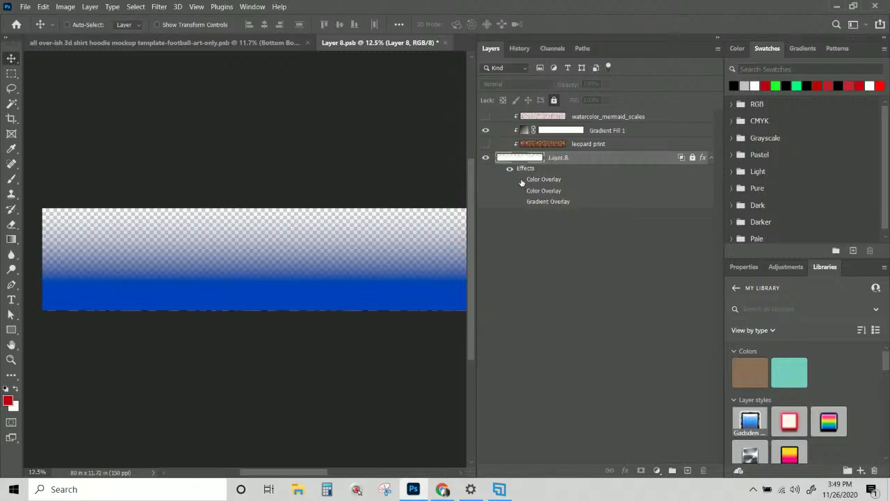
{"action": "left_click", "coordinate": [519, 192]}
{"action": "left_click", "coordinate": [520, 192]}
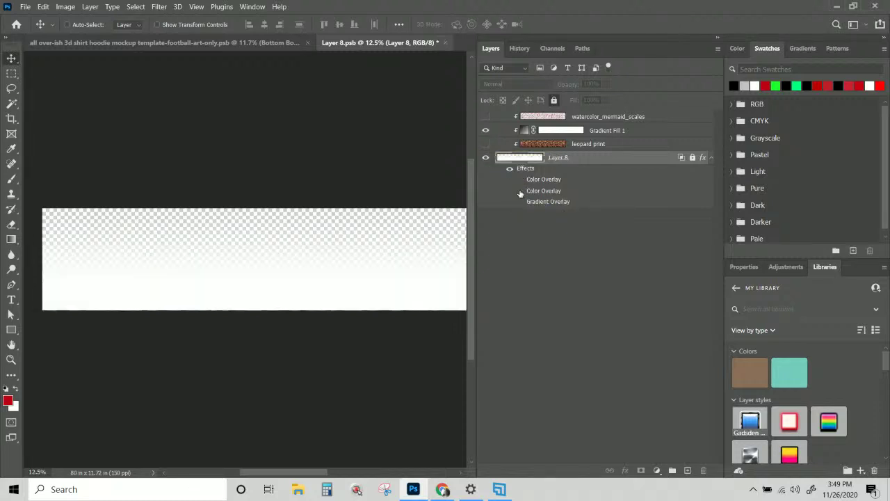
{"action": "left_click", "coordinate": [520, 202]}
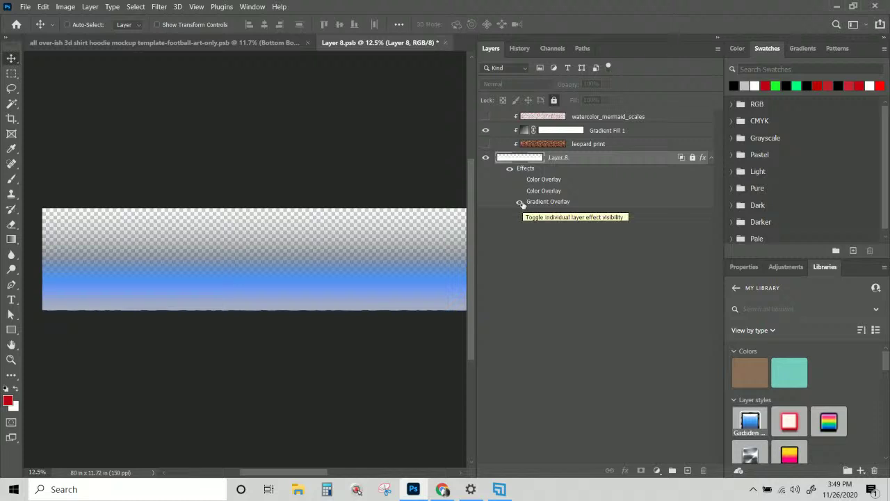
{"action": "left_click", "coordinate": [520, 202]}
Preview the black and blue Color Overlay effects on Layer 8 once more, switching each off again
{"action": "left_click", "coordinate": [519, 192]}
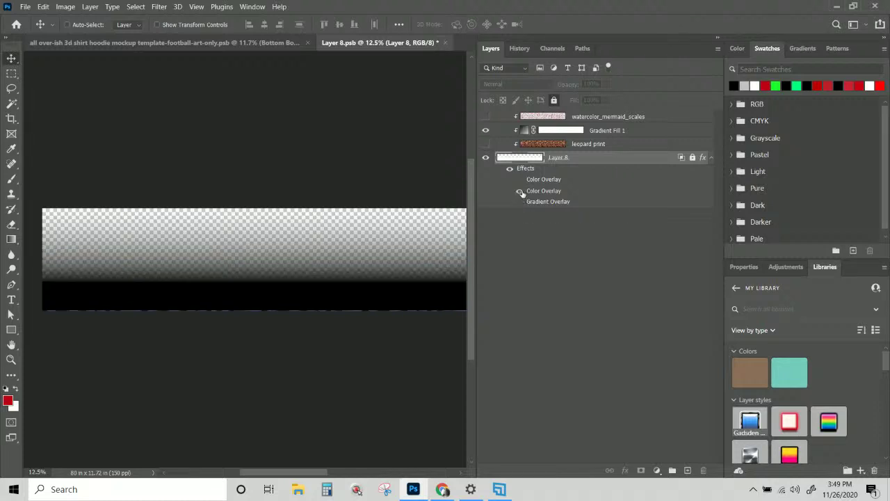
{"action": "left_click", "coordinate": [520, 192]}
{"action": "left_click", "coordinate": [521, 180]}
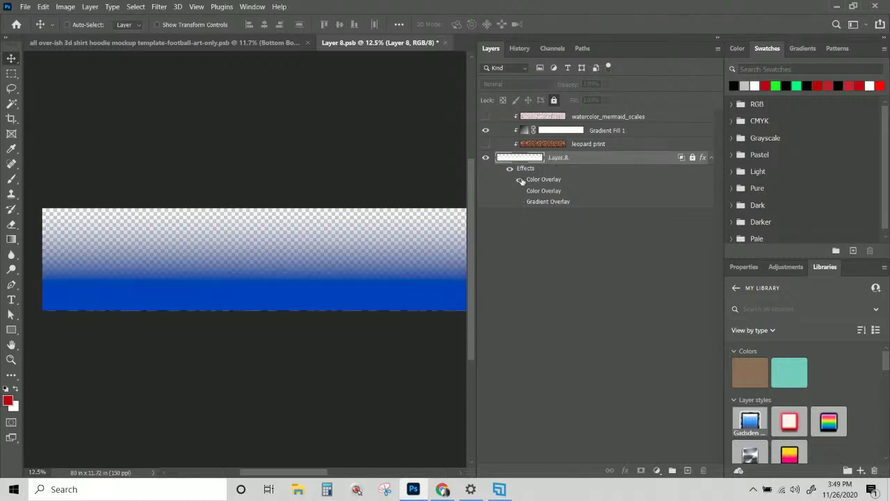
{"action": "left_click", "coordinate": [520, 180]}
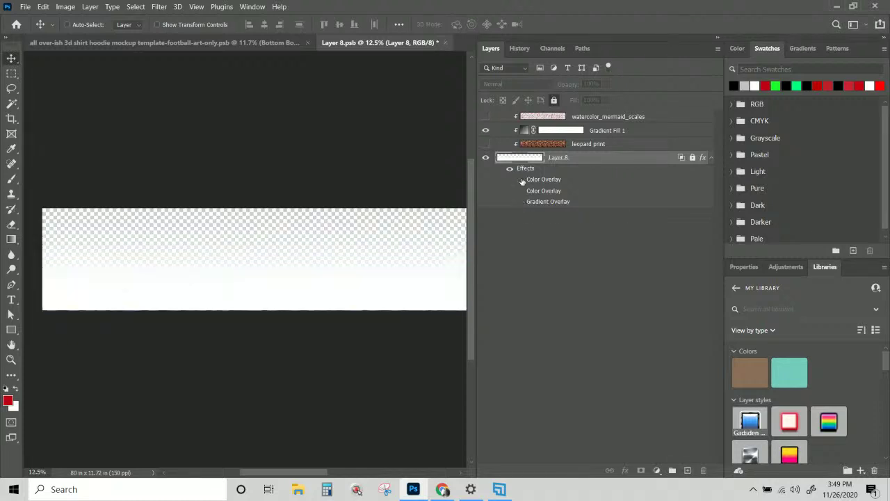
Show the leopard print layer again and close Layer 8.psb, saving its changes
{"action": "left_click", "coordinate": [485, 143]}
{"action": "left_click", "coordinate": [446, 43]}
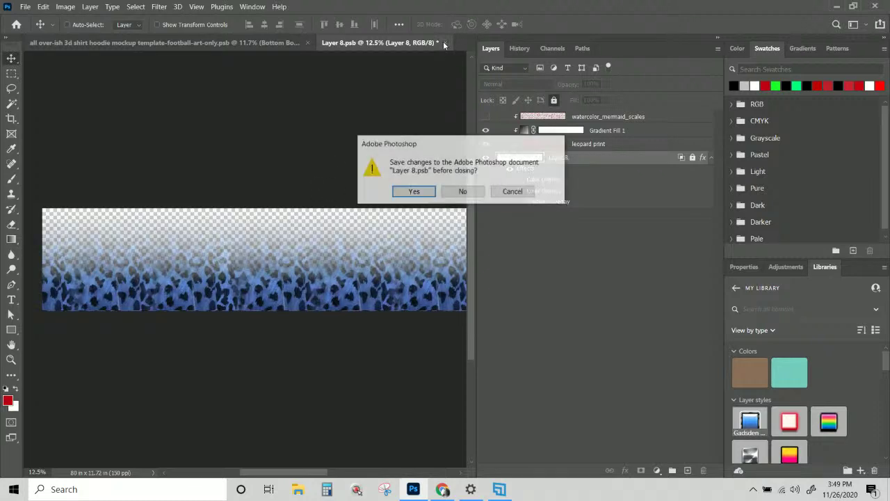
{"action": "left_click", "coordinate": [414, 193]}
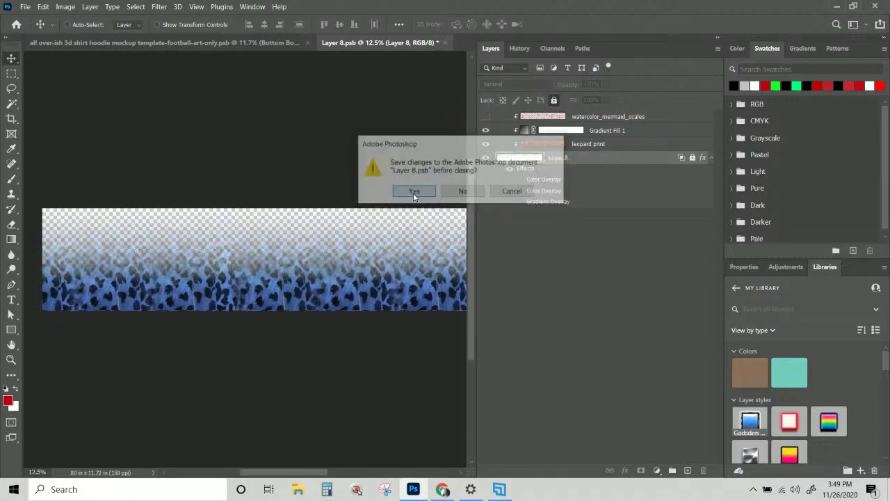
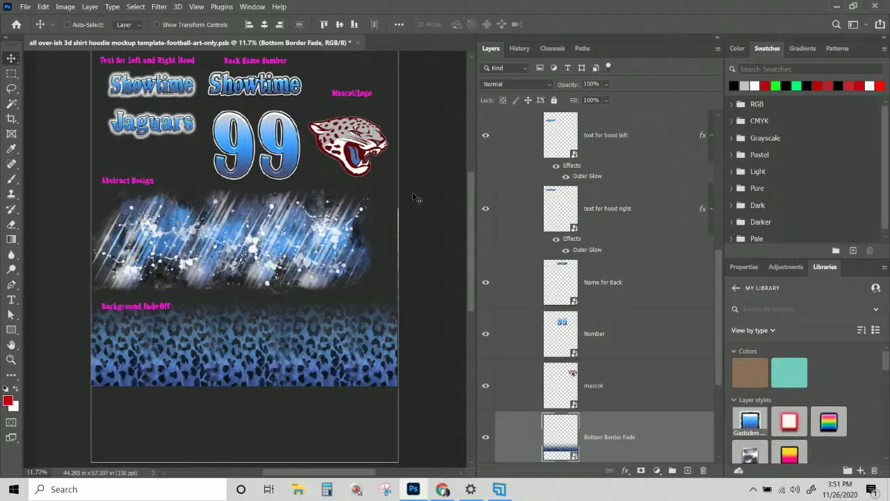
Select the Abstract Aurora Design layer below Bottom Border Fade in the template's artwork layers
{"action": "scroll", "coordinate": [657, 400], "scroll_direction": "down", "scroll_amount": 4}
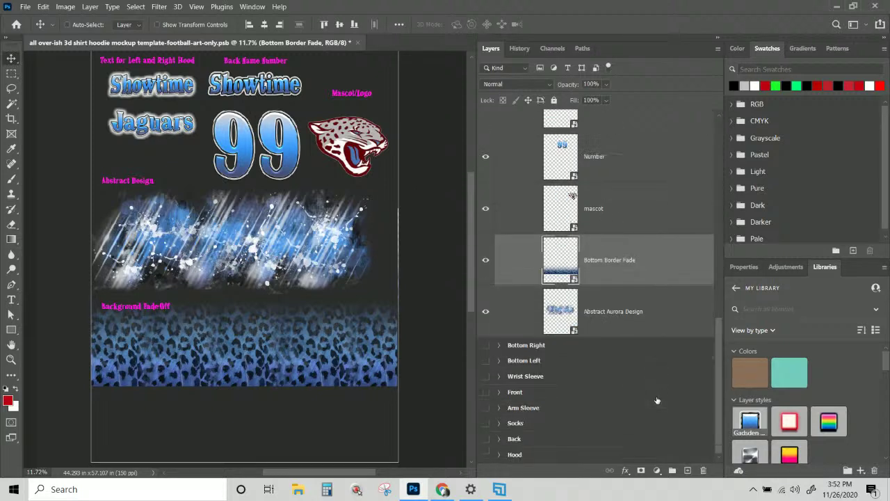
{"action": "left_click", "coordinate": [639, 312]}
{"action": "left_click", "coordinate": [643, 266]}
{"action": "scroll", "coordinate": [145, 310], "scroll_direction": "up", "scroll_amount": 1}
{"action": "scroll", "coordinate": [144, 310], "scroll_direction": "down", "scroll_amount": 1}
{"action": "scroll", "coordinate": [145, 311], "scroll_direction": "down", "scroll_amount": 1}
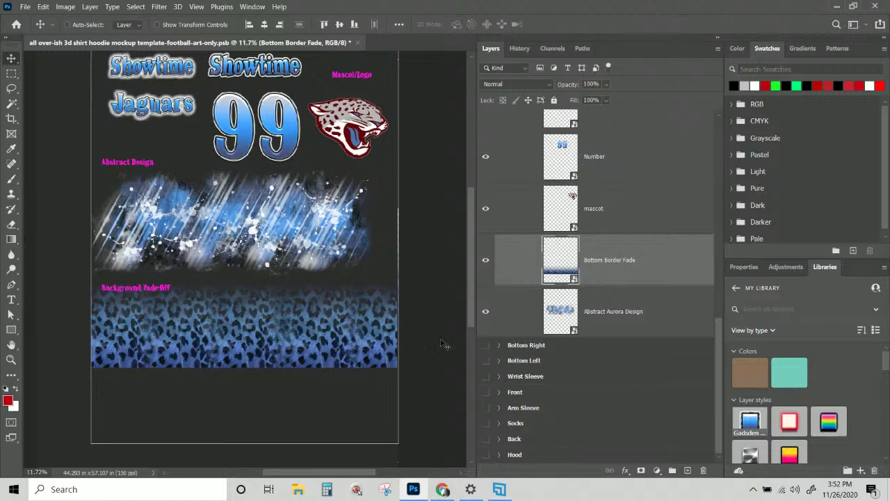
{"action": "left_click", "coordinate": [631, 330]}
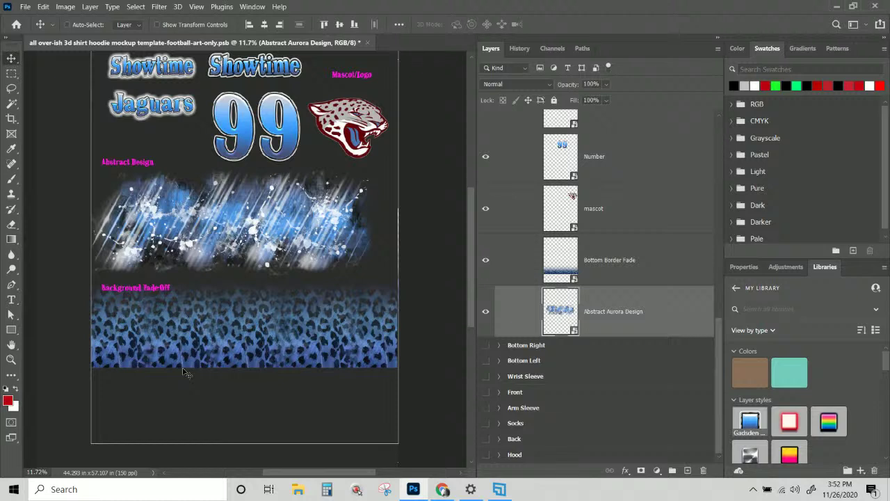
Preview the Back, Socks and Arm Sleeve artboards one at a time, hiding each again
{"action": "scroll", "coordinate": [184, 372], "scroll_direction": "up", "scroll_amount": 1}
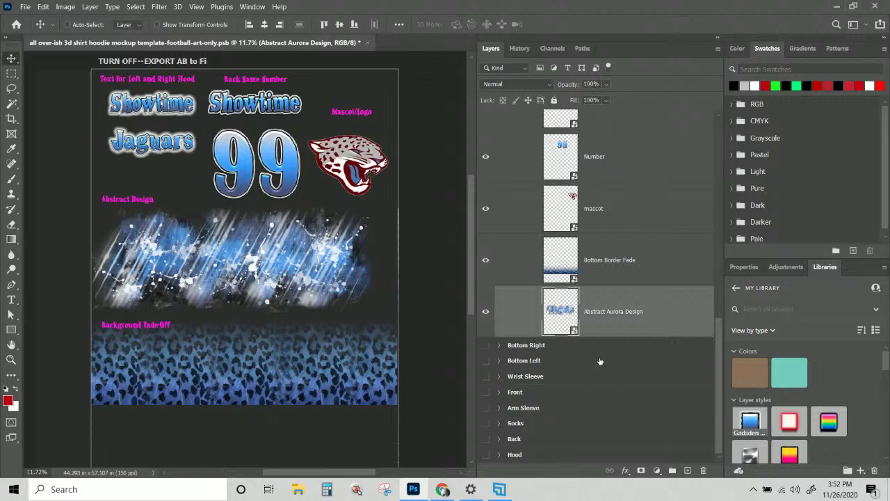
{"action": "scroll", "coordinate": [600, 361], "scroll_direction": "up", "scroll_amount": 10}
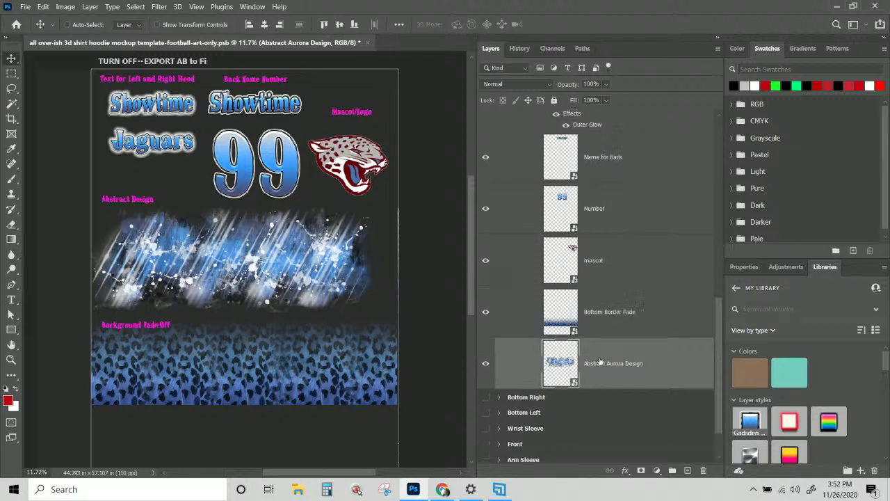
{"action": "scroll", "coordinate": [600, 361], "scroll_direction": "down", "scroll_amount": 10}
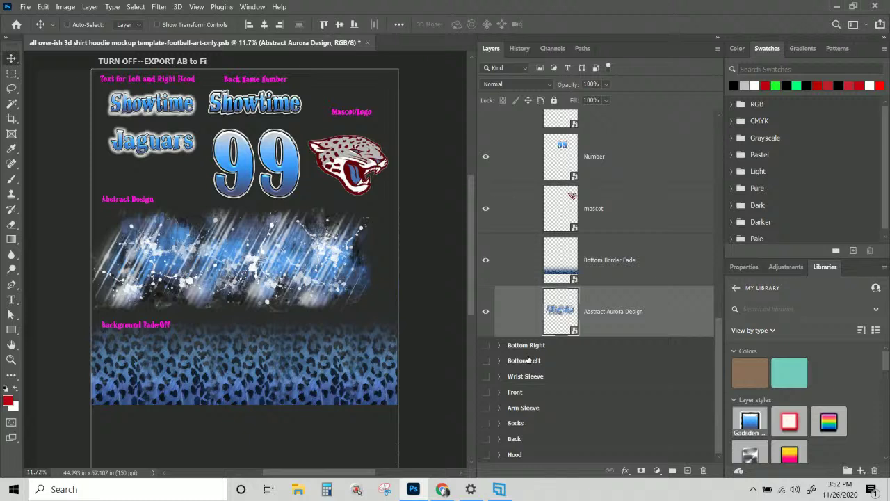
{"action": "left_click", "coordinate": [485, 438]}
{"action": "left_click", "coordinate": [485, 439]}
{"action": "left_click", "coordinate": [486, 422]}
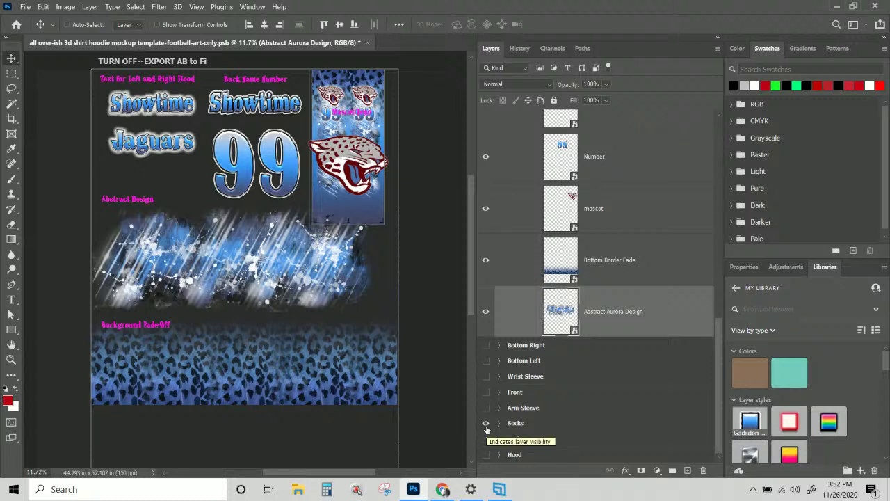
{"action": "left_click", "coordinate": [486, 424]}
{"action": "left_click", "coordinate": [486, 408]}
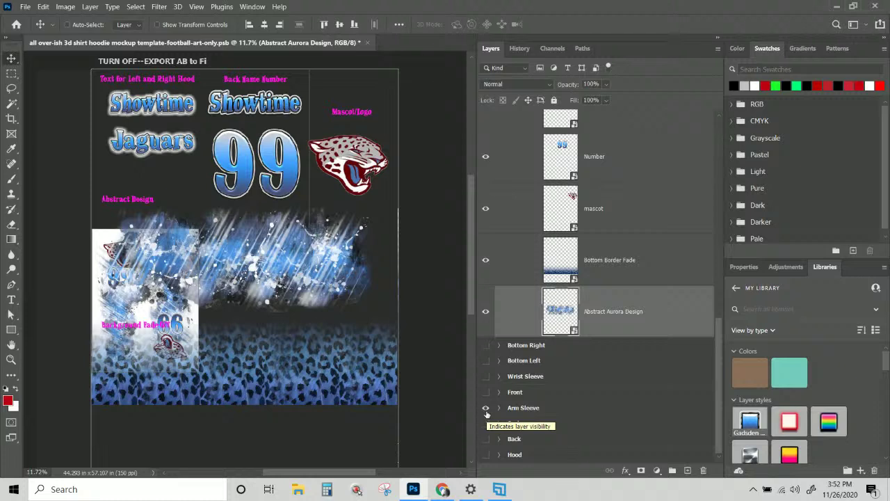
{"action": "left_click", "coordinate": [485, 408]}
Show the Front artboard and expand it to list its layers
{"action": "left_click", "coordinate": [485, 392]}
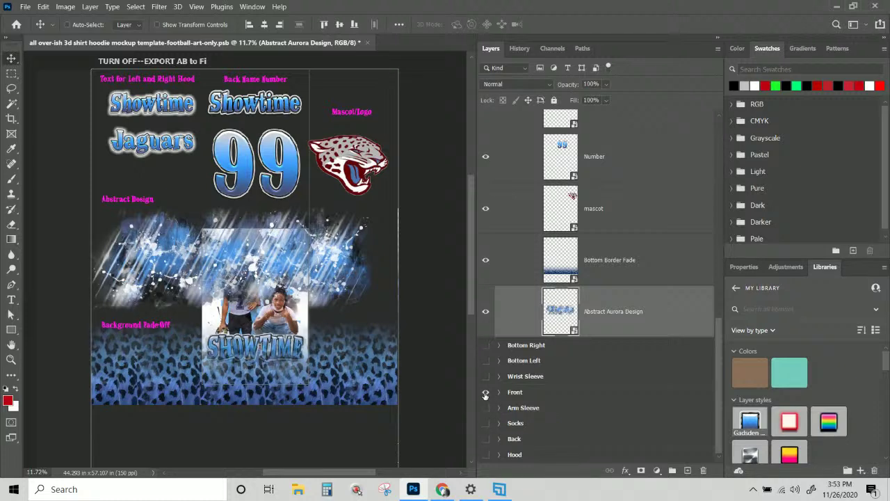
{"action": "left_click", "coordinate": [498, 392]}
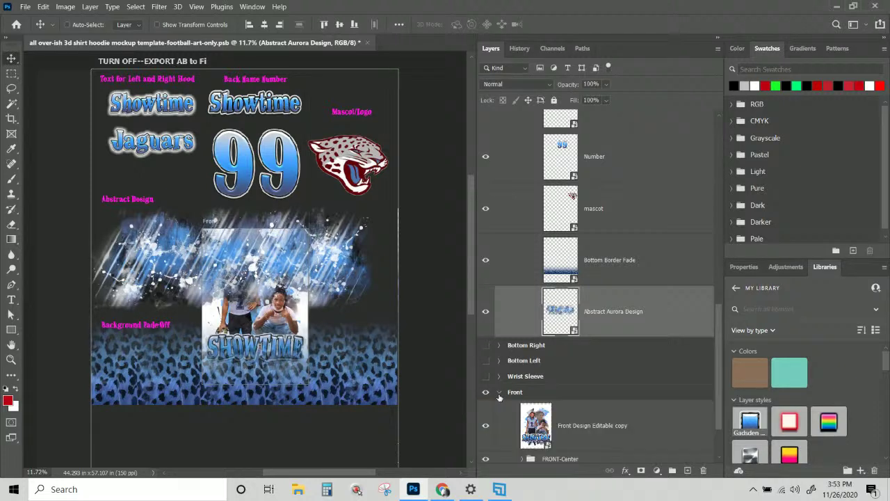
Rename the Front artboard's Front Design Editable copy layer as Front Design
{"action": "scroll", "coordinate": [499, 397], "scroll_direction": "down", "scroll_amount": 1}
{"action": "left_click", "coordinate": [585, 370]}
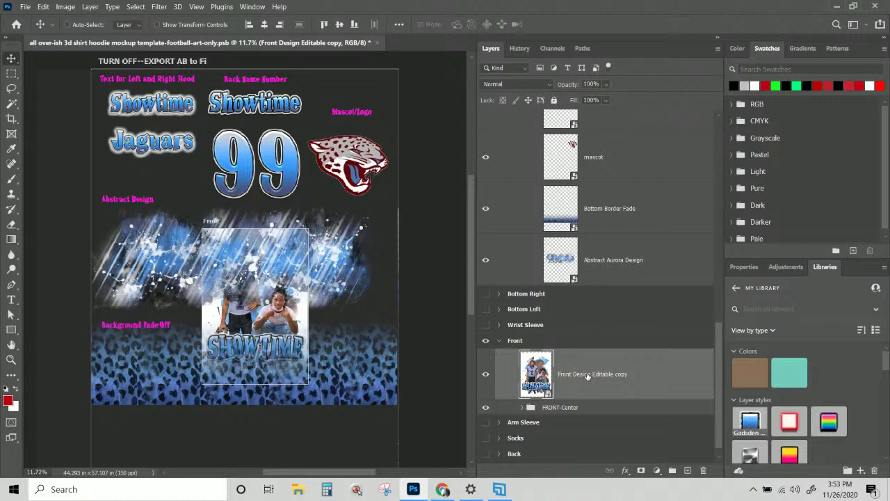
{"action": "double_click", "coordinate": [587, 374]}
{"action": "left_click_drag", "start_coordinate": [591, 373], "coordinate": [630, 373]}
{"action": "key", "text": "BackSpace"}
{"action": "left_click", "coordinate": [611, 387]}
Duplicate the Front Design layer into the editable smart objects group and place it directly below the Text for Left and Right Hood layer
{"action": "left_click_drag", "start_coordinate": [611, 387], "coordinate": [590, 239]}
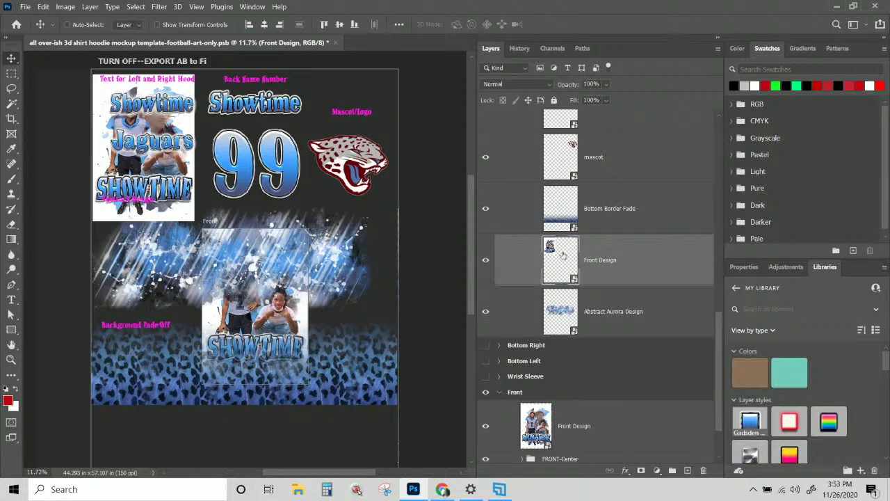
{"action": "scroll", "coordinate": [564, 255], "scroll_direction": "up", "scroll_amount": 2}
{"action": "scroll", "coordinate": [608, 302], "scroll_direction": "up", "scroll_amount": 6}
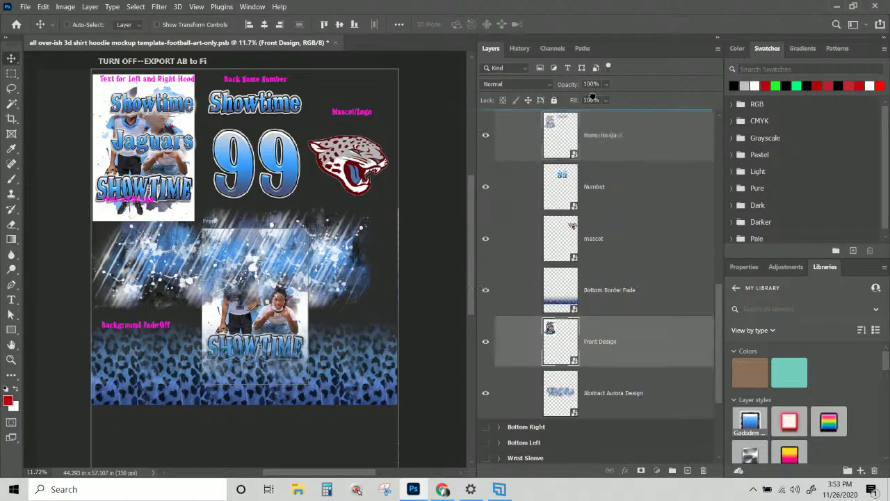
{"action": "left_click_drag", "start_coordinate": [581, 79], "coordinate": [590, 169]}
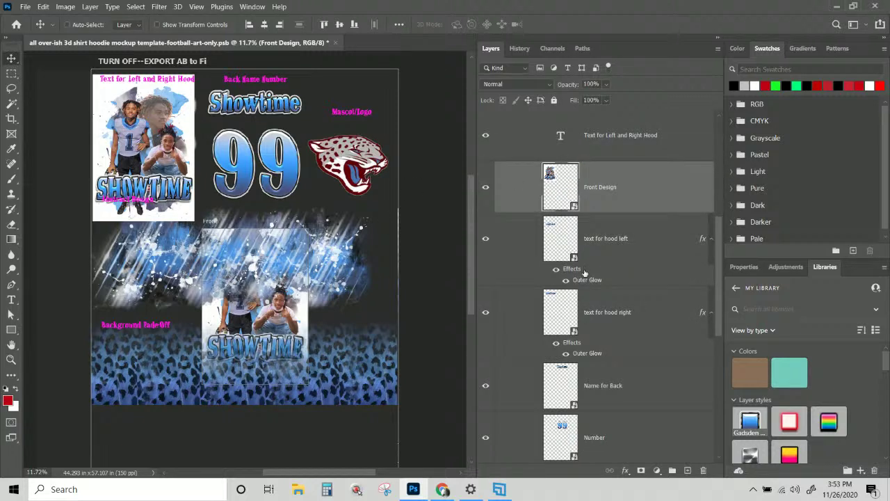
Collapse the Front artboard's layers and hide the artboard
{"action": "scroll", "coordinate": [584, 274], "scroll_direction": "down", "scroll_amount": 12}
{"action": "scroll", "coordinate": [568, 278], "scroll_direction": "down", "scroll_amount": 3}
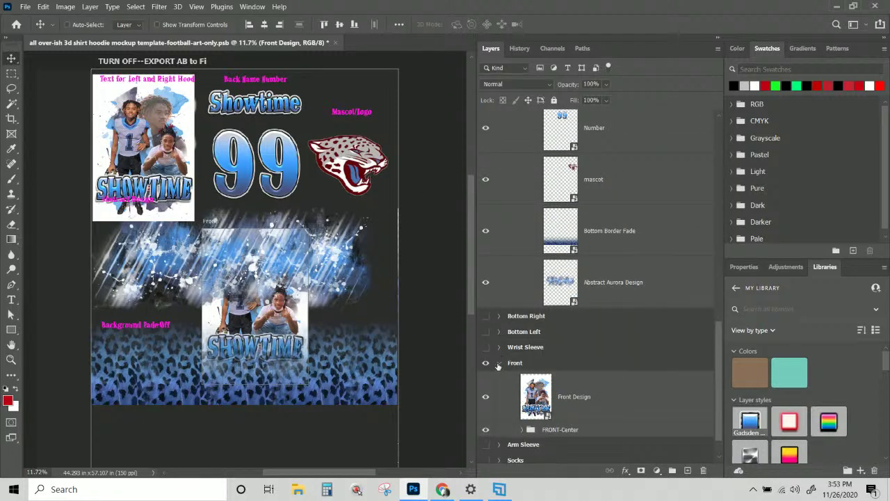
{"action": "left_click", "coordinate": [499, 363]}
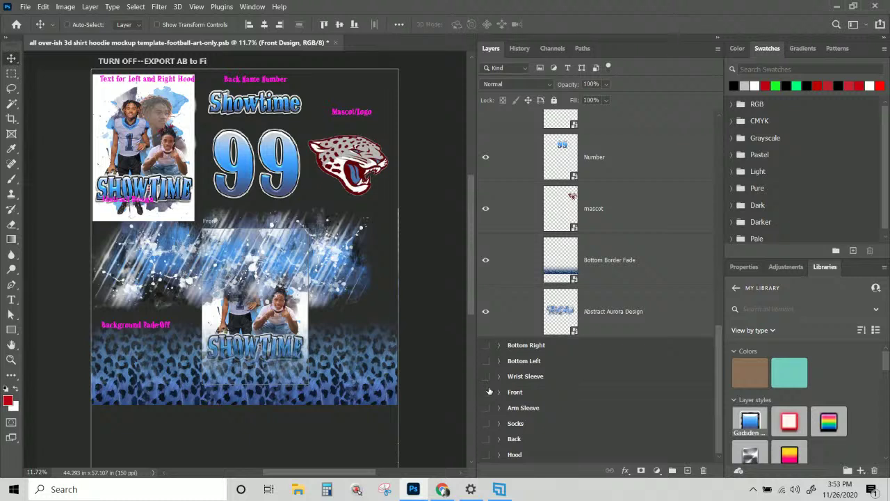
{"action": "left_click", "coordinate": [486, 391]}
Preview the Wrist Sleeve, Bottom Left and Bottom Right artboards one at a time, hiding each again
{"action": "left_click", "coordinate": [485, 377]}
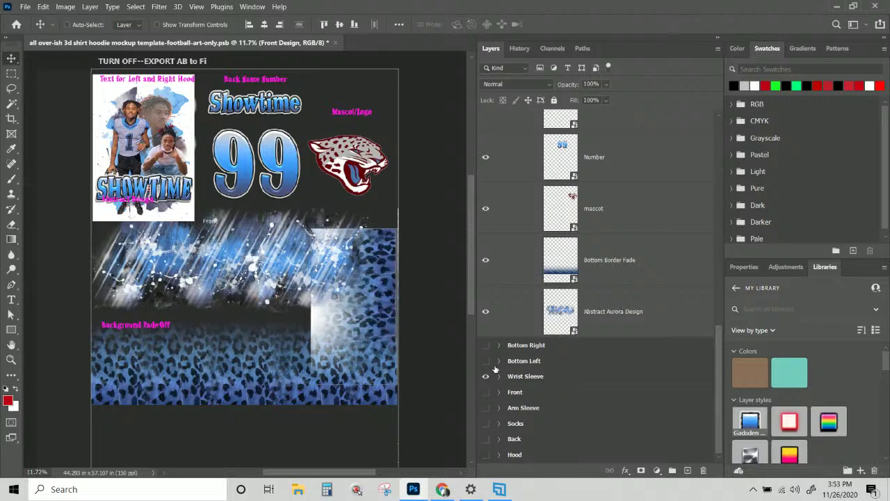
{"action": "left_click", "coordinate": [485, 377]}
{"action": "left_click", "coordinate": [486, 360]}
{"action": "scroll", "coordinate": [295, 368], "scroll_direction": "down", "scroll_amount": 2}
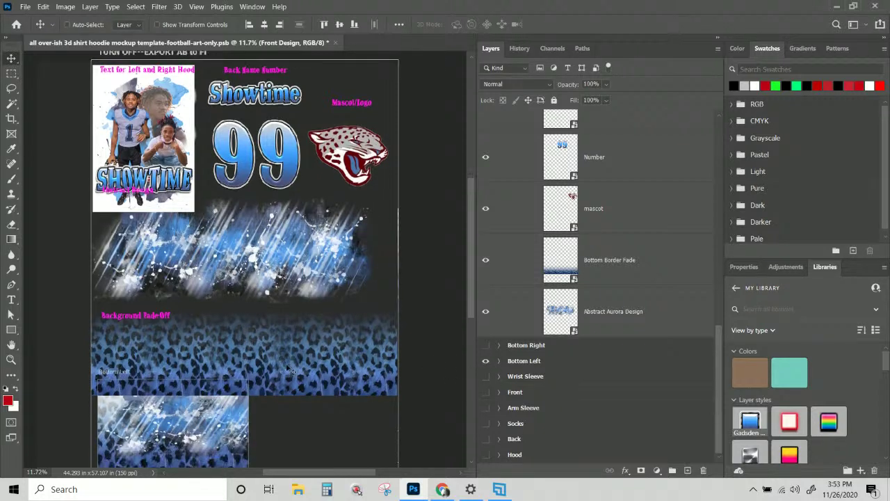
{"action": "left_click", "coordinate": [485, 361]}
{"action": "left_click", "coordinate": [485, 345]}
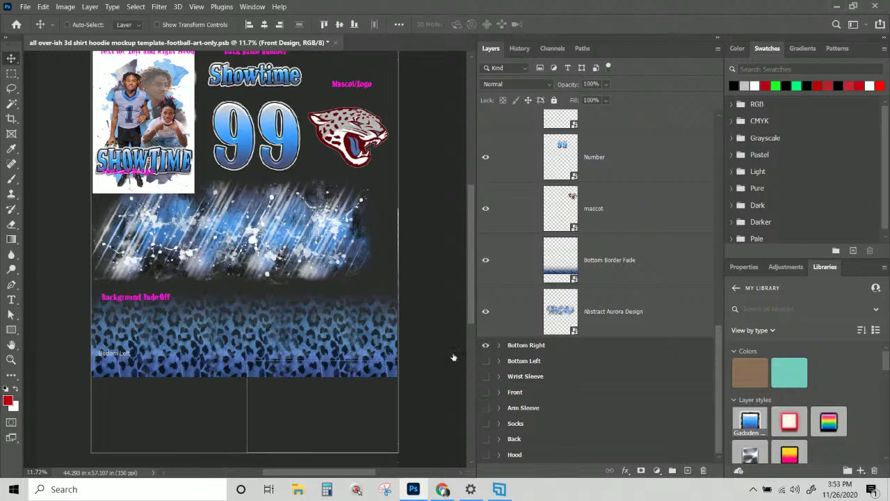
{"action": "left_click", "coordinate": [485, 345]}
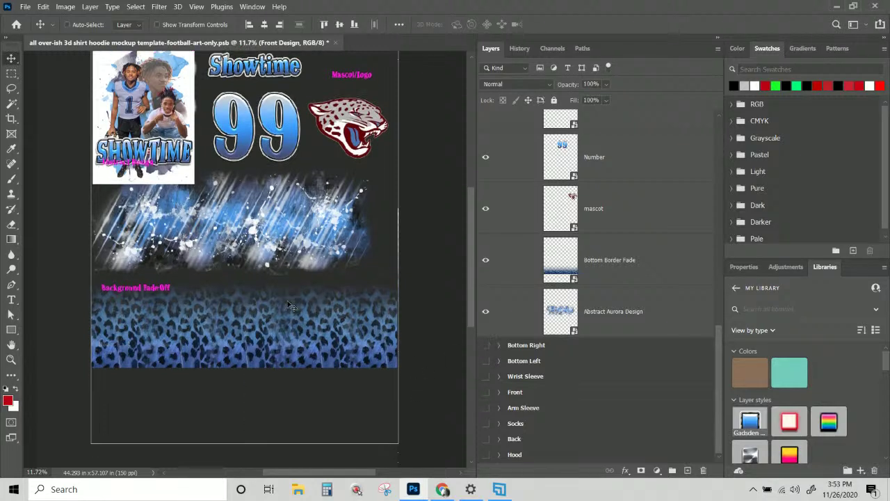
Move the Back Name Number label and the Name for Back artwork into the empty area below the leopard fade
{"action": "scroll", "coordinate": [291, 299], "scroll_direction": "down", "scroll_amount": 2}
{"action": "scroll", "coordinate": [290, 294], "scroll_direction": "up", "scroll_amount": 3}
{"action": "scroll", "coordinate": [291, 294], "scroll_direction": "up", "scroll_amount": 2}
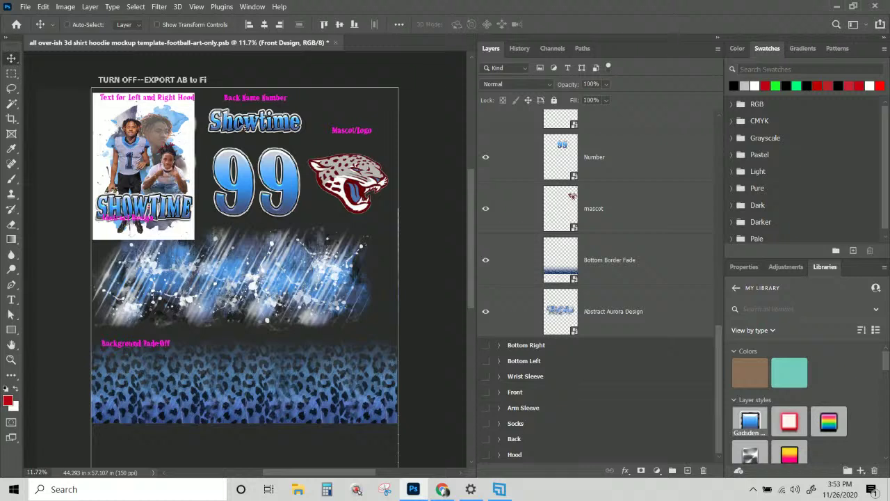
{"action": "right_click", "coordinate": [257, 101]}
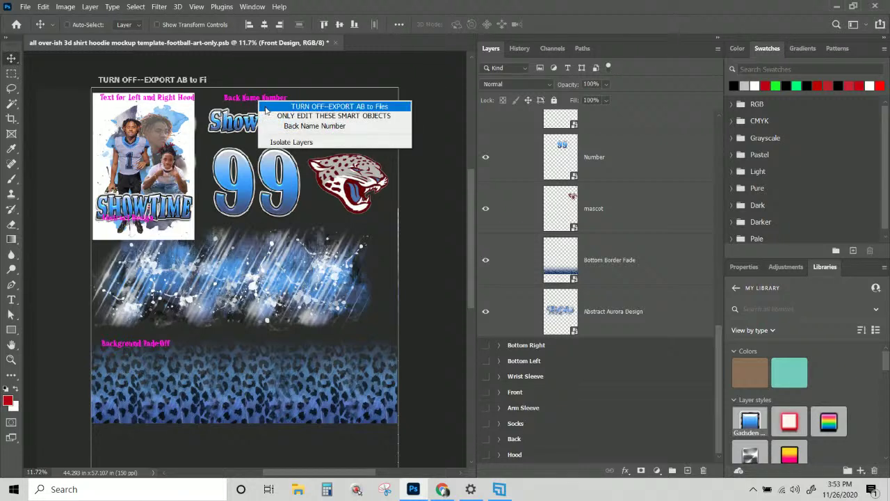
{"action": "left_click", "coordinate": [273, 128]}
{"action": "left_click_drag", "start_coordinate": [253, 99], "coordinate": [130, 435]}
{"action": "scroll", "coordinate": [134, 421], "scroll_direction": "down", "scroll_amount": 2}
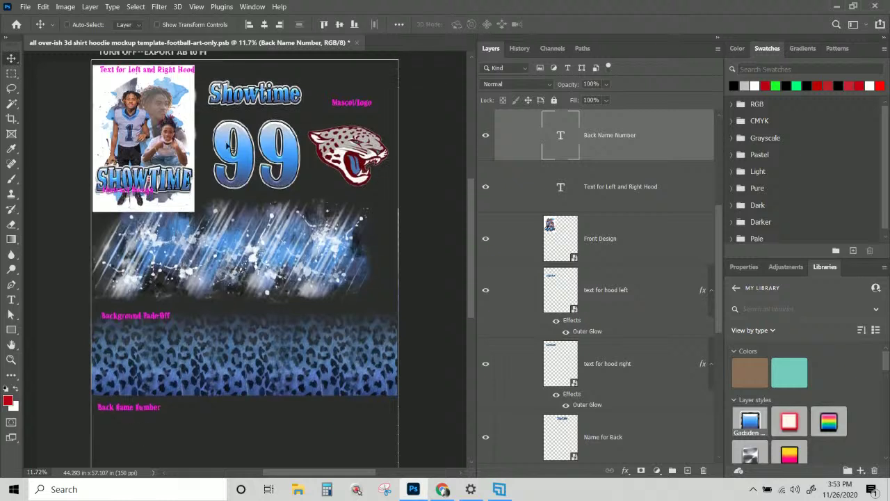
{"action": "right_click", "coordinate": [259, 101]}
{"action": "left_click", "coordinate": [275, 124]}
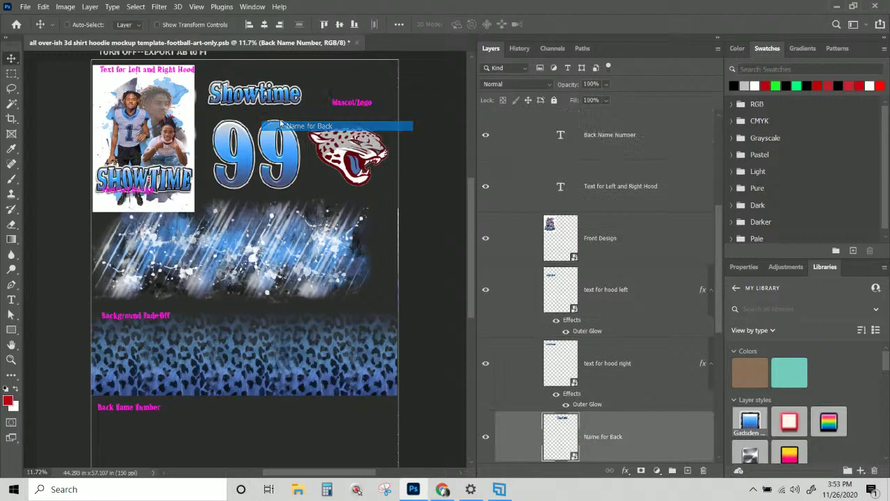
{"action": "left_click_drag", "start_coordinate": [271, 55], "coordinate": [165, 393]}
Move the 99 Number artwork below the leopard fade, to the right of the relocated back name
{"action": "right_click", "coordinate": [242, 163]}
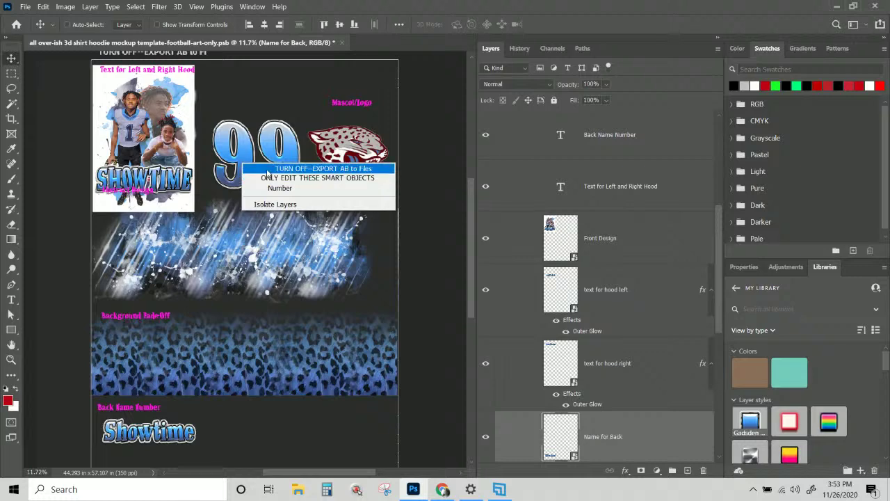
{"action": "left_click", "coordinate": [275, 187]}
{"action": "left_click_drag", "start_coordinate": [242, 147], "coordinate": [308, 432]}
{"action": "scroll", "coordinate": [270, 426], "scroll_direction": "down", "scroll_amount": 1}
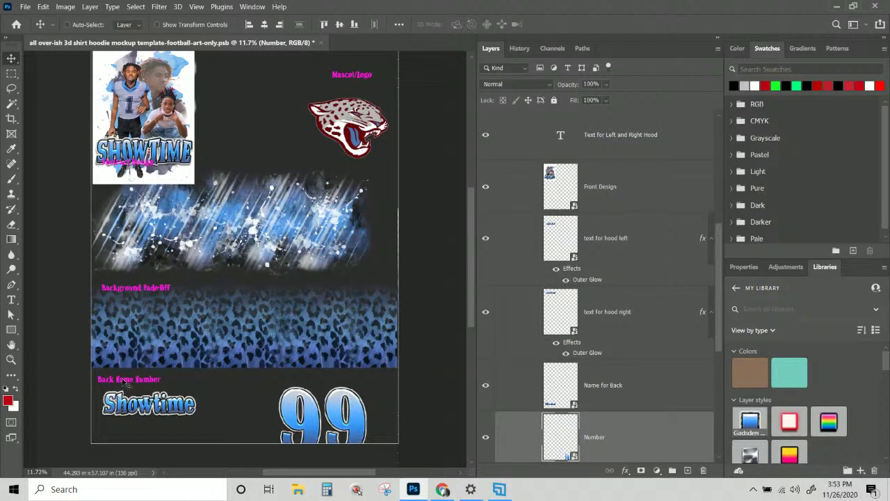
Shorten the label above the relocated back name to read Back Name
{"action": "double_click", "coordinate": [124, 380]}
{"action": "left_click_drag", "start_coordinate": [133, 379], "coordinate": [175, 380]}
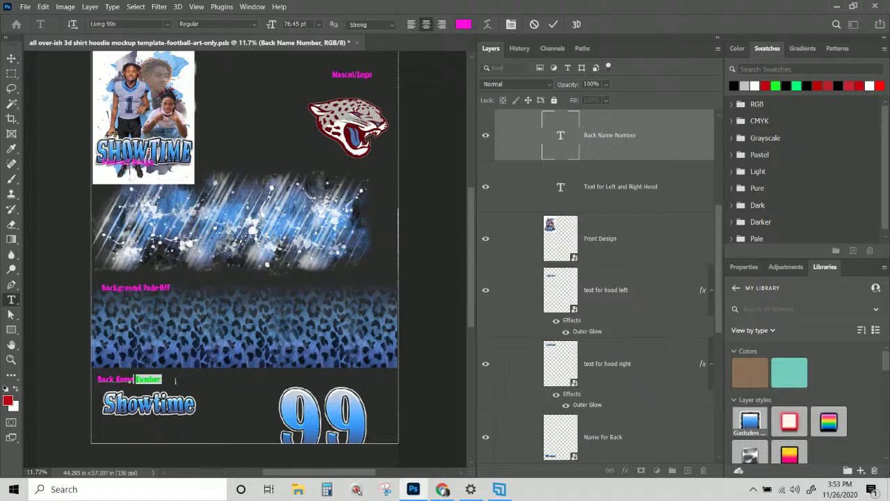
{"action": "key", "text": "BackSpace"}
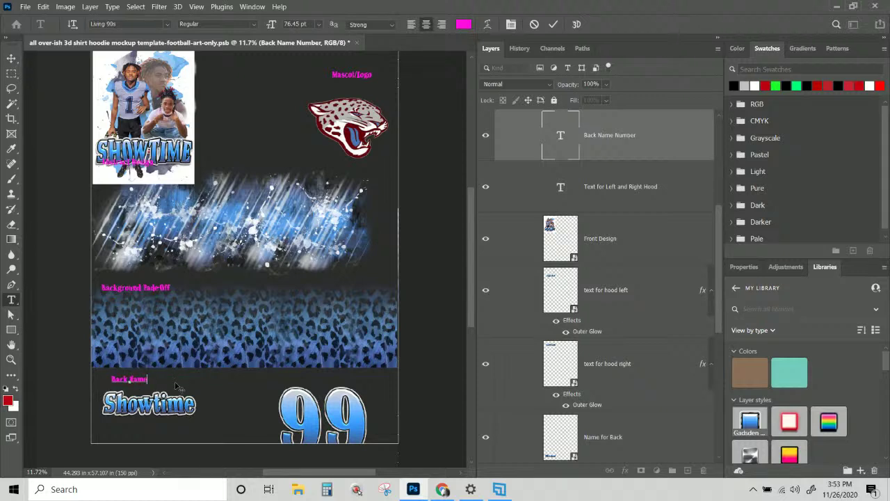
{"action": "left_click", "coordinate": [11, 58]}
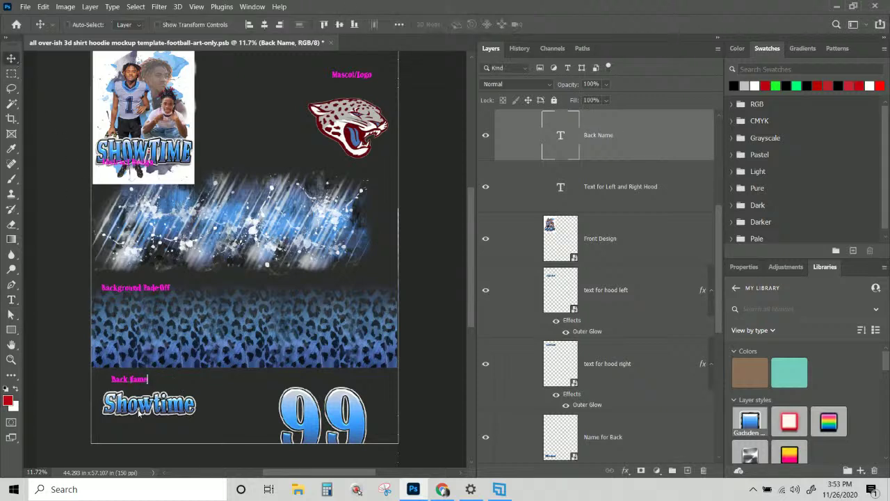
Duplicate the Back Name label above the 99 artwork and change the copy's text to Number
{"action": "left_click_drag", "start_coordinate": [147, 384], "coordinate": [333, 384]}
{"action": "double_click", "coordinate": [334, 378]}
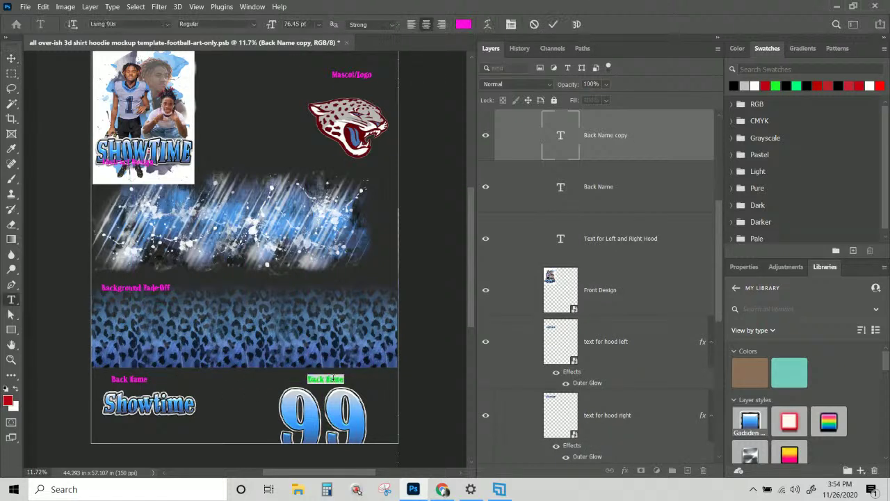
{"action": "type", "text": "Number"}
{"action": "scroll", "coordinate": [177, 334], "scroll_direction": "up", "scroll_amount": 1}
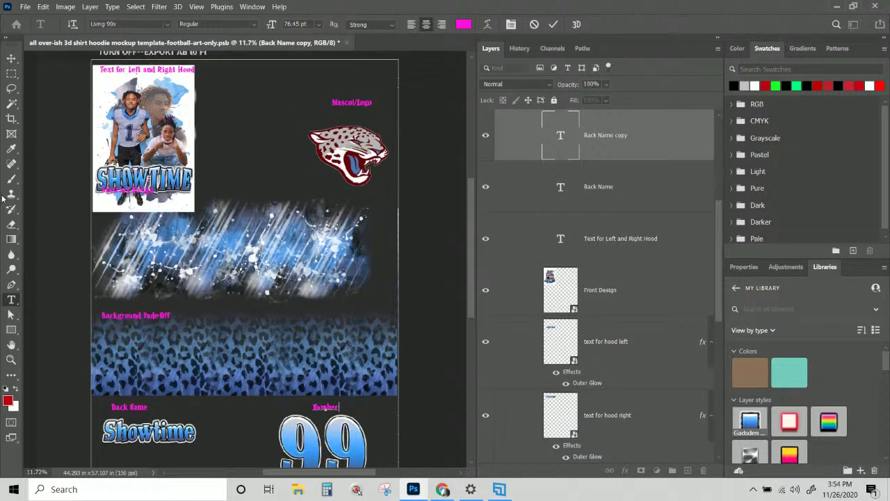
{"action": "left_click", "coordinate": [12, 59]}
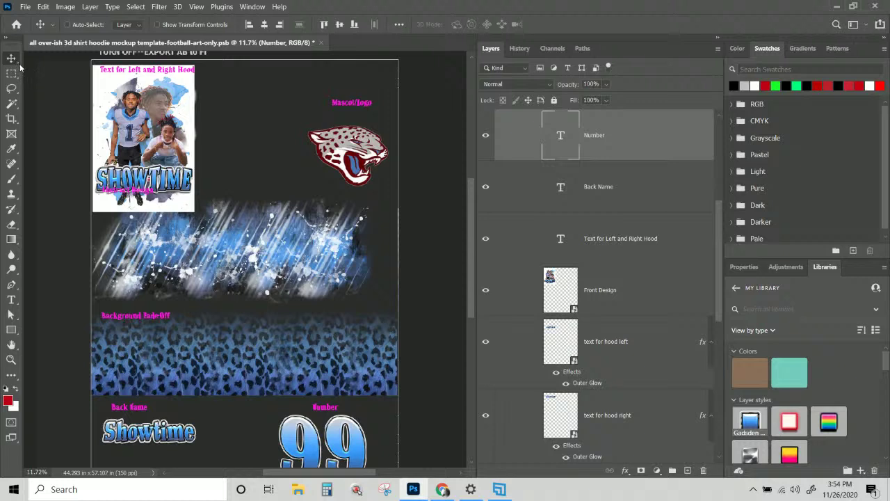
Move the Front Design artwork into the open space between the hood text and the mascot
{"action": "right_click", "coordinate": [143, 106]}
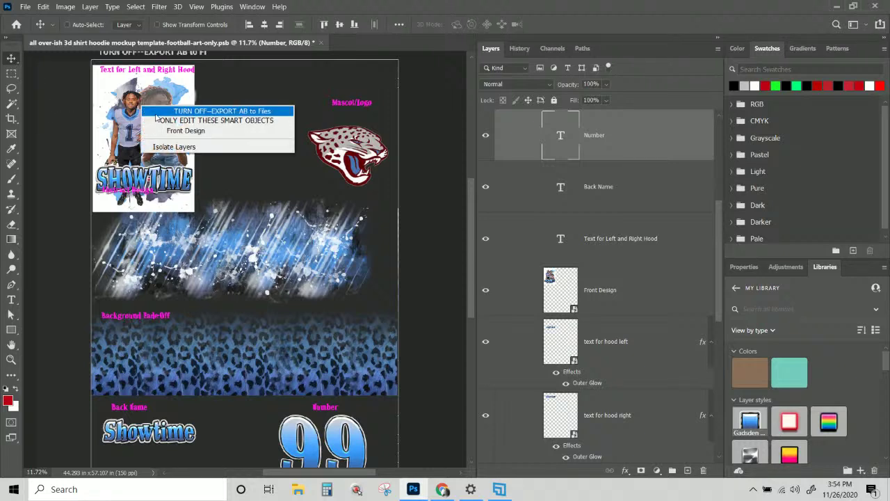
{"action": "left_click", "coordinate": [185, 130]}
{"action": "left_click_drag", "start_coordinate": [155, 97], "coordinate": [265, 98]}
Scale the Abstract Aurora Design artwork down to about 88%, keeping its lower right corner in place
{"action": "scroll", "coordinate": [268, 166], "scroll_direction": "down", "scroll_amount": 1}
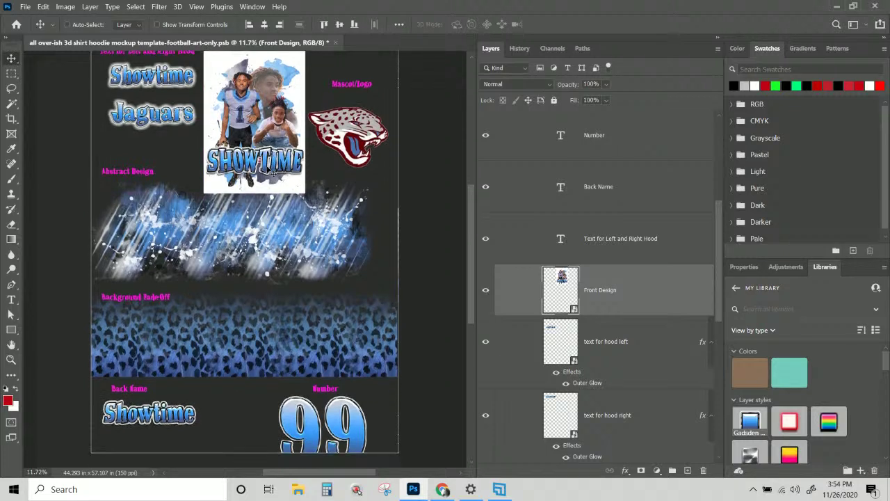
{"action": "right_click", "coordinate": [310, 235]}
{"action": "left_click", "coordinate": [355, 260]}
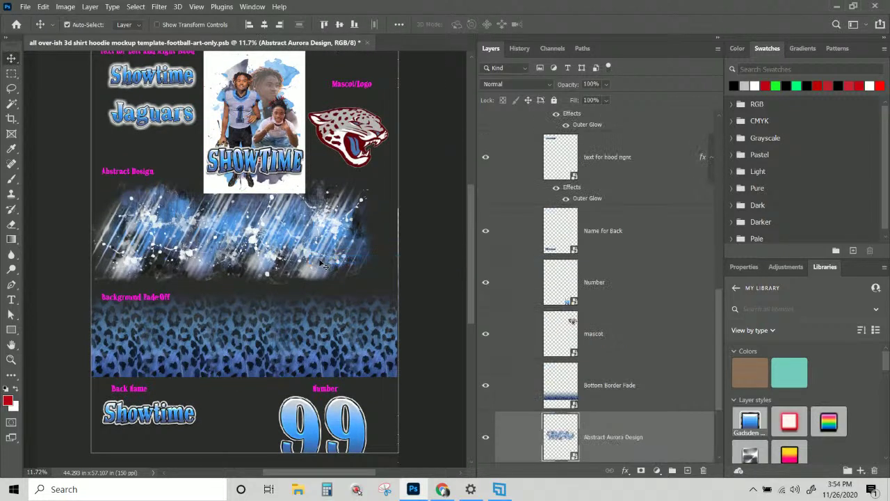
{"action": "key", "text": "ctrl+t"}
{"action": "left_click_drag", "start_coordinate": [88, 177], "coordinate": [122, 189]}
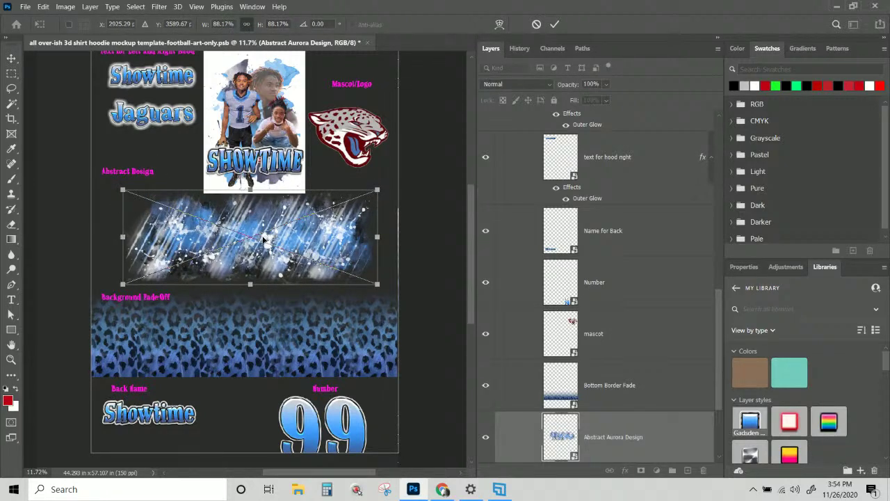
{"action": "key", "text": "Return"}
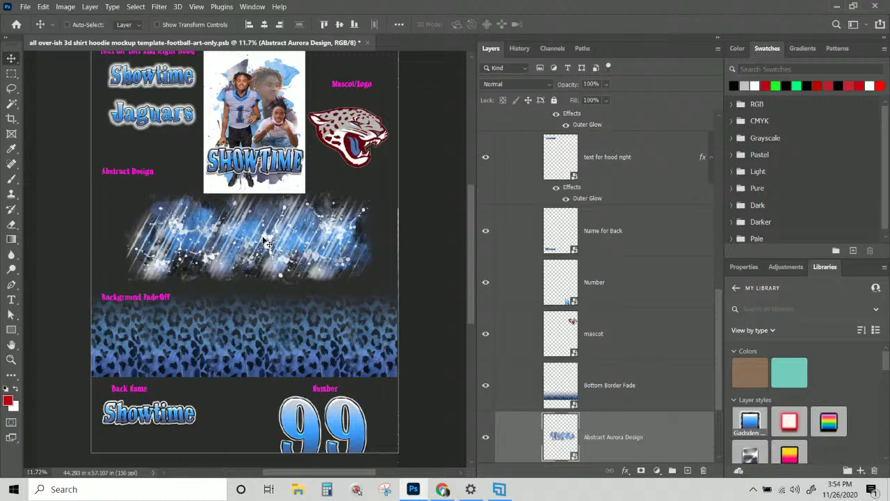
Scale the 99 Number artwork down to about 70% so it fits within the artboard below its label
{"action": "scroll", "coordinate": [266, 242], "scroll_direction": "down", "scroll_amount": 1}
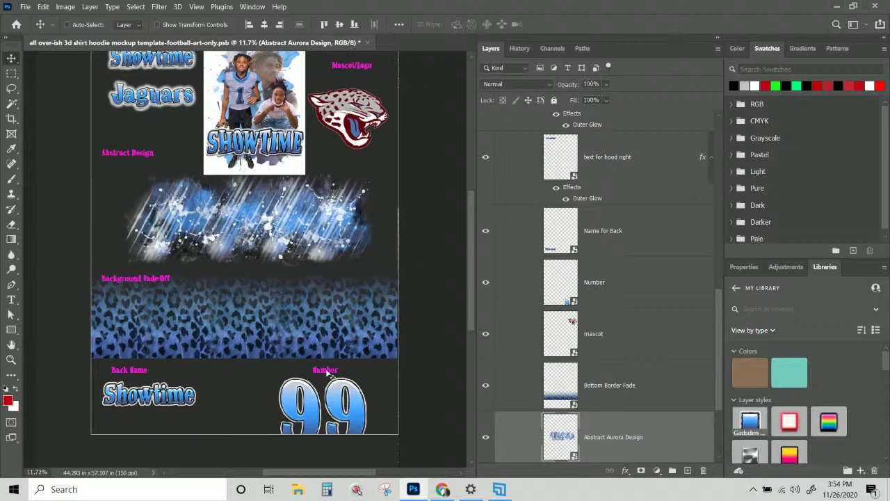
{"action": "right_click", "coordinate": [331, 374]}
{"action": "left_click", "coordinate": [333, 394]}
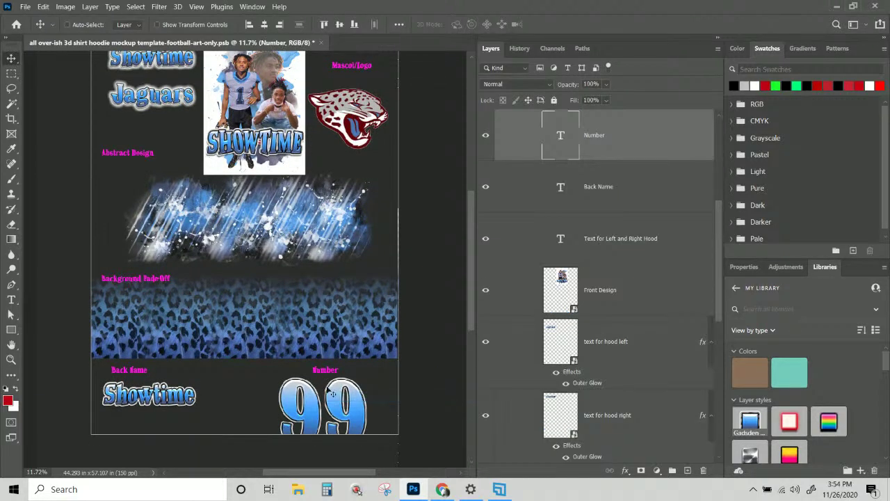
{"action": "right_click", "coordinate": [333, 393]}
{"action": "left_click", "coordinate": [354, 419]}
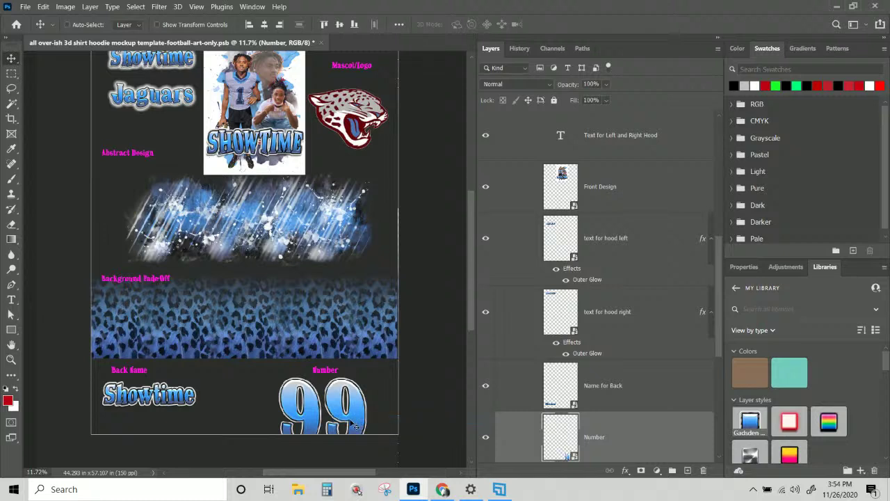
{"action": "key", "text": "ctrl+t"}
{"action": "left_click_drag", "start_coordinate": [374, 458], "coordinate": [348, 406]}
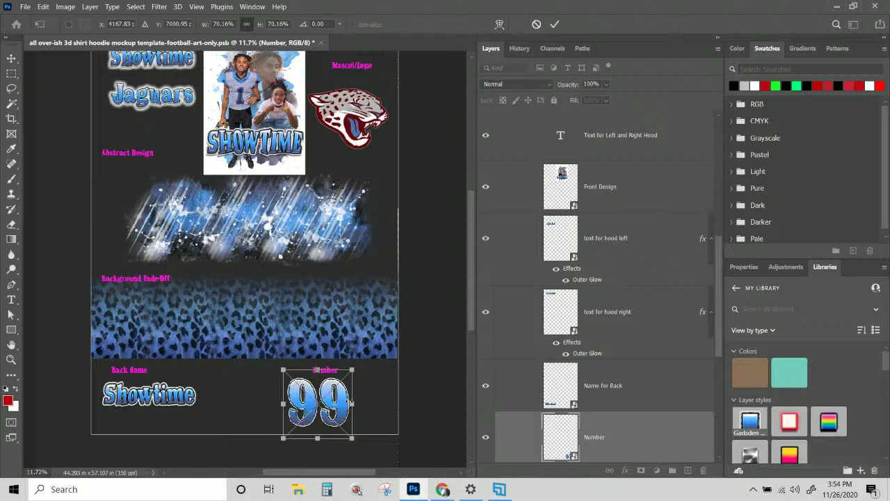
{"action": "key", "text": "Return"}
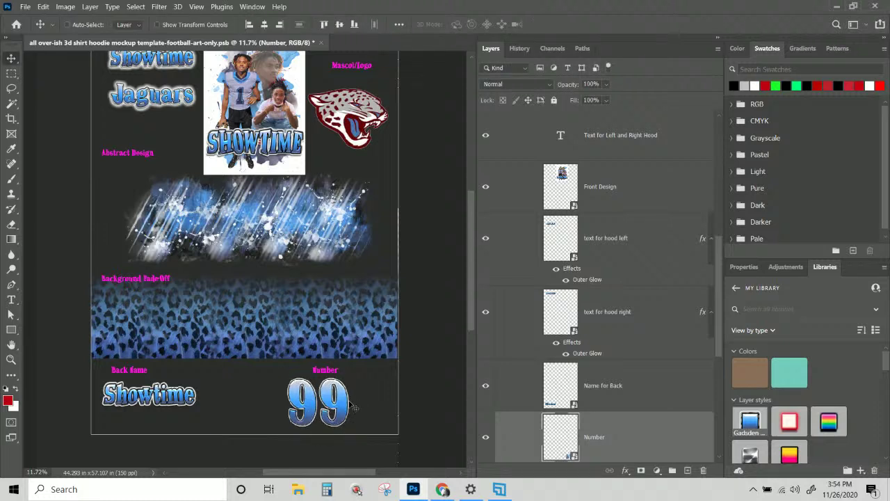
Select the Front Design artwork on the artboard and open its smart object contents for editing
{"action": "scroll", "coordinate": [277, 278], "scroll_direction": "up", "scroll_amount": 2}
{"action": "right_click", "coordinate": [258, 121]}
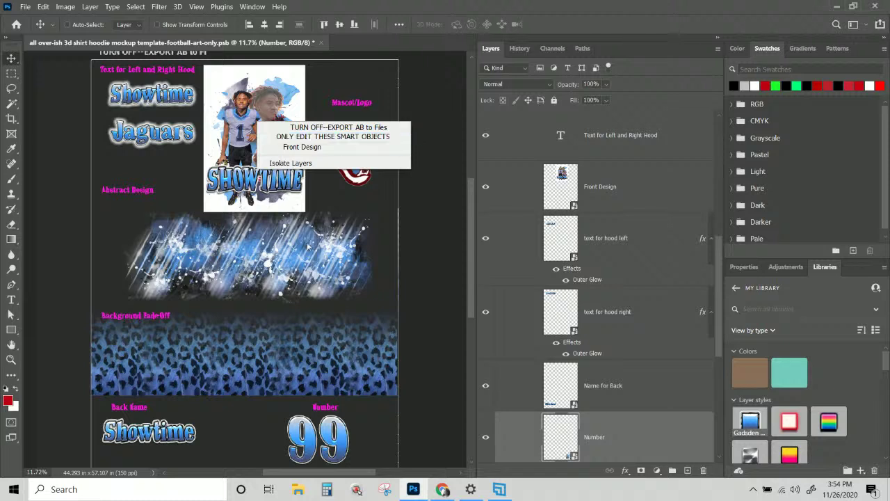
{"action": "right_click", "coordinate": [265, 106]}
{"action": "right_click", "coordinate": [262, 97]}
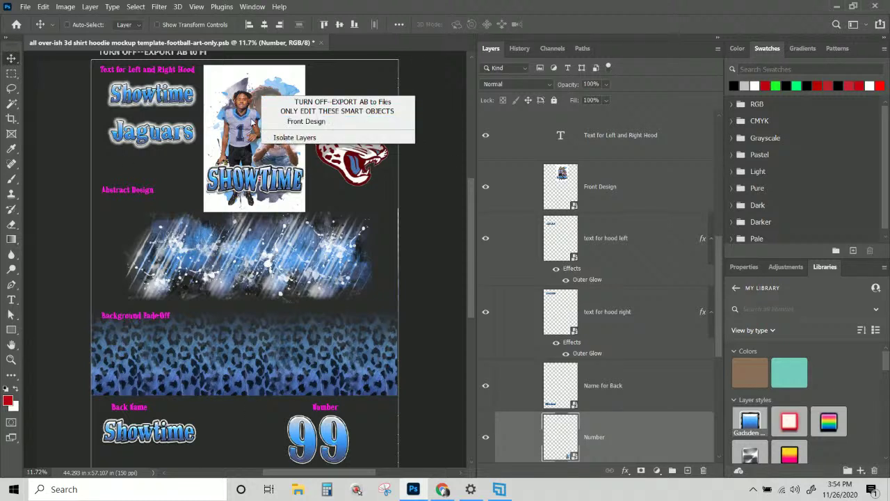
{"action": "left_click", "coordinate": [306, 122]}
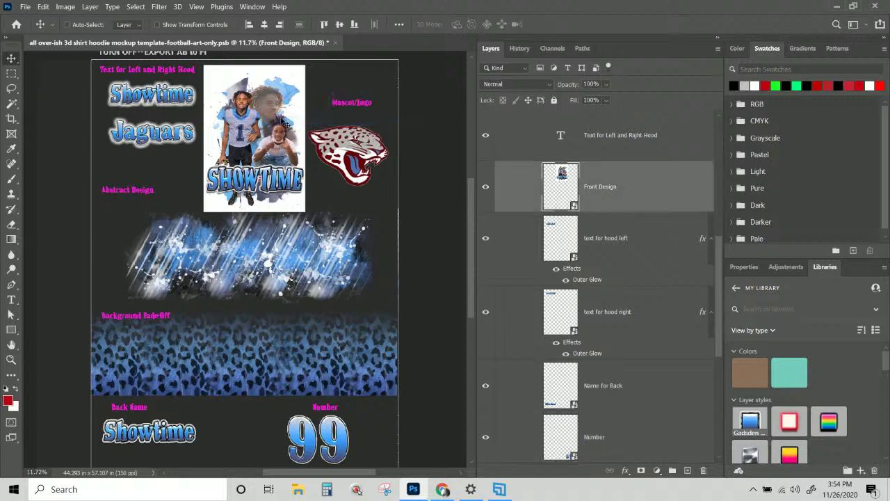
{"action": "double_click", "coordinate": [561, 175]}
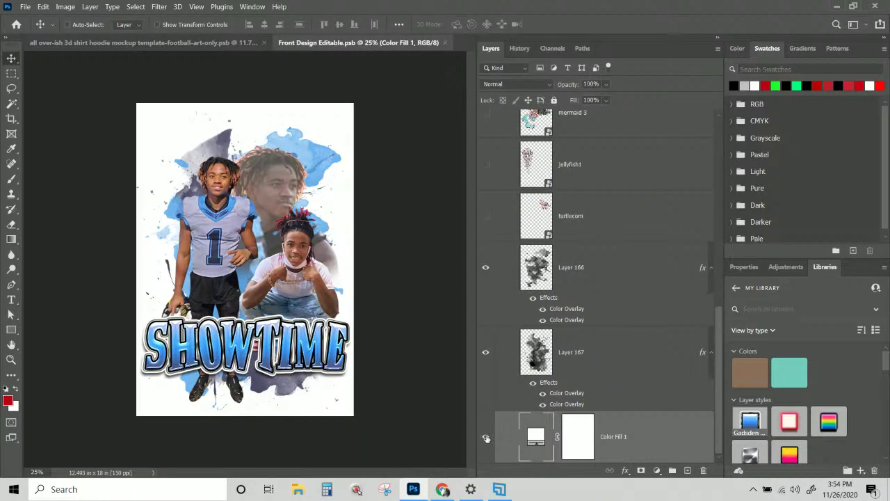
Hide the white Color Fill 1 background layer of the front design, and save and close the smart object file
{"action": "left_click", "coordinate": [486, 437]}
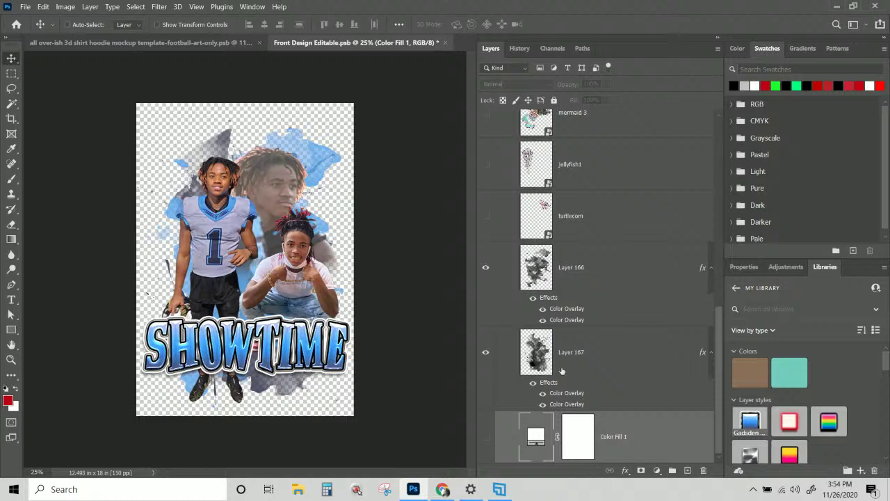
{"action": "scroll", "coordinate": [587, 364], "scroll_direction": "up", "scroll_amount": 2}
{"action": "scroll", "coordinate": [630, 313], "scroll_direction": "up", "scroll_amount": 10}
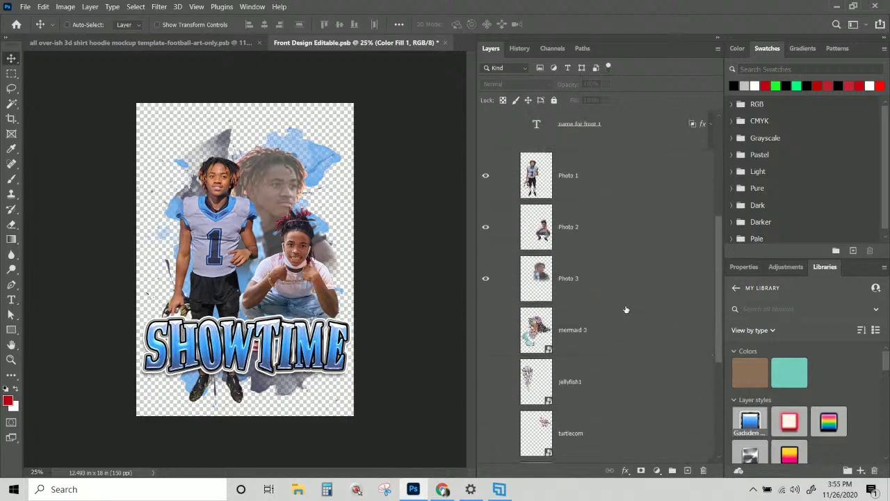
{"action": "scroll", "coordinate": [569, 186], "scroll_direction": "up", "scroll_amount": 1}
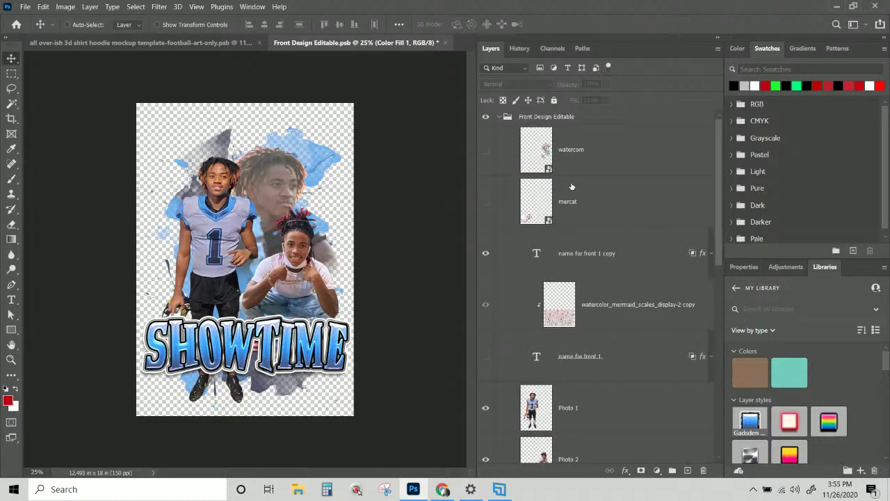
{"action": "left_click", "coordinate": [445, 43]}
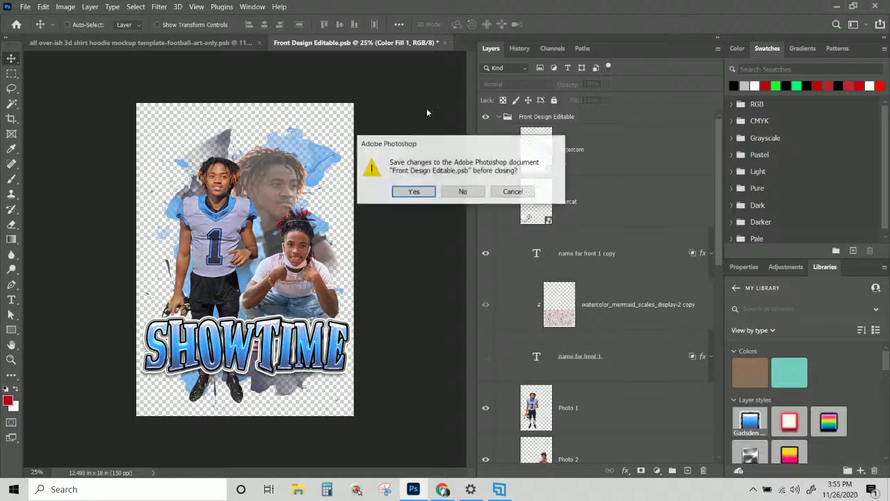
{"action": "left_click", "coordinate": [420, 194]}
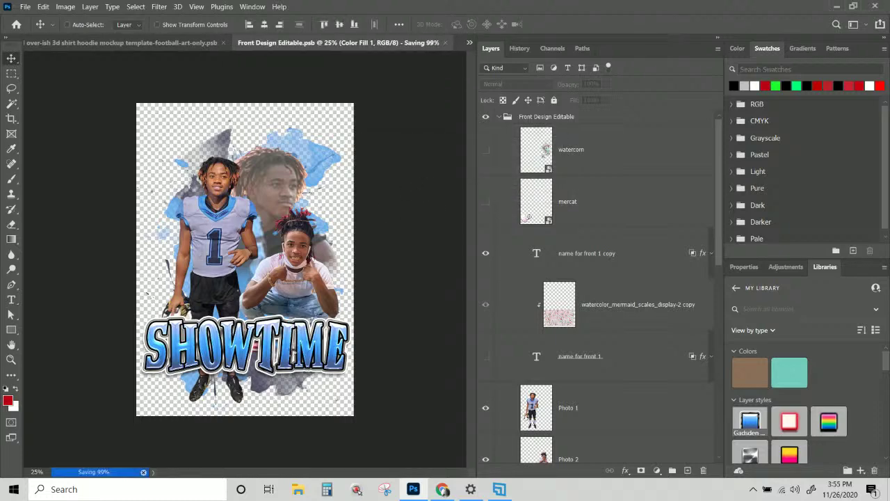
Reopen the Front Design smart object and select the SHOWTIME text layer named name for front 1 copy
{"action": "scroll", "coordinate": [612, 371], "scroll_direction": "down", "scroll_amount": 3}
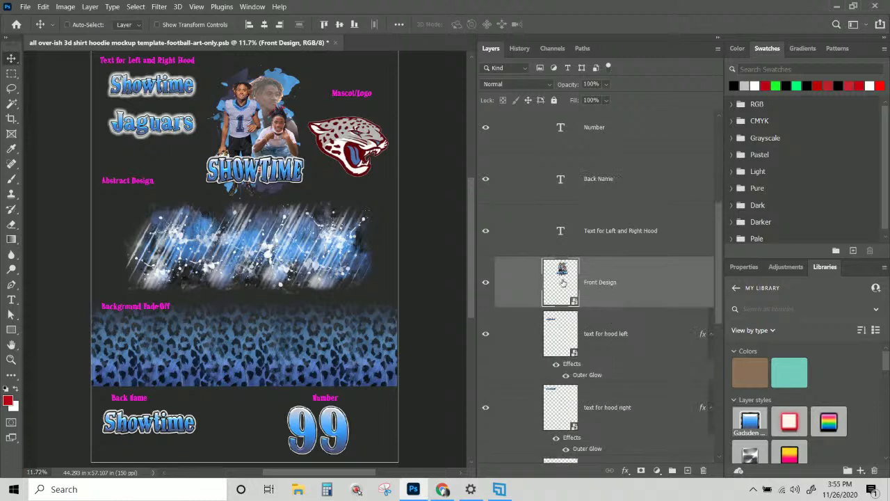
{"action": "double_click", "coordinate": [560, 282]}
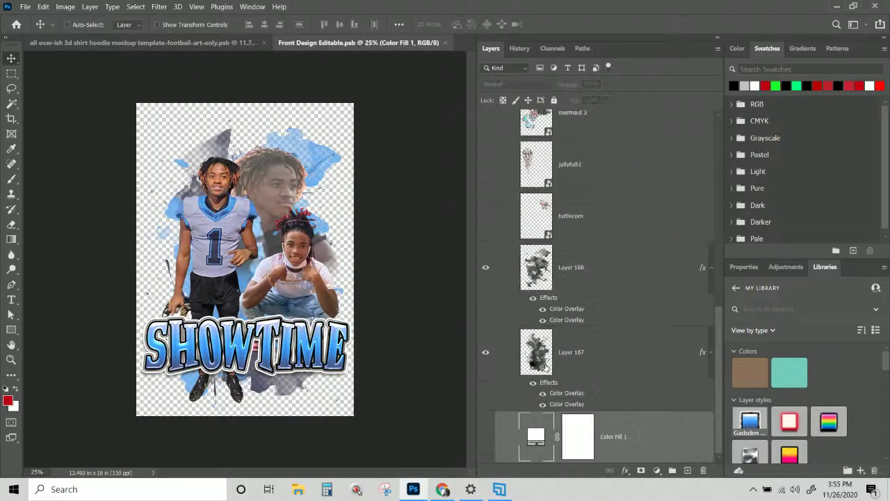
{"action": "scroll", "coordinate": [543, 331], "scroll_direction": "up", "scroll_amount": 2}
{"action": "scroll", "coordinate": [543, 330], "scroll_direction": "up", "scroll_amount": 5}
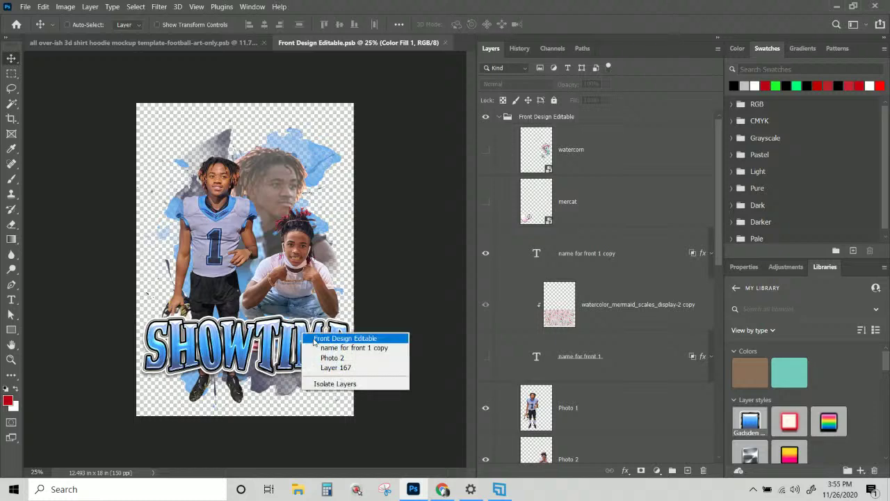
{"action": "right_click", "coordinate": [304, 334]}
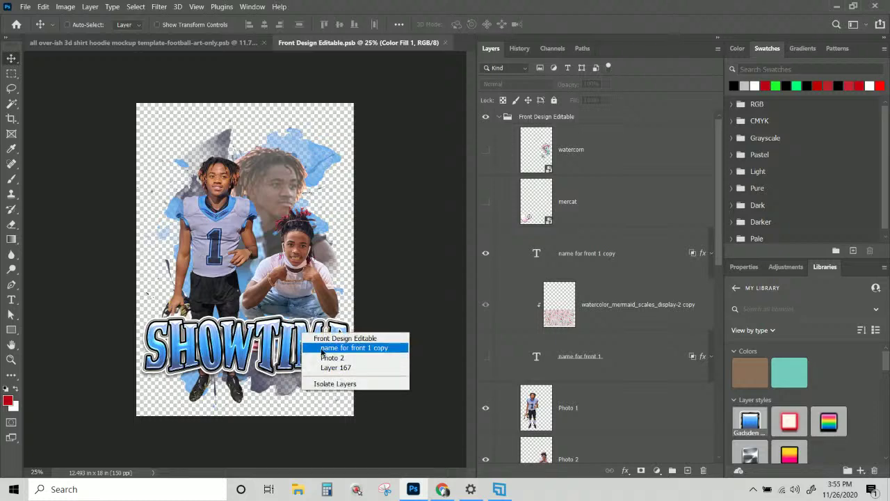
{"action": "left_click", "coordinate": [321, 351]}
Apply the blue saved style preset to the SHOWTIME text, and save and close the front design file
{"action": "right_click", "coordinate": [601, 255]}
{"action": "left_click", "coordinate": [718, 265]}
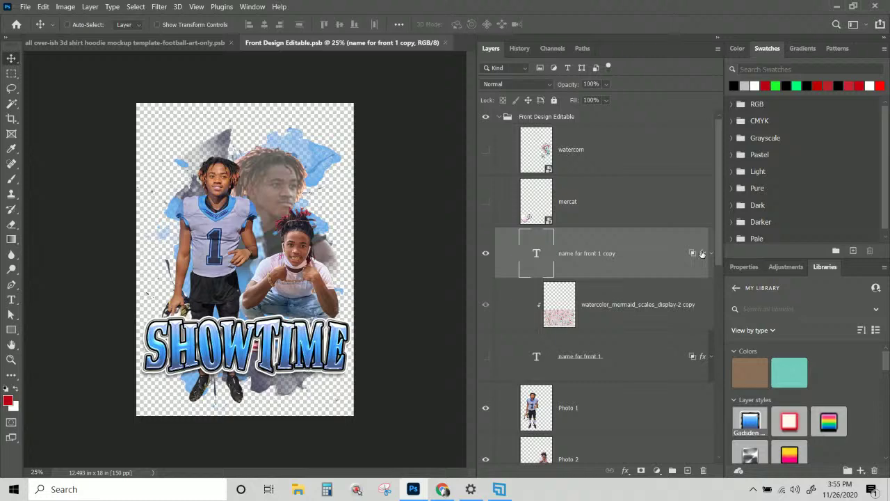
{"action": "double_click", "coordinate": [702, 254]}
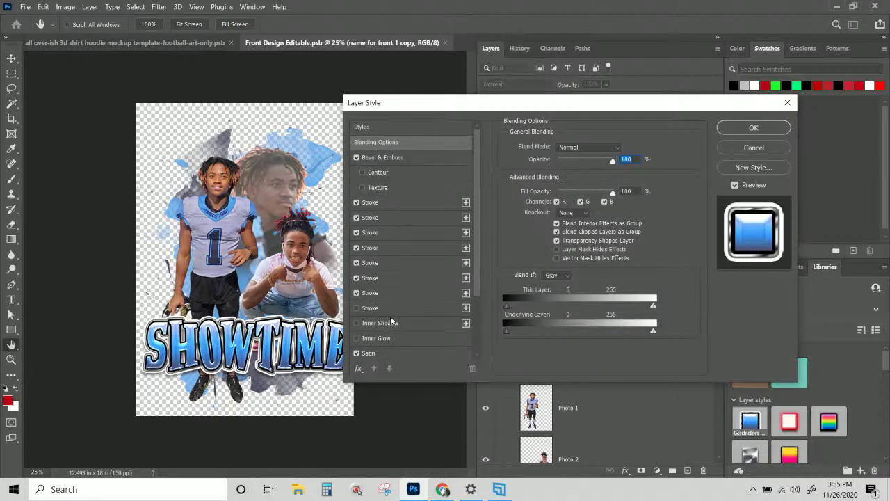
{"action": "left_click", "coordinate": [383, 128]}
{"action": "left_click", "coordinate": [509, 219]}
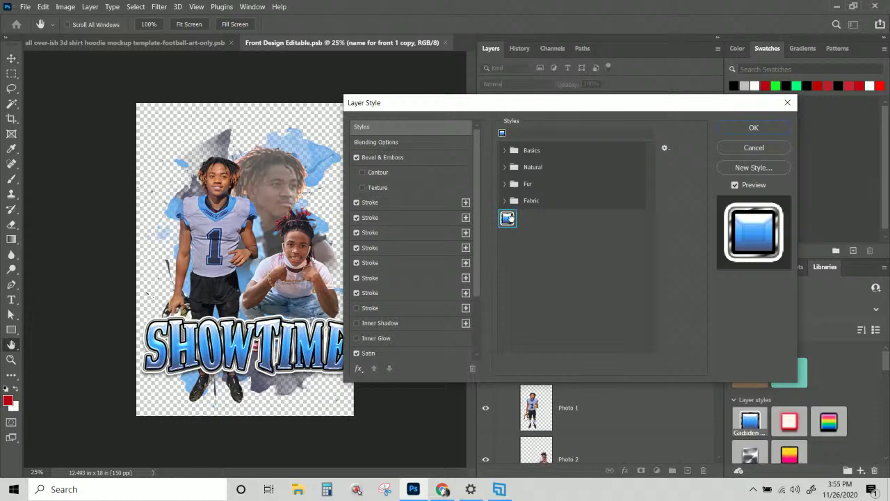
{"action": "left_click", "coordinate": [739, 130]}
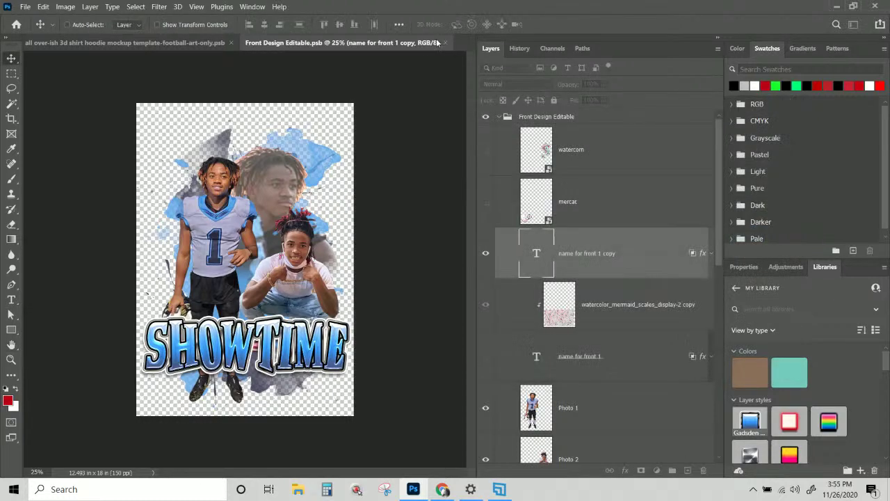
{"action": "left_click", "coordinate": [447, 43]}
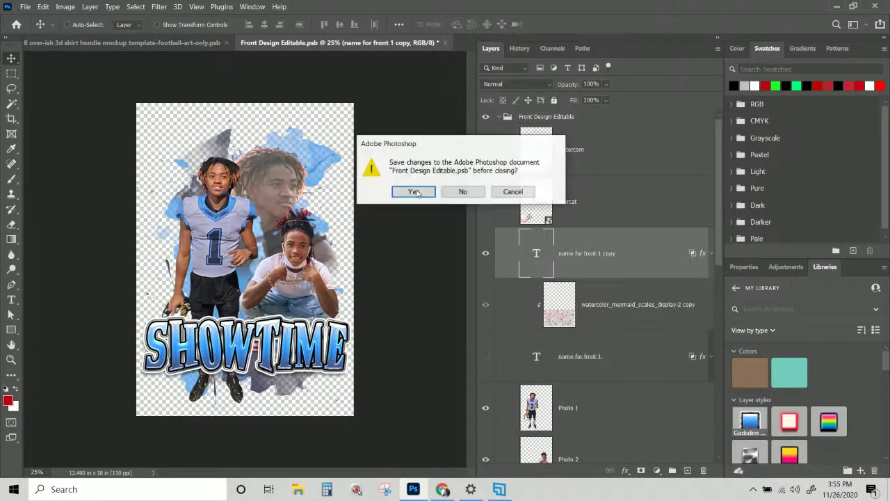
{"action": "left_click", "coordinate": [413, 189]}
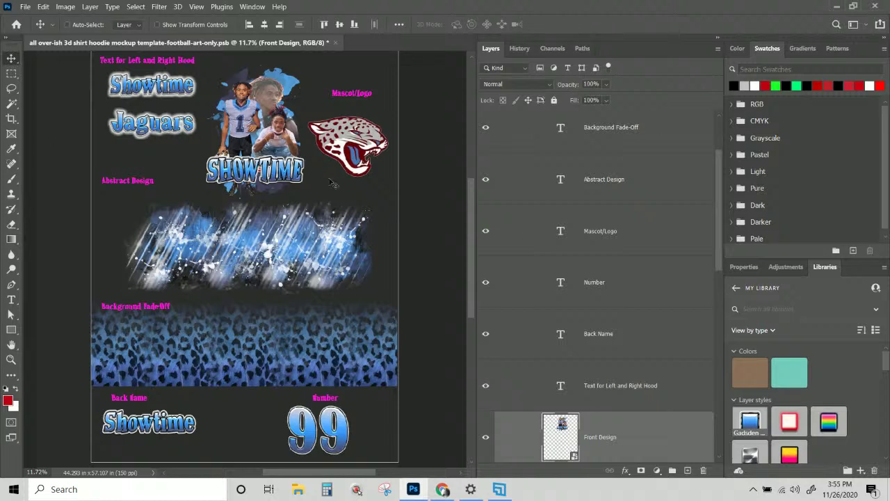
Collapse the TURN OFF--EXPORT AB to Files artboard in the layer list and hide it
{"action": "scroll", "coordinate": [88, 249], "scroll_direction": "up", "scroll_amount": 2}
{"action": "scroll", "coordinate": [610, 311], "scroll_direction": "up", "scroll_amount": 2}
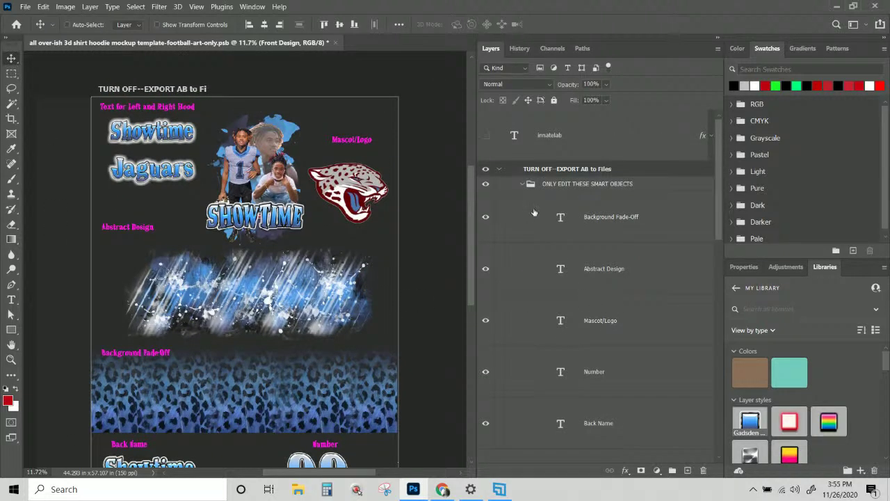
{"action": "left_click", "coordinate": [500, 171]}
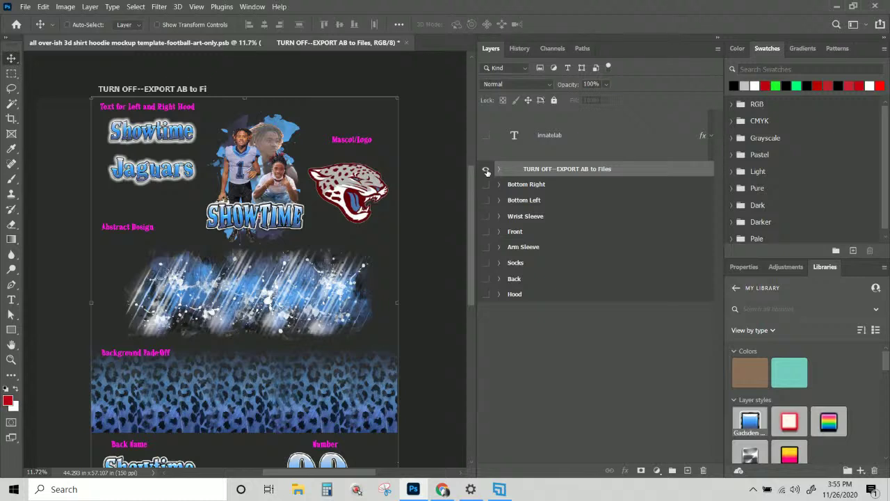
{"action": "left_click", "coordinate": [486, 170]}
{"action": "left_click", "coordinate": [486, 171]}
{"action": "scroll", "coordinate": [305, 194], "scroll_direction": "down", "scroll_amount": 2}
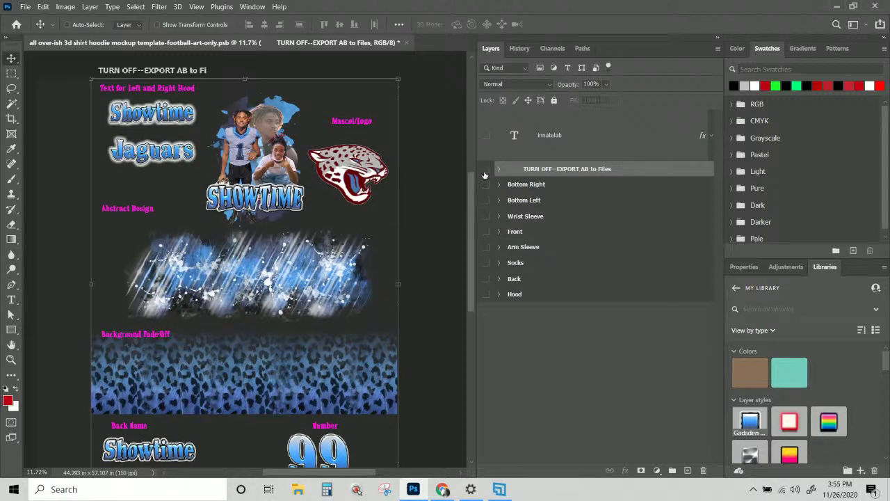
{"action": "left_click", "coordinate": [485, 171]}
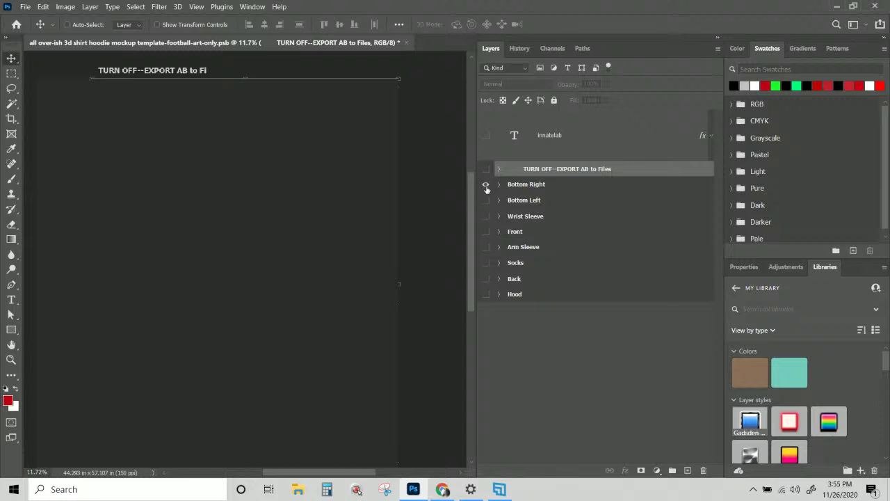
Show the Bottom Right, Bottom Left, Wrist Sleeve, Front, Arm Sleeve, Socks, Back and Hood artboards and review their artwork
{"action": "left_click", "coordinate": [486, 184]}
{"action": "left_click", "coordinate": [486, 201]}
{"action": "left_click", "coordinate": [486, 215]}
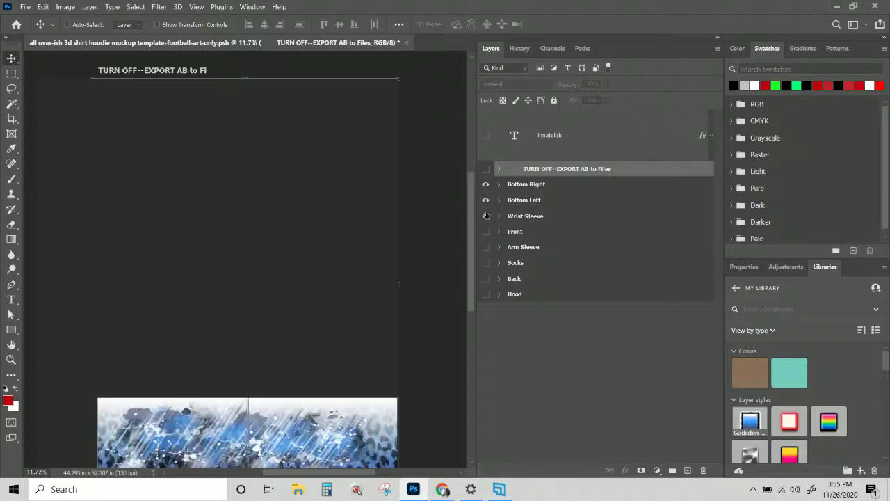
{"action": "left_click", "coordinate": [486, 232]}
{"action": "left_click", "coordinate": [486, 247]}
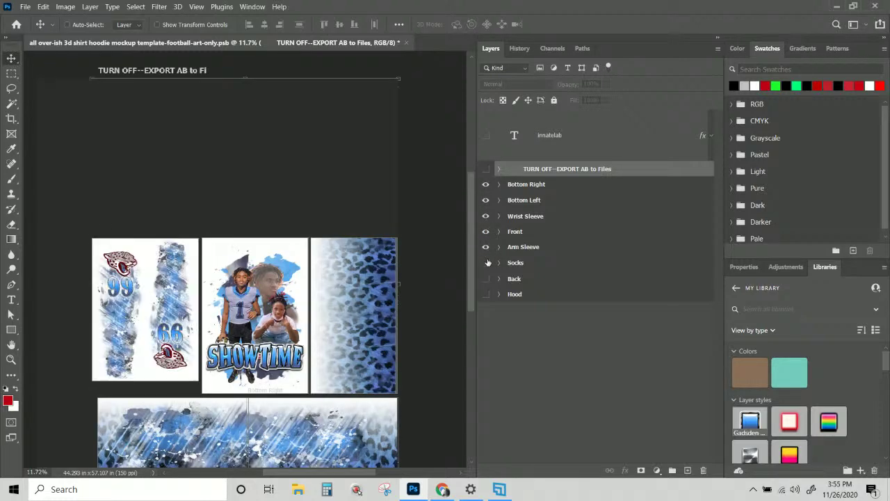
{"action": "left_click", "coordinate": [486, 263]}
{"action": "left_click", "coordinate": [486, 279]}
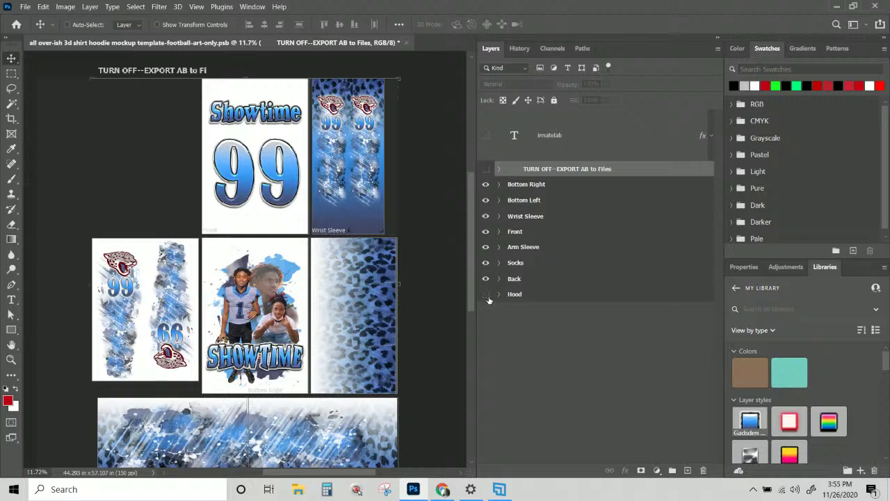
{"action": "left_click", "coordinate": [486, 294]}
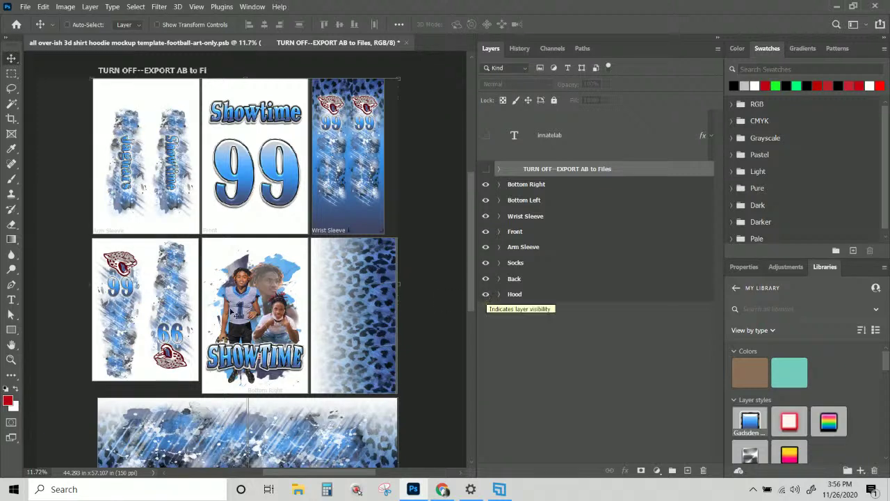
{"action": "scroll", "coordinate": [209, 313], "scroll_direction": "down", "scroll_amount": 3}
{"action": "scroll", "coordinate": [201, 316], "scroll_direction": "up", "scroll_amount": 3}
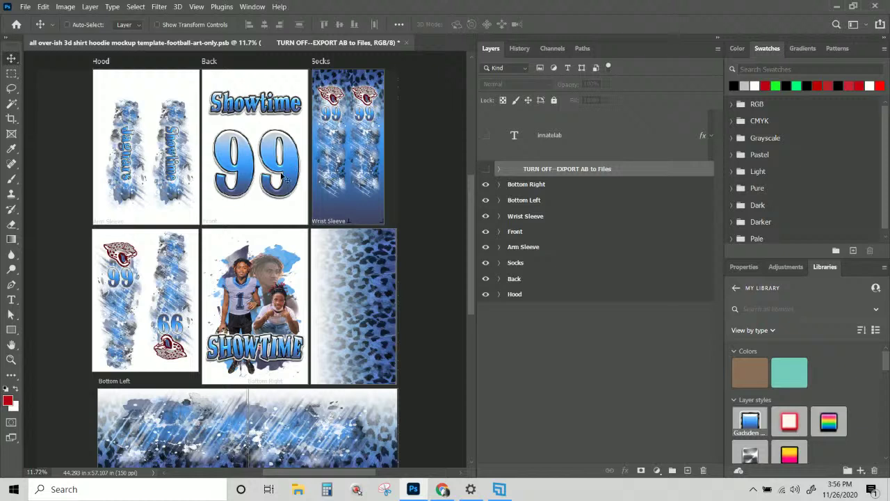
Show and expand the TURN OFF--EXPORT AB to Files artboard again and set its background color to Black
{"action": "left_click", "coordinate": [486, 169]}
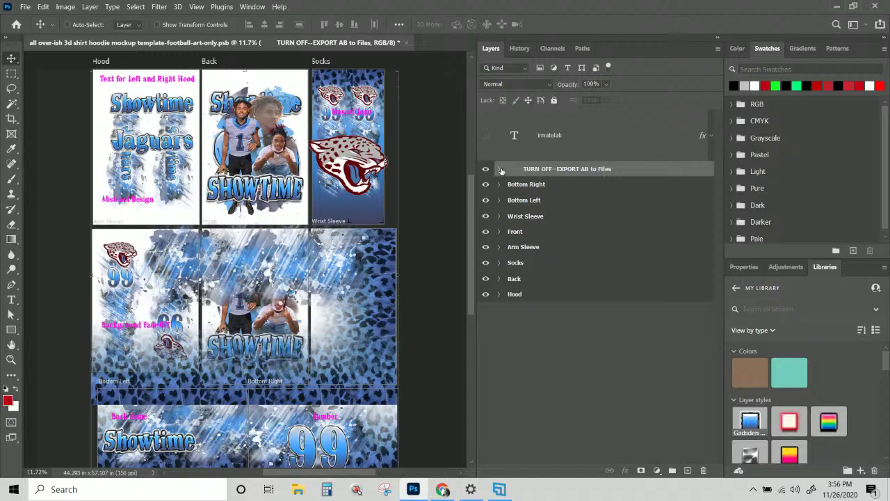
{"action": "left_click", "coordinate": [498, 169]}
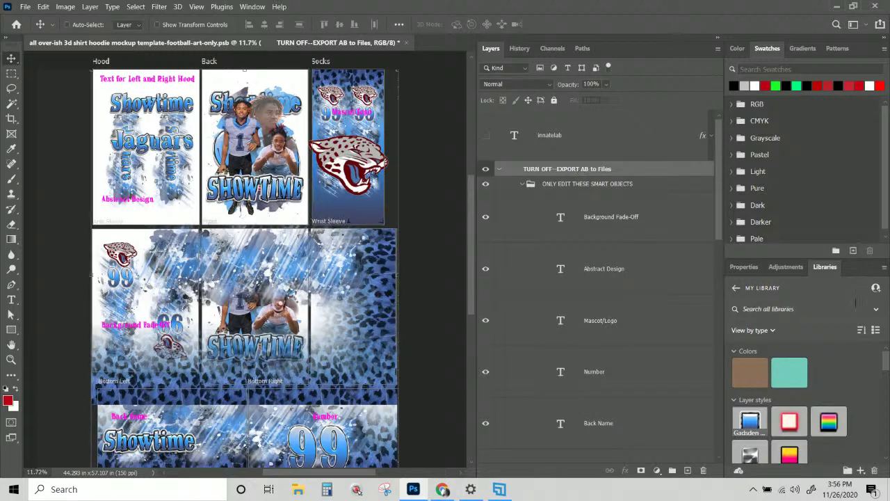
{"action": "left_click", "coordinate": [744, 267]}
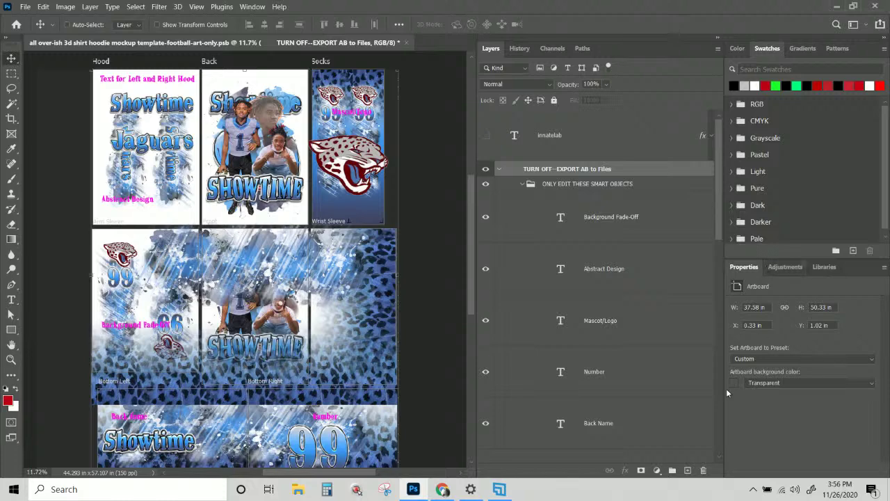
{"action": "left_click", "coordinate": [761, 382]}
{"action": "left_click", "coordinate": [768, 402]}
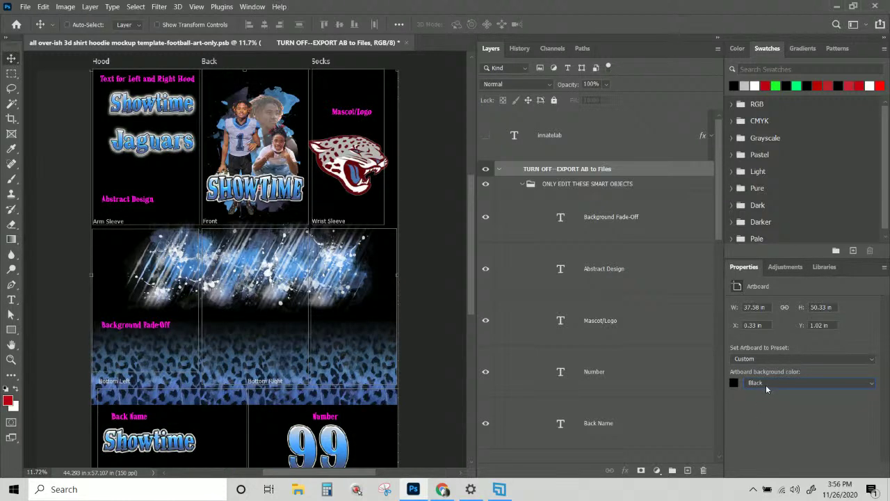
Switch the TURN OFF--EXPORT AB to Files artboard's background color to White, and replace it with the custom bright green #11ff05
{"action": "left_click", "coordinate": [766, 383]}
{"action": "left_click", "coordinate": [766, 390]}
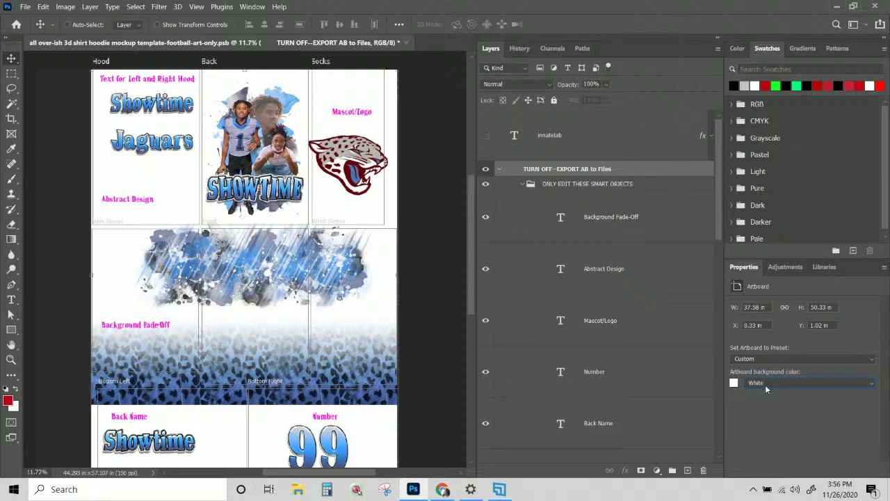
{"action": "left_click", "coordinate": [766, 389]}
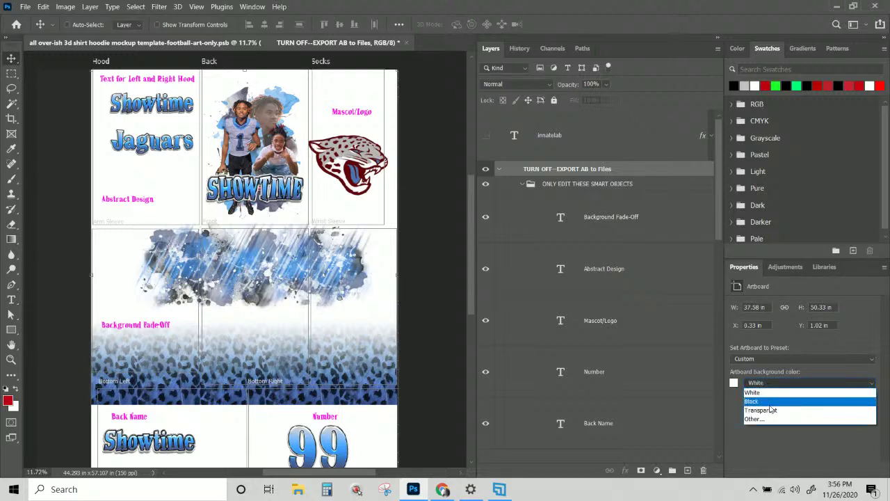
{"action": "left_click", "coordinate": [765, 421]}
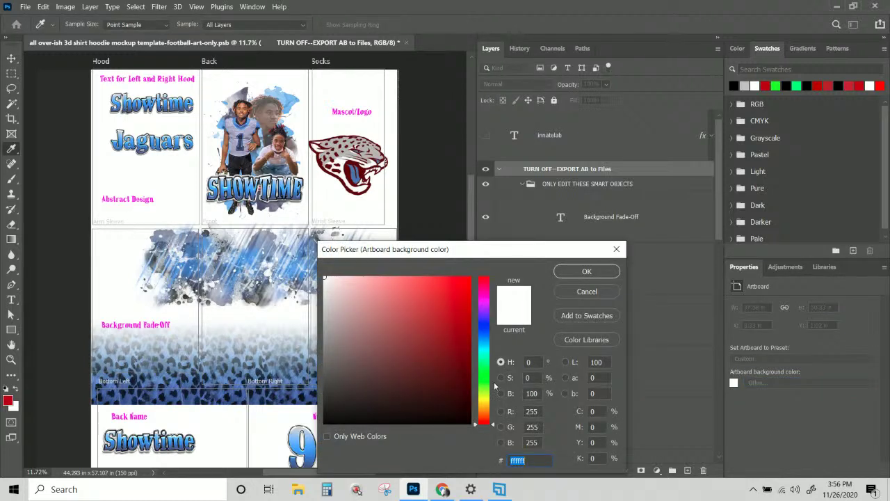
{"action": "left_click", "coordinate": [483, 376]}
{"action": "left_click_drag", "start_coordinate": [463, 340], "coordinate": [469, 252]}
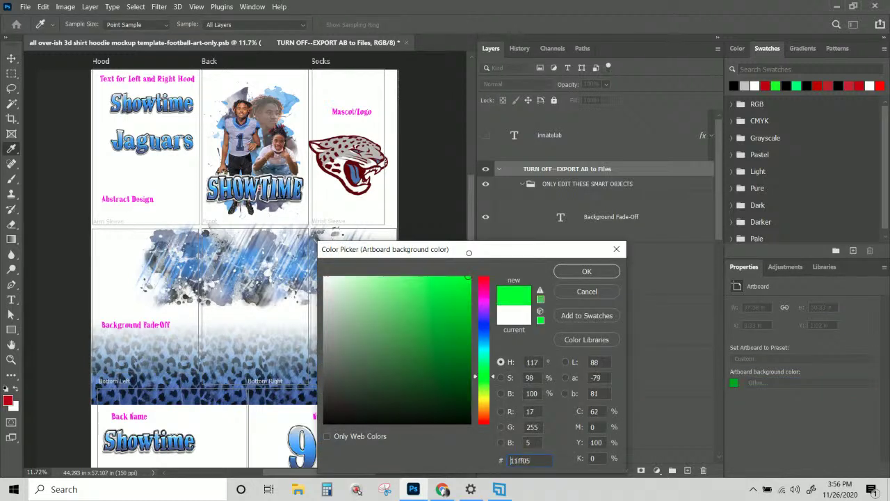
{"action": "left_click", "coordinate": [586, 272]}
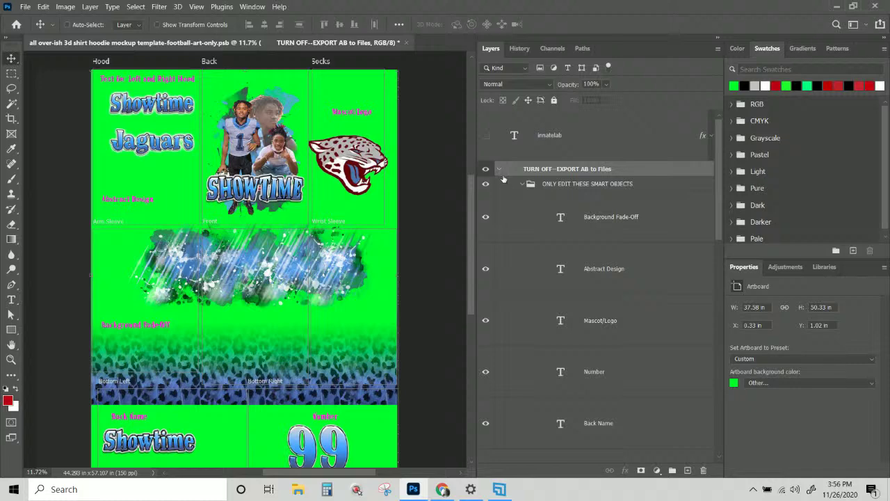
Collapse the TURN OFF--EXPORT AB to Files artboard, compare the document with it hidden and shown, and leave it hidden
{"action": "left_click", "coordinate": [500, 171]}
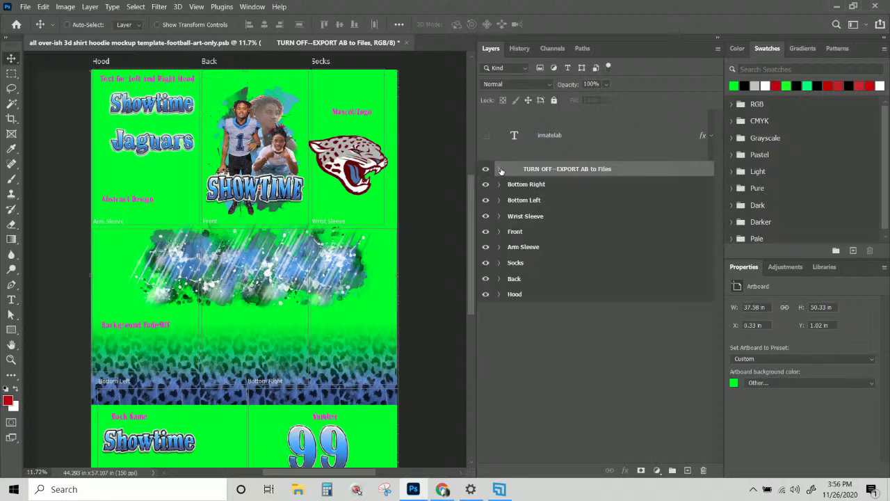
{"action": "left_click", "coordinate": [486, 169]}
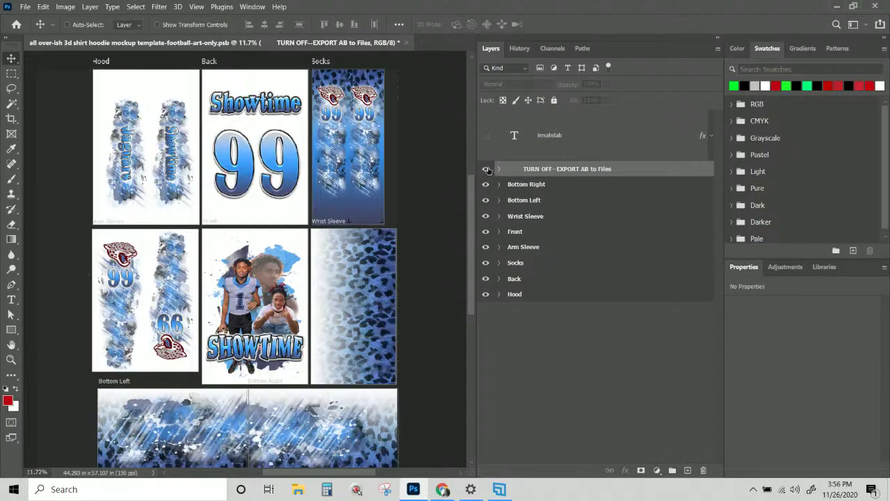
{"action": "left_click", "coordinate": [486, 169]}
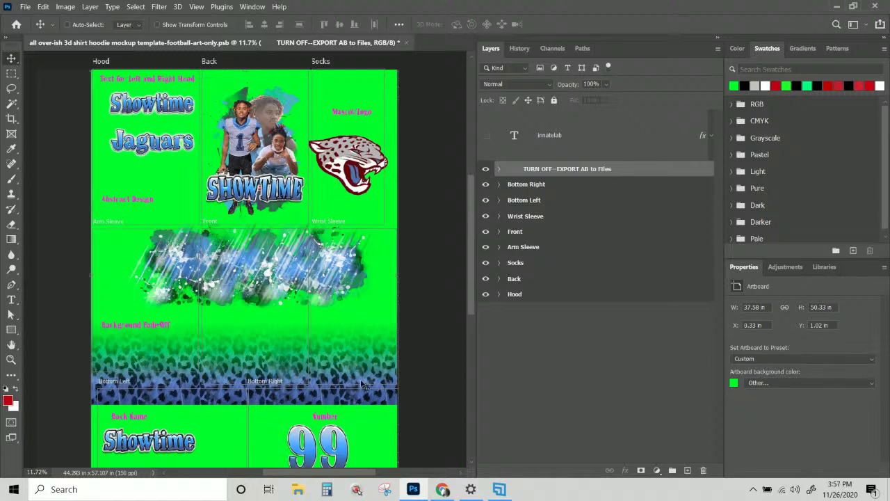
{"action": "scroll", "coordinate": [365, 380], "scroll_direction": "down", "scroll_amount": 1}
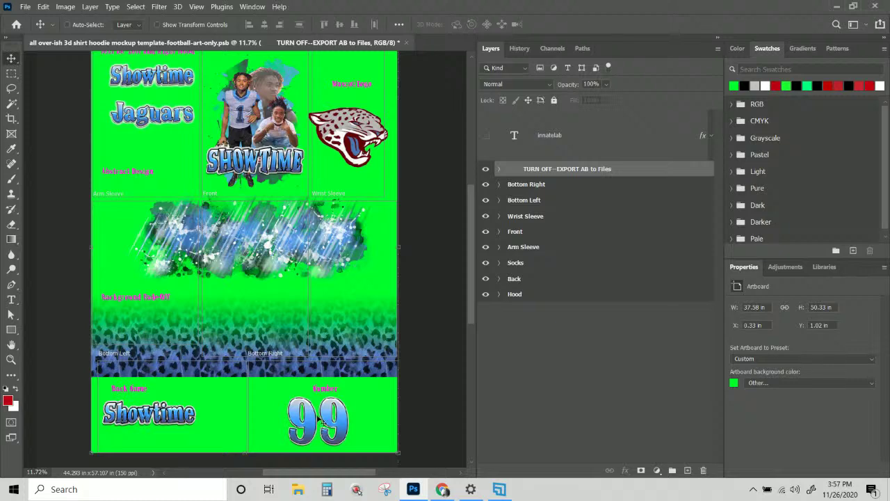
{"action": "scroll", "coordinate": [315, 315], "scroll_direction": "up", "scroll_amount": 1}
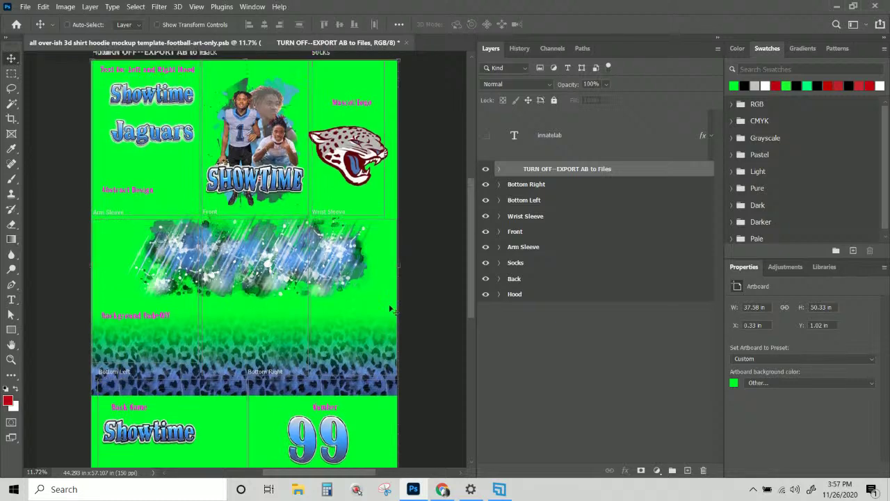
{"action": "left_click", "coordinate": [485, 171]}
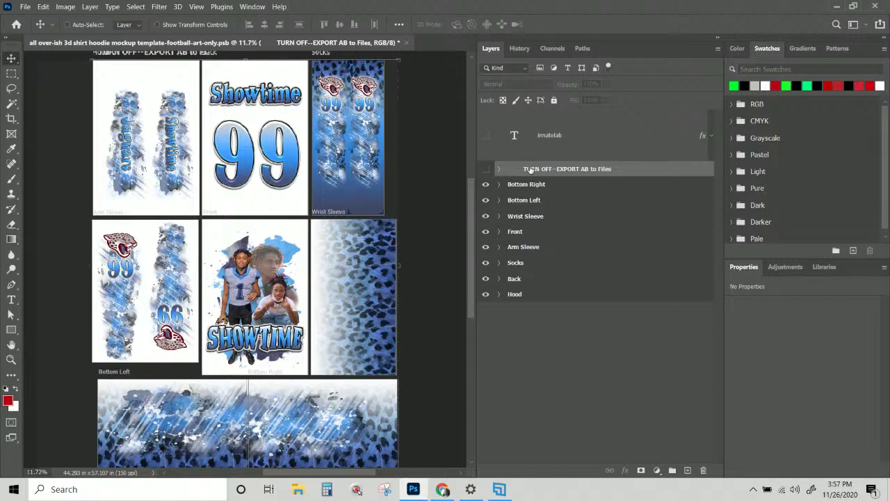
{"action": "scroll", "coordinate": [179, 186], "scroll_direction": "up", "scroll_amount": 2}
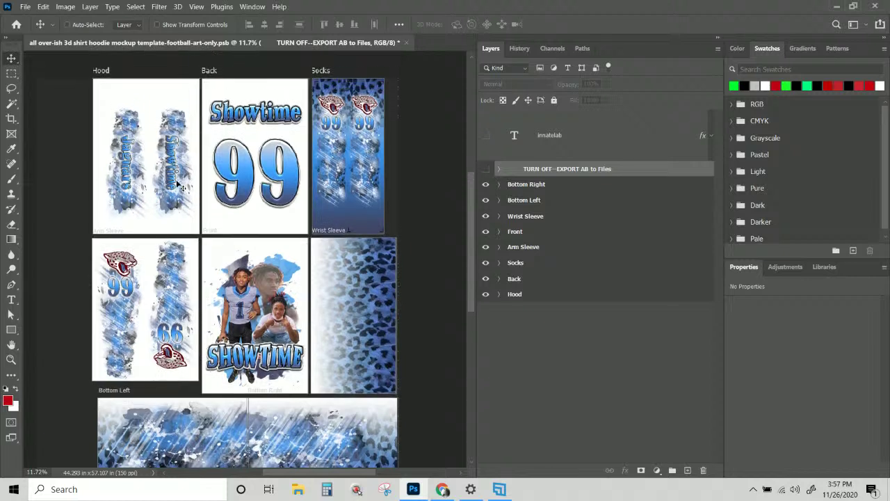
Select the socks background color layer in the Socks artboard and toggle its visibility to compare, leaving it hidden
{"action": "left_click", "coordinate": [498, 185]}
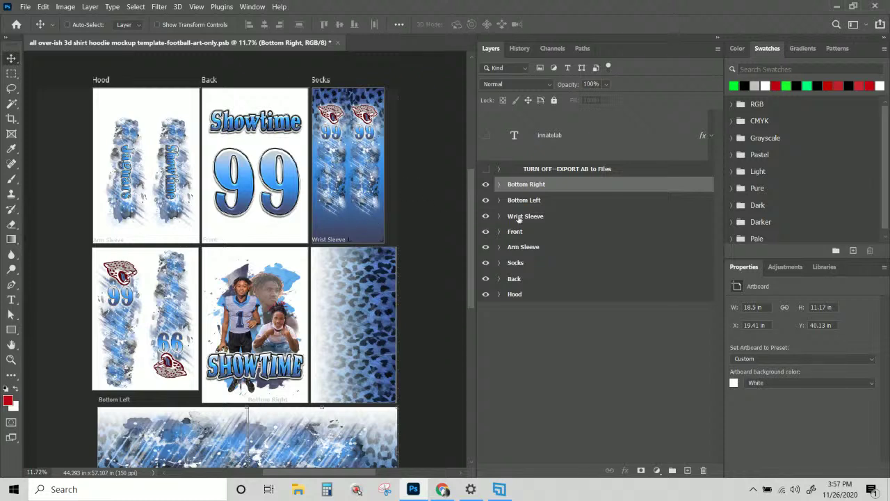
{"action": "right_click", "coordinate": [367, 233]}
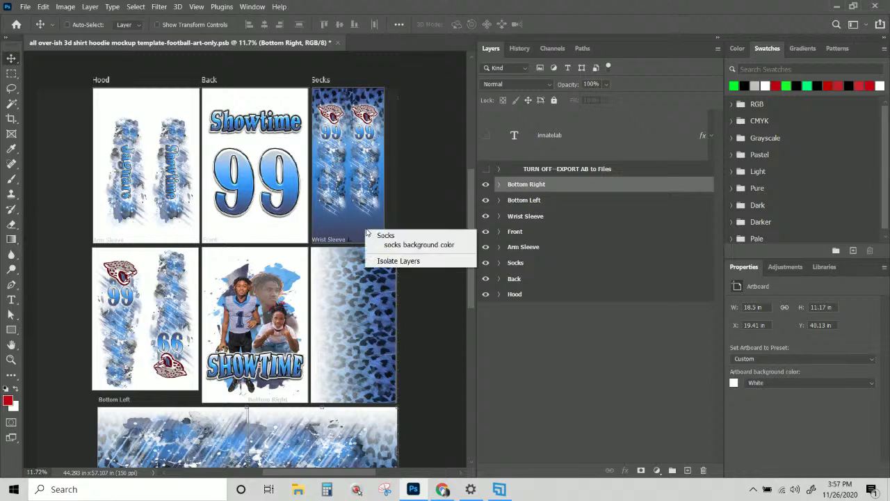
{"action": "left_click", "coordinate": [417, 244]}
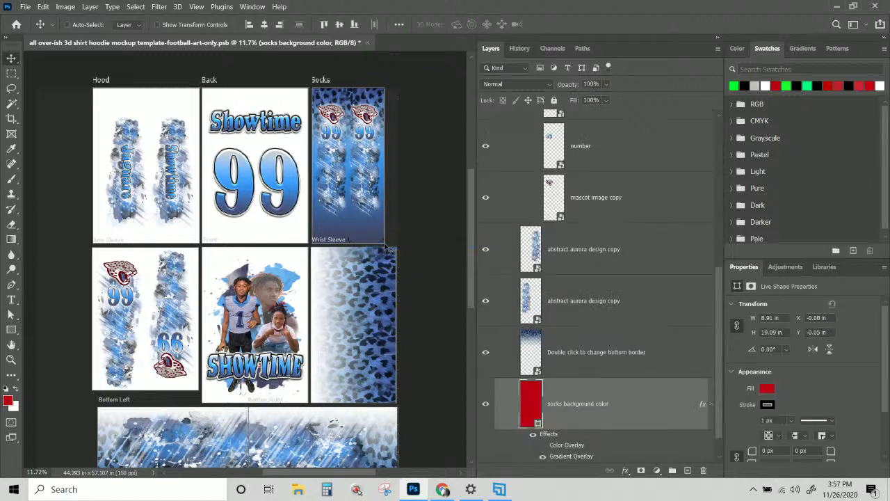
{"action": "left_click", "coordinate": [485, 404]}
{"action": "left_click", "coordinate": [486, 404]}
{"action": "left_click", "coordinate": [488, 405]}
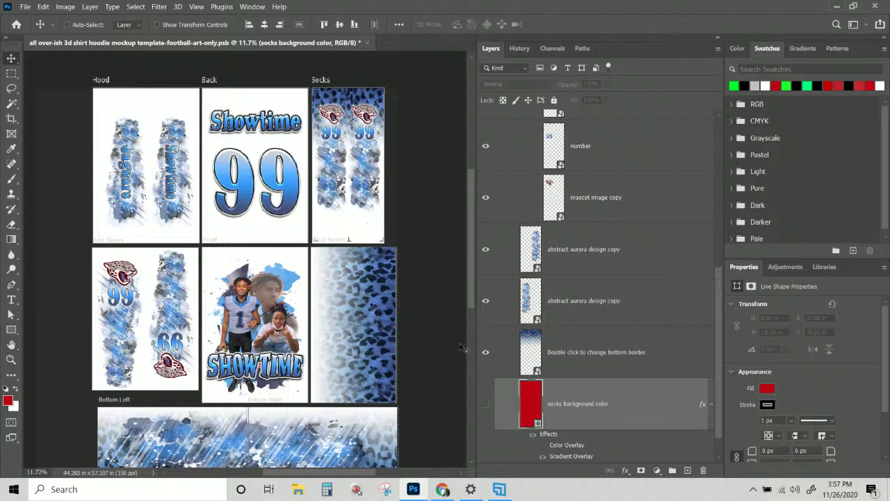
{"action": "left_click", "coordinate": [487, 406]}
{"action": "left_click", "coordinate": [487, 406]}
Hide the socks' bottom border layer, show it and the socks background color layer again, and collapse the Socks artboard
{"action": "left_click", "coordinate": [485, 353]}
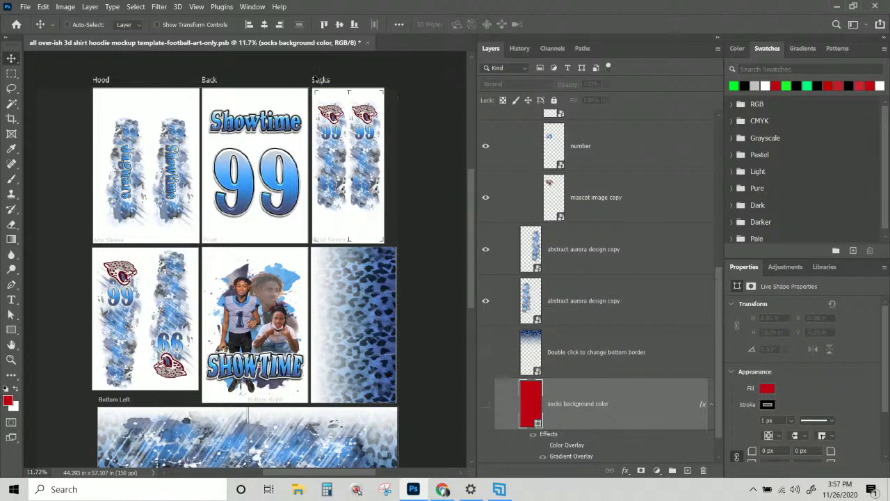
{"action": "left_click", "coordinate": [486, 356]}
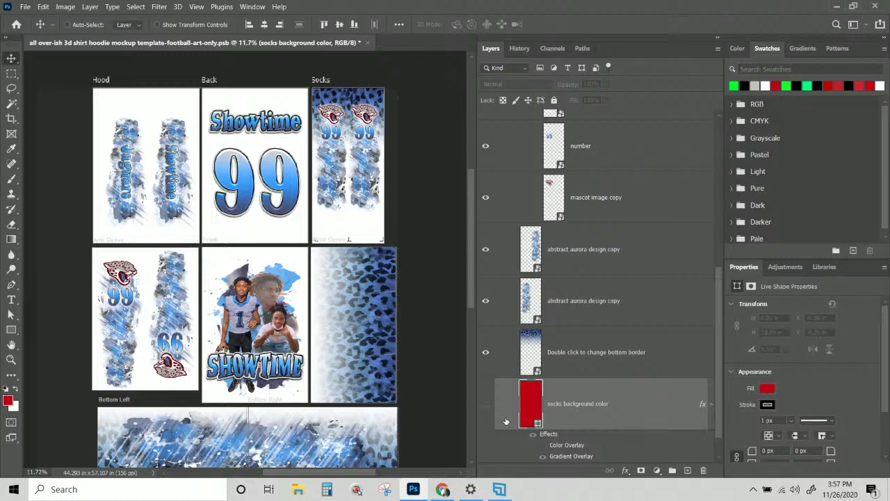
{"action": "left_click", "coordinate": [485, 404]}
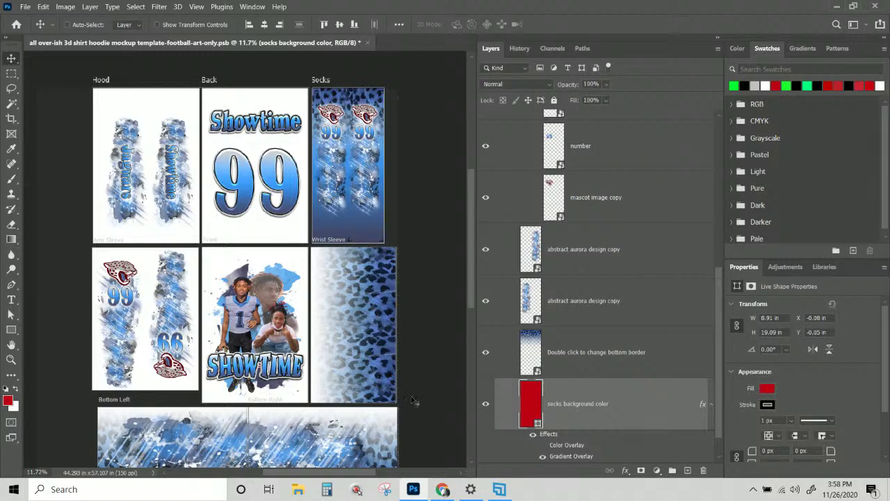
{"action": "scroll", "coordinate": [591, 435], "scroll_direction": "down", "scroll_amount": 1}
{"action": "scroll", "coordinate": [589, 436], "scroll_direction": "up", "scroll_amount": 5}
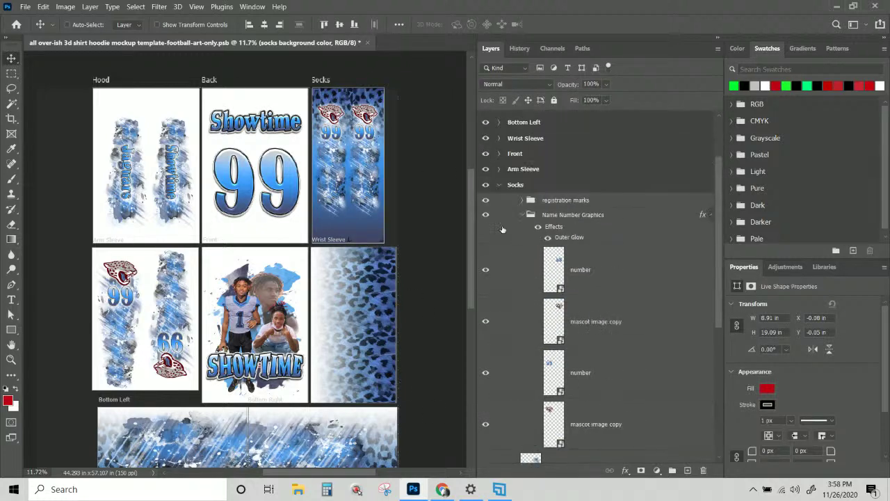
{"action": "left_click", "coordinate": [499, 184]}
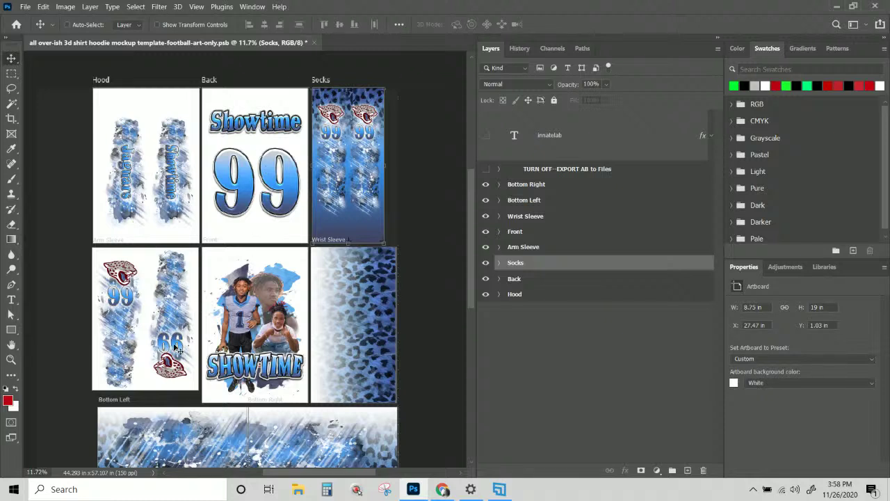
Review the artwork on all the visible artboards, toggling the Back and Hood artboards off and on to identify them
{"action": "scroll", "coordinate": [177, 347], "scroll_direction": "down", "scroll_amount": 1}
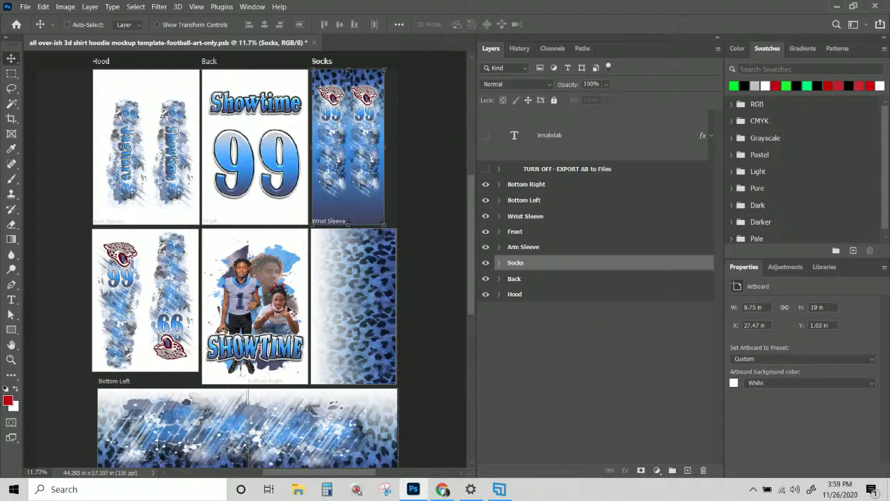
{"action": "scroll", "coordinate": [210, 328], "scroll_direction": "down", "scroll_amount": 3}
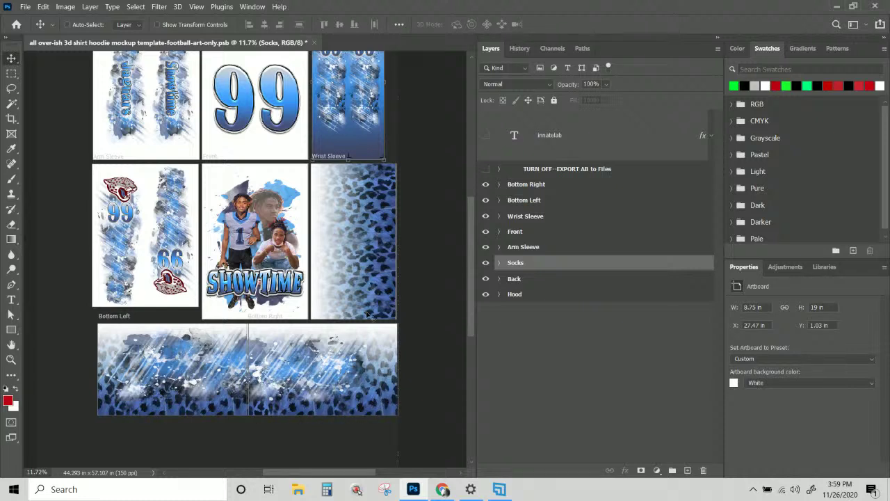
{"action": "scroll", "coordinate": [361, 337], "scroll_direction": "up", "scroll_amount": 2}
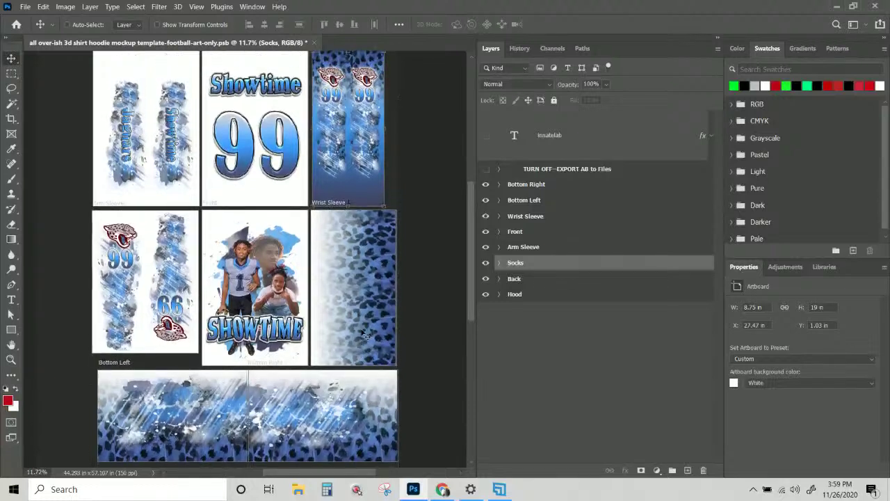
{"action": "scroll", "coordinate": [363, 334], "scroll_direction": "down", "scroll_amount": 2}
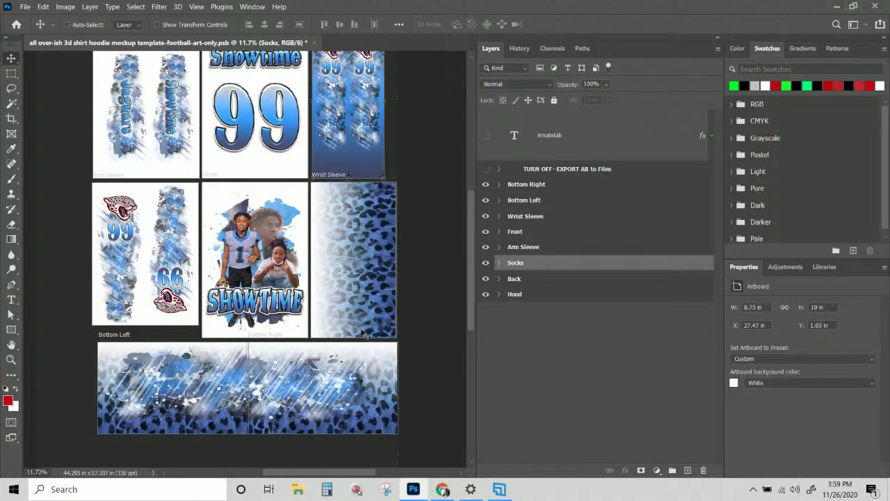
{"action": "scroll", "coordinate": [362, 333], "scroll_direction": "up", "scroll_amount": 1}
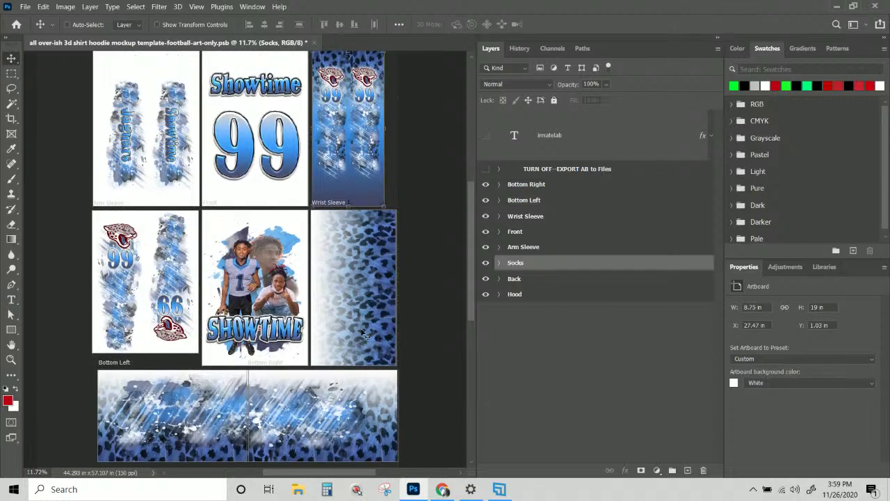
{"action": "scroll", "coordinate": [365, 346], "scroll_direction": "down", "scroll_amount": 1}
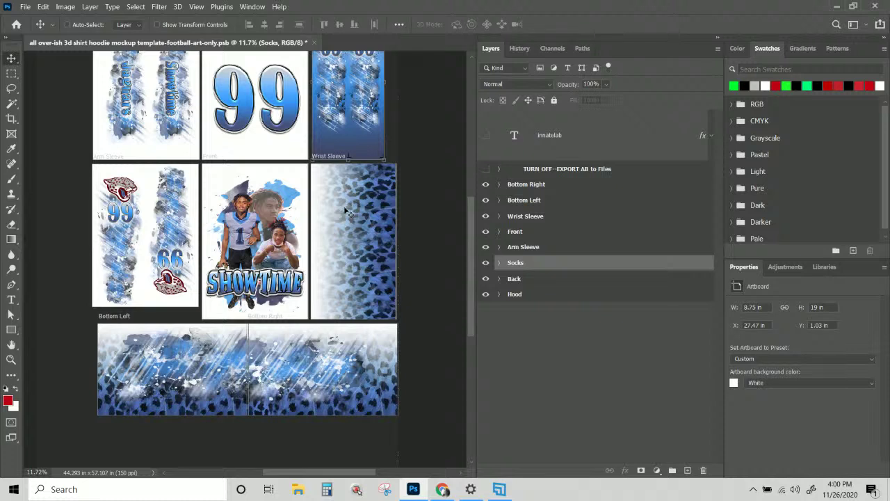
{"action": "left_click", "coordinate": [485, 279]}
{"action": "left_click", "coordinate": [485, 279]}
{"action": "left_click", "coordinate": [486, 295]}
{"action": "left_click", "coordinate": [486, 295]}
{"action": "scroll", "coordinate": [496, 328], "scroll_direction": "up", "scroll_amount": 1}
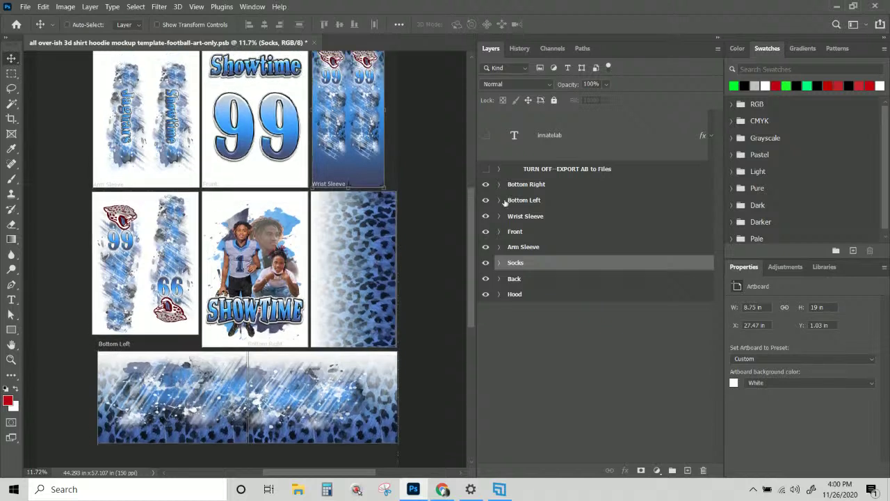
{"action": "scroll", "coordinate": [531, 312], "scroll_direction": "up", "scroll_amount": 2}
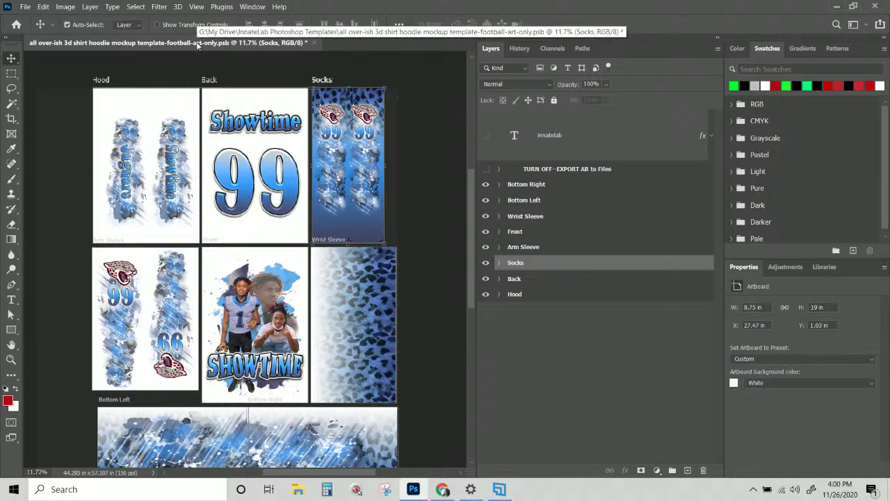
Save the artwork document, open File Explorer and move its window off the visible screen
{"action": "key", "text": "ctrl+s"}
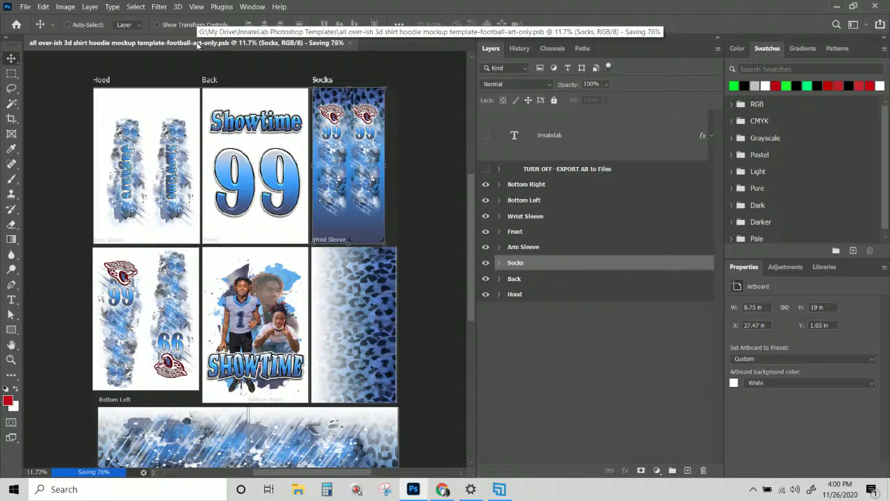
{"action": "left_click", "coordinate": [299, 489]}
{"action": "left_click_drag", "start_coordinate": [468, 203], "coordinate": [0, 190]}
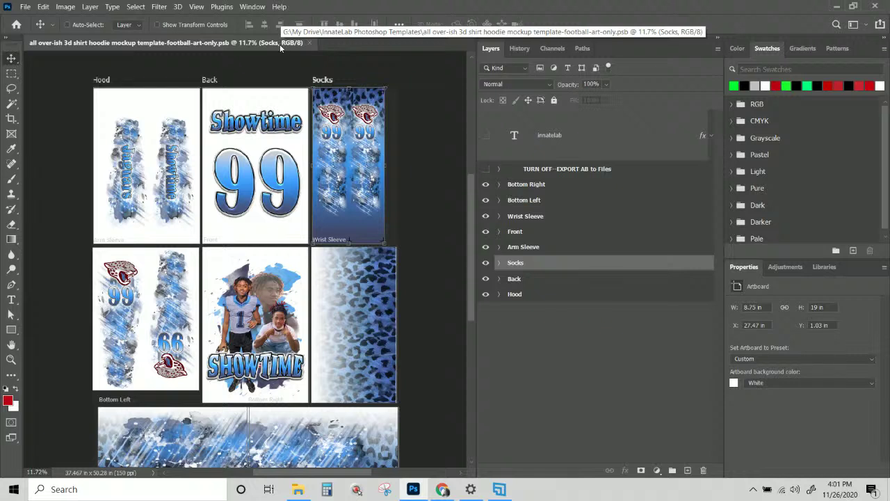
Select the Bottom Right artboard and expand it to reach its Bottom Body Background smart objects
{"action": "left_click", "coordinate": [570, 185]}
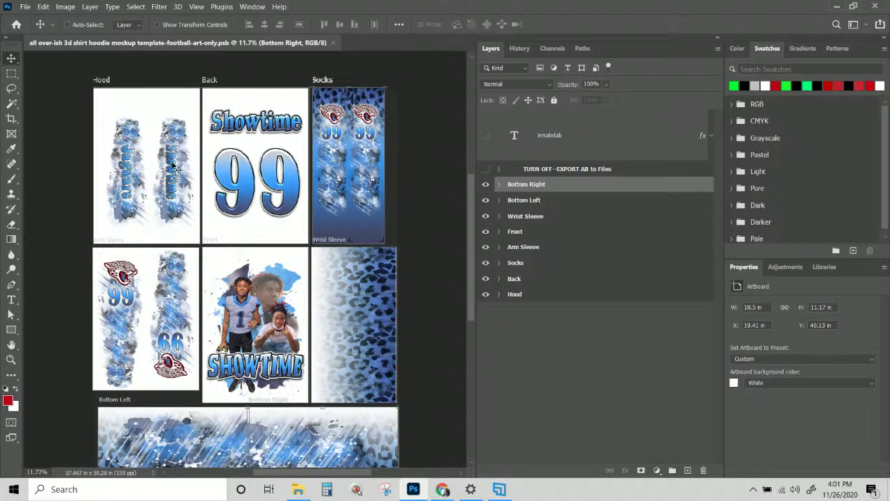
{"action": "left_click", "coordinate": [498, 185]}
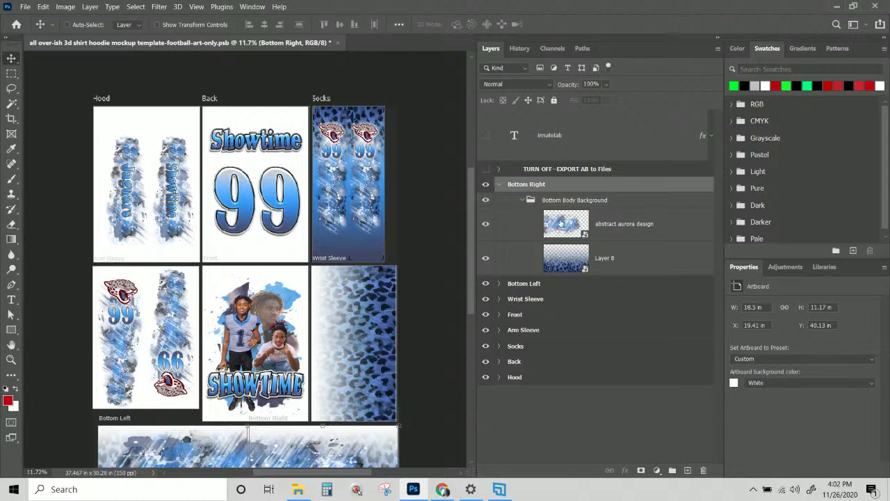
Collapse the Bottom Right artboard, then show and expand the TURN OFF--EXPORT AB to Files artboard
{"action": "left_click", "coordinate": [497, 184]}
{"action": "left_click", "coordinate": [485, 168]}
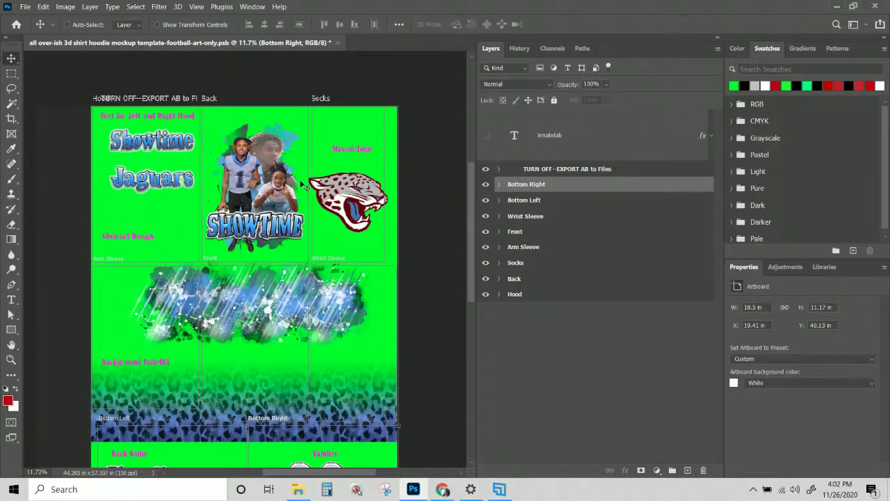
{"action": "left_click", "coordinate": [499, 169]}
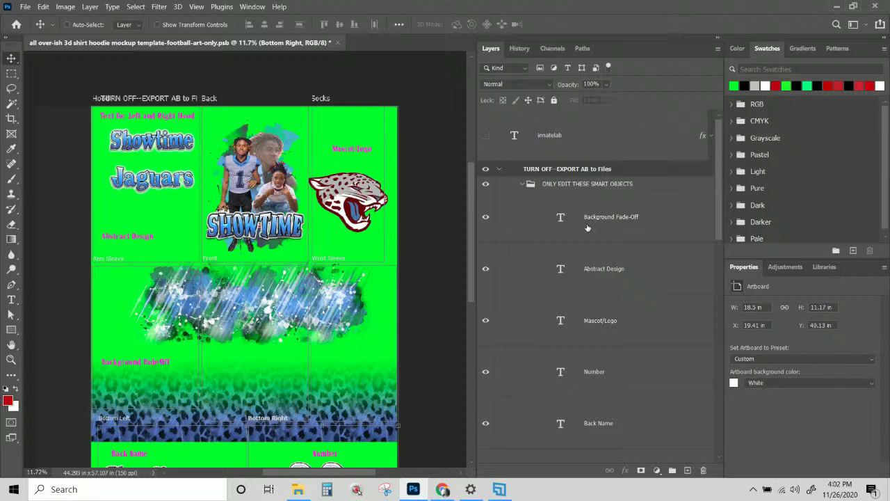
Examine the label and smart object layers inside the ONLY EDIT THESE SMART OBJECTS group
{"action": "scroll", "coordinate": [561, 210], "scroll_direction": "down", "scroll_amount": 3}
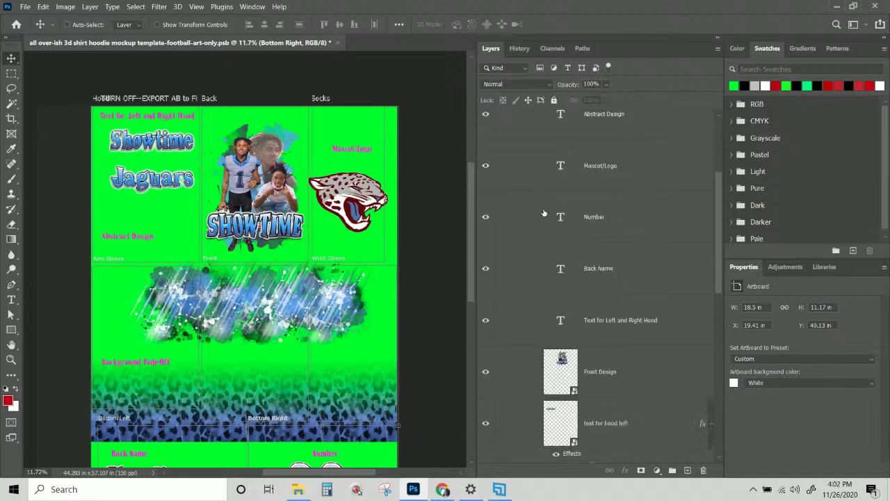
{"action": "scroll", "coordinate": [557, 215], "scroll_direction": "up", "scroll_amount": 3}
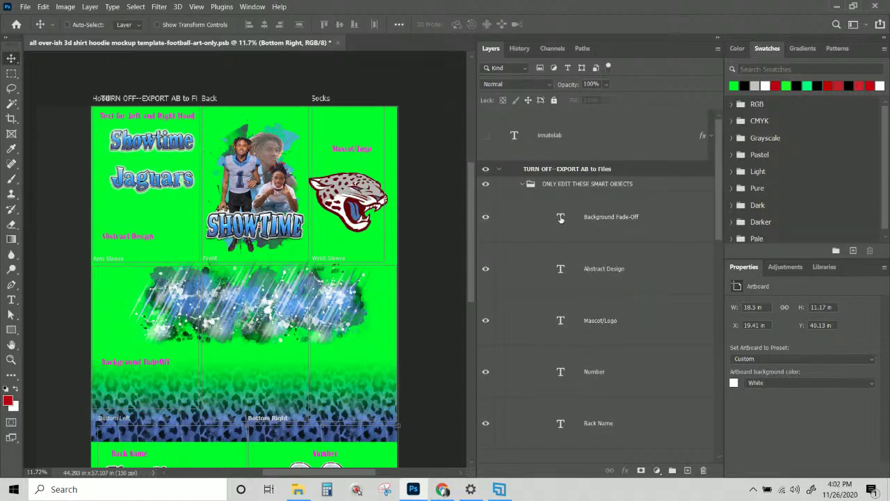
{"action": "scroll", "coordinate": [560, 218], "scroll_direction": "down", "scroll_amount": 2}
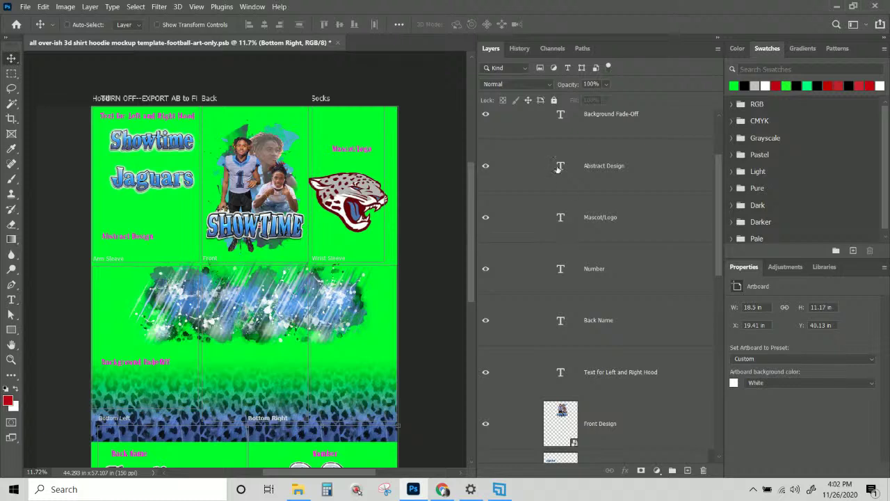
{"action": "scroll", "coordinate": [558, 167], "scroll_direction": "up", "scroll_amount": 1}
{"action": "scroll", "coordinate": [558, 194], "scroll_direction": "down", "scroll_amount": 1}
{"action": "scroll", "coordinate": [558, 198], "scroll_direction": "up", "scroll_amount": 2}
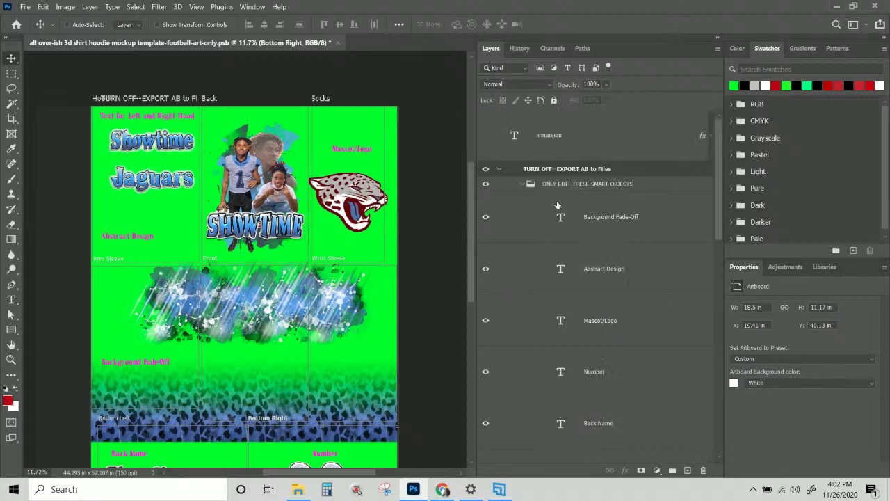
{"action": "scroll", "coordinate": [557, 206], "scroll_direction": "down", "scroll_amount": 1}
{"action": "scroll", "coordinate": [557, 206], "scroll_direction": "down", "scroll_amount": 3}
{"action": "scroll", "coordinate": [558, 188], "scroll_direction": "up", "scroll_amount": 2}
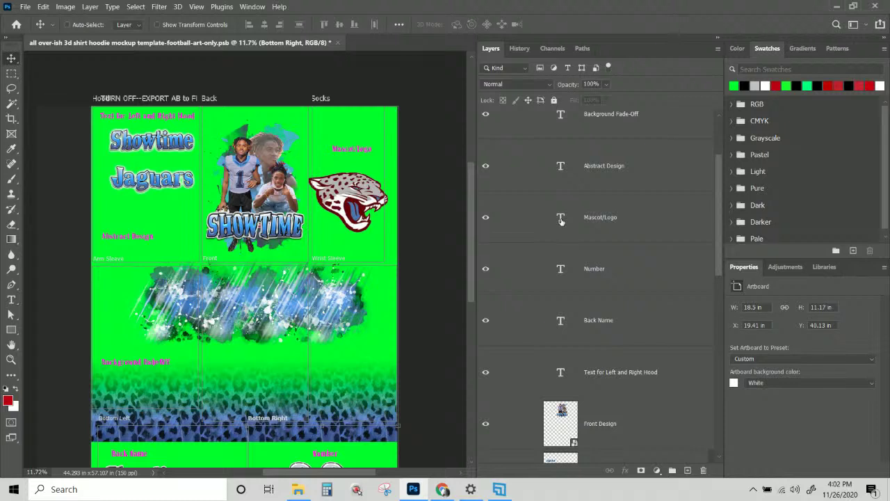
{"action": "right_click", "coordinate": [355, 194]}
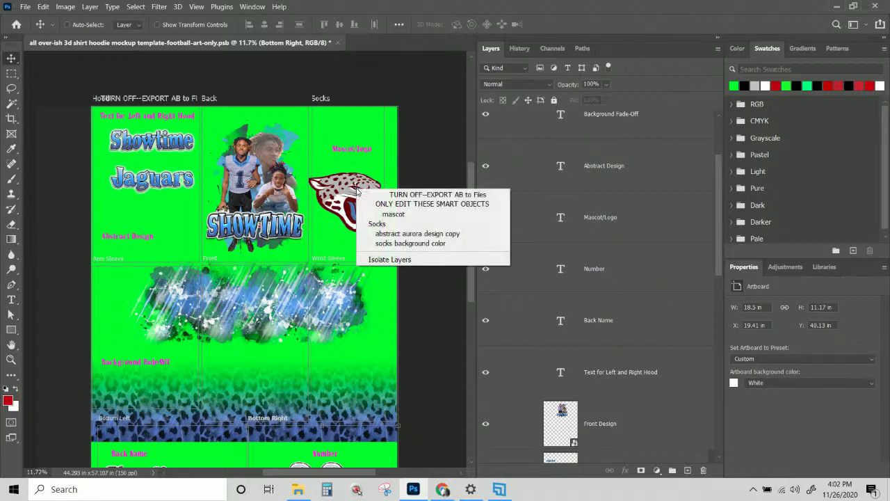
{"action": "key", "text": "Escape"}
Group the text label layers from Background Fade-Off through Text for Left and Right Hood and name the group Labels
{"action": "left_click", "coordinate": [609, 373]}
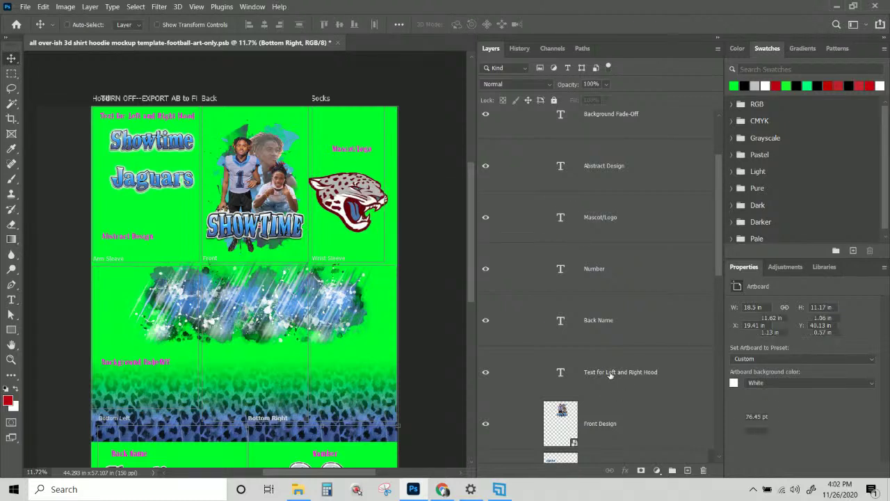
{"action": "scroll", "coordinate": [607, 347], "scroll_direction": "up", "scroll_amount": 1}
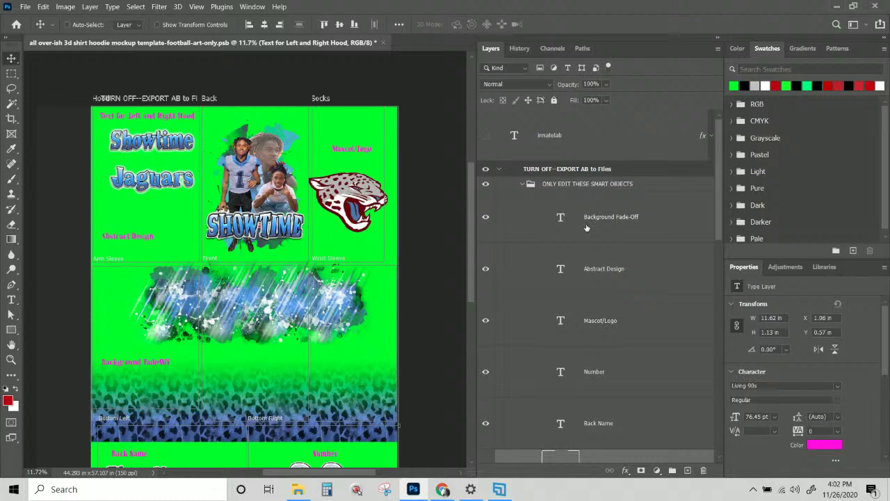
{"action": "key", "text": "ctrl+g"}
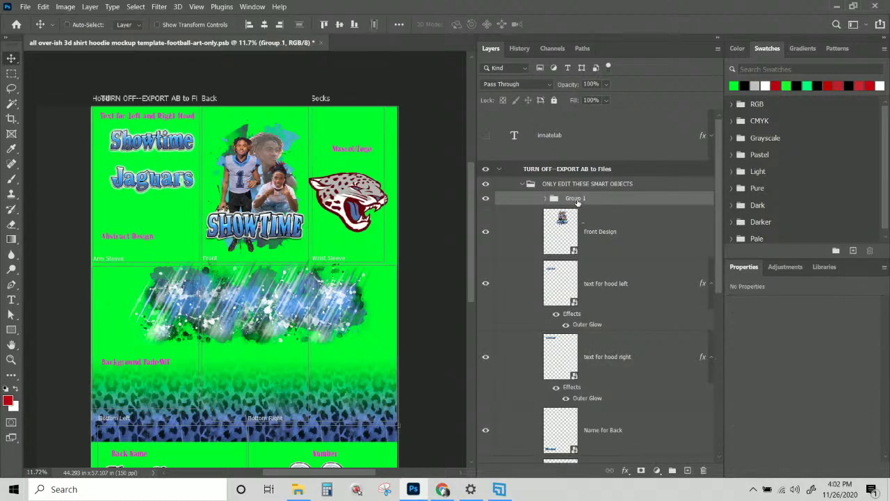
{"action": "double_click", "coordinate": [577, 201]}
{"action": "type", "text": "Labels"}
{"action": "key", "text": "Return"}
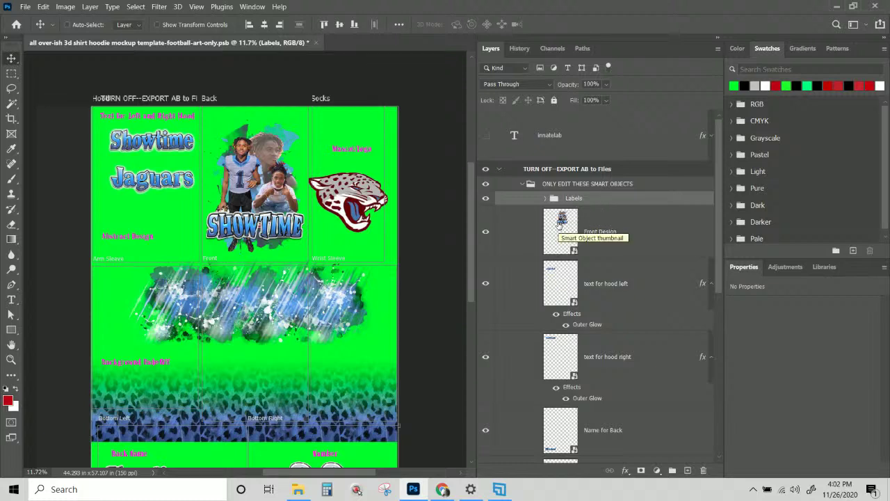
Save the main template as a new PSB file named all over-ish 3d shirt hoodie mockup template-football2-art-only.psb
{"action": "double_click", "coordinate": [561, 219]}
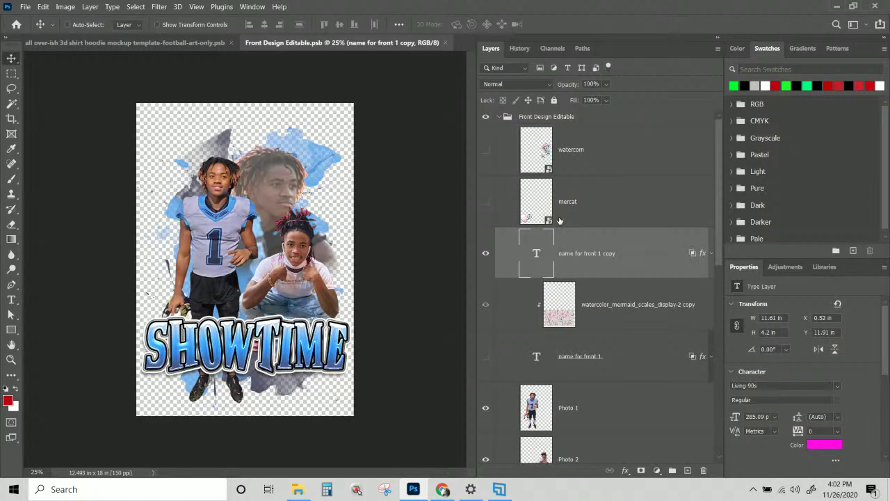
{"action": "left_click", "coordinate": [446, 42]}
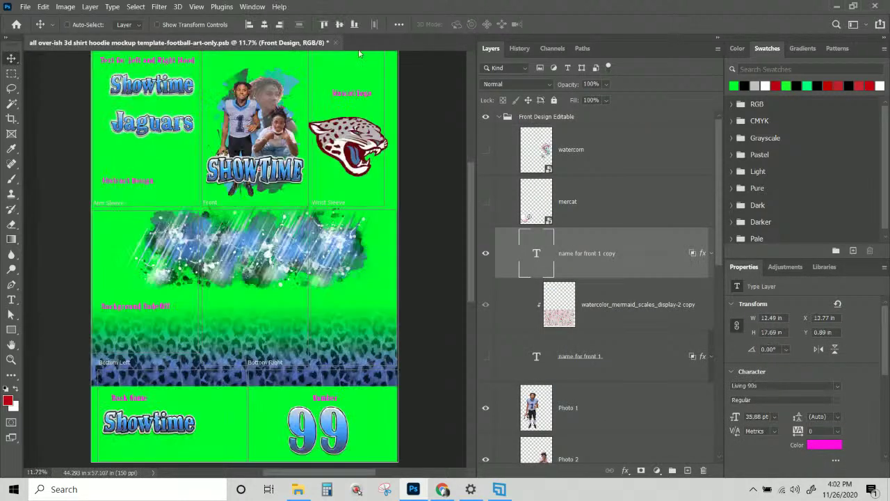
{"action": "left_click", "coordinate": [25, 6]}
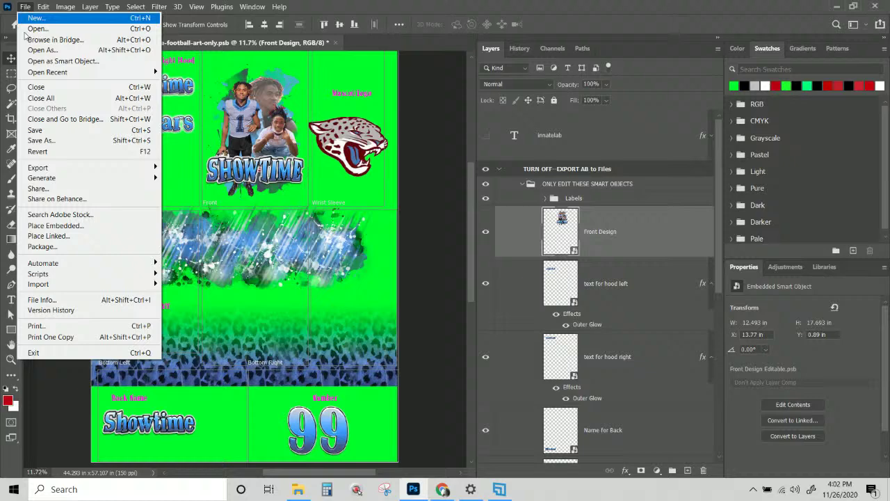
{"action": "left_click", "coordinate": [69, 140]}
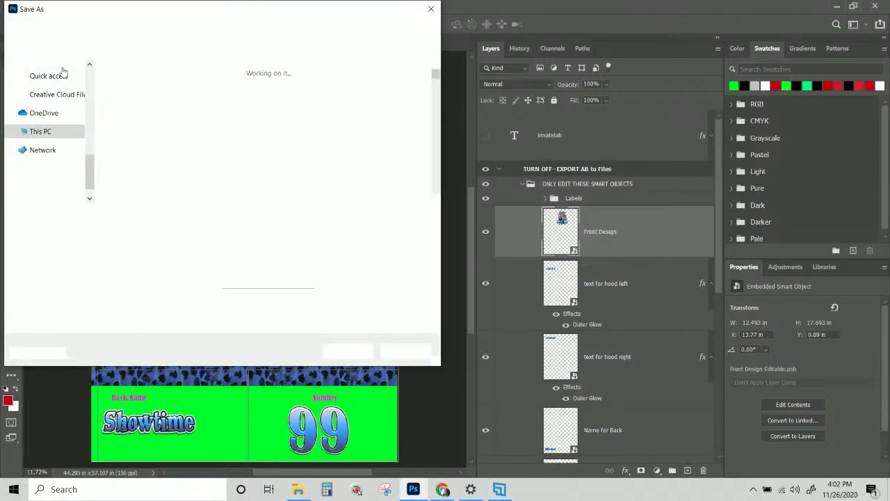
{"action": "left_click", "coordinate": [255, 216]}
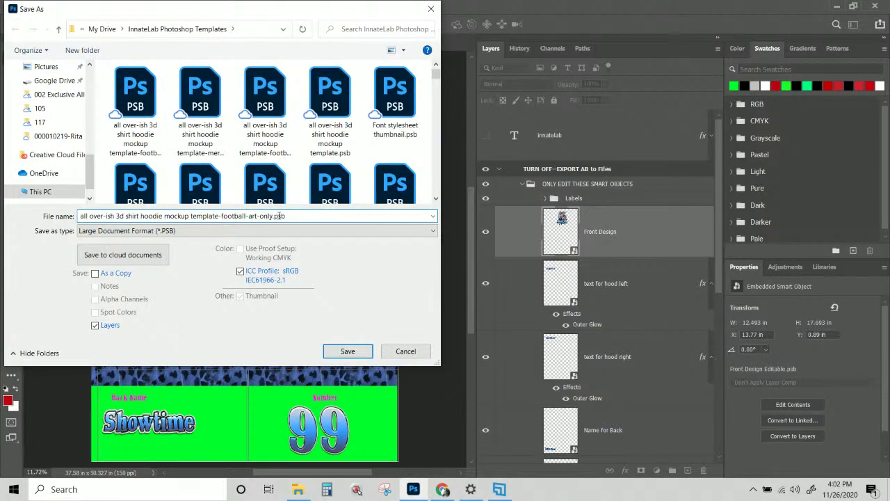
{"action": "left_click", "coordinate": [246, 217]}
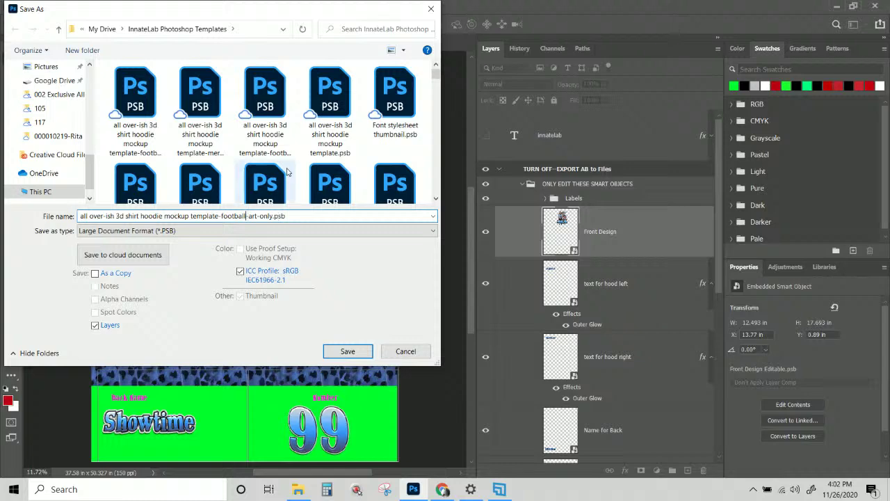
{"action": "type", "text": "2"}
{"action": "key", "text": "Return"}
{"action": "key", "text": "Return"}
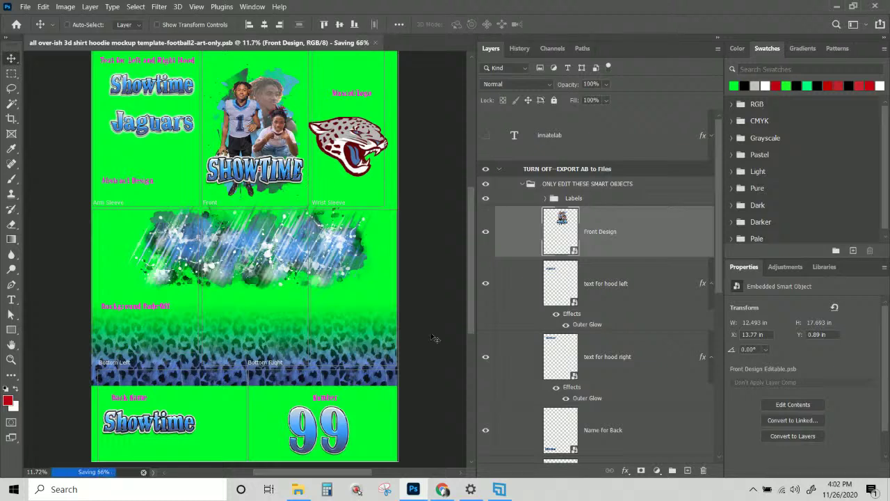
Open the Front Design smart object and delete its watercorn and mercat layers
{"action": "double_click", "coordinate": [562, 217]}
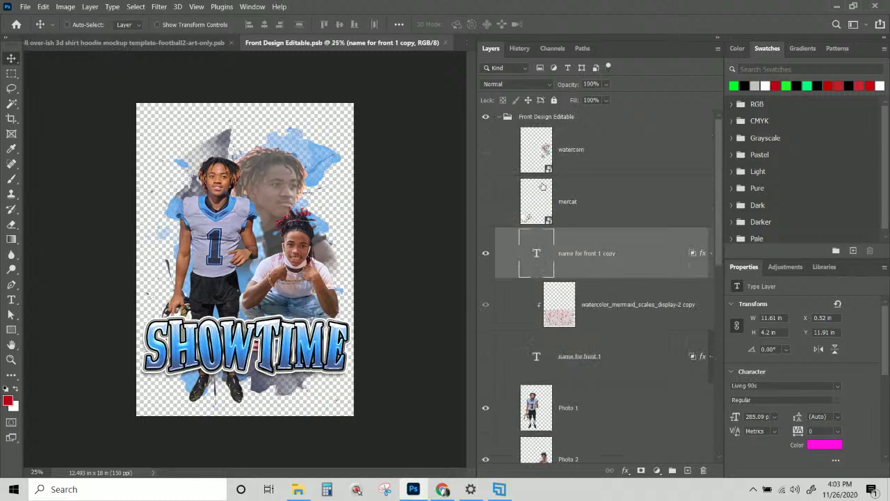
{"action": "left_click", "coordinate": [566, 153]}
{"action": "left_click", "coordinate": [482, 159]}
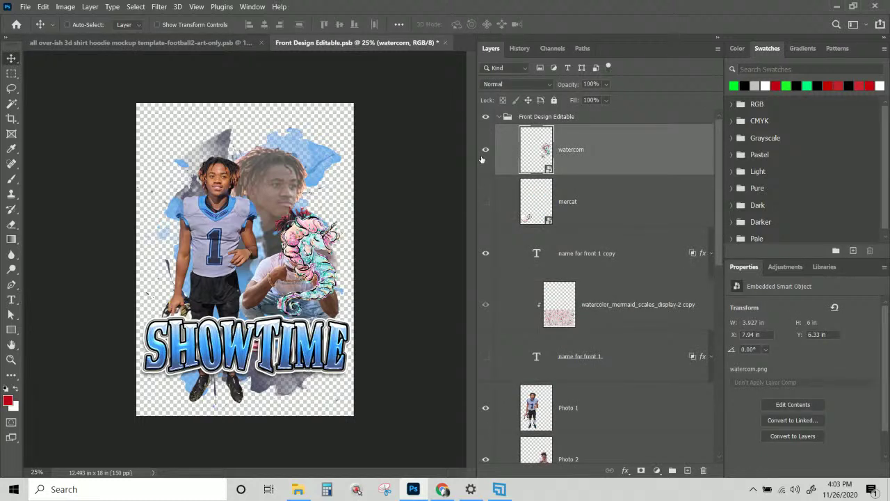
{"action": "key", "text": "Delete"}
{"action": "key", "text": "Delete"}
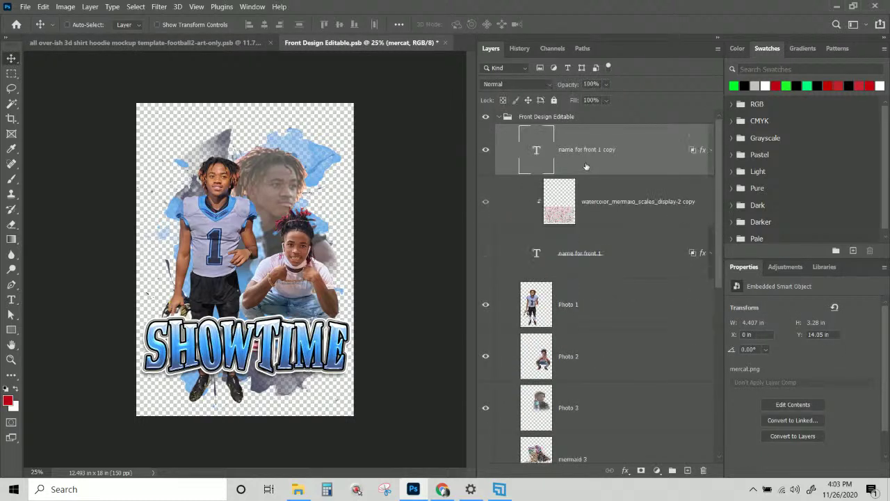
Delete the hidden name for front 1 text layer and the watercolor_mermaid_scales_display-2 copy layer
{"action": "left_click", "coordinate": [593, 267]}
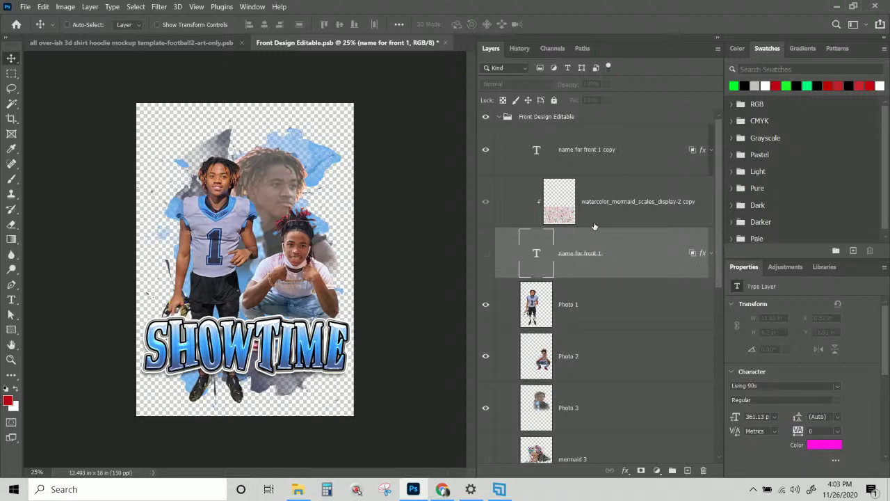
{"action": "key", "text": "Delete"}
{"action": "left_click", "coordinate": [573, 199]}
{"action": "key", "text": "Delete"}
Delete the hidden mermaid 3, jellyfish1 and turtlecorn layers below the photo layers
{"action": "scroll", "coordinate": [582, 240], "scroll_direction": "down", "scroll_amount": 1}
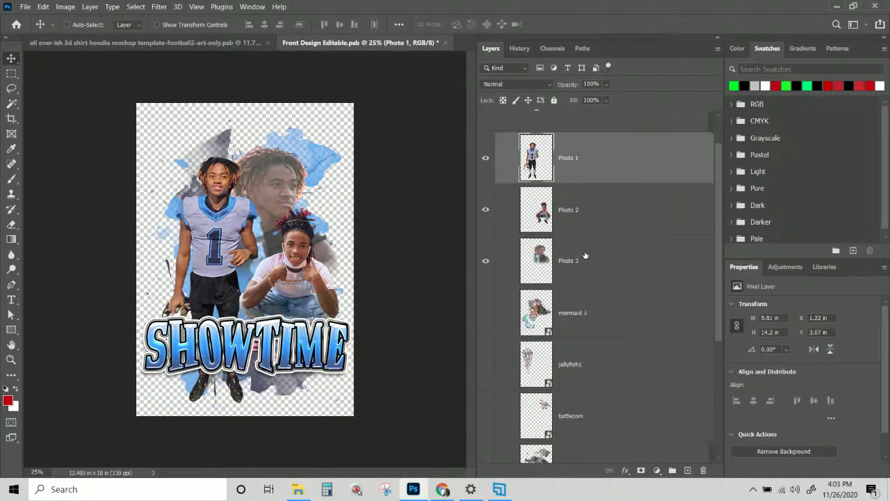
{"action": "left_click", "coordinate": [595, 312]}
{"action": "key", "text": "Delete"}
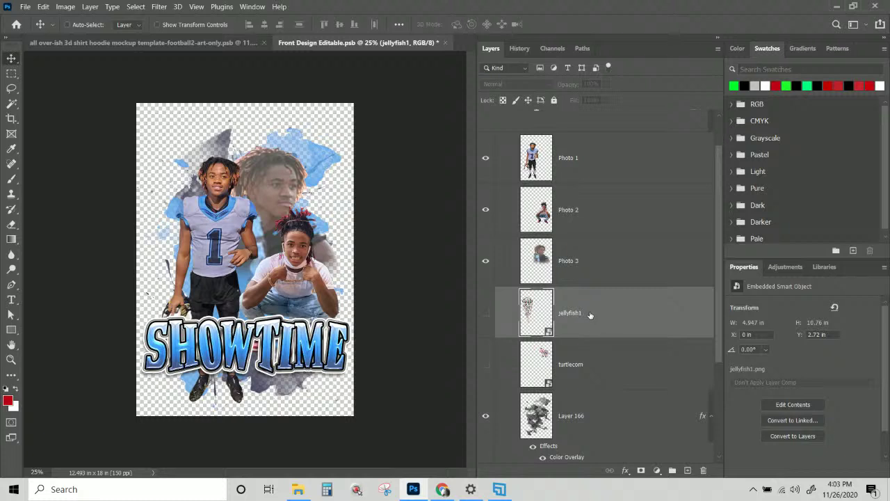
{"action": "key", "text": "Delete"}
{"action": "key", "text": "Delete"}
Check the remaining layers, then close Front Design Editable.psb with its changes saved
{"action": "scroll", "coordinate": [596, 372], "scroll_direction": "down", "scroll_amount": 1}
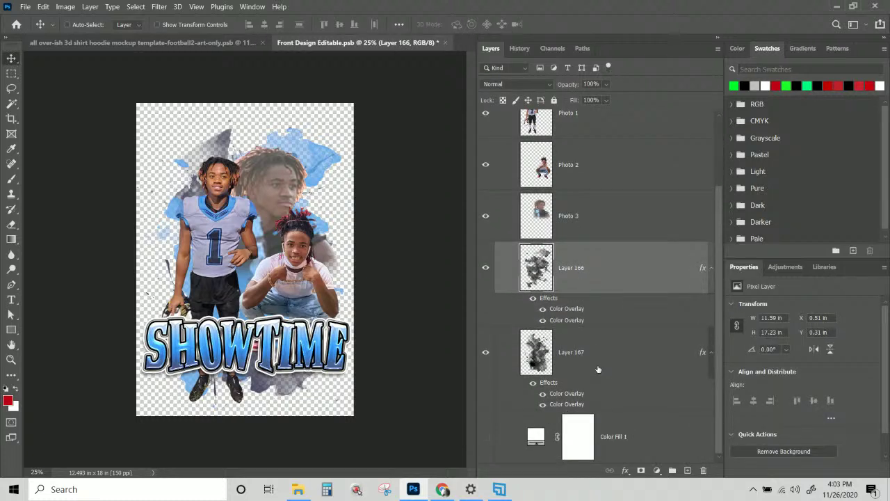
{"action": "scroll", "coordinate": [598, 370], "scroll_direction": "up", "scroll_amount": 2}
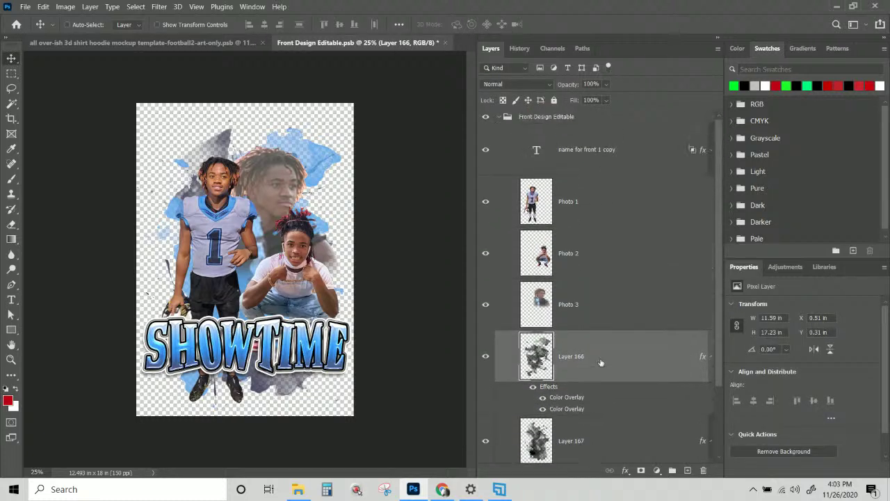
{"action": "left_click", "coordinate": [445, 43]}
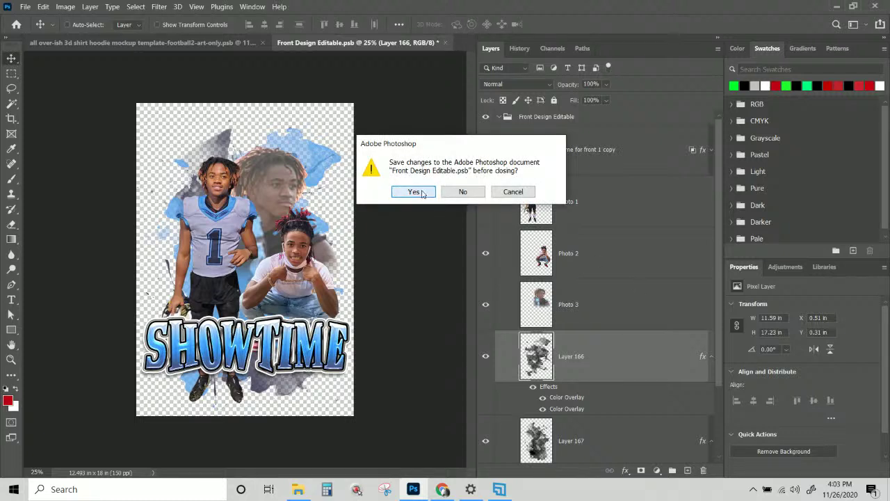
{"action": "left_click", "coordinate": [414, 192]}
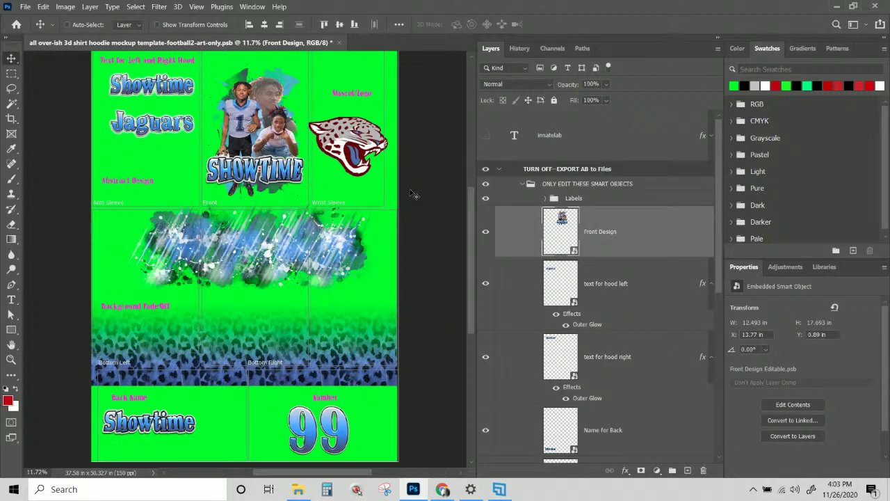
In the mascot smart object, delete the hidden mermaid 1, mermaid 4 and mermaid 3 layers and close it with the changes saved
{"action": "left_click", "coordinate": [616, 270]}
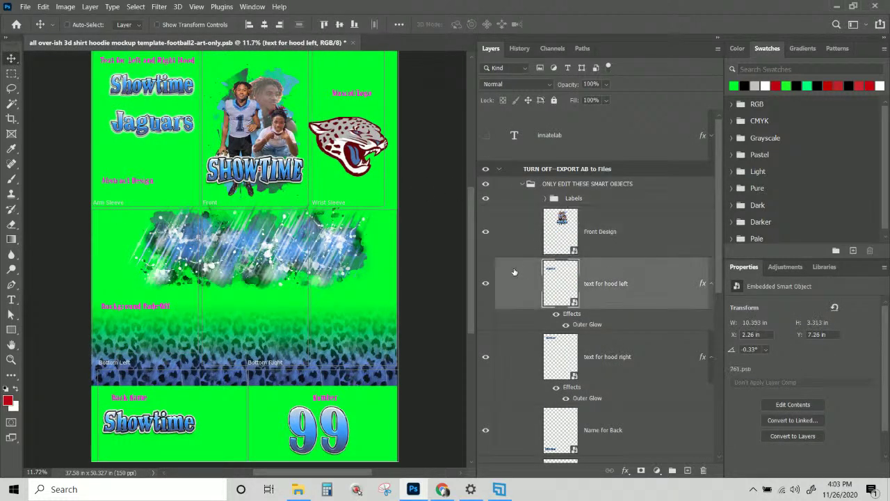
{"action": "scroll", "coordinate": [527, 268], "scroll_direction": "down", "scroll_amount": 1}
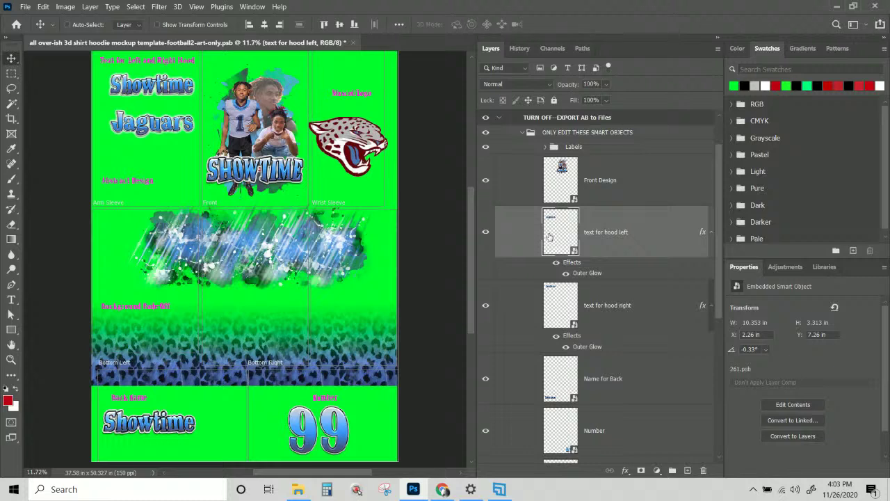
{"action": "scroll", "coordinate": [578, 240], "scroll_direction": "down", "scroll_amount": 4}
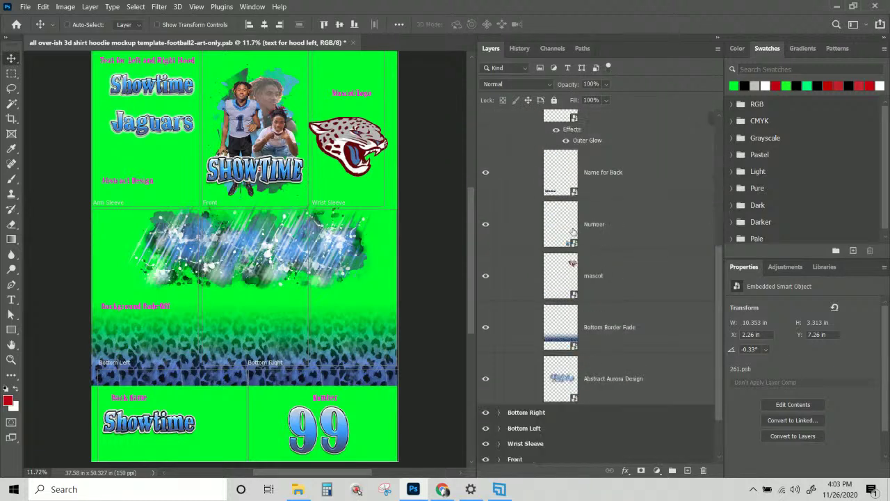
{"action": "double_click", "coordinate": [570, 266]}
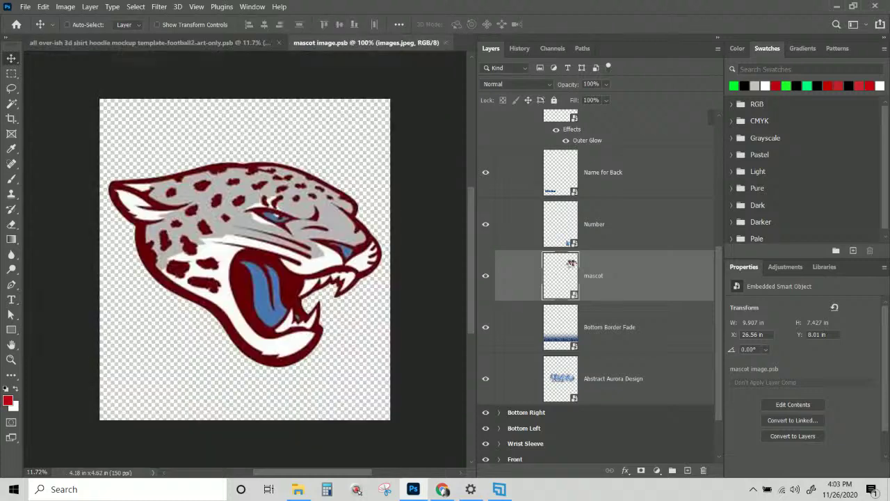
{"action": "left_click", "coordinate": [591, 194]}
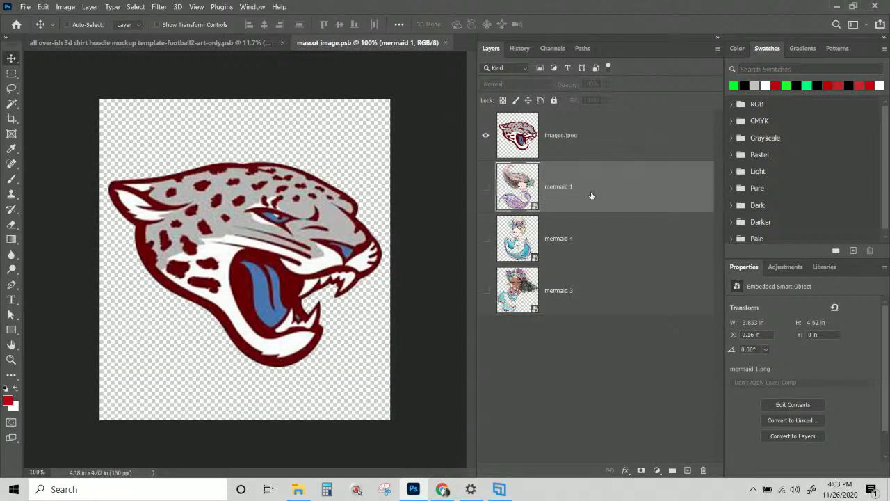
{"action": "key", "text": "Delete"}
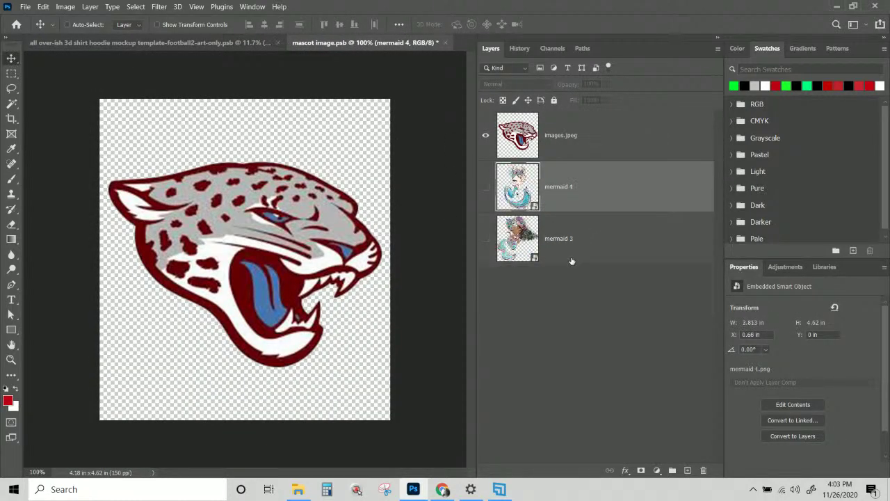
{"action": "key", "text": "Delete"}
{"action": "key", "text": "Delete"}
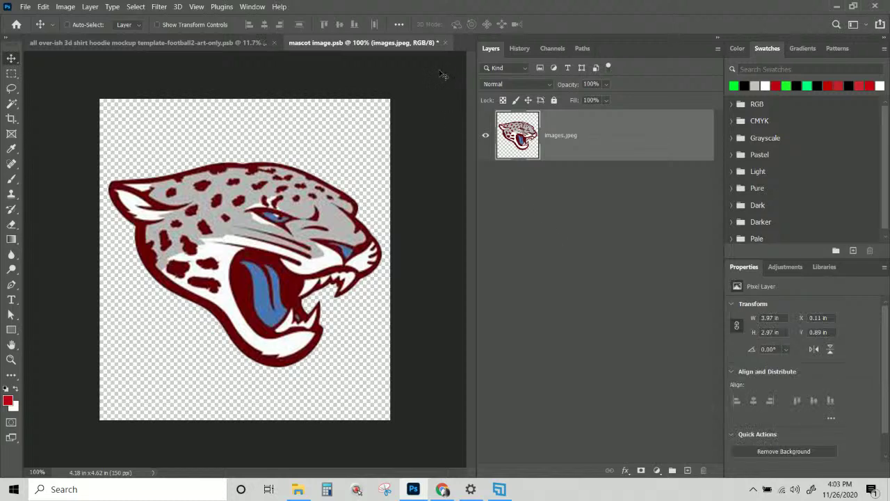
{"action": "left_click", "coordinate": [446, 43]}
{"action": "left_click", "coordinate": [426, 192]}
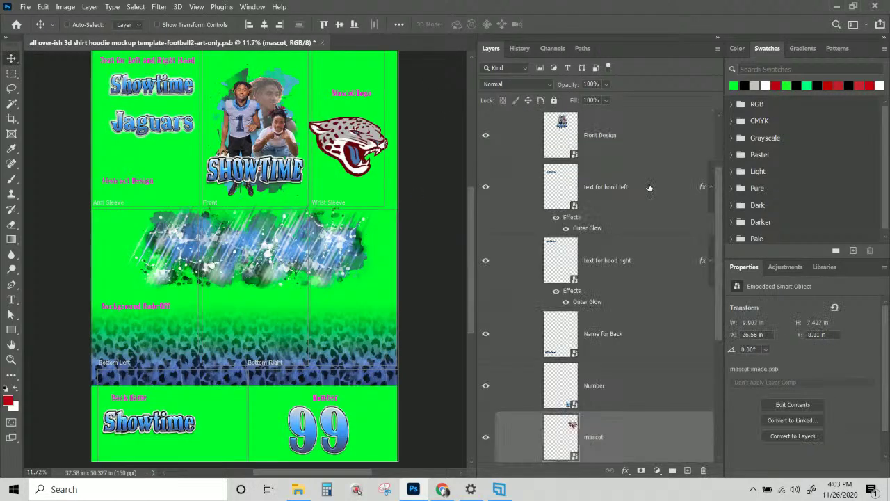
In the Bottom Border Fade smart object, delete the watercolor_mermaid_scales layer and close it with the changes saved
{"action": "left_click", "coordinate": [551, 264]}
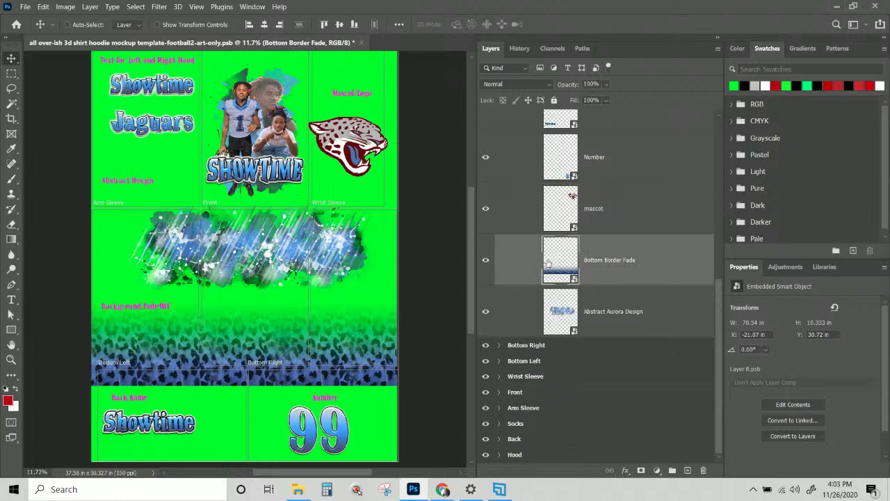
{"action": "double_click", "coordinate": [559, 259]}
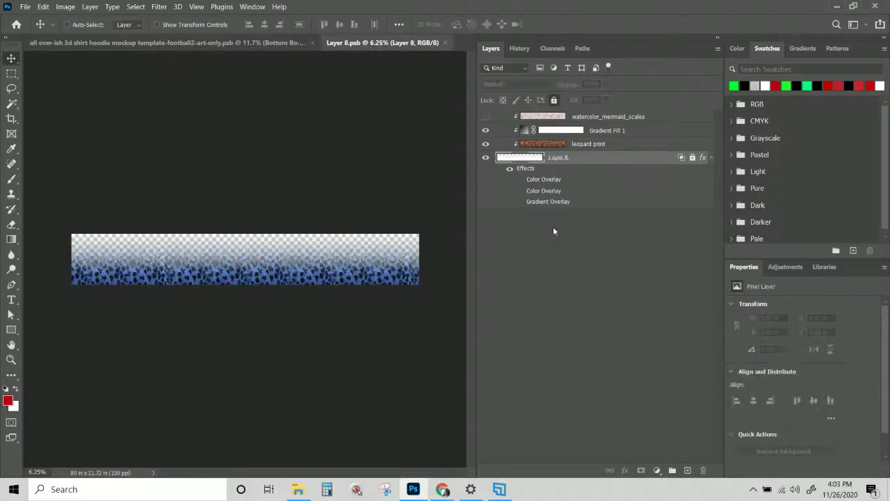
{"action": "left_click", "coordinate": [546, 116]}
{"action": "left_click", "coordinate": [484, 115]}
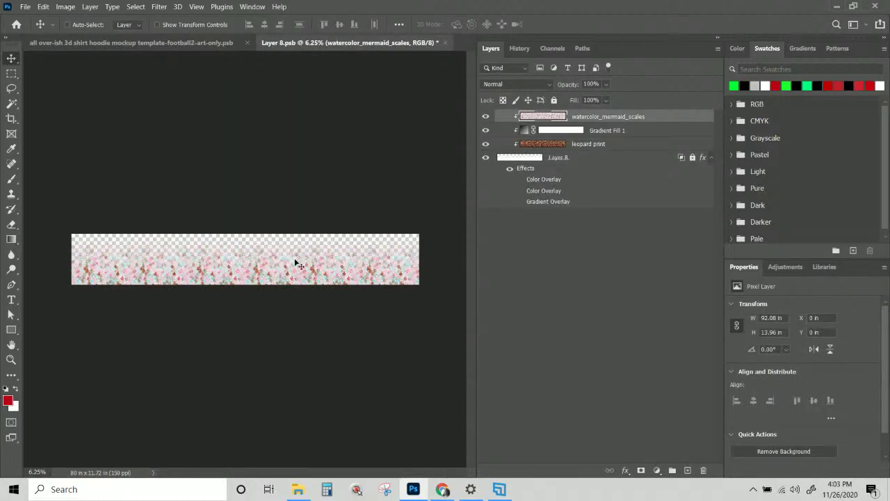
{"action": "key", "text": "Delete"}
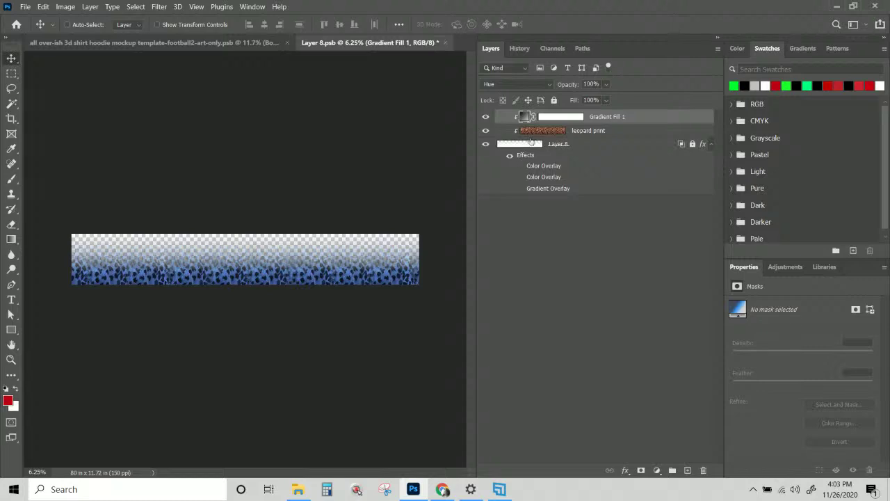
{"action": "left_click", "coordinate": [446, 43]}
{"action": "left_click", "coordinate": [413, 191]}
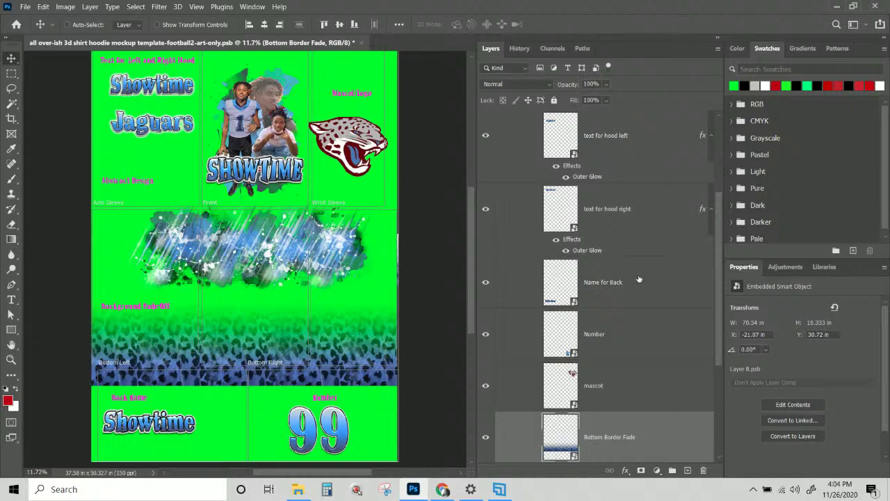
Open the Abstract Aurora Design smart object and look through its whole layer stack for unused layers
{"action": "scroll", "coordinate": [649, 320], "scroll_direction": "down", "scroll_amount": 3}
{"action": "left_click", "coordinate": [607, 306]}
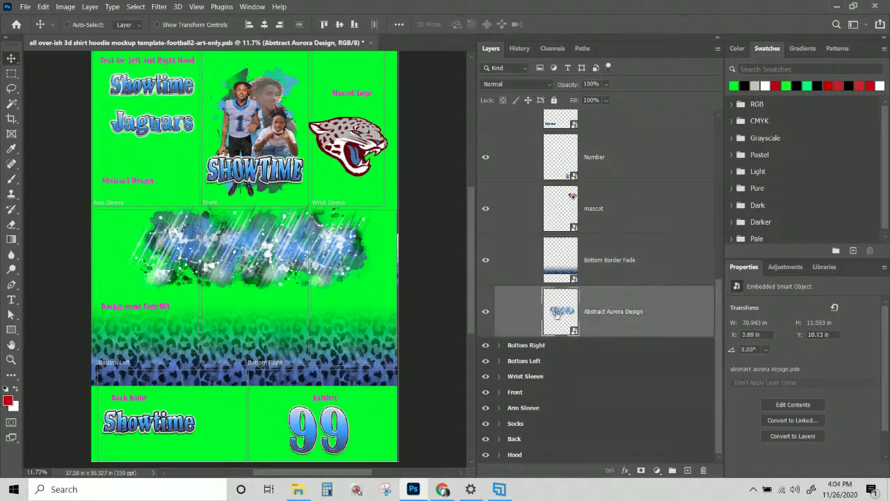
{"action": "double_click", "coordinate": [556, 309]}
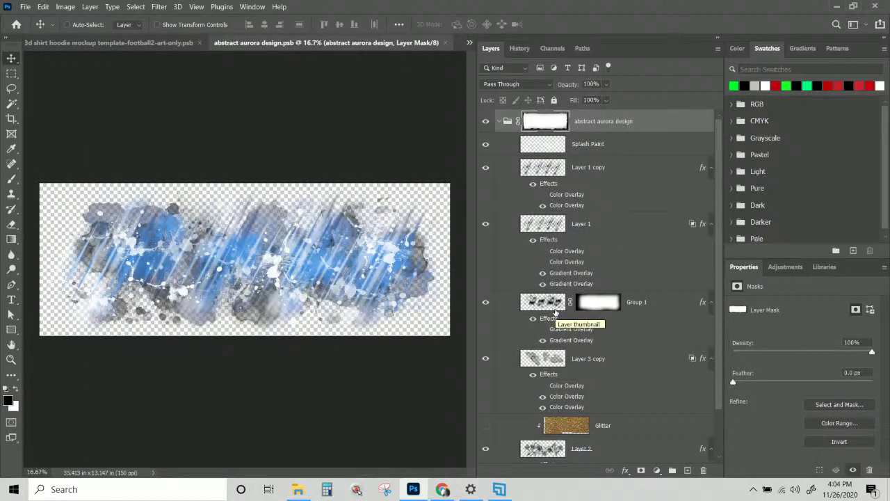
{"action": "scroll", "coordinate": [573, 274], "scroll_direction": "down", "scroll_amount": 2}
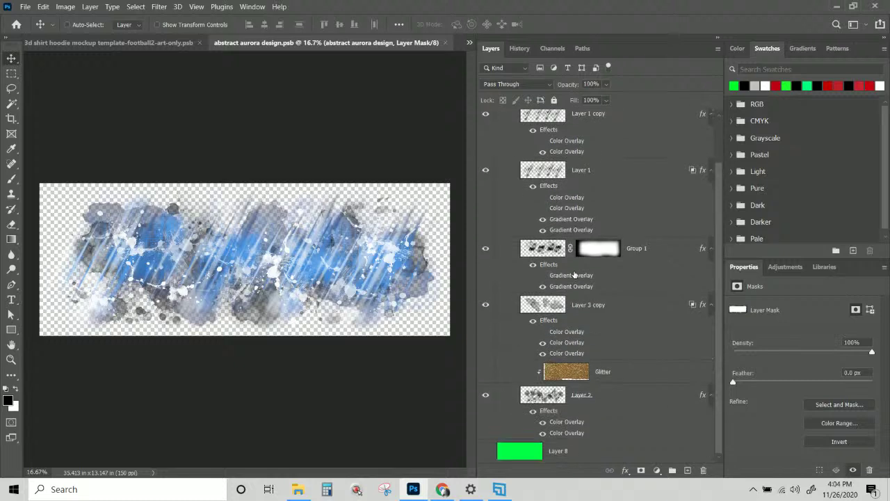
{"action": "scroll", "coordinate": [574, 275], "scroll_direction": "up", "scroll_amount": 2}
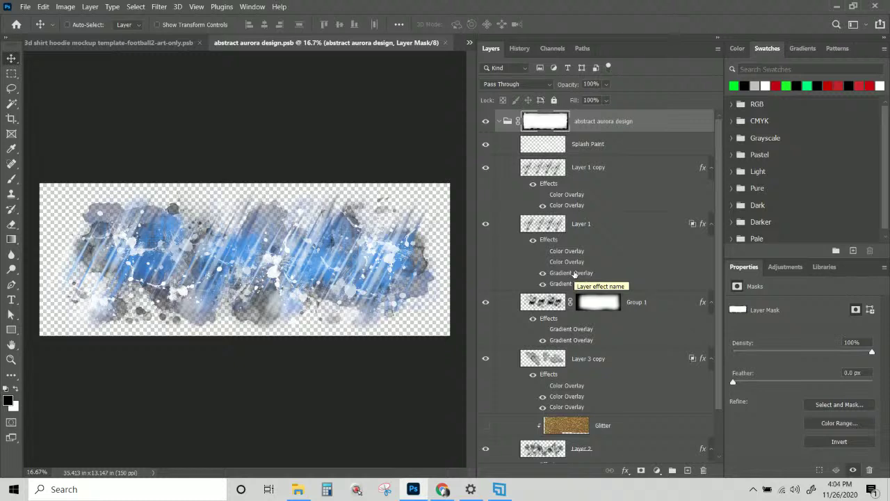
{"action": "scroll", "coordinate": [574, 275], "scroll_direction": "down", "scroll_amount": 2}
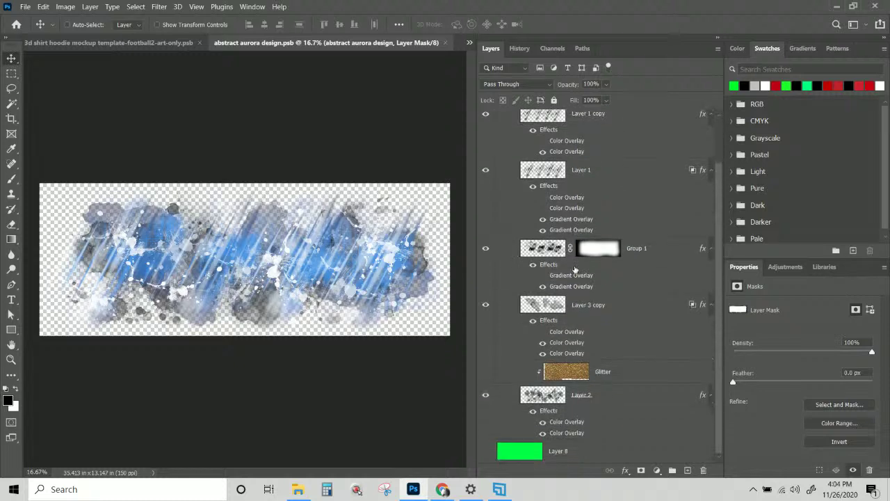
{"action": "scroll", "coordinate": [599, 403], "scroll_direction": "up", "scroll_amount": 2}
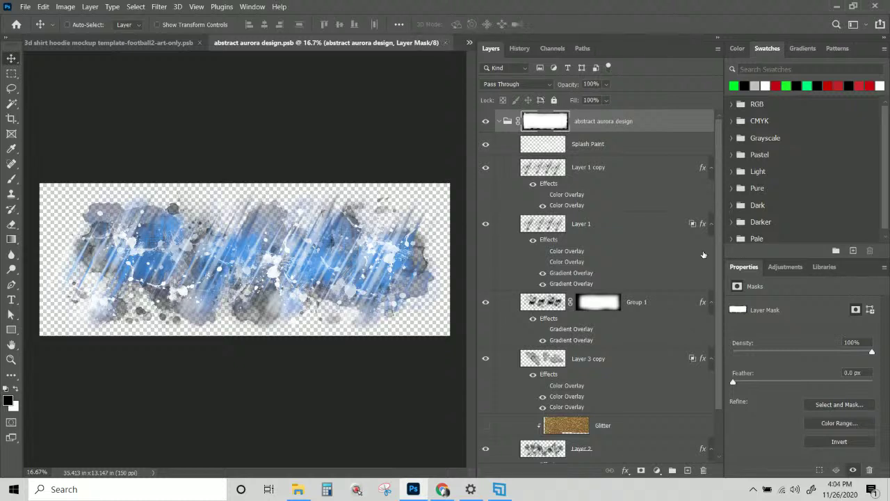
{"action": "scroll", "coordinate": [605, 248], "scroll_direction": "down", "scroll_amount": 2}
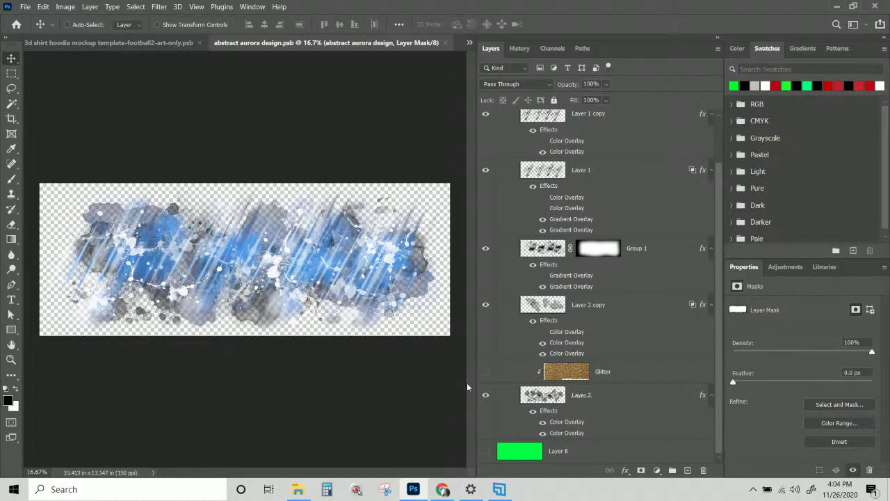
Show the Glitter layer and set Layer 2's blending to group interior effects, not clipped layers, with layer and vector masks hiding effects
{"action": "left_click", "coordinate": [485, 372]}
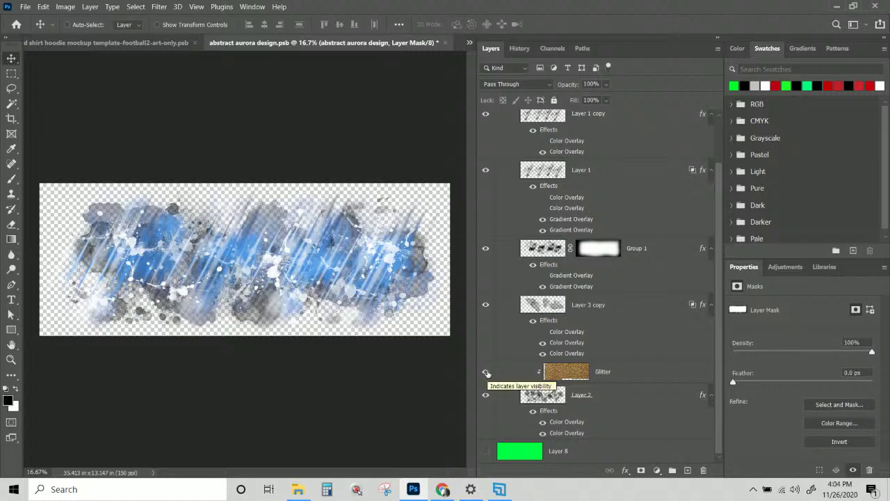
{"action": "left_click", "coordinate": [549, 413]}
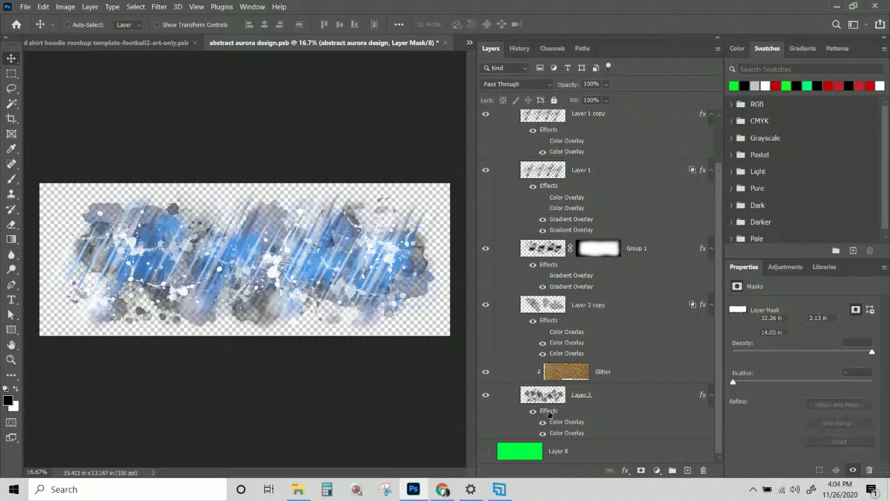
{"action": "double_click", "coordinate": [549, 413]}
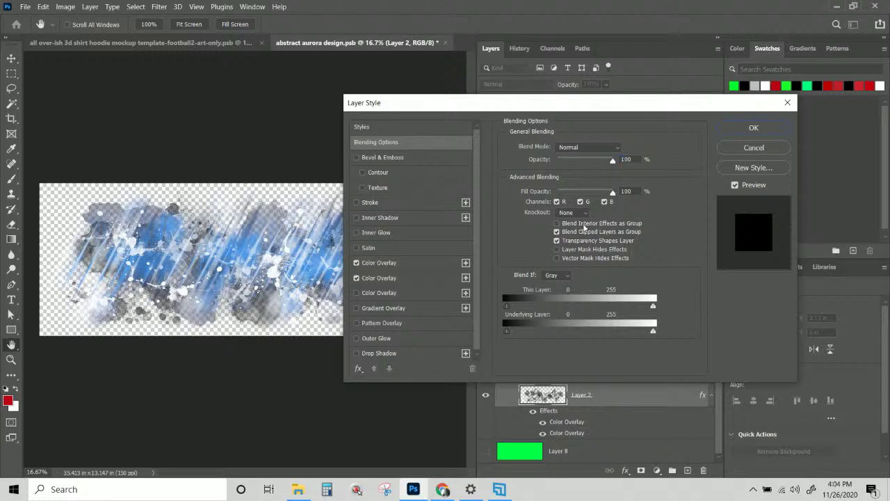
{"action": "left_click", "coordinate": [556, 231]}
{"action": "left_click", "coordinate": [557, 249]}
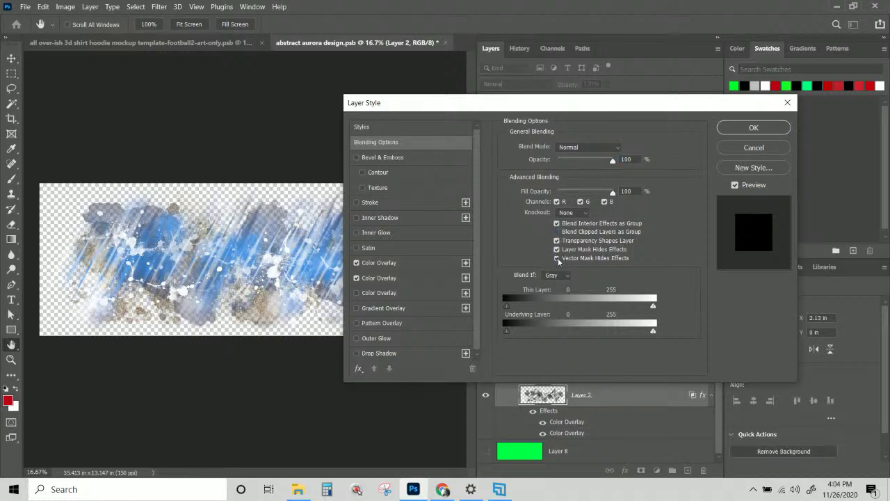
{"action": "left_click", "coordinate": [739, 131]}
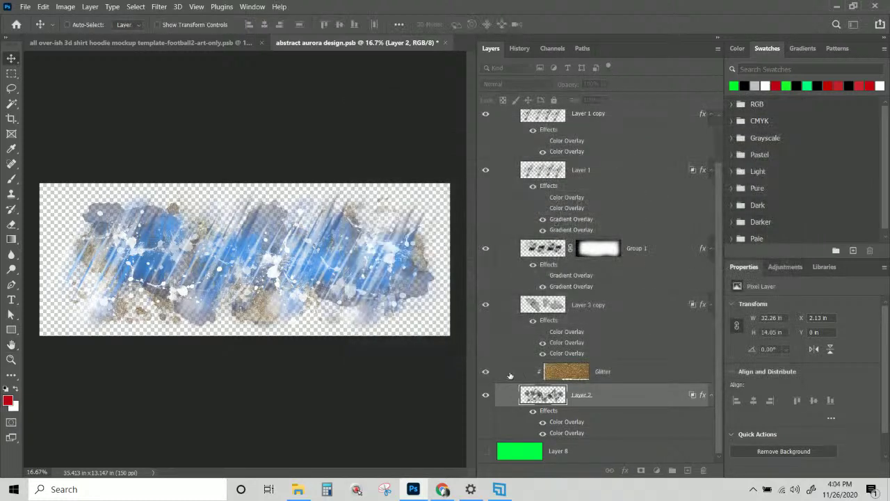
Compare the aurora design with and without the Glitter layer, and leave that layer hidden
{"action": "left_click", "coordinate": [485, 373]}
{"action": "left_click", "coordinate": [485, 373]}
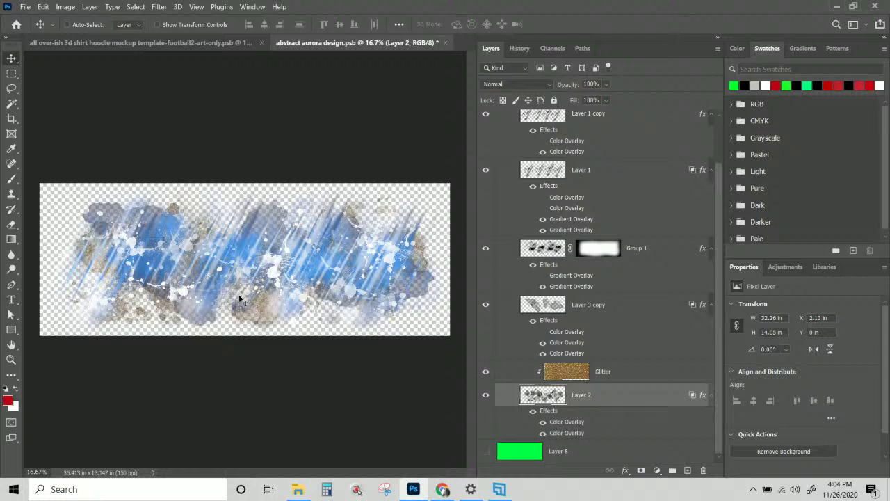
{"action": "left_click", "coordinate": [503, 373]}
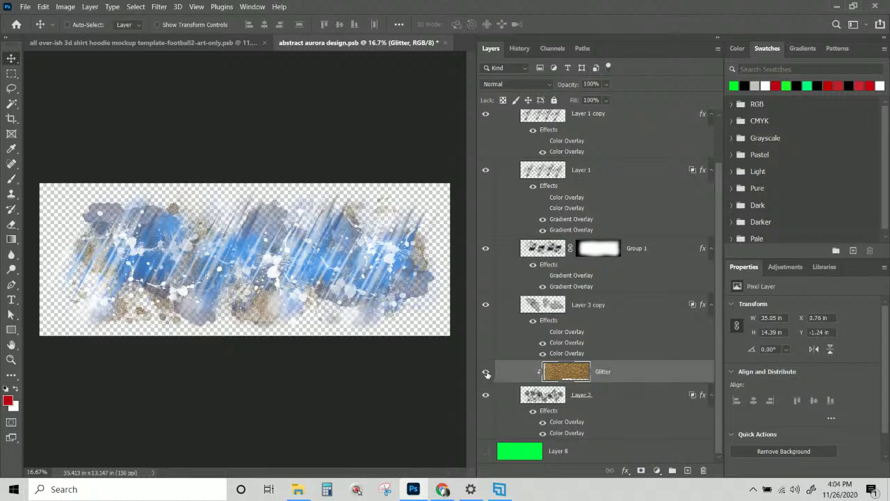
{"action": "scroll", "coordinate": [682, 388], "scroll_direction": "up", "scroll_amount": 2}
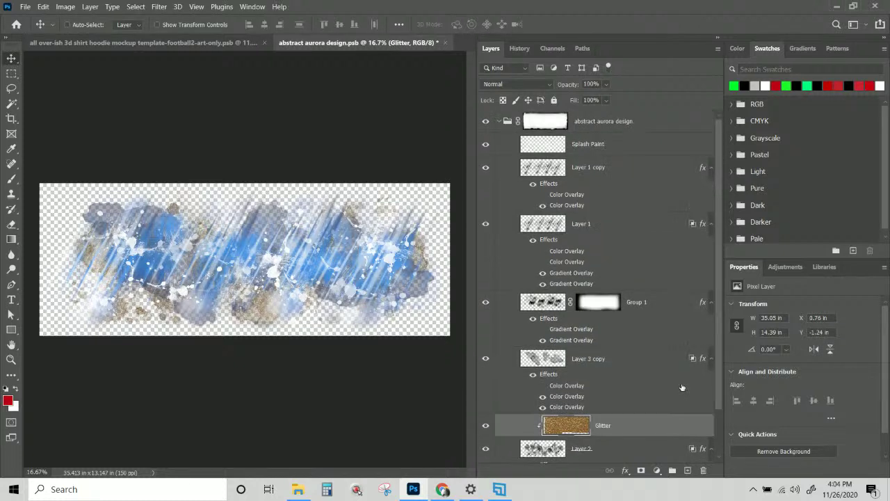
{"action": "scroll", "coordinate": [681, 388], "scroll_direction": "down", "scroll_amount": 2}
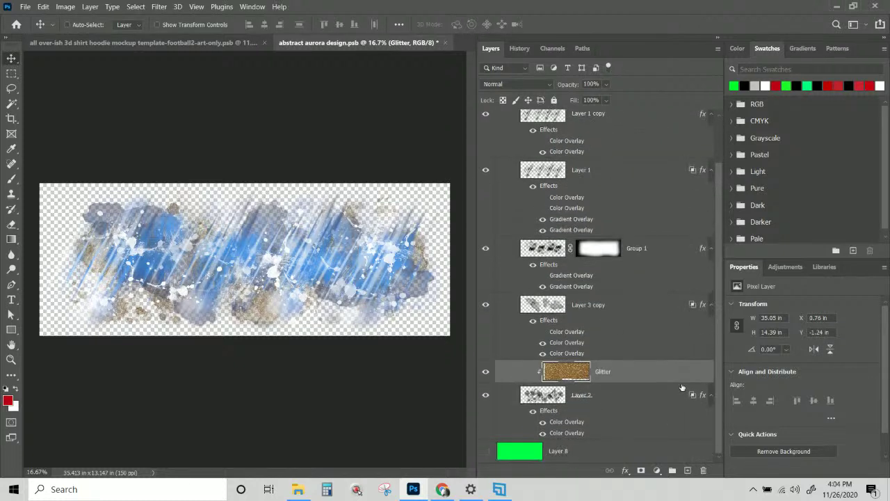
{"action": "left_click", "coordinate": [486, 373]}
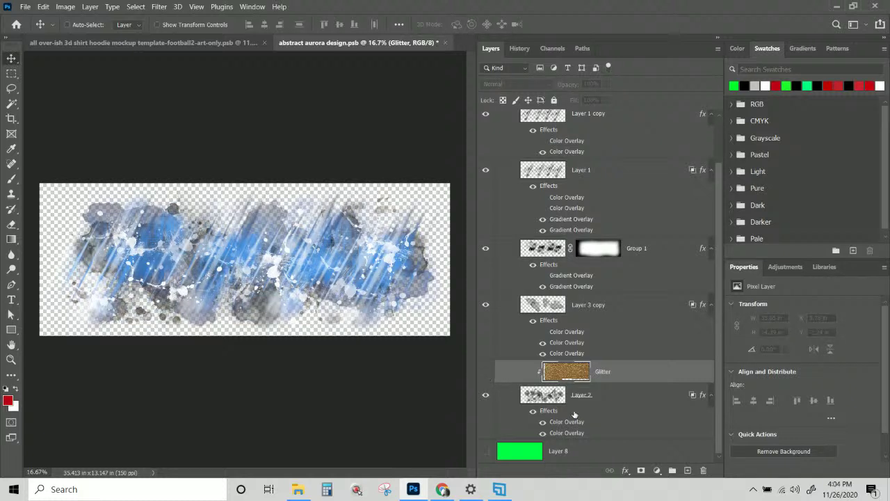
Close abstract aurora design.psb with its changes saved and save the hoodie mockup template
{"action": "left_click", "coordinate": [445, 43]}
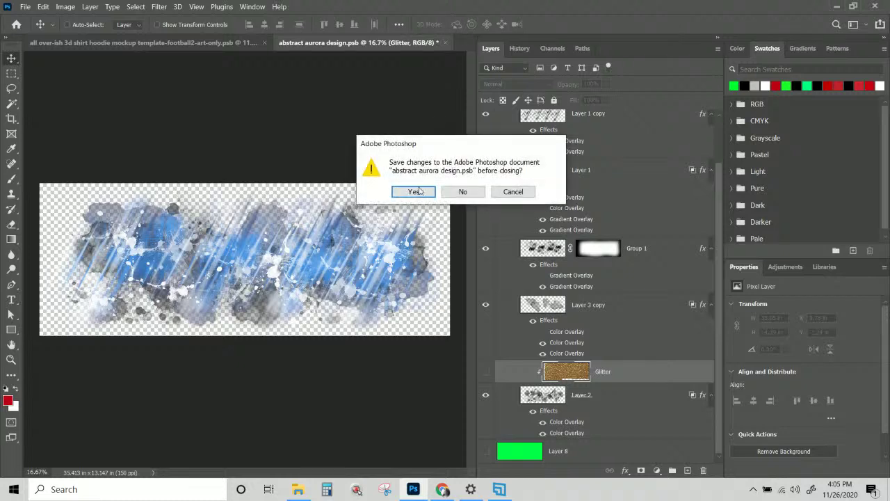
{"action": "left_click", "coordinate": [417, 192]}
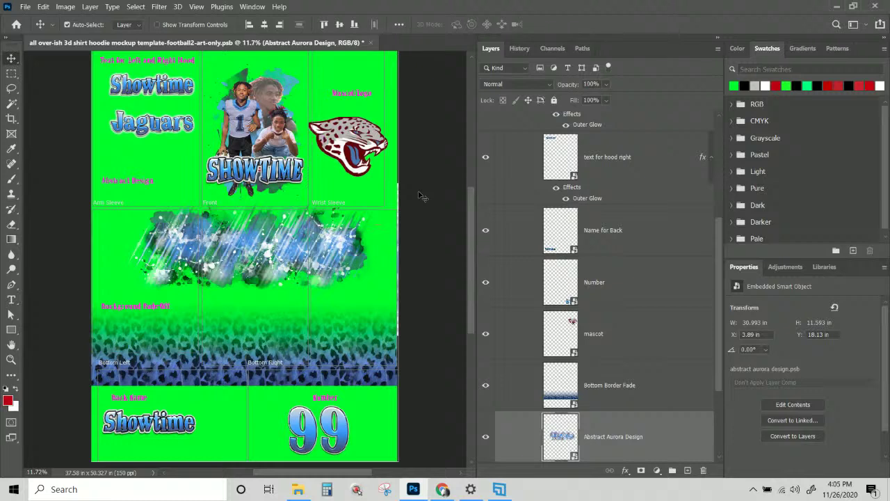
{"action": "key", "text": "ctrl+s"}
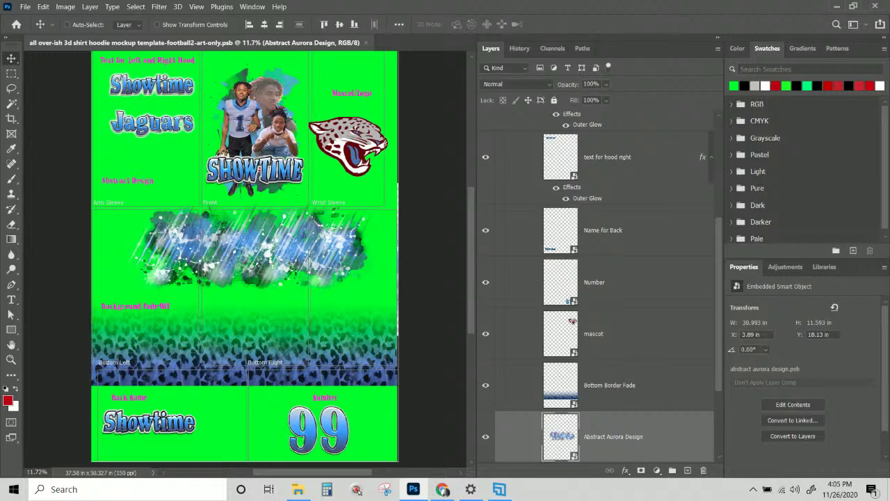
{"action": "left_click", "coordinate": [298, 489]}
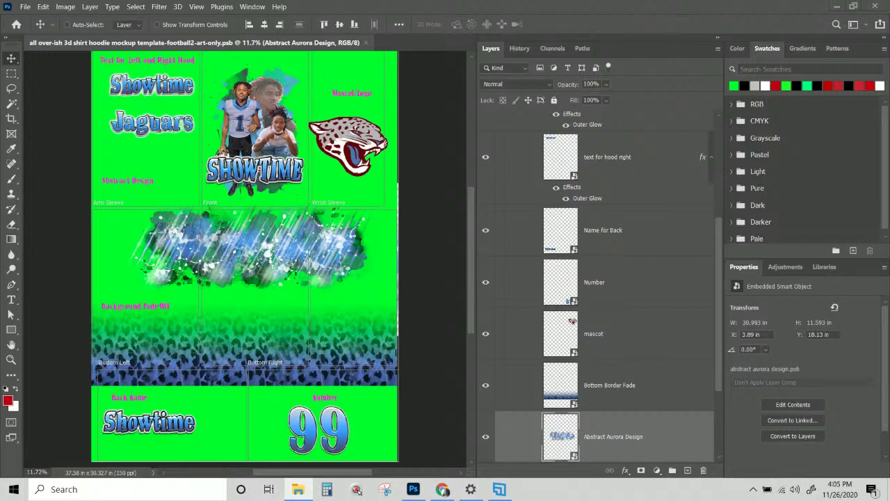
{"action": "left_click", "coordinate": [642, 176]}
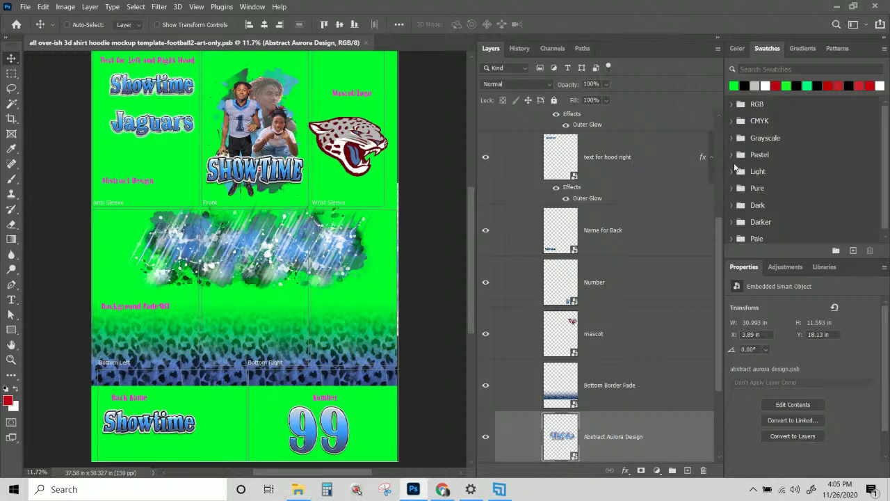
Examine the smart objects, labels and artwork layout on the template's TURN OFF--EXPORT AB to Files artboard
{"action": "left_click_drag", "start_coordinate": [723, 246], "coordinate": [716, 139]}
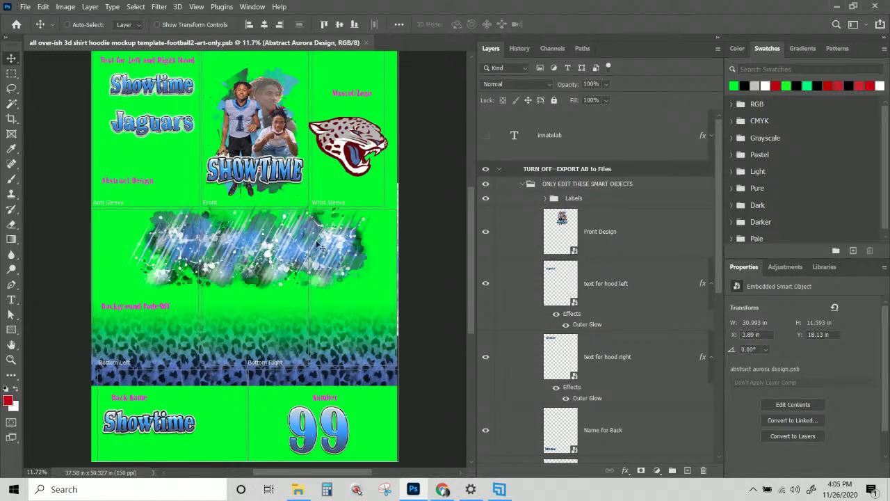
{"action": "scroll", "coordinate": [316, 245], "scroll_direction": "down", "scroll_amount": 5}
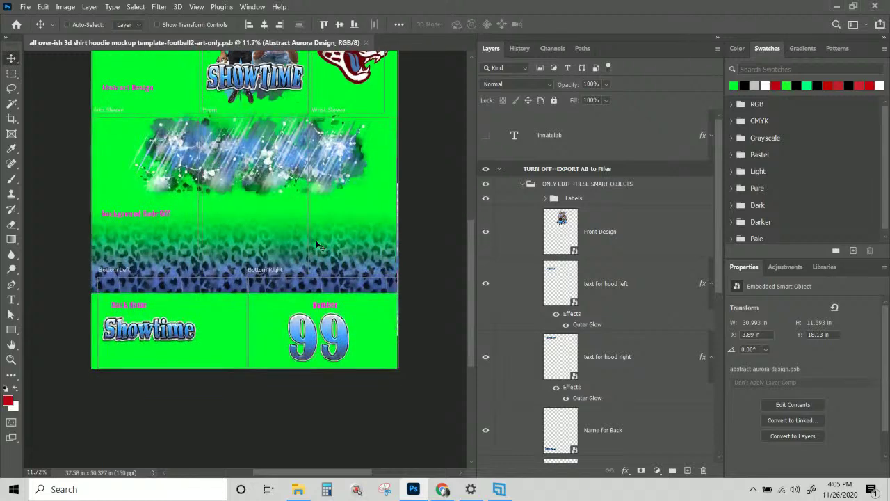
{"action": "scroll", "coordinate": [317, 244], "scroll_direction": "up", "scroll_amount": 3}
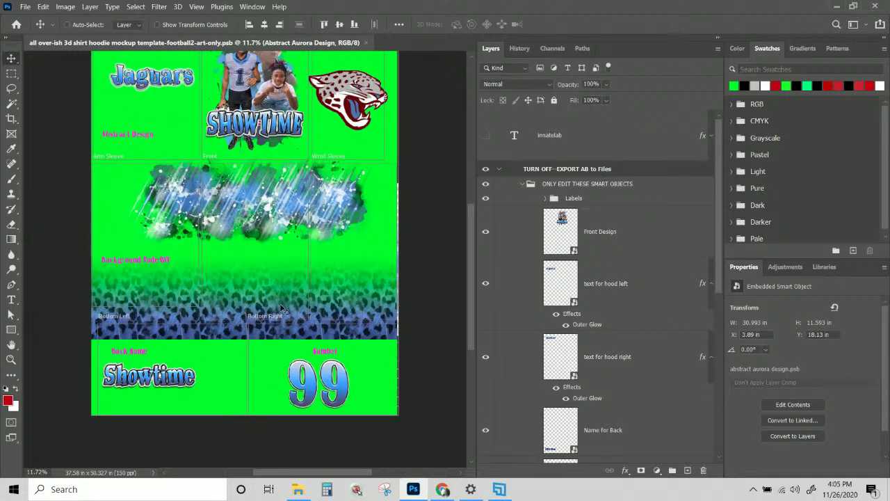
{"action": "scroll", "coordinate": [282, 308], "scroll_direction": "up", "scroll_amount": 6}
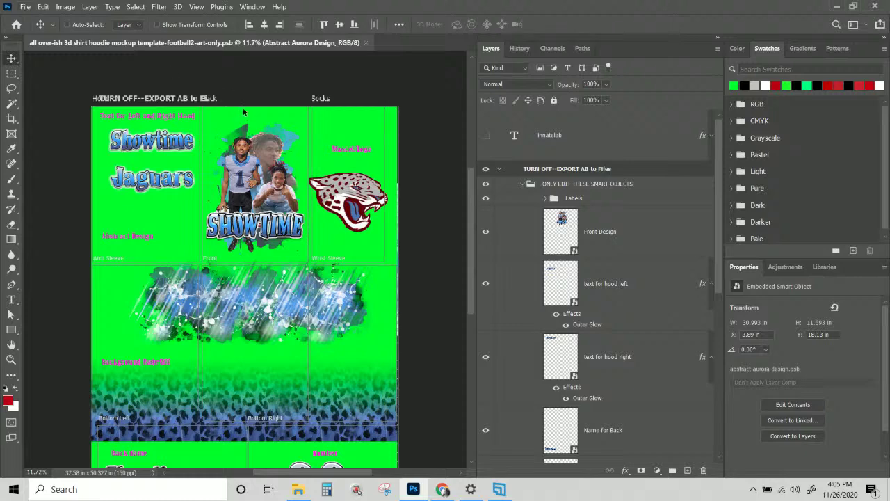
{"action": "scroll", "coordinate": [241, 121], "scroll_direction": "down", "scroll_amount": 1}
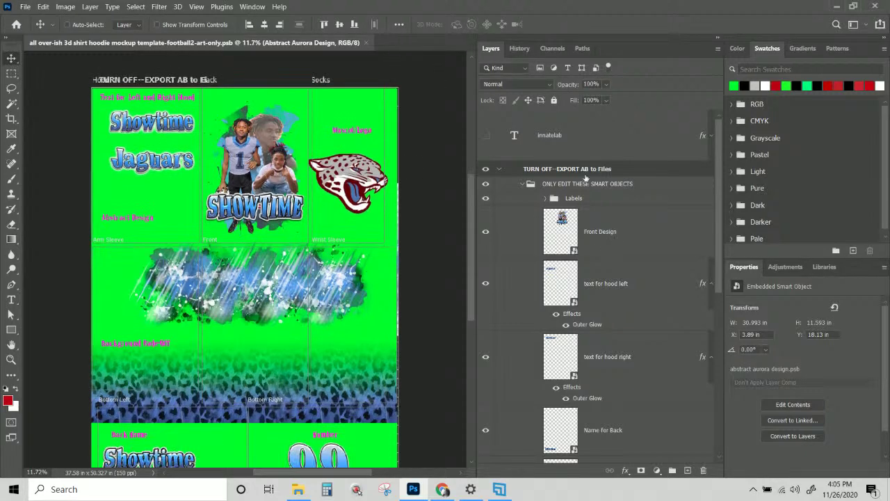
{"action": "left_click", "coordinate": [25, 6]}
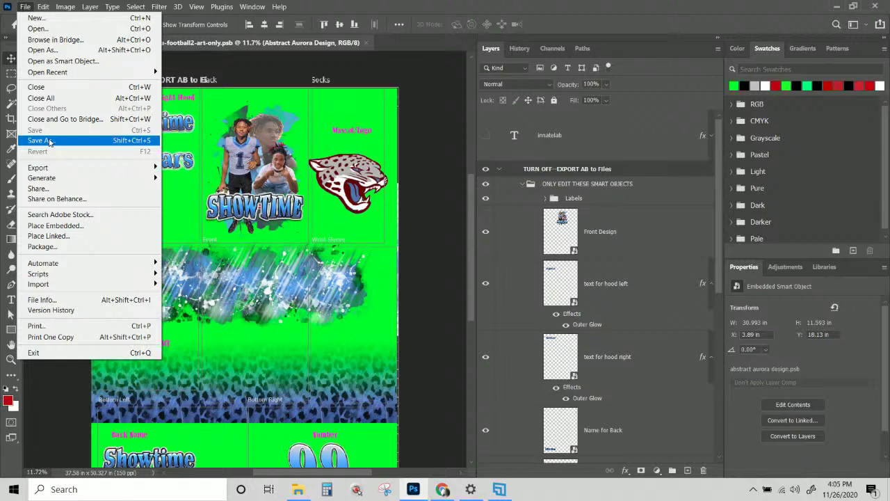
{"action": "left_click", "coordinate": [595, 197]}
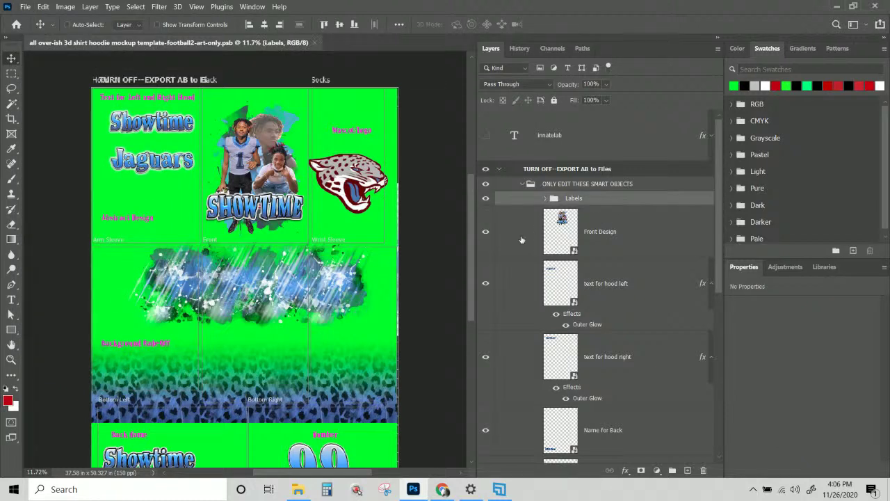
{"action": "scroll", "coordinate": [303, 202], "scroll_direction": "down", "scroll_amount": 3}
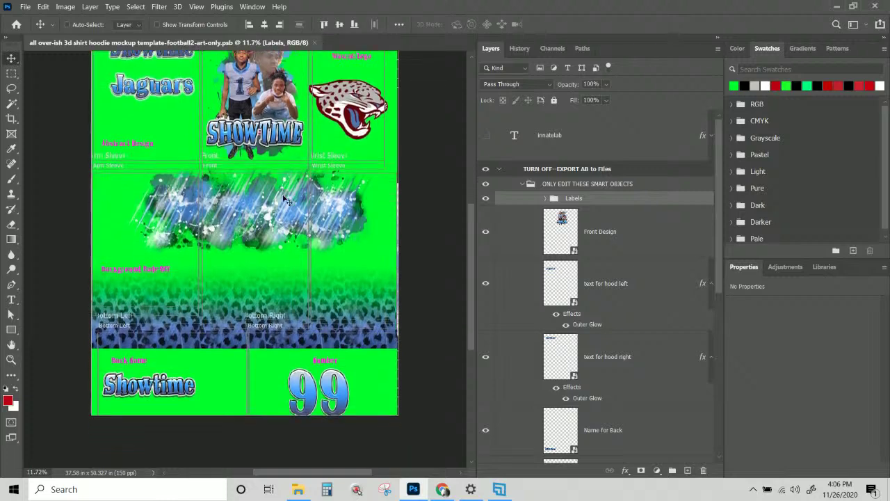
{"action": "scroll", "coordinate": [420, 287], "scroll_direction": "up", "scroll_amount": 2}
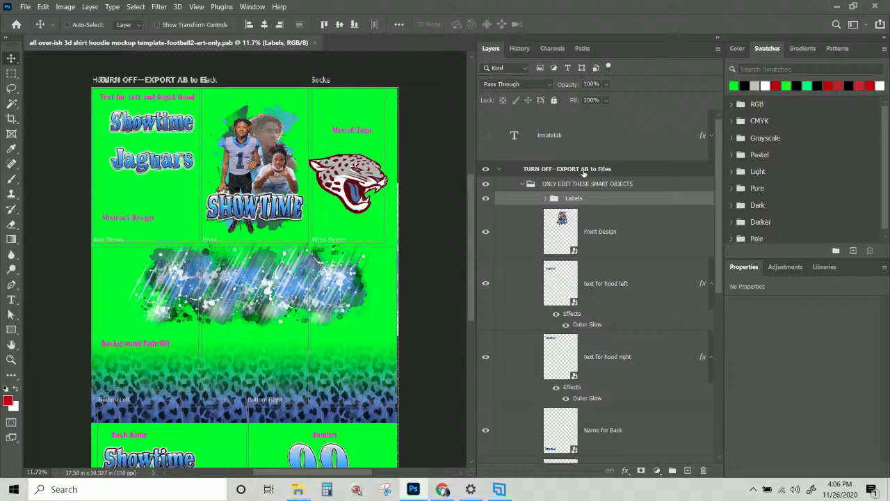
Hide and collapse the TURN OFF--EXPORT AB to Files artboard, and start an Artboards to Files export
{"action": "double_click", "coordinate": [501, 173]}
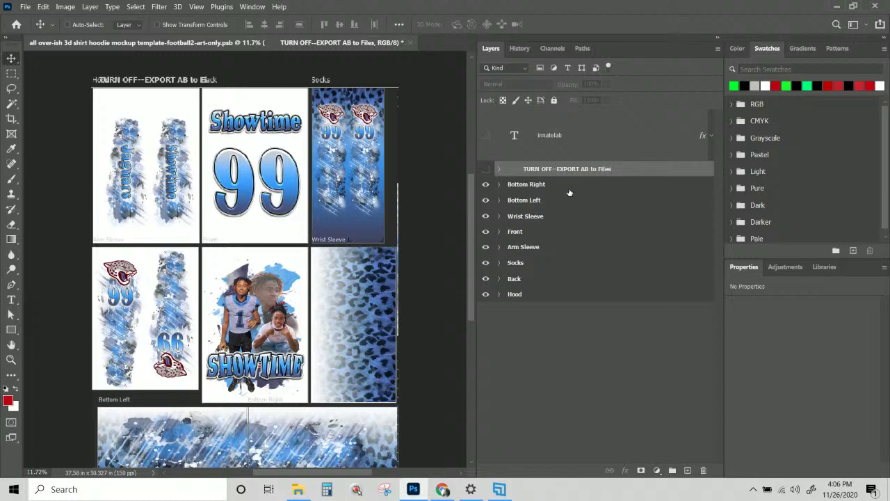
{"action": "left_click", "coordinate": [23, 7]}
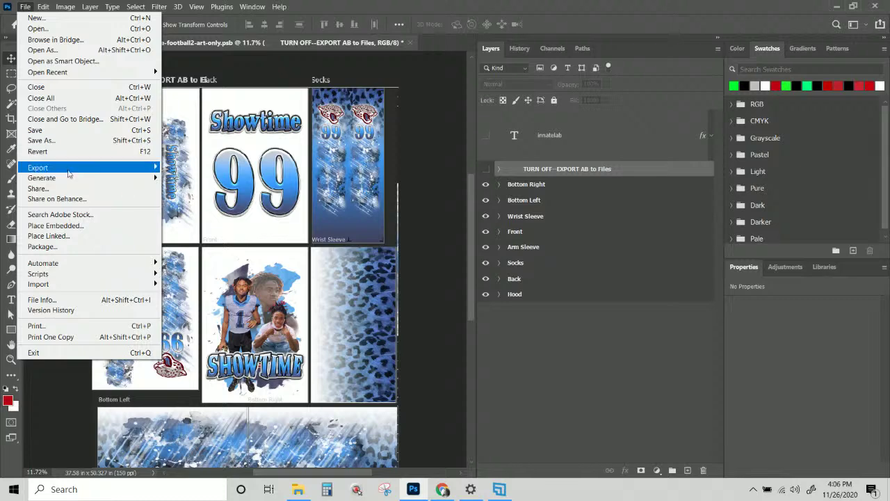
{"action": "mouse_move", "coordinate": [70, 169]}
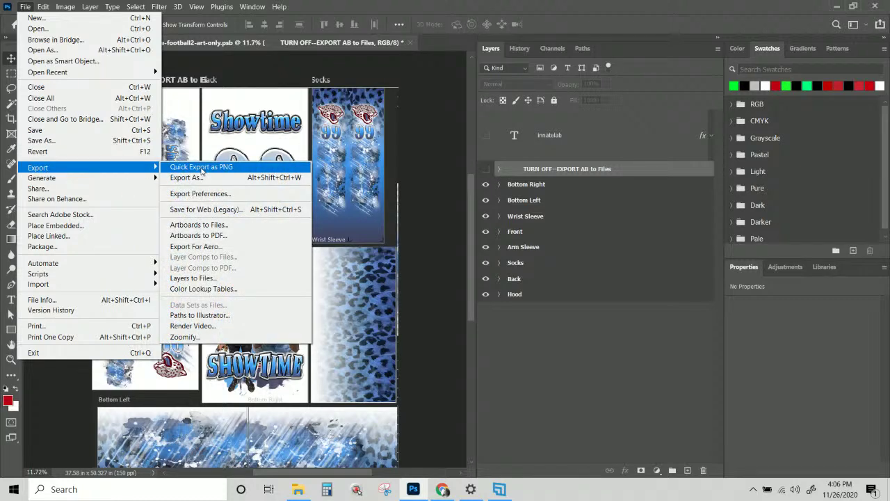
{"action": "left_click", "coordinate": [199, 227]}
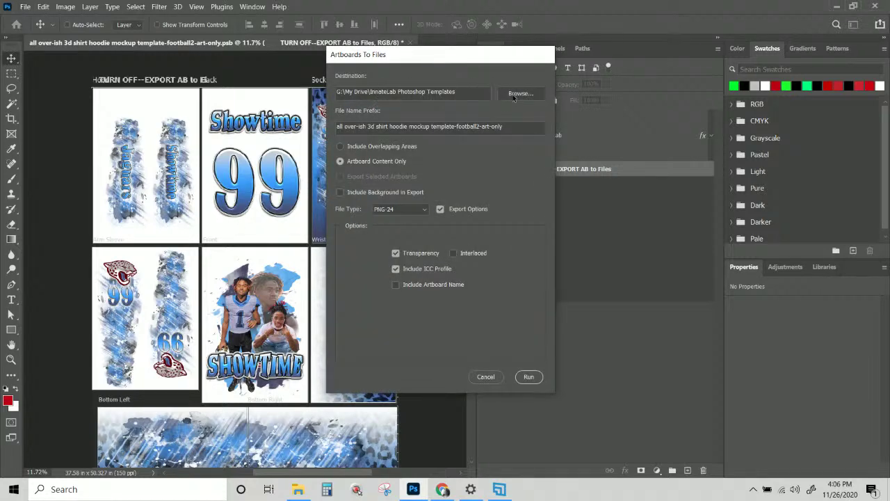
Create a folder named test 22.0.1 inside the Innate Academy folder 117 and set it as the export destination
{"action": "left_click", "coordinate": [513, 95]}
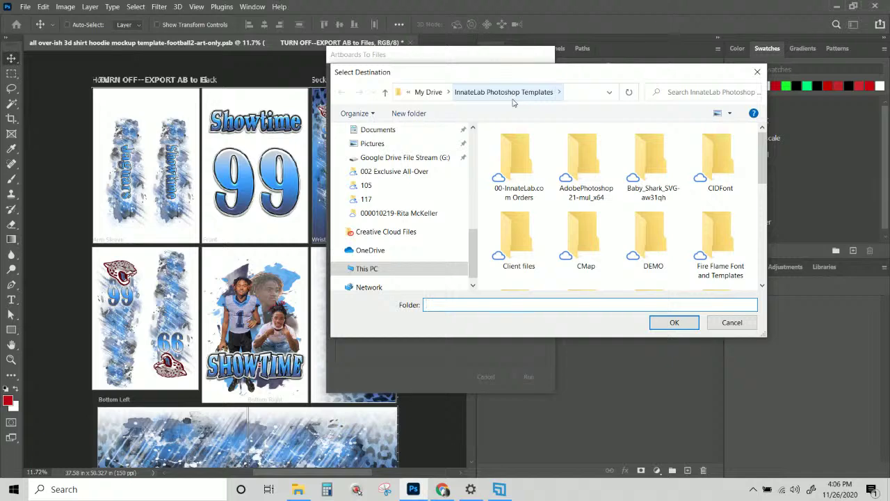
{"action": "left_click", "coordinate": [431, 201]}
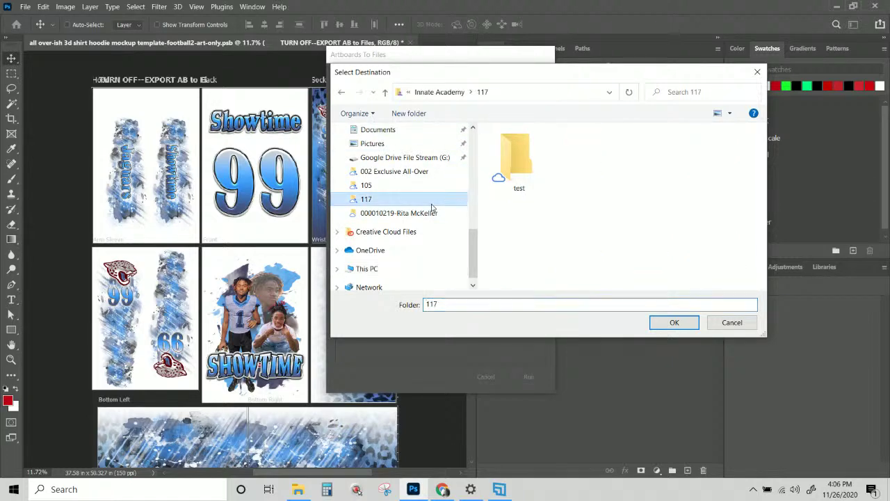
{"action": "right_click", "coordinate": [547, 216]}
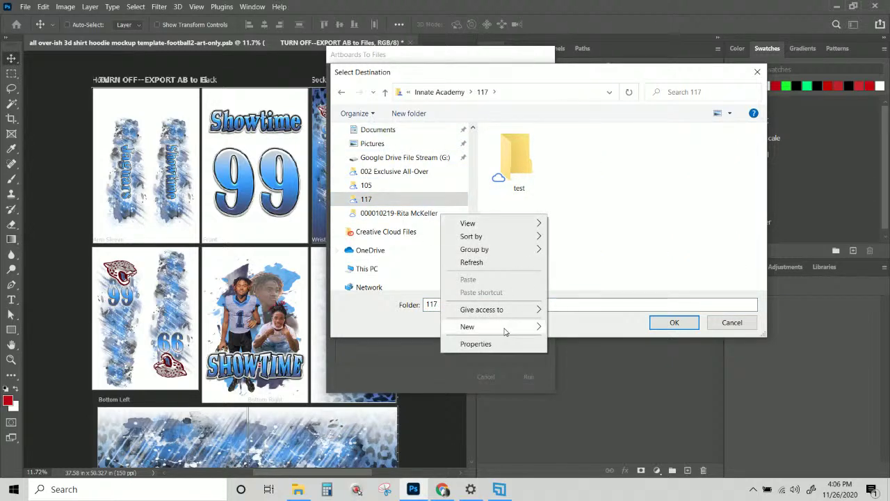
{"action": "mouse_move", "coordinate": [506, 327]}
{"action": "left_click", "coordinate": [558, 325]}
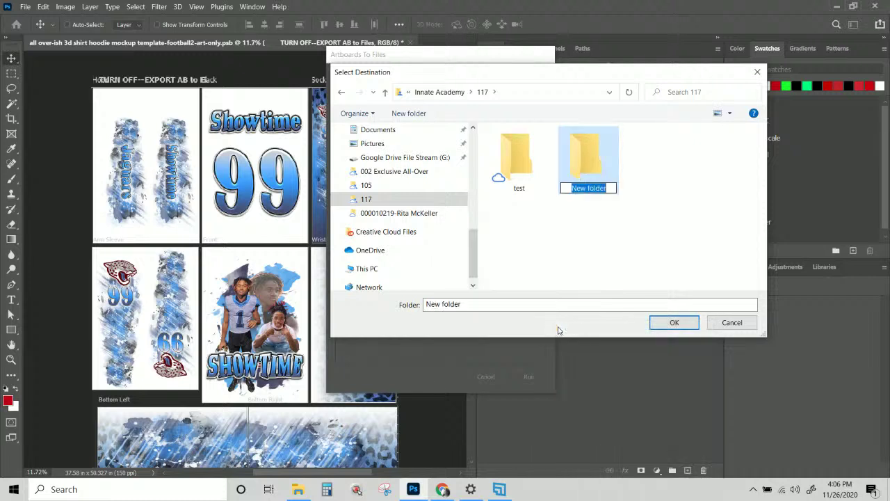
{"action": "type", "text": "test"}
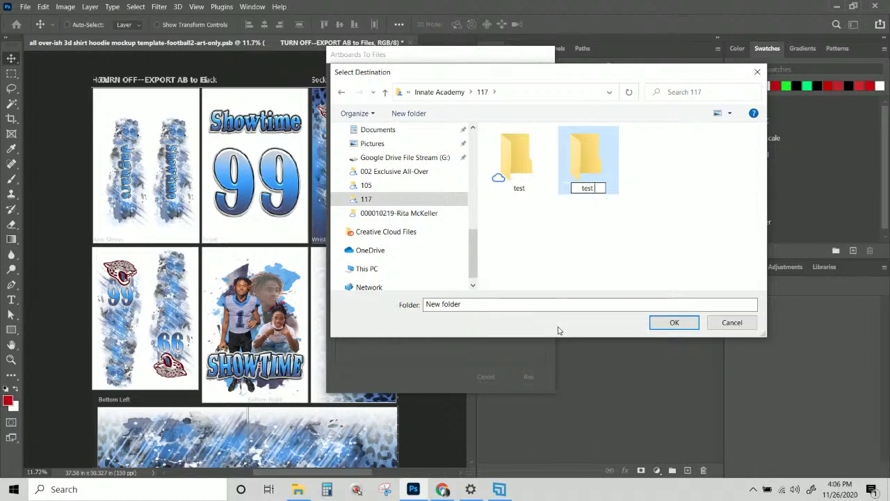
{"action": "type", "text": " 22.0"}
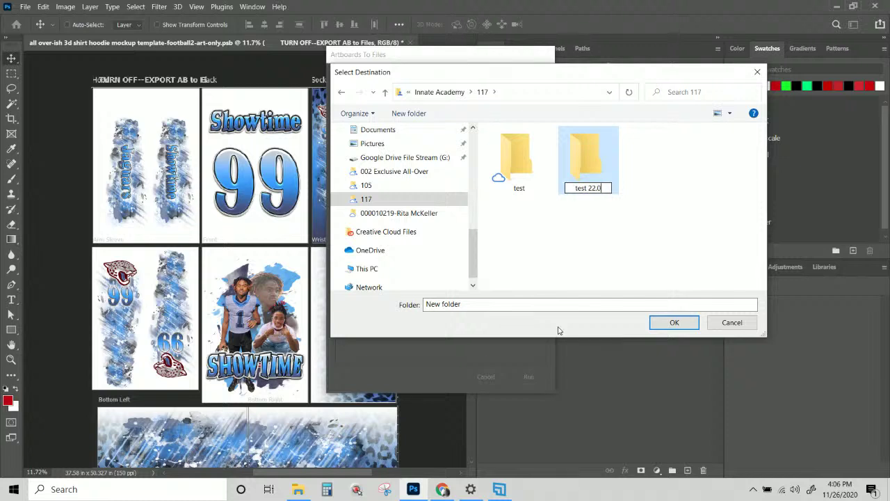
{"action": "type", "text": ".1"}
{"action": "key", "text": "Return"}
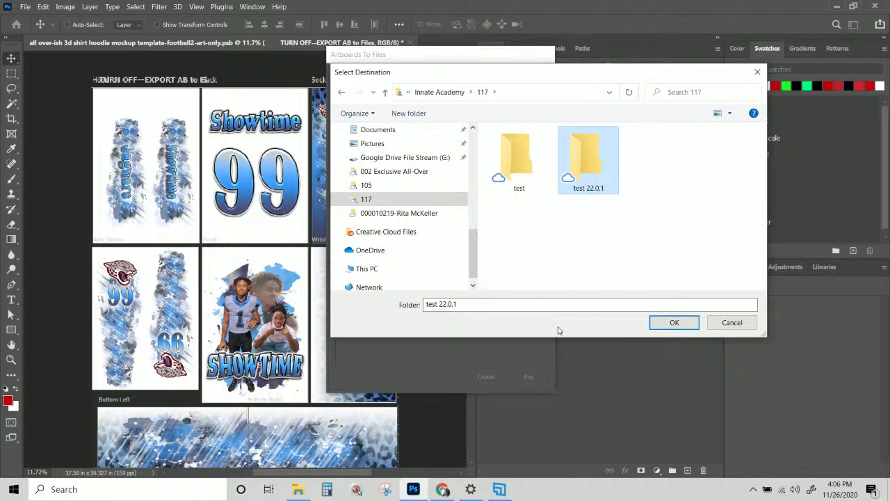
{"action": "double_click", "coordinate": [590, 159]}
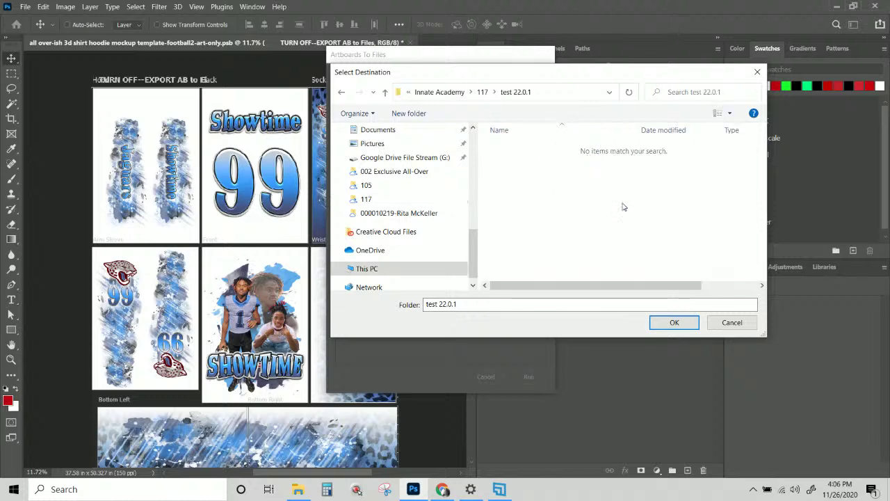
{"action": "left_click", "coordinate": [674, 323]}
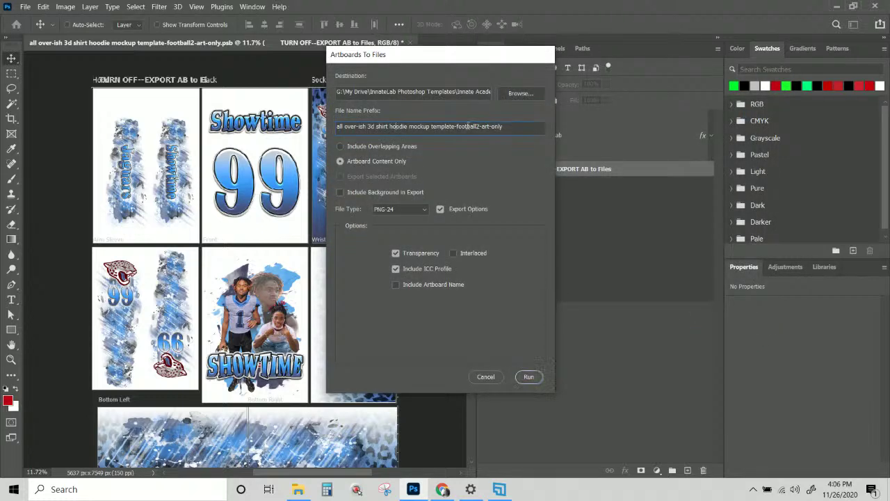
Set the export's file name prefix to 22.0.1- and its file type to JPEG
{"action": "left_click_drag", "start_coordinate": [500, 125], "coordinate": [247, 126]}
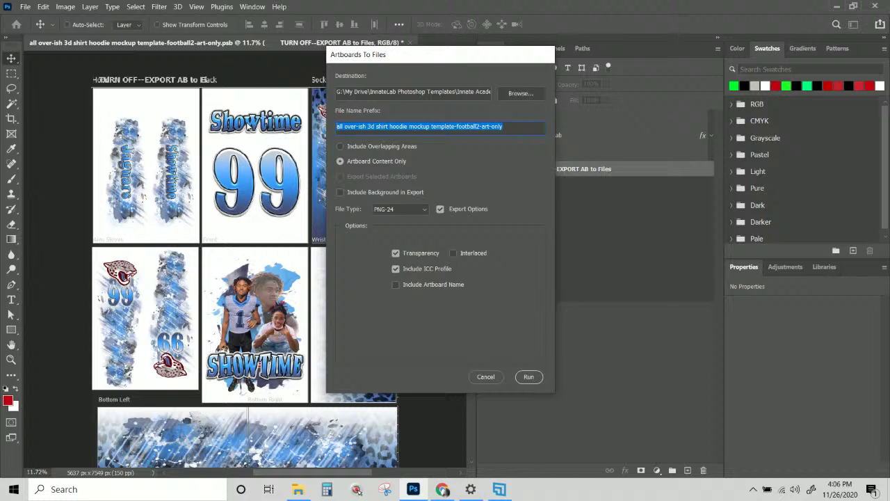
{"action": "type", "text": "22."}
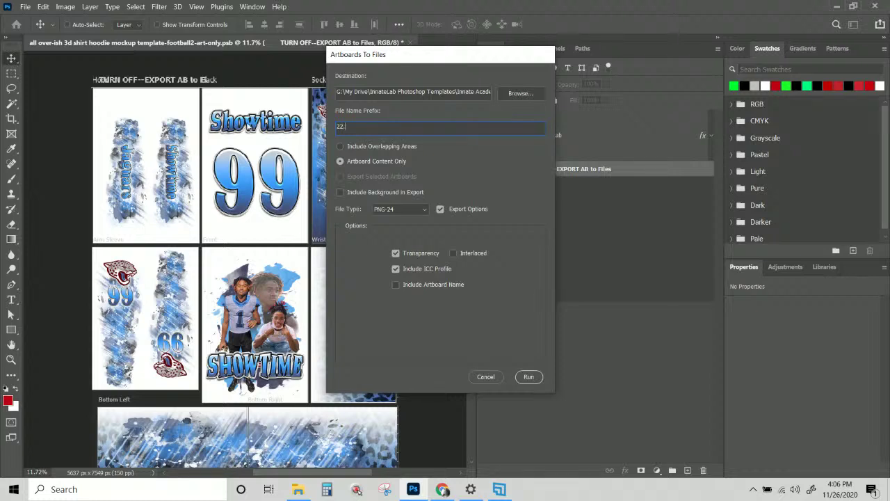
{"action": "type", "text": "0.1-"}
{"action": "left_click", "coordinate": [420, 210]}
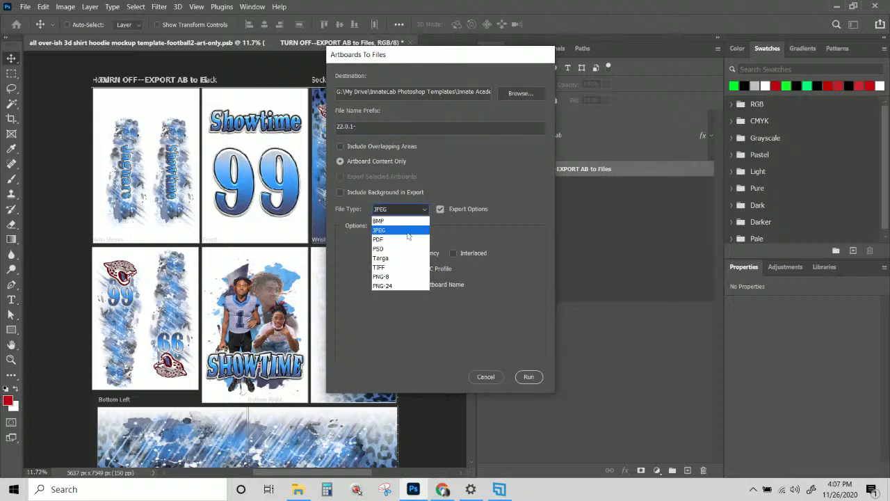
{"action": "left_click", "coordinate": [408, 230]}
{"action": "left_click", "coordinate": [404, 211]}
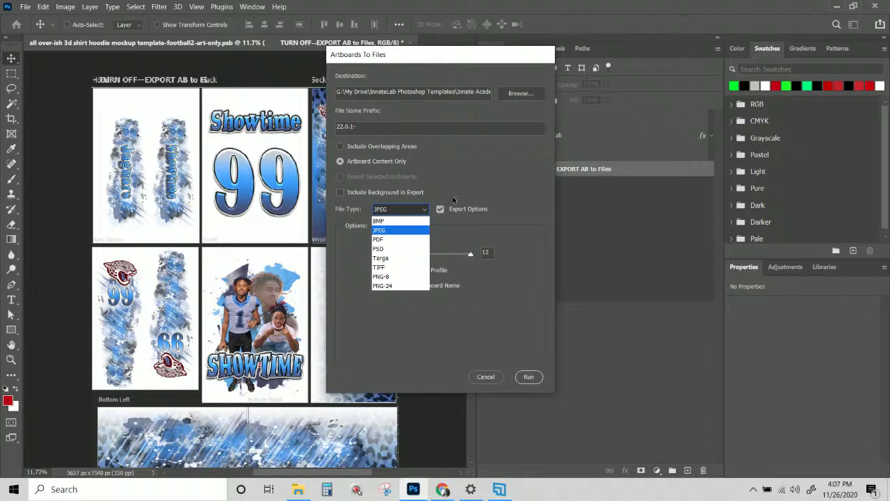
{"action": "left_click", "coordinate": [395, 230]}
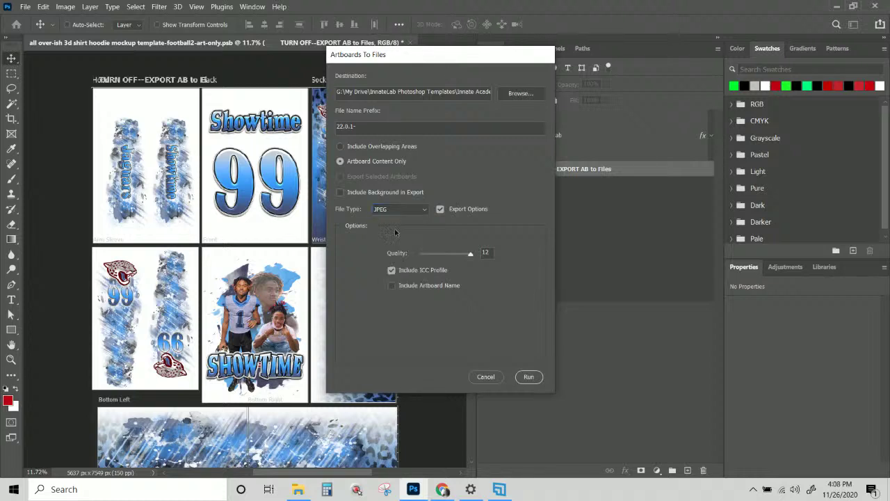
Adjust the JPEG quality, keeping the export options enabled, and run the artboard export
{"action": "left_click_drag", "start_coordinate": [471, 254], "coordinate": [440, 256]}
{"action": "left_click", "coordinate": [440, 209]}
{"action": "left_click", "coordinate": [440, 210]}
{"action": "left_click", "coordinate": [530, 377]}
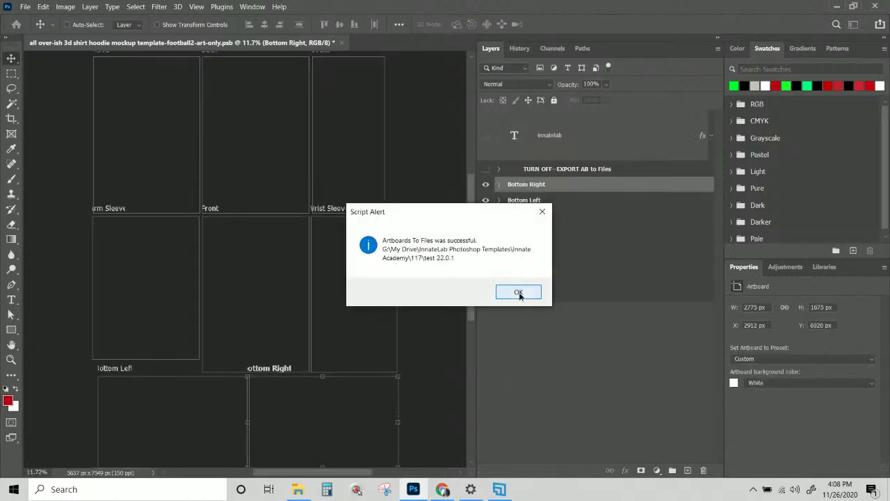
{"action": "left_click", "coordinate": [520, 292]}
Switch to File Explorer and examine the exported JPEGs in the test 22.0.1 folder as extra large icons
{"action": "mouse_move", "coordinate": [298, 491]}
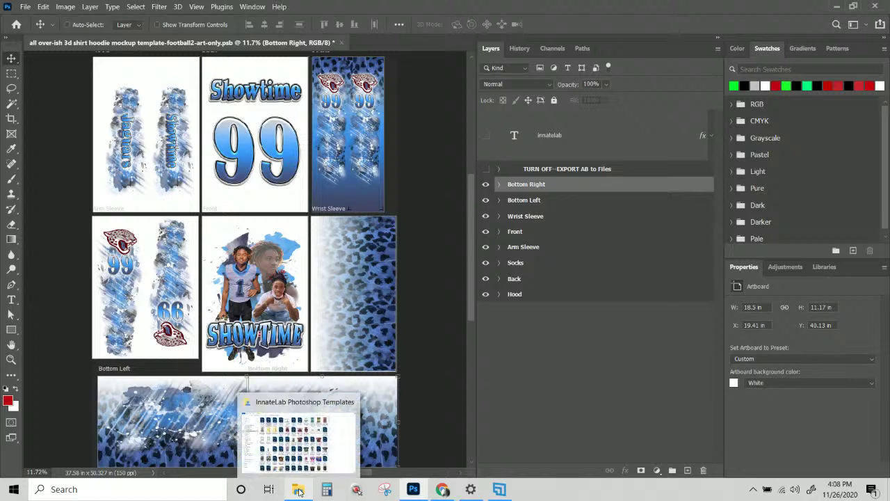
{"action": "left_click", "coordinate": [298, 491]}
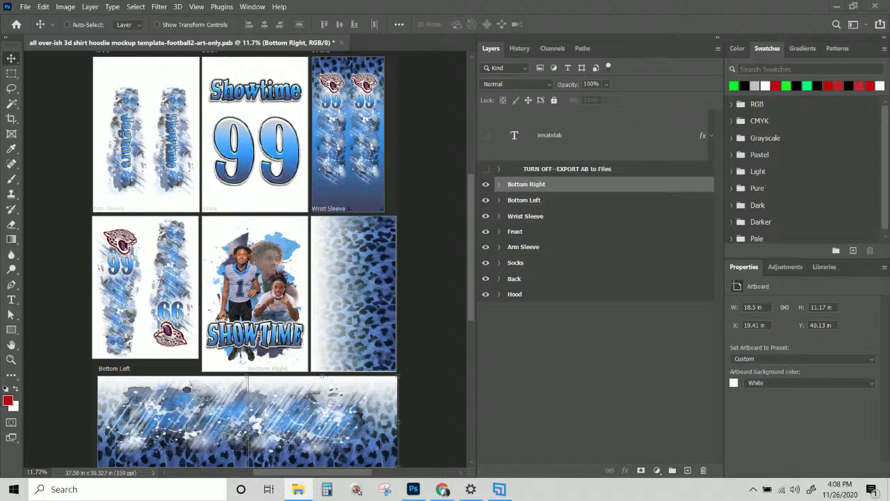
{"action": "left_click_drag", "start_coordinate": [0, 162], "coordinate": [478, 77]}
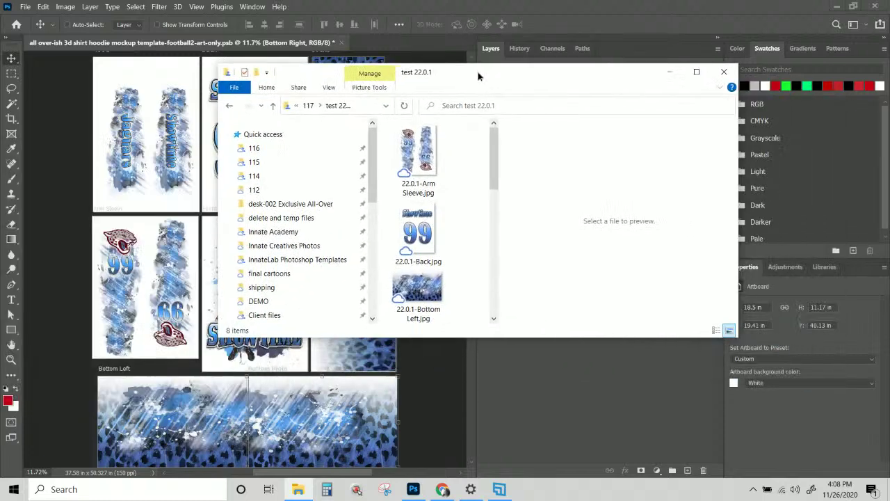
{"action": "left_click", "coordinate": [696, 71]}
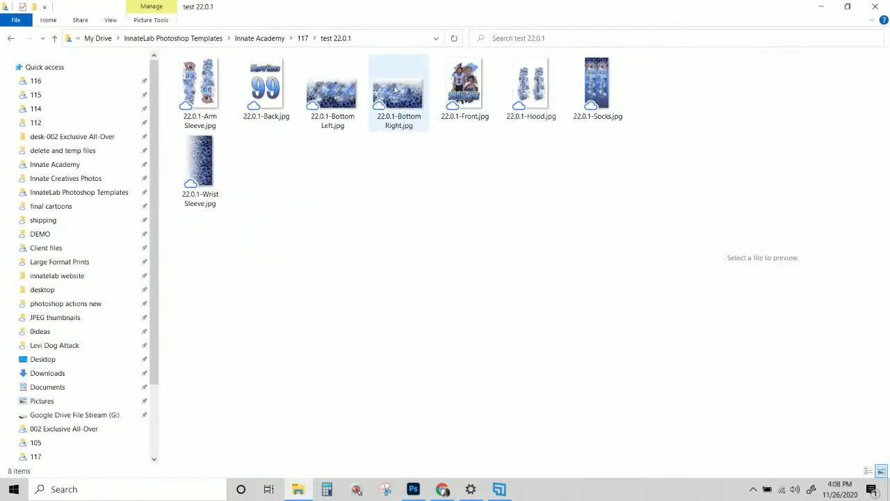
{"action": "right_click", "coordinate": [274, 216]}
{"action": "mouse_move", "coordinate": [260, 222]}
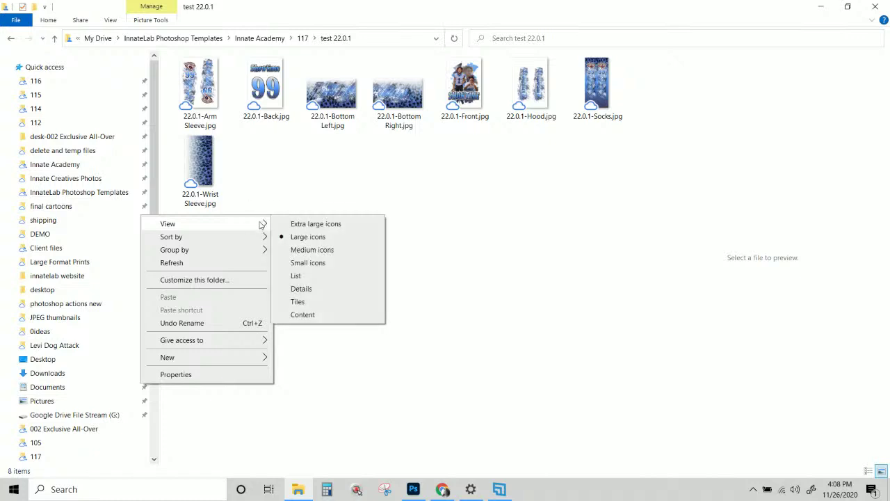
{"action": "left_click", "coordinate": [306, 223]}
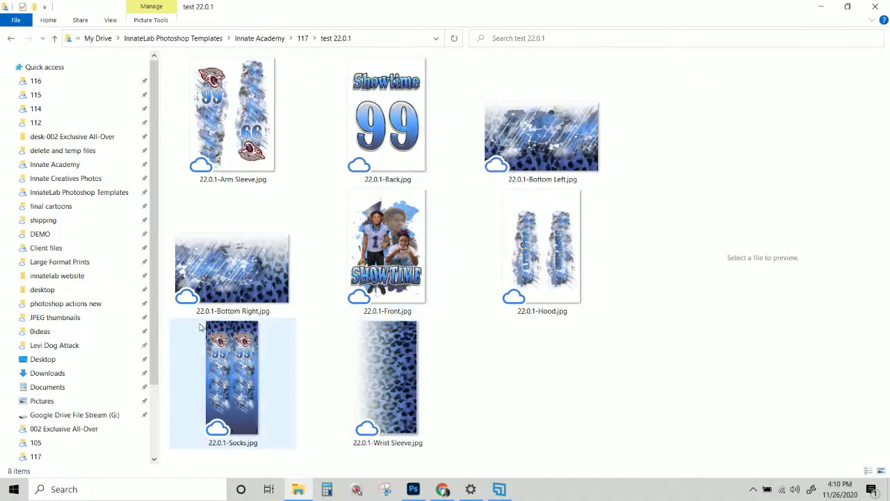
{"action": "left_click", "coordinate": [875, 6]}
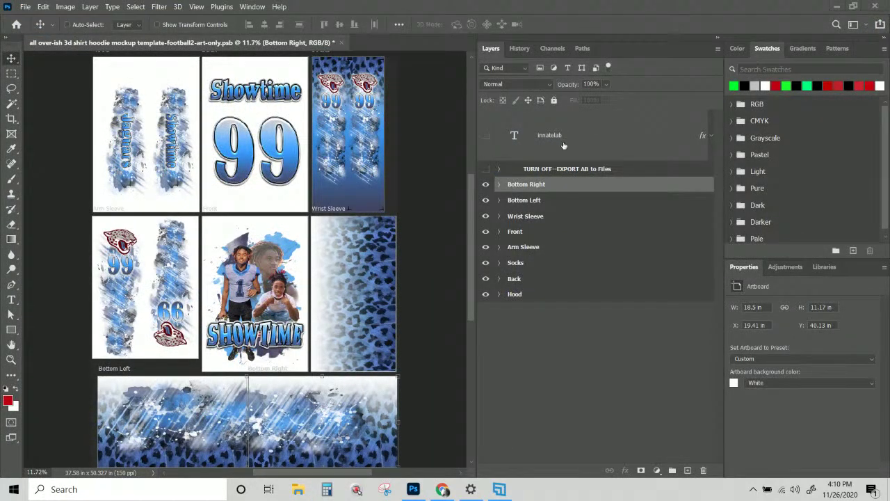
Show the TURN OFF--EXPORT AB to Files artboard and open its Number smart object for editing
{"action": "left_click", "coordinate": [485, 169]}
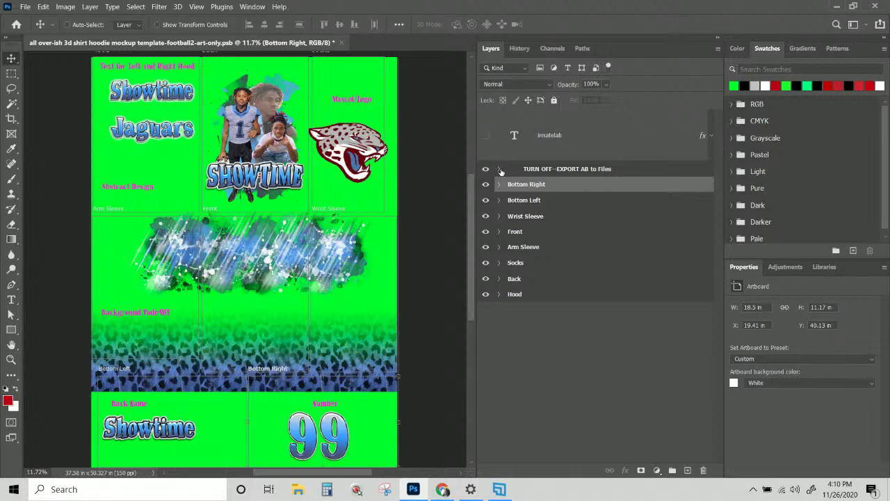
{"action": "left_click", "coordinate": [500, 170]}
{"action": "scroll", "coordinate": [561, 239], "scroll_direction": "down", "scroll_amount": 5}
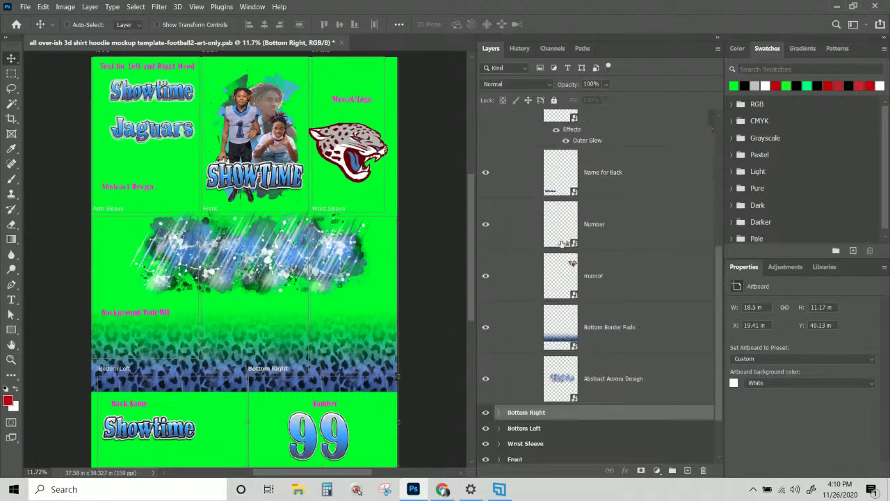
{"action": "scroll", "coordinate": [563, 246], "scroll_direction": "down", "scroll_amount": 2}
{"action": "scroll", "coordinate": [570, 321], "scroll_direction": "up", "scroll_amount": 3}
{"action": "scroll", "coordinate": [573, 319], "scroll_direction": "up", "scroll_amount": 4}
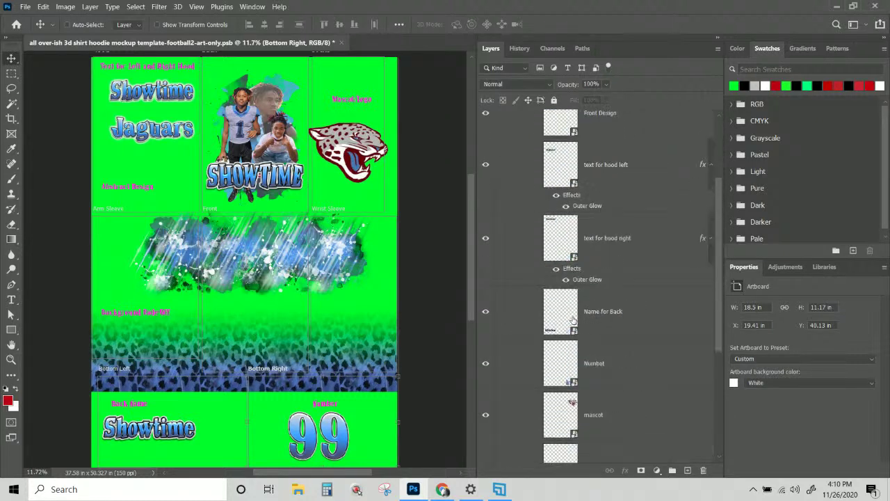
{"action": "scroll", "coordinate": [572, 320], "scroll_direction": "down", "scroll_amount": 4}
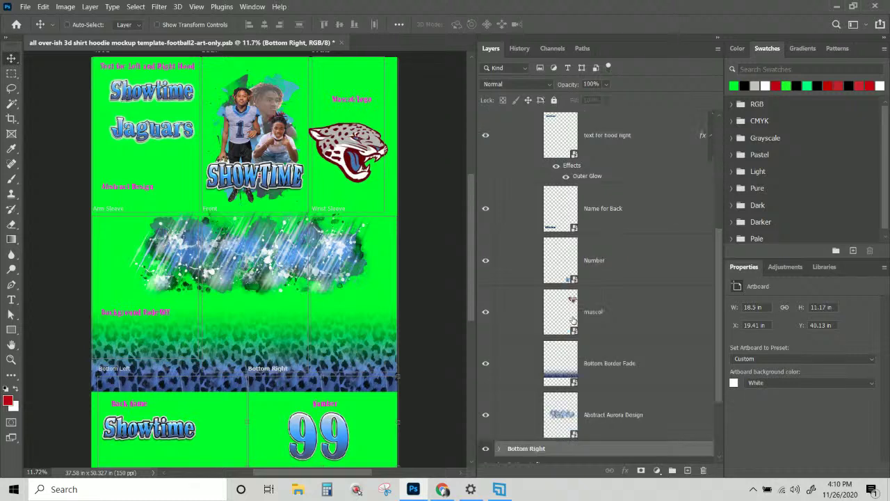
{"action": "right_click", "coordinate": [341, 425]}
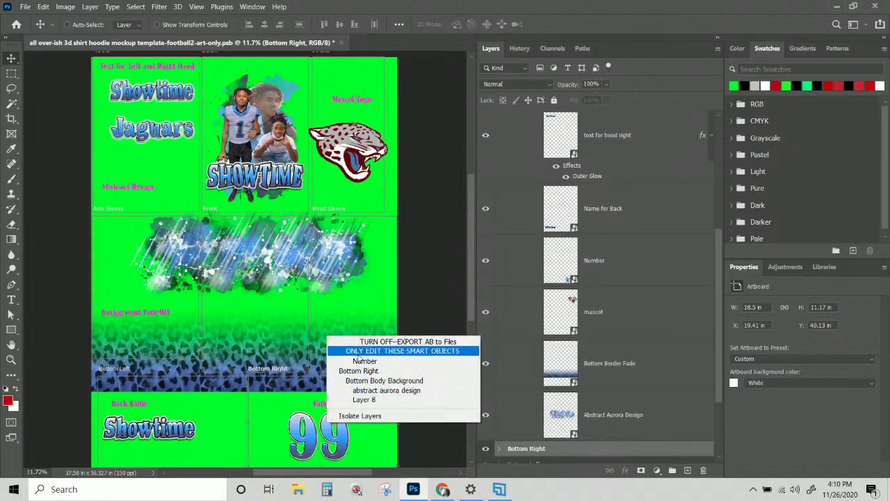
{"action": "left_click", "coordinate": [355, 360]}
{"action": "double_click", "coordinate": [562, 261]}
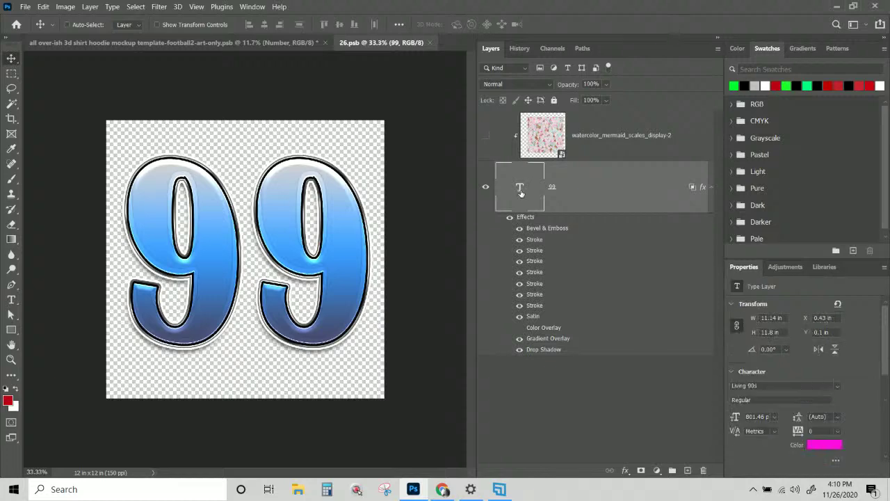
Change the jersey number text to 1 and delete the hidden watercolor_mermaid_scales_display-2 layer
{"action": "double_click", "coordinate": [520, 188]}
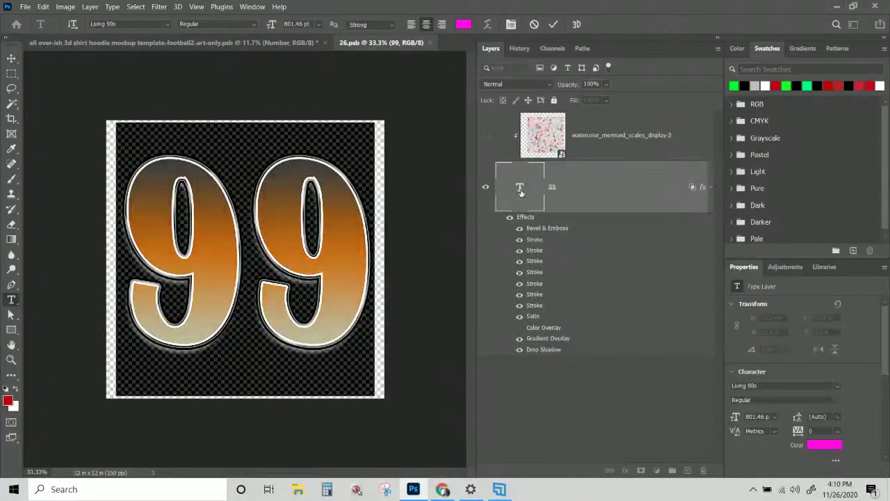
{"action": "type", "text": "1"}
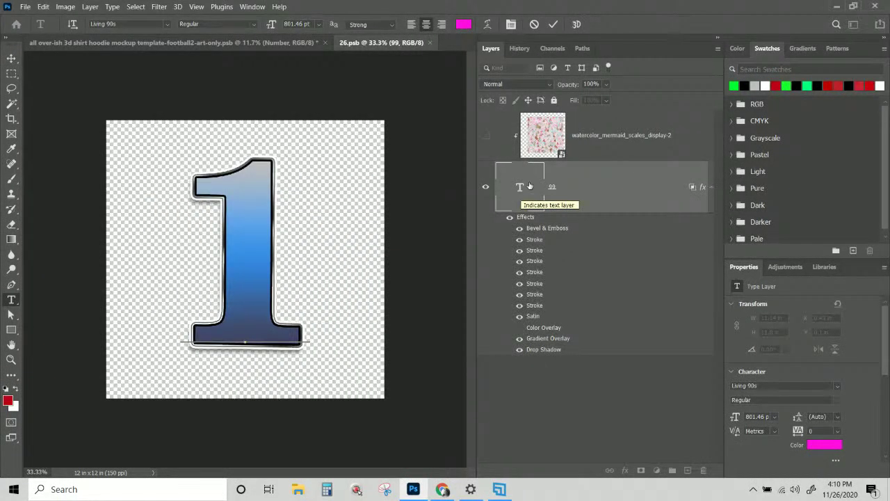
{"action": "left_click", "coordinate": [603, 132]}
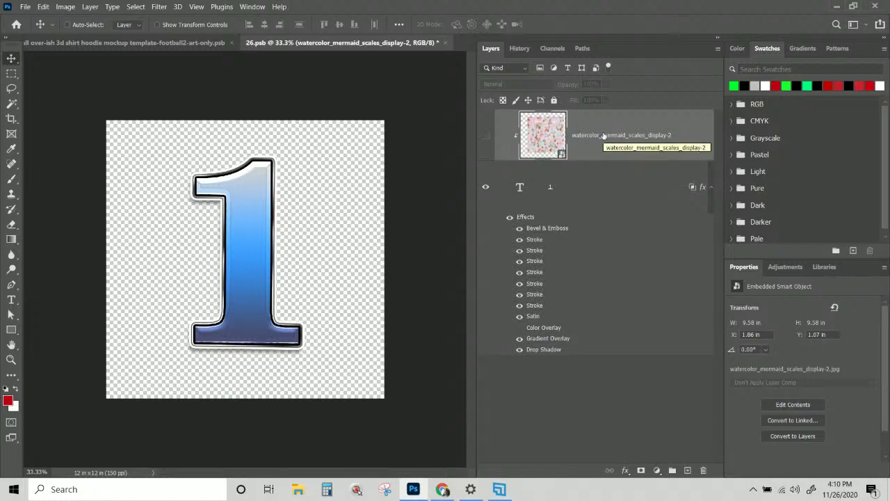
{"action": "left_click", "coordinate": [485, 136]}
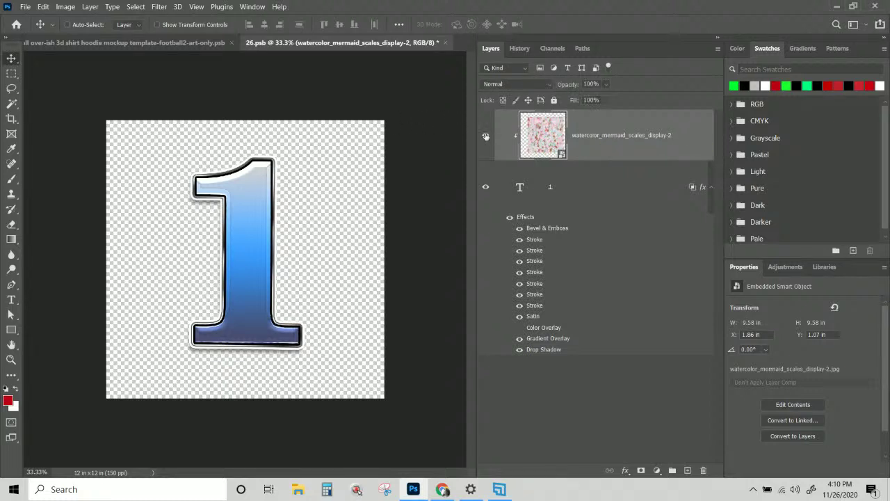
{"action": "left_click", "coordinate": [486, 136]}
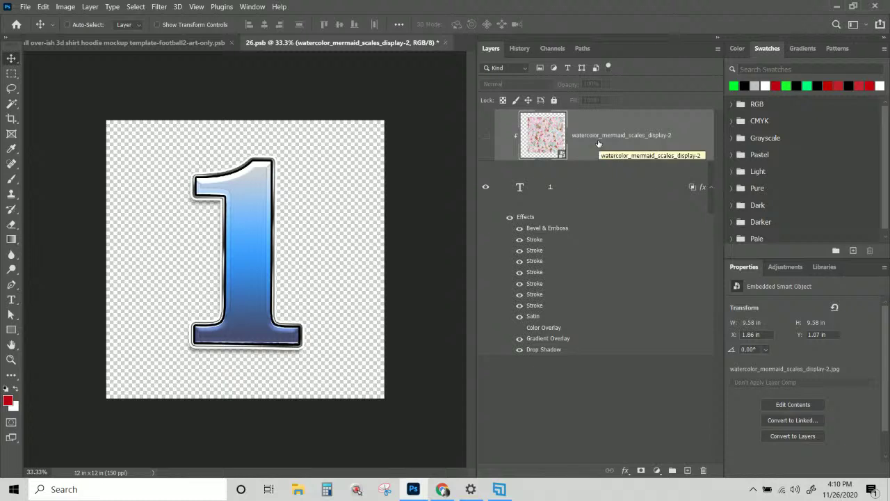
{"action": "key", "text": "Delete"}
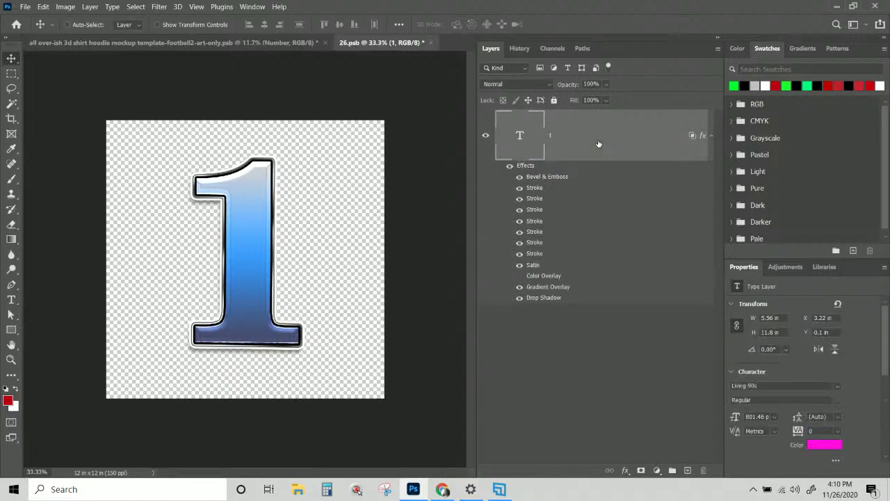
Save and close the number smart object, and hide the TURN OFF--EXPORT AB to Files artboard in the template
{"action": "left_click", "coordinate": [431, 42]}
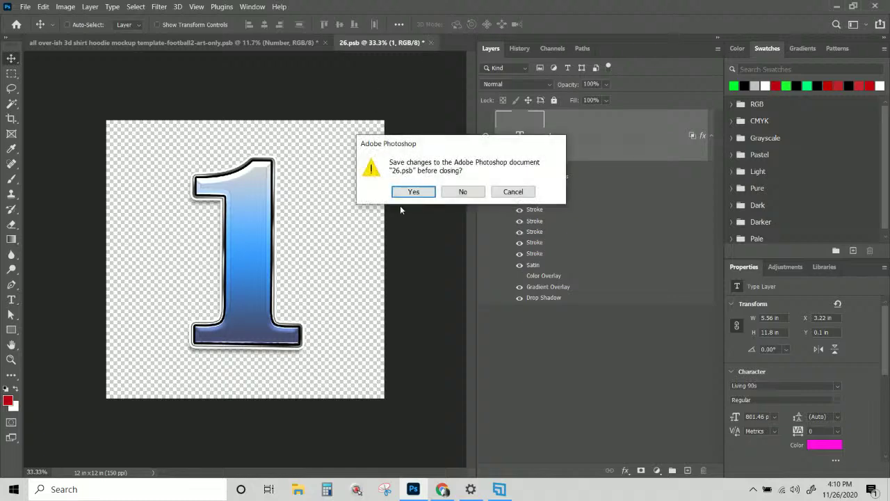
{"action": "left_click", "coordinate": [411, 191]}
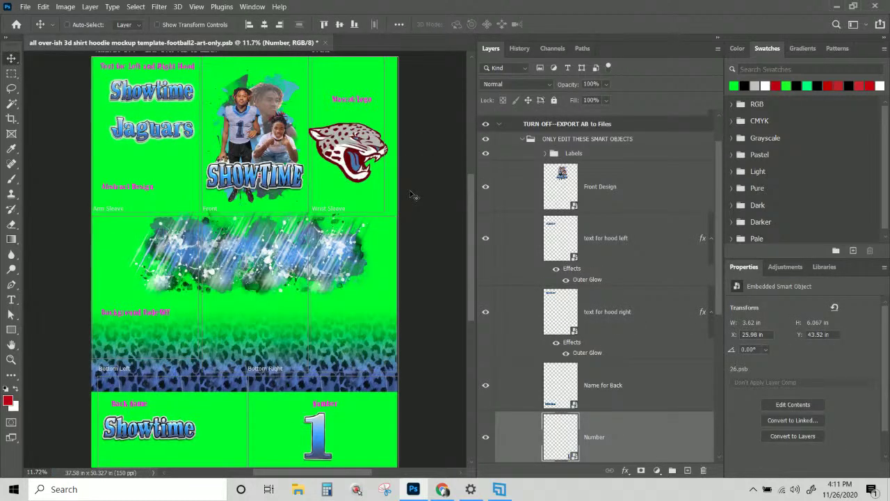
{"action": "left_click", "coordinate": [499, 126]}
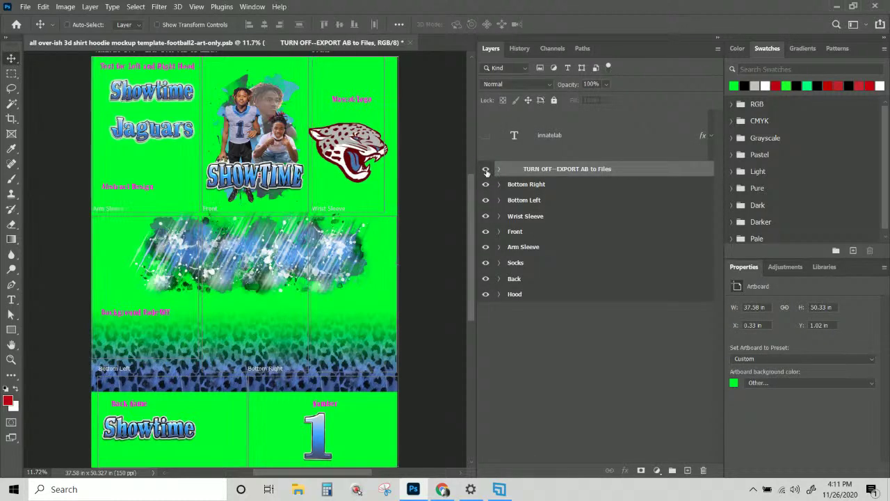
{"action": "left_click", "coordinate": [486, 170]}
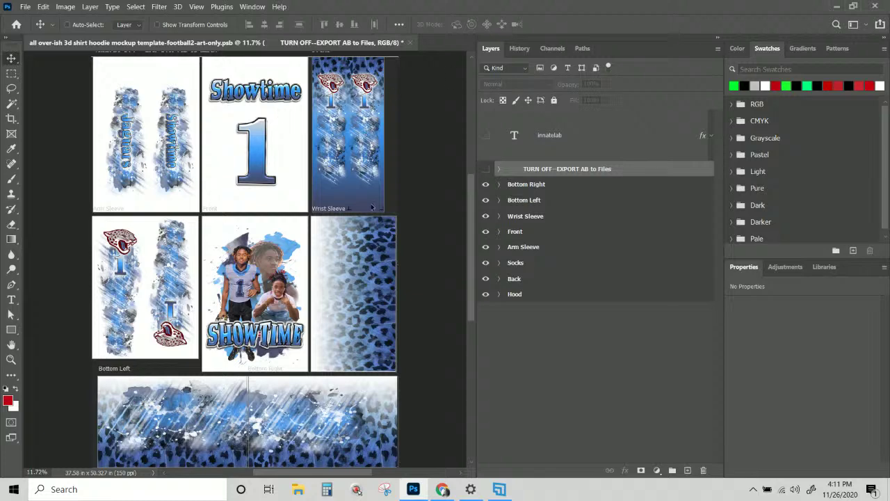
{"action": "scroll", "coordinate": [314, 401], "scroll_direction": "down", "scroll_amount": 2}
{"action": "scroll", "coordinate": [314, 401], "scroll_direction": "down", "scroll_amount": 2}
{"action": "scroll", "coordinate": [315, 401], "scroll_direction": "up", "scroll_amount": 5}
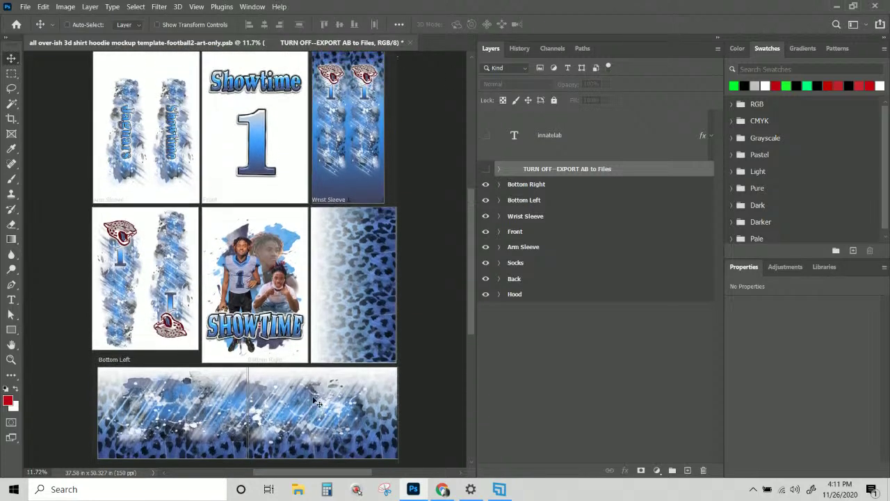
Start an Artboards to Files export and create a folder named showtime inside folder 117 as its destination
{"action": "left_click", "coordinate": [25, 7]}
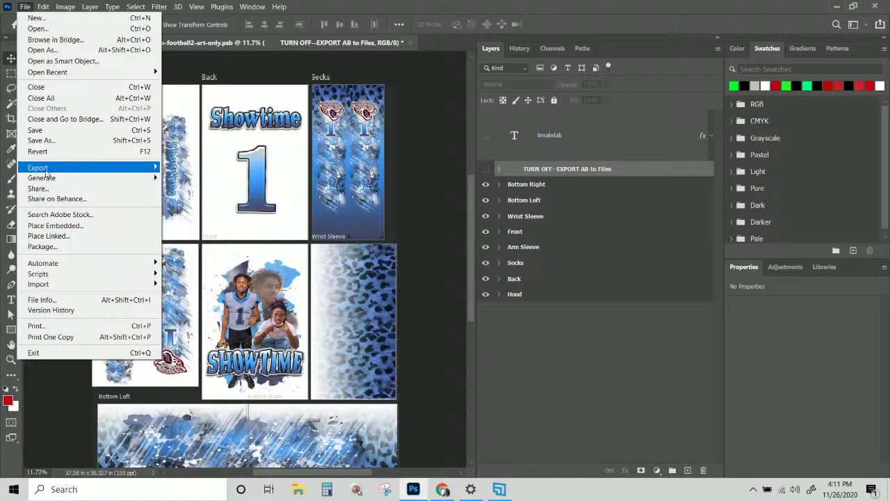
{"action": "mouse_move", "coordinate": [91, 171]}
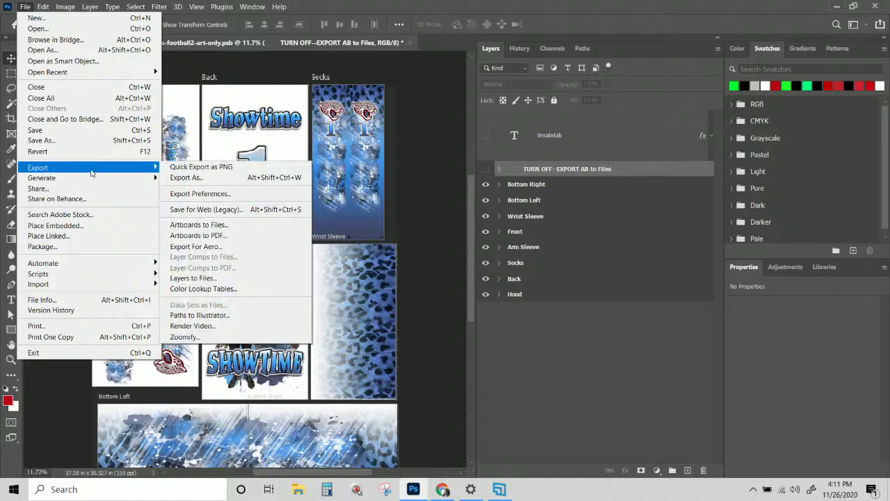
{"action": "left_click", "coordinate": [220, 226]}
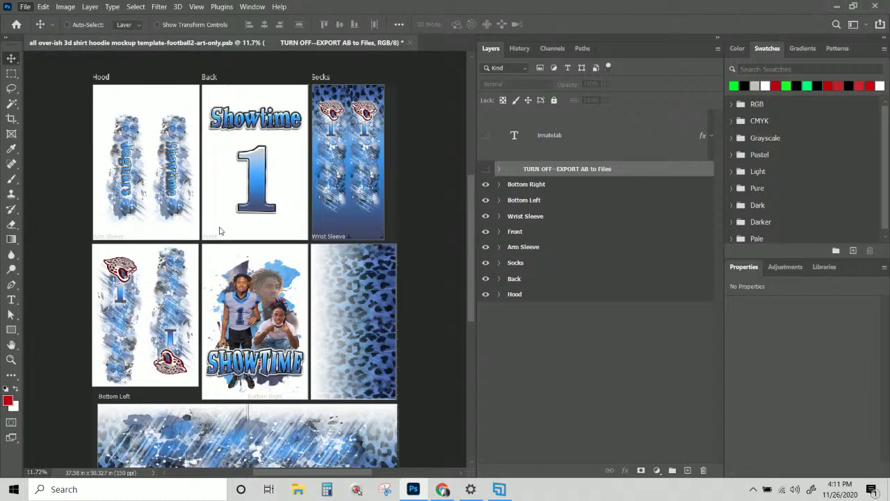
{"action": "left_click", "coordinate": [527, 97]}
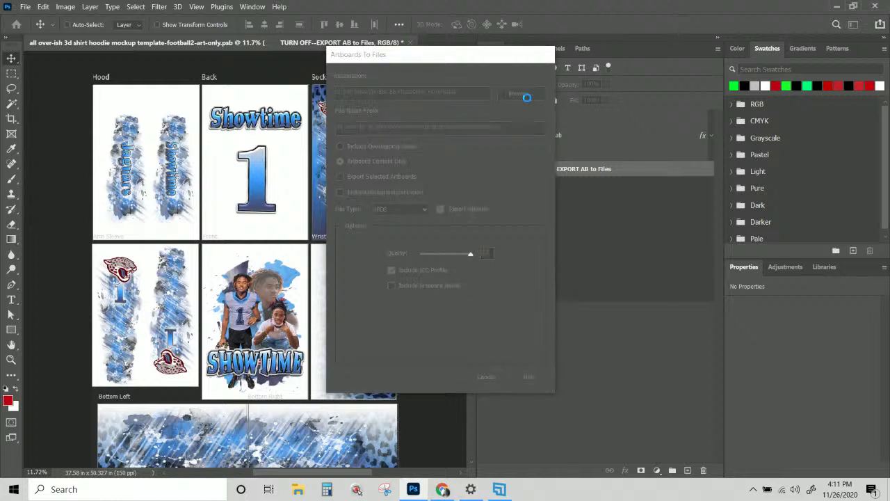
{"action": "left_click", "coordinate": [372, 199]}
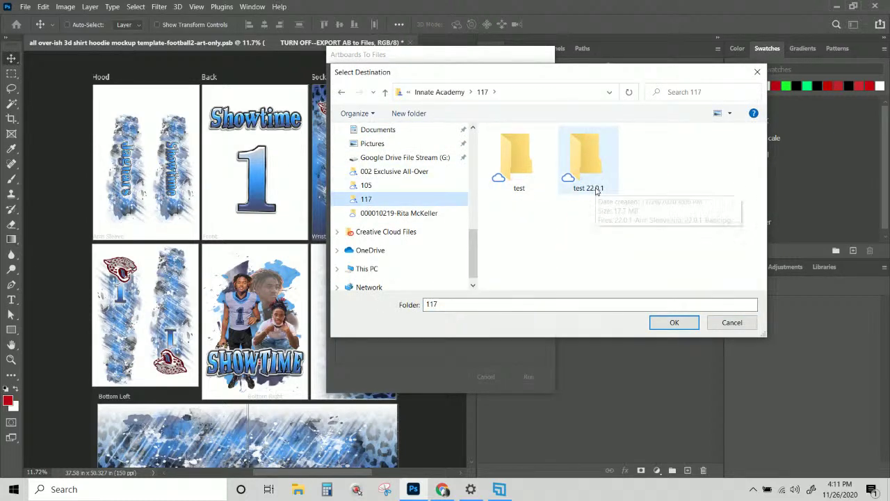
{"action": "right_click", "coordinate": [517, 230]}
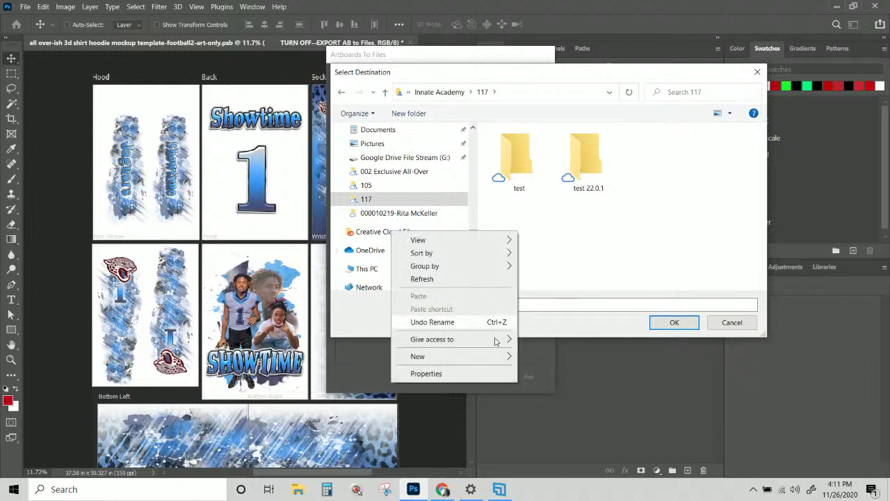
{"action": "mouse_move", "coordinate": [495, 356]}
{"action": "left_click", "coordinate": [537, 194]}
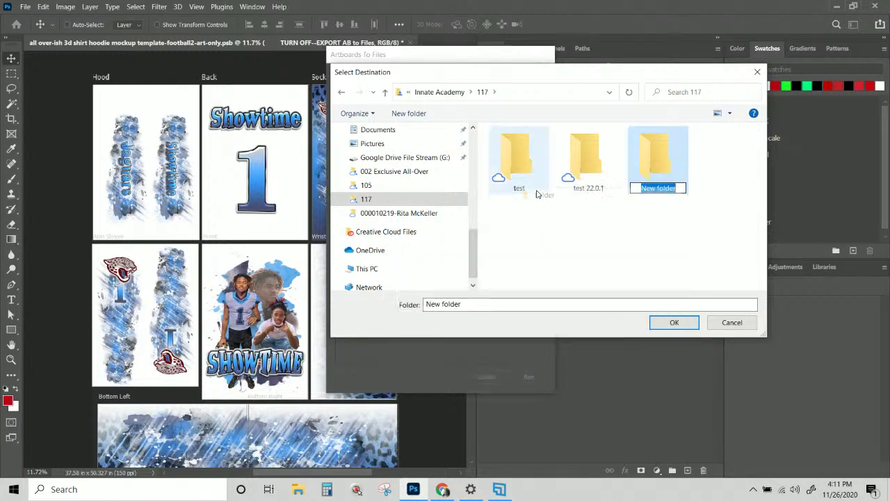
{"action": "type", "text": "showtime"}
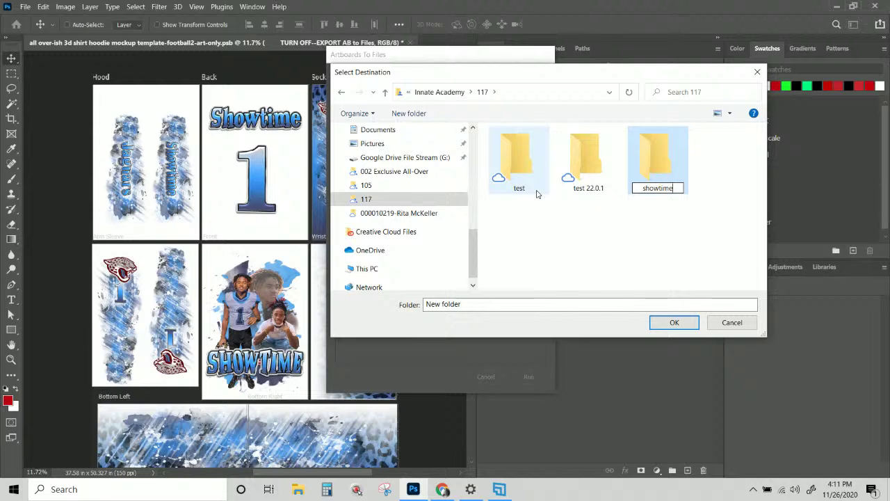
{"action": "key", "text": "Return"}
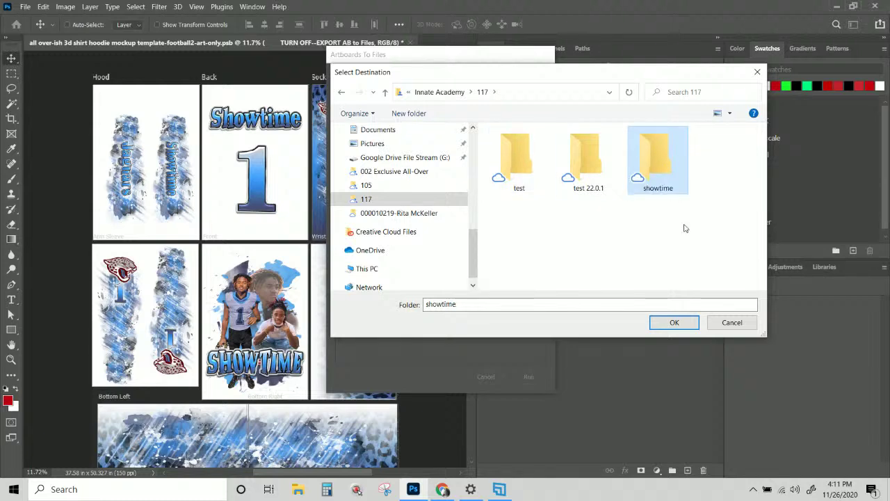
{"action": "left_click", "coordinate": [674, 322]}
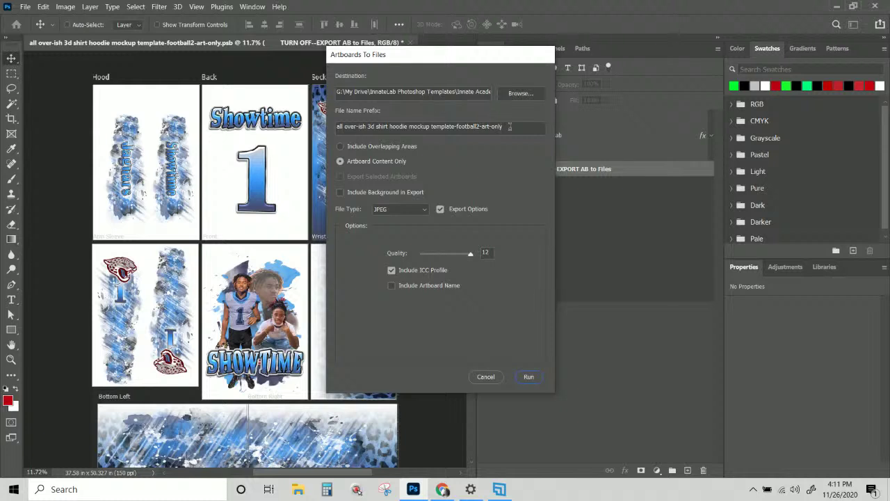
Set the export's file name prefix to showtime- and run the JPEG artboard export
{"action": "left_click_drag", "start_coordinate": [509, 127], "coordinate": [280, 141]}
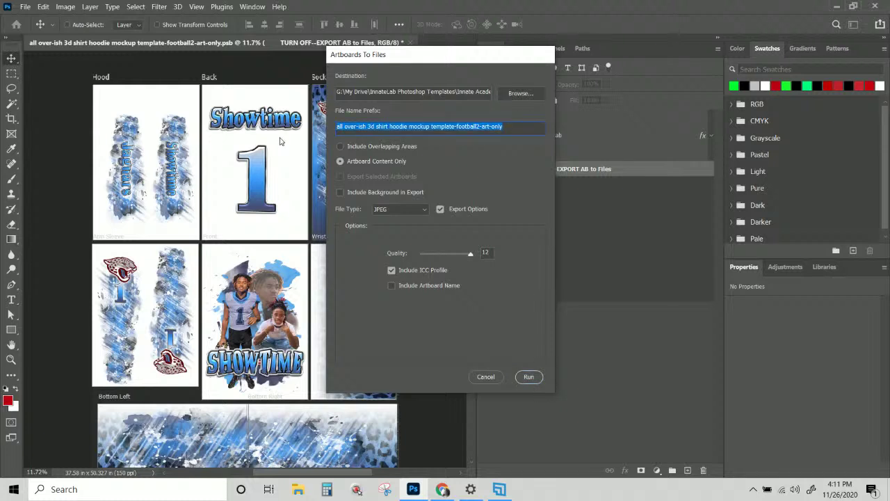
{"action": "type", "text": "showtime-"}
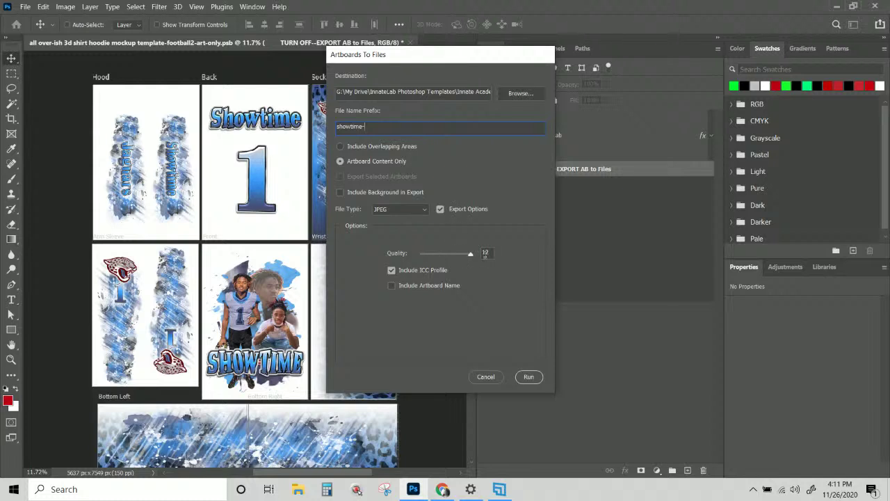
{"action": "left_click", "coordinate": [390, 269]}
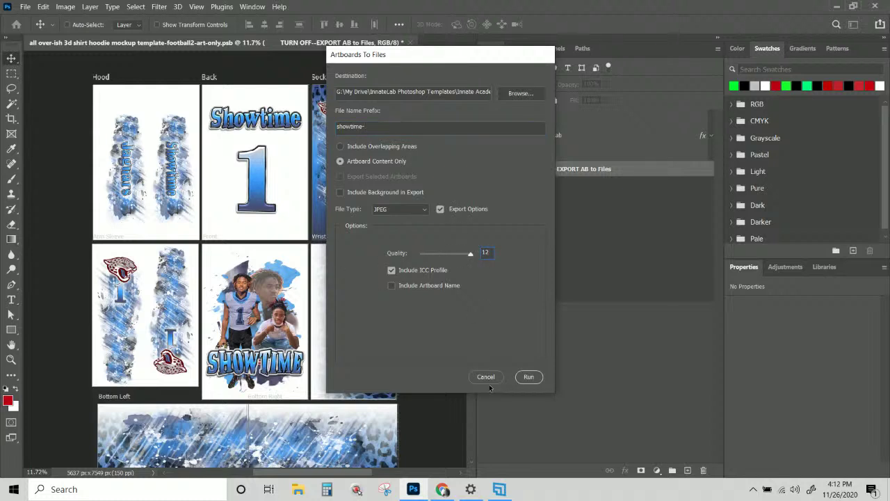
{"action": "left_click", "coordinate": [528, 377]}
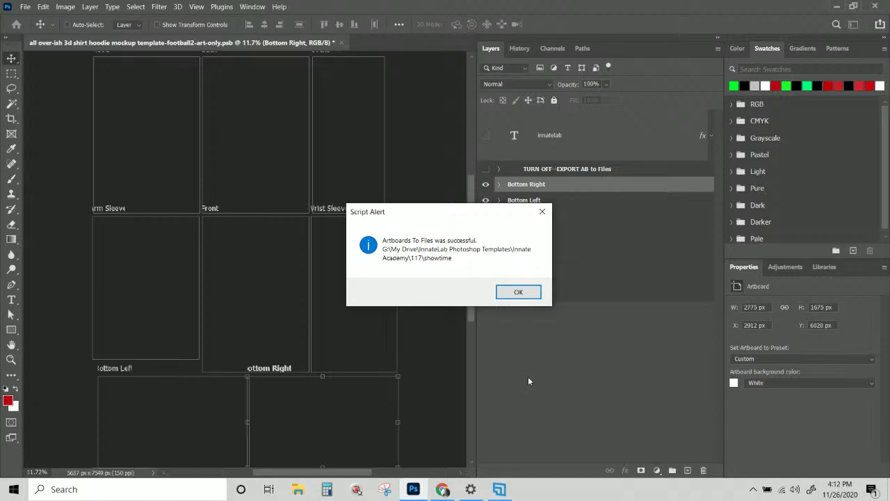
{"action": "left_click", "coordinate": [518, 292]}
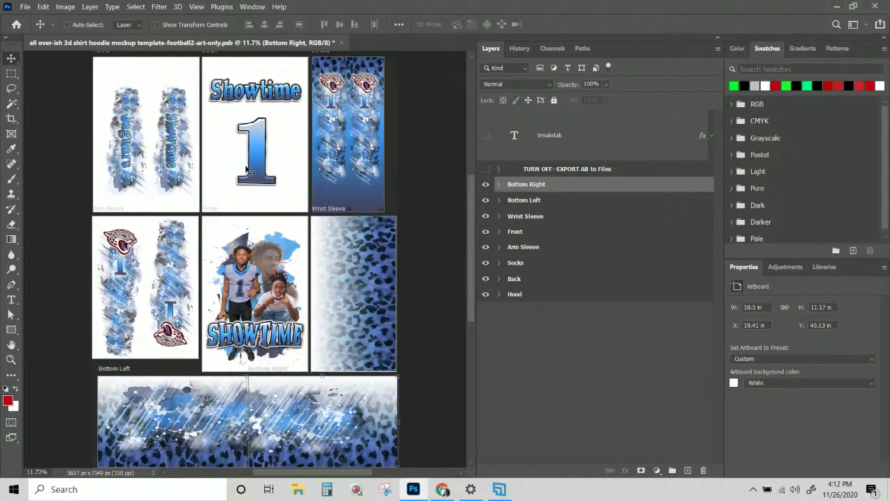
{"action": "scroll", "coordinate": [246, 169], "scroll_direction": "down", "scroll_amount": 1}
{"action": "scroll", "coordinate": [247, 169], "scroll_direction": "up", "scroll_amount": 2}
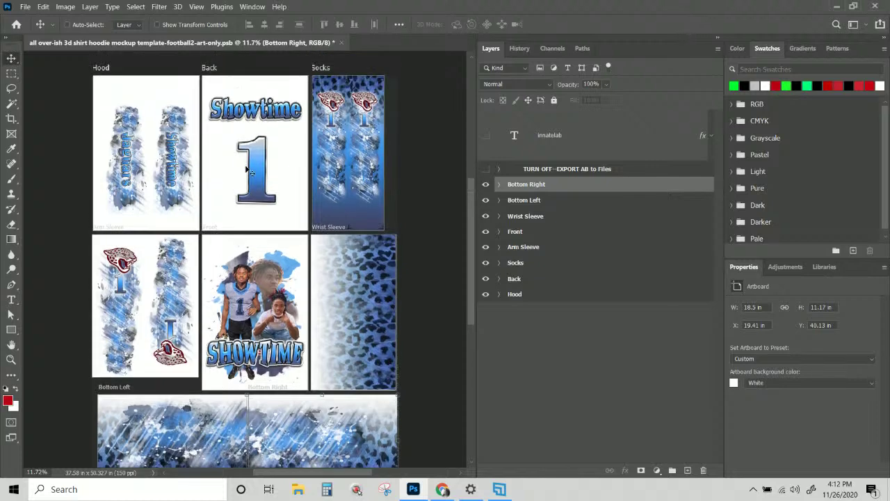
{"action": "scroll", "coordinate": [246, 169], "scroll_direction": "down", "scroll_amount": 1}
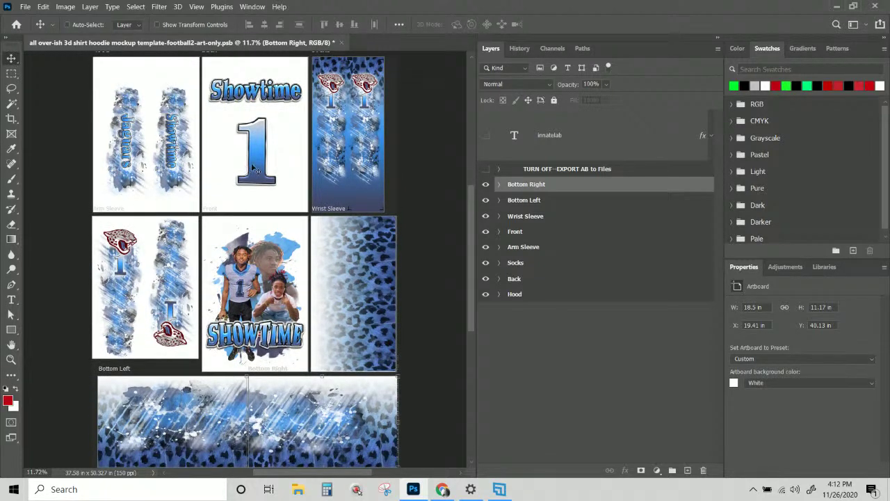
{"action": "mouse_move", "coordinate": [468, 221]}
{"action": "left_mouse_down"}
{"action": "mouse_move", "coordinate": [470, 246]}
{"action": "mouse_move", "coordinate": [475, 219]}
{"action": "mouse_move", "coordinate": [475, 236]}
{"action": "left_mouse_up"}
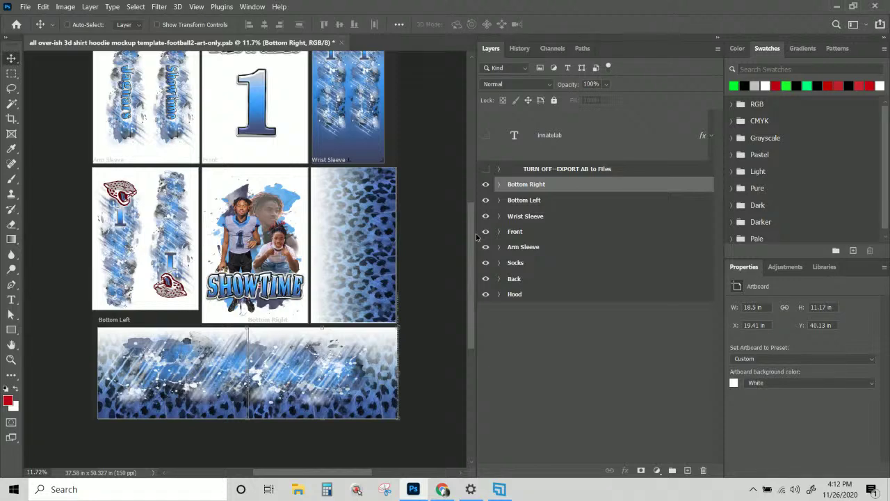
Switch to File Explorer and open the showtime folder inside folder 117
{"action": "left_click_drag", "start_coordinate": [475, 236], "coordinate": [475, 220]}
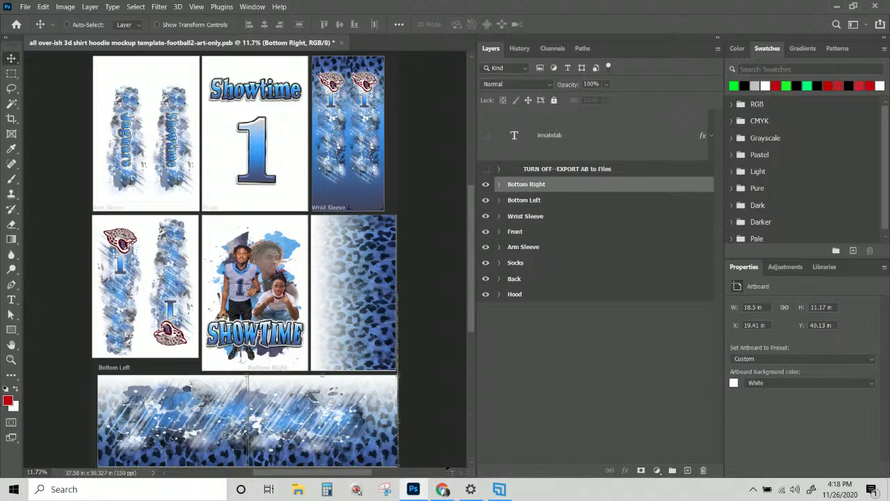
{"action": "mouse_move", "coordinate": [494, 490]}
{"action": "scroll", "coordinate": [551, 314], "scroll_direction": "up", "scroll_amount": 1}
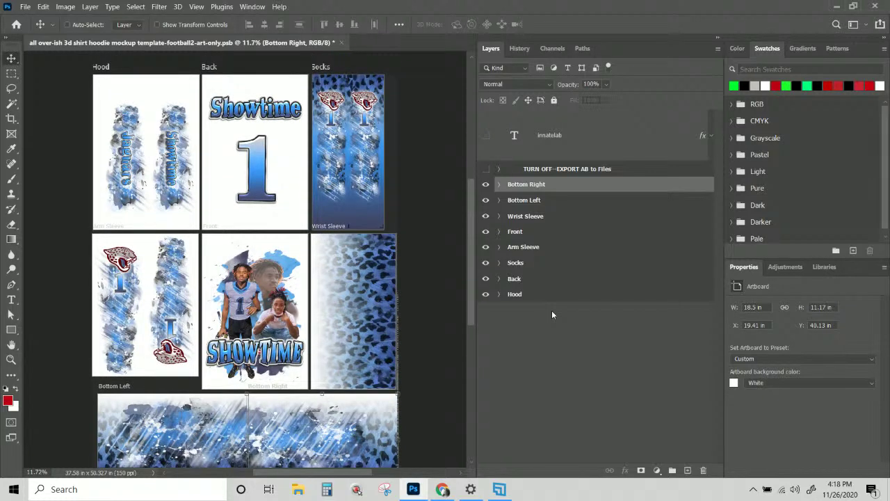
{"action": "left_click", "coordinate": [299, 490]}
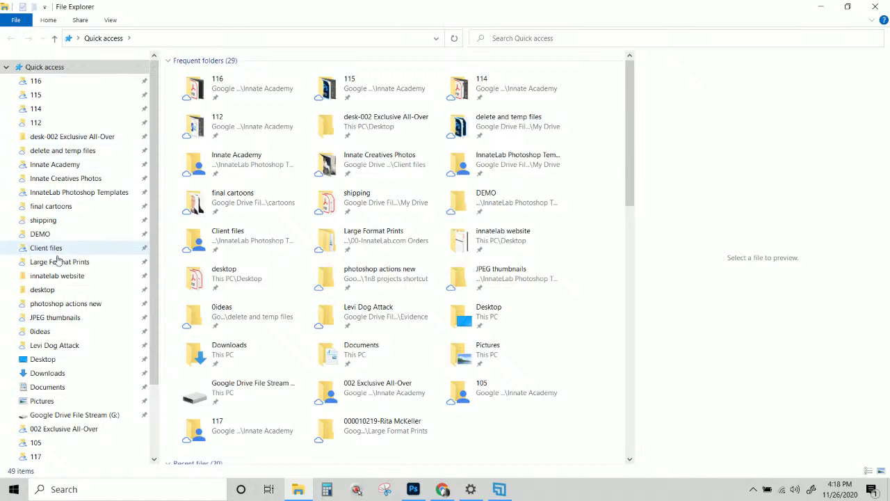
{"action": "left_click", "coordinate": [49, 456]}
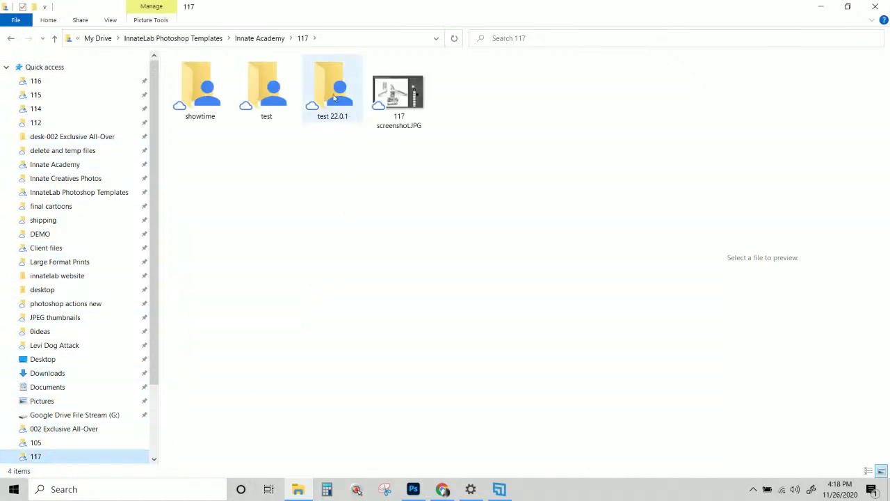
{"action": "double_click", "coordinate": [197, 87]}
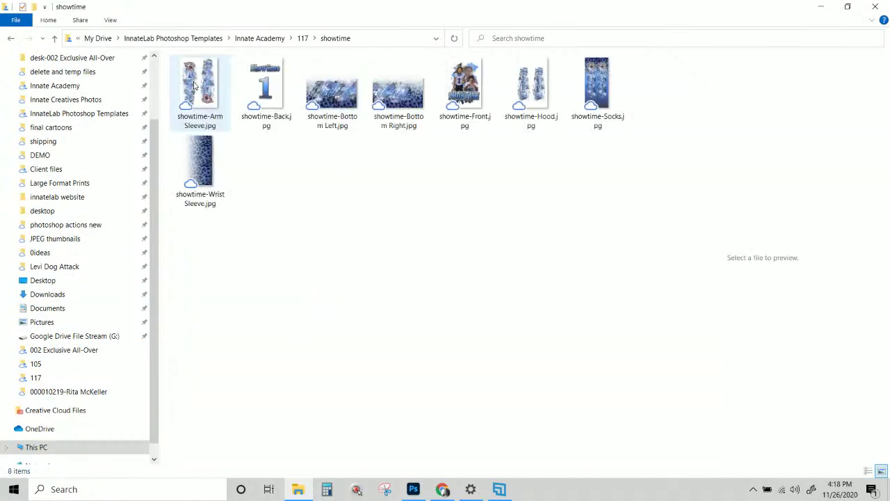
Preview the exported showtime JPEGs from the arm sleeve and back through to the socks and wrist sleeve
{"action": "left_click", "coordinate": [197, 85]}
{"action": "left_click", "coordinate": [265, 87]}
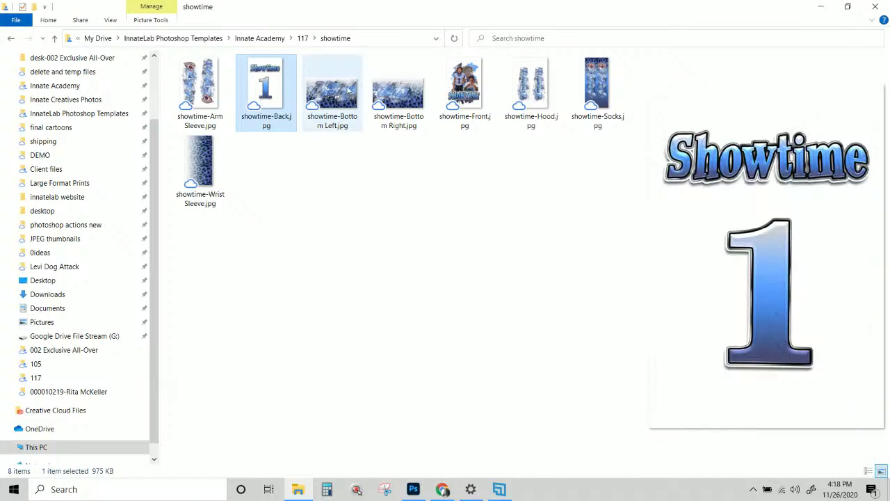
{"action": "left_click", "coordinate": [415, 90]}
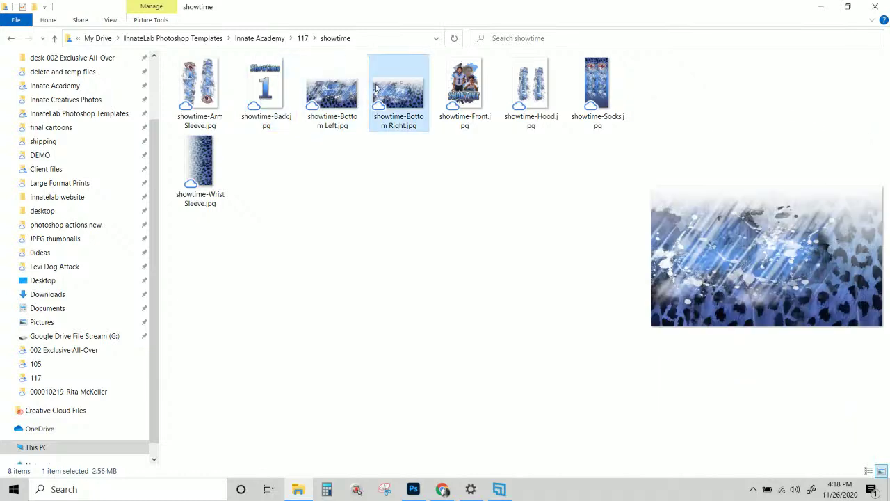
{"action": "left_click", "coordinate": [462, 101]}
{"action": "left_click", "coordinate": [545, 102]}
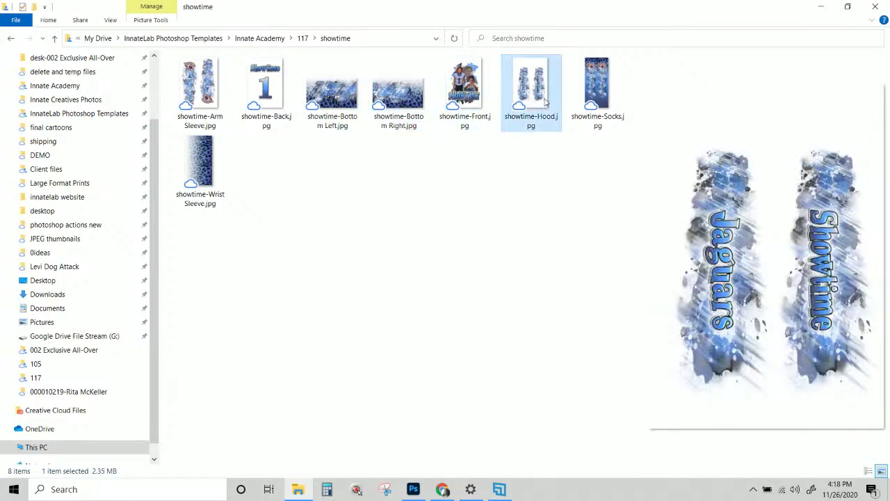
{"action": "left_click", "coordinate": [592, 103]}
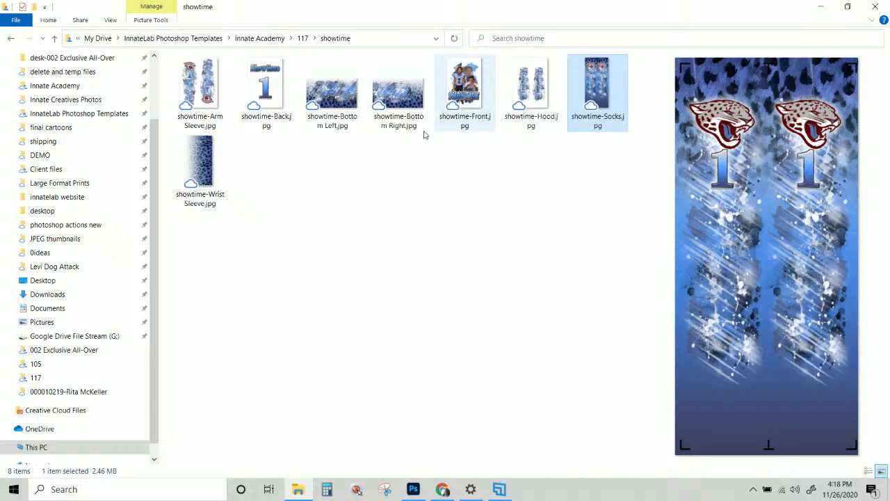
{"action": "left_click", "coordinate": [194, 176]}
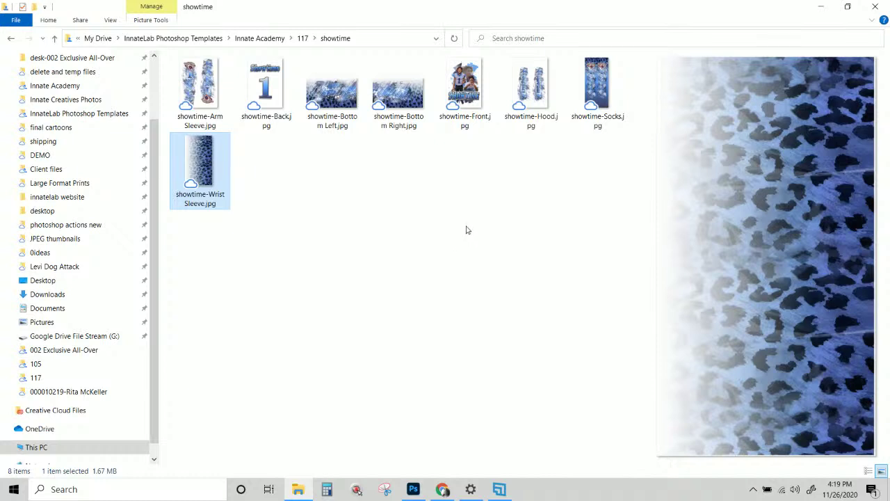
Review the exported socks, hood and front JPEGs again in the file preview
{"action": "left_click", "coordinate": [598, 87]}
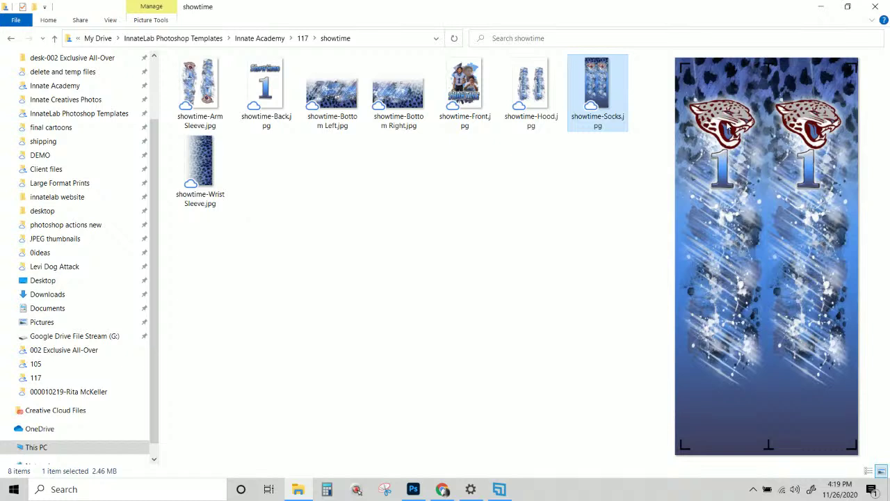
{"action": "left_click", "coordinate": [530, 82]}
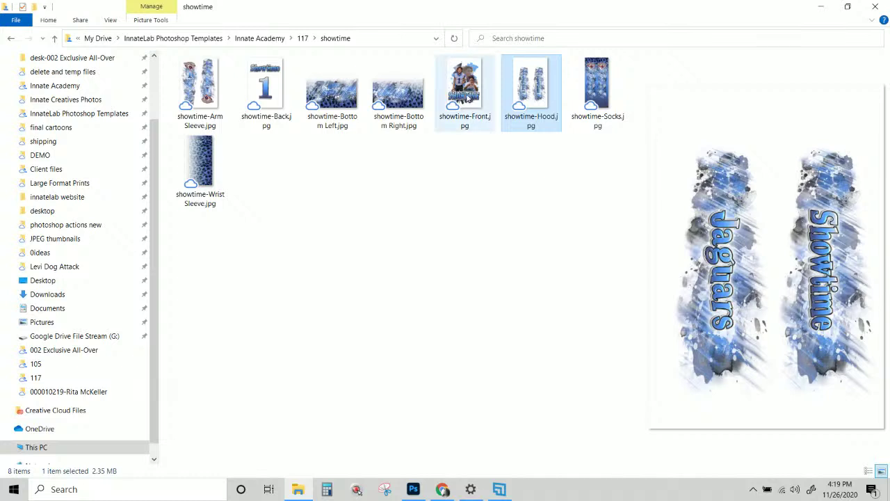
{"action": "left_click", "coordinate": [466, 97]}
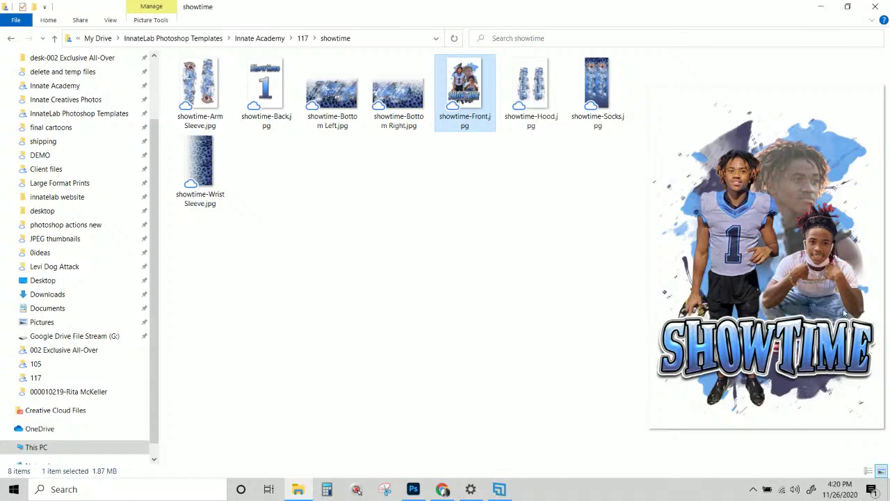
Compare the showtime-Bottom Left and showtime-Bottom Right JPEGs by switching their previews back and forth
{"action": "left_click", "coordinate": [406, 93]}
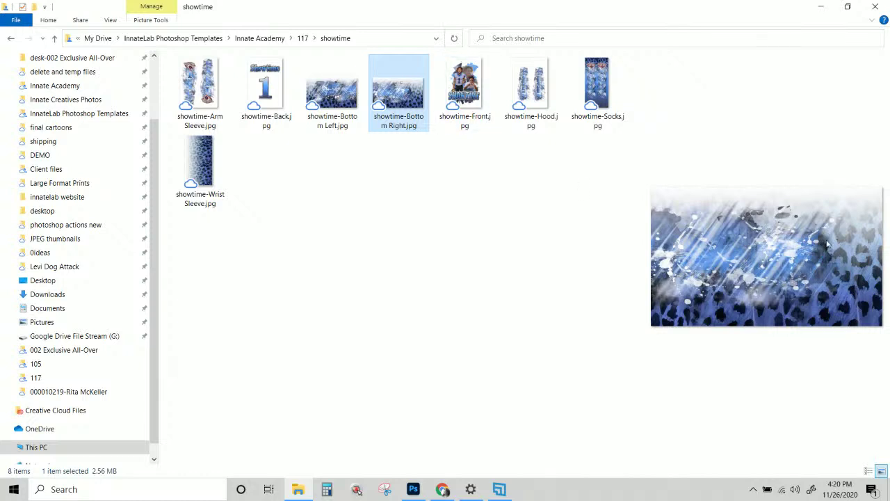
{"action": "left_click", "coordinate": [343, 108]}
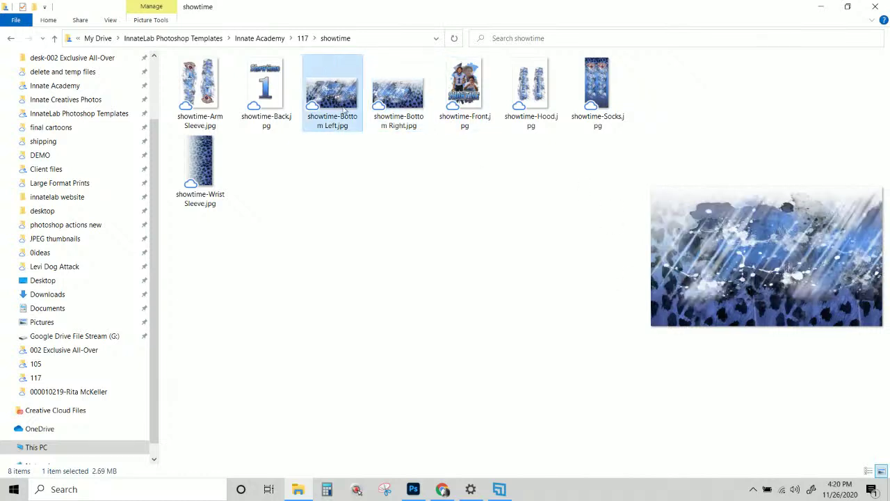
{"action": "left_click", "coordinate": [396, 99]}
{"action": "left_click", "coordinate": [351, 101]}
{"action": "left_click", "coordinate": [409, 100]}
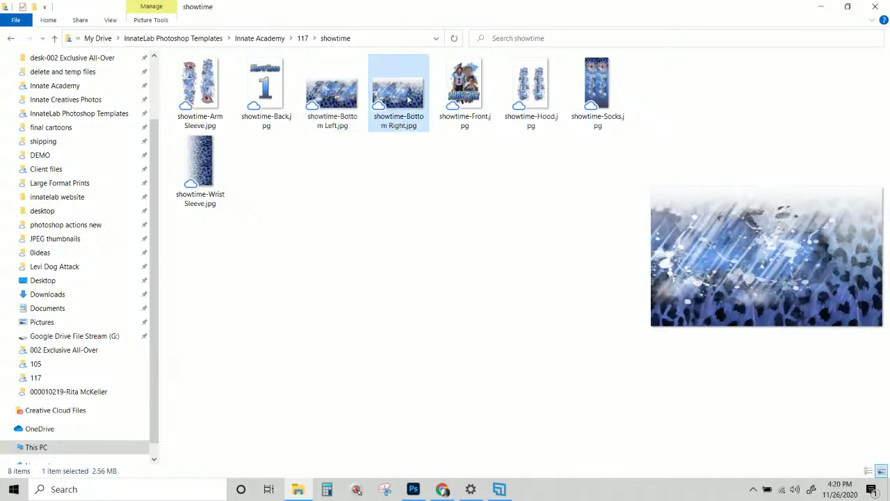
{"action": "left_click", "coordinate": [354, 101]}
{"action": "left_click", "coordinate": [399, 101]}
{"action": "left_click", "coordinate": [351, 101]}
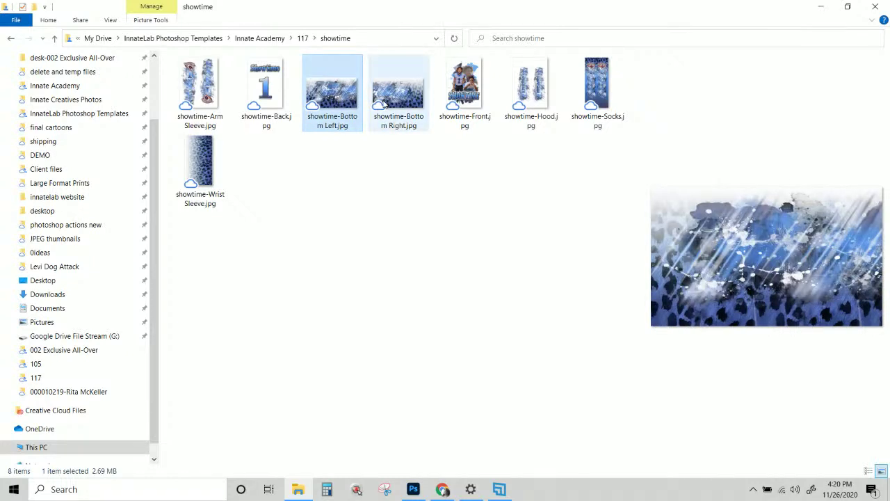
{"action": "left_click", "coordinate": [377, 104]}
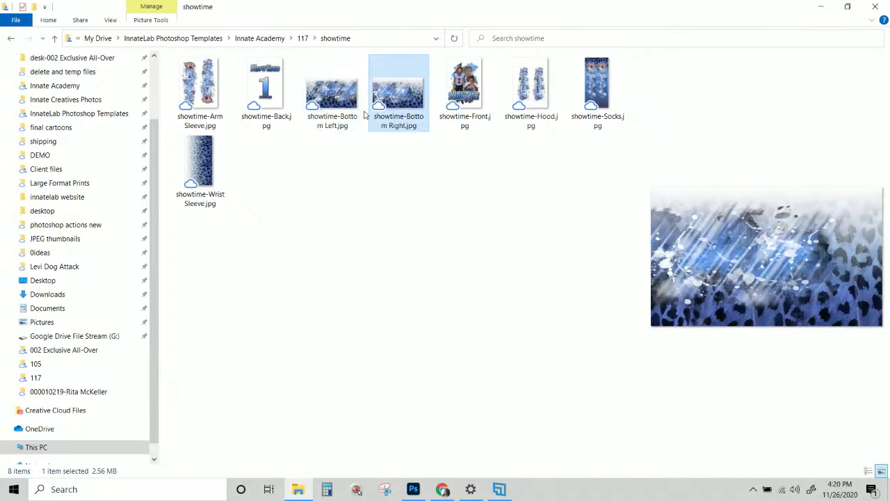
{"action": "left_click", "coordinate": [324, 106]}
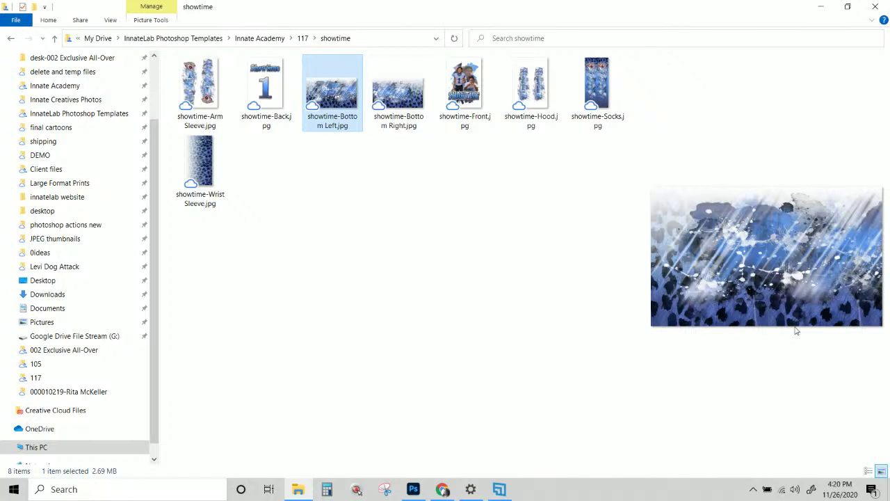
Examine the exported back and arm sleeve JPEGs in the preview, and close the File Explorer window
{"action": "left_click", "coordinate": [275, 80]}
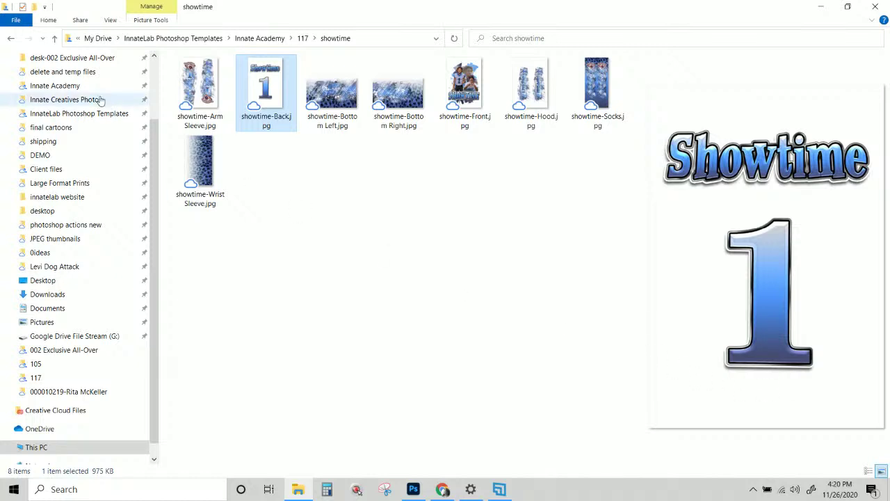
{"action": "mouse_move", "coordinate": [193, 87]}
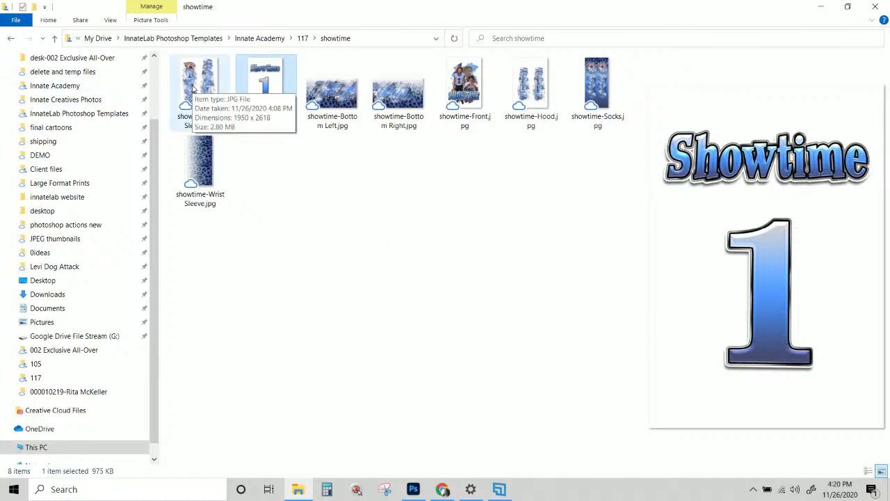
{"action": "left_click", "coordinate": [194, 86]}
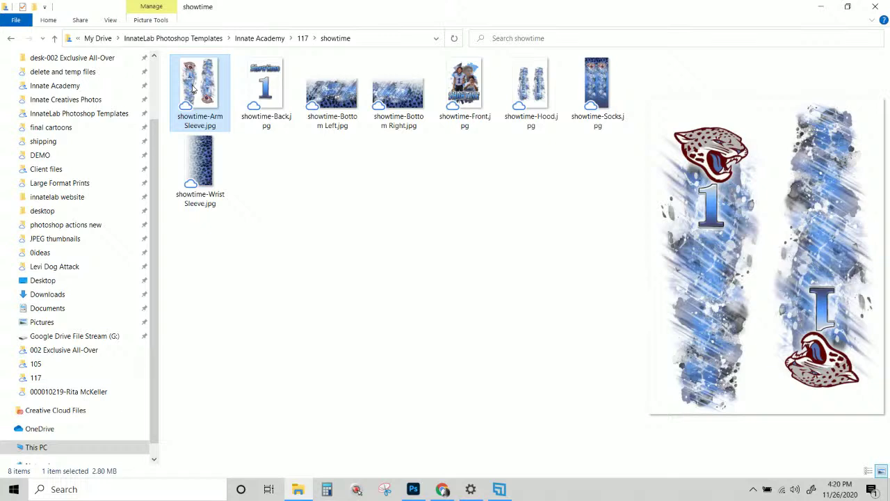
{"action": "left_click", "coordinate": [263, 84]}
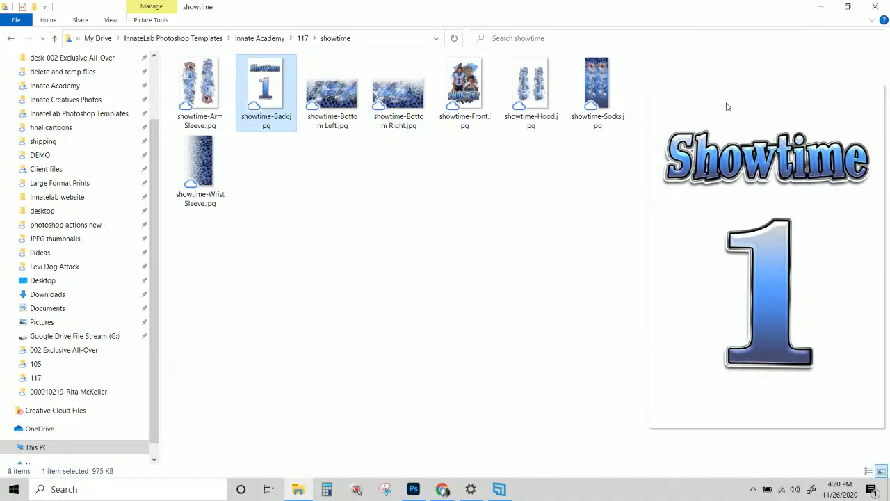
{"action": "left_click", "coordinate": [206, 81]}
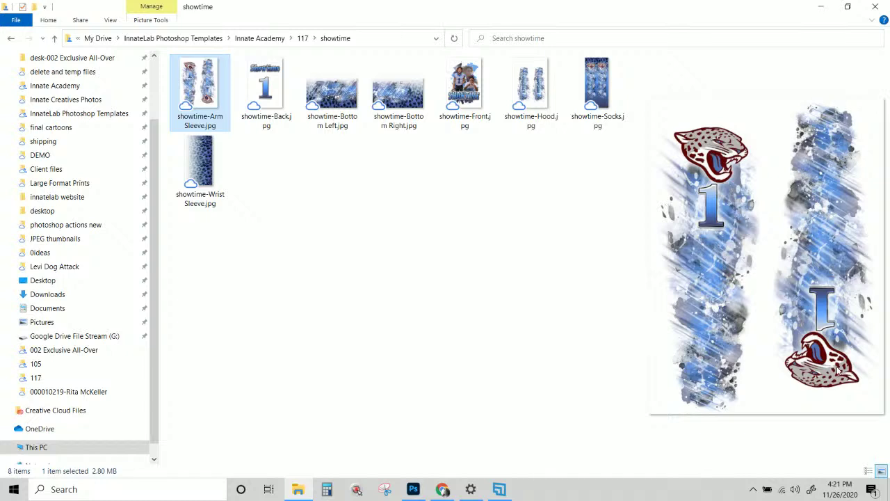
{"action": "left_click", "coordinate": [357, 254]}
{"action": "left_click", "coordinate": [206, 96]}
{"action": "left_click", "coordinate": [875, 6]}
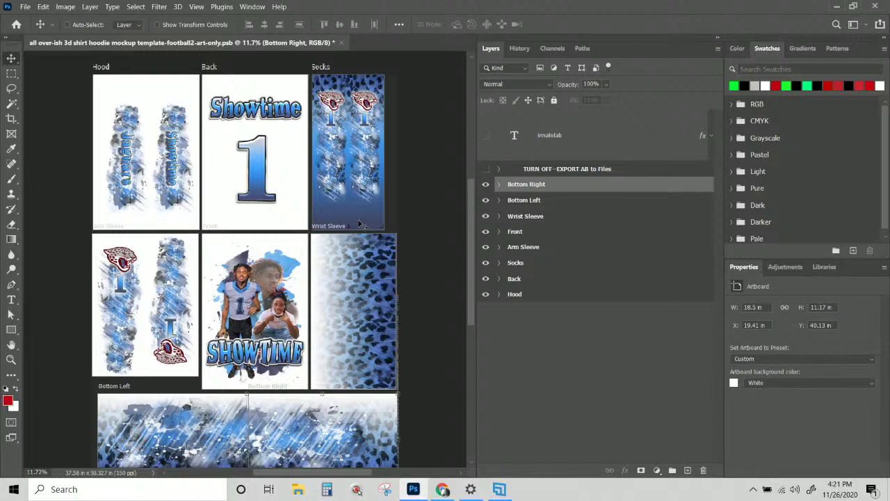
Save the football2 hoodie mockup template with its updated artboards
{"action": "scroll", "coordinate": [361, 224], "scroll_direction": "down", "scroll_amount": 5}
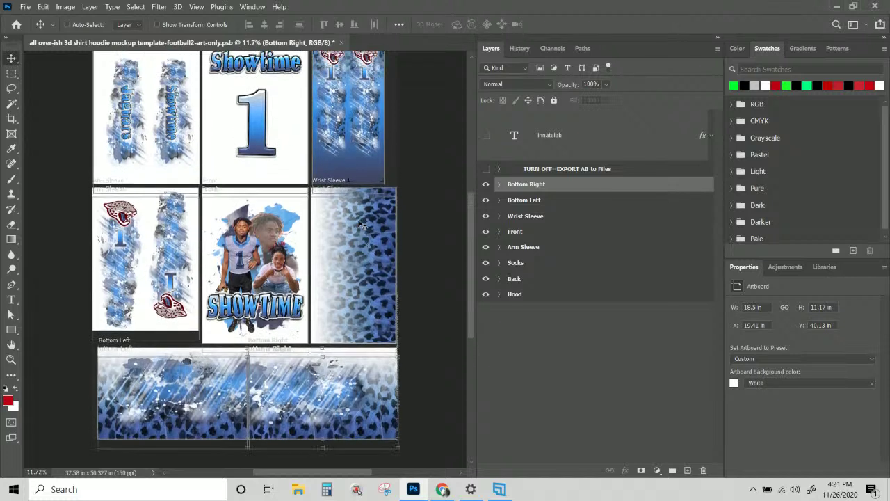
{"action": "scroll", "coordinate": [361, 224], "scroll_direction": "up", "scroll_amount": 5}
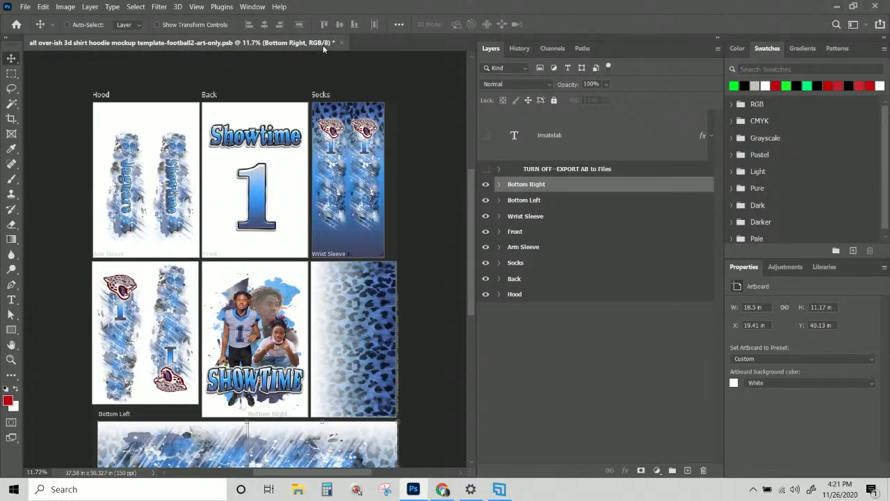
{"action": "key", "text": "ctrl"}
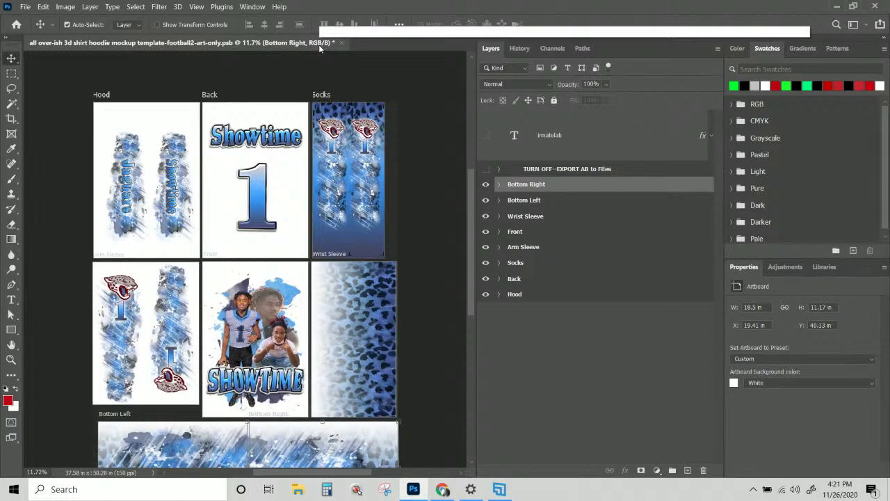
{"action": "key", "text": "ctrl+s"}
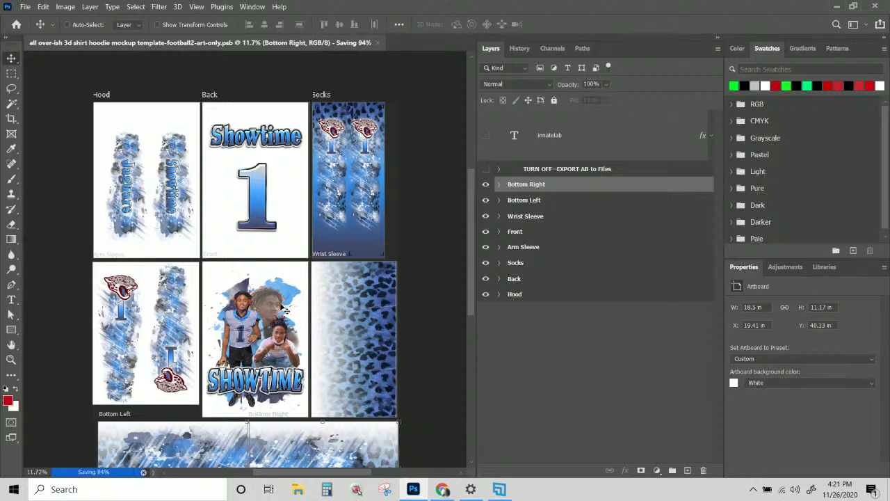
{"action": "scroll", "coordinate": [306, 374], "scroll_direction": "down", "scroll_amount": 1}
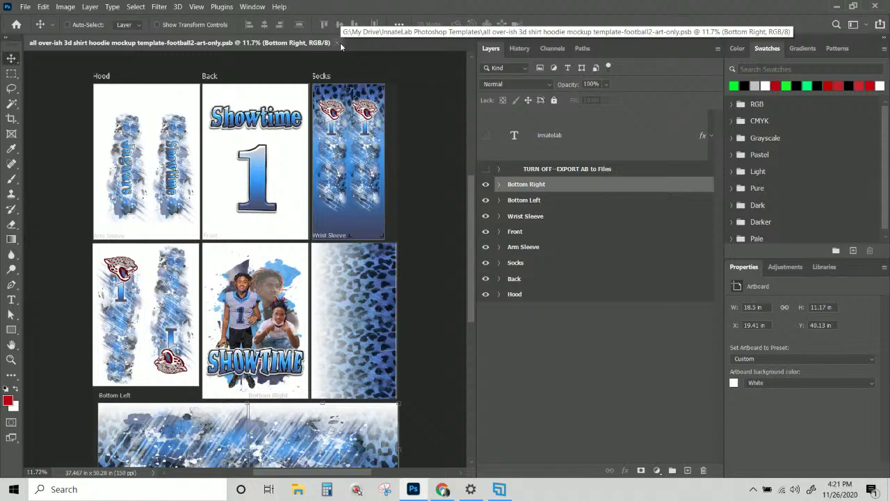
Open the all over-ish 3d shirt hoodie mockup template-football-art-only.psb file alongside the football2 template
{"action": "left_click", "coordinate": [24, 7]}
{"action": "left_click", "coordinate": [27, 7]}
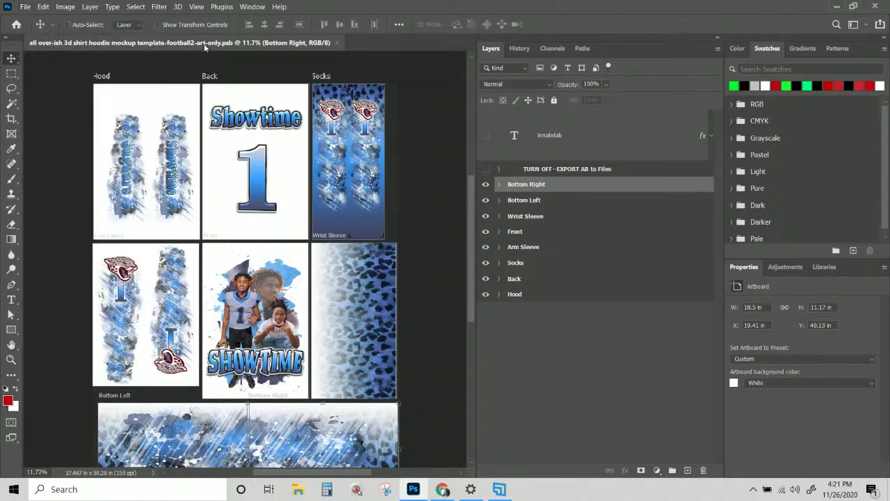
{"action": "left_click", "coordinate": [298, 489]}
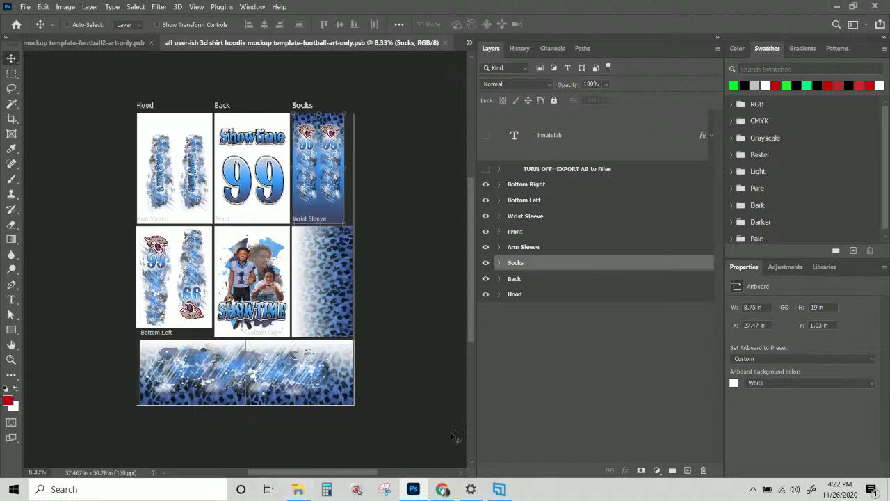
Switch to Chrome and open the styledproductmockups shop from the Etsy drawstring bag mockup listing
{"action": "mouse_move", "coordinate": [446, 491]}
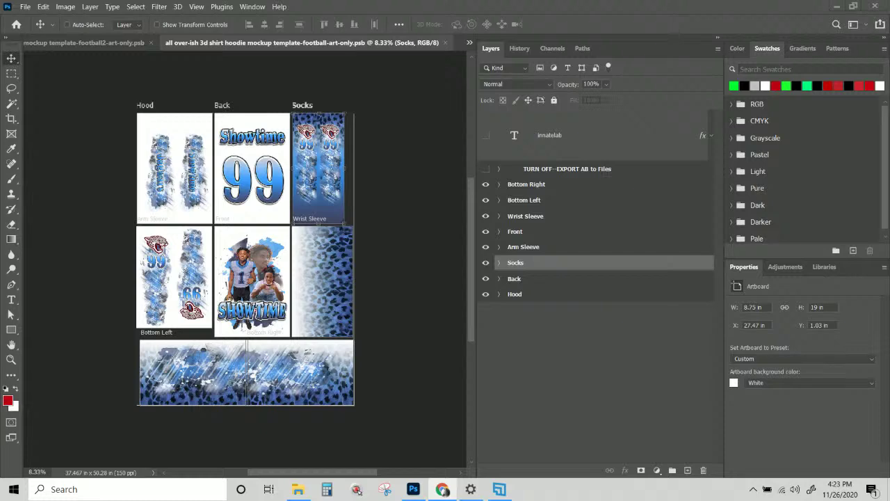
{"action": "key", "text": "alt+Tab"}
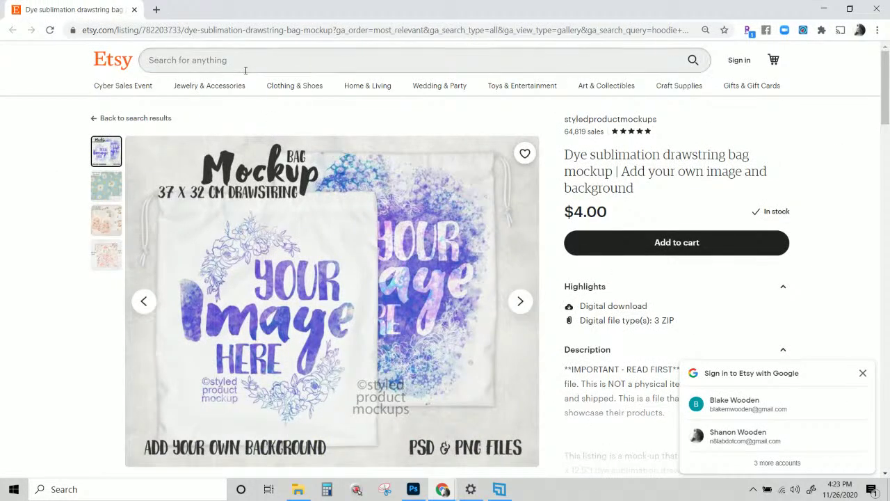
{"action": "left_click", "coordinate": [637, 124]}
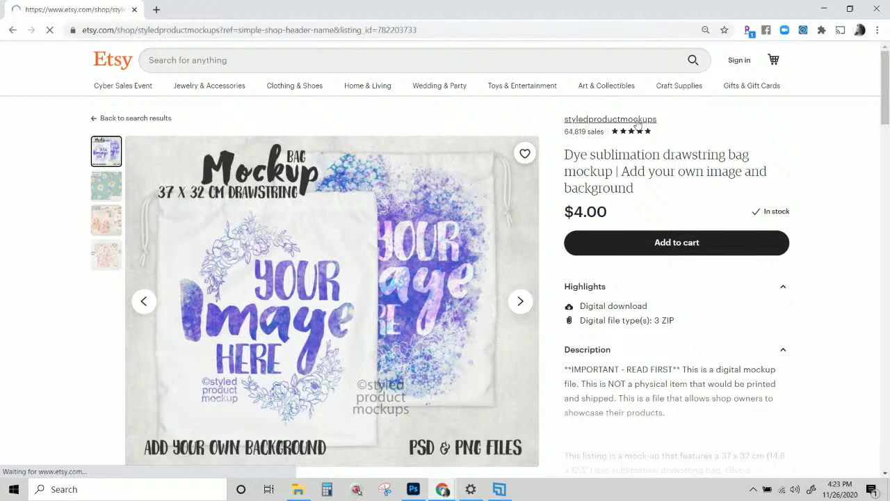
Search the styledproductmockups shop's items for "hoodie"
{"action": "scroll", "coordinate": [248, 254], "scroll_direction": "down", "scroll_amount": 2}
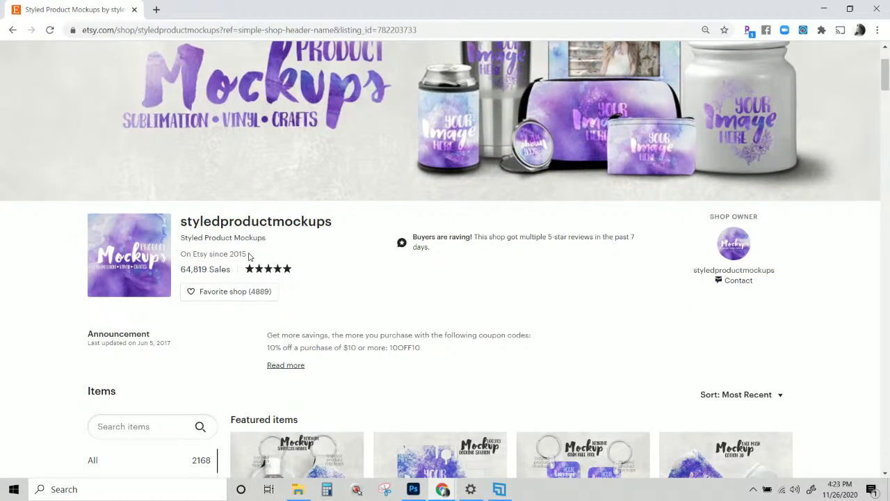
{"action": "scroll", "coordinate": [70, 329], "scroll_direction": "down", "scroll_amount": 2}
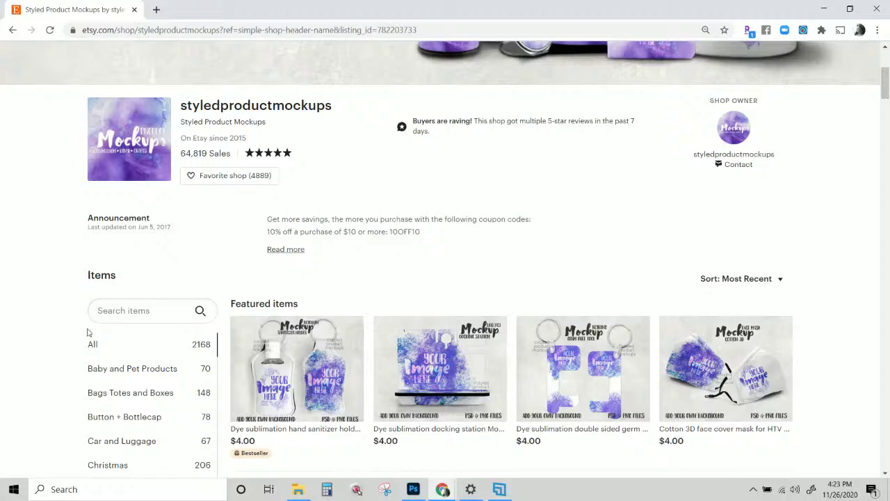
{"action": "left_click", "coordinate": [126, 310]}
{"action": "type", "text": "ho"}
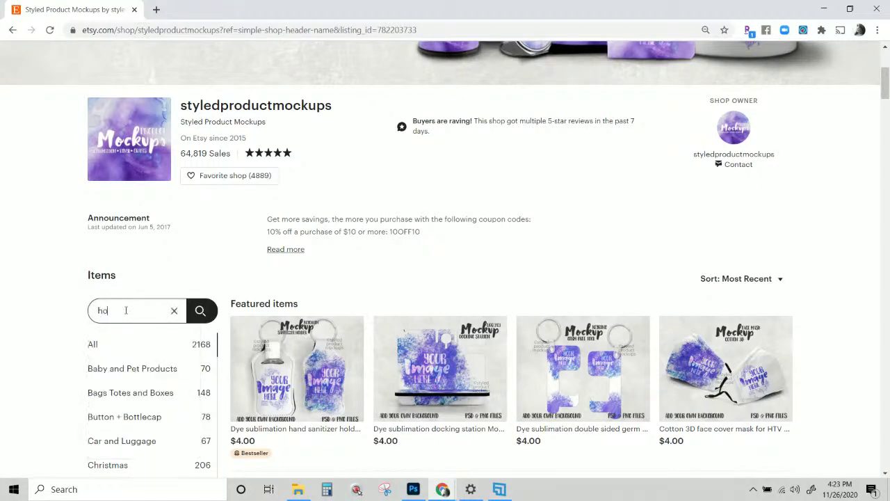
{"action": "type", "text": "odie"}
{"action": "key", "text": "Return"}
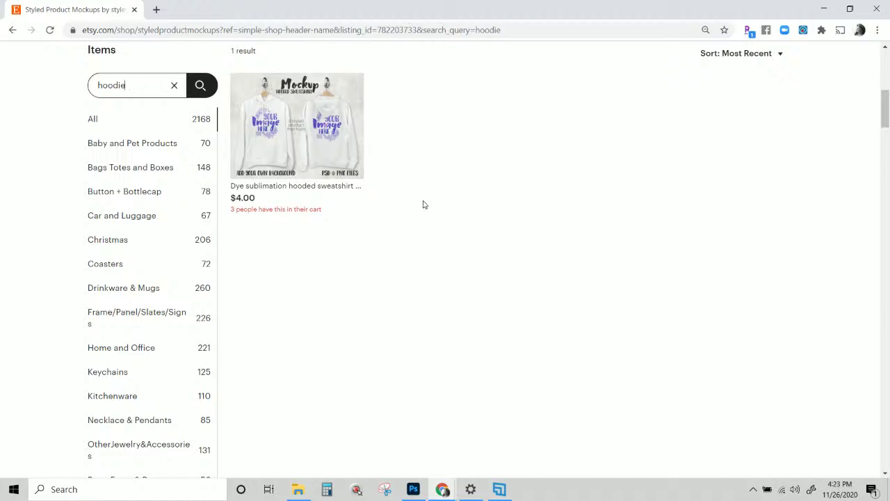
Open the dye sublimation hooded sweatshirt mockup listing and examine its details
{"action": "left_click", "coordinate": [275, 127]}
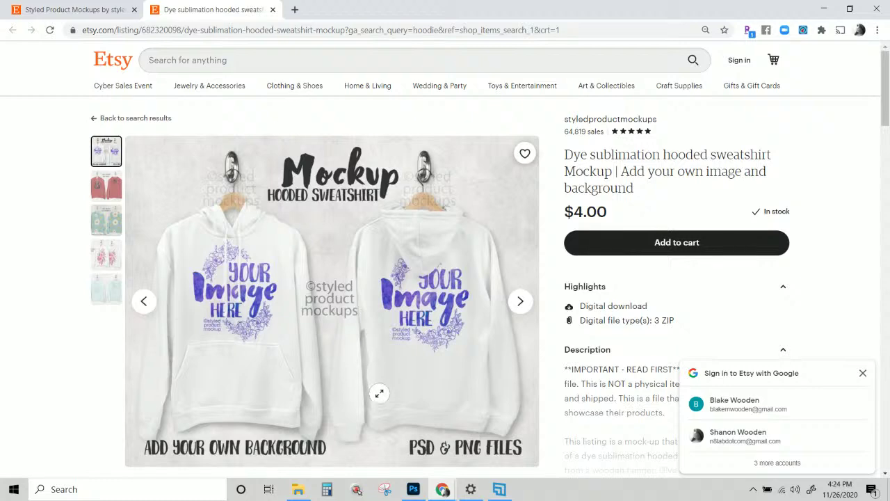
{"action": "scroll", "coordinate": [379, 399], "scroll_direction": "down", "scroll_amount": 8}
{"action": "scroll", "coordinate": [380, 404], "scroll_direction": "up", "scroll_amount": 10}
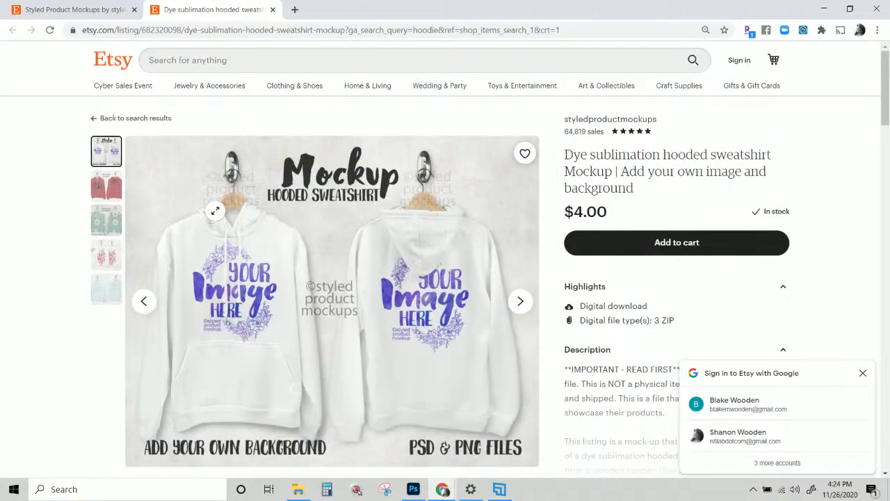
Search all of Etsy for "hoodie mockup"
{"action": "left_click", "coordinate": [167, 61]}
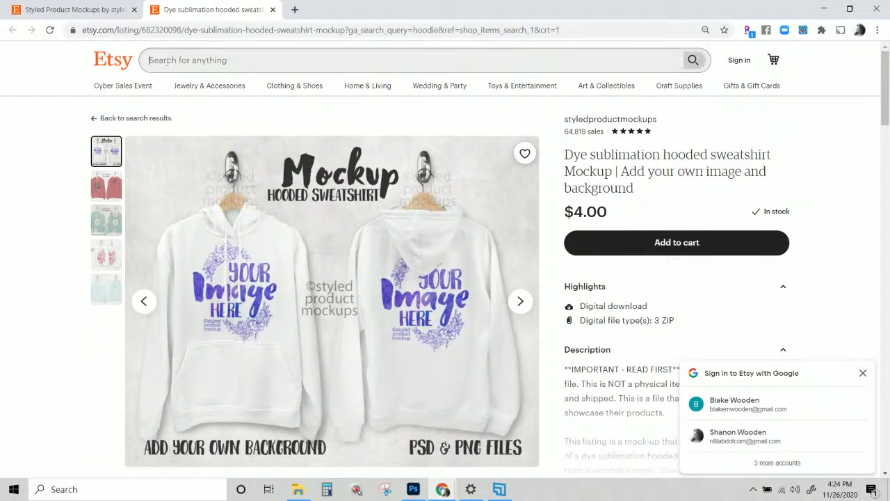
{"action": "type", "text": "hood"}
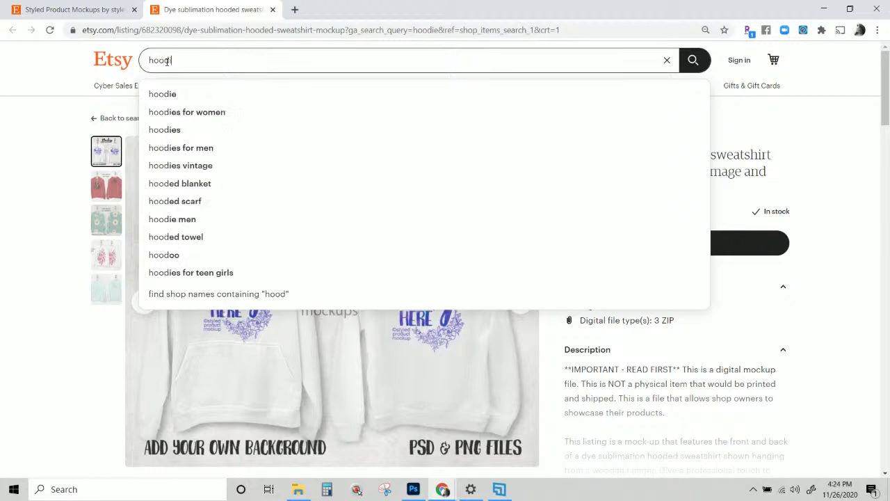
{"action": "type", "text": "ie mocku"}
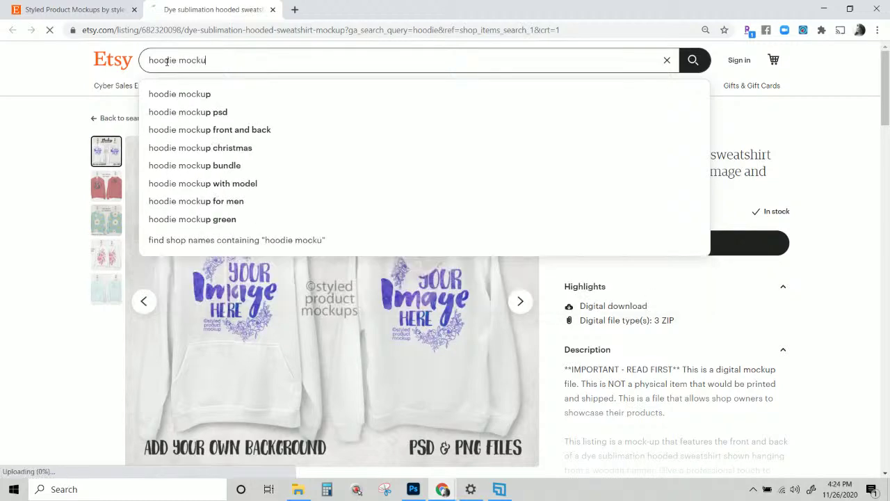
{"action": "key", "text": "Return"}
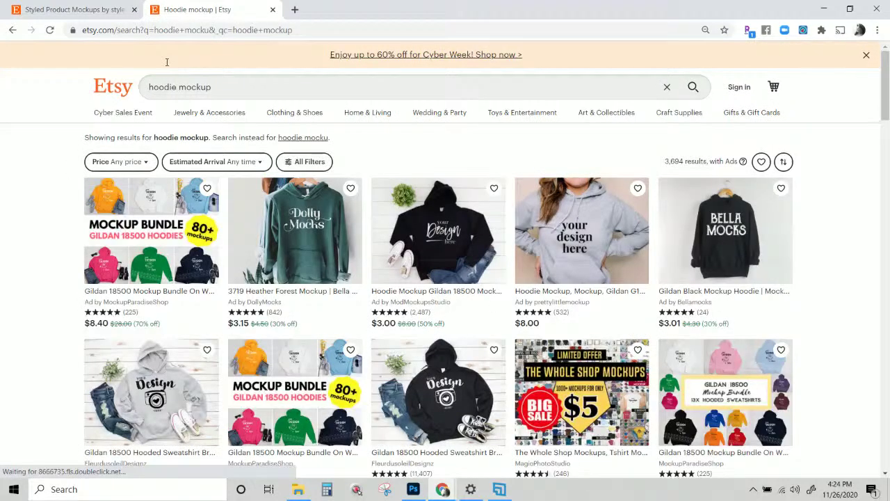
Examine the Etsy results for available hoodie mockup styles, bundles and prices
{"action": "scroll", "coordinate": [214, 162], "scroll_direction": "down", "scroll_amount": 3}
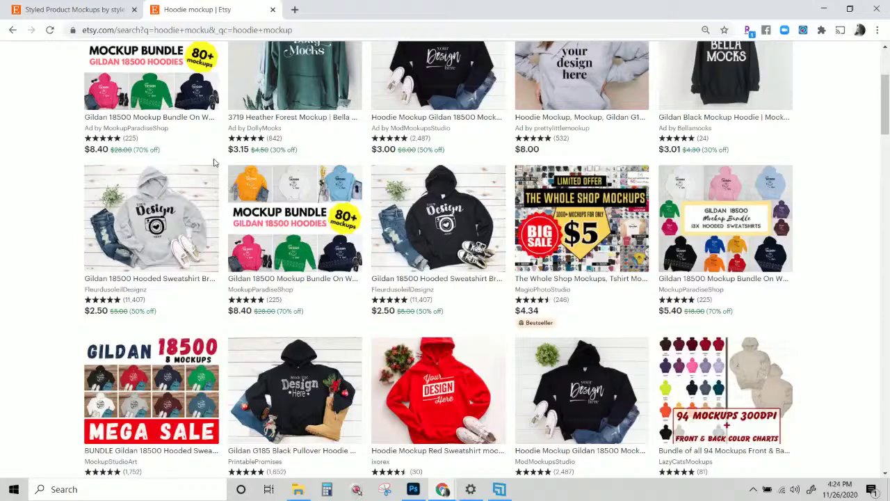
{"action": "scroll", "coordinate": [214, 162], "scroll_direction": "down", "scroll_amount": 3}
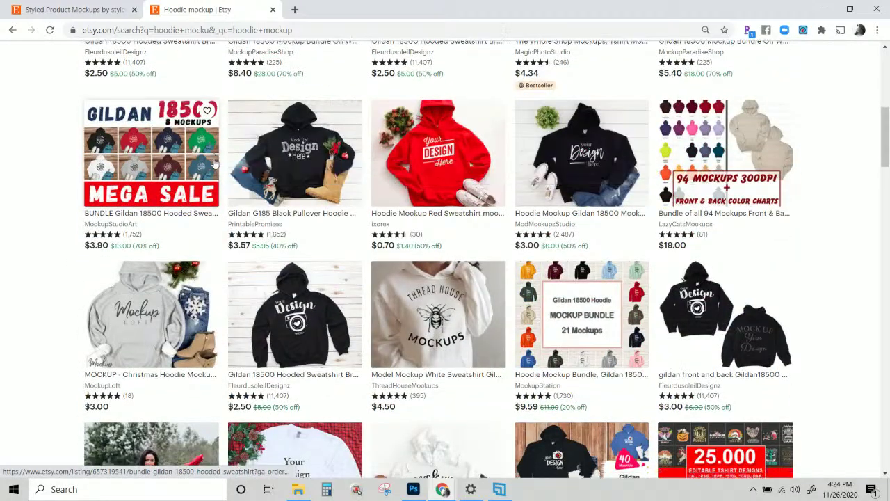
{"action": "scroll", "coordinate": [214, 162], "scroll_direction": "down", "scroll_amount": 2}
{"action": "scroll", "coordinate": [214, 162], "scroll_direction": "down", "scroll_amount": 2}
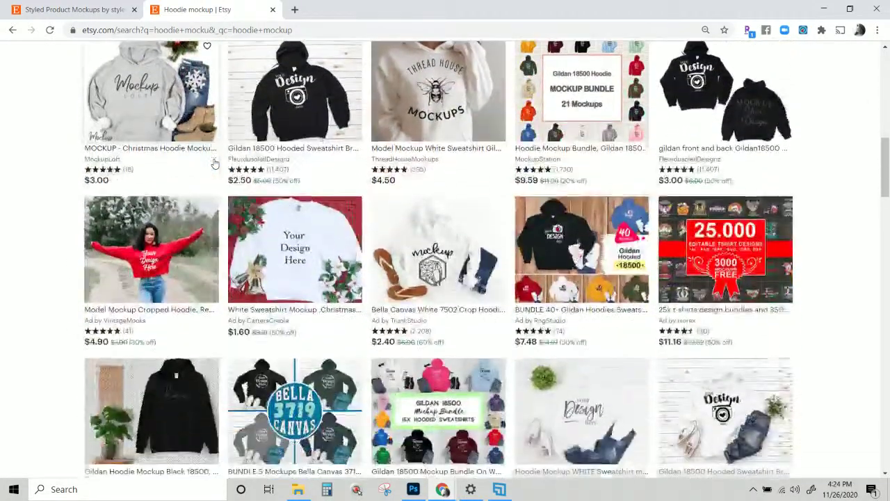
{"action": "scroll", "coordinate": [214, 162], "scroll_direction": "down", "scroll_amount": 2}
{"action": "scroll", "coordinate": [214, 162], "scroll_direction": "up", "scroll_amount": 3}
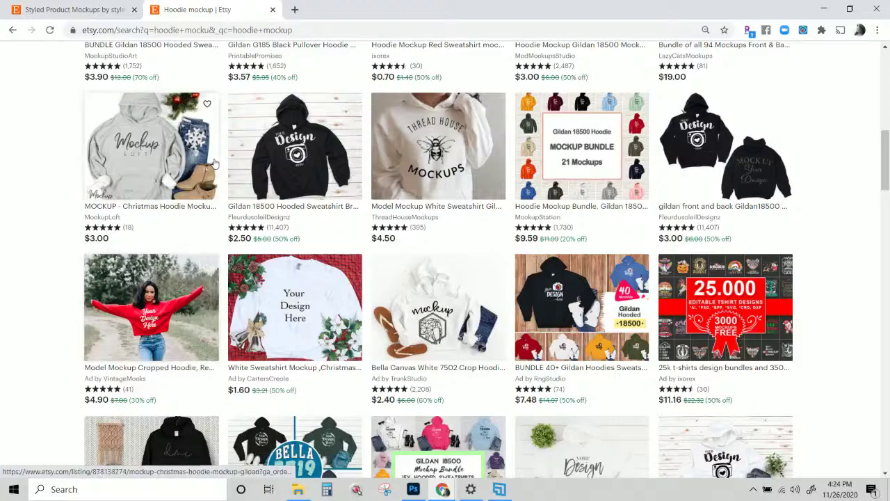
{"action": "scroll", "coordinate": [214, 162], "scroll_direction": "down", "scroll_amount": 8}
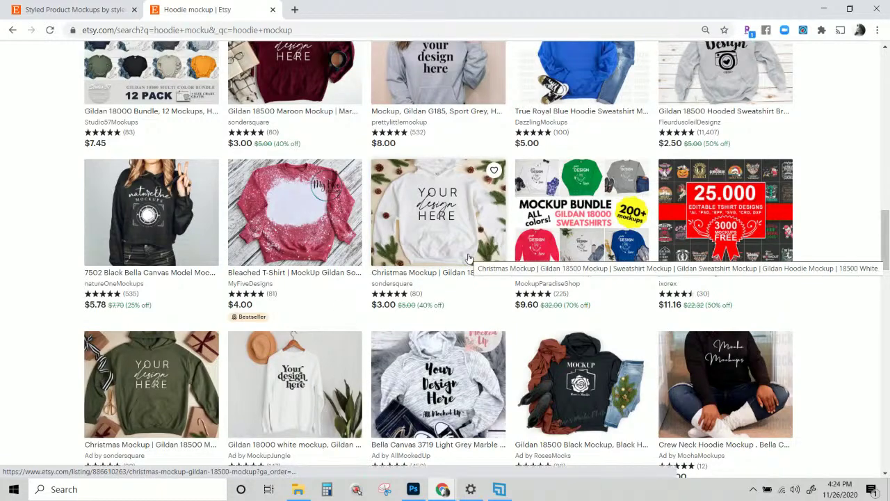
{"action": "scroll", "coordinate": [468, 258], "scroll_direction": "down", "scroll_amount": 3}
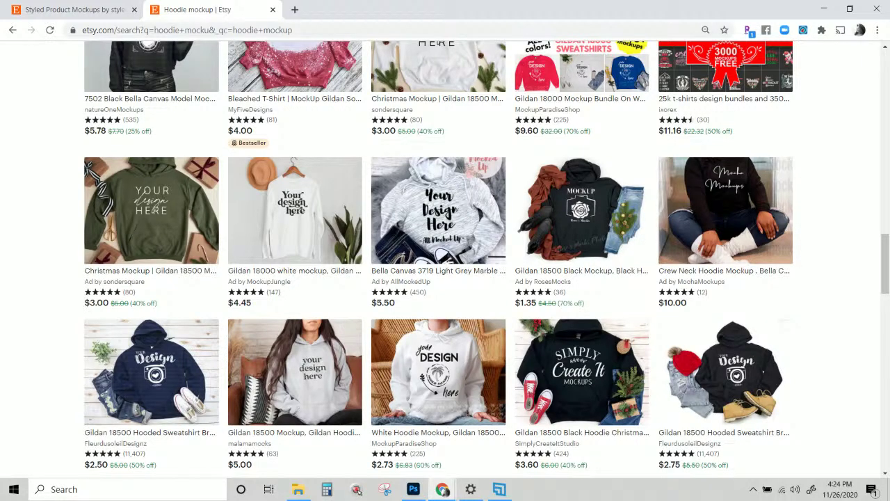
Switch to Photoshop and, in the template-football.psb file, hide the Printable graphics group and show the "mock up only do not print-hoodie" group
{"action": "left_click", "coordinate": [298, 488]}
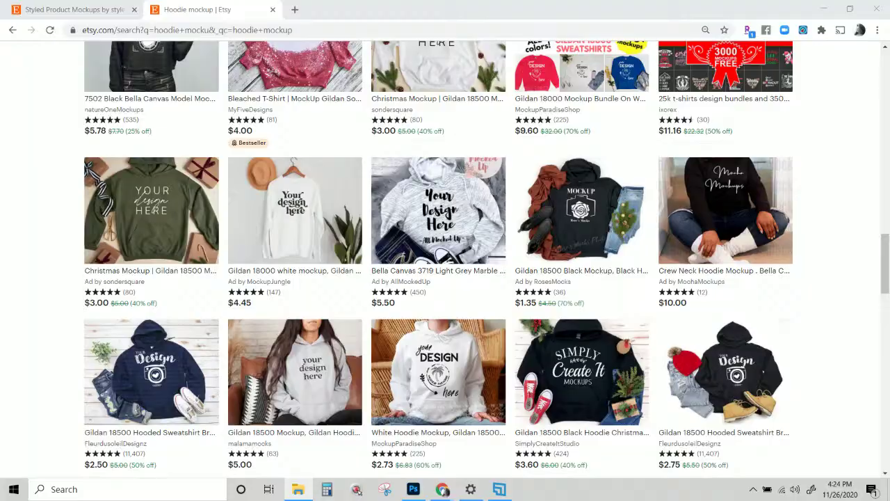
{"action": "key", "text": "alt+Tab"}
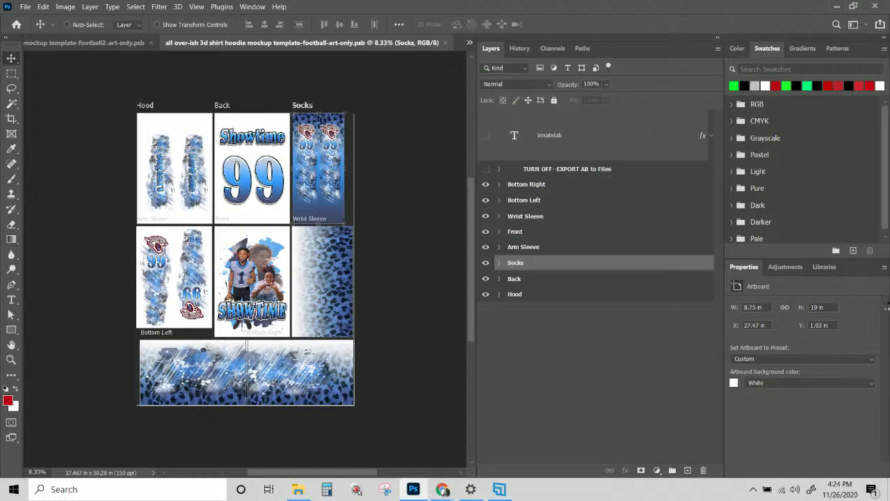
{"action": "key", "text": "ctrl+Tab"}
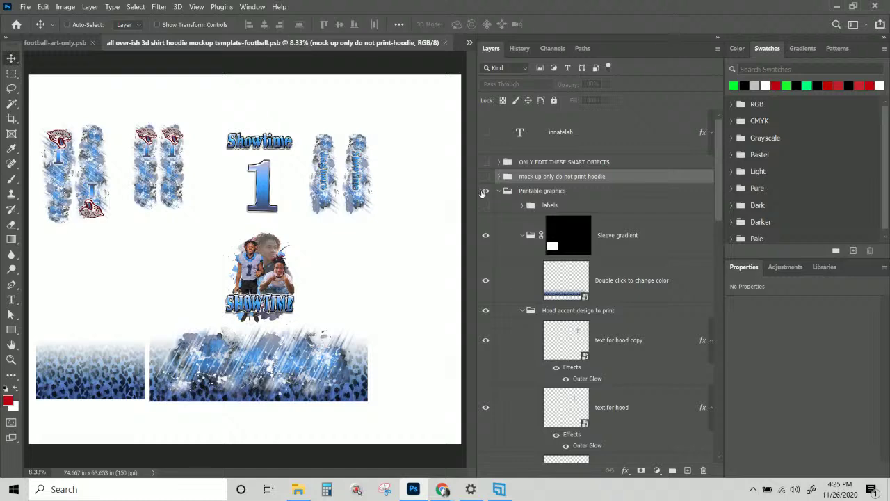
{"action": "left_click", "coordinate": [484, 192]}
{"action": "left_click", "coordinate": [485, 177]}
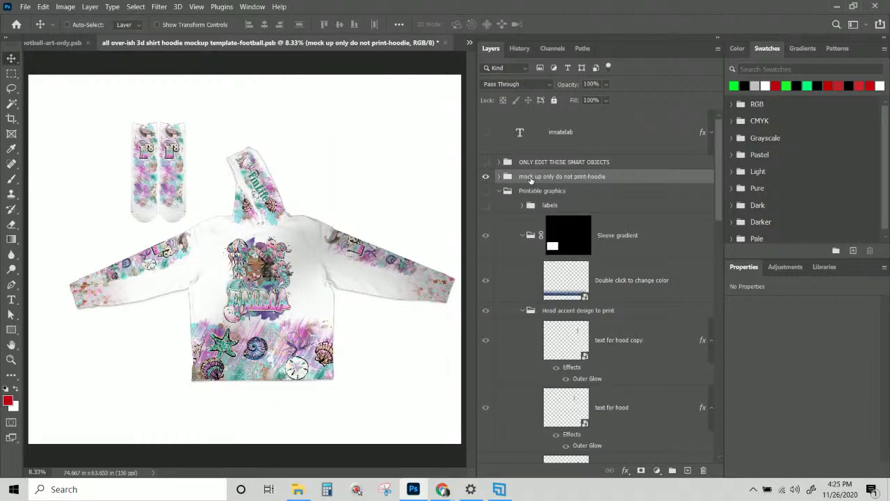
Examine the mermaid design on the mockup's socks, hood, sleeves, front and bottom band at closer range
{"action": "key", "text": "ctrl+plus"}
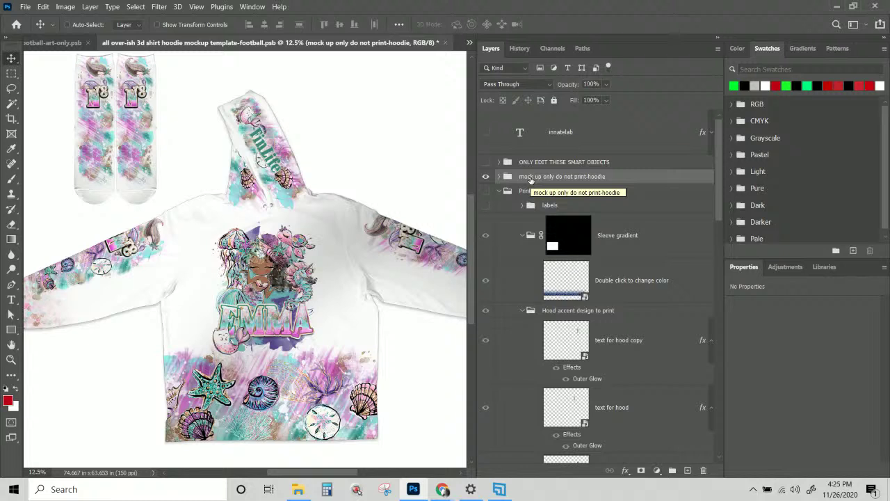
{"action": "scroll", "coordinate": [417, 258], "scroll_direction": "down", "scroll_amount": 1}
{"action": "scroll", "coordinate": [411, 334], "scroll_direction": "up", "scroll_amount": 2}
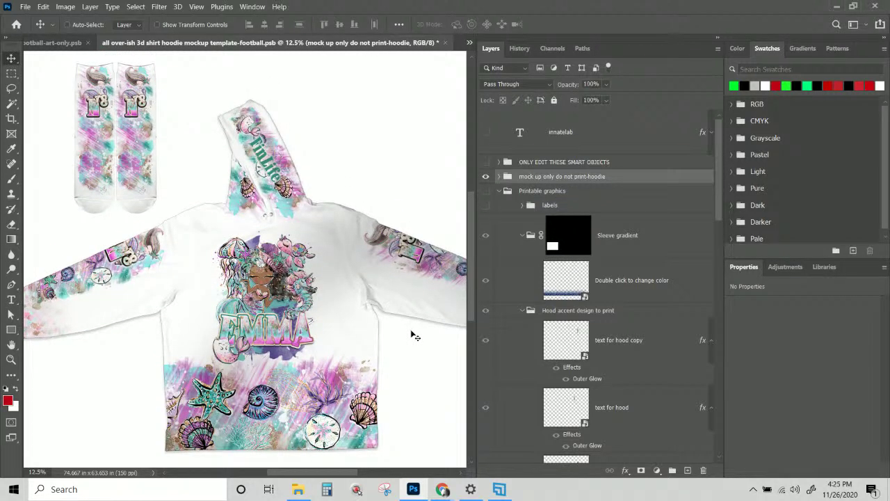
{"action": "mouse_move", "coordinate": [319, 475]}
{"action": "left_mouse_down"}
{"action": "mouse_move", "coordinate": [329, 476]}
{"action": "mouse_move", "coordinate": [320, 473]}
{"action": "left_mouse_up"}
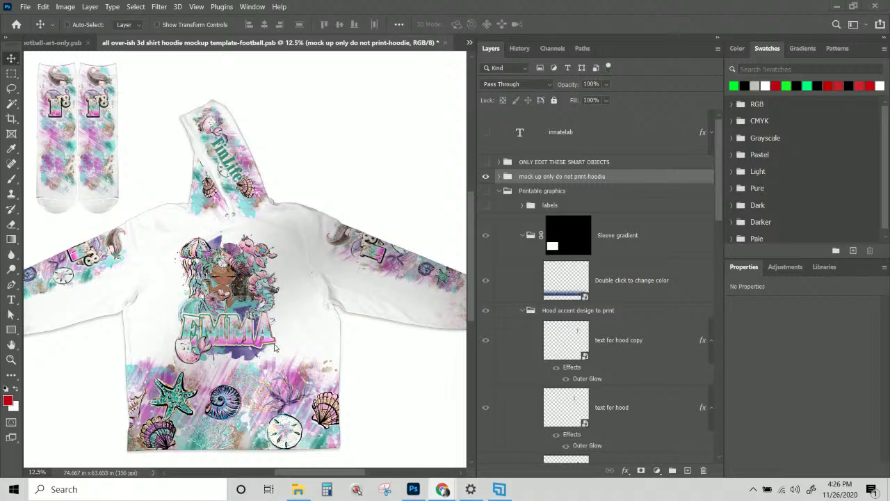
{"action": "scroll", "coordinate": [268, 376], "scroll_direction": "down", "scroll_amount": 3}
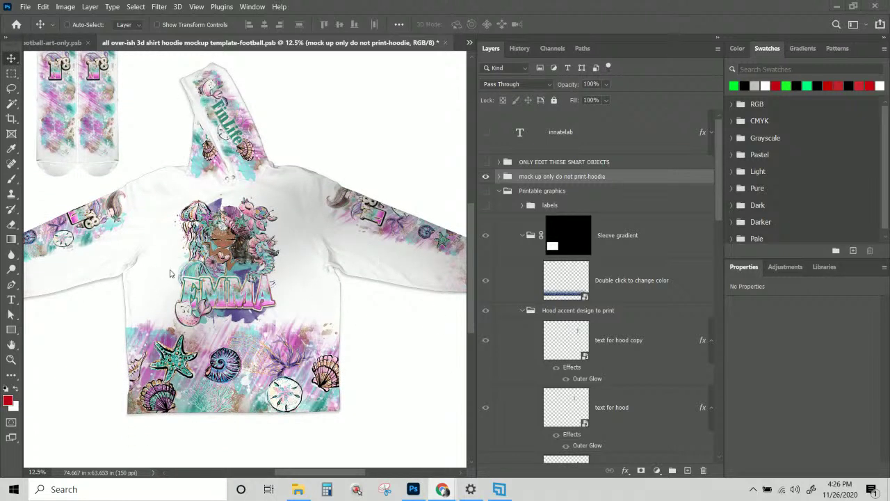
{"action": "scroll", "coordinate": [186, 383], "scroll_direction": "down", "scroll_amount": 2}
{"action": "scroll", "coordinate": [187, 382], "scroll_direction": "down", "scroll_amount": 1}
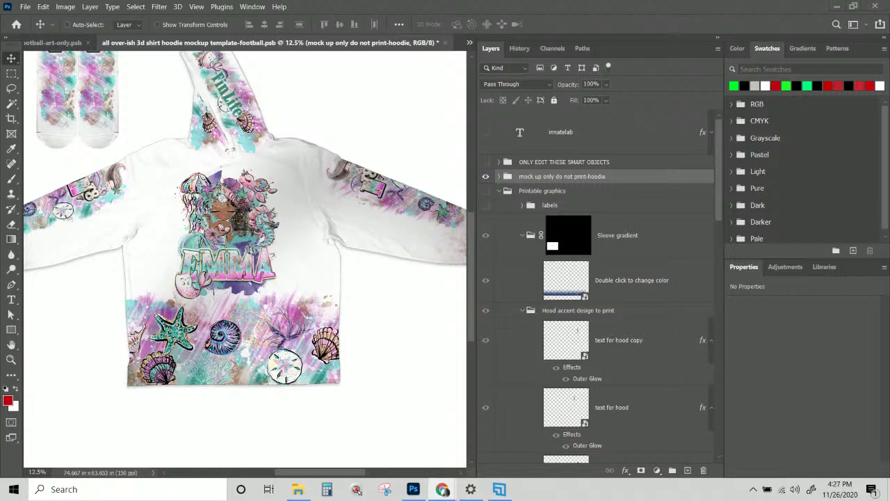
{"action": "scroll", "coordinate": [374, 318], "scroll_direction": "up", "scroll_amount": 3}
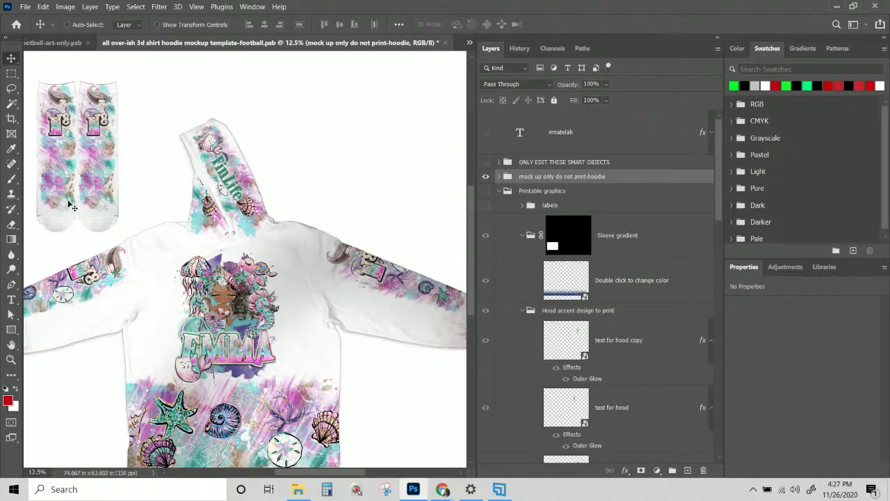
Close the all over-ish 3d shirt hoodie mockup template-football.psb file without saving its changes
{"action": "left_click", "coordinate": [445, 43]}
{"action": "left_click", "coordinate": [458, 196]}
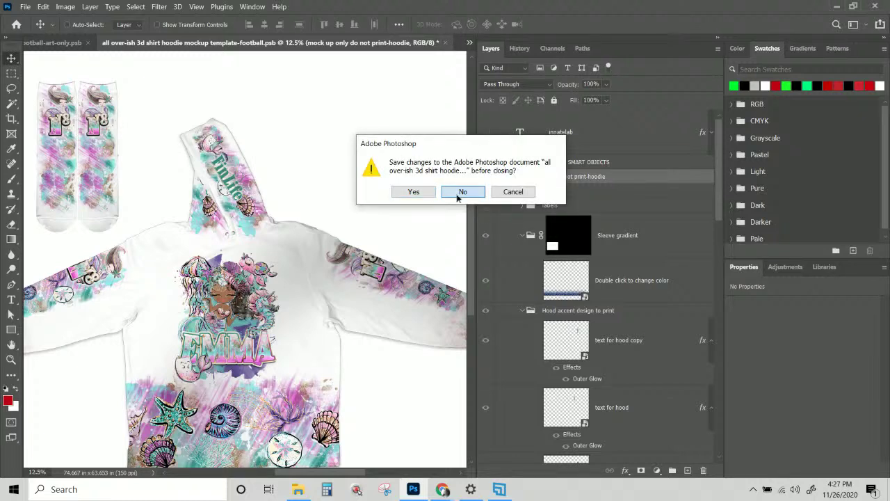
{"action": "left_click", "coordinate": [460, 192]}
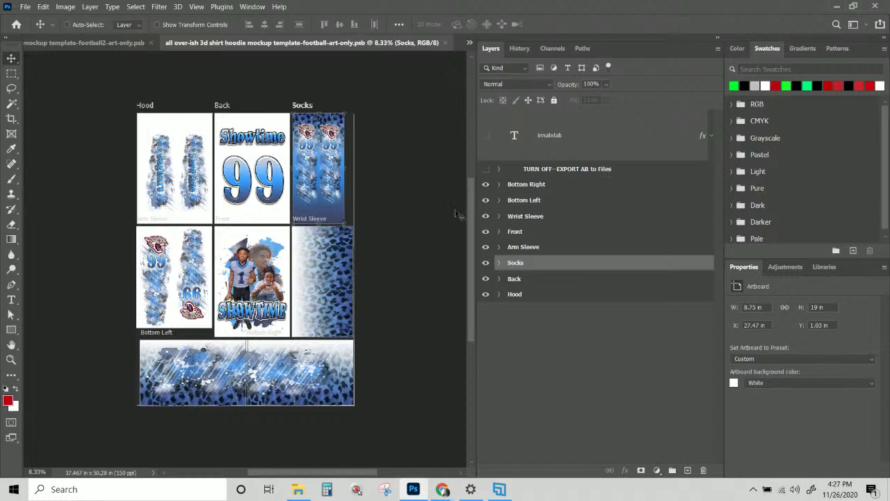
In the football-art-only template, hide all artboards from Bottom Right to Hood and show the "TURN OFF--EXPORT AB to Files" artboard
{"action": "scroll", "coordinate": [248, 144], "scroll_direction": "up", "scroll_amount": 2}
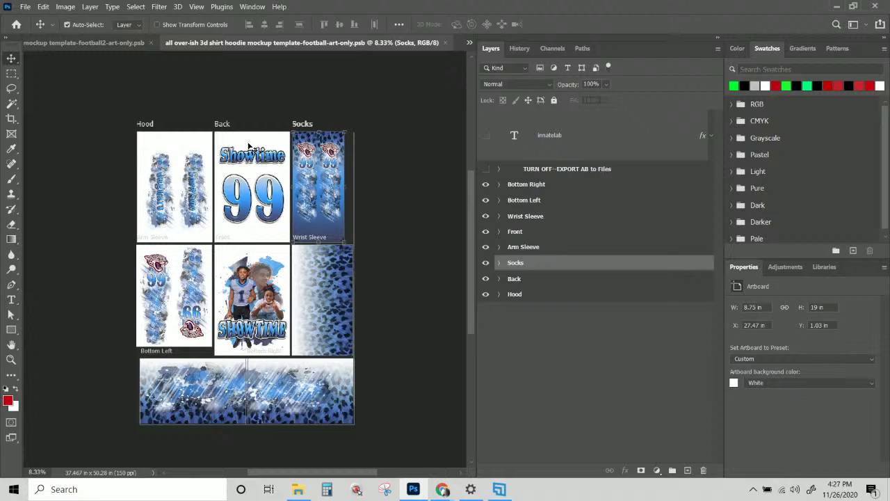
{"action": "scroll", "coordinate": [249, 145], "scroll_direction": "up", "scroll_amount": 2}
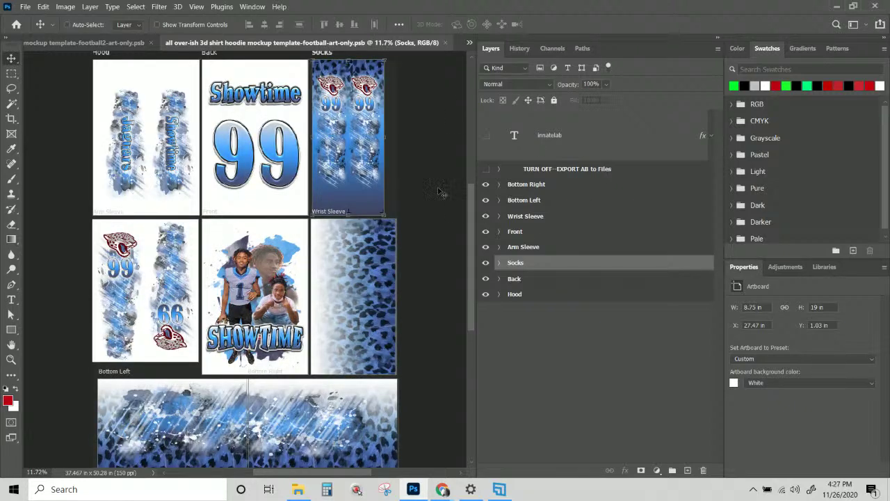
{"action": "left_click", "coordinate": [486, 184]}
{"action": "left_click_drag", "start_coordinate": [486, 199], "coordinate": [487, 294]}
{"action": "left_click", "coordinate": [486, 168]}
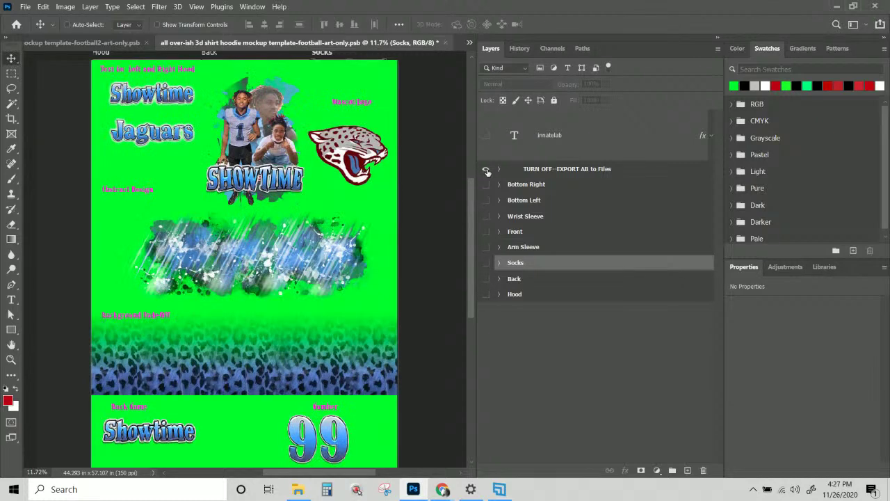
Save the template as "all over-ish 3d shirt hoodie mockup template-mermaid-art-only.psb", replacing the existing file
{"action": "left_click", "coordinate": [24, 7]}
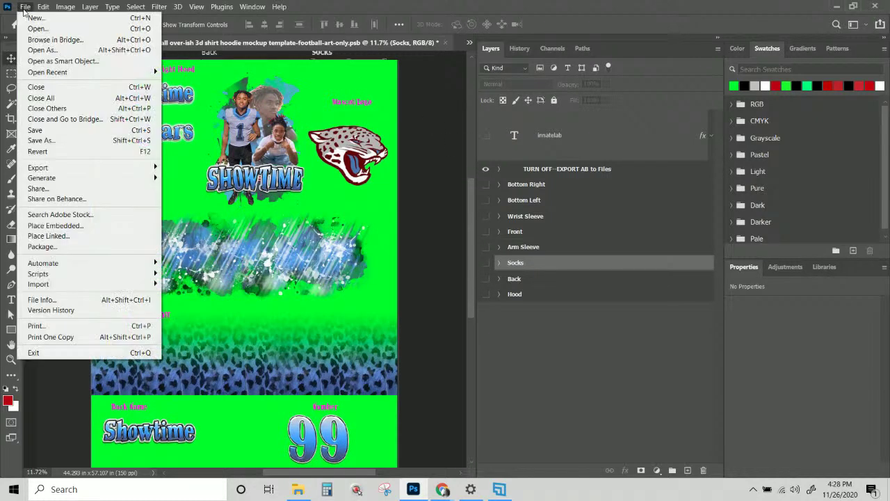
{"action": "left_click", "coordinate": [57, 141]}
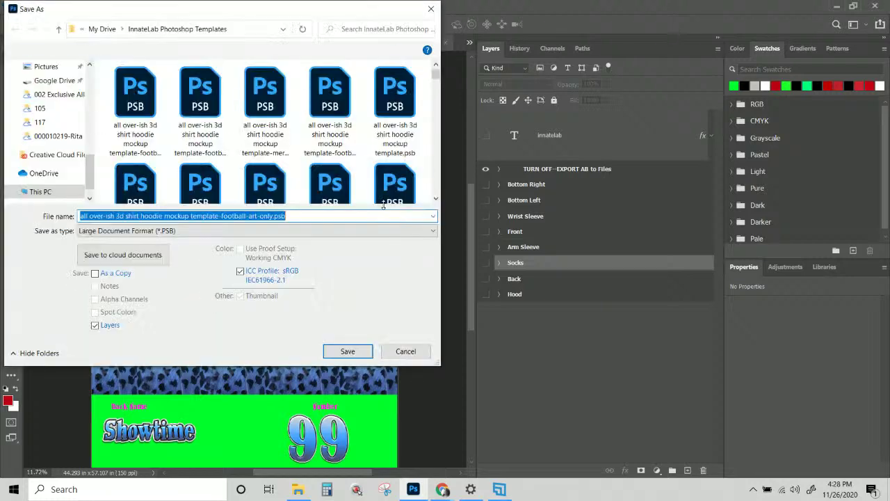
{"action": "double_click", "coordinate": [229, 216]}
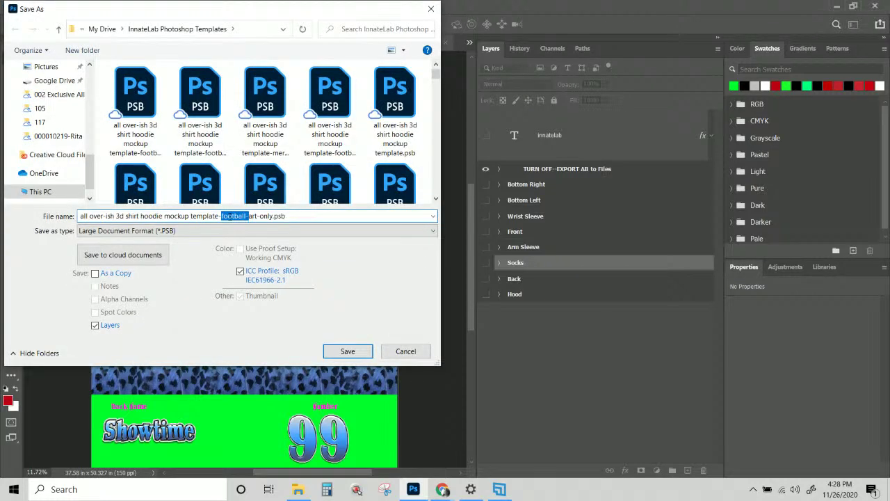
{"action": "type", "text": "mermaid"}
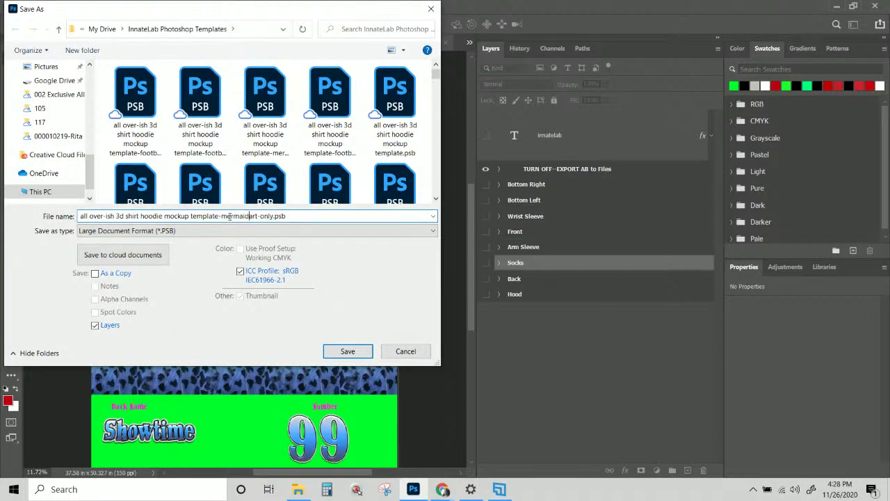
{"action": "type", "text": "-"}
{"action": "key", "text": "Return"}
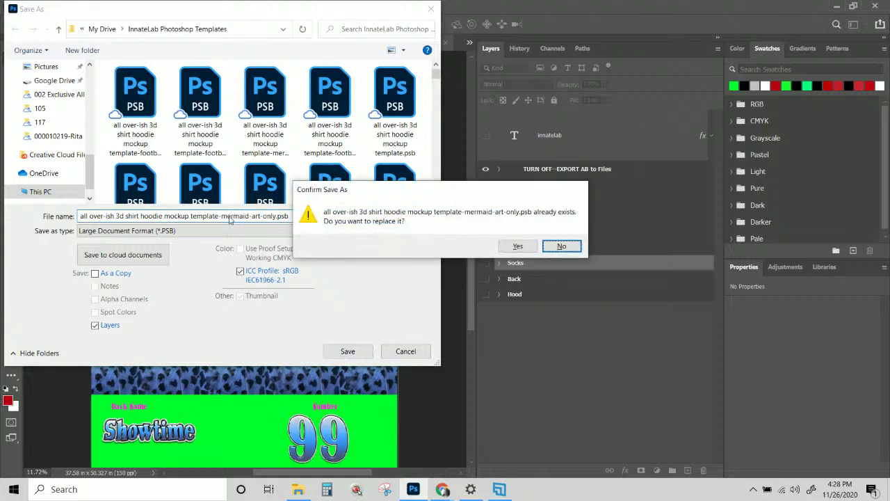
{"action": "left_click", "coordinate": [519, 247]}
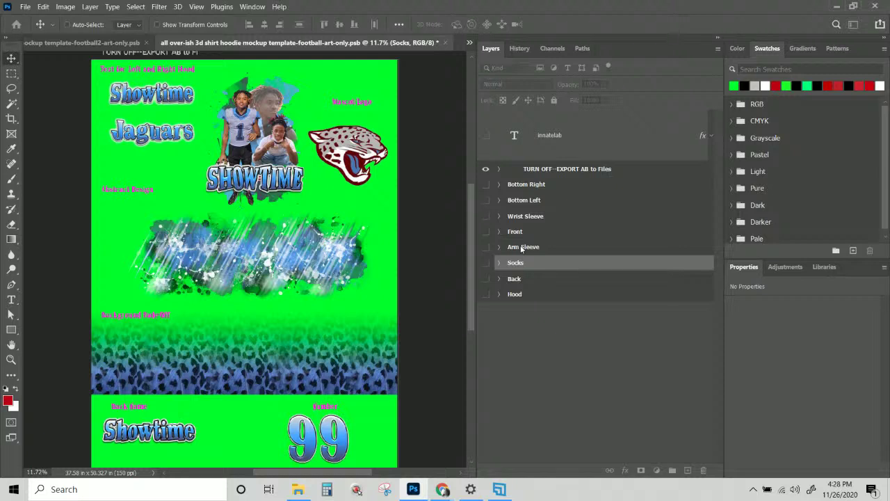
{"action": "left_click", "coordinate": [604, 389]}
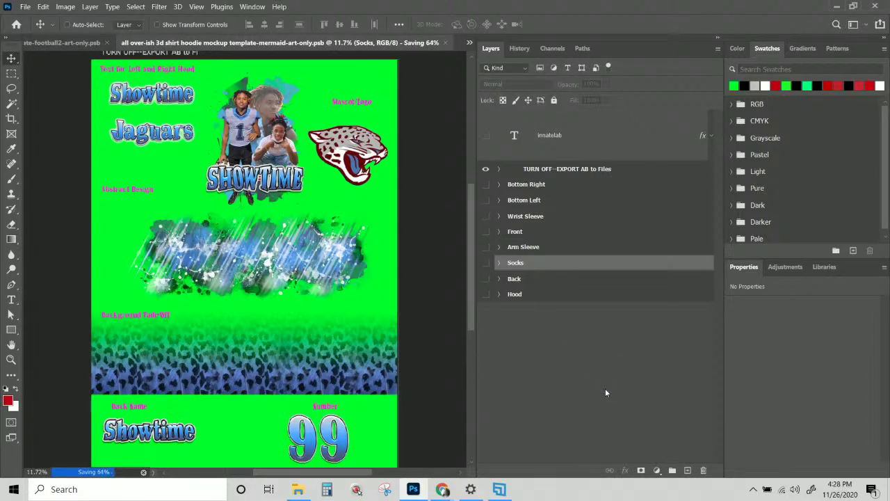
Group the text label layers from Background Fade-Off to Text for Left and Right Hood and name the group "Labels"
{"action": "left_click", "coordinate": [500, 170]}
{"action": "scroll", "coordinate": [532, 228], "scroll_direction": "down", "scroll_amount": 1}
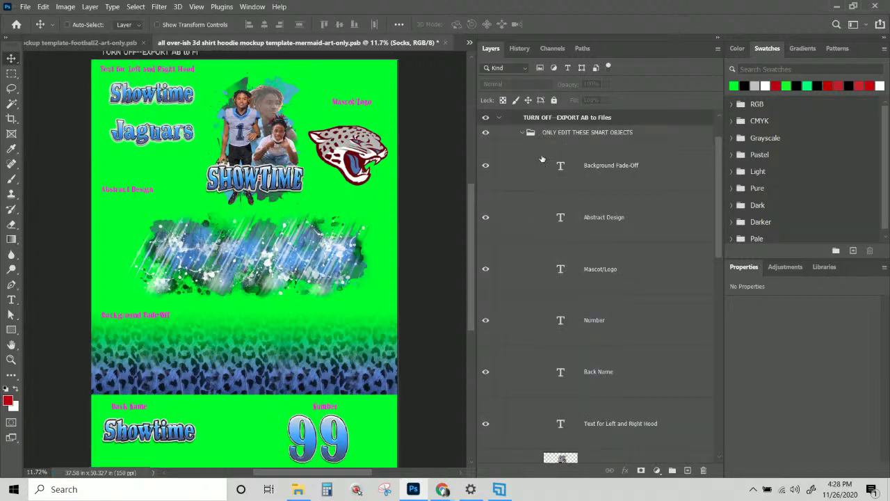
{"action": "left_click", "coordinate": [622, 177]}
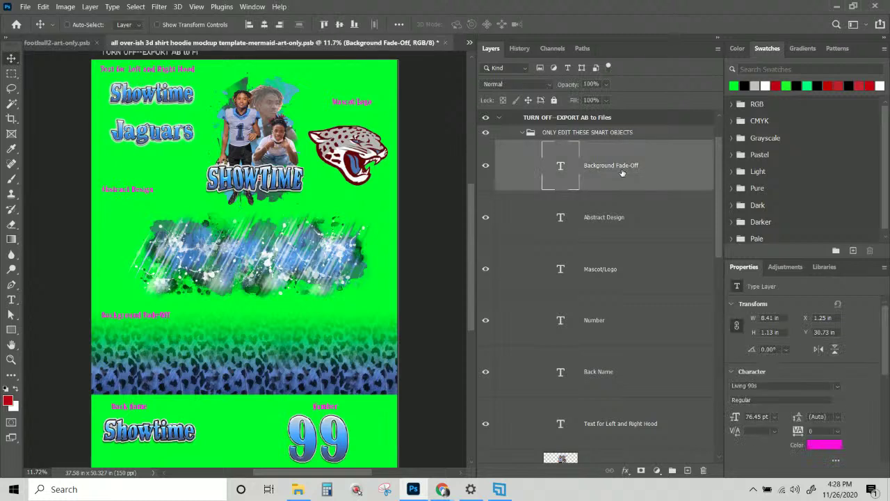
{"action": "scroll", "coordinate": [630, 236], "scroll_direction": "down", "scroll_amount": 1}
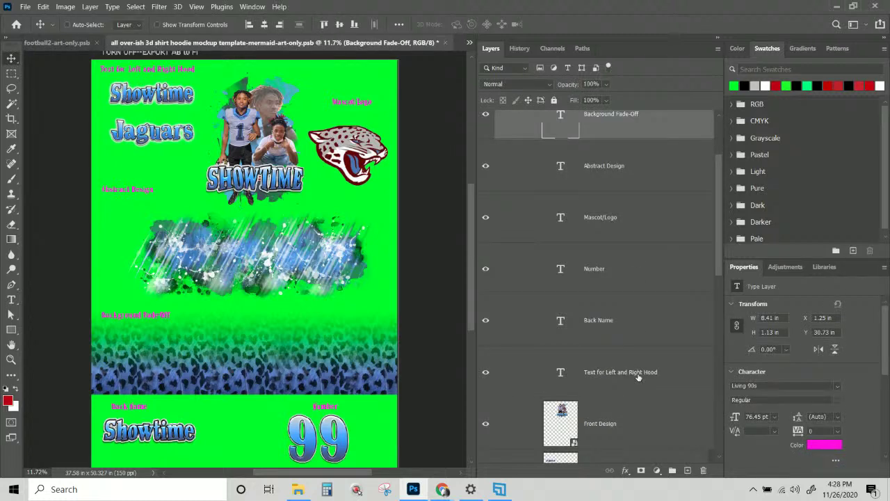
{"action": "left_click", "coordinate": [638, 376], "text": "shift"}
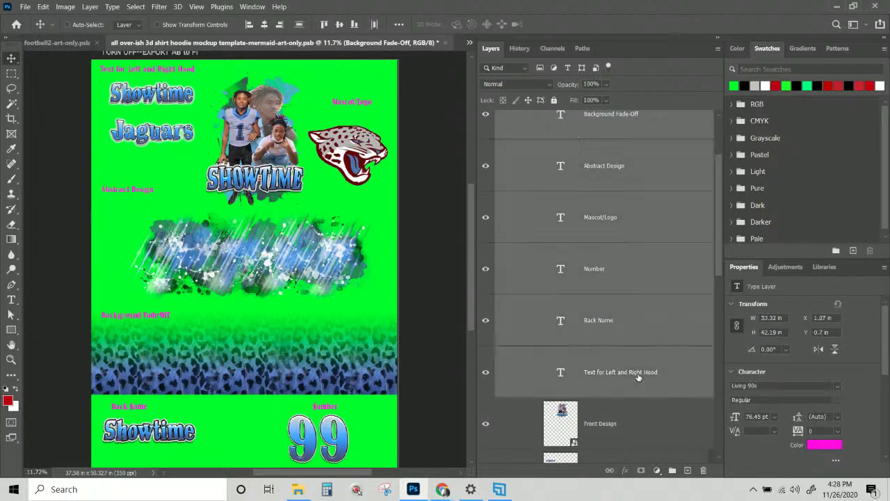
{"action": "key", "text": "ctrl+g"}
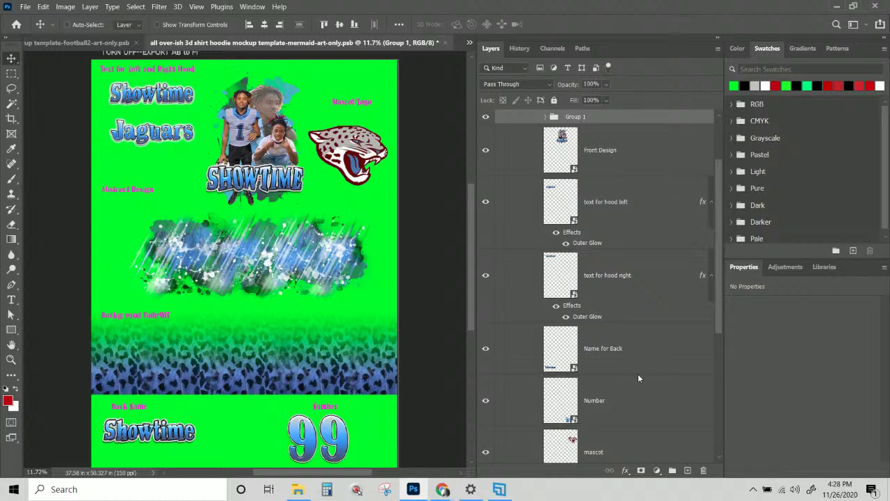
{"action": "double_click", "coordinate": [577, 117]}
{"action": "type", "text": "Labels"}
{"action": "key", "text": "Return"}
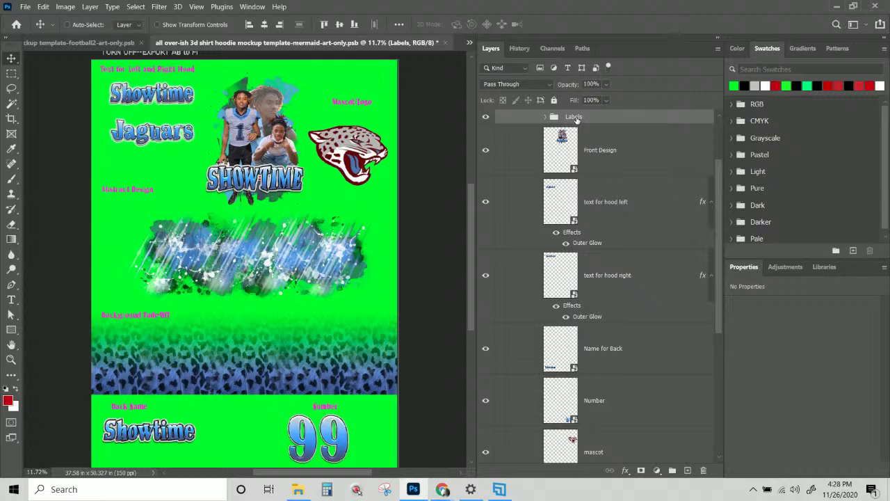
Open the Front Design smart object's contents and show the watercorn and mercat layers
{"action": "left_click", "coordinate": [595, 150]}
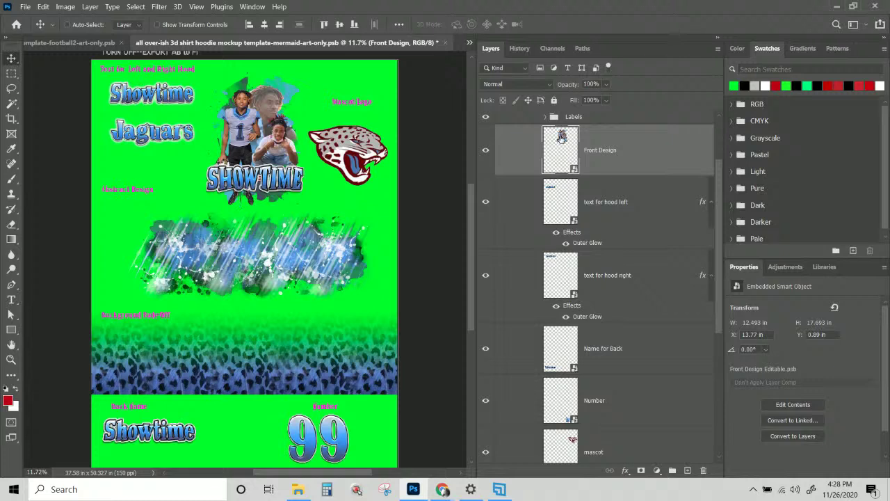
{"action": "double_click", "coordinate": [562, 136]}
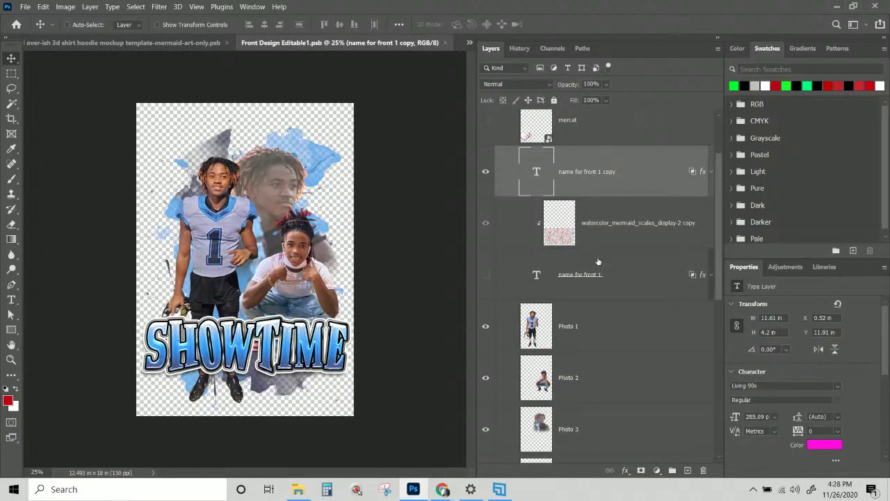
{"action": "scroll", "coordinate": [598, 262], "scroll_direction": "up", "scroll_amount": 2}
{"action": "left_click", "coordinate": [485, 149]}
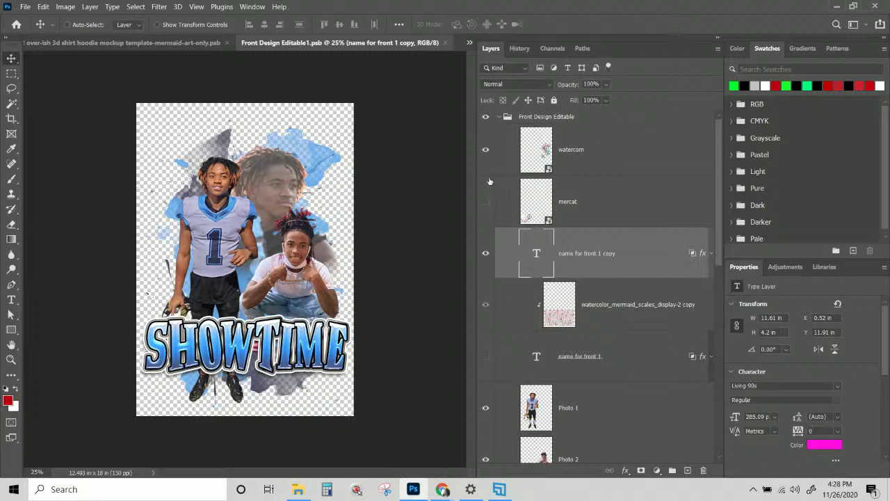
{"action": "left_click", "coordinate": [485, 201]}
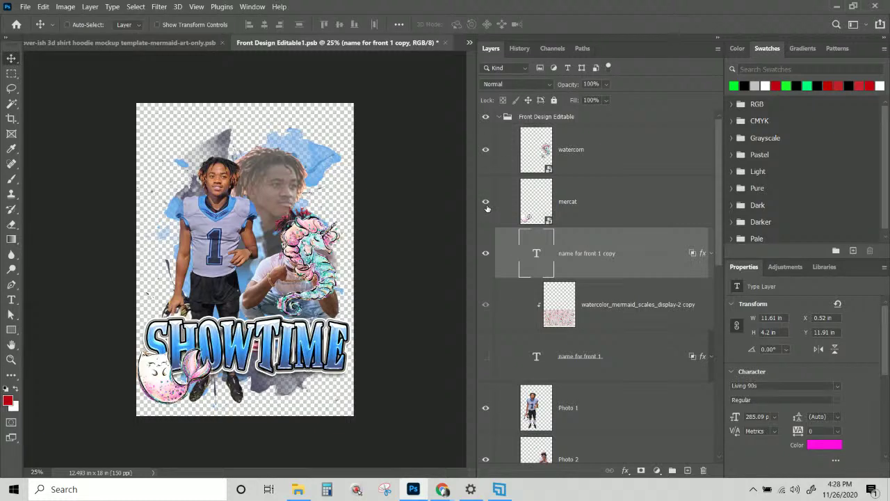
Nudge the mercat artwork slightly to the right in the front design
{"action": "left_click", "coordinate": [589, 211]}
{"action": "key", "text": "Right"}
{"action": "key", "text": "Right"}
{"action": "key", "text": "Right"}
{"action": "key", "text": "Right"}
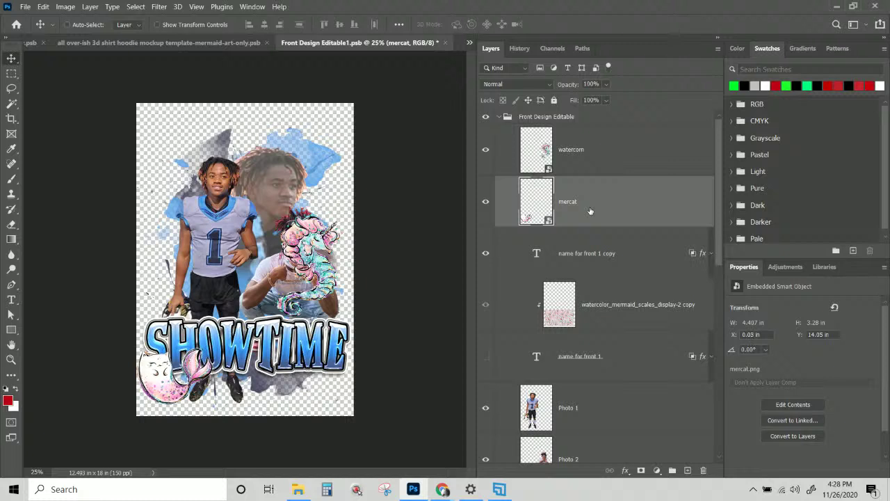
Delete the Photo 1, Photo 2 and Photo 3 layers from the front design
{"action": "scroll", "coordinate": [595, 210], "scroll_direction": "down", "scroll_amount": 4}
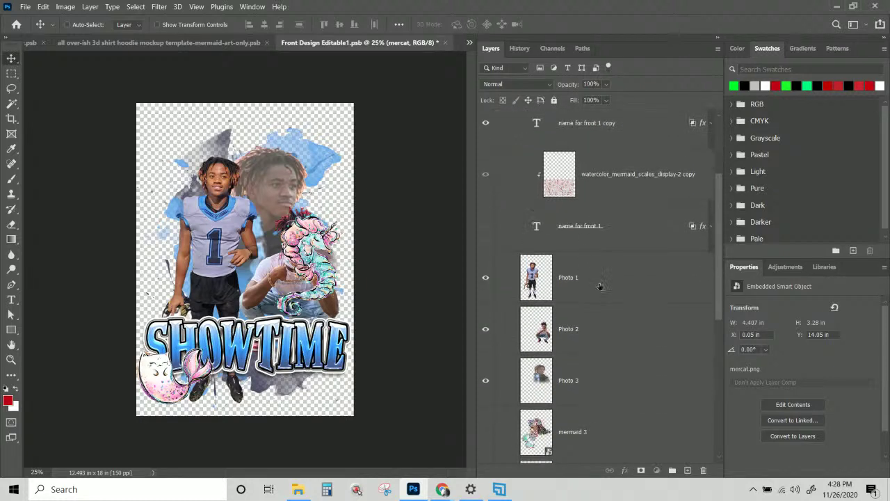
{"action": "left_click", "coordinate": [600, 286]}
{"action": "scroll", "coordinate": [618, 367], "scroll_direction": "down", "scroll_amount": 1}
{"action": "left_click", "coordinate": [600, 355], "text": "shift"}
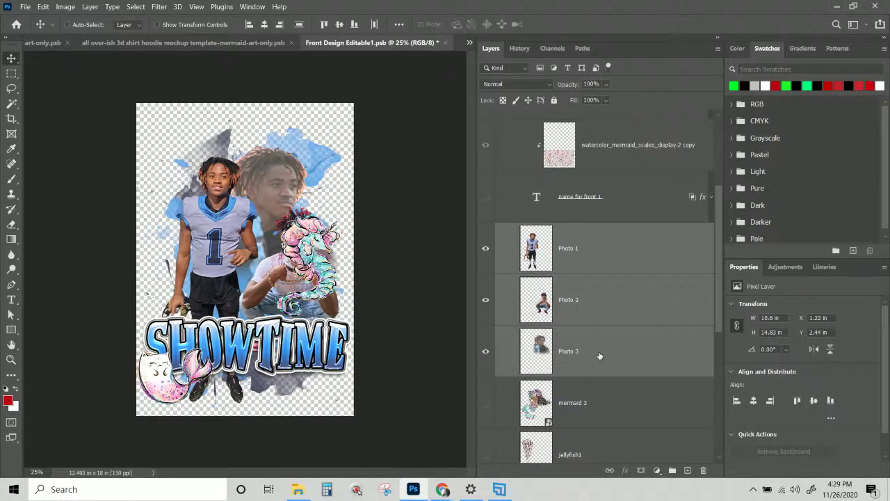
{"action": "key", "text": "Delete"}
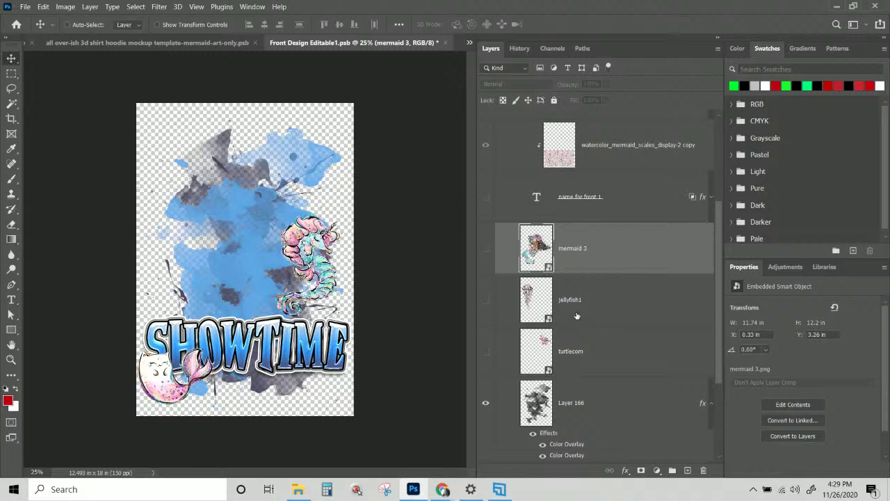
Show the mermaid 3, jellyfish1 and turtlecorn layers in the front design
{"action": "left_click", "coordinate": [576, 312]}
{"action": "left_click", "coordinate": [491, 261]}
{"action": "left_click", "coordinate": [485, 304]}
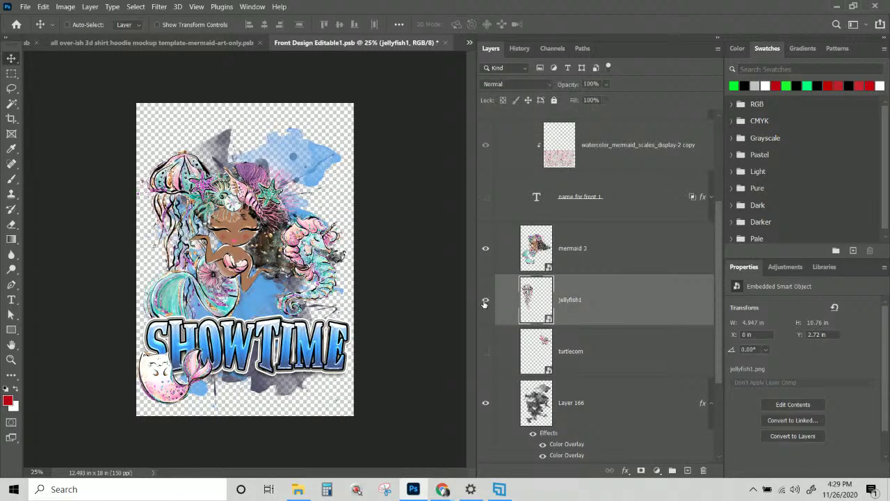
{"action": "left_click", "coordinate": [491, 354]}
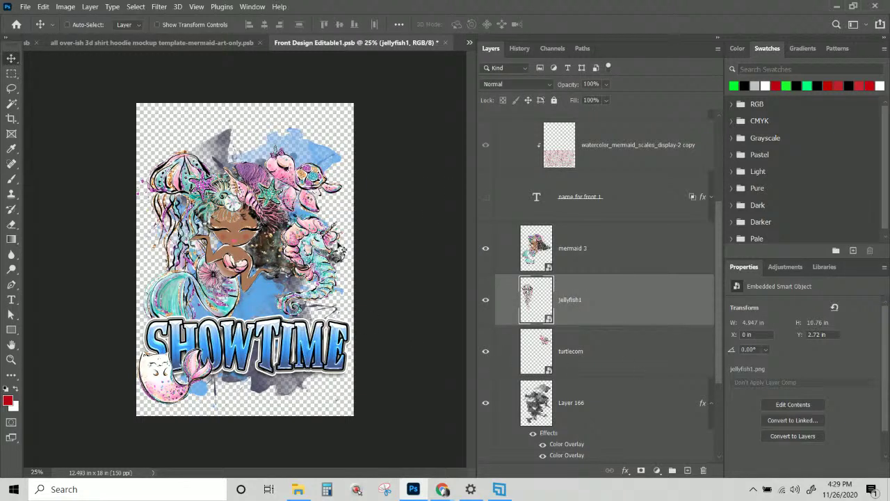
Turn off the upper Color Overlay effect on both Layer 166 and Layer 167 to change the watercolor background colors
{"action": "scroll", "coordinate": [587, 356], "scroll_direction": "down", "scroll_amount": 4}
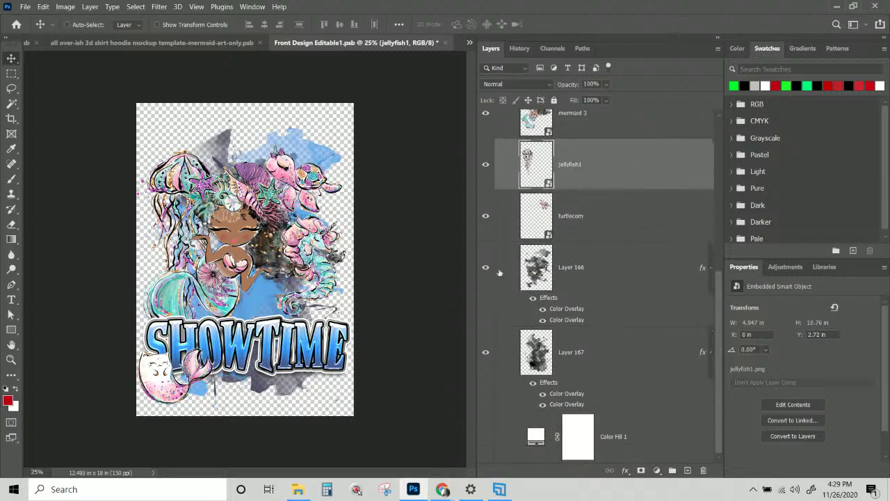
{"action": "left_click", "coordinate": [542, 309]}
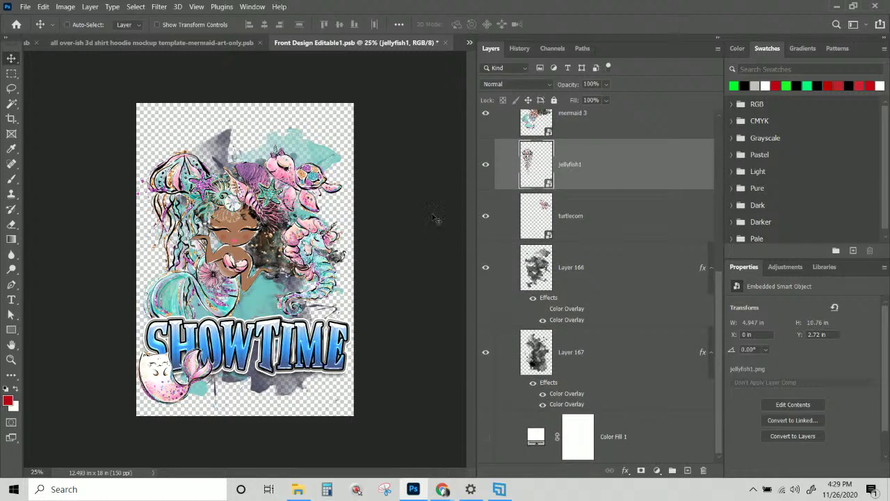
{"action": "left_click", "coordinate": [543, 395]}
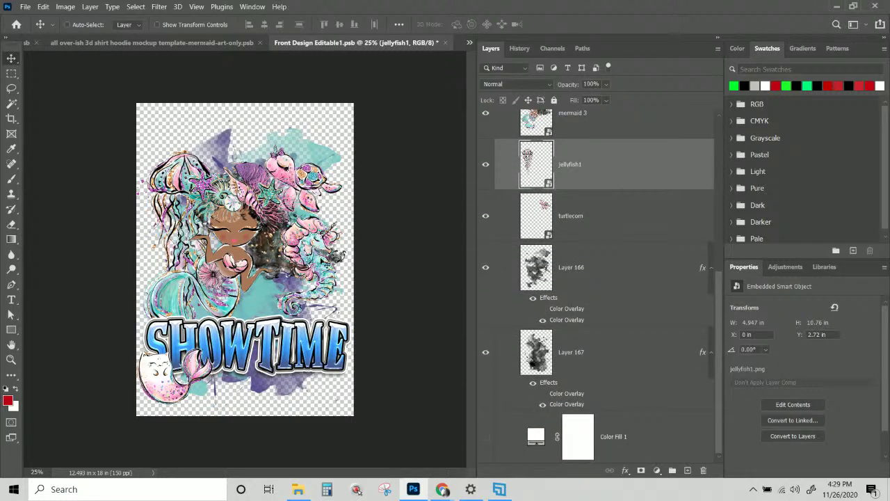
Delete the "name for front 1 copy" text layer and show the "name for front 1" text layer
{"action": "scroll", "coordinate": [626, 331], "scroll_direction": "up", "scroll_amount": 9}
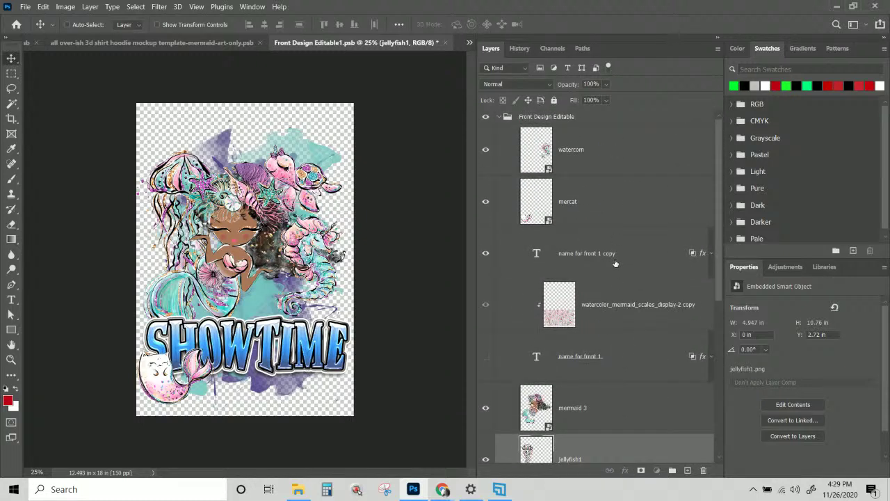
{"action": "left_click", "coordinate": [615, 263]}
{"action": "key", "text": "Delete"}
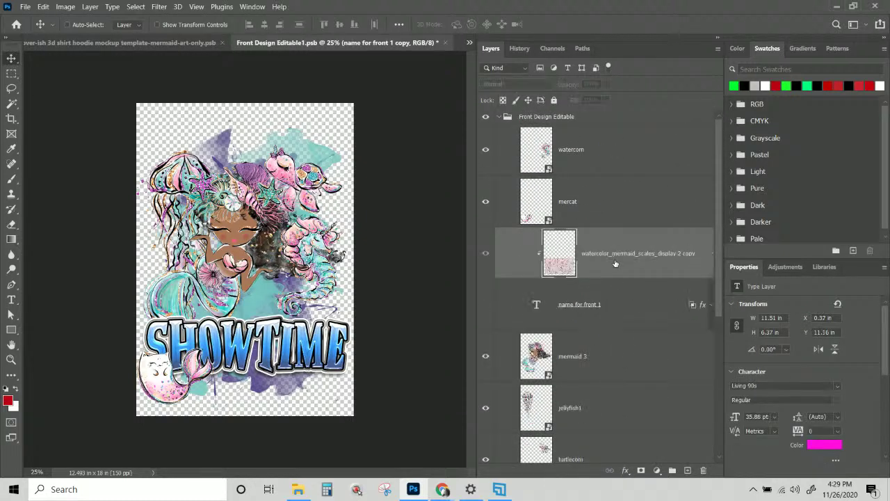
{"action": "left_click", "coordinate": [485, 304]}
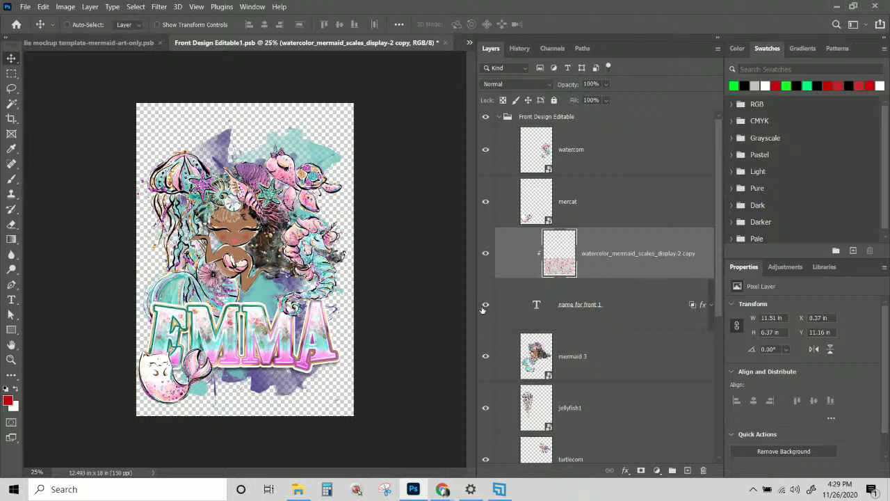
Close the Front Design smart object's contents and save the changes back to the mermaid template
{"action": "key", "text": "alt+bracketleft"}
{"action": "left_click", "coordinate": [547, 268]}
{"action": "left_click", "coordinate": [445, 43]}
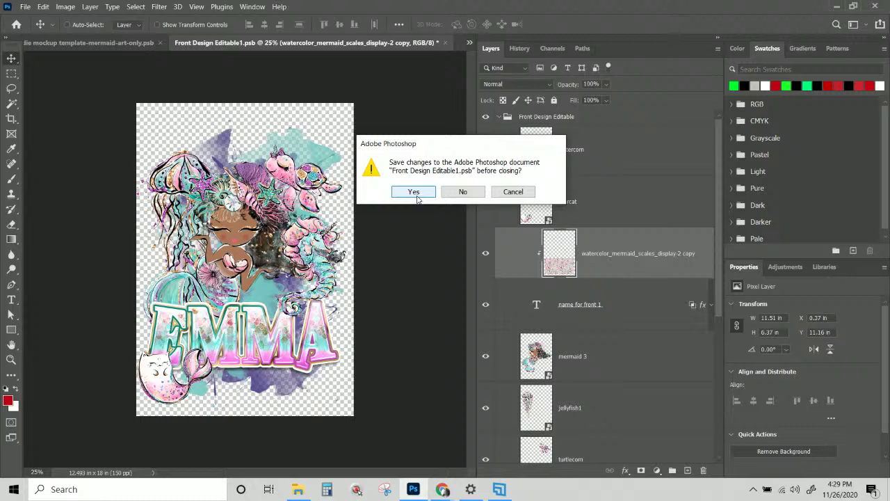
{"action": "left_click", "coordinate": [413, 192]}
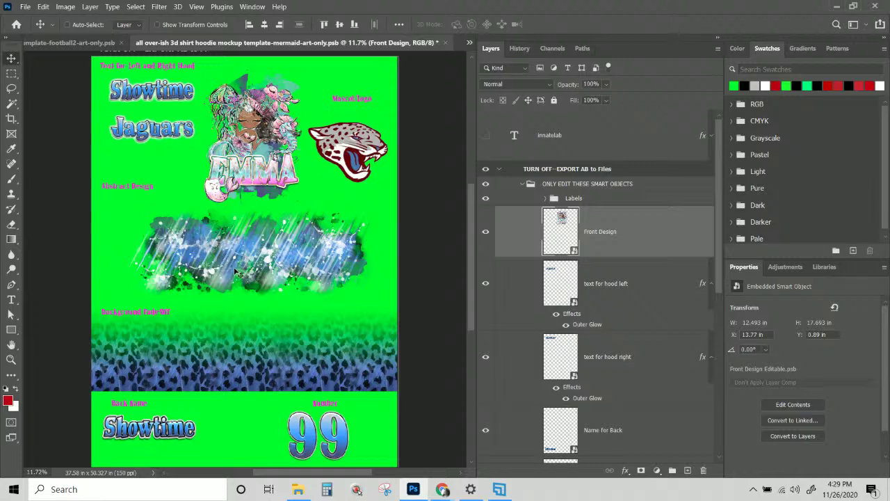
Open the contents of the Abstract Aurora Design smart object in the mermaid template
{"action": "right_click", "coordinate": [229, 256]}
{"action": "left_click", "coordinate": [264, 279]}
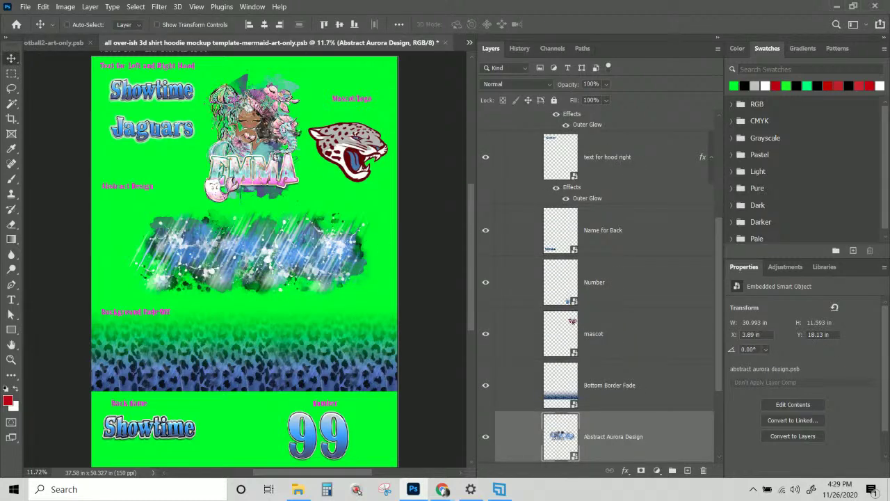
{"action": "double_click", "coordinate": [560, 435]}
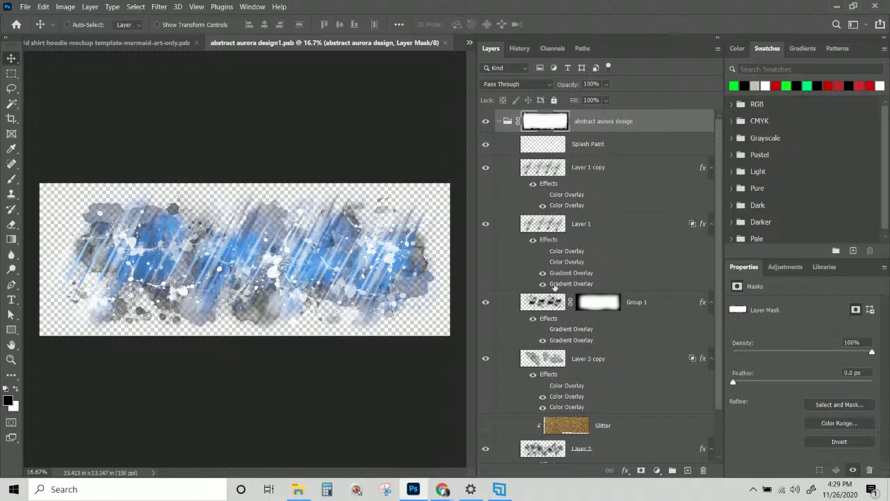
Switch Layer 1 copy to its upper Color Overlay and turn off the upper active Gradient Overlay on Layer 1
{"action": "left_click", "coordinate": [541, 195]}
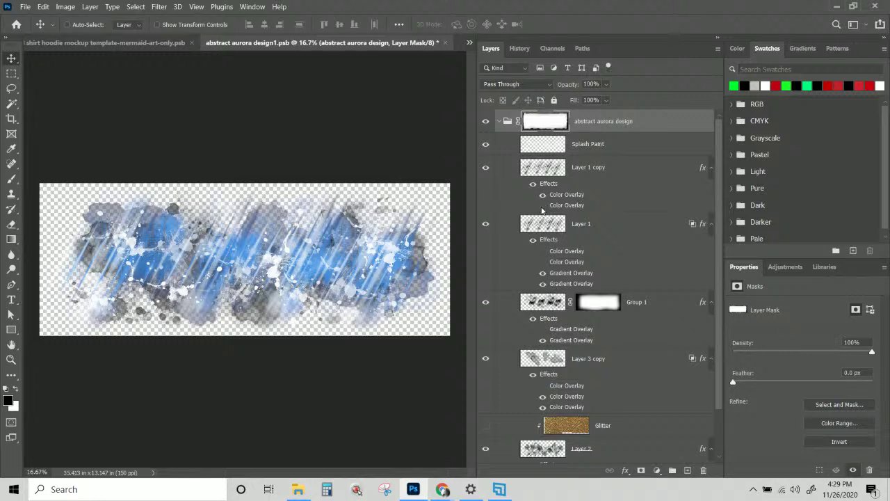
{"action": "left_click", "coordinate": [543, 273]}
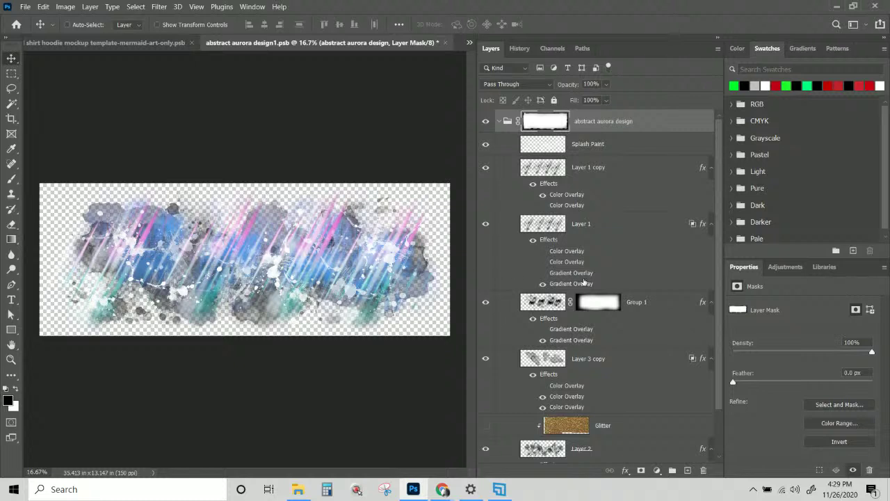
Compare the two Gradient Overlay effects on Group 1 by switching them on and off
{"action": "scroll", "coordinate": [546, 281], "scroll_direction": "down", "scroll_amount": 2}
{"action": "left_click", "coordinate": [544, 294]}
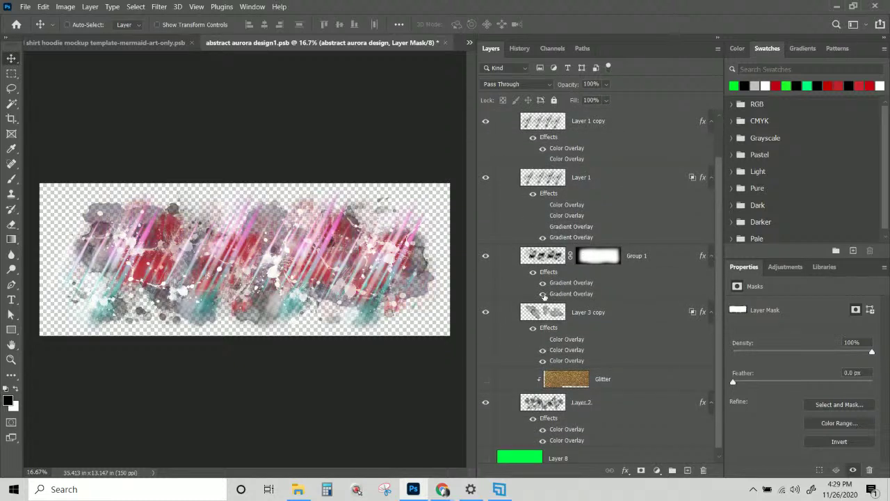
{"action": "left_click", "coordinate": [544, 293]}
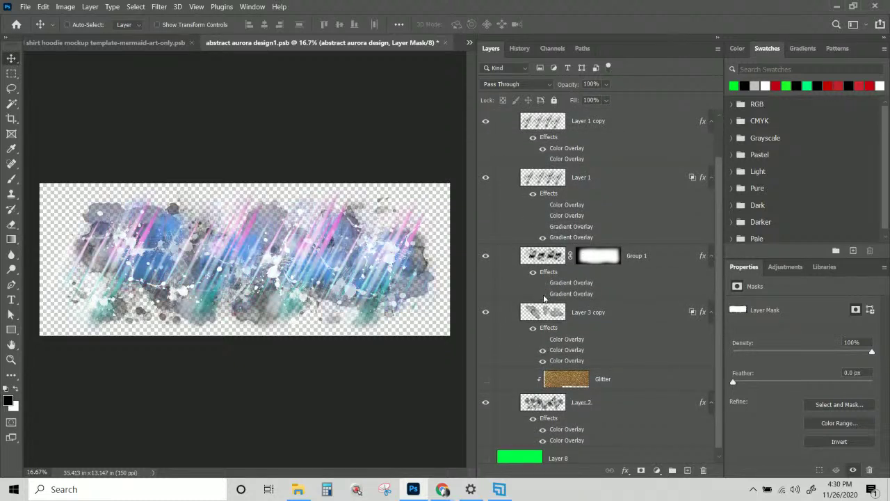
{"action": "left_click", "coordinate": [544, 294]}
{"action": "left_click", "coordinate": [543, 295]}
Add a Gradient Overlay to Group 1 using the custom pink-to-teal gradient preset
{"action": "left_click", "coordinate": [571, 297]}
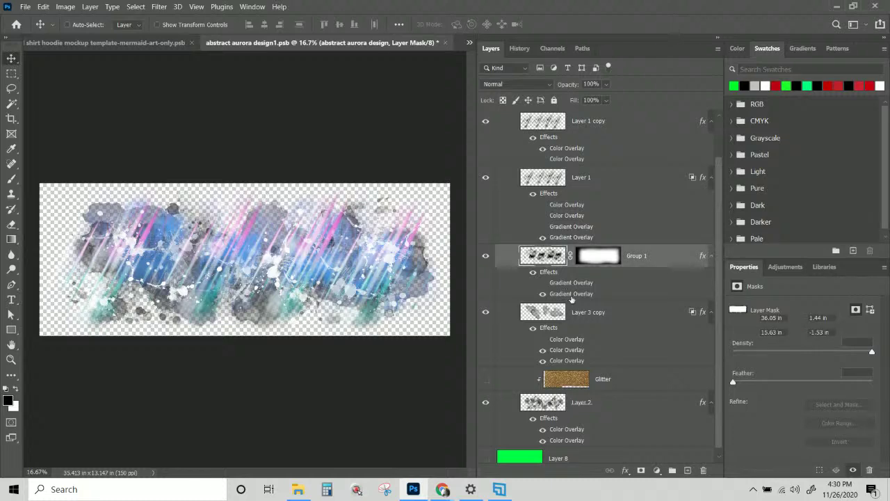
{"action": "double_click", "coordinate": [571, 295]}
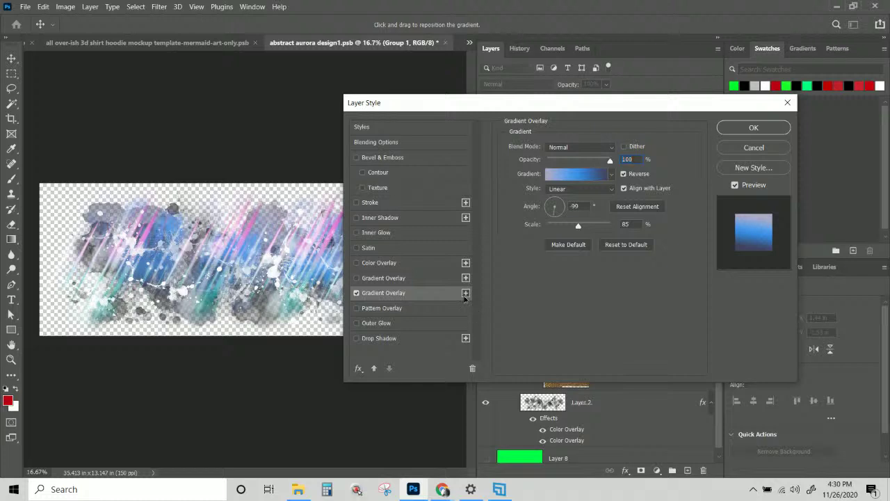
{"action": "left_click", "coordinate": [465, 293]}
{"action": "left_click", "coordinate": [565, 178]}
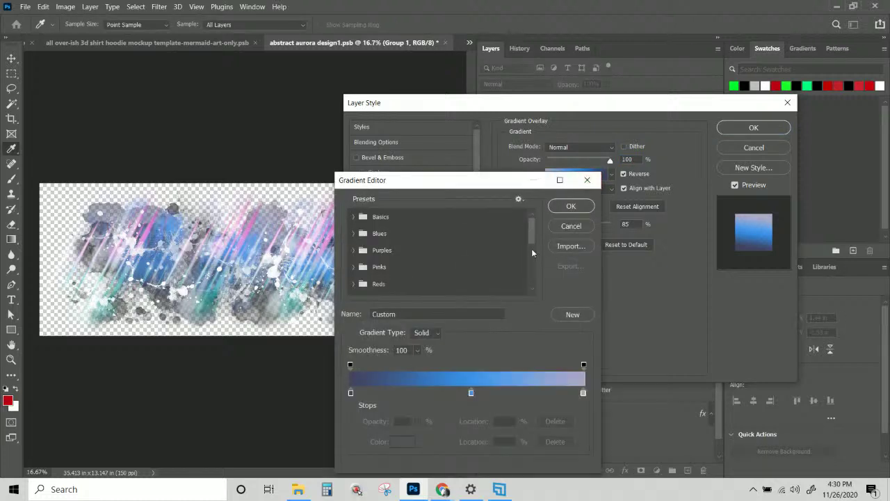
{"action": "scroll", "coordinate": [533, 250], "scroll_direction": "down", "scroll_amount": 5}
{"action": "left_click", "coordinate": [356, 287]}
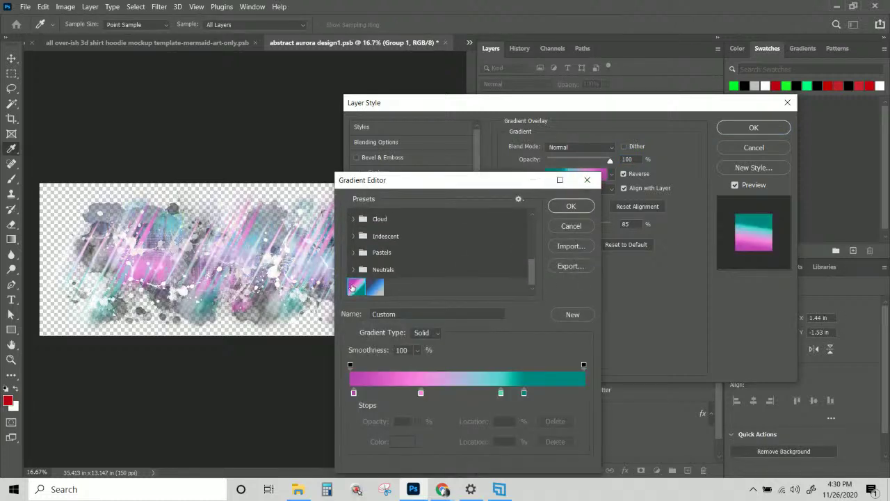
{"action": "left_click", "coordinate": [567, 208]}
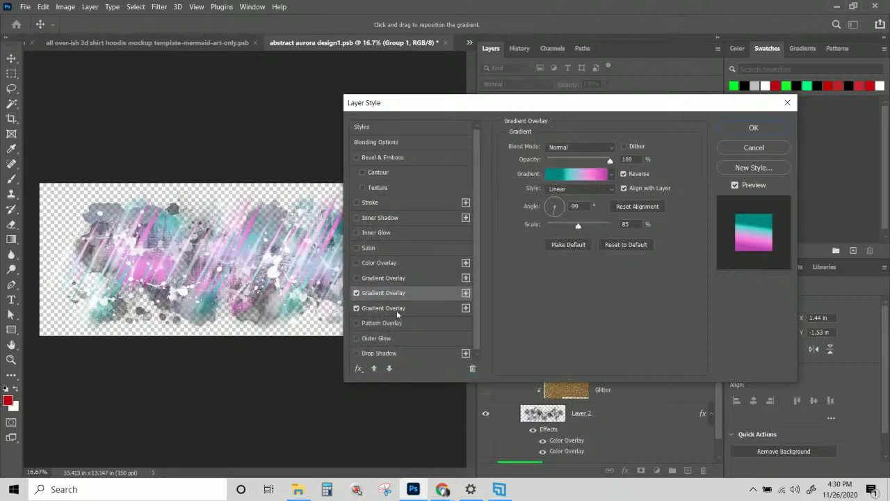
{"action": "left_click", "coordinate": [753, 131]}
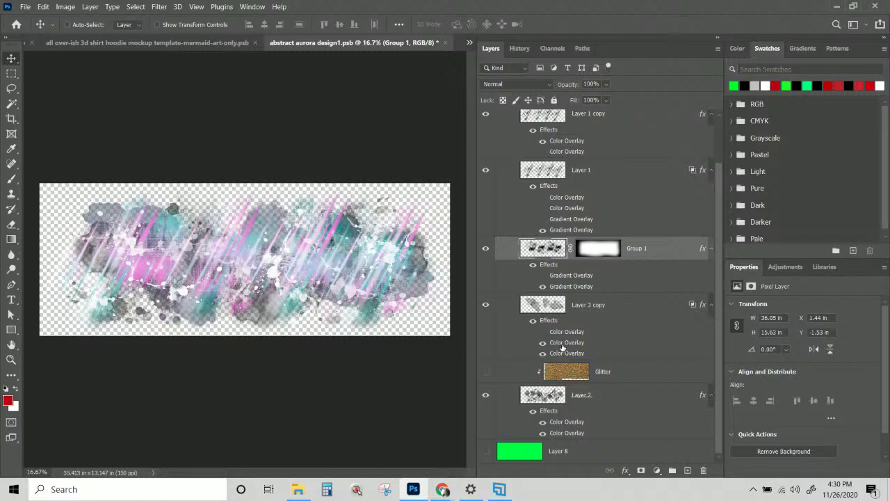
Turn off the purple Color Overlay on Layer 3 copy, leaving its turquoise overlay active
{"action": "left_click", "coordinate": [559, 348]}
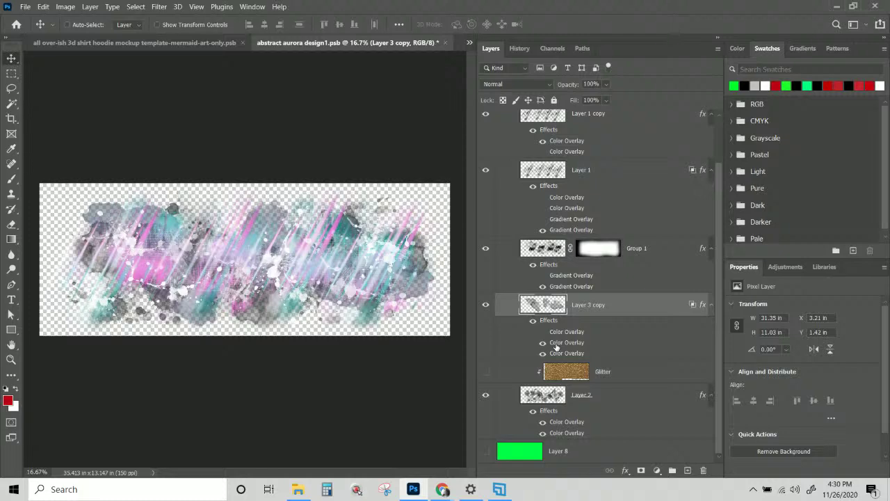
{"action": "double_click", "coordinate": [556, 346]}
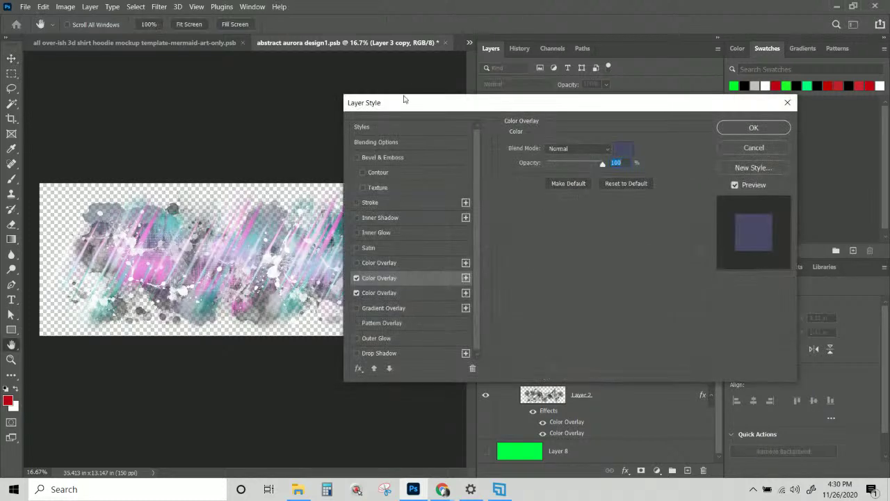
{"action": "left_click_drag", "start_coordinate": [403, 101], "coordinate": [544, 100]}
{"action": "left_click", "coordinate": [490, 276]}
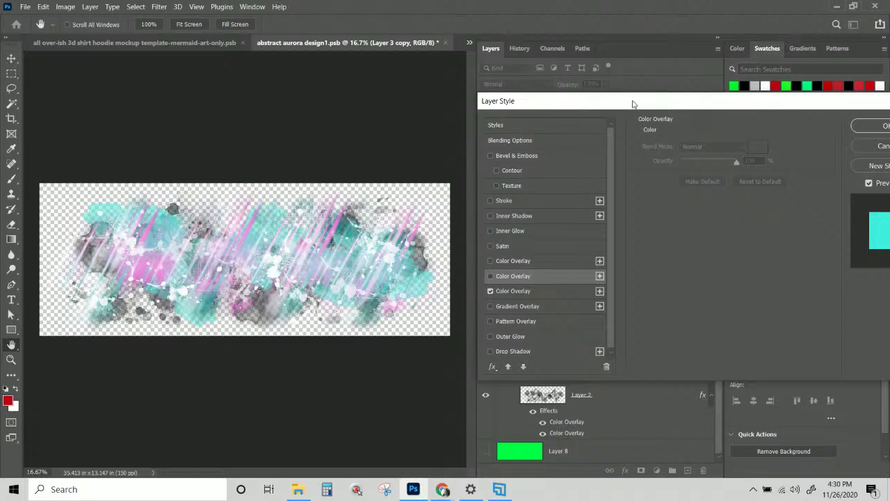
{"action": "left_click_drag", "start_coordinate": [633, 104], "coordinate": [523, 96]}
{"action": "left_click", "coordinate": [765, 123]}
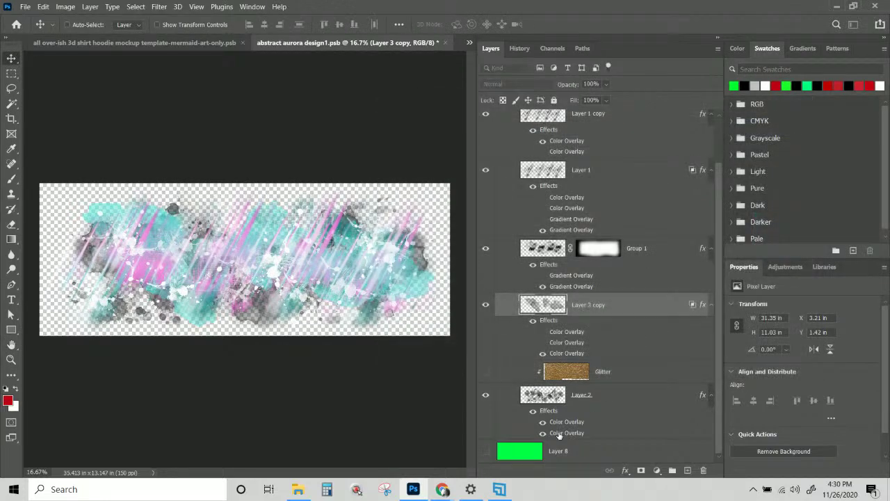
Show the green Layer 8 background and the Glitter layer behind the aurora artwork
{"action": "left_click", "coordinate": [486, 451]}
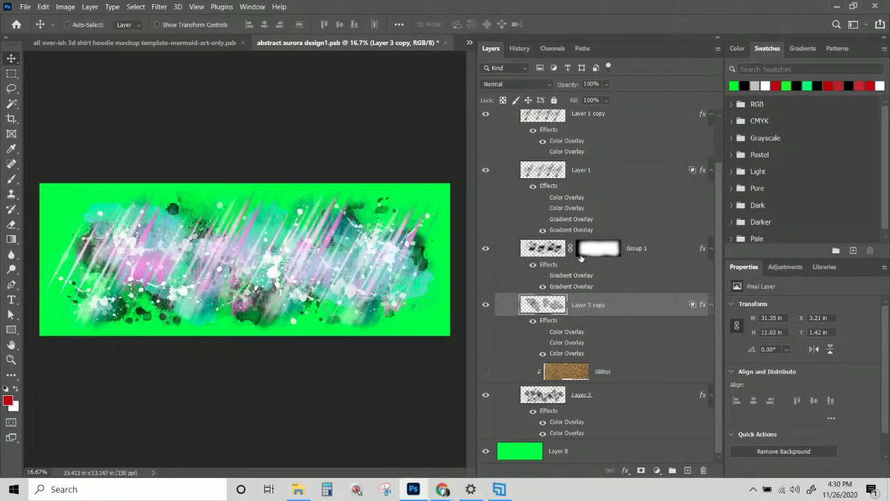
{"action": "left_click", "coordinate": [486, 305]}
{"action": "left_click", "coordinate": [486, 304]}
For Layer 2, enable Blend Interior Effects as Group, Layer Mask Hides Effects and Vector Mask Hides Effects, and disable Blend Clipped Layers as Group
{"action": "left_click", "coordinate": [549, 413]}
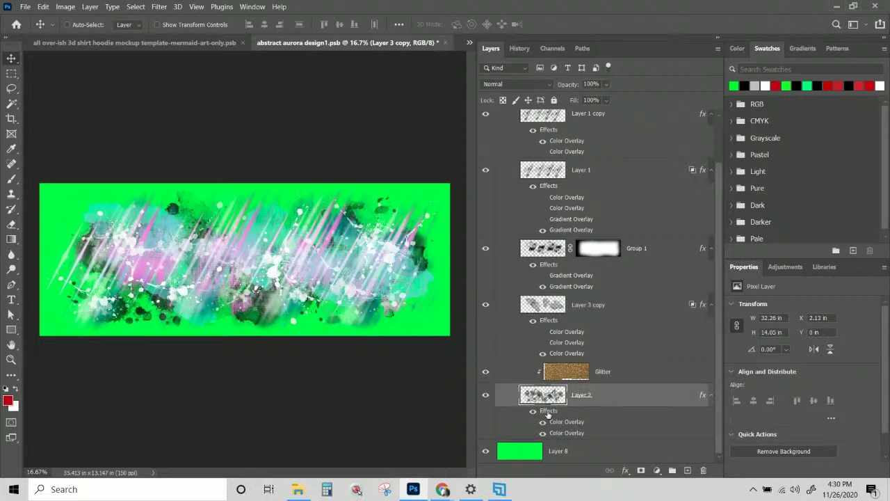
{"action": "double_click", "coordinate": [548, 413]}
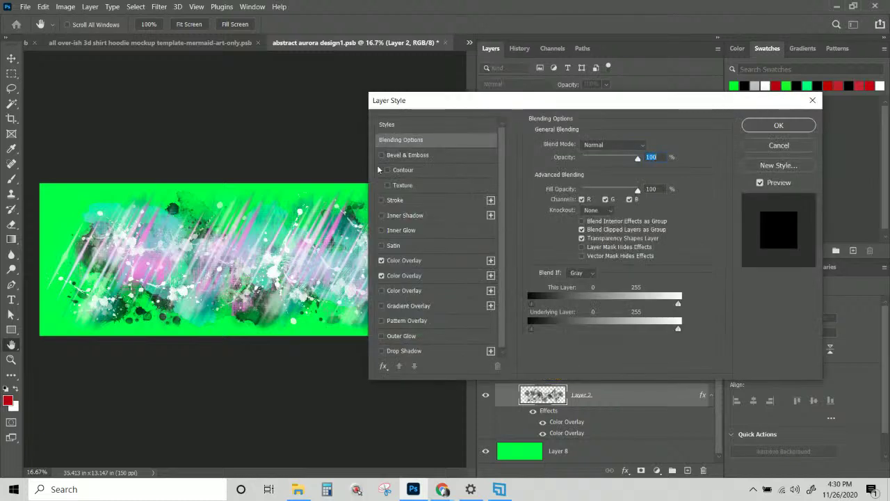
{"action": "left_click", "coordinate": [582, 222]}
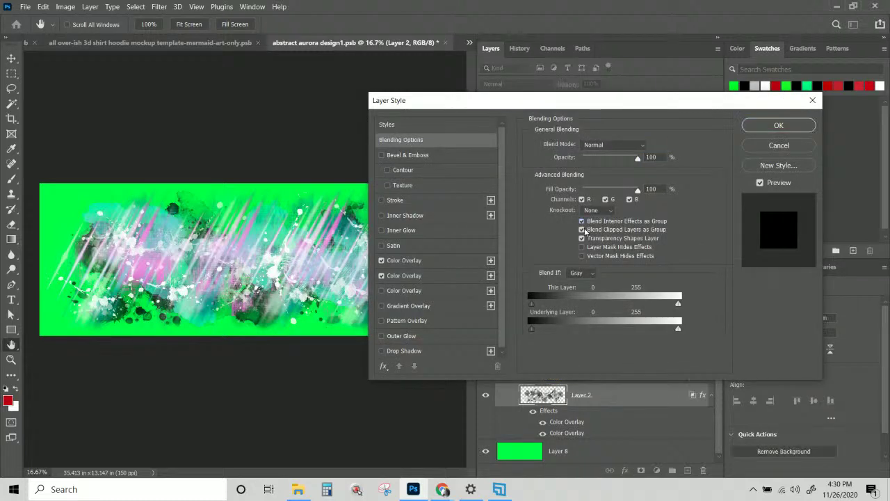
{"action": "left_click", "coordinate": [582, 229]}
{"action": "left_click", "coordinate": [582, 247]}
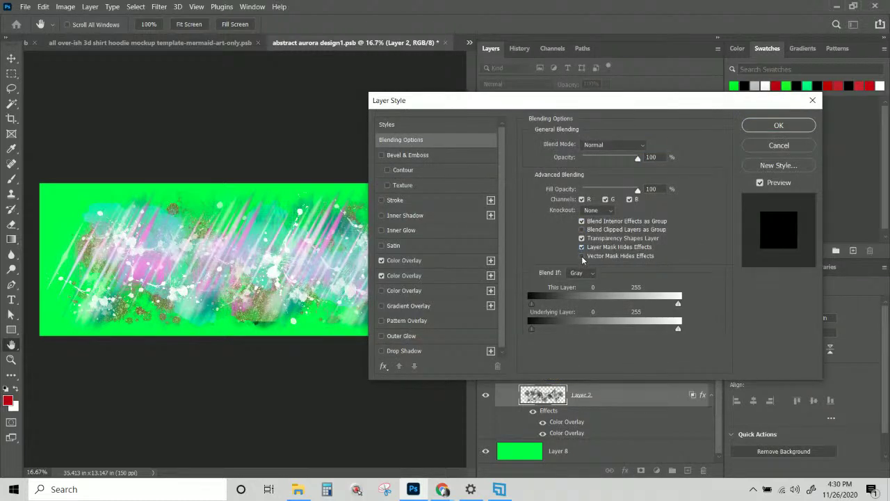
{"action": "left_click", "coordinate": [582, 255]}
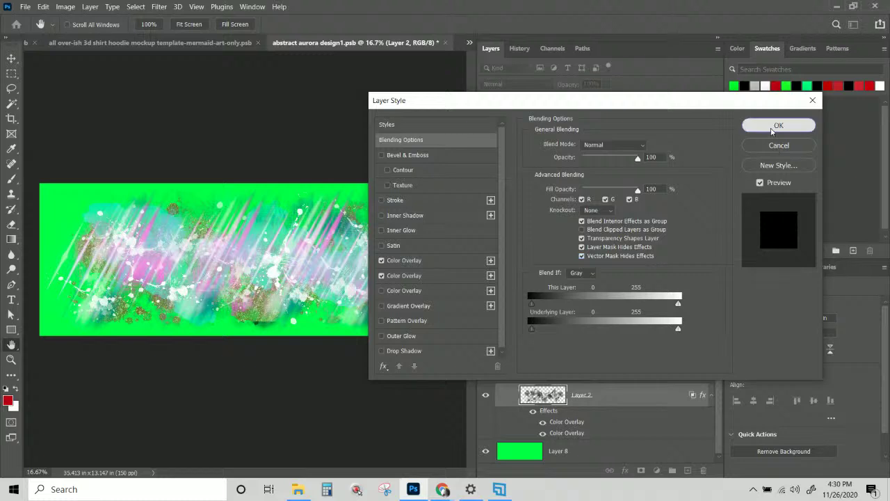
{"action": "left_click", "coordinate": [773, 126]}
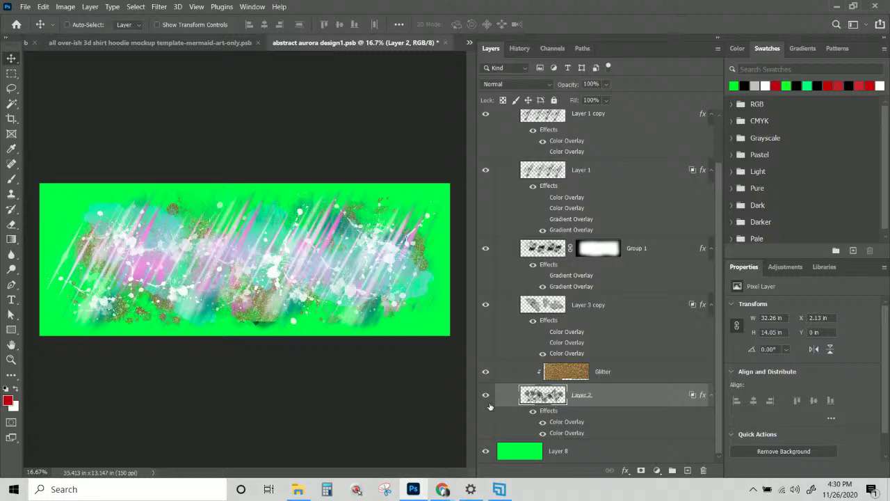
Stretch the Glitter layer downward to about 110.7% height so it covers the bottom of the splatter artwork
{"action": "key", "text": "ctrl+plus"}
{"action": "key", "text": "ctrl+plus"}
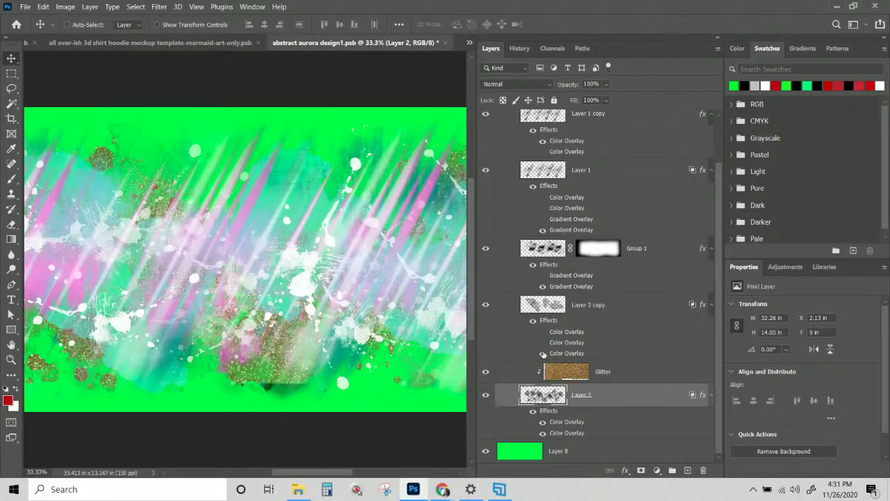
{"action": "left_click", "coordinate": [486, 371]}
{"action": "left_click", "coordinate": [486, 373]}
{"action": "left_click", "coordinate": [569, 376]}
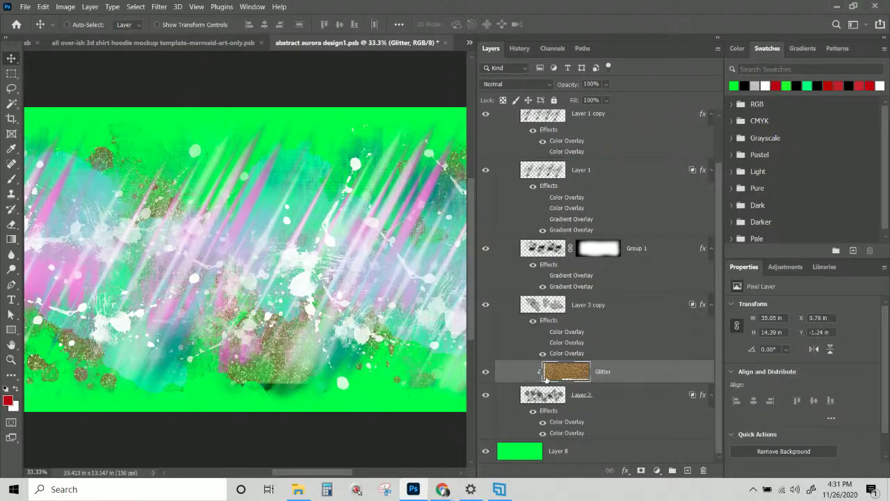
{"action": "key", "text": "ctrl+t"}
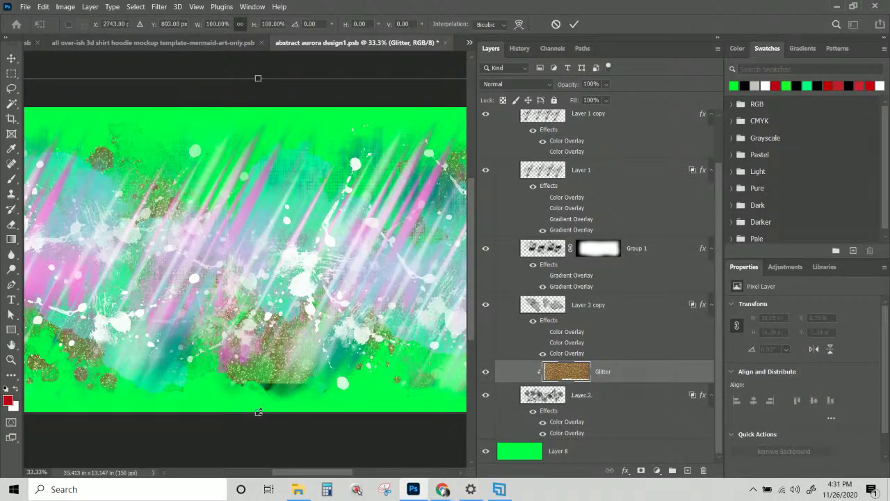
{"action": "left_click_drag", "start_coordinate": [258, 413], "coordinate": [258, 447]}
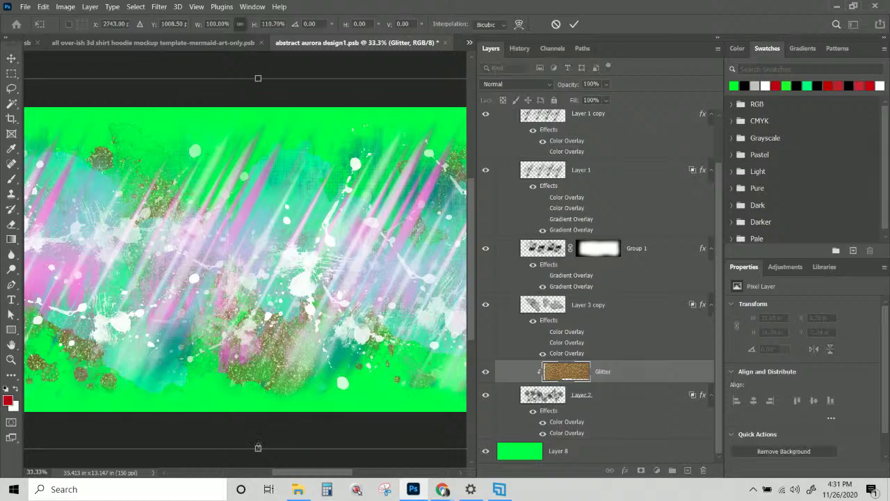
{"action": "key", "text": "ctrl+minus"}
{"action": "key", "text": "Return"}
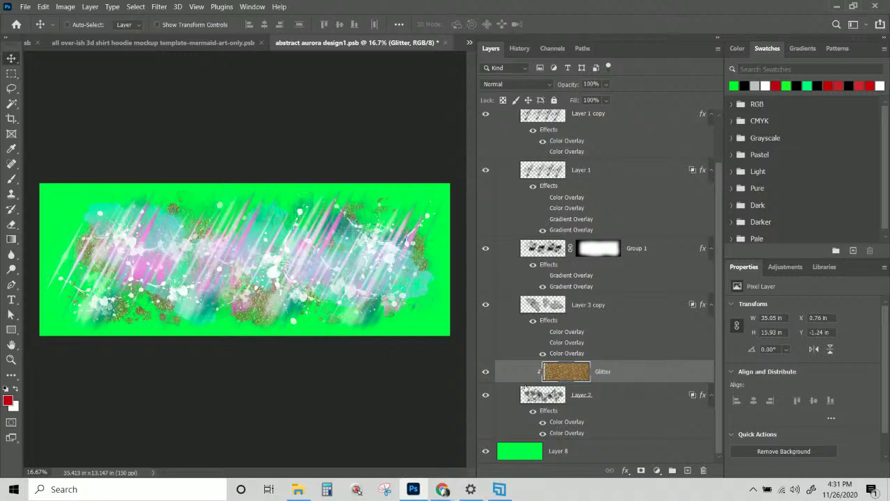
Compare the aurora design with the Layer 3 copy and Splash Paint layers hidden and shown
{"action": "left_click", "coordinate": [540, 301]}
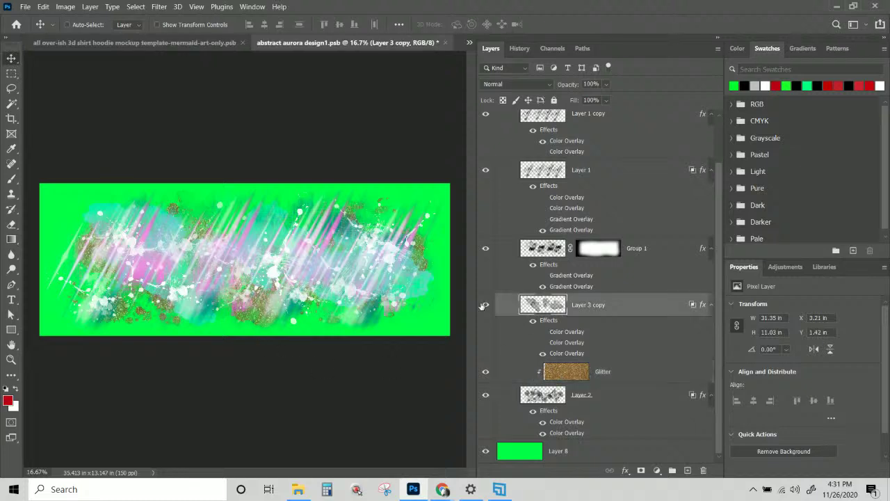
{"action": "left_click", "coordinate": [485, 306]}
{"action": "left_click", "coordinate": [485, 306]}
{"action": "left_click", "coordinate": [485, 307]}
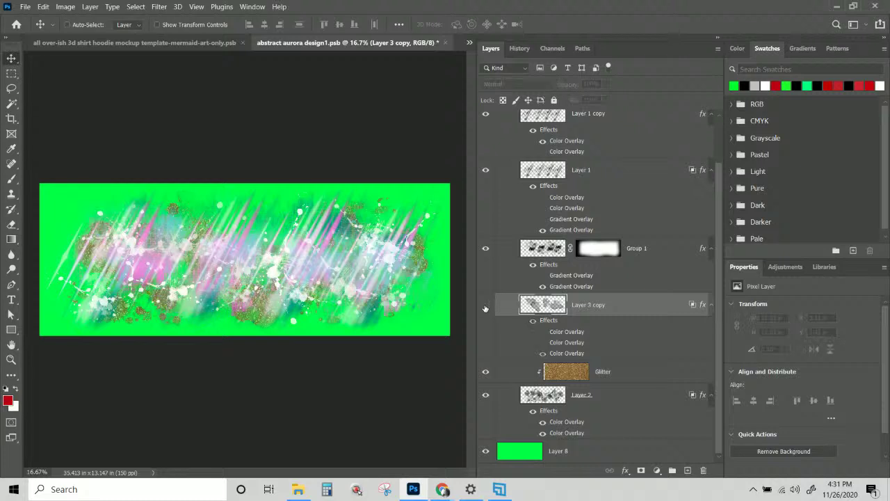
{"action": "left_click", "coordinate": [485, 308]}
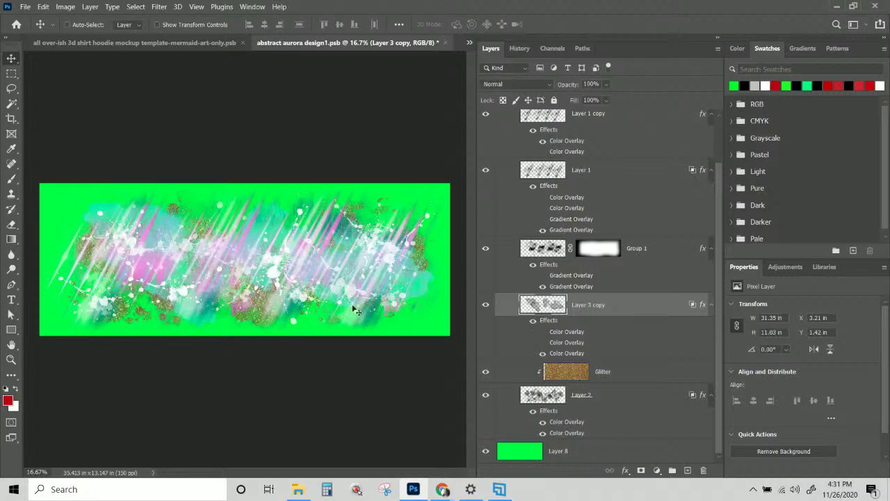
{"action": "scroll", "coordinate": [559, 348], "scroll_direction": "up", "scroll_amount": 2}
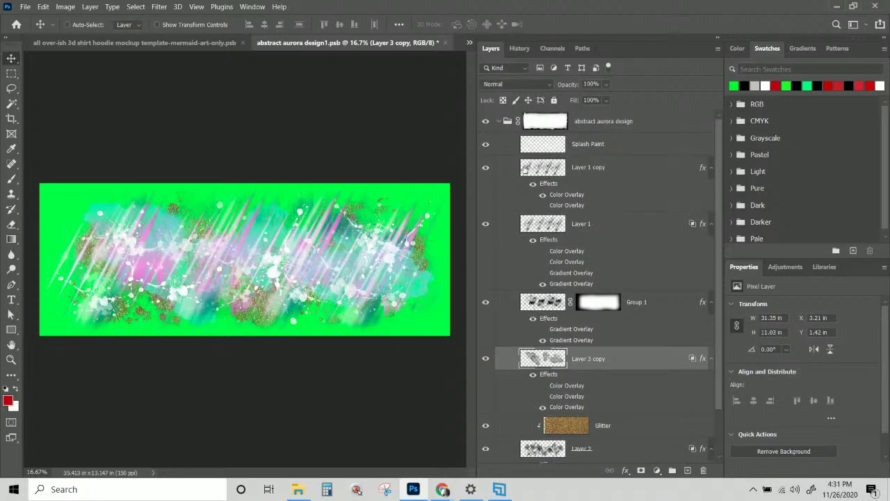
{"action": "left_click", "coordinate": [485, 144]}
{"action": "left_click", "coordinate": [485, 145]}
{"action": "left_click", "coordinate": [485, 144]}
{"action": "left_click", "coordinate": [486, 144]}
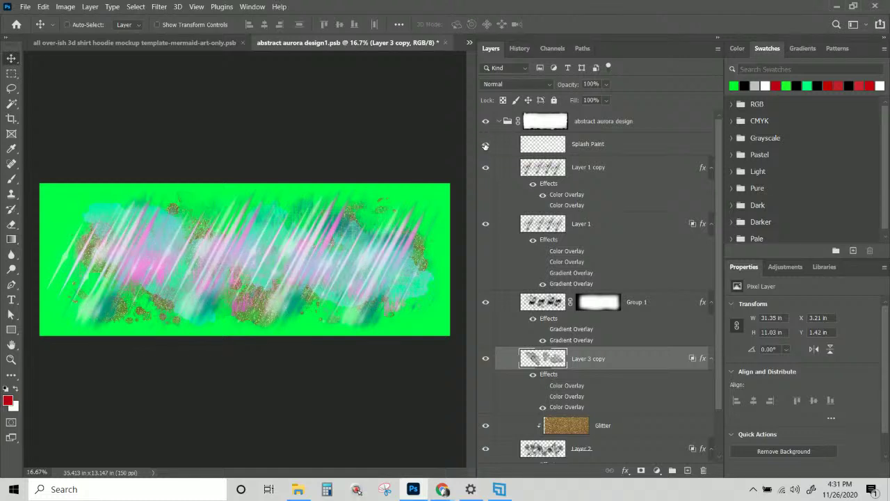
{"action": "left_click", "coordinate": [485, 145]}
Switch to the all over-ish 3d shirt hoodie mockup template document and expand its "mock up only do not print-hoodie" group
{"action": "left_click", "coordinate": [298, 488]}
{"action": "key", "text": "ctrl+Tab"}
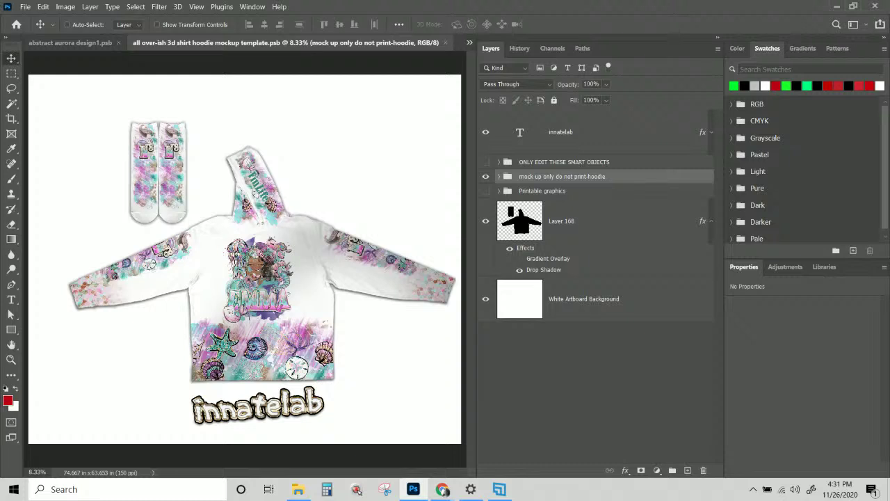
{"action": "left_click", "coordinate": [498, 176]}
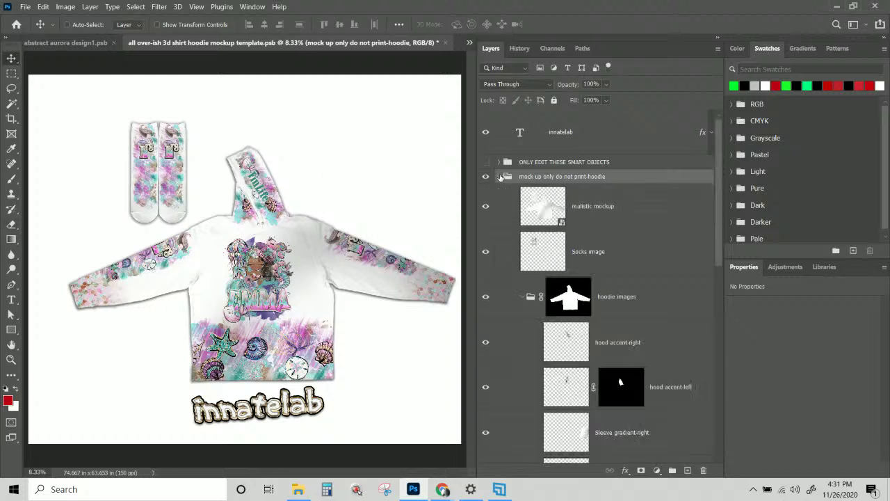
Collapse the mockup-only hoodie group and open the "abstract aurora design copy 2" smart object from the ONLY EDIT THESE SMART OBJECTS group
{"action": "left_click", "coordinate": [498, 175]}
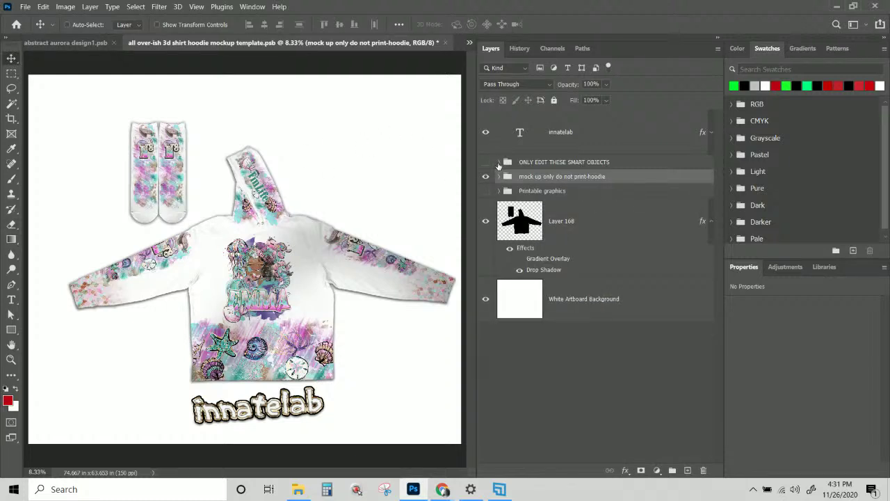
{"action": "left_click", "coordinate": [498, 161]}
{"action": "scroll", "coordinate": [542, 213], "scroll_direction": "down", "scroll_amount": 1}
{"action": "scroll", "coordinate": [543, 212], "scroll_direction": "down", "scroll_amount": 2}
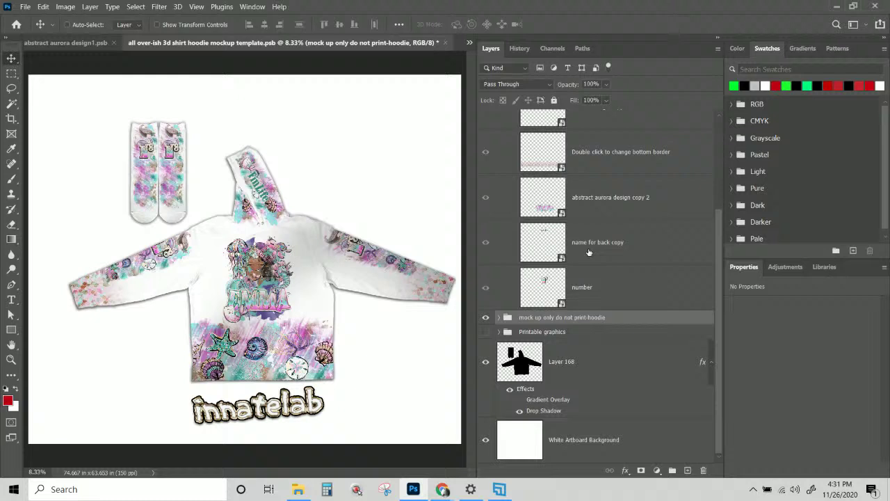
{"action": "left_click", "coordinate": [544, 209]}
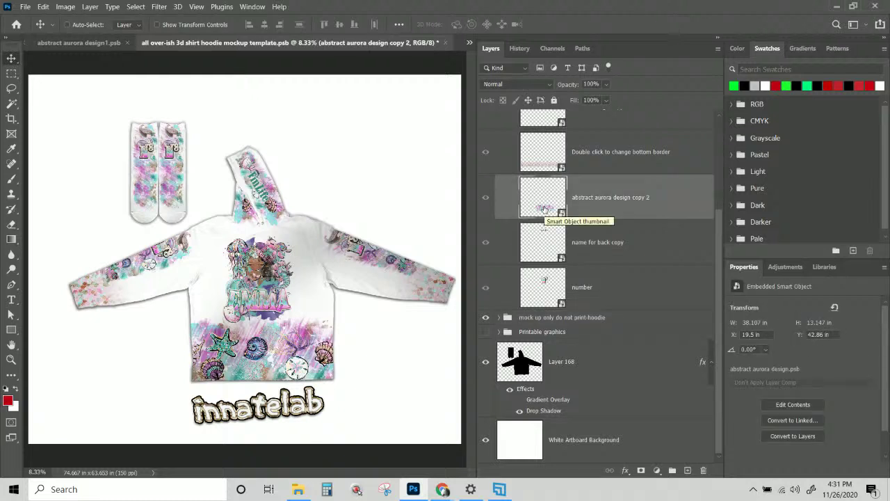
{"action": "double_click", "coordinate": [543, 202]}
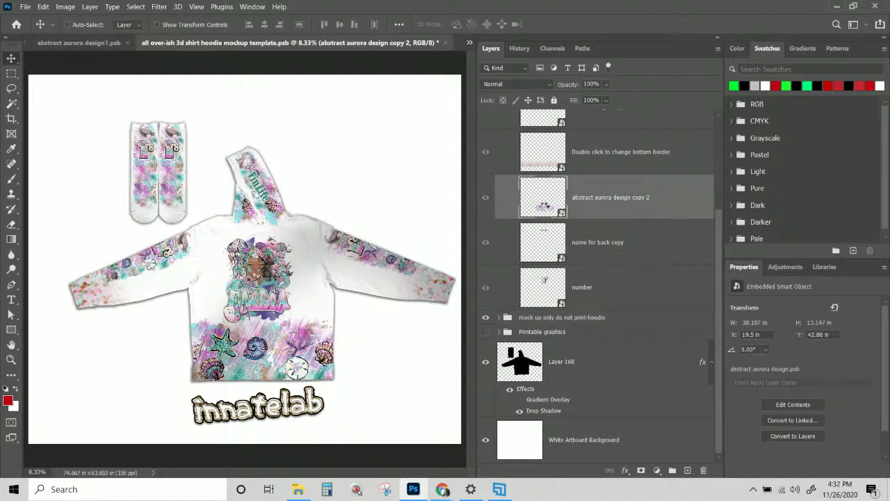
Examine the layer stack of the opened abstract aurora design2.psb and close that document
{"action": "scroll", "coordinate": [544, 209], "scroll_direction": "up", "scroll_amount": 1}
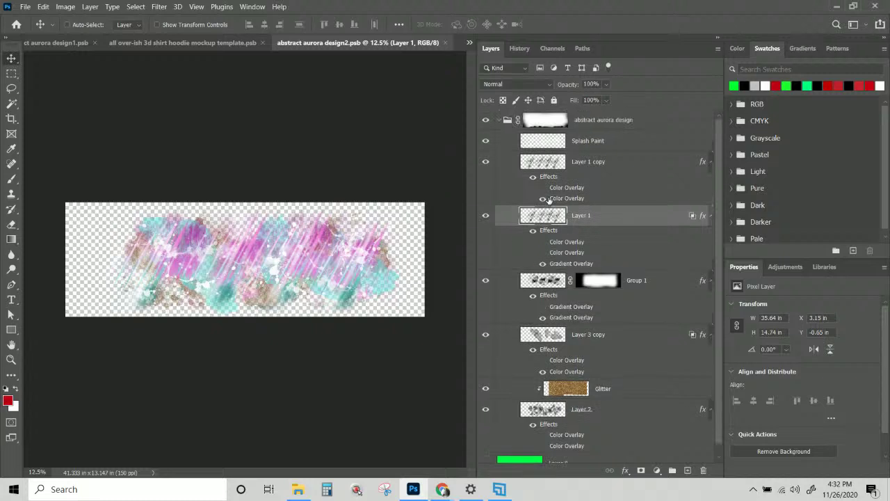
{"action": "scroll", "coordinate": [549, 199], "scroll_direction": "down", "scroll_amount": 1}
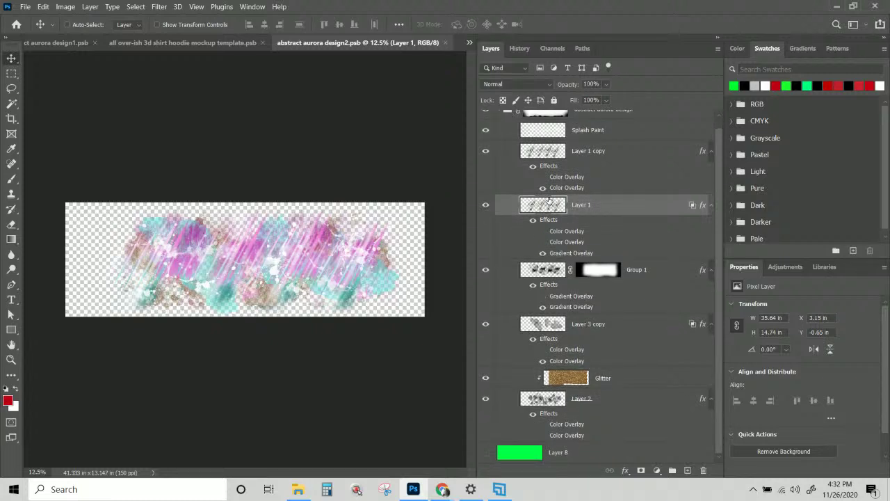
{"action": "scroll", "coordinate": [550, 199], "scroll_direction": "up", "scroll_amount": 1}
{"action": "scroll", "coordinate": [581, 196], "scroll_direction": "down", "scroll_amount": 1}
{"action": "left_click", "coordinate": [445, 43]}
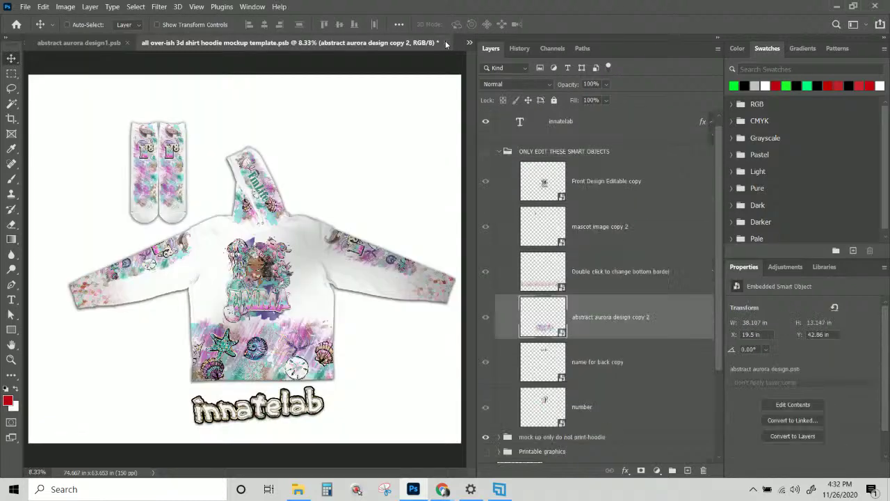
Check the abstract aurora design in Printable graphics' Bottom Body Background group, and close the hoodie mockup template document without saving
{"action": "scroll", "coordinate": [620, 344], "scroll_direction": "down", "scroll_amount": 5}
{"action": "scroll", "coordinate": [620, 344], "scroll_direction": "up", "scroll_amount": 5}
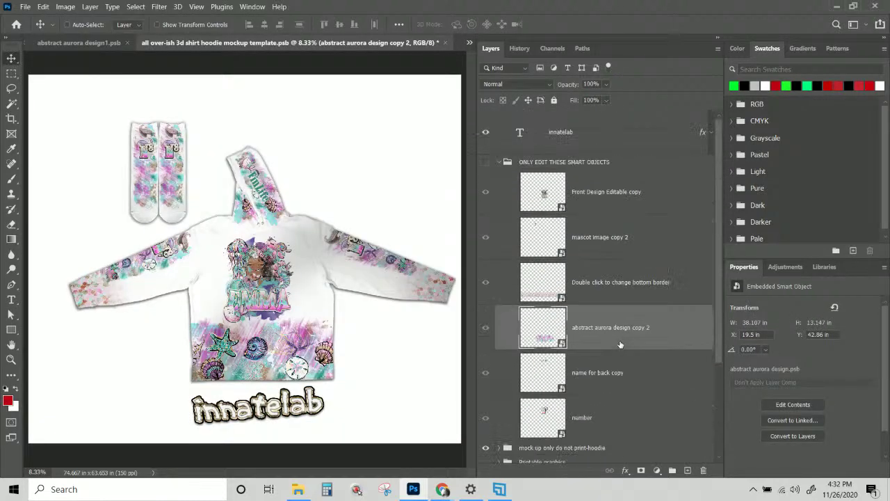
{"action": "scroll", "coordinate": [620, 345], "scroll_direction": "down", "scroll_amount": 5}
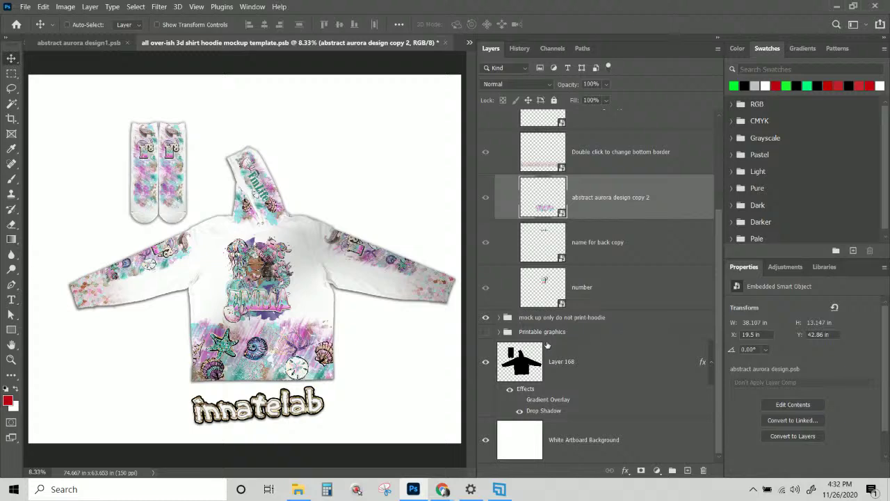
{"action": "left_click", "coordinate": [497, 332]}
{"action": "scroll", "coordinate": [581, 336], "scroll_direction": "down", "scroll_amount": 3}
{"action": "scroll", "coordinate": [581, 336], "scroll_direction": "down", "scroll_amount": 10}
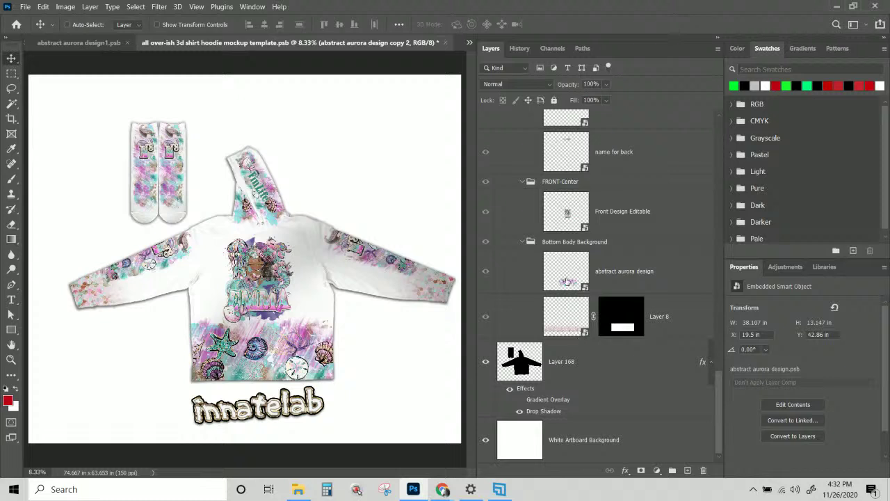
{"action": "left_click", "coordinate": [567, 292]}
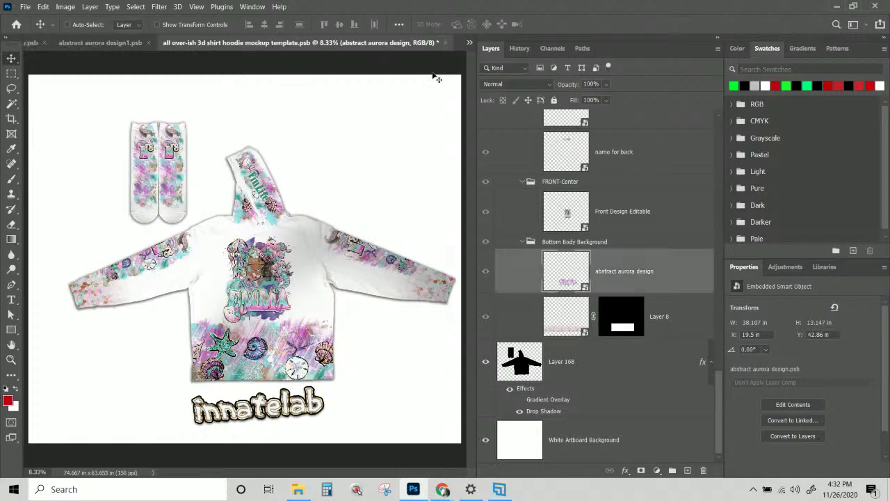
{"action": "left_click", "coordinate": [449, 42]}
{"action": "left_click", "coordinate": [481, 195]}
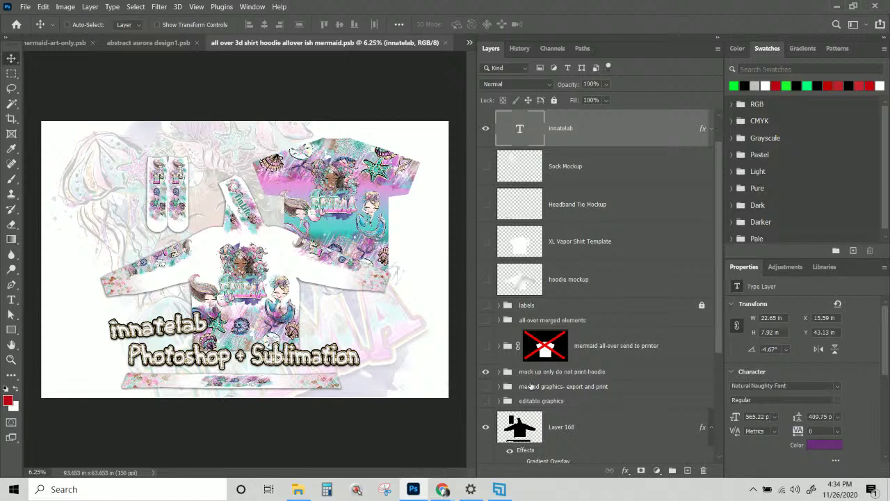
In the allover ish mermaid document, open the abstract aurora design smart object from the editable graphics' Bottom Body Background group
{"action": "scroll", "coordinate": [505, 372], "scroll_direction": "down", "scroll_amount": 2}
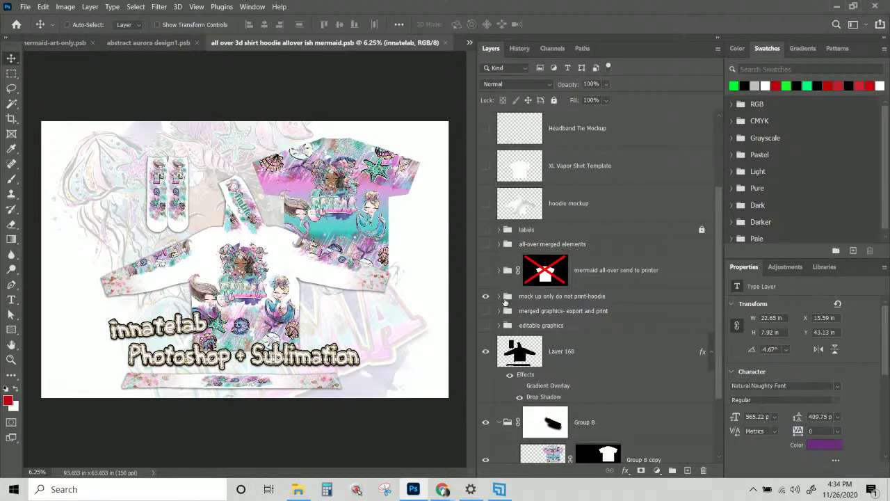
{"action": "left_click", "coordinate": [499, 326]}
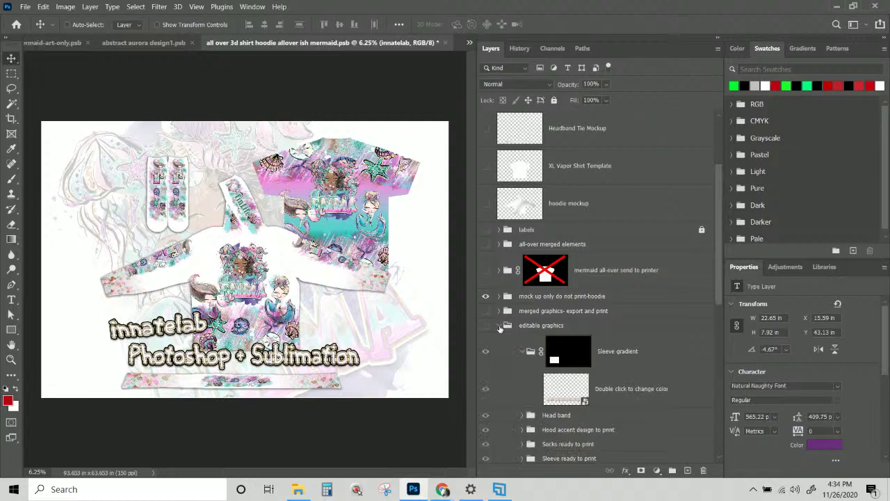
{"action": "scroll", "coordinate": [502, 338], "scroll_direction": "down", "scroll_amount": 8}
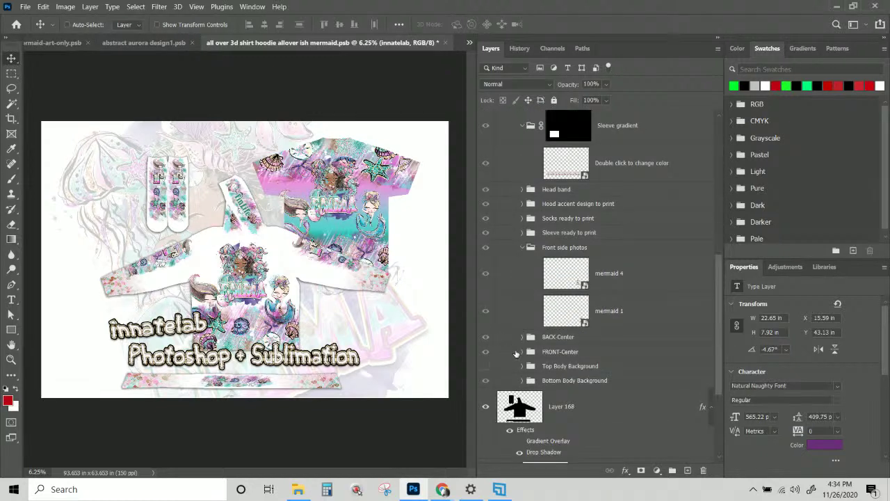
{"action": "left_click", "coordinate": [522, 382]}
{"action": "scroll", "coordinate": [549, 327], "scroll_direction": "down", "scroll_amount": 4}
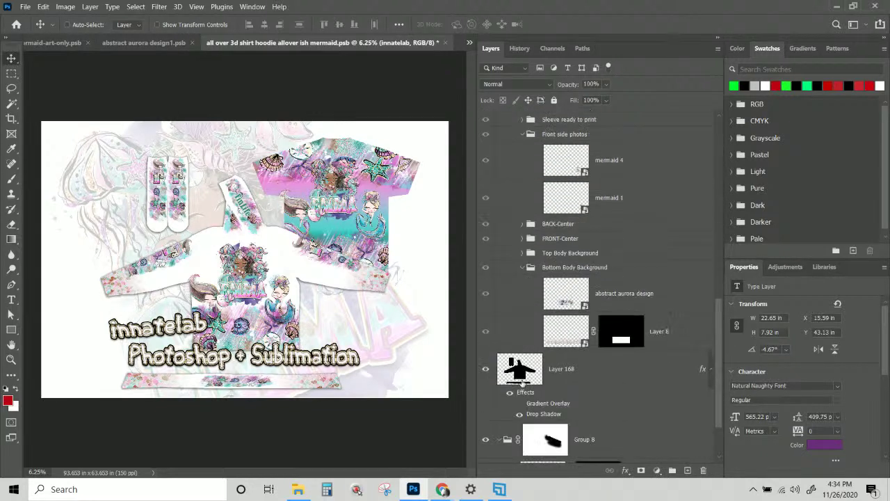
{"action": "left_click", "coordinate": [566, 265]}
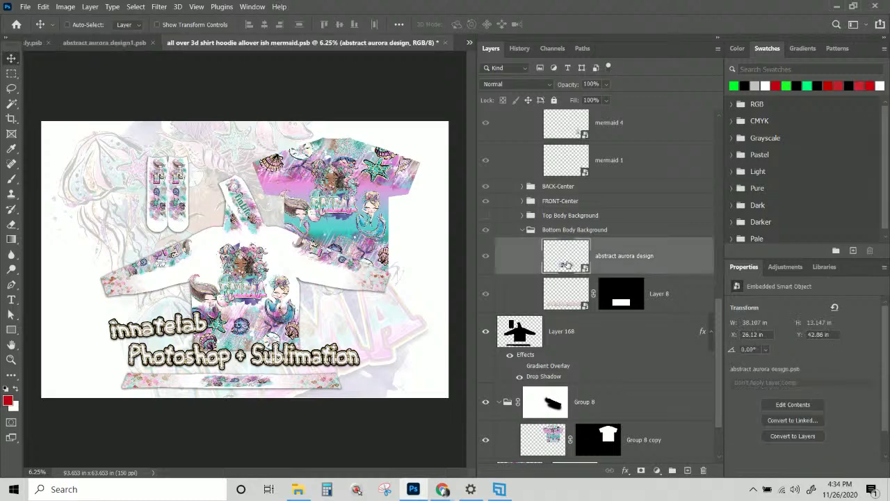
{"action": "double_click", "coordinate": [566, 261]}
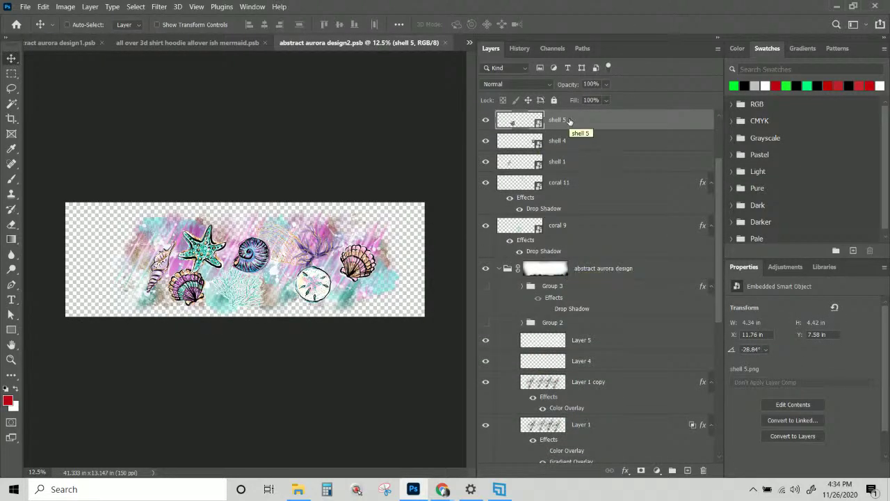
Copy the layers from coral 6 through coral 9 into abstract aurora design1.psb, placing them above the aurora group and centered over the splatter
{"action": "left_click", "coordinate": [599, 225]}
{"action": "scroll", "coordinate": [598, 228], "scroll_direction": "up", "scroll_amount": 3}
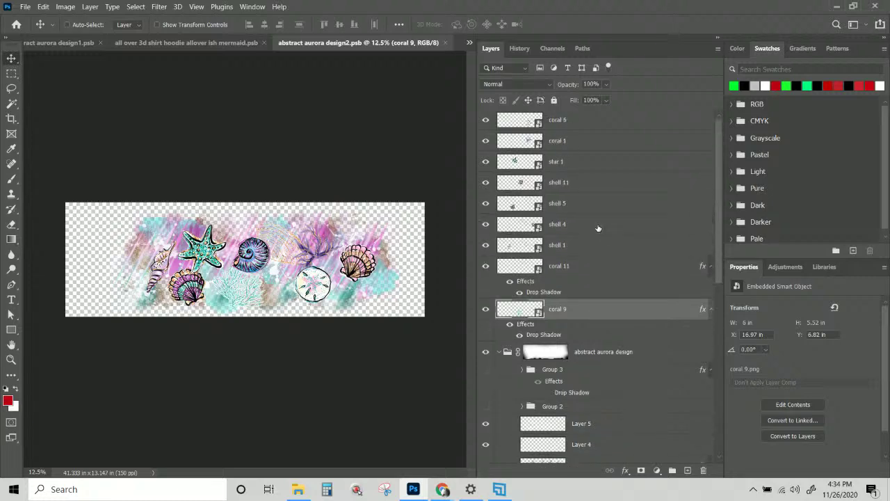
{"action": "left_click", "coordinate": [563, 122], "text": "shift"}
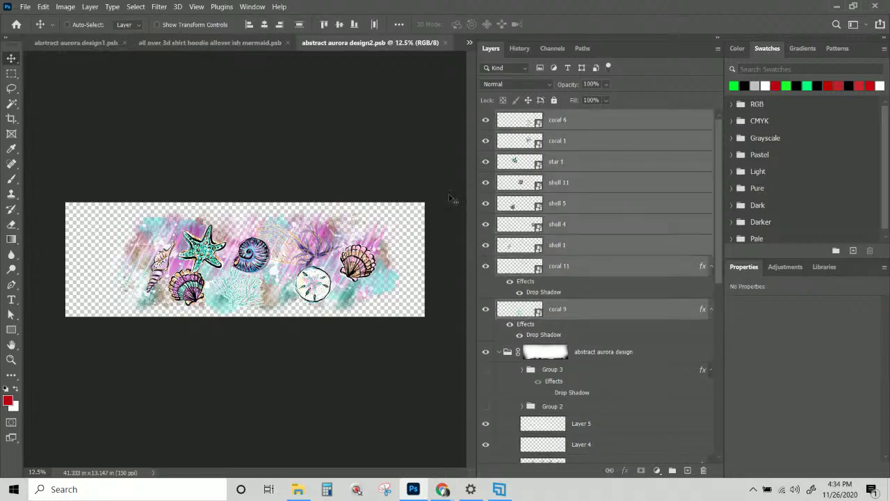
{"action": "left_click_drag", "start_coordinate": [372, 270], "coordinate": [228, 44]}
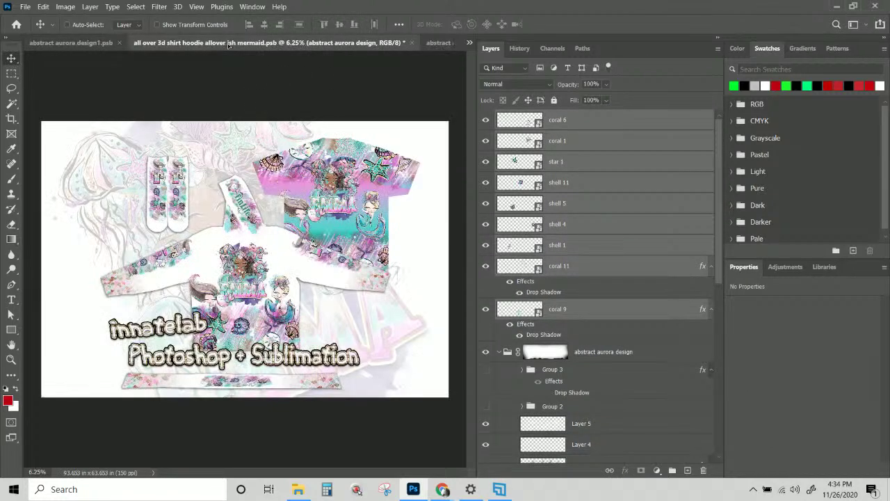
{"action": "left_click_drag", "start_coordinate": [85, 43], "coordinate": [362, 274]}
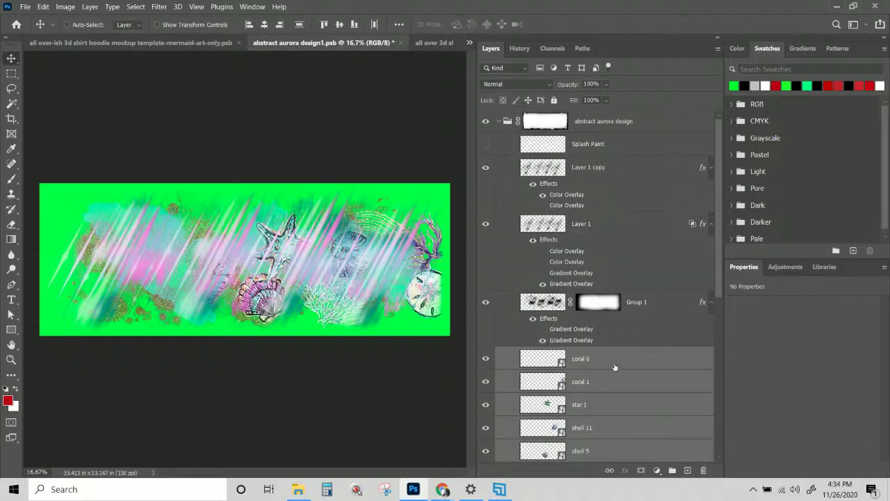
{"action": "left_click_drag", "start_coordinate": [611, 362], "coordinate": [578, 113]}
{"action": "left_click_drag", "start_coordinate": [424, 289], "coordinate": [322, 280]}
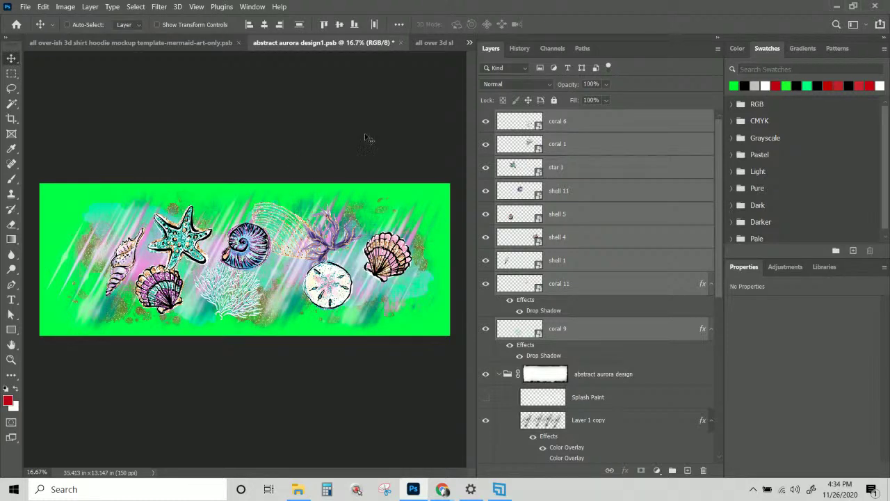
Close the all over 3d shirt hoodie allover ish mermaid document without saving changes
{"action": "left_click", "coordinate": [430, 43]}
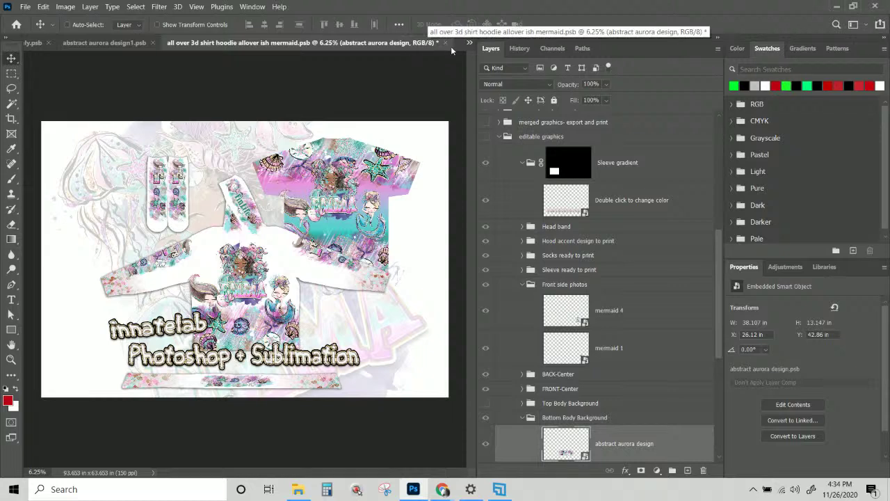
{"action": "left_click", "coordinate": [446, 44]}
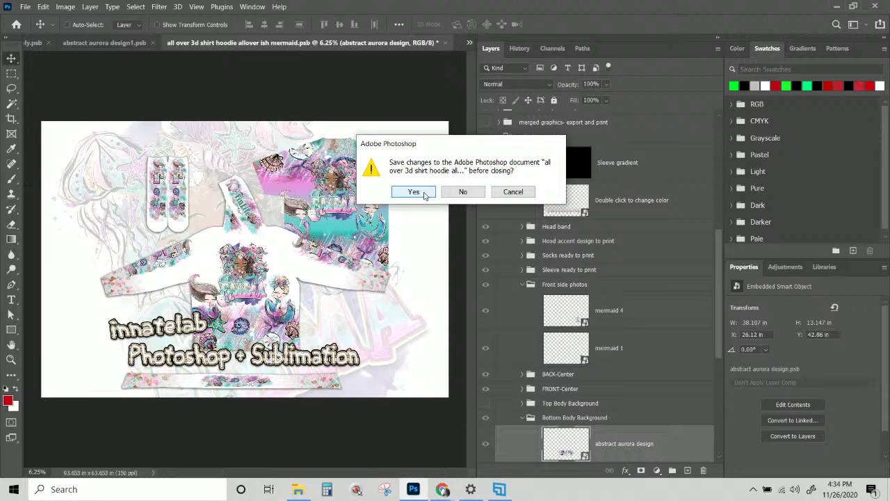
{"action": "left_click", "coordinate": [461, 193]}
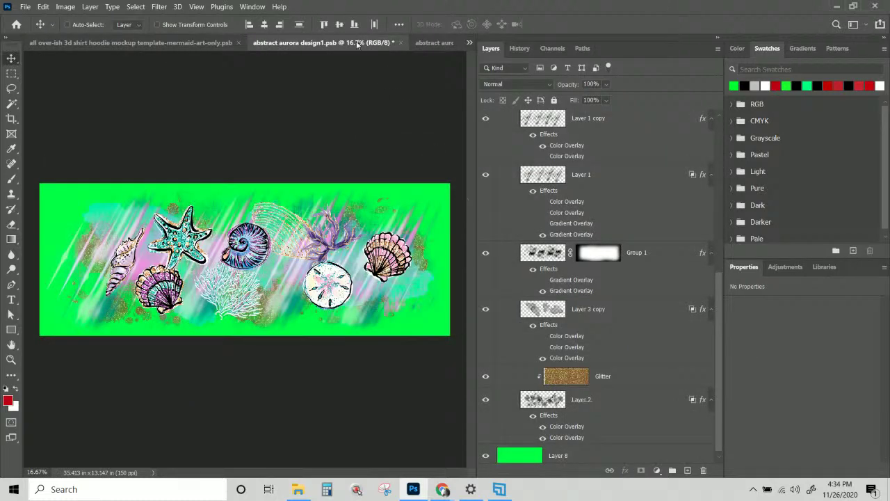
Hide the green Layer 8 background in abstract aurora design1.psb, and close the document saving its changes
{"action": "left_click", "coordinate": [25, 7]}
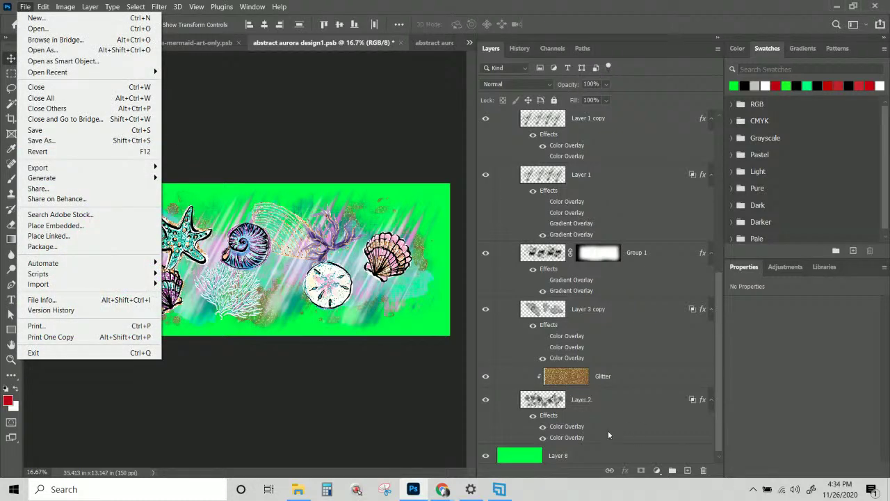
{"action": "left_click", "coordinate": [608, 435]}
{"action": "left_click", "coordinate": [528, 455]}
{"action": "left_click", "coordinate": [486, 451]}
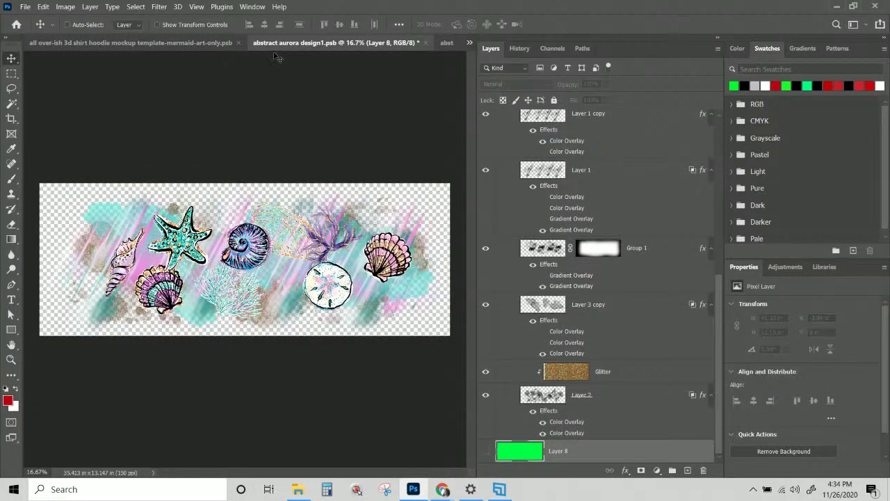
{"action": "left_click", "coordinate": [427, 43]}
{"action": "left_click", "coordinate": [413, 192]}
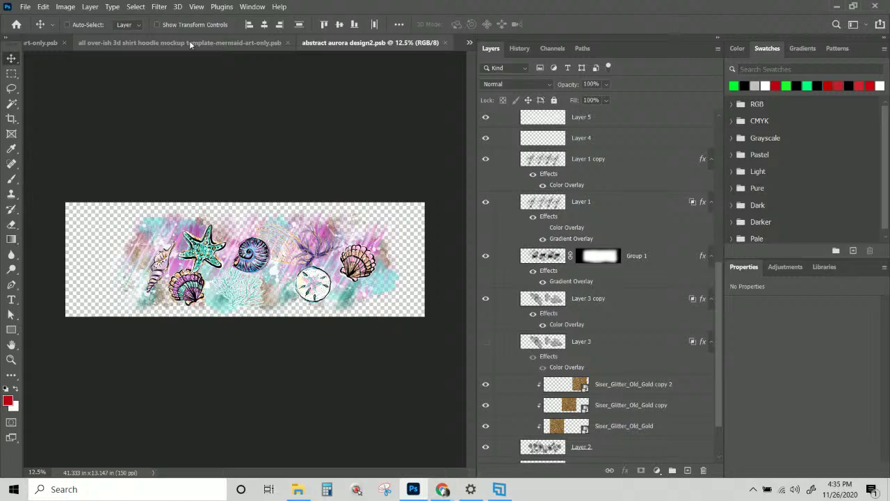
Review the layers of abstract aurora design2.psb and compare the mermaid and football2 art-only templates, returning to abstract aurora design2.psb
{"action": "scroll", "coordinate": [520, 243], "scroll_direction": "up", "scroll_amount": 3}
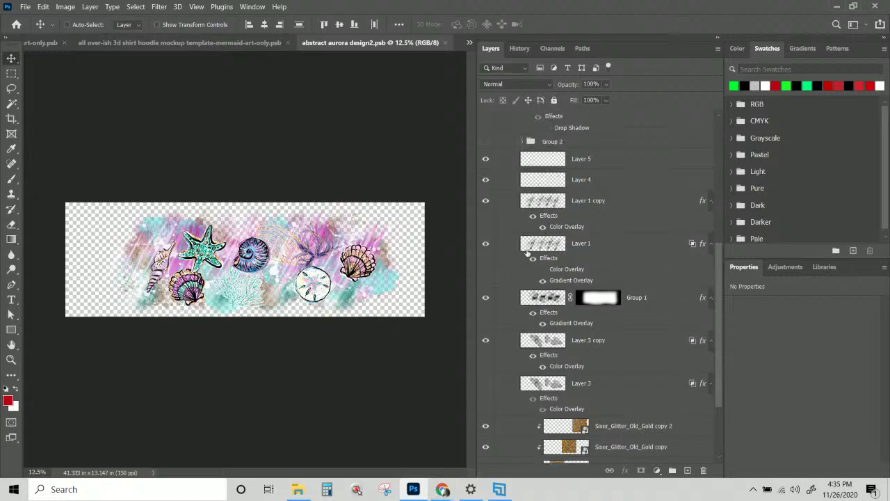
{"action": "scroll", "coordinate": [520, 243], "scroll_direction": "up", "scroll_amount": 5}
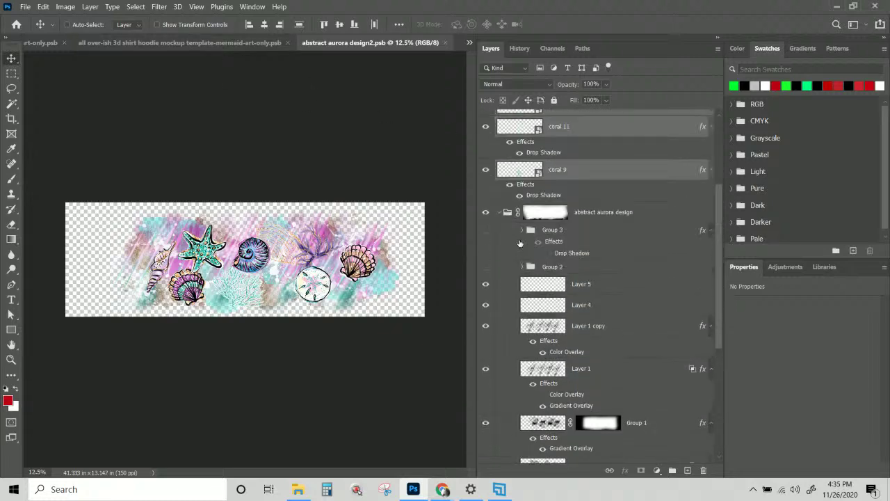
{"action": "left_click", "coordinate": [193, 43]}
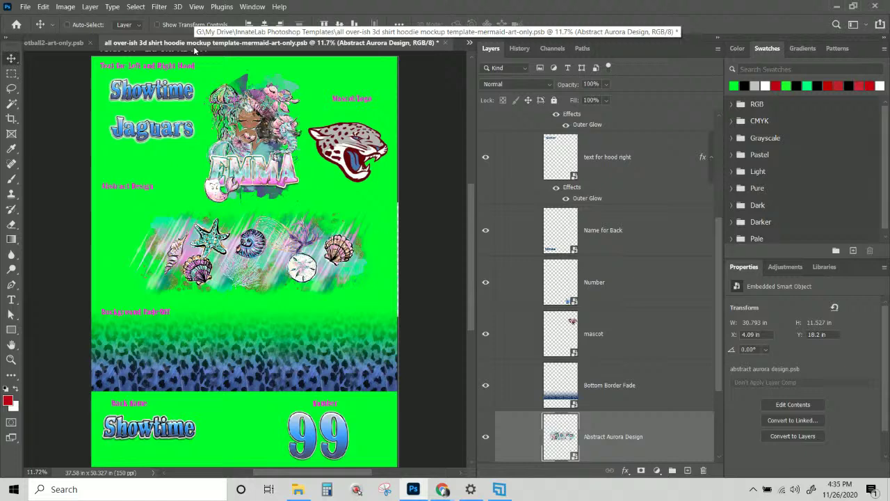
{"action": "left_click", "coordinate": [79, 42]}
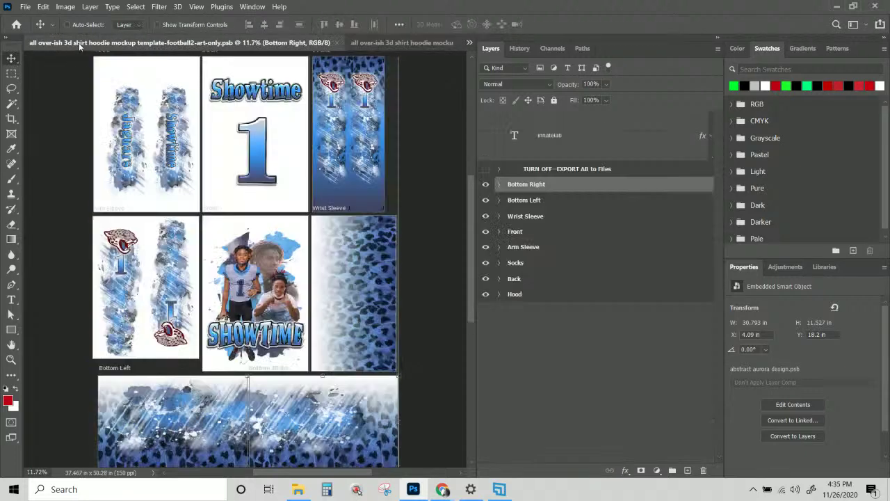
{"action": "left_click", "coordinate": [349, 46]}
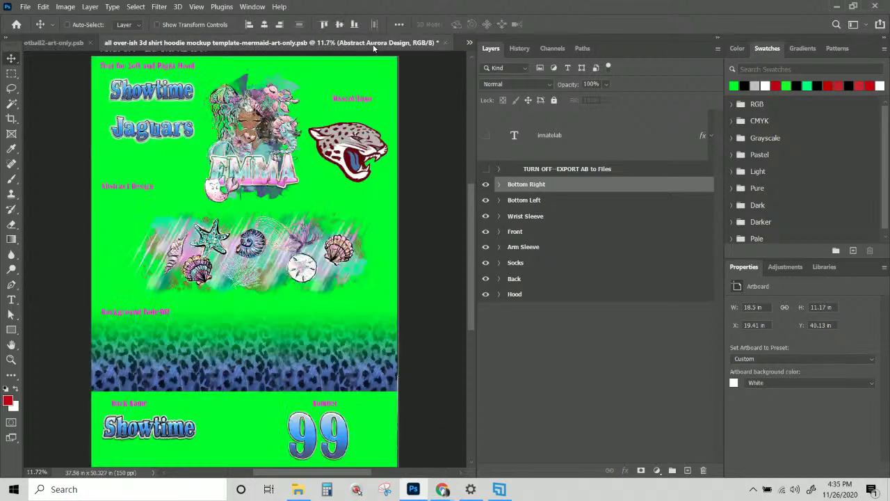
{"action": "left_click", "coordinate": [468, 43]}
{"action": "left_click", "coordinate": [533, 68]}
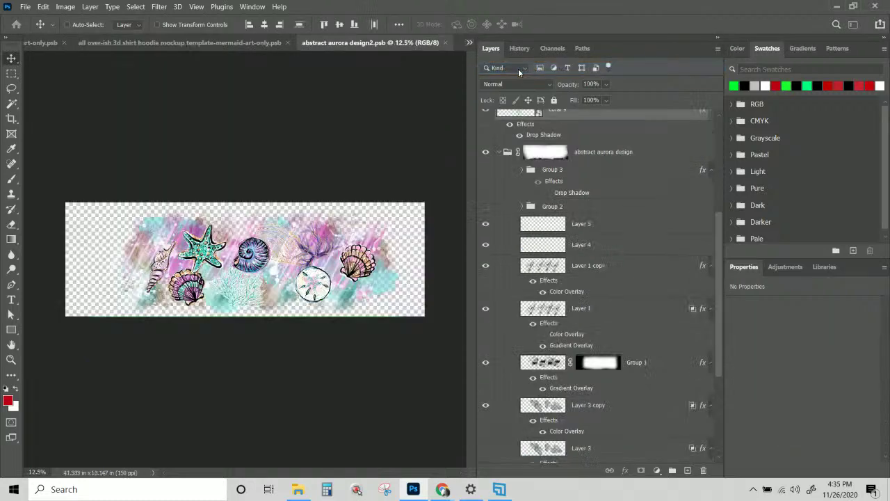
Finish reviewing the layers of abstract aurora design2.psb and close the document, returning to the mermaid art-only template
{"action": "scroll", "coordinate": [634, 290], "scroll_direction": "up", "scroll_amount": 3}
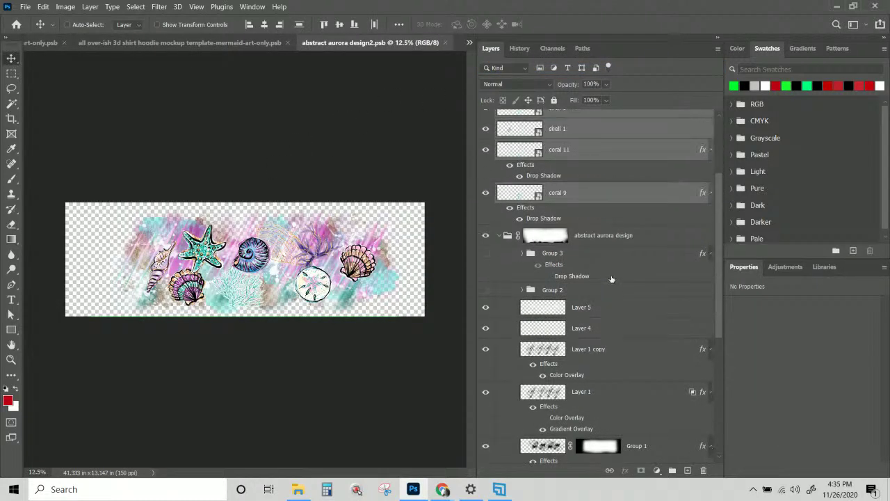
{"action": "scroll", "coordinate": [611, 279], "scroll_direction": "up", "scroll_amount": 4}
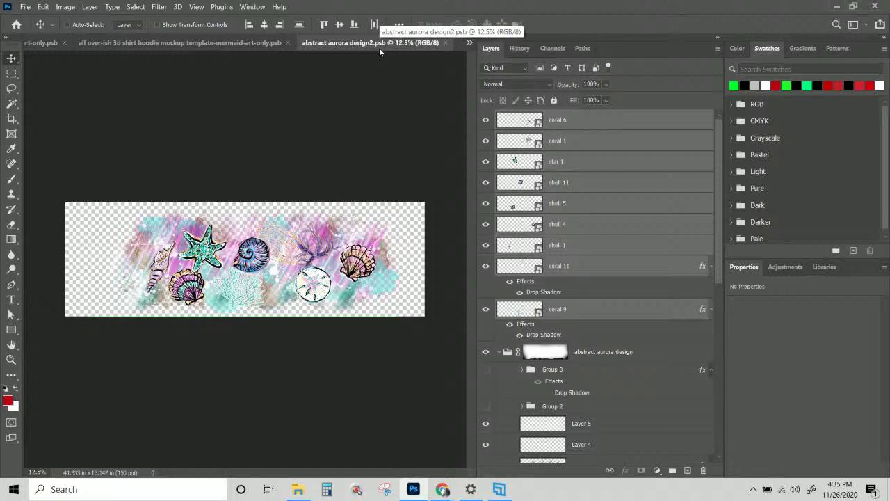
{"action": "left_click", "coordinate": [446, 43]}
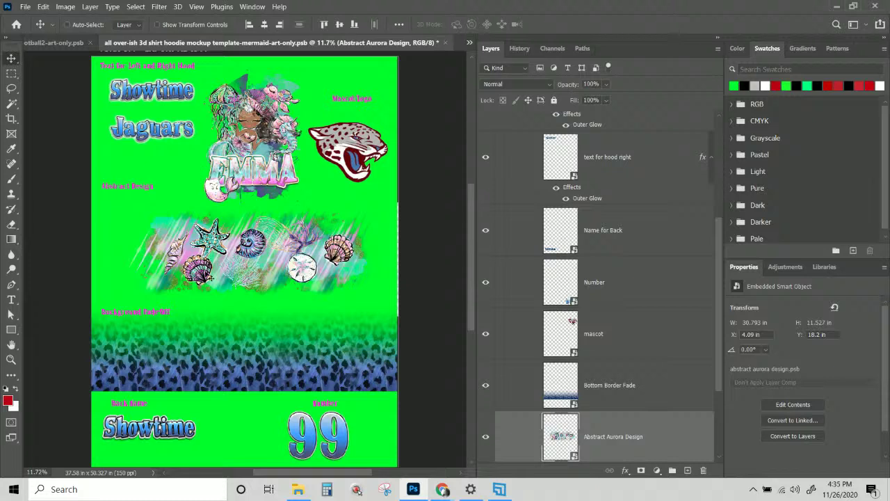
In the mascot smart object, hide the jaguar image, show the mermaid 1 layer, and close the contents saving the changes
{"action": "right_click", "coordinate": [347, 147]}
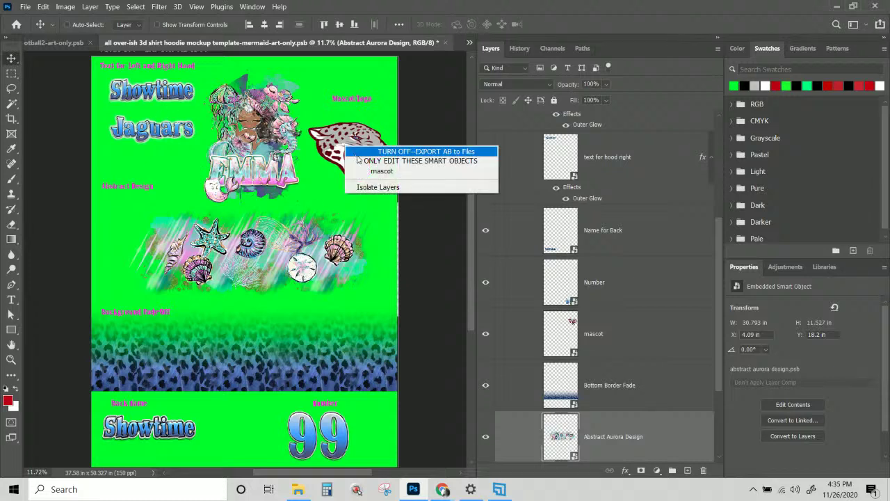
{"action": "left_click", "coordinate": [381, 170]}
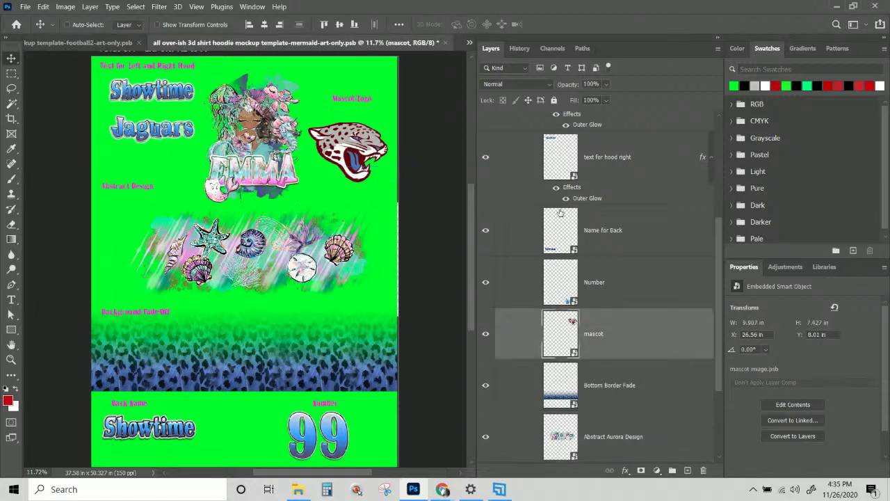
{"action": "double_click", "coordinate": [562, 323]}
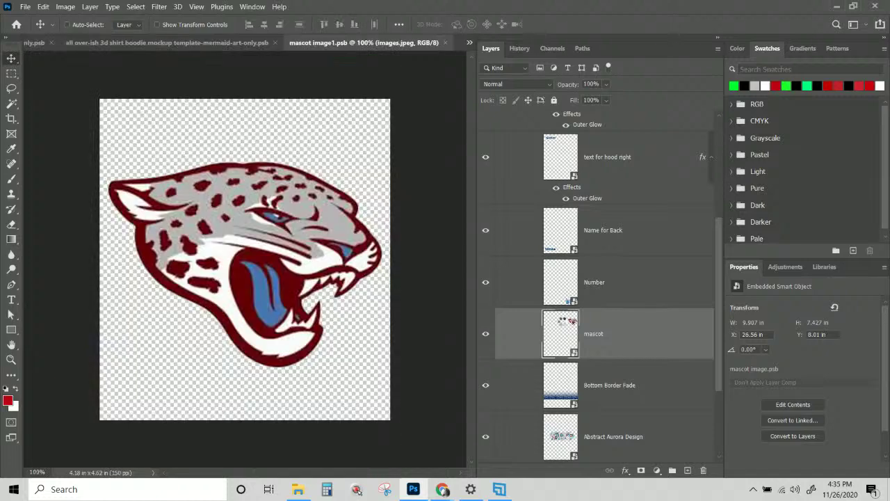
{"action": "left_click", "coordinate": [485, 135]}
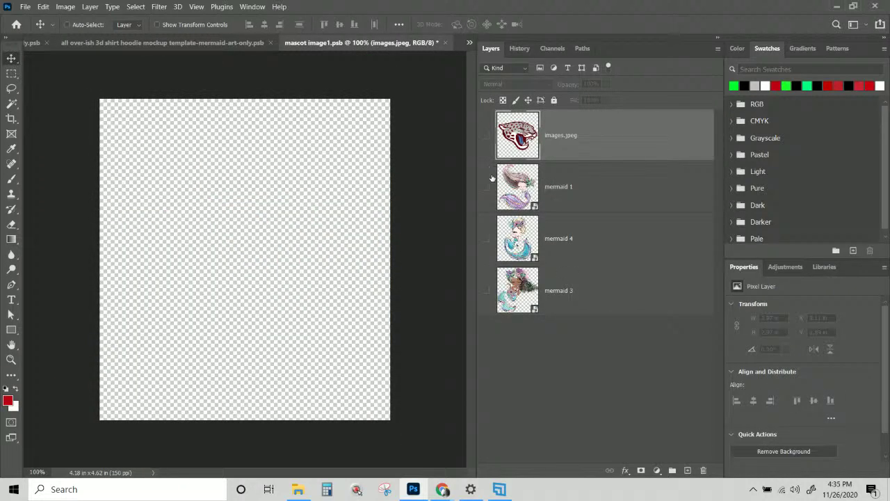
{"action": "left_click", "coordinate": [486, 186]}
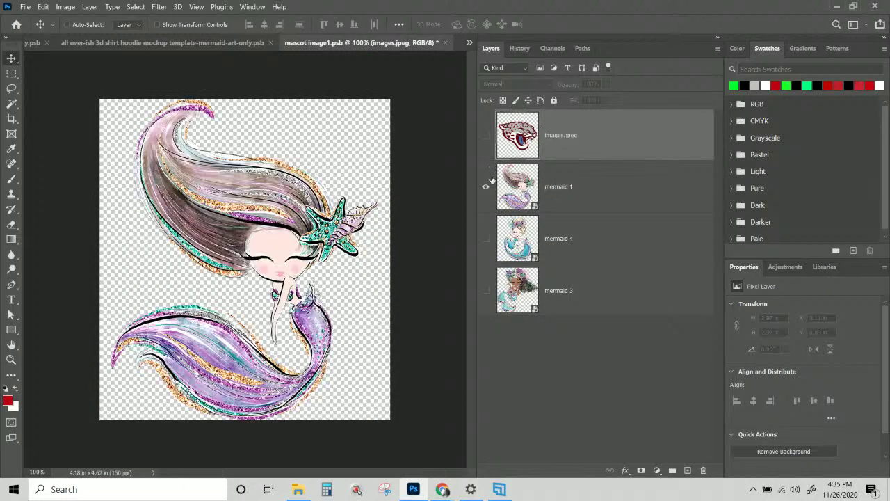
{"action": "left_click", "coordinate": [446, 44]}
{"action": "left_click", "coordinate": [411, 189]}
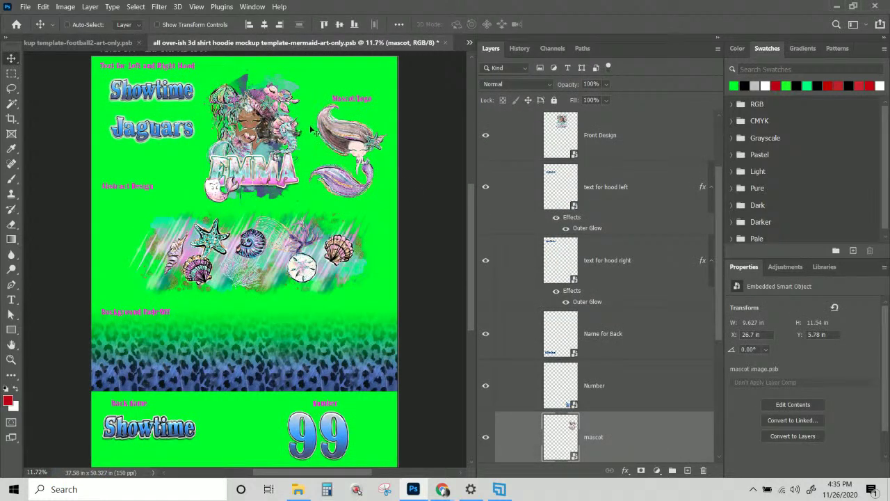
Open the Bottom Border Fade smart object, delete its leopard print layer, and show the watercolor_mermaid_scales layer
{"action": "right_click", "coordinate": [194, 368]}
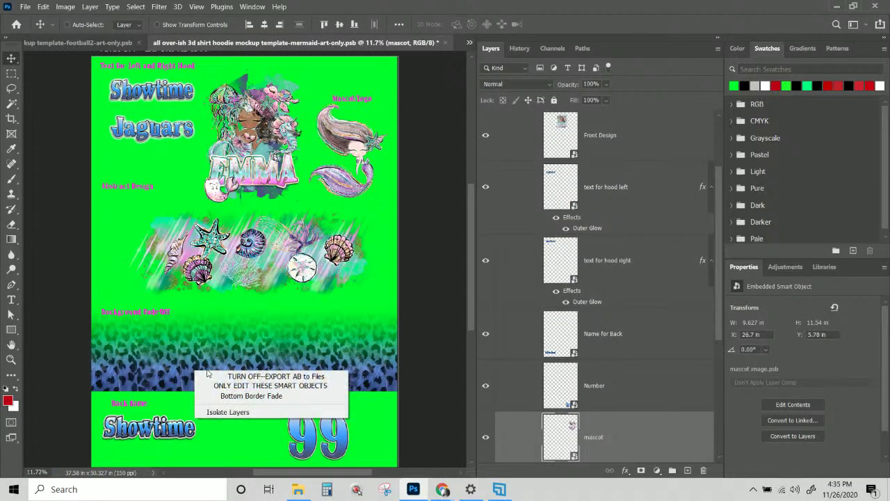
{"action": "left_click", "coordinate": [227, 396]}
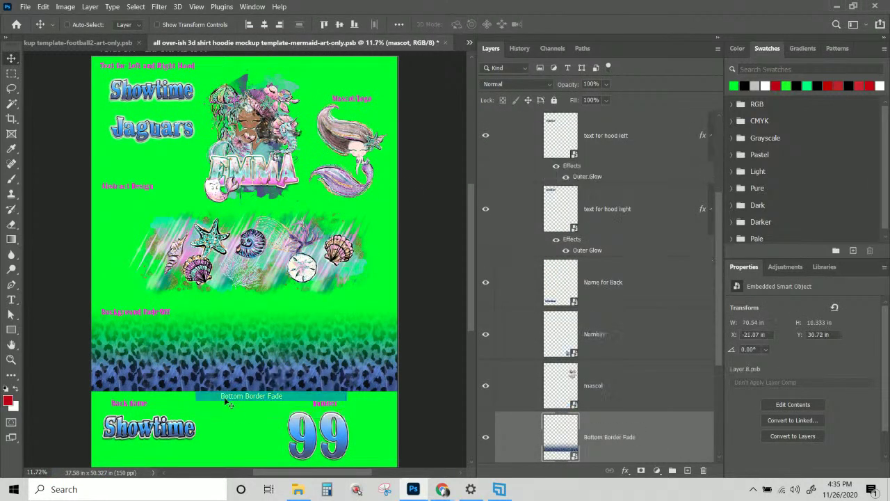
{"action": "double_click", "coordinate": [551, 441]}
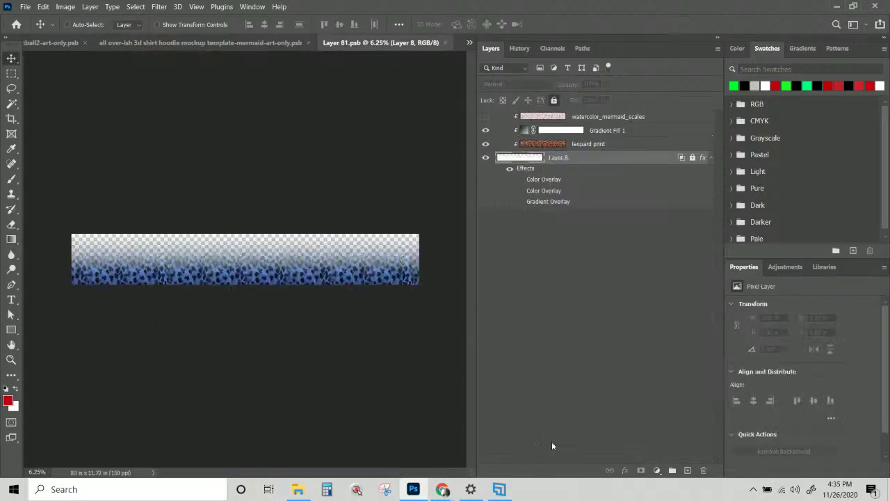
{"action": "left_click", "coordinate": [550, 148]}
{"action": "key", "text": "Delete"}
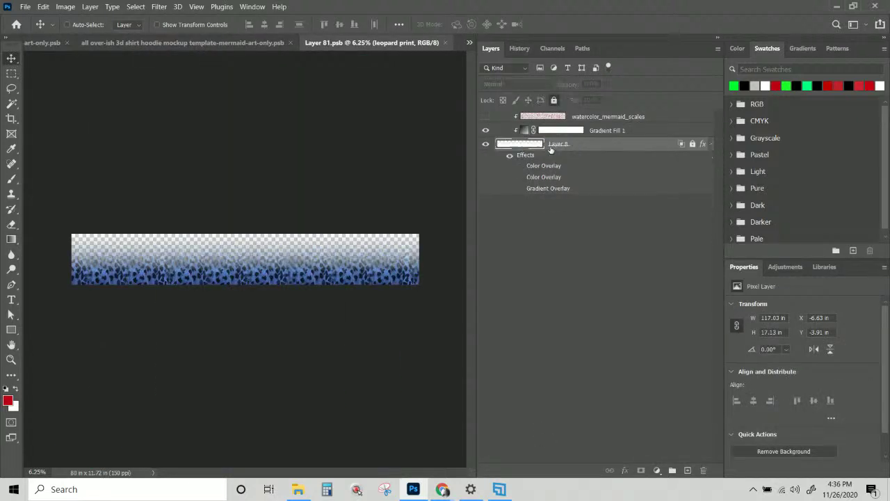
{"action": "left_click", "coordinate": [486, 116]}
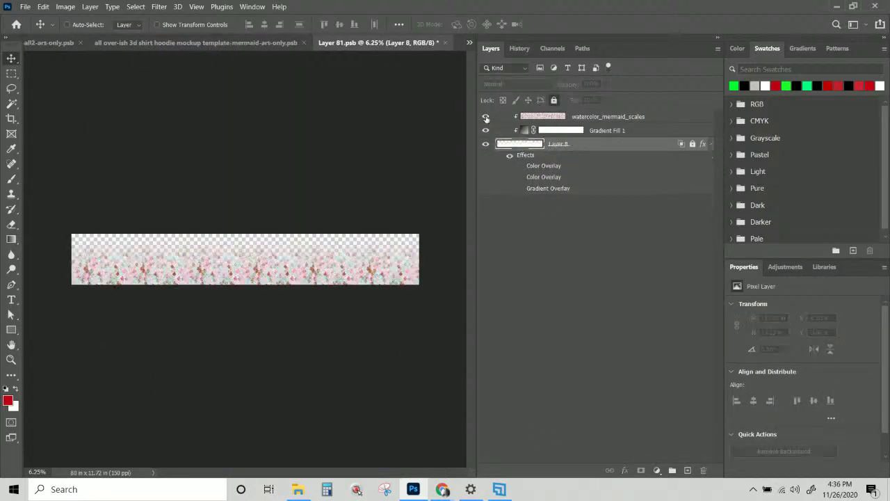
Move the watercolor_mermaid_scales layer beneath Gradient Fill 1, and inspect the gradient fill's effect and settings without changing them
{"action": "left_click", "coordinate": [599, 131]}
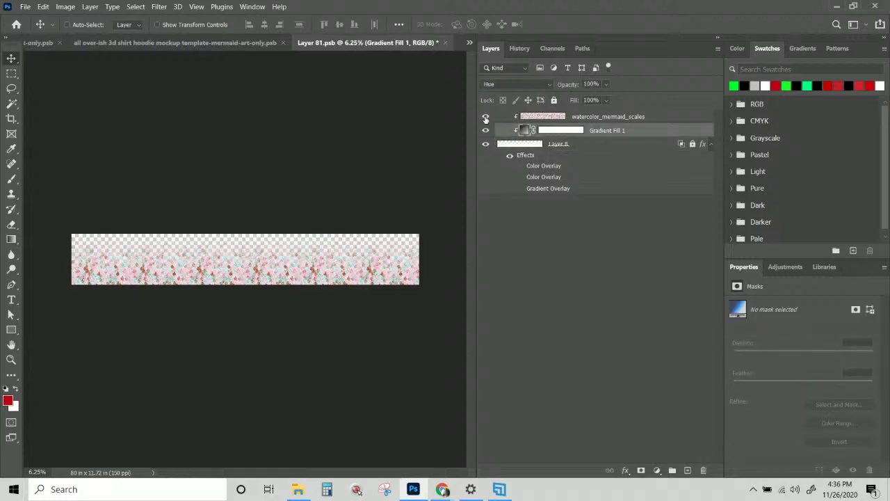
{"action": "left_click_drag", "start_coordinate": [608, 117], "coordinate": [611, 135]}
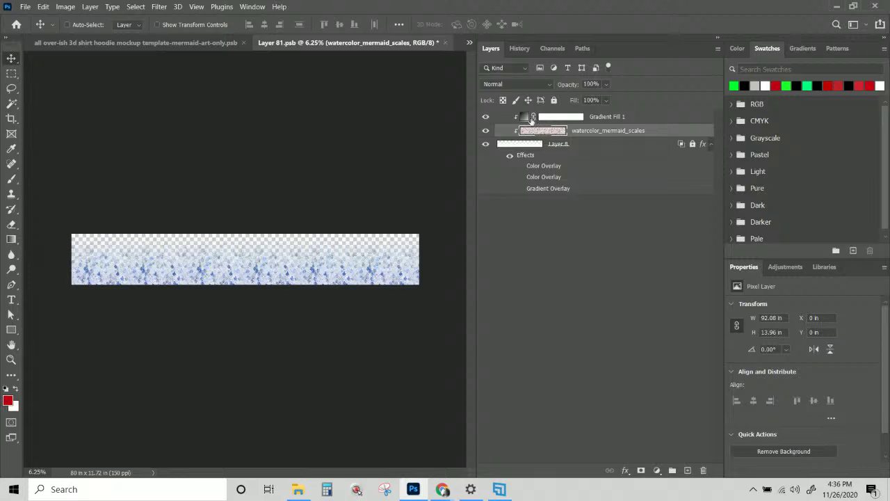
{"action": "left_click", "coordinate": [619, 118]}
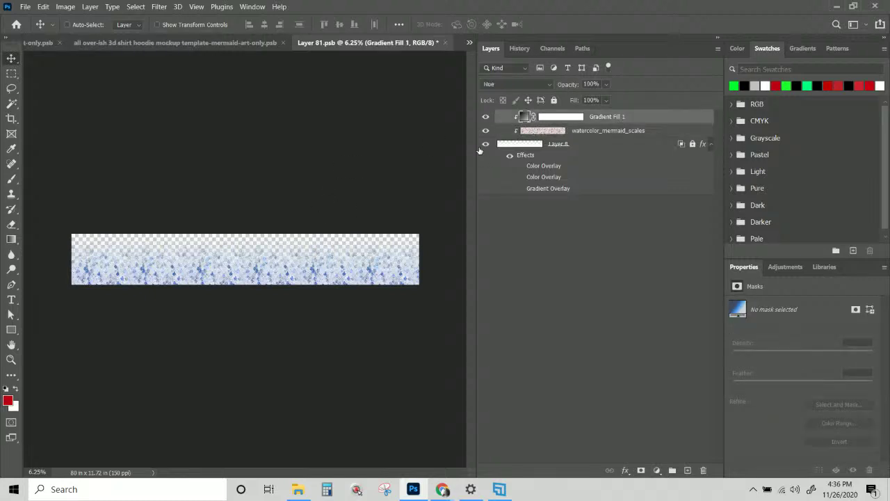
{"action": "key", "text": "ctrl+plus"}
{"action": "key", "text": "ctrl+plus"}
{"action": "key", "text": "ctrl+plus"}
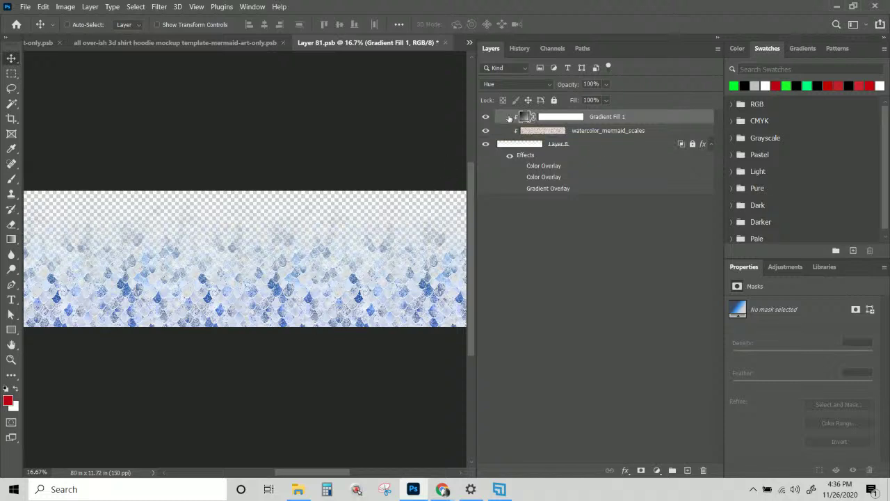
{"action": "left_click", "coordinate": [485, 117]}
{"action": "left_click", "coordinate": [485, 117]}
{"action": "double_click", "coordinate": [525, 116]}
{"action": "left_click", "coordinate": [642, 159]}
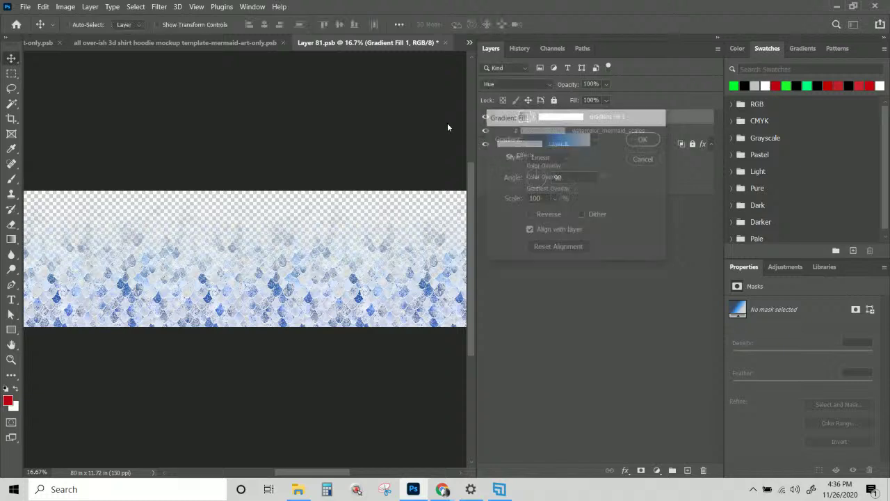
Compare the scales with and without Gradient Fill 1, hide that layer, and close Layer 81.psb saving its changes
{"action": "left_click", "coordinate": [485, 118]}
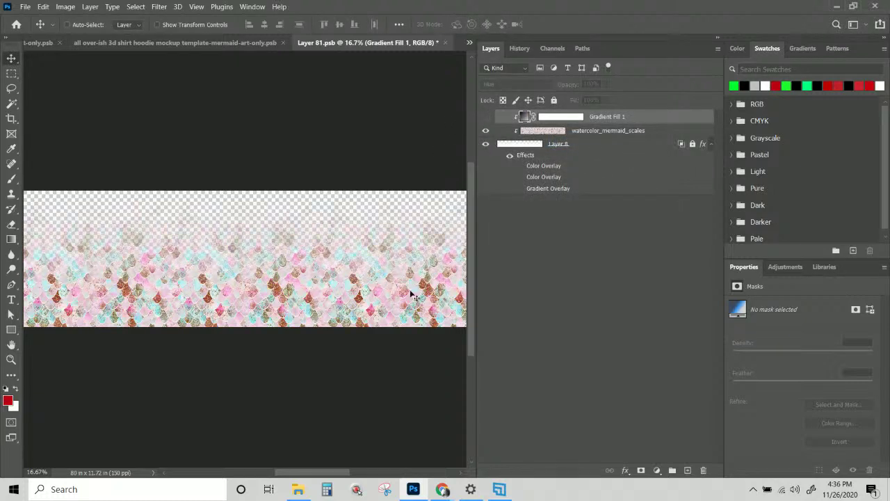
{"action": "left_click", "coordinate": [487, 118]}
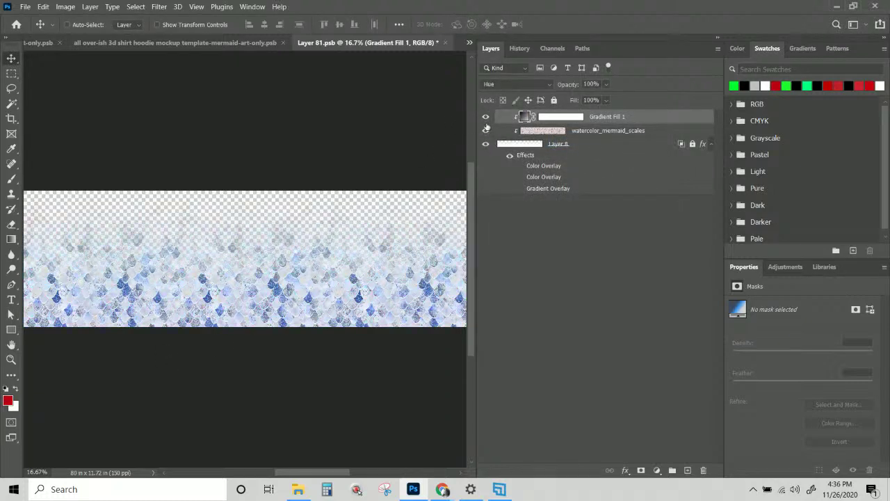
{"action": "left_click", "coordinate": [485, 116]}
{"action": "left_click", "coordinate": [485, 117]}
{"action": "left_click", "coordinate": [485, 118]}
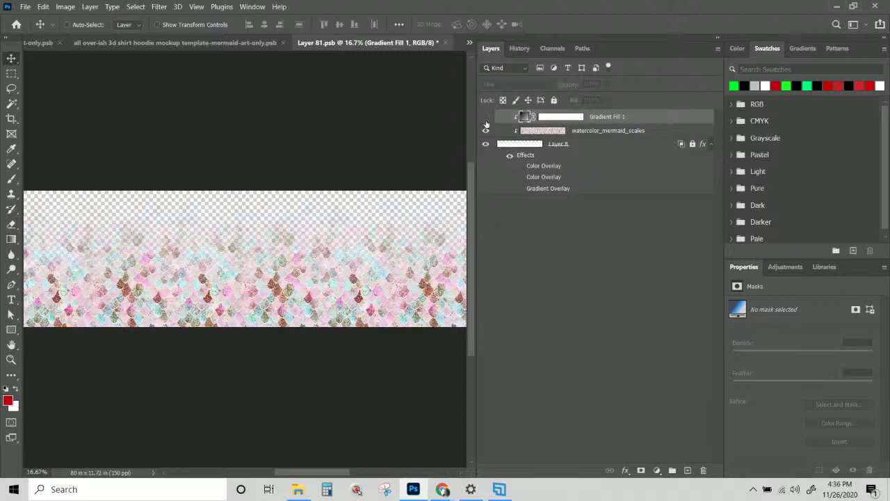
{"action": "left_click", "coordinate": [442, 42]}
{"action": "left_click", "coordinate": [417, 189]}
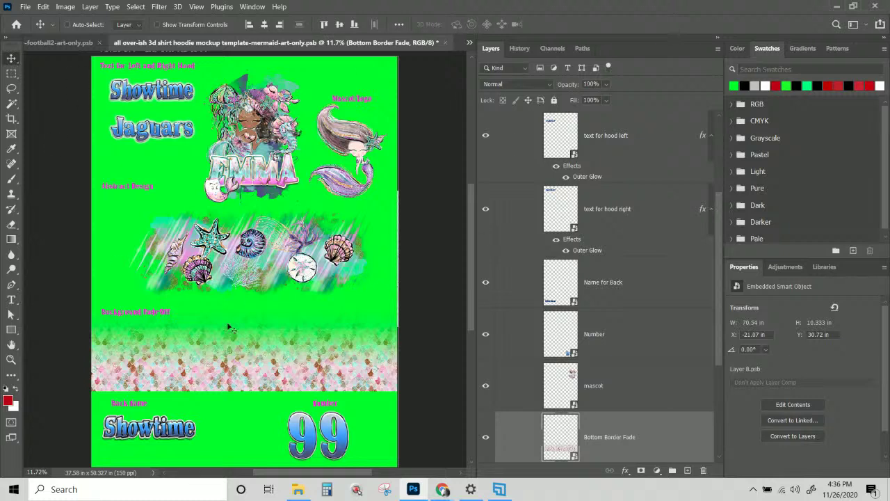
Open the contents of the text for hood right smart object from the mermaid art-only template
{"action": "right_click", "coordinate": [154, 95]}
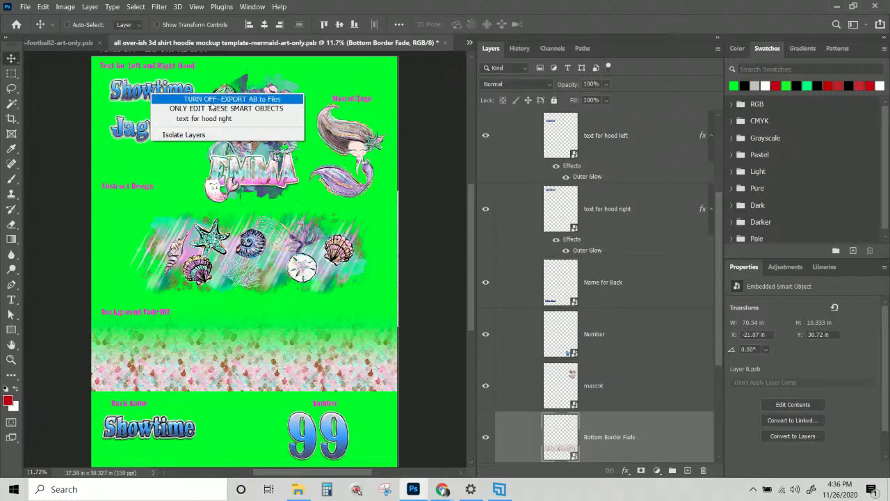
{"action": "left_click", "coordinate": [188, 120]}
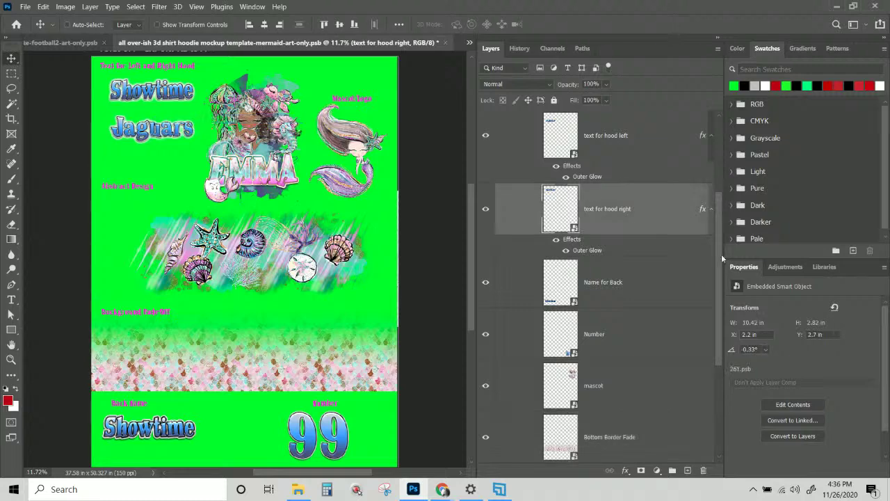
{"action": "double_click", "coordinate": [550, 196]}
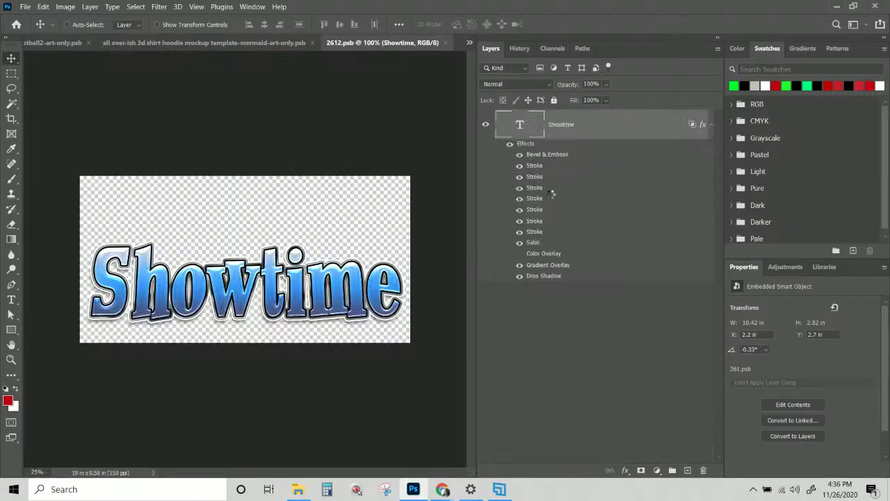
Return to the mermaid template, open the Front Design smart object's contents, and select the name for front 1 text layer
{"action": "left_click", "coordinate": [243, 43]}
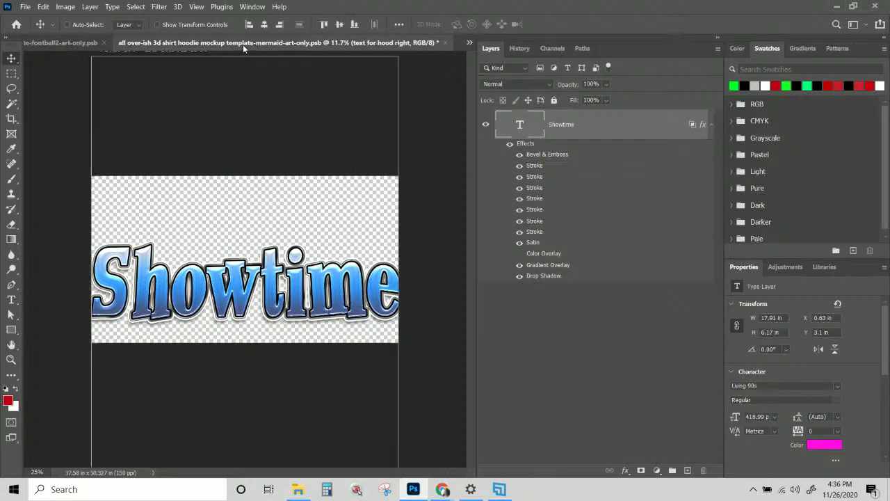
{"action": "right_click", "coordinate": [276, 172]}
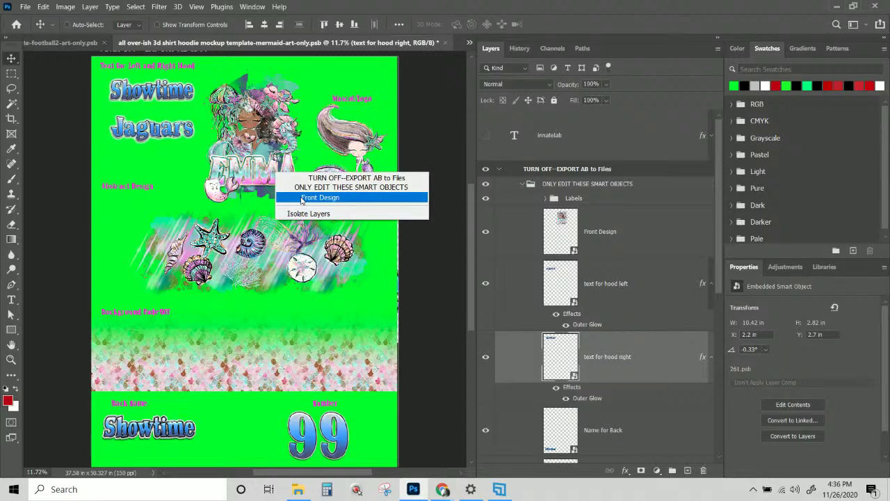
{"action": "left_click", "coordinate": [319, 197]}
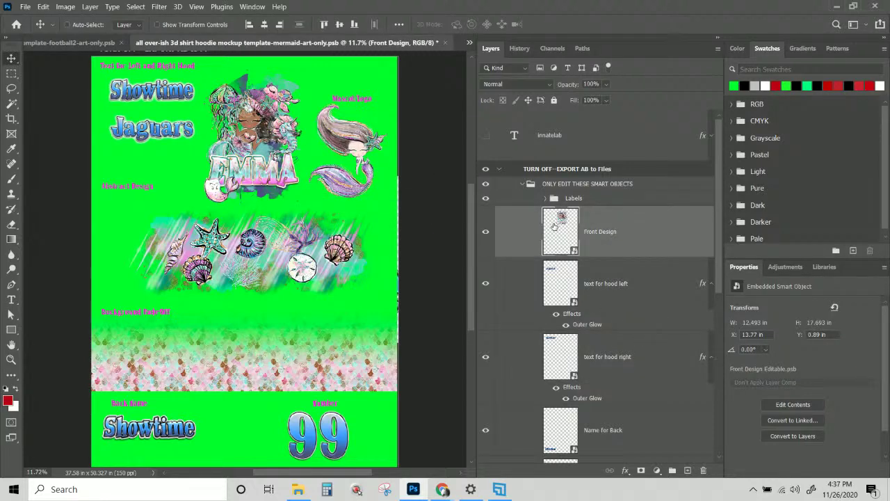
{"action": "double_click", "coordinate": [241, 184]}
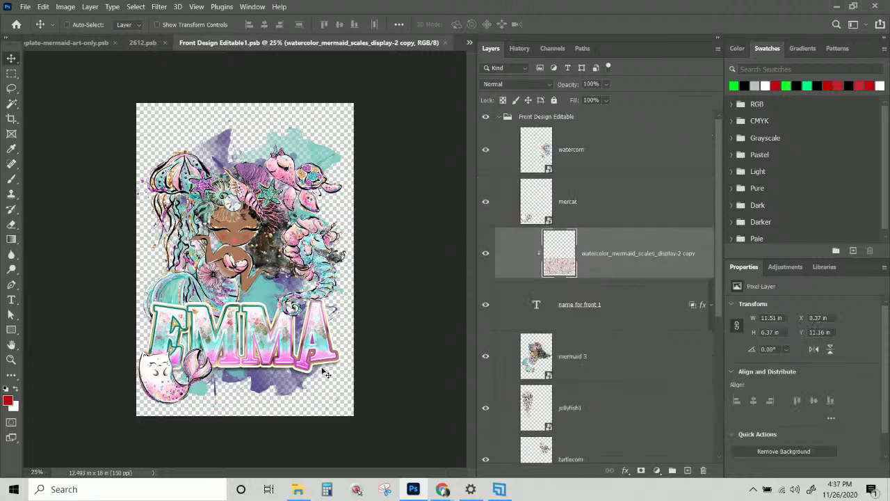
{"action": "right_click", "coordinate": [320, 353]}
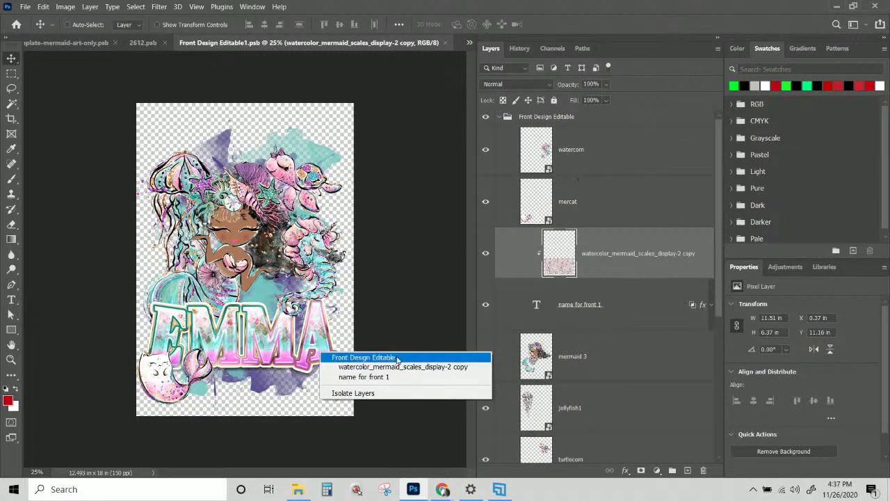
{"action": "left_click", "coordinate": [364, 377]}
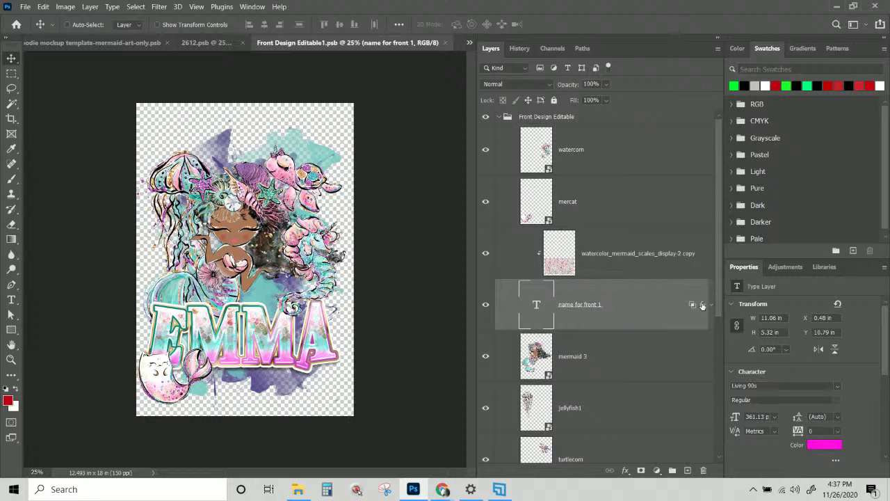
Open the layer style of the "name for front 1" text layer and duplicate its 21 px gold gradient stroke
{"action": "double_click", "coordinate": [702, 305]}
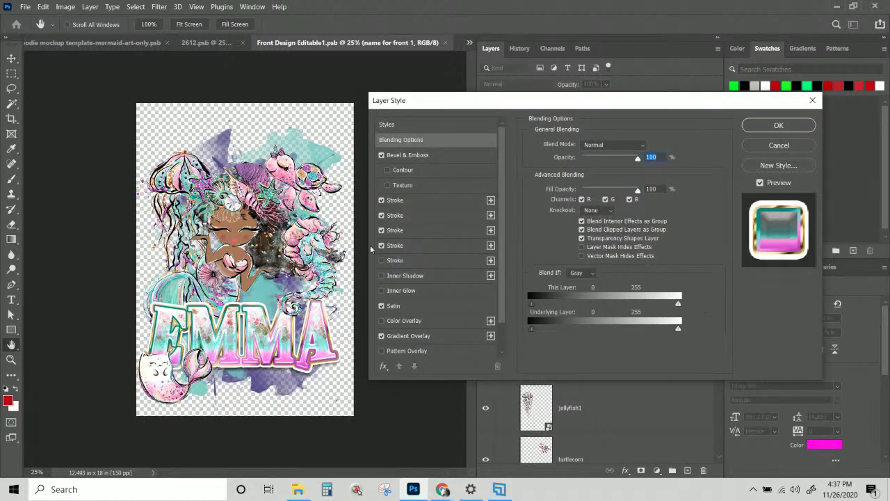
{"action": "scroll", "coordinate": [432, 226], "scroll_direction": "down", "scroll_amount": 1}
{"action": "left_click", "coordinate": [413, 184]}
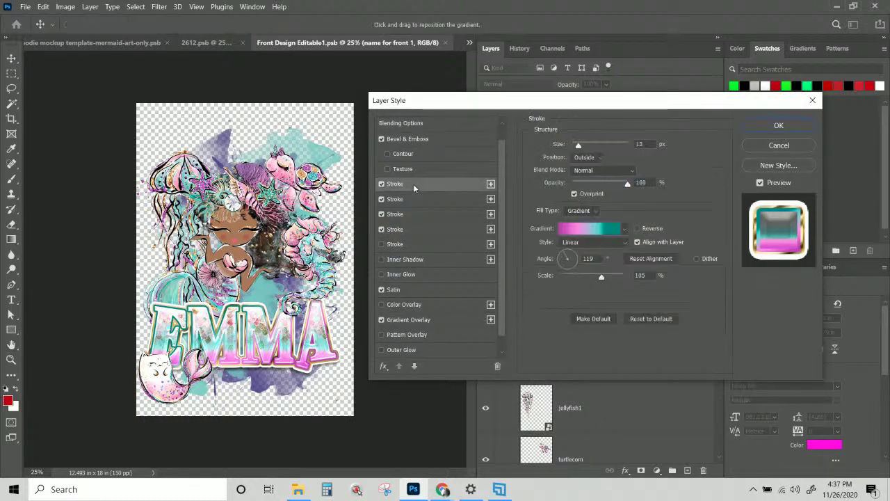
{"action": "left_click", "coordinate": [417, 198]}
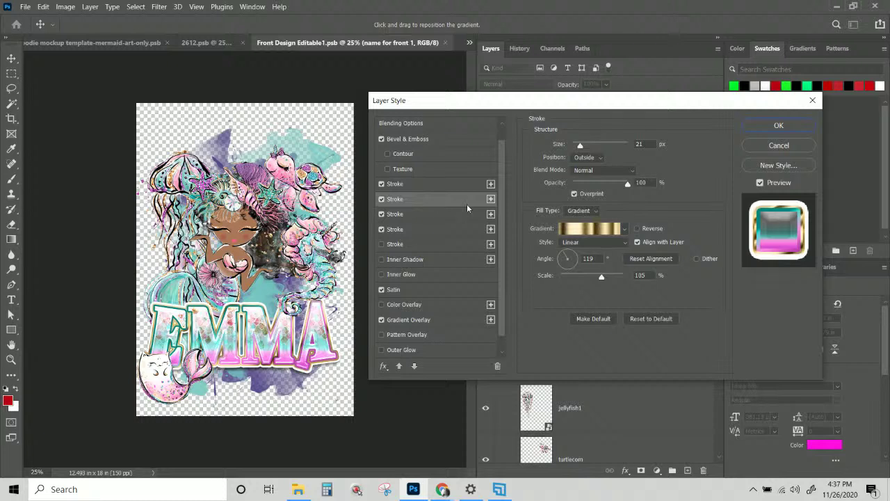
{"action": "left_click", "coordinate": [491, 199]}
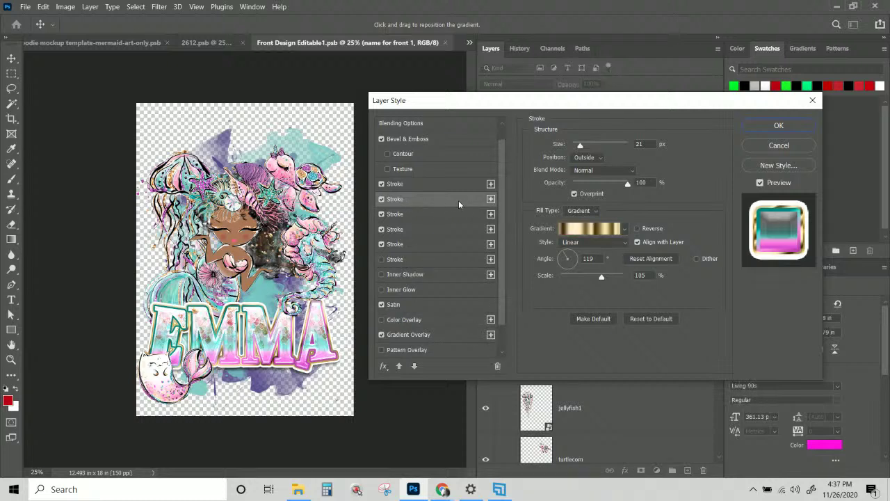
Give the upper 21 px stroke a solid gray fill (#919191) and set its blend mode to Color
{"action": "left_click", "coordinate": [590, 213]}
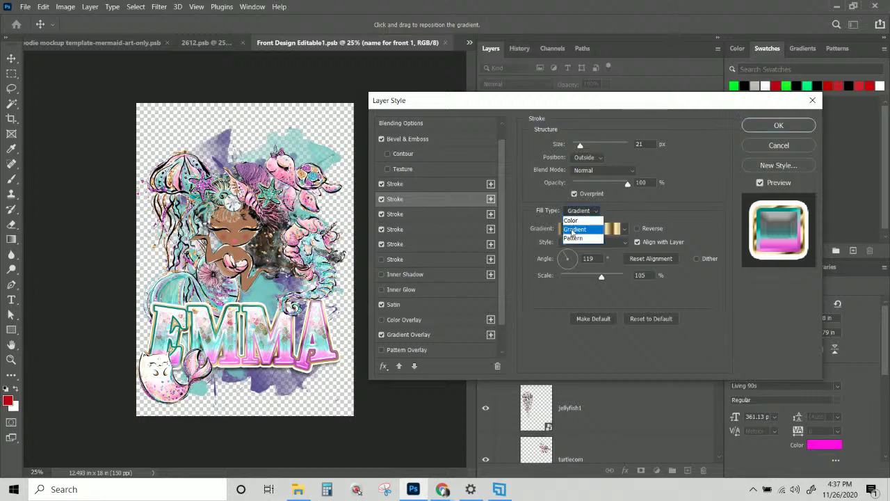
{"action": "left_click", "coordinate": [576, 224]}
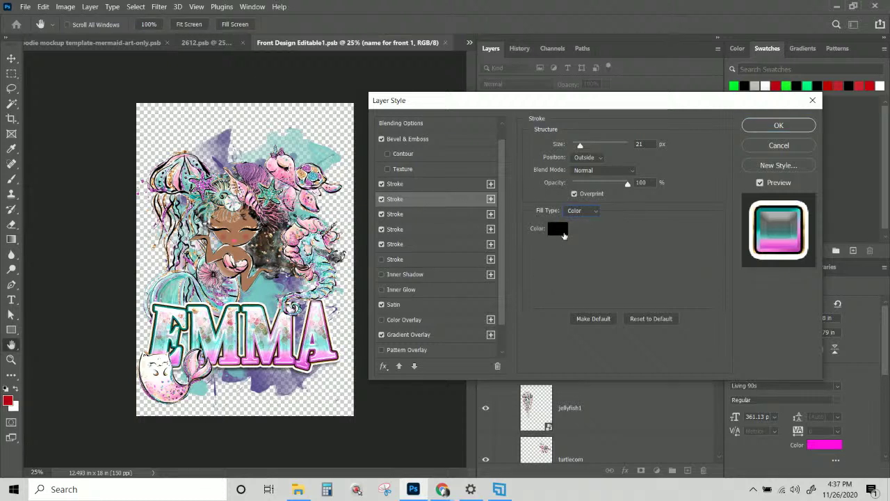
{"action": "left_click", "coordinate": [558, 229]}
{"action": "left_click", "coordinate": [324, 335]}
{"action": "left_click_drag", "start_coordinate": [304, 334], "coordinate": [306, 339]}
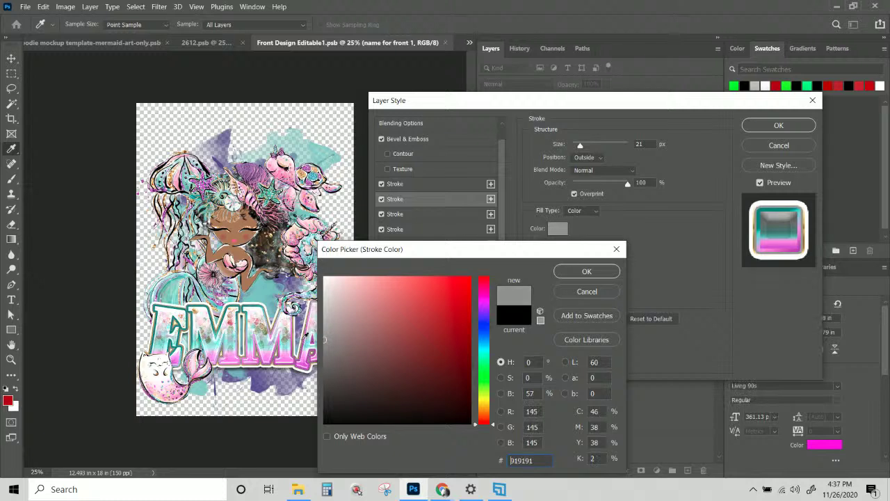
{"action": "left_click", "coordinate": [586, 271]}
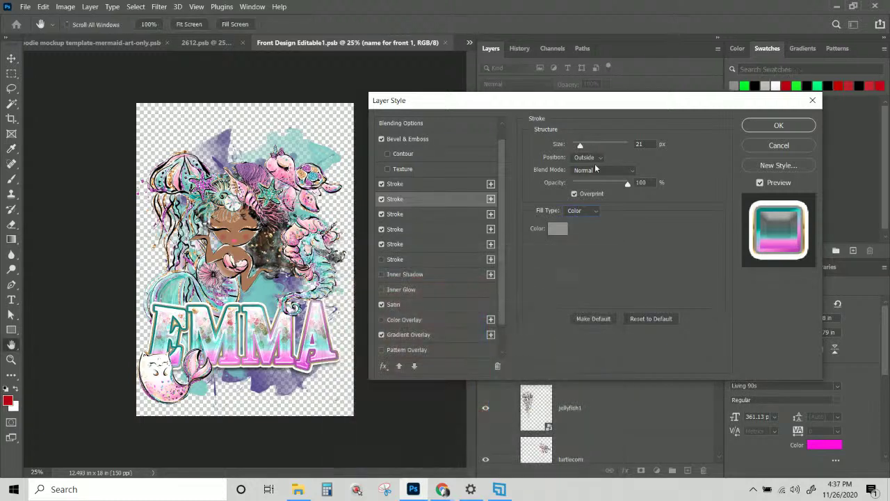
{"action": "left_click", "coordinate": [589, 172]}
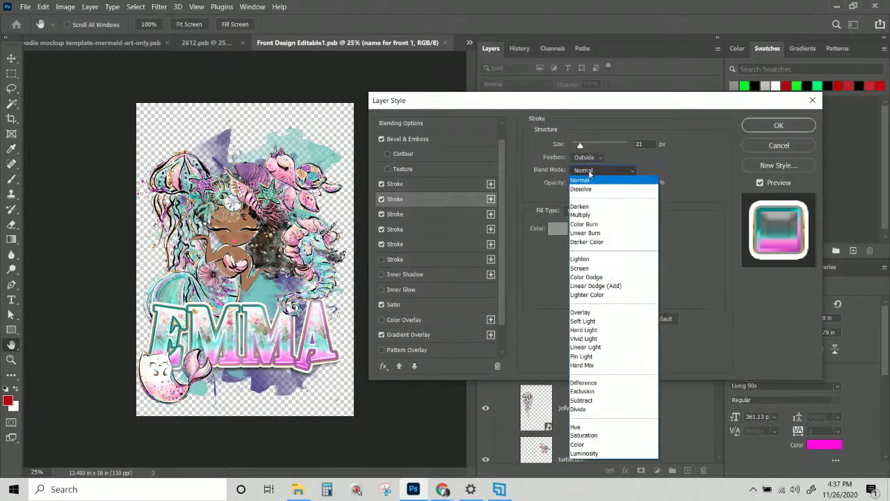
{"action": "left_click", "coordinate": [613, 445]}
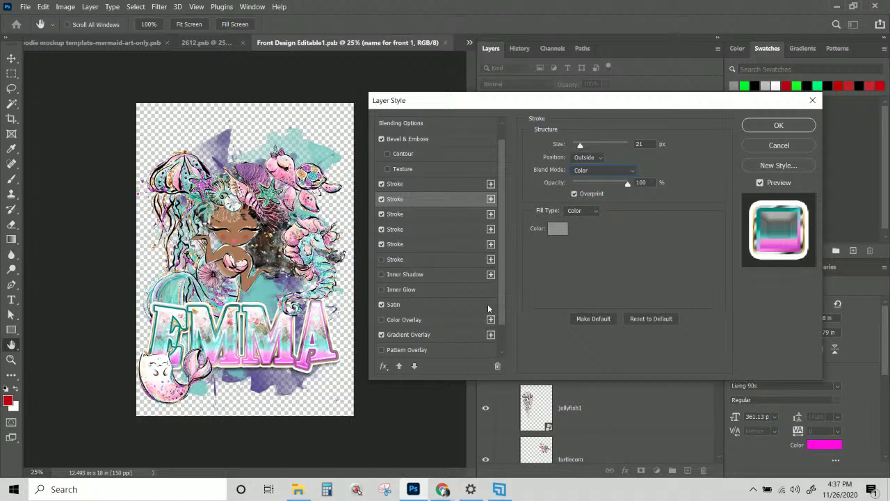
Duplicate the 27 px gold gradient stroke of the name text layer
{"action": "left_click", "coordinate": [422, 214]}
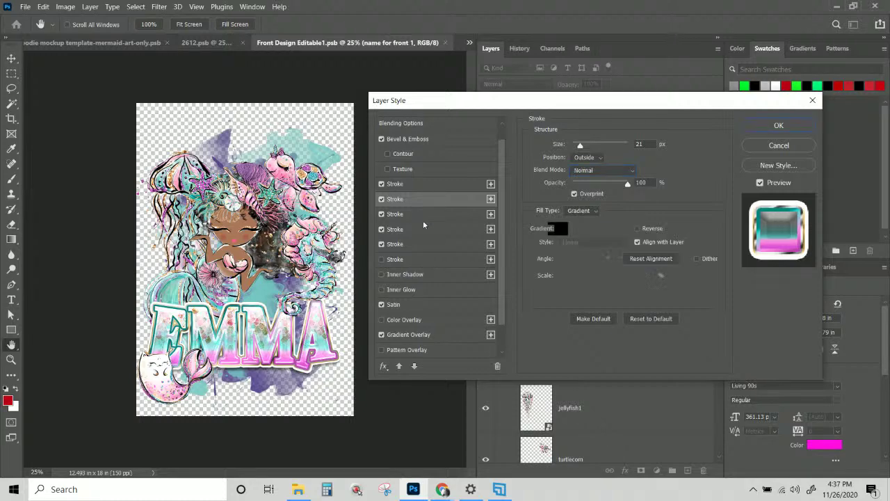
{"action": "left_click", "coordinate": [424, 229]}
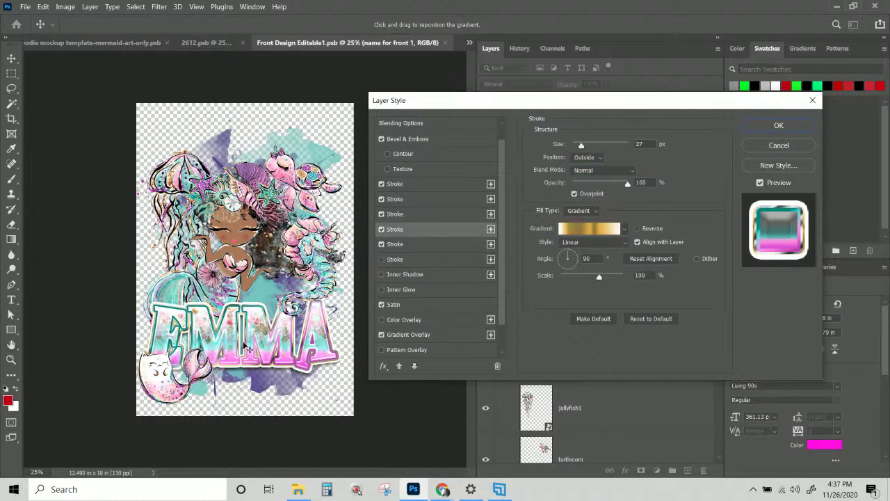
{"action": "key", "text": "ctrl+plus"}
{"action": "key", "text": "ctrl+plus"}
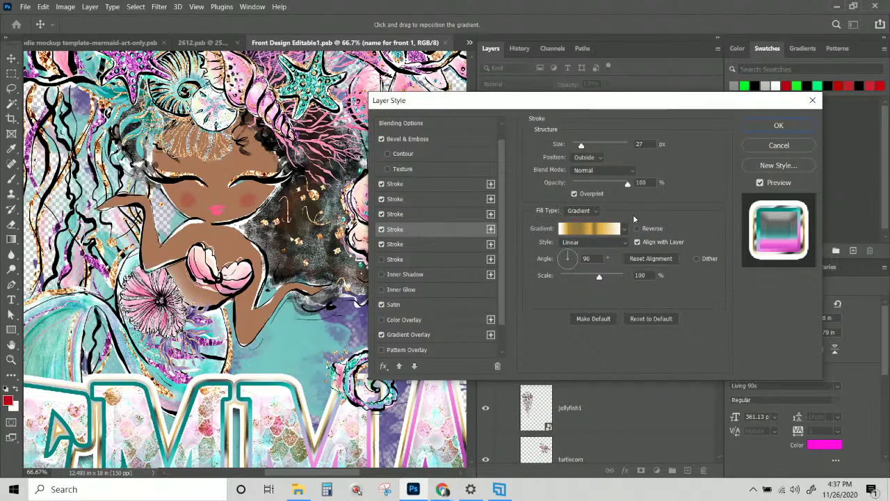
{"action": "left_click", "coordinate": [491, 229]}
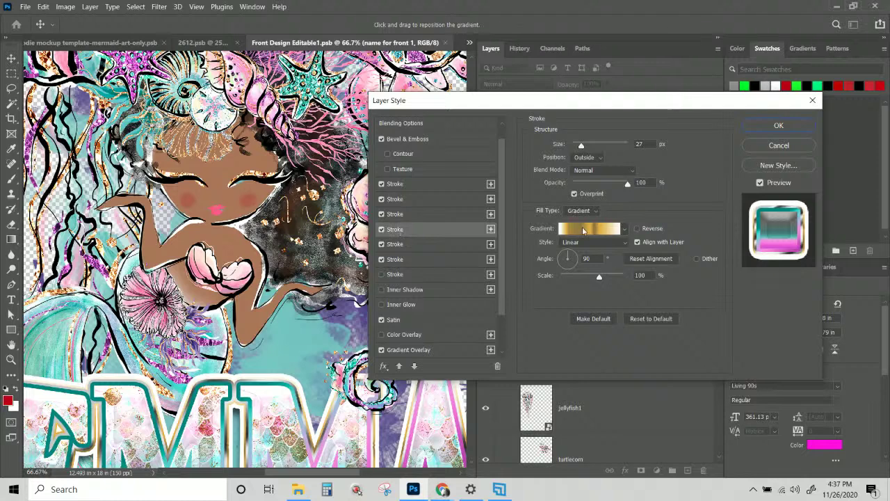
Give the upper 27 px stroke a solid gray fill (about #959595) and set its blend mode to Color
{"action": "left_click", "coordinate": [582, 230]}
{"action": "left_click", "coordinate": [570, 226]}
{"action": "left_click", "coordinate": [588, 210]}
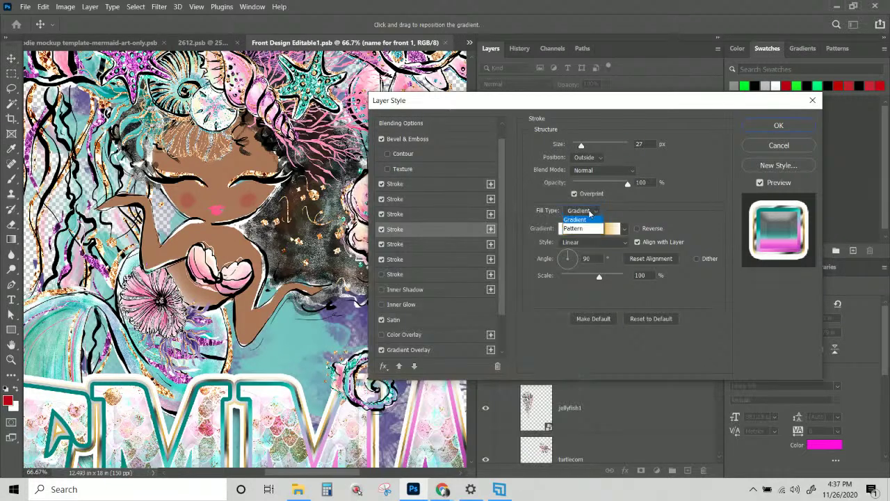
{"action": "left_click", "coordinate": [576, 220]}
{"action": "left_click", "coordinate": [557, 228]}
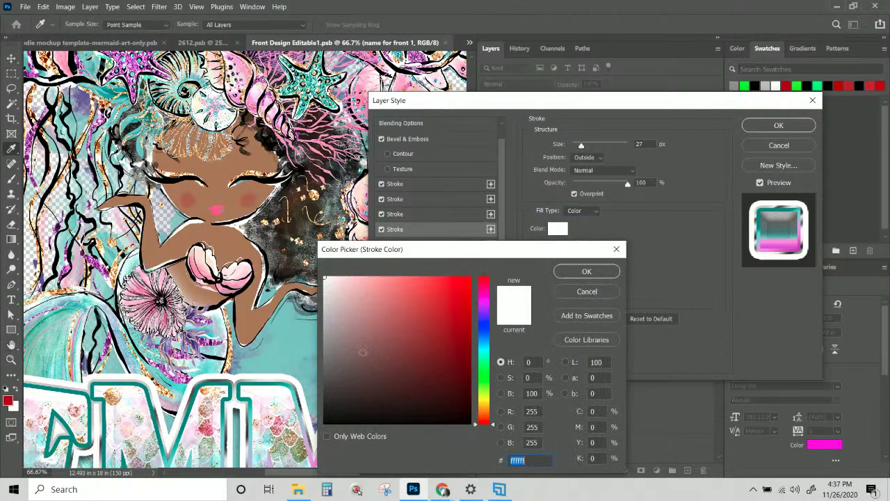
{"action": "left_click", "coordinate": [324, 342]}
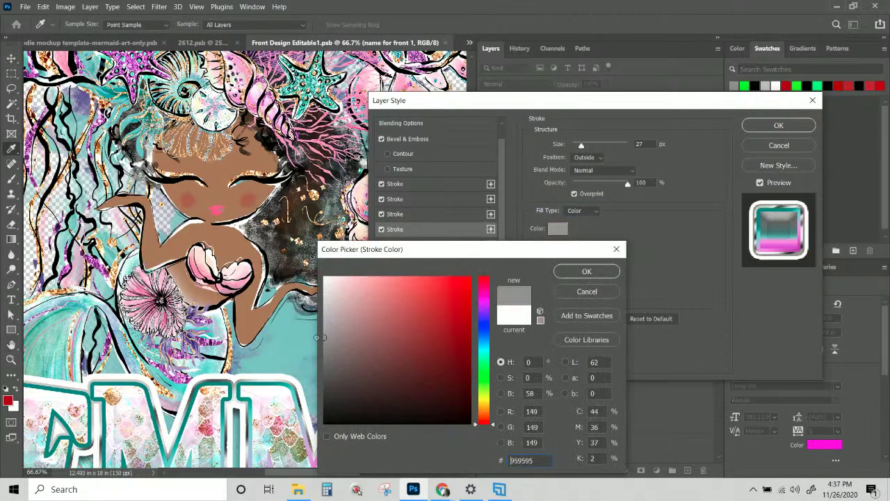
{"action": "left_click", "coordinate": [580, 273]}
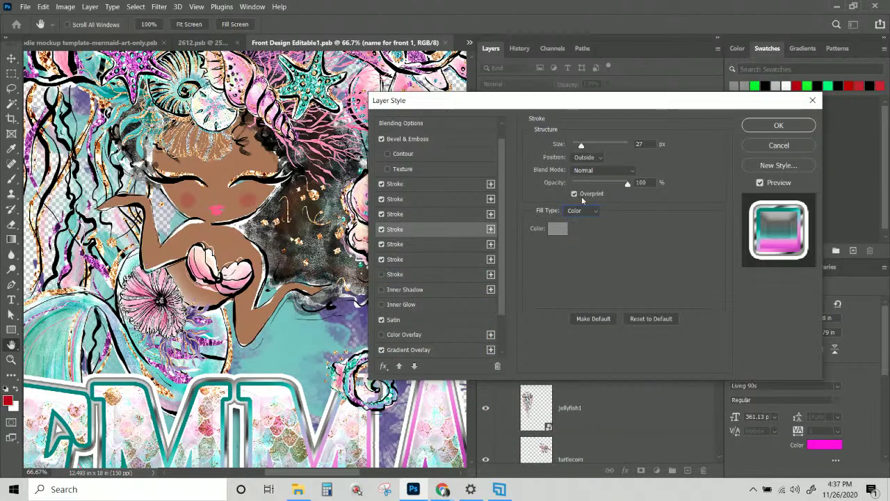
{"action": "left_click", "coordinate": [593, 170]}
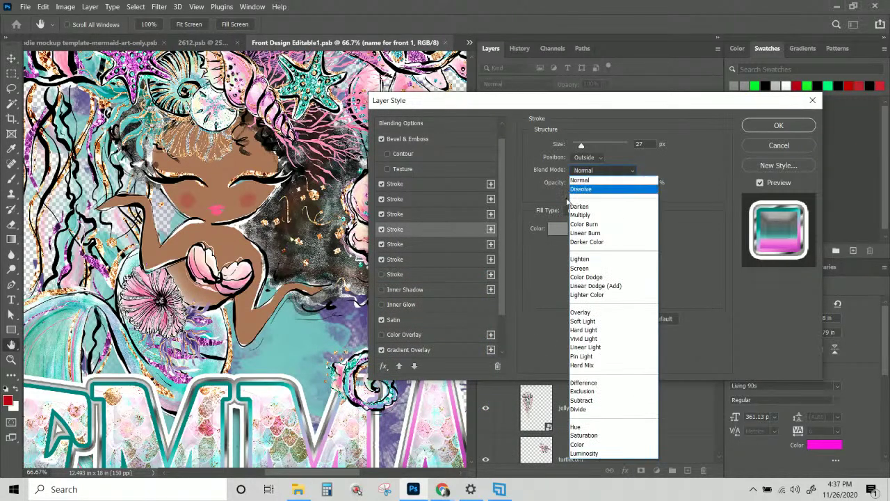
{"action": "left_click", "coordinate": [604, 446]}
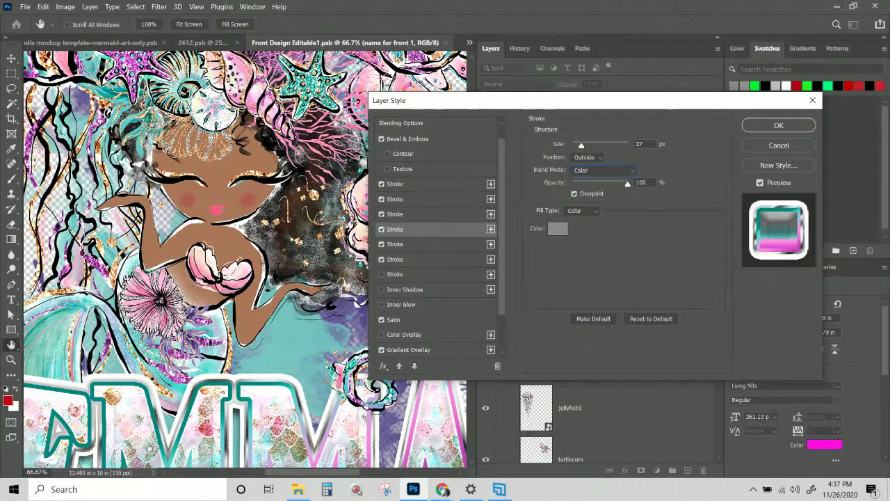
Enable Layer Mask Hides Effects and Vector Mask Hides Effects in the name layer's blending options and apply the layer style
{"action": "left_click", "coordinate": [426, 244]}
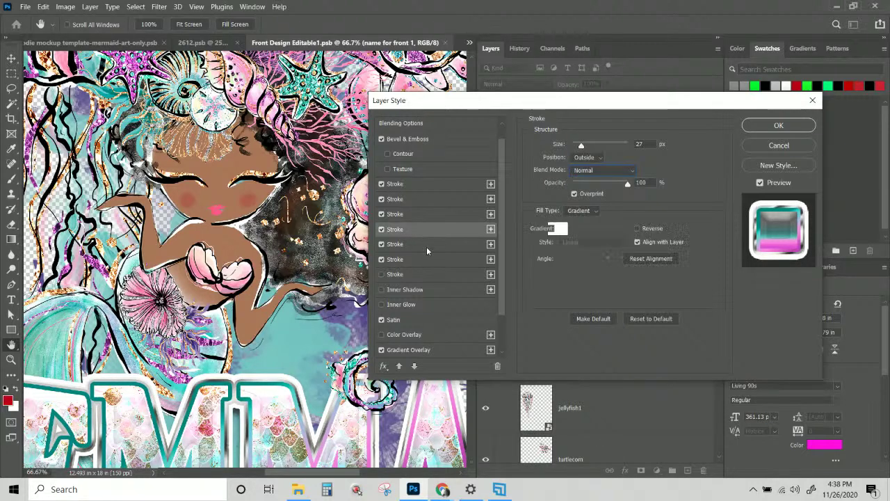
{"action": "scroll", "coordinate": [172, 370], "scroll_direction": "down", "scroll_amount": 5}
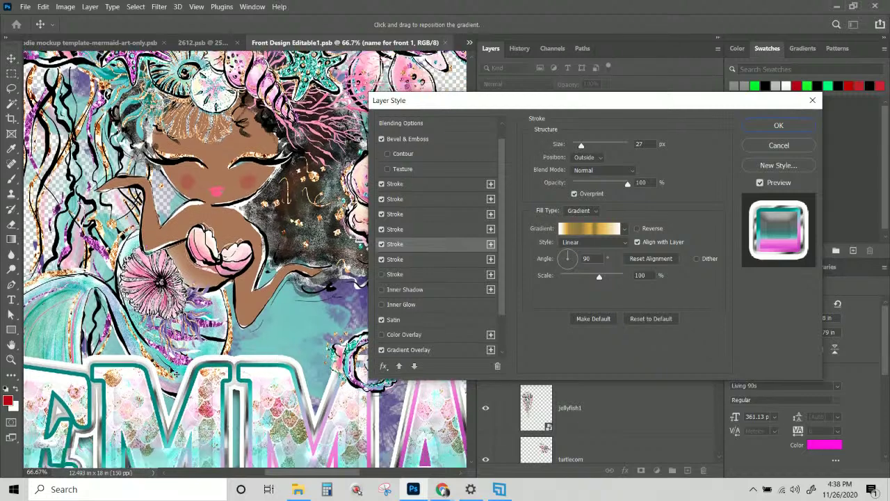
{"action": "scroll", "coordinate": [171, 370], "scroll_direction": "down", "scroll_amount": 1}
{"action": "scroll", "coordinate": [414, 289], "scroll_direction": "down", "scroll_amount": 1}
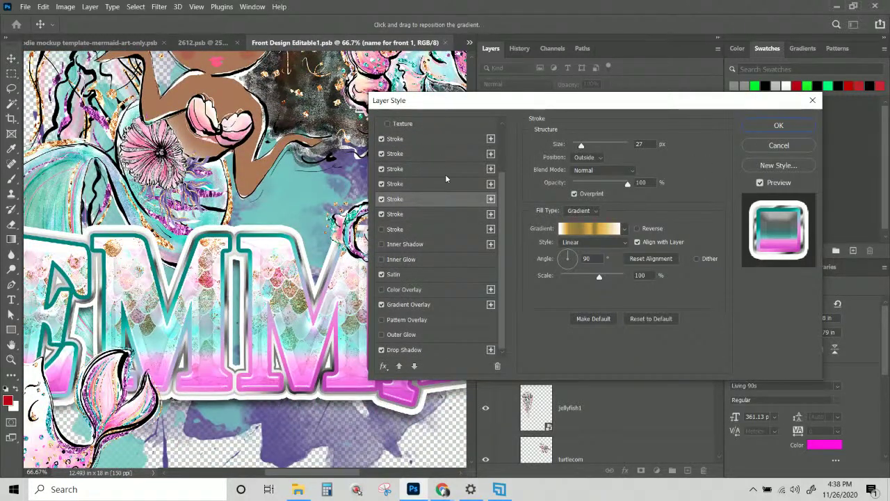
{"action": "scroll", "coordinate": [445, 172], "scroll_direction": "up", "scroll_amount": 2}
{"action": "left_click", "coordinate": [424, 139]}
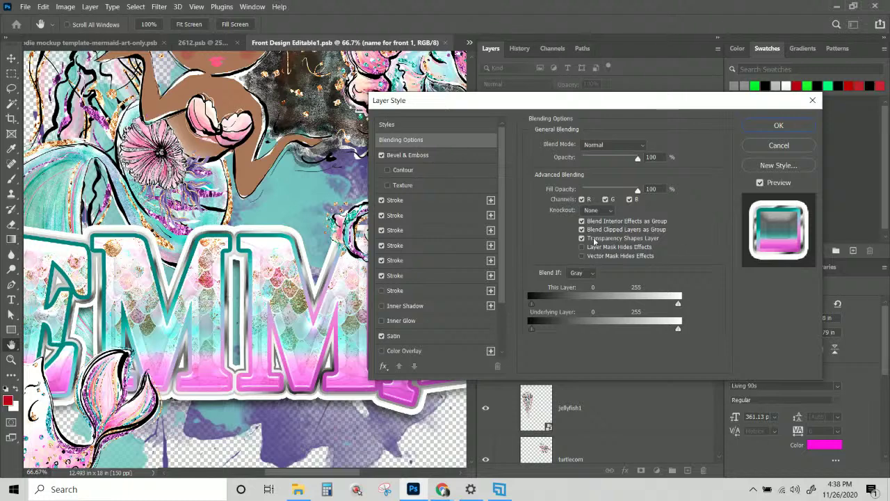
{"action": "left_click", "coordinate": [582, 230]}
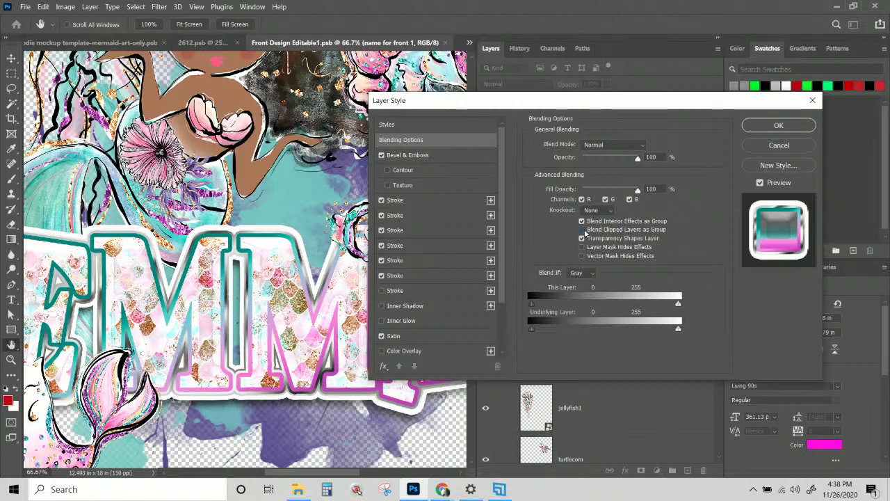
{"action": "left_click", "coordinate": [582, 246]}
{"action": "left_click", "coordinate": [582, 256]}
{"action": "left_click", "coordinate": [581, 230]}
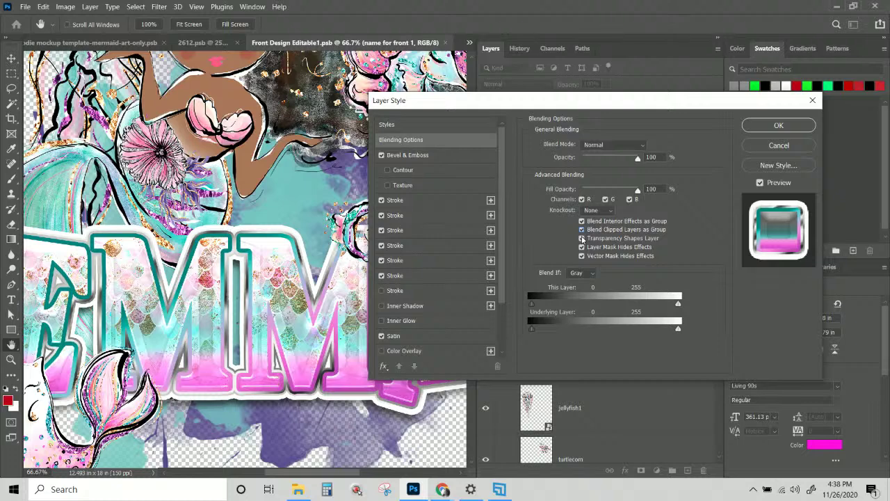
{"action": "left_click", "coordinate": [763, 128]}
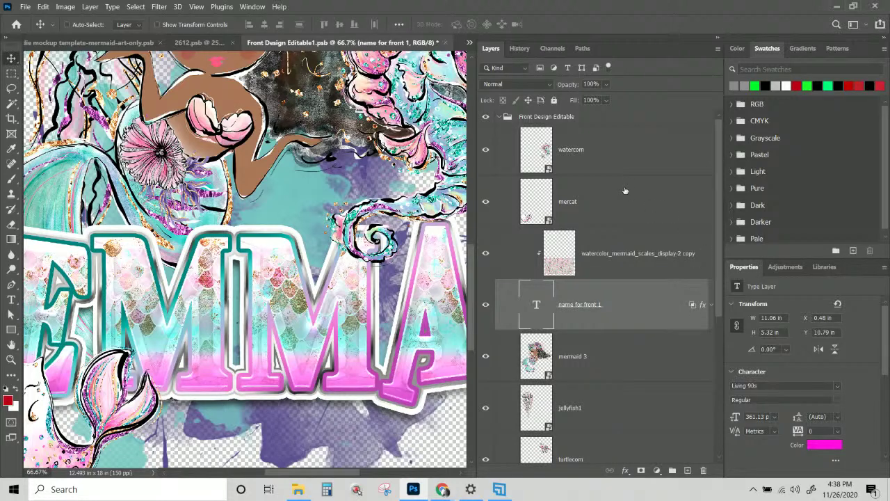
Save the name layer's effects and blending options as a new style named "Mermaid Pink Teal"
{"action": "double_click", "coordinate": [611, 303]}
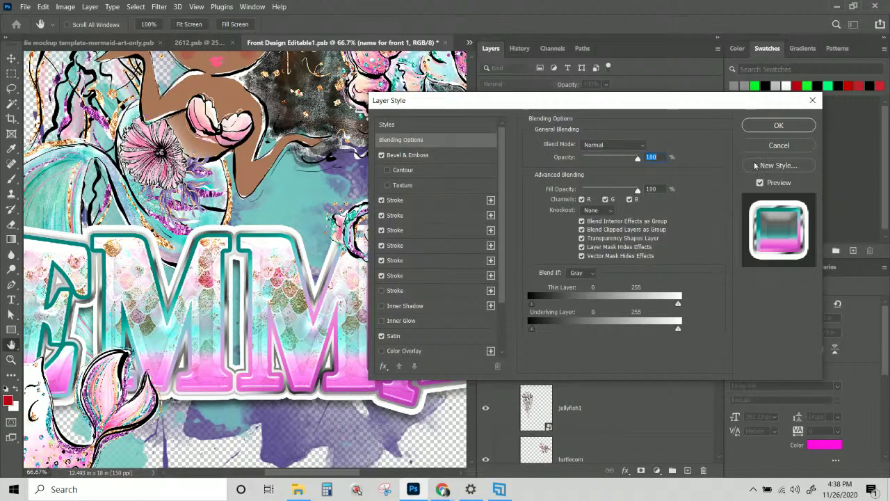
{"action": "left_click", "coordinate": [757, 169]}
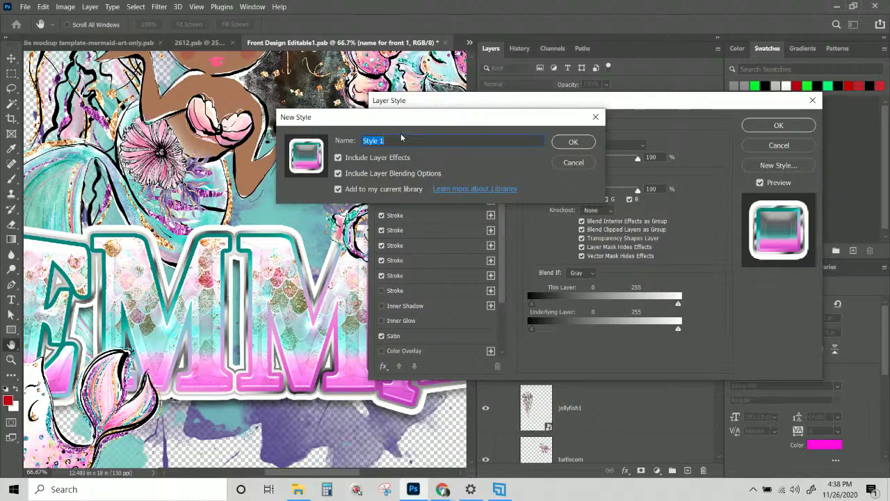
{"action": "type", "text": "Mermaid Pink Teal"}
{"action": "key", "text": "Return"}
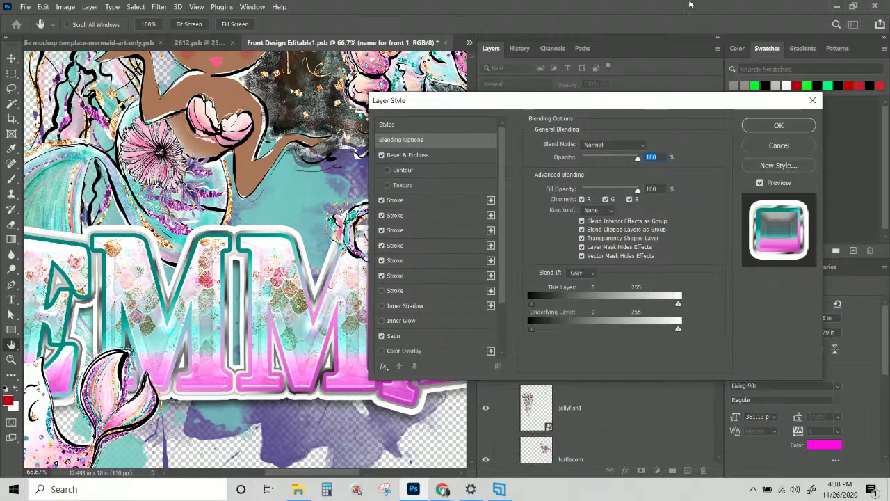
{"action": "left_click", "coordinate": [778, 125]}
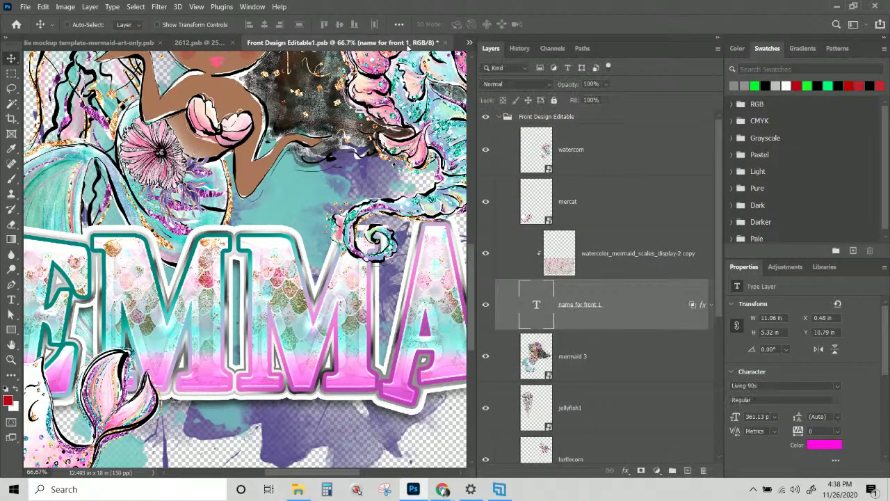
Close the front design document with its changes saved, and open the "text for hood right" smart object for editing
{"action": "left_click", "coordinate": [445, 44]}
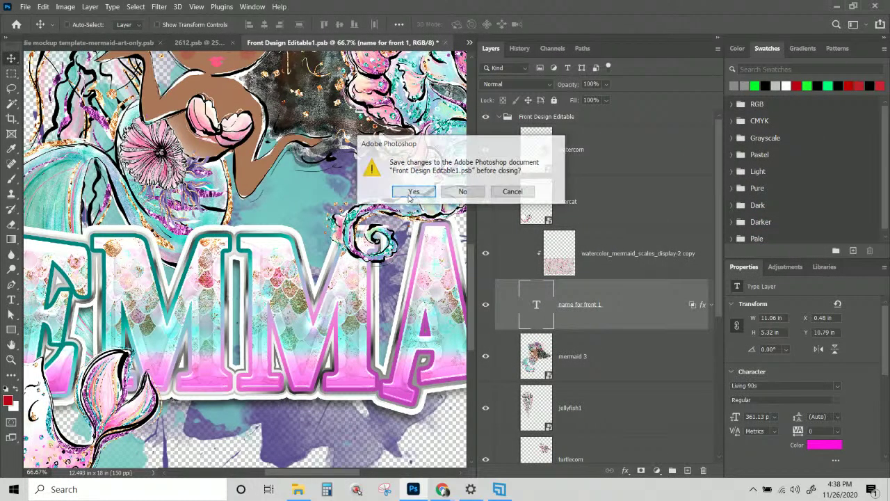
{"action": "left_click", "coordinate": [409, 192]}
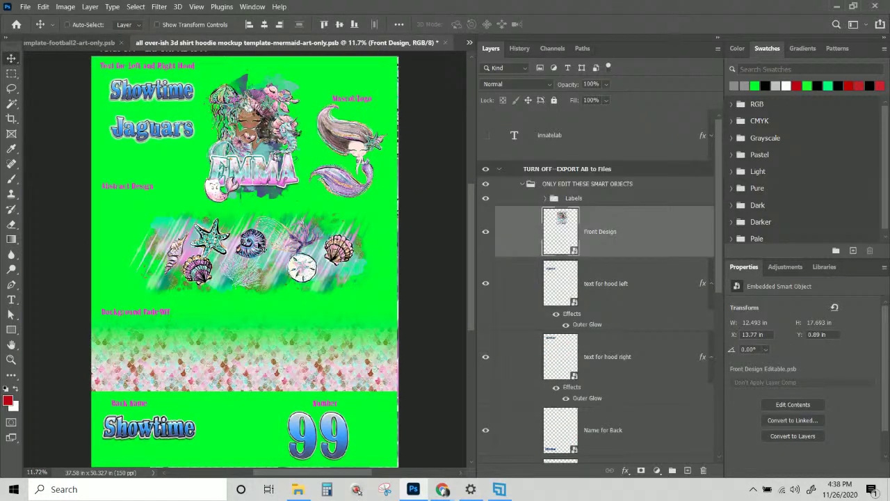
{"action": "right_click", "coordinate": [174, 95]}
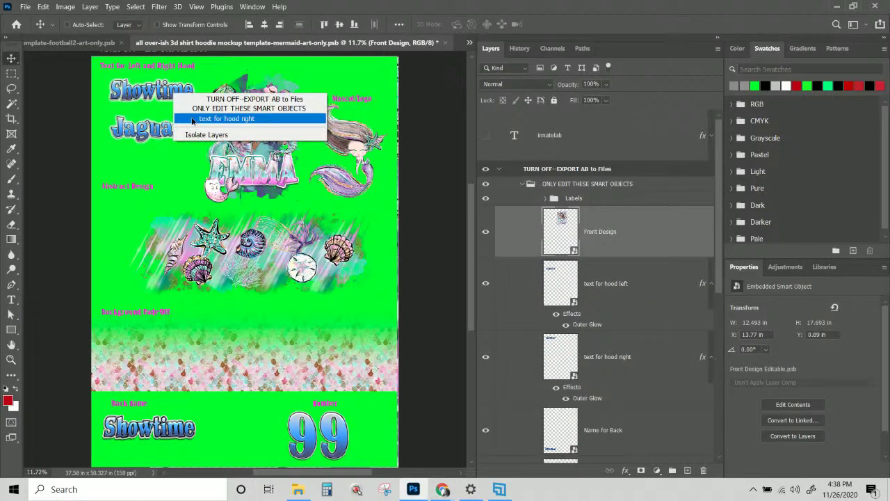
{"action": "left_click", "coordinate": [193, 121]}
{"action": "double_click", "coordinate": [553, 355]}
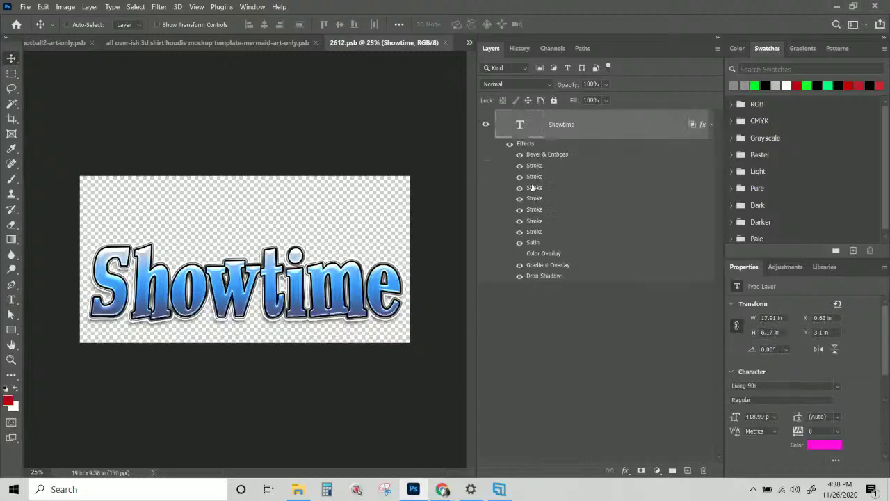
Apply the saved "Mermaid Pink Teal" style to the Showtime text layer in its layer style settings
{"action": "right_click", "coordinate": [571, 132]}
{"action": "left_click", "coordinate": [569, 133]}
{"action": "double_click", "coordinate": [701, 127]}
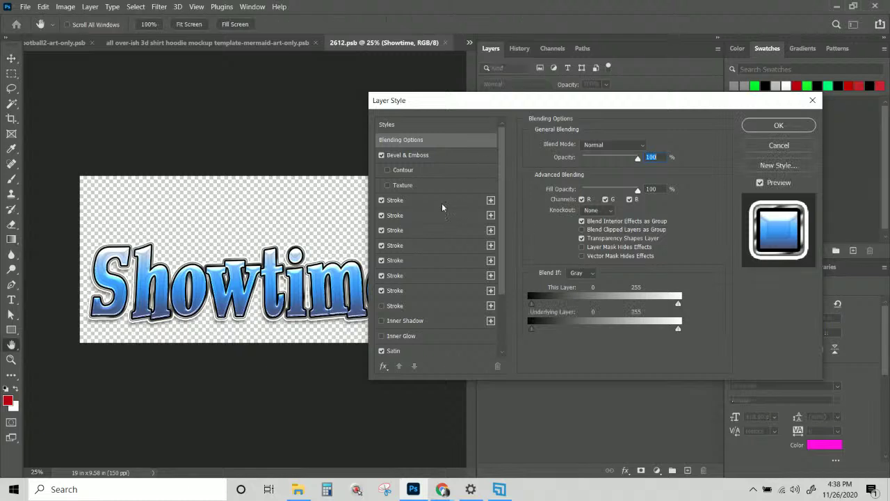
{"action": "left_click", "coordinate": [393, 125]}
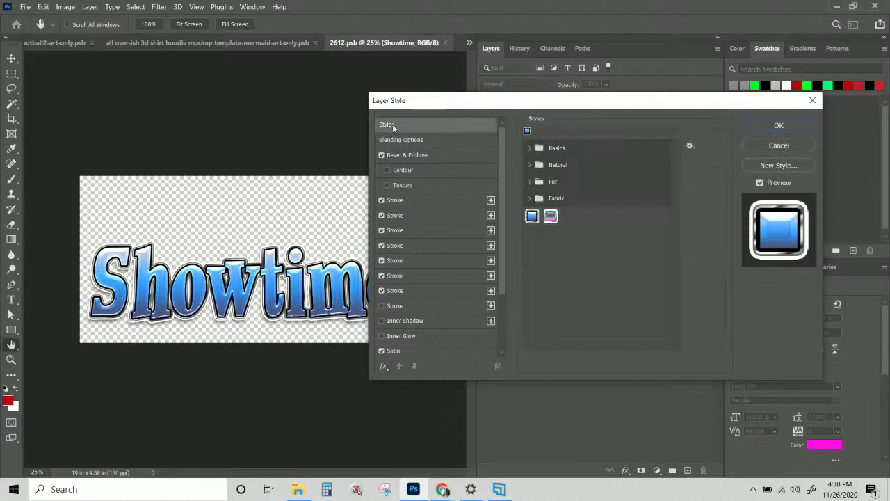
{"action": "left_click", "coordinate": [550, 216]}
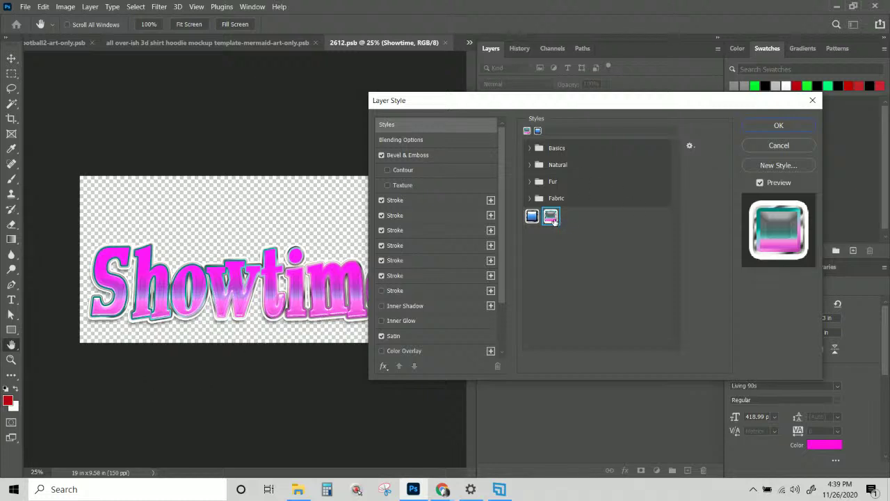
{"action": "left_click_drag", "start_coordinate": [685, 100], "coordinate": [655, 163]}
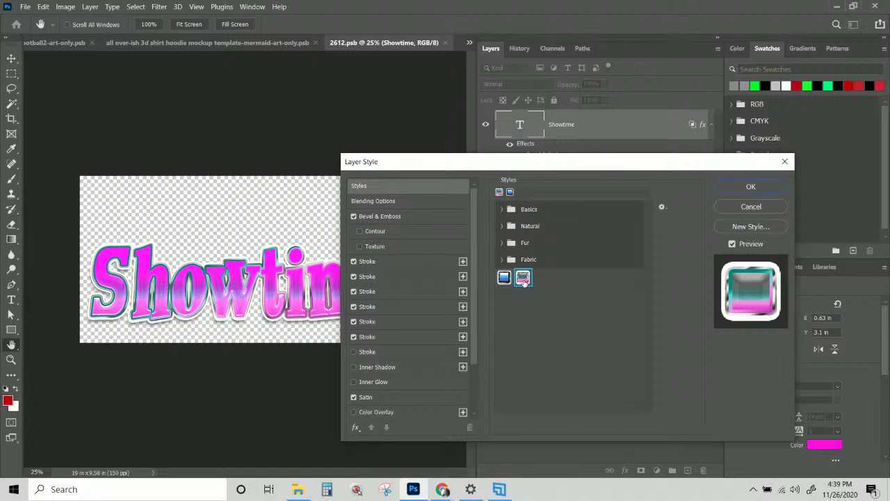
In the Showtime layer's Gradient Overlay, raise the gradient's opacity stop at the 74% location to 100% opacity
{"action": "scroll", "coordinate": [387, 281], "scroll_direction": "down", "scroll_amount": 3}
{"action": "left_click", "coordinate": [397, 366]}
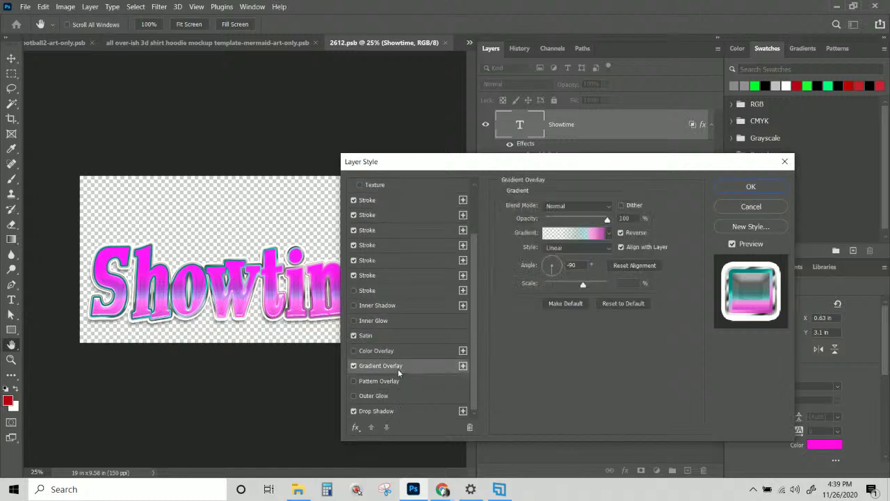
{"action": "left_click", "coordinate": [557, 235]}
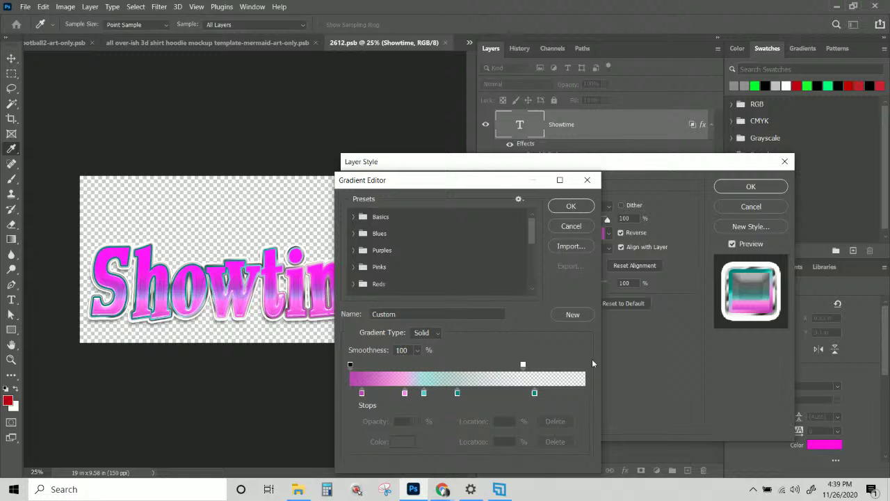
{"action": "left_click", "coordinate": [524, 366]}
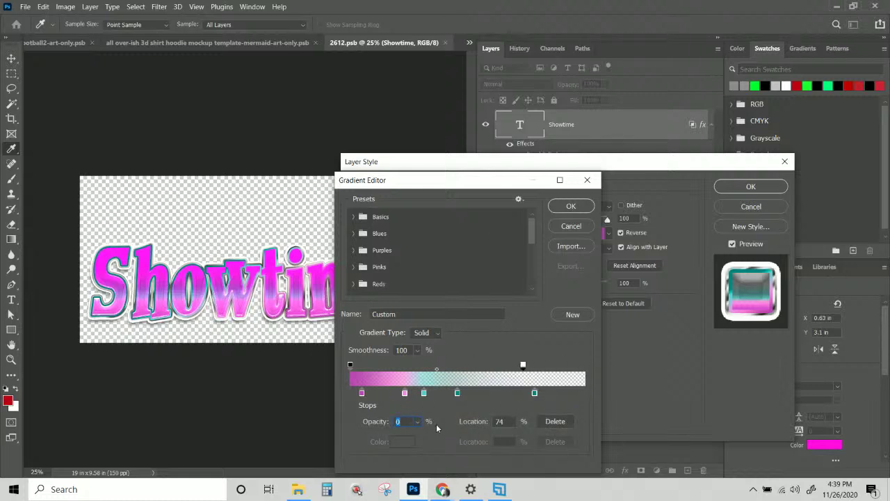
{"action": "left_click", "coordinate": [418, 422]}
{"action": "left_click_drag", "start_coordinate": [416, 436], "coordinate": [497, 438]}
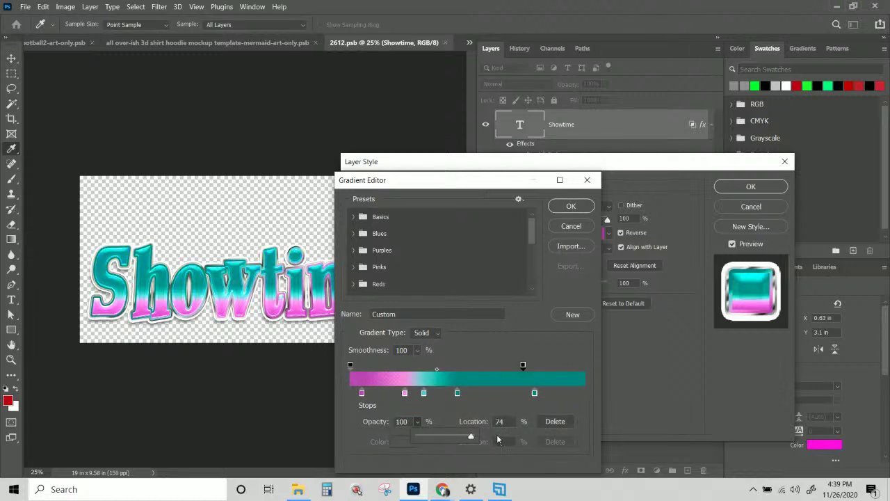
{"action": "left_click", "coordinate": [570, 207]}
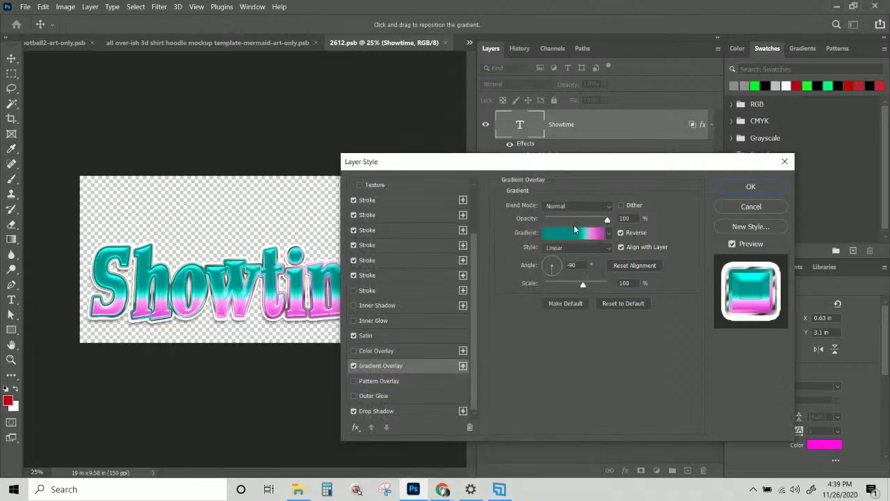
Shift the overlay gradient's light teal color stop to 41% and the neighbouring dark teal stop to about 60%
{"action": "left_click", "coordinate": [576, 232]}
{"action": "left_click", "coordinate": [456, 392]}
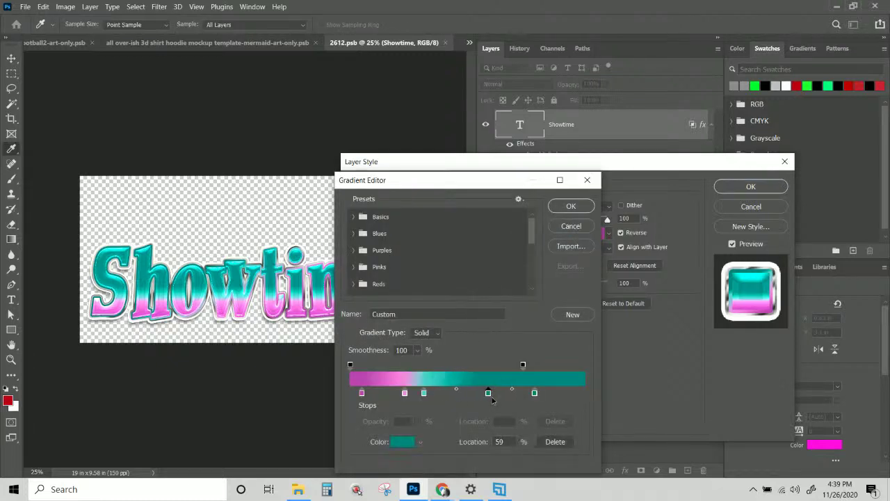
{"action": "left_click_drag", "start_coordinate": [456, 391], "coordinate": [492, 393]}
{"action": "left_click_drag", "start_coordinate": [425, 396], "coordinate": [447, 401]}
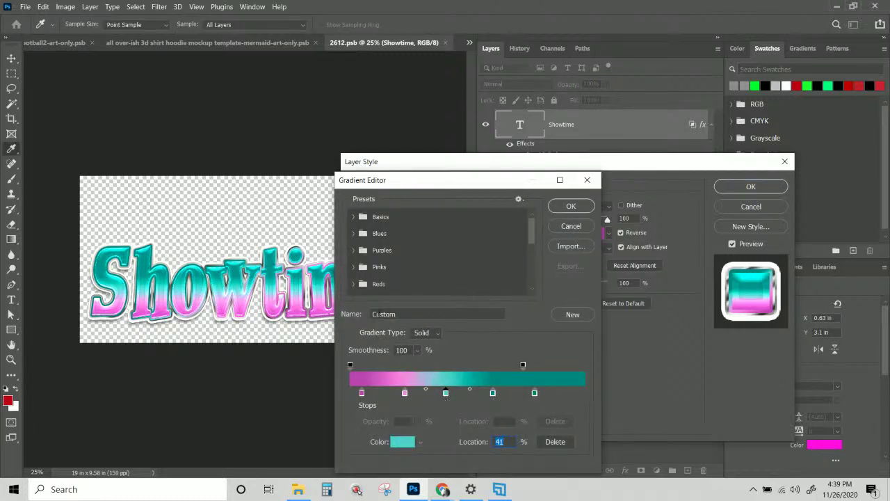
{"action": "left_click_drag", "start_coordinate": [404, 394], "coordinate": [410, 398]}
{"action": "left_click", "coordinate": [404, 396]}
{"action": "left_click", "coordinate": [571, 206]}
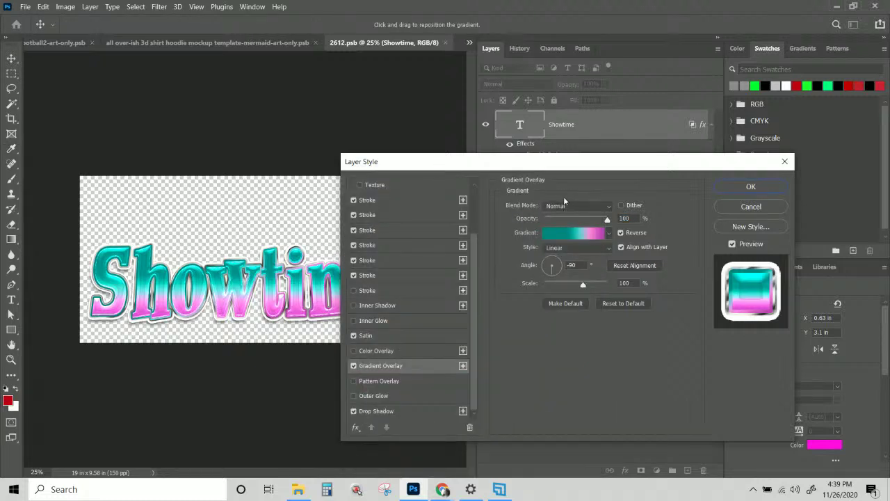
Save the adjusted effects and blending options as a new style under the default name, and apply the layer style
{"action": "left_click", "coordinate": [755, 226]}
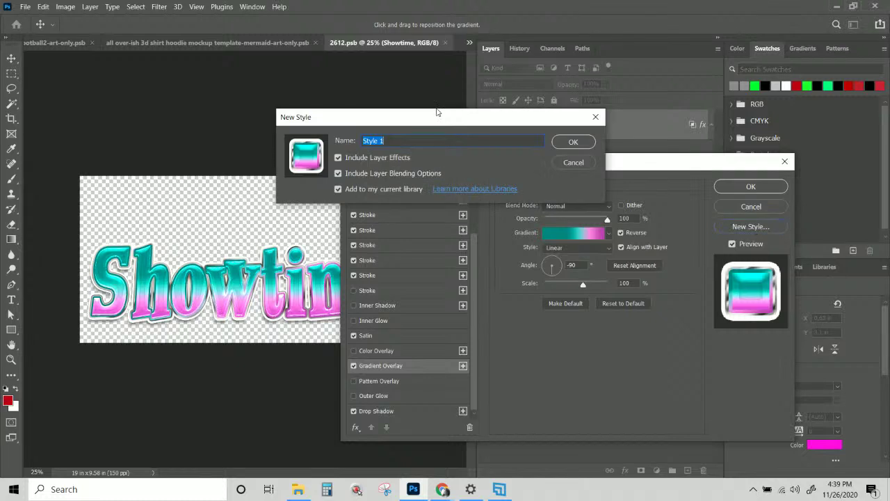
{"action": "left_click", "coordinate": [573, 141]}
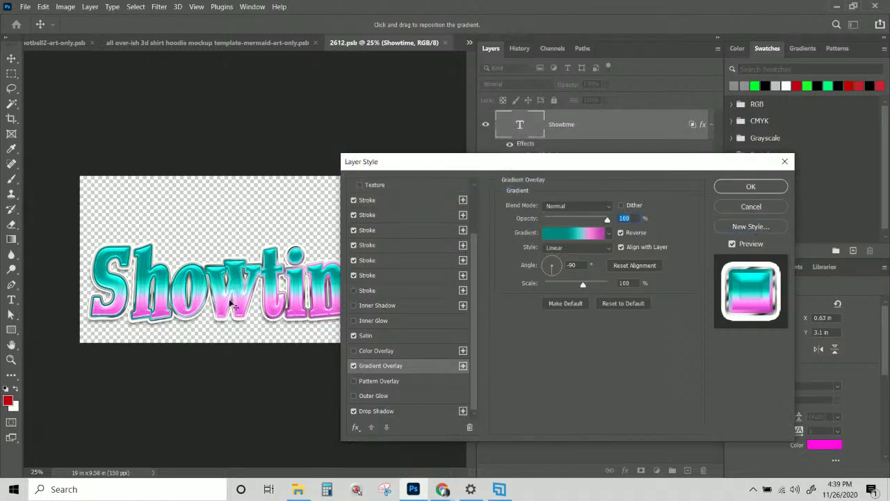
{"action": "left_click", "coordinate": [749, 187]}
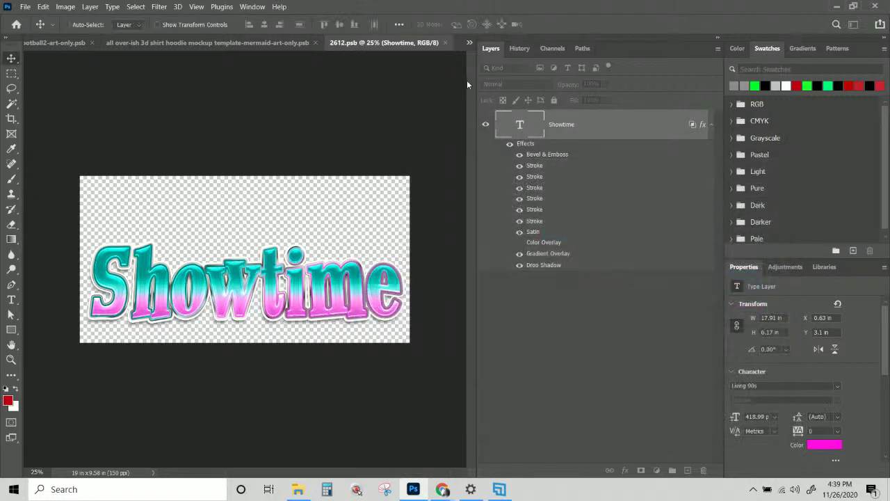
Close 2612.psb with its changes saved, and reopen the "text for hood right" smart object for editing
{"action": "left_click", "coordinate": [447, 43]}
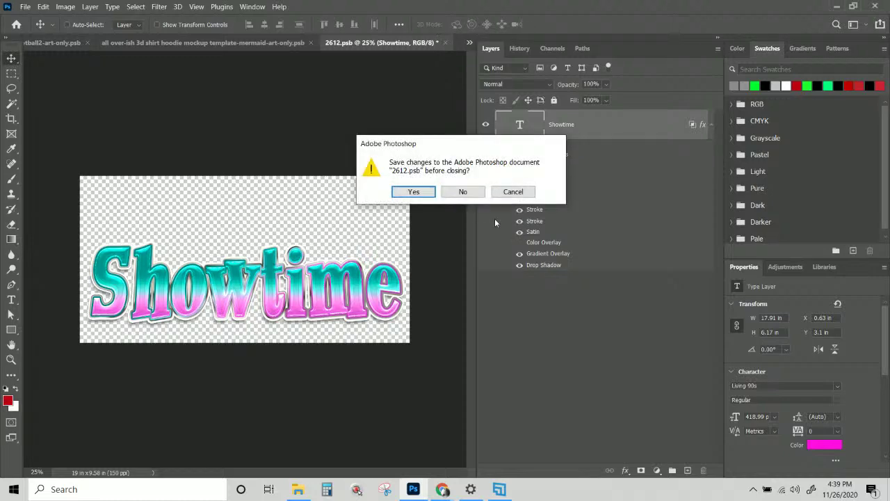
{"action": "left_click", "coordinate": [427, 193]}
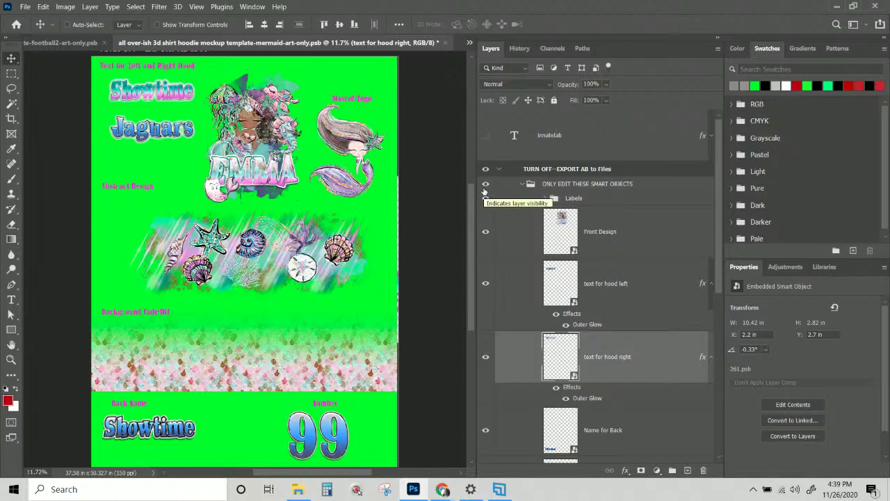
{"action": "double_click", "coordinate": [554, 356]}
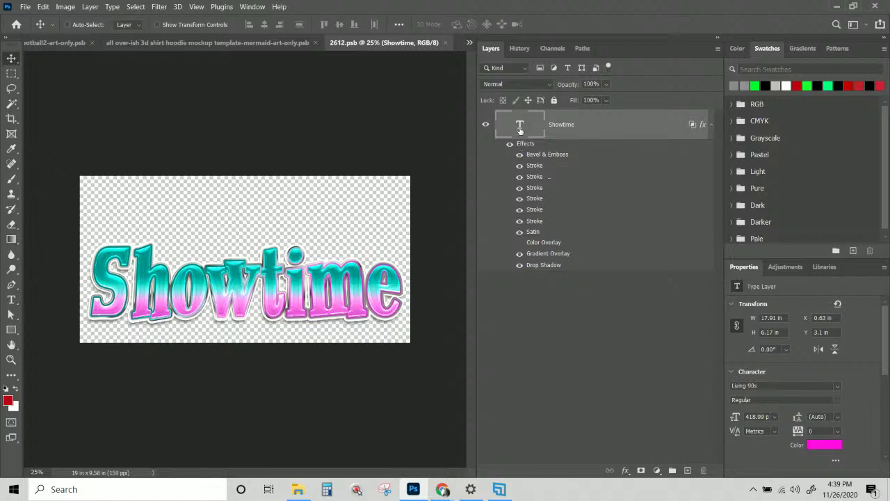
Replace the "Showtime" text with "InnateLab" and commit the edit
{"action": "double_click", "coordinate": [519, 126]}
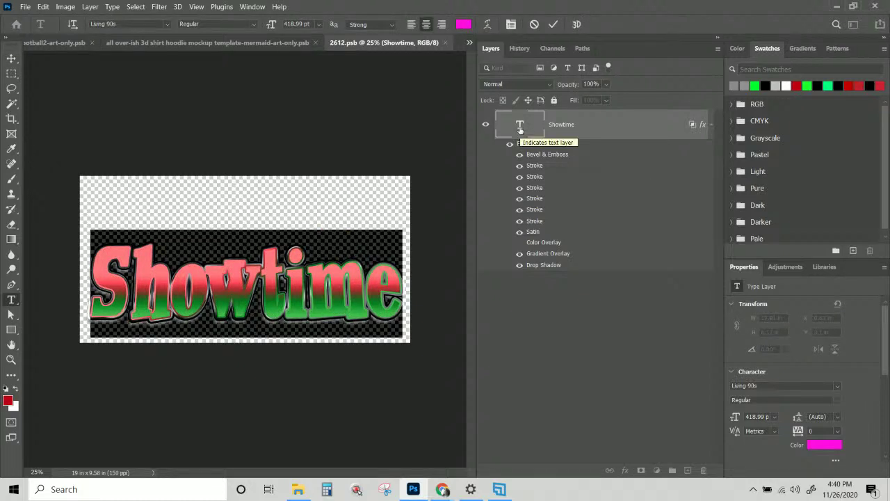
{"action": "type", "text": "Innate"}
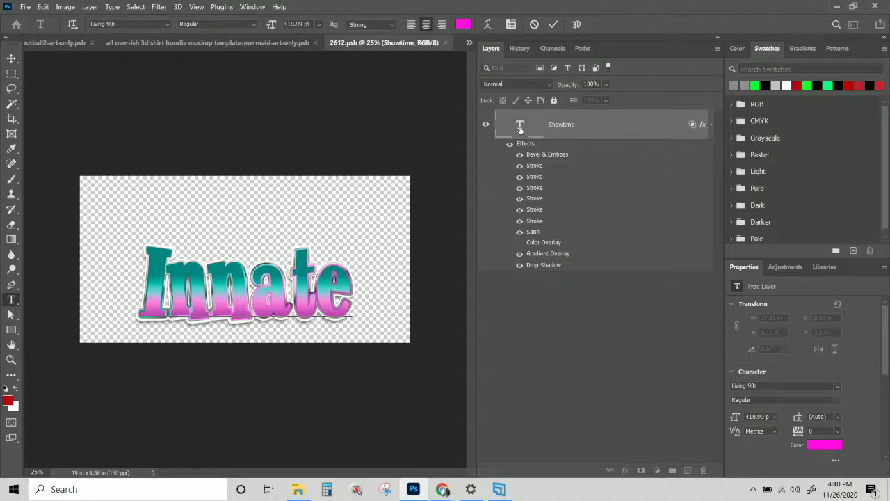
{"action": "type", "text": "Lab"}
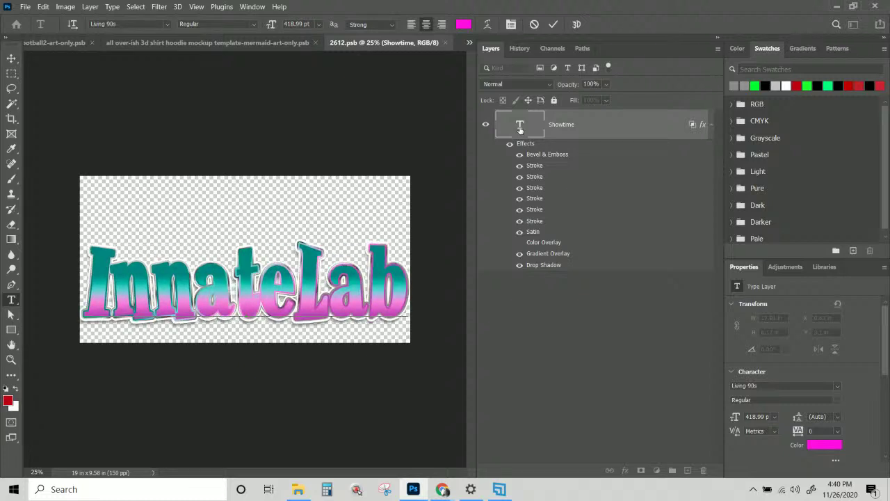
{"action": "left_click", "coordinate": [14, 59]}
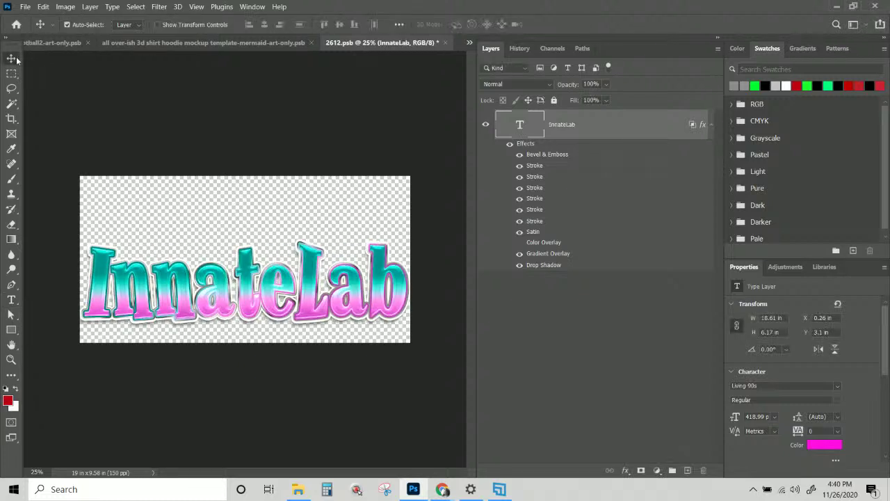
Scale the InnateLab text proportionally to about 95% and nudge it so it sits centered between the canvas's side edges
{"action": "key", "text": "ctrl+t"}
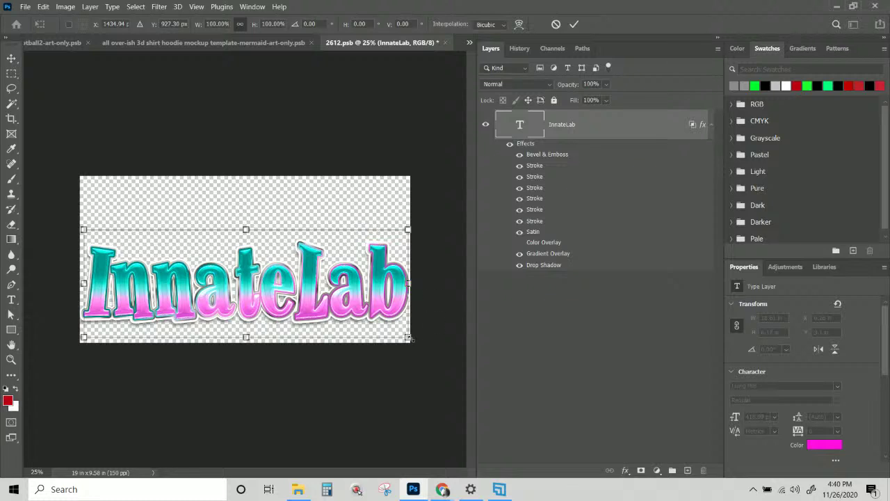
{"action": "left_click_drag", "start_coordinate": [409, 338], "coordinate": [402, 335]}
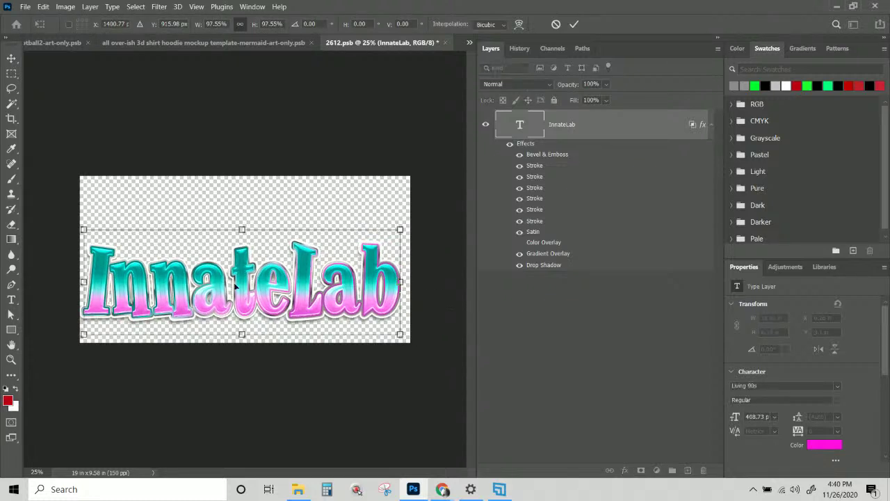
{"action": "key", "text": "Right"}
{"action": "key", "text": "Right"}
{"action": "key", "text": "Right"}
{"action": "key", "text": "Right"}
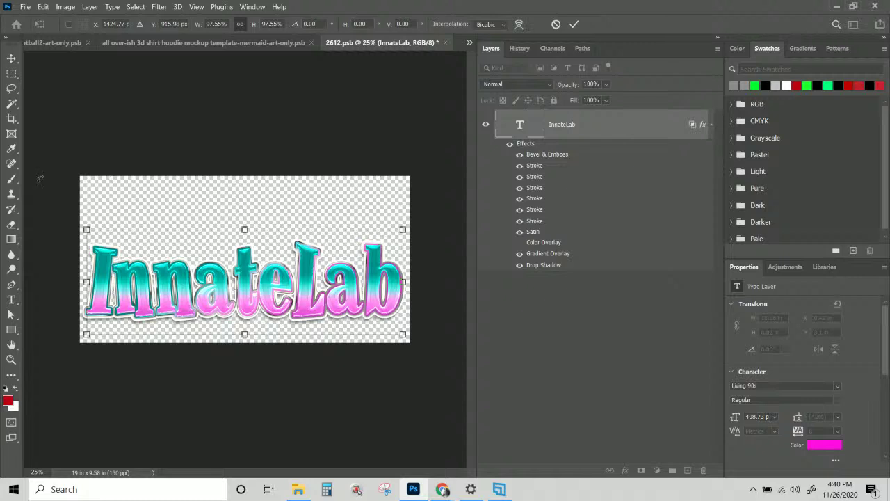
{"action": "left_click_drag", "start_coordinate": [84, 336], "coordinate": [95, 331]}
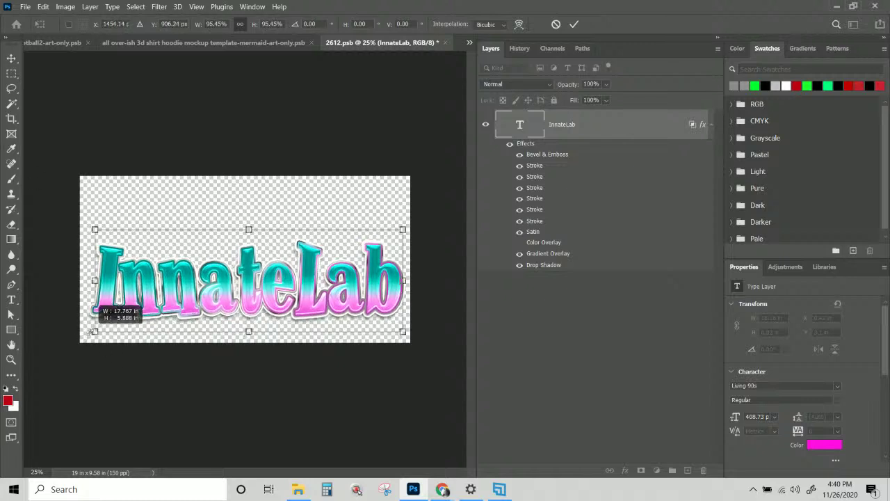
{"action": "key", "text": "Left"}
{"action": "key", "text": "Left"}
{"action": "key", "text": "Left"}
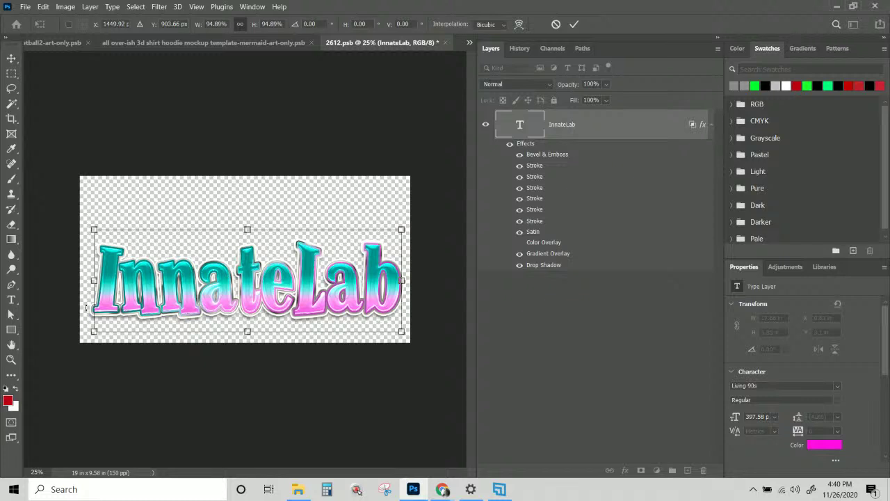
{"action": "key", "text": "Return"}
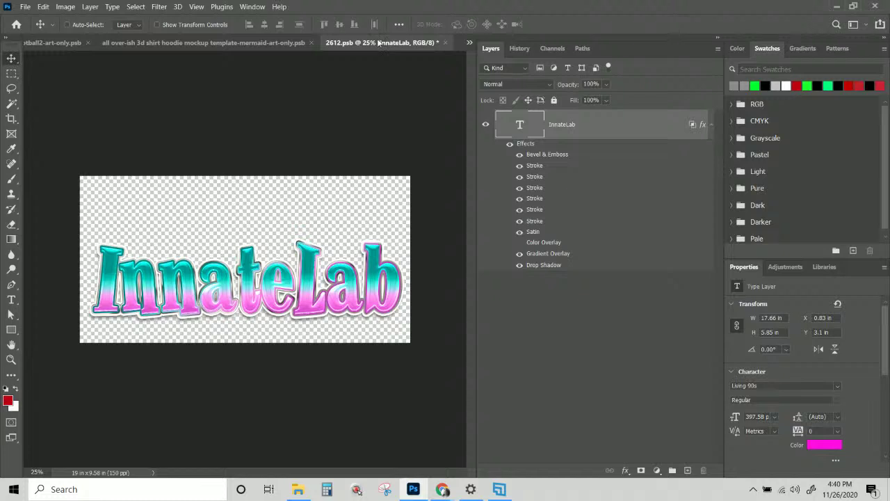
Close the right hood text document with its changes saved, and open the "text for hood left" smart object for editing
{"action": "left_click", "coordinate": [446, 42]}
{"action": "left_click", "coordinate": [413, 191]}
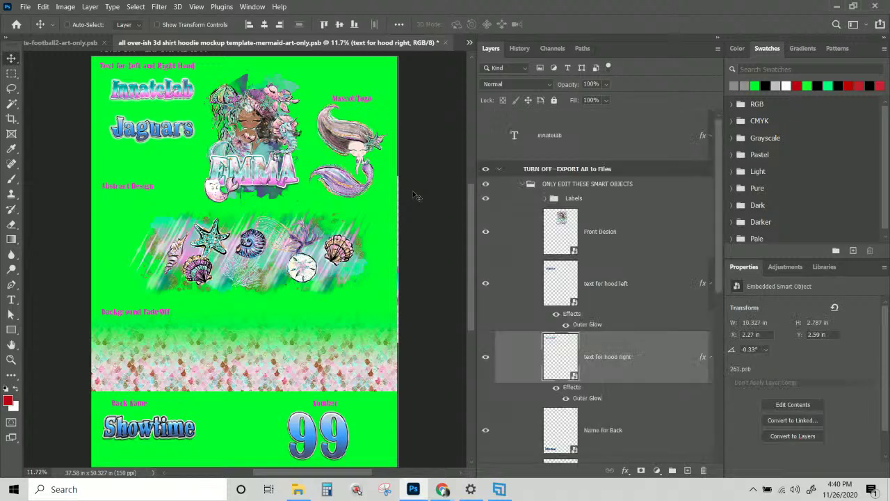
{"action": "right_click", "coordinate": [180, 134]}
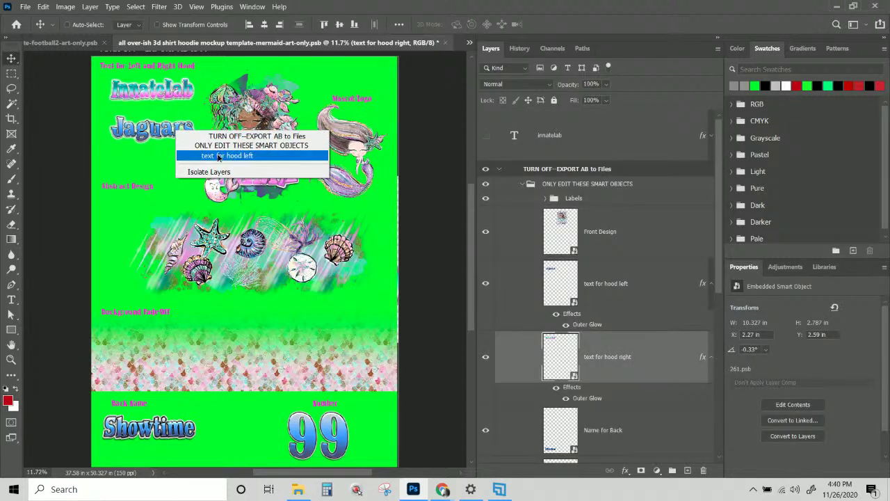
{"action": "left_click", "coordinate": [221, 155]}
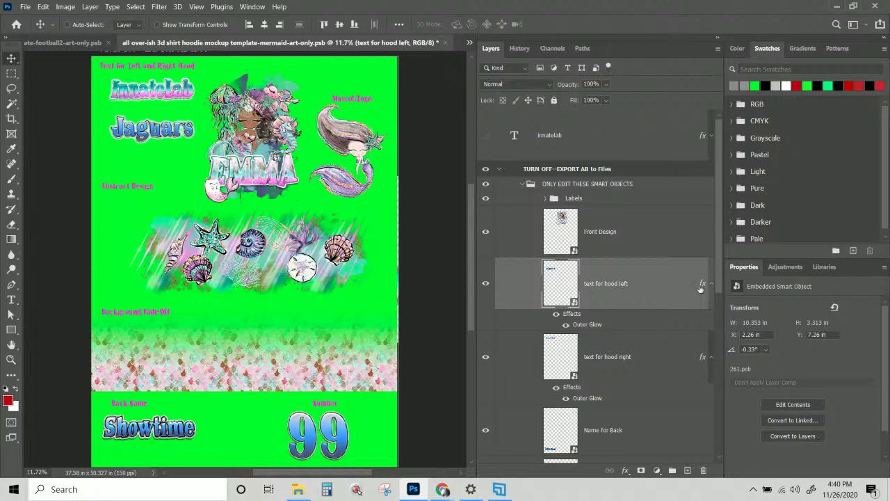
{"action": "double_click", "coordinate": [575, 286]}
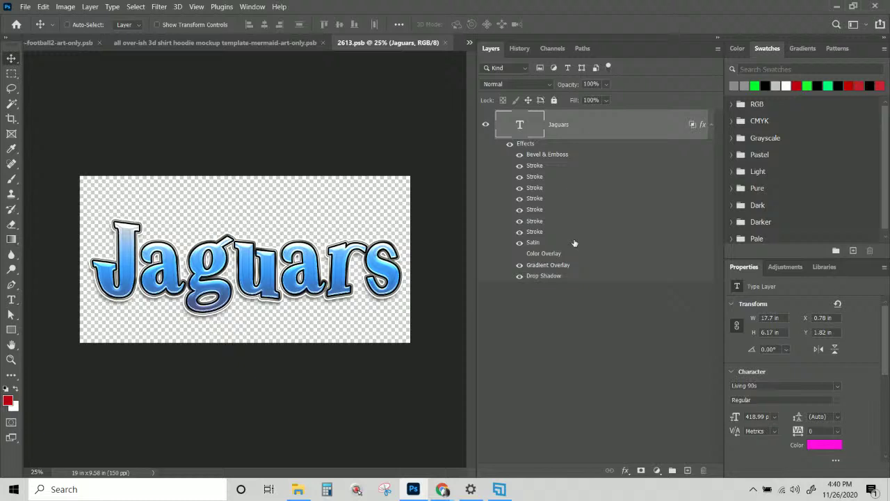
Replace the "Jaguars" text with "FinLife" and commit the edit
{"action": "double_click", "coordinate": [520, 124]}
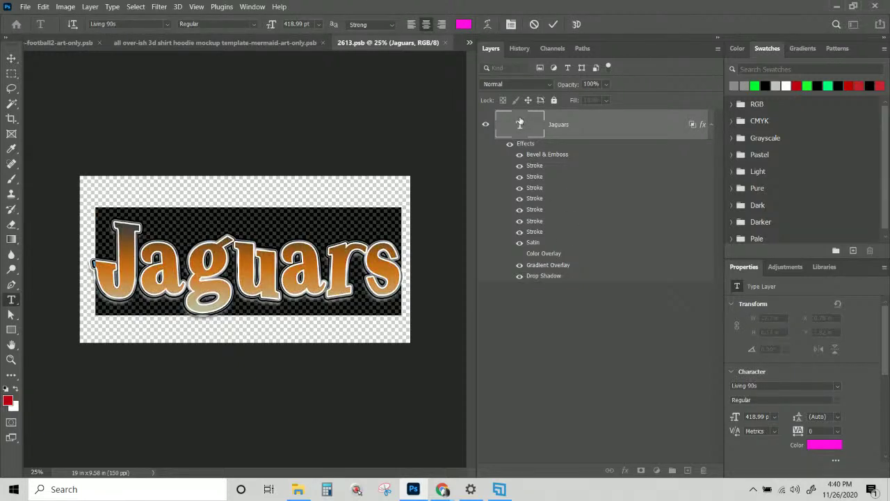
{"action": "type", "text": "Fin"}
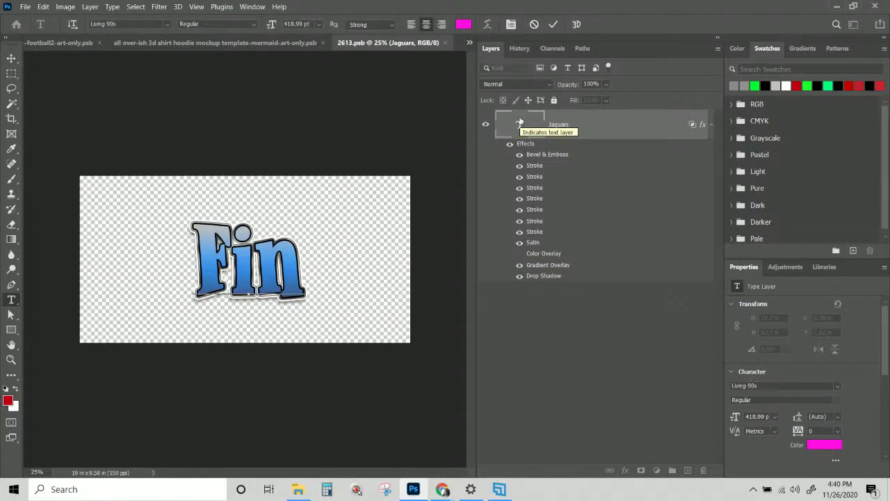
{"action": "type", "text": "Lige"}
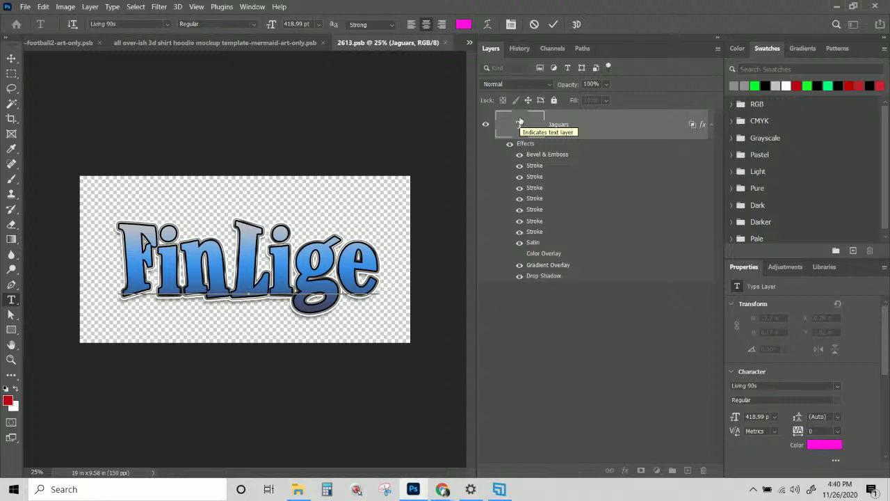
{"action": "key", "text": "BackSpace"}
{"action": "key", "text": "BackSpace"}
{"action": "type", "text": "fe"}
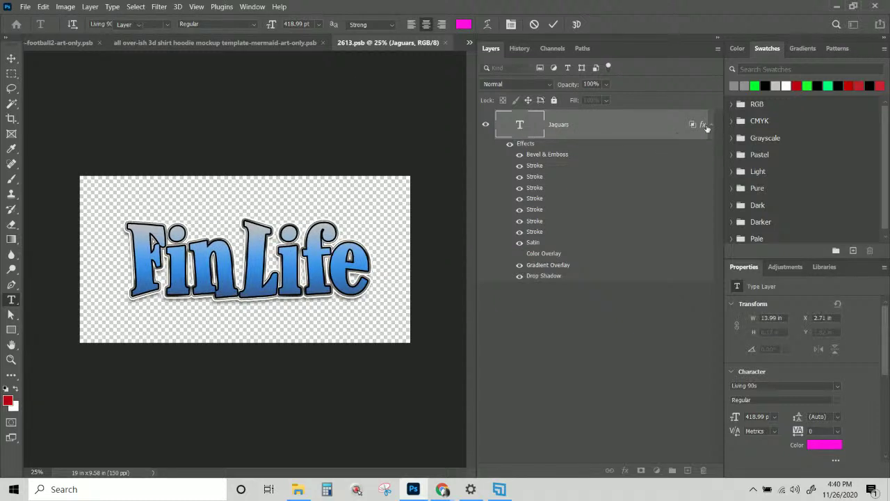
{"action": "key", "text": "ctrl+Return"}
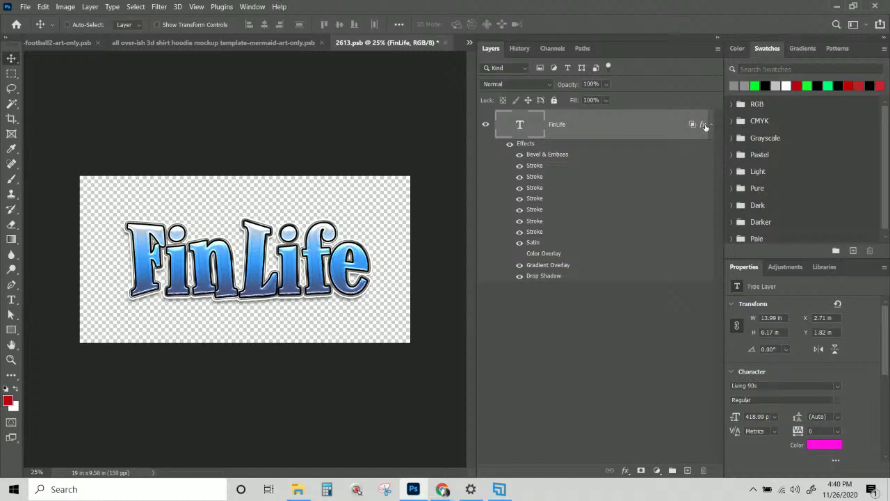
Apply the saved teal and pink layer style to the FinLife text
{"action": "double_click", "coordinate": [703, 125]}
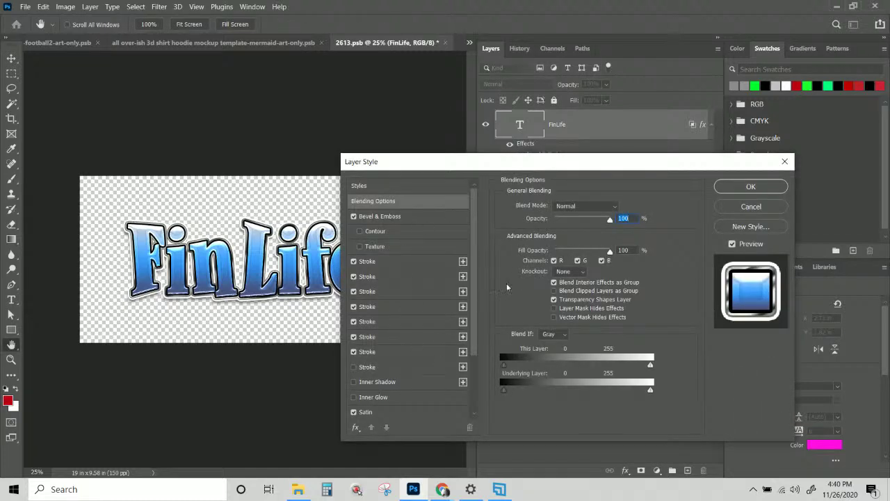
{"action": "left_click", "coordinate": [383, 186]}
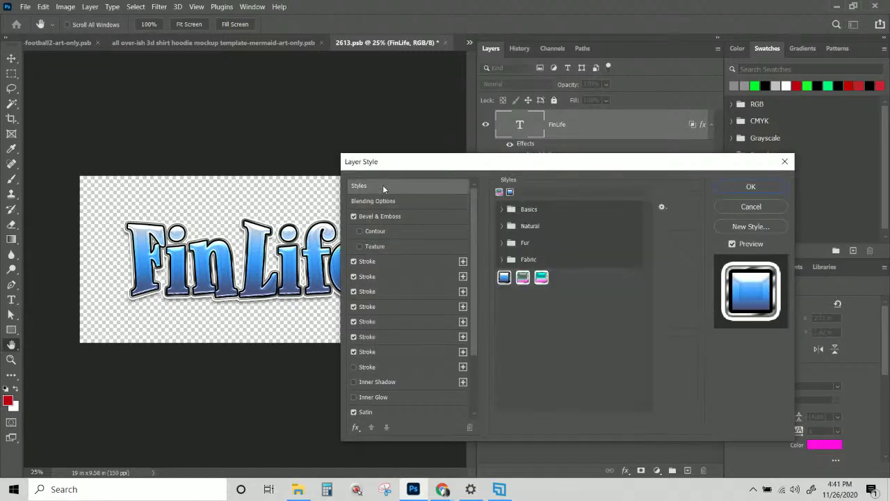
{"action": "left_click", "coordinate": [542, 278]}
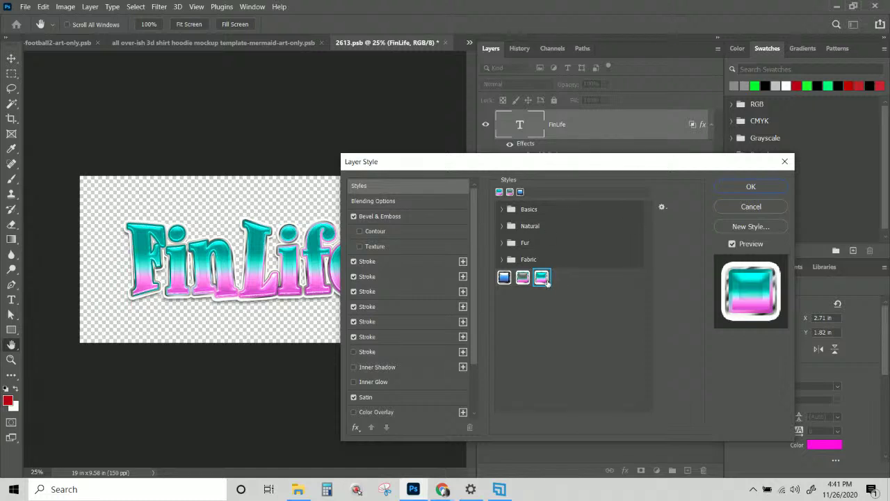
Turn off the second and fourth strokes in the FinLife text's layer style
{"action": "left_click", "coordinate": [377, 276]}
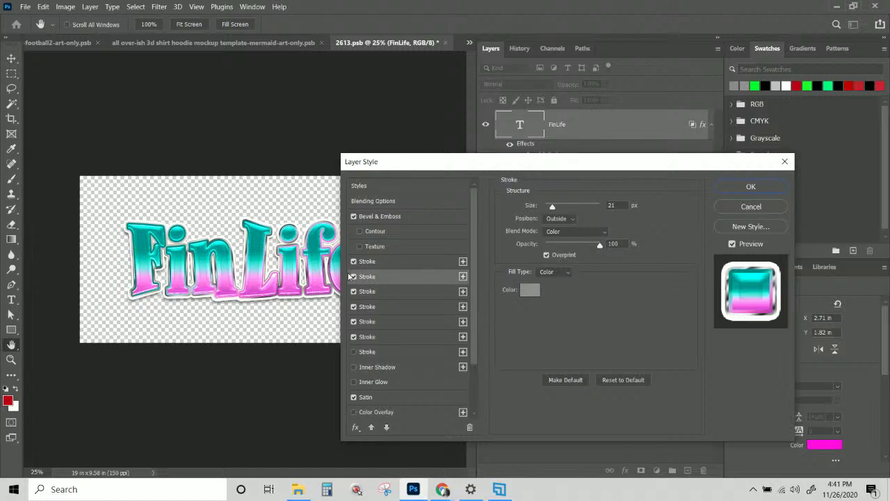
{"action": "left_click", "coordinate": [354, 277]}
{"action": "left_click", "coordinate": [388, 291]}
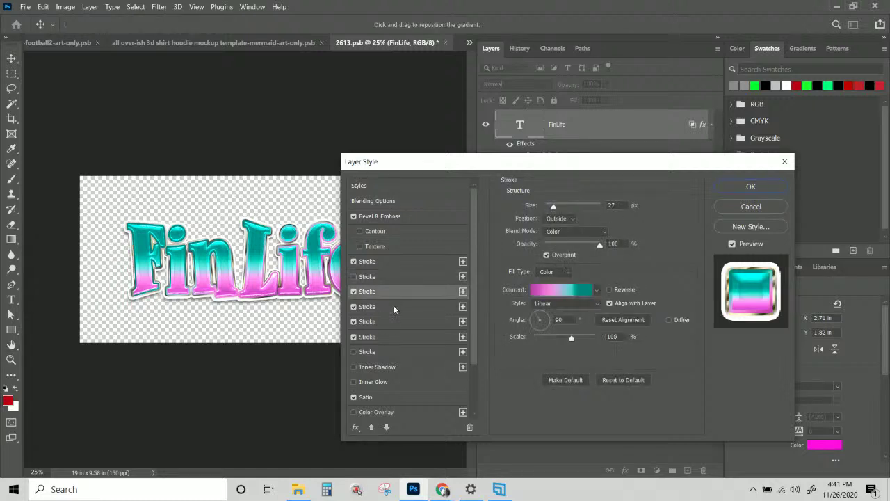
{"action": "left_click", "coordinate": [393, 306]}
{"action": "left_click", "coordinate": [354, 307]}
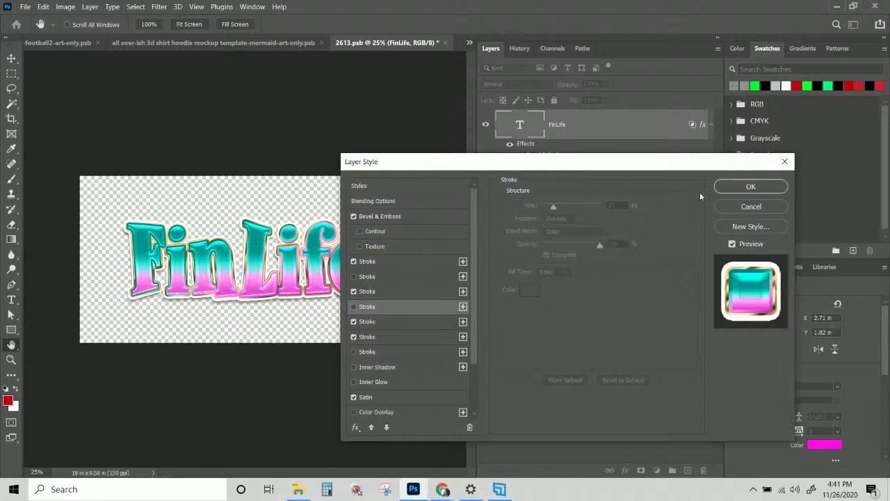
Save the modified effects as new style "Style 2", including layer effects and blending options, and apply the layer style to FinLife
{"action": "left_click", "coordinate": [742, 226]}
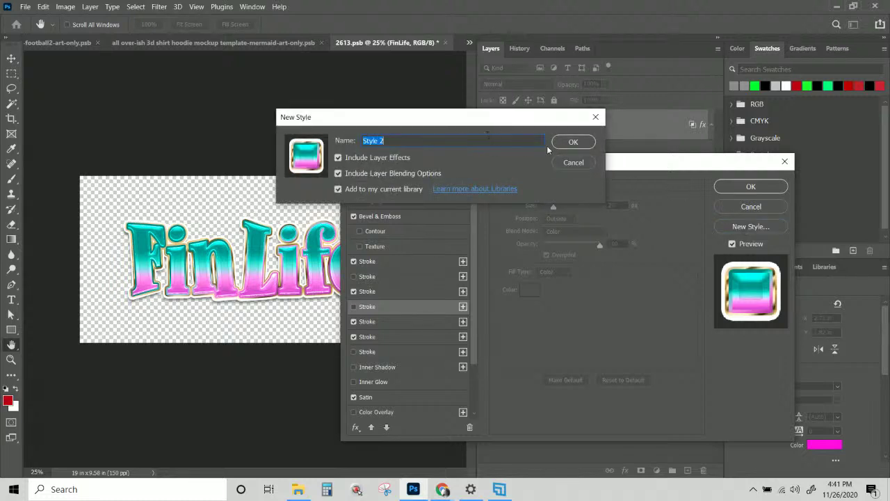
{"action": "left_click", "coordinate": [584, 144]}
{"action": "left_click", "coordinate": [748, 186]}
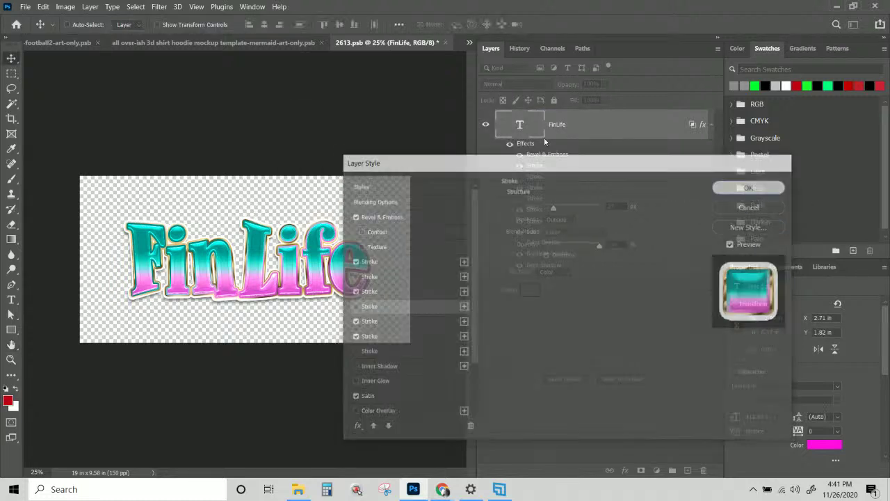
Close 2613.psb with its changes saved, and open the "text for hood right" smart object for editing
{"action": "left_click", "coordinate": [445, 43]}
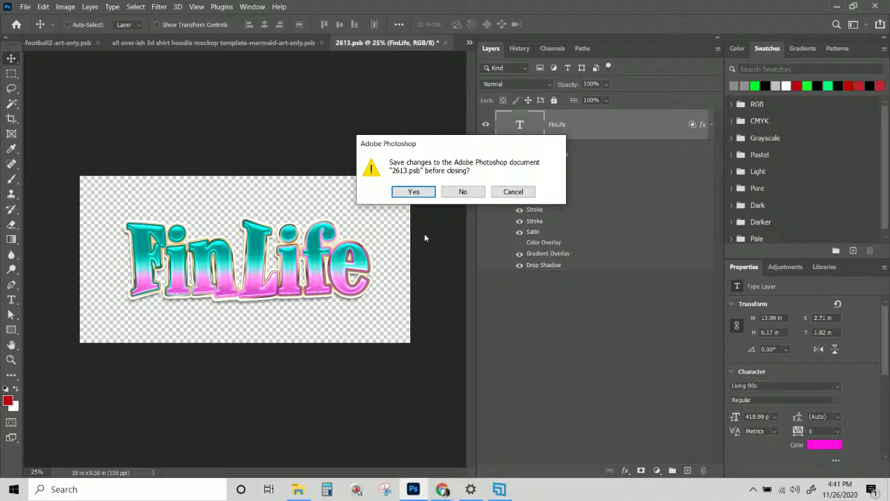
{"action": "left_click", "coordinate": [416, 195]}
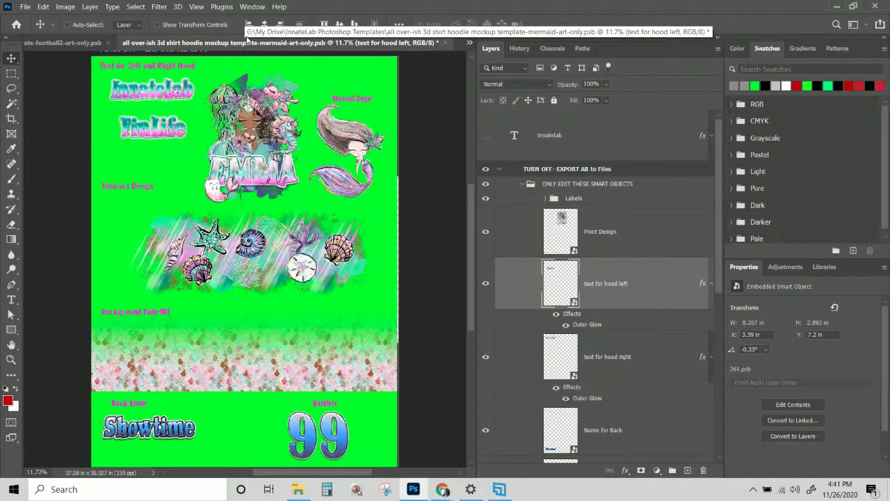
{"action": "right_click", "coordinate": [162, 90]}
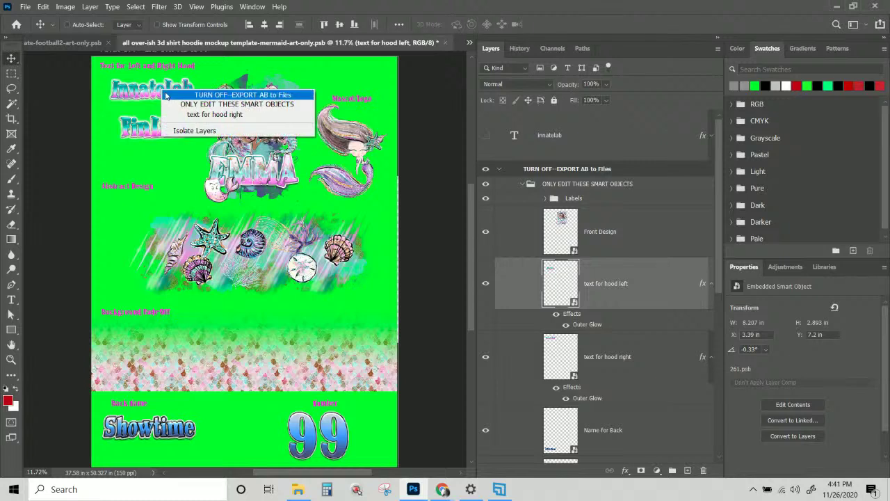
{"action": "left_click", "coordinate": [180, 116]}
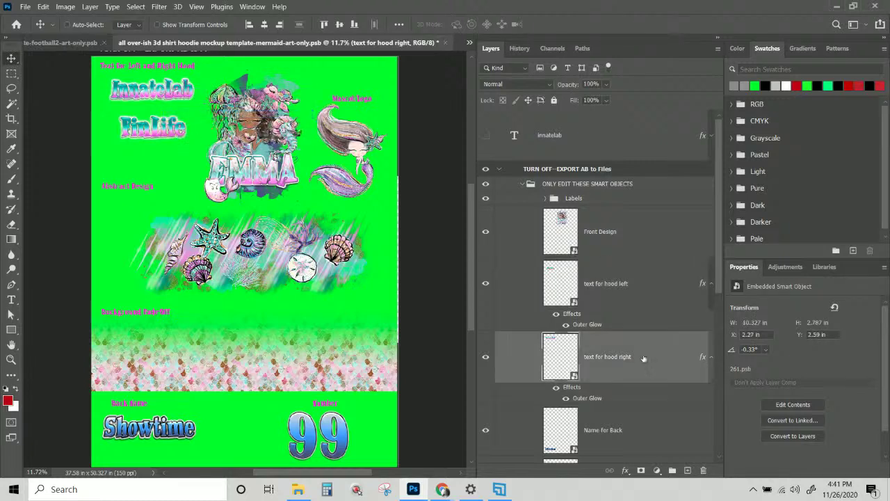
{"action": "double_click", "coordinate": [568, 357]}
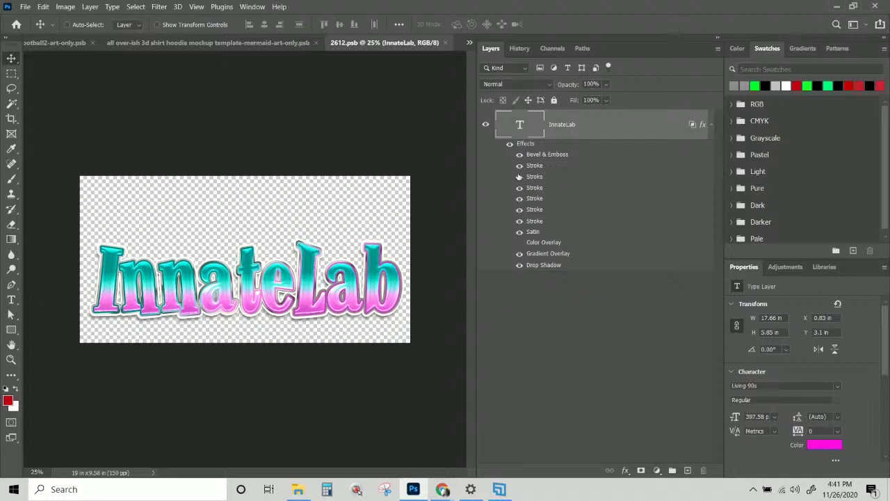
Turn off the second and fourth strokes in the InnateLab text's layer style and apply the change
{"action": "double_click", "coordinate": [580, 178]}
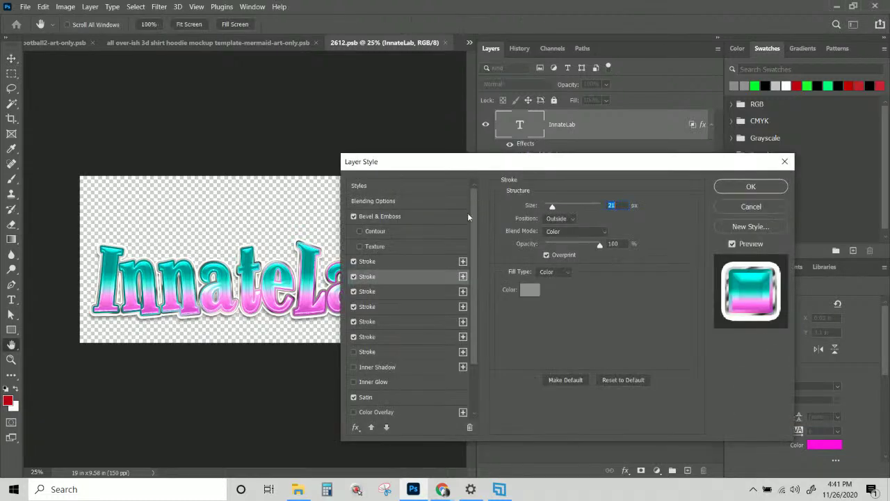
{"action": "left_click", "coordinate": [353, 276]}
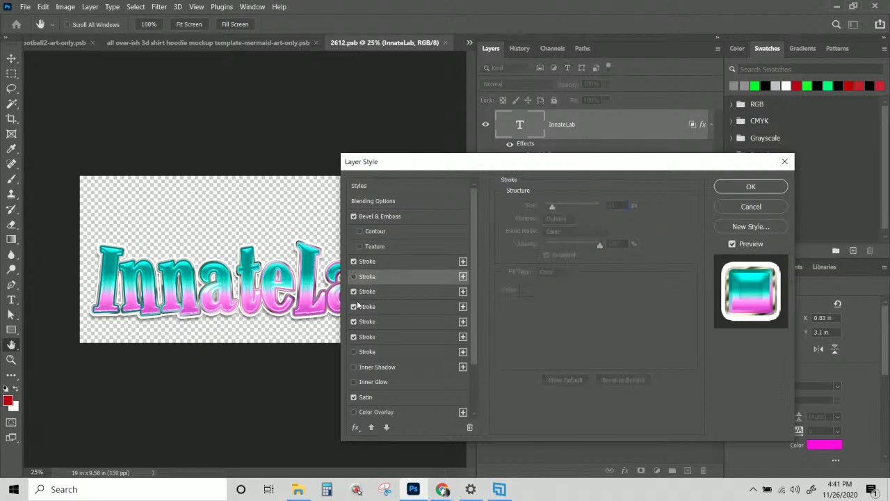
{"action": "left_click", "coordinate": [354, 308]}
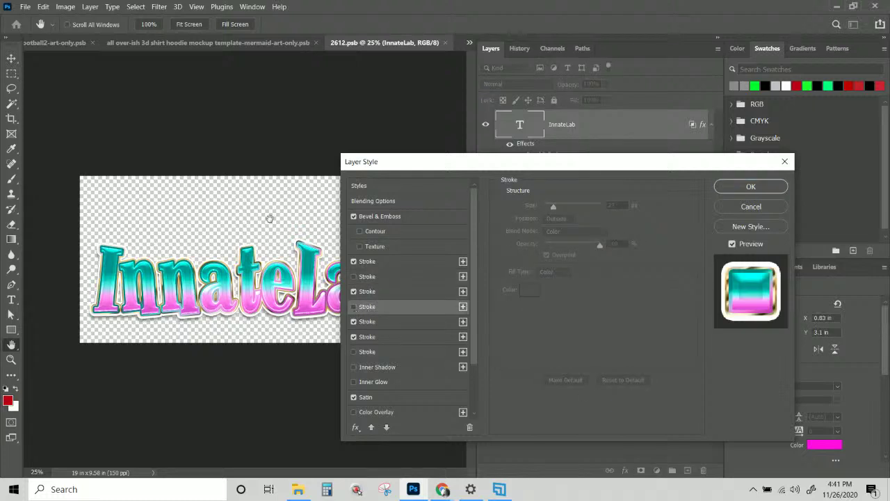
{"action": "left_click", "coordinate": [739, 188]}
Close 2612.psb with its changes saved, and open the "Name for Back" smart object for editing
{"action": "left_click", "coordinate": [448, 43]}
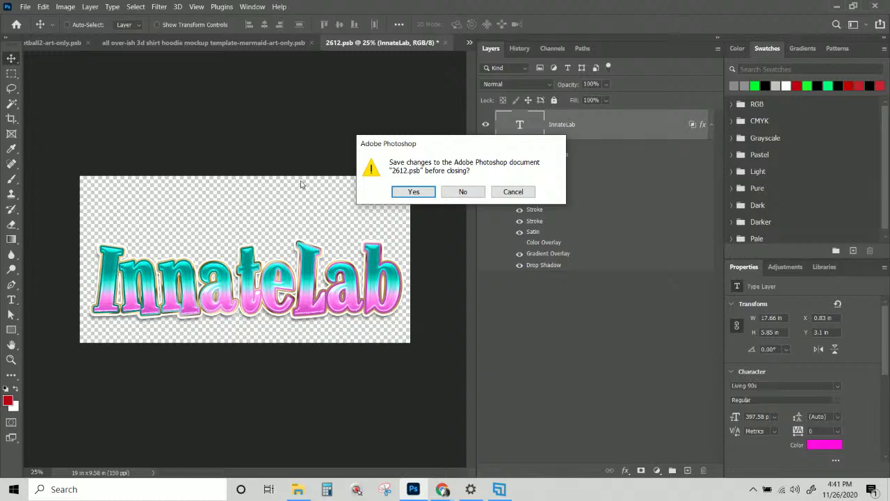
{"action": "left_click", "coordinate": [414, 192]}
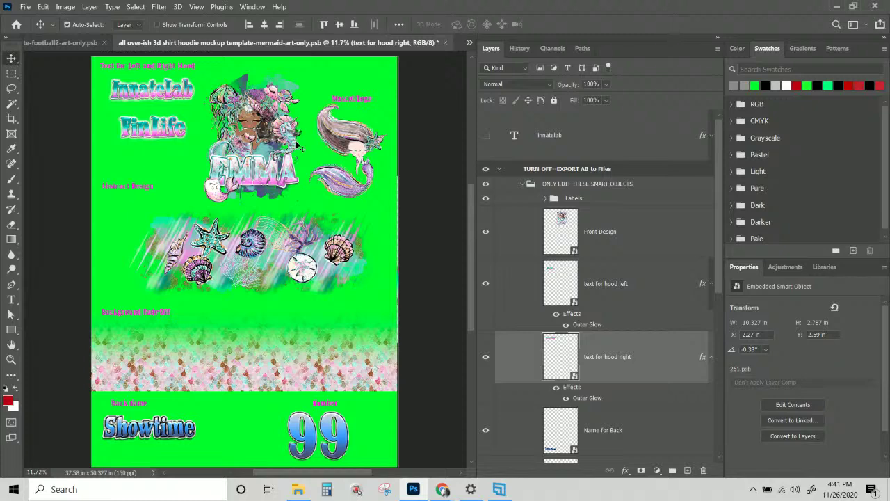
{"action": "scroll", "coordinate": [299, 146], "scroll_direction": "up", "scroll_amount": 3}
{"action": "scroll", "coordinate": [353, 242], "scroll_direction": "up", "scroll_amount": 3}
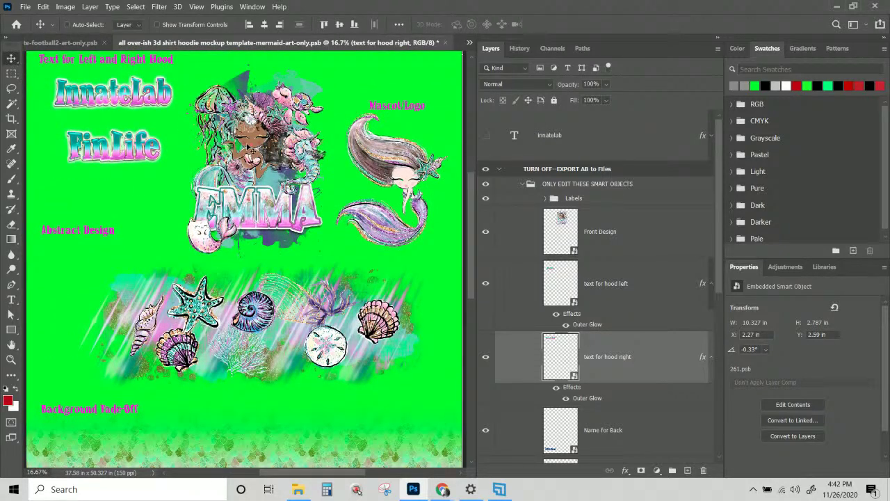
{"action": "scroll", "coordinate": [247, 147], "scroll_direction": "down", "scroll_amount": 3}
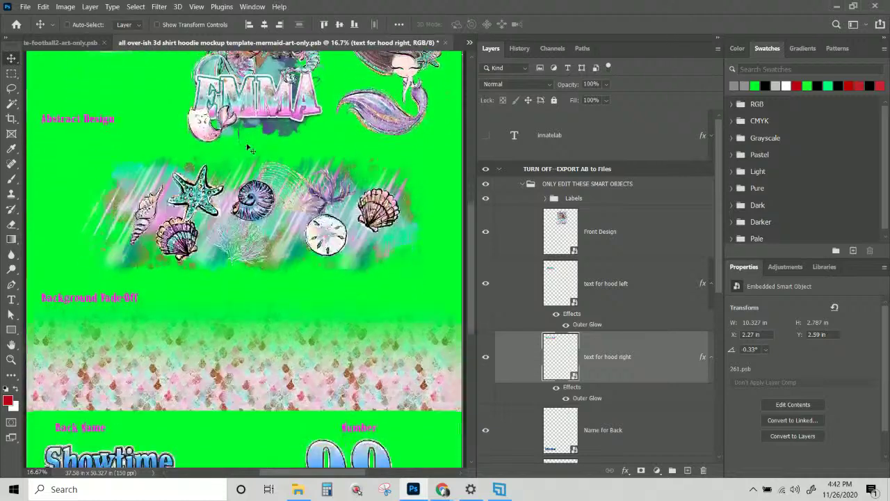
{"action": "scroll", "coordinate": [247, 147], "scroll_direction": "down", "scroll_amount": 4}
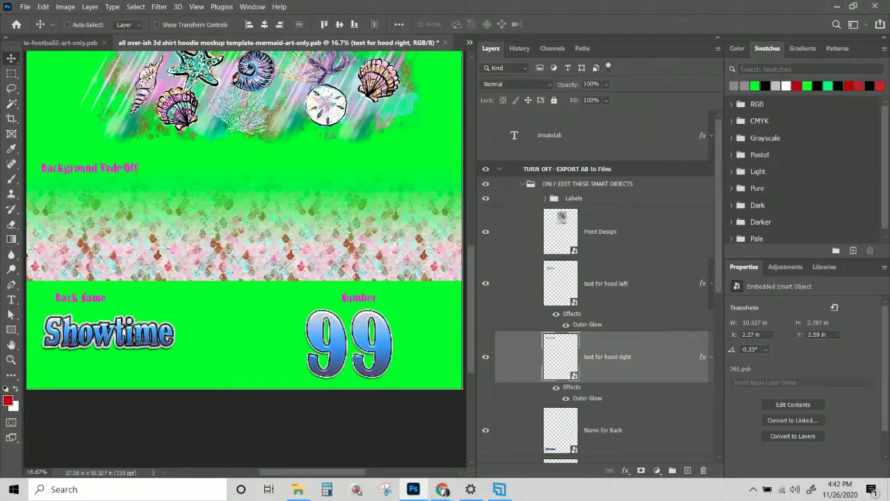
{"action": "scroll", "coordinate": [132, 320], "scroll_direction": "down", "scroll_amount": 1}
{"action": "right_click", "coordinate": [132, 320]}
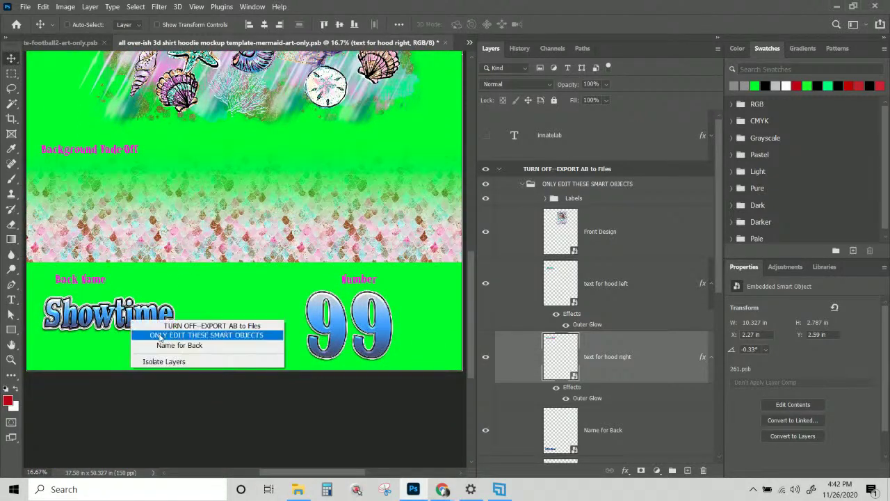
{"action": "left_click", "coordinate": [167, 348]}
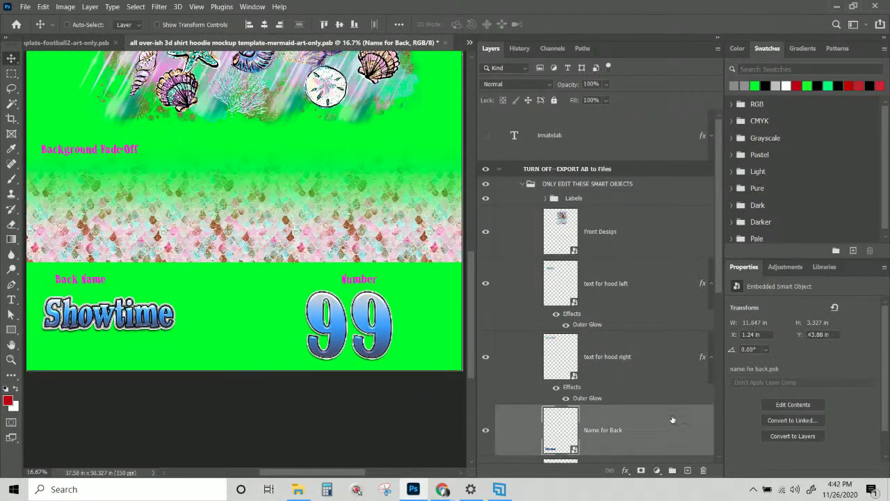
{"action": "double_click", "coordinate": [562, 428]}
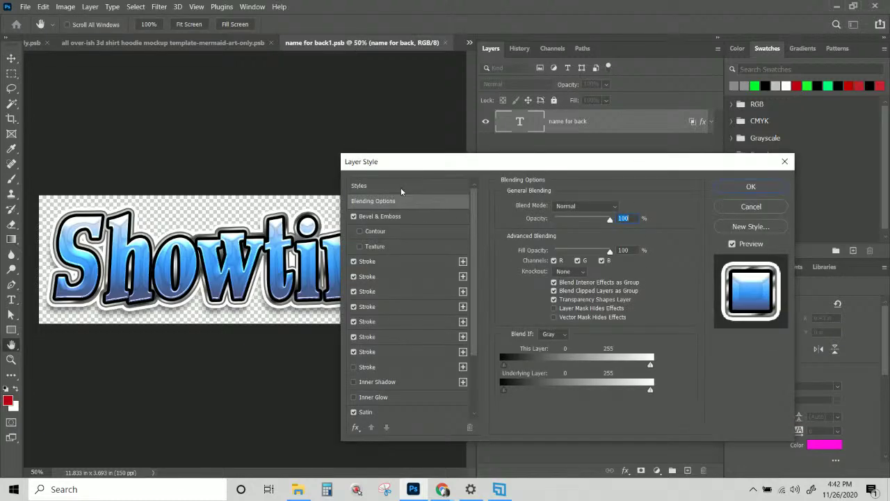
Apply the newly saved teal and pink style with gold edging to the Showtime back-name text
{"action": "left_click", "coordinate": [403, 187]}
{"action": "left_click", "coordinate": [560, 277]}
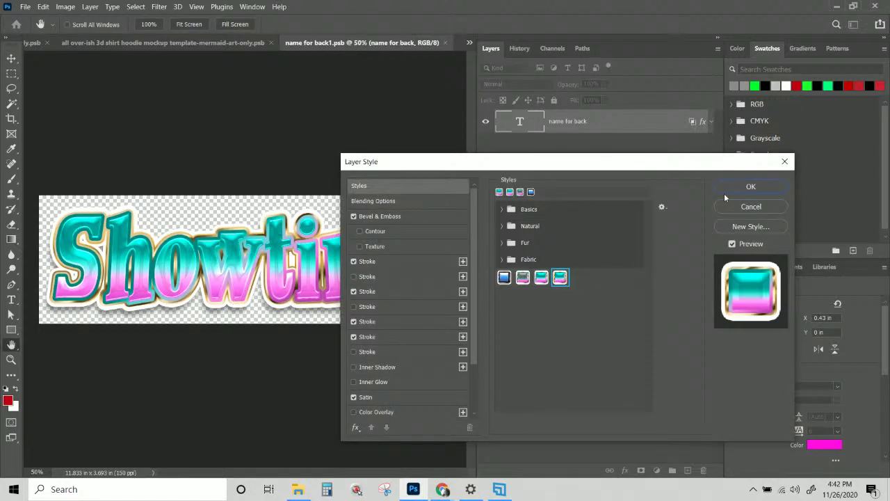
{"action": "left_click", "coordinate": [743, 188]}
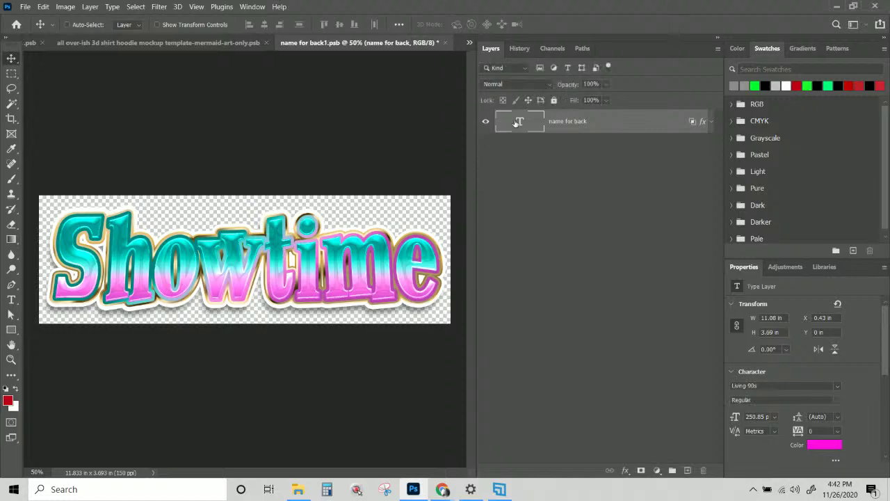
Replace the "Showtime" back-name text with "InnateLab" and commit the edit
{"action": "double_click", "coordinate": [518, 122]}
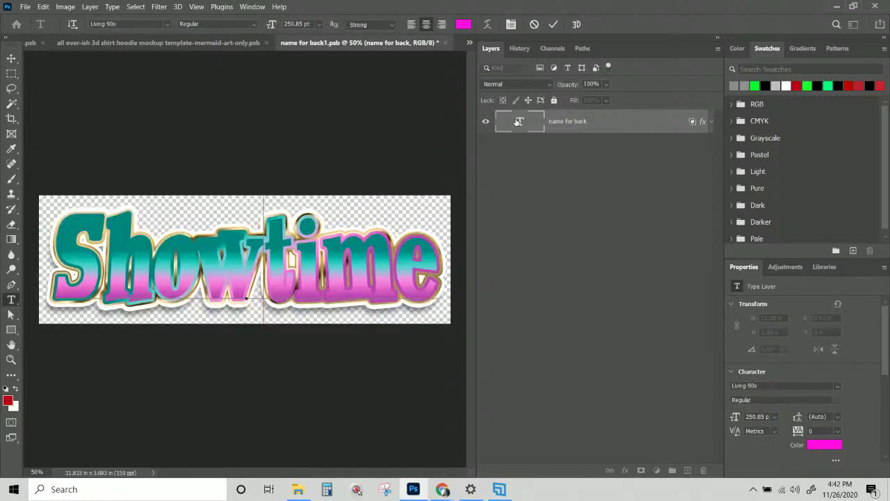
{"action": "type", "text": "ImnateL"}
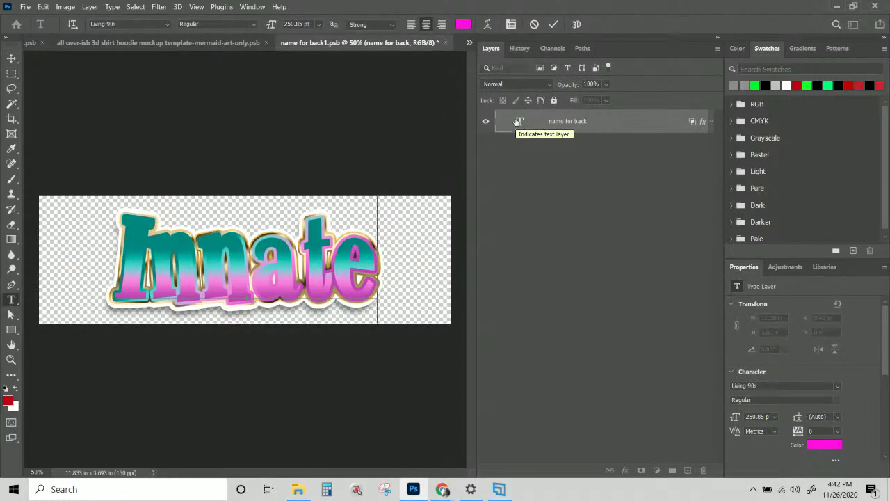
{"action": "type", "text": "ab"}
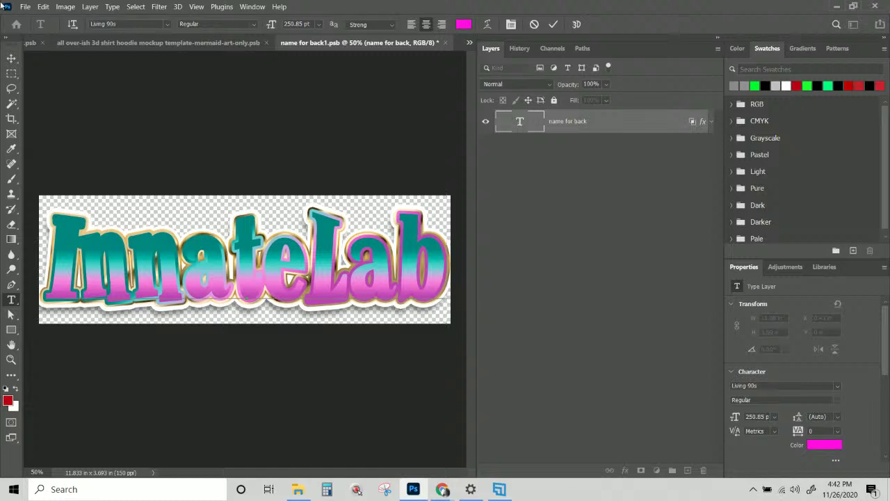
{"action": "left_click", "coordinate": [11, 58]}
Narrow the InnateLab back-name text to about 94.6% width, pulling both ends in from the canvas edges
{"action": "key", "text": "ctrl+t"}
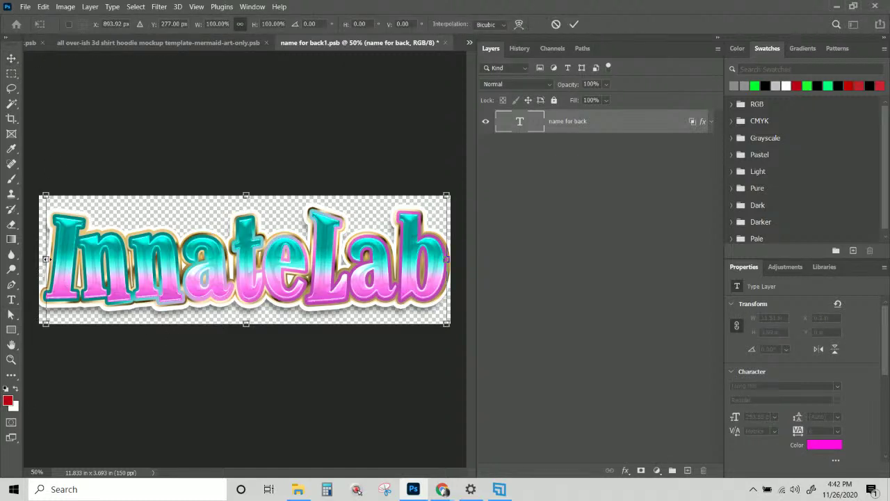
{"action": "left_click_drag", "start_coordinate": [46, 259], "coordinate": [57, 259]}
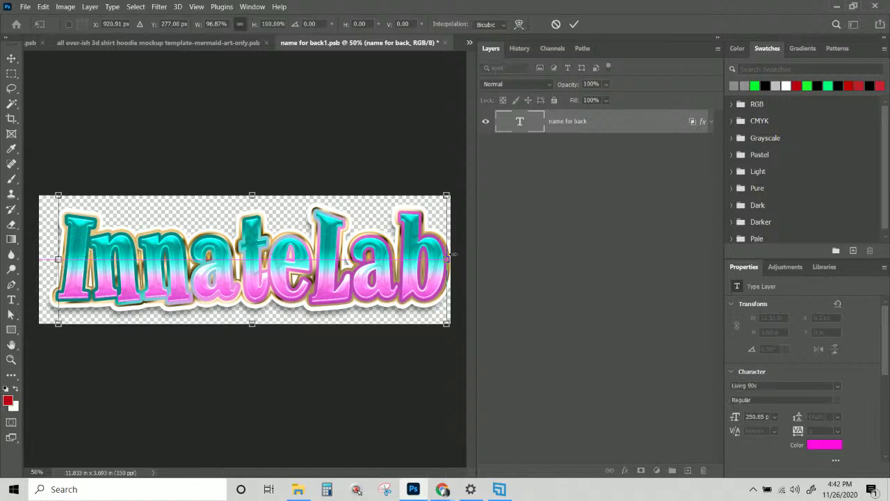
{"action": "left_click_drag", "start_coordinate": [449, 258], "coordinate": [438, 260]}
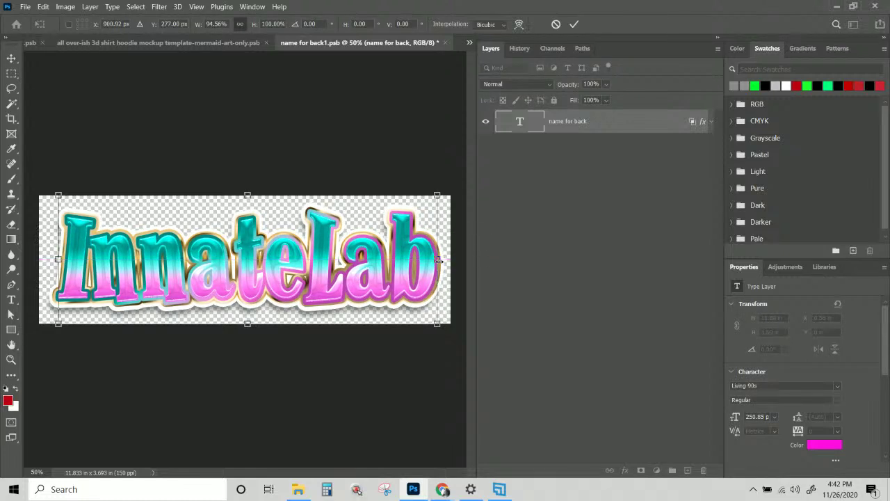
{"action": "key", "text": "Return"}
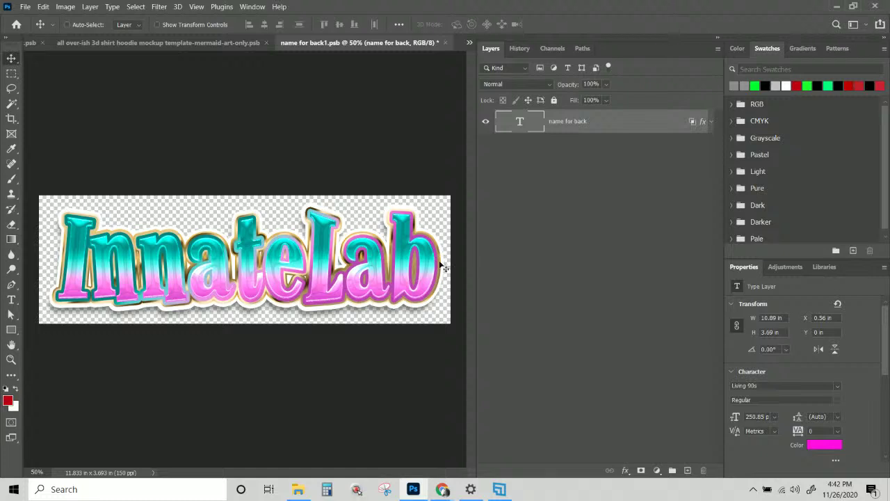
Close name for back1.psb with its changes saved, and open the "Number" smart object for editing
{"action": "left_click", "coordinate": [443, 42]}
{"action": "left_click", "coordinate": [411, 191]}
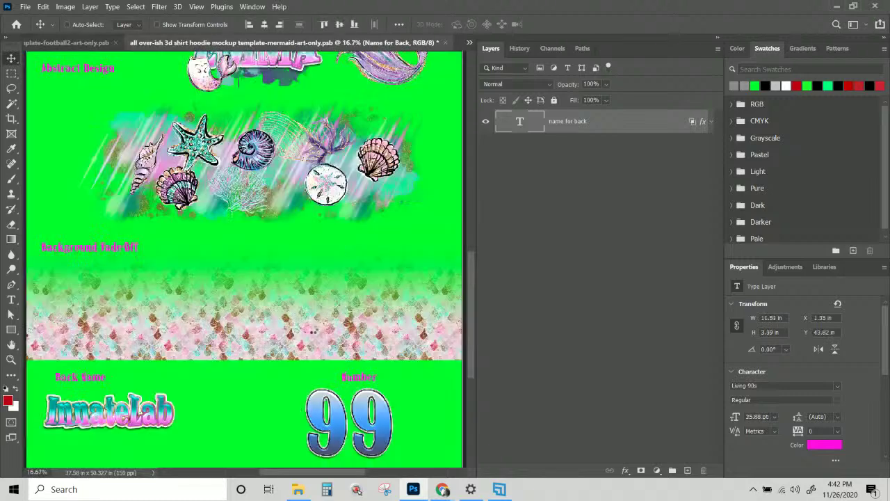
{"action": "scroll", "coordinate": [341, 392], "scroll_direction": "up", "scroll_amount": 2}
{"action": "scroll", "coordinate": [341, 391], "scroll_direction": "down", "scroll_amount": 3}
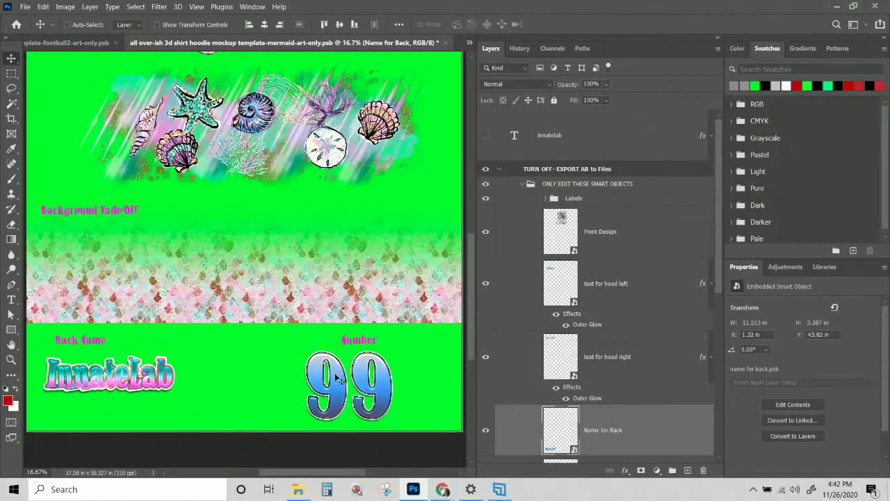
{"action": "right_click", "coordinate": [336, 377]}
{"action": "left_click", "coordinate": [369, 401]}
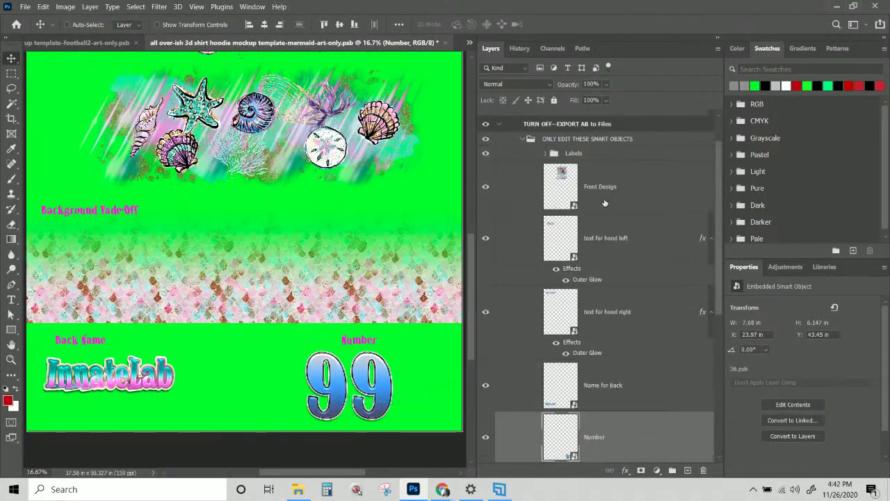
{"action": "double_click", "coordinate": [560, 437]}
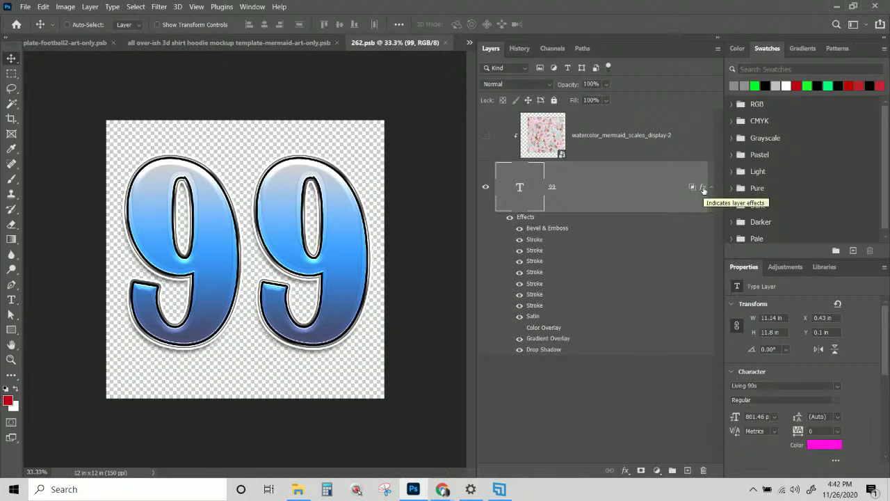
Show the watercolor_mermaid_scales_display-2 layer and apply the saved gray, teal and pink style to the 99 text
{"action": "left_click", "coordinate": [486, 135]}
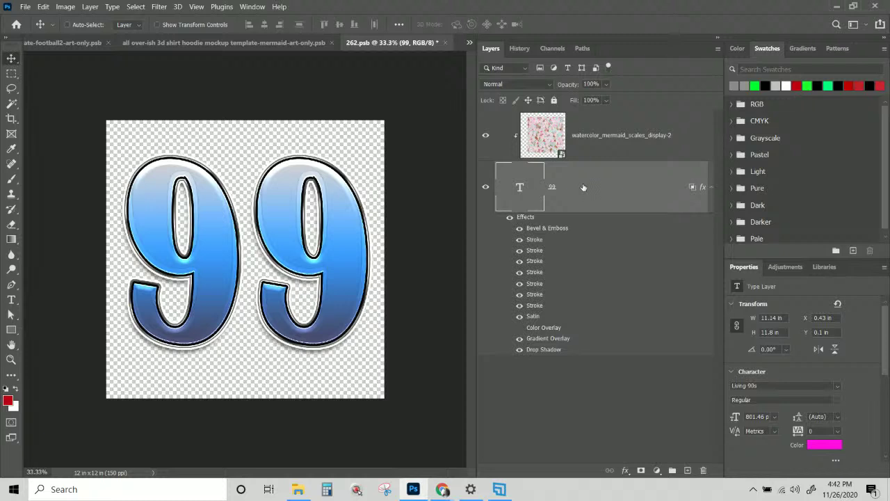
{"action": "double_click", "coordinate": [700, 187]}
{"action": "scroll", "coordinate": [401, 379], "scroll_direction": "down", "scroll_amount": 2}
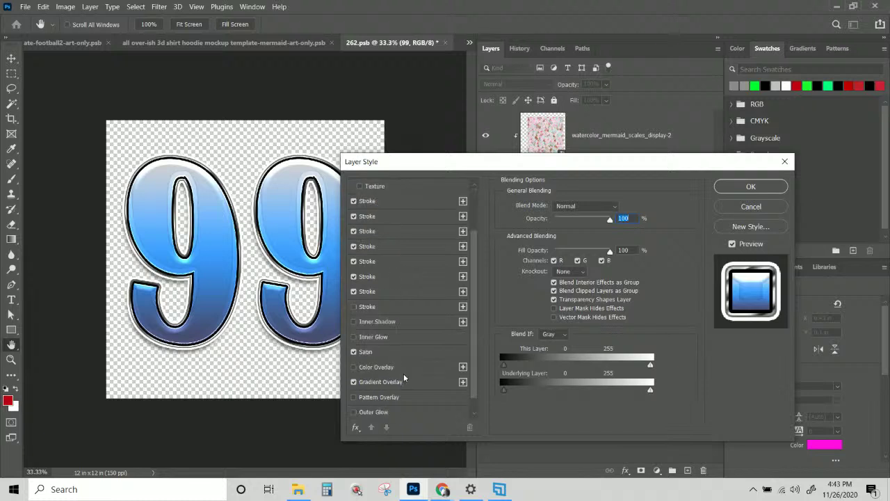
{"action": "scroll", "coordinate": [404, 378], "scroll_direction": "down", "scroll_amount": 1}
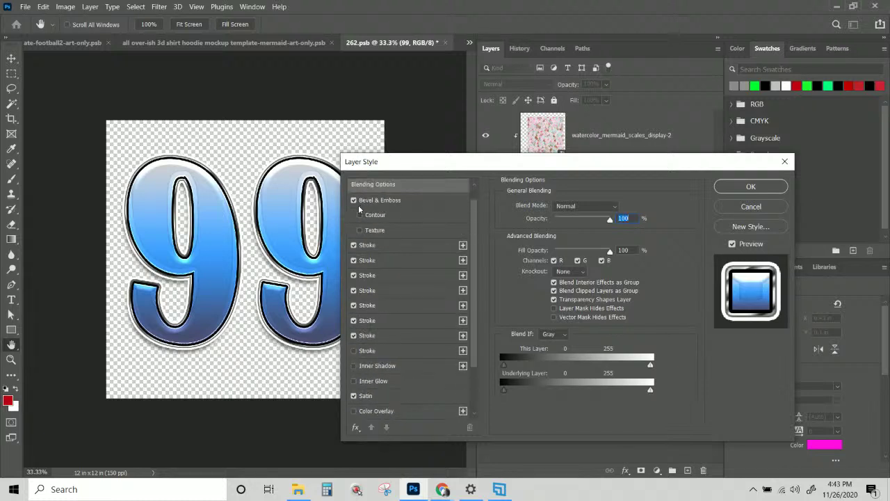
{"action": "scroll", "coordinate": [369, 194], "scroll_direction": "up", "scroll_amount": 3}
{"action": "left_click", "coordinate": [369, 186]}
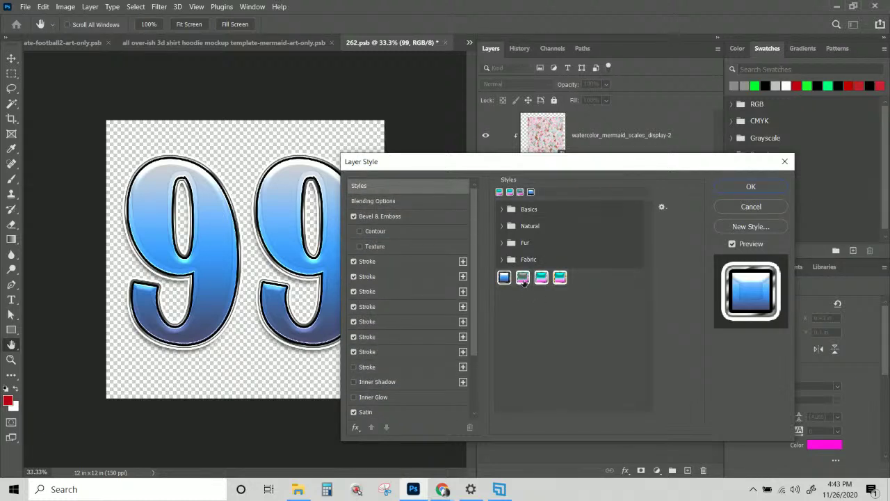
{"action": "left_click", "coordinate": [523, 279]}
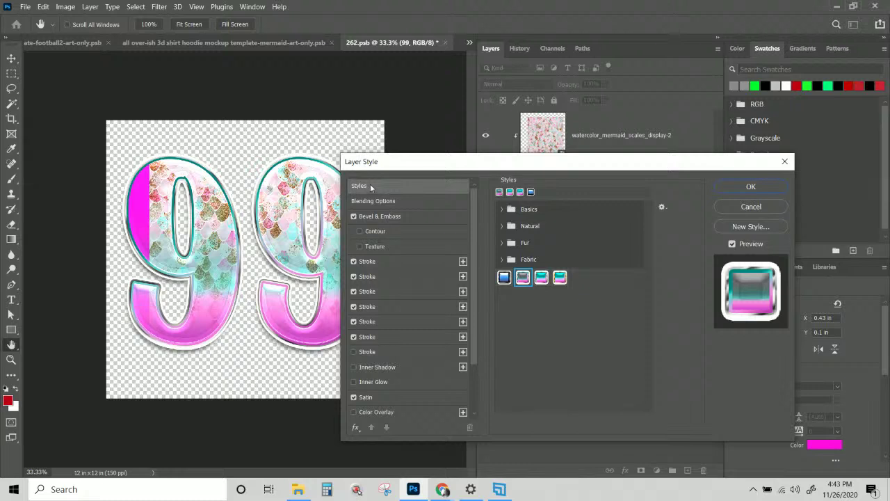
Turn off the second and fourth strokes in the 99 text's layer style and apply the change
{"action": "left_click", "coordinate": [379, 278]}
{"action": "left_click", "coordinate": [354, 276]}
{"action": "left_click", "coordinate": [393, 307]}
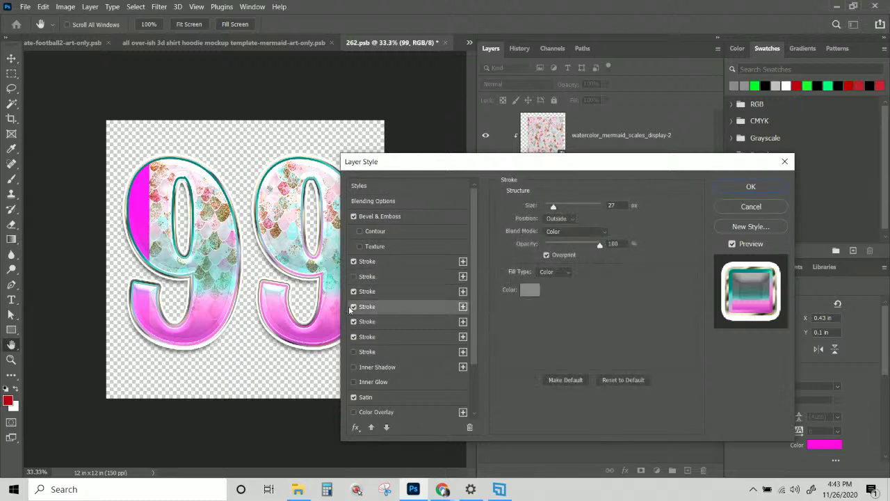
{"action": "left_click", "coordinate": [353, 306]}
{"action": "left_click", "coordinate": [733, 187]}
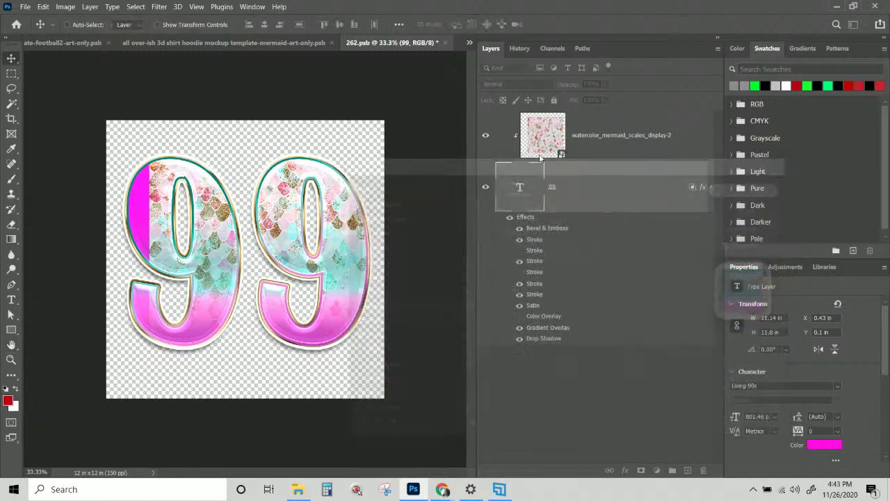
Move the mermaid scales image to the canvas's left edge and scale it to about 86% so it covers both digits
{"action": "left_click", "coordinate": [325, 195]}
{"action": "left_click_drag", "start_coordinate": [338, 199], "coordinate": [297, 196]}
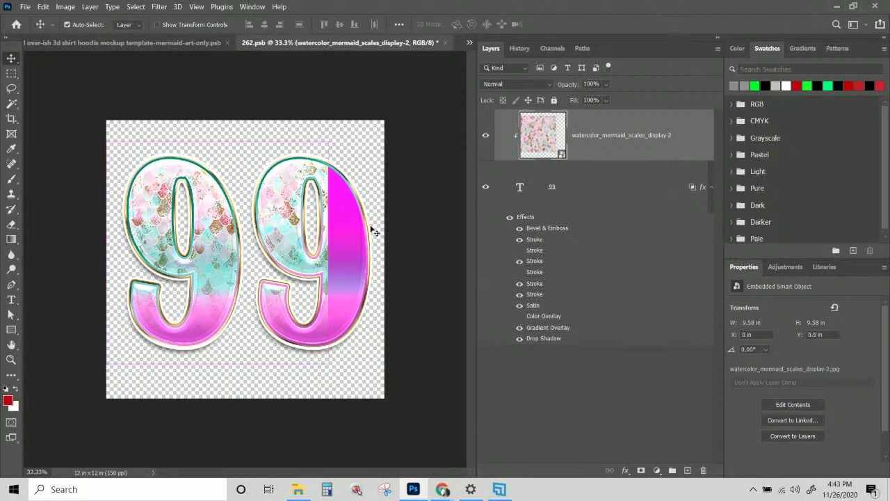
{"action": "key", "text": "ctrl+t"}
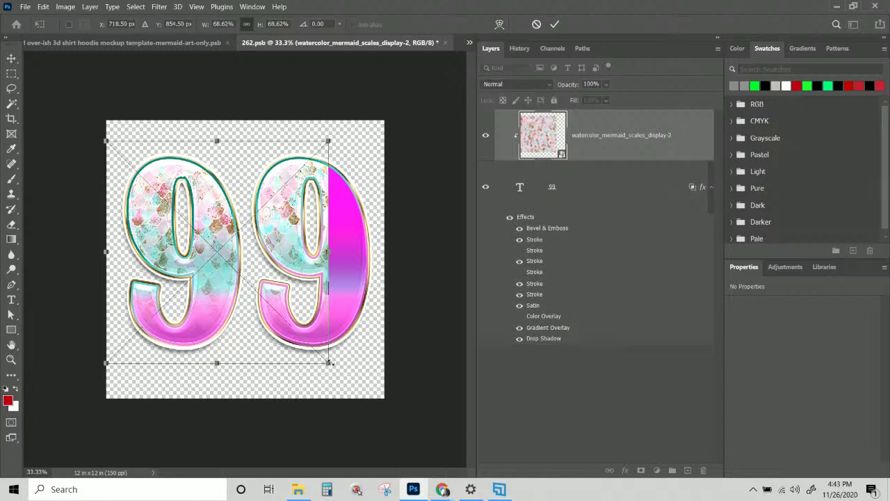
{"action": "left_click_drag", "start_coordinate": [331, 363], "coordinate": [387, 420]}
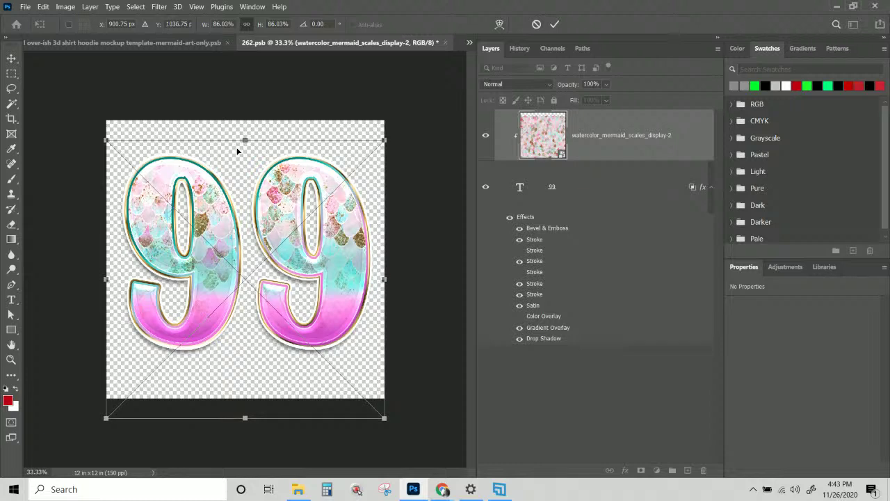
{"action": "key", "text": "Return"}
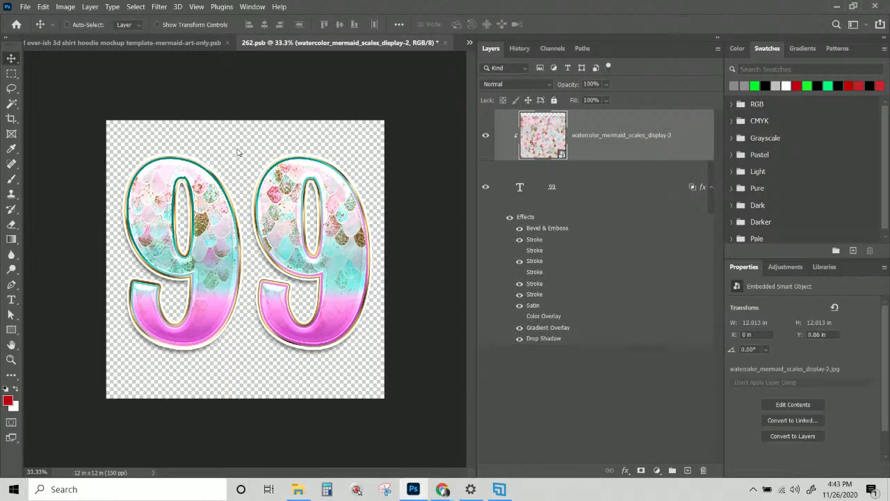
Close 262.psb with its changes saved and look over the updated artwork in the mermaid template
{"action": "left_click", "coordinate": [445, 42]}
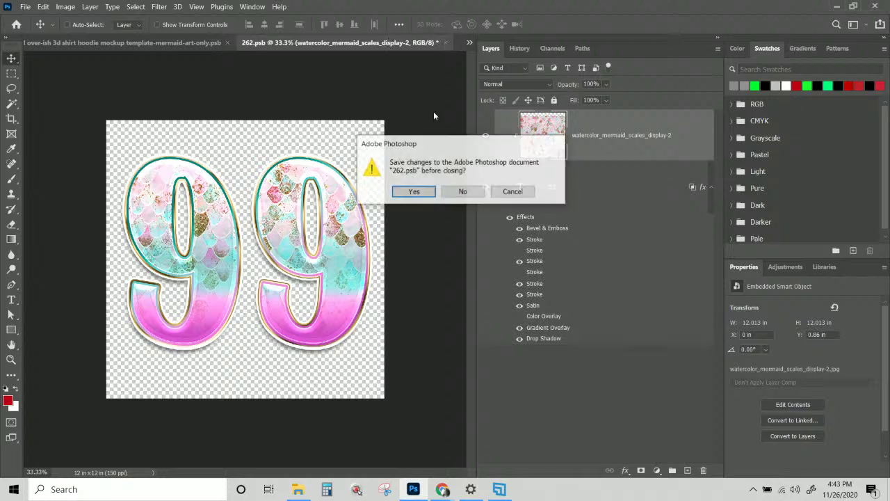
{"action": "left_click", "coordinate": [413, 192]}
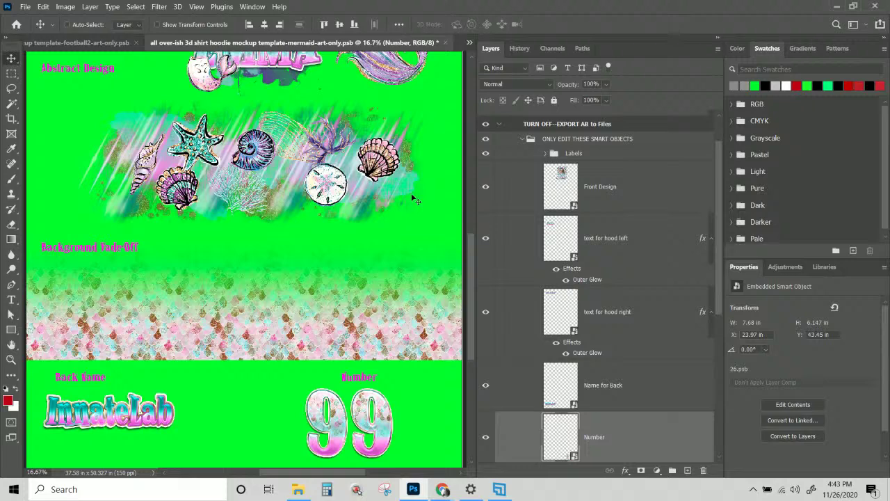
{"action": "scroll", "coordinate": [337, 251], "scroll_direction": "up", "scroll_amount": 6}
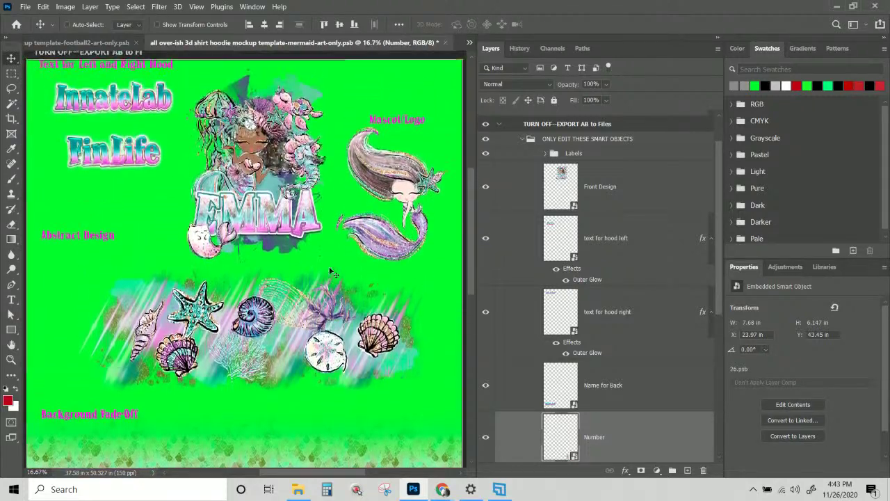
{"action": "scroll", "coordinate": [157, 377], "scroll_direction": "down", "scroll_amount": 4}
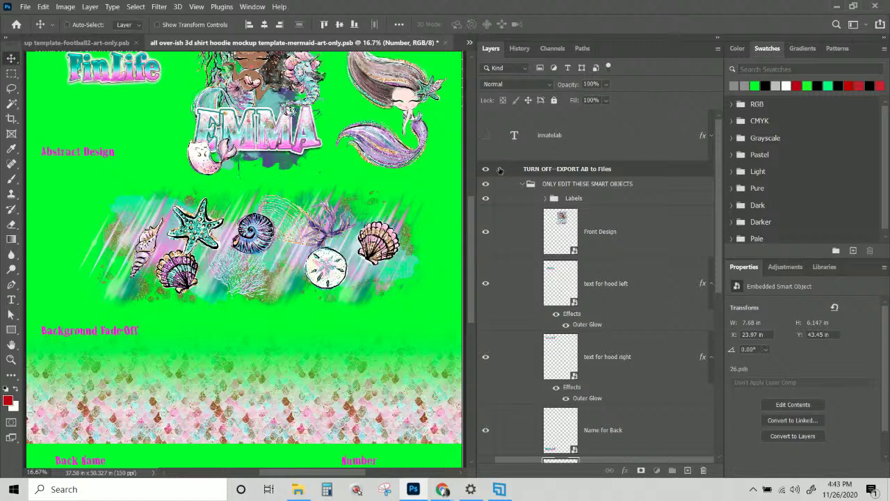
Collapse and hide the "TURN OFF--EXPORT AB to Files" artboard, and show the Bottom Right and Bottom Left artboards
{"action": "left_click", "coordinate": [499, 170]}
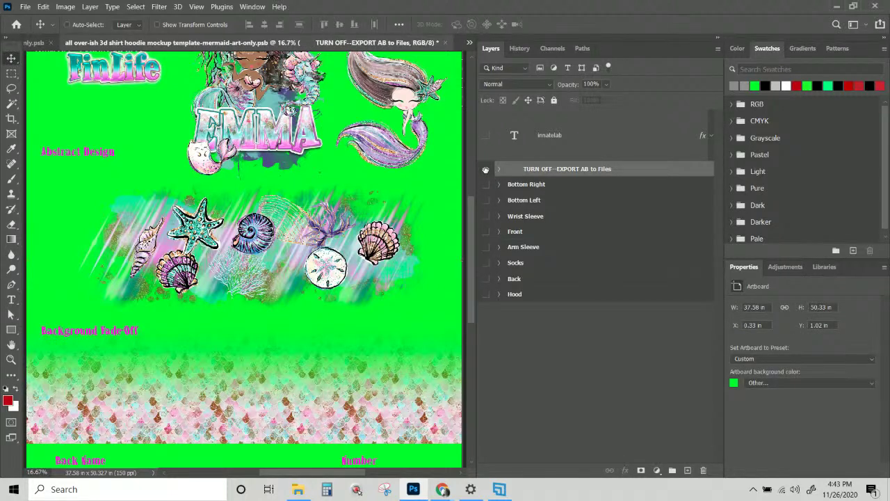
{"action": "left_click", "coordinate": [485, 170]}
{"action": "left_click", "coordinate": [485, 184]}
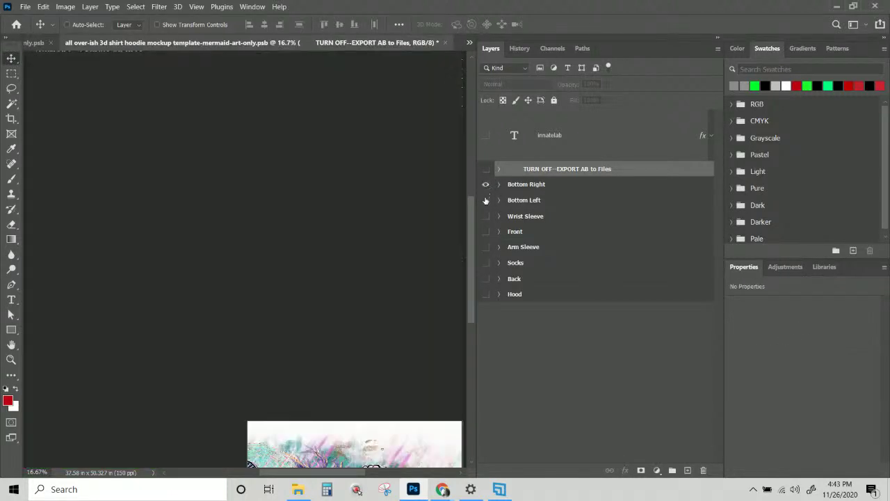
{"action": "left_click", "coordinate": [485, 200]}
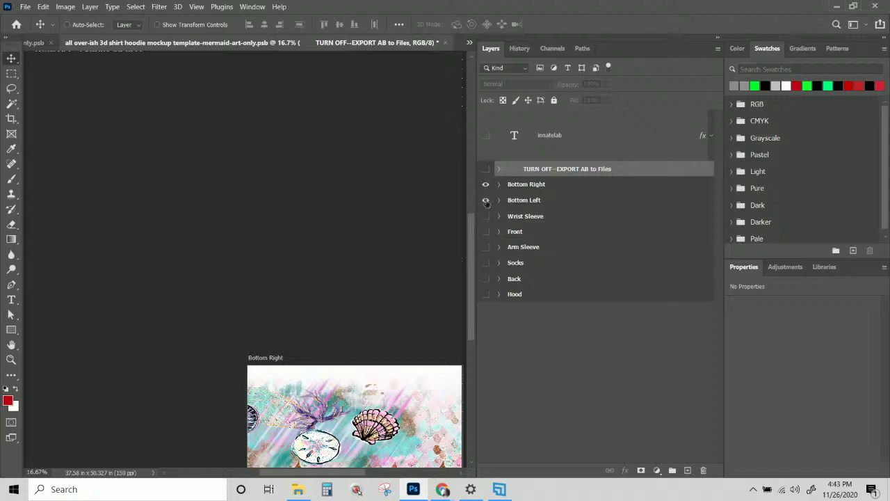
{"action": "key", "text": "ctrl+minus"}
{"action": "key", "text": "ctrl+minus"}
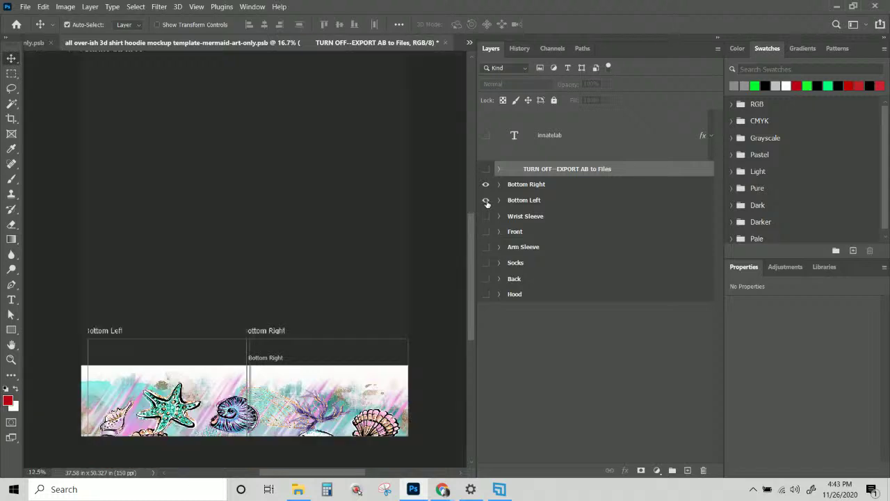
{"action": "key", "text": "ctrl+plus"}
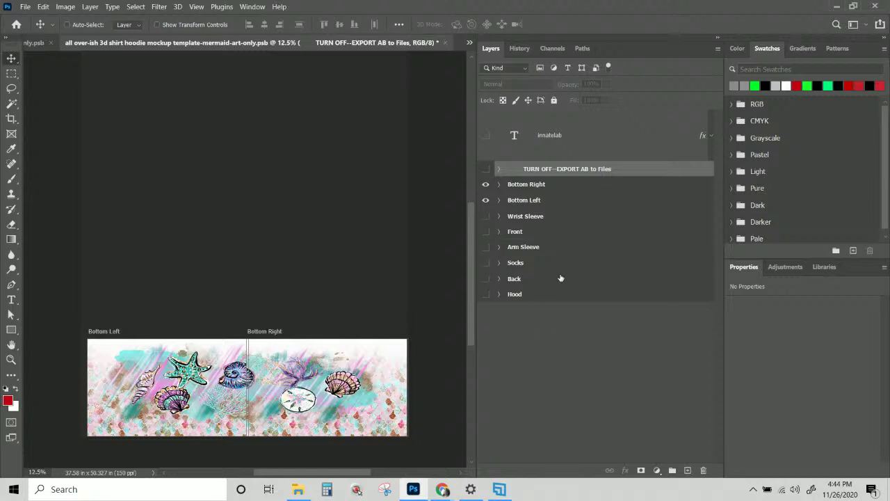
Show the Wrist Sleeve, Front, Arm Sleeve, Socks, Back and Hood artboards
{"action": "left_click", "coordinate": [485, 215]}
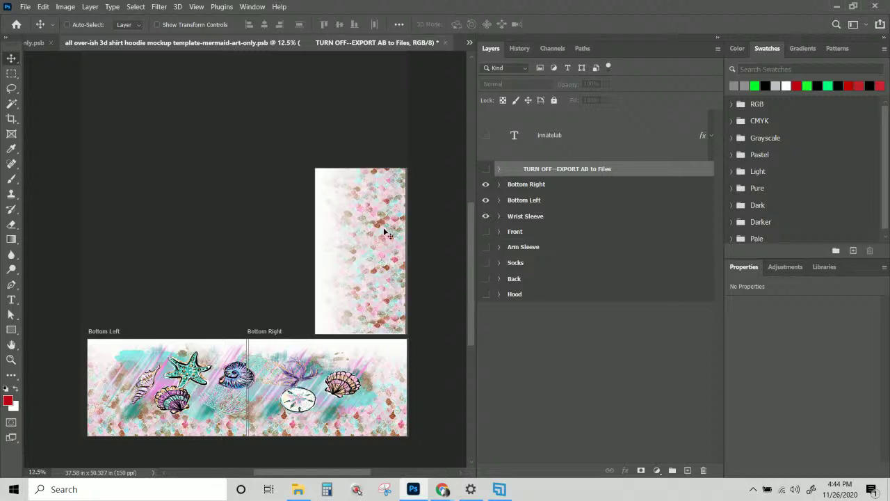
{"action": "left_click", "coordinate": [485, 231]}
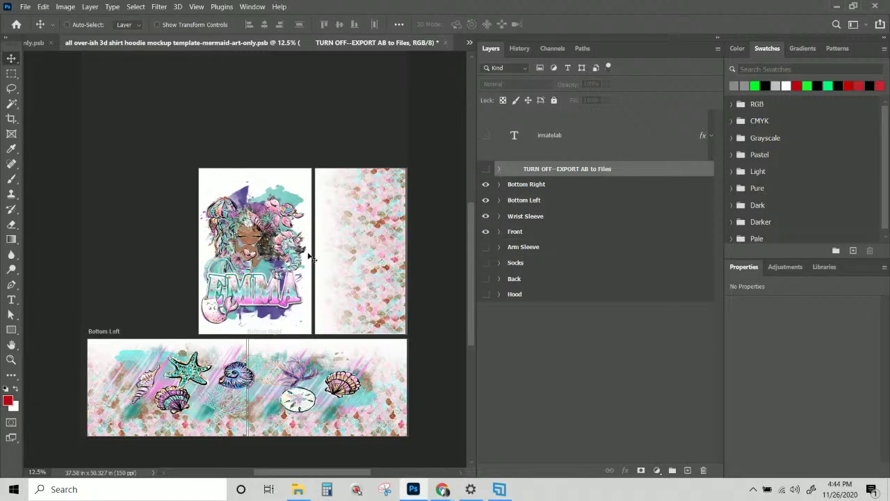
{"action": "left_click", "coordinate": [485, 246]}
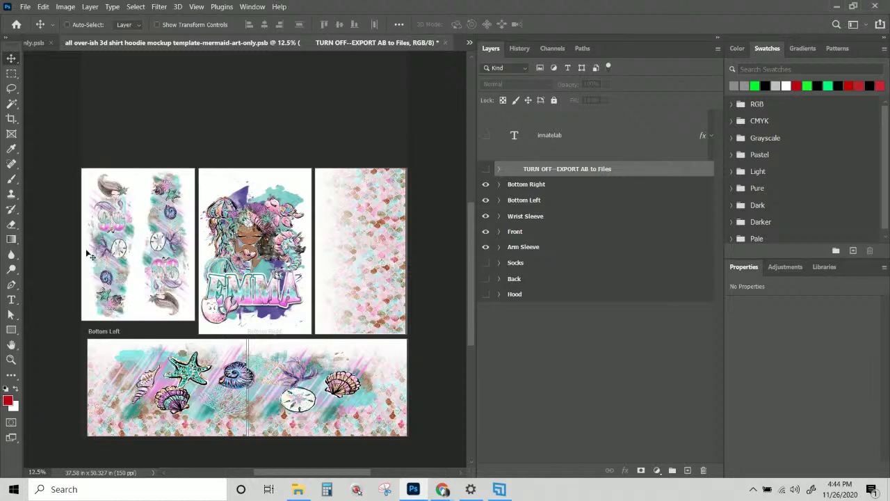
{"action": "left_click", "coordinate": [485, 262]}
{"action": "scroll", "coordinate": [352, 261], "scroll_direction": "up", "scroll_amount": 3}
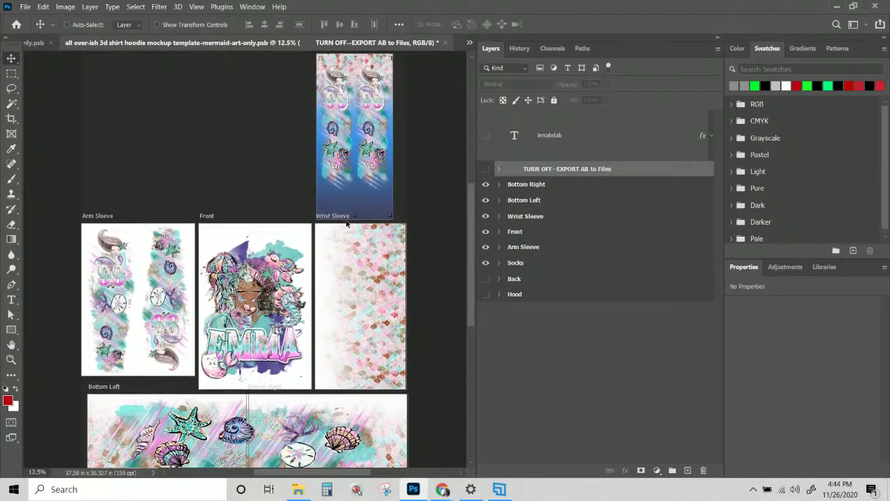
{"action": "scroll", "coordinate": [315, 202], "scroll_direction": "up", "scroll_amount": 2}
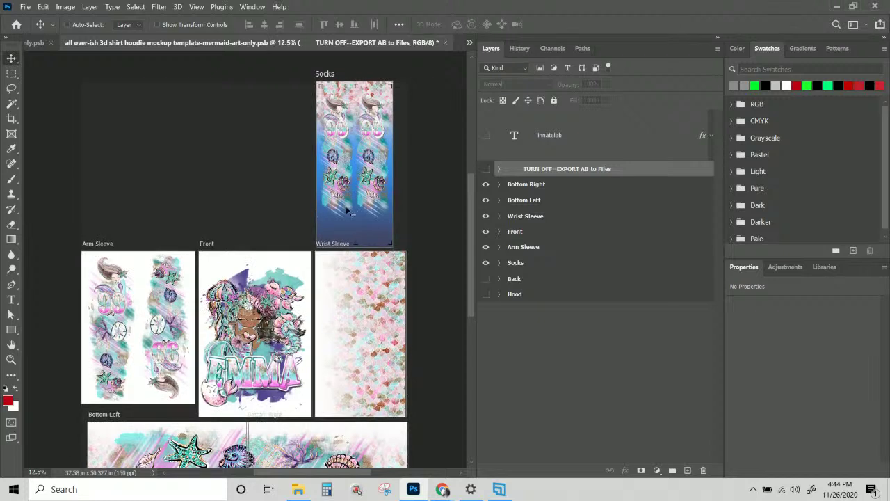
{"action": "left_click", "coordinate": [486, 279]}
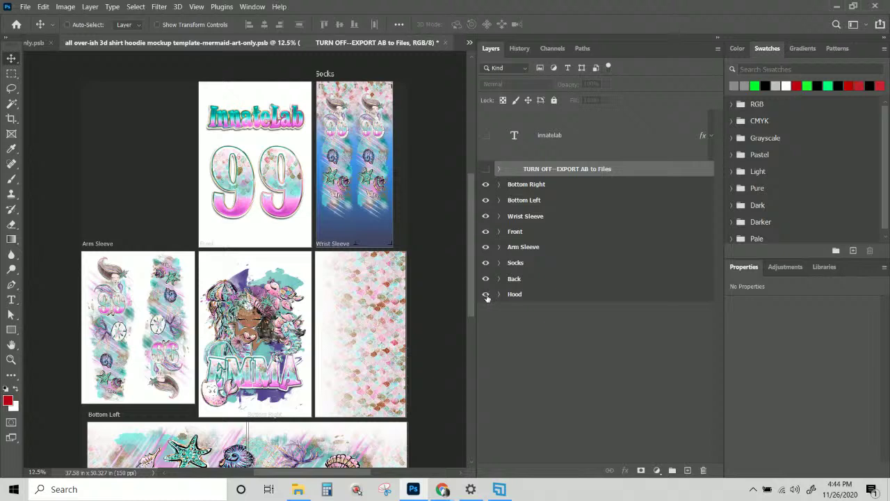
{"action": "left_click", "coordinate": [486, 294]}
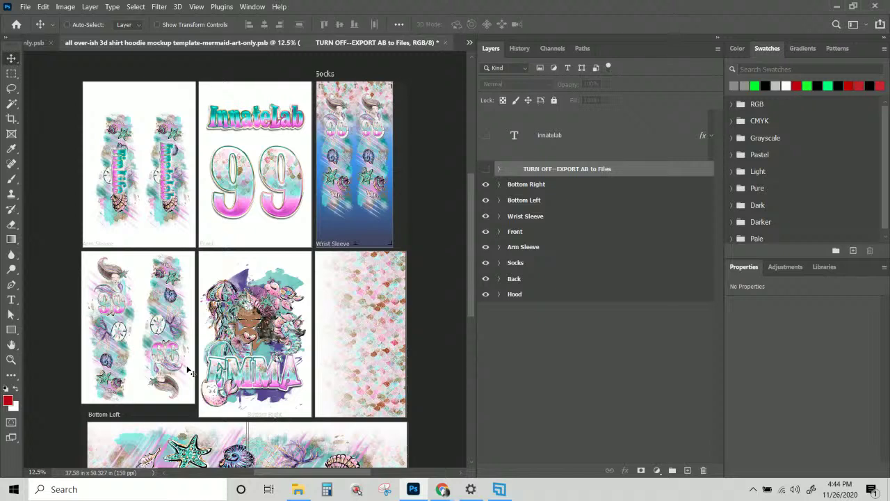
Select the socks background color layer in the Socks artboard and convert it to a smart object
{"action": "scroll", "coordinate": [187, 372], "scroll_direction": "down", "scroll_amount": 2}
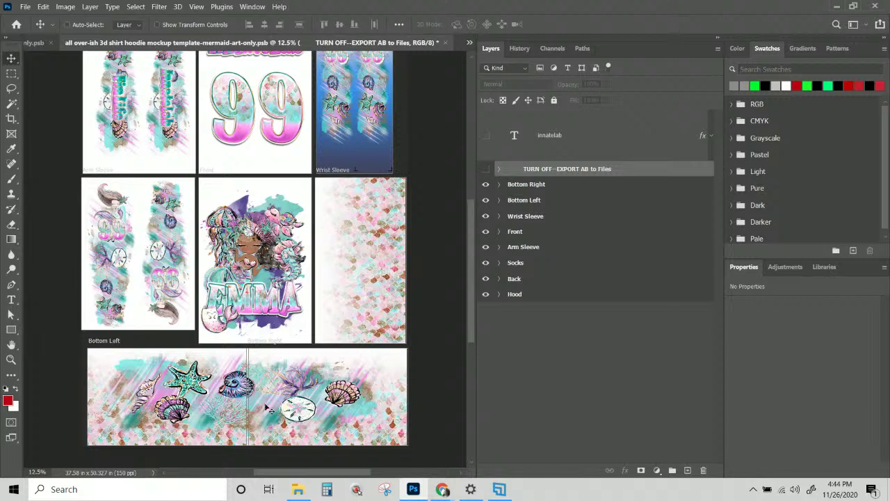
{"action": "scroll", "coordinate": [268, 409], "scroll_direction": "up", "scroll_amount": 5}
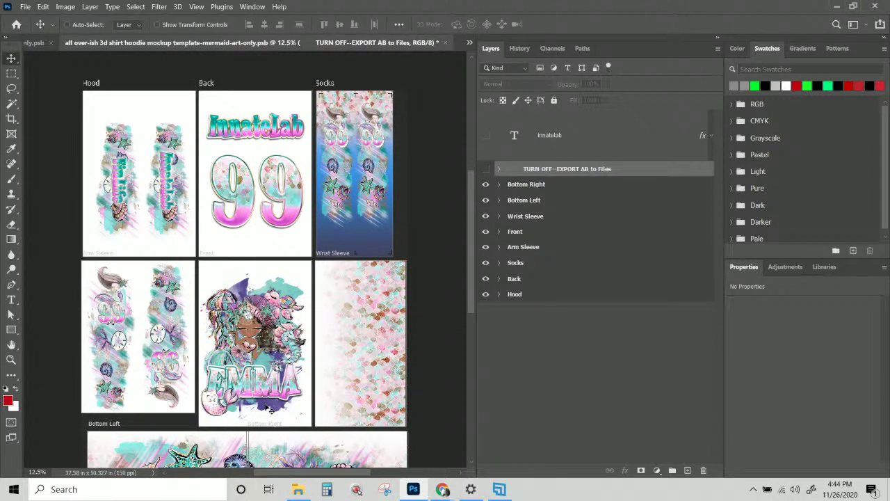
{"action": "scroll", "coordinate": [268, 409], "scroll_direction": "down", "scroll_amount": 2}
{"action": "right_click", "coordinate": [365, 211]}
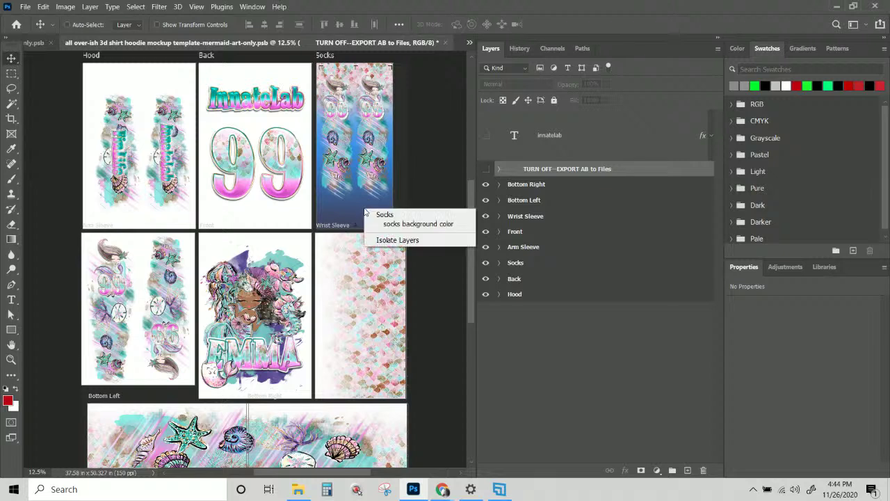
{"action": "left_click", "coordinate": [397, 224]}
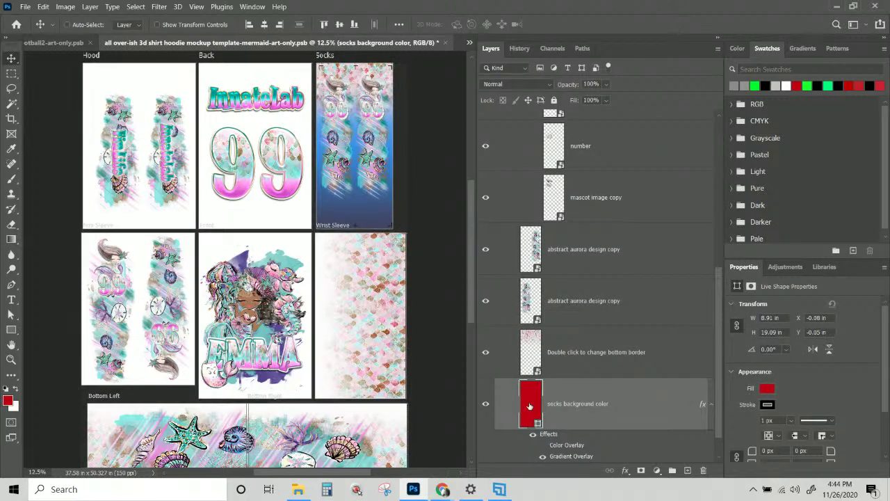
{"action": "scroll", "coordinate": [518, 164], "scroll_direction": "up", "scroll_amount": 3}
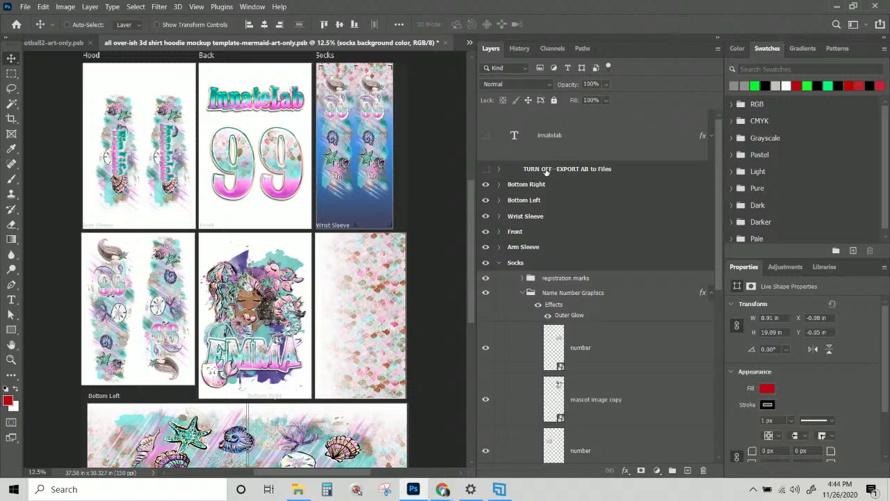
{"action": "scroll", "coordinate": [573, 202], "scroll_direction": "down", "scroll_amount": 5}
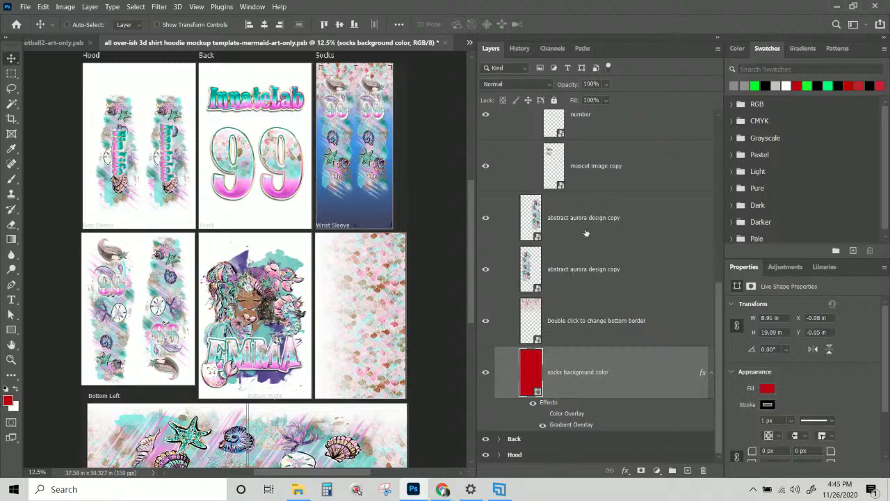
{"action": "right_click", "coordinate": [606, 372]}
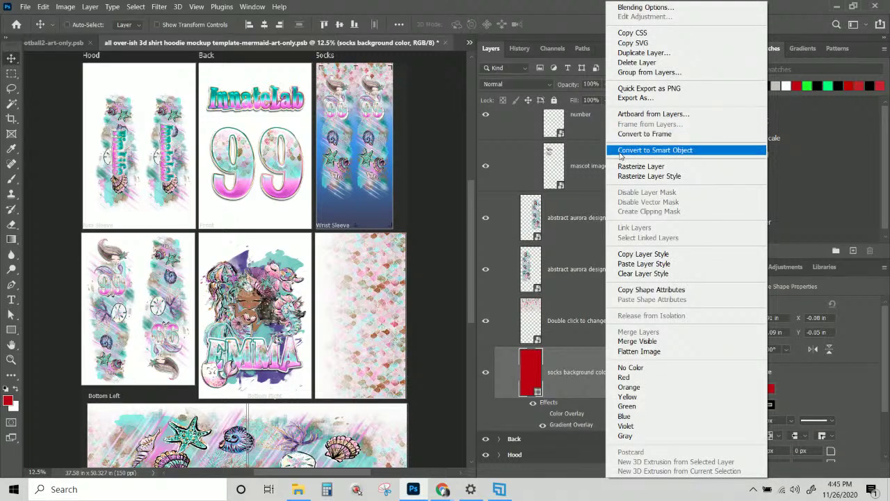
{"action": "left_click", "coordinate": [620, 152]}
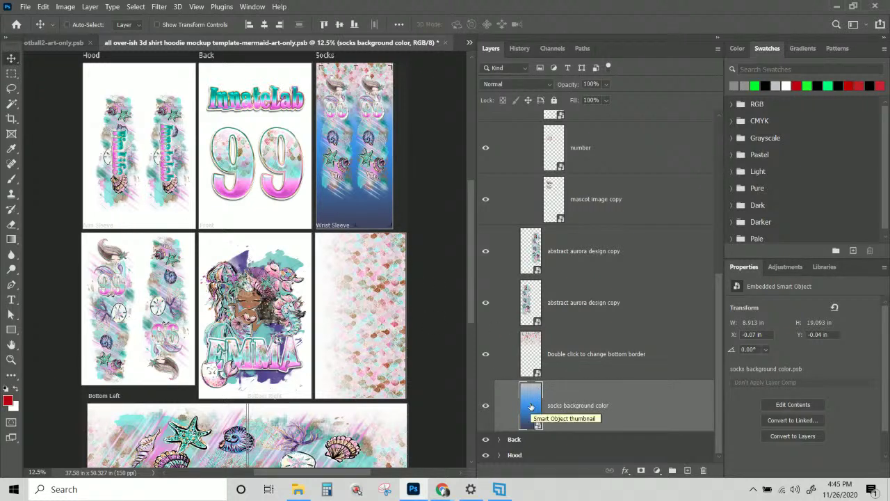
Copy the socks background color smart object into the "TURN OFF--EXPORT AB to Files" artboard, keeping the original in Socks
{"action": "left_click_drag", "start_coordinate": [531, 407], "coordinate": [569, 169]}
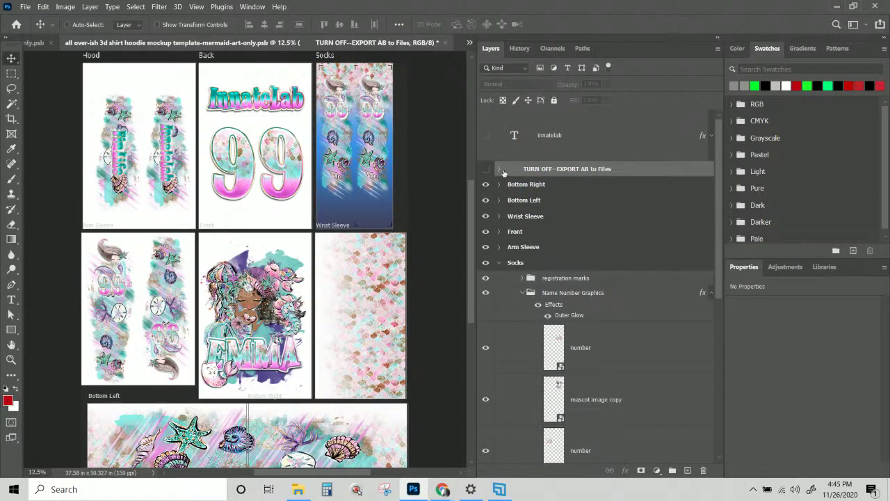
{"action": "scroll", "coordinate": [583, 370], "scroll_direction": "down", "scroll_amount": 5}
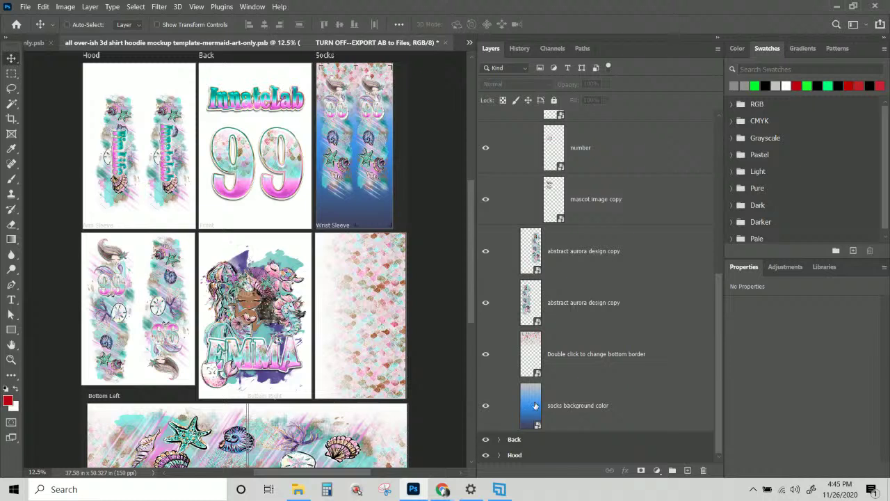
{"action": "left_click", "coordinate": [573, 404]}
{"action": "scroll", "coordinate": [507, 236], "scroll_direction": "up", "scroll_amount": 3}
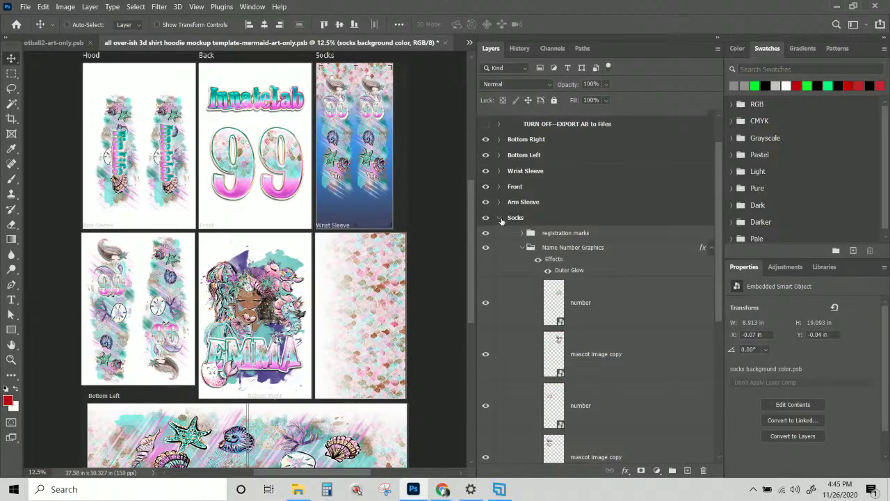
Check the socks background color layer by hiding and showing it again, and collapse the Socks artboard
{"action": "scroll", "coordinate": [501, 220], "scroll_direction": "down", "scroll_amount": 3}
{"action": "left_click", "coordinate": [486, 406]}
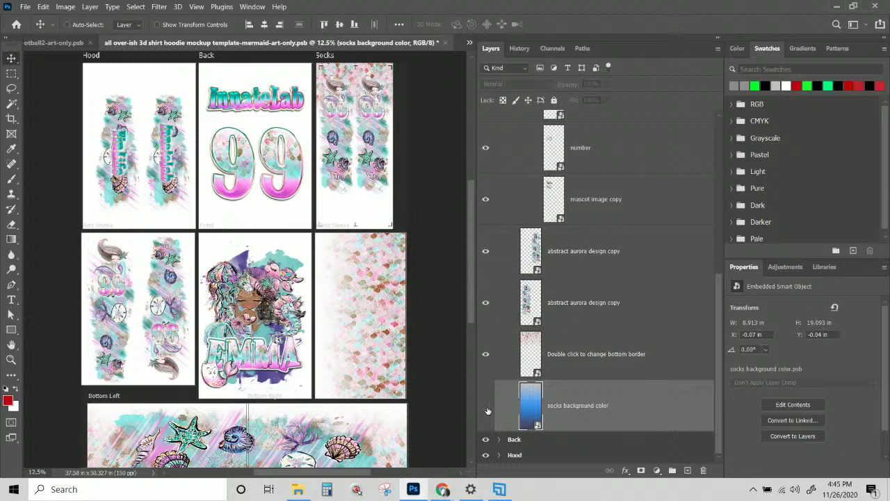
{"action": "left_click", "coordinate": [486, 408]}
{"action": "scroll", "coordinate": [495, 313], "scroll_direction": "up", "scroll_amount": 5}
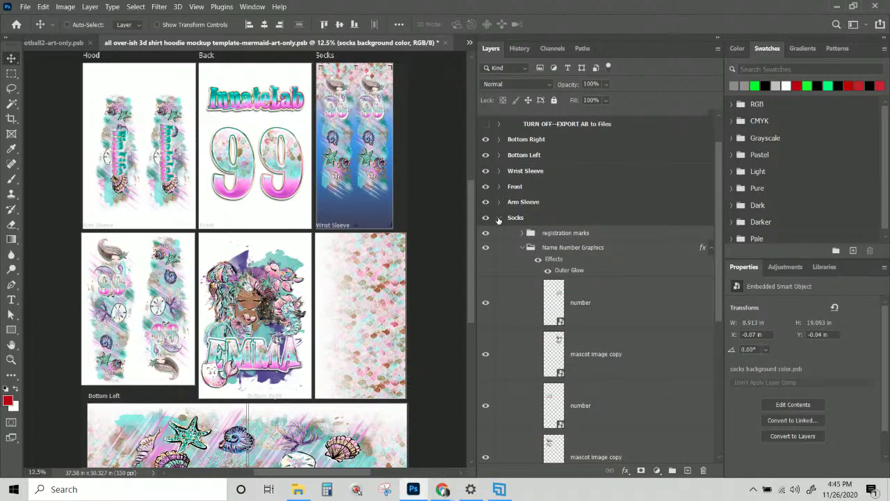
{"action": "left_click", "coordinate": [497, 218]}
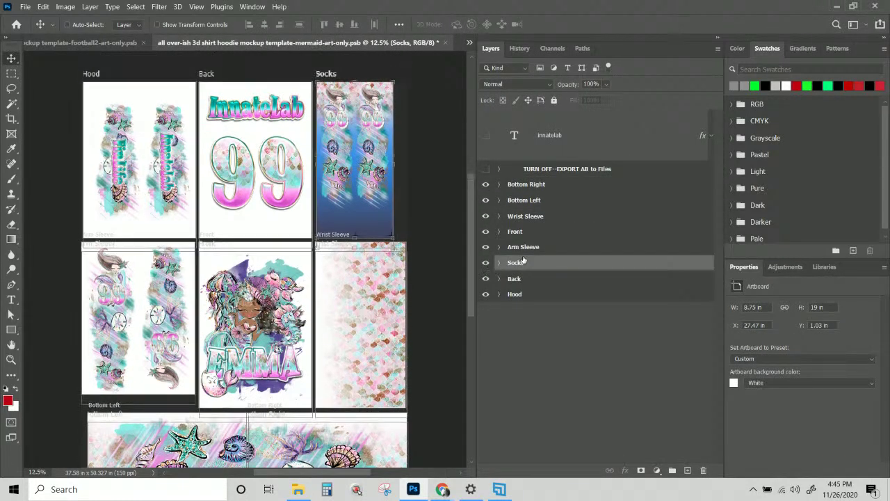
Open the contents of the socks background color smart object in the "TURN OFF--EXPORT AB to Files" artboard
{"action": "left_click", "coordinate": [498, 169]}
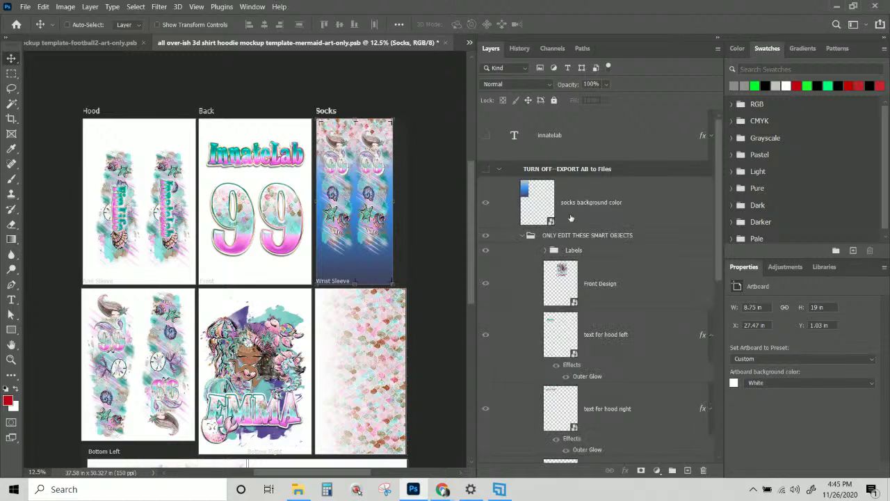
{"action": "left_click", "coordinate": [544, 193]}
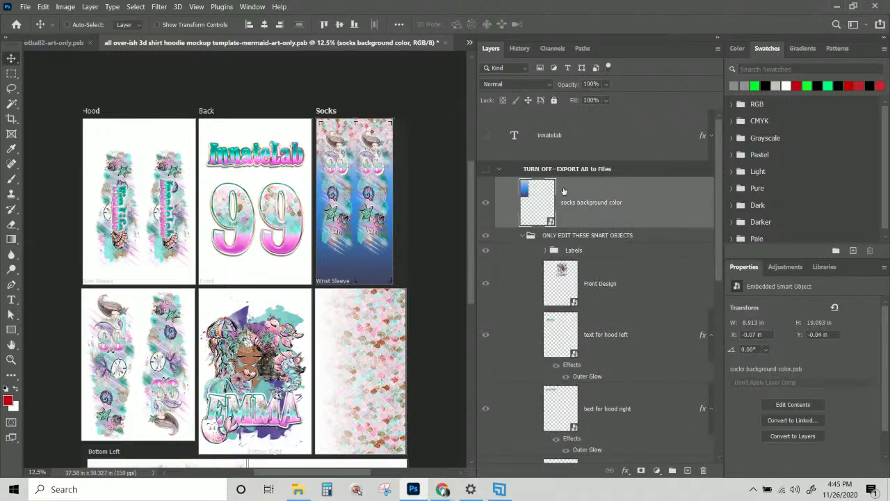
{"action": "double_click", "coordinate": [528, 189]}
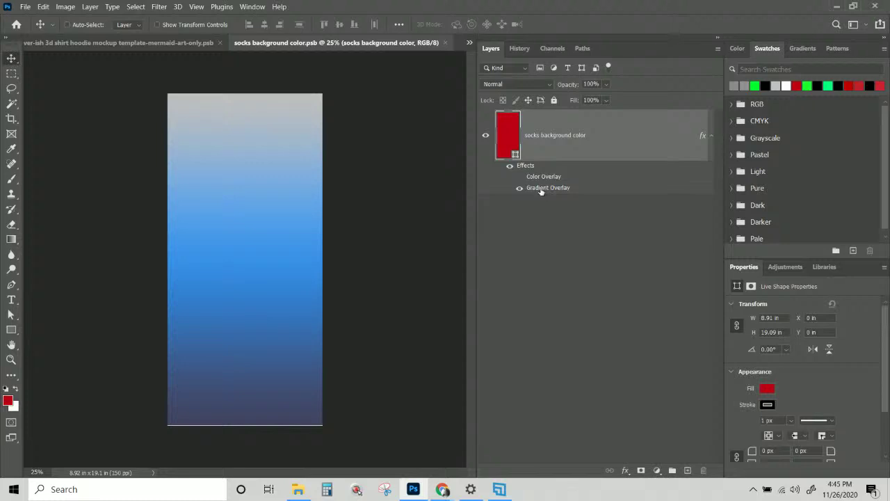
Add a second Gradient Overlay to the socks background color layer using the saved pink and teal gradient
{"action": "double_click", "coordinate": [541, 188]}
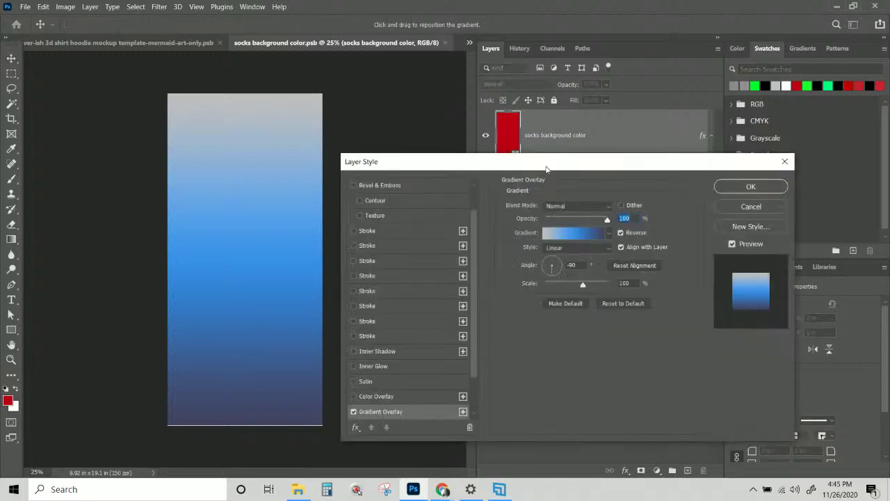
{"action": "left_click", "coordinate": [463, 411]}
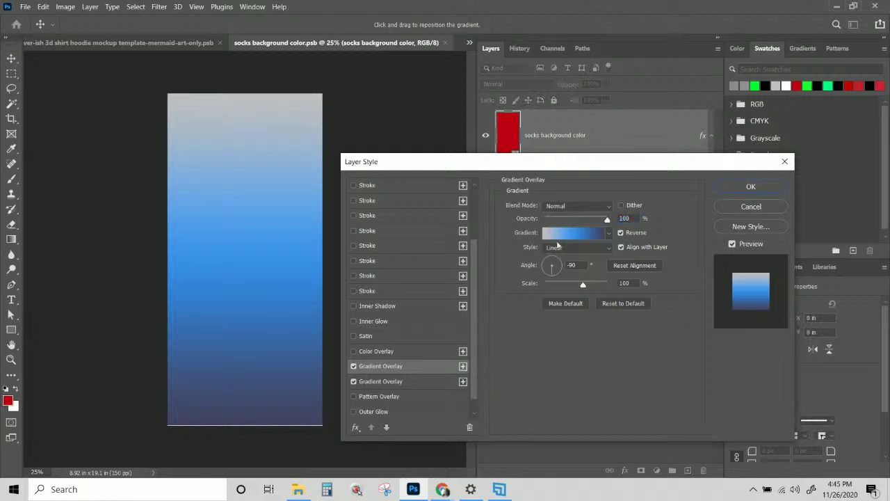
{"action": "left_click", "coordinate": [609, 234]}
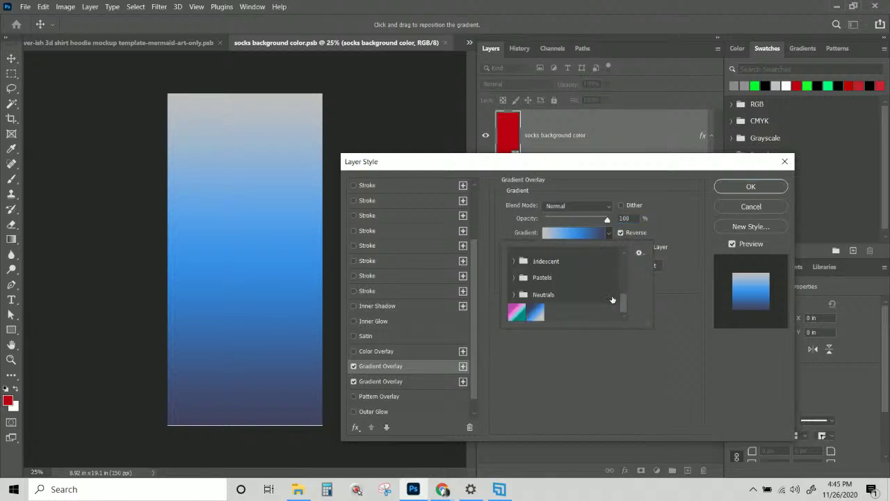
{"action": "left_click", "coordinate": [515, 309]}
{"action": "left_click", "coordinate": [735, 189]}
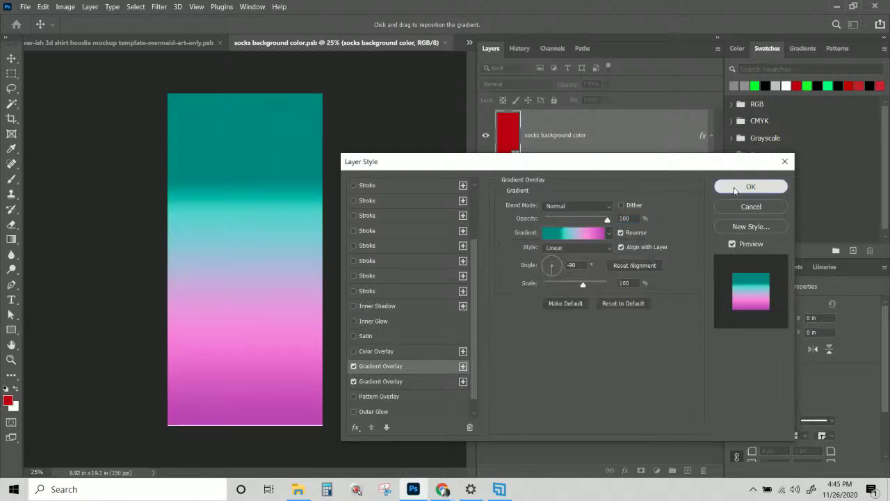
{"action": "left_click", "coordinate": [735, 190]}
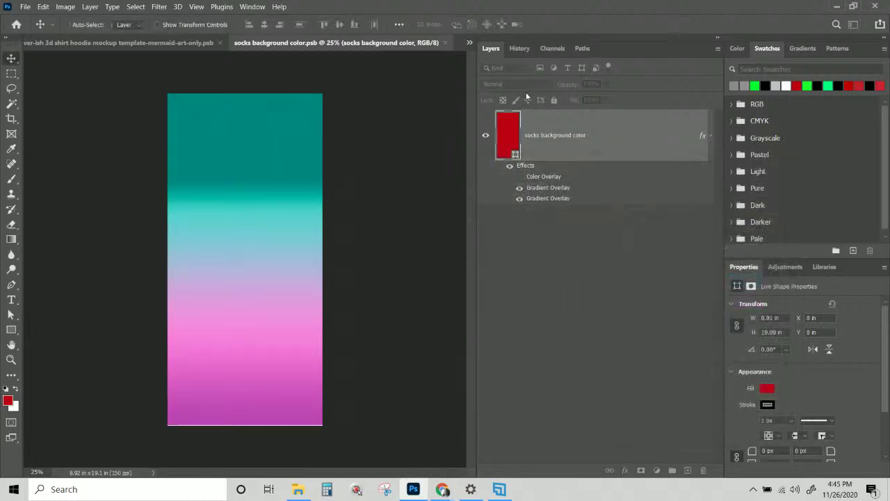
Hide the socks background color layer and close socks background color.psb with its changes saved
{"action": "left_click", "coordinate": [486, 138]}
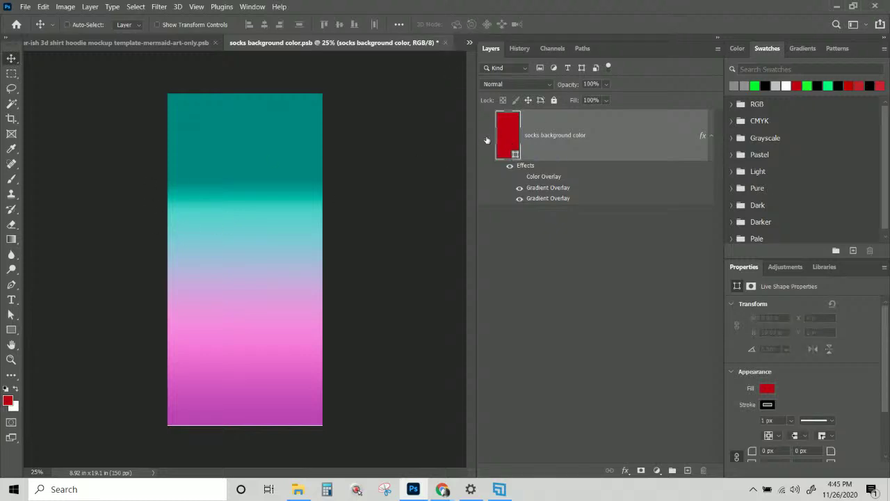
{"action": "left_click", "coordinate": [448, 42]}
{"action": "left_click", "coordinate": [423, 194]}
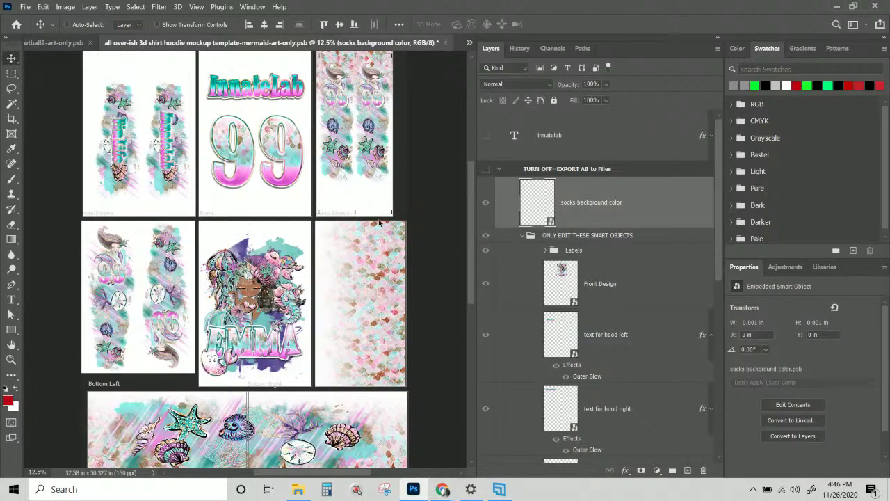
Reopen the socks background color smart object, show its layer, and close the file with its changes saved
{"action": "scroll", "coordinate": [378, 199], "scroll_direction": "up", "scroll_amount": 1}
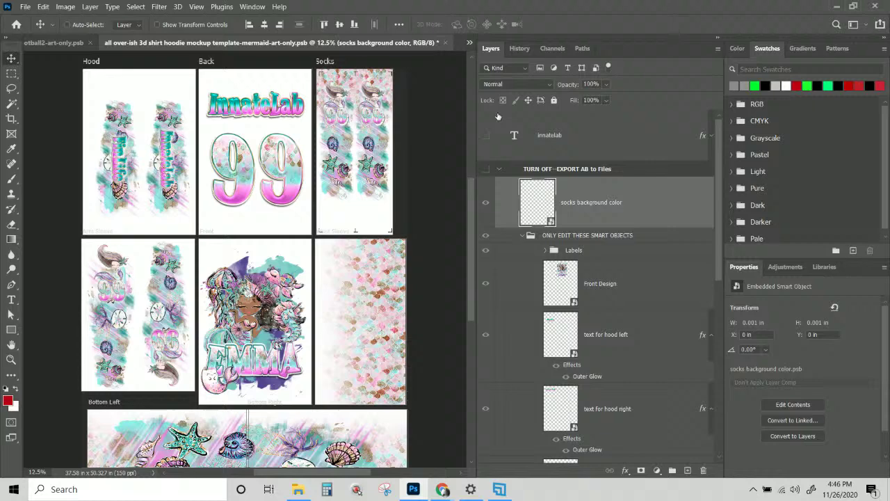
{"action": "double_click", "coordinate": [529, 193]}
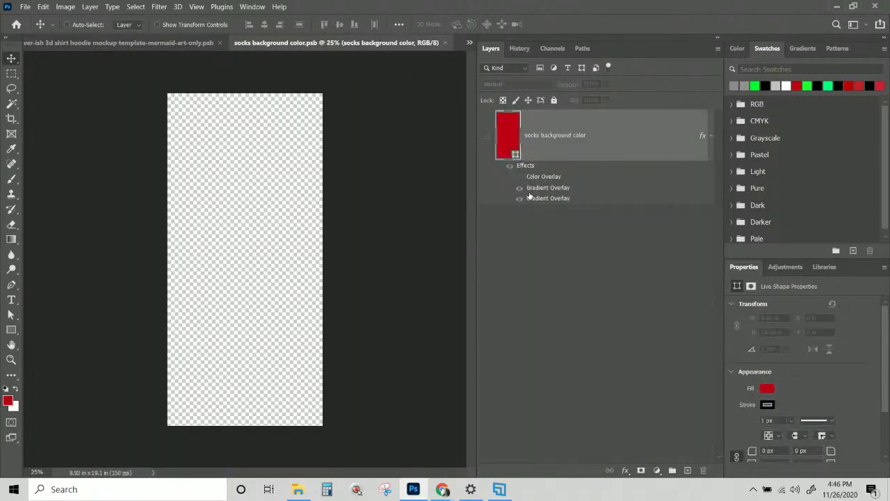
{"action": "left_click", "coordinate": [485, 136]}
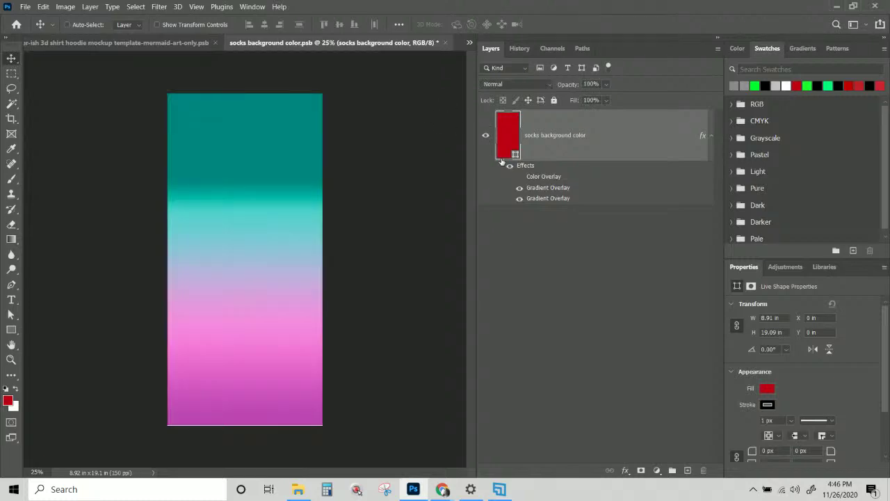
{"action": "left_click", "coordinate": [445, 42]}
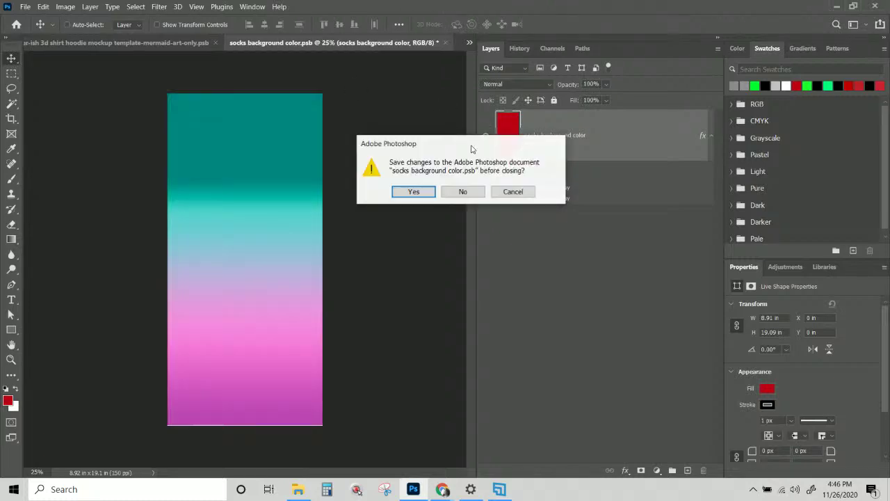
{"action": "left_click", "coordinate": [413, 188]}
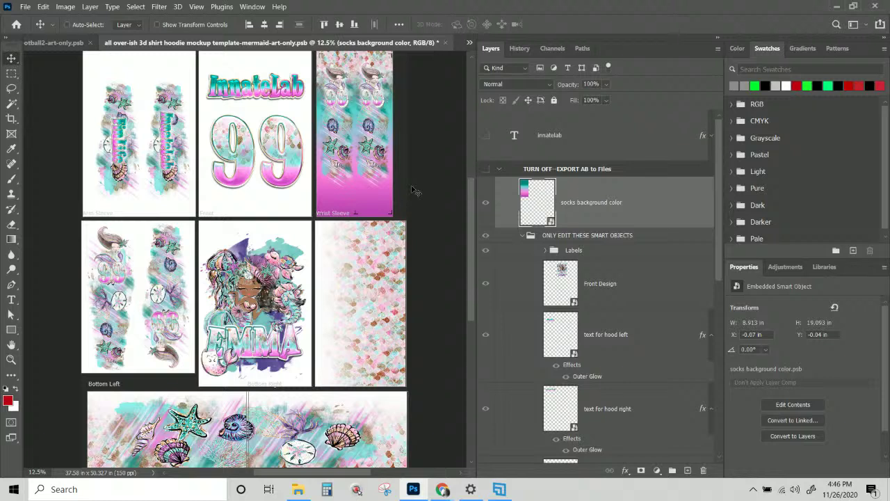
{"action": "scroll", "coordinate": [416, 191], "scroll_direction": "up", "scroll_amount": 1}
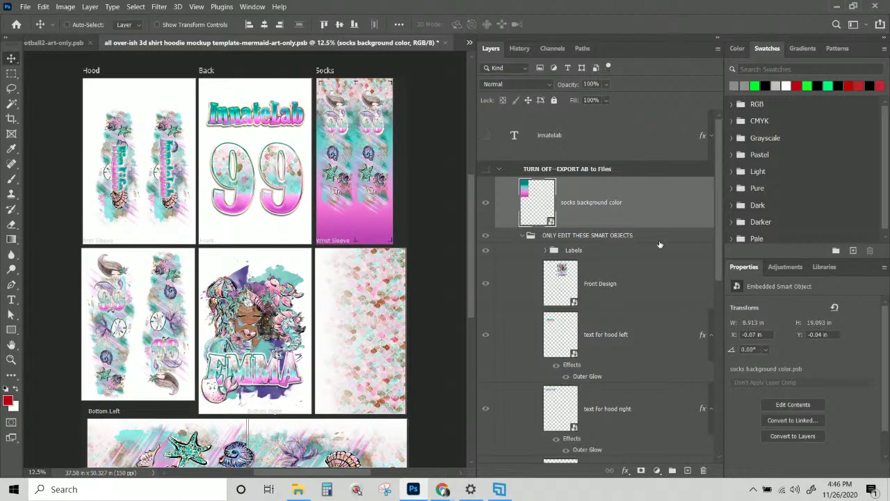
Collapse the "TURN OFF--EXPORT AB to Files" artboard and locate the Front Design smart object in the Front artboard
{"action": "left_click", "coordinate": [499, 169]}
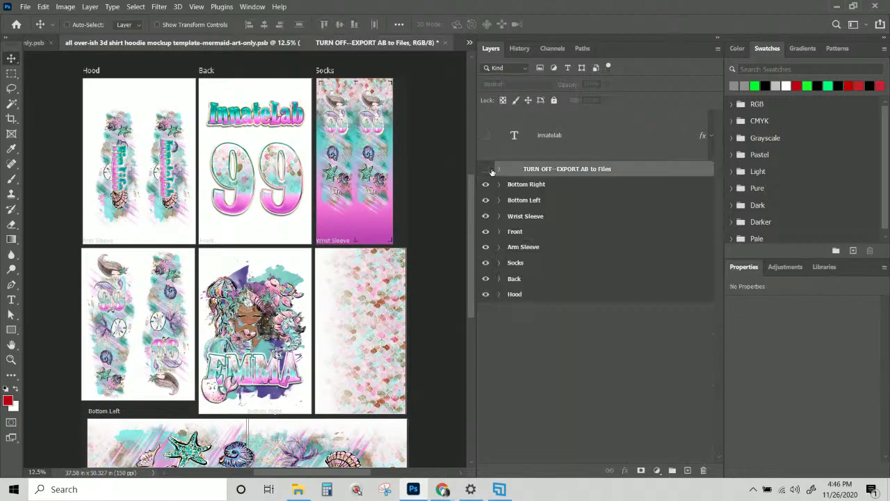
{"action": "left_click", "coordinate": [535, 187]}
{"action": "left_click", "coordinate": [550, 295]}
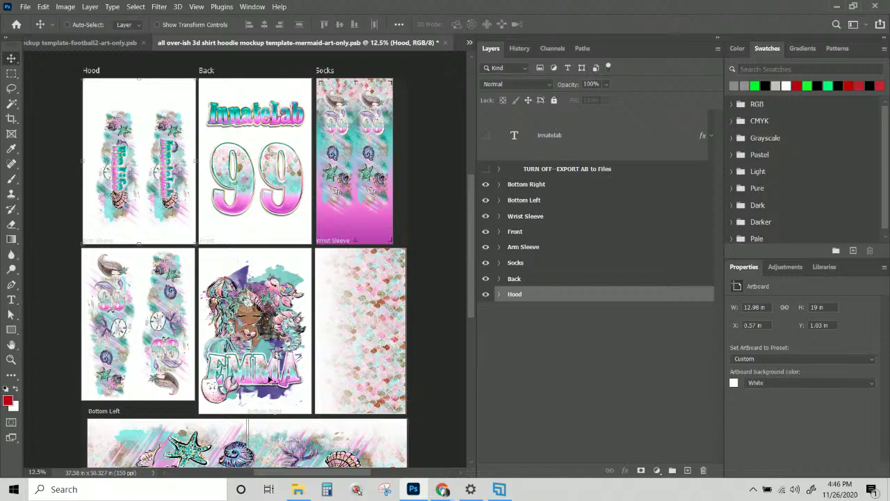
{"action": "right_click", "coordinate": [271, 380]}
{"action": "left_click", "coordinate": [294, 392]}
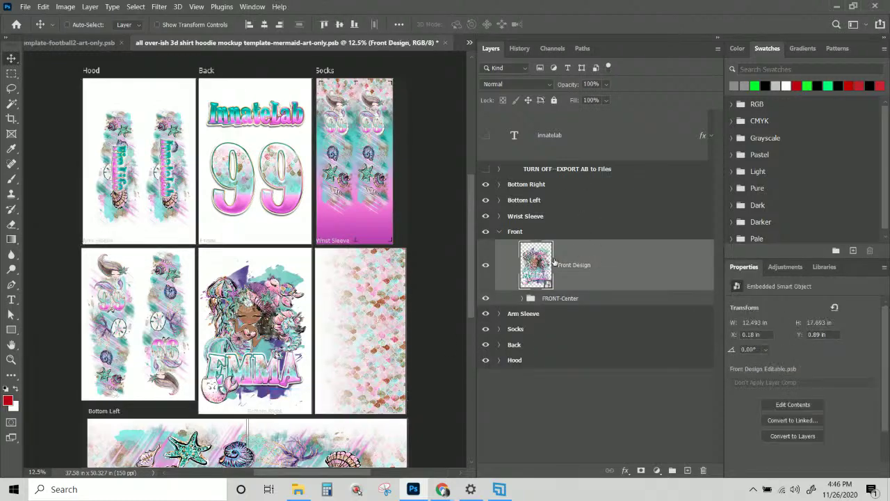
Collapse the Front artboard, and expand and show the "TURN OFF--EXPORT AB to Files" artboard
{"action": "left_click", "coordinate": [498, 231]}
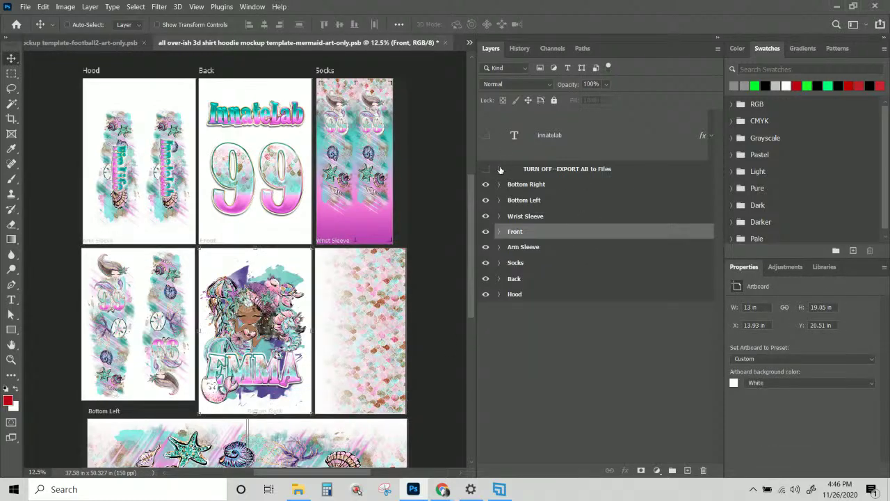
{"action": "left_click", "coordinate": [499, 169]}
{"action": "left_click", "coordinate": [485, 168]}
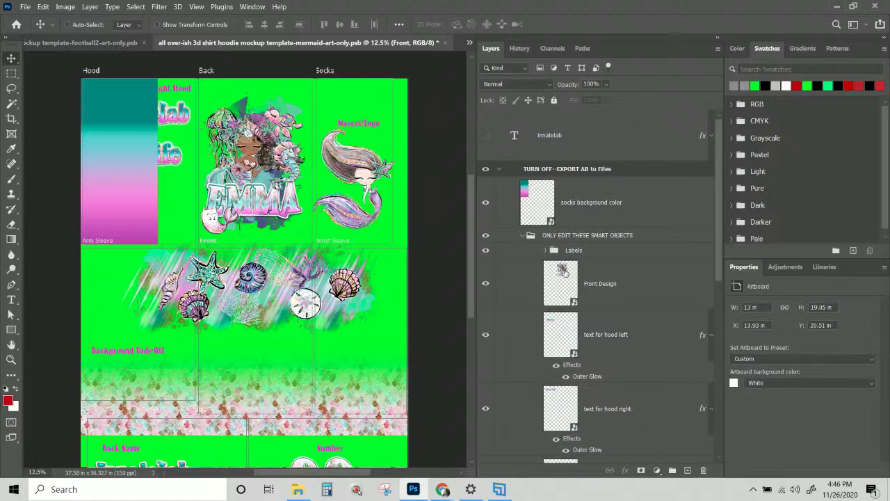
In the Front Design smart object, turn off the name text's 21 px and 27 px Stroke effects and close the file with its changes saved
{"action": "double_click", "coordinate": [561, 269]}
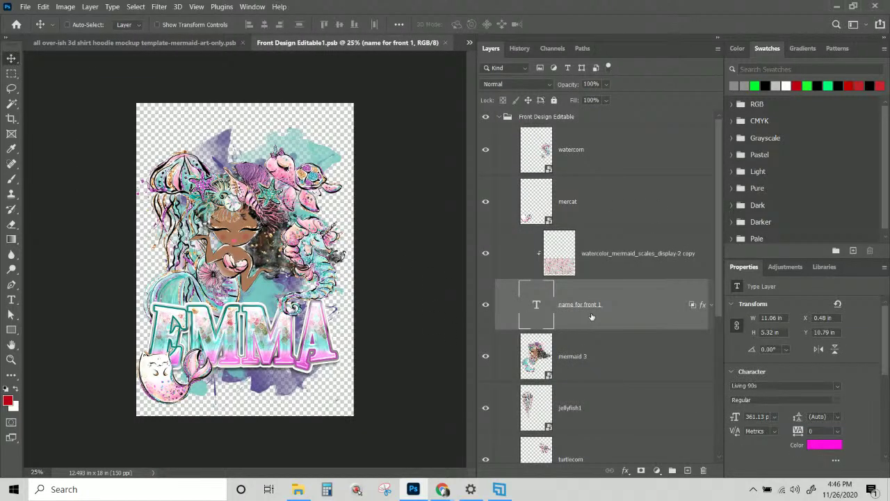
{"action": "double_click", "coordinate": [703, 310]}
{"action": "left_click", "coordinate": [384, 276]}
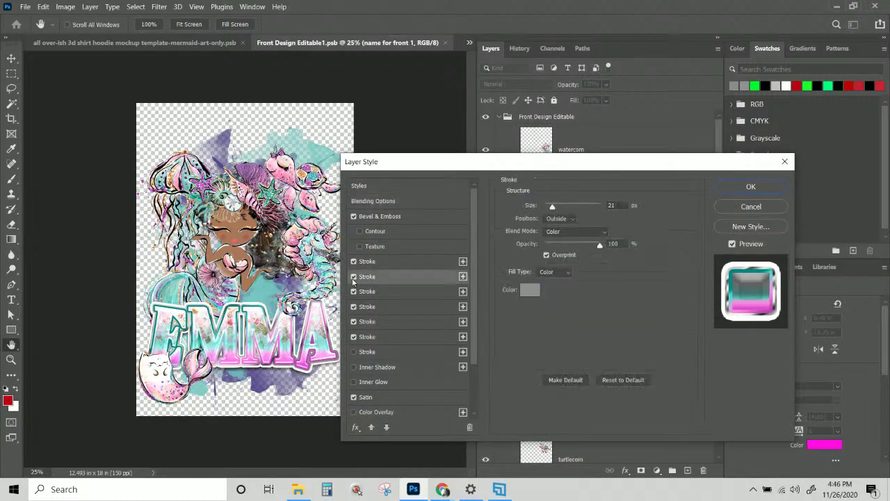
{"action": "left_click", "coordinate": [353, 276]}
{"action": "left_click", "coordinate": [387, 306]}
{"action": "left_click", "coordinate": [353, 307]}
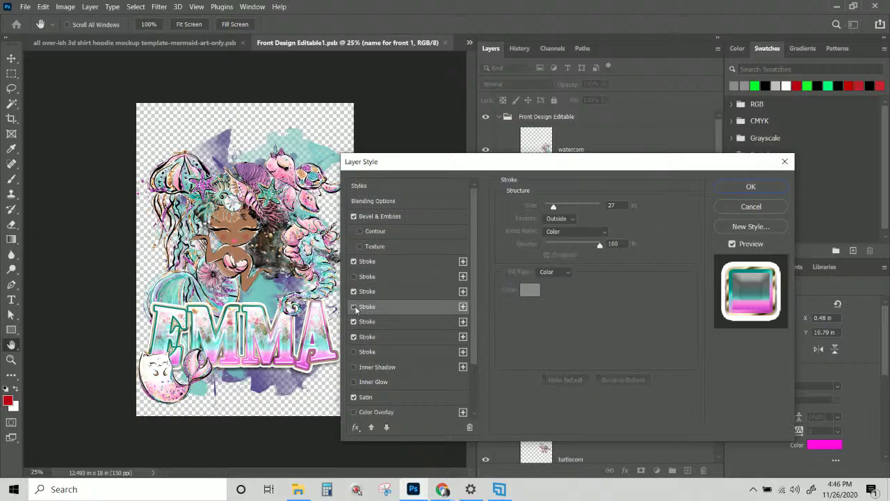
{"action": "left_click", "coordinate": [750, 188]}
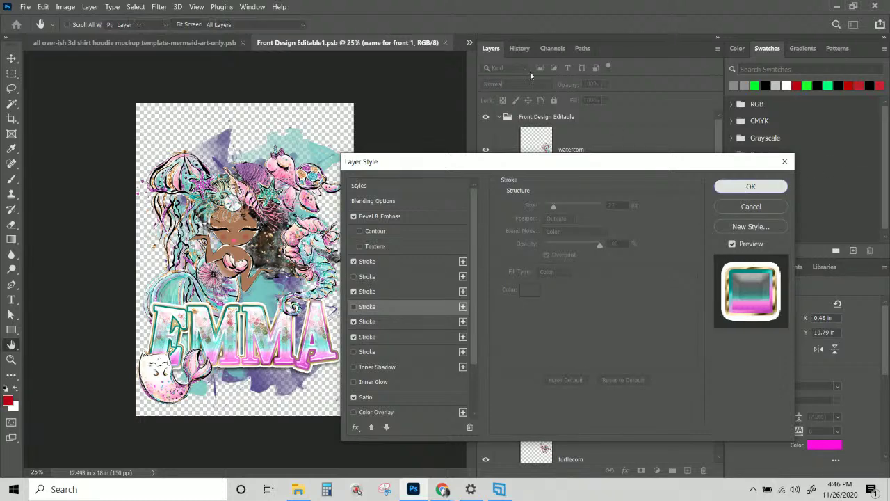
{"action": "left_click", "coordinate": [445, 42]}
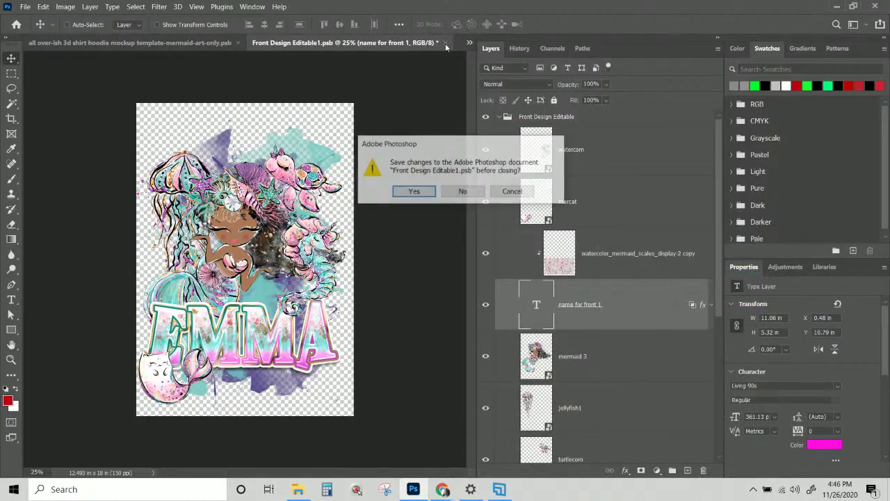
{"action": "left_click", "coordinate": [422, 192]}
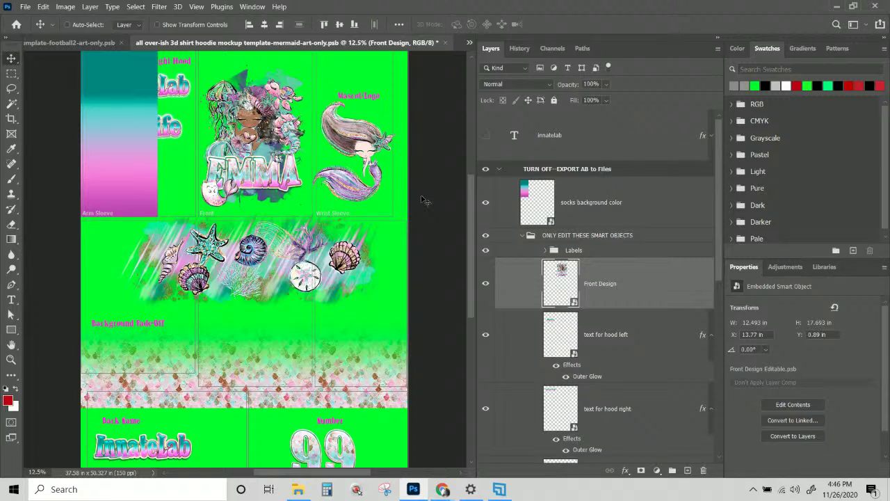
Move the socks background color gradient to the lower-right area of the green template, at about X 28.16 in and Y 25.69 in
{"action": "left_click", "coordinate": [610, 200]}
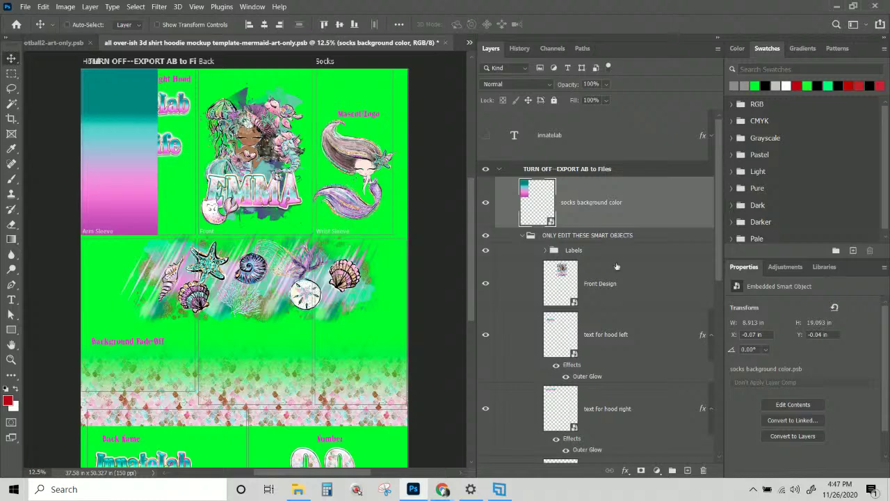
{"action": "left_click_drag", "start_coordinate": [132, 152], "coordinate": [377, 374]}
{"action": "scroll", "coordinate": [379, 367], "scroll_direction": "down", "scroll_amount": 3}
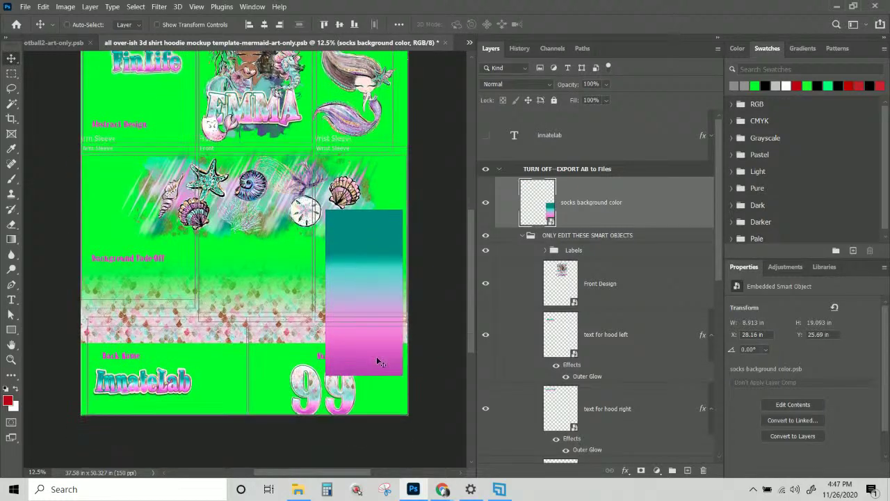
Move the Abstract Aurora Design artwork left toward the template's edge, to about X -0.3 in and Y 17.97 in
{"action": "right_click", "coordinate": [263, 189]}
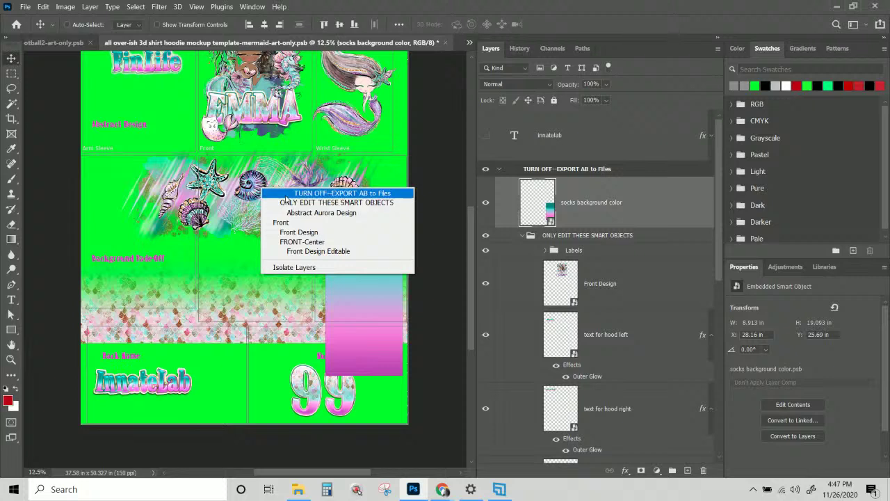
{"action": "left_click", "coordinate": [278, 212]}
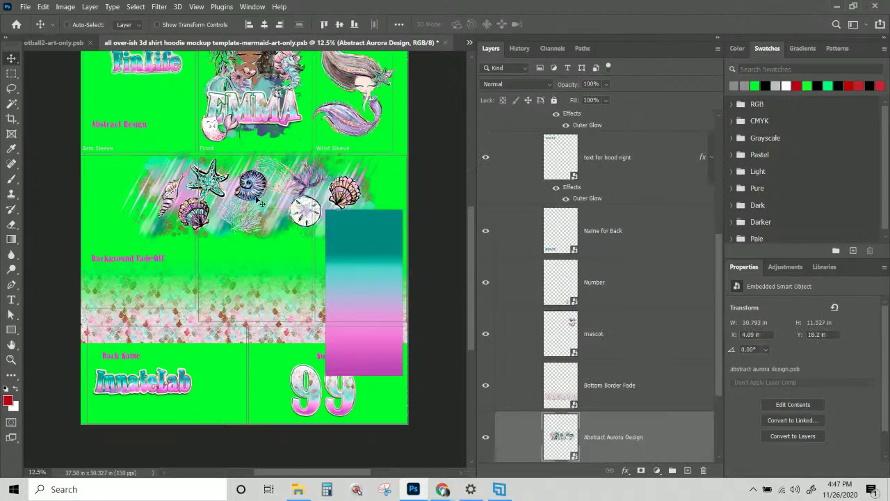
{"action": "left_click_drag", "start_coordinate": [261, 203], "coordinate": [228, 197]}
{"action": "left_click_drag", "start_coordinate": [224, 198], "coordinate": [227, 201]}
Move the socks background color layer into the ONLY EDIT THESE SMART OBJECTS group, directly above Front Design
{"action": "right_click", "coordinate": [354, 244]}
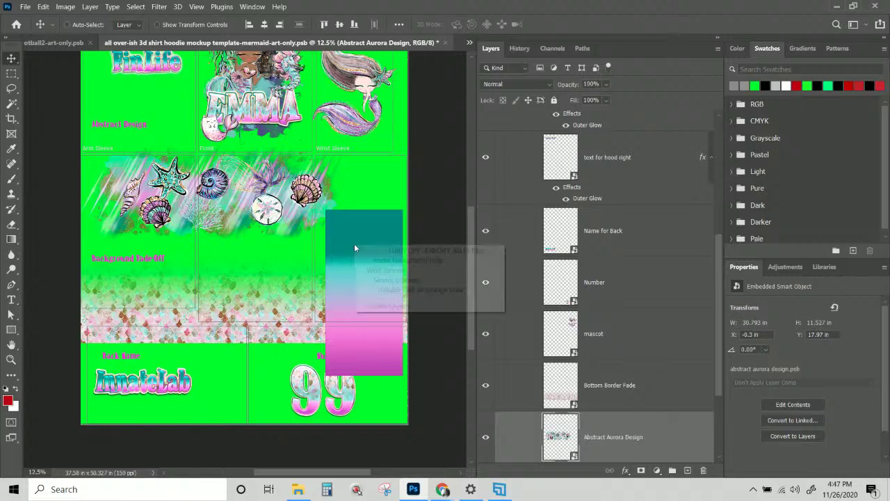
{"action": "left_click", "coordinate": [391, 262]}
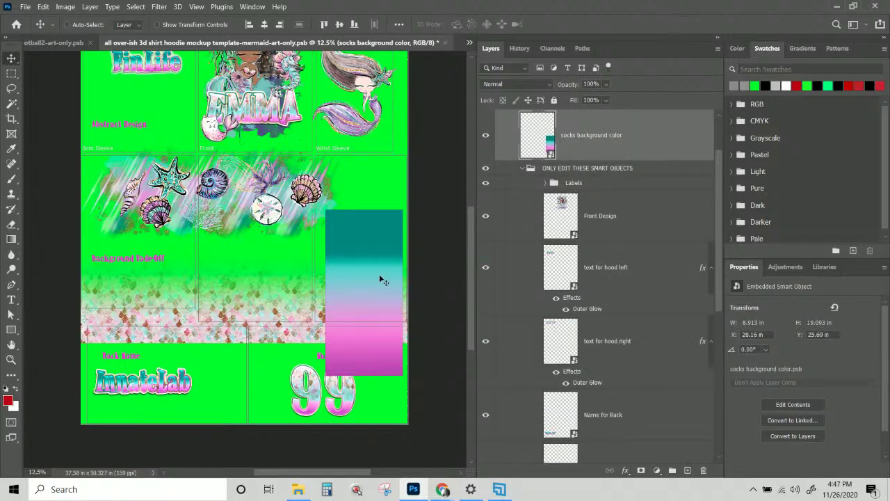
{"action": "scroll", "coordinate": [383, 280], "scroll_direction": "up", "scroll_amount": 1}
{"action": "scroll", "coordinate": [637, 214], "scroll_direction": "up", "scroll_amount": 2}
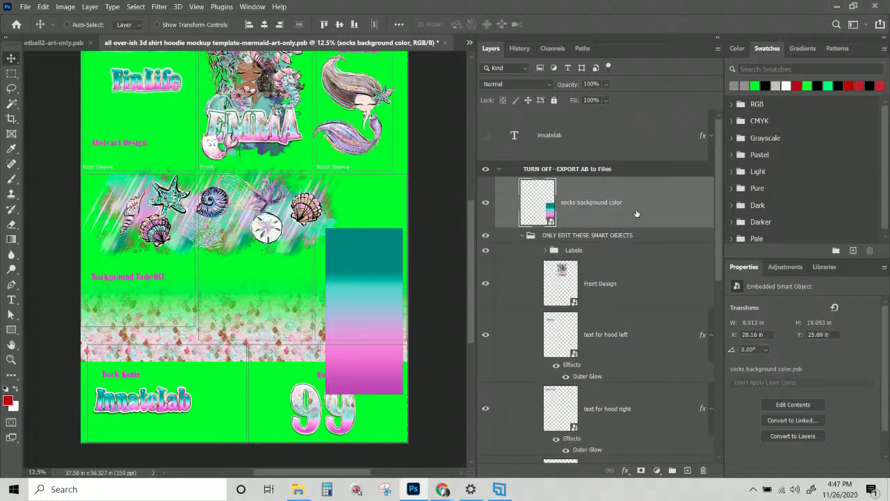
{"action": "left_click_drag", "start_coordinate": [637, 213], "coordinate": [622, 262]}
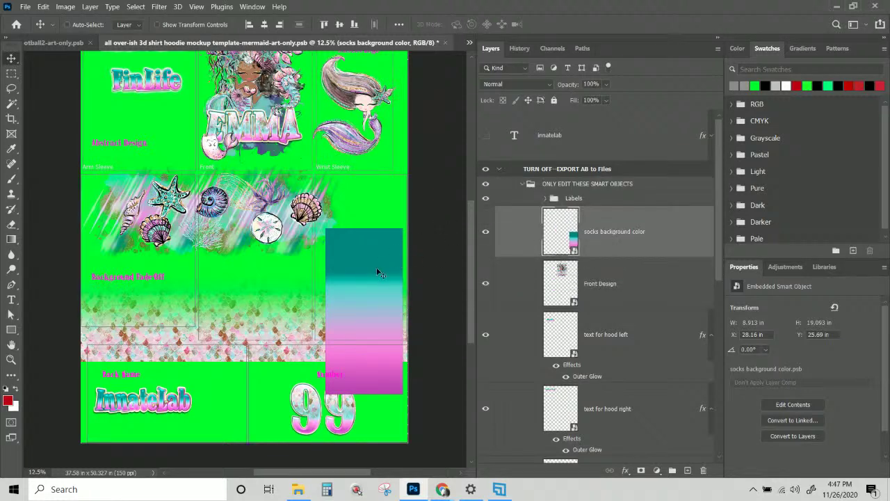
Move the socks background color gradient up beside the seashell artwork and scale it to about 75.20%
{"action": "left_click_drag", "start_coordinate": [355, 280], "coordinate": [361, 237]}
{"action": "key", "text": "ctrl+t"}
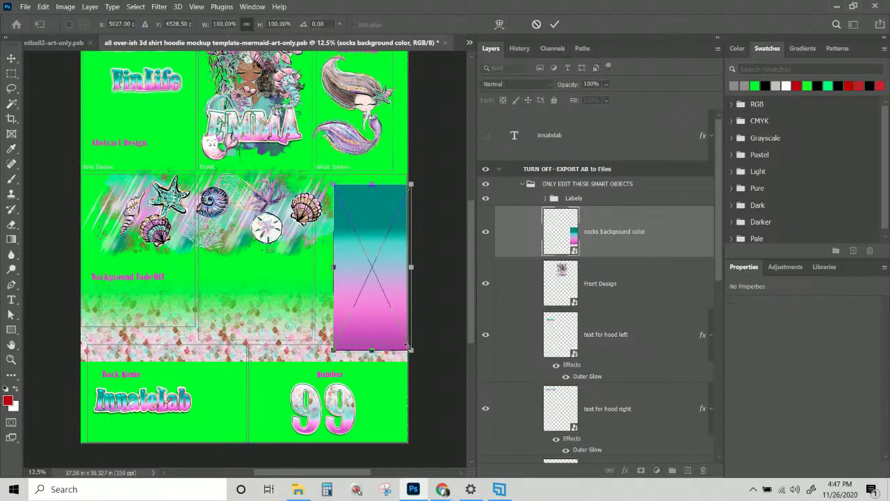
{"action": "left_click_drag", "start_coordinate": [410, 348], "coordinate": [367, 302]}
{"action": "key", "text": "Return"}
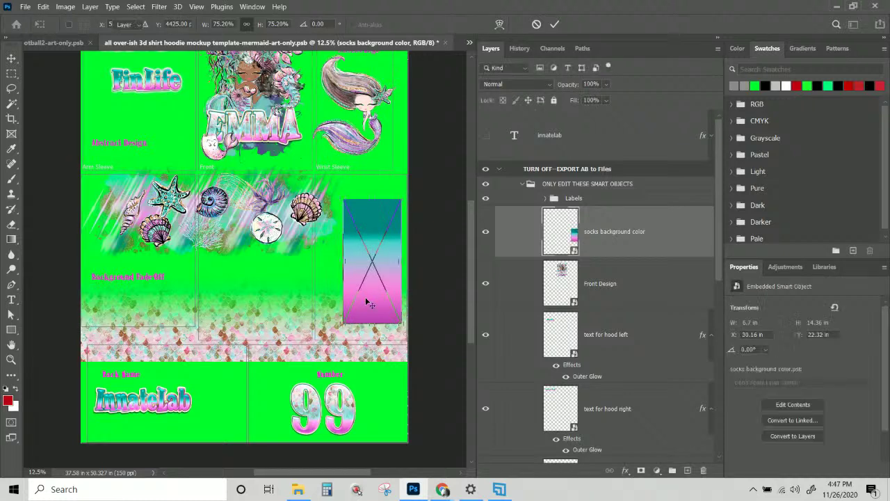
Move the Abstract Design label down to just above the seashell artwork, at about Y 17.69 in
{"action": "right_click", "coordinate": [137, 148]}
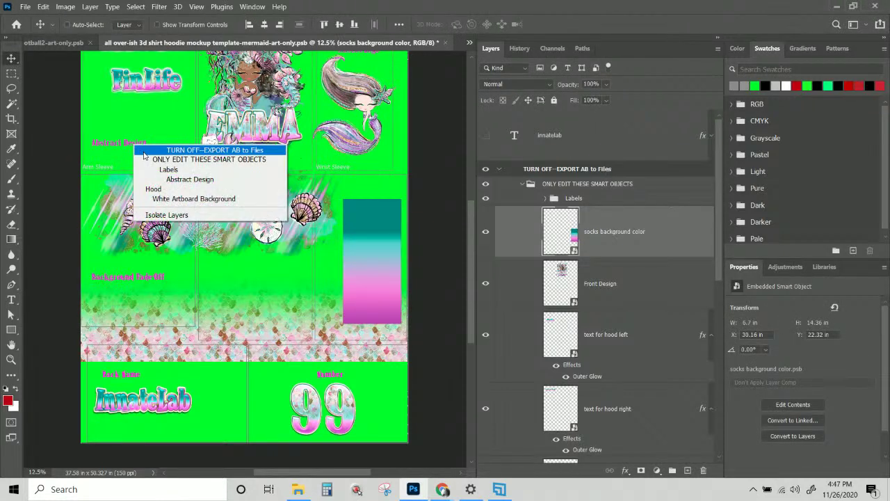
{"action": "left_click", "coordinate": [160, 174]}
{"action": "left_click_drag", "start_coordinate": [129, 149], "coordinate": [395, 184]}
{"action": "key", "text": "shift+v"}
{"action": "key", "text": "ctrl+z"}
Try to duplicate the Abstract Design label to the area above the socks gradient, and undo the artboard copy
{"action": "right_click", "coordinate": [149, 170]}
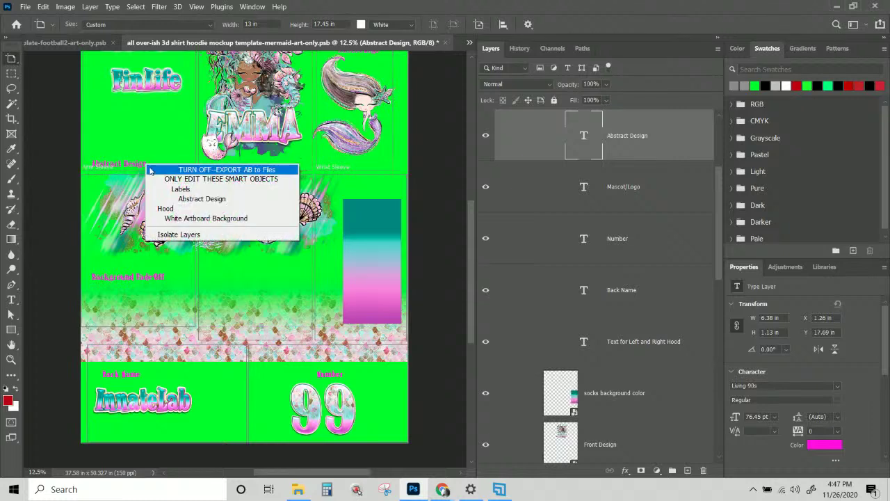
{"action": "left_click", "coordinate": [168, 198]}
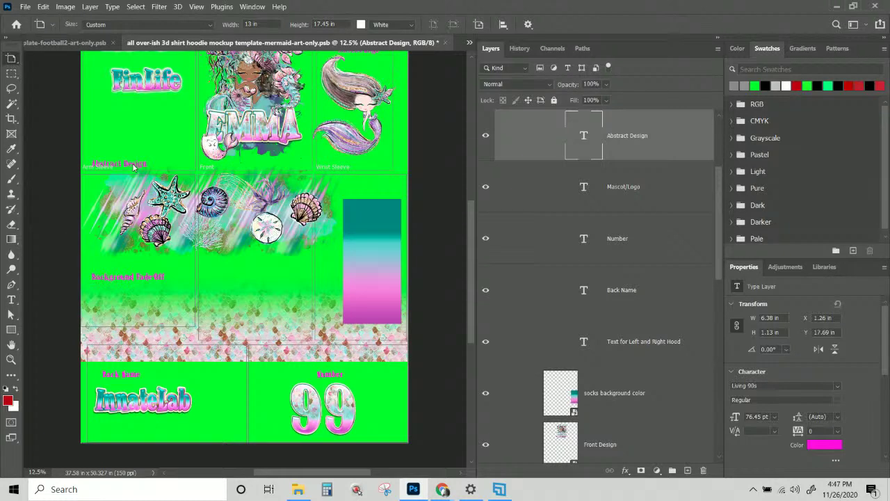
{"action": "left_click_drag", "start_coordinate": [134, 167], "coordinate": [378, 193]}
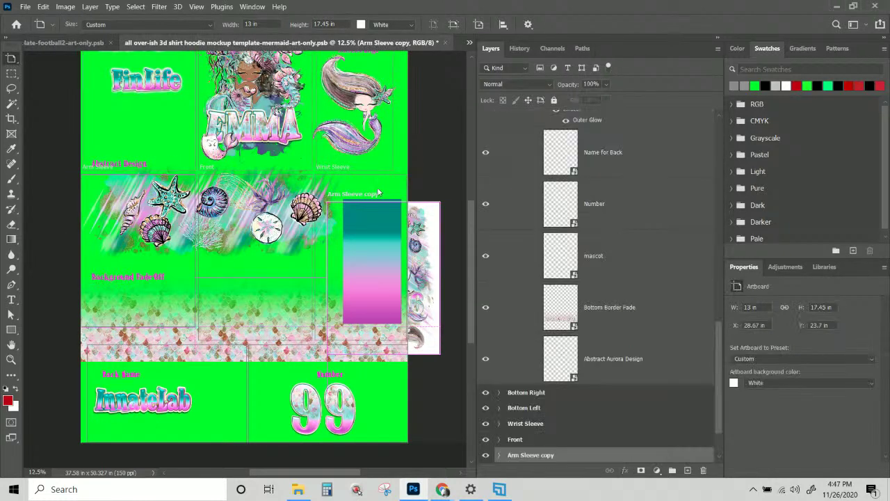
{"action": "key", "text": "ctrl+z"}
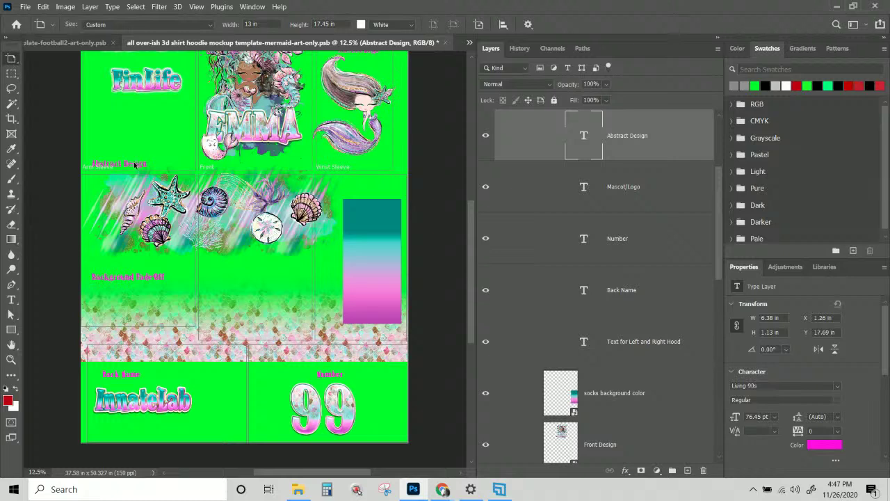
Reselect the Abstract Design label with the Move tool, try again to copy it toward the socks gradient, and undo the attempt
{"action": "scroll", "coordinate": [11, 59], "scroll_direction": "up", "scroll_amount": 1}
{"action": "right_click", "coordinate": [11, 60]}
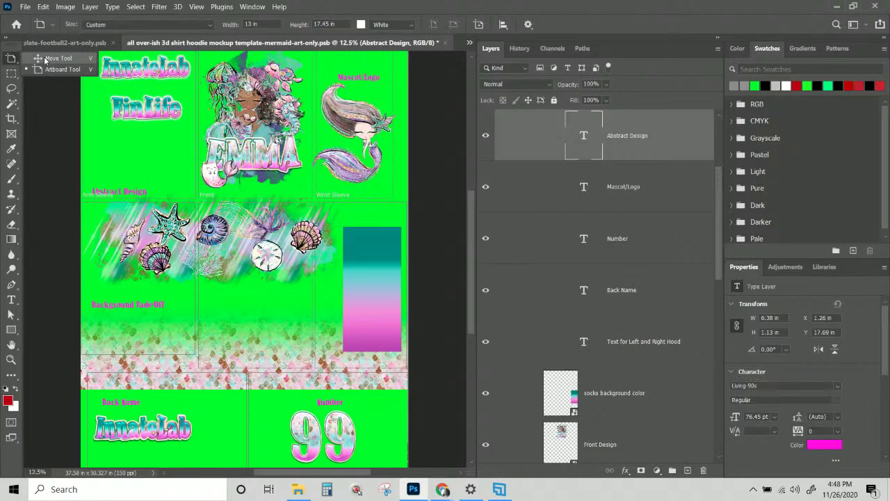
{"action": "left_click", "coordinate": [44, 59]}
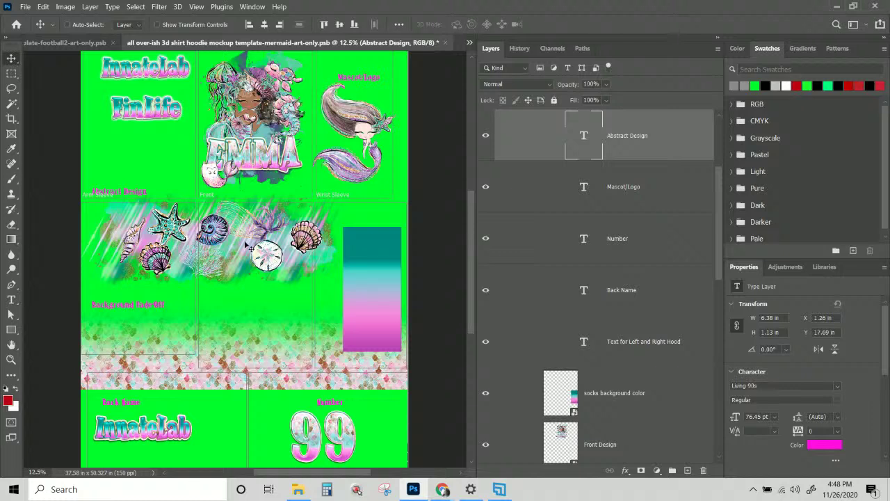
{"action": "right_click", "coordinate": [122, 193]}
{"action": "left_click", "coordinate": [119, 195]}
{"action": "right_click", "coordinate": [140, 198]}
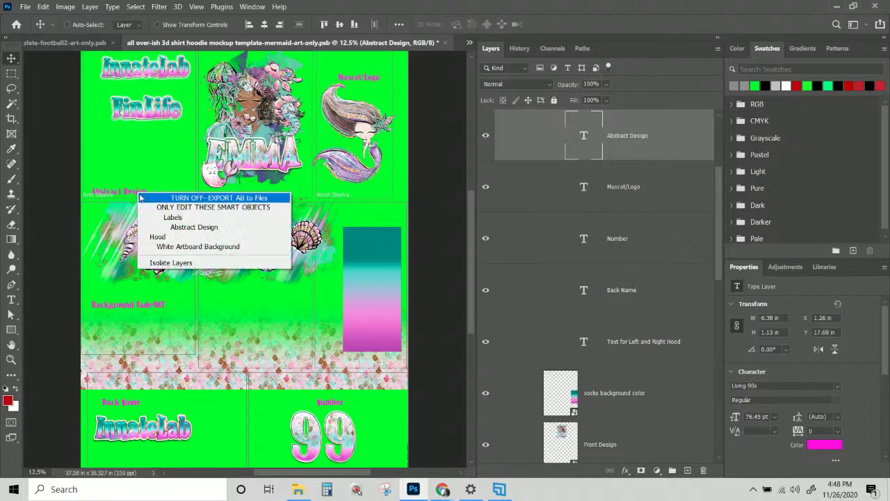
{"action": "left_click", "coordinate": [162, 227]}
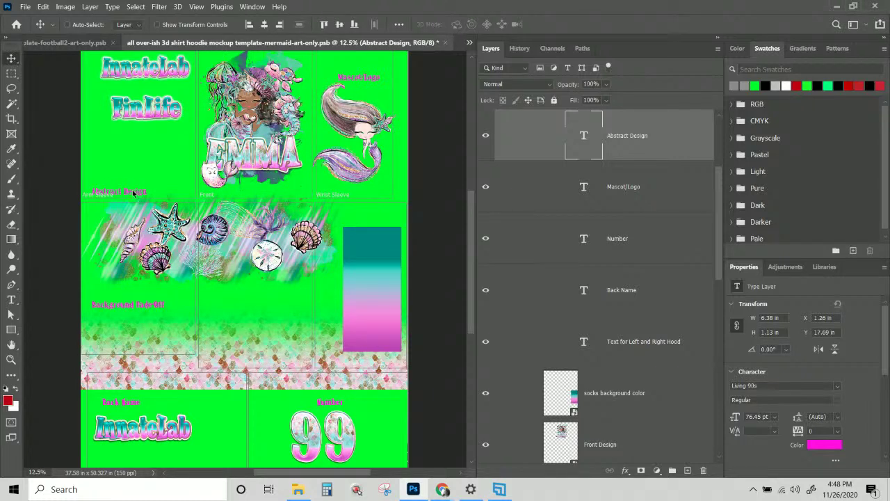
{"action": "key", "text": "shift+v"}
{"action": "left_click_drag", "start_coordinate": [134, 193], "coordinate": [339, 206]}
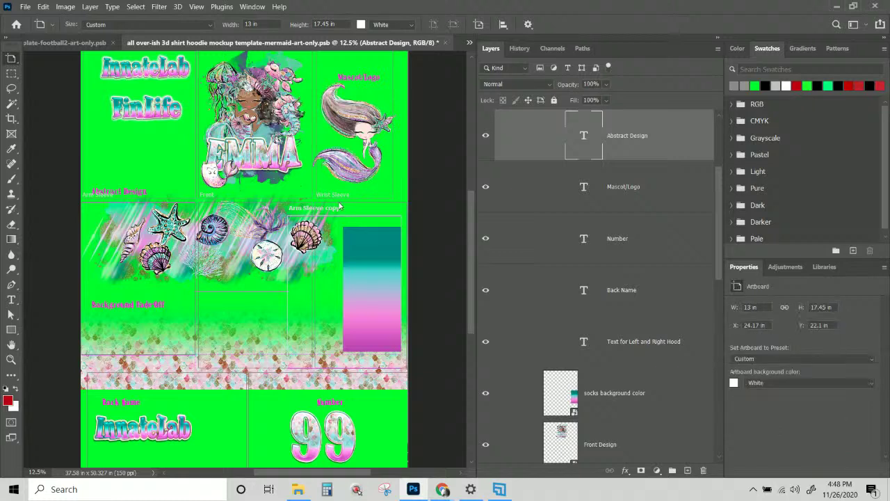
{"action": "key", "text": "ctrl+z"}
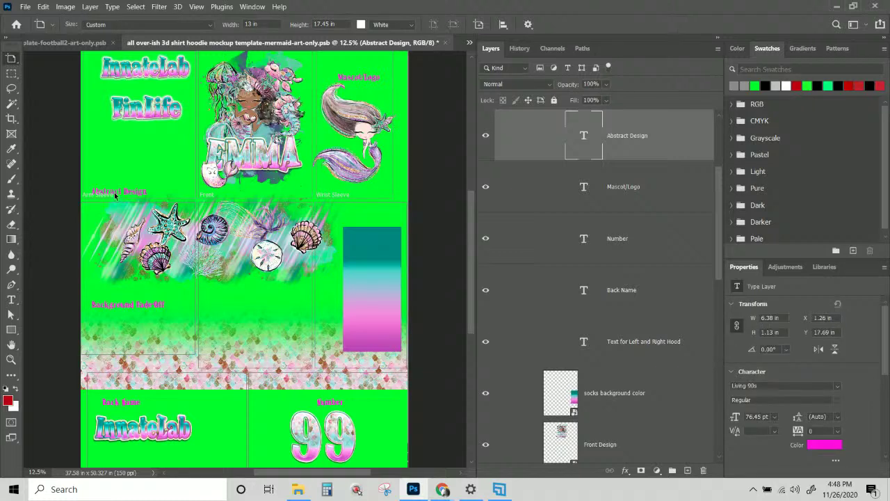
Return to the Move tool and make another attempt at copying the Abstract Design label
{"action": "right_click", "coordinate": [12, 59]}
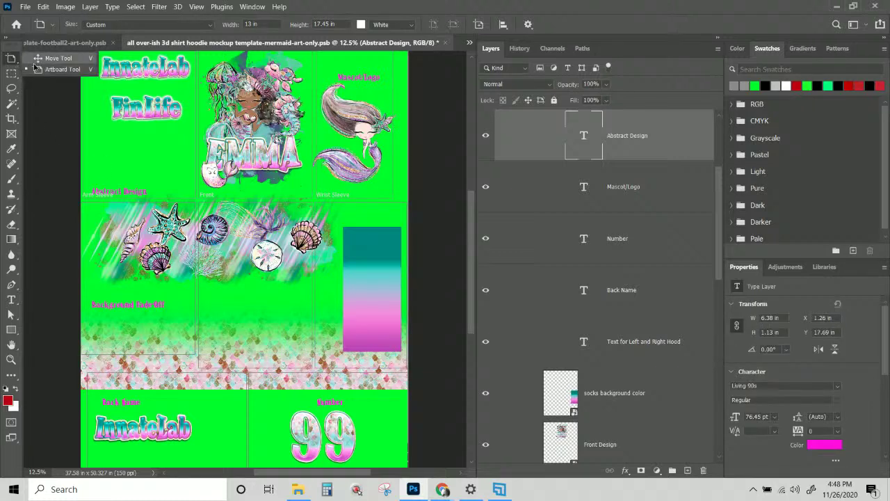
{"action": "left_click", "coordinate": [49, 58]}
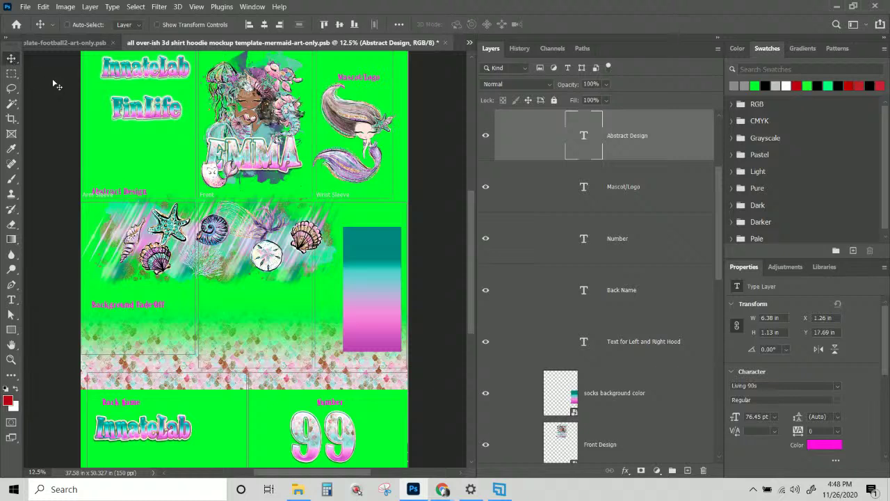
{"action": "left_click", "coordinate": [126, 193]}
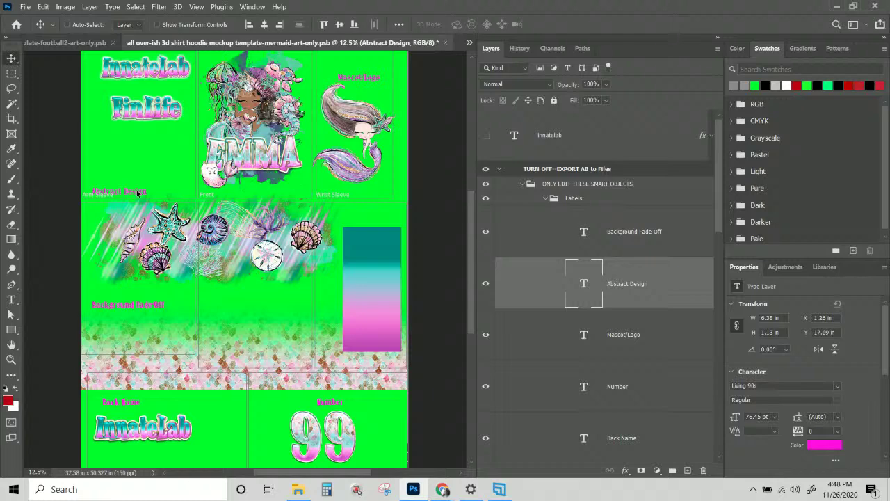
{"action": "key", "text": "shift+v"}
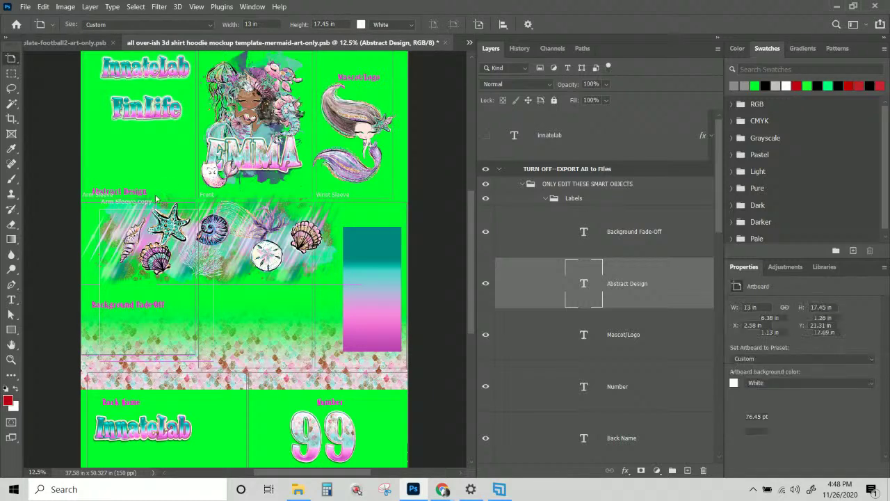
{"action": "key", "text": "ctrl+plus"}
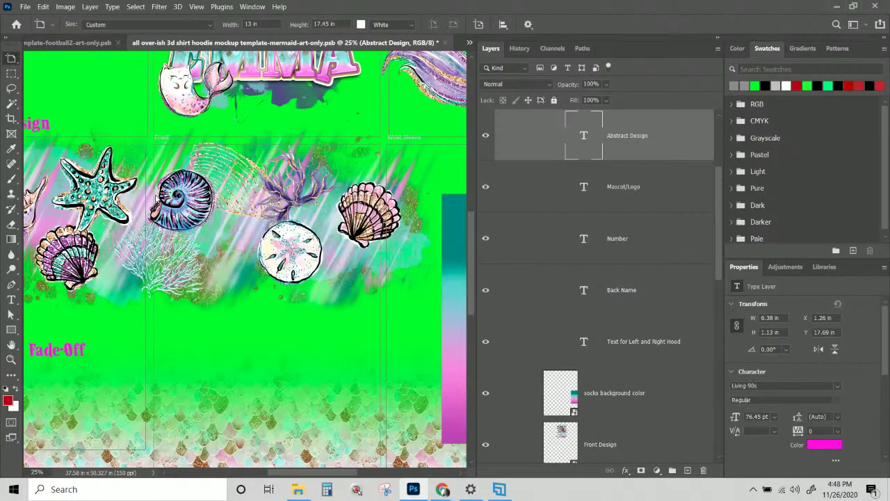
Duplicate the Abstract Design label with the Move tool and place the copy directly above the socks gradient, aligned with its left edge
{"action": "left_click_drag", "start_coordinate": [12, 59], "coordinate": [49, 57]}
{"action": "left_click_drag", "start_coordinate": [107, 117], "coordinate": [235, 155]}
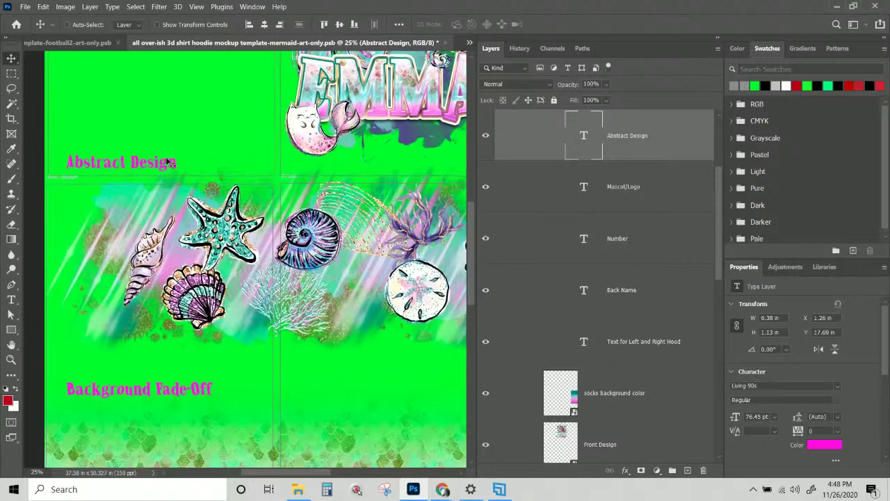
{"action": "right_click", "coordinate": [169, 162]}
{"action": "left_click", "coordinate": [201, 195]}
{"action": "left_click_drag", "start_coordinate": [167, 172], "coordinate": [429, 190]}
{"action": "left_click_drag", "start_coordinate": [393, 246], "coordinate": [169, 231]}
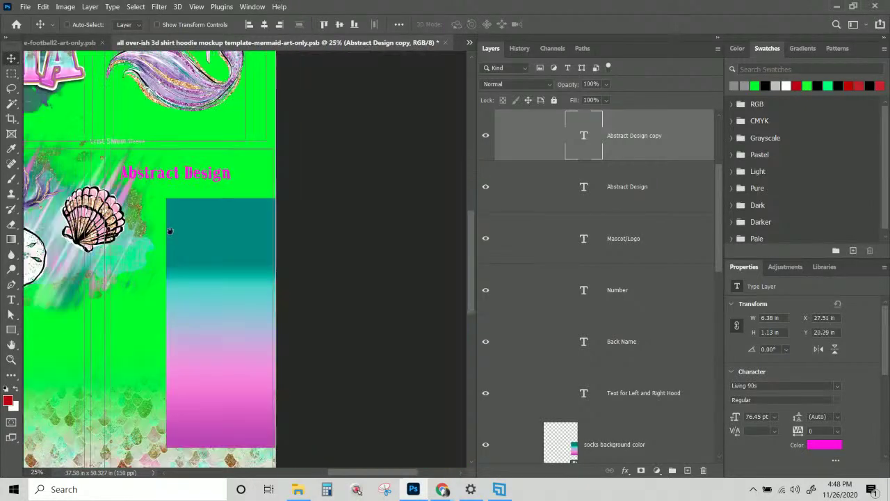
{"action": "left_click_drag", "start_coordinate": [159, 175], "coordinate": [212, 153]}
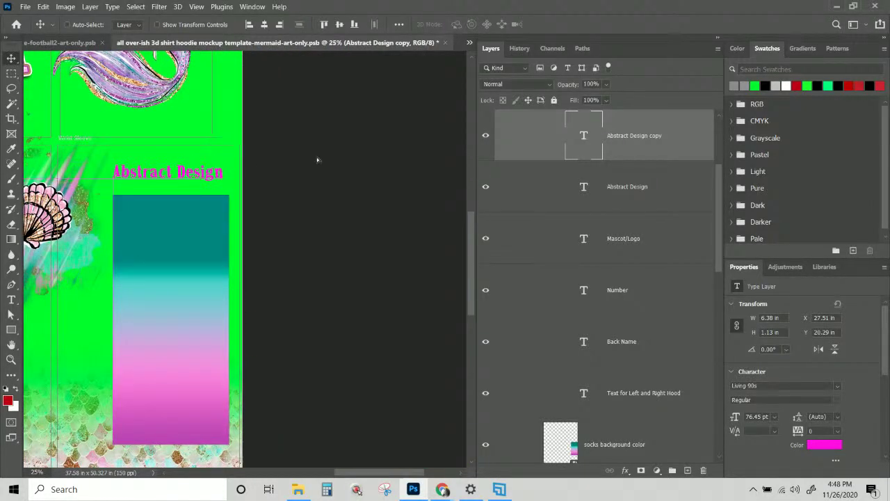
Replace the text of the label copied above the socks gradient with "Sock Gradient or" and "Color Background" on two lines
{"action": "double_click", "coordinate": [583, 137]}
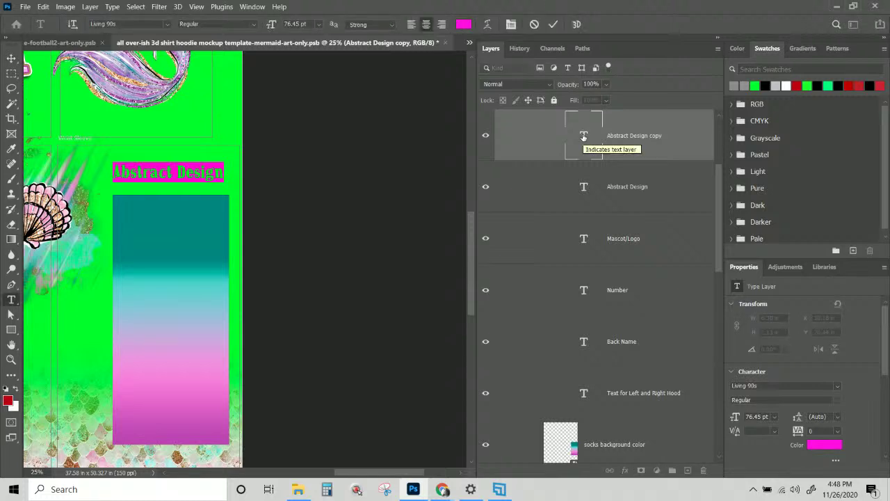
{"action": "type", "text": "Sock Back"}
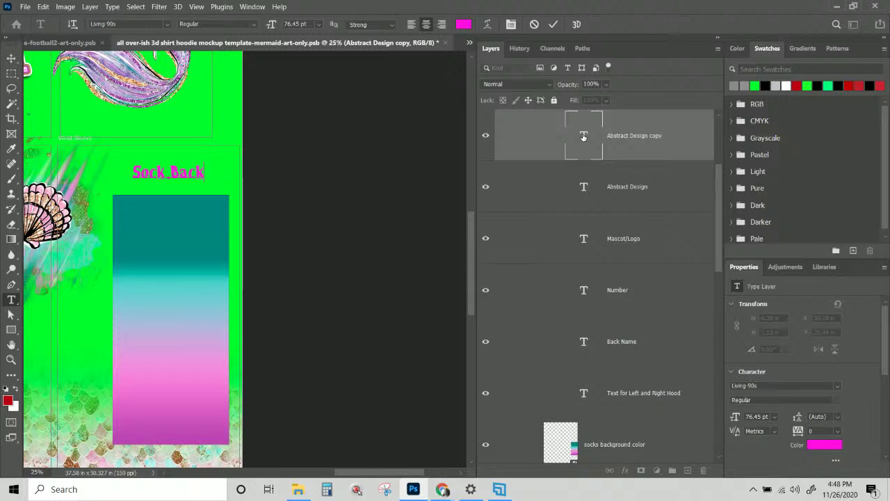
{"action": "type", "text": "grou"}
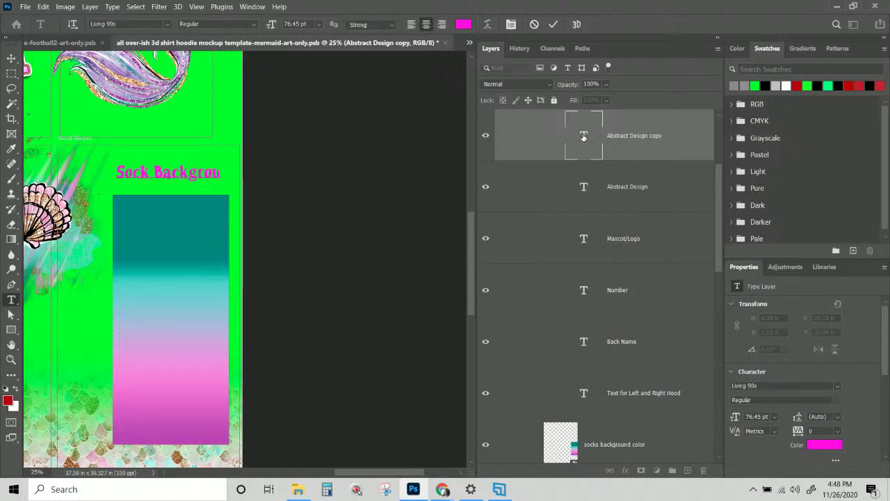
{"action": "type", "text": "nd"}
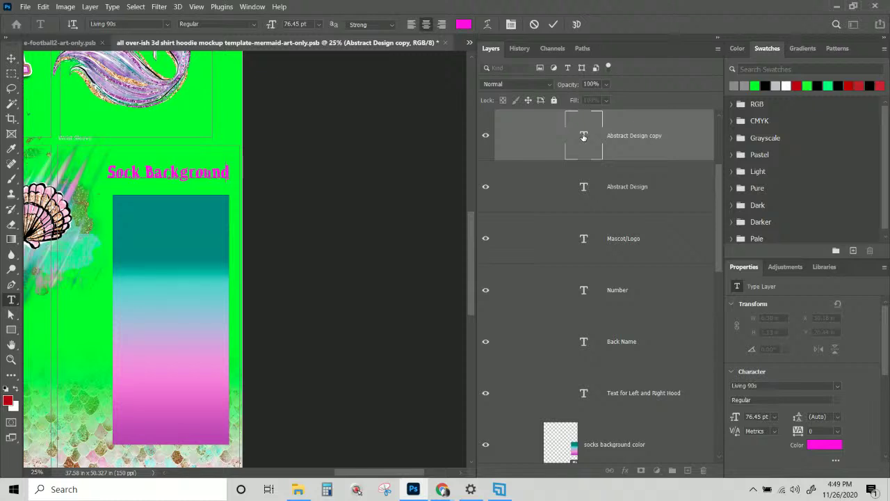
{"action": "key", "text": "BackSpace"}
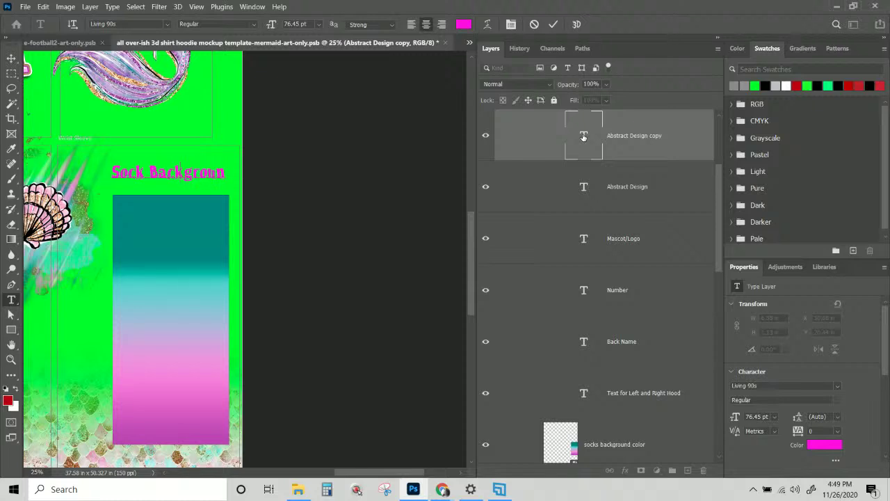
{"action": "key", "text": "BackSpace"}
{"action": "key", "text": "BackSpace"}
{"action": "key", "text": "BackSpace"}
{"action": "key", "text": "BackSpace"}
{"action": "key", "text": "BackSpace"}
{"action": "key", "text": "BackSpace"}
{"action": "key", "text": "BackSpace"}
{"action": "key", "text": "BackSpace"}
{"action": "key", "text": "BackSpace"}
{"action": "key", "text": "BackSpace"}
{"action": "key", "text": "BackSpace"}
{"action": "key", "text": "BackSpace"}
{"action": "type", "text": "ck"}
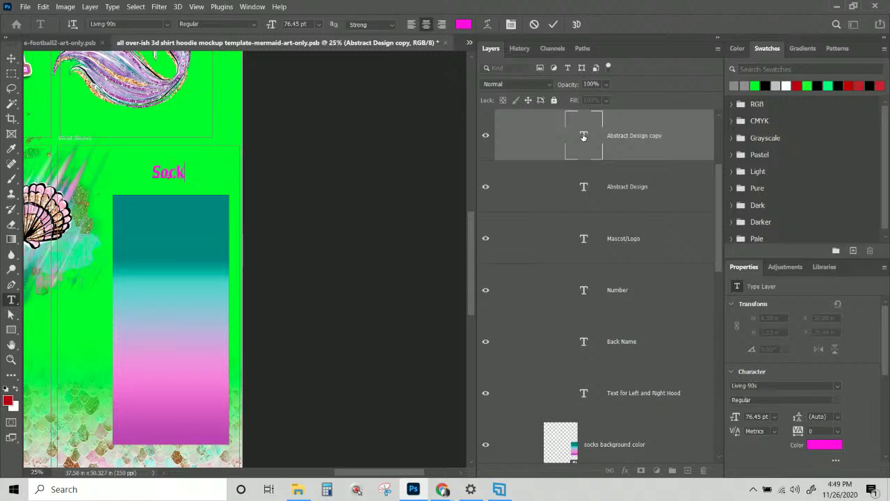
{"action": "type", "text": " Gradient"}
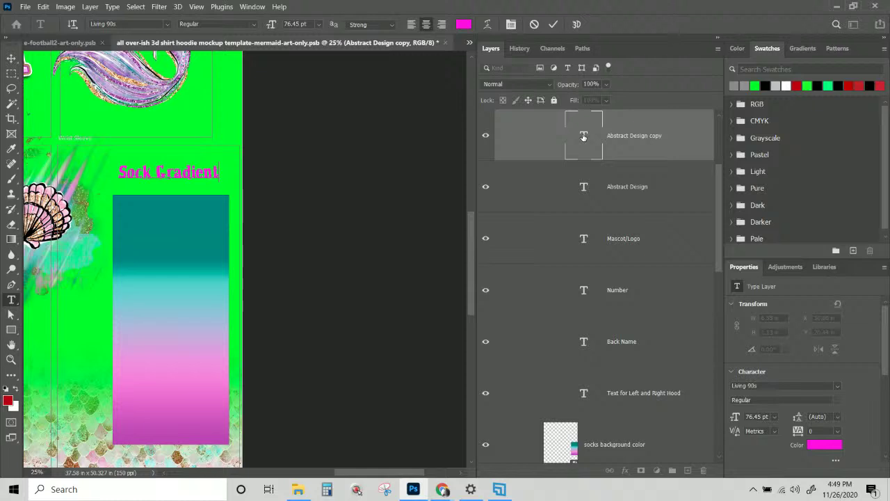
{"action": "type", "text": " or"}
{"action": "key", "text": "Return"}
{"action": "type", "text": "C"}
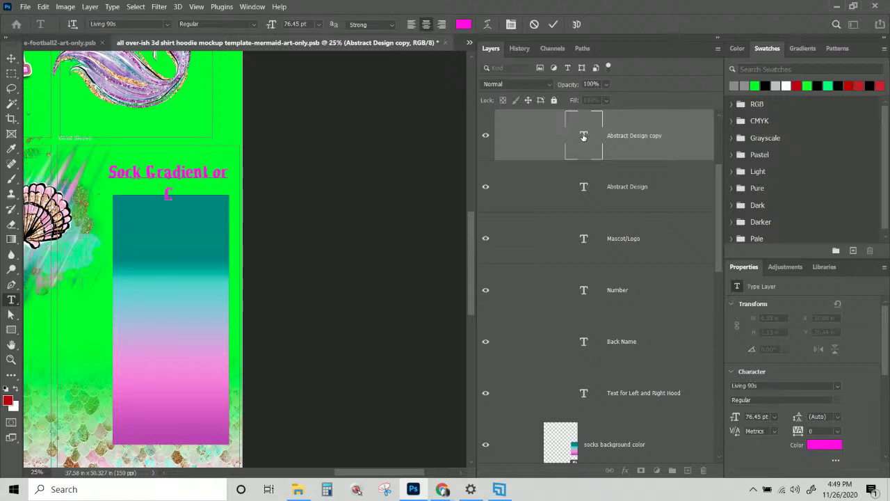
{"action": "type", "text": "olor Background"}
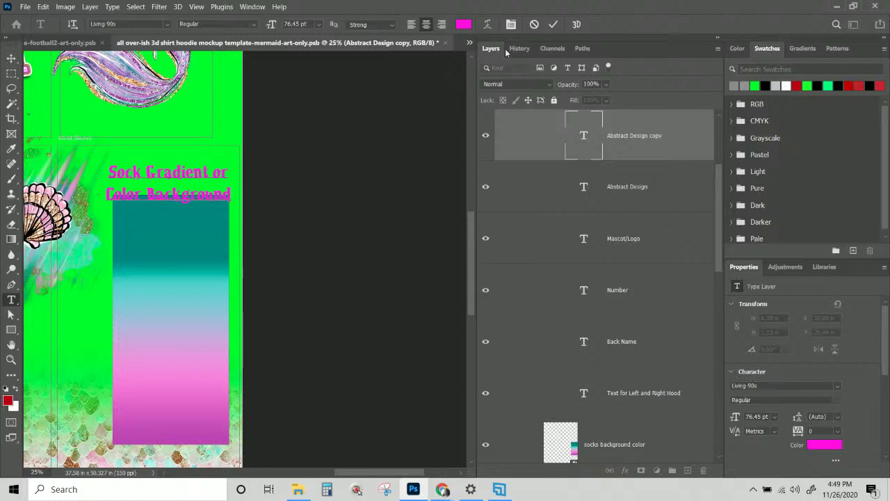
Move the Sock Gradient or Color Background label up clear of the socks gradient and collapse the Labels group
{"action": "left_click", "coordinate": [11, 57]}
{"action": "left_click_drag", "start_coordinate": [173, 179], "coordinate": [175, 163]}
{"action": "scroll", "coordinate": [605, 166], "scroll_direction": "up", "scroll_amount": 3}
{"action": "scroll", "coordinate": [605, 167], "scroll_direction": "down", "scroll_amount": 2}
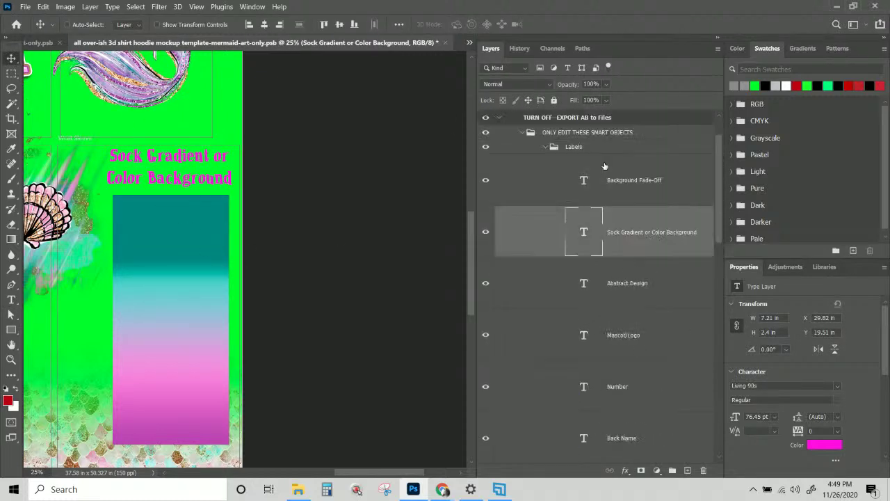
{"action": "left_click", "coordinate": [546, 148]}
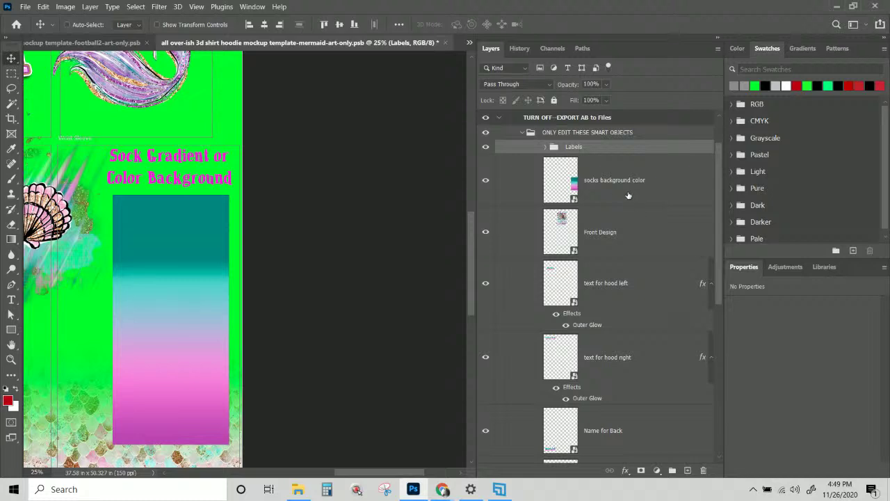
Open the socks background color smart object, examine its Gradient Overlay settings, and close it without changes
{"action": "left_click", "coordinate": [575, 184]}
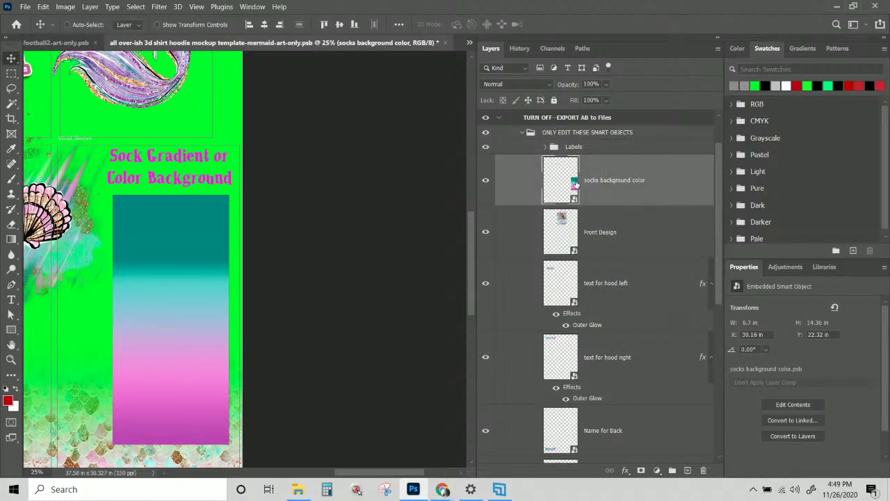
{"action": "double_click", "coordinate": [574, 182]}
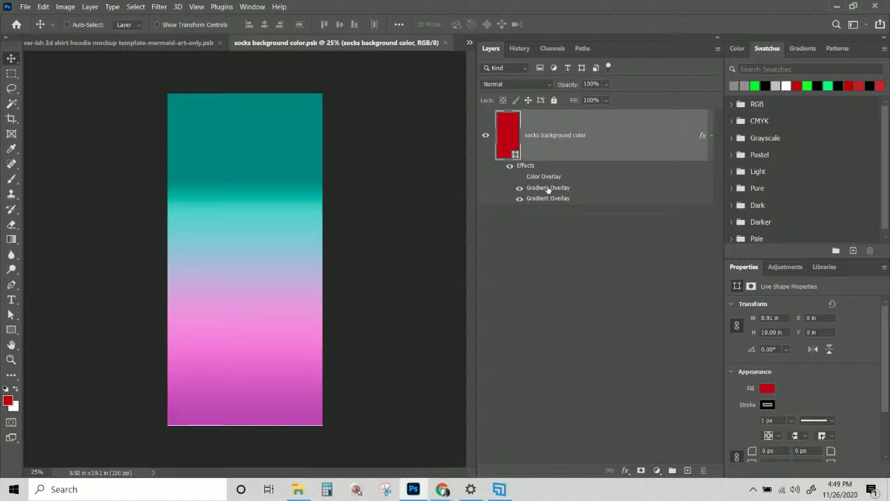
{"action": "double_click", "coordinate": [548, 190]}
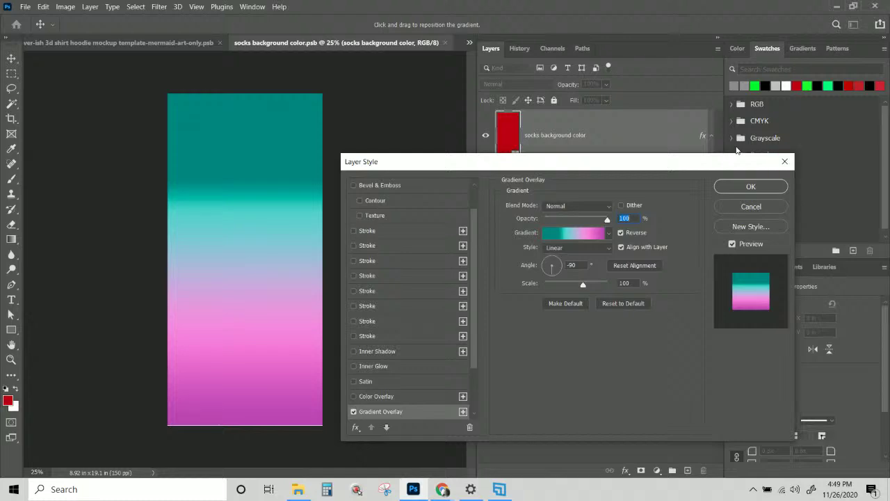
{"action": "left_click", "coordinate": [784, 161]}
{"action": "left_click", "coordinate": [445, 43]}
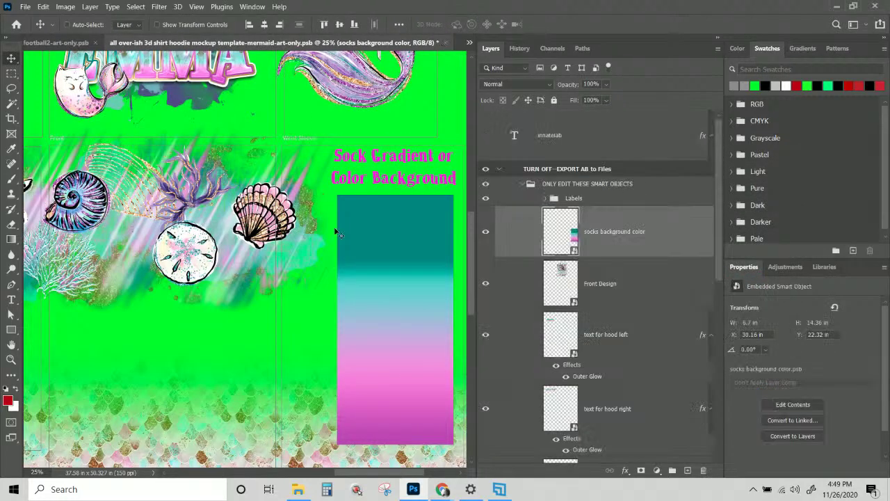
Collapse the TURN OFF--EXPORT AB to Files artboard and toggle its visibility off and on to check the artboards beneath
{"action": "scroll", "coordinate": [339, 233], "scroll_direction": "up", "scroll_amount": 2}
{"action": "scroll", "coordinate": [339, 233], "scroll_direction": "down", "scroll_amount": 1}
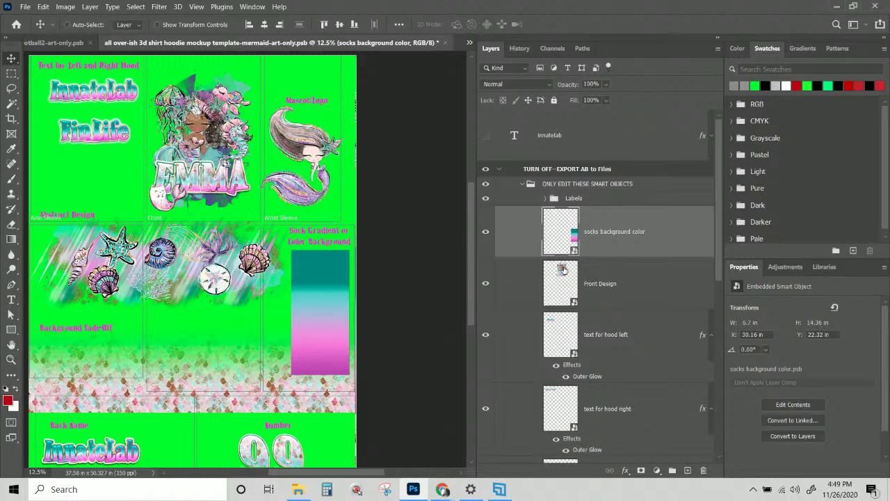
{"action": "left_click", "coordinate": [499, 169]}
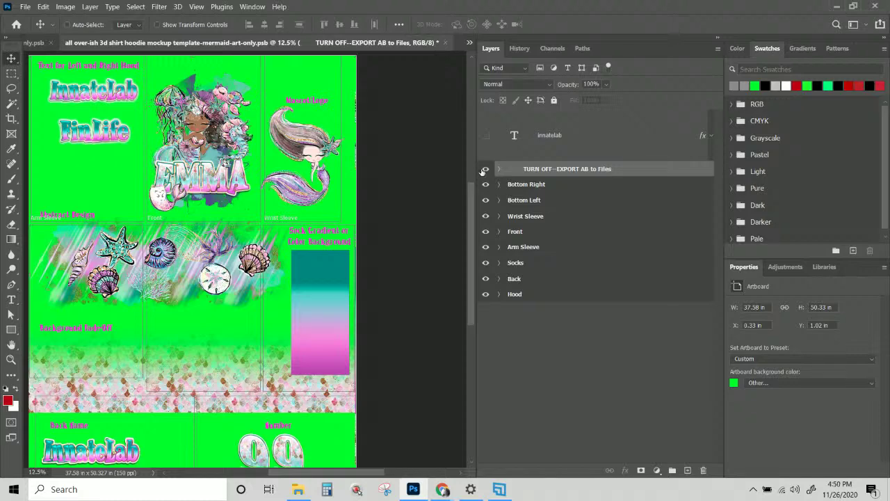
{"action": "left_click", "coordinate": [484, 170]}
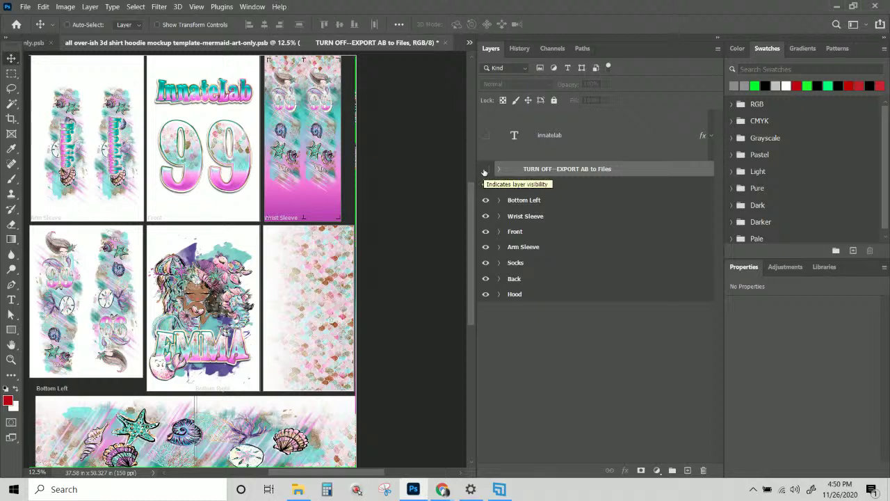
{"action": "left_click", "coordinate": [485, 170]}
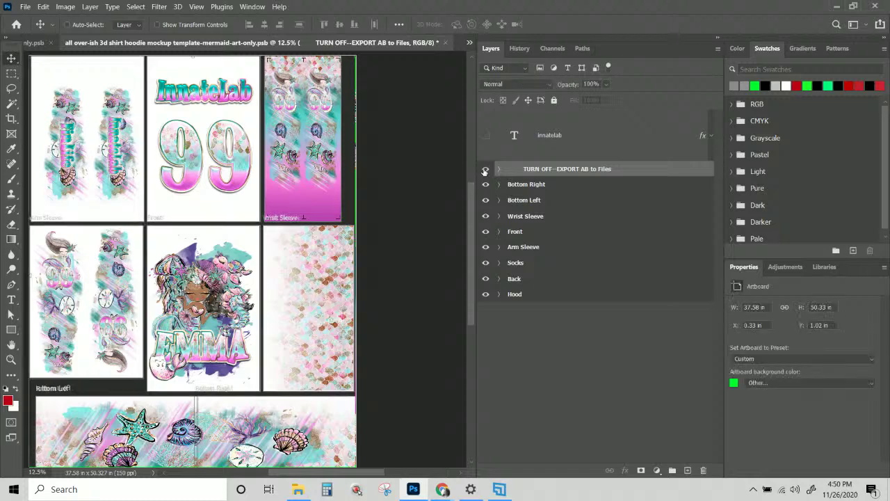
{"action": "left_click", "coordinate": [498, 169]}
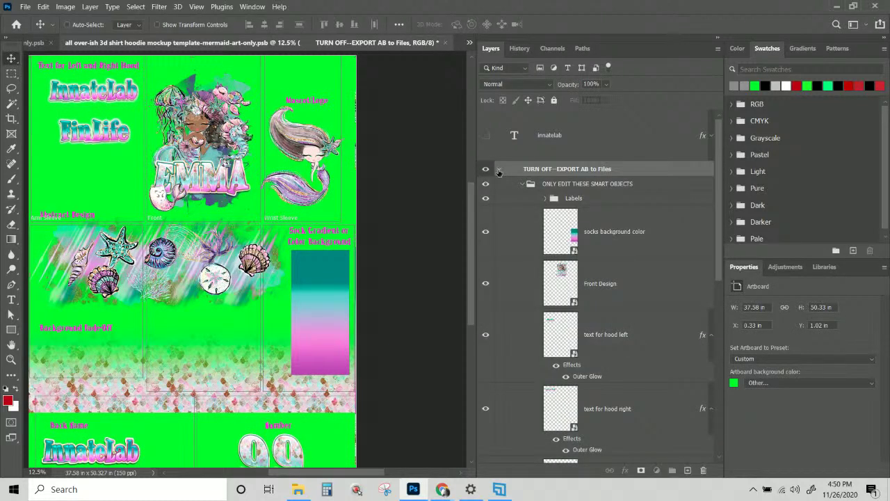
{"action": "left_click", "coordinate": [499, 170]}
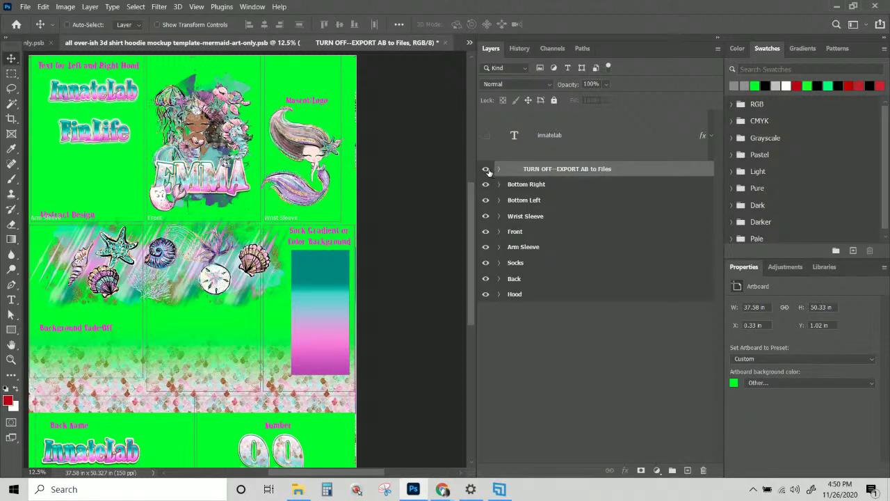
{"action": "left_click", "coordinate": [486, 169]}
{"action": "left_click", "coordinate": [486, 169]}
Save the mermaid template with the TURN OFF--EXPORT AB to Files artboard collapsed
{"action": "scroll", "coordinate": [175, 356], "scroll_direction": "down", "scroll_amount": 5}
{"action": "scroll", "coordinate": [175, 357], "scroll_direction": "up", "scroll_amount": 7}
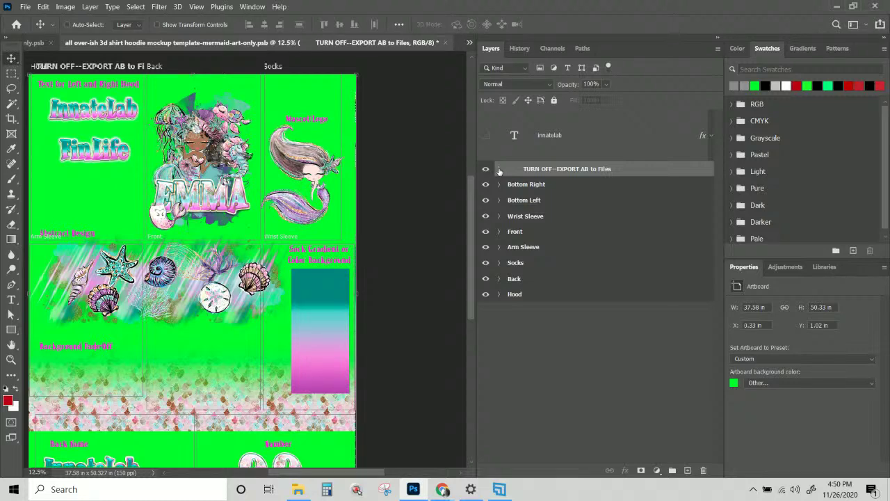
{"action": "scroll", "coordinate": [254, 154], "scroll_direction": "up", "scroll_amount": 3}
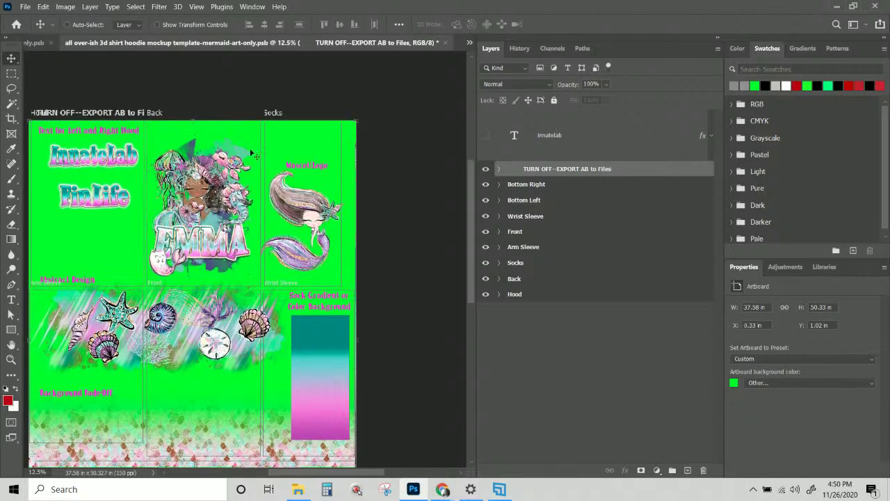
{"action": "scroll", "coordinate": [130, 146], "scroll_direction": "down", "scroll_amount": 3}
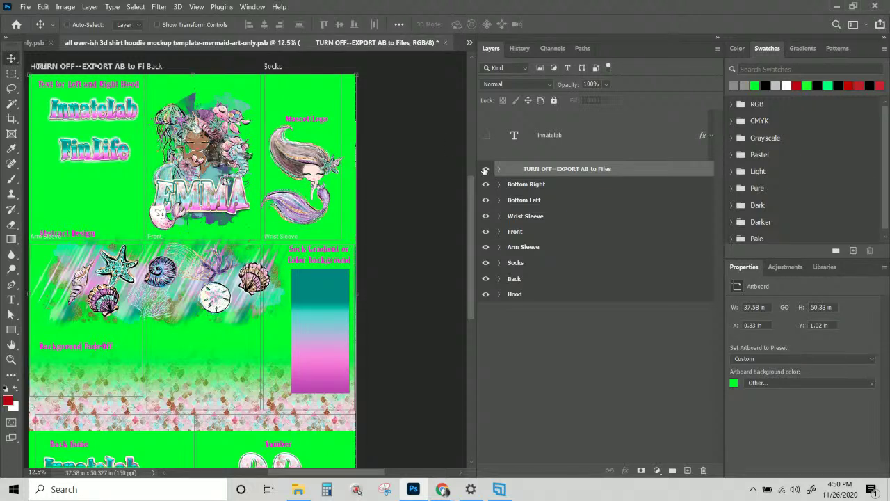
{"action": "left_click", "coordinate": [498, 169]}
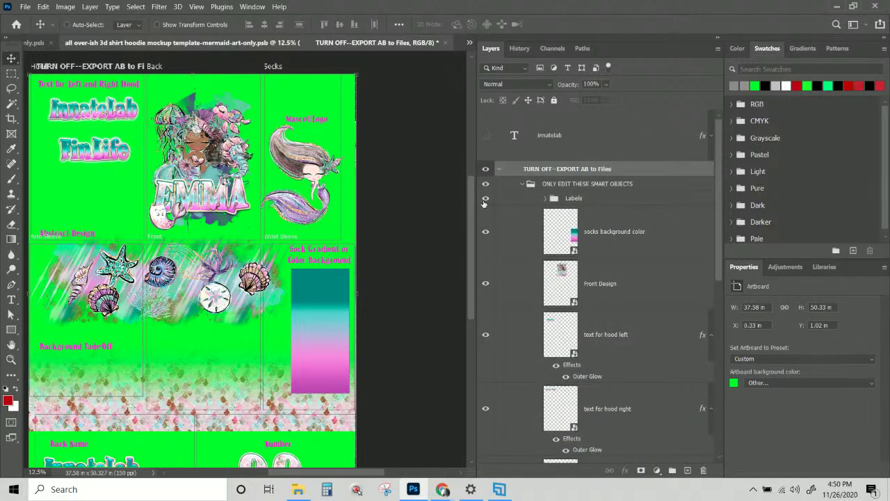
{"action": "left_click", "coordinate": [500, 169]}
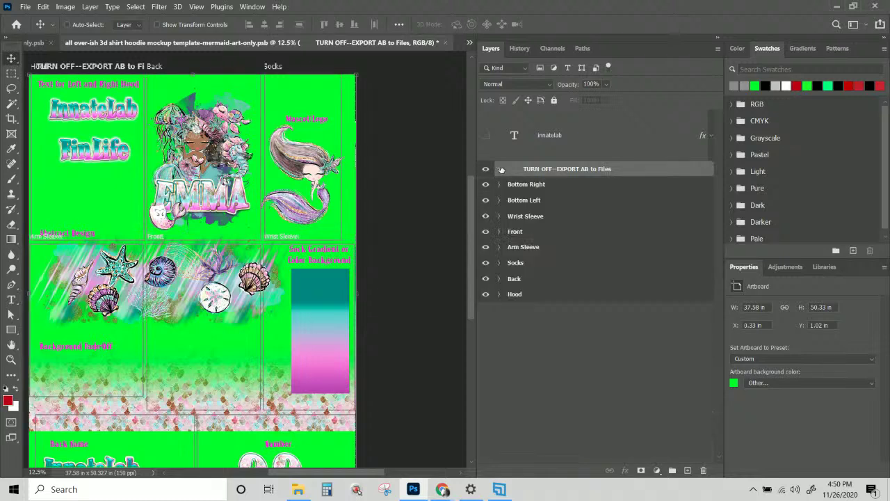
{"action": "key", "text": "ctrl+s"}
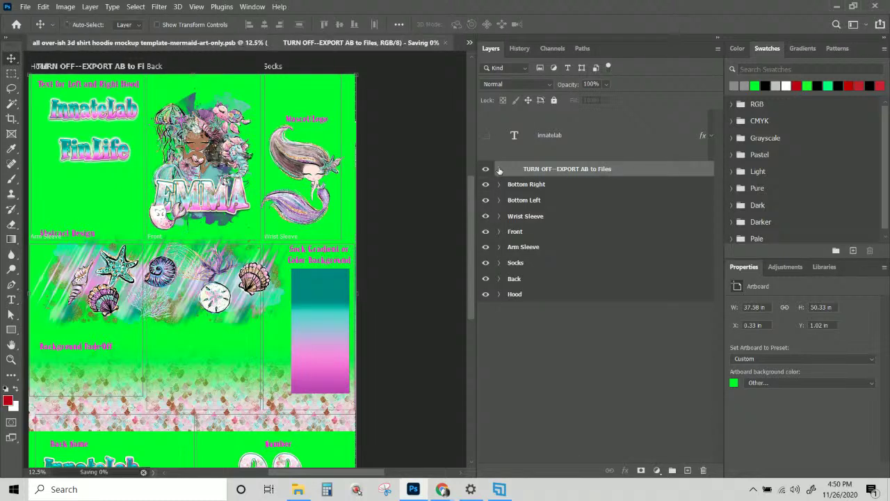
Briefly hide the Labels group and the socks background color, Front Design and text for hood left layers, and show them again
{"action": "left_click", "coordinate": [500, 169]}
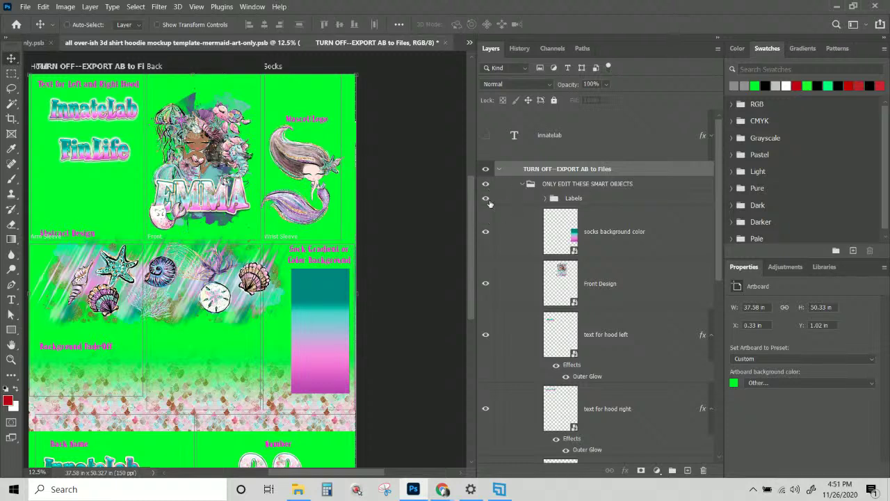
{"action": "left_click", "coordinate": [485, 198]}
{"action": "left_click", "coordinate": [490, 234]}
{"action": "left_click", "coordinate": [486, 283]}
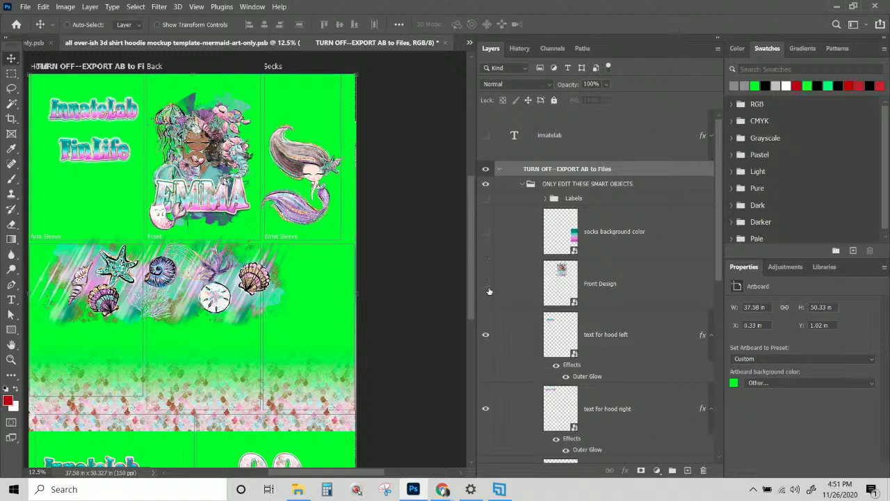
{"action": "left_click", "coordinate": [485, 335]}
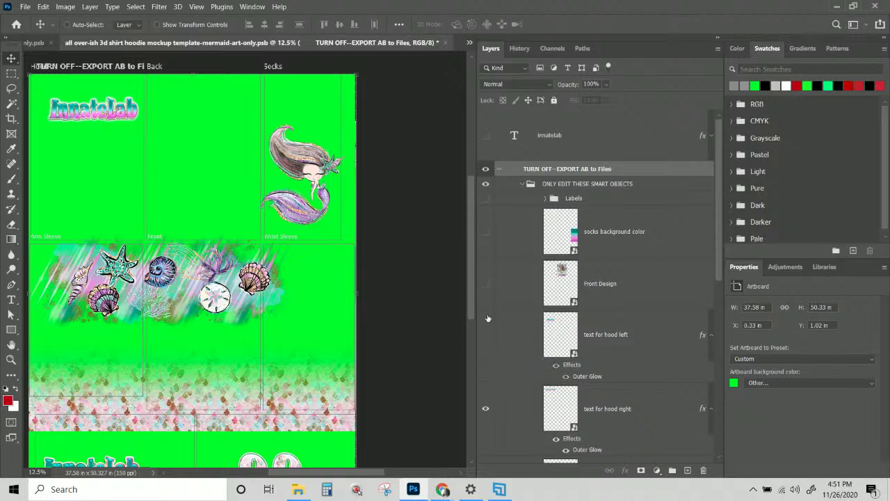
{"action": "left_click", "coordinate": [486, 283]}
{"action": "left_click", "coordinate": [485, 335]}
{"action": "left_click", "coordinate": [485, 231]}
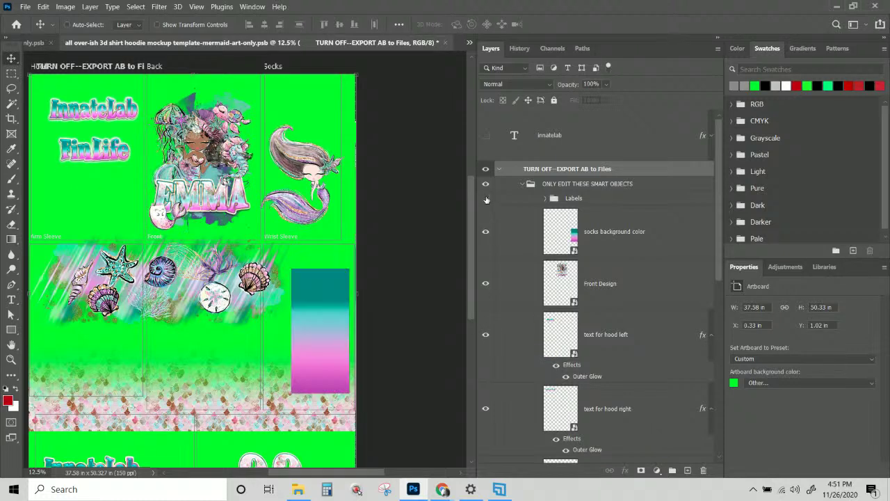
{"action": "left_click", "coordinate": [485, 199]}
Collapse the ONLY EDIT THESE SMART OBJECTS group and deselect all layers
{"action": "left_click", "coordinate": [528, 185]}
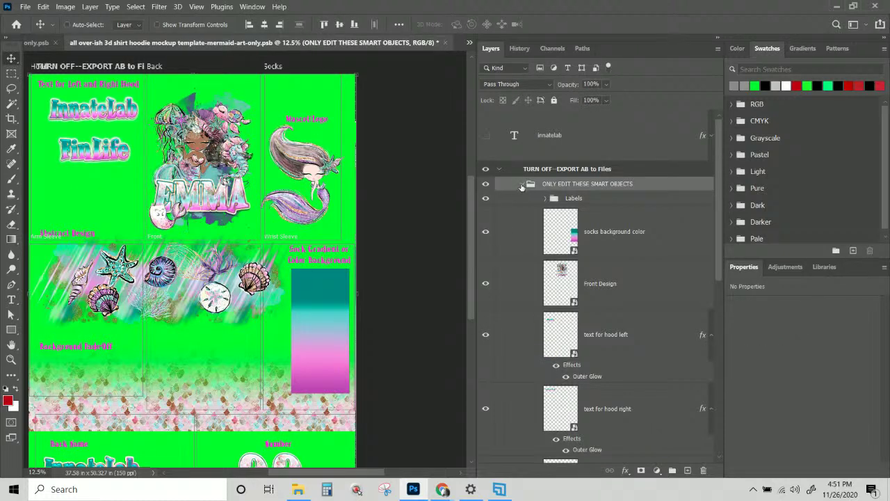
{"action": "left_click", "coordinate": [522, 184]}
{"action": "left_click", "coordinate": [532, 201]}
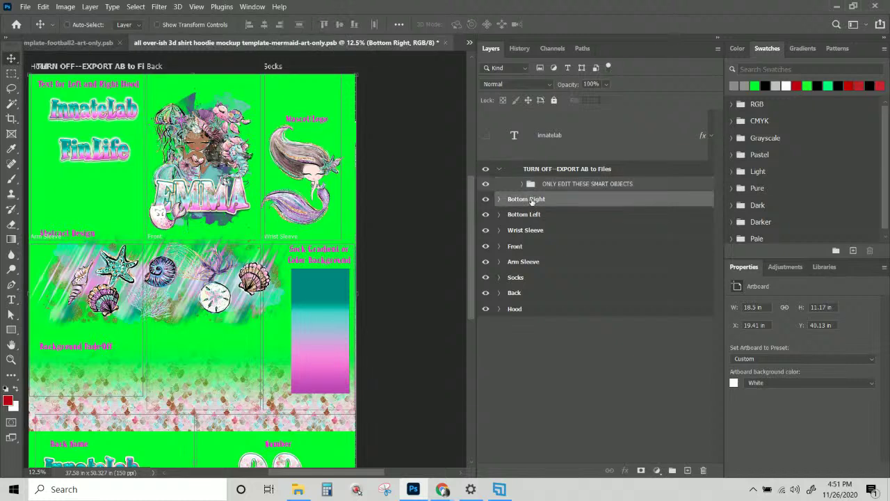
{"action": "left_click", "coordinate": [560, 185]}
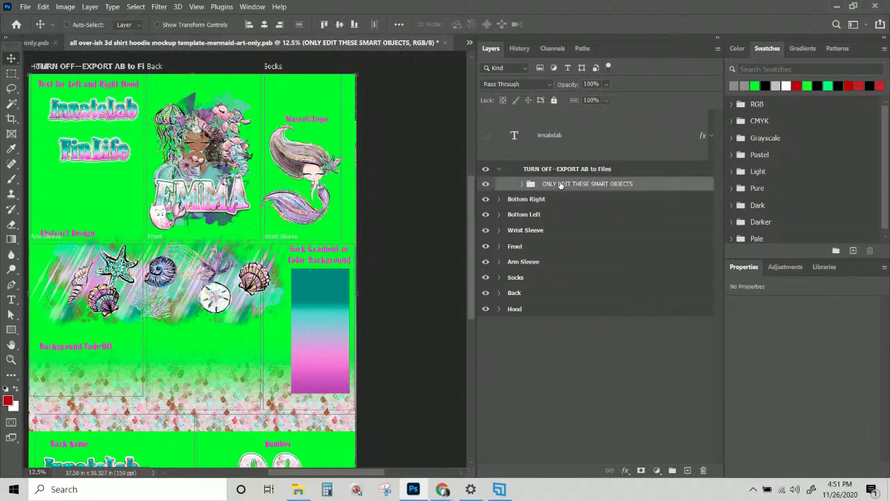
{"action": "left_click", "coordinate": [540, 312]}
{"action": "left_click", "coordinate": [544, 334]}
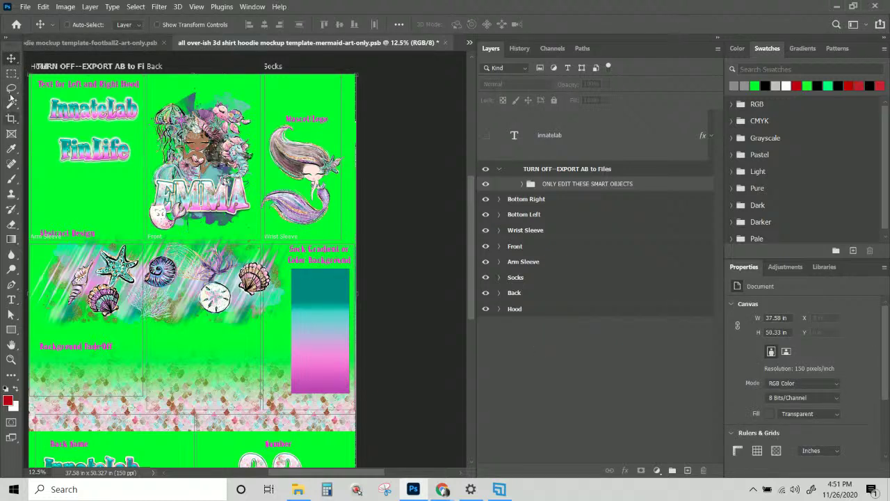
Draw a new artboard of about 37.58 by 50.37 in around all existing artboards and place it beneath them in the layer stack
{"action": "right_click", "coordinate": [11, 58]}
{"action": "left_click", "coordinate": [48, 69]}
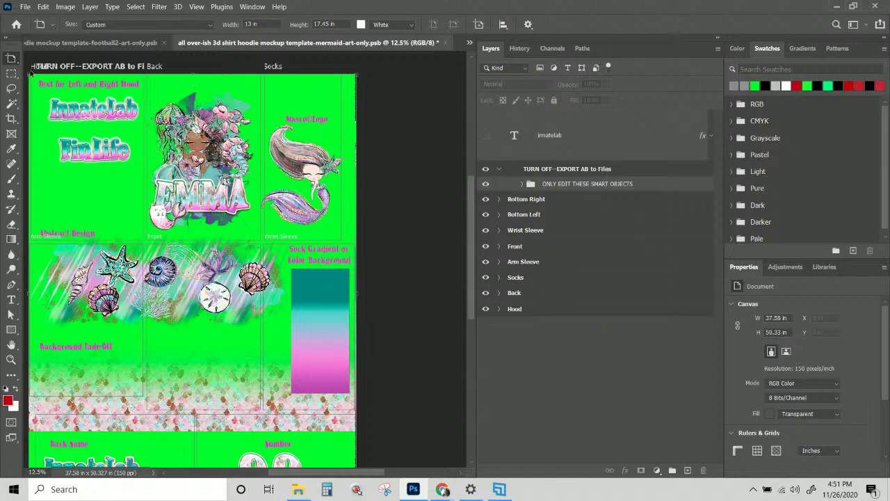
{"action": "left_click_drag", "start_coordinate": [30, 70], "coordinate": [359, 439]}
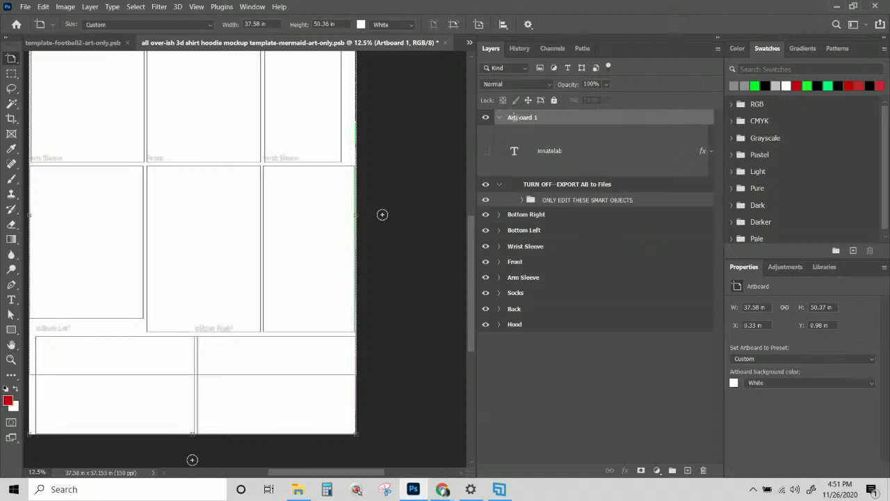
{"action": "left_click_drag", "start_coordinate": [515, 119], "coordinate": [535, 340]}
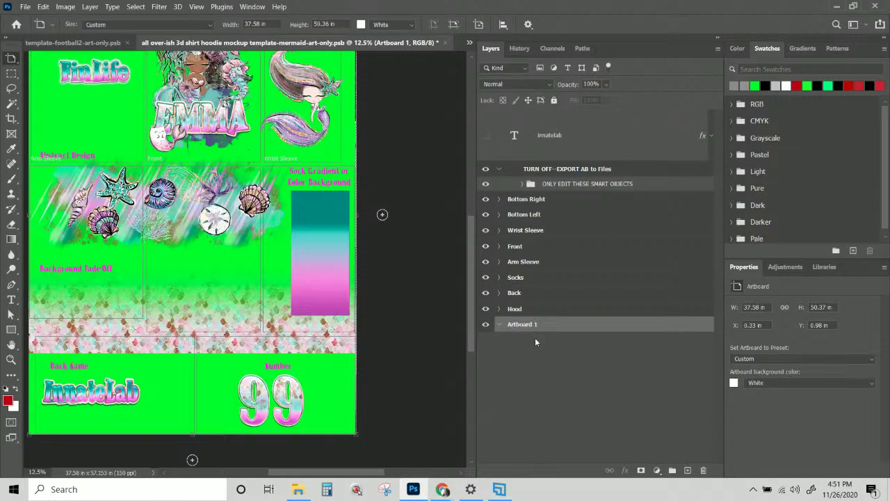
Rename the new full-size artboard as All Art
{"action": "double_click", "coordinate": [527, 324]}
{"action": "type", "text": "Em"}
{"action": "key", "text": "BackSpace"}
{"action": "key", "text": "BackSpace"}
{"action": "key", "text": "BackSpace"}
{"action": "key", "text": "BackSpace"}
{"action": "key", "text": "BackSpace"}
{"action": "key", "text": "BackSpace"}
{"action": "key", "text": "Return"}
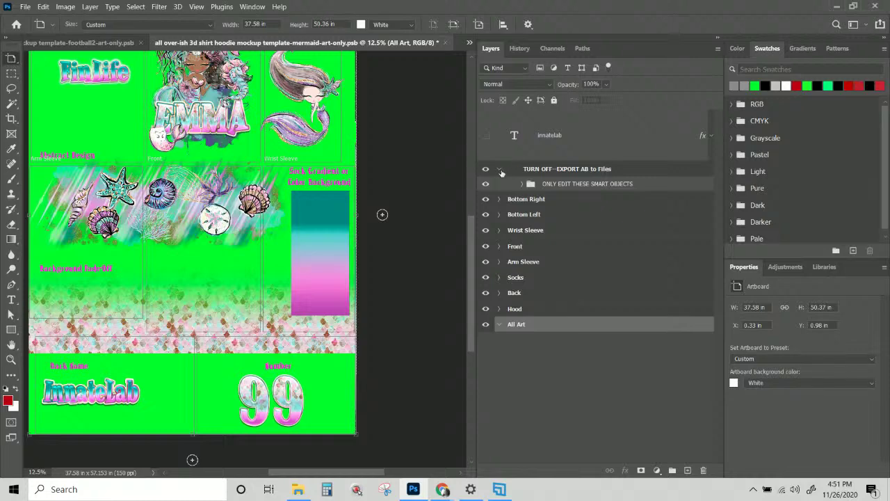
Collapse and hide the TURN OFF--EXPORT AB to Files artboard, switch to the Move tool and check the uncovered artwork
{"action": "left_click", "coordinate": [498, 169]}
{"action": "left_click", "coordinate": [486, 169]}
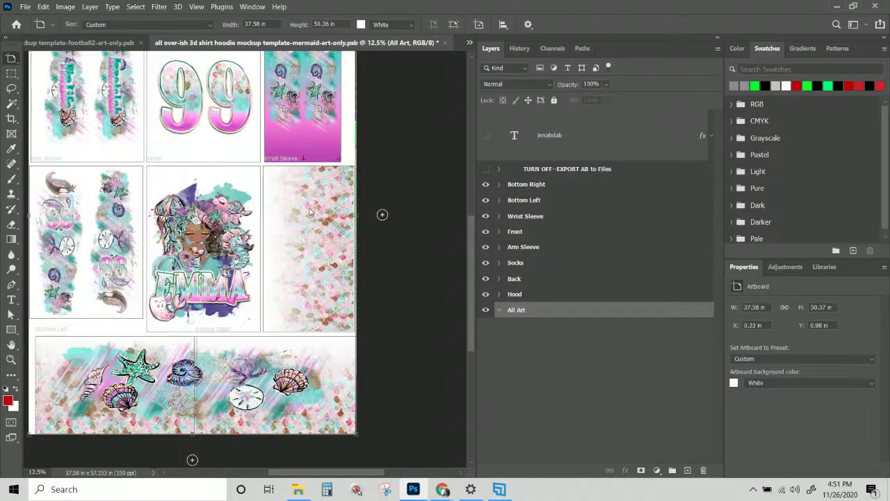
{"action": "scroll", "coordinate": [306, 219], "scroll_direction": "up", "scroll_amount": 3}
{"action": "scroll", "coordinate": [304, 224], "scroll_direction": "up", "scroll_amount": 1}
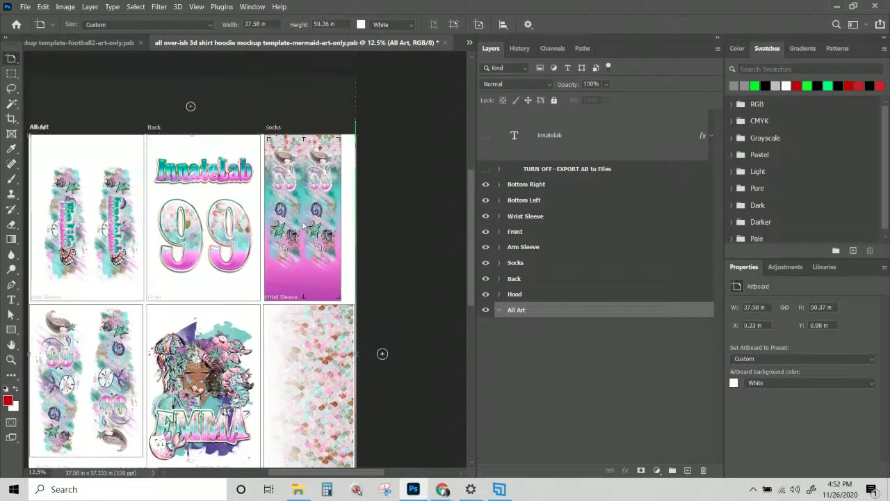
{"action": "left_click_drag", "start_coordinate": [11, 60], "coordinate": [54, 64]}
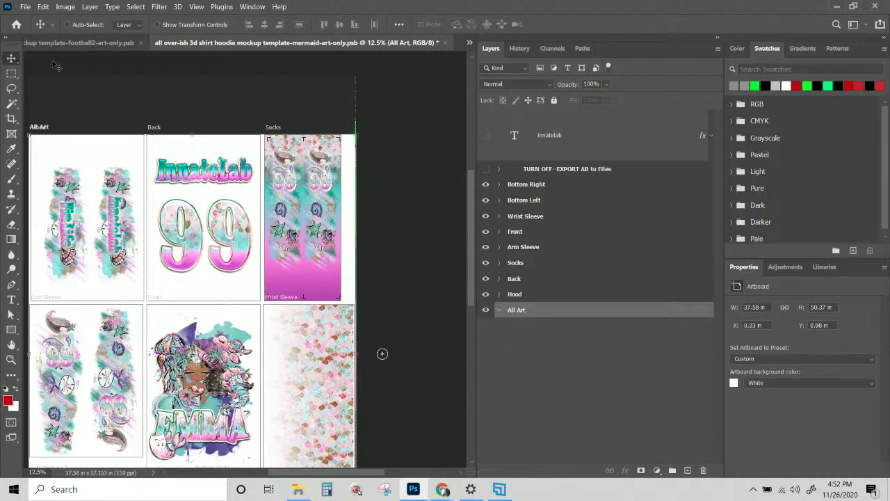
{"action": "scroll", "coordinate": [232, 149], "scroll_direction": "down", "scroll_amount": 2}
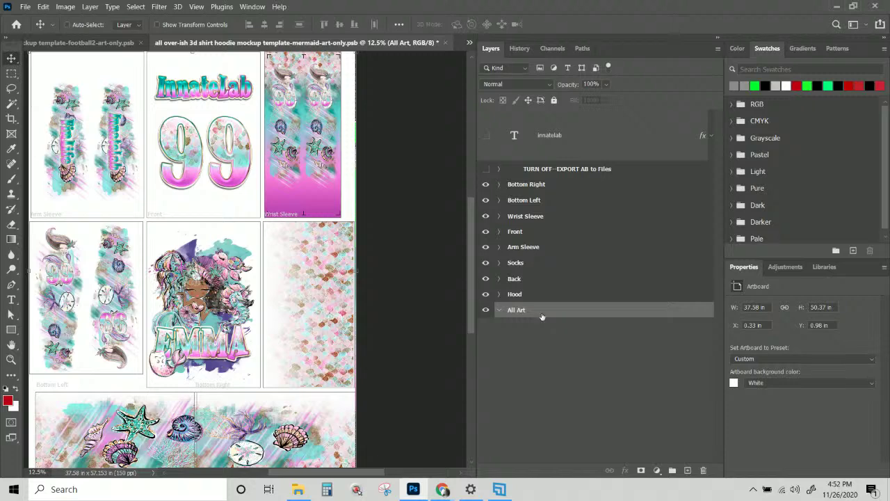
{"action": "scroll", "coordinate": [265, 323], "scroll_direction": "down", "scroll_amount": 1}
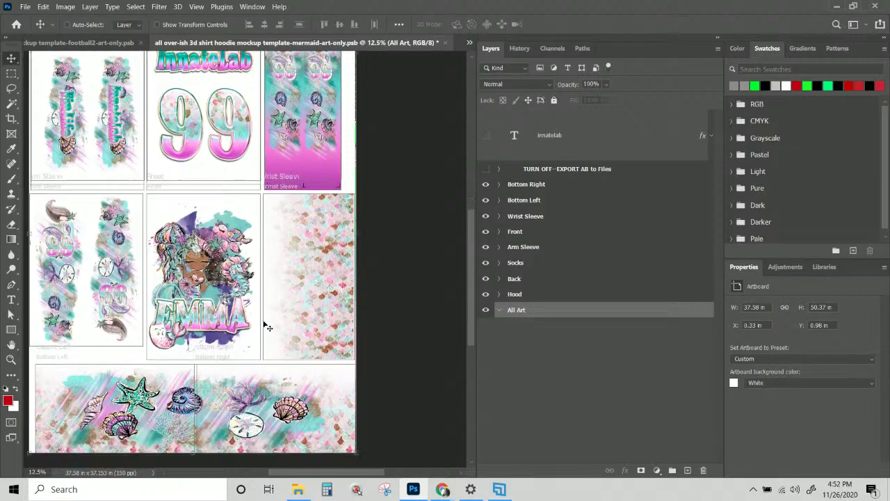
{"action": "scroll", "coordinate": [265, 327], "scroll_direction": "up", "scroll_amount": 3}
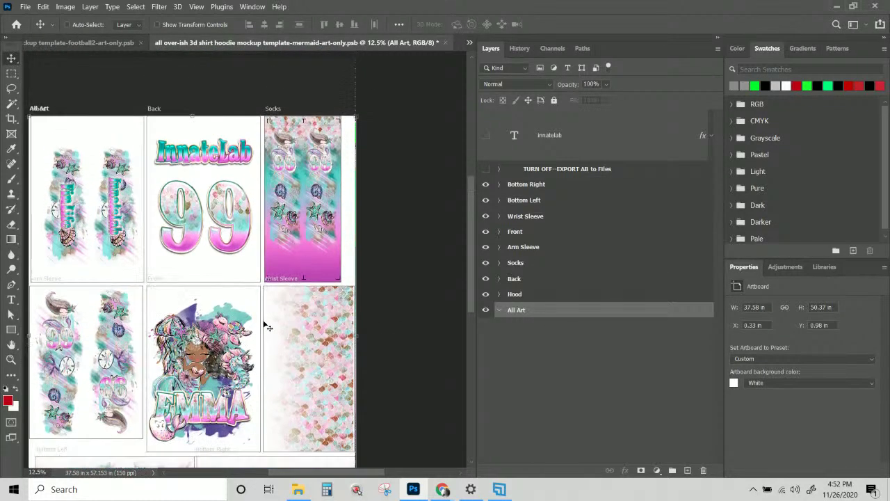
{"action": "scroll", "coordinate": [265, 326], "scroll_direction": "down", "scroll_amount": 3}
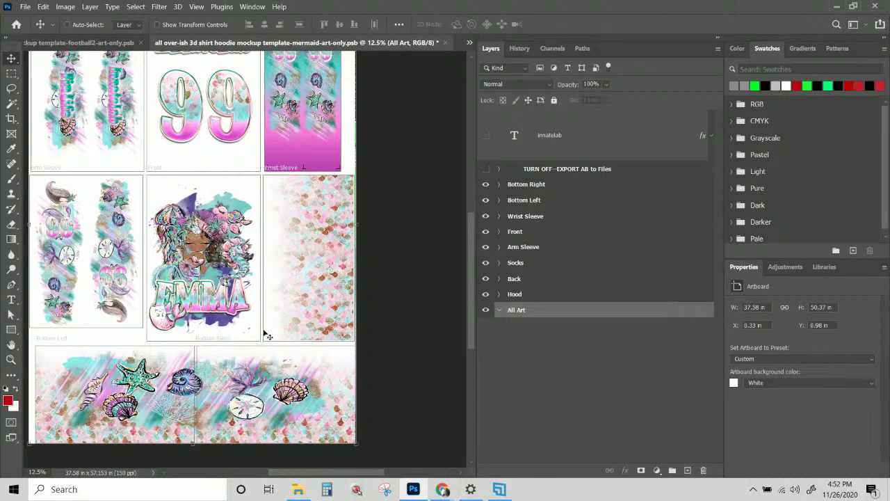
Save a JPEG copy named all over-ish 3d shirt hoodie mockup template-mermaid-art-only.jpg at maximum quality 12
{"action": "left_click", "coordinate": [25, 7]}
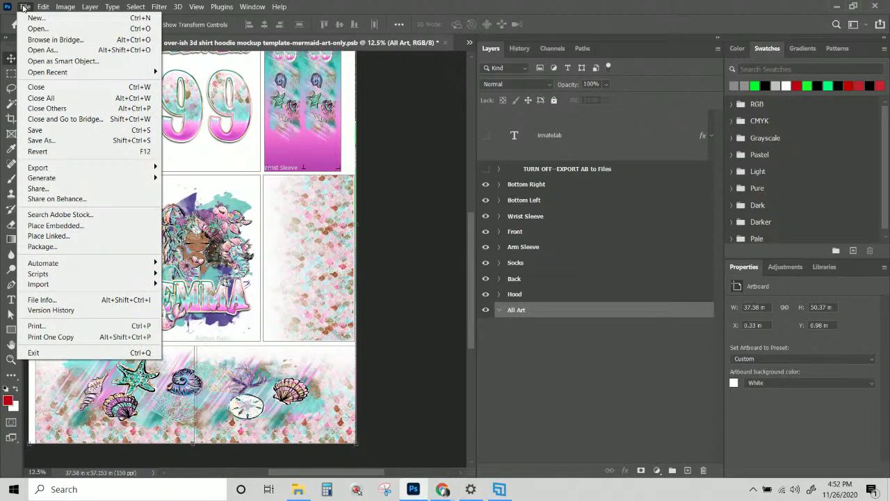
{"action": "left_click", "coordinate": [42, 140]}
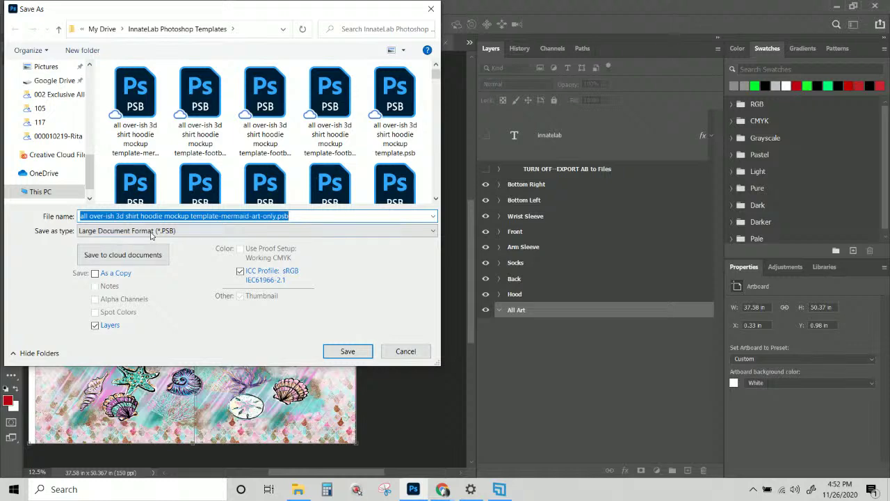
{"action": "left_click", "coordinate": [155, 230]}
{"action": "left_click", "coordinate": [111, 325]}
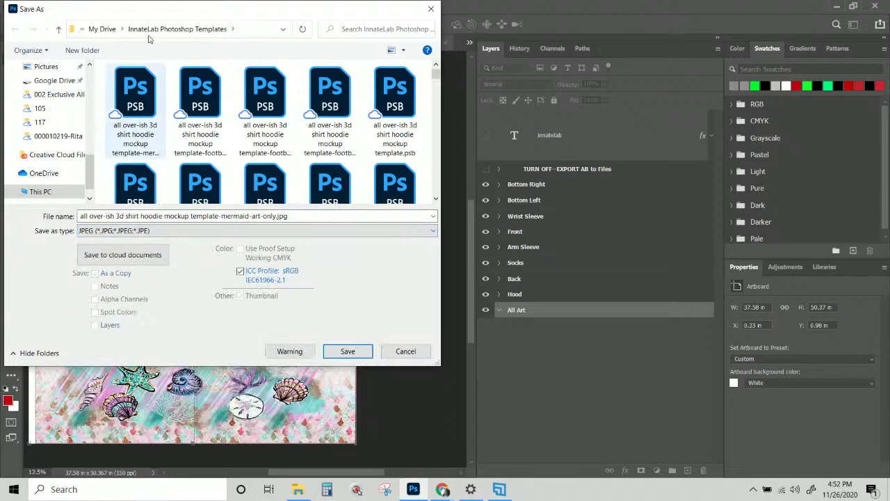
{"action": "left_click", "coordinate": [345, 351]}
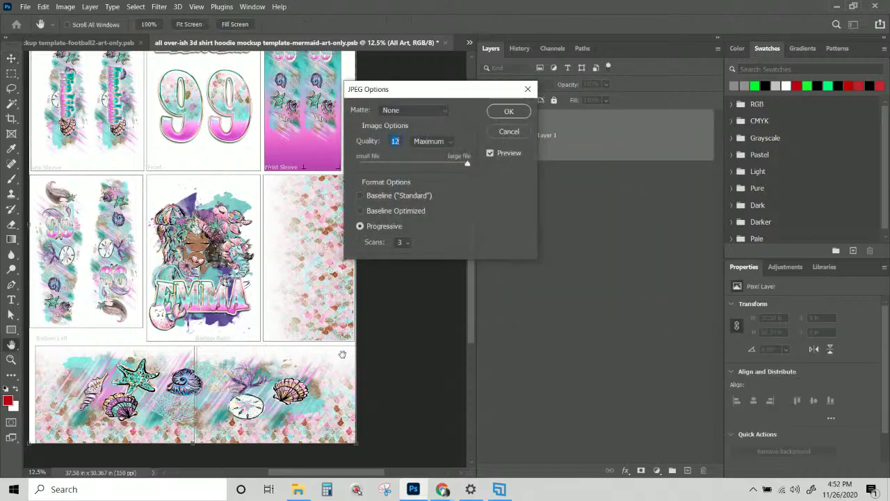
{"action": "left_click", "coordinate": [509, 112]}
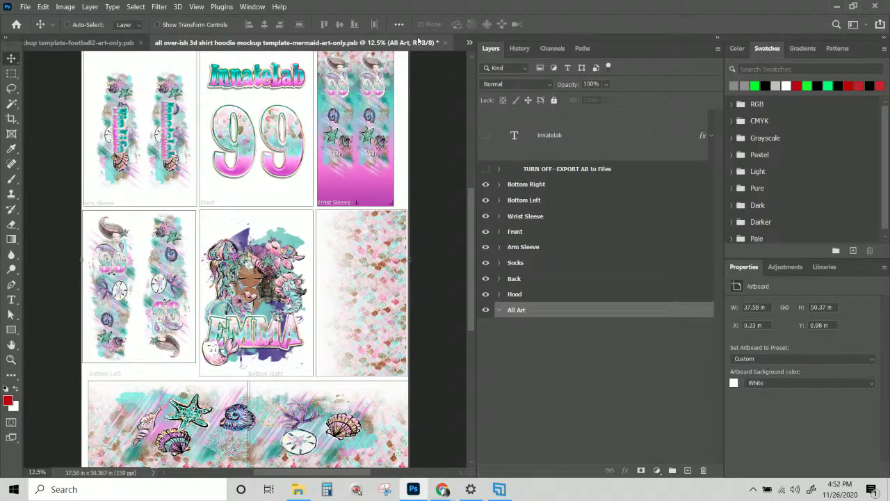
Export the artwork with Save for Web as a medium-quality JPEG 2000 px wide into the InnateLab Photoshop Templates folder
{"action": "left_click", "coordinate": [26, 7]}
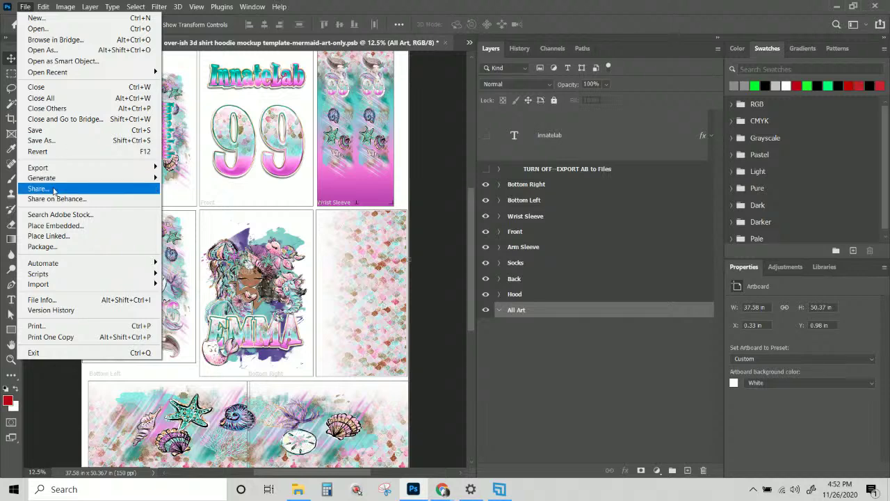
{"action": "mouse_move", "coordinate": [76, 168]}
{"action": "left_click", "coordinate": [235, 195]}
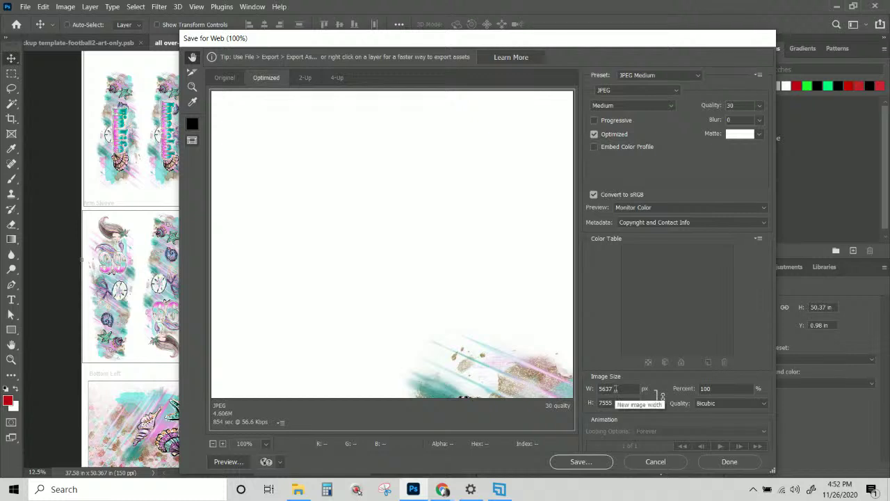
{"action": "left_click_drag", "start_coordinate": [615, 389], "coordinate": [595, 388]}
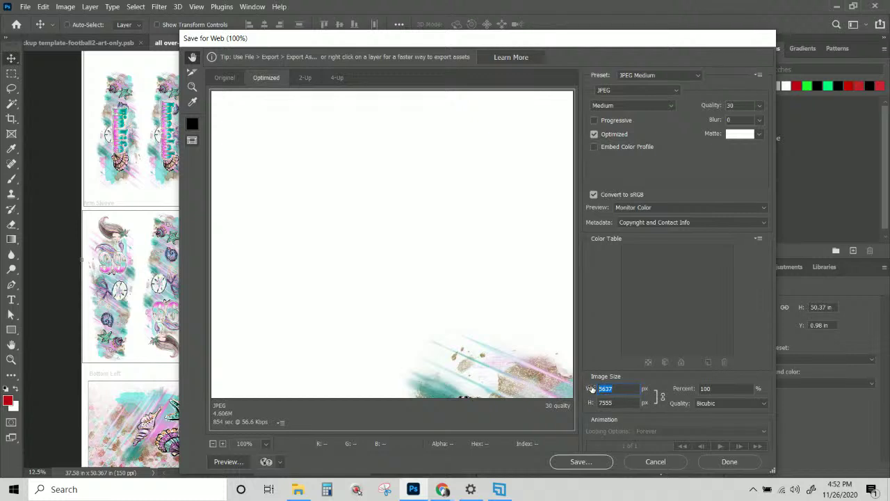
{"action": "type", "text": "2000"}
{"action": "left_click", "coordinate": [579, 462]}
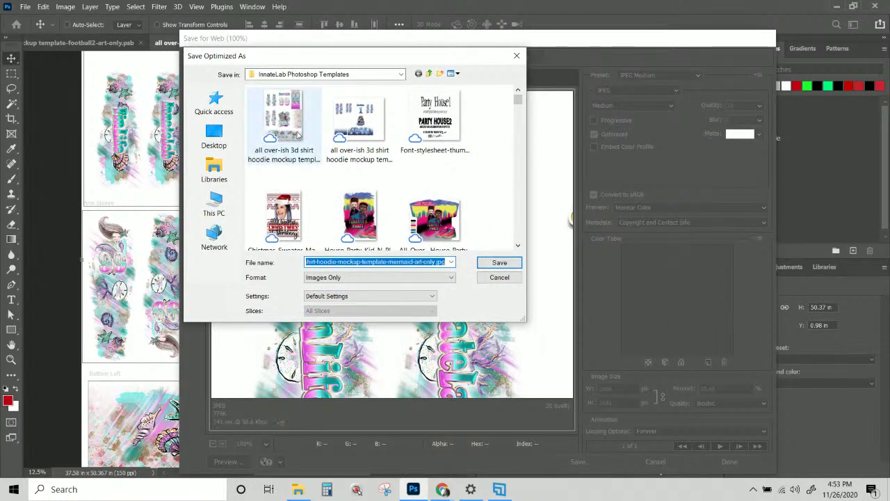
{"action": "left_click", "coordinate": [500, 262]}
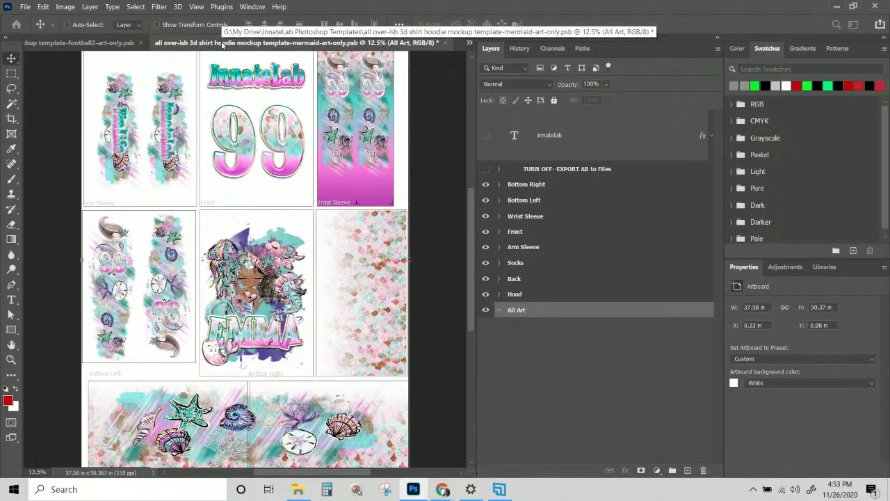
Show the TURN OFF--EXPORT AB to Files artboard again and close the mermaid template with its changes saved
{"action": "left_click", "coordinate": [447, 43]}
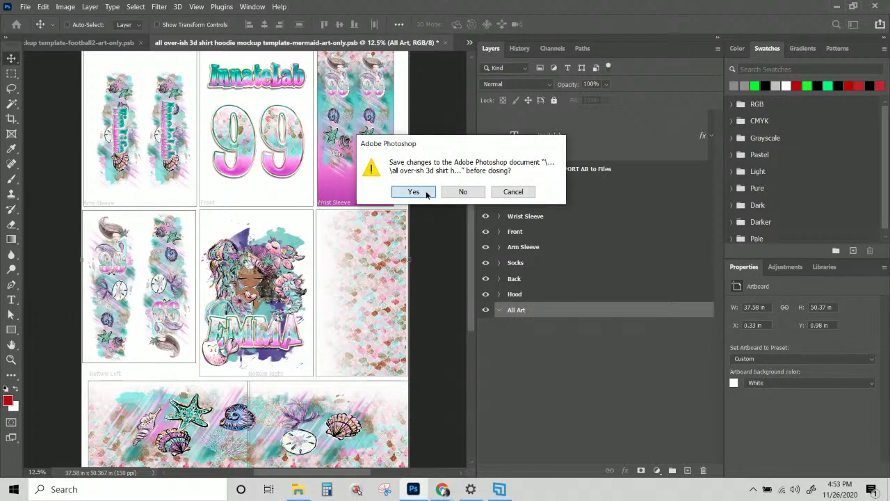
{"action": "left_click", "coordinate": [513, 191]}
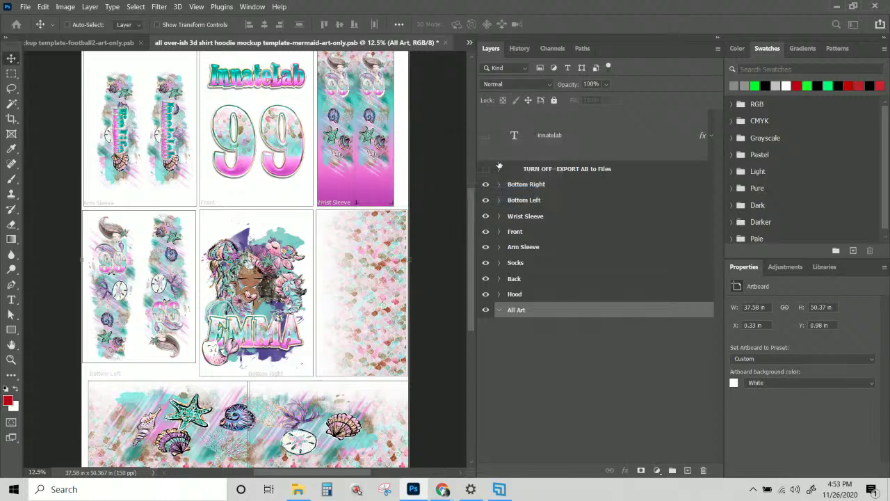
{"action": "left_click", "coordinate": [485, 184]}
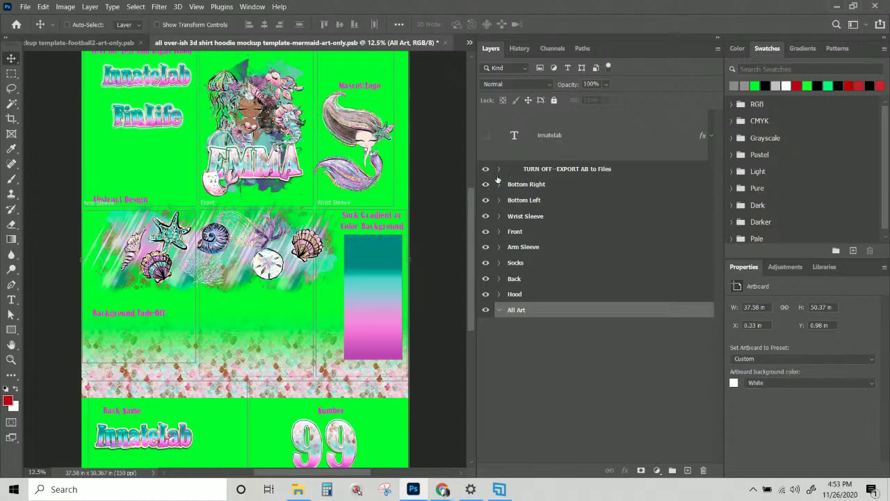
{"action": "left_click", "coordinate": [446, 43]}
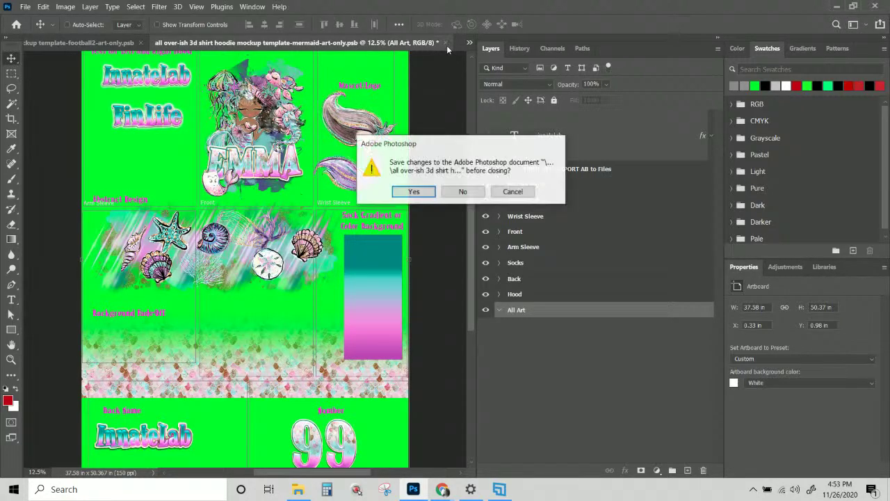
{"action": "left_click", "coordinate": [413, 191]}
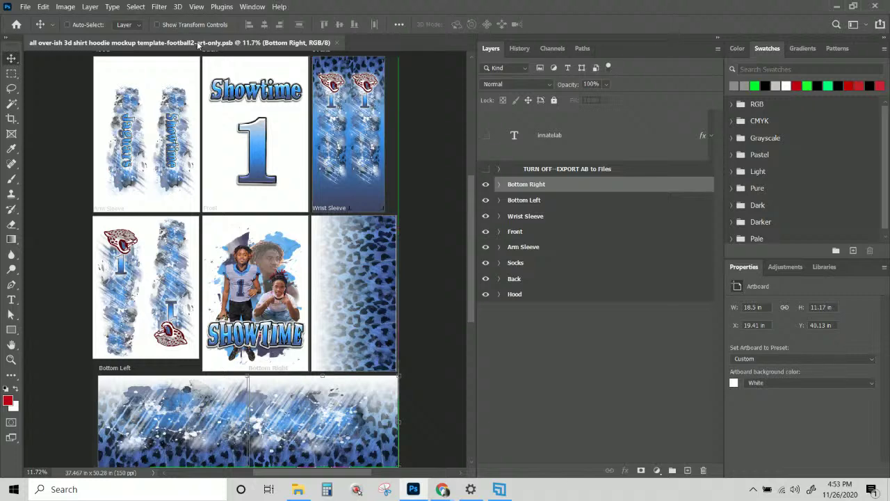
Close the football template and open the recent file all over 3d shirt hoodie allover ish mermaid.psb
{"action": "left_click", "coordinate": [338, 43]}
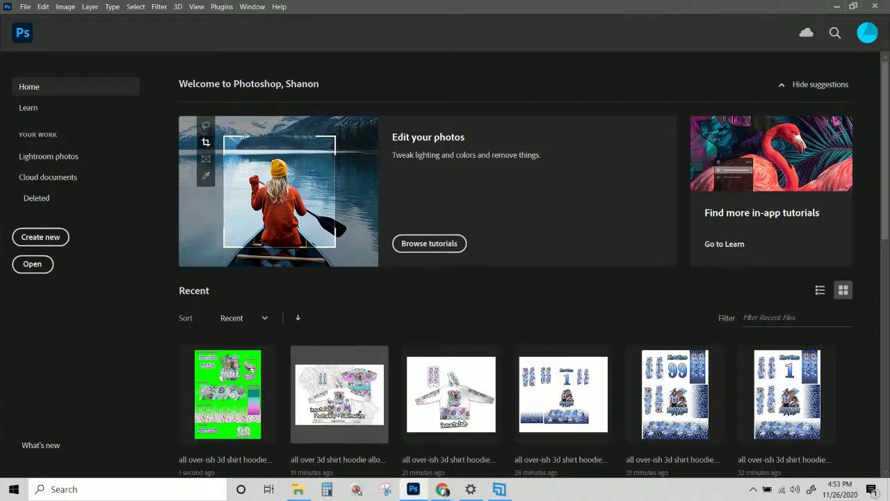
{"action": "left_click", "coordinate": [357, 412]}
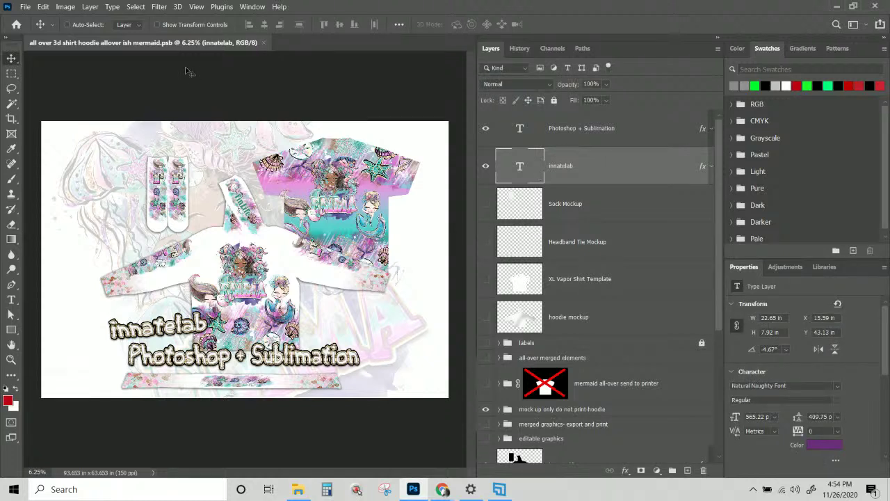
Resize the image proportionally to a height of 12 inches at 150 pixels per inch, transforming the text layer despite its missing font
{"action": "left_click", "coordinate": [27, 10]}
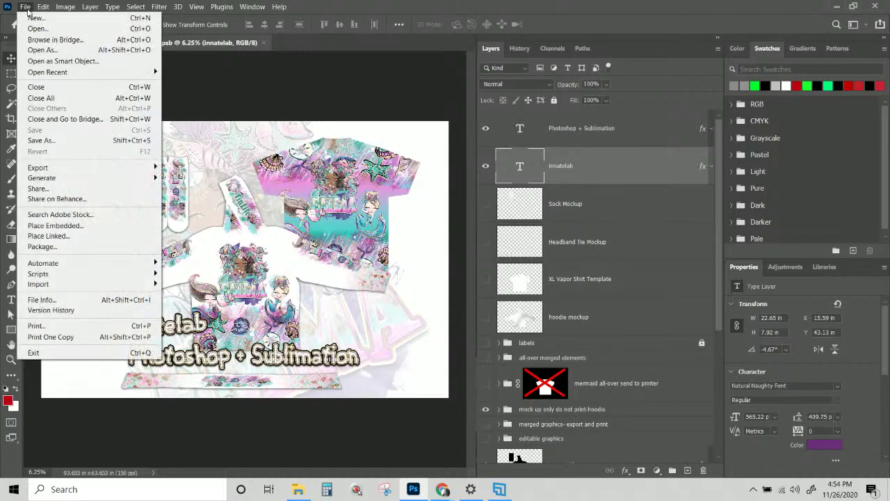
{"action": "key", "text": "Escape"}
{"action": "left_click", "coordinate": [63, 7]}
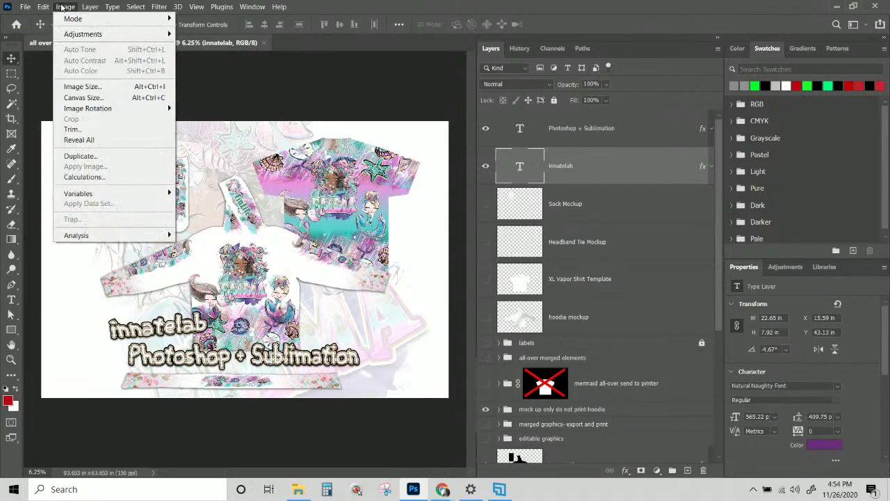
{"action": "left_click", "coordinate": [93, 88]}
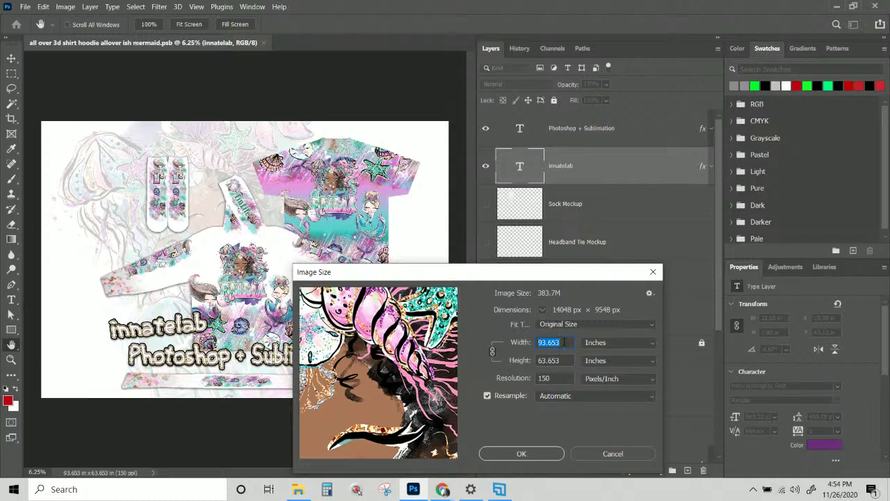
{"action": "key", "text": "Down"}
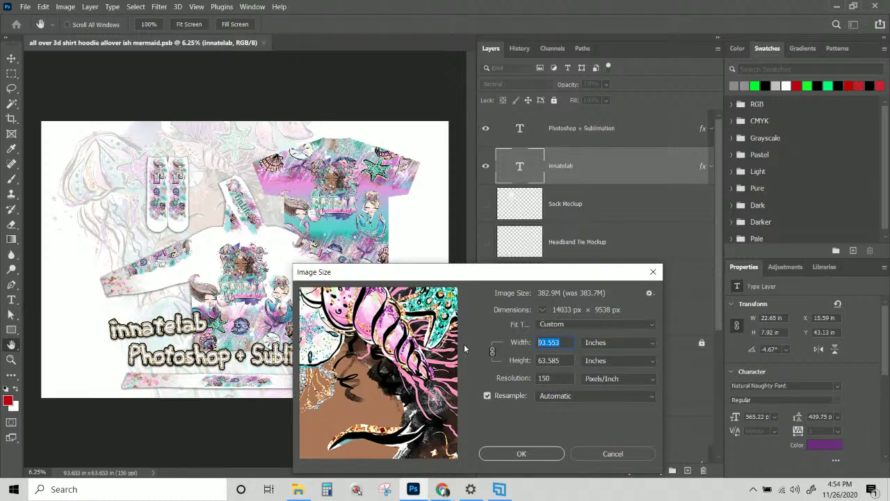
{"action": "left_click", "coordinate": [513, 377]}
{"action": "left_click", "coordinate": [527, 341]}
{"action": "type", "text": "12"}
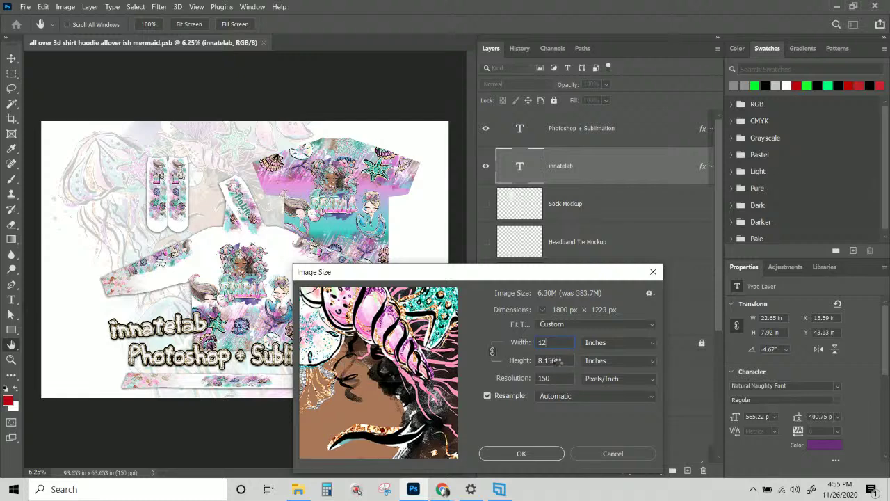
{"action": "double_click", "coordinate": [558, 362]}
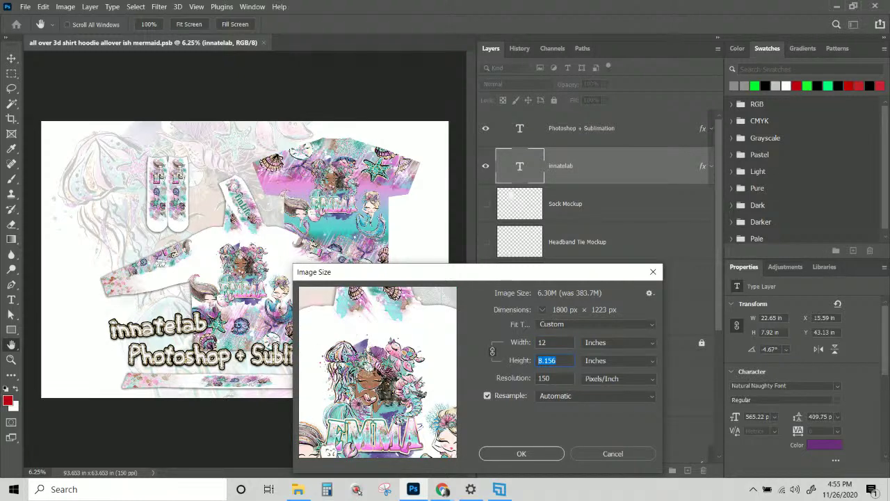
{"action": "type", "text": "12"}
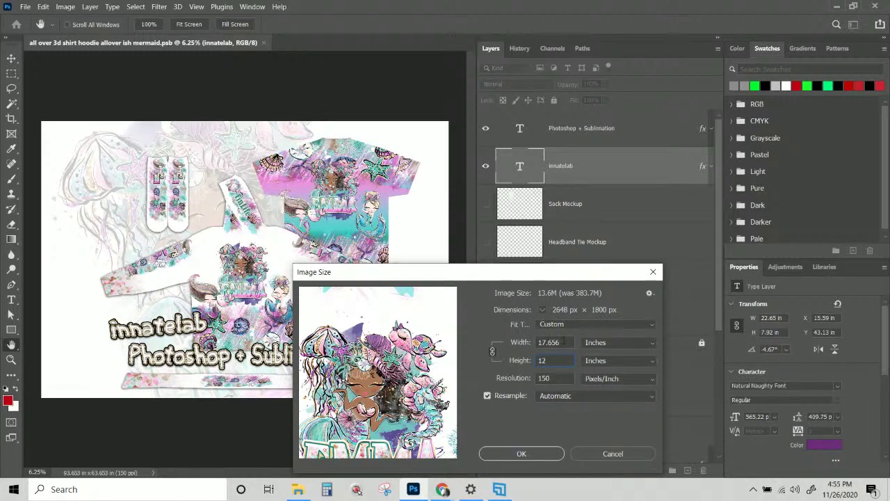
{"action": "key", "text": "shift+Tab"}
{"action": "left_click", "coordinate": [544, 459]}
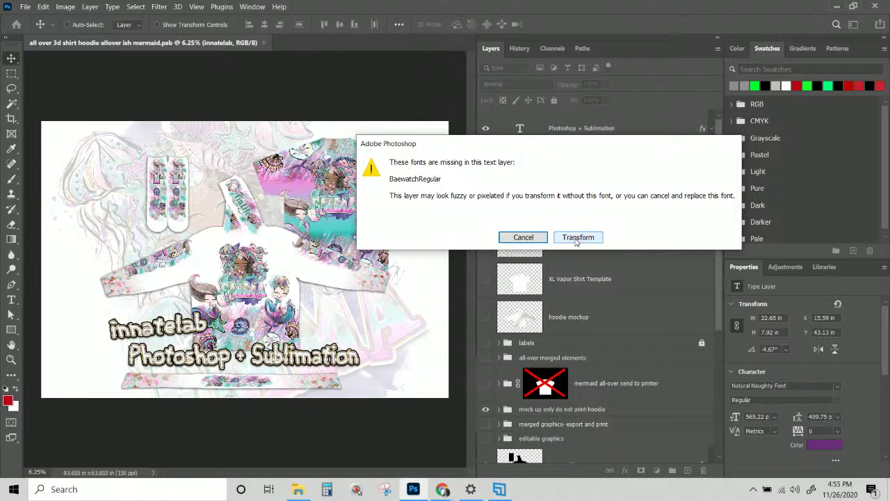
{"action": "left_click", "coordinate": [576, 238]}
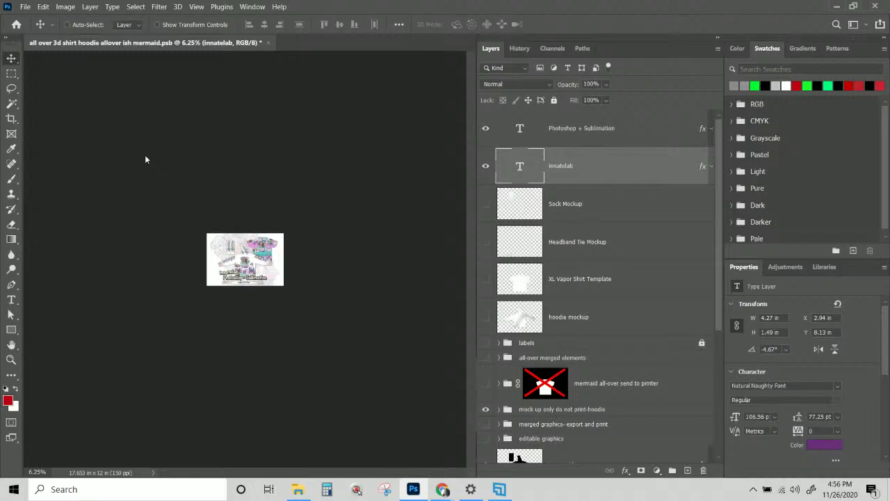
Crop the canvas to a 12-inch width, making it 12 by 12 inches, and accept the clipping
{"action": "key", "text": "ctrl+0"}
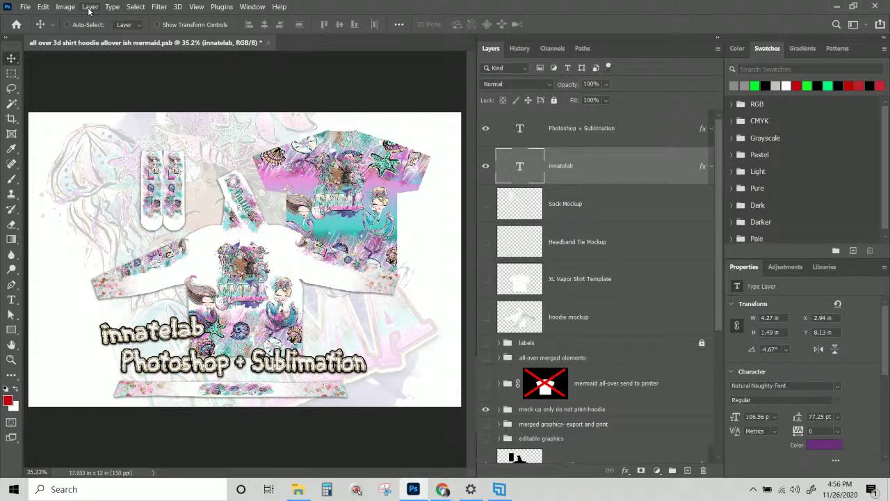
{"action": "left_click", "coordinate": [63, 8]}
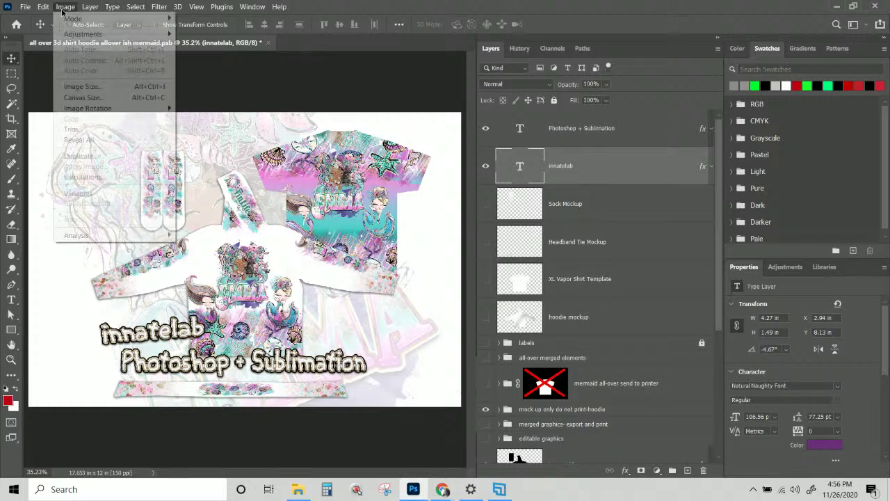
{"action": "left_click", "coordinate": [92, 97]}
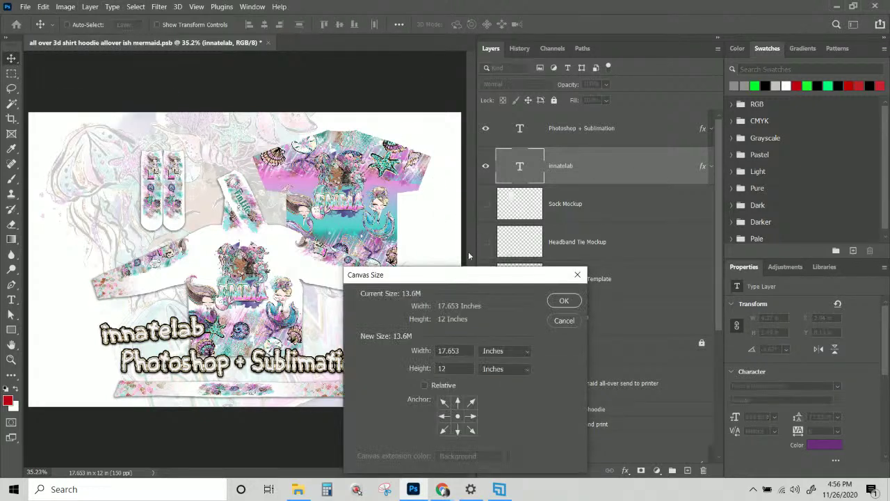
{"action": "double_click", "coordinate": [461, 350]}
{"action": "type", "text": "12"}
{"action": "left_click", "coordinate": [562, 302]}
{"action": "left_click", "coordinate": [427, 192]}
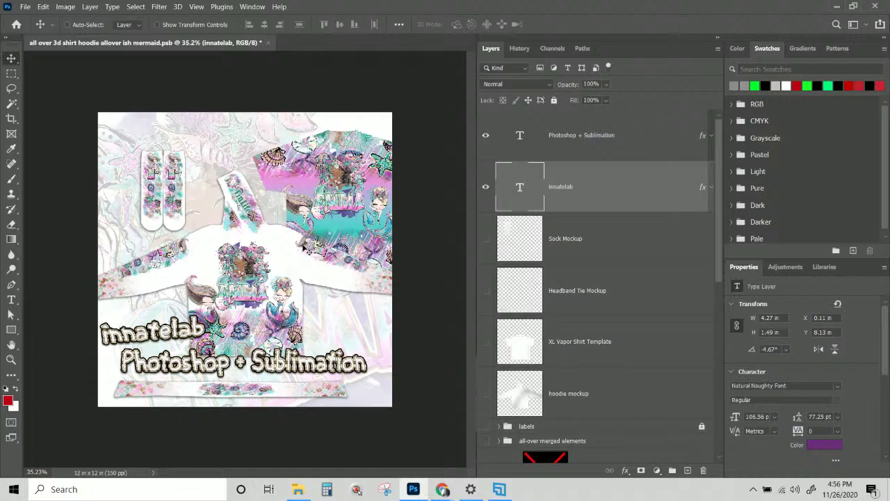
{"action": "left_click", "coordinate": [583, 137]}
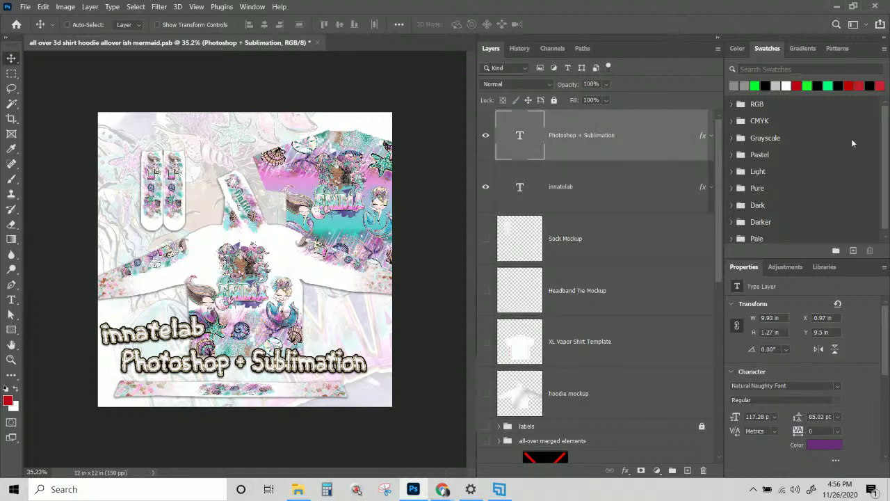
{"action": "scroll", "coordinate": [632, 408], "scroll_direction": "down", "scroll_amount": 10}
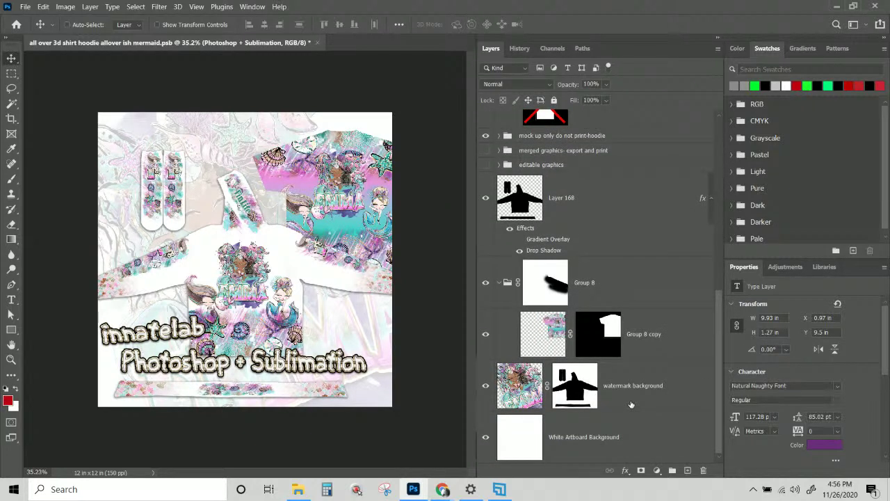
{"action": "left_click", "coordinate": [630, 402], "text": "shift"}
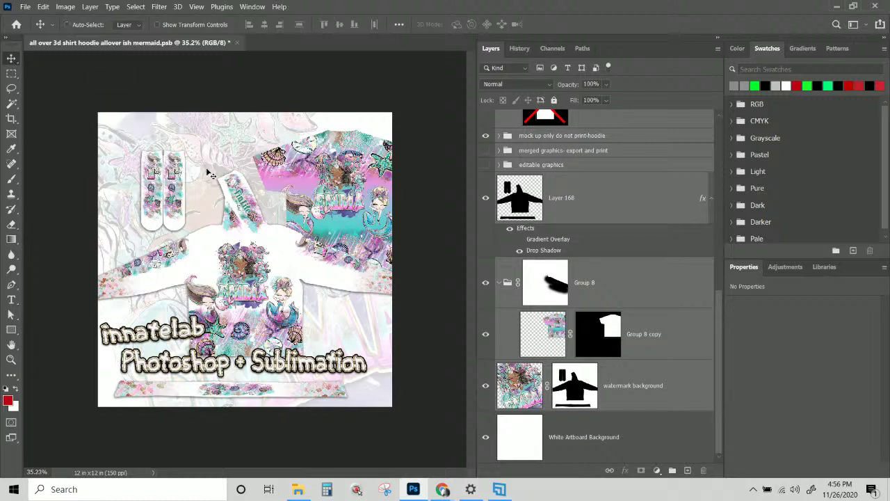
Unlock the labels group and delete it
{"action": "scroll", "coordinate": [506, 351], "scroll_direction": "up", "scroll_amount": 6}
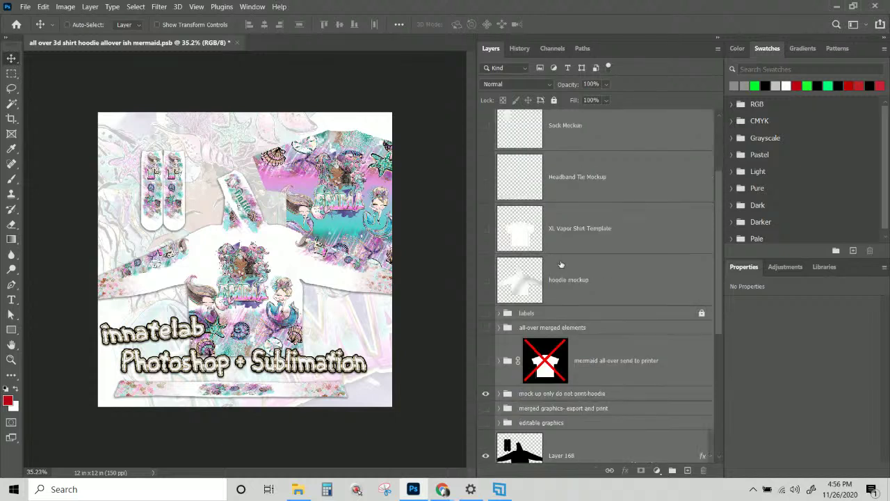
{"action": "left_click", "coordinate": [615, 319]}
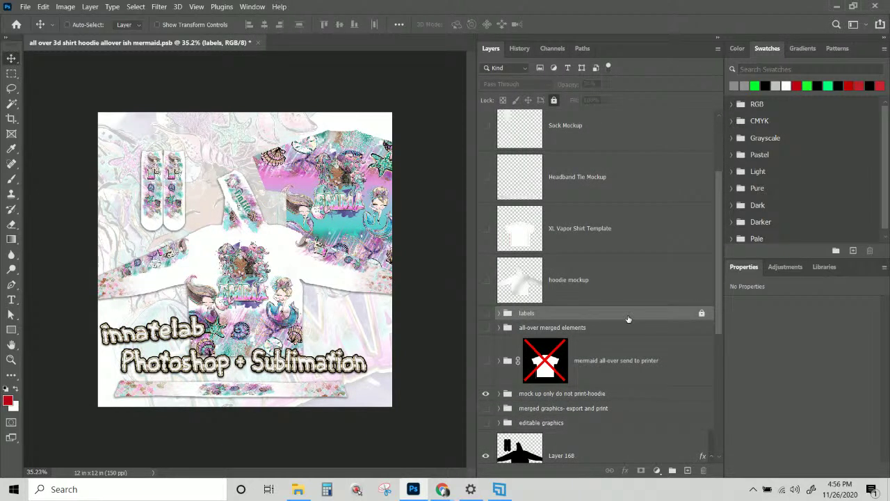
{"action": "left_click", "coordinate": [702, 313]}
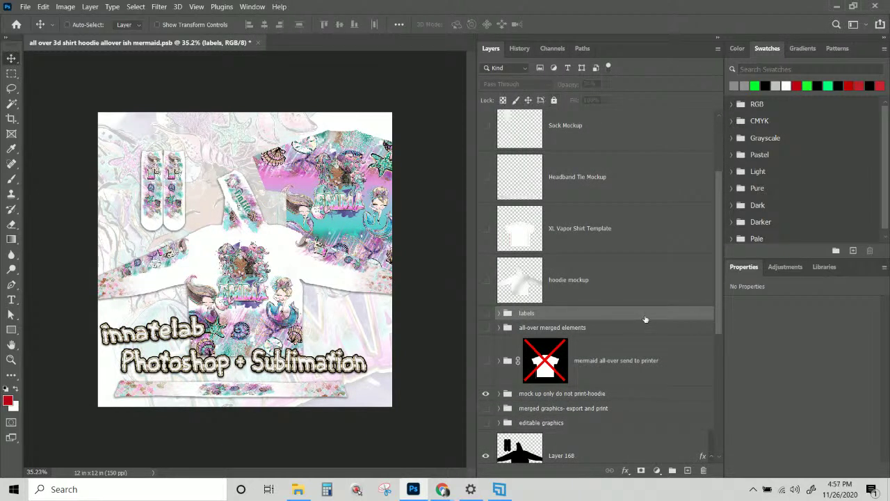
{"action": "key", "text": "Delete"}
Delete the XL Vapor Shirt Template and Headband Tie Mockup layers
{"action": "scroll", "coordinate": [618, 264], "scroll_direction": "up", "scroll_amount": 2}
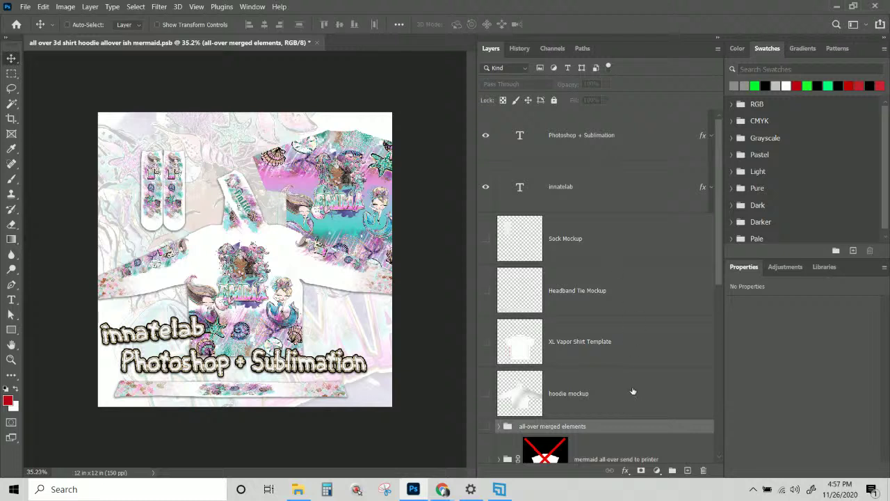
{"action": "left_click", "coordinate": [613, 359]}
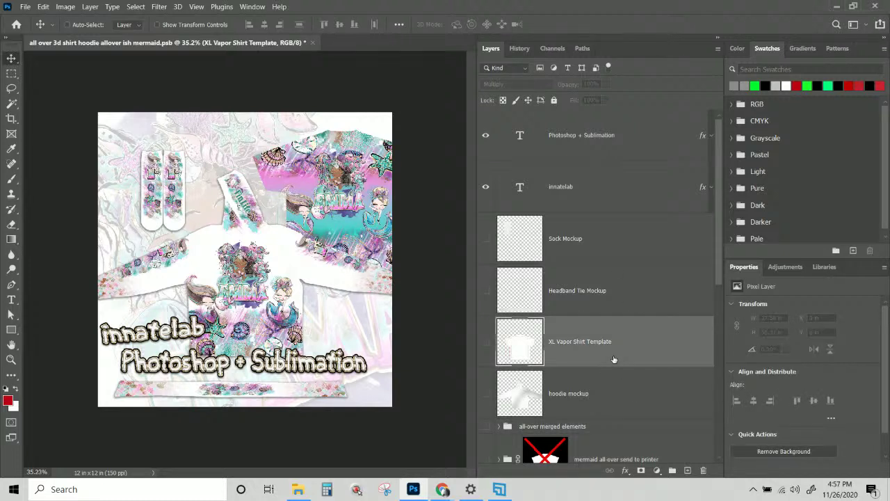
{"action": "key", "text": "Delete"}
{"action": "left_click", "coordinate": [605, 292]}
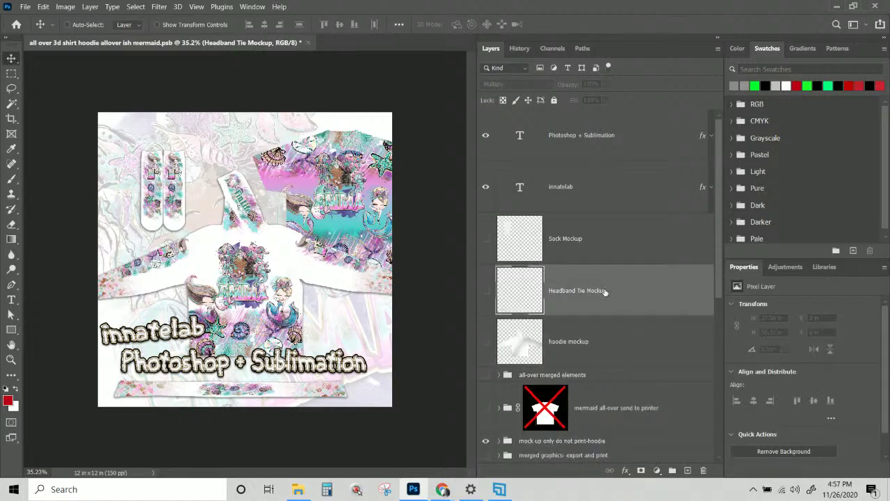
{"action": "key", "text": "Delete"}
Delete the layer mask from the mermaid all-over send to printer group
{"action": "scroll", "coordinate": [603, 253], "scroll_direction": "down", "scroll_amount": 3}
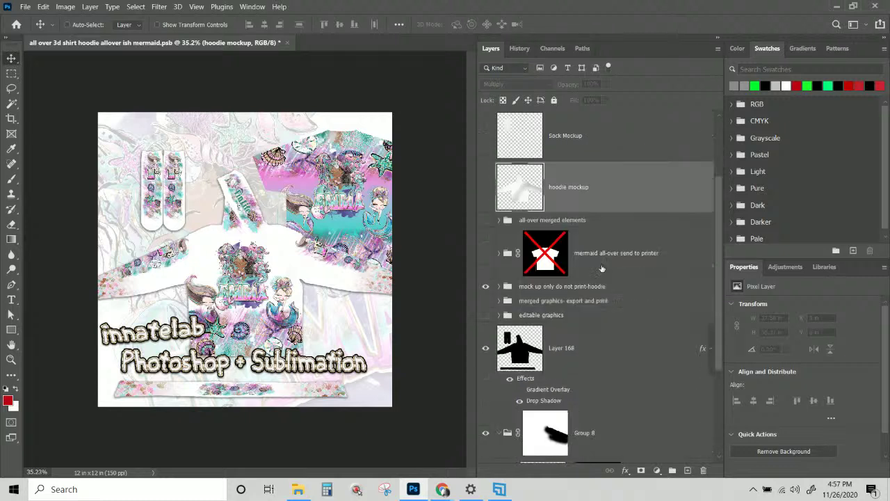
{"action": "left_click", "coordinate": [604, 211]}
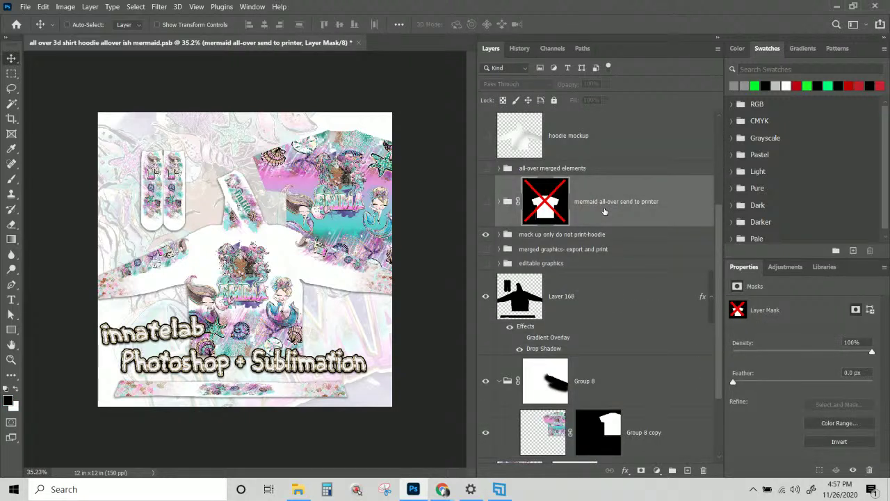
{"action": "key", "text": "Delete"}
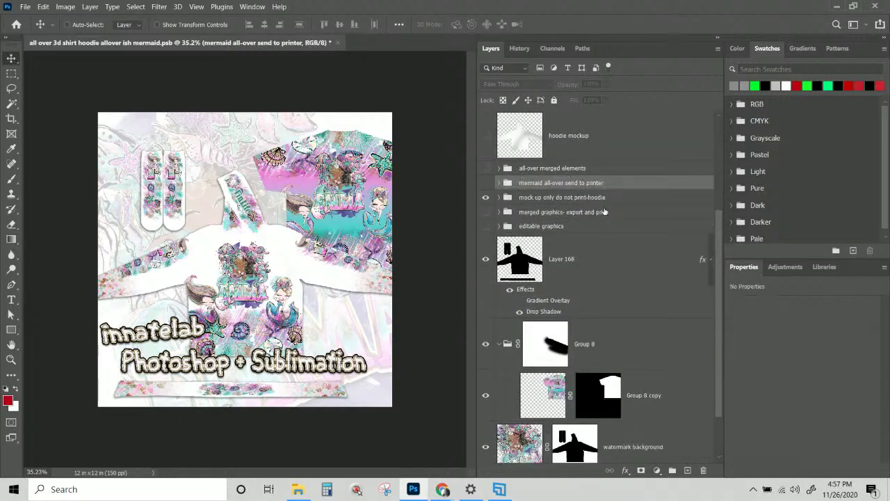
Delete the merged graphics- export and print group and the editable graphics group, keeping Layer 168
{"action": "left_click", "coordinate": [541, 199]}
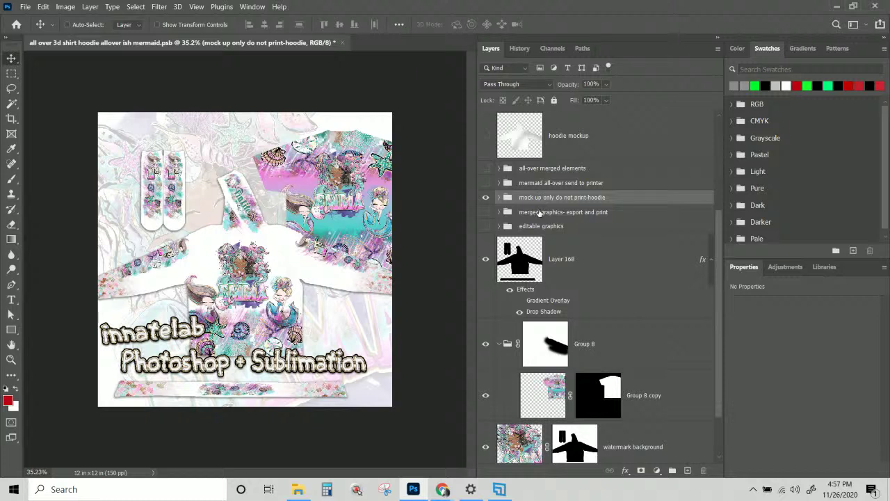
{"action": "left_click", "coordinate": [539, 215]}
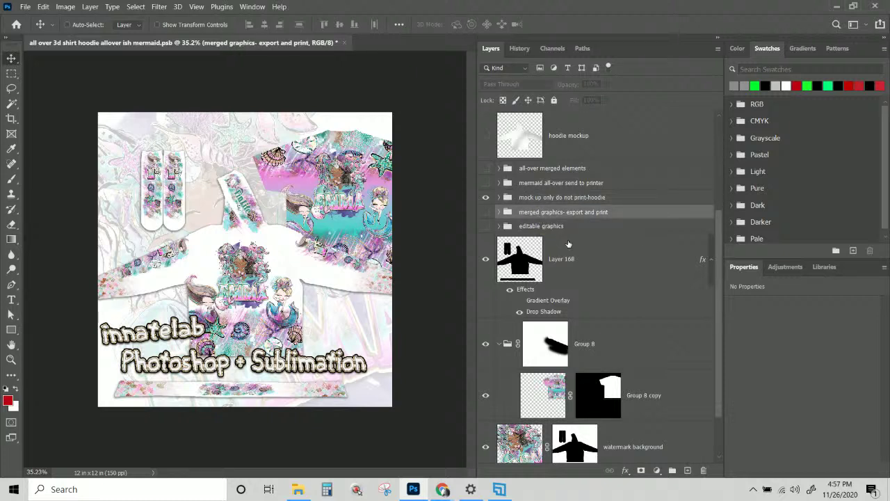
{"action": "key", "text": "Delete"}
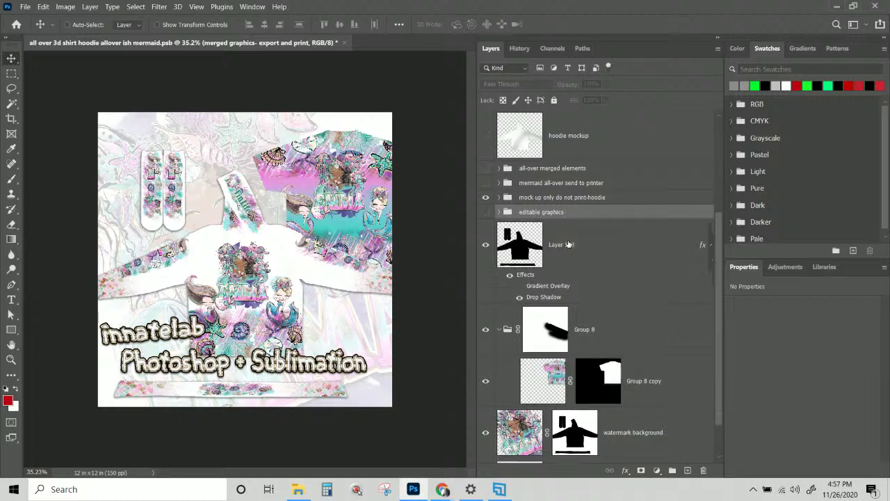
{"action": "key", "text": "Delete"}
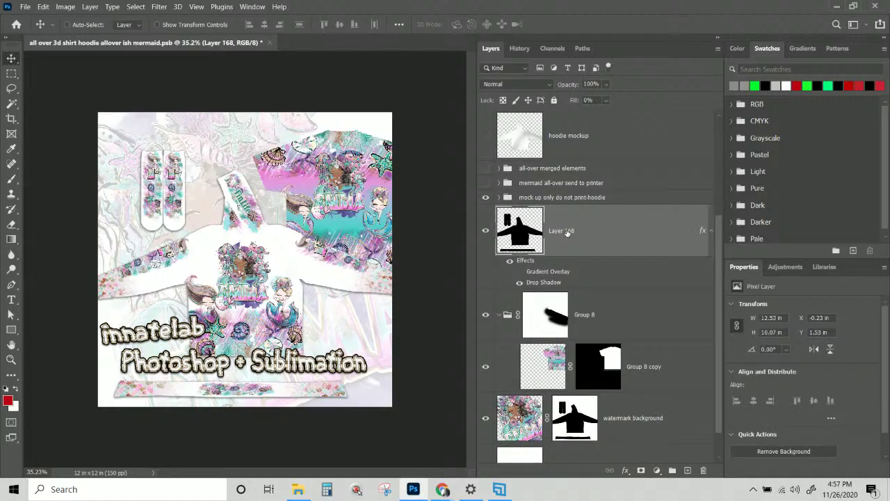
{"action": "key", "text": "Delete"}
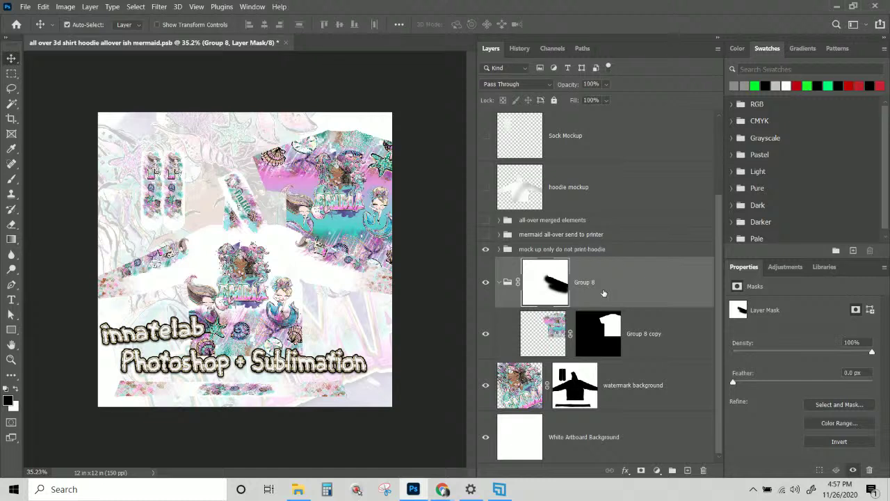
{"action": "key", "text": "ctrl+z"}
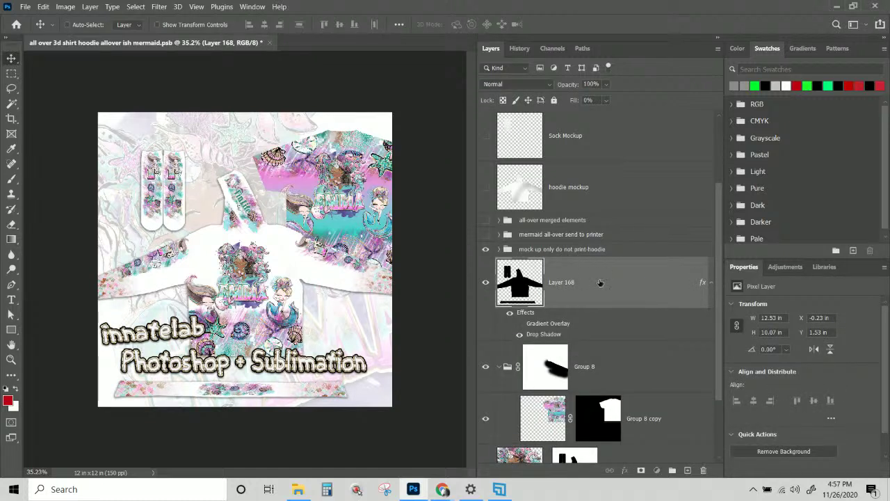
Delete Group 8 with its mask and shirt copy, and delete the watermark background layer
{"action": "left_click", "coordinate": [598, 365]}
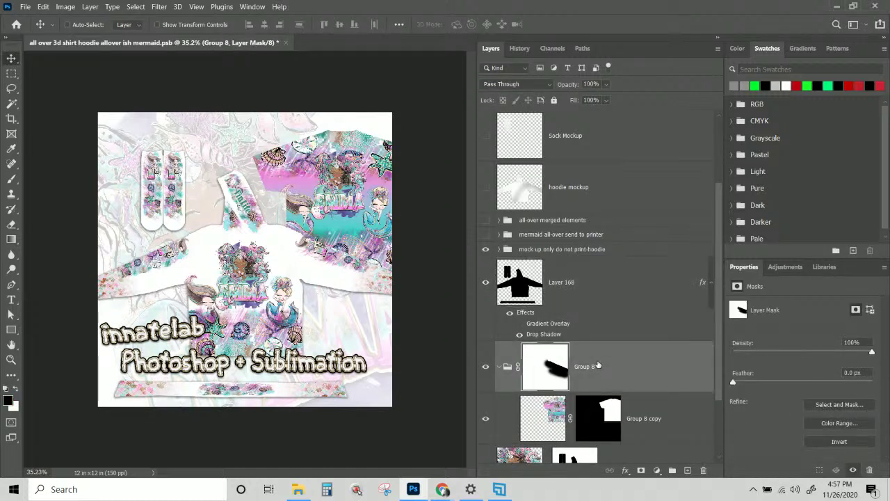
{"action": "key", "text": "Delete"}
{"action": "key", "text": "Delete"}
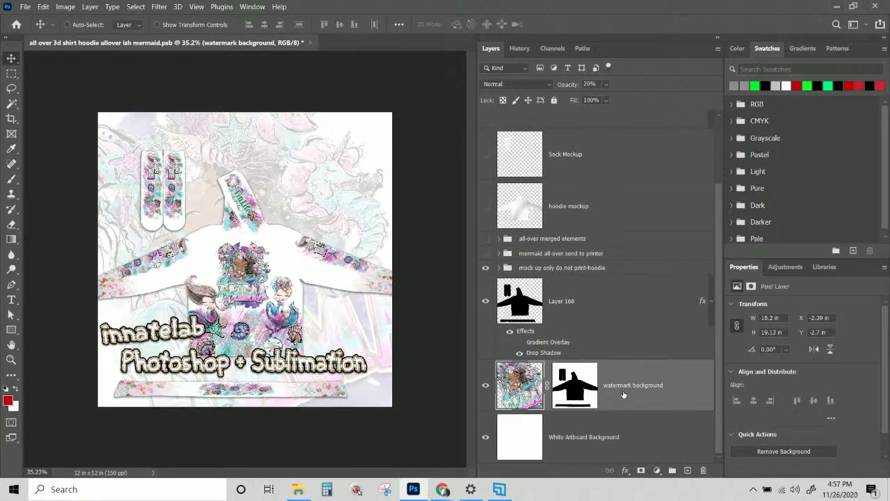
{"action": "key", "text": "Delete"}
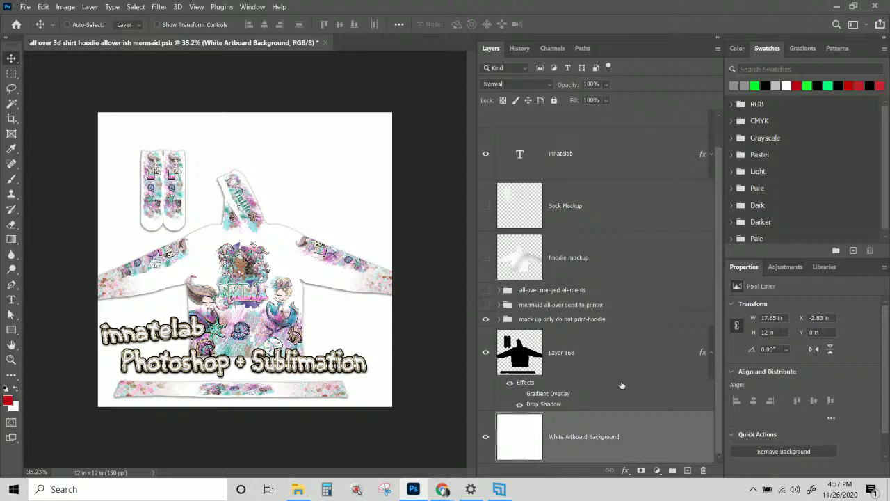
Make the hoodie mockup and Sock Mockup shading layers visible
{"action": "left_click", "coordinate": [556, 265]}
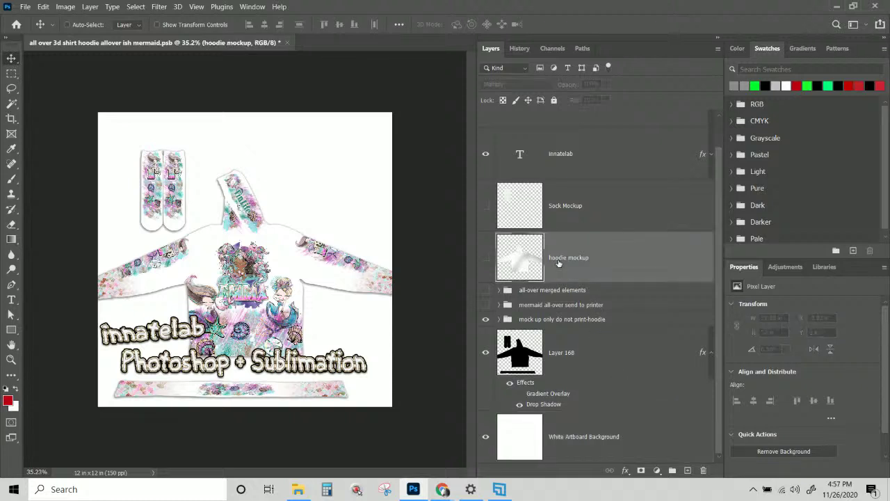
{"action": "left_click", "coordinate": [486, 259]}
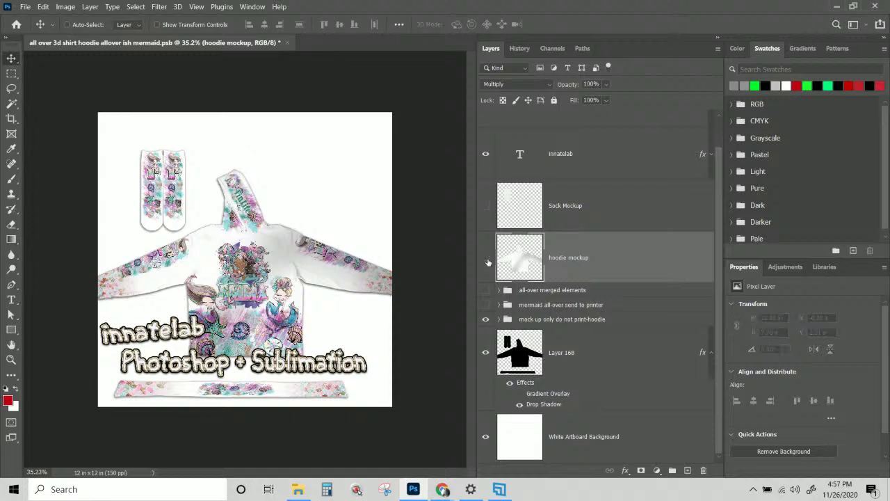
{"action": "left_click", "coordinate": [486, 259]}
{"action": "left_click", "coordinate": [486, 258]}
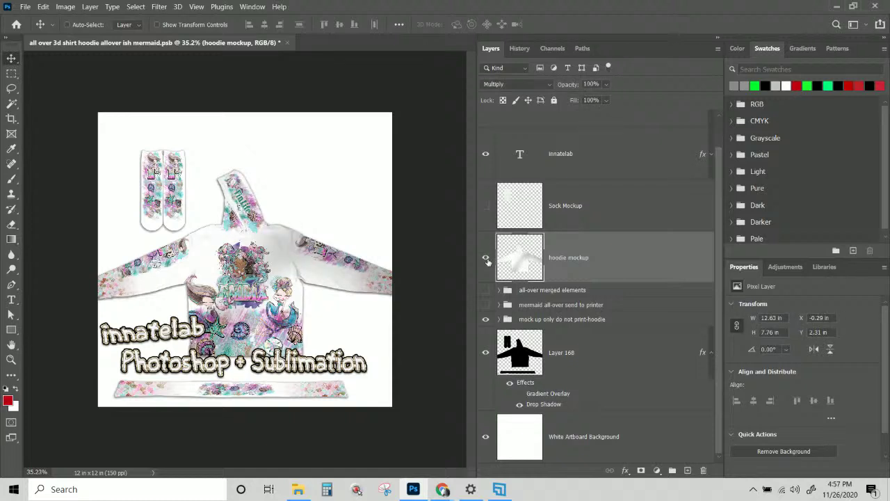
{"action": "left_click", "coordinate": [486, 205]}
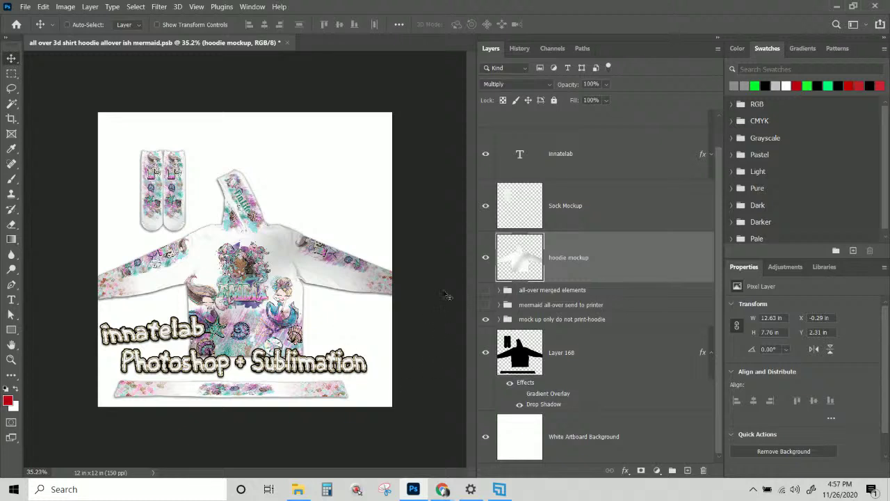
Delete the mermaid all-over send to printer group and the all-over merged elements group
{"action": "left_click", "coordinate": [578, 214]}
{"action": "left_click", "coordinate": [563, 261]}
{"action": "left_click", "coordinate": [572, 291]}
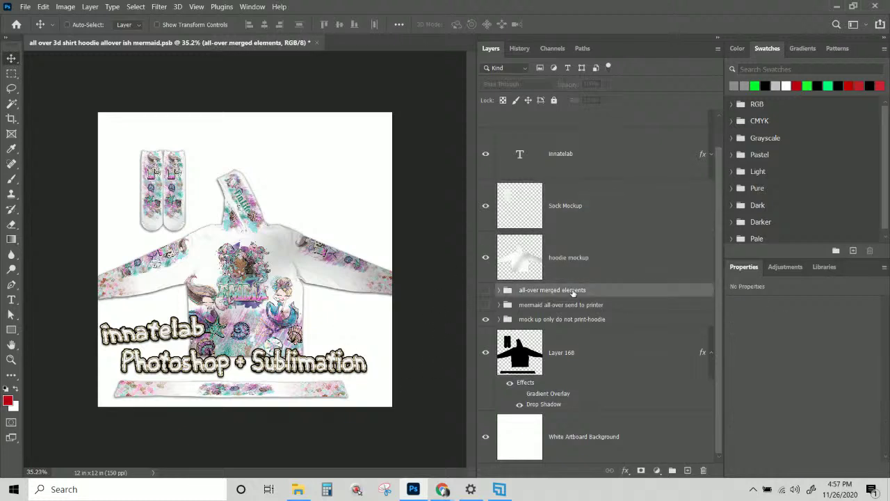
{"action": "left_click", "coordinate": [539, 320]}
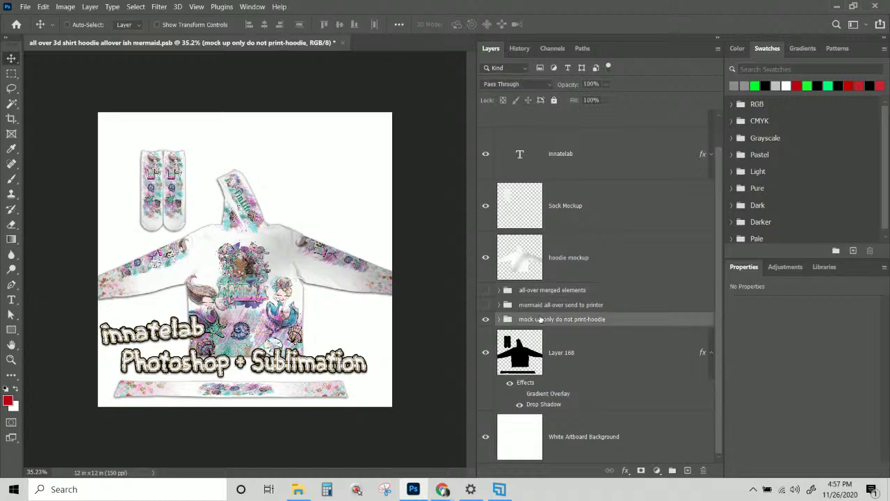
{"action": "left_click", "coordinate": [541, 306]}
{"action": "key", "text": "Delete"}
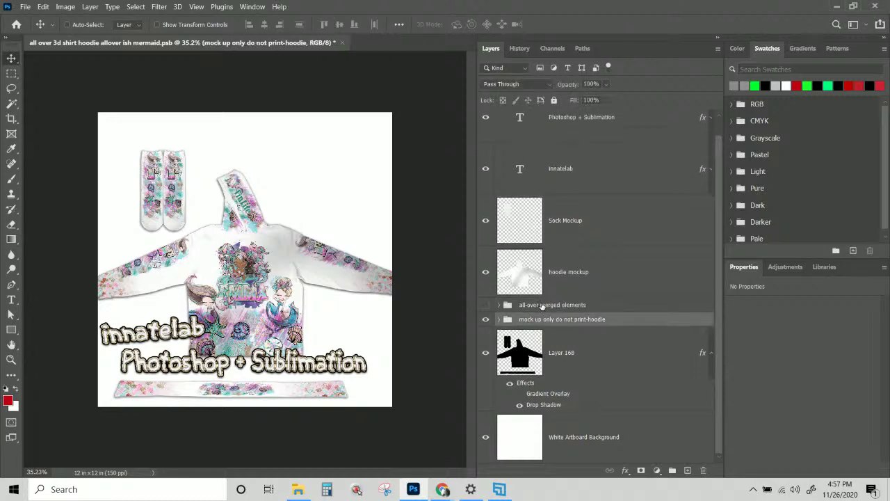
{"action": "left_click", "coordinate": [541, 303]}
{"action": "key", "text": "Delete"}
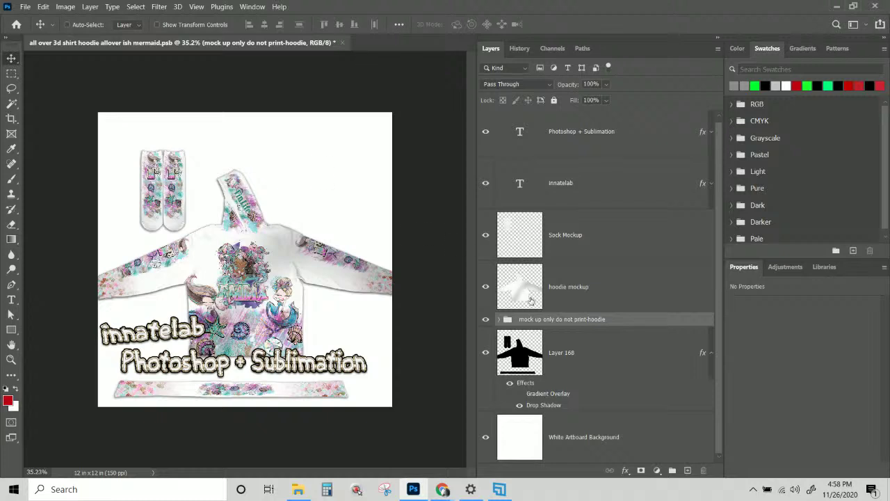
Try to move the layers from Sock Mockup down to Layer 168 together on the canvas
{"action": "left_click", "coordinate": [583, 285]}
{"action": "left_click", "coordinate": [580, 236]}
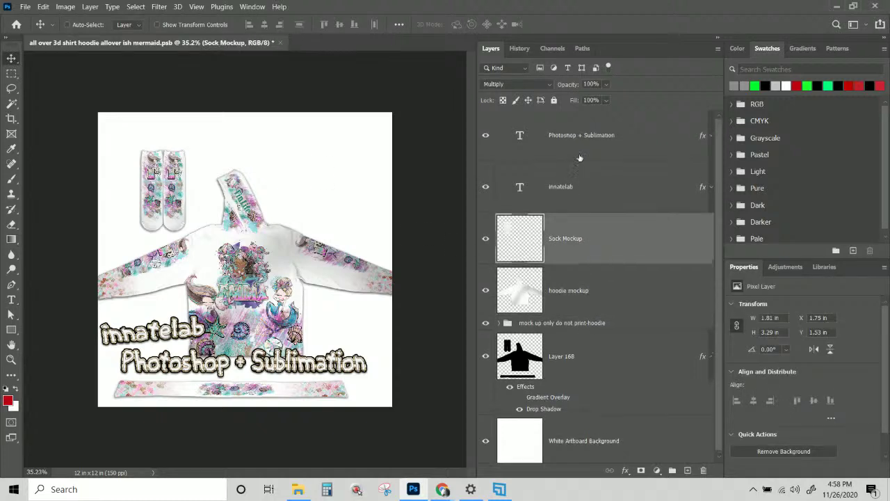
{"action": "scroll", "coordinate": [594, 326], "scroll_direction": "down", "scroll_amount": 1}
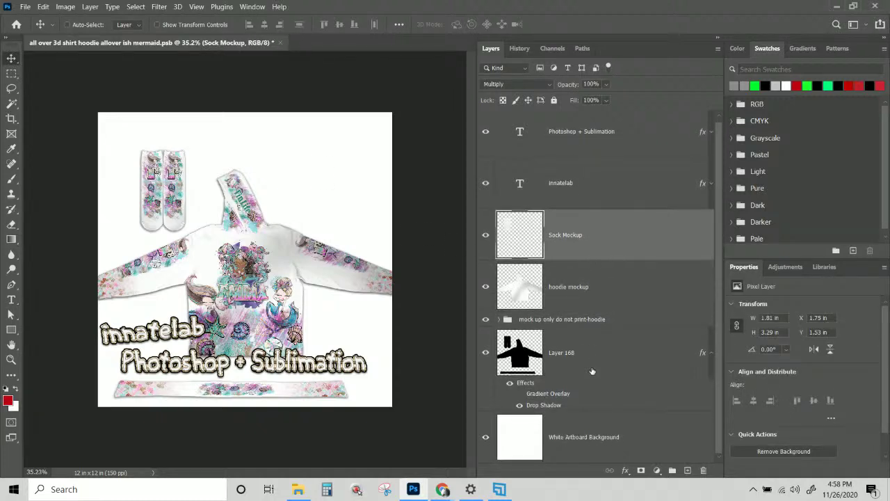
{"action": "left_click", "coordinate": [592, 371], "text": "shift"}
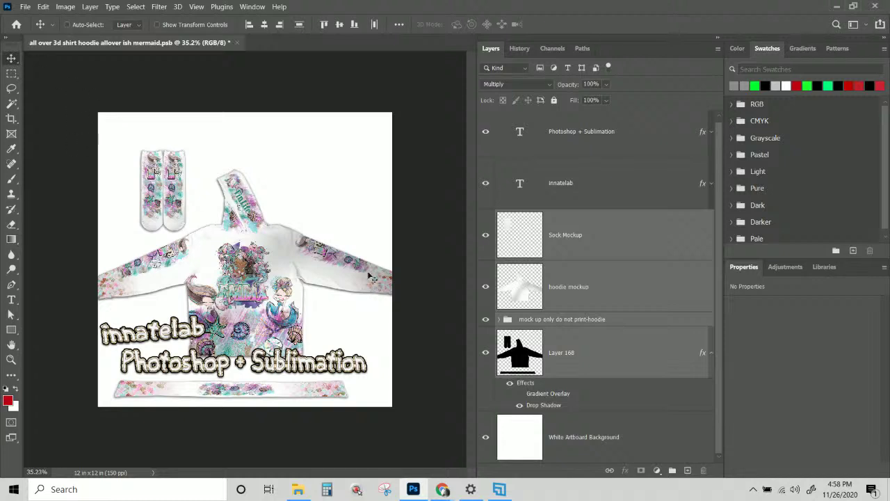
{"action": "key", "text": "ctrl"}
{"action": "key", "text": "ctrl"}
{"action": "left_click", "coordinate": [286, 256]}
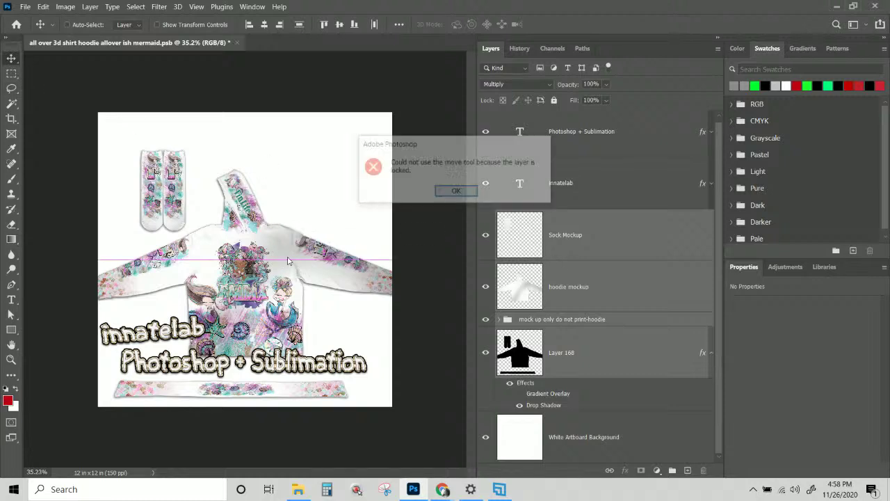
{"action": "left_click", "coordinate": [459, 192]}
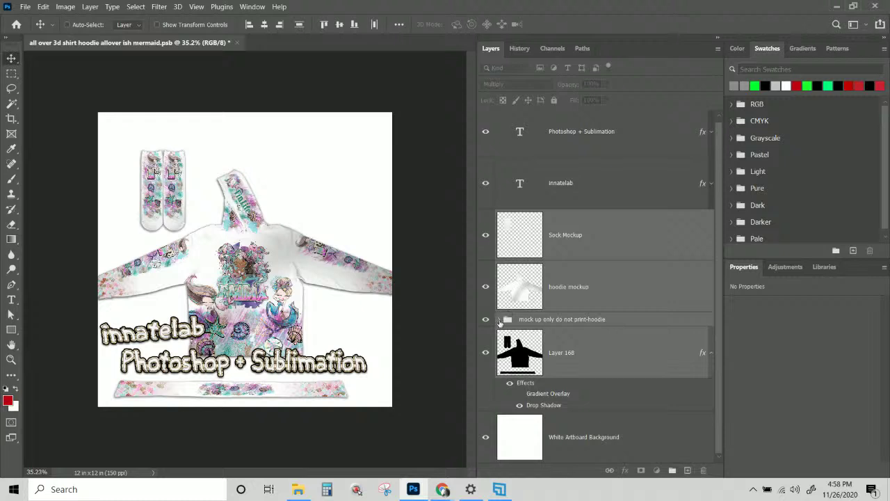
Expand the mock up only do not print-hoodie group and unlock the socks images group and its layers
{"action": "left_click", "coordinate": [499, 319]}
{"action": "scroll", "coordinate": [664, 198], "scroll_direction": "down", "scroll_amount": 3}
{"action": "left_click", "coordinate": [664, 198]}
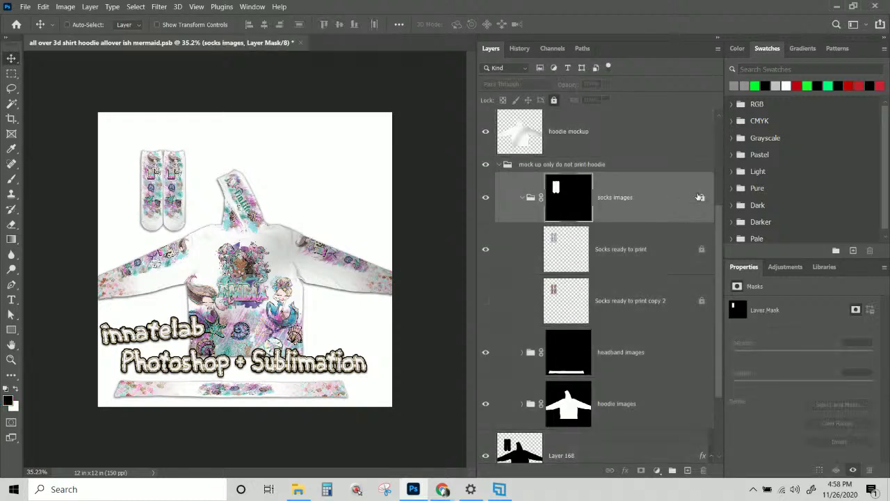
{"action": "scroll", "coordinate": [633, 332], "scroll_direction": "down", "scroll_amount": 1}
{"action": "scroll", "coordinate": [631, 336], "scroll_direction": "down", "scroll_amount": 1}
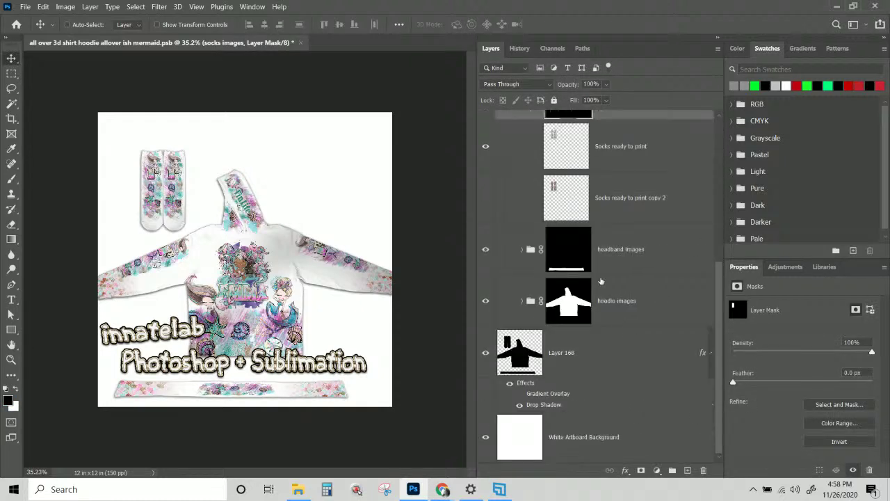
Delete the headband images group with its mask and the Socks ready to print copy 2 layer
{"action": "left_click", "coordinate": [641, 251]}
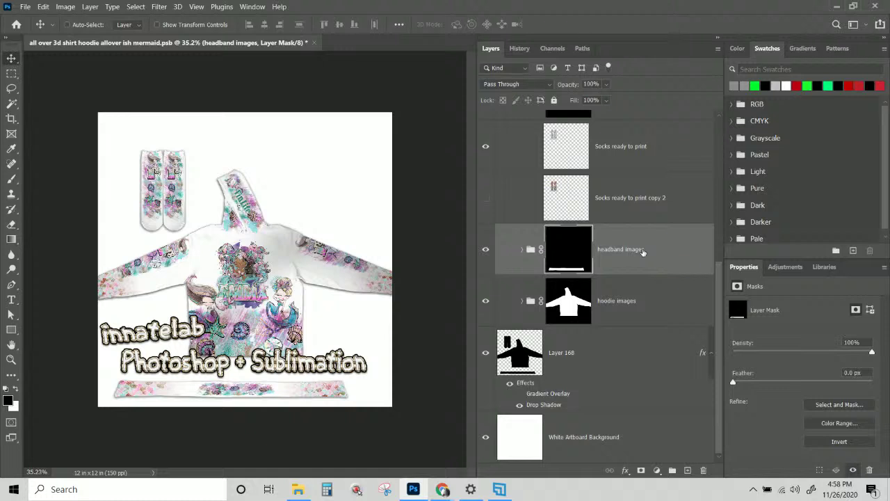
{"action": "key", "text": "ctrl+z"}
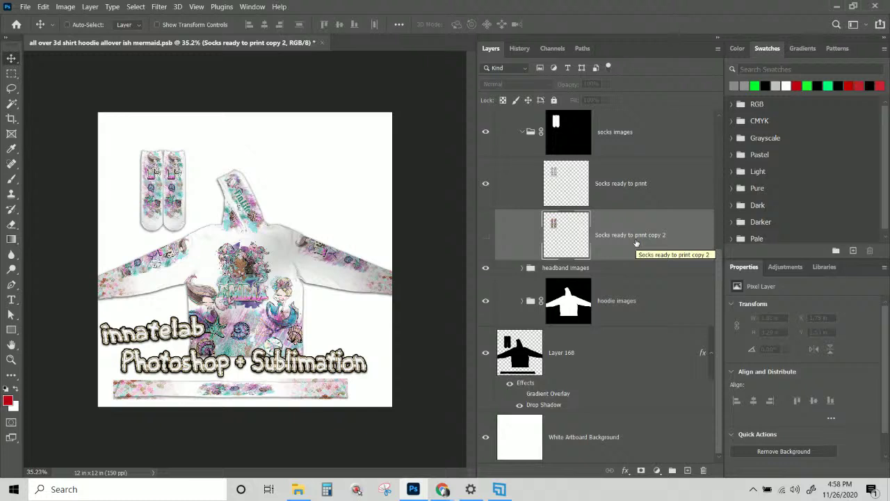
{"action": "key", "text": "ctrl+z"}
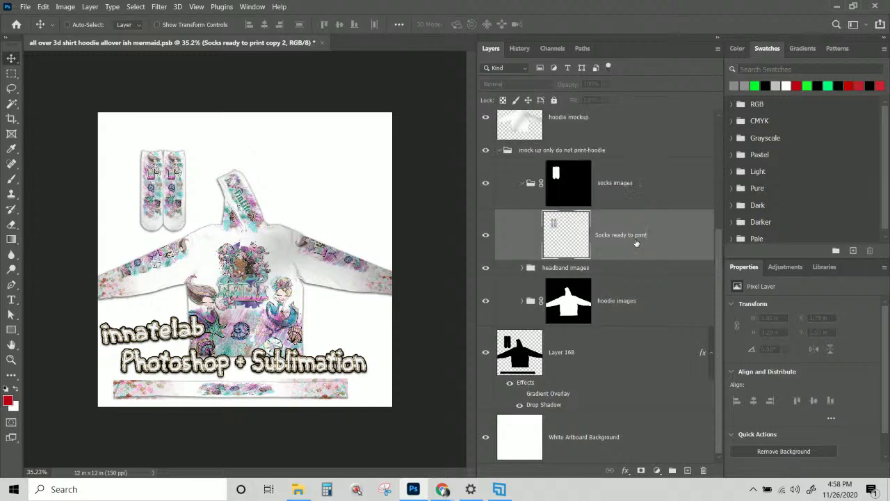
{"action": "left_click", "coordinate": [582, 270]}
{"action": "key", "text": "Delete"}
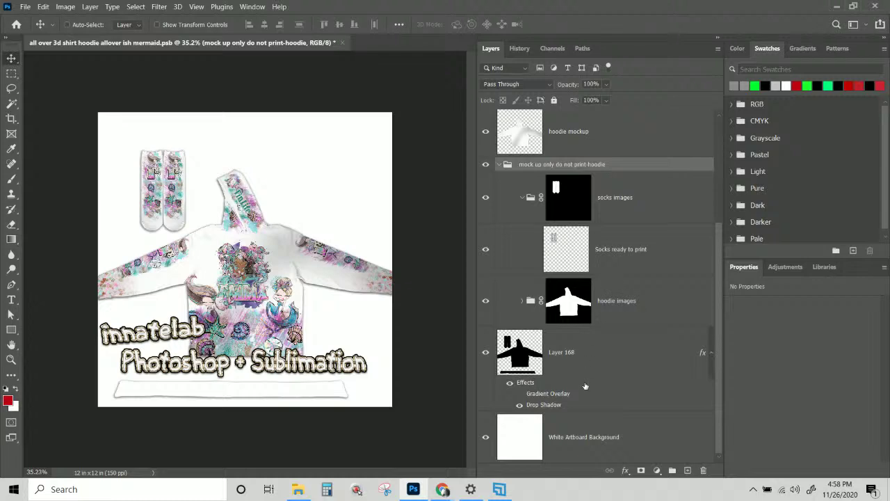
Erase the headband shape from Layer 168 using a rectangular selection across the bottom of the artboard
{"action": "left_click", "coordinate": [523, 356]}
{"action": "left_click", "coordinate": [11, 73]}
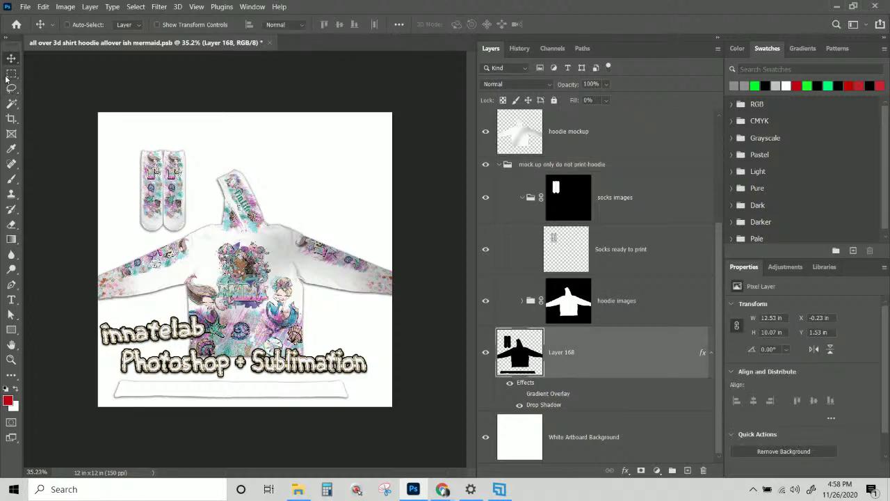
{"action": "left_click_drag", "start_coordinate": [393, 444], "coordinate": [55, 372]}
{"action": "key", "text": "Delete"}
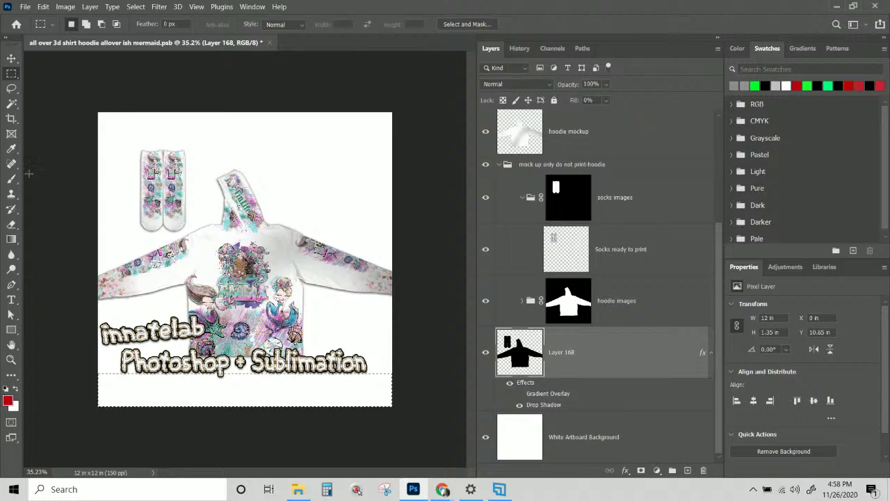
Select all layers from Sock Mockup down to Layer 168 and shift the hoodie and socks slightly right and up
{"action": "key", "text": "v"}
{"action": "scroll", "coordinate": [566, 292], "scroll_direction": "up", "scroll_amount": 5}
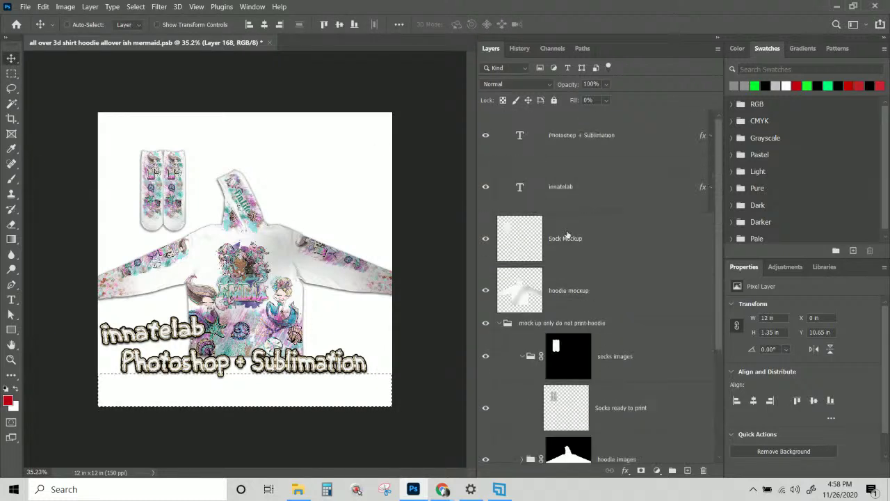
{"action": "left_click_drag", "start_coordinate": [622, 234], "coordinate": [640, 318]}
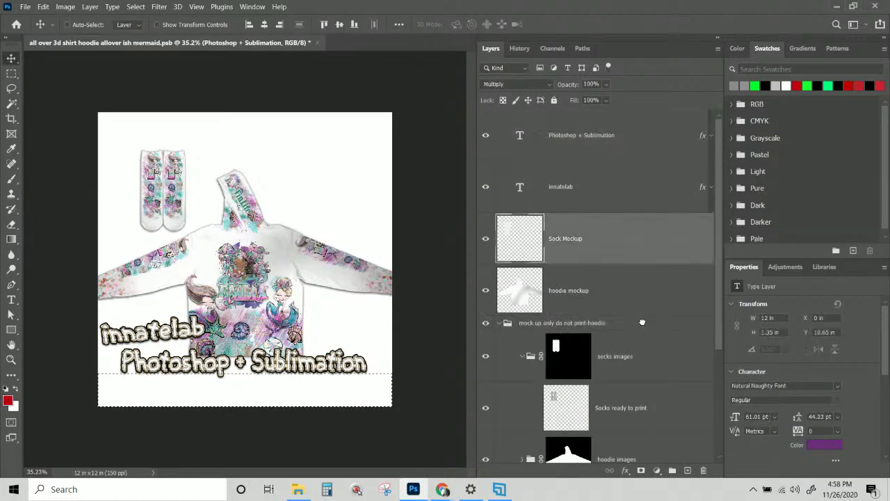
{"action": "left_click", "coordinate": [640, 318]}
{"action": "left_click", "coordinate": [596, 236]}
{"action": "scroll", "coordinate": [597, 242], "scroll_direction": "down", "scroll_amount": 3}
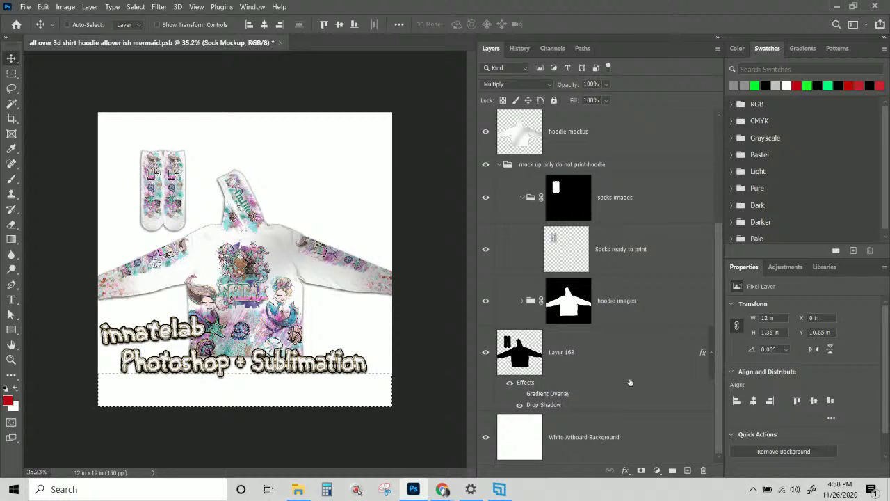
{"action": "left_click", "coordinate": [621, 358], "text": "shift"}
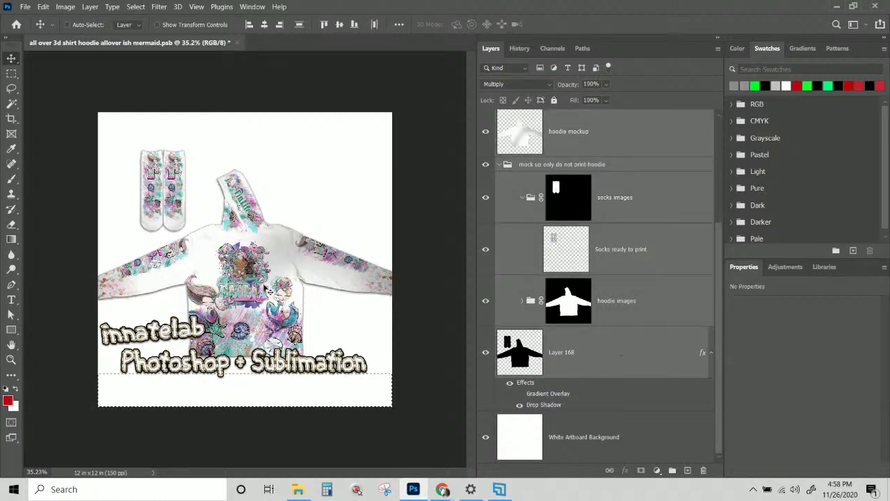
{"action": "mouse_move", "coordinate": [255, 275]}
{"action": "left_mouse_down"}
{"action": "mouse_move", "coordinate": [267, 271]}
{"action": "mouse_move", "coordinate": [257, 280]}
{"action": "mouse_move", "coordinate": [254, 269]}
{"action": "mouse_move", "coordinate": [268, 259]}
{"action": "mouse_move", "coordinate": [255, 265]}
{"action": "left_mouse_up"}
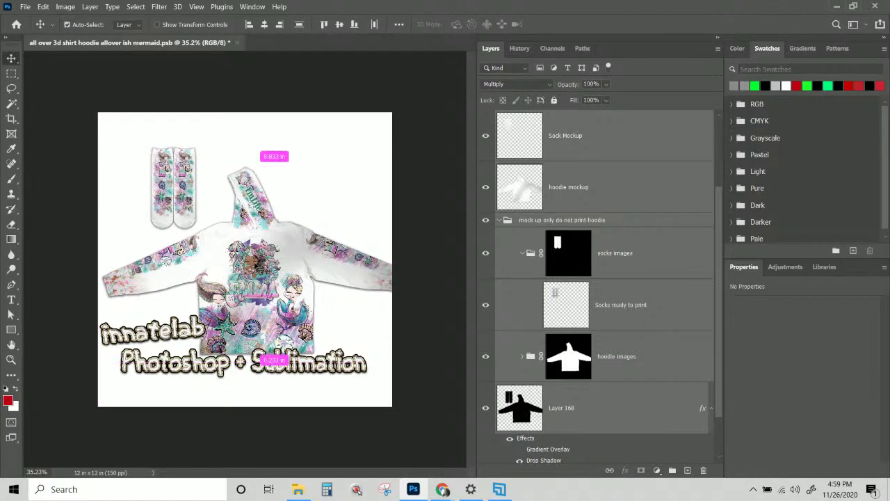
Scale the selected hoodie and socks layers to about 90% and center them horizontally above the text on the artboard
{"action": "key", "text": "ctrl+t"}
{"action": "left_click_drag", "start_coordinate": [429, 365], "coordinate": [395, 340]}
{"action": "left_click_drag", "start_coordinate": [239, 281], "coordinate": [246, 287]}
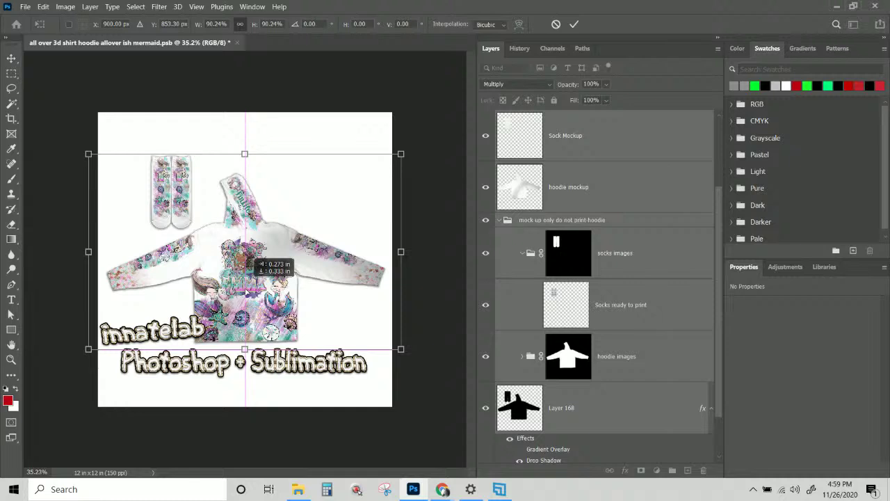
{"action": "left_click_drag", "start_coordinate": [246, 291], "coordinate": [247, 273]}
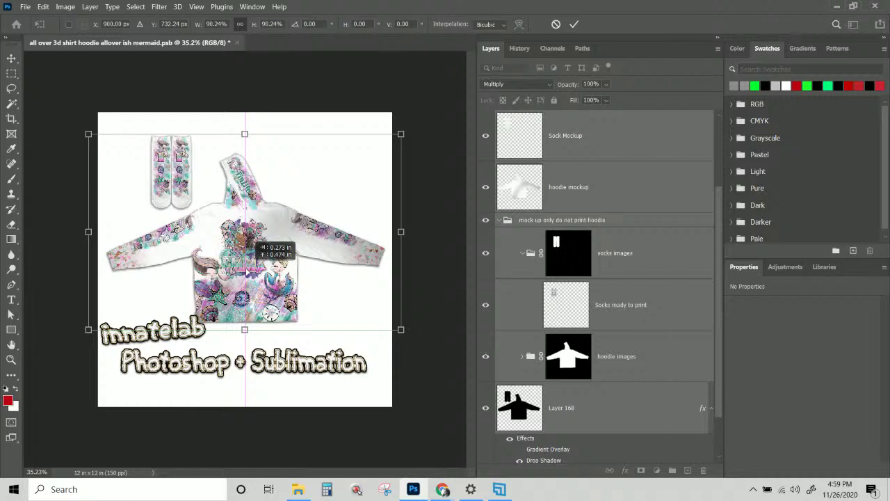
{"action": "left_click_drag", "start_coordinate": [247, 271], "coordinate": [247, 271]}
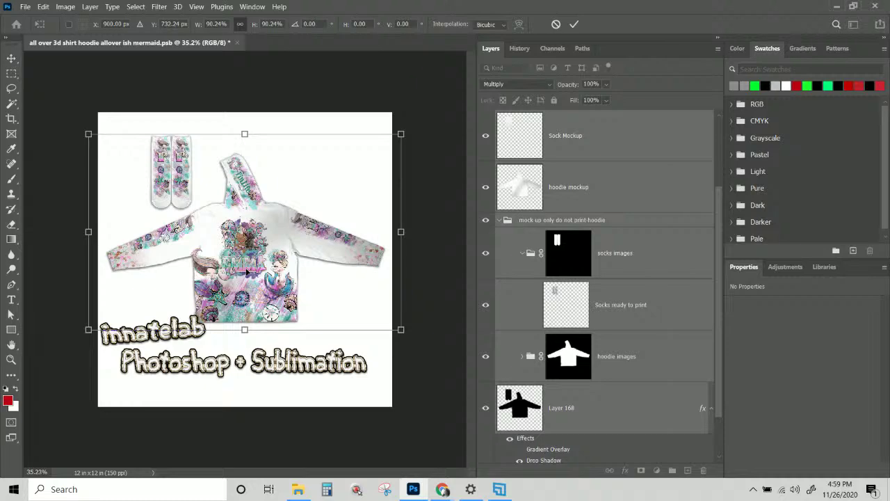
{"action": "key", "text": "Return"}
{"action": "scroll", "coordinate": [247, 272], "scroll_direction": "up", "scroll_amount": 2}
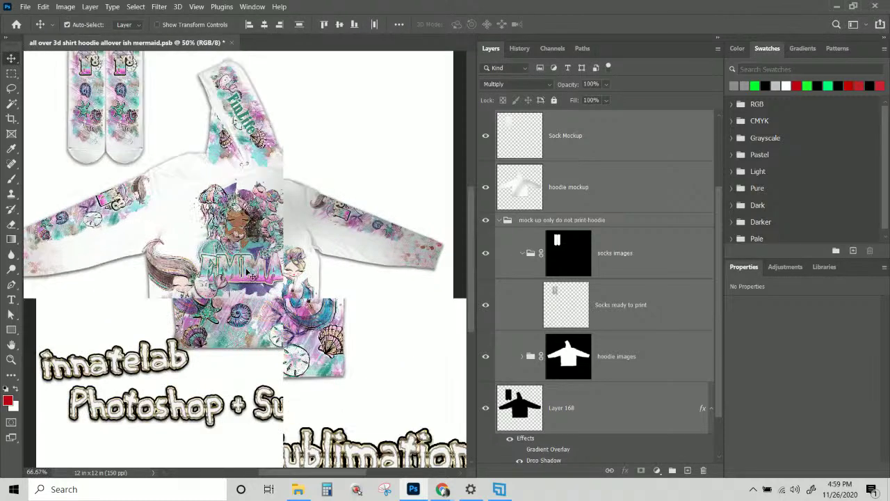
{"action": "scroll", "coordinate": [347, 199], "scroll_direction": "up", "scroll_amount": 3}
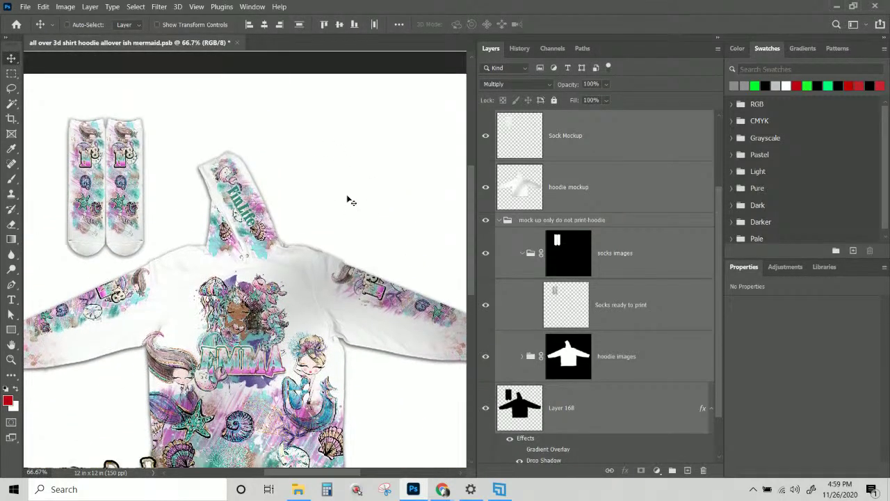
Save the document under the new name all over-ish 3d shirt hoodie mockup template-mermaid-mockup-only.psb with maximized compatibility
{"action": "left_click", "coordinate": [24, 7]}
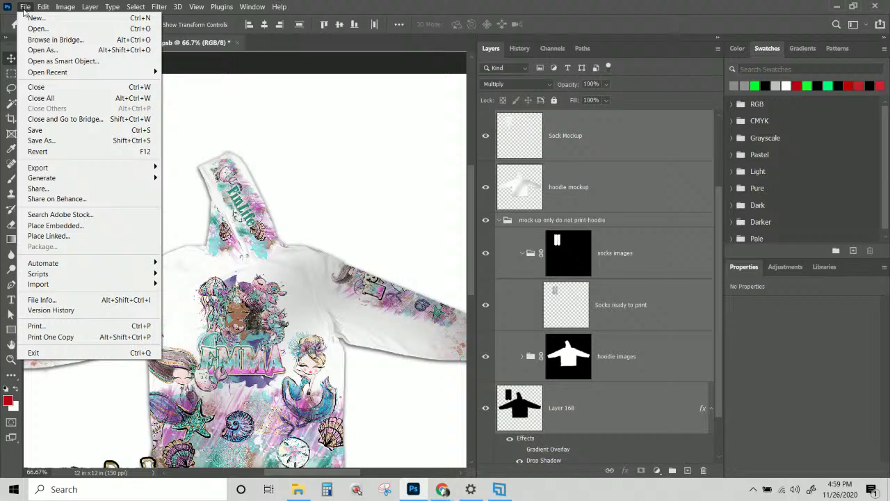
{"action": "left_click", "coordinate": [75, 140]}
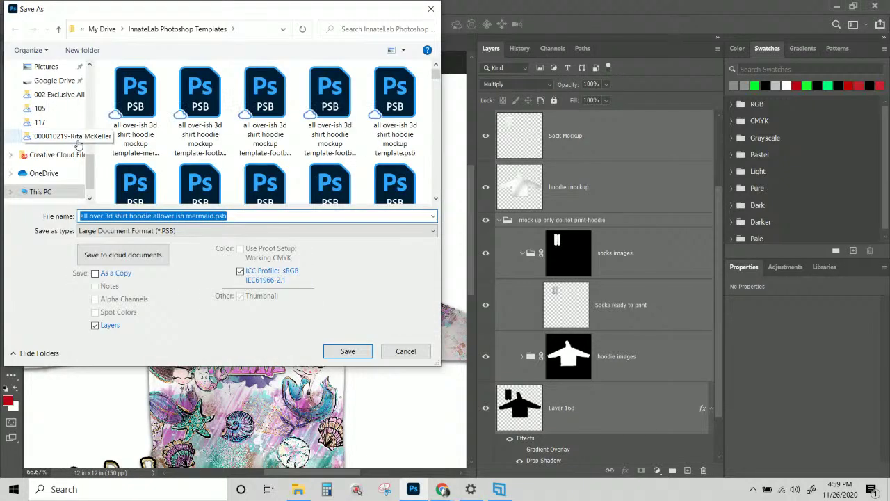
{"action": "left_click", "coordinate": [135, 101]}
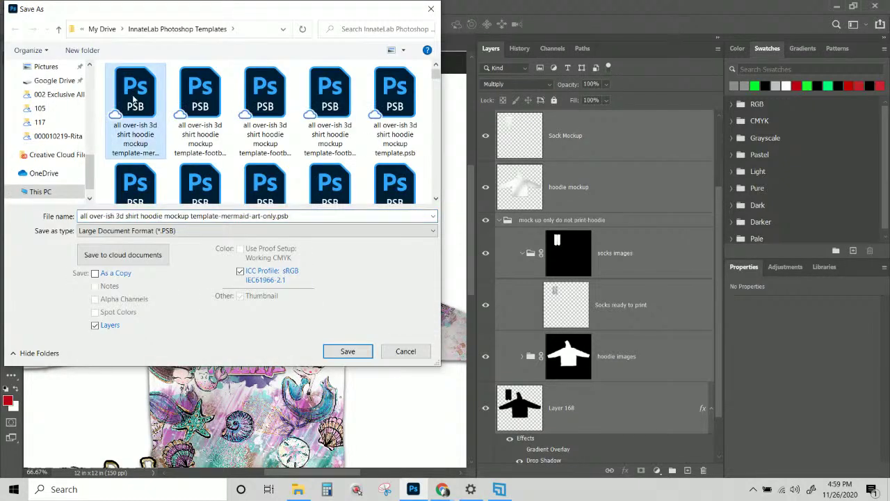
{"action": "left_click", "coordinate": [253, 215]}
{"action": "double_click", "coordinate": [255, 216]}
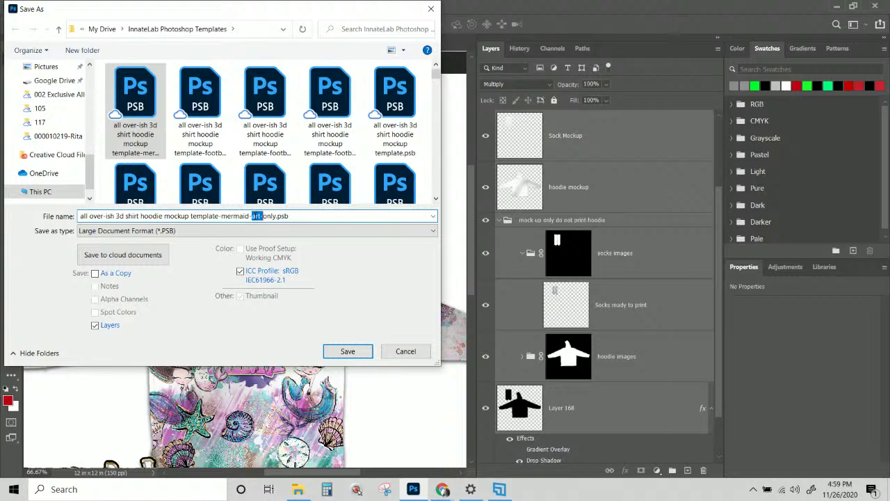
{"action": "type", "text": "mockup"}
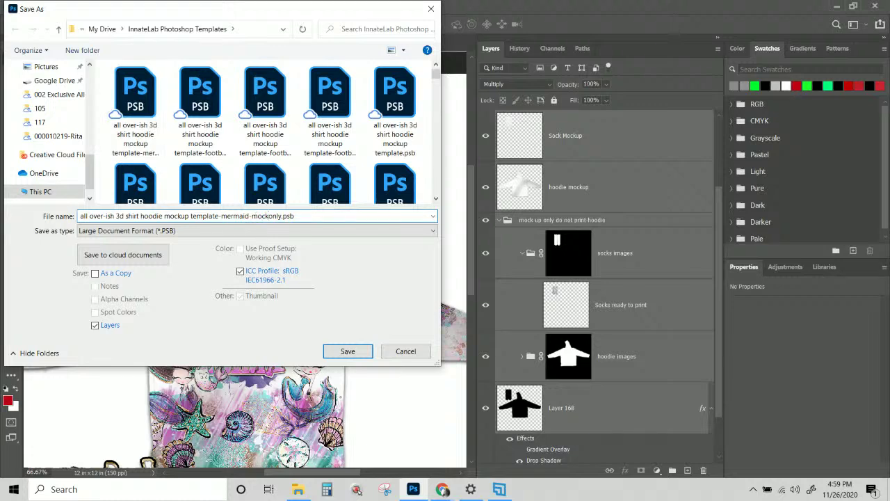
{"action": "key", "text": "Return"}
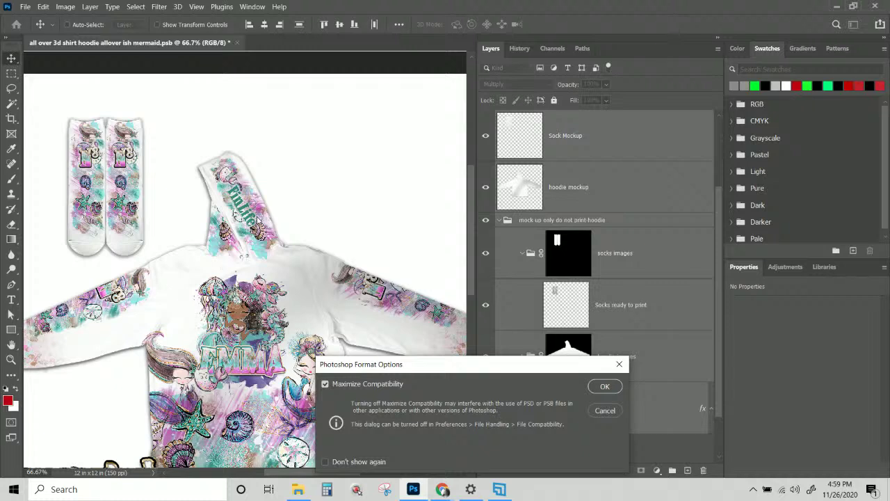
{"action": "left_click", "coordinate": [598, 386]}
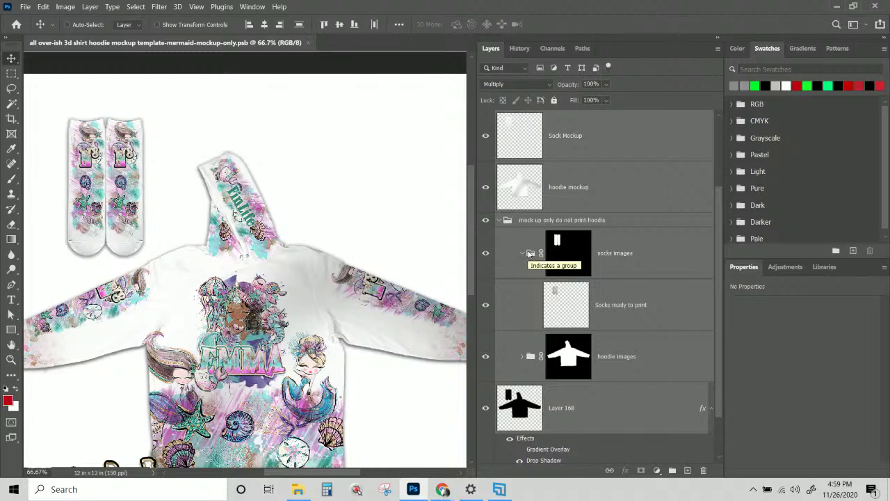
Group the layers from hood accent-right through Bottom Body Background inside the hoodie images group
{"action": "scroll", "coordinate": [522, 323], "scroll_direction": "down", "scroll_amount": 2}
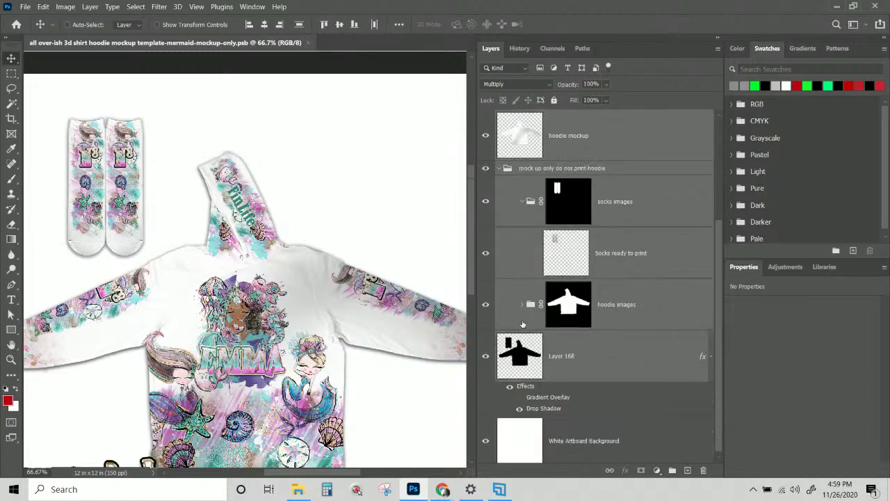
{"action": "scroll", "coordinate": [522, 313], "scroll_direction": "down", "scroll_amount": 1}
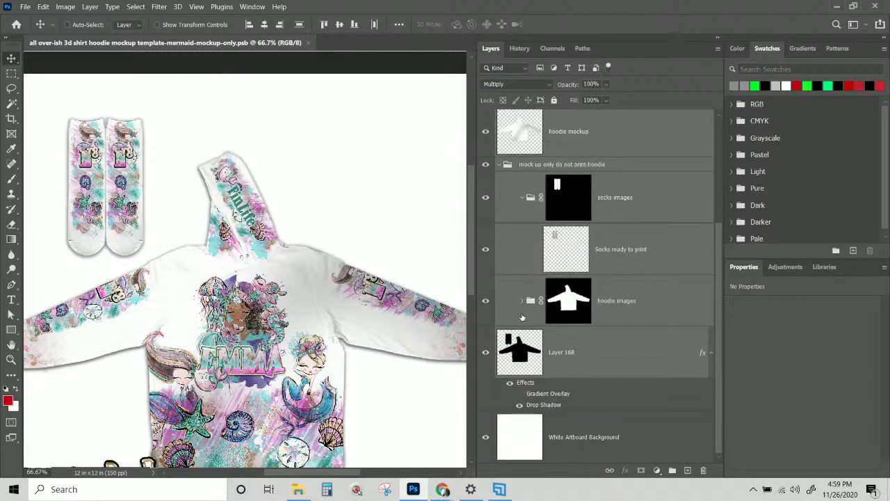
{"action": "left_click", "coordinate": [522, 301]}
{"action": "scroll", "coordinate": [523, 303], "scroll_direction": "down", "scroll_amount": 3}
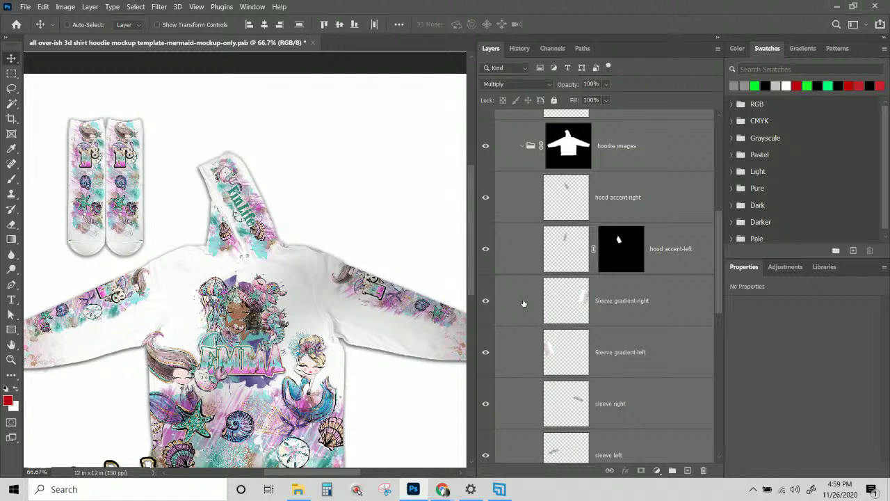
{"action": "left_click", "coordinate": [628, 199]}
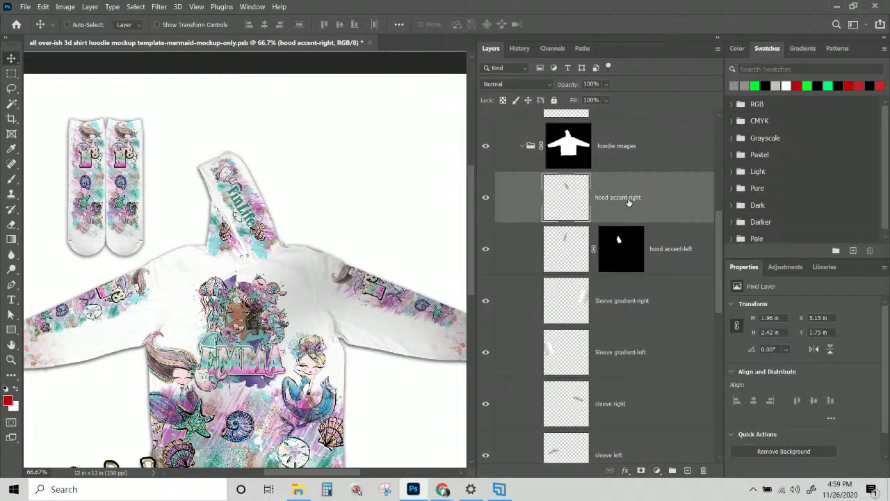
{"action": "scroll", "coordinate": [625, 243], "scroll_direction": "down", "scroll_amount": 6}
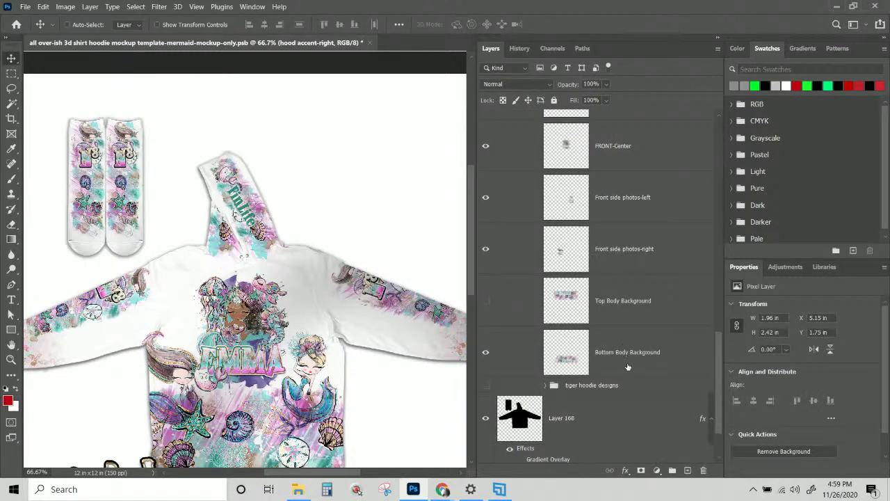
{"action": "left_click", "coordinate": [628, 367], "text": "shift"}
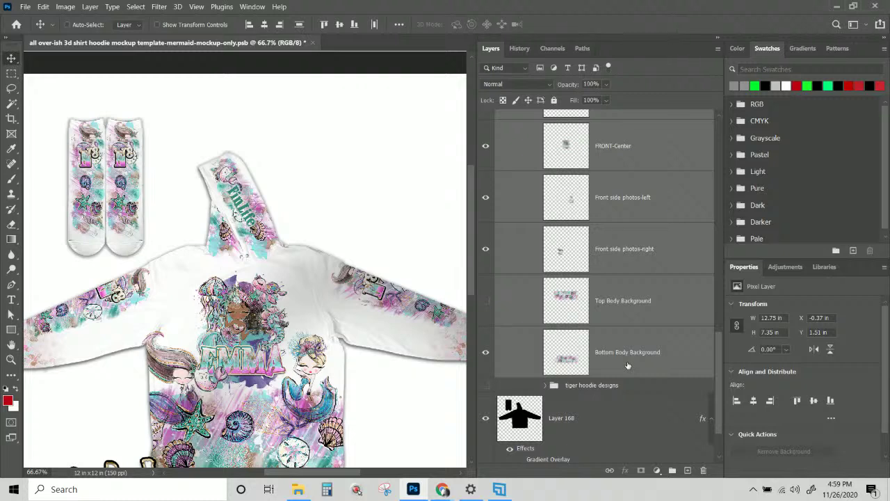
{"action": "key", "text": "ctrl+g"}
{"action": "left_click", "coordinate": [580, 319]}
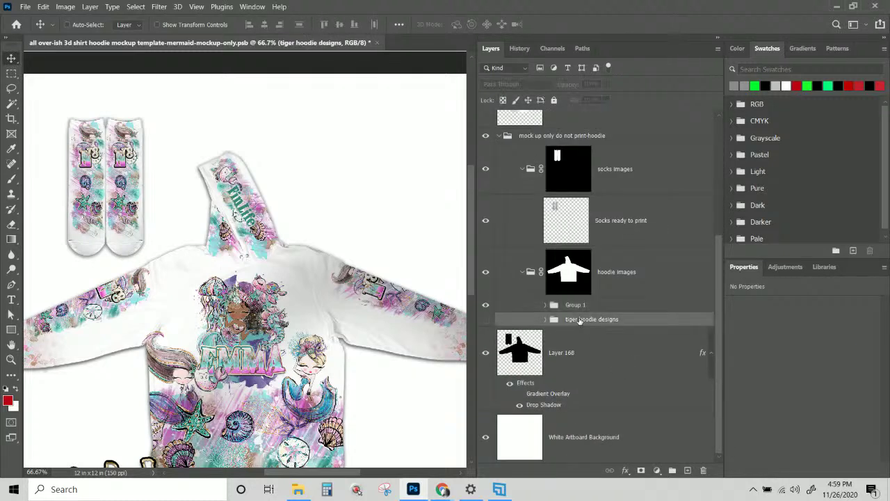
{"action": "key", "text": "Delete"}
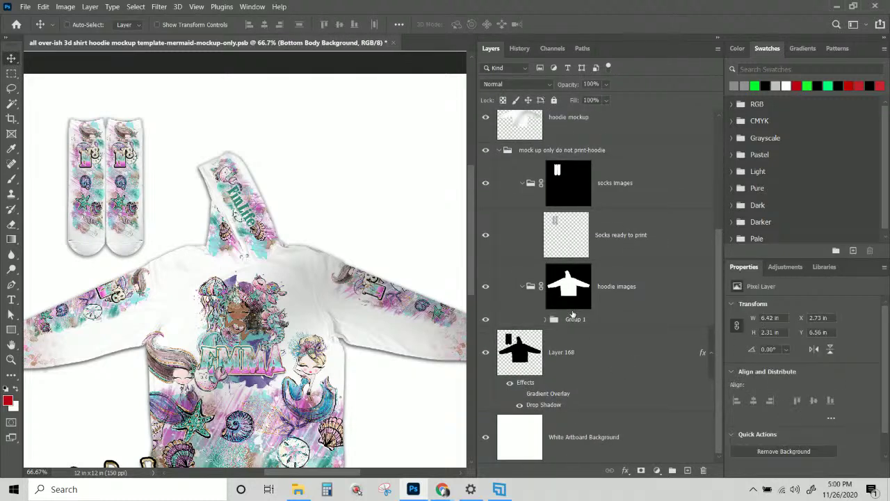
{"action": "key", "text": "ctrl+z"}
Show the tiger hoodie designs group, hide Group 1, and examine the tiger artwork on the hoodie's body and both sleeves
{"action": "left_click", "coordinate": [486, 334]}
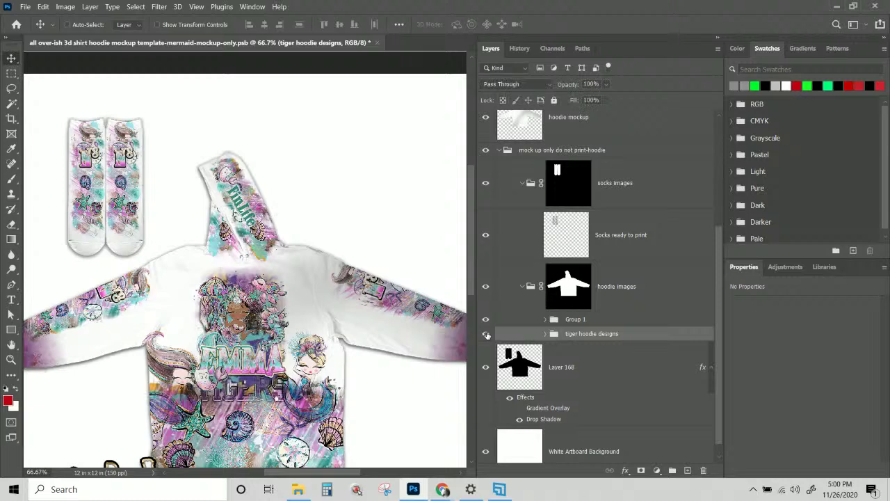
{"action": "left_click", "coordinate": [509, 319]}
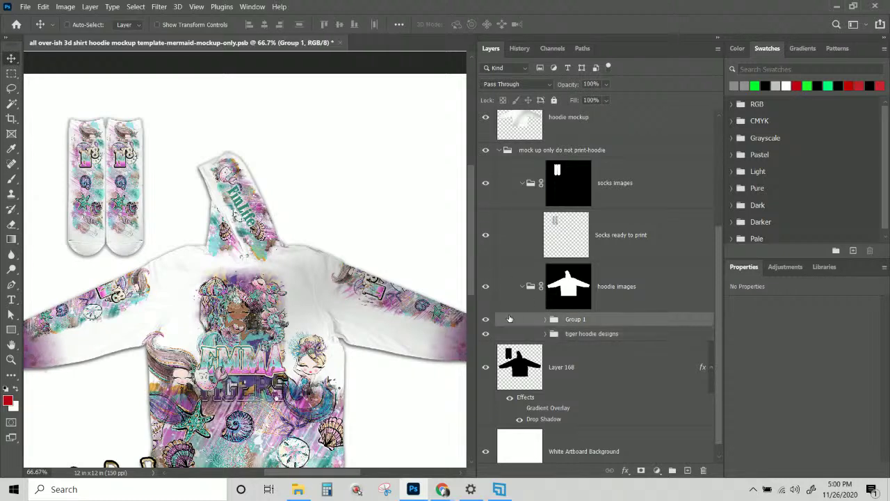
{"action": "left_click", "coordinate": [489, 320]}
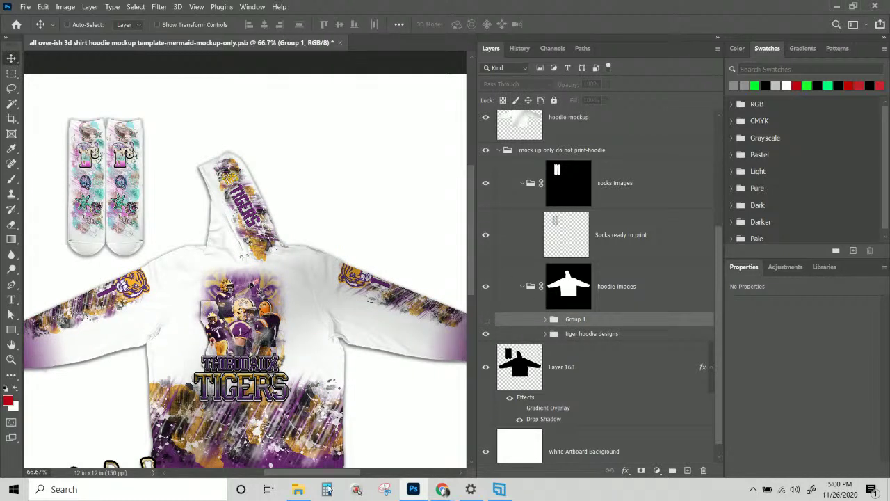
{"action": "scroll", "coordinate": [389, 299], "scroll_direction": "down", "scroll_amount": 1}
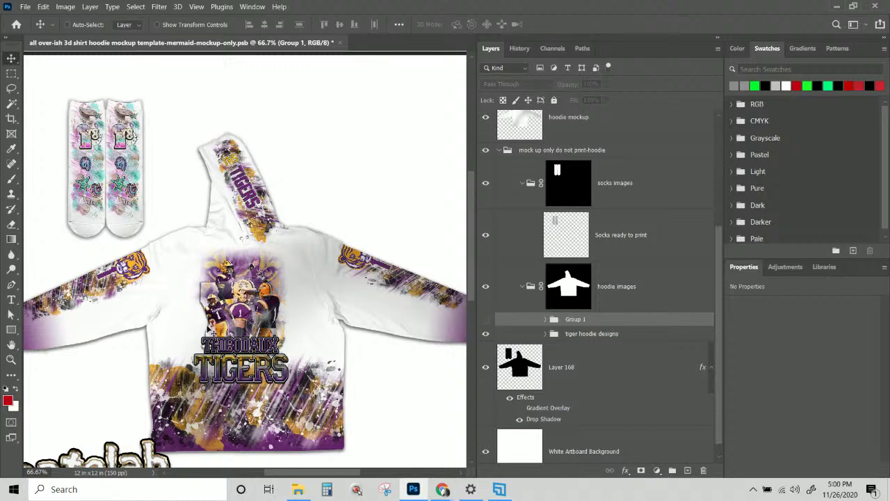
{"action": "scroll", "coordinate": [191, 381], "scroll_direction": "up", "scroll_amount": 1}
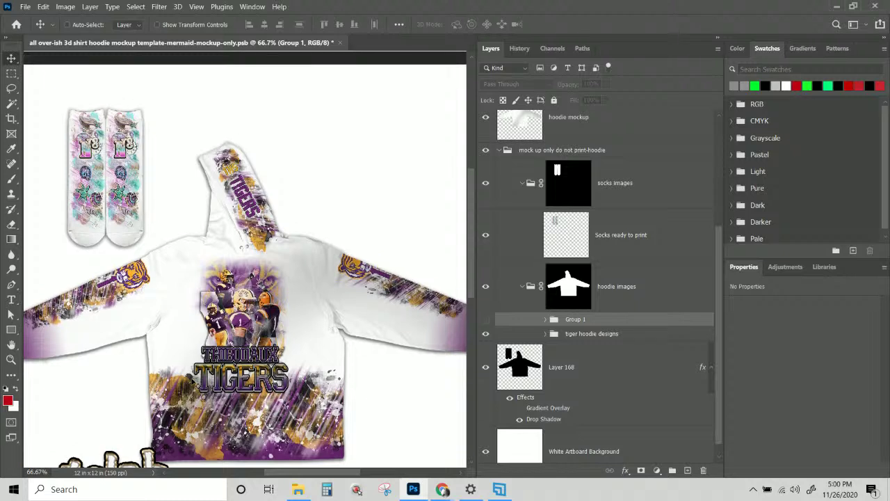
{"action": "scroll", "coordinate": [191, 379], "scroll_direction": "down", "scroll_amount": 1}
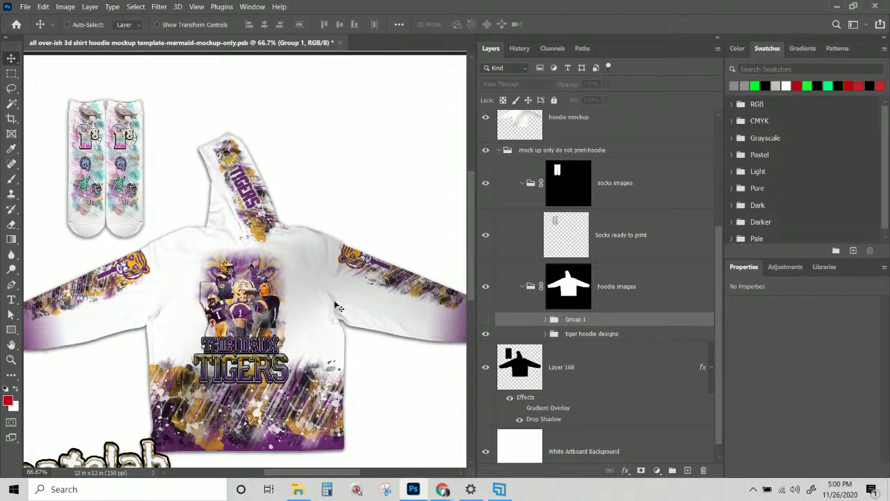
{"action": "left_click_drag", "start_coordinate": [429, 316], "coordinate": [383, 293]}
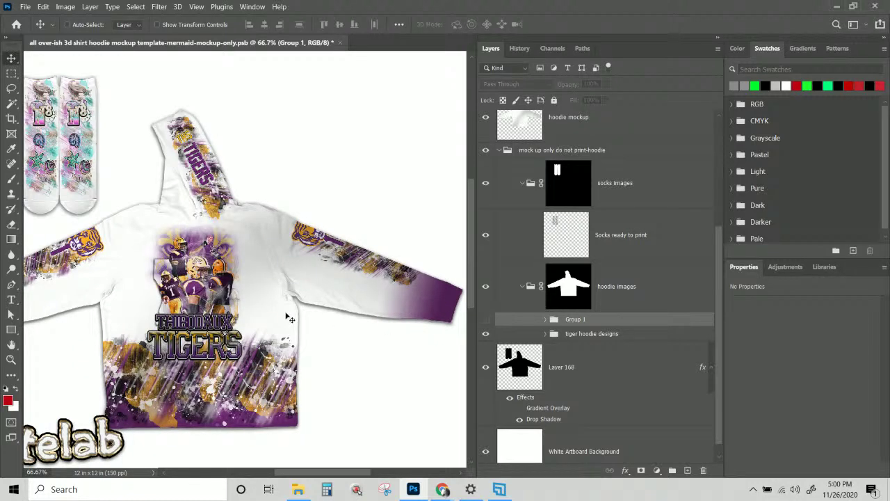
{"action": "left_click_drag", "start_coordinate": [200, 315], "coordinate": [381, 269]}
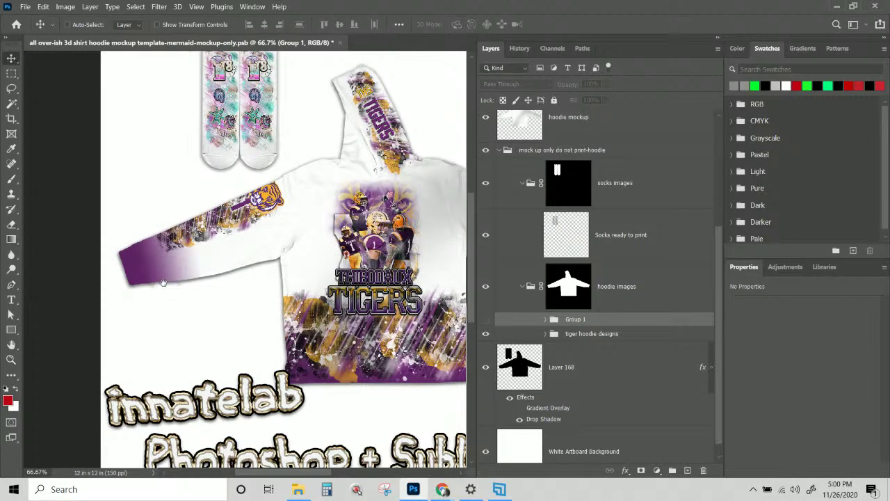
{"action": "left_click_drag", "start_coordinate": [152, 294], "coordinate": [46, 285]}
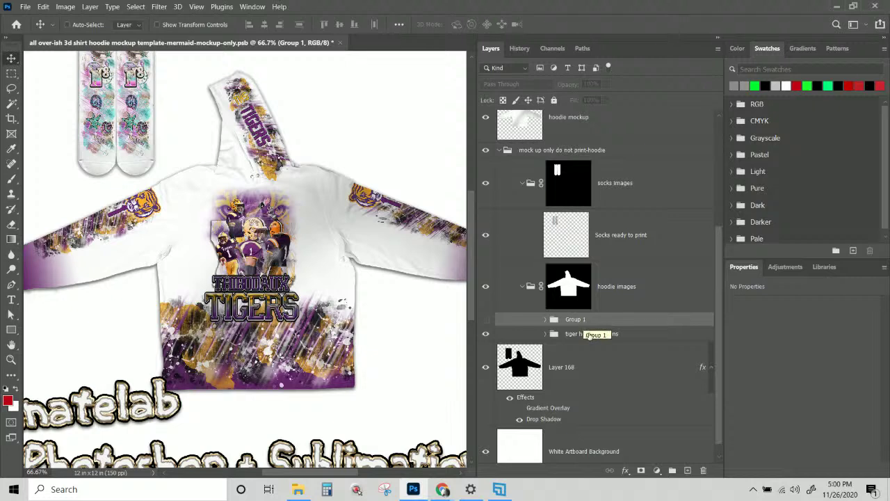
Delete the tiger hoodie designs group, then check Group 1's mermaid artwork on the hoodie and leave the group hidden
{"action": "left_click", "coordinate": [589, 335]}
{"action": "key", "text": "Delete"}
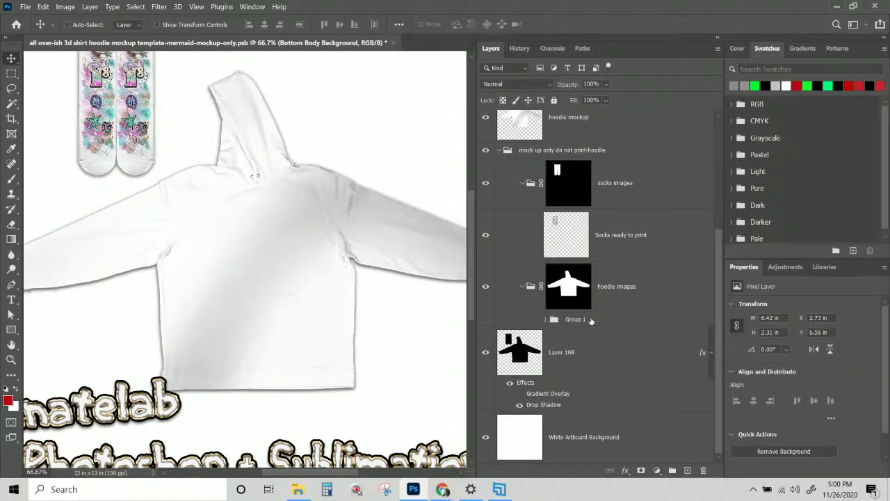
{"action": "left_click", "coordinate": [591, 320]}
{"action": "left_click", "coordinate": [487, 320]}
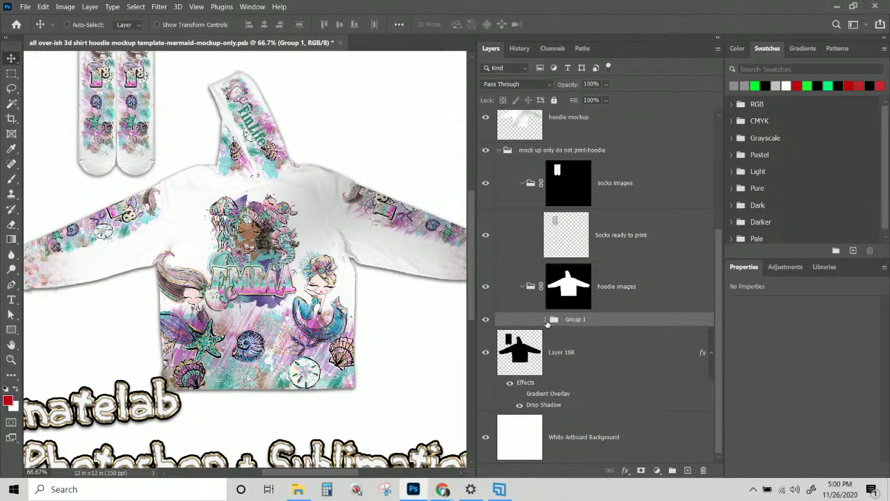
{"action": "left_click", "coordinate": [486, 322]}
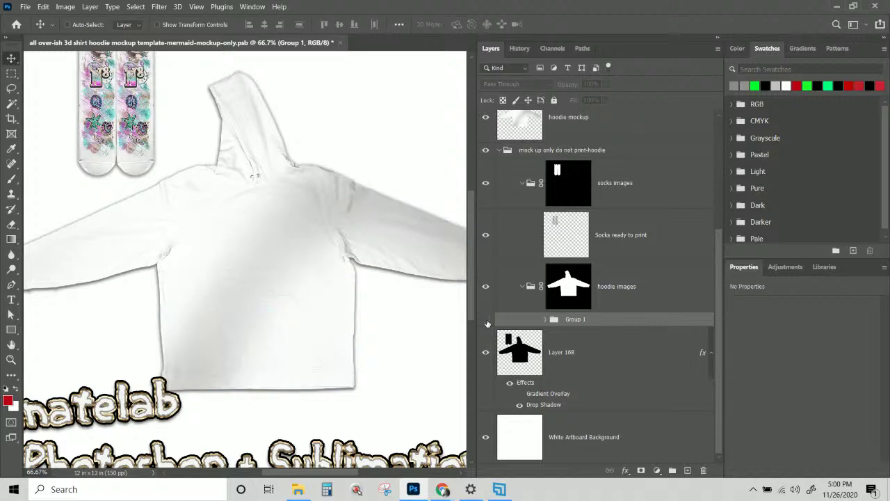
Delete the Socks ready to print layer from the socks images group
{"action": "scroll", "coordinate": [299, 295], "scroll_direction": "up", "scroll_amount": 2}
{"action": "scroll", "coordinate": [299, 295], "scroll_direction": "left", "scroll_amount": 1}
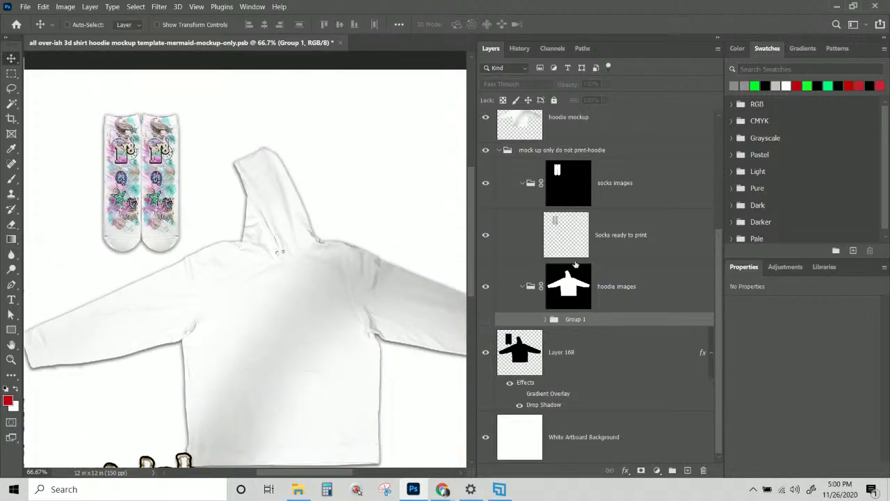
{"action": "left_click", "coordinate": [631, 240]}
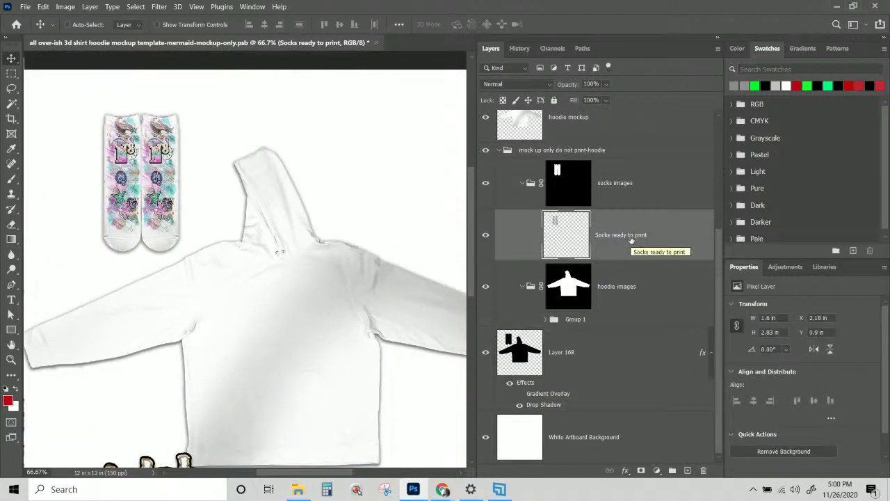
{"action": "key", "text": "Delete"}
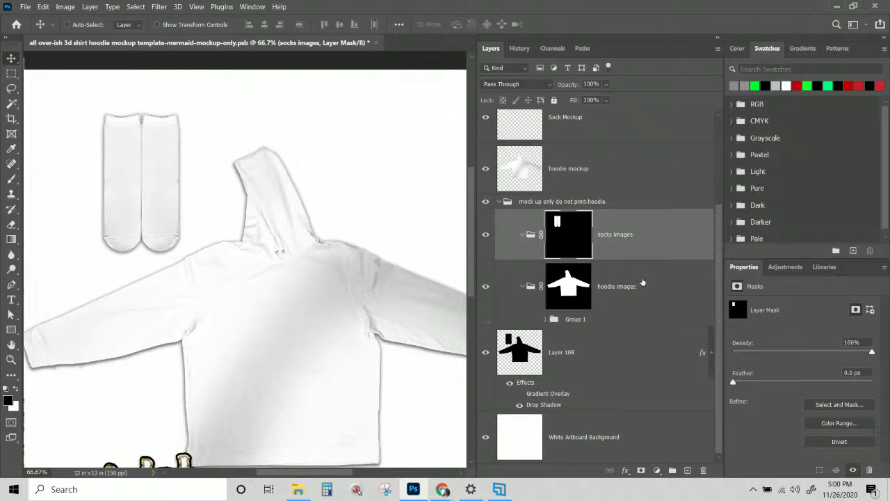
Place the all-over-ish-3d-shirt-hoodie-mockup-template-mermaid-art-only file from File Explorer above the socks images group
{"action": "left_click", "coordinate": [24, 7]}
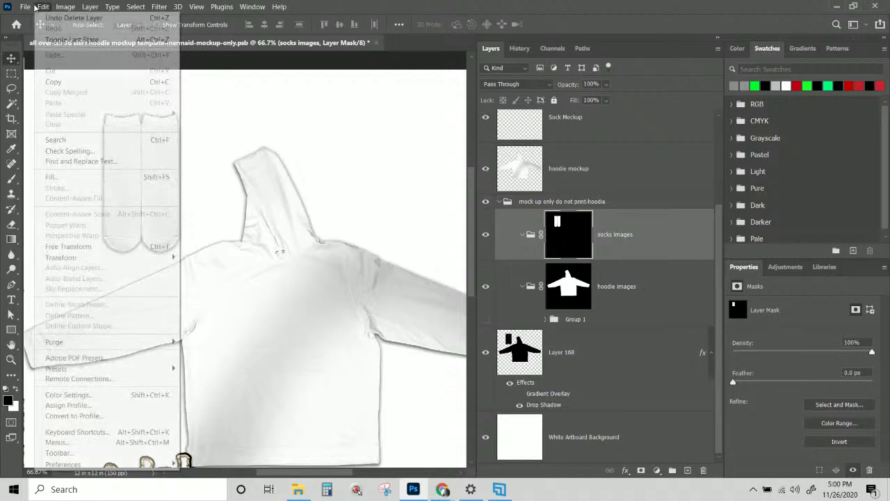
{"action": "left_click", "coordinate": [298, 489]}
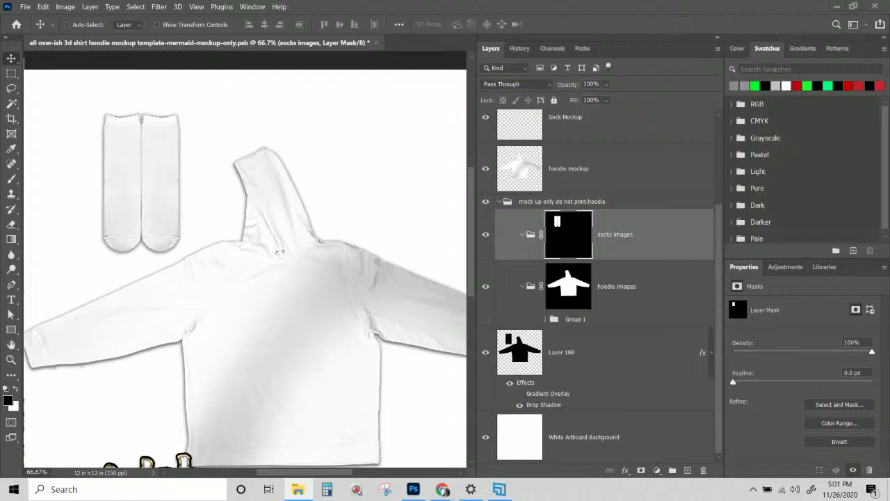
{"action": "left_click_drag", "start_coordinate": [29, 207], "coordinate": [269, 268]}
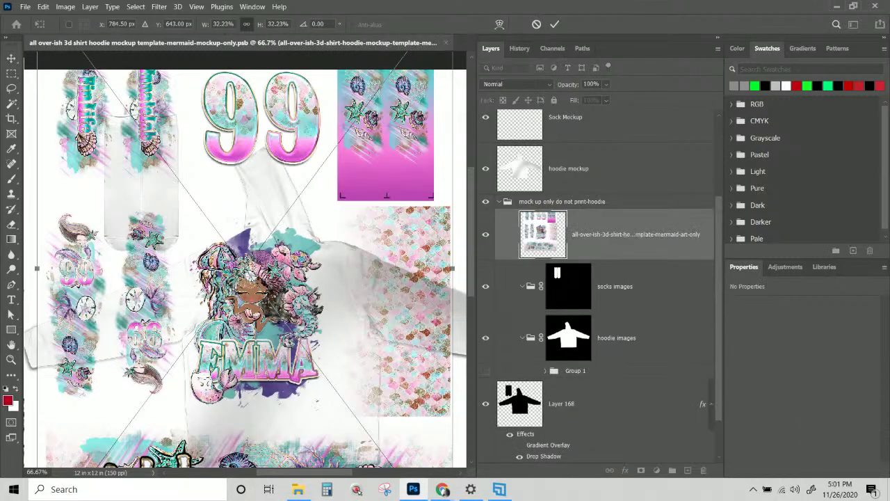
{"action": "key", "text": "ctrl+minus"}
{"action": "key", "text": "ctrl+minus"}
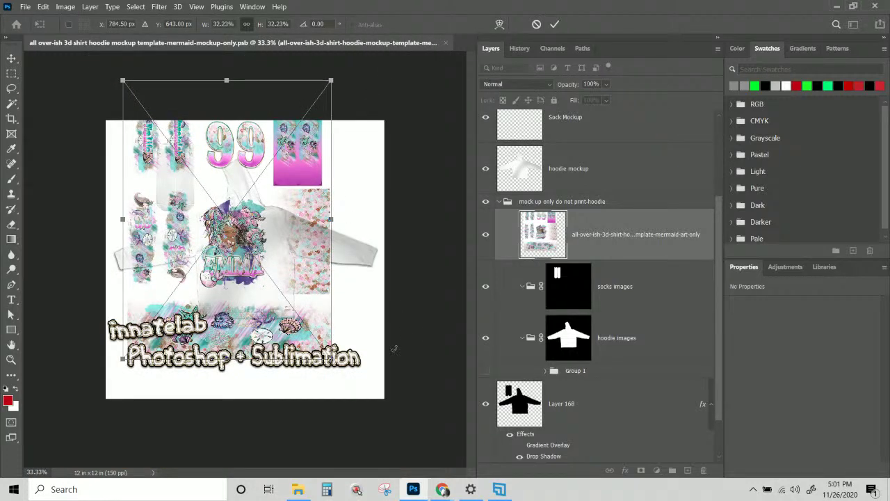
Scale the placed mermaid art-only sheet down to about 25.53% in width and height
{"action": "left_click_drag", "start_coordinate": [330, 360], "coordinate": [274, 283]}
{"action": "left_click_drag", "start_coordinate": [233, 241], "coordinate": [278, 287]}
{"action": "left_click_drag", "start_coordinate": [317, 334], "coordinate": [326, 345]}
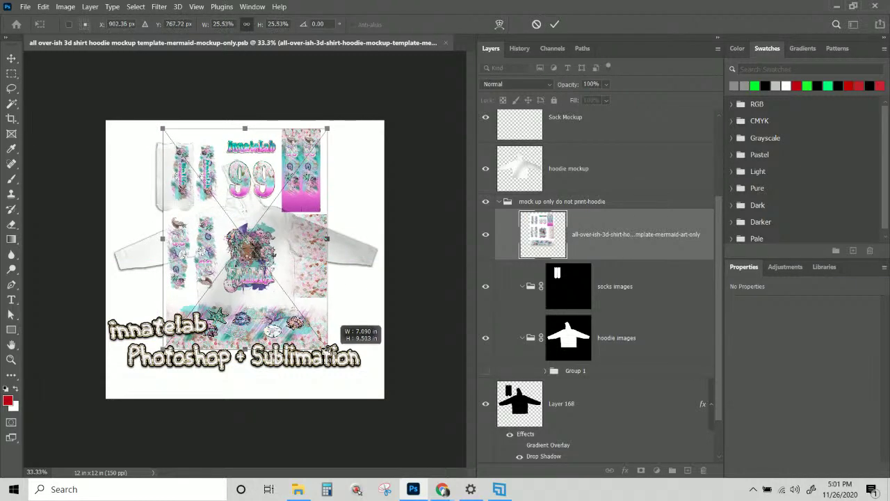
Position the scaled sheet so its sock artwork lines up over the white sock mockup, and commit the placement
{"action": "left_click_drag", "start_coordinate": [259, 234], "coordinate": [192, 274]}
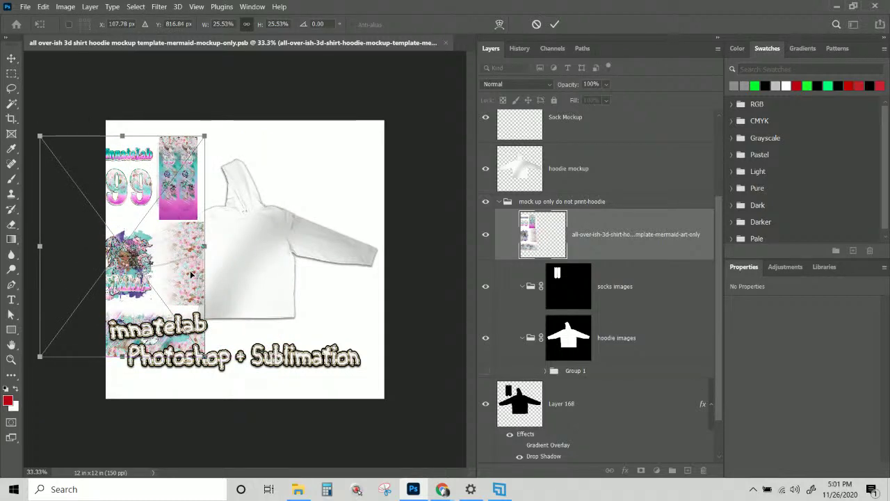
{"action": "key", "text": "ctrl+plus"}
{"action": "key", "text": "ctrl+plus"}
{"action": "key", "text": "ctrl+plus"}
{"action": "left_click_drag", "start_coordinate": [190, 271], "coordinate": [308, 299]}
{"action": "left_click_drag", "start_coordinate": [322, 229], "coordinate": [358, 287]}
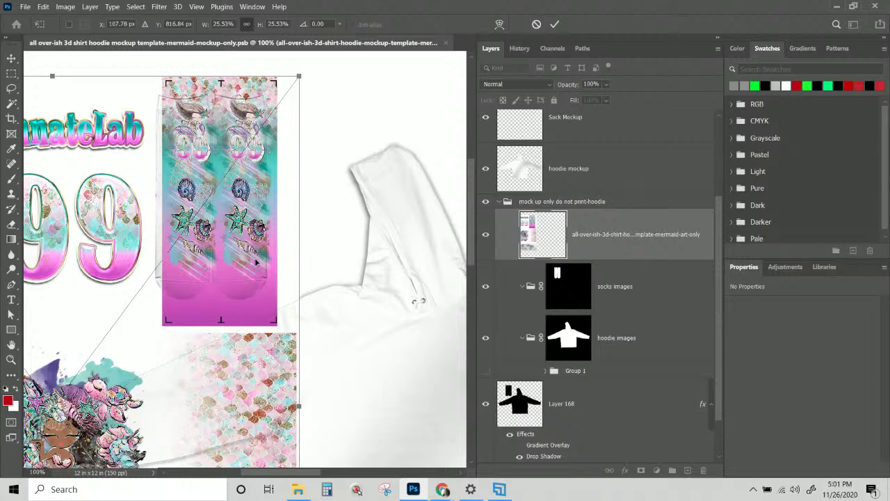
{"action": "mouse_move", "coordinate": [255, 263]}
{"action": "left_mouse_down"}
{"action": "mouse_move", "coordinate": [245, 259]}
{"action": "mouse_move", "coordinate": [247, 274]}
{"action": "left_mouse_up"}
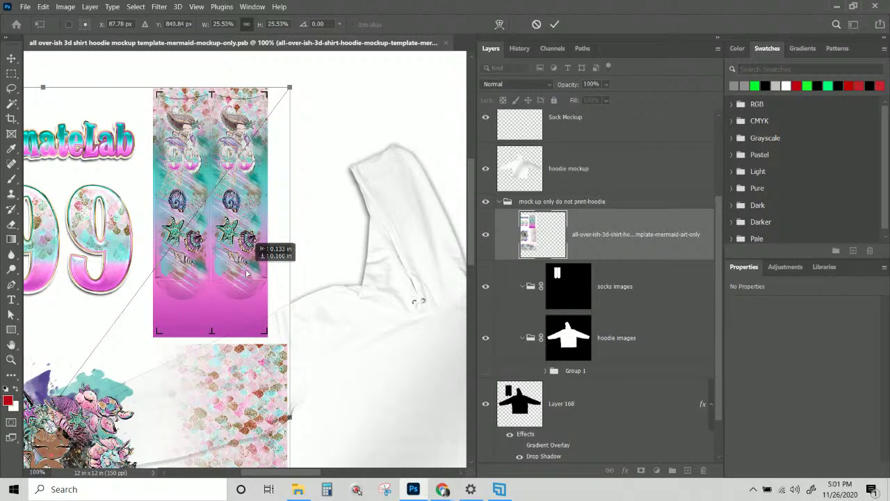
{"action": "left_click_drag", "start_coordinate": [246, 273], "coordinate": [246, 273]}
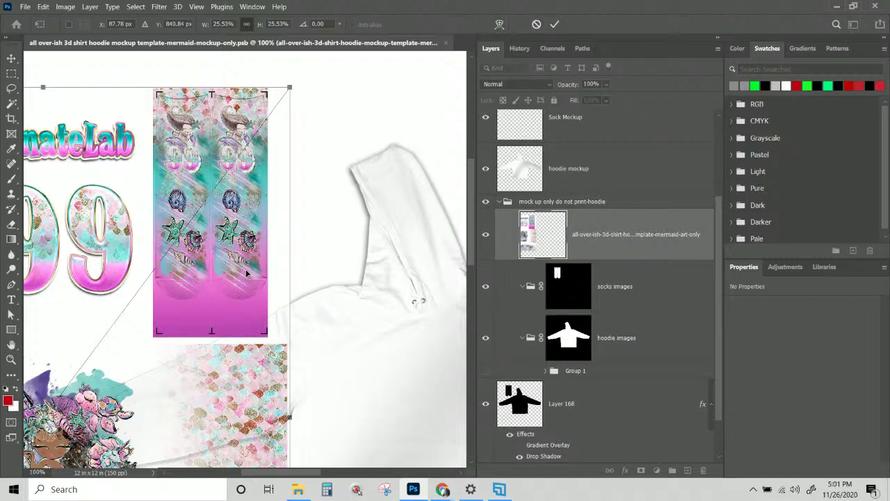
{"action": "key", "text": "Return"}
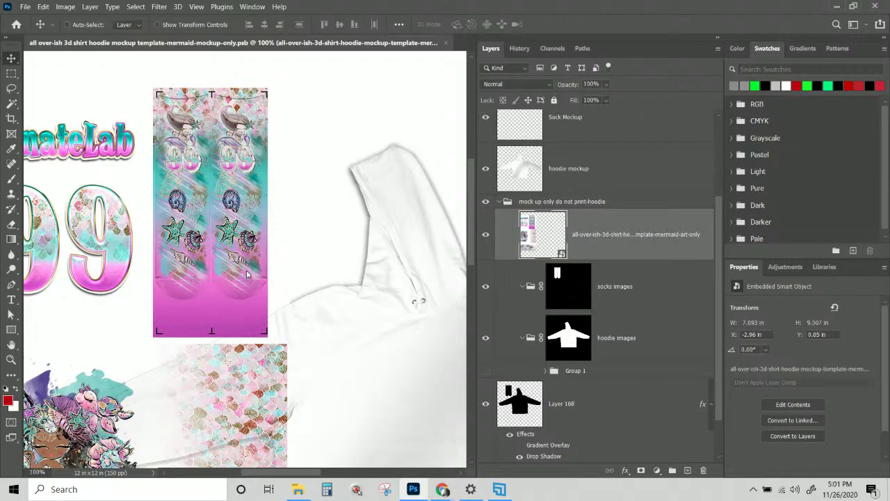
Try a clipping mask on the mermaid art-only layer, and move the layer inside the socks images group
{"action": "right_click", "coordinate": [596, 241]}
{"action": "left_click", "coordinate": [630, 258]}
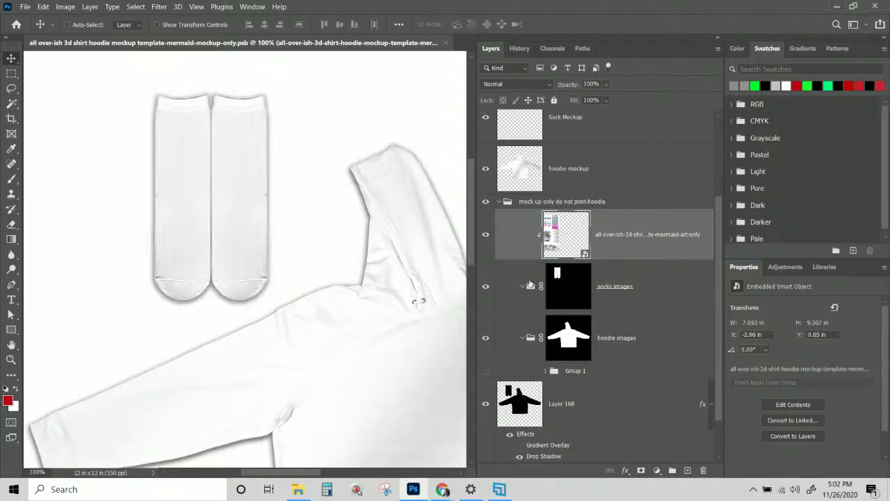
{"action": "scroll", "coordinate": [580, 250], "scroll_direction": "down", "scroll_amount": 1}
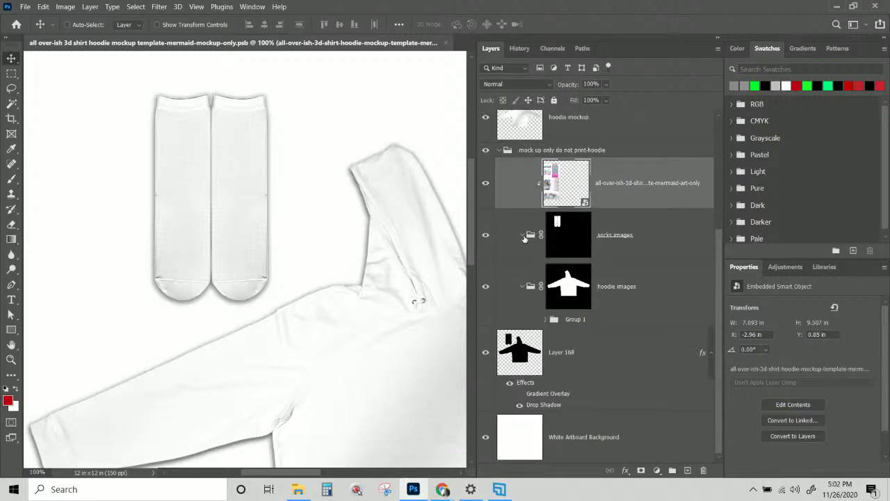
{"action": "left_click_drag", "start_coordinate": [629, 190], "coordinate": [632, 246]}
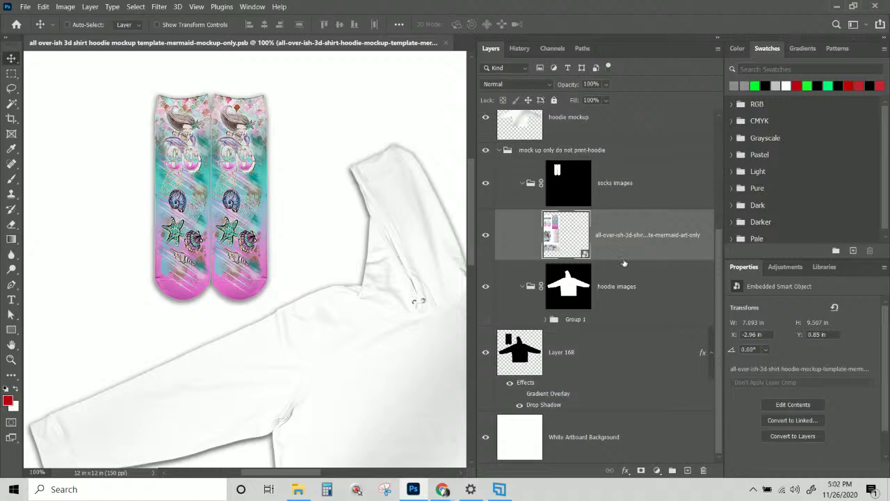
Duplicate the mermaid art-only layer into the hoodie images group, above Group 1
{"action": "left_click", "coordinate": [630, 194]}
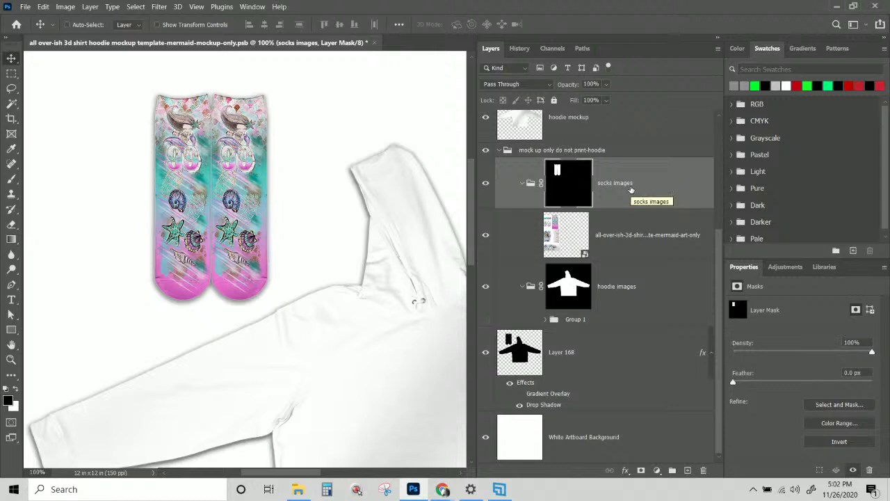
{"action": "left_click", "coordinate": [624, 287]}
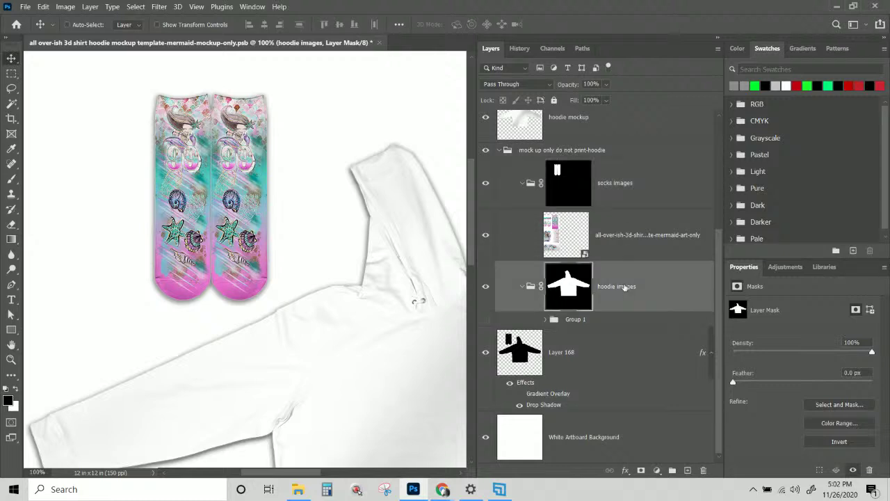
{"action": "left_click", "coordinate": [630, 235]}
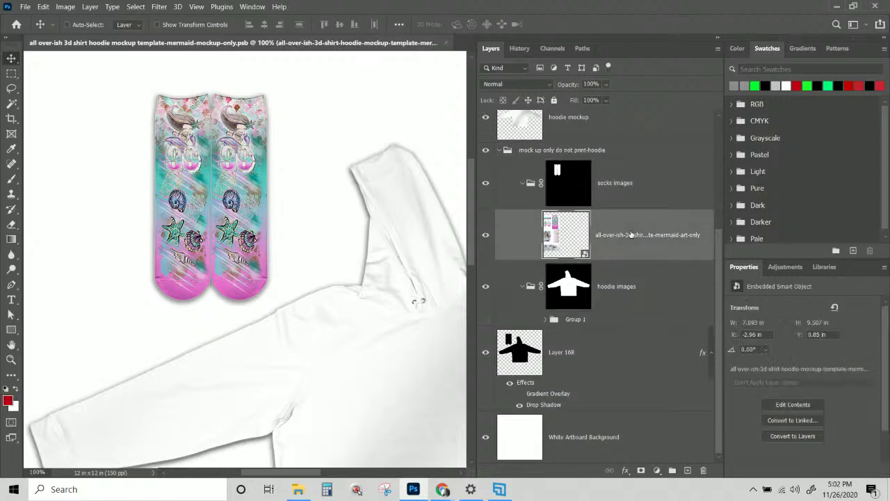
{"action": "left_click_drag", "start_coordinate": [630, 235], "coordinate": [631, 304]}
Move the copied art sheet so the large mermaid portrait sits centred on the hoodie's chest
{"action": "scroll", "coordinate": [354, 302], "scroll_direction": "down", "scroll_amount": 3}
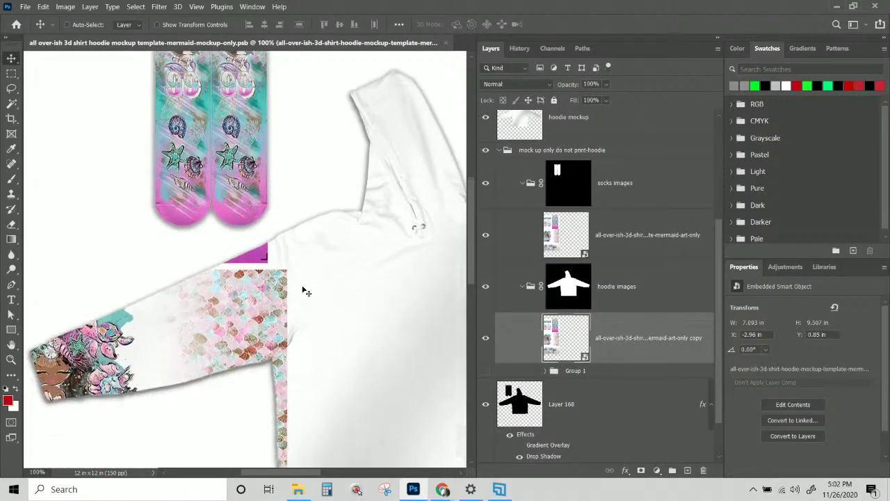
{"action": "key", "text": "ctrl+minus"}
{"action": "key", "text": "ctrl+minus"}
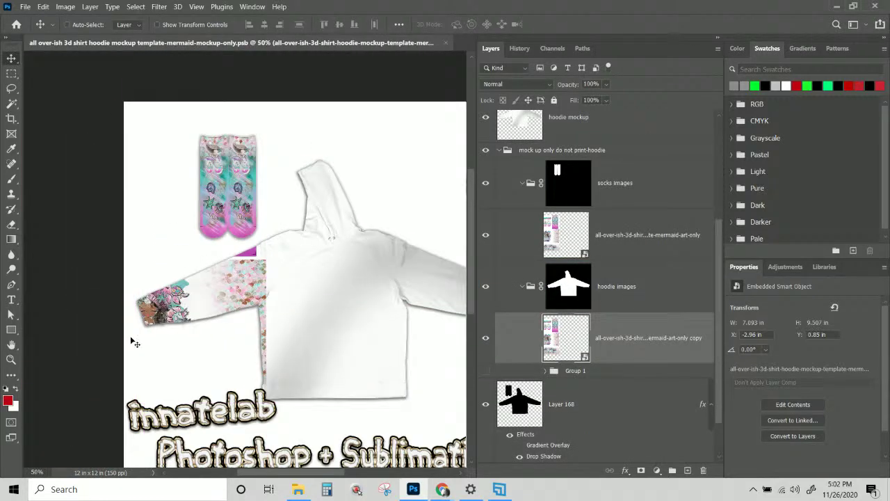
{"action": "left_click_drag", "start_coordinate": [174, 297], "coordinate": [361, 251]}
{"action": "left_click_drag", "start_coordinate": [356, 281], "coordinate": [355, 279]}
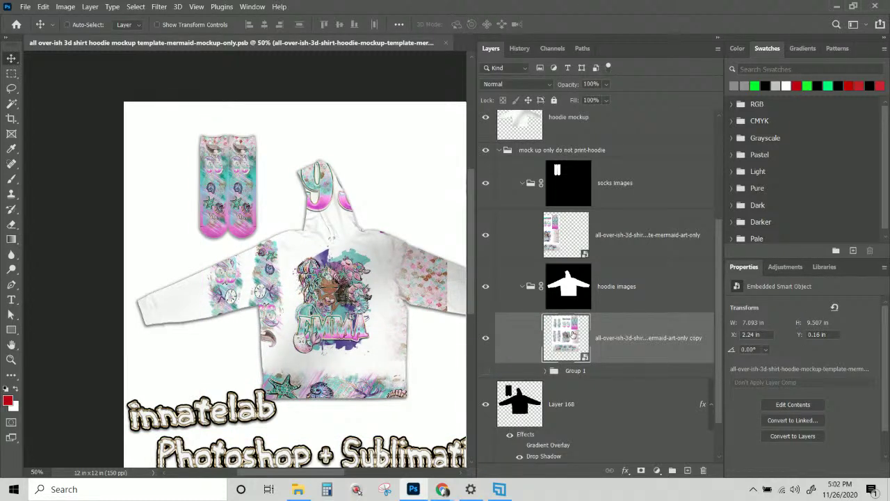
Rename the copied art layer in the hoodie images group as Front
{"action": "double_click", "coordinate": [624, 339]}
{"action": "type", "text": "Front"}
{"action": "key", "text": "Return"}
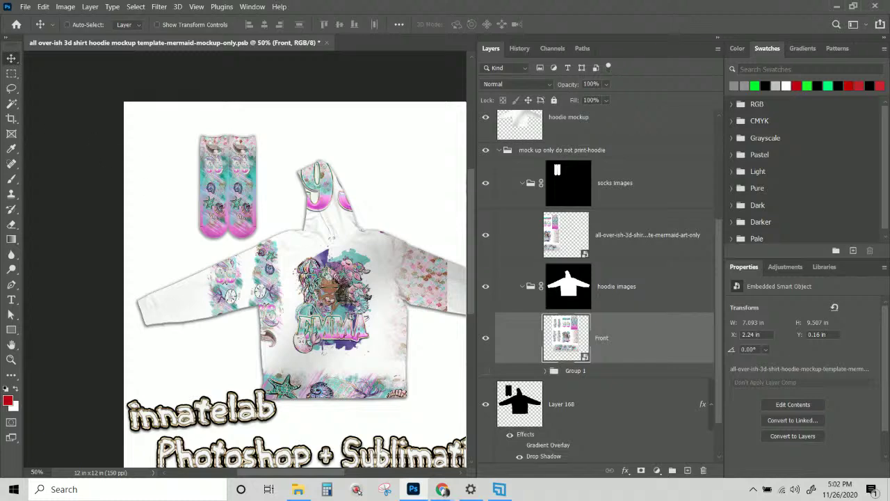
Mask the Front layer to a rectangular selection around the mermaid portrait on the hoodie's chest
{"action": "key", "text": "ctrl+1"}
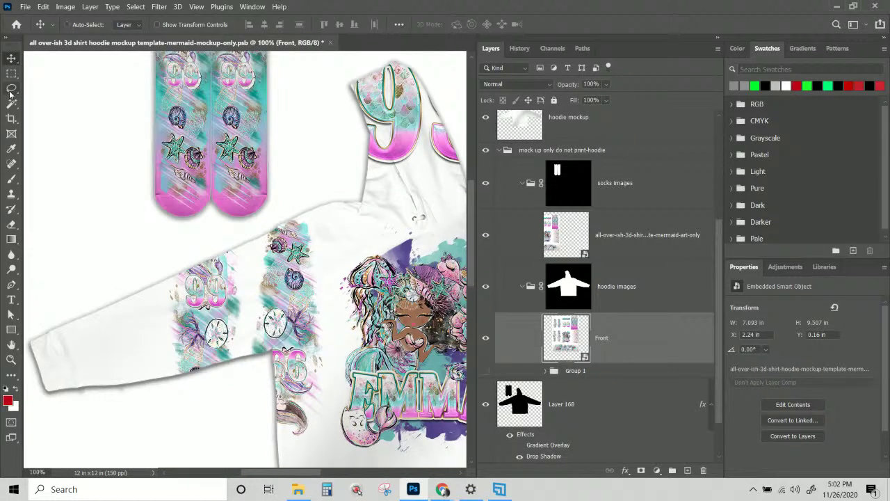
{"action": "left_click_drag", "start_coordinate": [401, 182], "coordinate": [187, 137]}
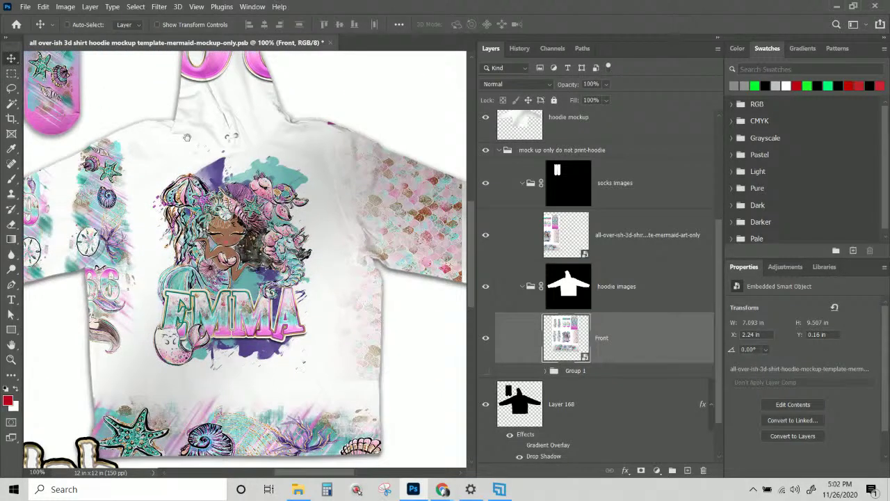
{"action": "left_click", "coordinate": [13, 74]}
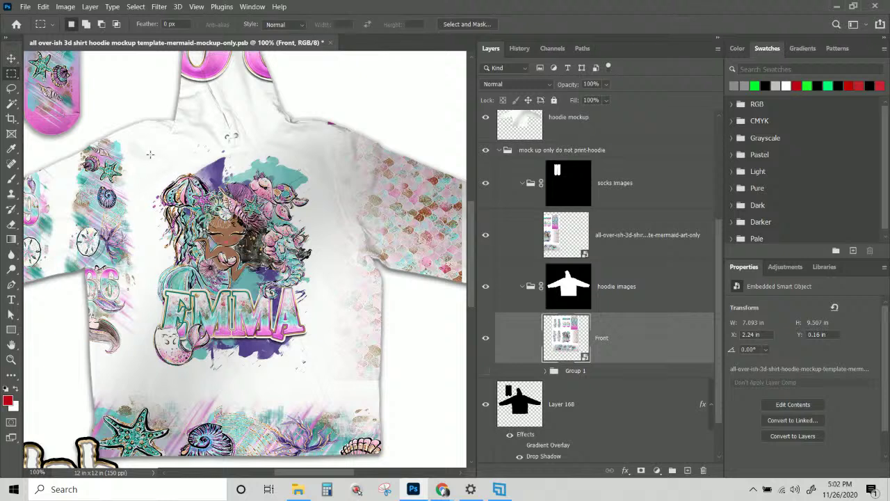
{"action": "left_click_drag", "start_coordinate": [144, 150], "coordinate": [322, 385]}
{"action": "left_click", "coordinate": [641, 470]}
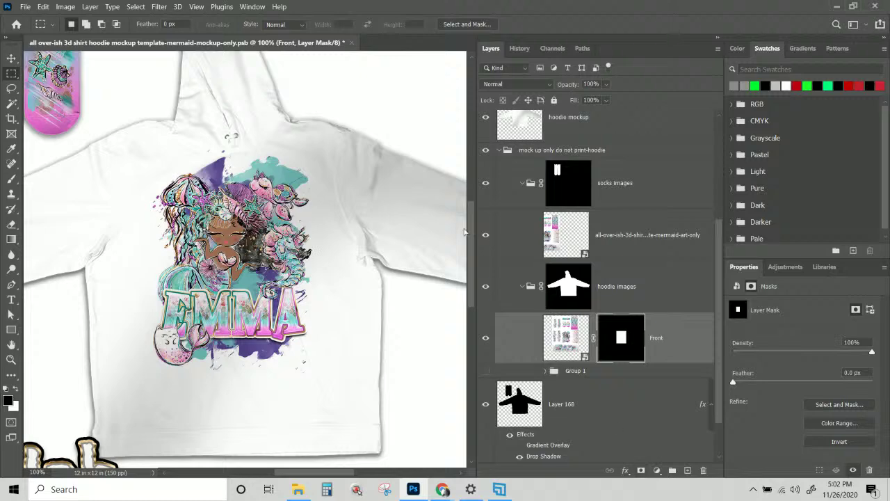
Duplicate the masked Front layer, keeping the default name Front copy
{"action": "right_click", "coordinate": [694, 340]}
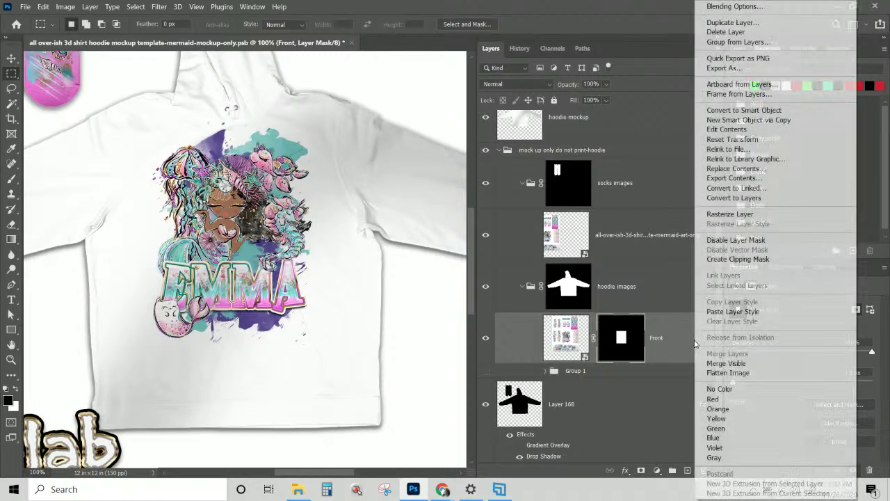
{"action": "left_click", "coordinate": [727, 24]}
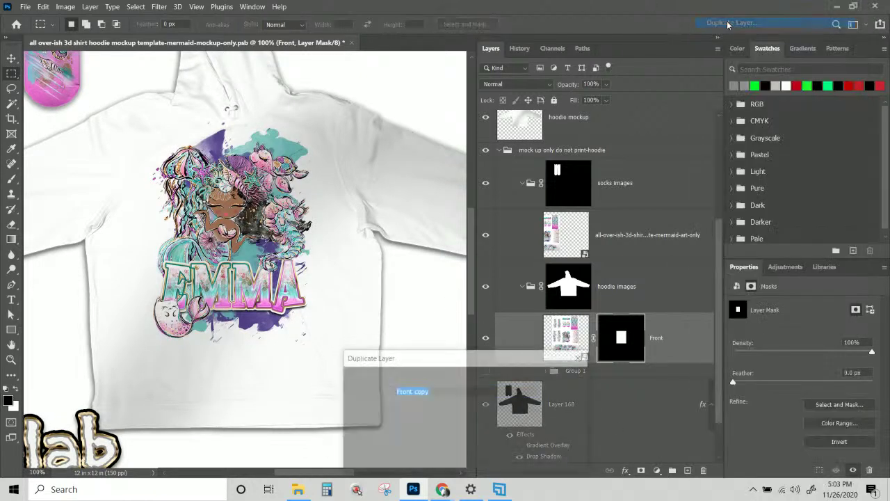
{"action": "key", "text": "Return"}
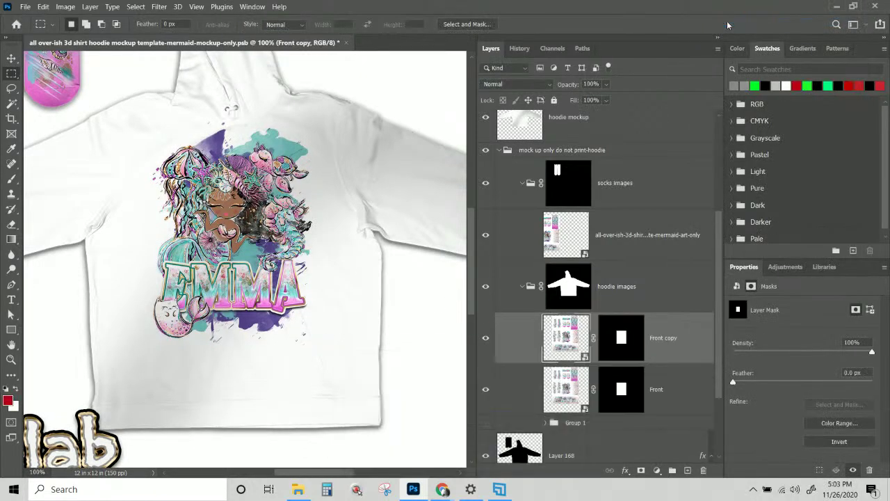
Delete the layer mask from the original Front layer and move its sheet up so the seashell band covers the hoodie's hem
{"action": "right_click", "coordinate": [635, 390]}
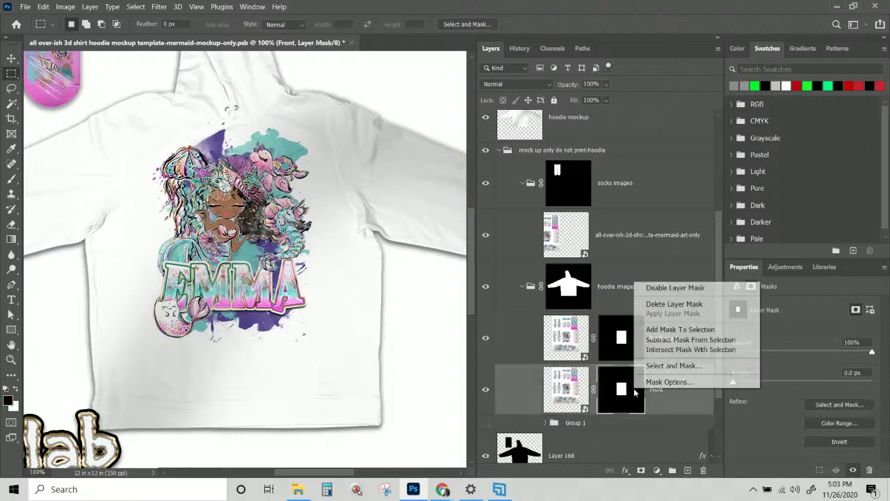
{"action": "left_click", "coordinate": [669, 305]}
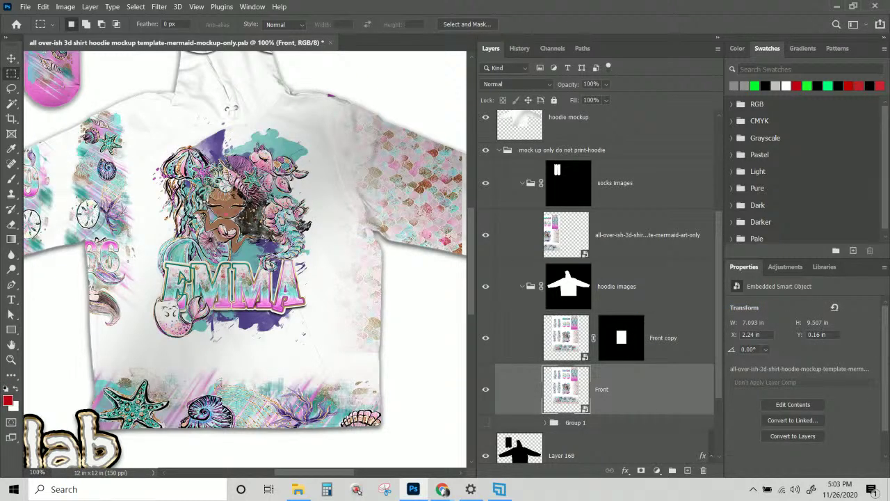
{"action": "left_click", "coordinate": [11, 58]}
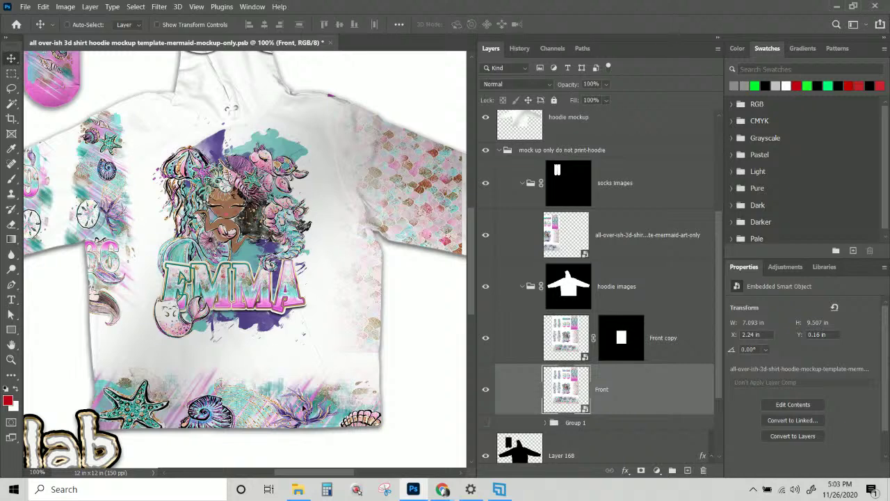
{"action": "left_click_drag", "start_coordinate": [306, 410], "coordinate": [320, 344]}
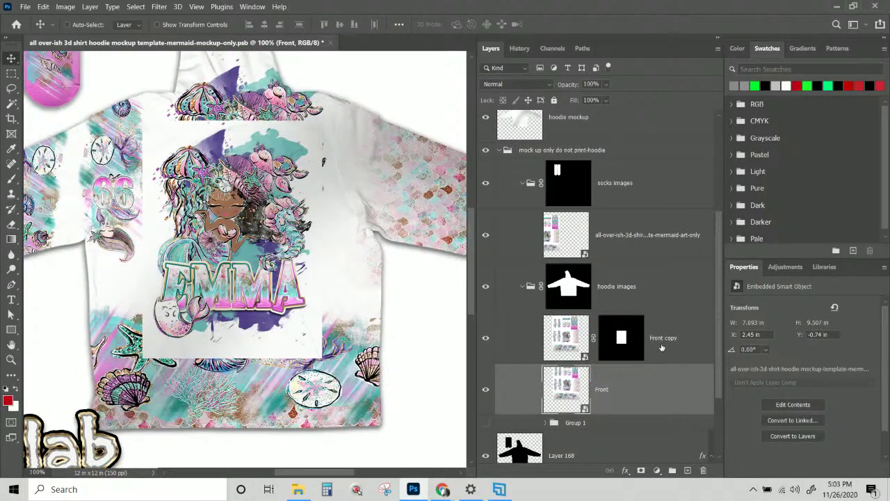
Try the Multiply blend mode on the hoodie images group
{"action": "left_click", "coordinate": [669, 295]}
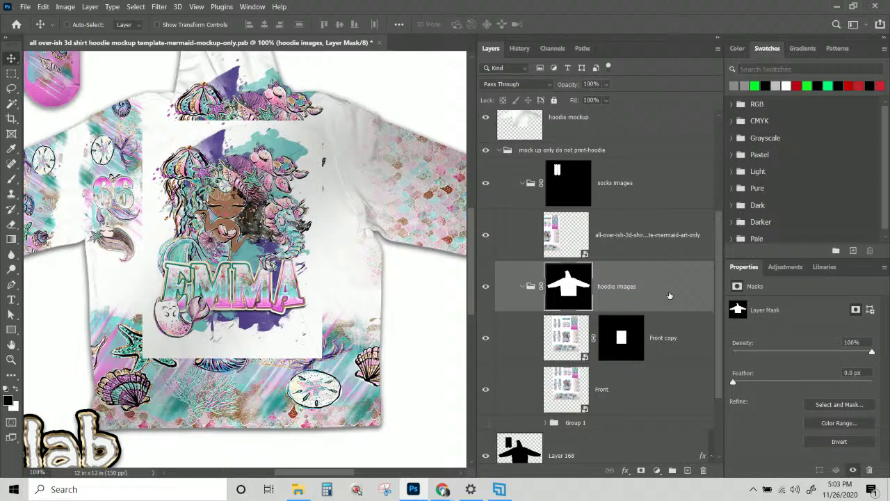
{"action": "left_click", "coordinate": [525, 85]}
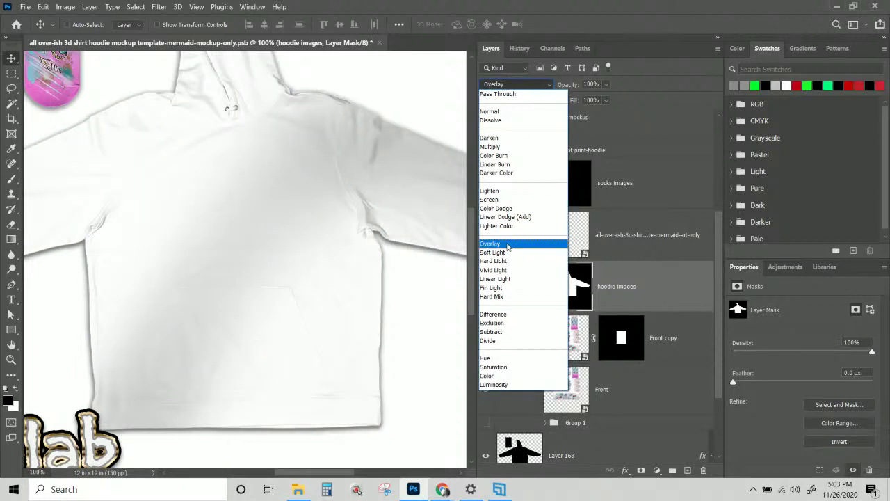
{"action": "left_click", "coordinate": [494, 148]}
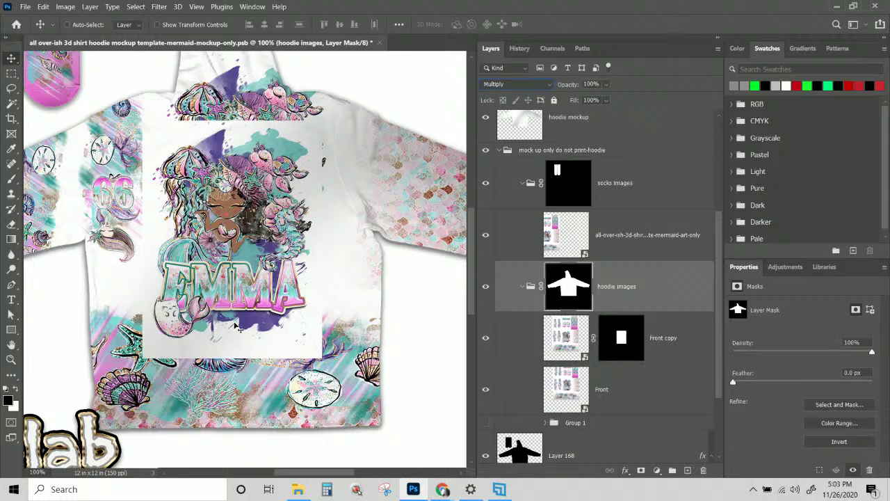
{"action": "left_click", "coordinate": [663, 352]}
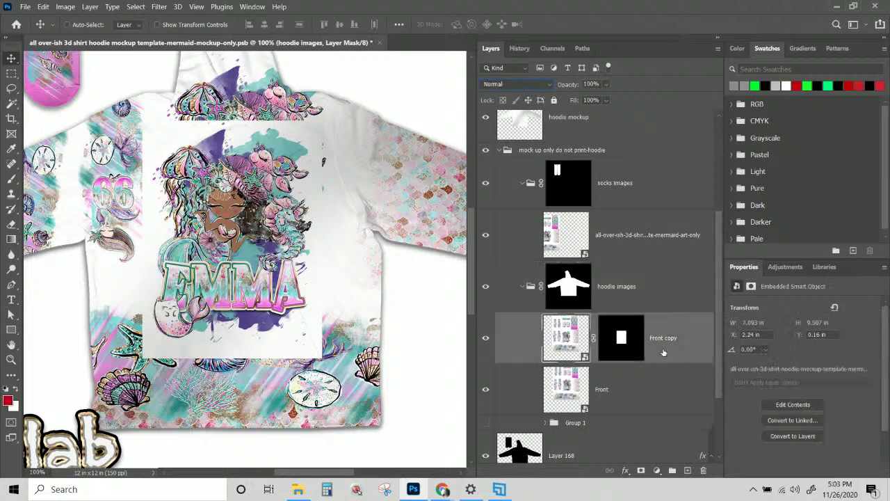
{"action": "left_click", "coordinate": [654, 386]}
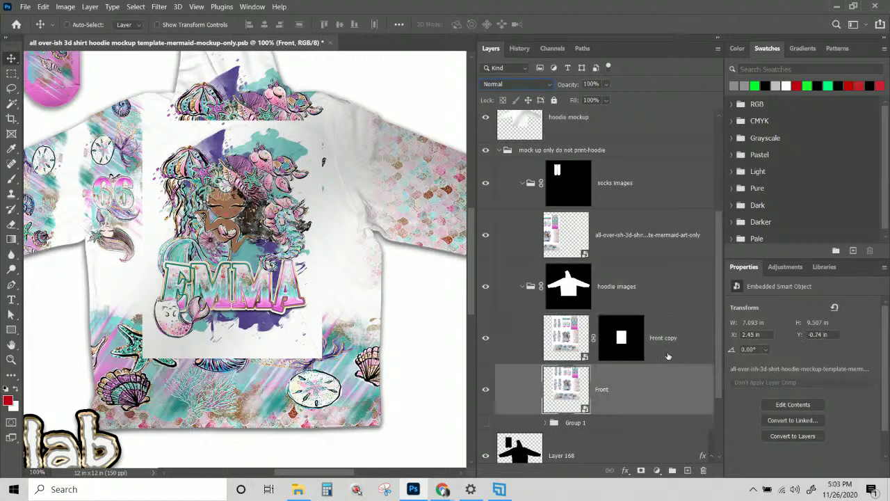
{"action": "left_click", "coordinate": [668, 357]}
{"action": "left_click", "coordinate": [665, 387]}
{"action": "left_click", "coordinate": [668, 361]}
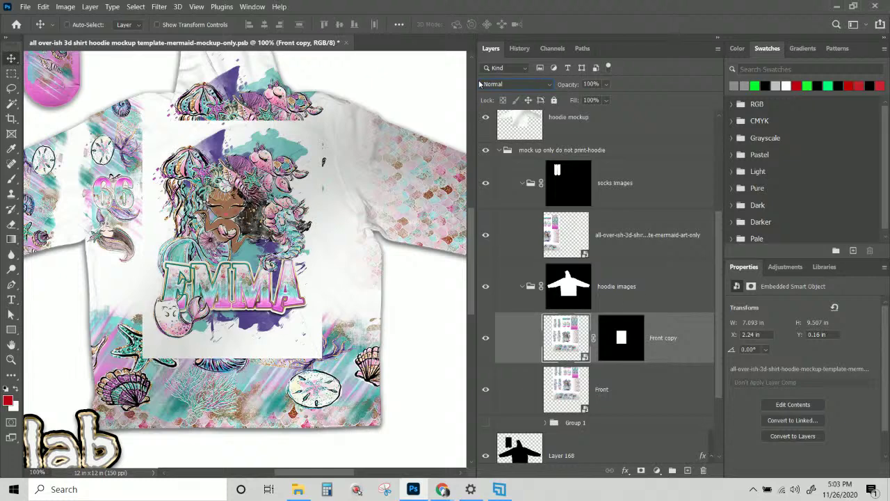
Set the hoodie images group's blend mode to Normal
{"action": "left_click", "coordinate": [621, 287]}
{"action": "left_click", "coordinate": [508, 83]}
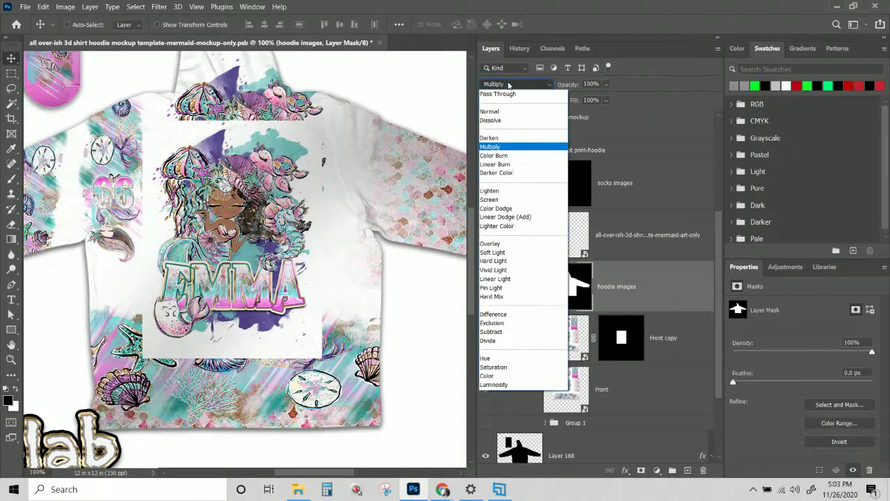
{"action": "left_click", "coordinate": [498, 110]}
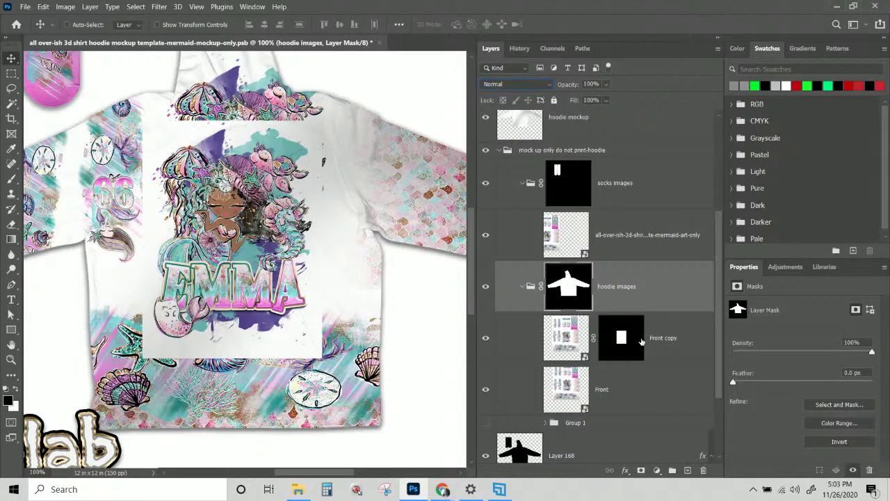
Set the blend mode of both the Front copy and Front layers to Multiply
{"action": "left_click", "coordinate": [672, 346]}
{"action": "scroll", "coordinate": [654, 337], "scroll_direction": "down", "scroll_amount": 2}
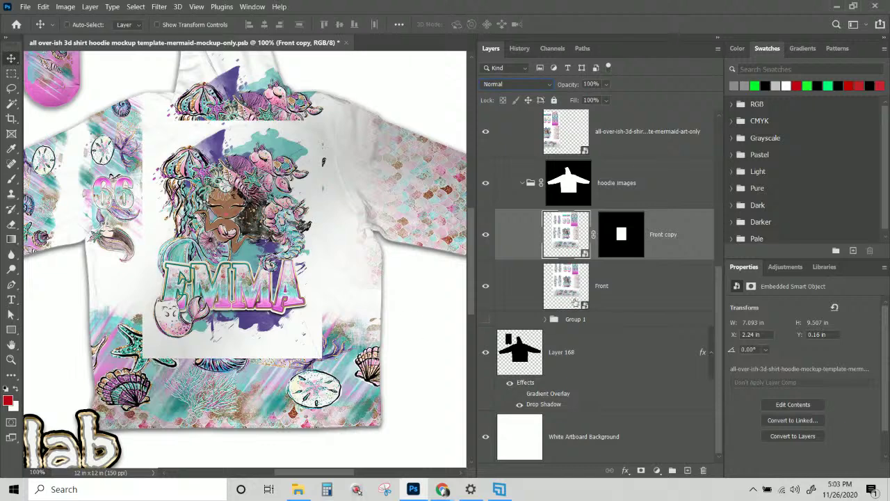
{"action": "left_click", "coordinate": [645, 293], "text": "shift"}
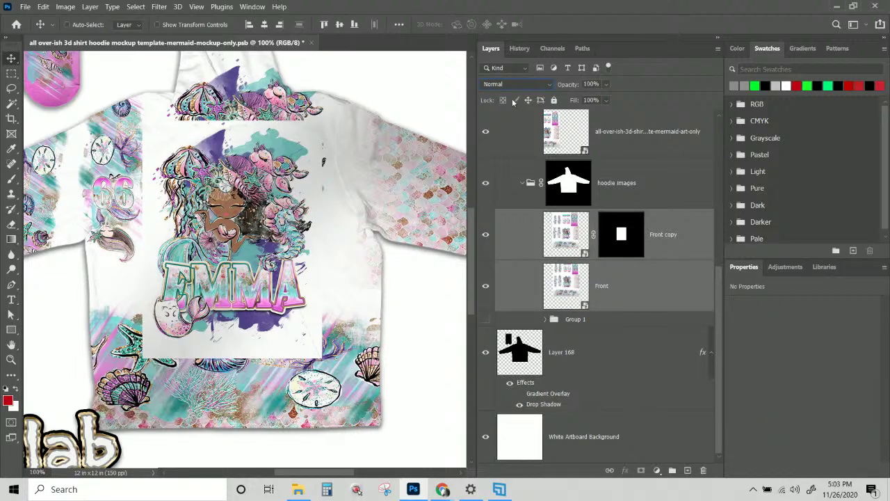
{"action": "left_click", "coordinate": [511, 84]}
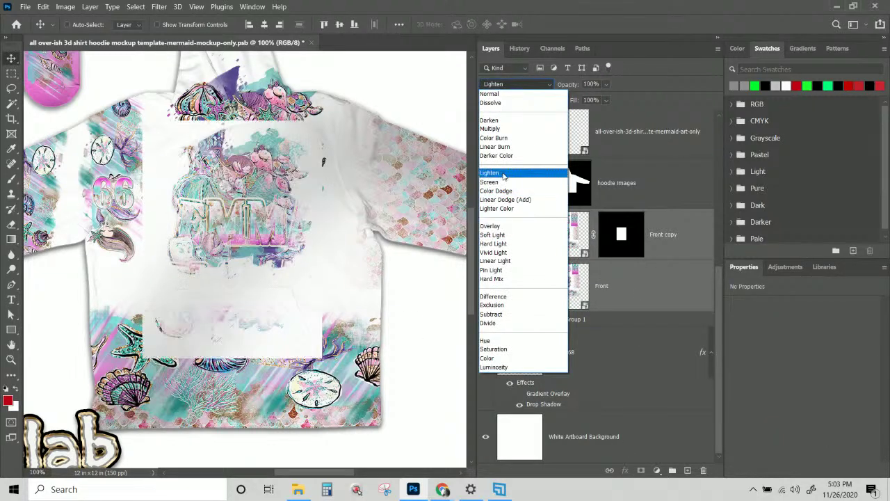
{"action": "left_click", "coordinate": [491, 129]}
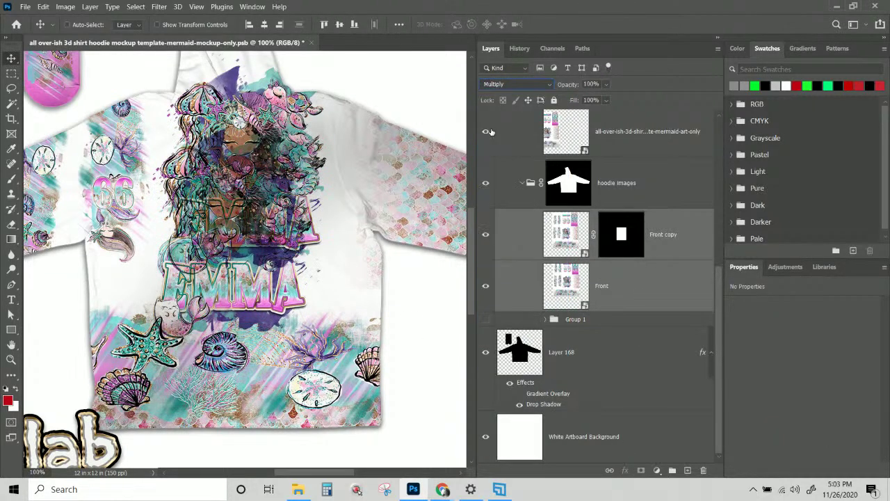
Leave only the masked copy visible of the two front art layers and rename Front copy as Front
{"action": "left_click", "coordinate": [643, 296]}
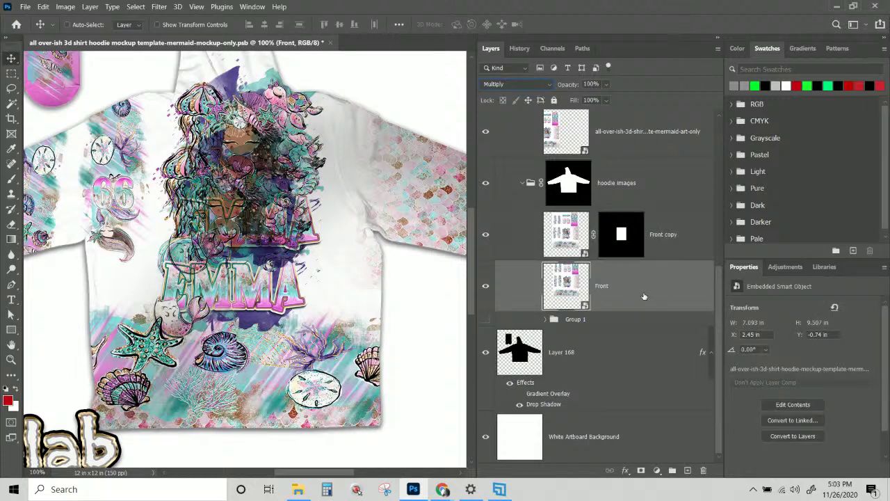
{"action": "left_click", "coordinate": [483, 236]}
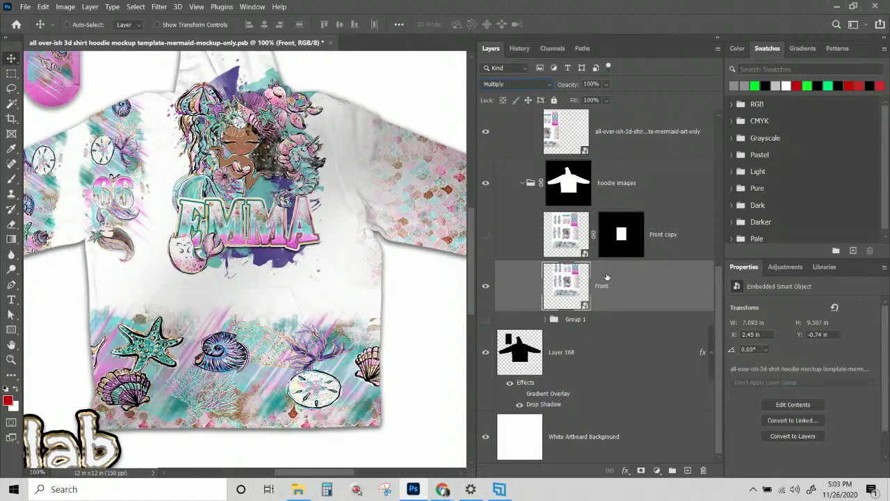
{"action": "left_click", "coordinate": [486, 286]}
{"action": "left_click", "coordinate": [485, 235]}
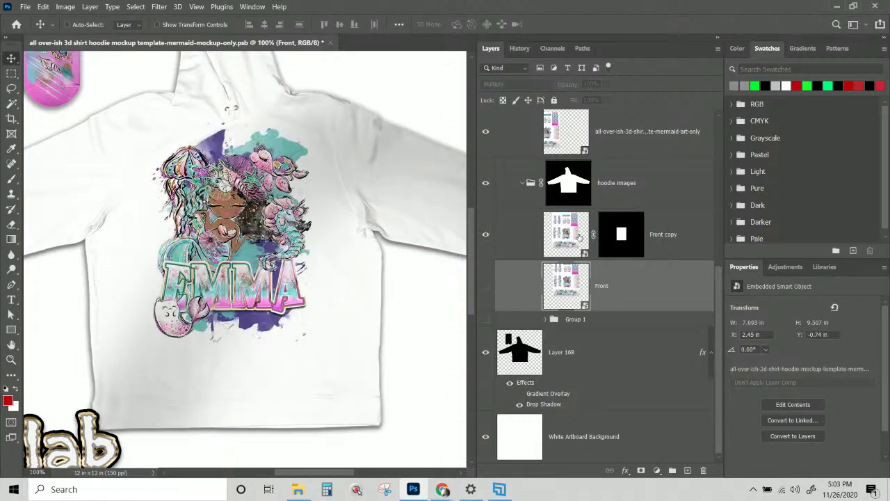
{"action": "left_click", "coordinate": [655, 246]}
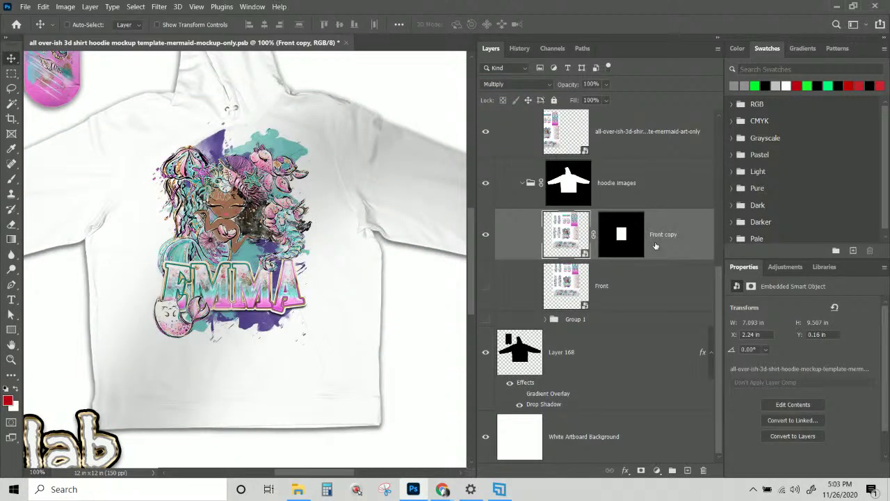
{"action": "double_click", "coordinate": [657, 235]}
{"action": "double_click", "coordinate": [670, 235]}
Hide the masked Front layer, show the unmasked sheet beneath it and rename that layer Bottom Hem
{"action": "left_click", "coordinate": [628, 297]}
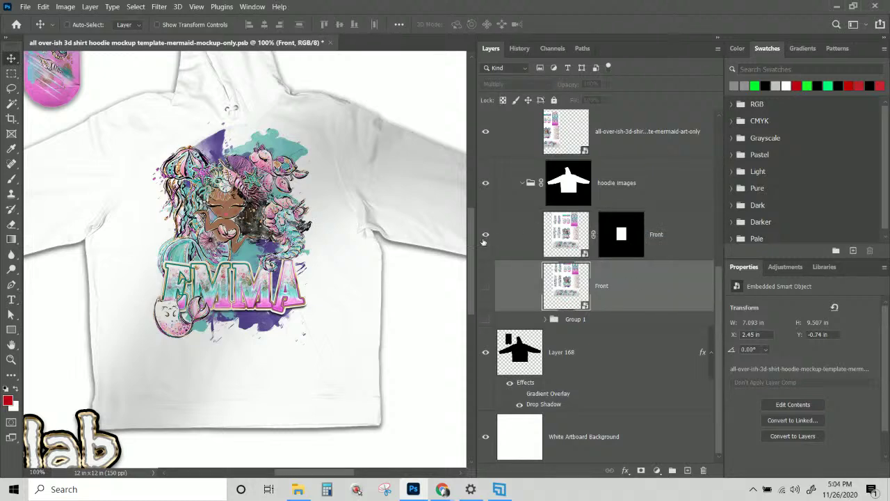
{"action": "left_click", "coordinate": [485, 286]}
{"action": "double_click", "coordinate": [602, 287]}
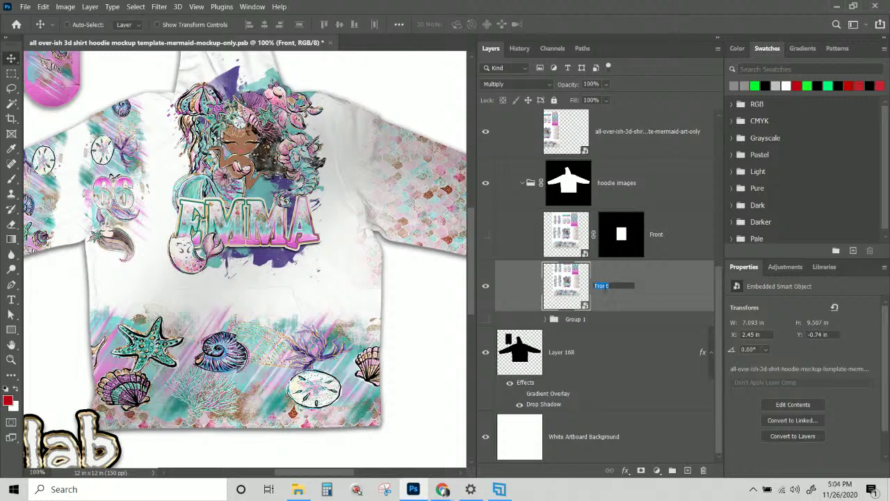
{"action": "type", "text": "Bottom Hem"}
{"action": "key", "text": "Return"}
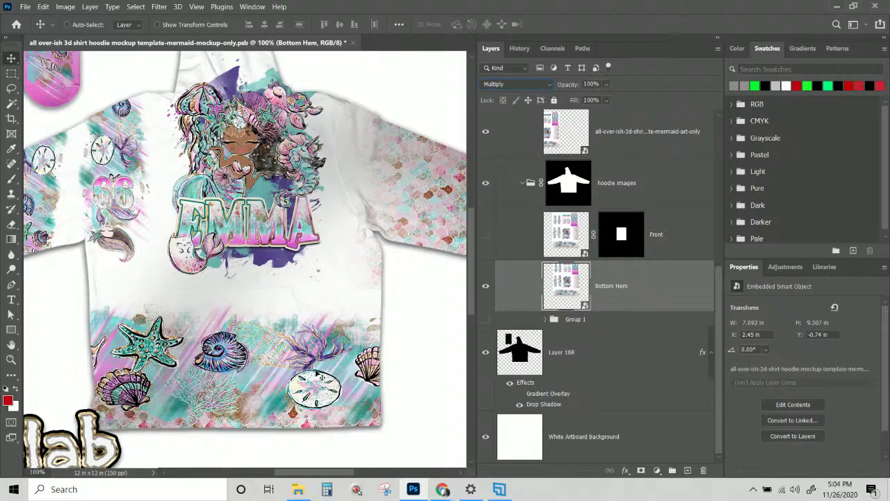
Shift the Bottom Hem sheet to X 2.5 in, Y -0.84 in and move its layer above the mock up only do not print-hoodie group
{"action": "left_click_drag", "start_coordinate": [316, 374], "coordinate": [284, 374]}
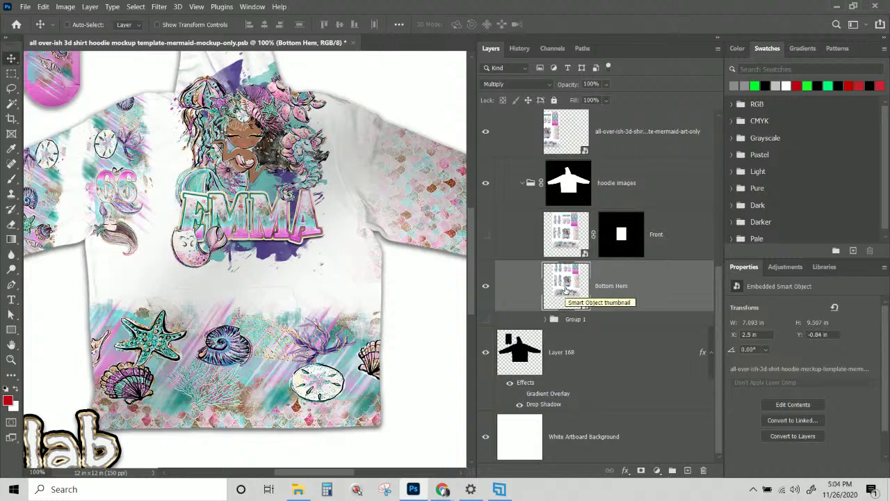
{"action": "left_click_drag", "start_coordinate": [566, 291], "coordinate": [534, 159]}
{"action": "scroll", "coordinate": [565, 189], "scroll_direction": "up", "scroll_amount": 3}
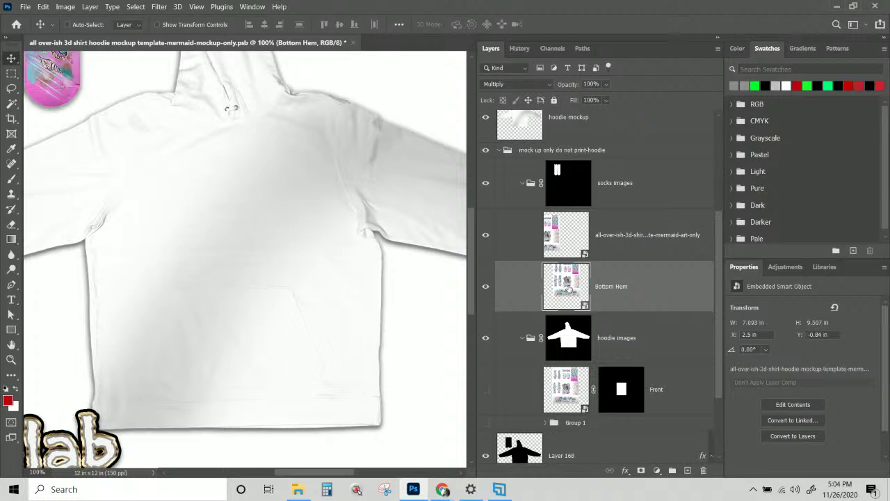
{"action": "left_click_drag", "start_coordinate": [567, 285], "coordinate": [530, 146]}
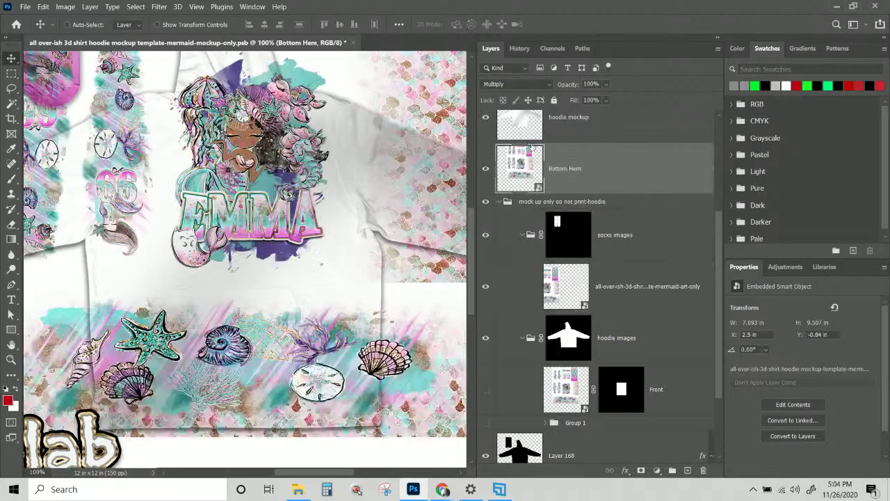
Marquee-select the whole seashell band on the sheet and mask the Bottom Hem layer to it
{"action": "key", "text": "ctrl+minus"}
{"action": "key", "text": "ctrl+minus"}
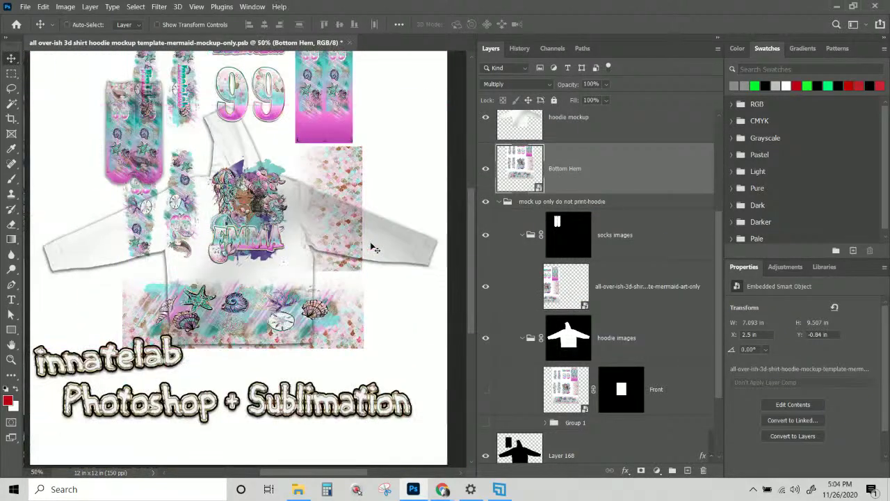
{"action": "left_click", "coordinate": [11, 73]}
{"action": "left_click_drag", "start_coordinate": [117, 276], "coordinate": [367, 349]}
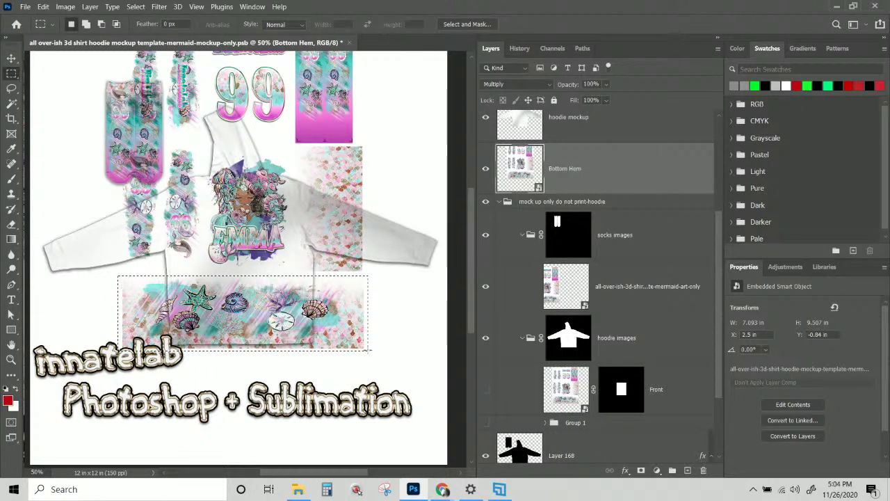
{"action": "left_click", "coordinate": [640, 471]}
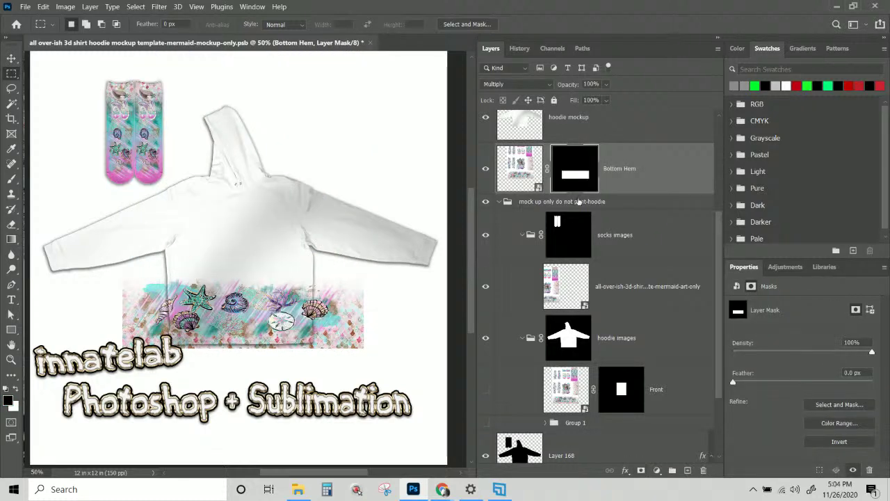
Duplicate the masked Bottom Hem layer, keeping the default name Bottom Hem copy
{"action": "right_click", "coordinate": [631, 182]}
{"action": "left_click", "coordinate": [676, 25]}
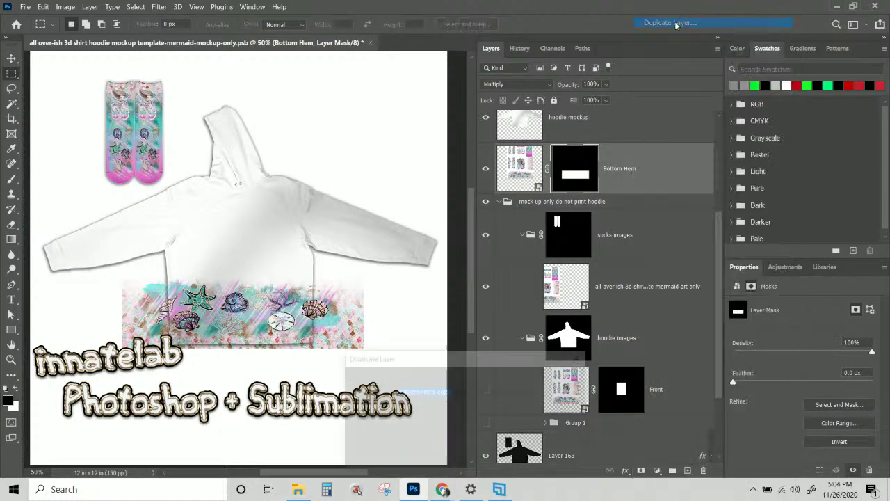
{"action": "key", "text": "Return"}
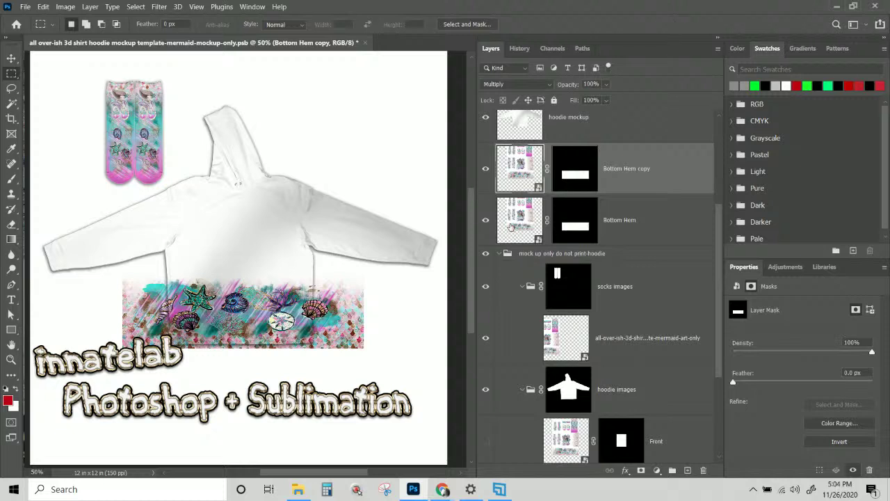
Hide the original Bottom Hem layer and delete the layer mask from Bottom Hem copy
{"action": "left_click", "coordinate": [486, 223]}
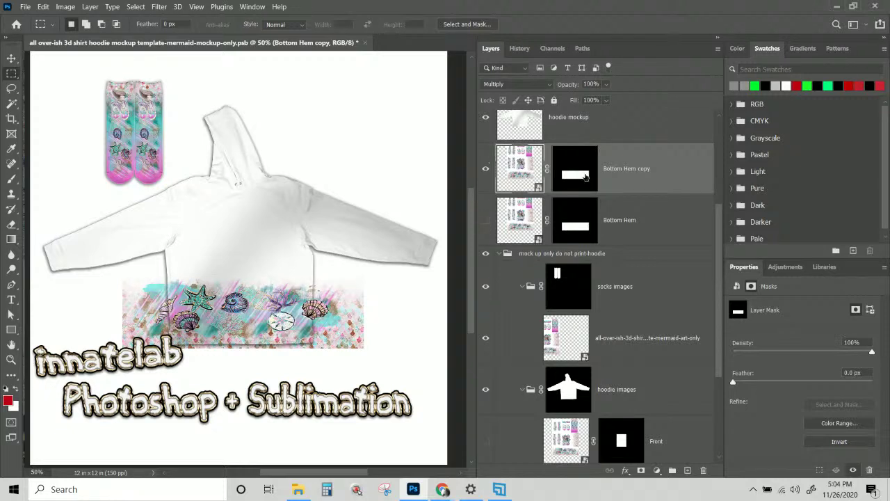
{"action": "right_click", "coordinate": [585, 178]}
{"action": "left_click", "coordinate": [612, 187]}
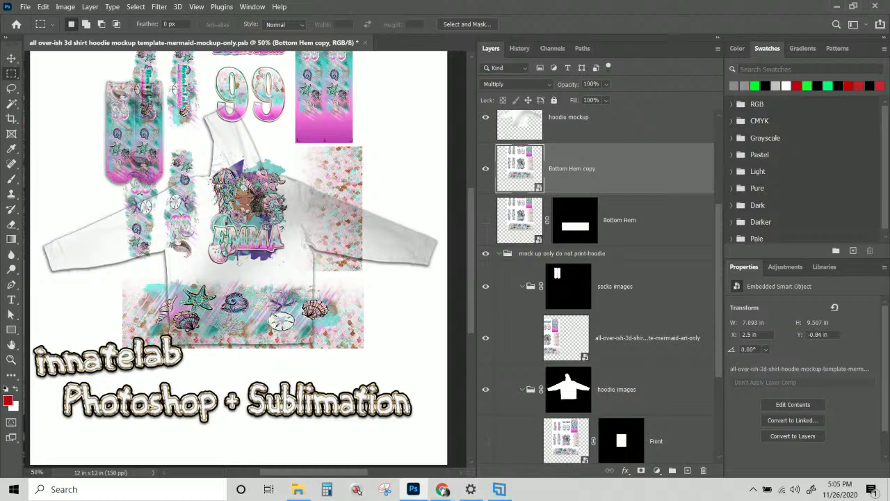
Marquee-select the mermaid-scale pattern panel over the hoodie's sleeve on the Bottom Hem copy sheet
{"action": "key", "text": "ctrl+1"}
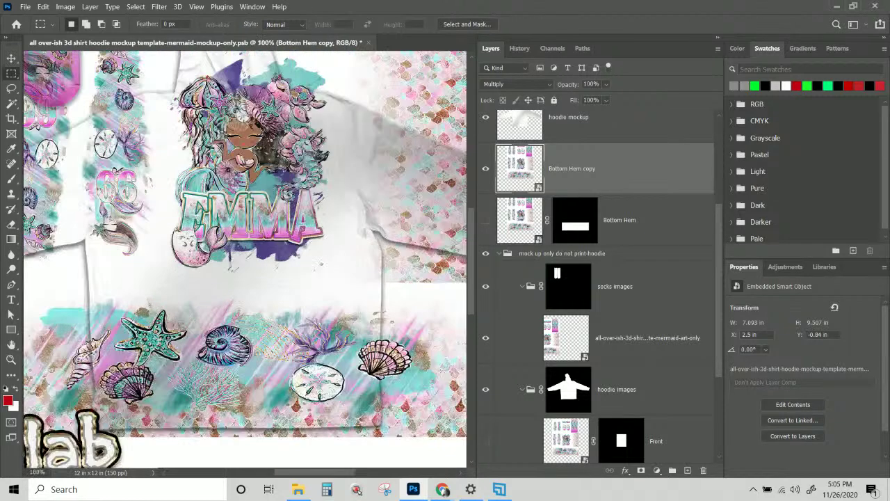
{"action": "left_click_drag", "start_coordinate": [347, 213], "coordinate": [179, 273]}
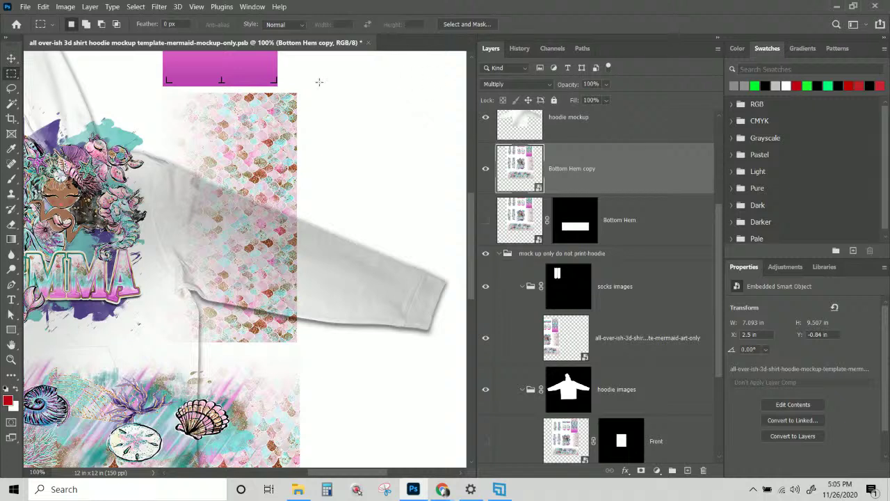
{"action": "left_click_drag", "start_coordinate": [311, 84], "coordinate": [286, 89]}
{"action": "left_click", "coordinate": [308, 103]}
{"action": "left_click_drag", "start_coordinate": [134, 90], "coordinate": [306, 350]}
Shift the selection sideways clear of the front artwork and mask the Bottom Hem copy layer to the mermaid-scale panel
{"action": "left_click", "coordinate": [640, 470]}
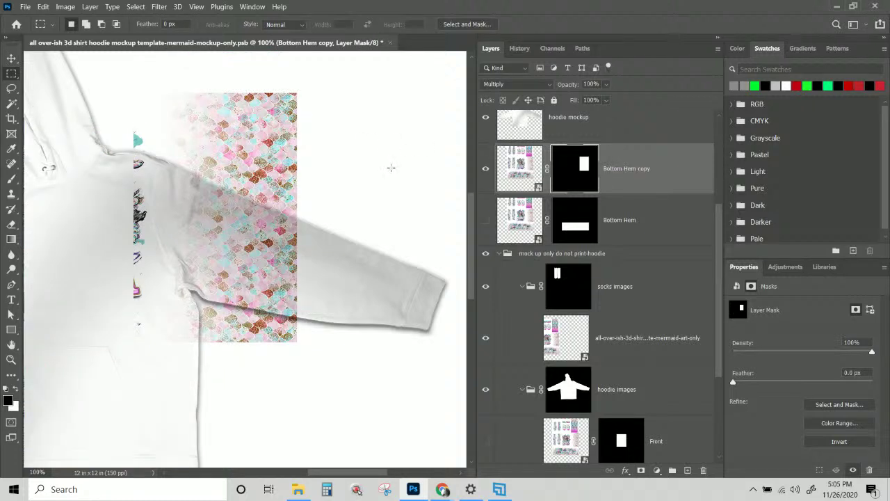
{"action": "key", "text": "ctrl+z"}
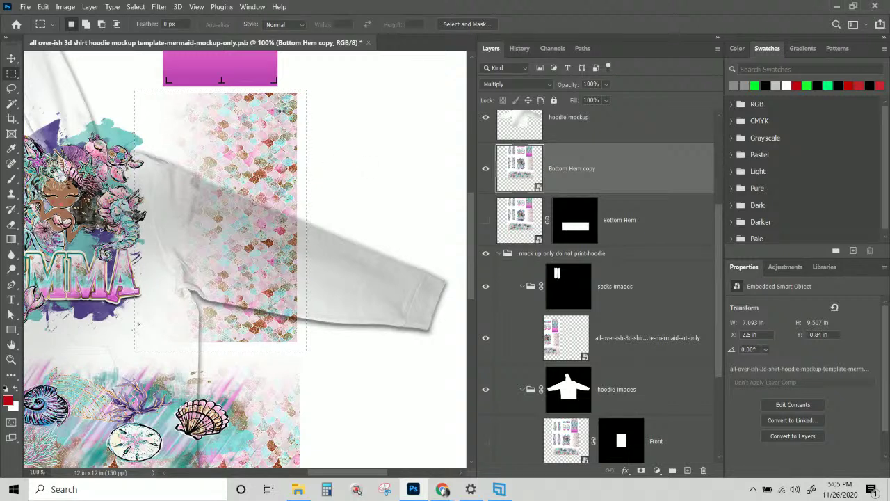
{"action": "key", "text": "shift+Right"}
{"action": "key", "text": "shift+Right"}
{"action": "key", "text": "shift+Right"}
{"action": "key", "text": "Right"}
{"action": "key", "text": "Right"}
{"action": "key", "text": "Right"}
{"action": "key", "text": "Right"}
{"action": "left_click", "coordinate": [641, 470]}
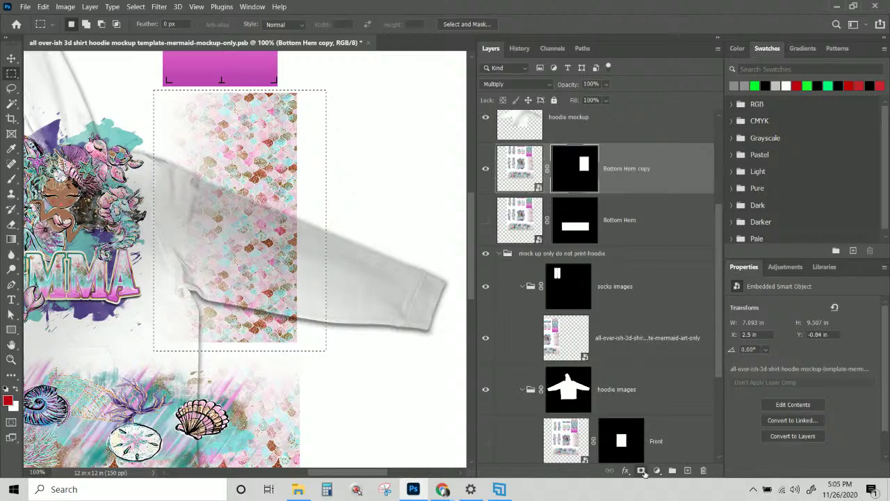
Rename the Bottom Hem copy layer as Wrist
{"action": "double_click", "coordinate": [614, 167]}
{"action": "type", "text": "W"}
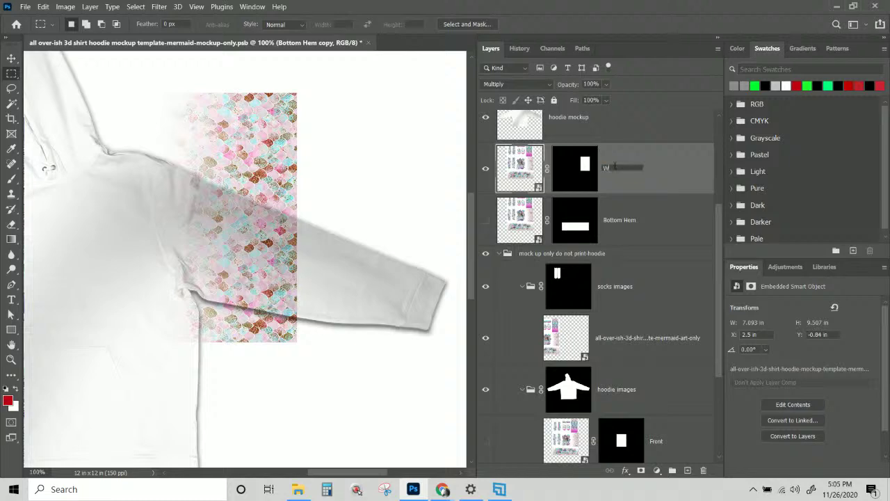
{"action": "type", "text": "rist"}
{"action": "key", "text": "Return"}
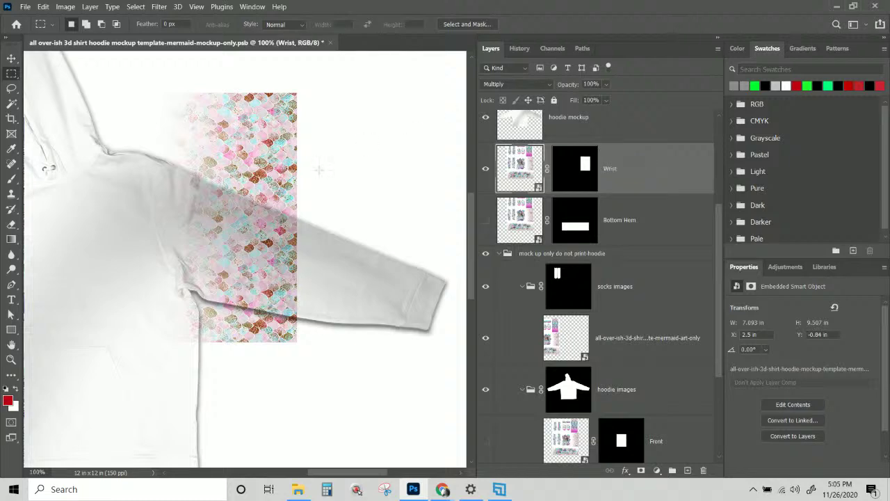
Duplicate the Wrist layer as Wrist copy and delete the copy's layer mask
{"action": "scroll", "coordinate": [295, 185], "scroll_direction": "down", "scroll_amount": 1}
{"action": "right_click", "coordinate": [634, 187]}
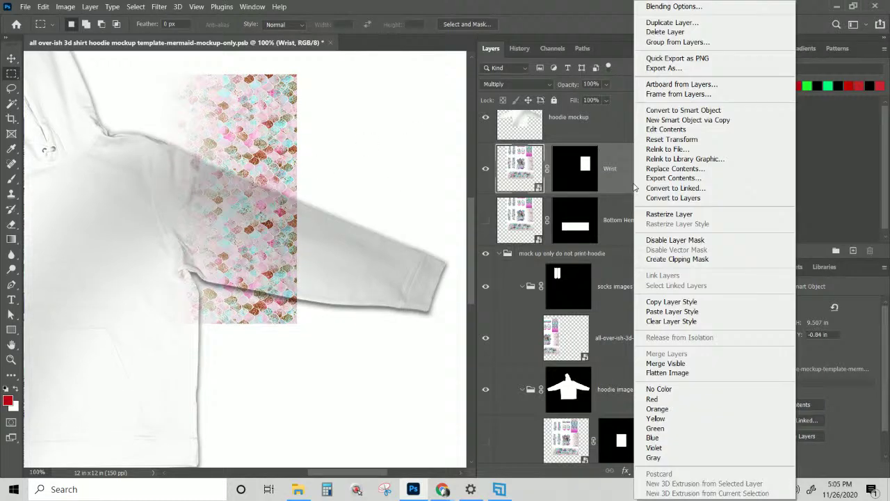
{"action": "left_click", "coordinate": [690, 25]}
{"action": "key", "text": "Return"}
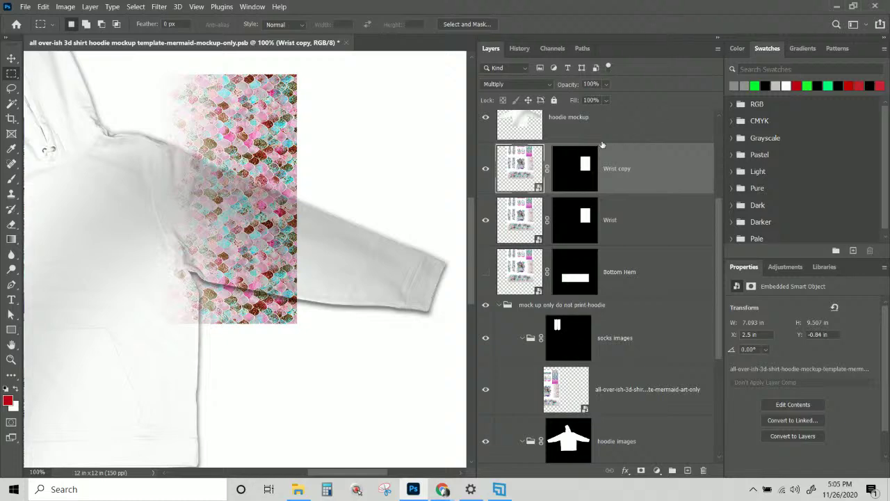
{"action": "right_click", "coordinate": [593, 163]}
{"action": "left_click", "coordinate": [629, 189]}
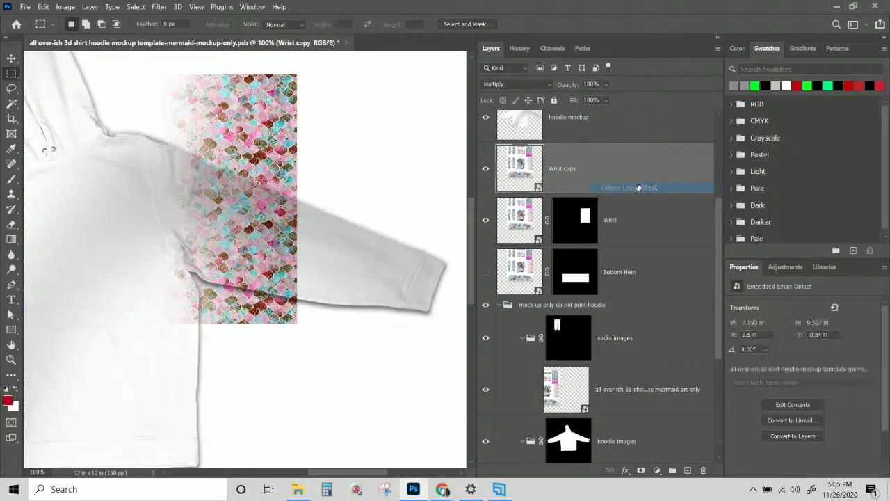
Hide the mermaid-art-only sheet layer belonging to the socks images group
{"action": "scroll", "coordinate": [304, 202], "scroll_direction": "down", "scroll_amount": 3}
{"action": "scroll", "coordinate": [304, 202], "scroll_direction": "up", "scroll_amount": 6}
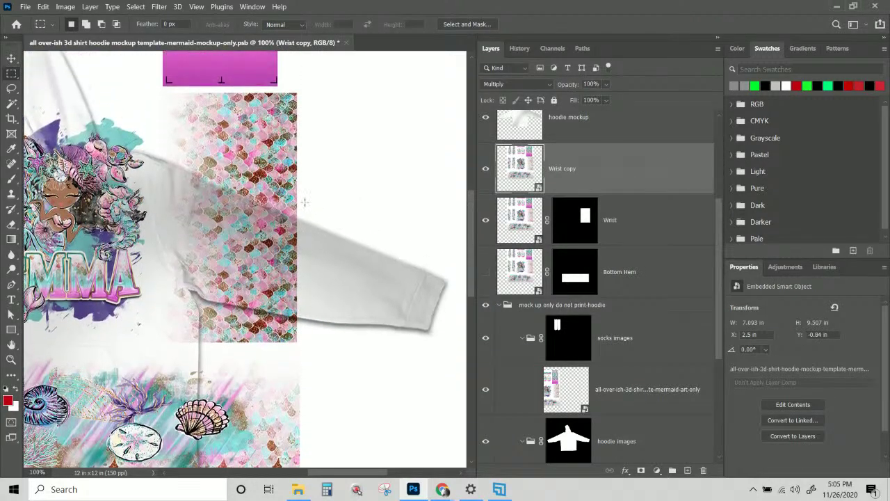
{"action": "scroll", "coordinate": [304, 202], "scroll_direction": "up", "scroll_amount": 5}
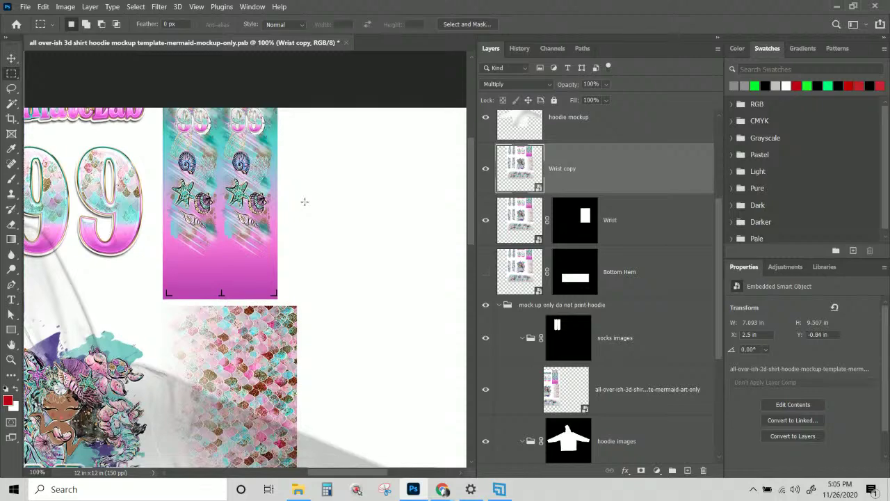
{"action": "left_click_drag", "start_coordinate": [314, 241], "coordinate": [442, 24]}
{"action": "left_click_drag", "start_coordinate": [372, 281], "coordinate": [334, 408]}
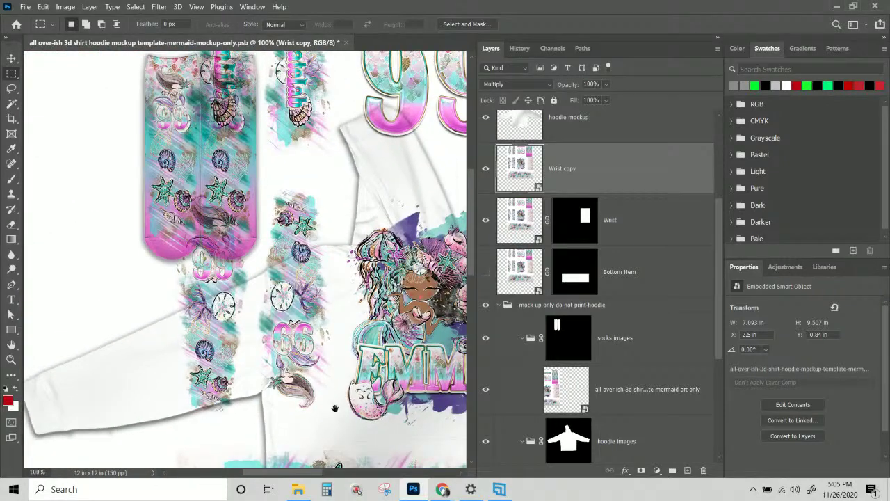
{"action": "left_click", "coordinate": [485, 390]}
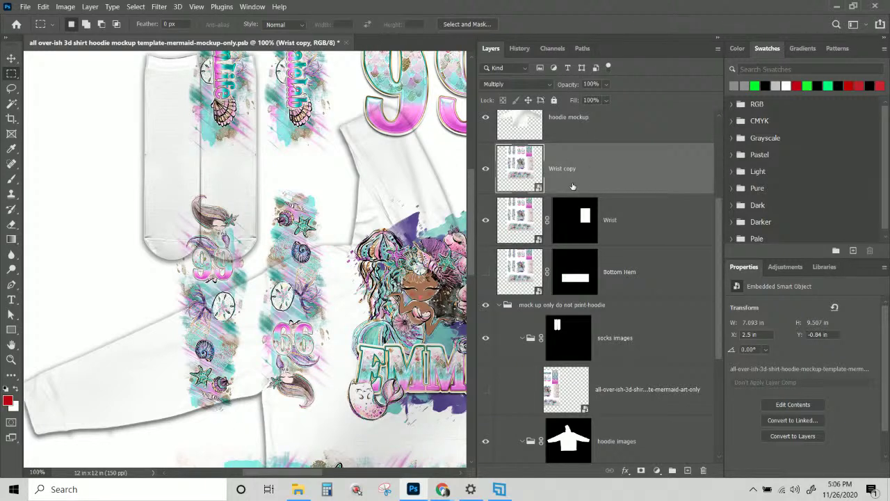
Rename the Wrist copy layer as Sleeve and mask it to the sleeve strip with the upright mermaid above the 99
{"action": "double_click", "coordinate": [563, 167]}
{"action": "type", "text": "Sleeve"}
{"action": "key", "text": "Return"}
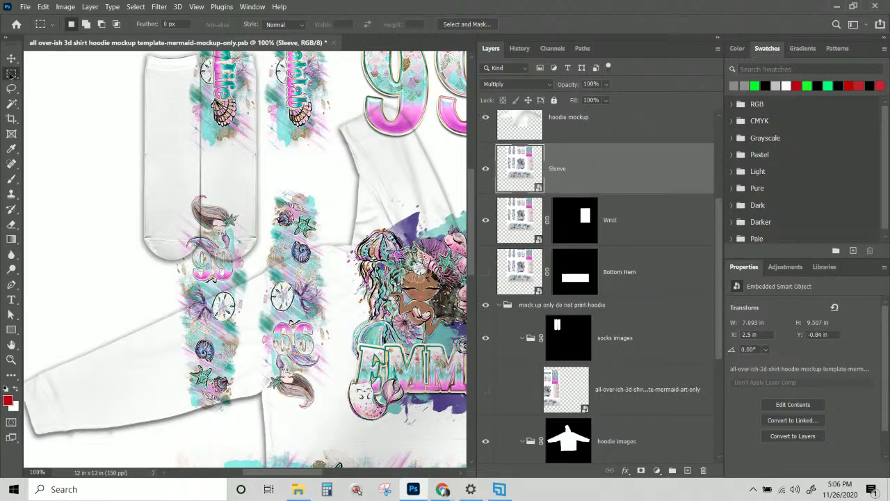
{"action": "left_click_drag", "start_coordinate": [175, 186], "coordinate": [254, 425]}
{"action": "left_click", "coordinate": [640, 470]}
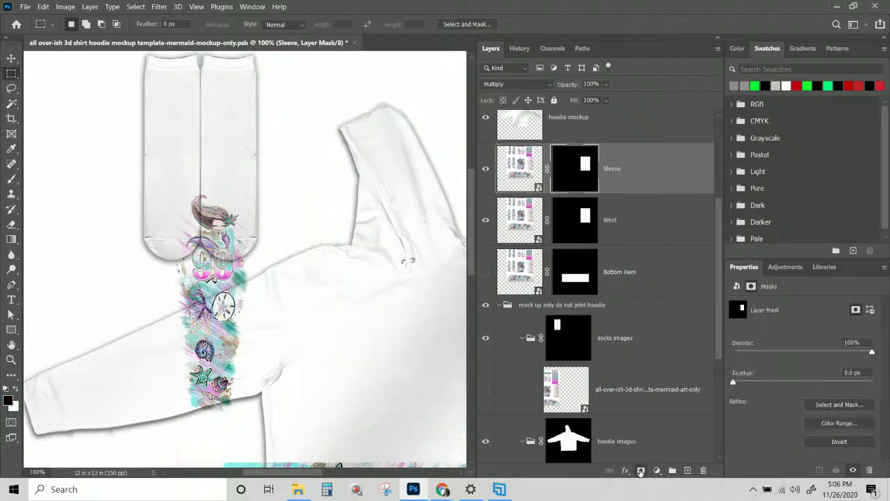
Duplicate the Sleeve layer as Sleeve copy, delete the copy's layer mask, and hide the original Sleeve layer
{"action": "right_click", "coordinate": [635, 171]}
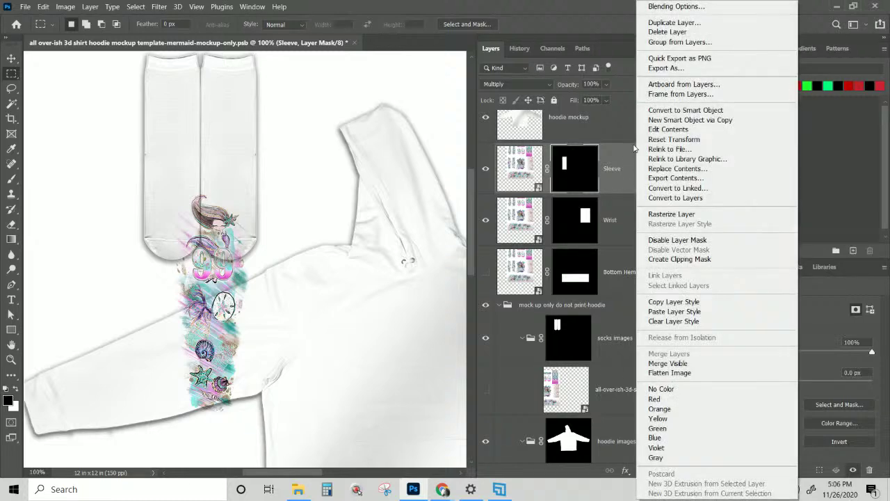
{"action": "left_click", "coordinate": [656, 25]}
{"action": "key", "text": "Return"}
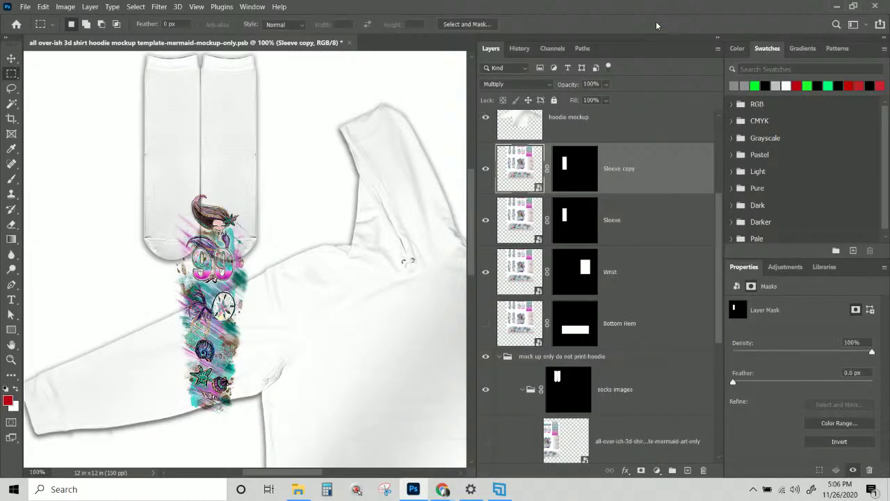
{"action": "right_click", "coordinate": [581, 168]}
{"action": "left_click", "coordinate": [622, 189]}
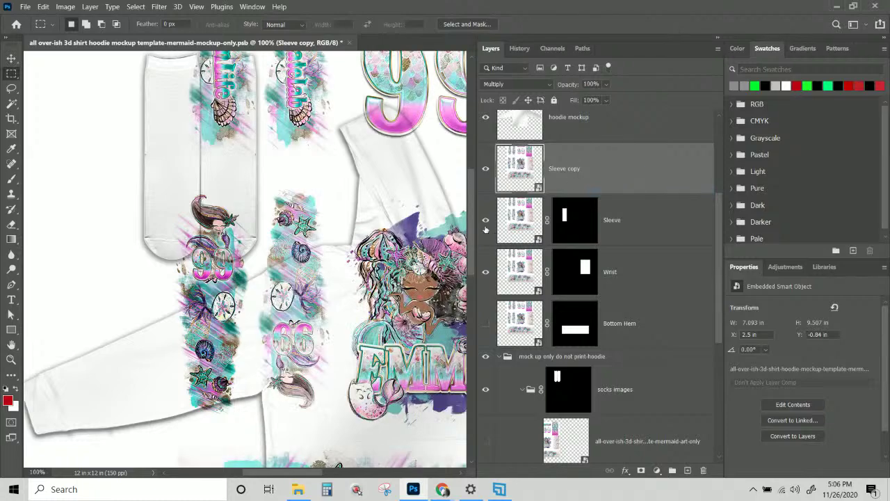
{"action": "left_click", "coordinate": [486, 220]}
Move the Sleeve copy artwork straight down until its InnateLab 99 design overlaps the hood and upper hoodie
{"action": "left_click_drag", "start_coordinate": [374, 291], "coordinate": [216, 210]}
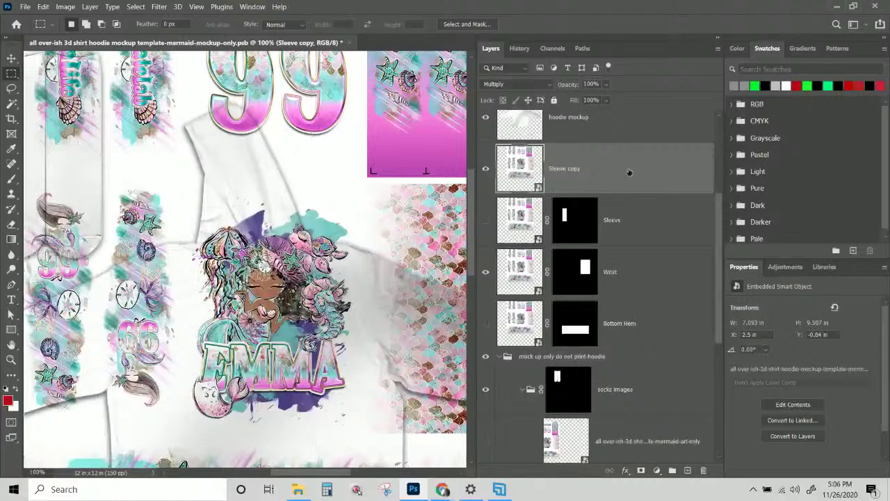
{"action": "left_click", "coordinate": [11, 59]}
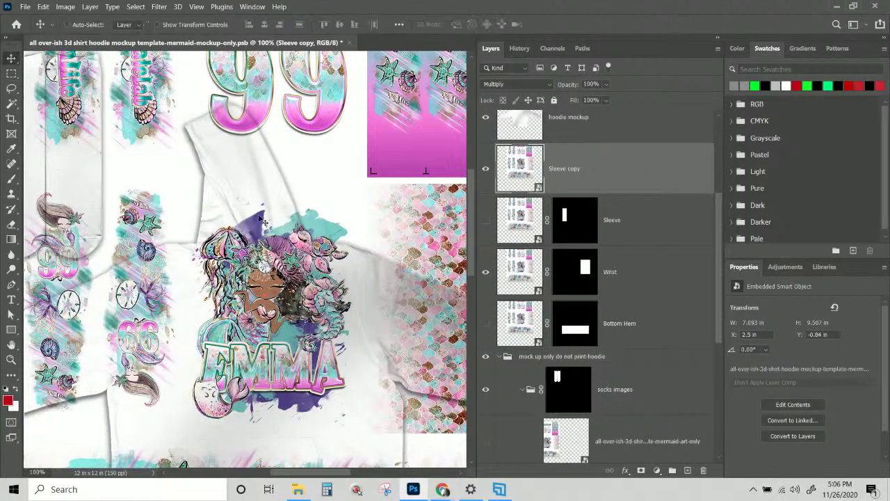
{"action": "left_click_drag", "start_coordinate": [259, 208], "coordinate": [259, 326]}
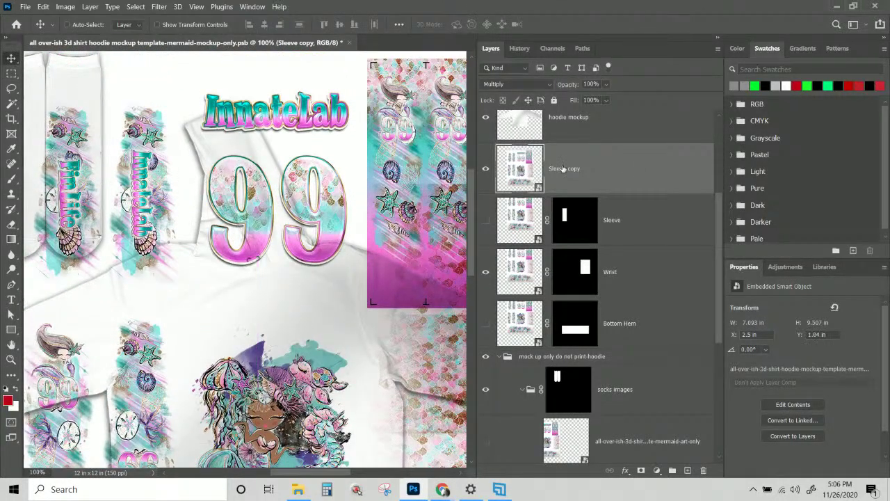
Mask the Sleeve copy layer to the InnateLab 99 design and rename the layer as Back
{"action": "left_click", "coordinate": [11, 73]}
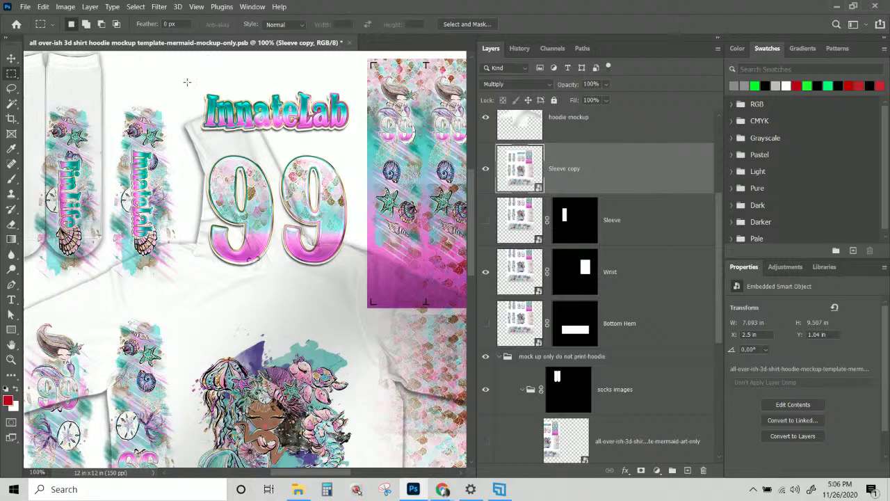
{"action": "left_click_drag", "start_coordinate": [187, 82], "coordinate": [357, 289]}
{"action": "left_click", "coordinate": [641, 470]}
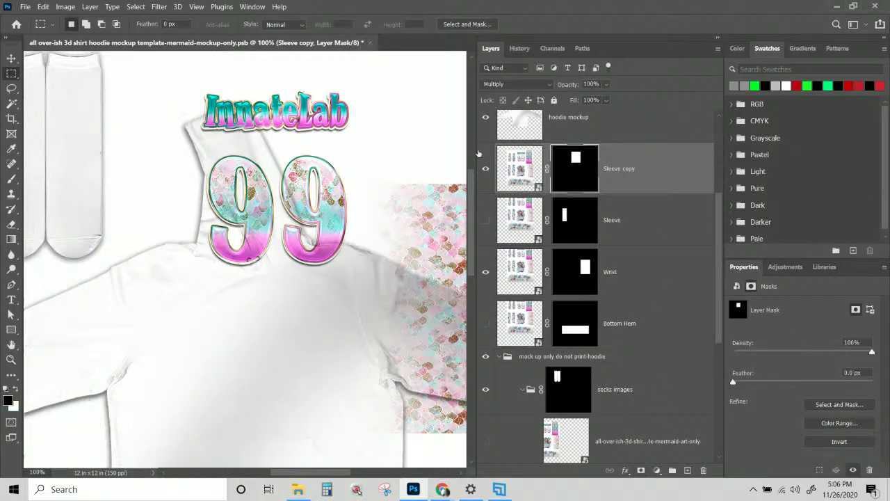
{"action": "double_click", "coordinate": [624, 167]}
{"action": "type", "text": "Back"}
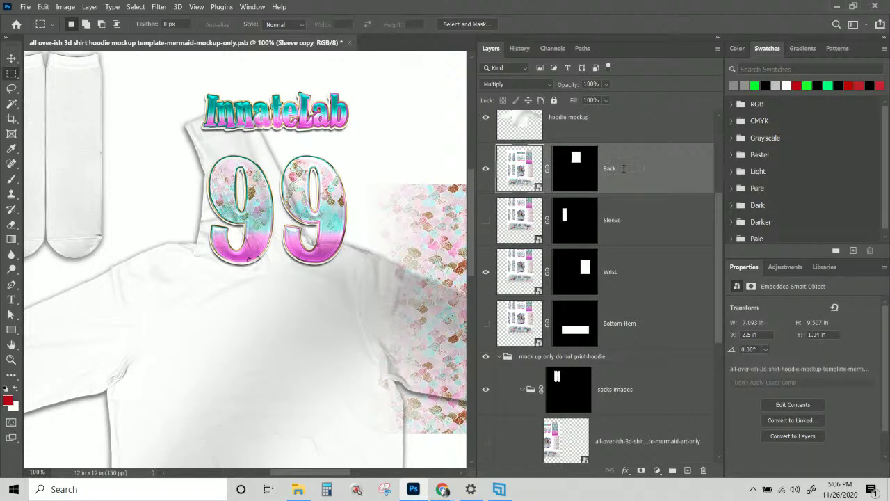
{"action": "key", "text": "Return"}
Move the Back, Sleeve, Wrist and Bottom Hem layers together into the hoodie images group, above the Front layer
{"action": "scroll", "coordinate": [623, 171], "scroll_direction": "down", "scroll_amount": 2}
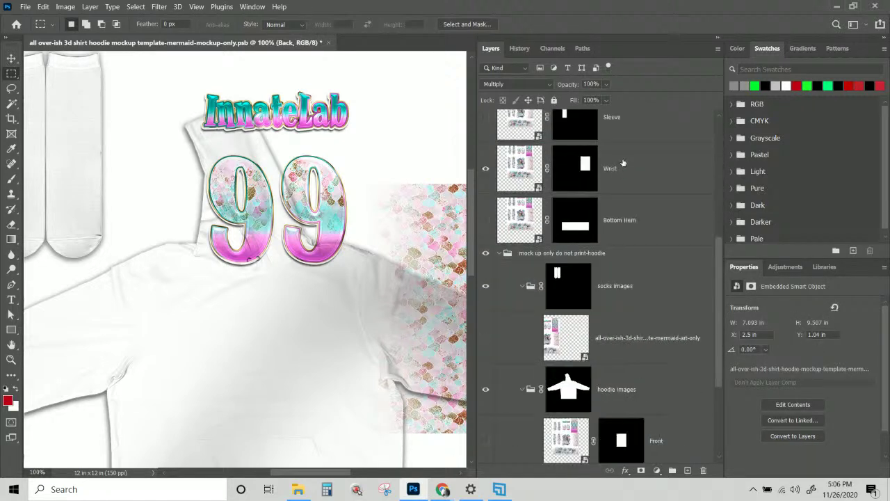
{"action": "scroll", "coordinate": [631, 125], "scroll_direction": "up", "scroll_amount": 2}
{"action": "left_click", "coordinate": [638, 233], "text": "shift"}
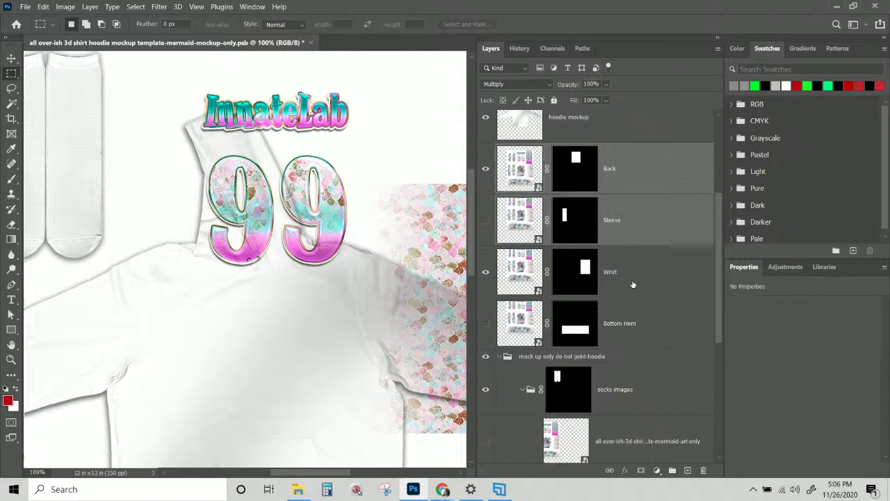
{"action": "left_click", "coordinate": [634, 286], "text": "shift"}
{"action": "left_click", "coordinate": [644, 324], "text": "shift"}
{"action": "scroll", "coordinate": [644, 318], "scroll_direction": "down", "scroll_amount": 2}
{"action": "scroll", "coordinate": [642, 278], "scroll_direction": "down", "scroll_amount": 2}
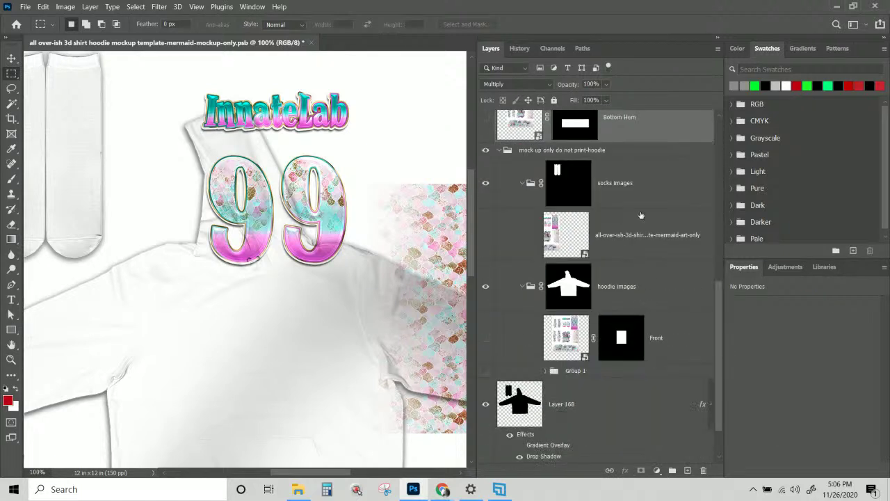
{"action": "left_click_drag", "start_coordinate": [641, 128], "coordinate": [638, 316]}
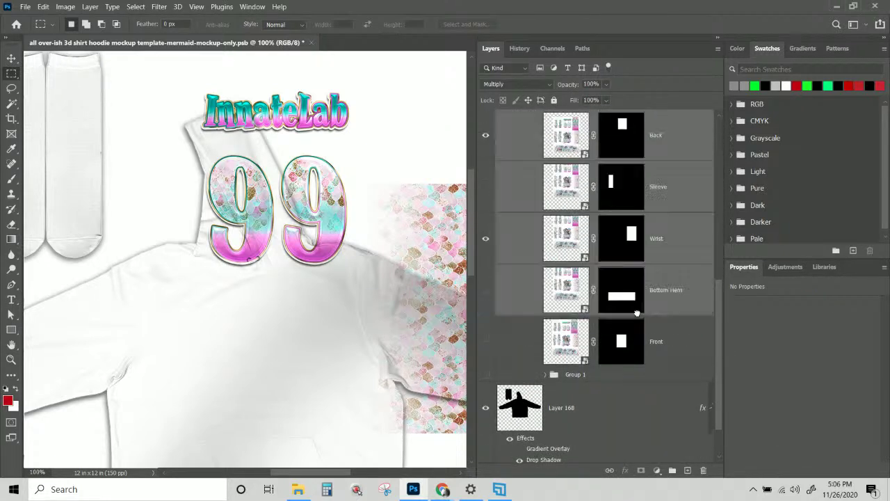
{"action": "scroll", "coordinate": [601, 277], "scroll_direction": "up", "scroll_amount": 2}
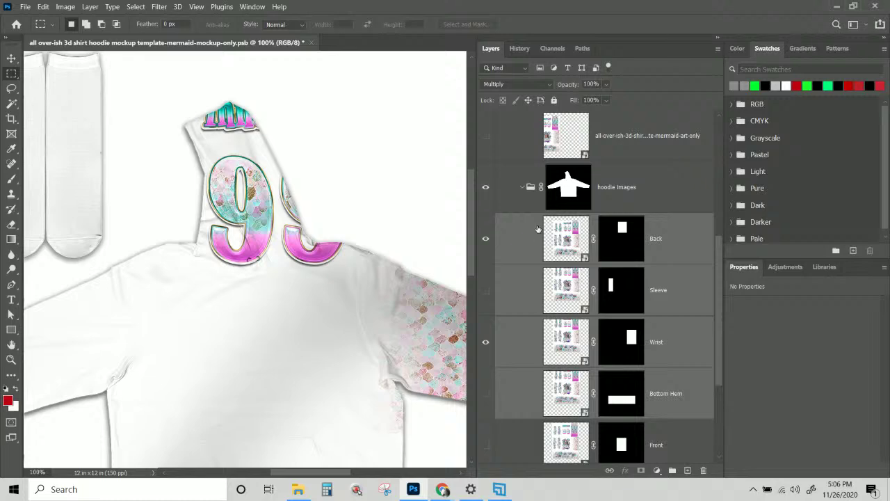
Show the Front and Bottom Hem layers and check the artwork on the whole hoodie
{"action": "left_click", "coordinate": [485, 444]}
{"action": "left_click", "coordinate": [485, 393]}
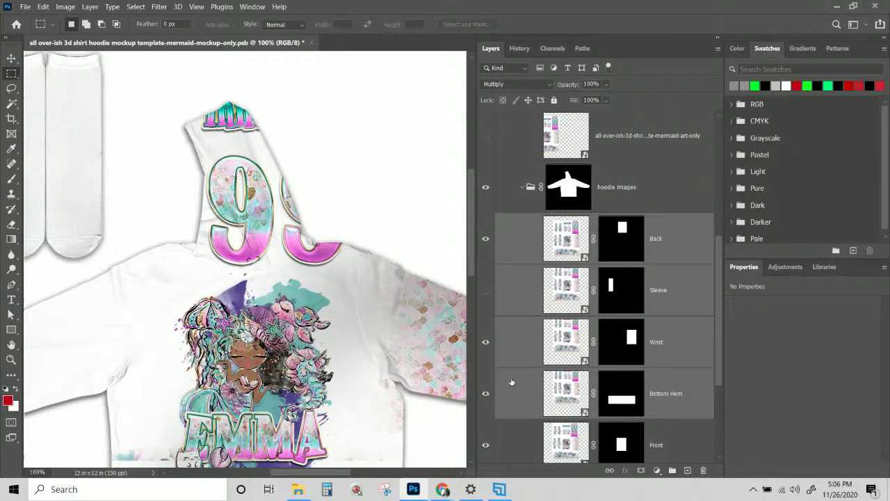
{"action": "scroll", "coordinate": [526, 345], "scroll_direction": "up", "scroll_amount": 2}
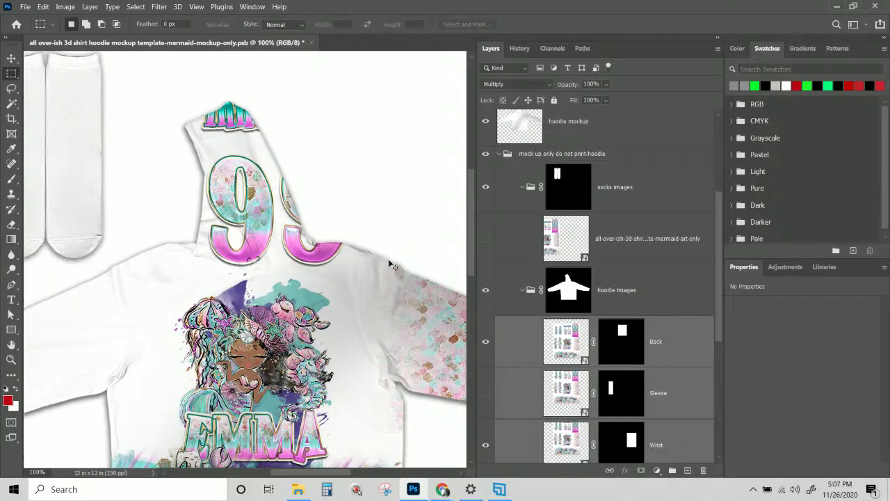
{"action": "key", "text": "ctrl+minus"}
{"action": "key", "text": "ctrl+minus"}
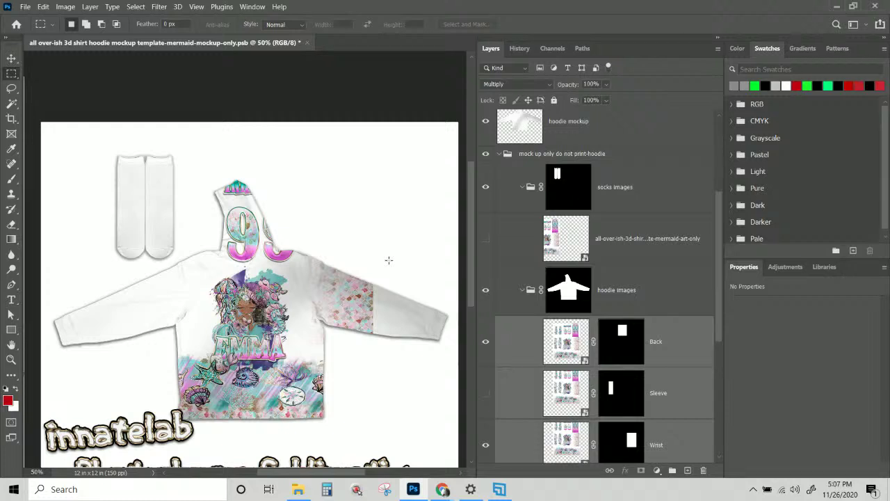
Duplicate the Back layer above the mock up only do not print-hoodie group and delete the copy's layer mask
{"action": "left_click", "coordinate": [619, 234]}
{"action": "left_click", "coordinate": [652, 348]}
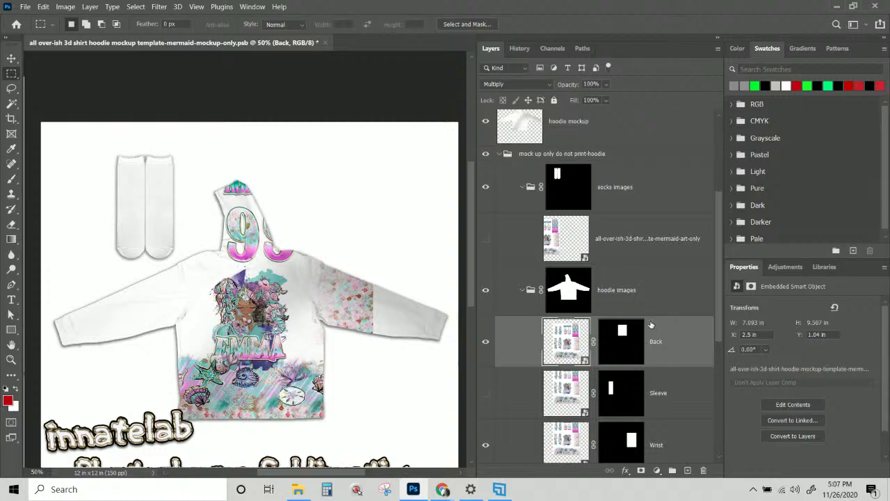
{"action": "left_click_drag", "start_coordinate": [661, 347], "coordinate": [610, 141]}
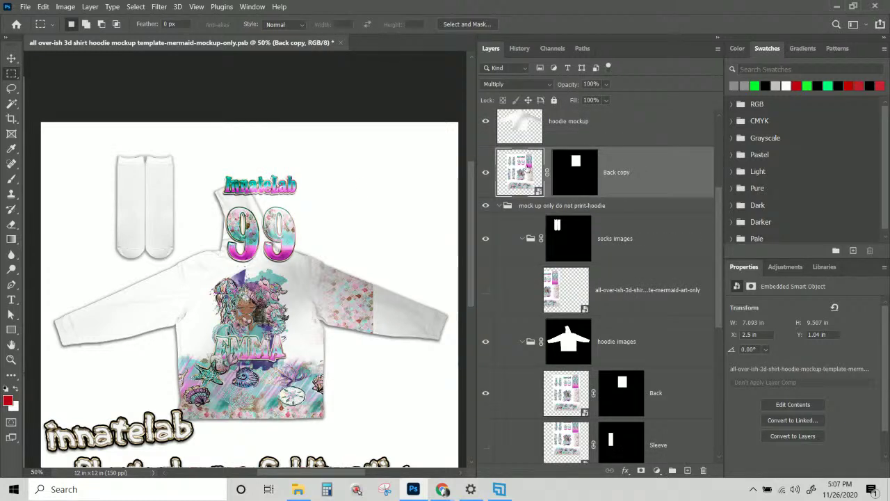
{"action": "left_click", "coordinate": [570, 181]}
{"action": "right_click", "coordinate": [586, 175]}
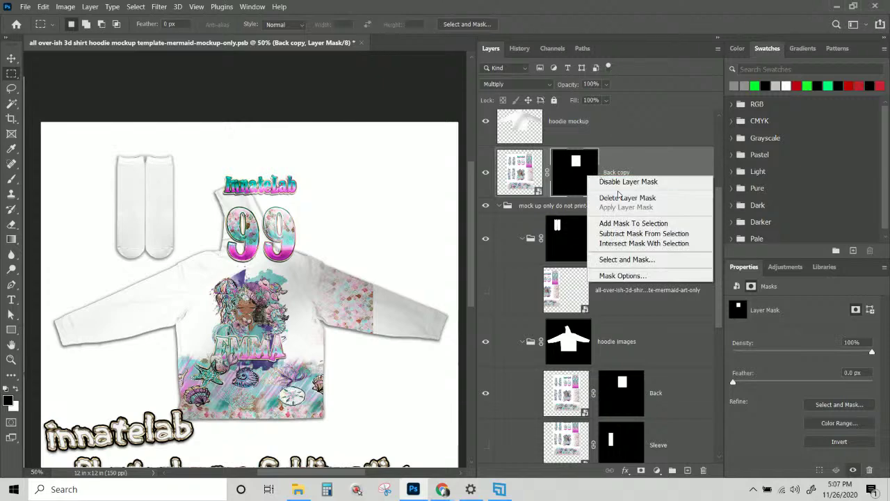
{"action": "left_click", "coordinate": [611, 194]}
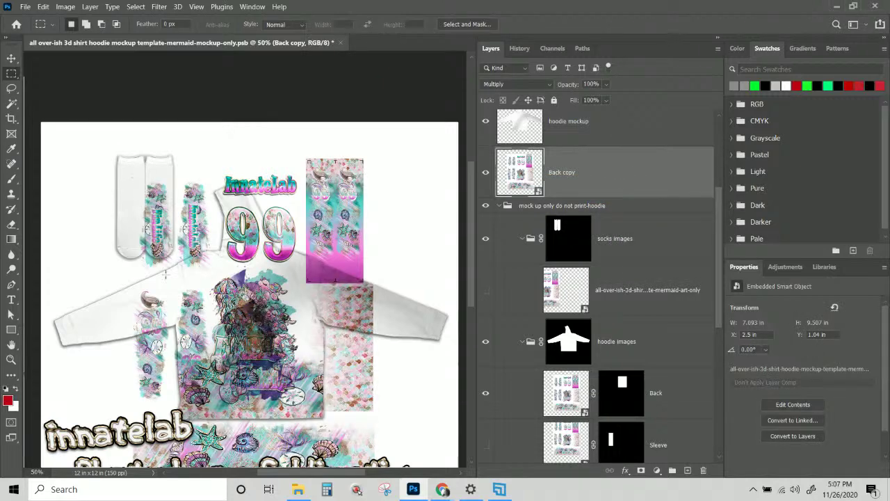
Mask the Back copy layer to the vertical Fin Life strip over the socks
{"action": "key", "text": "ctrl+plus"}
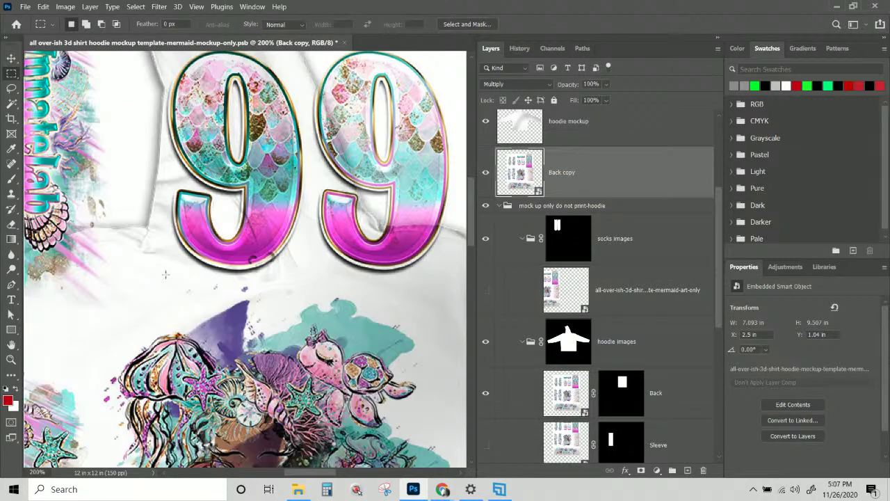
{"action": "left_click_drag", "start_coordinate": [149, 226], "coordinate": [431, 354]}
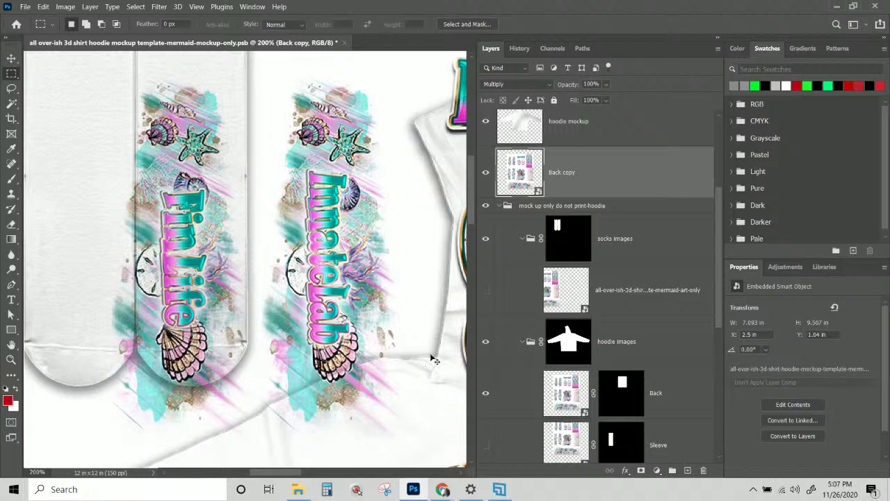
{"action": "key", "text": "ctrl+minus"}
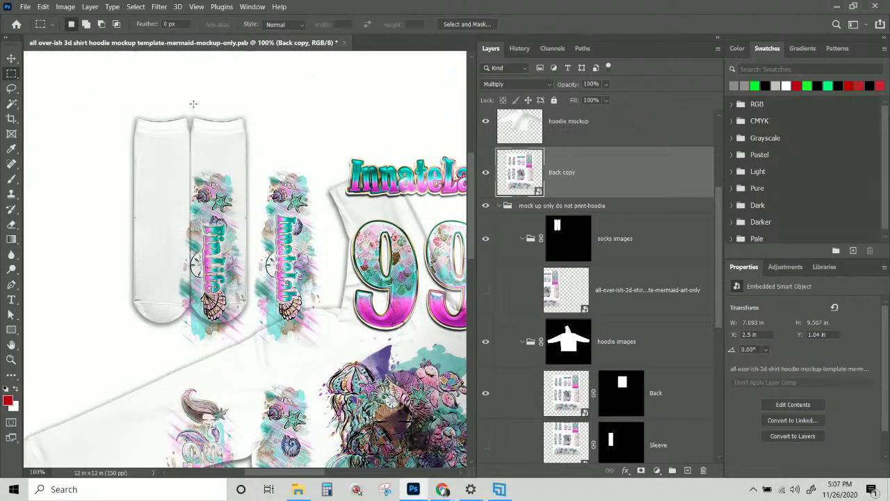
{"action": "left_click_drag", "start_coordinate": [171, 153], "coordinate": [253, 367]}
{"action": "left_click", "coordinate": [641, 471]}
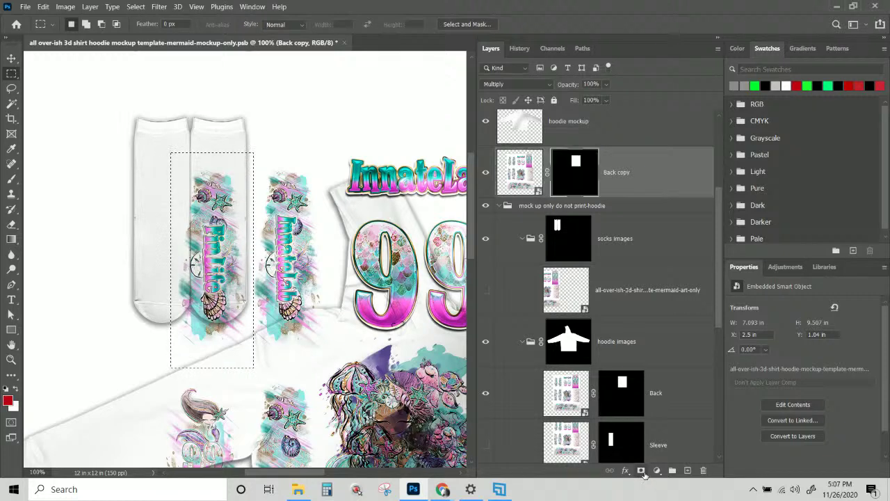
Rename the Back copy layer as Hoodie left
{"action": "double_click", "coordinate": [611, 174]}
{"action": "type", "text": "Hoodie left"}
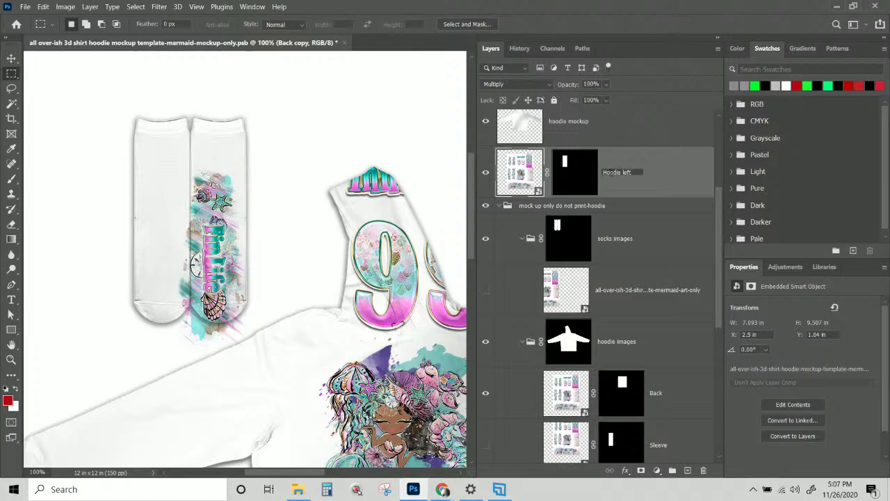
{"action": "left_click", "coordinate": [652, 184]}
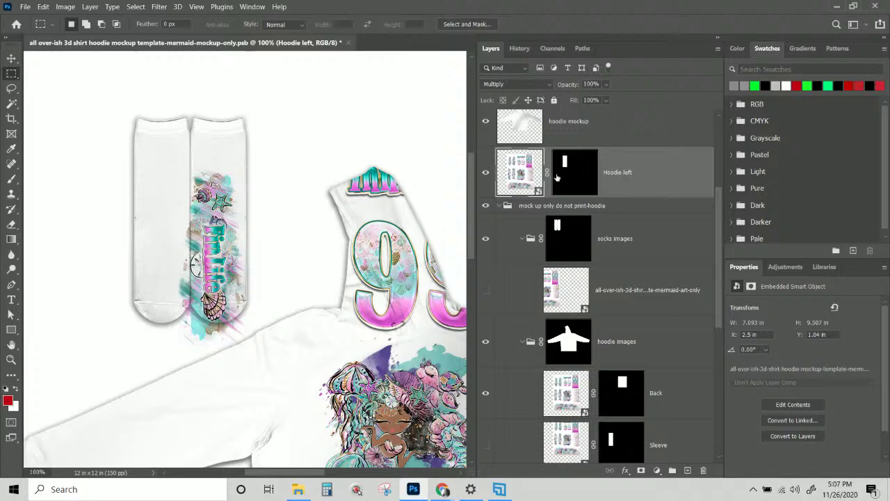
Duplicate the Hoodie left layer as Hoodie left copy and hide the original Hoodie left layer
{"action": "right_click", "coordinate": [630, 178]}
{"action": "left_click", "coordinate": [673, 20]}
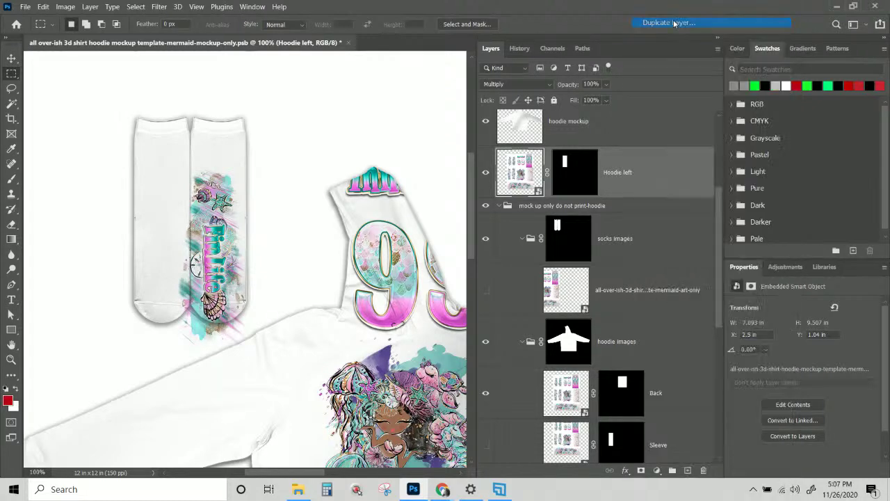
{"action": "key", "text": "Return"}
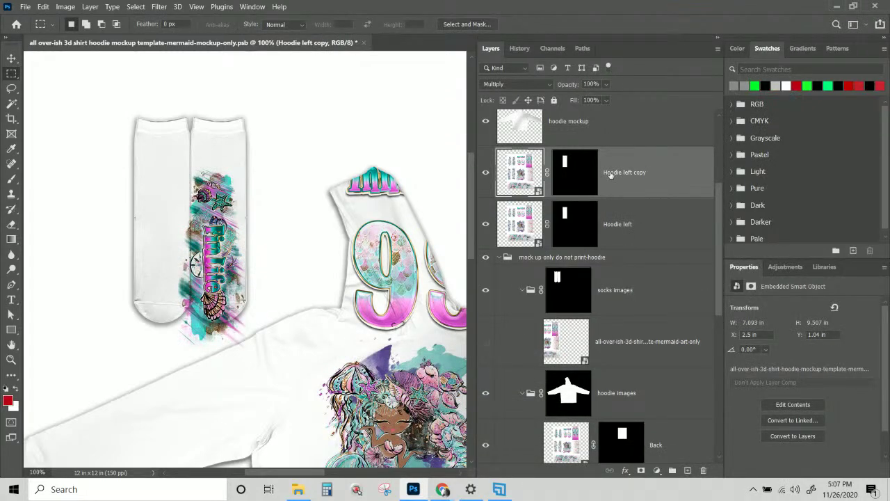
{"action": "left_click", "coordinate": [481, 224]}
Rename the Hoodie left copy layer as Hoodie right
{"action": "left_click", "coordinate": [570, 162]}
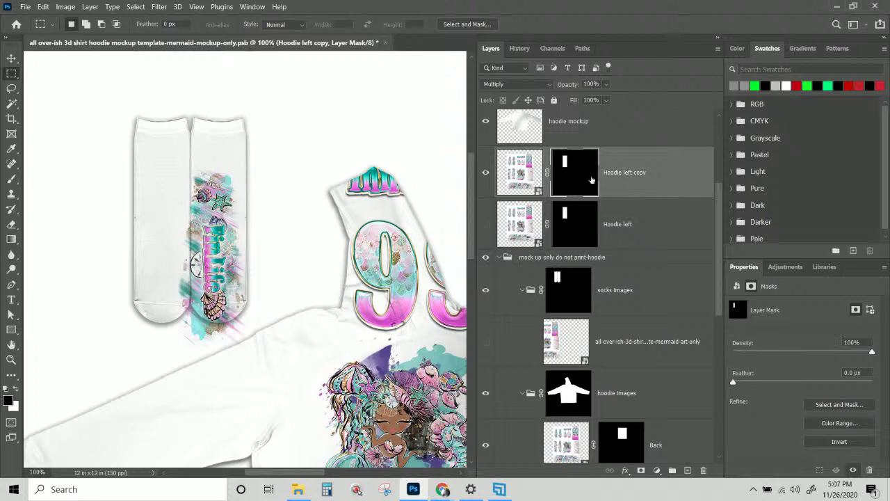
{"action": "double_click", "coordinate": [625, 174]}
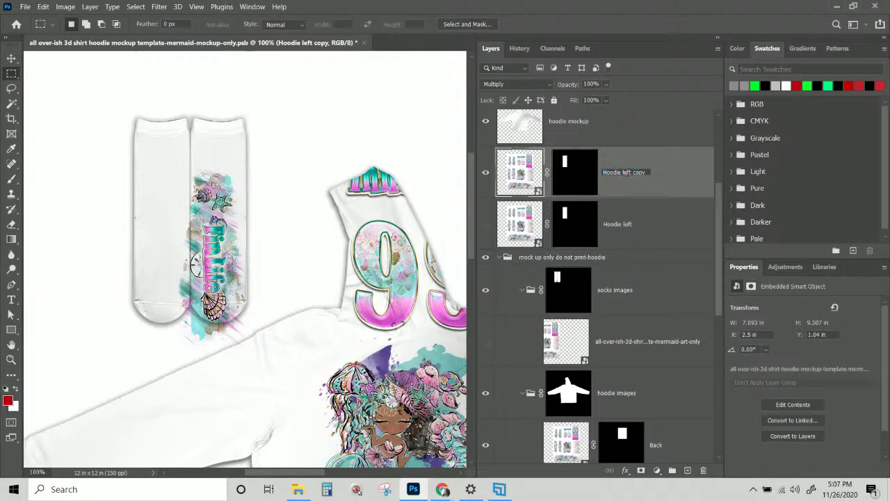
{"action": "left_click_drag", "start_coordinate": [623, 172], "coordinate": [645, 172]}
{"action": "type", "text": "righ"}
{"action": "key", "text": "Return"}
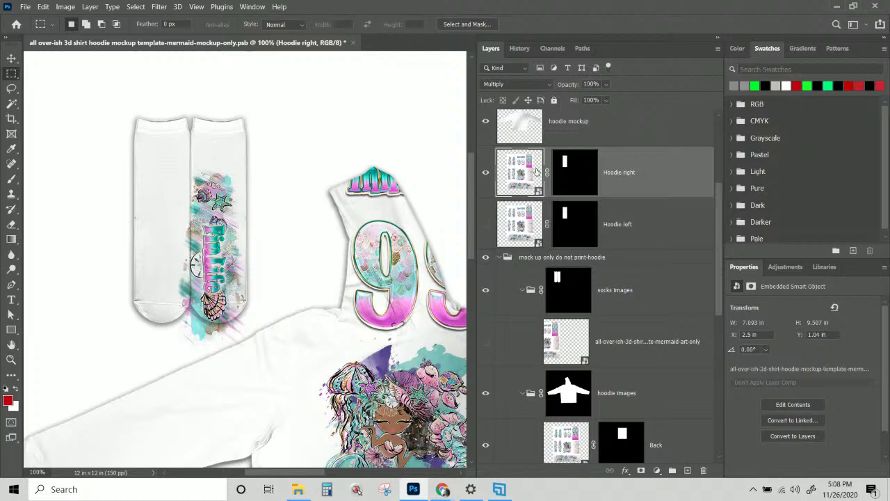
Delete the Hoodie right layer's mask and mask the layer to the vertical InnateLab strip beside the socks
{"action": "right_click", "coordinate": [571, 167]}
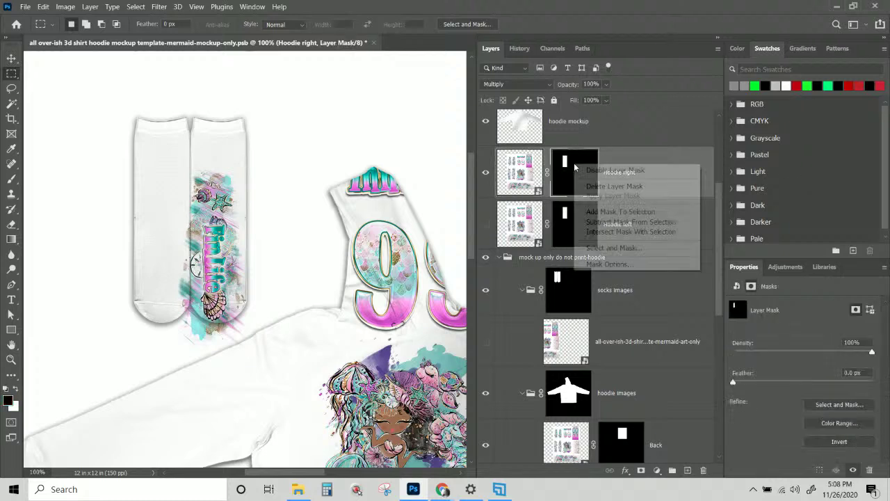
{"action": "left_click", "coordinate": [620, 186]}
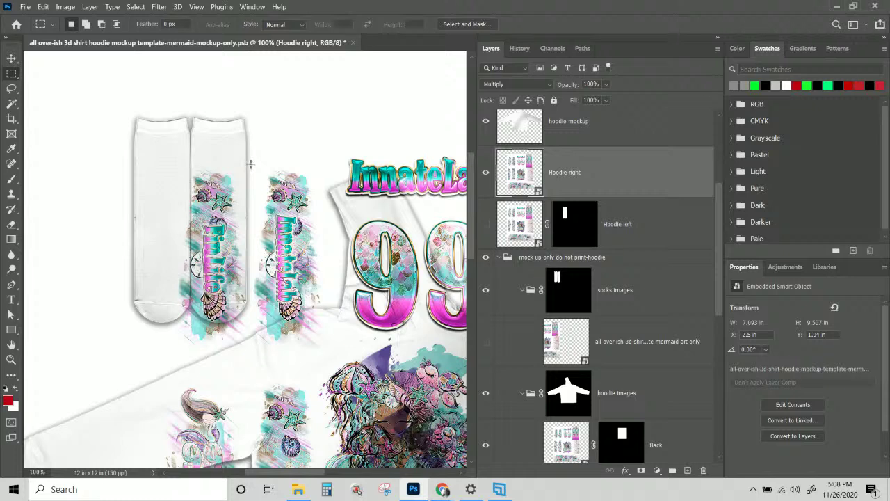
{"action": "left_click_drag", "start_coordinate": [250, 164], "coordinate": [326, 359]}
{"action": "left_click", "coordinate": [641, 471]}
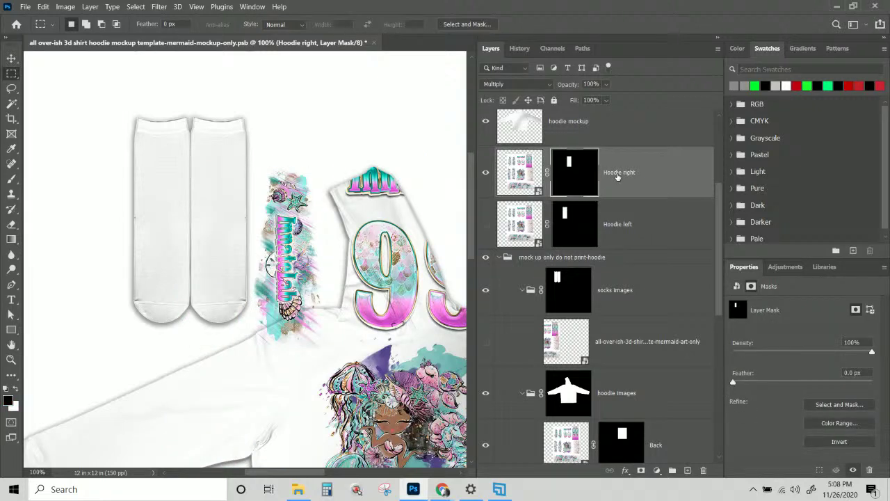
Move the Hoodie right and Hoodie left layers into the hoodie images group, above the Back layer
{"action": "left_click", "coordinate": [641, 237], "text": "shift"}
{"action": "left_click_drag", "start_coordinate": [646, 171], "coordinate": [652, 416]}
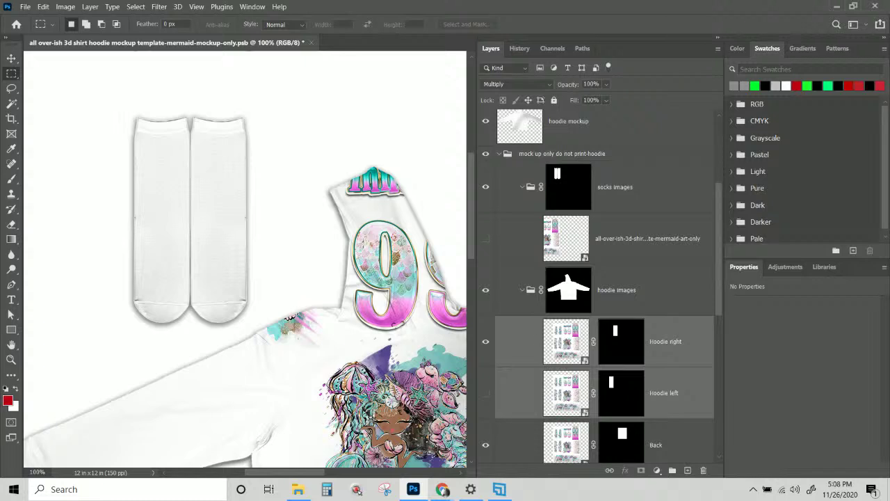
Show the mermaid-art-only layer for the socks and try the Normal blend mode on it
{"action": "scroll", "coordinate": [253, 189], "scroll_direction": "down", "scroll_amount": 5}
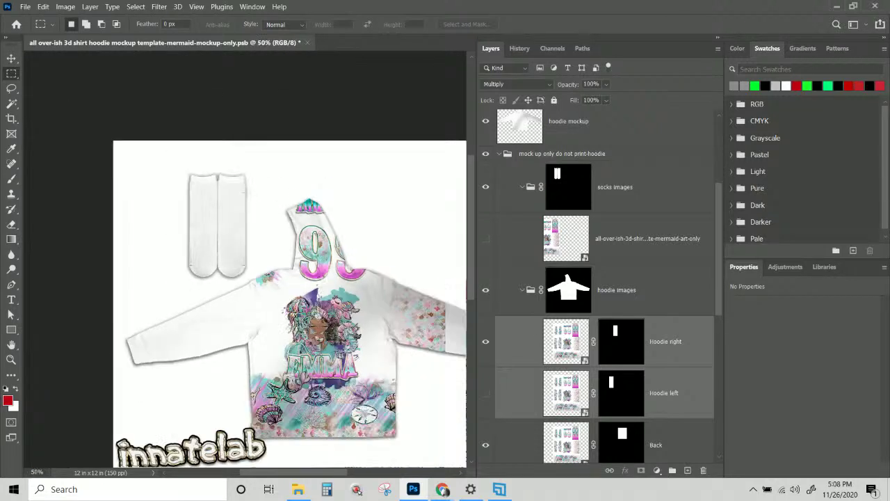
{"action": "left_click", "coordinate": [486, 239]}
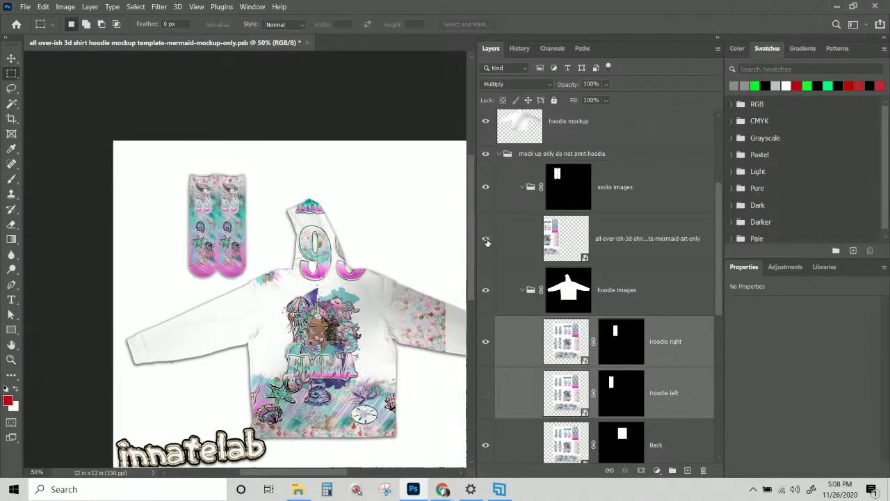
{"action": "left_click", "coordinate": [634, 239]}
{"action": "left_click", "coordinate": [526, 83]}
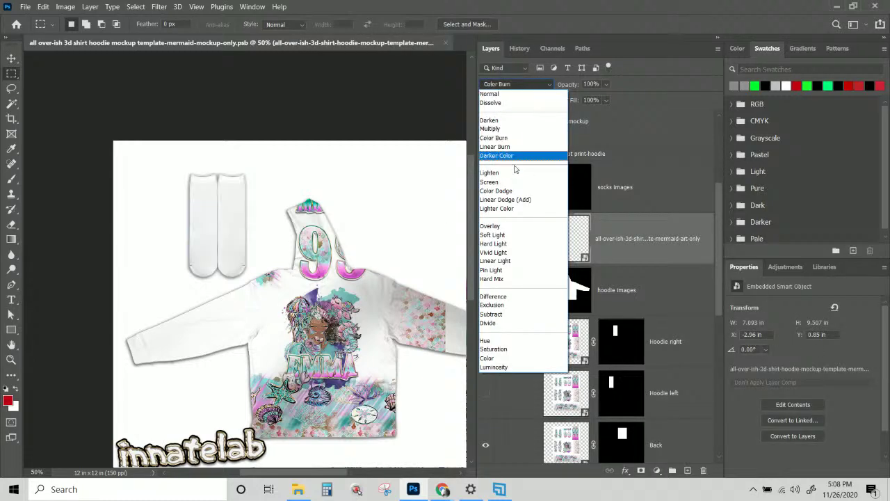
{"action": "left_click", "coordinate": [666, 102]}
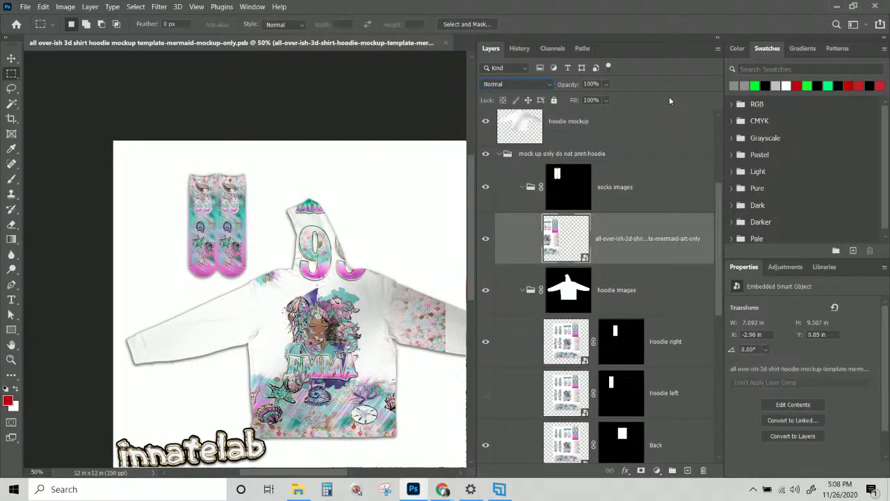
{"action": "key", "text": "ctrl+plus"}
{"action": "key", "text": "ctrl+plus"}
{"action": "key", "text": "ctrl+plus"}
{"action": "key", "text": "ctrl+plus"}
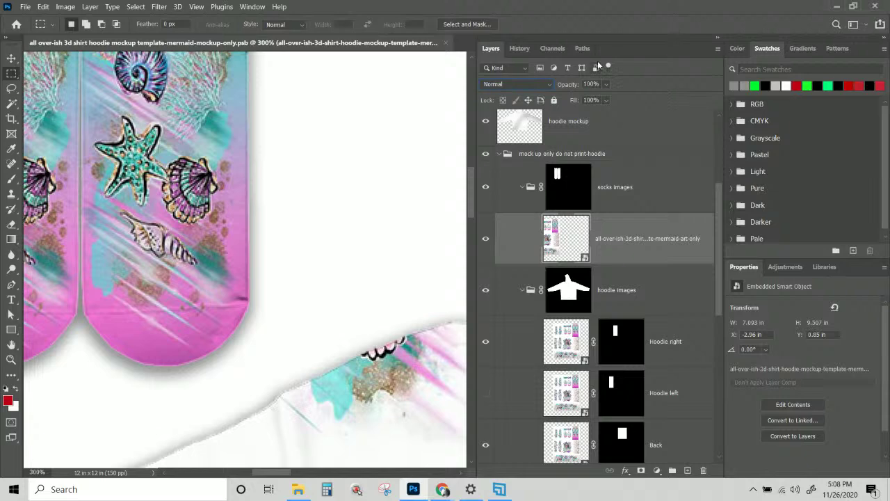
{"action": "key", "text": "ctrl+minus"}
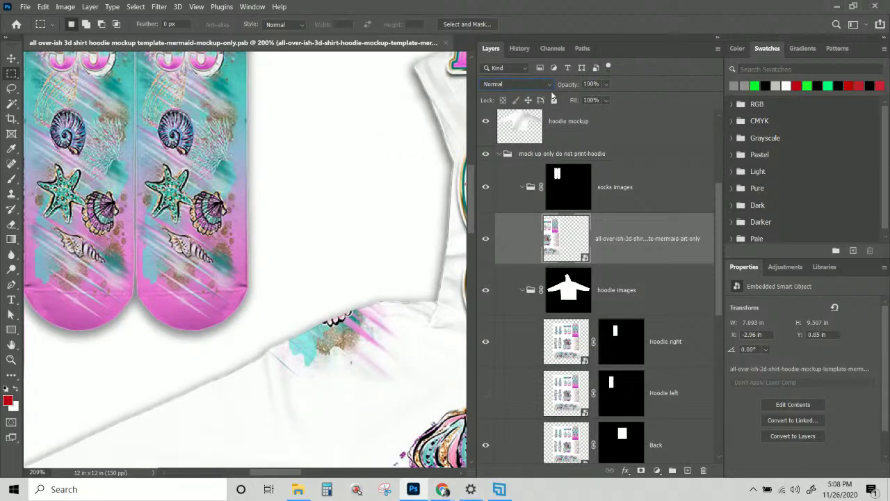
Set the mermaid-art-only socks layer's blend mode to Multiply
{"action": "left_click", "coordinate": [607, 188]}
{"action": "left_click", "coordinate": [636, 241]}
{"action": "left_click", "coordinate": [549, 84]}
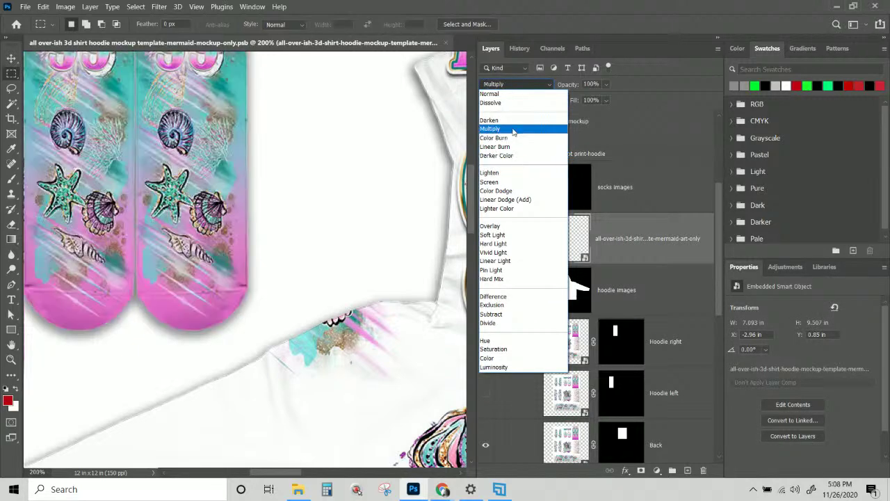
{"action": "left_click", "coordinate": [513, 131]}
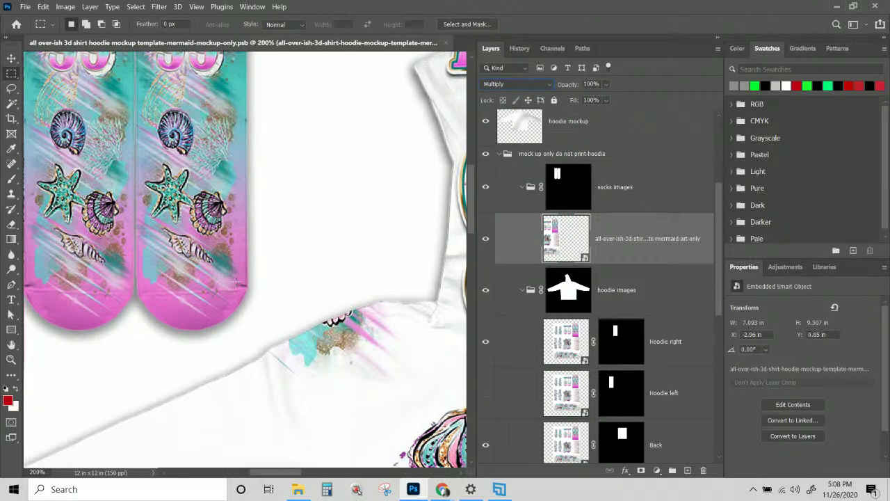
{"action": "left_click_drag", "start_coordinate": [238, 218], "coordinate": [306, 332]}
{"action": "key", "text": "ctrl+minus"}
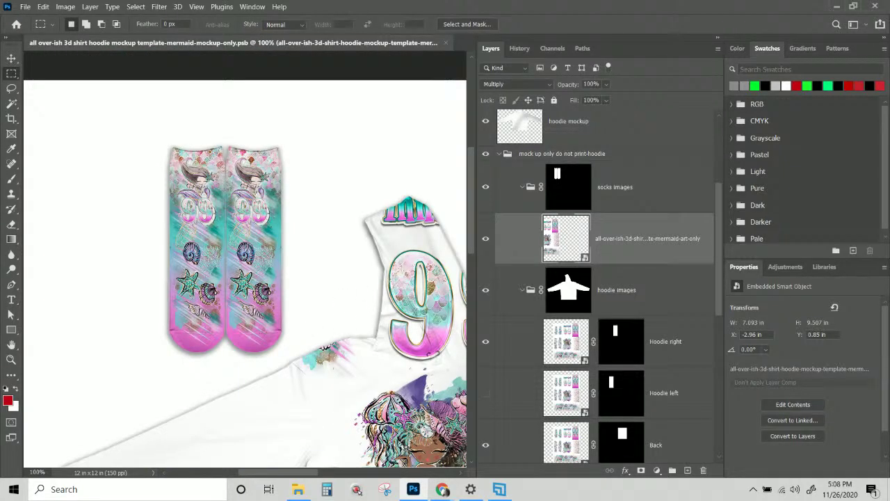
Select the Bottom Hem layer and examine how its artwork sits against the front design on the hoodie
{"action": "left_click_drag", "start_coordinate": [340, 294], "coordinate": [216, 103]}
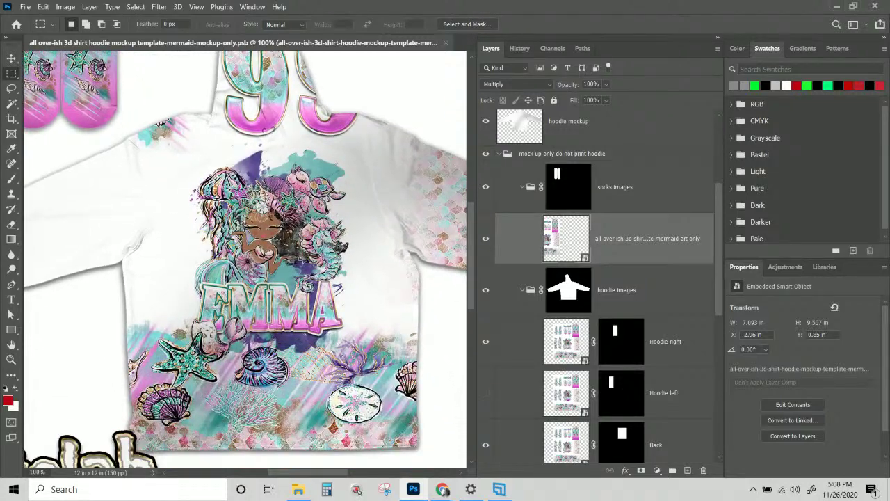
{"action": "left_click", "coordinate": [571, 355]}
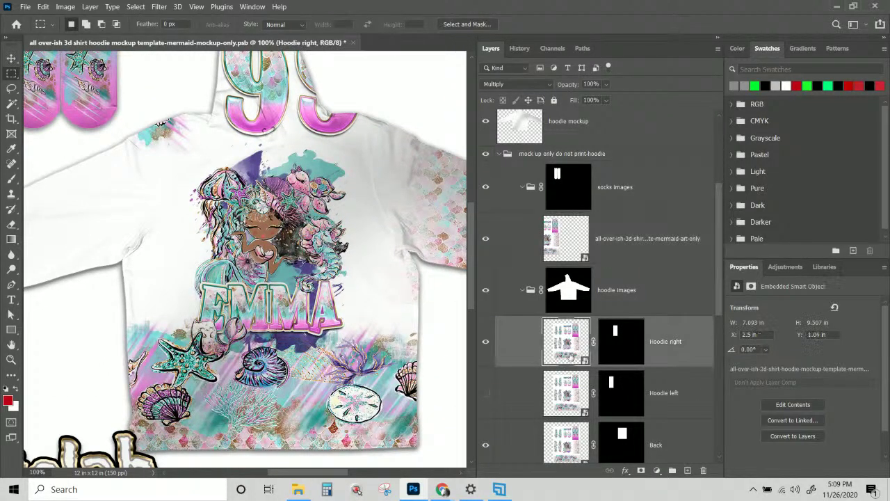
{"action": "scroll", "coordinate": [570, 341], "scroll_direction": "down", "scroll_amount": 10}
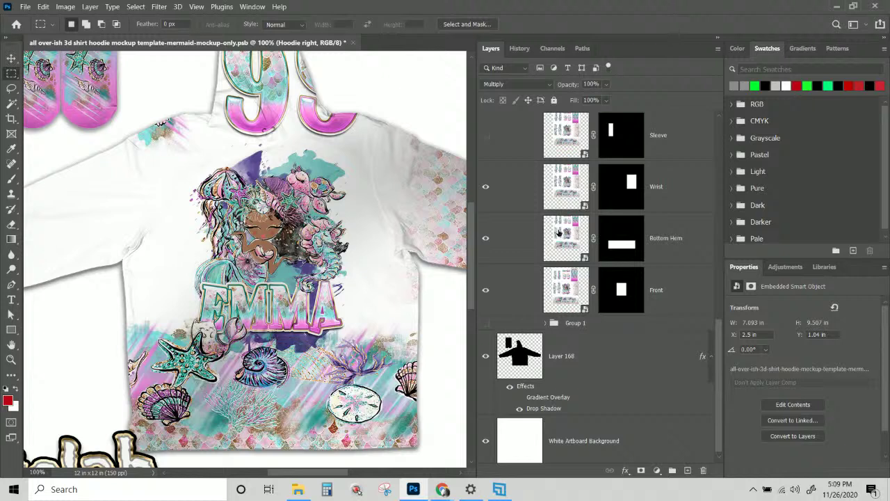
{"action": "left_click", "coordinate": [559, 233]}
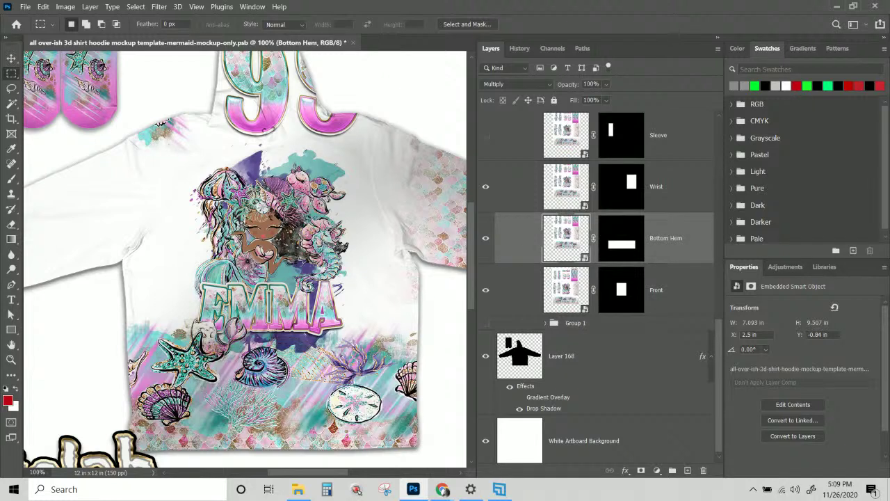
{"action": "left_click", "coordinate": [11, 58]}
{"action": "mouse_move", "coordinate": [303, 378]}
{"action": "left_mouse_down"}
{"action": "mouse_move", "coordinate": [299, 388]}
{"action": "mouse_move", "coordinate": [294, 374]}
{"action": "mouse_move", "coordinate": [310, 379]}
{"action": "mouse_move", "coordinate": [295, 374]}
{"action": "left_mouse_up"}
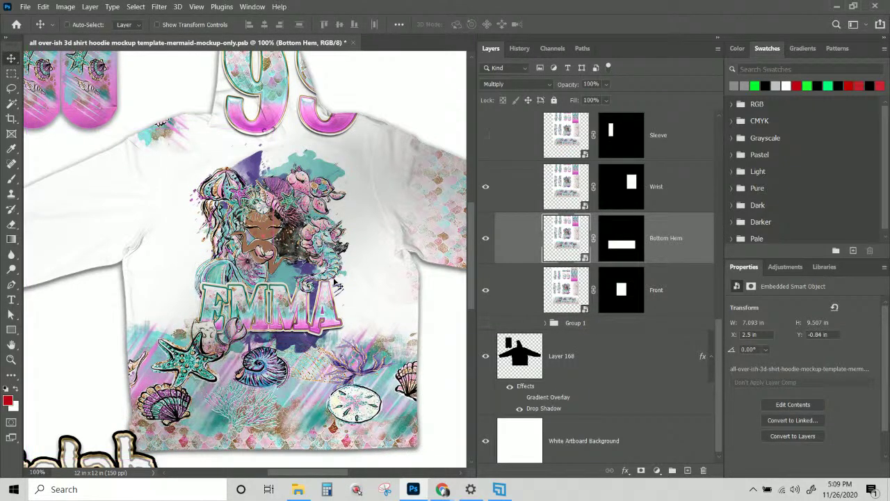
{"action": "scroll", "coordinate": [285, 368], "scroll_direction": "up", "scroll_amount": 5}
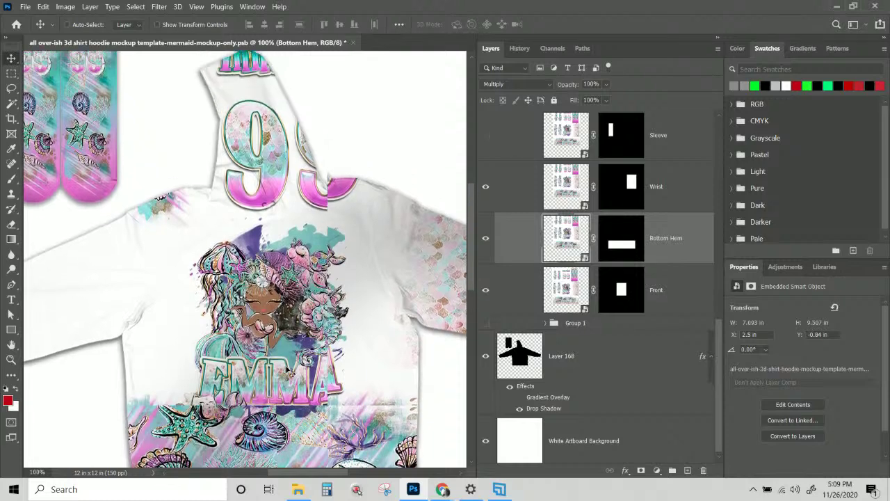
{"action": "scroll", "coordinate": [388, 285], "scroll_direction": "down", "scroll_amount": 3}
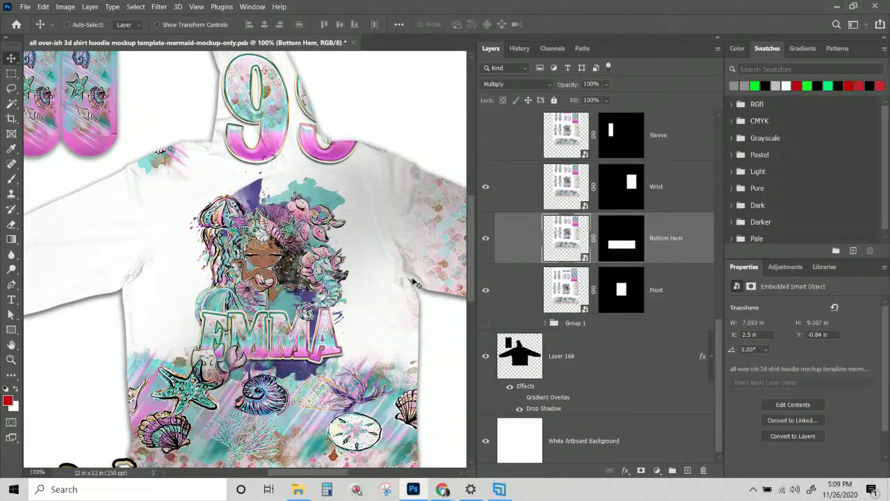
Select the Wrist layer from the artwork on the hoodie's right-hand sleeve and move it outward toward the cuff
{"action": "scroll", "coordinate": [387, 285], "scroll_direction": "up", "scroll_amount": 3}
{"action": "scroll", "coordinate": [238, 257], "scroll_direction": "right", "scroll_amount": 5}
{"action": "scroll", "coordinate": [243, 256], "scroll_direction": "down", "scroll_amount": 2}
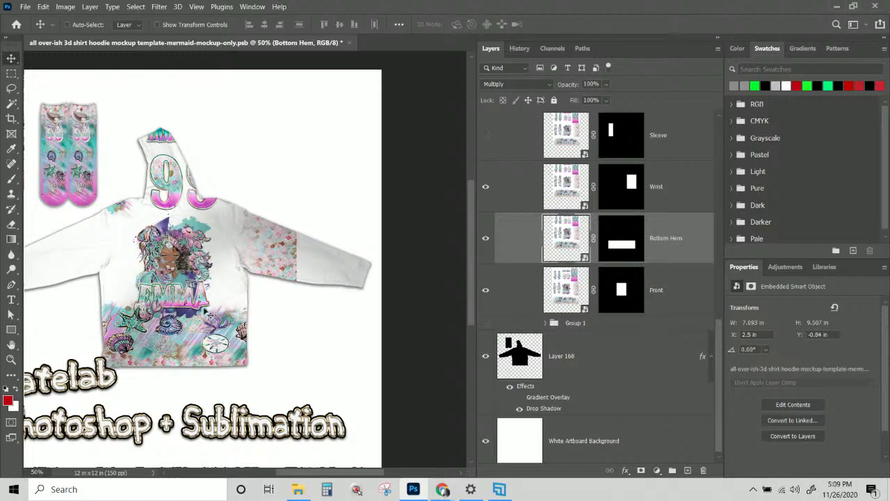
{"action": "right_click", "coordinate": [274, 244]}
{"action": "left_click", "coordinate": [299, 278]}
{"action": "left_click_drag", "start_coordinate": [293, 260], "coordinate": [330, 276]}
Rotate the Wrist layer about 16.66° to follow the sleeve's slope and position it over the cuff
{"action": "key", "text": "ctrl+t"}
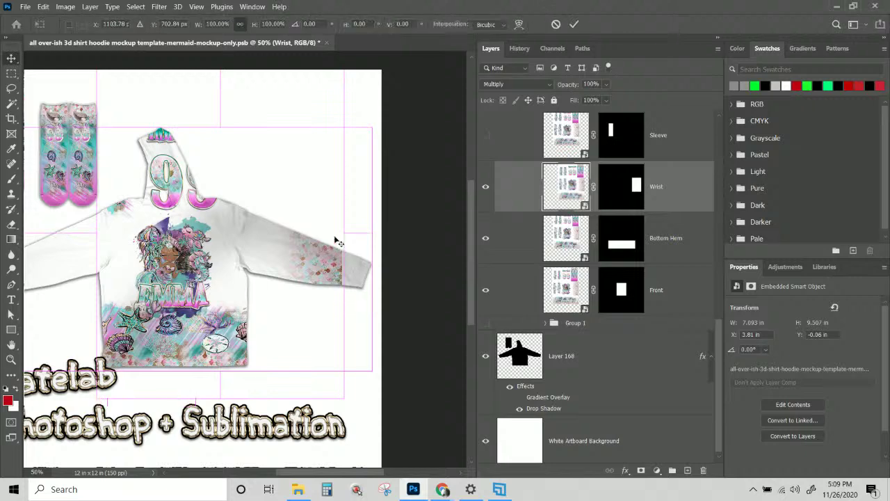
{"action": "left_click_drag", "start_coordinate": [370, 392], "coordinate": [312, 417]}
{"action": "left_click_drag", "start_coordinate": [308, 267], "coordinate": [344, 288]}
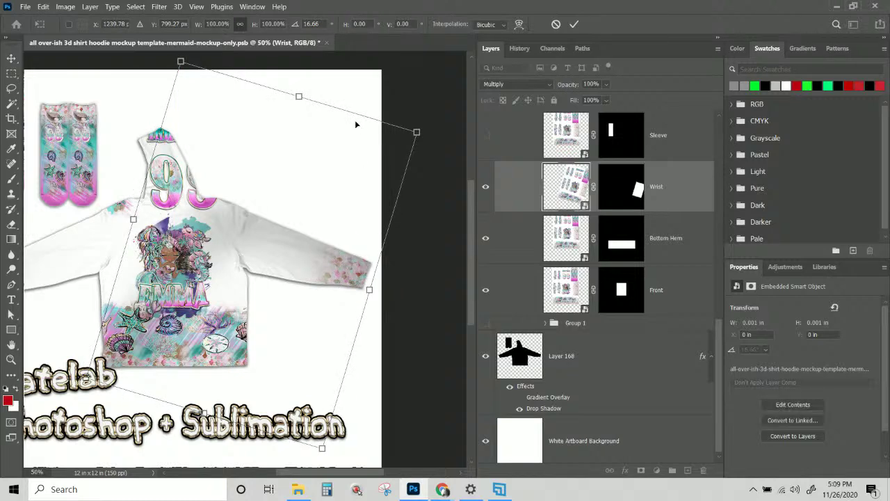
{"action": "key", "text": "Return"}
Duplicate the Wrist layer as Wrist copy and move the copy onto the opposite sleeve's cuff
{"action": "right_click", "coordinate": [669, 194]}
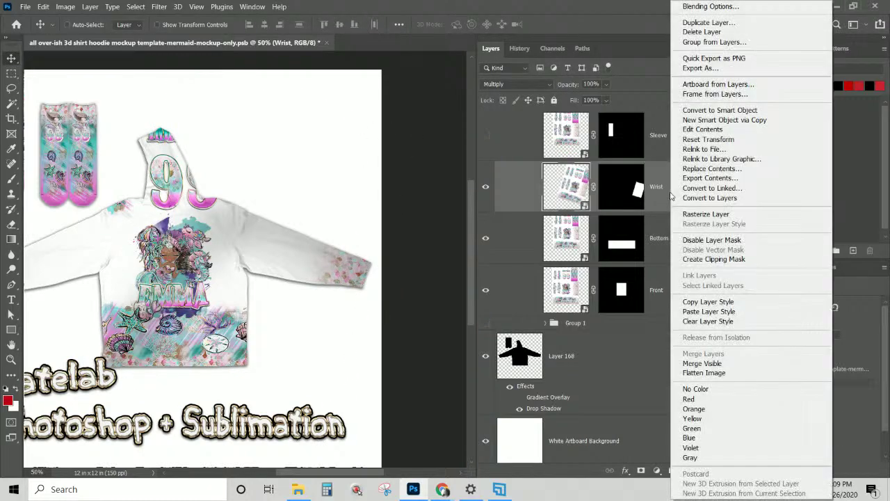
{"action": "left_click", "coordinate": [689, 25]}
{"action": "key", "text": "Return"}
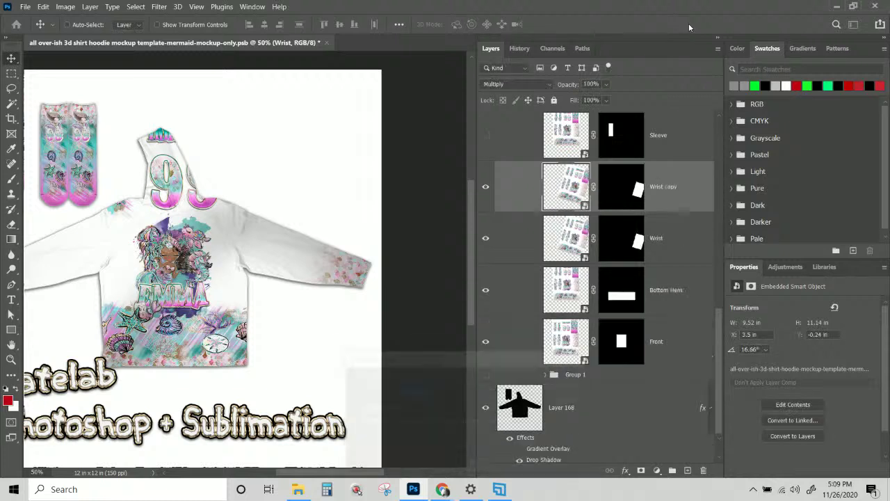
{"action": "scroll", "coordinate": [332, 240], "scroll_direction": "down", "scroll_amount": 1}
{"action": "left_click_drag", "start_coordinate": [305, 286], "coordinate": [384, 300]}
{"action": "left_click_drag", "start_coordinate": [412, 271], "coordinate": [91, 263]}
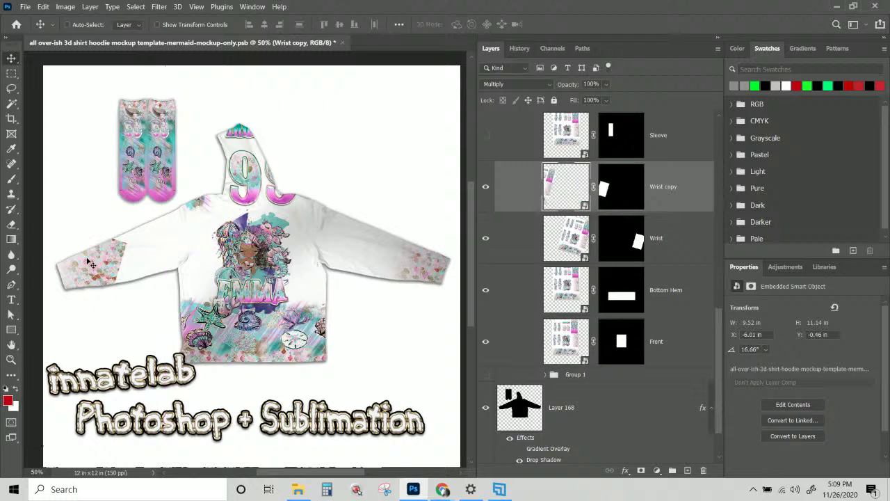
Flip the Wrist copy layer horizontally and fit its artwork over the left-hand cuff
{"action": "key", "text": "ctrl+t"}
{"action": "right_click", "coordinate": [89, 261]}
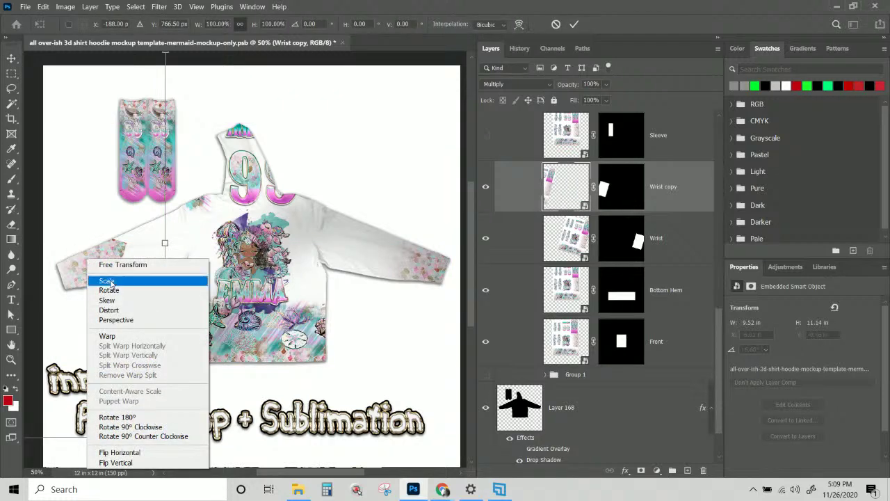
{"action": "left_click", "coordinate": [118, 452]}
{"action": "left_click_drag", "start_coordinate": [101, 278], "coordinate": [126, 311]}
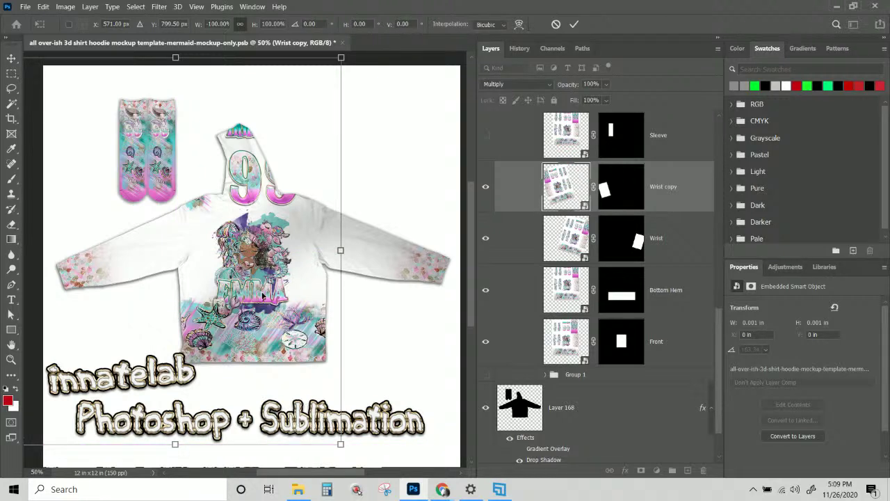
{"action": "key", "text": "Return"}
Make the Sleeve layer visible and move its artwork onto the upper part of the hoodie's left-hand sleeve
{"action": "scroll", "coordinate": [668, 263], "scroll_direction": "up", "scroll_amount": 6}
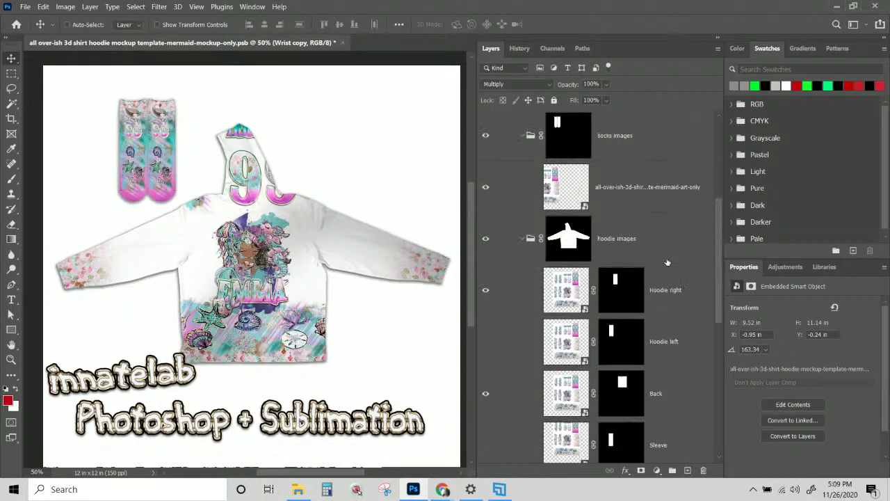
{"action": "left_click", "coordinate": [653, 242]}
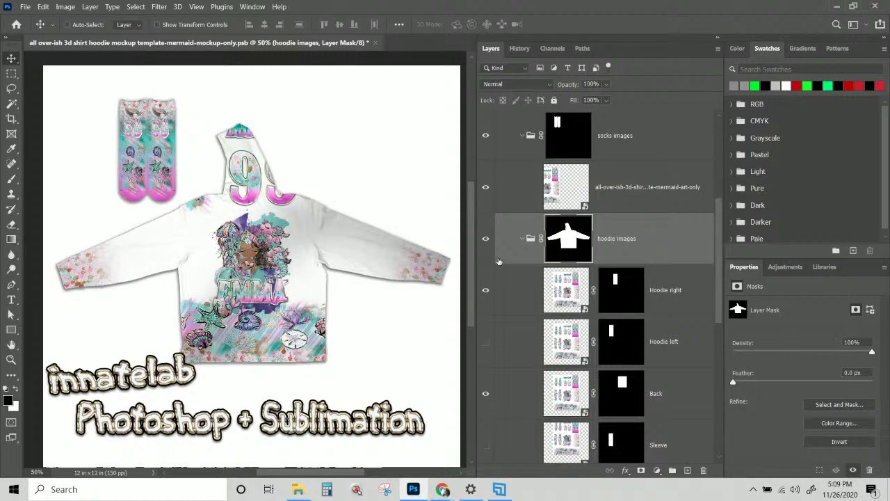
{"action": "key", "text": "ctrl+plus"}
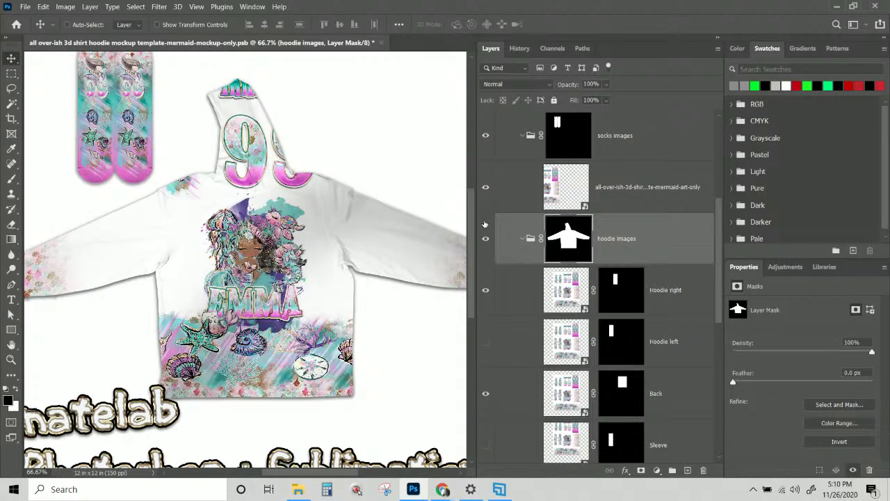
{"action": "scroll", "coordinate": [664, 261], "scroll_direction": "down", "scroll_amount": 1}
{"action": "left_click", "coordinate": [675, 244]}
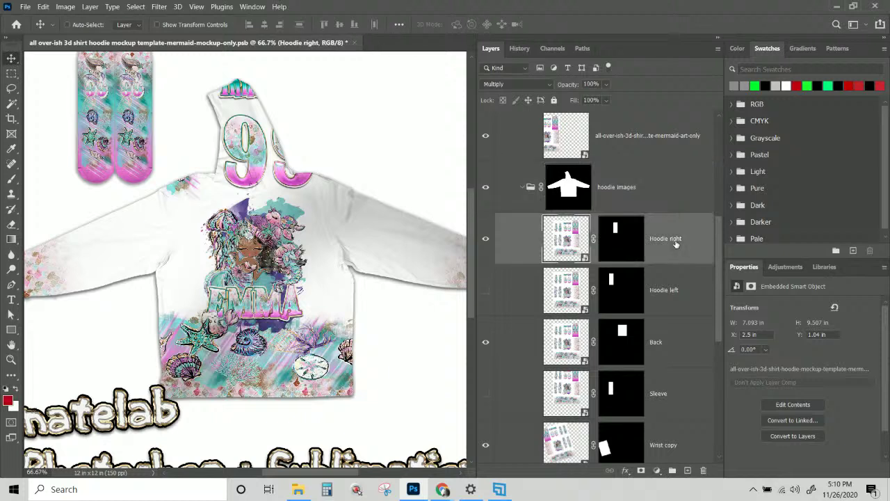
{"action": "scroll", "coordinate": [676, 277], "scroll_direction": "down", "scroll_amount": 1}
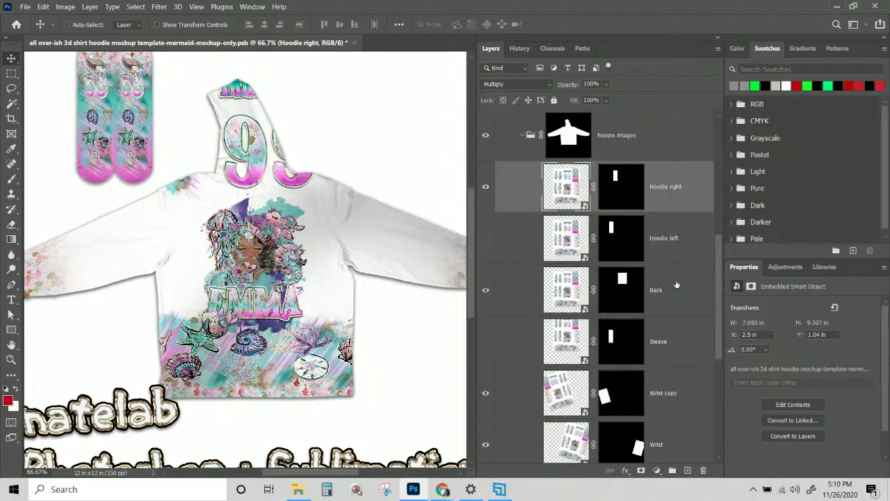
{"action": "left_click", "coordinate": [678, 350]}
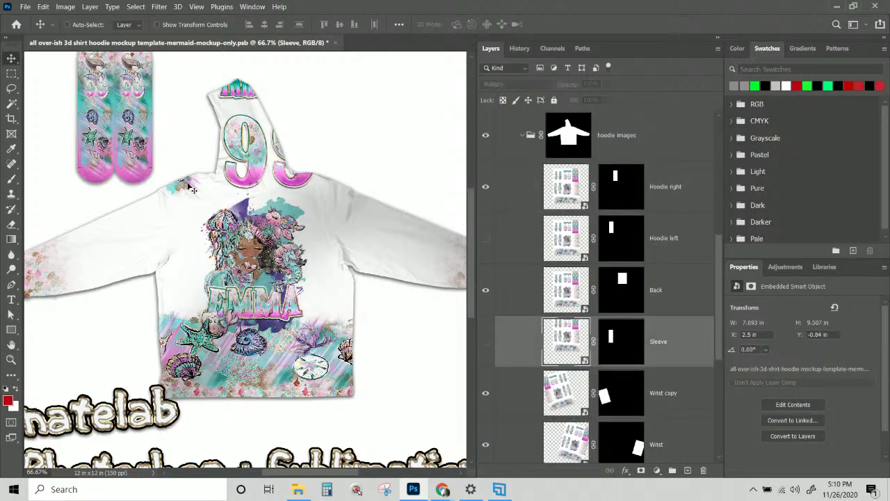
{"action": "left_click_drag", "start_coordinate": [192, 188], "coordinate": [132, 282]}
{"action": "left_click_drag", "start_coordinate": [178, 224], "coordinate": [230, 282]}
{"action": "left_click_drag", "start_coordinate": [227, 322], "coordinate": [304, 263]}
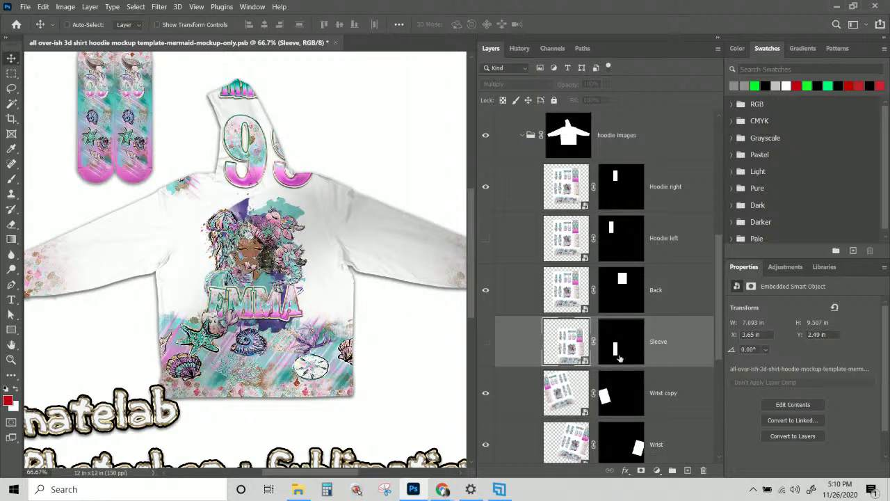
{"action": "left_click", "coordinate": [486, 341]}
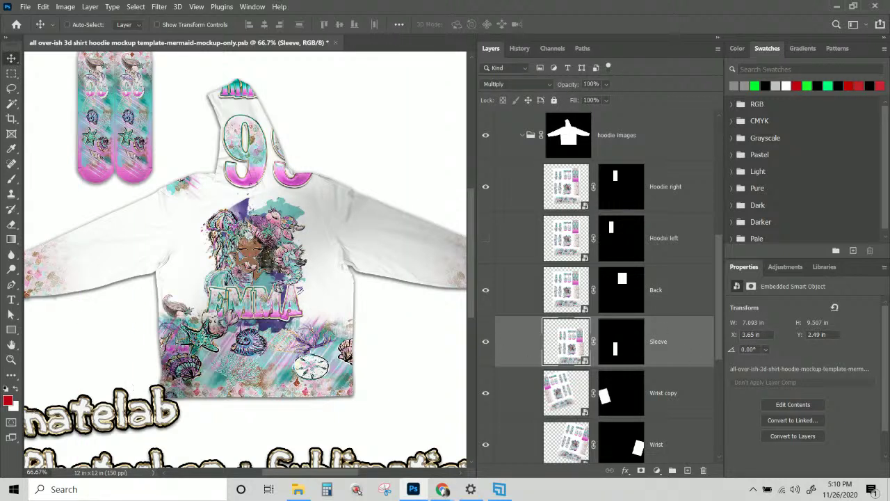
{"action": "left_click_drag", "start_coordinate": [177, 379], "coordinate": [133, 264]}
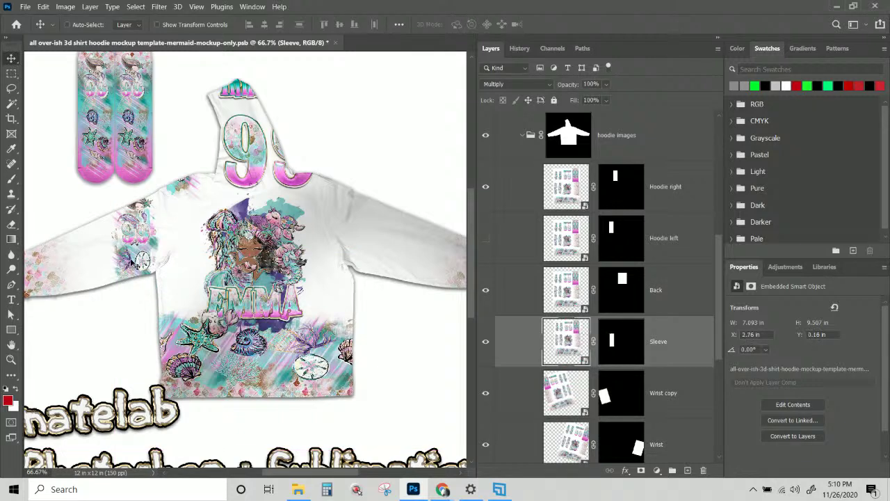
Rotate the Sleeve layer to 63.70° and position its artwork along the slope of the left-hand sleeve
{"action": "key", "text": "ctrl"}
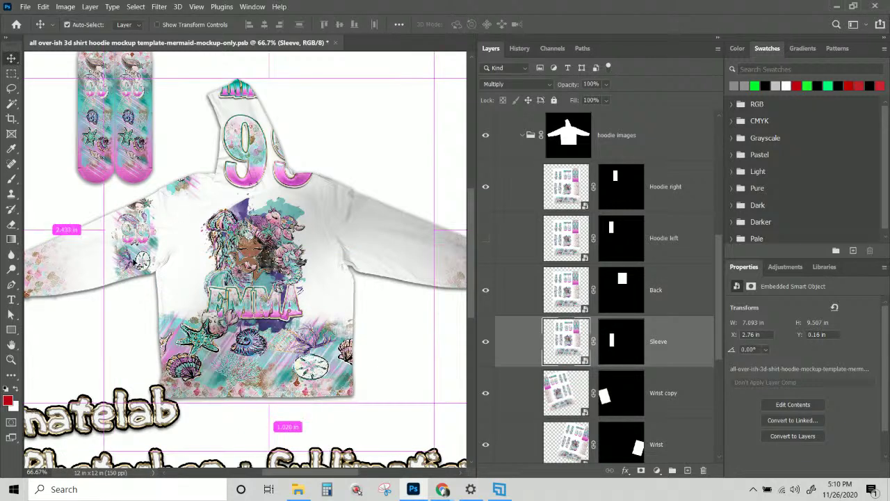
{"action": "key", "text": "ctrl+t"}
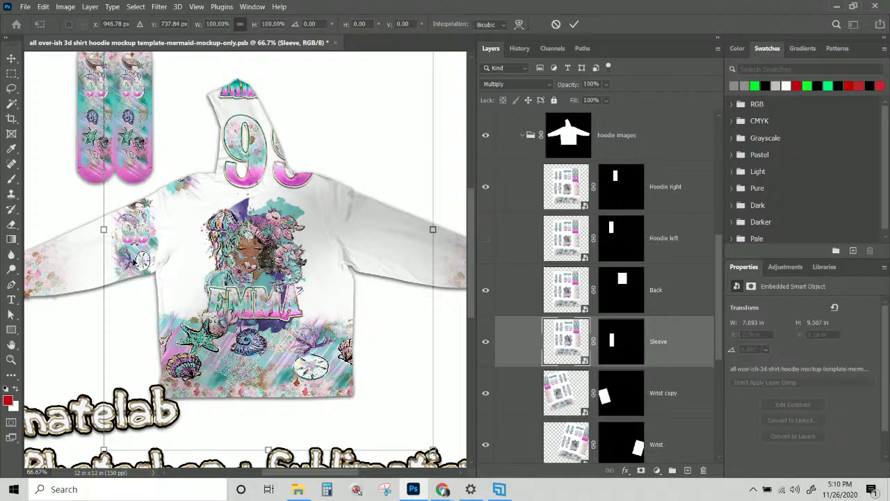
{"action": "key", "text": "ctrl+minus"}
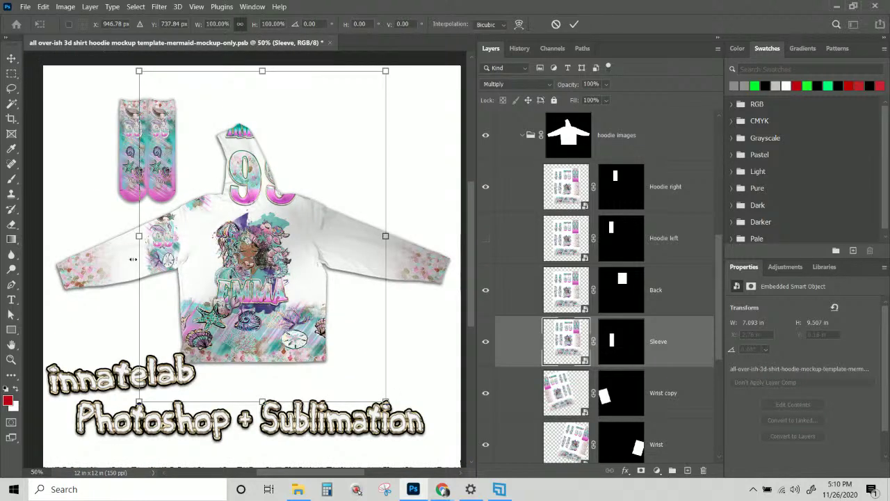
{"action": "left_click_drag", "start_coordinate": [401, 407], "coordinate": [171, 435]}
{"action": "left_click_drag", "start_coordinate": [263, 207], "coordinate": [230, 200]}
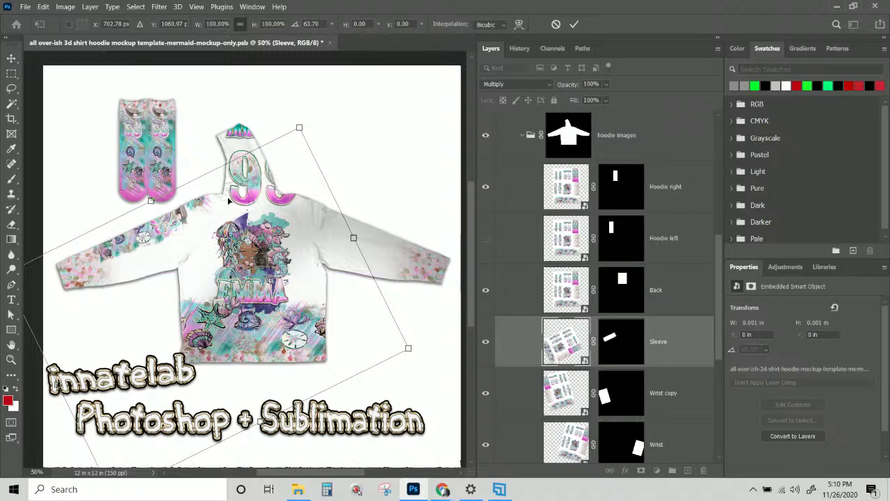
{"action": "key", "text": "ctrl+plus"}
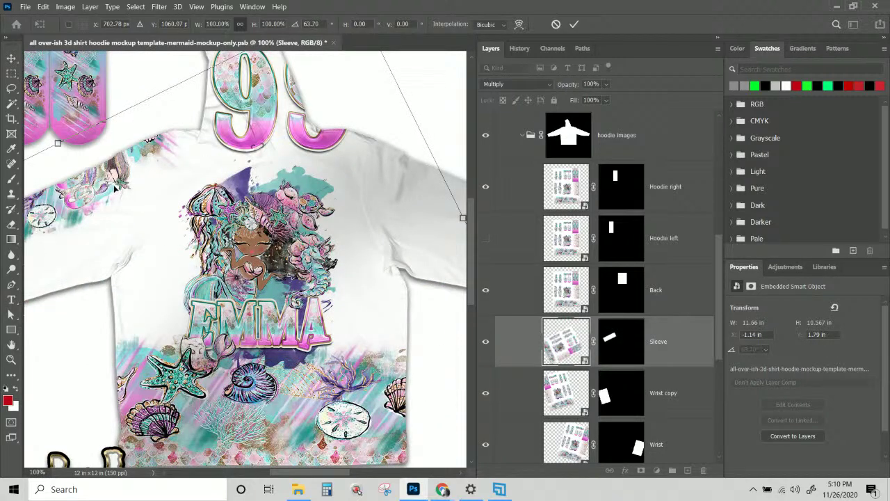
{"action": "left_click_drag", "start_coordinate": [117, 186], "coordinate": [124, 184]}
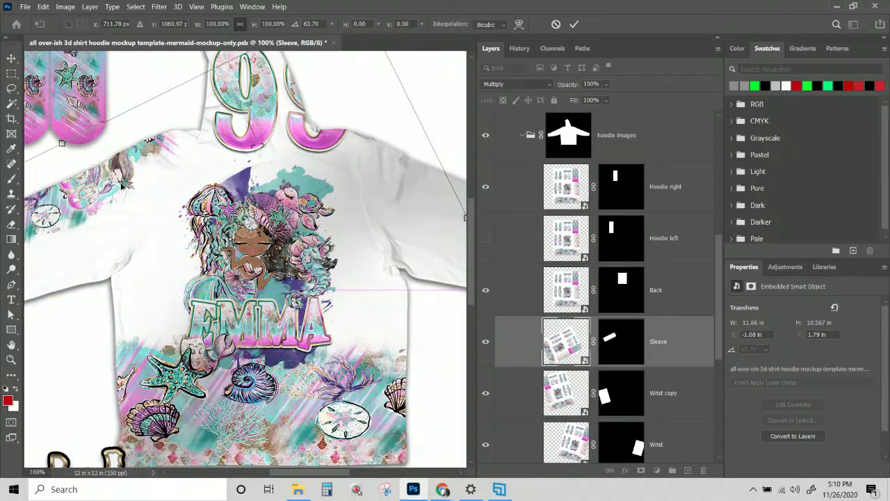
{"action": "key", "text": "ctrl+minus"}
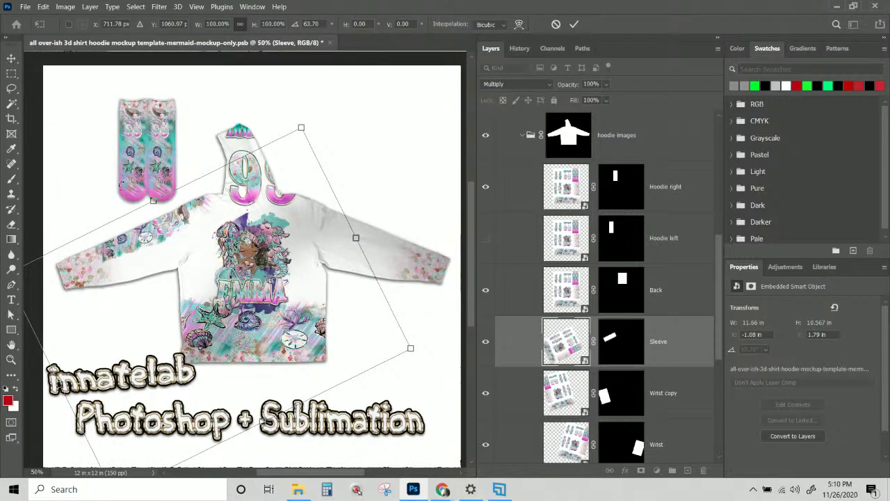
{"action": "left_click_drag", "start_coordinate": [142, 237], "coordinate": [143, 237]}
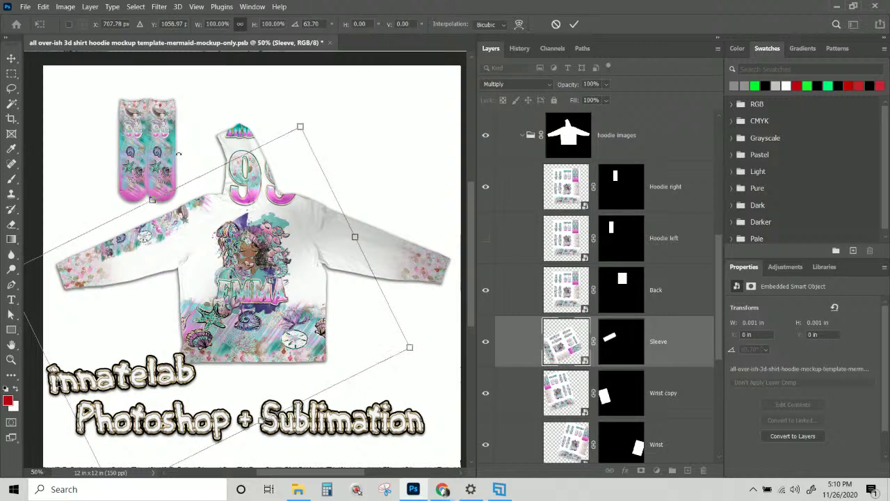
{"action": "key", "text": "Return"}
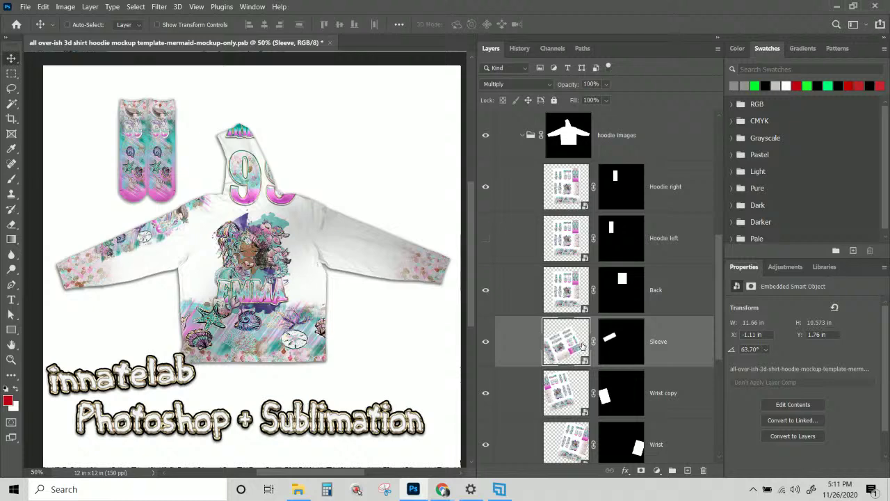
Duplicate the Sleeve layer, renaming the original to Sleeve left and the copy to Sleeve right
{"action": "right_click", "coordinate": [665, 342]}
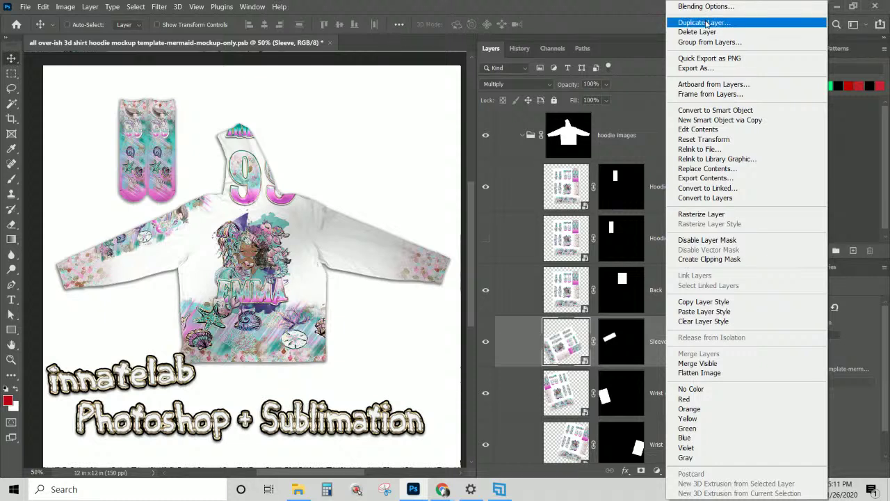
{"action": "left_click", "coordinate": [706, 23]}
{"action": "key", "text": "Return"}
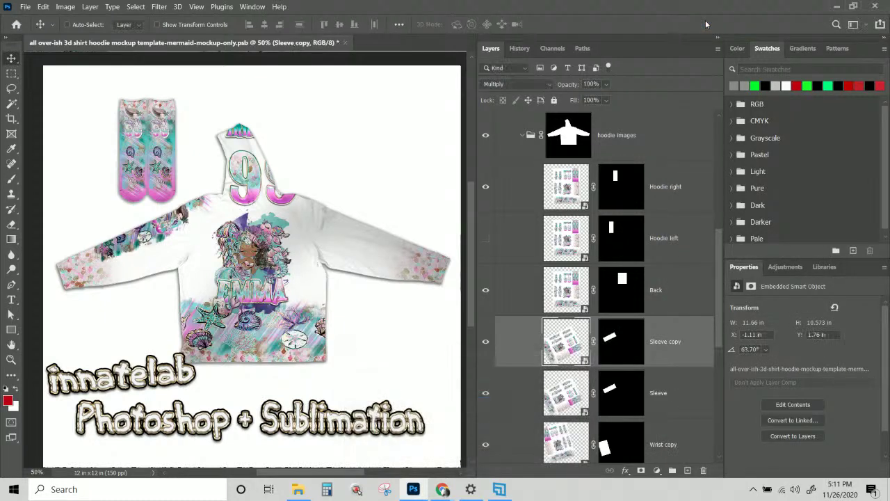
{"action": "double_click", "coordinate": [662, 393]}
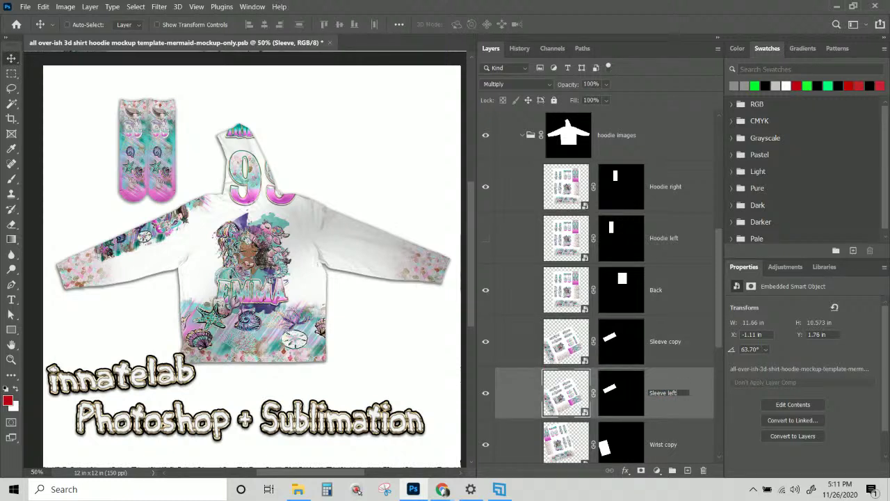
{"action": "key", "text": "Return"}
{"action": "double_click", "coordinate": [658, 341]}
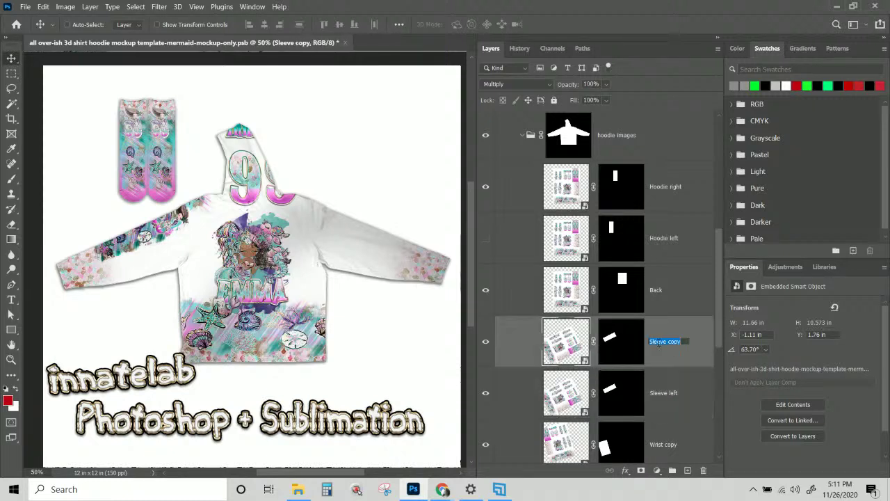
{"action": "double_click", "coordinate": [673, 341]}
{"action": "type", "text": "right"}
{"action": "key", "text": "Return"}
Rotate the Sleeve right layer to about -69.29° and position its artwork along the hoodie's right-hand sleeve
{"action": "key", "text": "ctrl+t"}
{"action": "left_click_drag", "start_coordinate": [416, 98], "coordinate": [423, 343]}
{"action": "left_click_drag", "start_coordinate": [238, 374], "coordinate": [410, 367]}
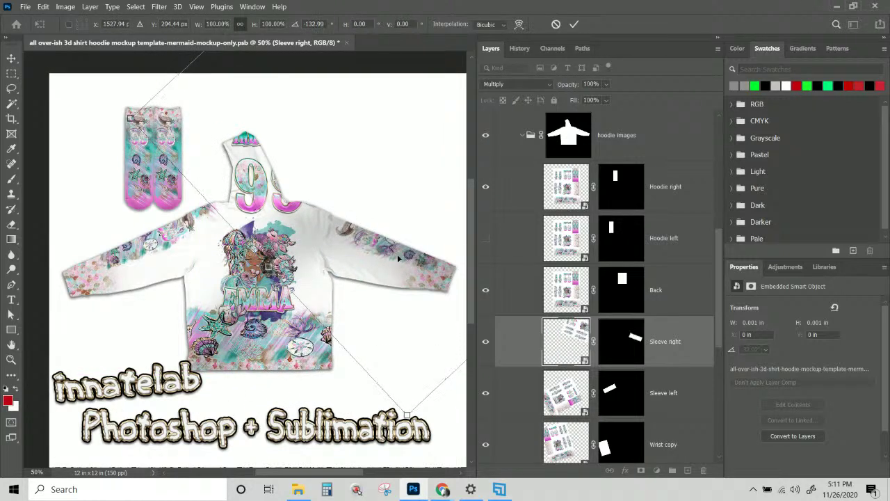
{"action": "left_click_drag", "start_coordinate": [397, 253], "coordinate": [375, 246]}
{"action": "key", "text": "Return"}
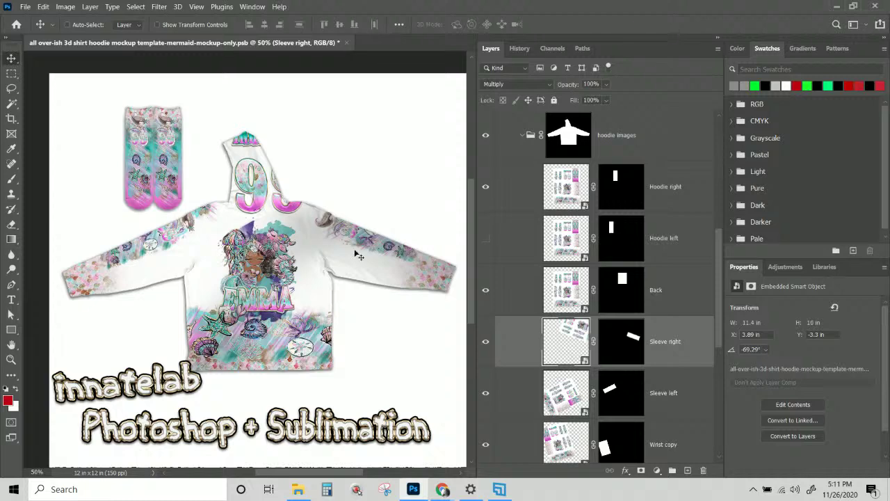
Shift the Sleeve right artwork slightly down and outward on its sleeve, to about X 4 in and Y -3.16 in
{"action": "key", "text": "ctrl+1"}
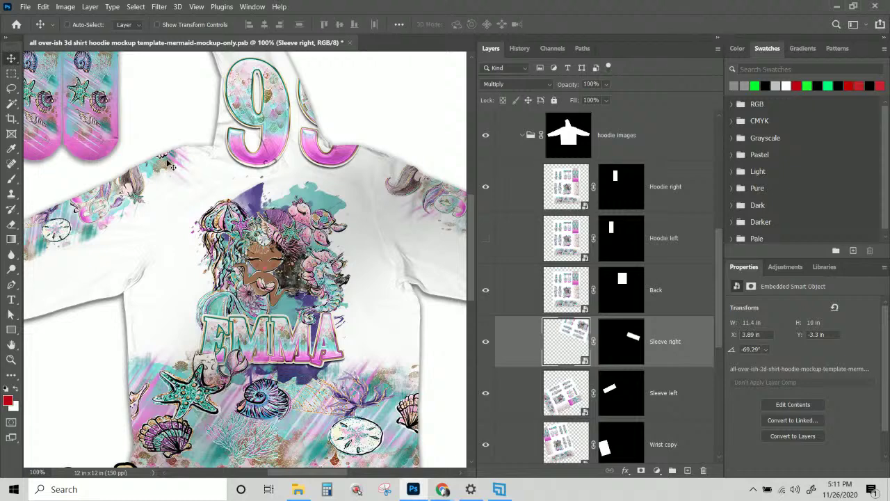
{"action": "left_click_drag", "start_coordinate": [425, 230], "coordinate": [365, 212]}
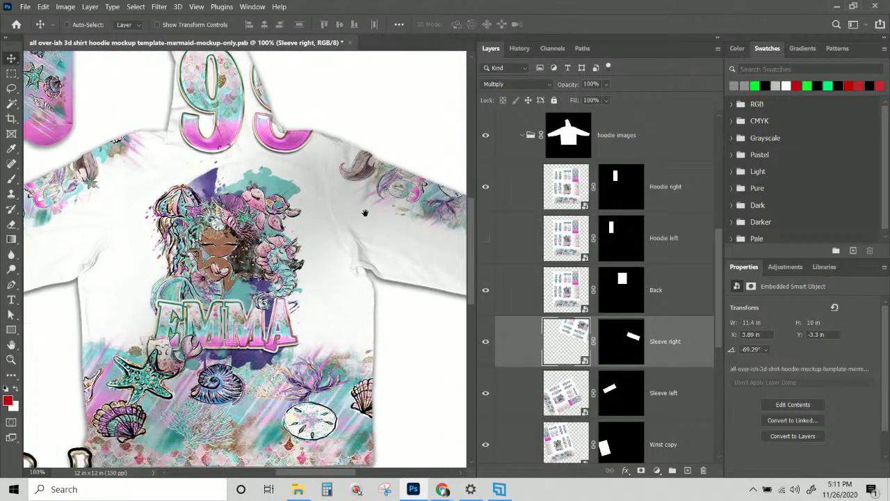
{"action": "left_click_drag", "start_coordinate": [378, 181], "coordinate": [390, 189]}
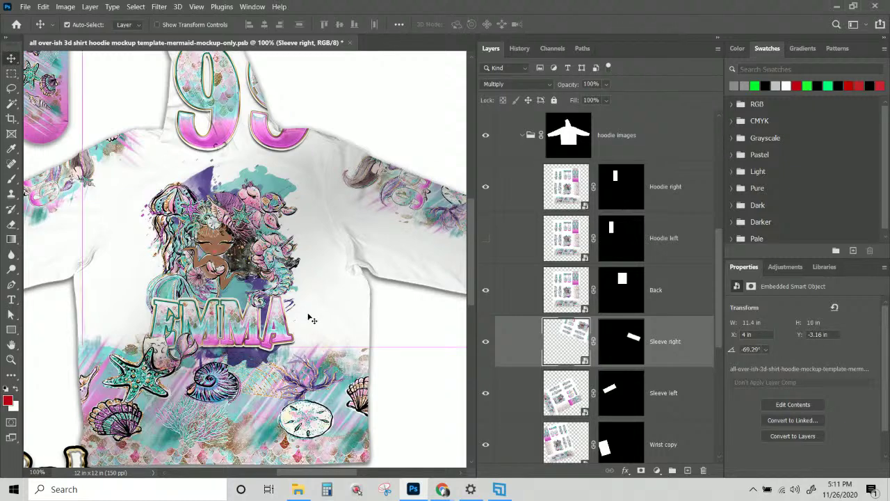
Select the Back layer from the artwork on the hood and move it out of the hoodie images group, directly above it
{"action": "key", "text": "ctrl+minus"}
{"action": "right_click", "coordinate": [243, 180]}
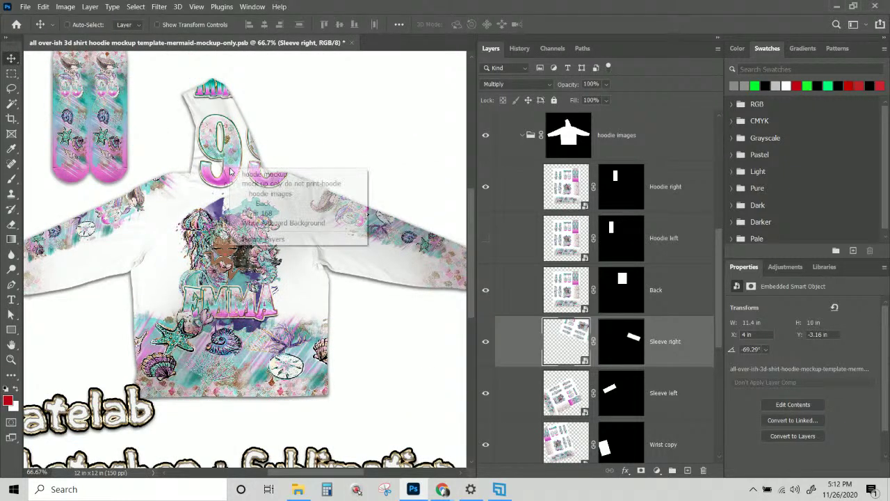
{"action": "left_click", "coordinate": [260, 204]}
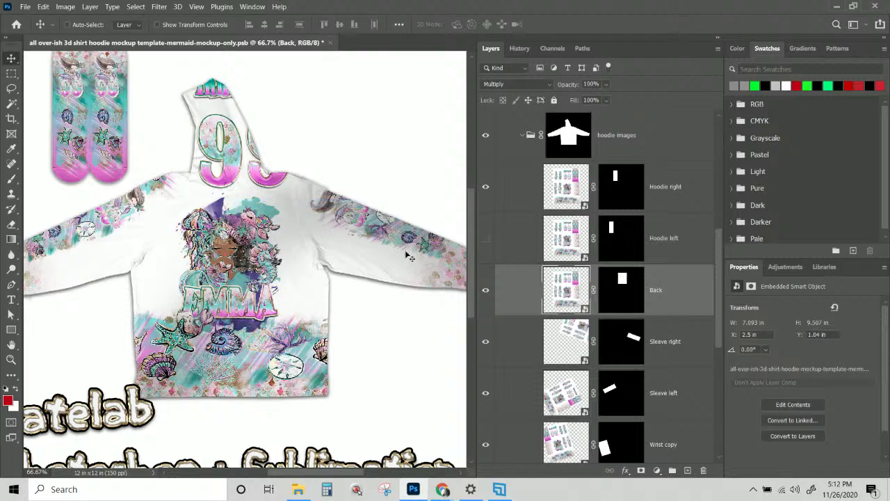
{"action": "left_click_drag", "start_coordinate": [666, 298], "coordinate": [624, 220]}
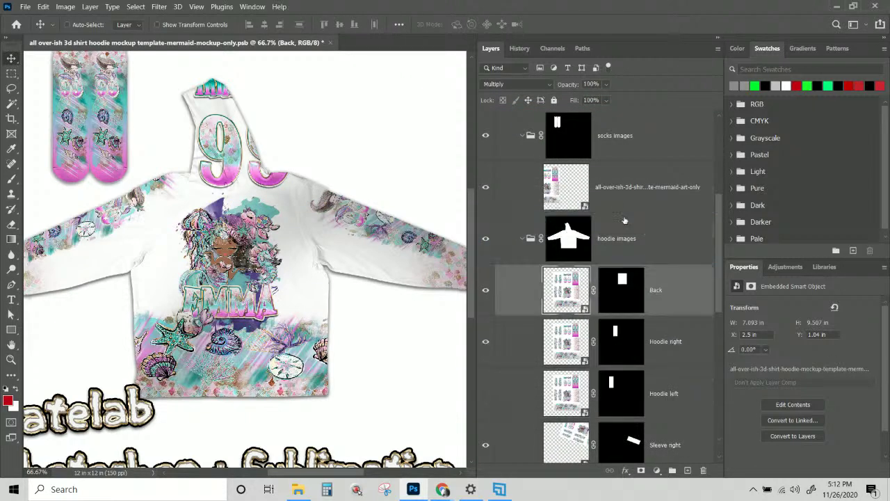
{"action": "left_click_drag", "start_coordinate": [664, 291], "coordinate": [629, 217]}
{"action": "left_click_drag", "start_coordinate": [668, 294], "coordinate": [629, 210]}
Move the Back artwork off the hoodie into the blank area beside the hood, at about X 5.34 in and Y 0.69 in
{"action": "left_click_drag", "start_coordinate": [271, 144], "coordinate": [413, 138]}
{"action": "scroll", "coordinate": [389, 208], "scroll_direction": "up", "scroll_amount": 2}
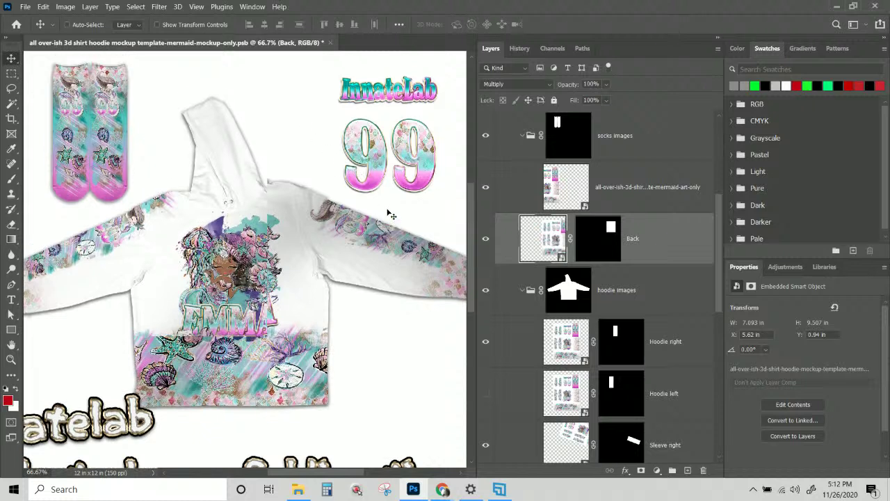
{"action": "left_click_drag", "start_coordinate": [397, 200], "coordinate": [363, 184]}
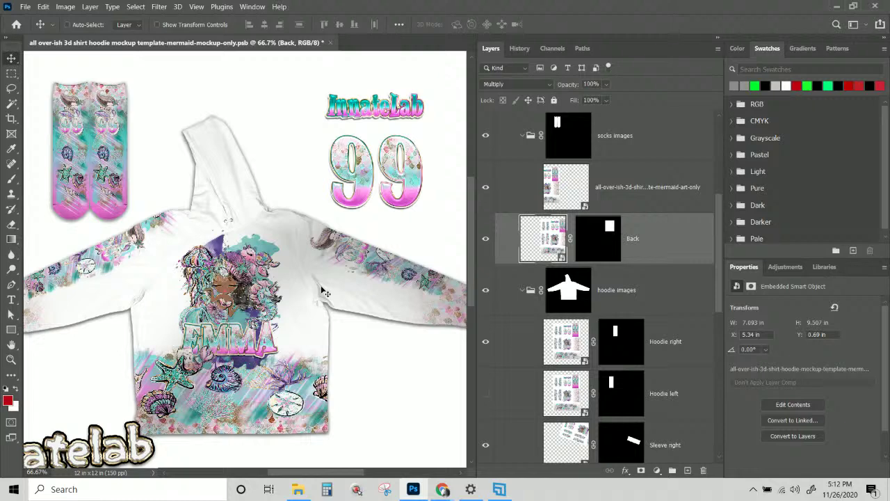
Make the Hoodie left layer visible in the hoodie images group
{"action": "scroll", "coordinate": [323, 292], "scroll_direction": "down", "scroll_amount": 3}
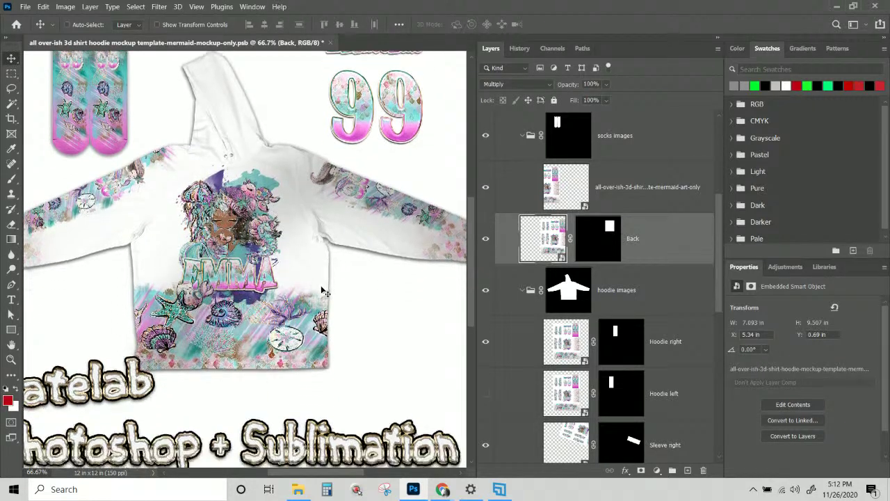
{"action": "scroll", "coordinate": [323, 292], "scroll_direction": "up", "scroll_amount": 3}
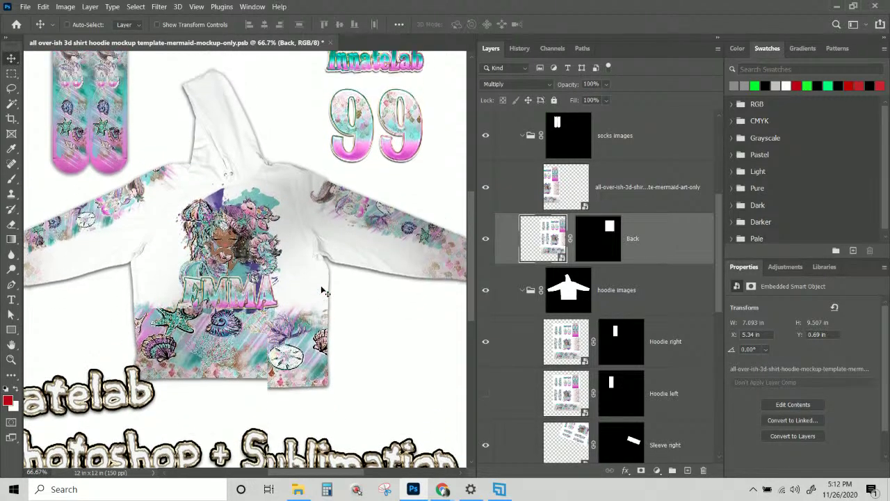
{"action": "left_click", "coordinate": [653, 202]}
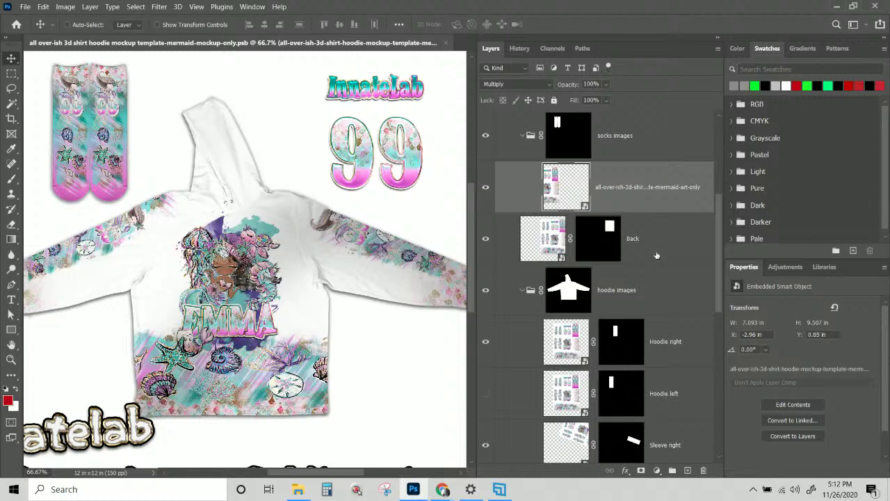
{"action": "scroll", "coordinate": [641, 307], "scroll_direction": "down", "scroll_amount": 2}
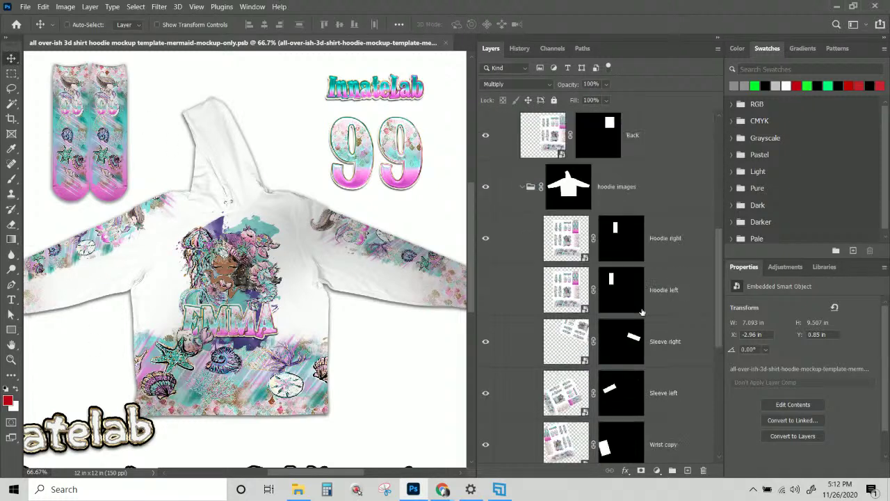
{"action": "left_click", "coordinate": [486, 289]}
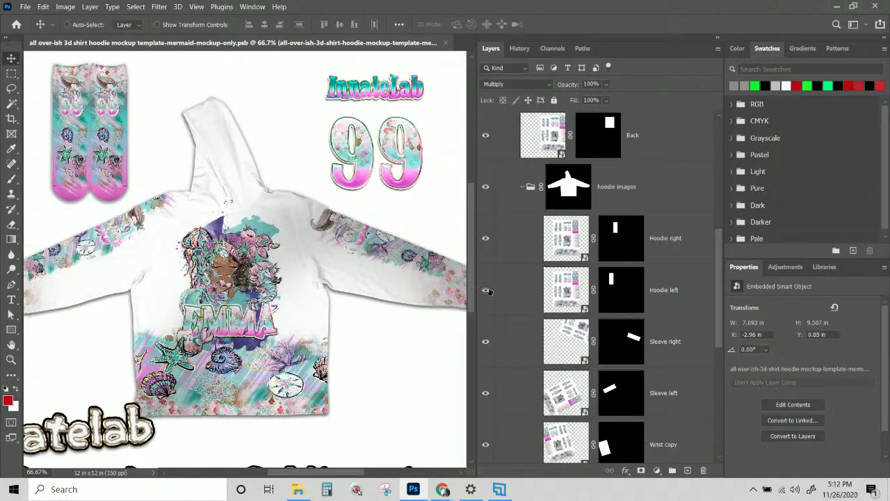
Move the Hoodie right artwork onto the hood at about X 4.28 in, Y 1.22 in, and Hoodie left to about X 3.16 in, Y 0.94 in
{"action": "left_click", "coordinate": [688, 261]}
{"action": "left_click_drag", "start_coordinate": [188, 180], "coordinate": [244, 184]}
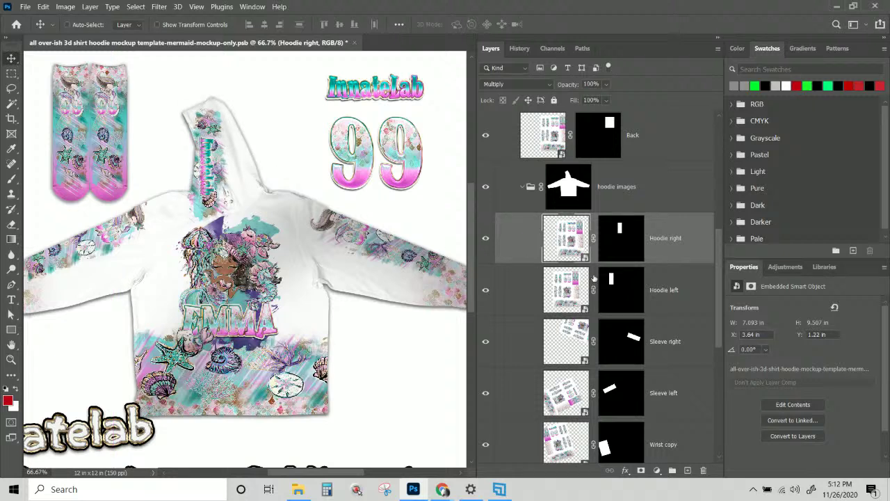
{"action": "left_click", "coordinate": [662, 291]}
{"action": "left_click_drag", "start_coordinate": [207, 210], "coordinate": [224, 182]}
{"action": "right_click", "coordinate": [224, 182]}
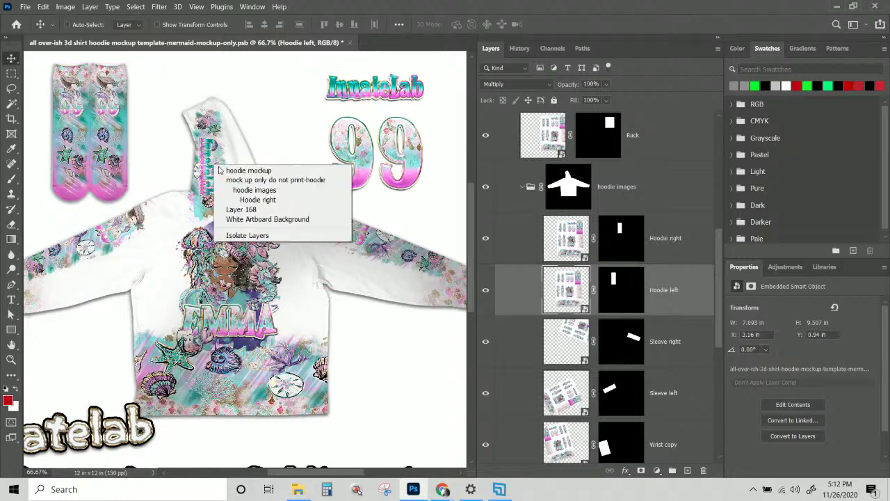
{"action": "left_click", "coordinate": [249, 199]}
{"action": "left_click_drag", "start_coordinate": [210, 145], "coordinate": [240, 144]}
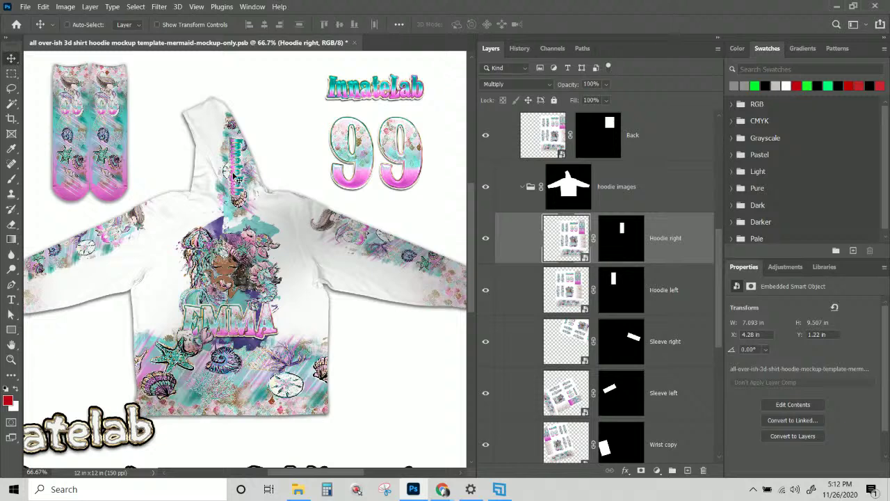
Rotate the Hoodie right layer to about -27.73° and position its artwork along the sloping outer side of the hood
{"action": "key", "text": "ctrl+plus"}
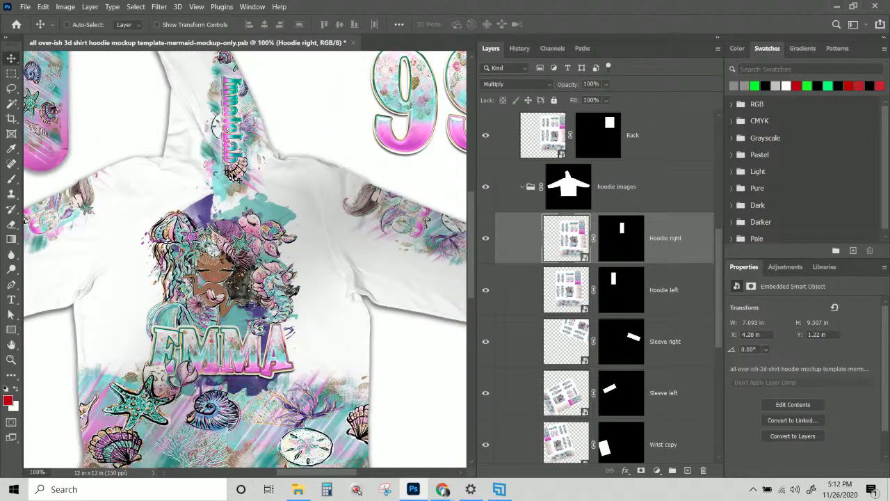
{"action": "scroll", "coordinate": [270, 208], "scroll_direction": "up", "scroll_amount": 3}
{"action": "left_click_drag", "start_coordinate": [232, 212], "coordinate": [240, 179]}
{"action": "key", "text": "ctrl+t"}
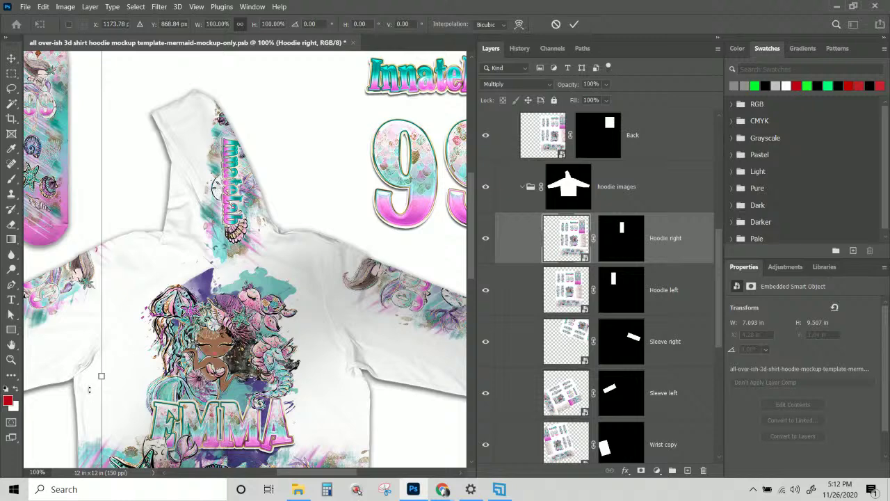
{"action": "key", "text": "ctrl+minus"}
{"action": "key", "text": "ctrl+minus"}
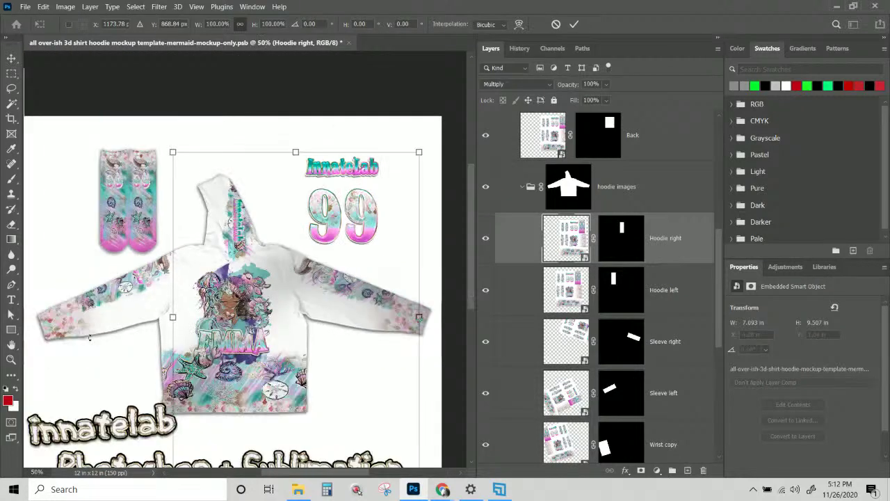
{"action": "left_click_drag", "start_coordinate": [168, 129], "coordinate": [49, 179]}
{"action": "left_click_drag", "start_coordinate": [250, 275], "coordinate": [276, 240]}
{"action": "scroll", "coordinate": [276, 240], "scroll_direction": "up", "scroll_amount": 3}
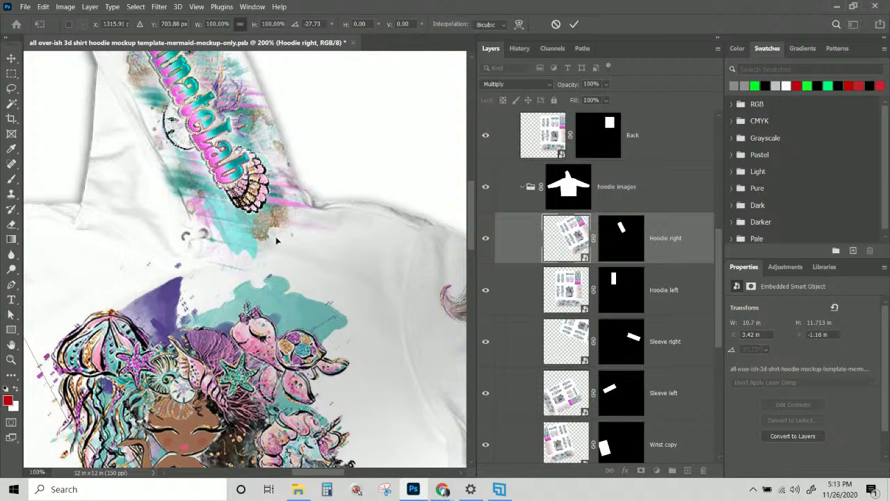
{"action": "scroll", "coordinate": [276, 236], "scroll_direction": "down", "scroll_amount": 3}
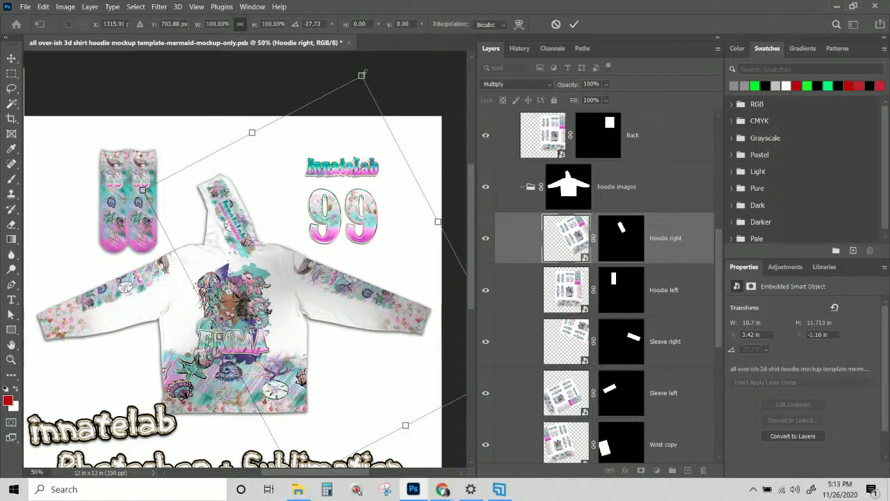
{"action": "key", "text": "Return"}
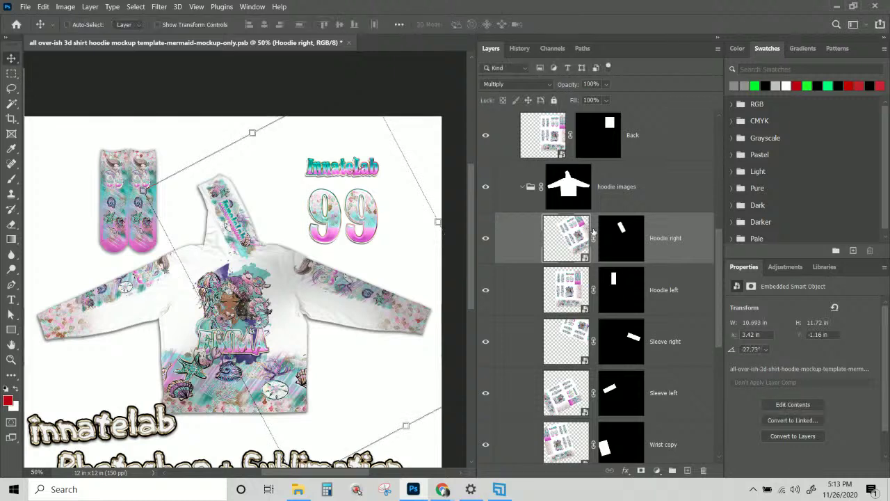
Scale the Hoodie right and Hoodie left layers together to about 84.13% and move the slanted artwork back onto the hood
{"action": "left_click", "coordinate": [680, 297]}
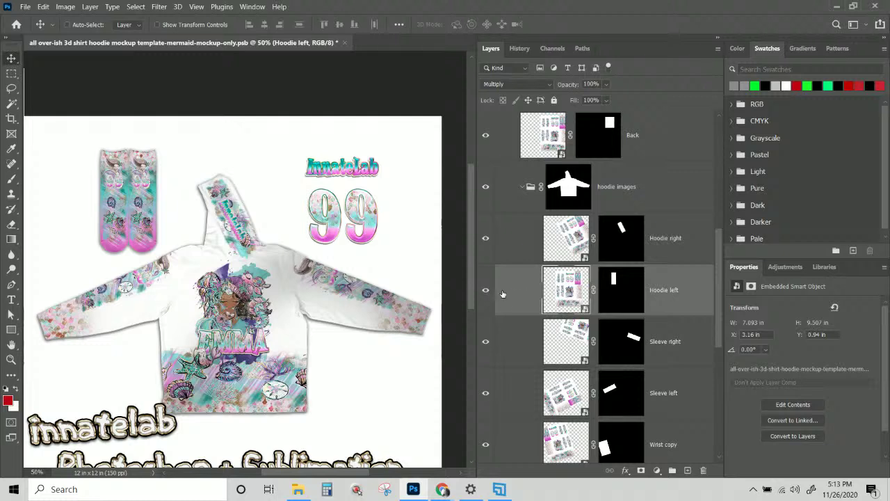
{"action": "left_click", "coordinate": [675, 252], "text": "shift"}
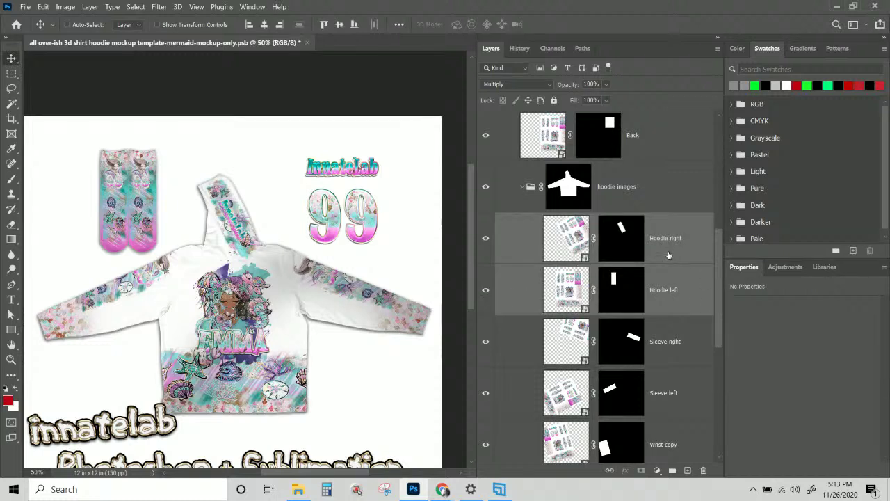
{"action": "key", "text": "ctrl+t"}
{"action": "left_click_drag", "start_coordinate": [125, 72], "coordinate": [163, 140]}
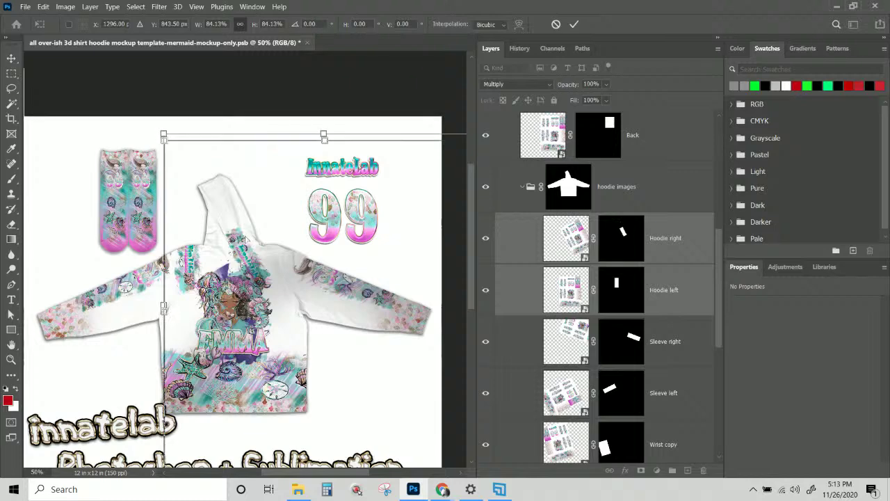
{"action": "left_click_drag", "start_coordinate": [202, 211], "coordinate": [245, 217]}
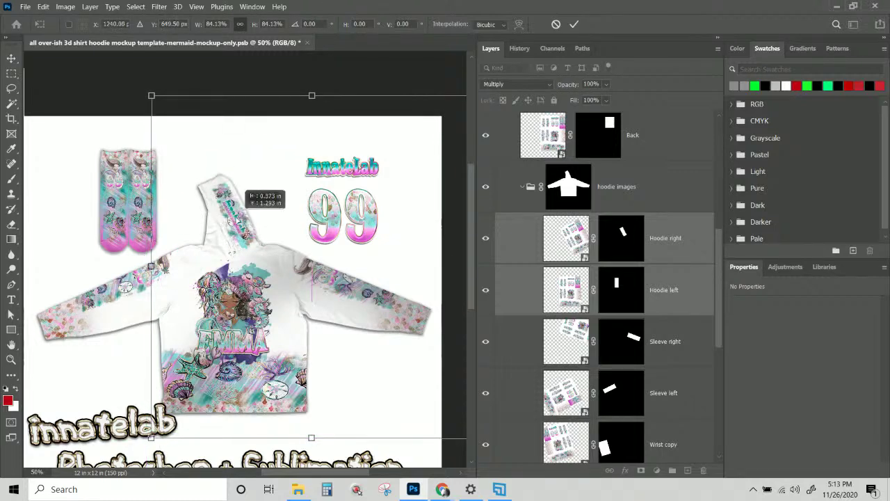
{"action": "key", "text": "ctrl+plus"}
{"action": "key", "text": "ctrl+plus"}
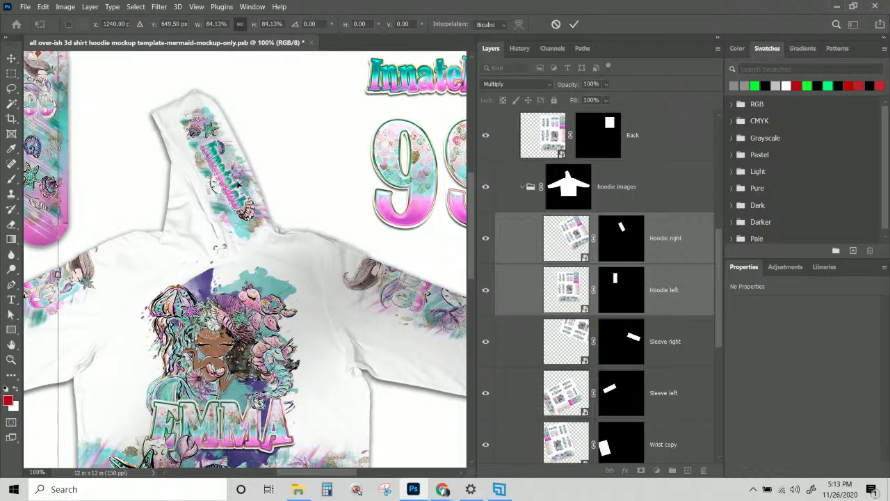
{"action": "left_click_drag", "start_coordinate": [235, 187], "coordinate": [239, 192]}
Reduce both hood layers to about 78.44%, recentre the slanted artwork on the hood and rotate them by about 0.07°
{"action": "key", "text": "ctrl+minus"}
{"action": "key", "text": "ctrl+minus"}
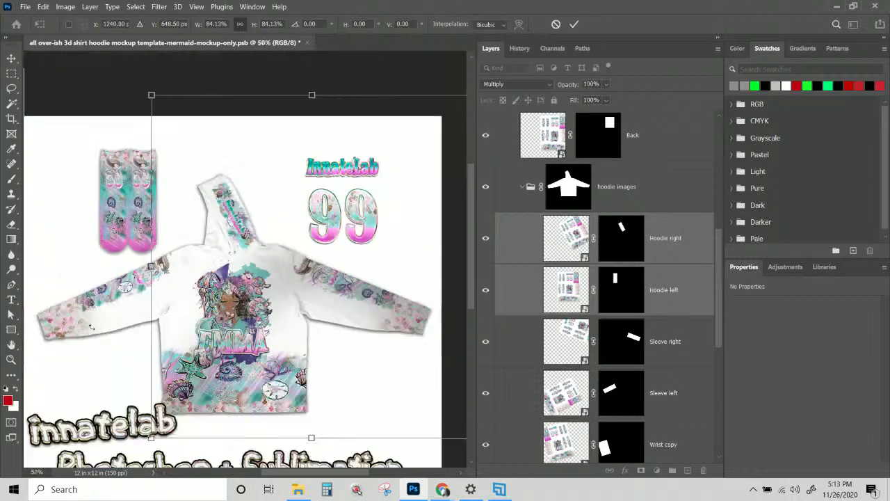
{"action": "left_click_drag", "start_coordinate": [145, 95], "coordinate": [173, 118]}
{"action": "left_click_drag", "start_coordinate": [241, 225], "coordinate": [225, 240]}
{"action": "key", "text": "ctrl+plus"}
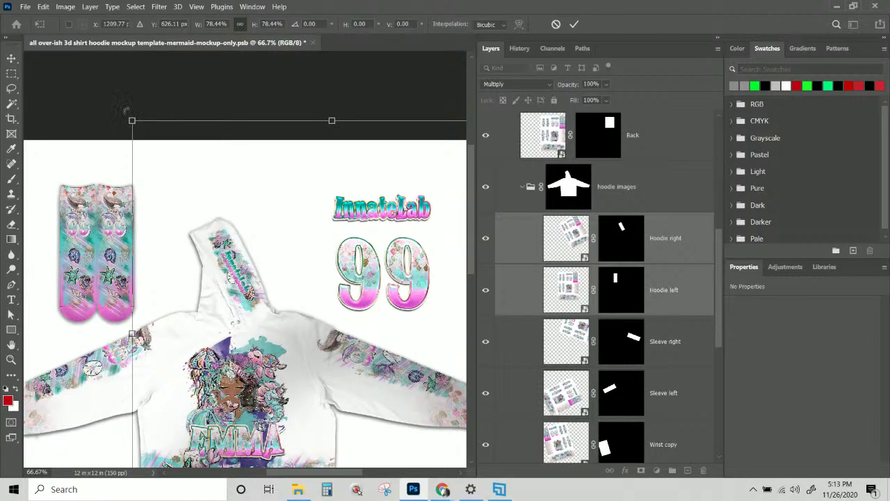
{"action": "left_click_drag", "start_coordinate": [125, 111], "coordinate": [122, 105]}
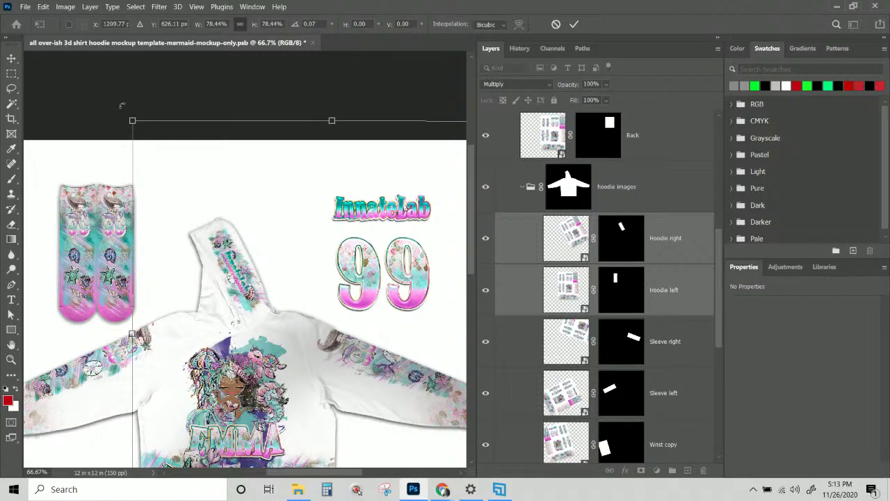
{"action": "key", "text": "Return"}
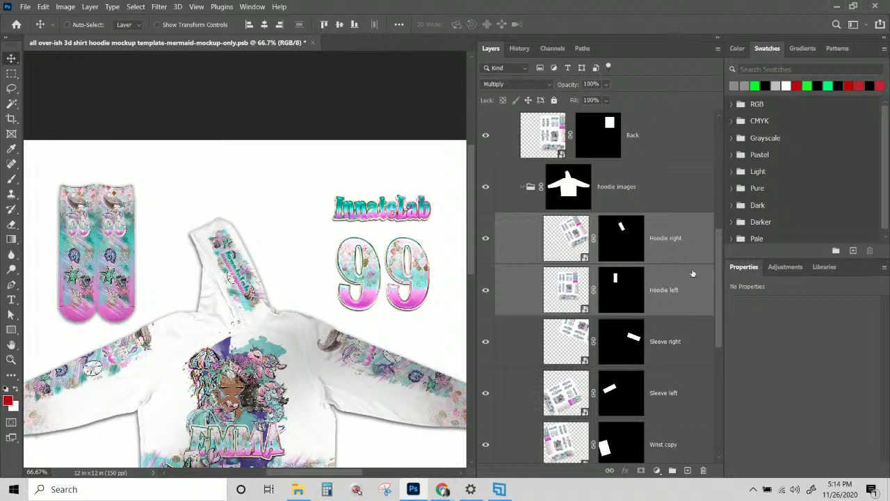
Move the Hoodie left artwork onto the hood beside the slanted lettering, at about X 4.84 in and Y 1.46 in
{"action": "left_click", "coordinate": [677, 295]}
{"action": "left_click_drag", "start_coordinate": [221, 317], "coordinate": [272, 331]}
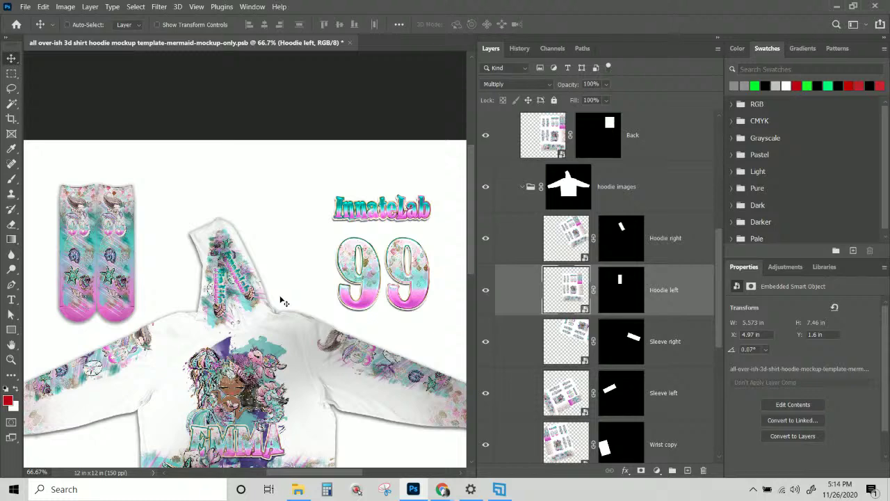
{"action": "key", "text": "ctrl+plus"}
{"action": "key", "text": "ctrl+plus"}
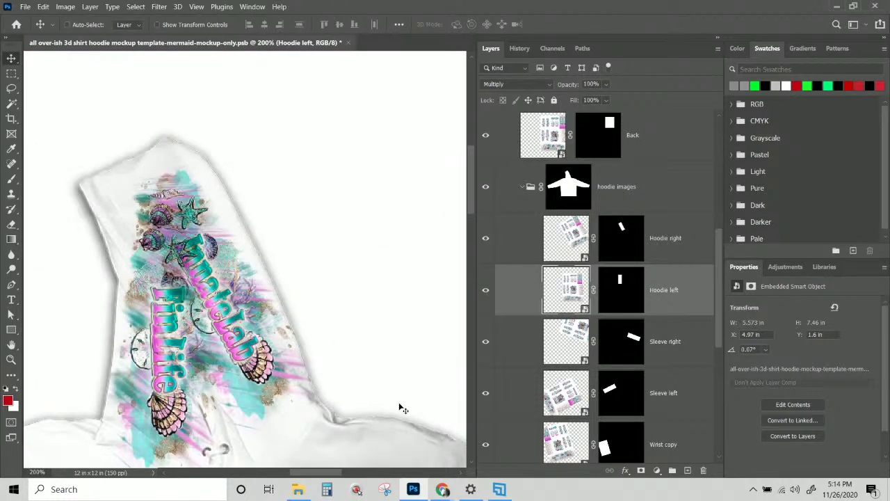
{"action": "left_click_drag", "start_coordinate": [167, 379], "coordinate": [145, 356]}
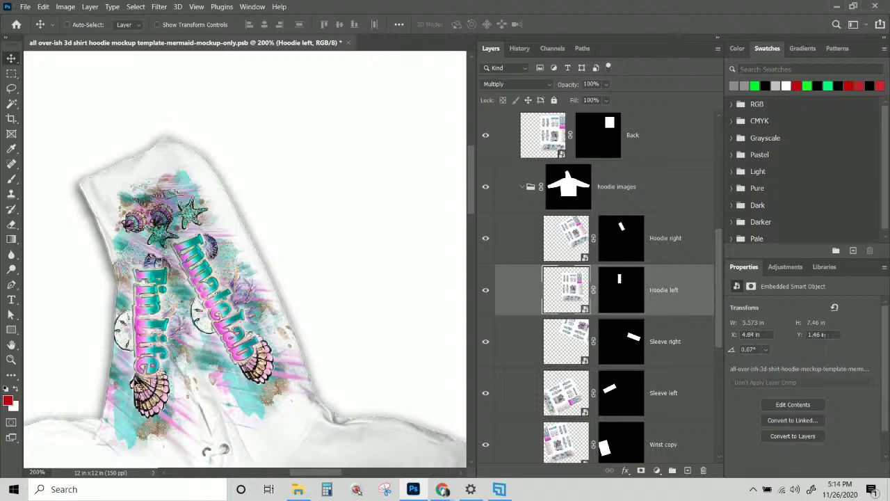
Hide the Hoodie left layer and trace a Pen path from the hood's back corner along the neck seam and around the drawstring eyelet
{"action": "left_click", "coordinate": [486, 292]}
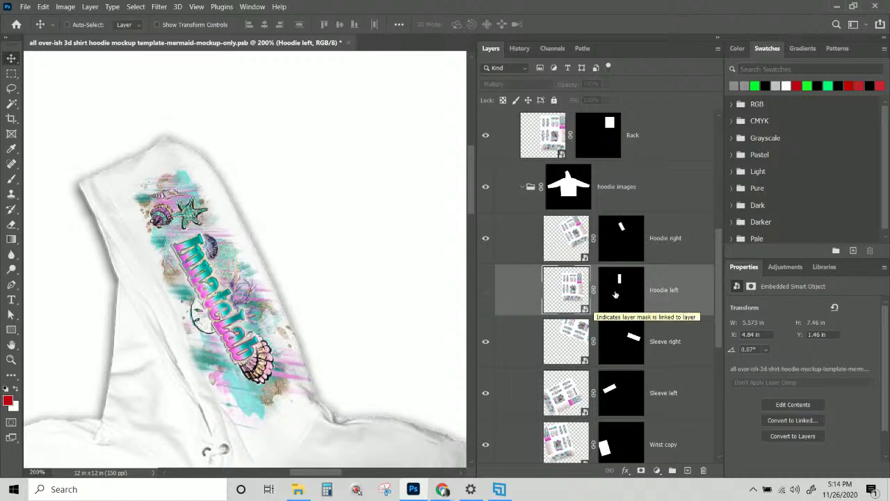
{"action": "key", "text": "ctrl+plus"}
{"action": "key", "text": "ctrl+plus"}
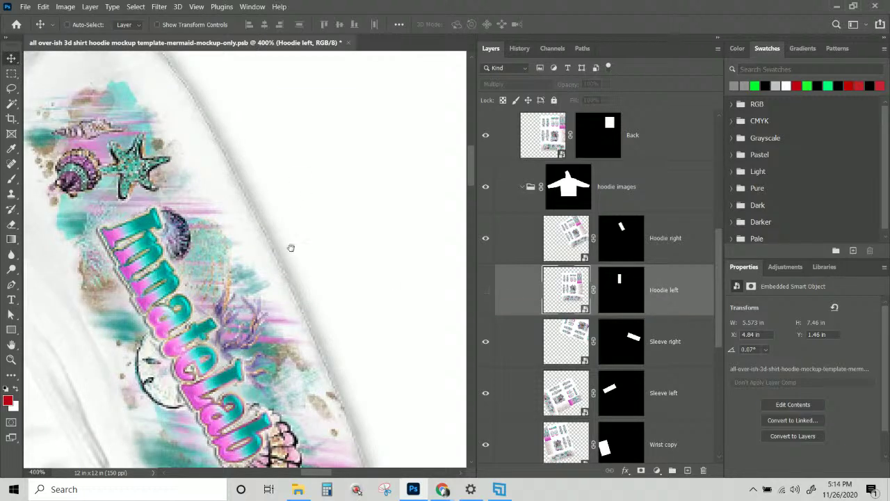
{"action": "left_click_drag", "start_coordinate": [238, 397], "coordinate": [372, 196]}
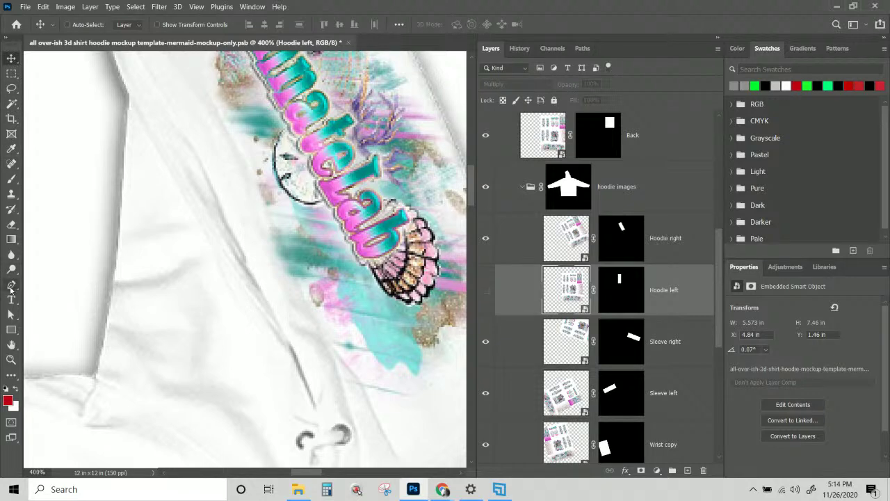
{"action": "left_click", "coordinate": [11, 288]}
{"action": "scroll", "coordinate": [204, 368], "scroll_direction": "down", "scroll_amount": 3}
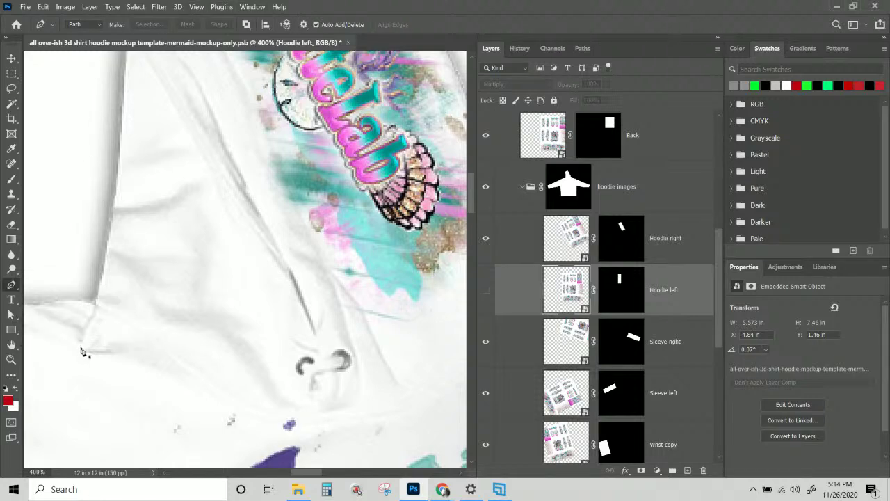
{"action": "left_click", "coordinate": [95, 304]}
{"action": "left_click_drag", "start_coordinate": [189, 365], "coordinate": [210, 379]}
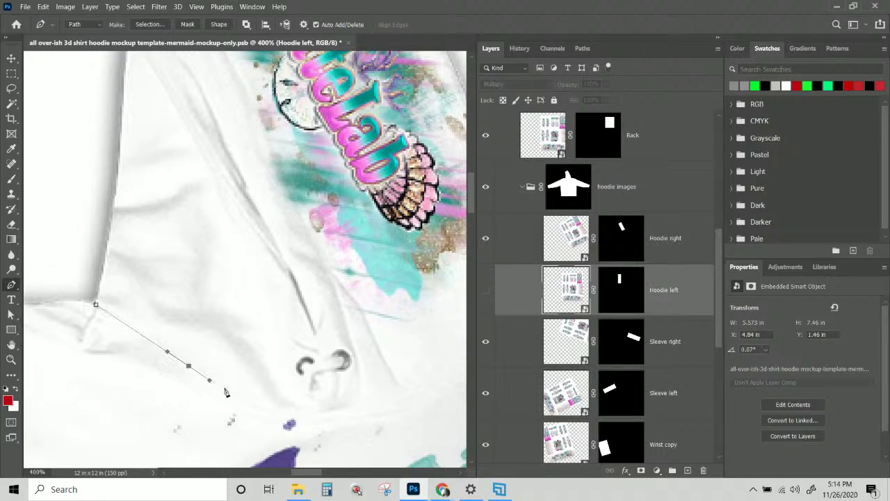
{"action": "left_click_drag", "start_coordinate": [259, 406], "coordinate": [269, 410]}
{"action": "left_click", "coordinate": [306, 408]}
{"action": "left_click_drag", "start_coordinate": [296, 347], "coordinate": [306, 339]}
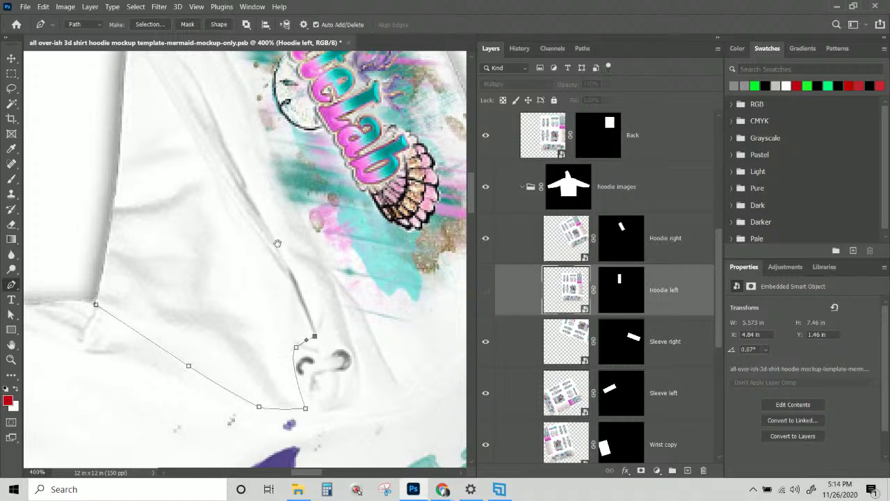
{"action": "scroll", "coordinate": [278, 368], "scroll_direction": "up", "scroll_amount": 4}
{"action": "left_click_drag", "start_coordinate": [273, 371], "coordinate": [147, 145]}
{"action": "key", "text": "space"}
{"action": "left_click_drag", "start_coordinate": [147, 145], "coordinate": [272, 256]}
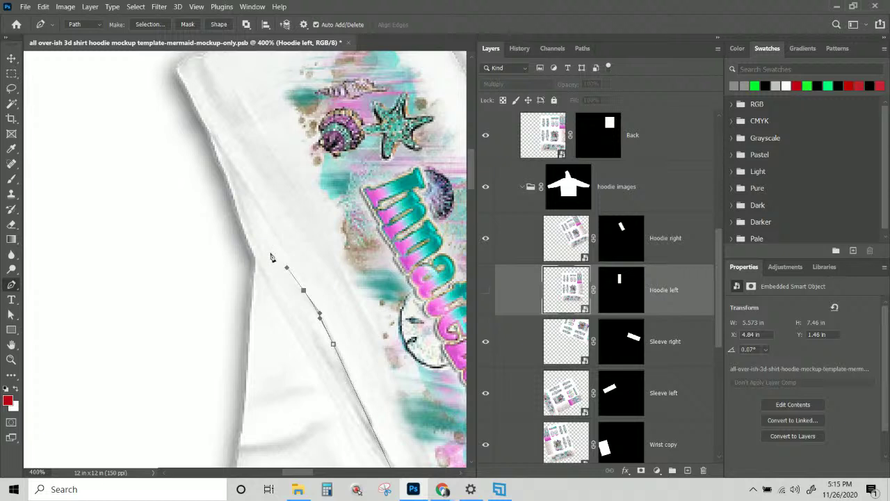
{"action": "left_click", "coordinate": [271, 258], "text": "ctrl"}
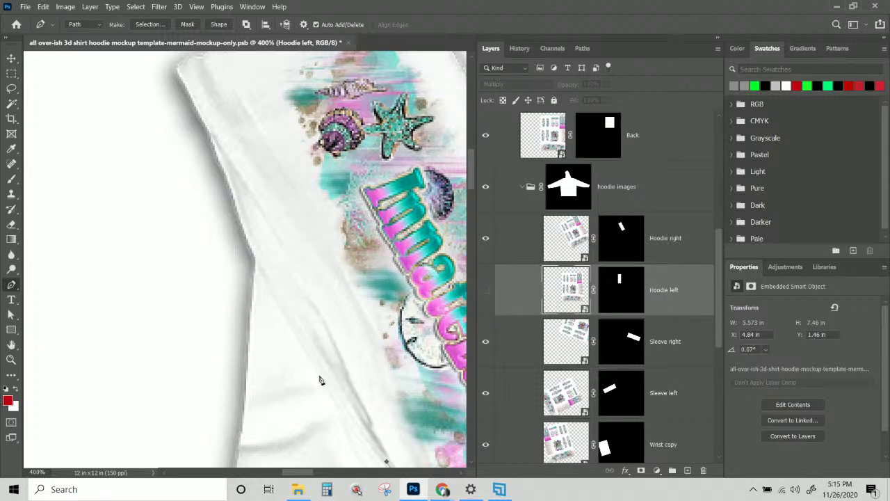
Continue the Pen path up the hood opening's edge and down the far side's outer edge, closing it at the starting neck corner
{"action": "left_click_drag", "start_coordinate": [326, 370], "coordinate": [292, 328]}
{"action": "left_click", "coordinate": [255, 259]}
{"action": "left_click_drag", "start_coordinate": [259, 353], "coordinate": [206, 255]}
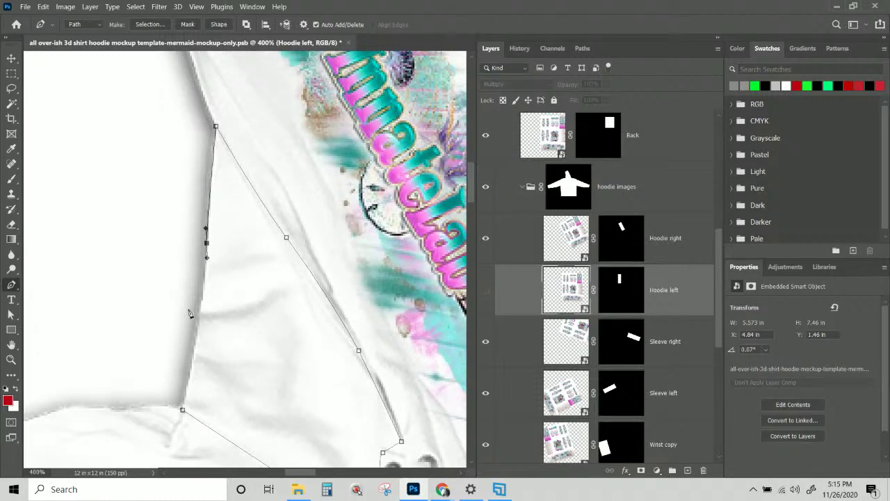
{"action": "left_click_drag", "start_coordinate": [195, 343], "coordinate": [192, 370]}
{"action": "left_click", "coordinate": [182, 409]}
{"action": "scroll", "coordinate": [276, 332], "scroll_direction": "down", "scroll_amount": 2}
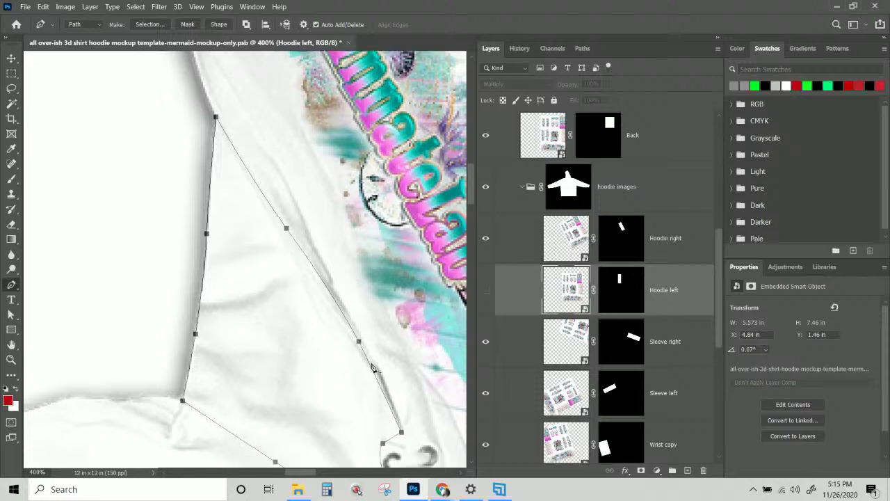
Turn the path into a selection with a 1-pixel feather, mask a new group around Hoodie left with it, and show that layer
{"action": "left_click", "coordinate": [148, 25]}
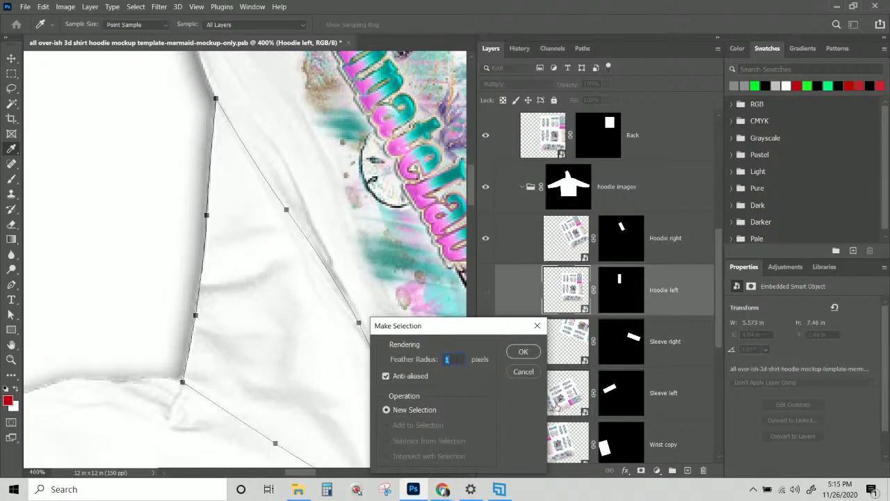
{"action": "left_click", "coordinate": [523, 353]}
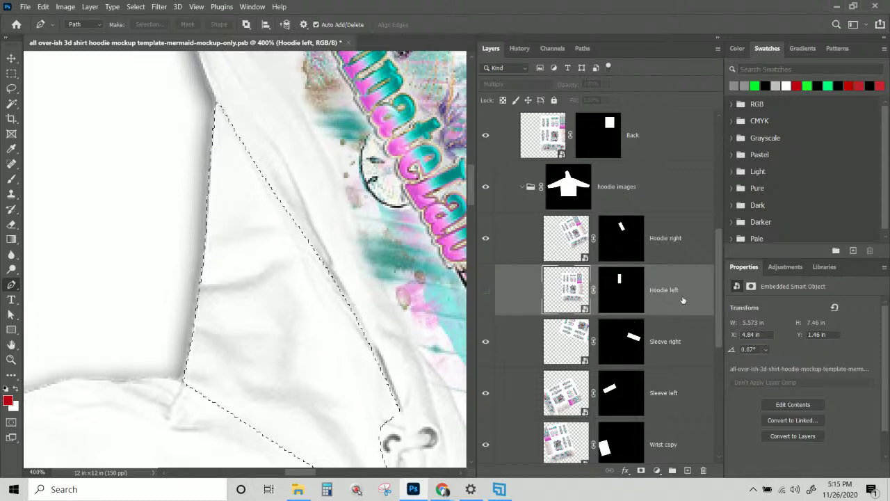
{"action": "key", "text": "ctrl+g"}
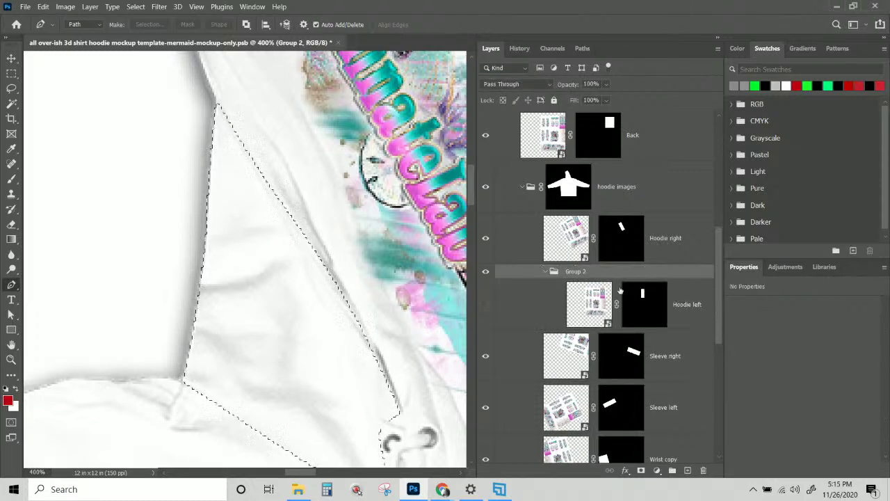
{"action": "left_click", "coordinate": [640, 470]}
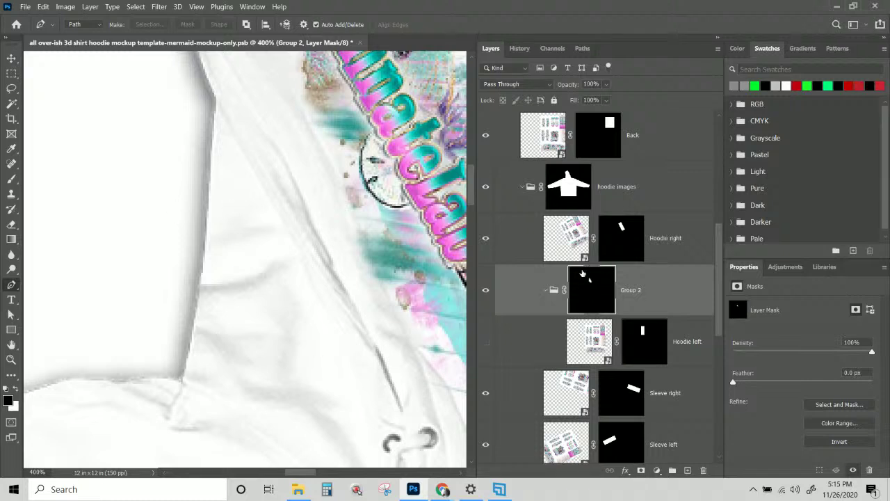
{"action": "left_click", "coordinate": [693, 346]}
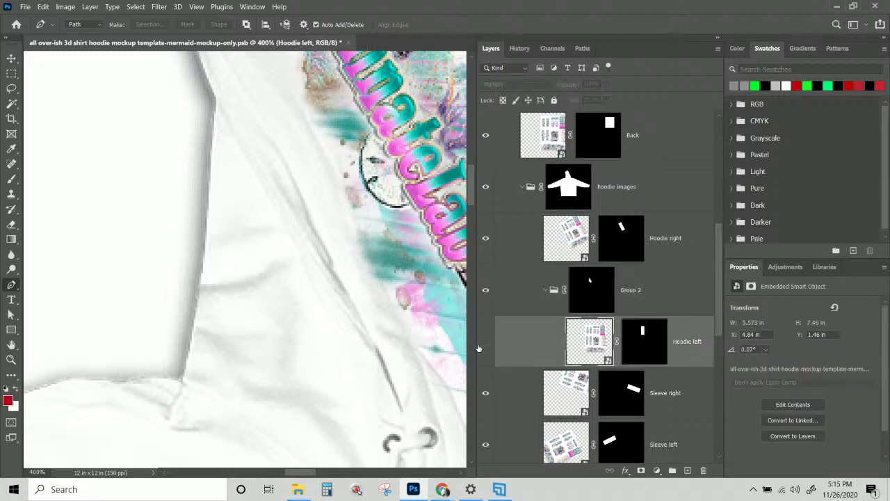
{"action": "left_click", "coordinate": [488, 346]}
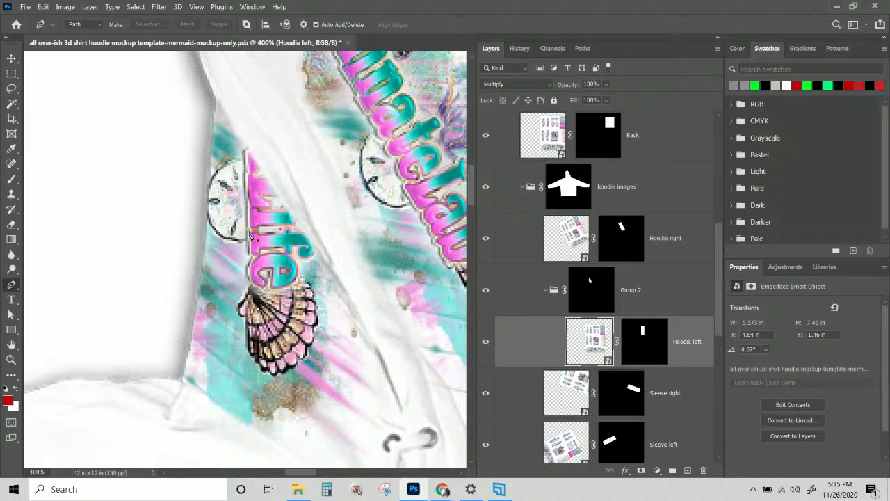
Rotate the Hoodie left artwork about -4.32° and shift it to about X 4.72 in and Y 1.13 in on the hood's far side
{"action": "scroll", "coordinate": [359, 357], "scroll_direction": "down", "scroll_amount": 5}
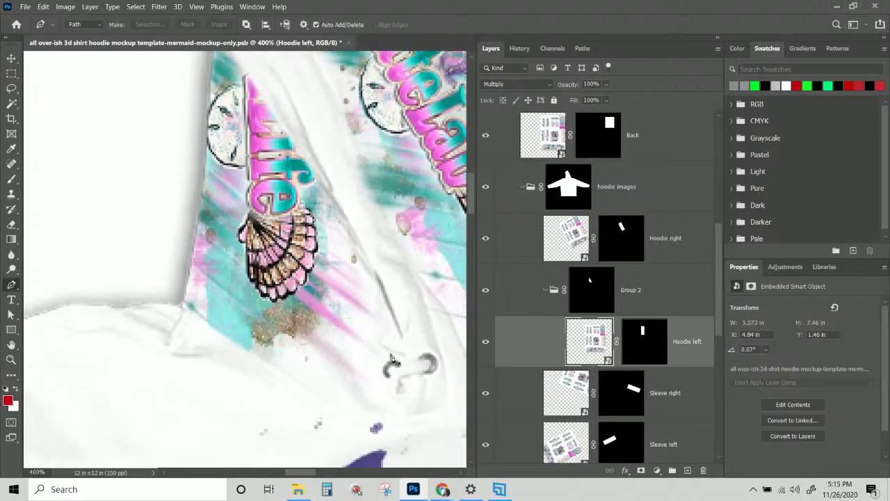
{"action": "key", "text": "ctrl+t"}
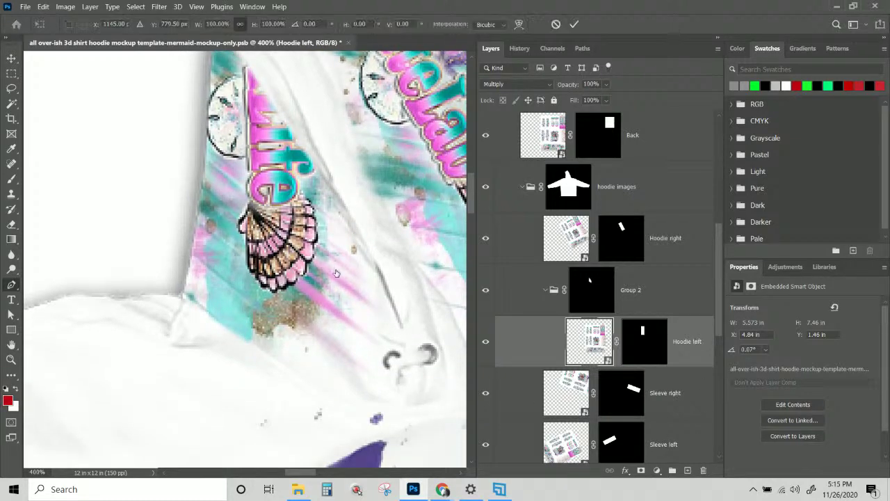
{"action": "key", "text": "ctrl+minus"}
{"action": "key", "text": "ctrl+minus"}
{"action": "key", "text": "ctrl+minus"}
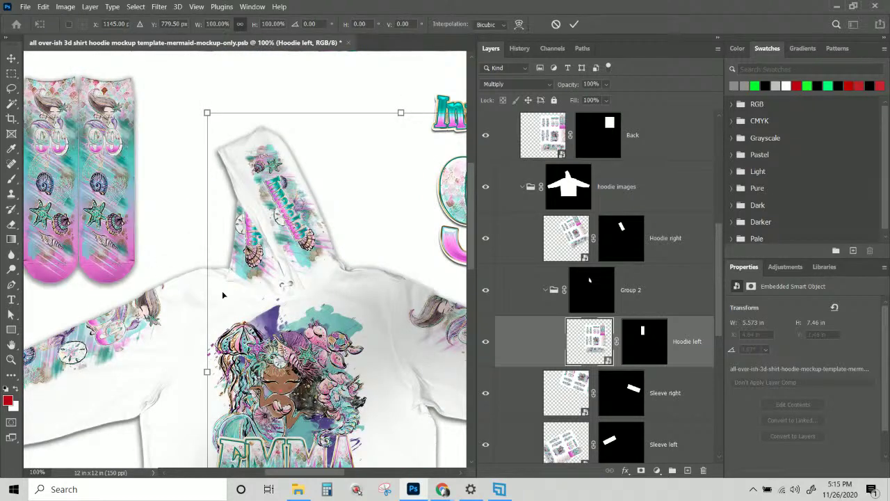
{"action": "left_click_drag", "start_coordinate": [188, 86], "coordinate": [170, 94]}
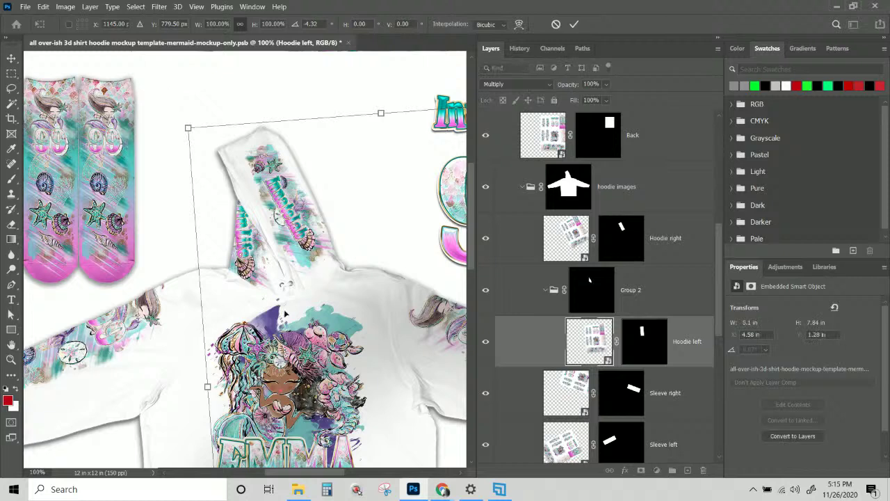
{"action": "mouse_move", "coordinate": [283, 311]}
{"action": "left_mouse_down"}
{"action": "mouse_move", "coordinate": [296, 317]}
{"action": "mouse_move", "coordinate": [292, 304]}
{"action": "left_mouse_up"}
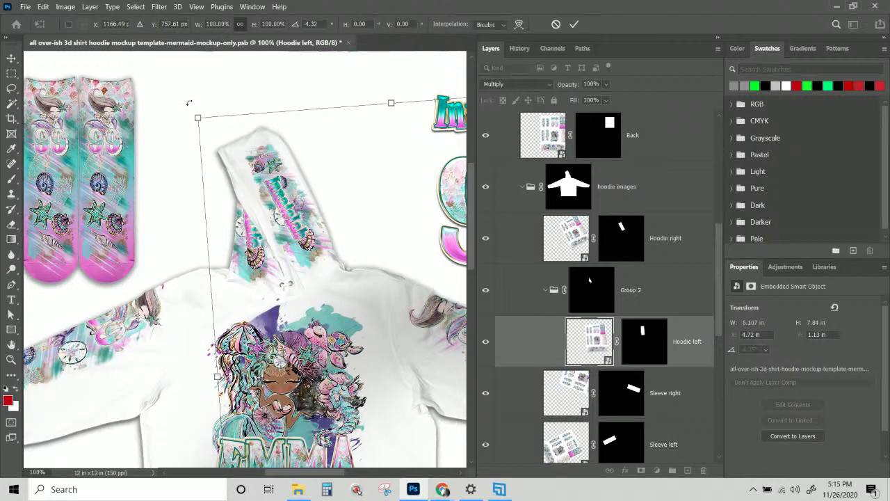
Tilt the Hoodie left artwork to about -20.04° and place it at about X 4.11 in and Y -0.24 in, following the hood's slant
{"action": "left_click_drag", "start_coordinate": [188, 102], "coordinate": [139, 116]}
{"action": "left_click_drag", "start_coordinate": [367, 337], "coordinate": [369, 312]}
{"action": "left_click_drag", "start_coordinate": [166, 112], "coordinate": [106, 136]}
{"action": "mouse_move", "coordinate": [355, 304]}
{"action": "left_mouse_down"}
{"action": "mouse_move", "coordinate": [360, 324]}
{"action": "mouse_move", "coordinate": [354, 299]}
{"action": "left_mouse_up"}
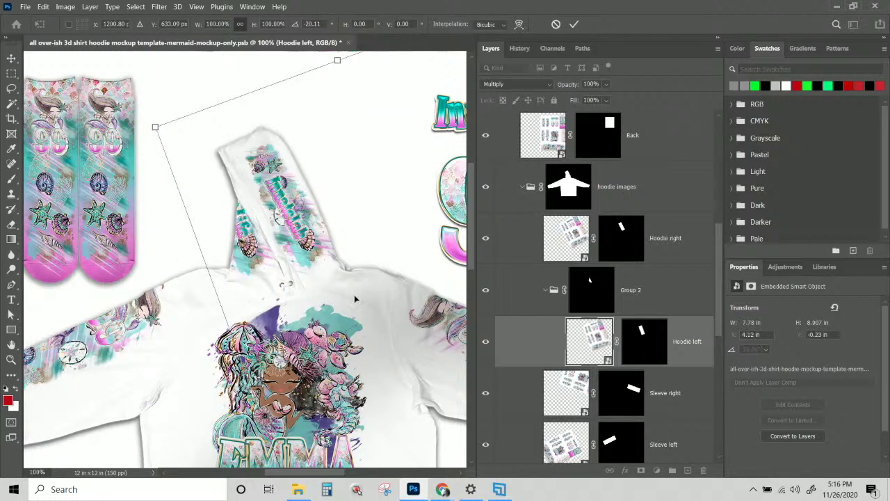
{"action": "key", "text": "Return"}
{"action": "key", "text": "p"}
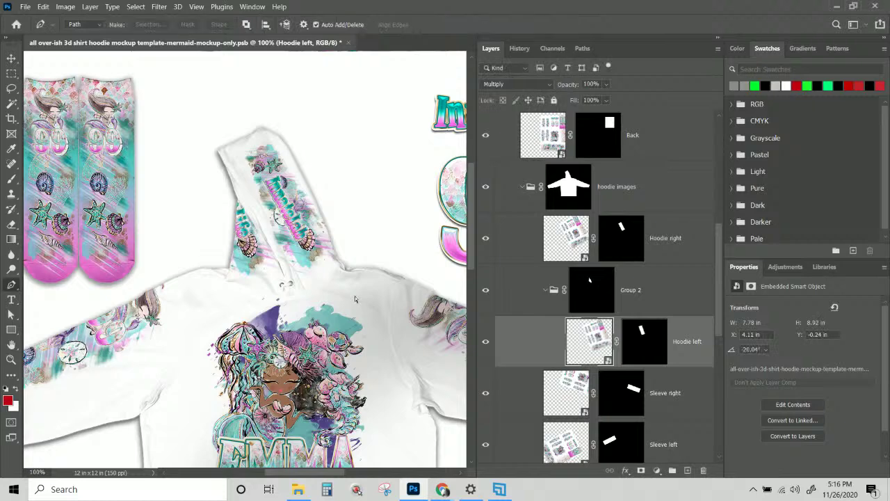
{"action": "key", "text": "ctrl+minus"}
{"action": "key", "text": "ctrl+minus"}
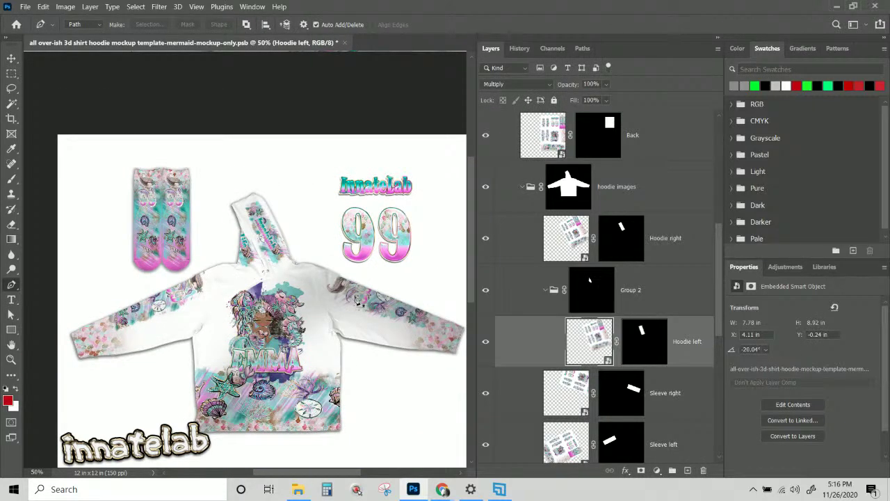
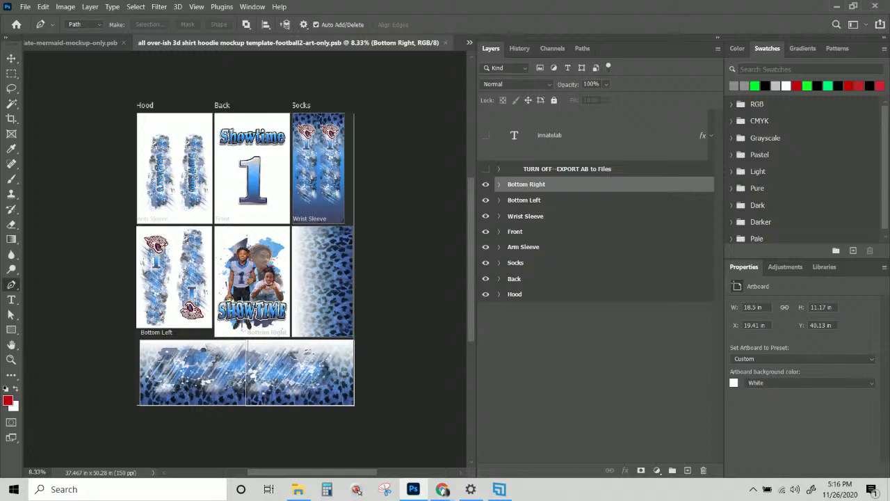
Compare the mermaid mockup and mermaid art-only documents, and switch to the football2 art-only document
{"action": "key", "text": "ctrl+Tab"}
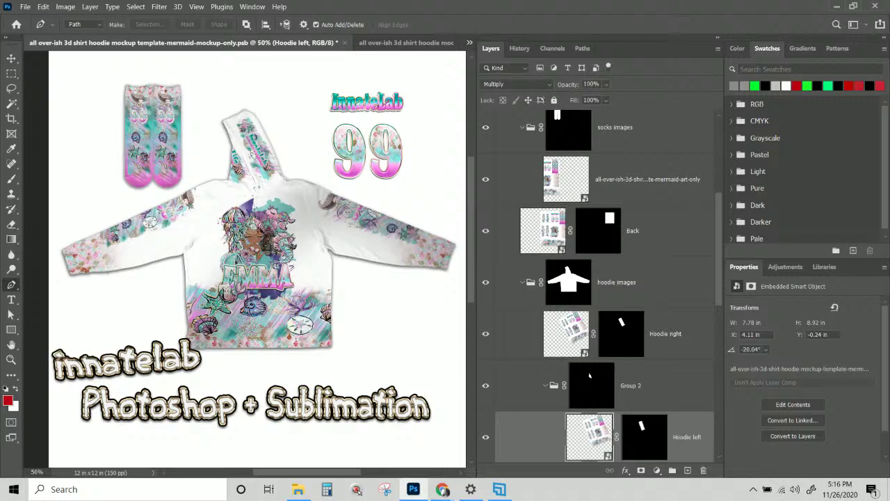
{"action": "key", "text": "ctrl+Tab"}
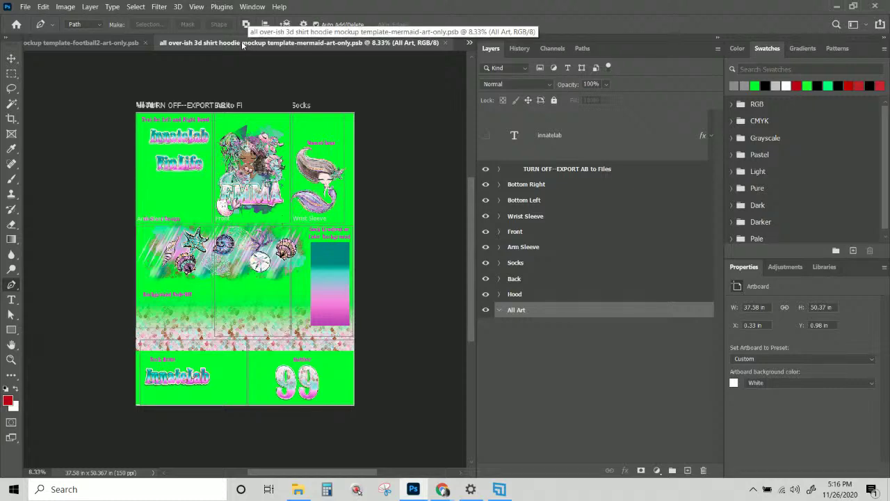
{"action": "left_click_drag", "start_coordinate": [201, 44], "coordinate": [889, 167]}
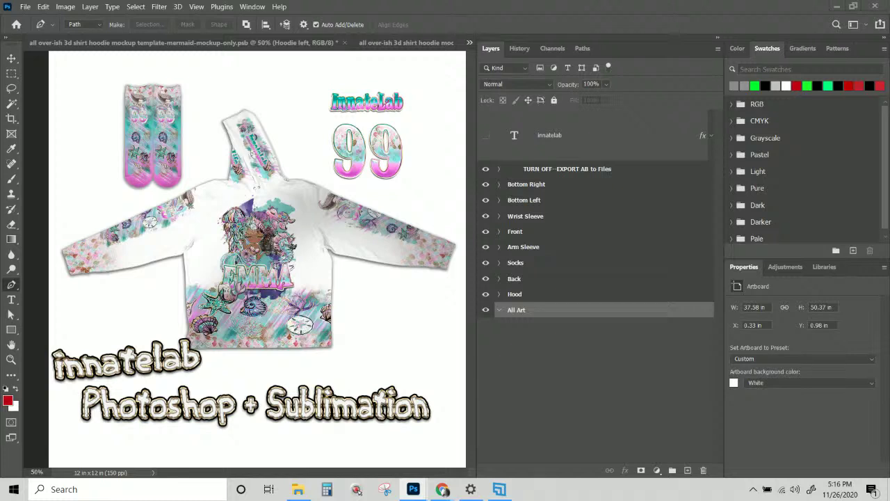
{"action": "left_click", "coordinate": [216, 42]}
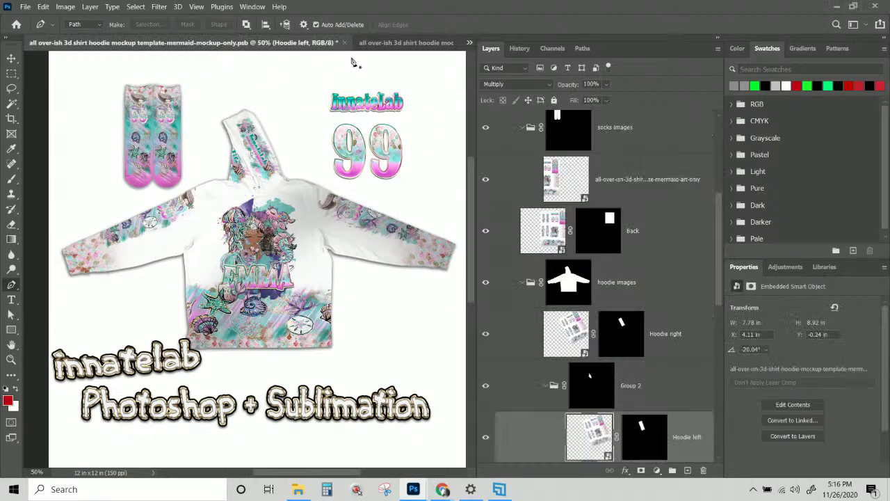
{"action": "left_click", "coordinate": [402, 43]}
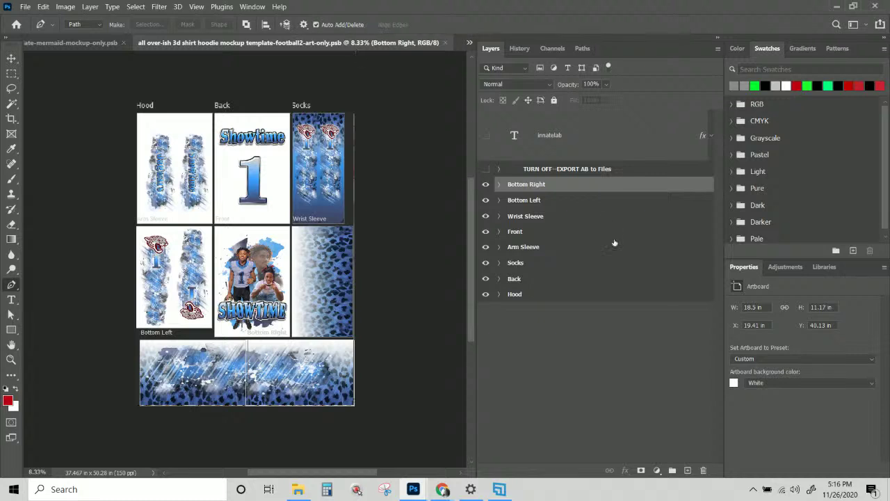
Draw a new artboard about 37.58 by 50.37 in around all the garment artboards in the football2 document with the Artboard tool
{"action": "left_click", "coordinate": [537, 295]}
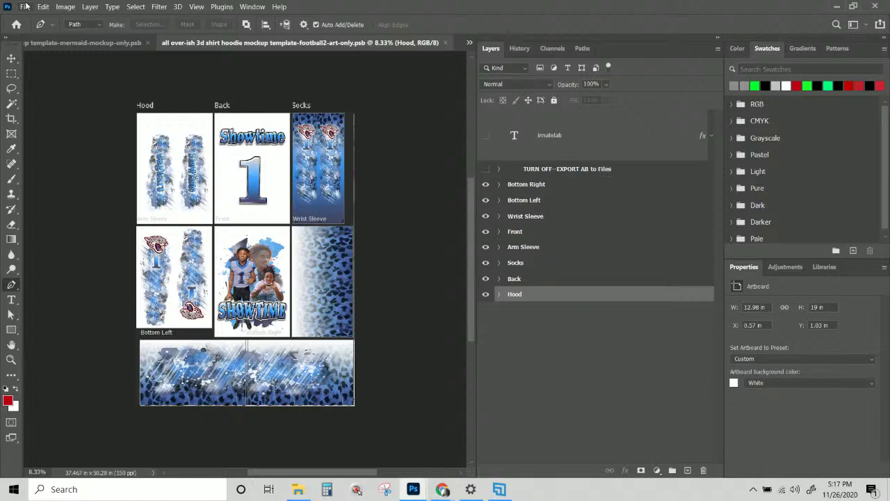
{"action": "left_click", "coordinate": [11, 58]}
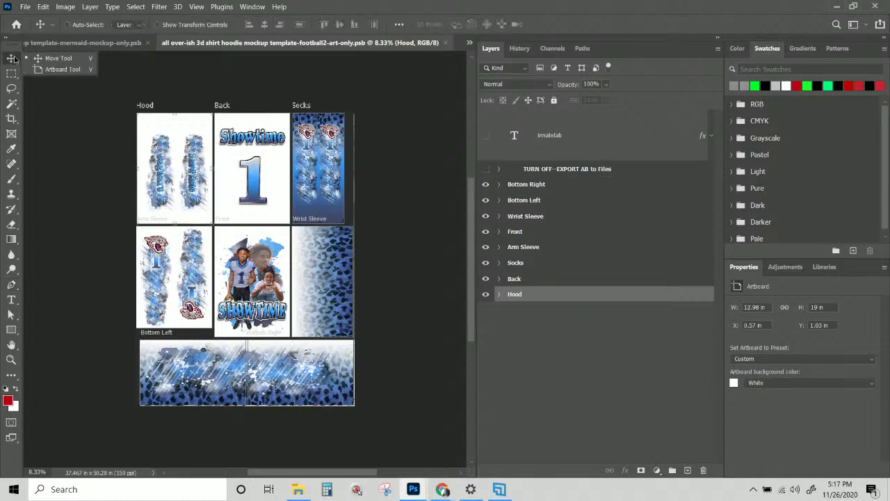
{"action": "left_click", "coordinate": [57, 70]}
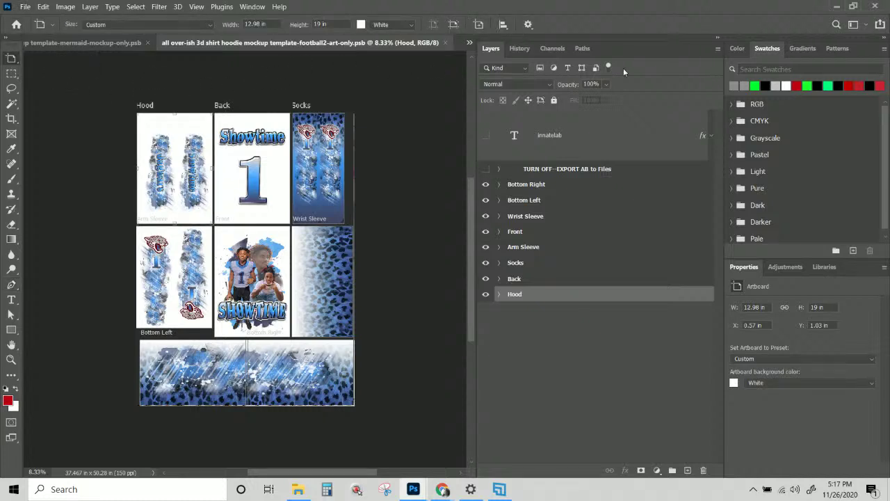
{"action": "key", "text": "ctrl+Tab"}
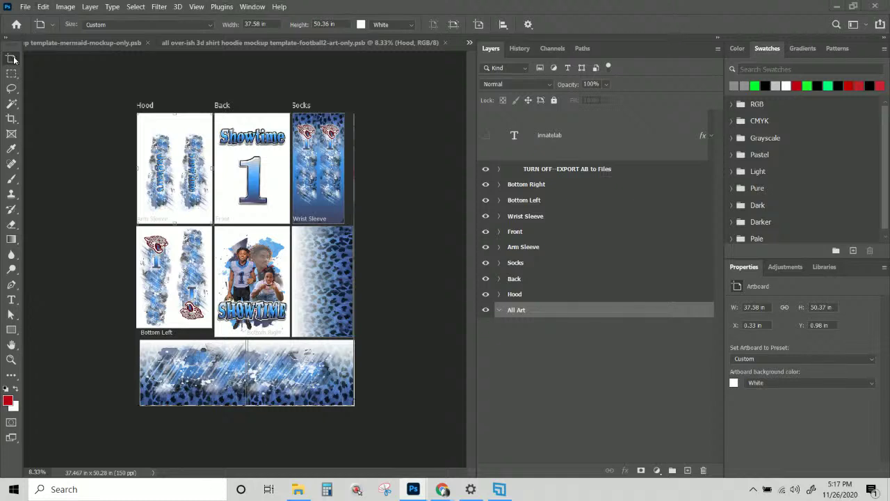
{"action": "left_click", "coordinate": [137, 118]}
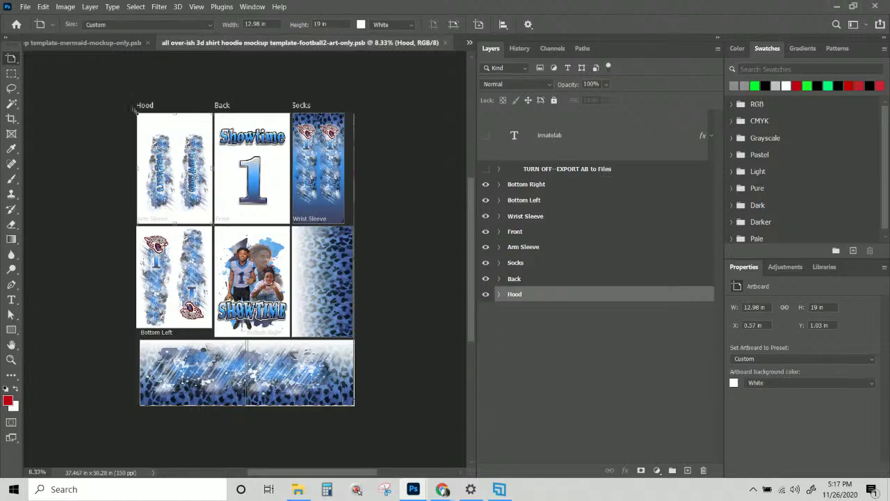
{"action": "key", "text": "ctrl+plus"}
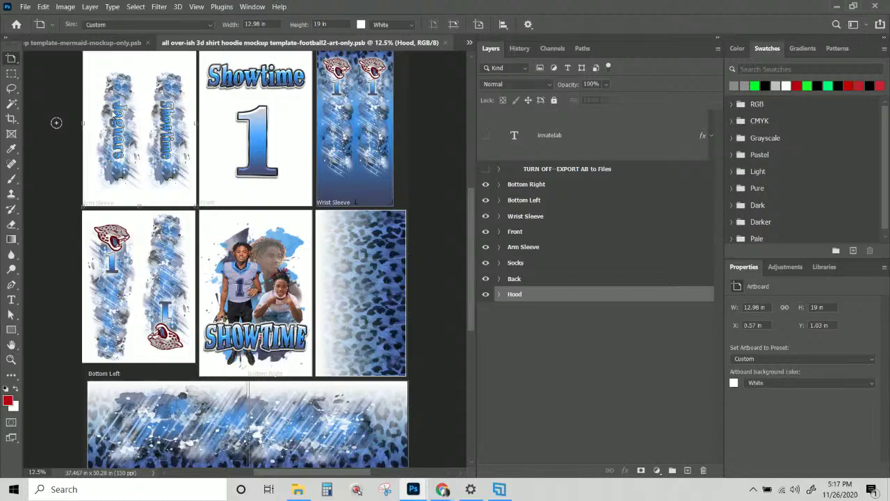
{"action": "scroll", "coordinate": [115, 114], "scroll_direction": "up", "scroll_amount": 1}
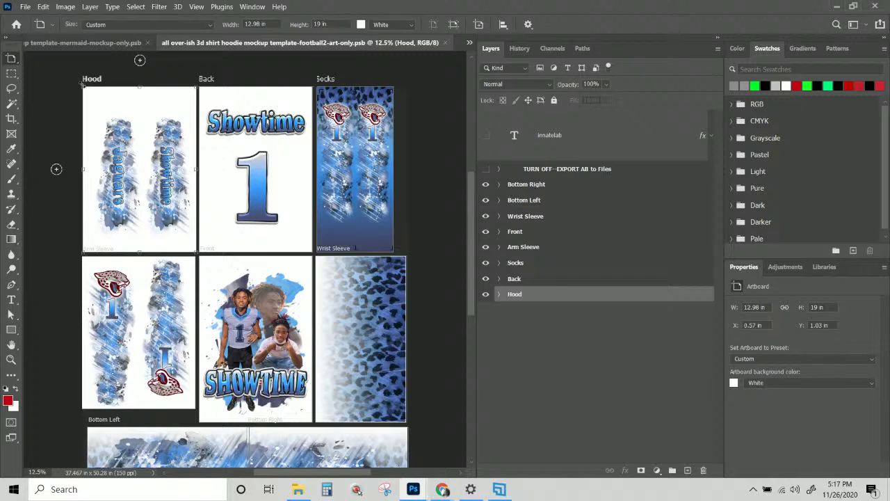
{"action": "left_click_drag", "start_coordinate": [82, 82], "coordinate": [413, 418]}
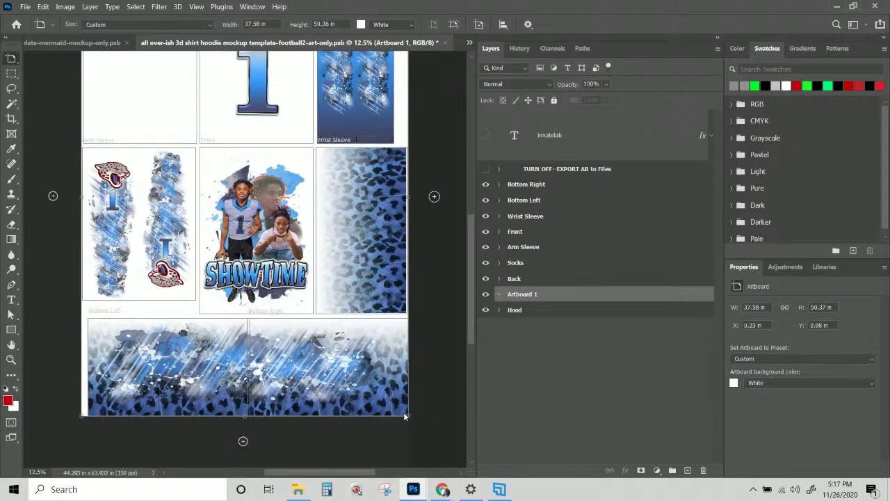
Place the new artboard beneath Hood in the layer stack, rename it "All ART" and return to the Move tool
{"action": "left_click_drag", "start_coordinate": [536, 301], "coordinate": [539, 324]}
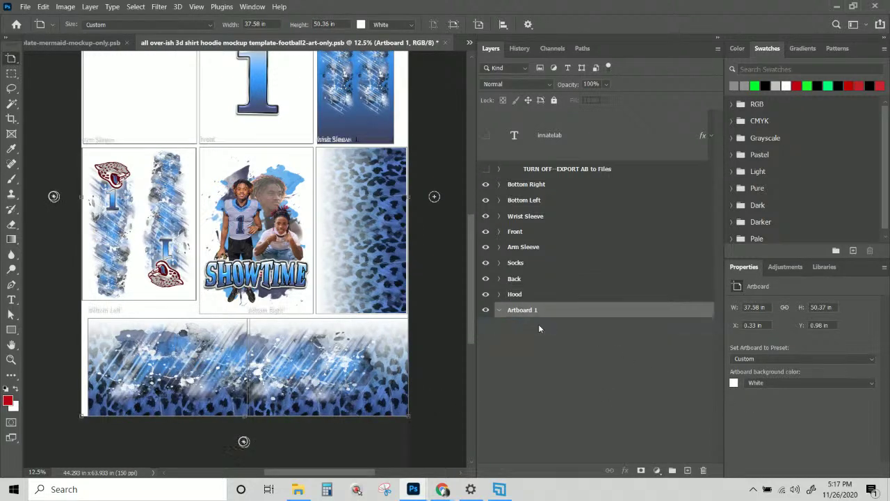
{"action": "double_click", "coordinate": [513, 313]}
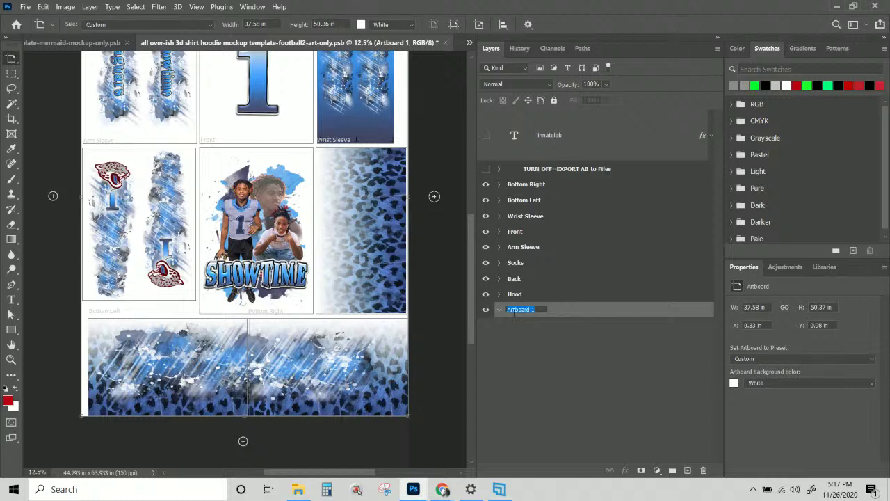
{"action": "type", "text": "All ART"}
{"action": "key", "text": "Return"}
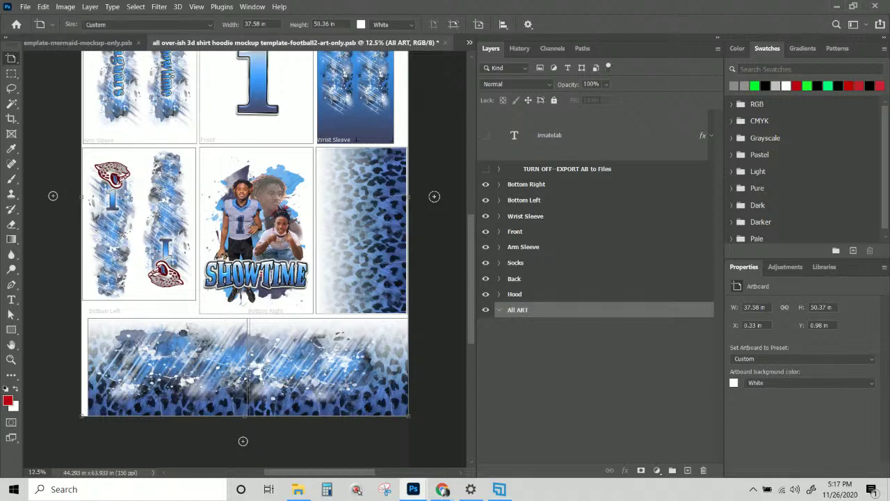
{"action": "right_click", "coordinate": [9, 61]}
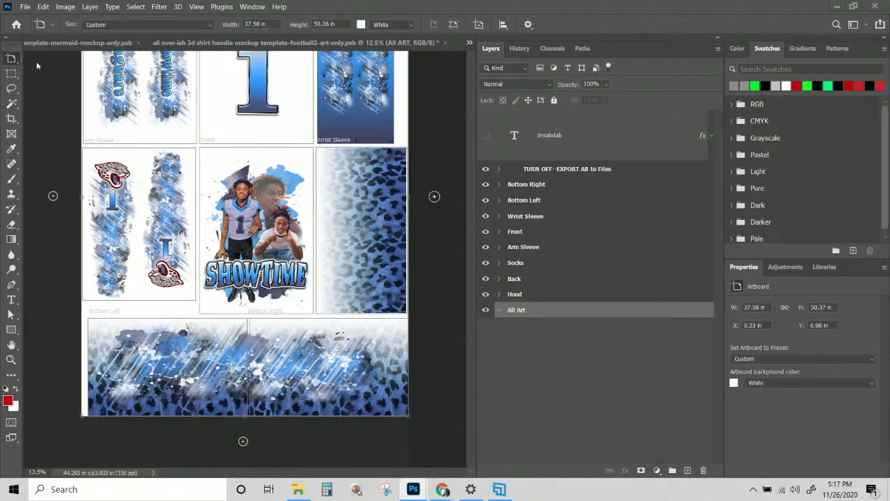
{"action": "left_click", "coordinate": [37, 61]}
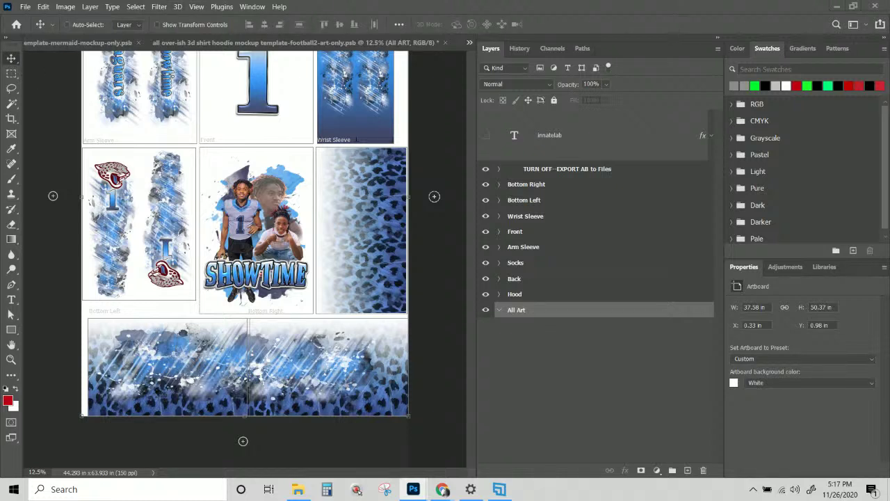
Select the All ART artboard in the football2 document's layer stack
{"action": "left_click", "coordinate": [66, 24]}
{"action": "key", "text": "Return"}
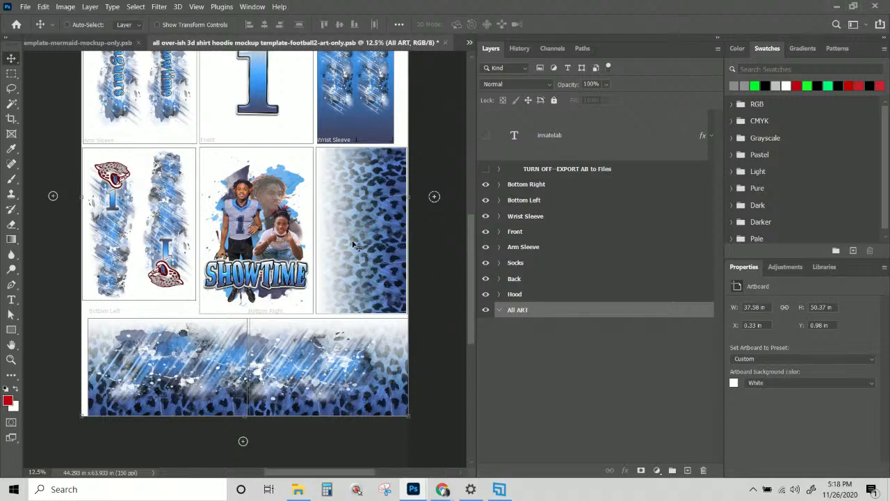
{"action": "left_click", "coordinate": [574, 295]}
{"action": "key", "text": "ctrl+z"}
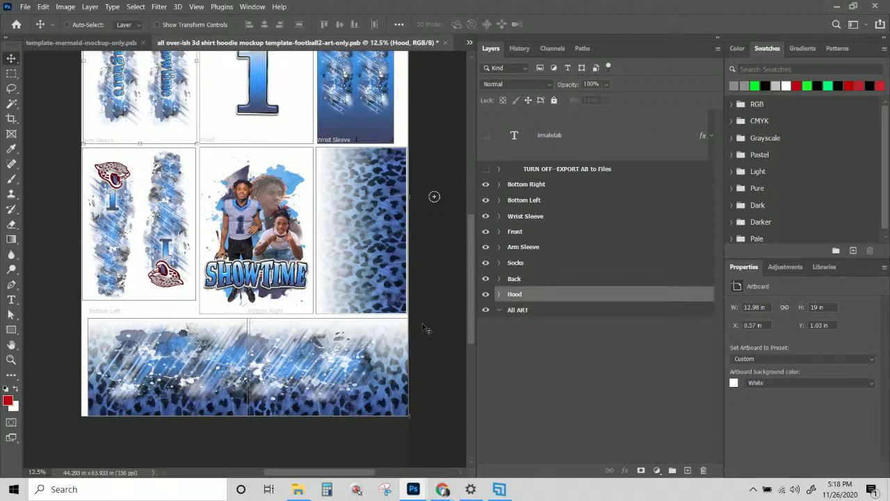
{"action": "left_click", "coordinate": [513, 313]}
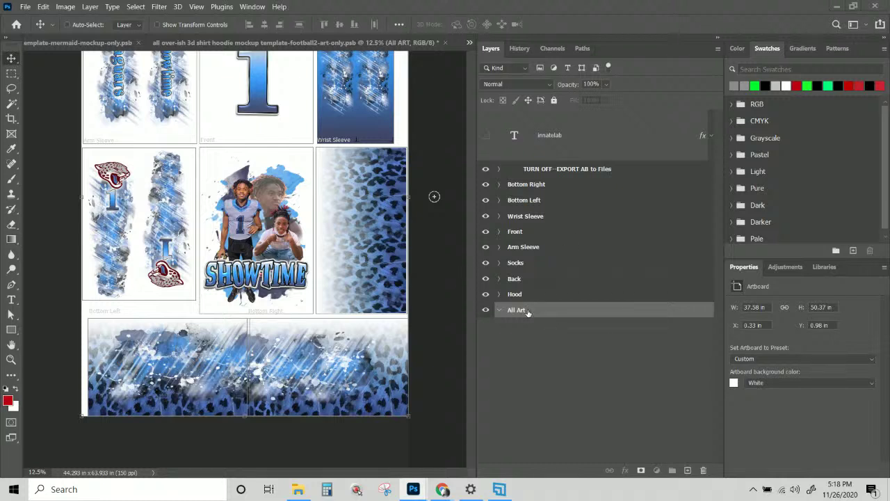
{"action": "key", "text": "Return"}
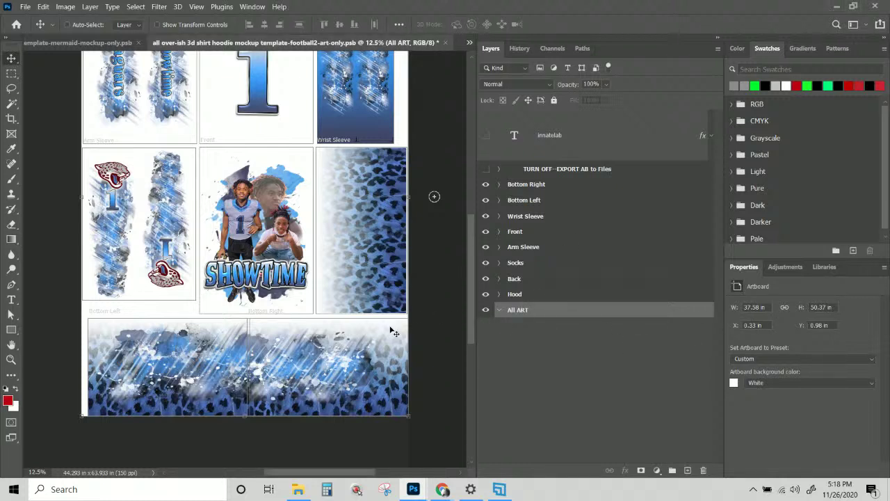
{"action": "left_click", "coordinate": [544, 296]}
{"action": "left_click", "coordinate": [542, 311]}
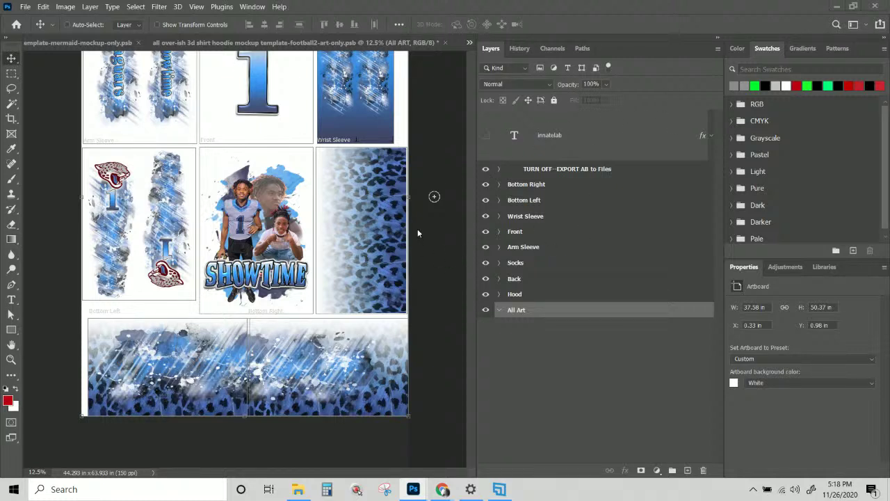
{"action": "left_click", "coordinate": [28, 7]}
{"action": "mouse_move", "coordinate": [57, 173]}
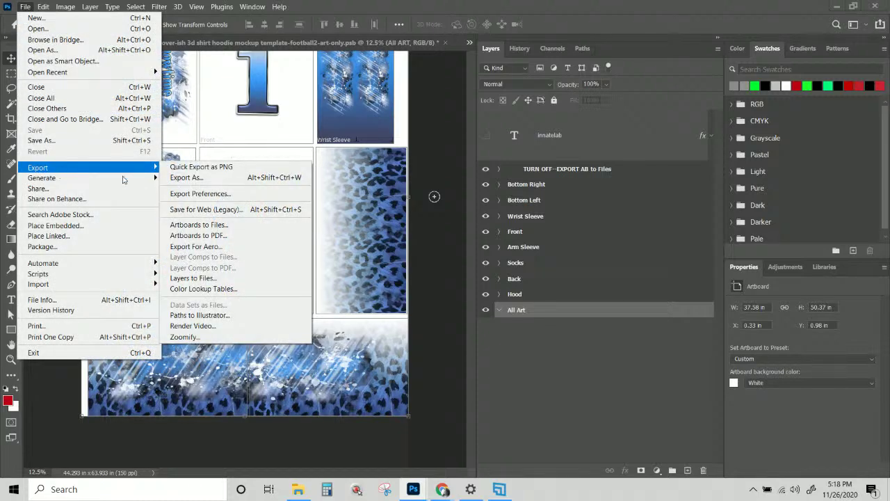
{"action": "left_click", "coordinate": [200, 209]}
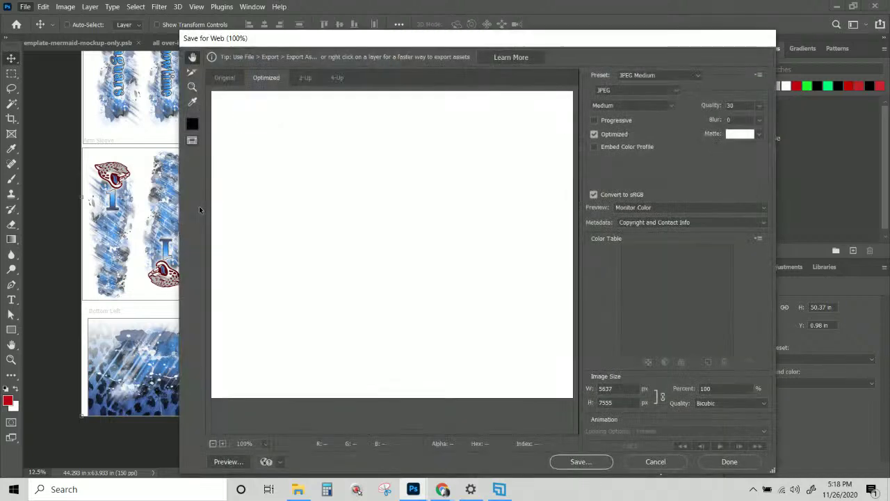
{"action": "left_click", "coordinate": [606, 387]}
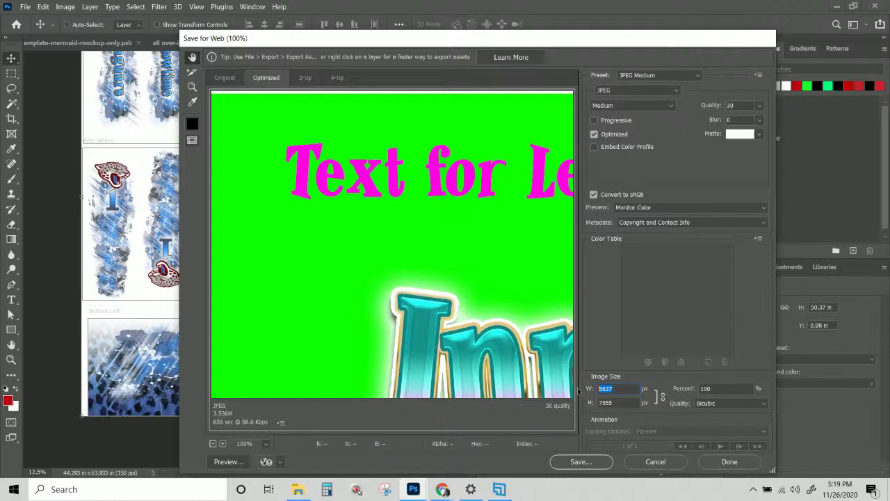
{"action": "type", "text": "2000"}
{"action": "left_click", "coordinate": [655, 461]}
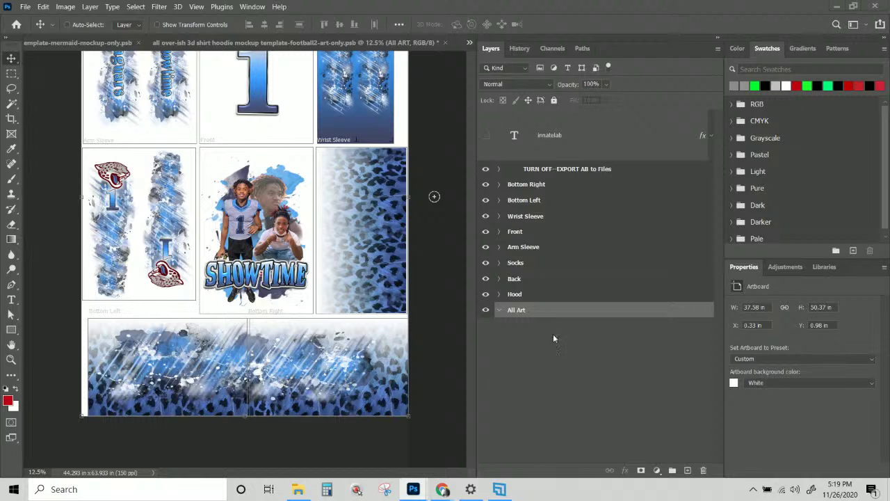
Export the football2 art with Save for Web as a medium-quality JPEG 2000 px wide into the InnateLab Photoshop Templates folder
{"action": "left_click", "coordinate": [532, 347]}
{"action": "left_click", "coordinate": [207, 315]}
{"action": "scroll", "coordinate": [208, 314], "scroll_direction": "up", "scroll_amount": 4}
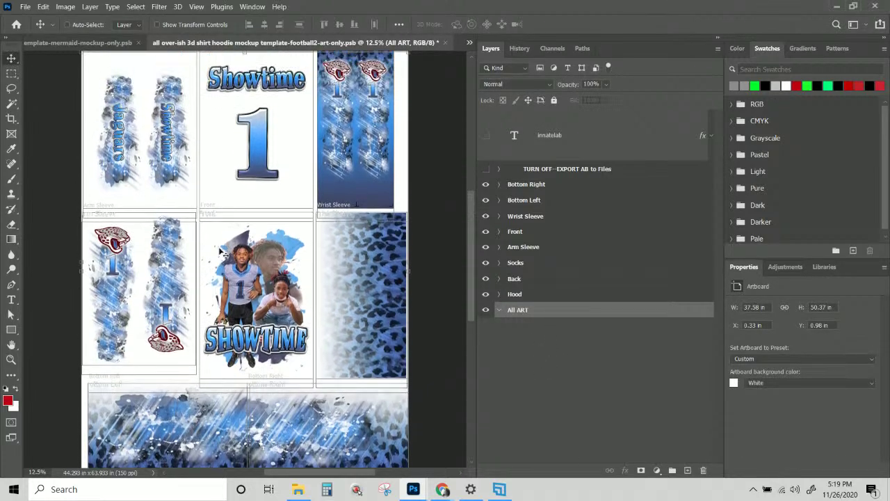
{"action": "left_click", "coordinate": [25, 6]}
{"action": "mouse_move", "coordinate": [72, 169]}
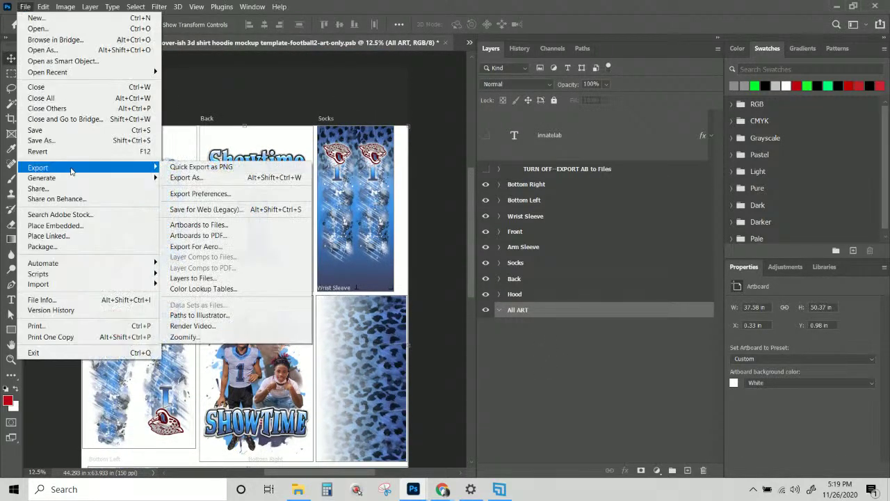
{"action": "left_click", "coordinate": [221, 210]}
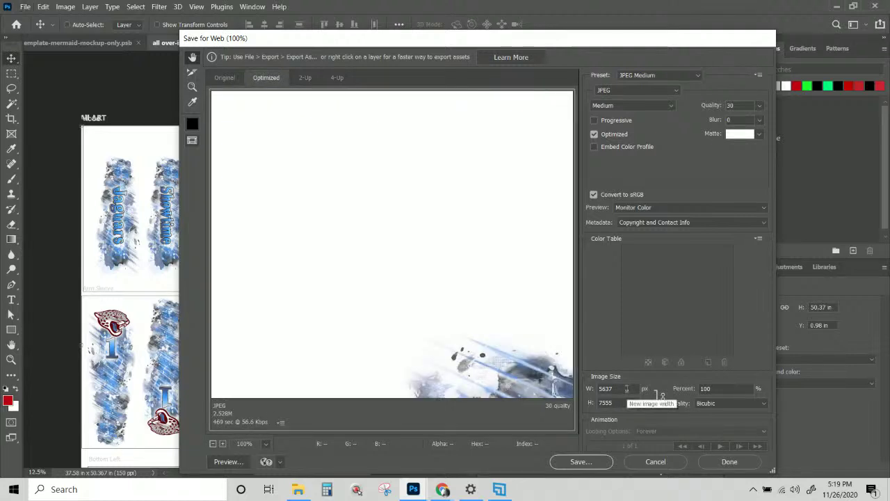
{"action": "double_click", "coordinate": [626, 389]}
{"action": "type", "text": "2000"}
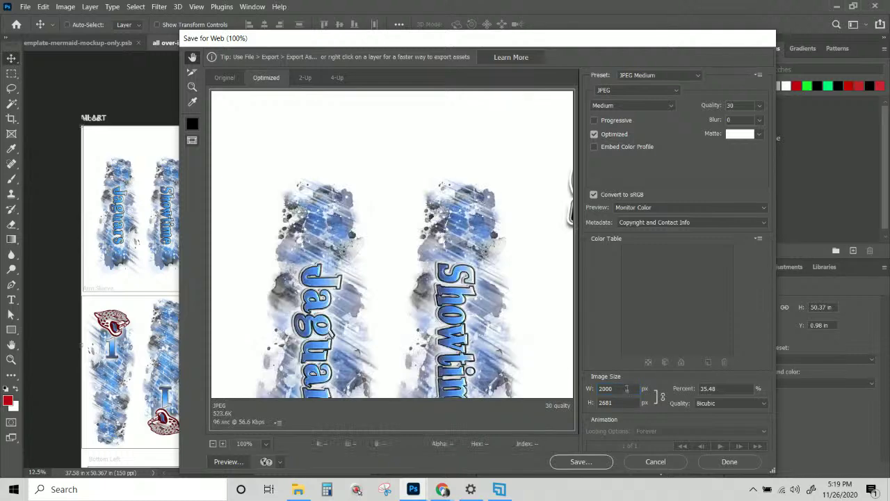
{"action": "left_click", "coordinate": [591, 465]}
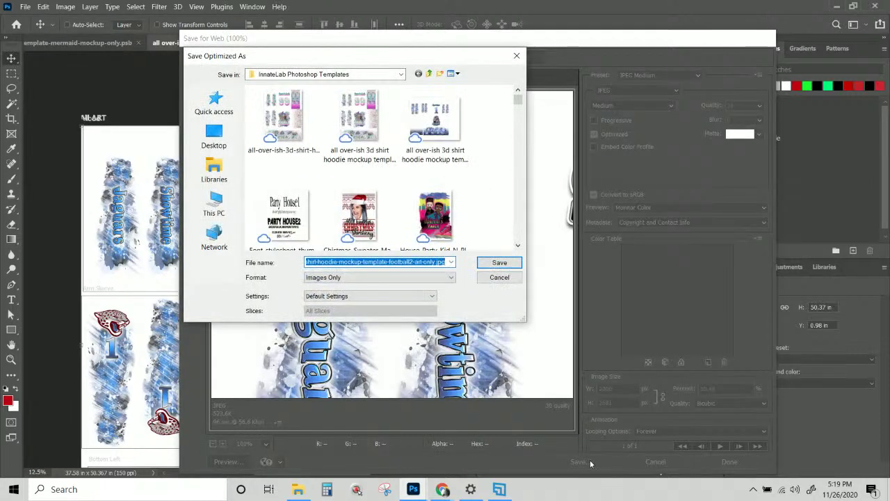
{"action": "left_click", "coordinate": [512, 265]}
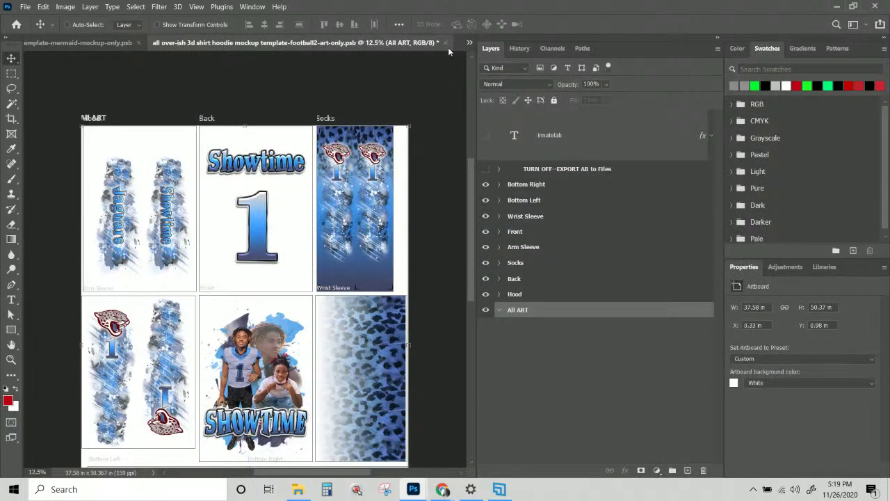
Close the football2 art-only document, saving its changes, and return to the mermaid mockup document
{"action": "left_click", "coordinate": [447, 43]}
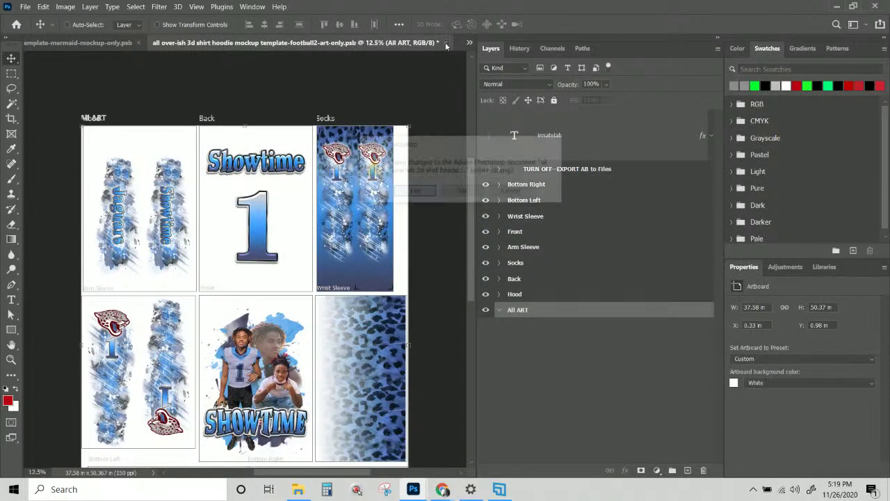
{"action": "left_click", "coordinate": [413, 192]}
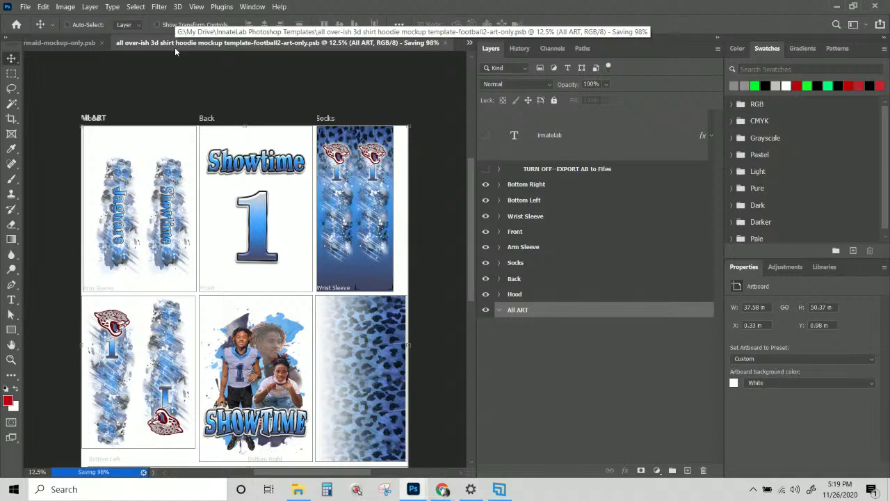
{"action": "key", "text": "ctrl+w"}
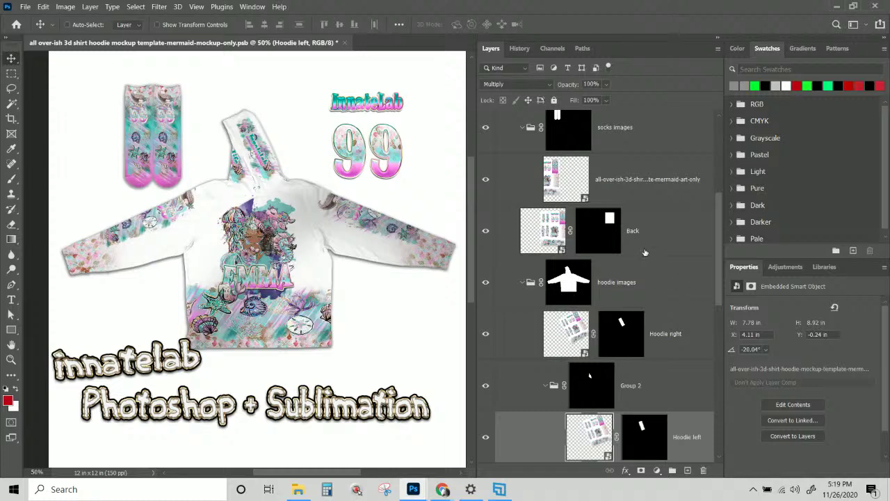
Duplicate the socks art smart object above the mock up only group and rename the copy "Dbl Click to Change Art"
{"action": "scroll", "coordinate": [584, 264], "scroll_direction": "up", "scroll_amount": 2}
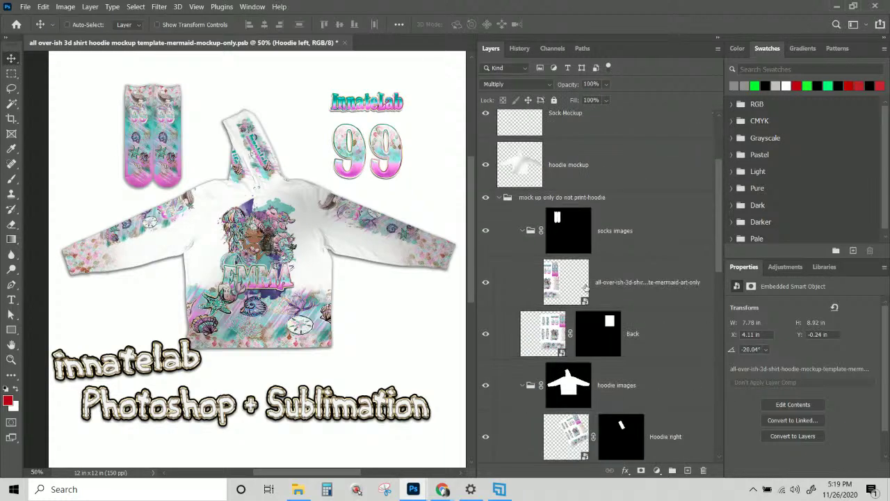
{"action": "left_click", "coordinate": [647, 284]}
{"action": "left_click_drag", "start_coordinate": [646, 282], "coordinate": [570, 228]}
{"action": "double_click", "coordinate": [570, 217]}
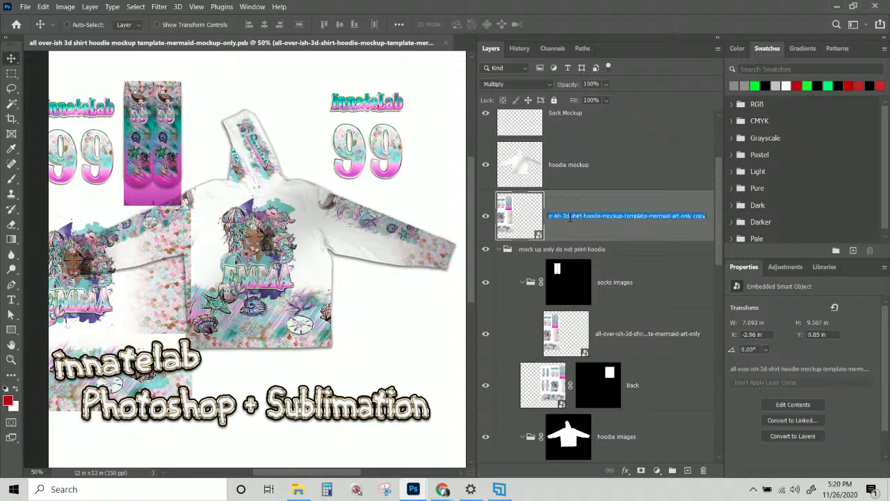
{"action": "type", "text": "Db"}
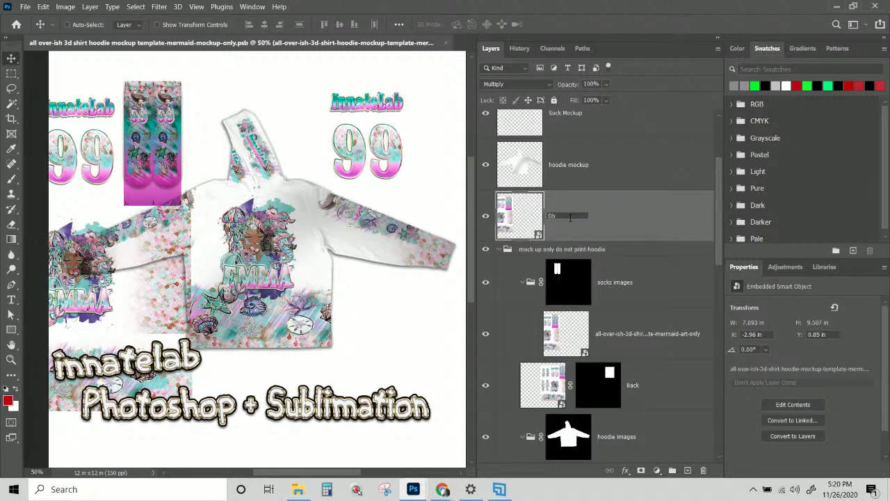
{"action": "type", "text": "l Click to Change Art"}
{"action": "key", "text": "Return"}
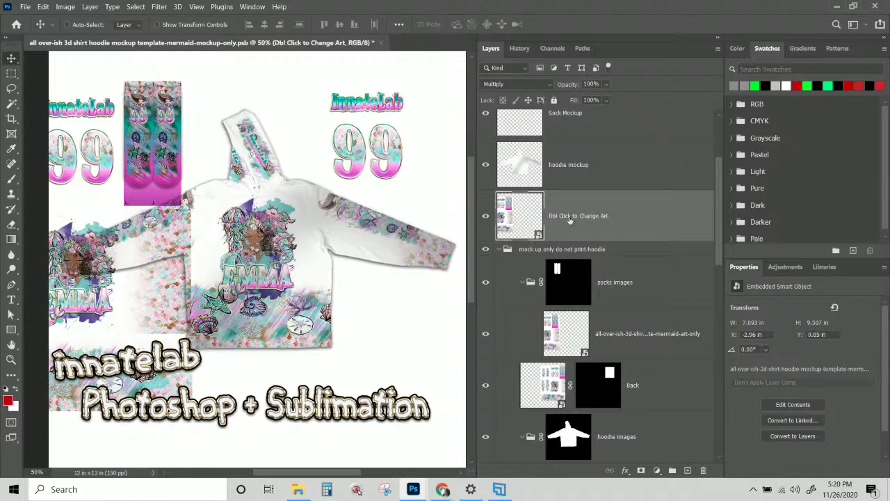
Collapse the "mock up only do not print-hoodie" group and rename it "mock up art"
{"action": "left_click", "coordinate": [557, 251]}
{"action": "left_click", "coordinate": [500, 250]}
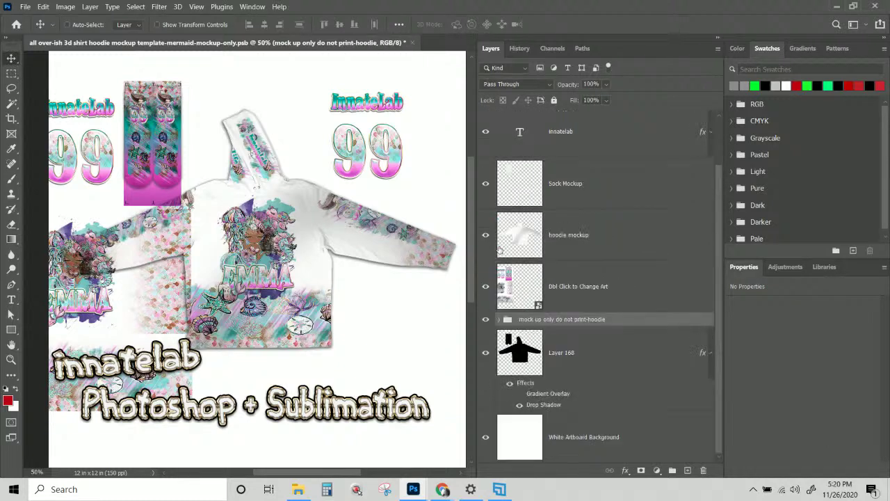
{"action": "double_click", "coordinate": [552, 319]}
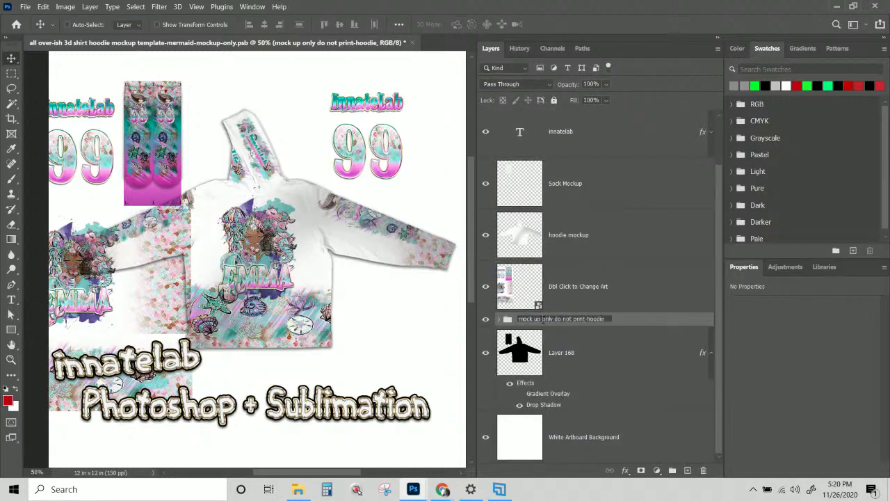
{"action": "left_click_drag", "start_coordinate": [542, 318], "coordinate": [711, 338]}
{"action": "type", "text": "art"}
{"action": "key", "text": "Return"}
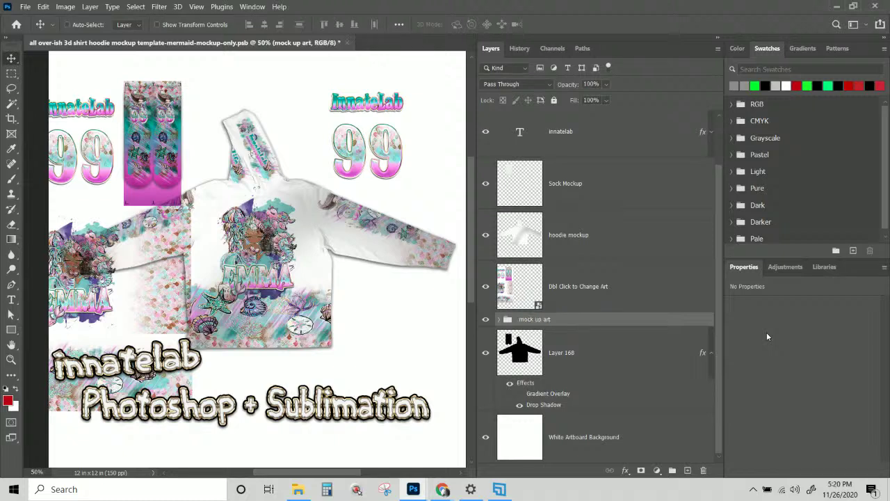
Hide the mock up art group and move the Dbl Click to Change Art artwork across over the hoodie
{"action": "left_click", "coordinate": [647, 294]}
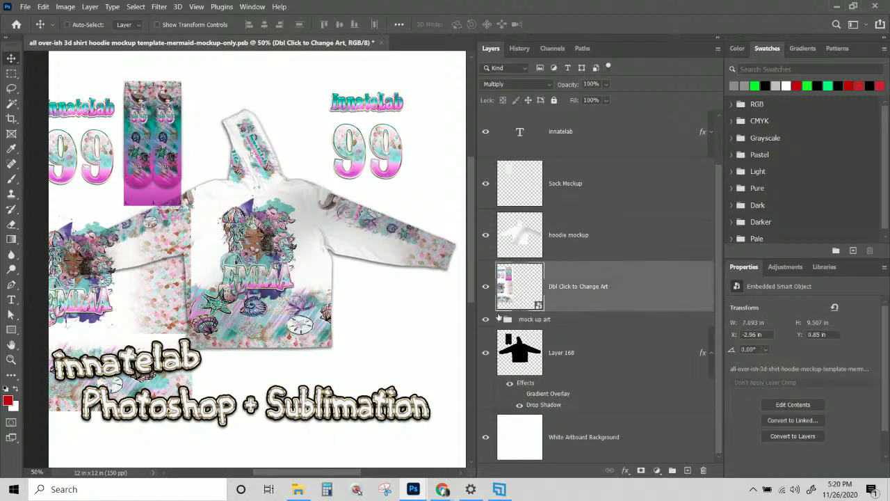
{"action": "left_click", "coordinate": [486, 322]}
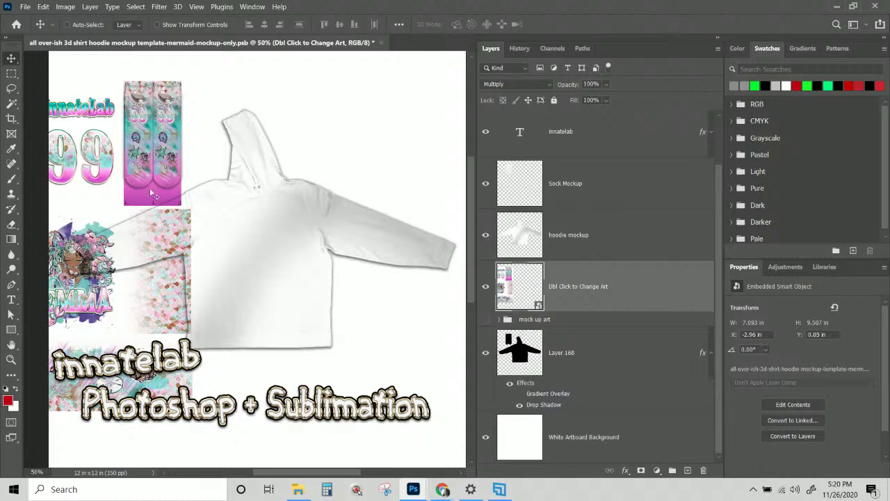
{"action": "left_click_drag", "start_coordinate": [150, 188], "coordinate": [339, 184]}
Open the Dbl Click to Change Art smart object's contents and place the football2 art-only image at 100% over the whole canvas
{"action": "double_click", "coordinate": [520, 285]}
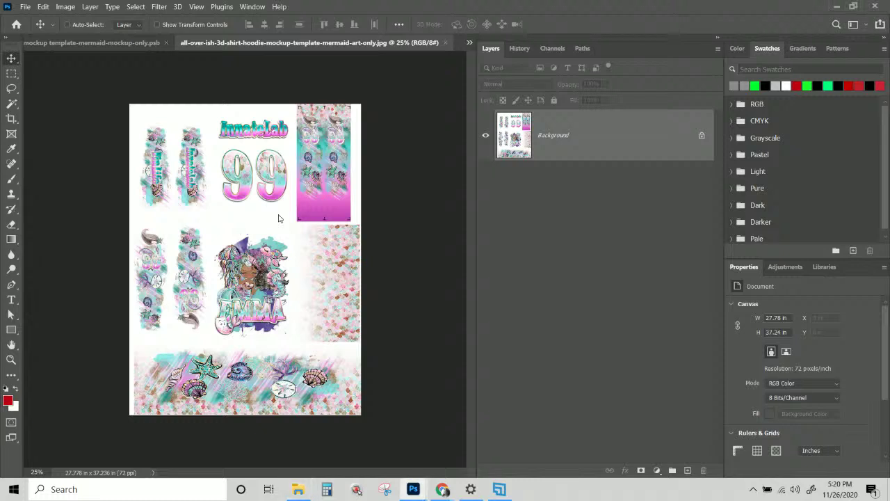
{"action": "key", "text": "ctrl+t"}
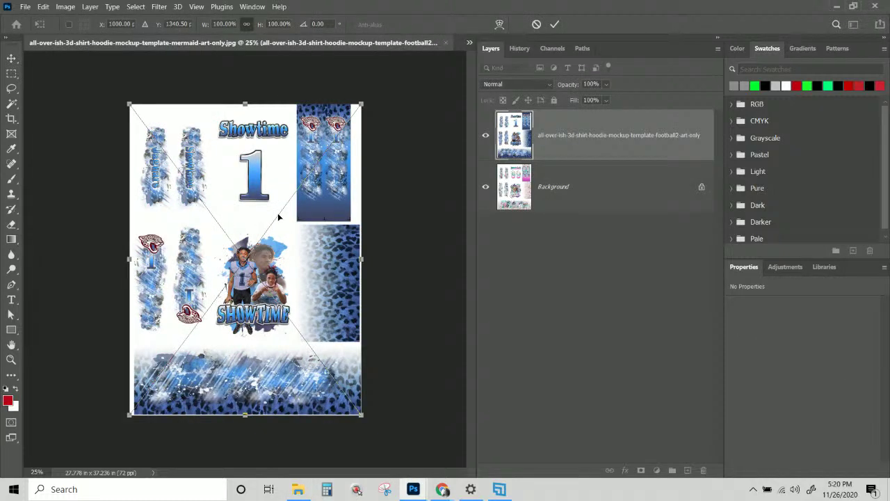
{"action": "key", "text": "Return"}
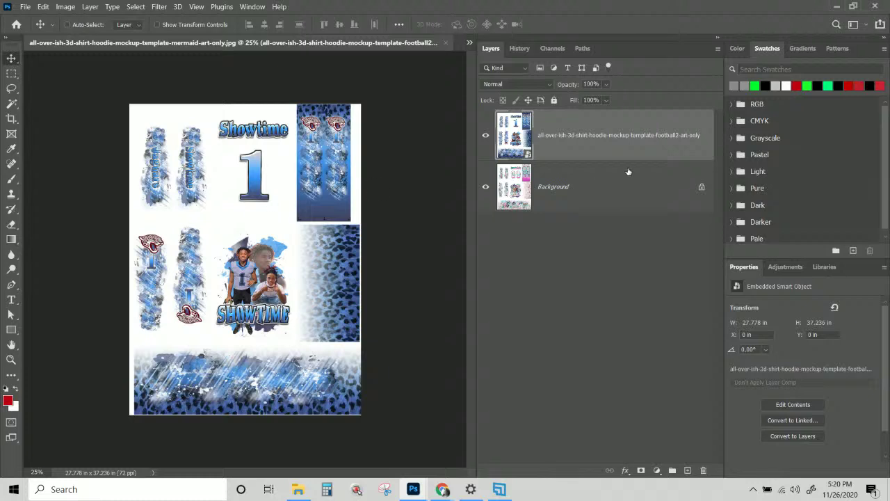
Try the Multiply blend mode on the placed football2 art, and hide the mermaid Background layer beneath it
{"action": "left_click", "coordinate": [517, 84]}
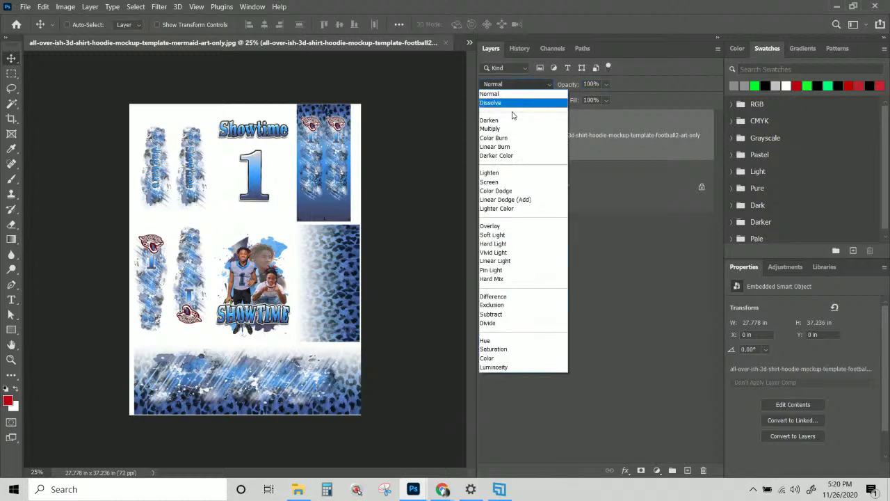
{"action": "left_click", "coordinate": [506, 132]}
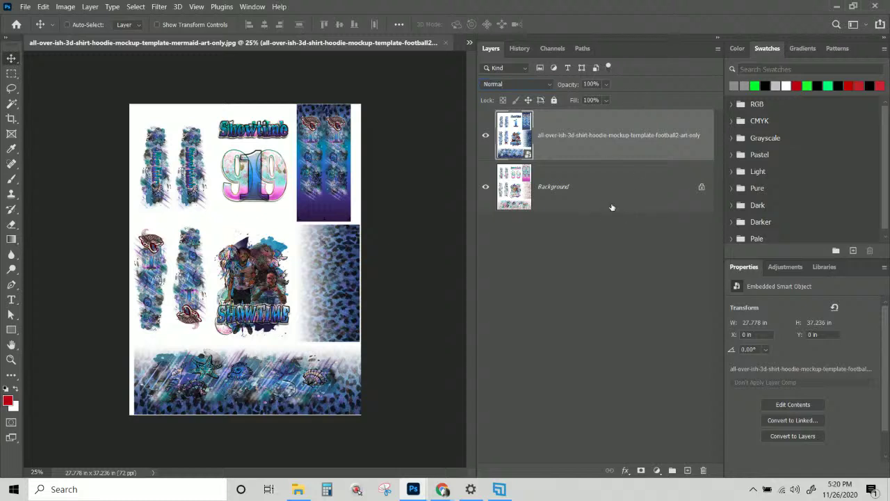
{"action": "left_click", "coordinate": [515, 196]}
{"action": "left_click", "coordinate": [486, 188]}
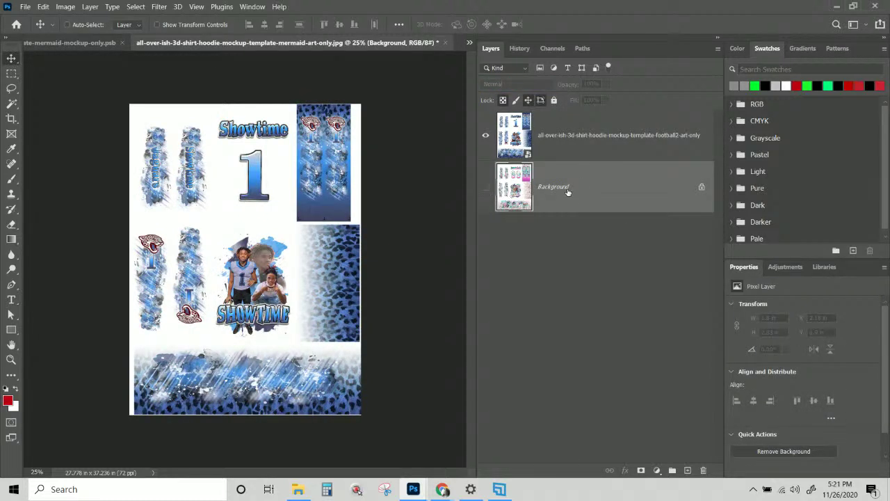
{"action": "left_click", "coordinate": [446, 42]}
{"action": "left_click", "coordinate": [410, 192]}
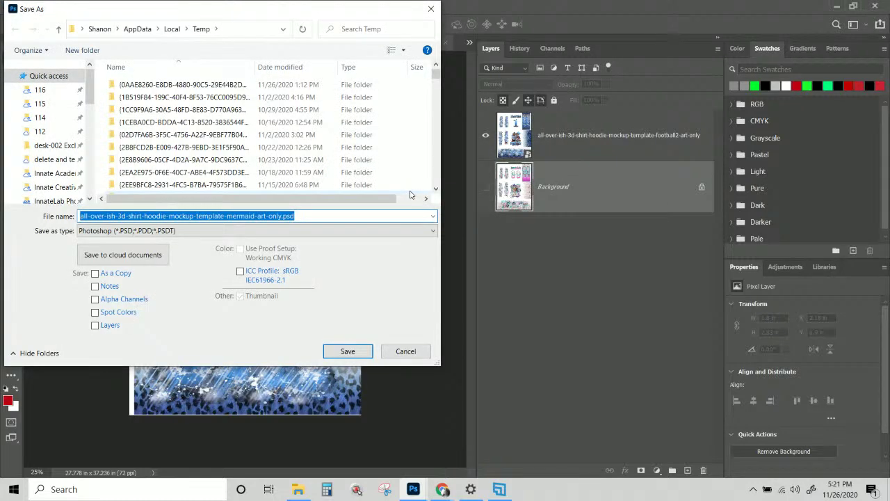
{"action": "left_click", "coordinate": [431, 353]}
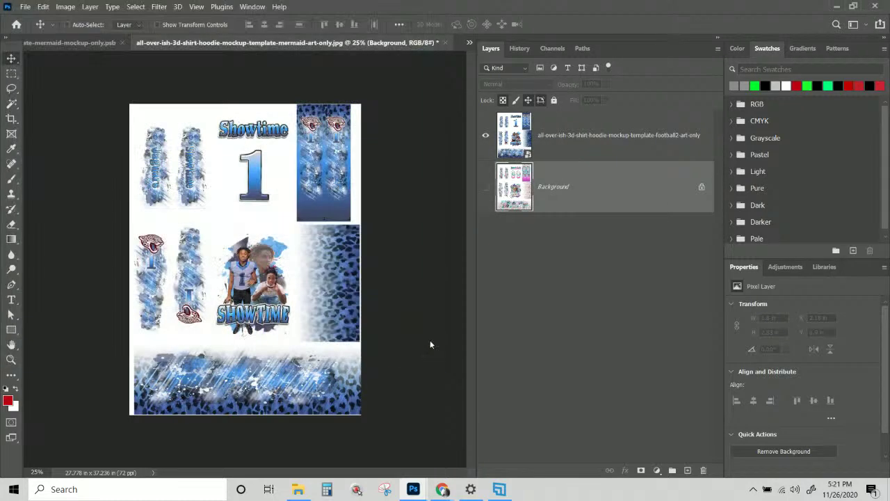
Flatten the art document to the football2 artwork, discarding the hidden mermaid Background layer
{"action": "left_click", "coordinate": [446, 43]}
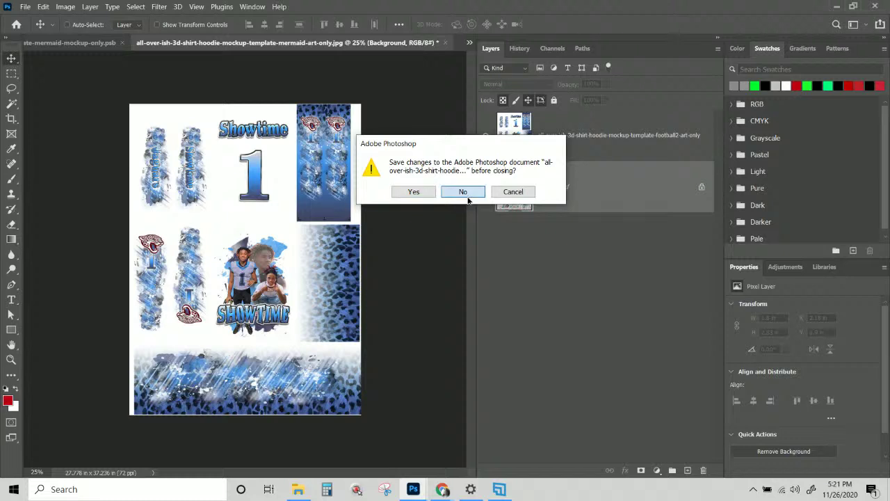
{"action": "left_click", "coordinate": [513, 192]}
{"action": "left_click", "coordinate": [619, 148]}
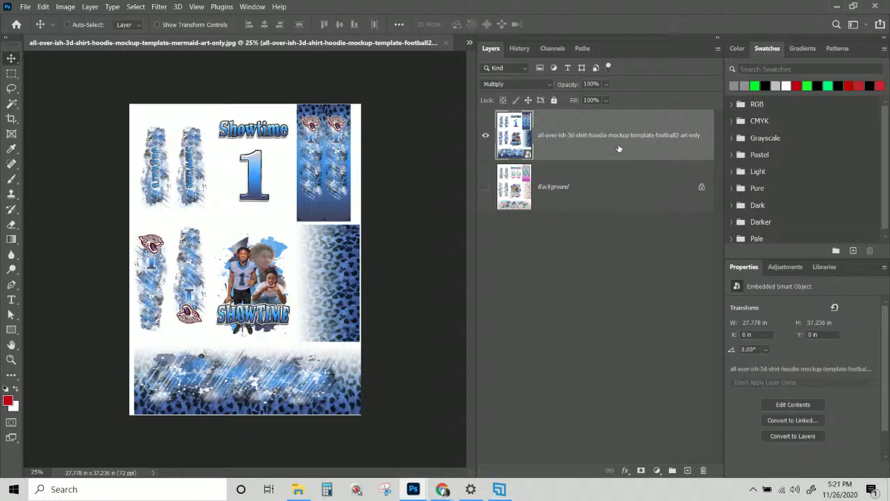
{"action": "left_click", "coordinate": [632, 199]}
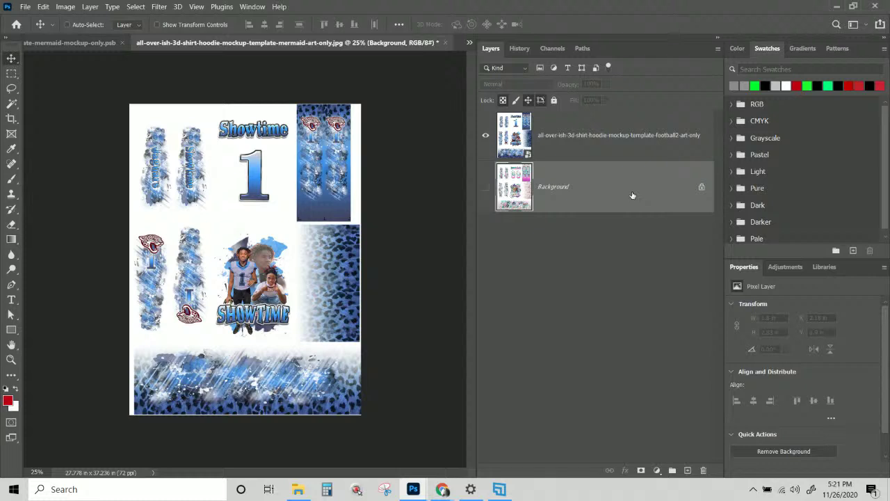
{"action": "right_click", "coordinate": [586, 130]}
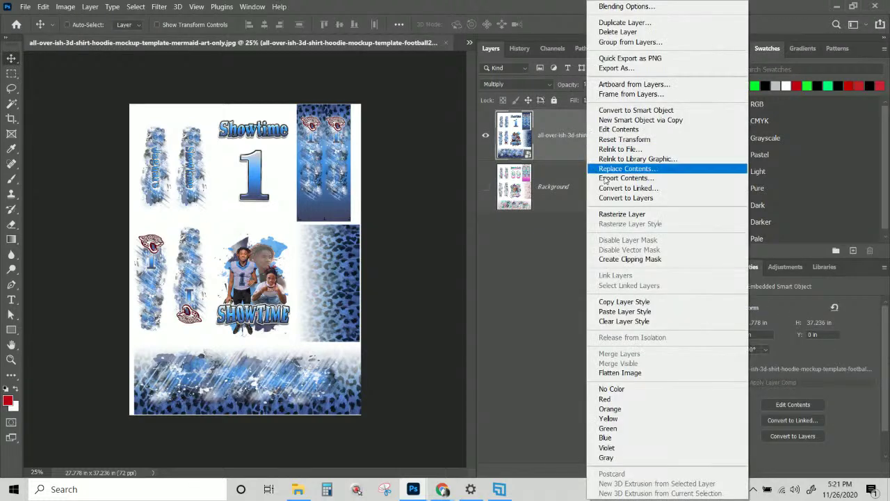
{"action": "left_click", "coordinate": [641, 374]}
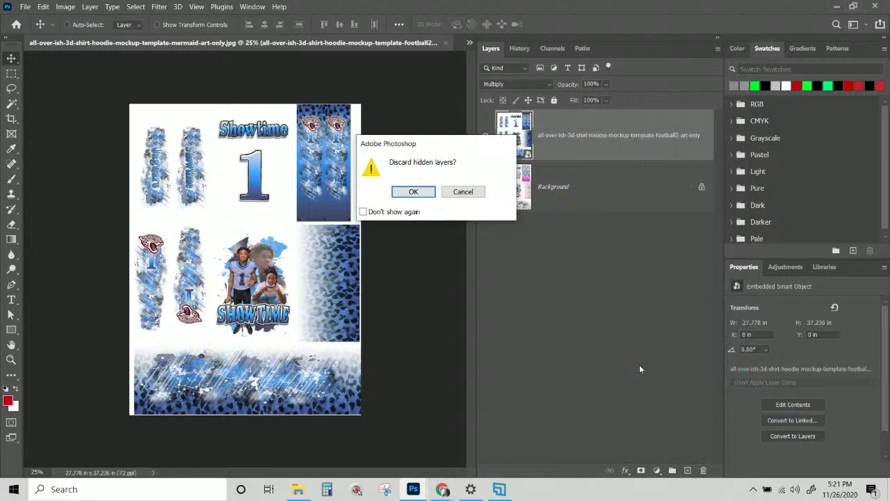
{"action": "left_click", "coordinate": [406, 195]}
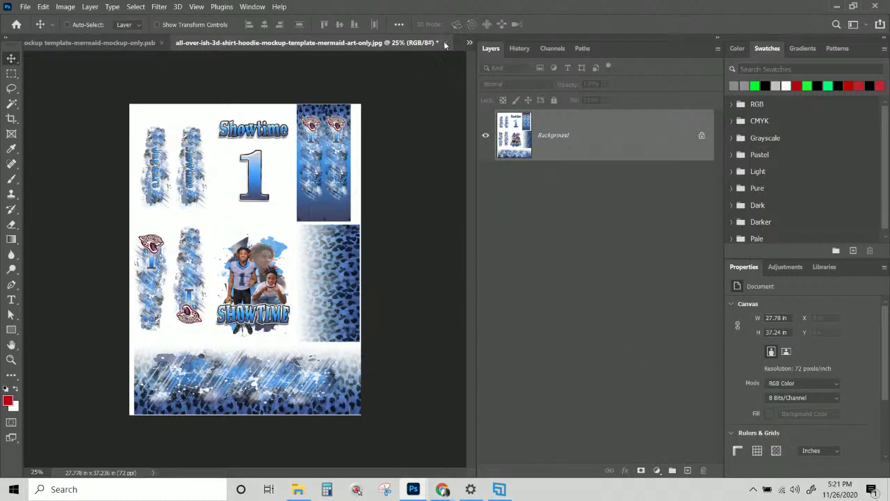
Save the flattened art as a progressive JPEG at maximum quality 12 and close it to return to the mockup
{"action": "left_click", "coordinate": [445, 43]}
{"action": "left_click", "coordinate": [413, 189]}
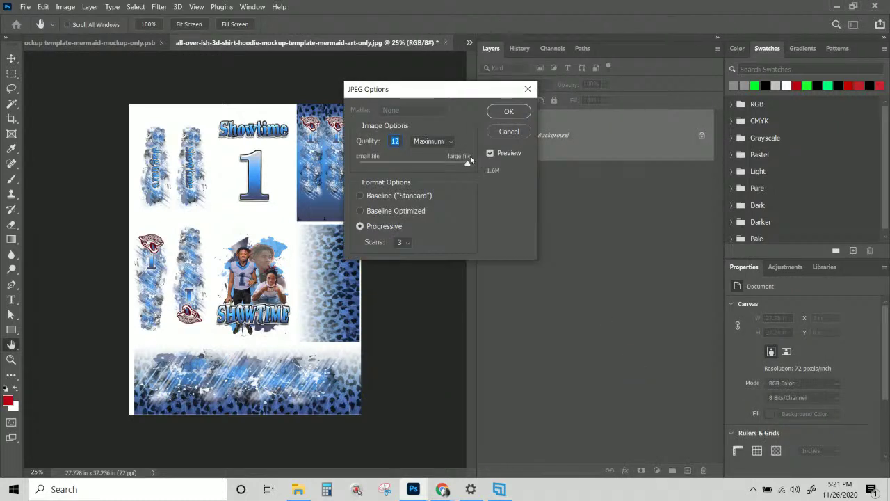
{"action": "left_click", "coordinate": [505, 111]}
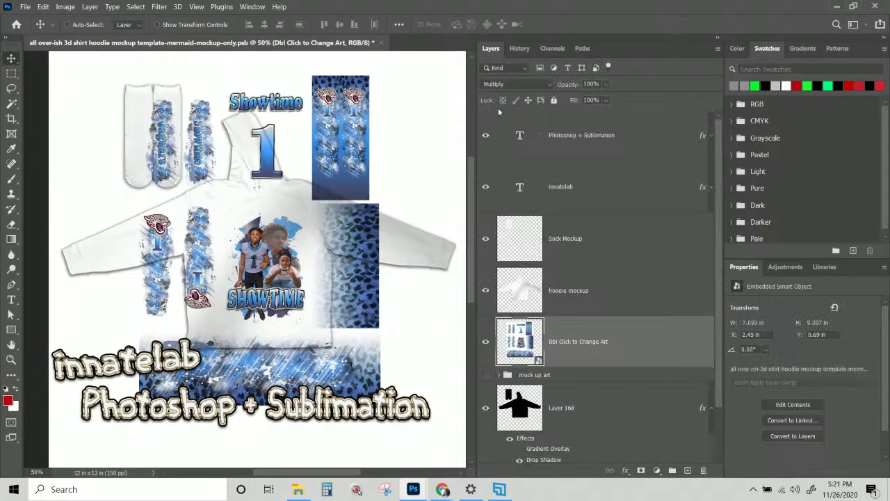
Hide the Dbl Click to Change Art layer, show the mock up art group, and check the smart object's contents
{"action": "left_click", "coordinate": [486, 341]}
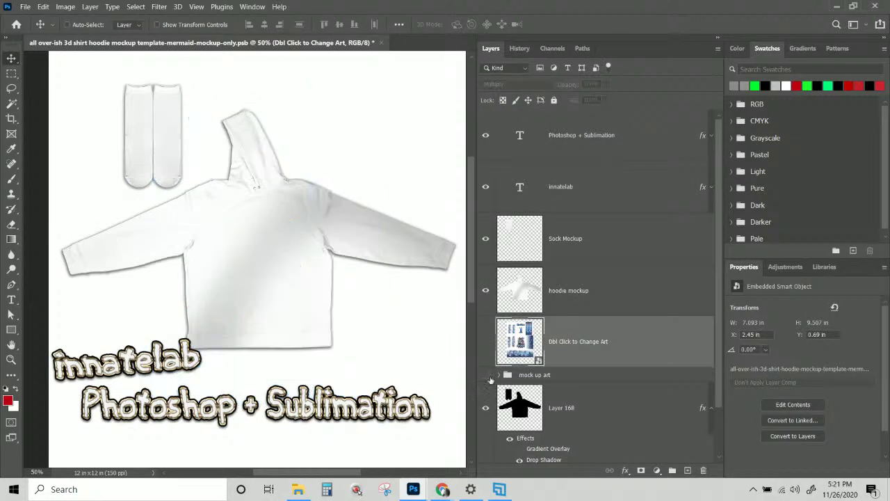
{"action": "left_click", "coordinate": [485, 375]}
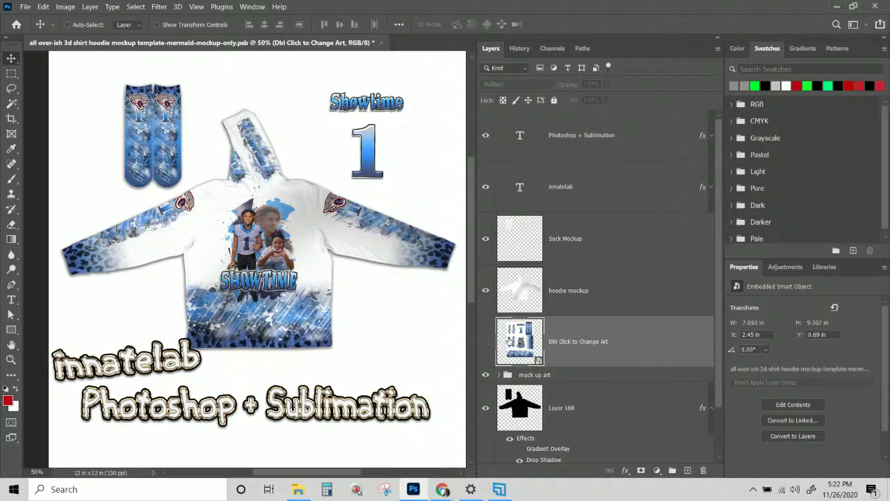
{"action": "double_click", "coordinate": [513, 335]}
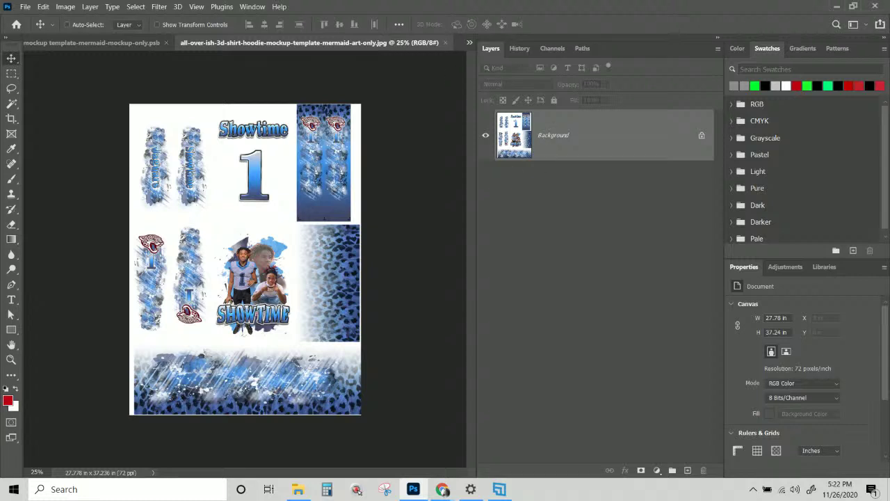
{"action": "left_click", "coordinate": [91, 43]}
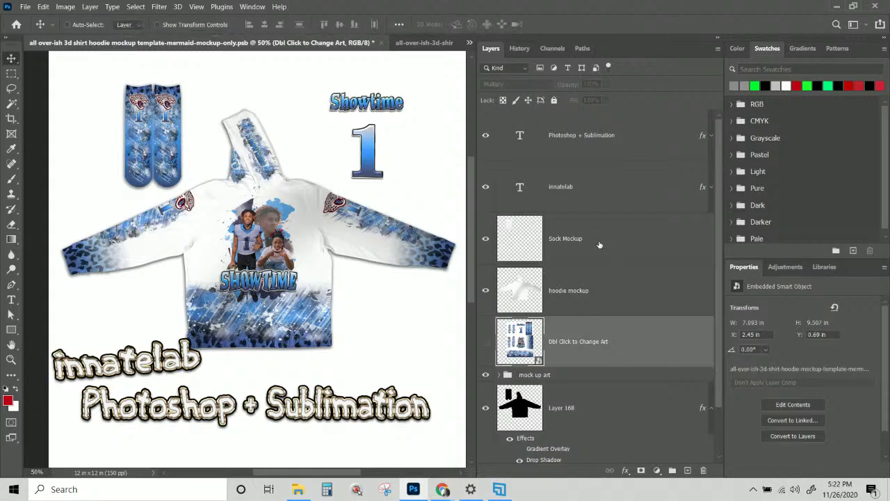
Hide the Photoshop + Sublimation and innatelab text layers
{"action": "left_click", "coordinate": [485, 135]}
{"action": "left_click", "coordinate": [485, 187]}
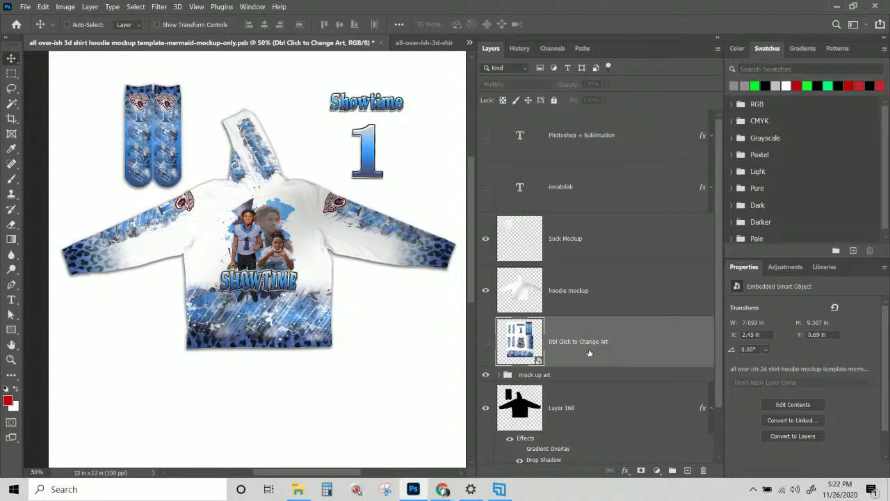
Duplicate the Front layer out of the mock up art group to directly above White Artboard Background
{"action": "scroll", "coordinate": [589, 353], "scroll_direction": "down", "scroll_amount": 1}
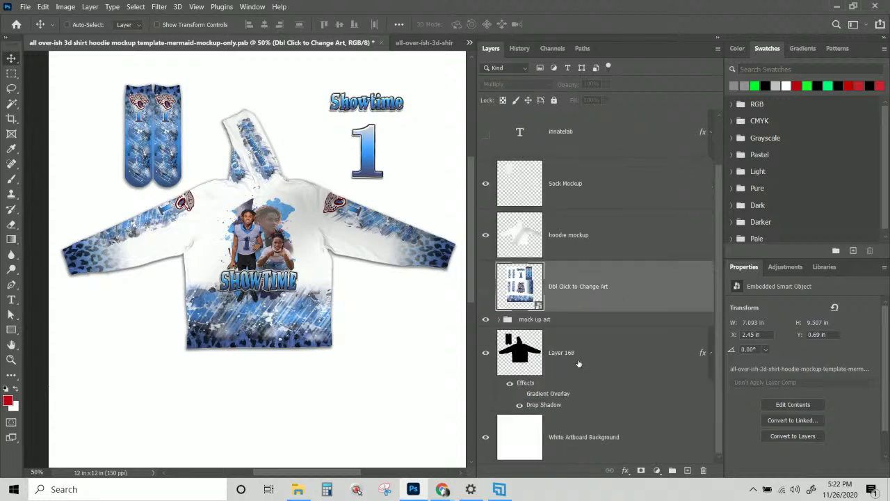
{"action": "left_click", "coordinate": [500, 319]}
{"action": "scroll", "coordinate": [500, 319], "scroll_direction": "down", "scroll_amount": 3}
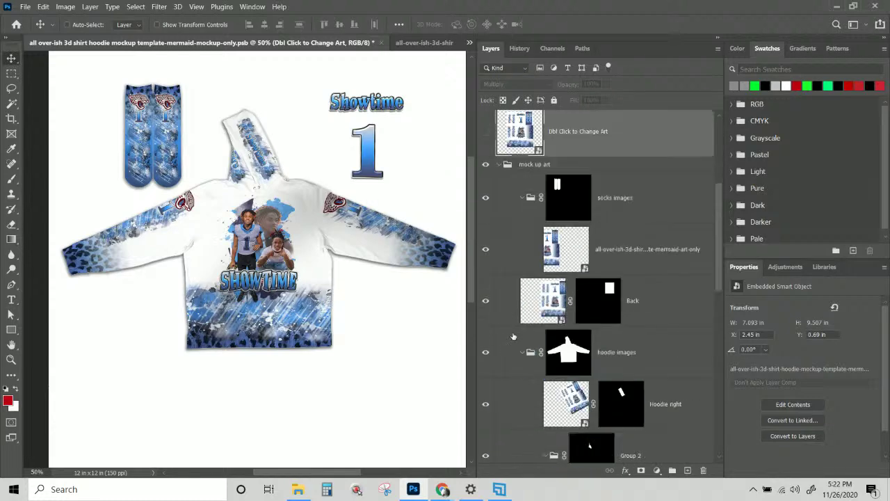
{"action": "scroll", "coordinate": [561, 306], "scroll_direction": "down", "scroll_amount": 3}
{"action": "scroll", "coordinate": [561, 306], "scroll_direction": "up", "scroll_amount": 1}
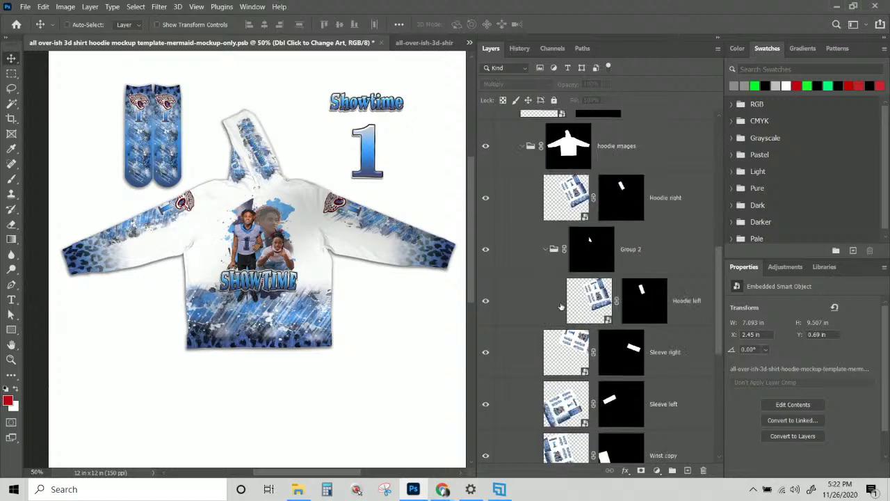
{"action": "scroll", "coordinate": [561, 306], "scroll_direction": "down", "scroll_amount": 5}
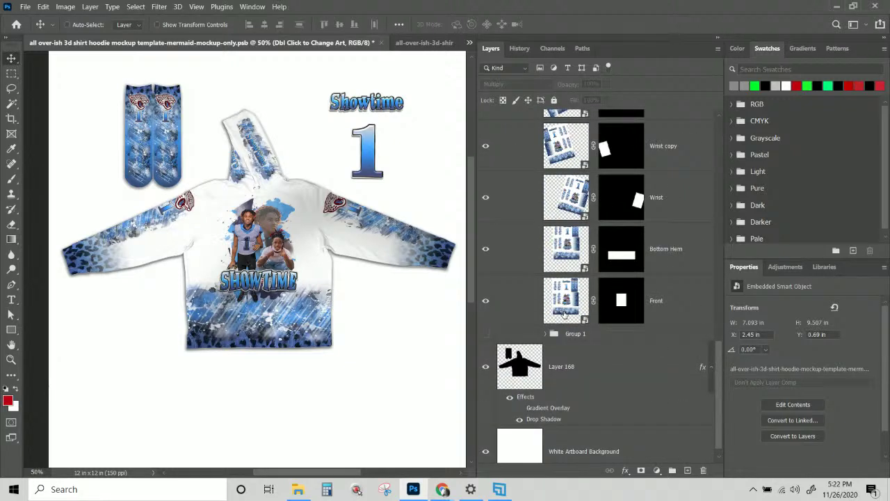
{"action": "left_click", "coordinate": [698, 313]}
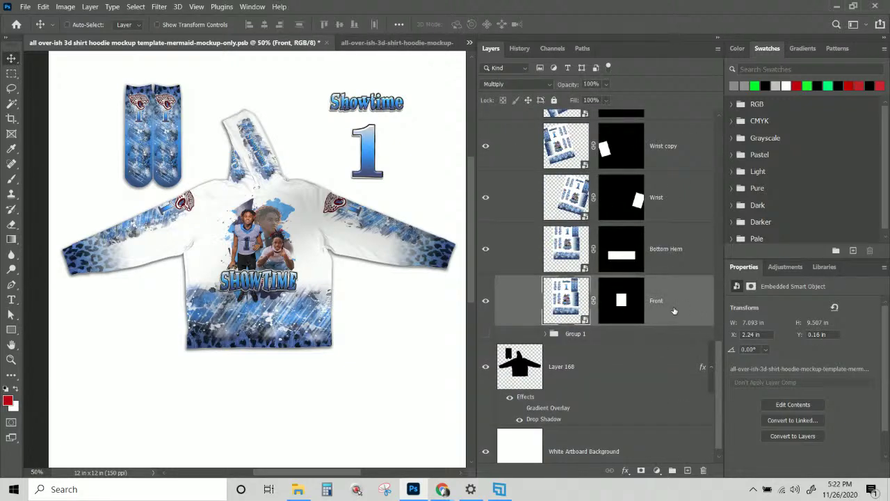
{"action": "left_click_drag", "start_coordinate": [673, 306], "coordinate": [663, 436]}
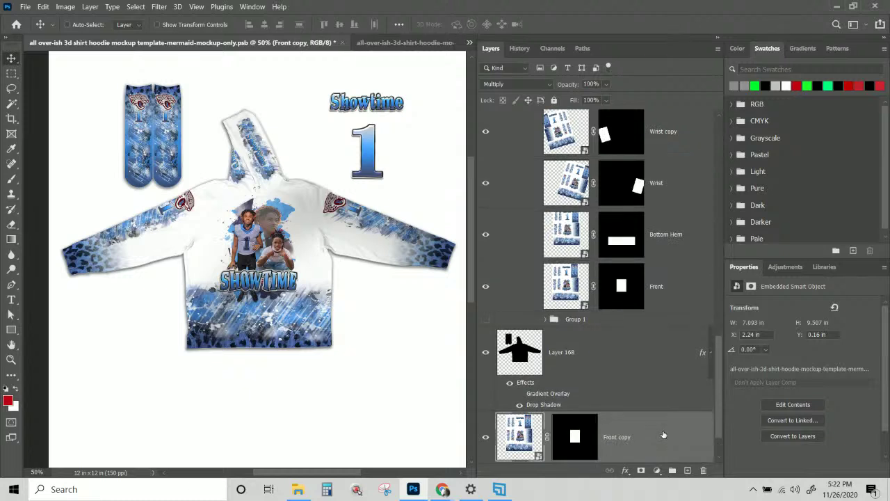
{"action": "scroll", "coordinate": [658, 429], "scroll_direction": "down", "scroll_amount": 1}
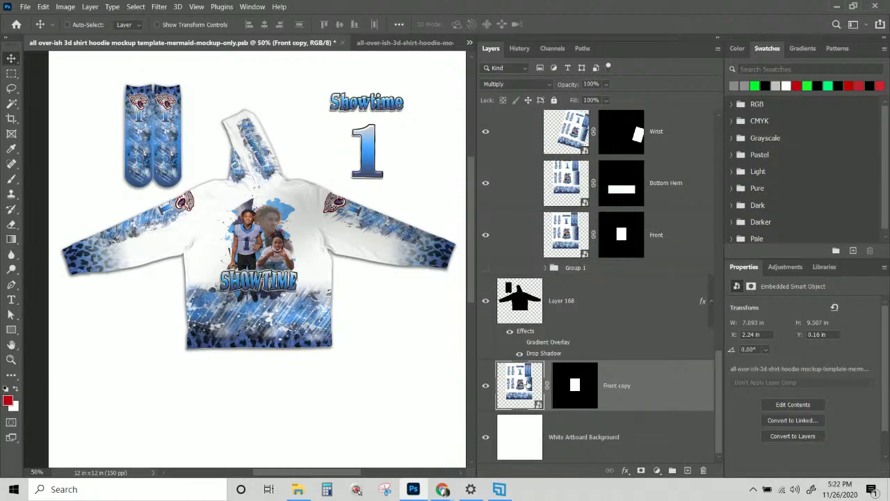
Enlarge the Front copy artwork to about 407% and position its football portrait over the whole artboard
{"action": "key", "text": "ctrl+minus"}
{"action": "key", "text": "ctrl+minus"}
{"action": "key", "text": "ctrl+minus"}
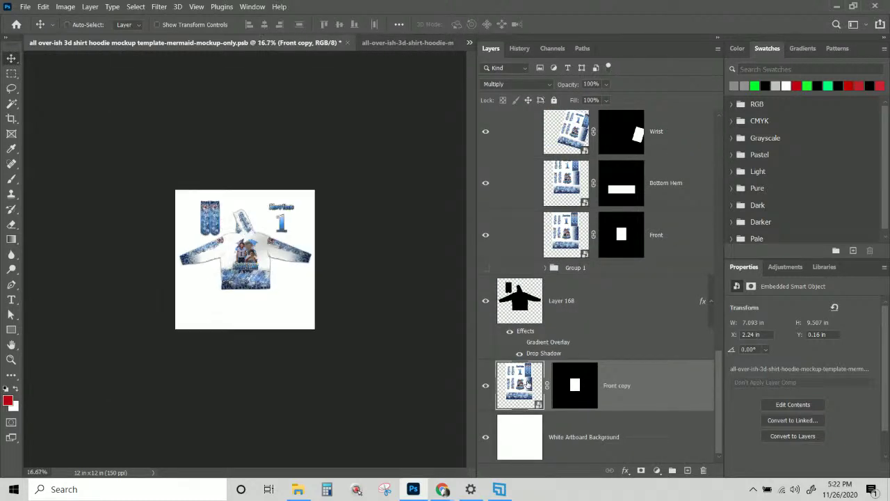
{"action": "key", "text": "ctrl+t"}
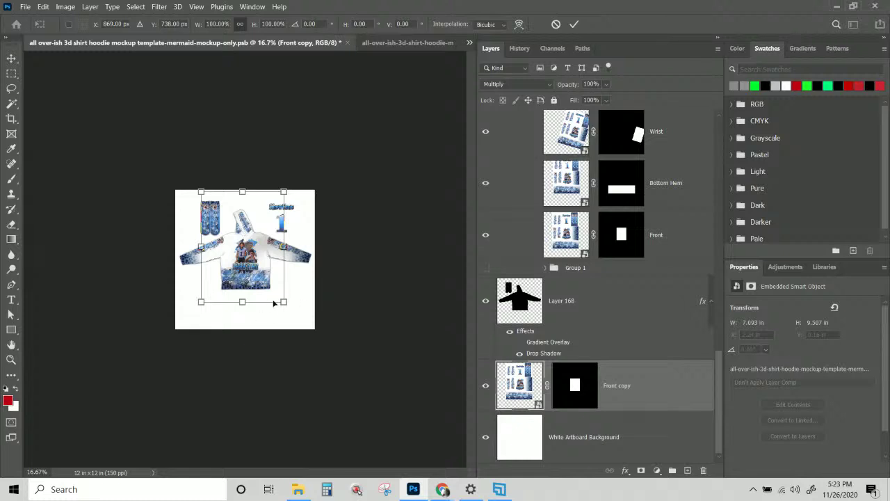
{"action": "left_click_drag", "start_coordinate": [284, 302], "coordinate": [486, 454]}
{"action": "left_click_drag", "start_coordinate": [486, 493], "coordinate": [509, 498]}
{"action": "left_click_drag", "start_coordinate": [388, 392], "coordinate": [267, 225]}
{"action": "left_click_drag", "start_coordinate": [344, 378], "coordinate": [417, 470]}
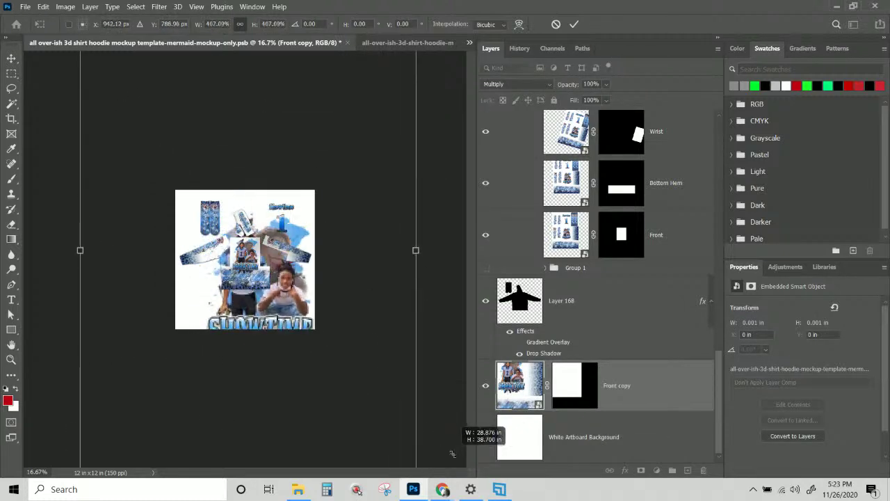
{"action": "left_click_drag", "start_coordinate": [267, 237], "coordinate": [255, 203]}
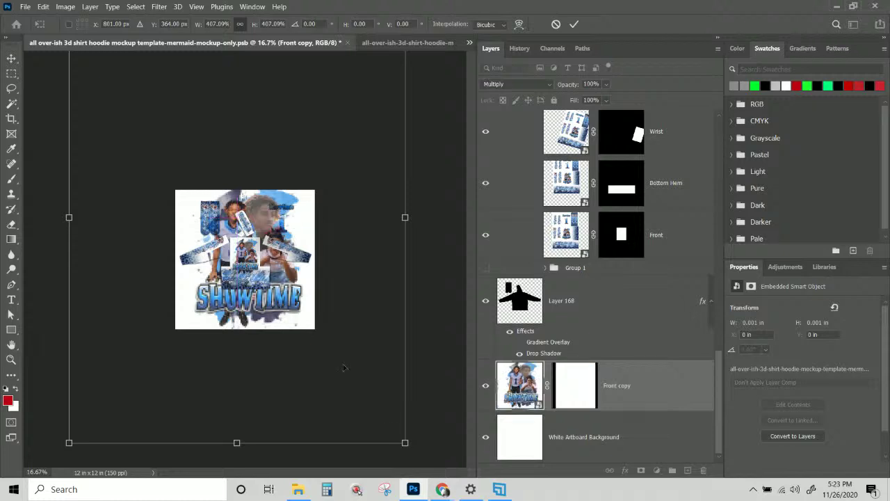
Rotate the enlarged Front copy artwork about 34° counterclockwise and reposition it behind the hoodie
{"action": "left_click_drag", "start_coordinate": [424, 462], "coordinate": [511, 306]}
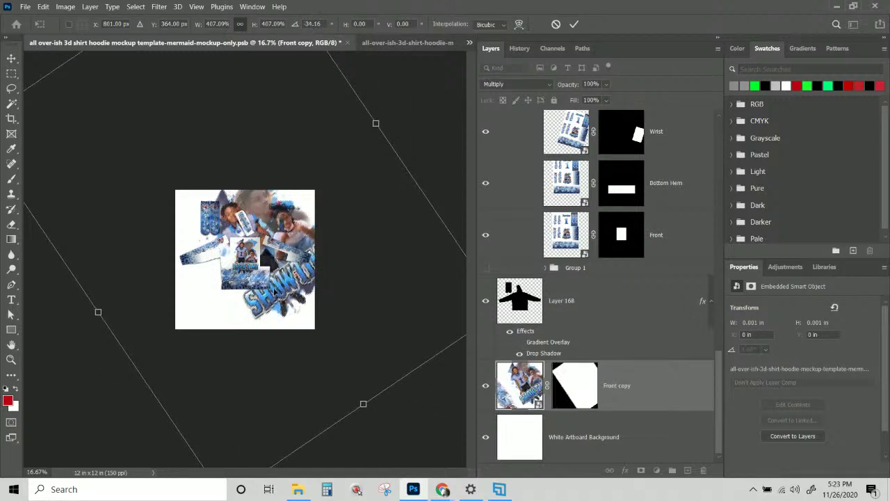
{"action": "left_click_drag", "start_coordinate": [279, 262], "coordinate": [255, 283]}
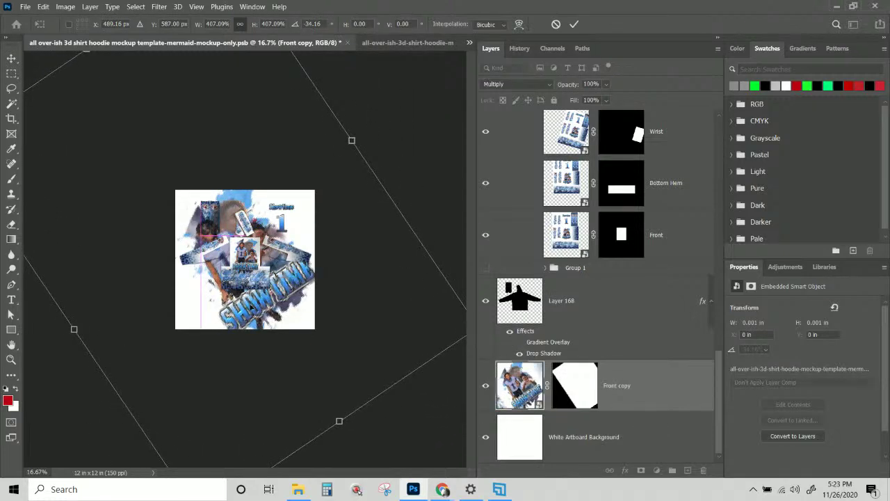
{"action": "key", "text": "Return"}
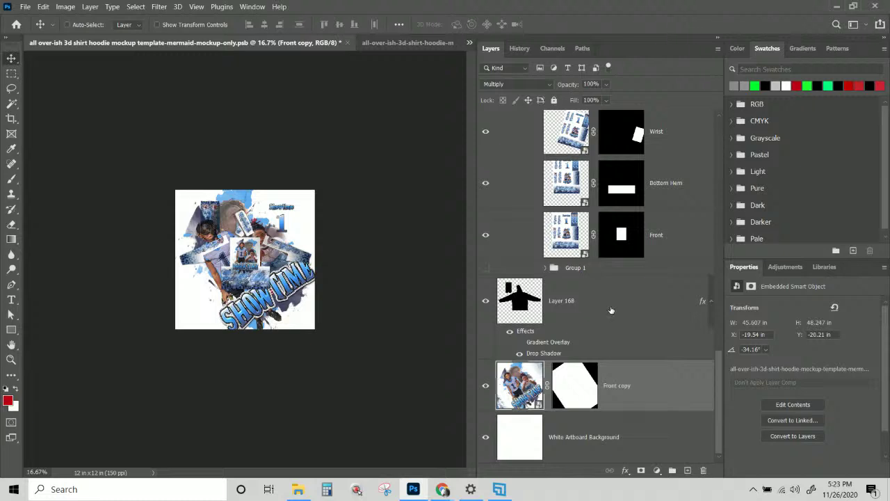
Delete the layer mask from the Front copy layer
{"action": "left_click", "coordinate": [563, 301]}
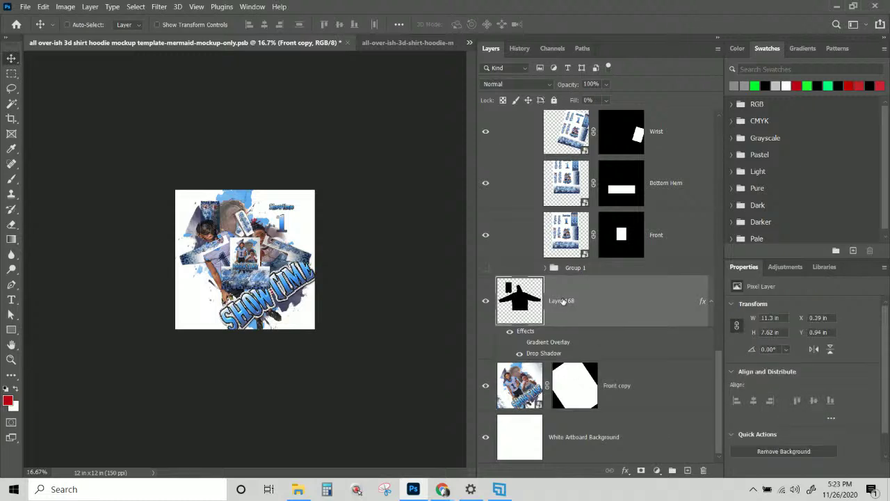
{"action": "right_click", "coordinate": [579, 381]}
{"action": "left_click", "coordinate": [618, 293]}
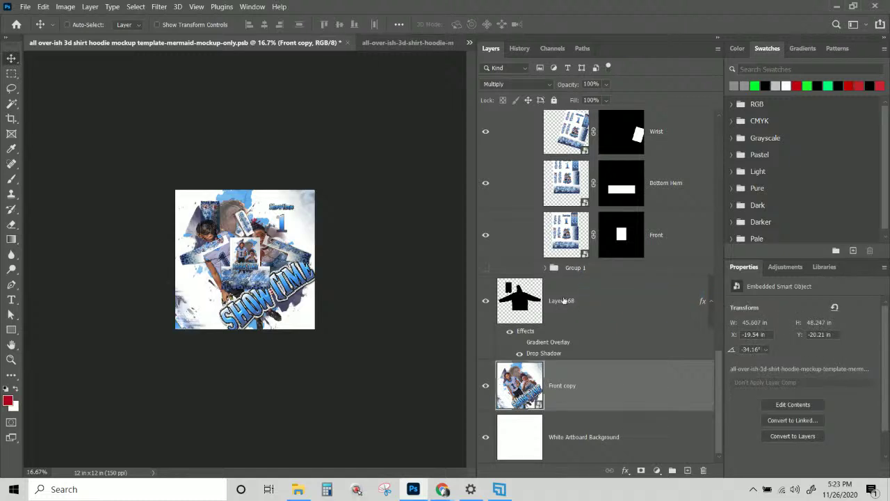
Try setting the fill of the black silhouette Layer 168 to 100%, and reselect the Front copy layer
{"action": "left_click", "coordinate": [531, 302]}
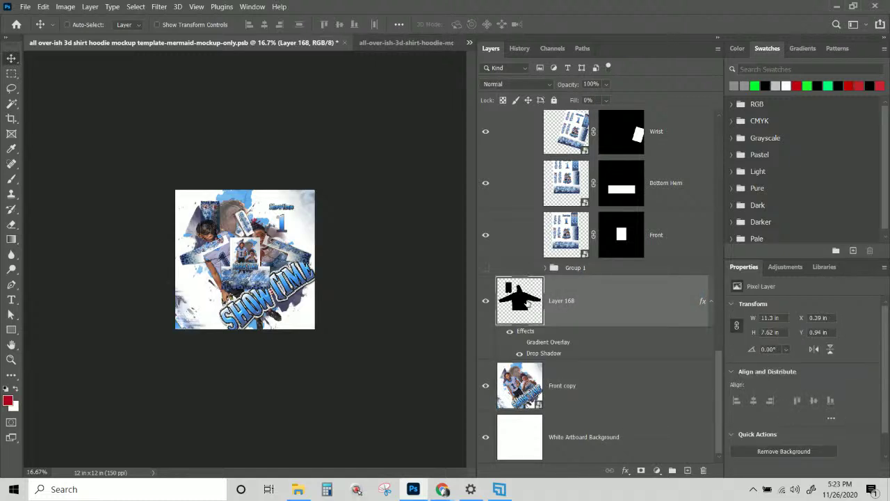
{"action": "key", "text": "shift+0"}
{"action": "left_click", "coordinate": [566, 384]}
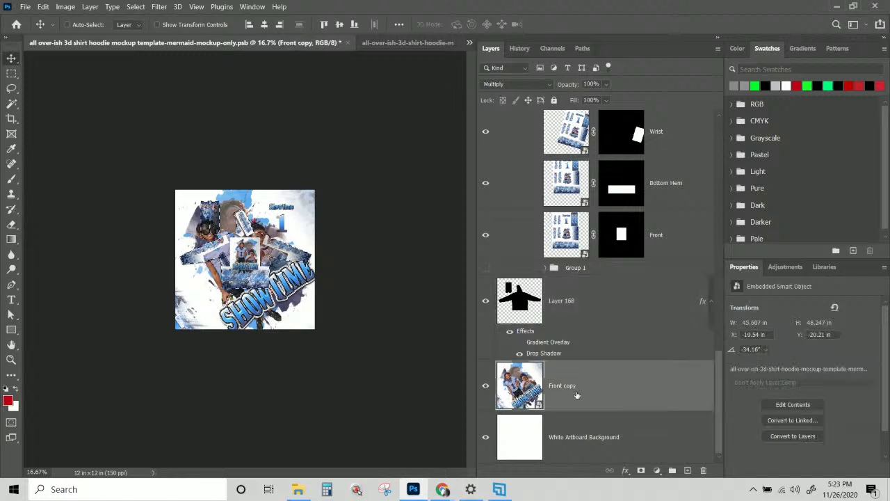
Invert the hoodie-and-socks selection and mask the Front copy layer with it so the artwork shows only outside the garments
{"action": "left_click", "coordinate": [641, 470]}
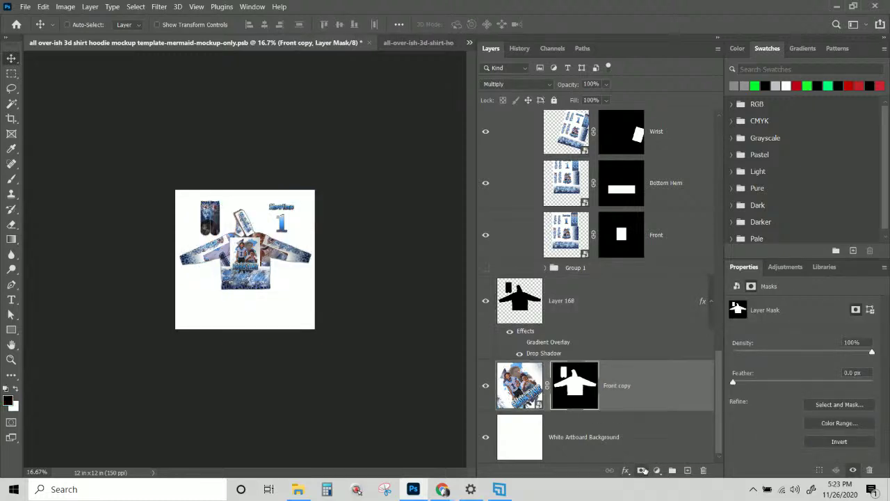
{"action": "key", "text": "ctrl+z"}
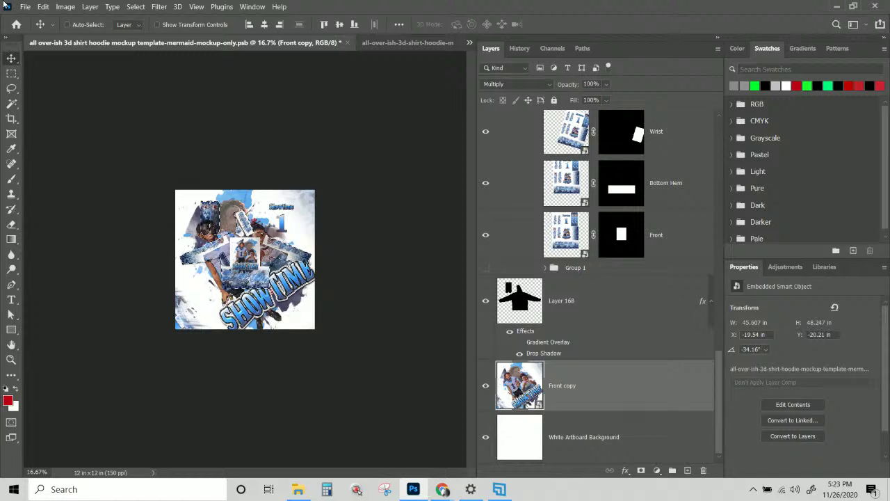
{"action": "left_click", "coordinate": [135, 6]}
{"action": "left_click", "coordinate": [164, 50]}
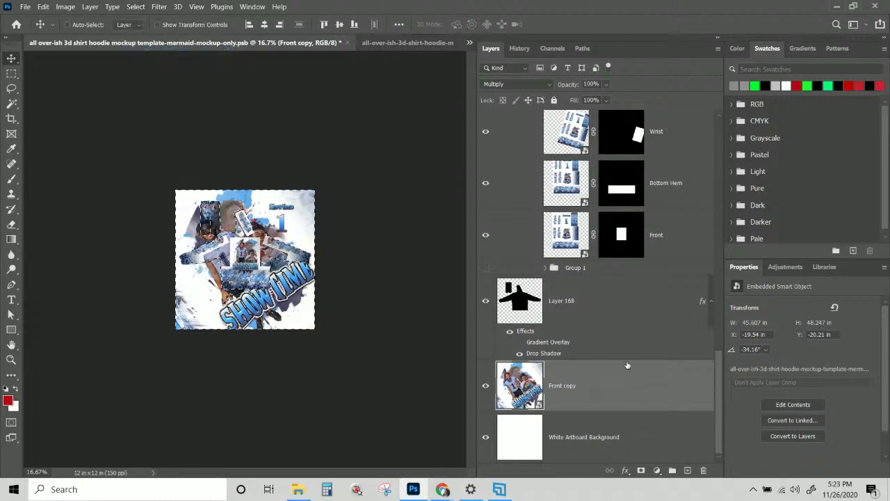
{"action": "left_click", "coordinate": [641, 470]}
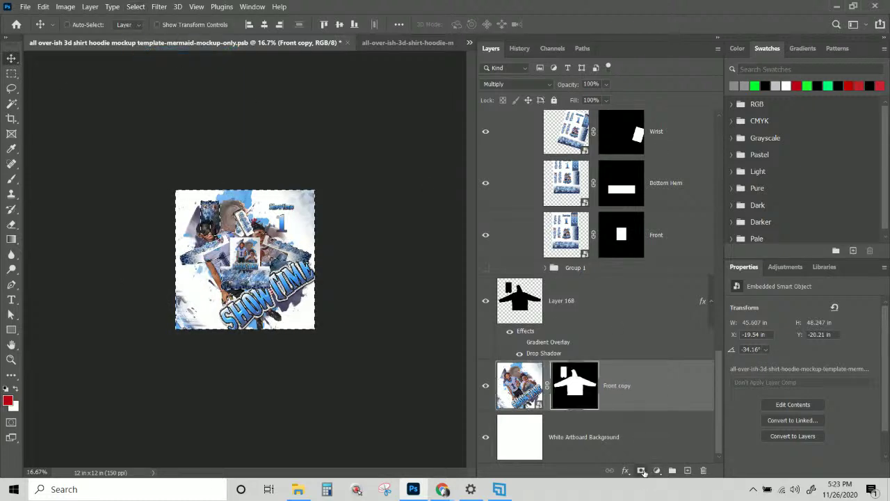
{"action": "key", "text": "ctrl+plus"}
{"action": "key", "text": "ctrl+plus"}
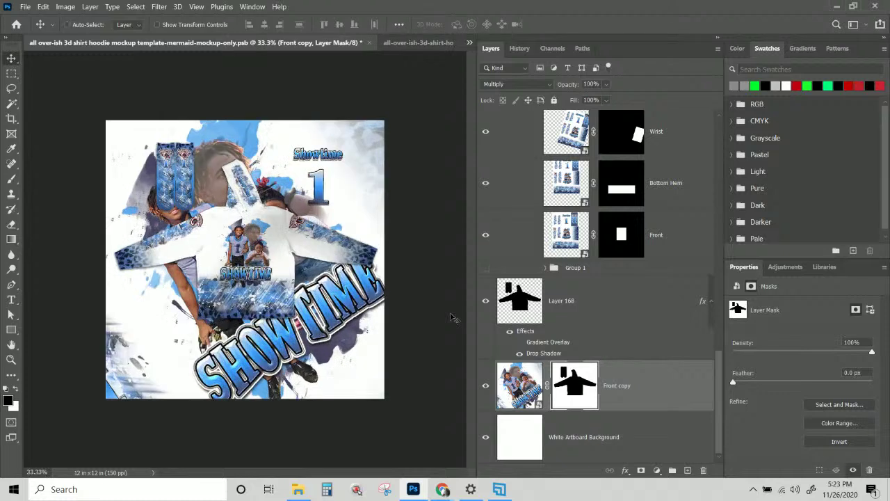
Set the Front copy layer's opacity to 38% and reposition its artwork behind the garments independently of its mask
{"action": "left_click", "coordinate": [534, 392]}
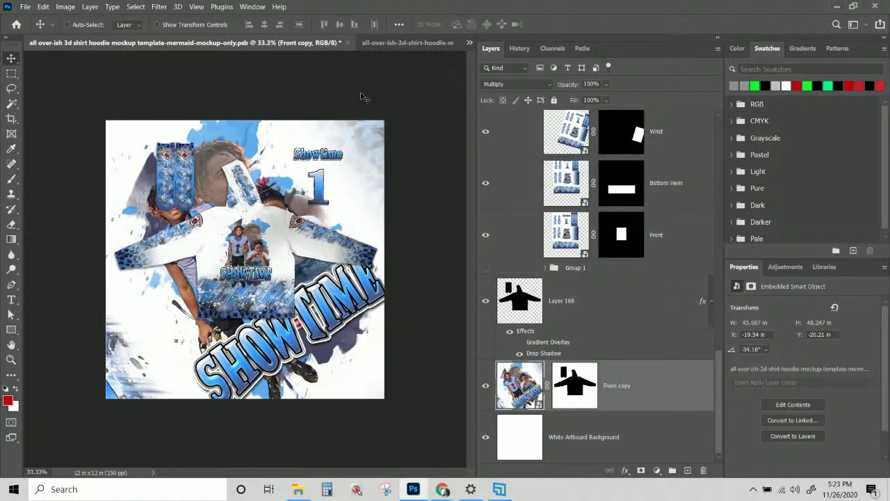
{"action": "left_click_drag", "start_coordinate": [608, 84], "coordinate": [586, 99]}
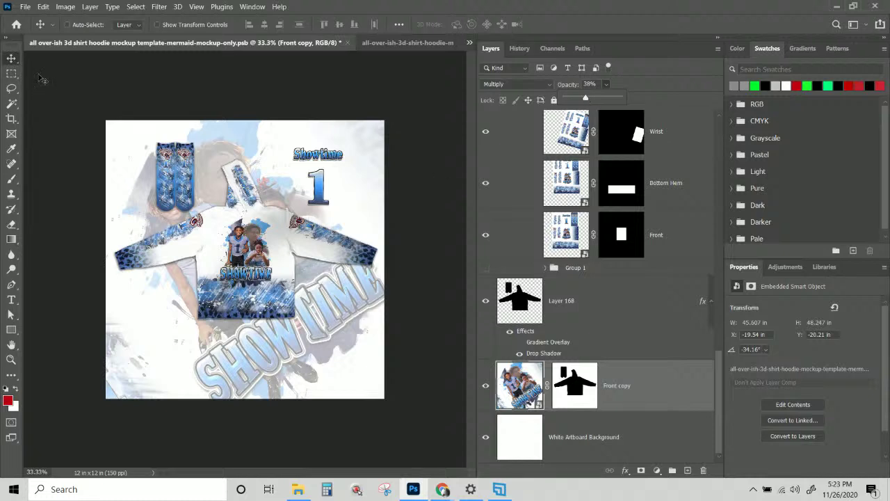
{"action": "left_click", "coordinate": [11, 61]}
{"action": "left_click_drag", "start_coordinate": [343, 303], "coordinate": [362, 305]}
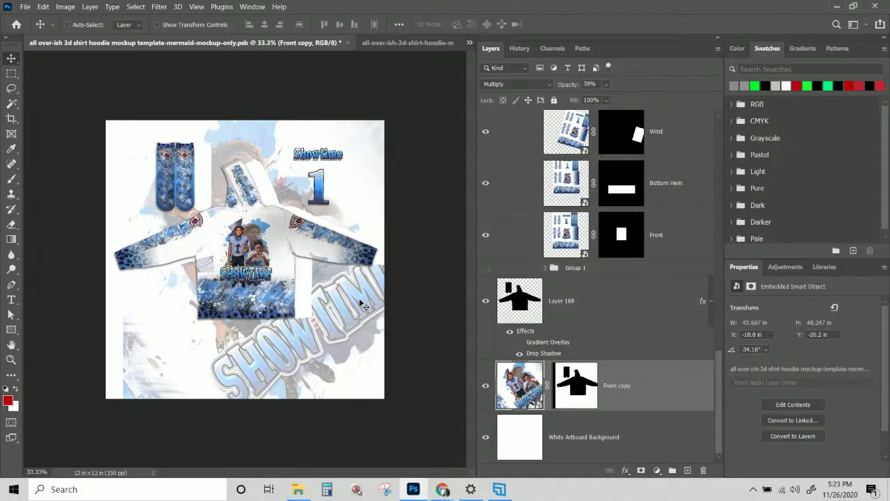
{"action": "key", "text": "ctrl"}
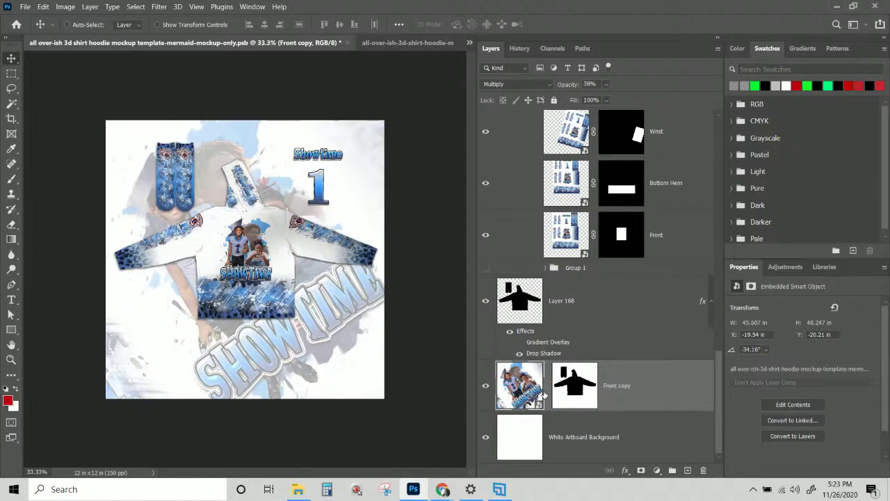
{"action": "mouse_move", "coordinate": [327, 314]}
{"action": "left_mouse_down"}
{"action": "mouse_move", "coordinate": [364, 338]}
{"action": "mouse_move", "coordinate": [413, 318]}
{"action": "mouse_move", "coordinate": [373, 318]}
{"action": "mouse_move", "coordinate": [347, 388]}
{"action": "mouse_move", "coordinate": [280, 386]}
{"action": "mouse_move", "coordinate": [306, 413]}
{"action": "mouse_move", "coordinate": [341, 417]}
{"action": "mouse_move", "coordinate": [309, 401]}
{"action": "mouse_move", "coordinate": [324, 313]}
{"action": "mouse_move", "coordinate": [324, 327]}
{"action": "left_mouse_up"}
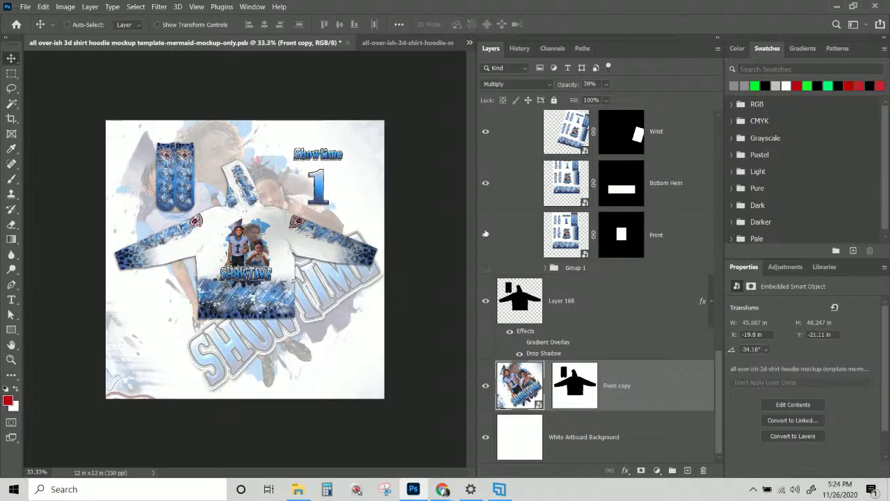
Show the "Photoshop + Sublimation" and "innatelab" text layers and move both slightly down and to the right beneath the hoodie
{"action": "scroll", "coordinate": [654, 176], "scroll_direction": "up", "scroll_amount": 8}
{"action": "scroll", "coordinate": [653, 177], "scroll_direction": "up", "scroll_amount": 5}
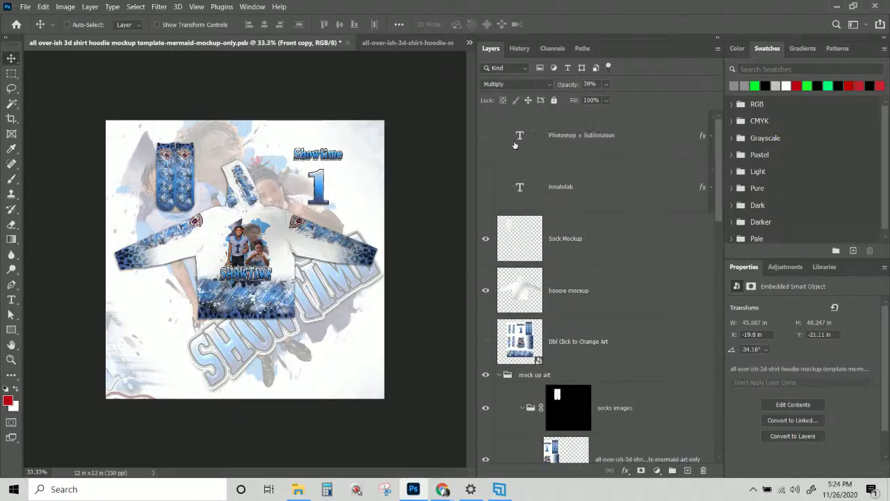
{"action": "left_click", "coordinate": [486, 134]}
{"action": "left_click", "coordinate": [485, 186]}
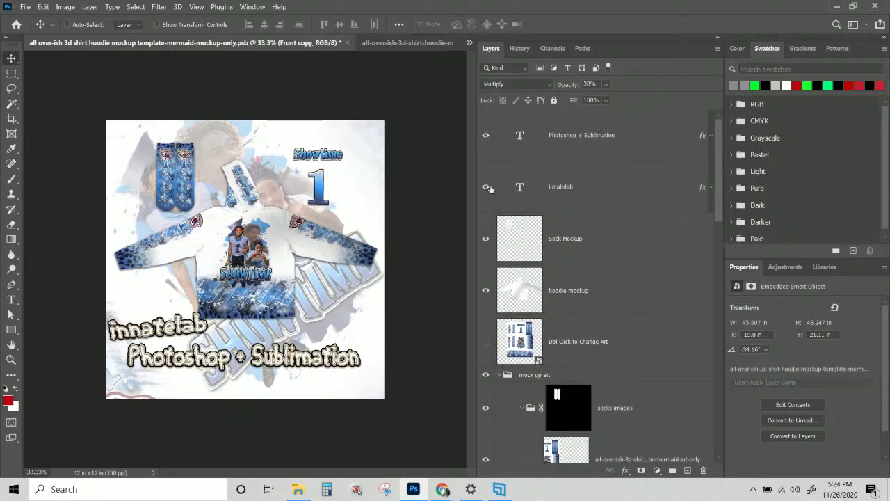
{"action": "left_click", "coordinate": [576, 147]}
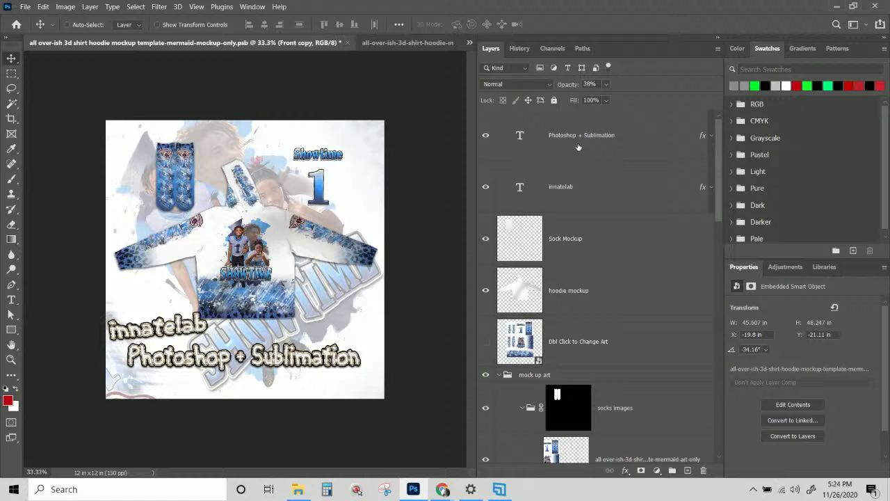
{"action": "left_click", "coordinate": [574, 205], "text": "shift"}
{"action": "mouse_move", "coordinate": [326, 358]}
{"action": "left_mouse_down"}
{"action": "mouse_move", "coordinate": [333, 374]}
{"action": "mouse_move", "coordinate": [334, 342]}
{"action": "left_mouse_up"}
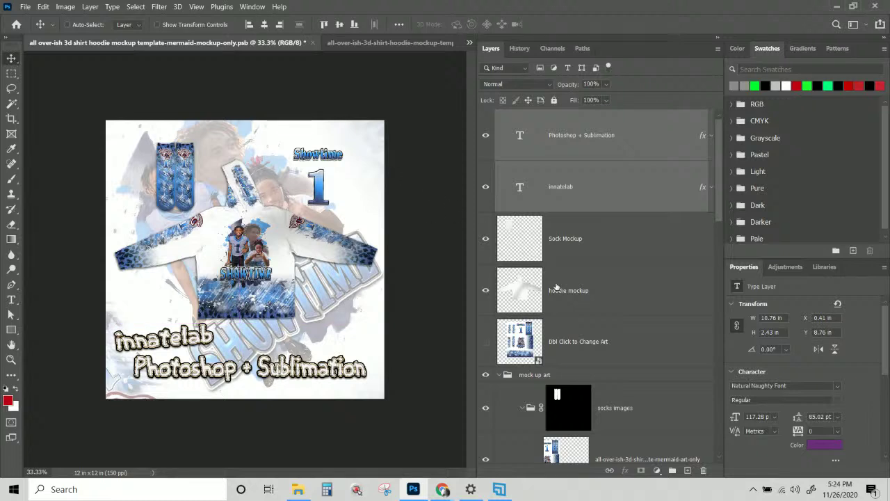
Save the document as "all over-ish 3d shirt hoodie mockup template-mockup-only.psb" with Maximize Compatibility on
{"action": "left_click", "coordinate": [627, 324]}
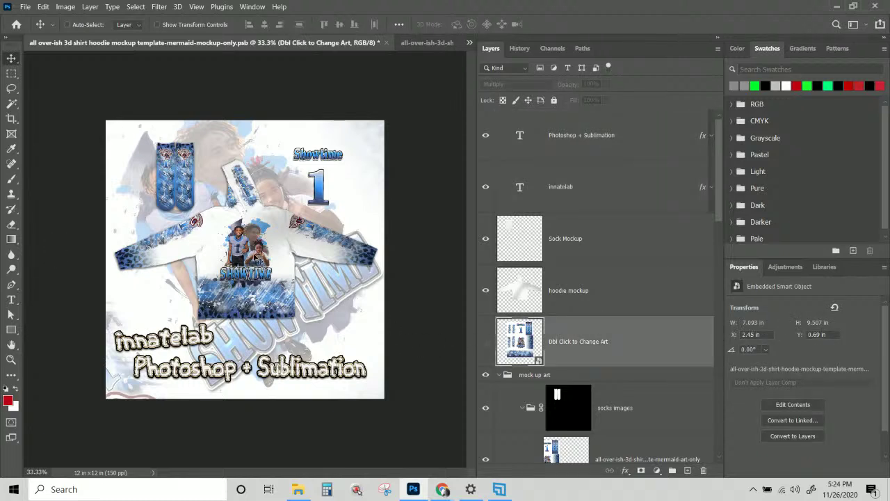
{"action": "left_click", "coordinate": [25, 7]}
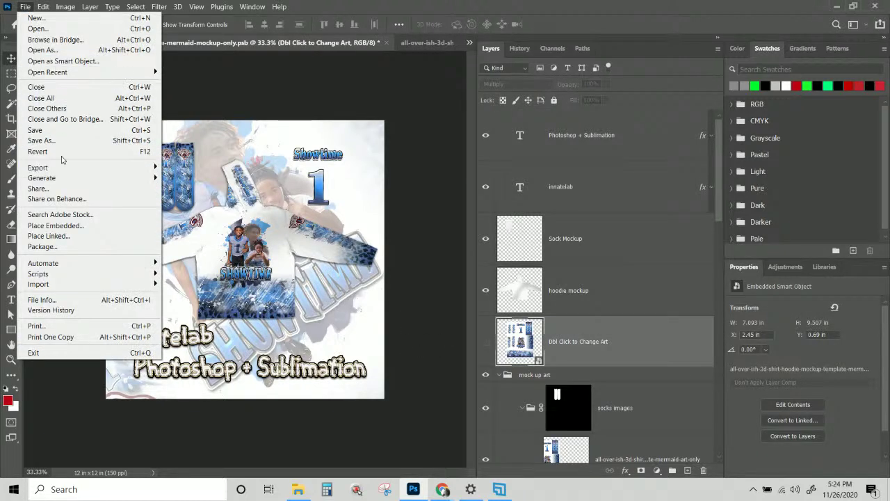
{"action": "left_click", "coordinate": [334, 5]}
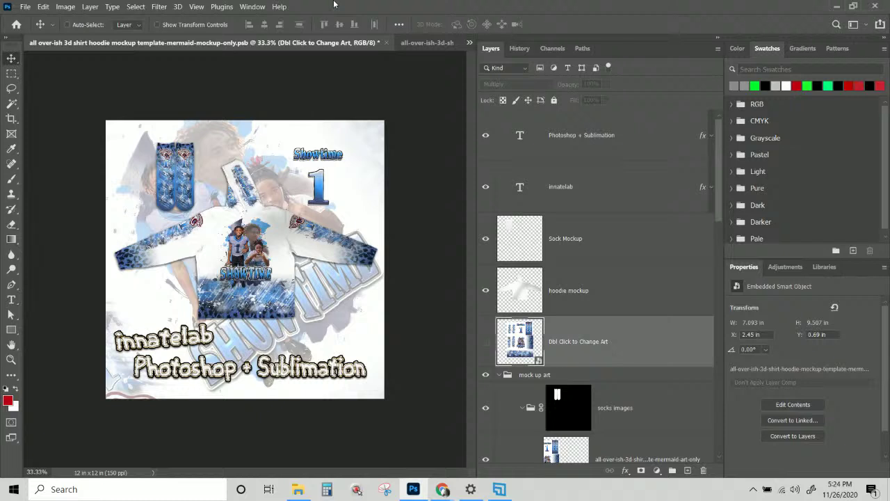
{"action": "left_click", "coordinate": [25, 7]}
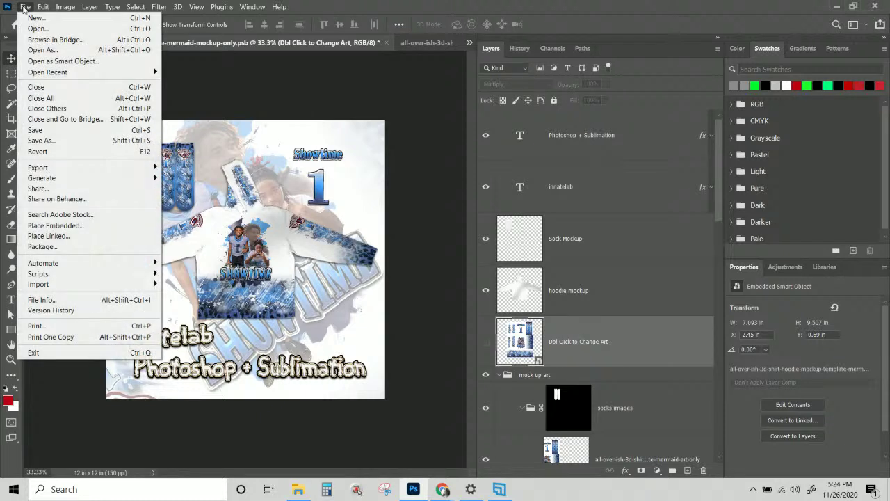
{"action": "left_click", "coordinate": [69, 141]}
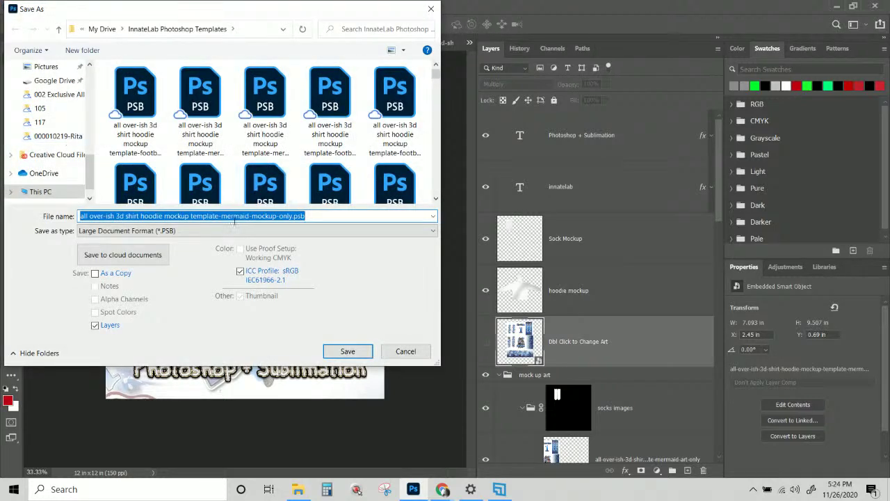
{"action": "left_click", "coordinate": [235, 216]}
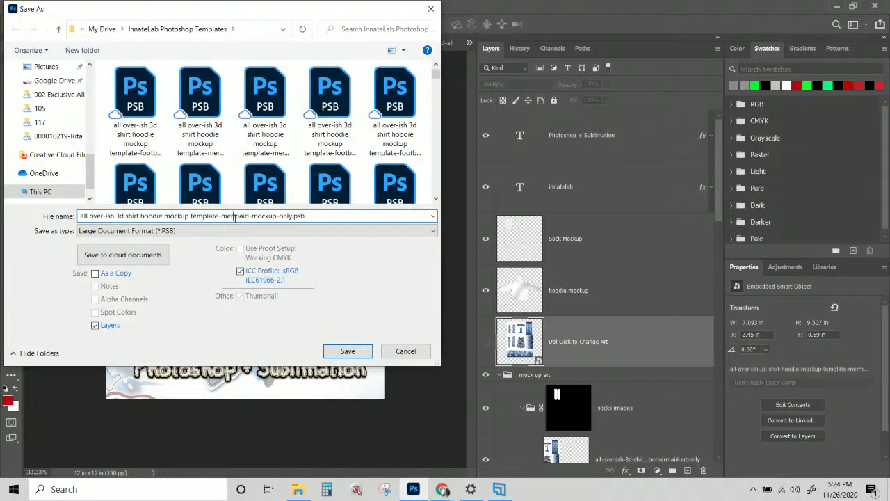
{"action": "double_click", "coordinate": [235, 216]}
{"action": "key", "text": "BackSpace"}
{"action": "left_click", "coordinate": [348, 351]}
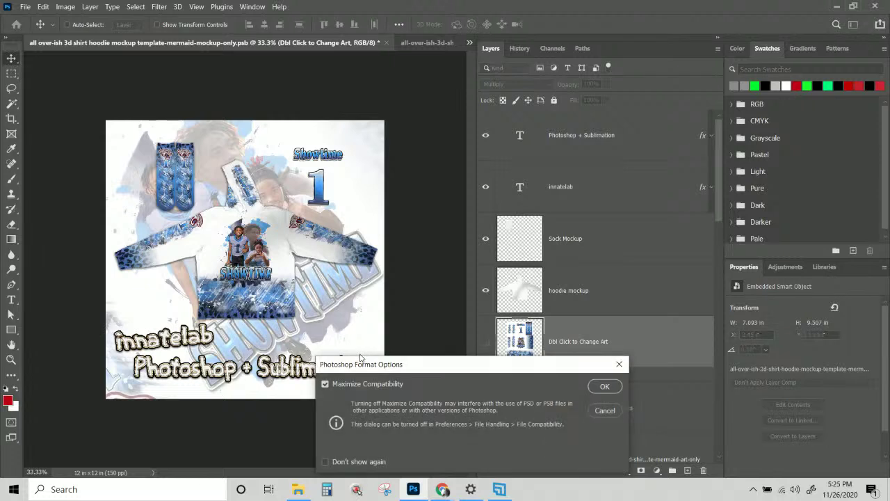
{"action": "left_click", "coordinate": [599, 387]}
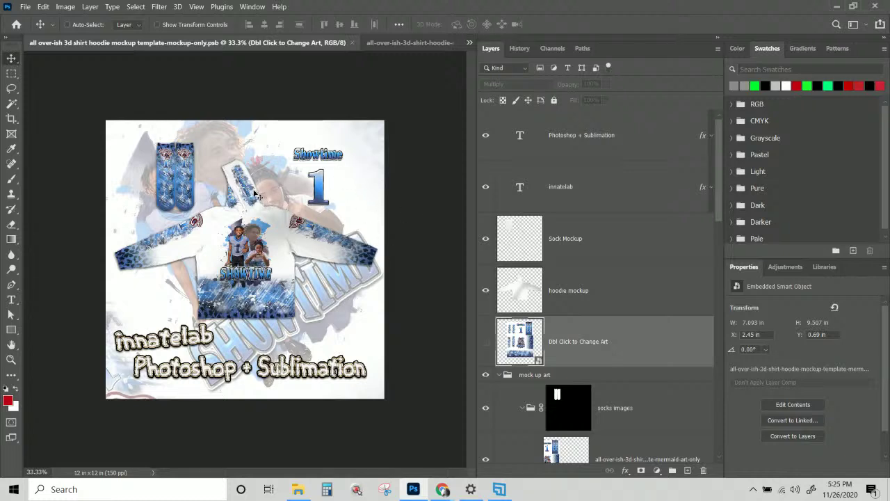
Delete the hidden Group 1 with its hood accent and sleeve gradient layers from below the Front layer
{"action": "scroll", "coordinate": [647, 265], "scroll_direction": "down", "scroll_amount": 5}
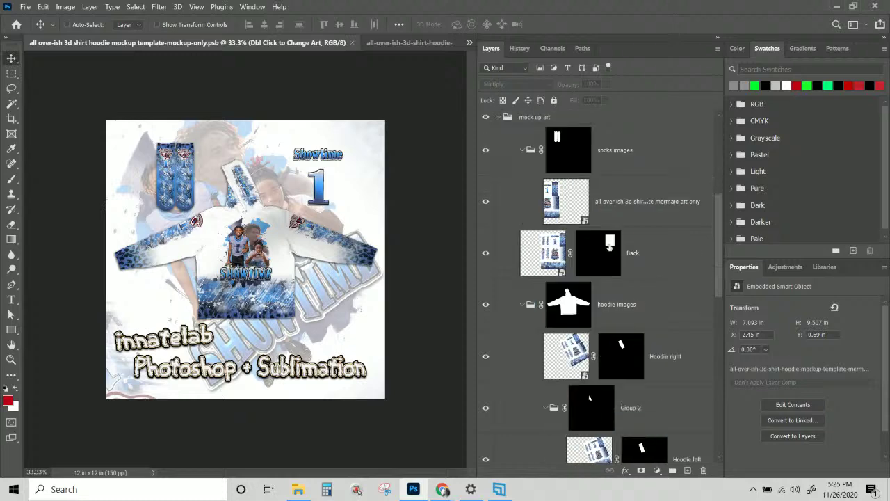
{"action": "scroll", "coordinate": [648, 264], "scroll_direction": "down", "scroll_amount": 4}
{"action": "left_click", "coordinate": [690, 316]}
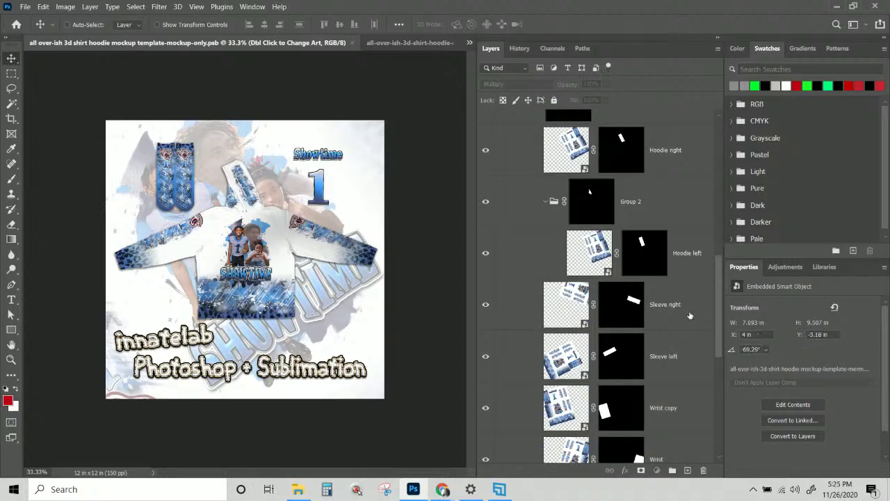
{"action": "scroll", "coordinate": [689, 315], "scroll_direction": "down", "scroll_amount": 4}
{"action": "scroll", "coordinate": [690, 317], "scroll_direction": "up", "scroll_amount": 8}
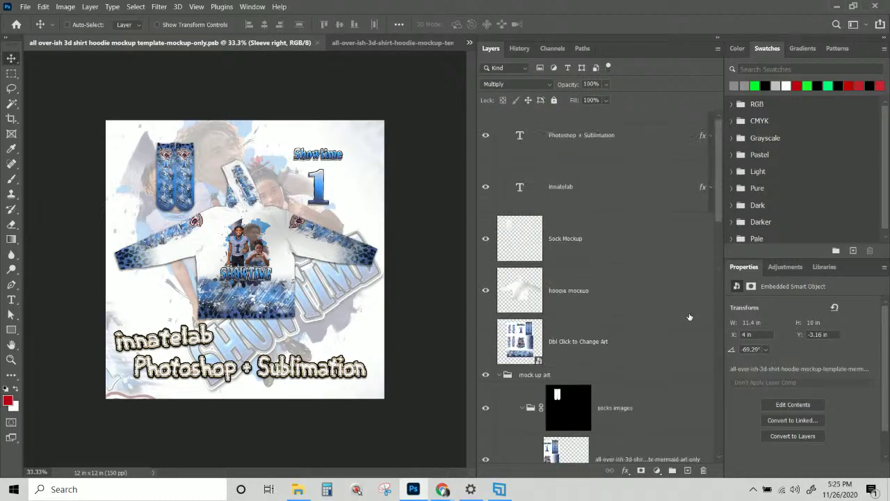
{"action": "scroll", "coordinate": [689, 317], "scroll_direction": "down", "scroll_amount": 4}
{"action": "scroll", "coordinate": [690, 317], "scroll_direction": "down", "scroll_amount": 6}
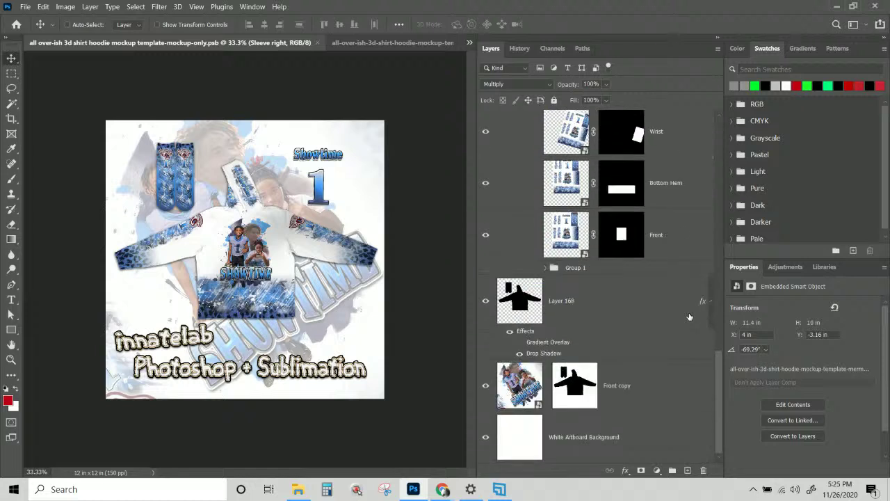
{"action": "left_click", "coordinate": [566, 269]}
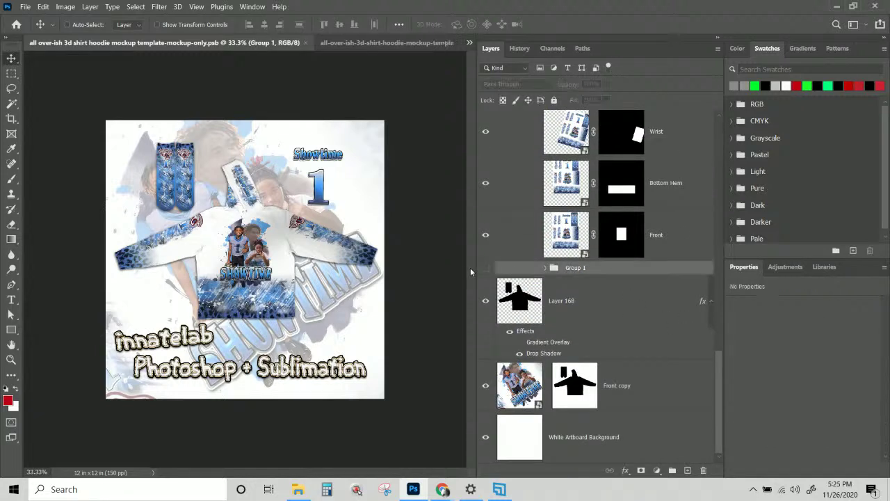
{"action": "left_click", "coordinate": [484, 269]}
{"action": "left_click", "coordinate": [481, 270]}
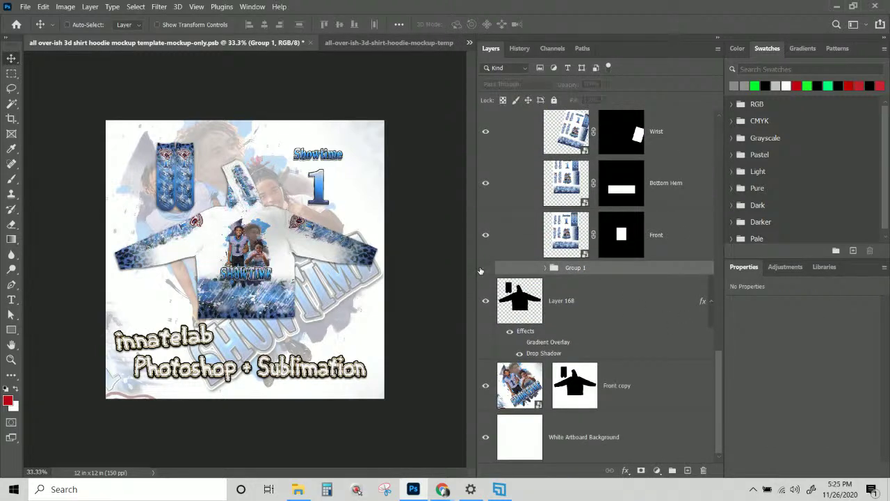
{"action": "left_click", "coordinate": [545, 268]}
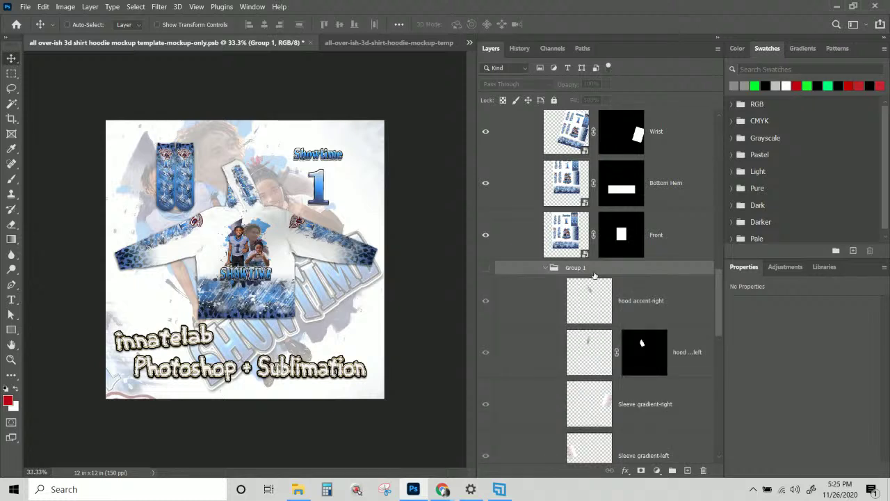
{"action": "key", "text": "Delete"}
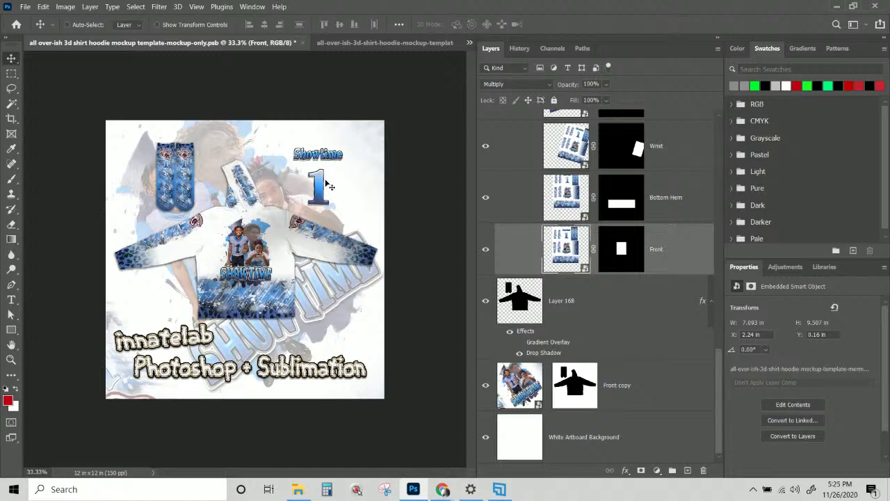
Duplicate the Hoodie right and Hoodie left layers together and move the copies to the right of the hood
{"action": "right_click", "coordinate": [251, 192]}
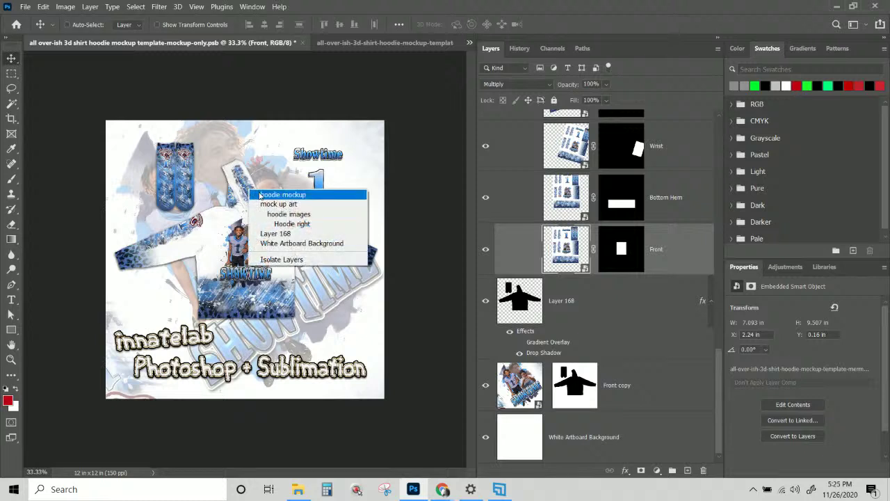
{"action": "left_click", "coordinate": [278, 224]}
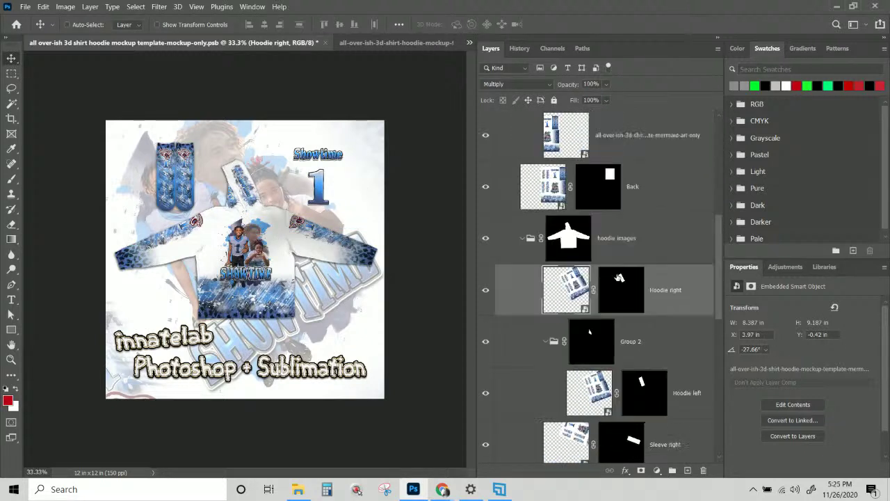
{"action": "scroll", "coordinate": [682, 278], "scroll_direction": "down", "scroll_amount": 1}
{"action": "key", "text": "ctrl"}
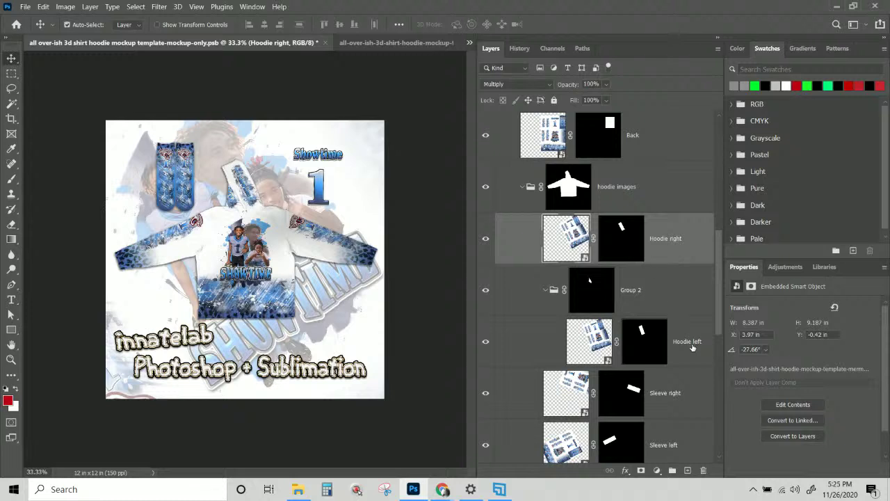
{"action": "left_click", "coordinate": [692, 348], "text": "ctrl"}
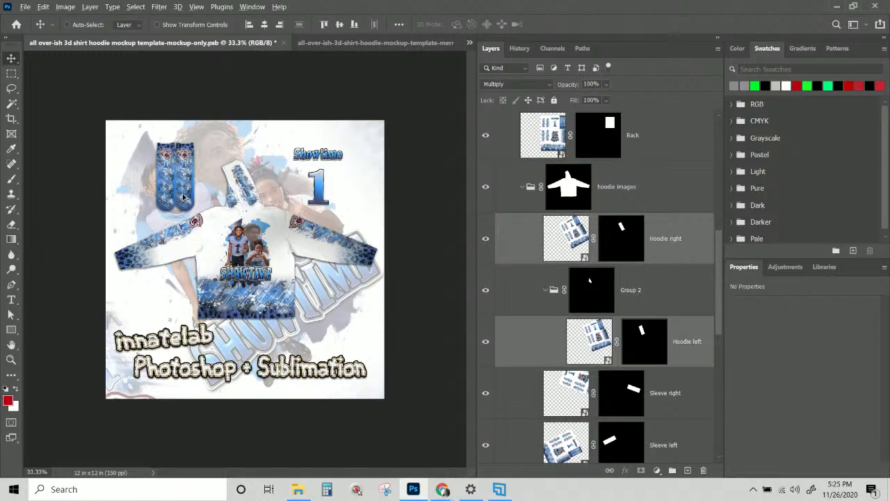
{"action": "left_click_drag", "start_coordinate": [255, 204], "coordinate": [369, 202]}
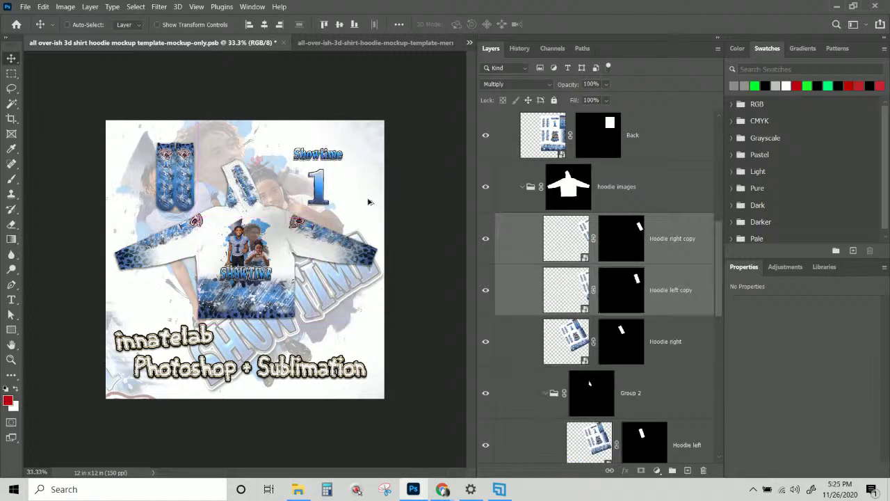
Take the two hood copies out of the hoodie images group and move them with the Back layer to the top of the mock up art group
{"action": "left_click_drag", "start_coordinate": [635, 254], "coordinate": [638, 377]}
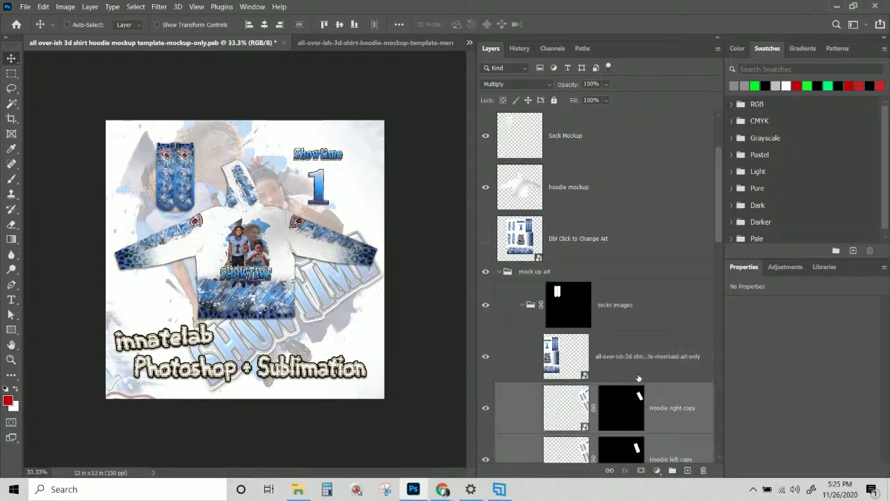
{"action": "scroll", "coordinate": [637, 376], "scroll_direction": "down", "scroll_amount": 3}
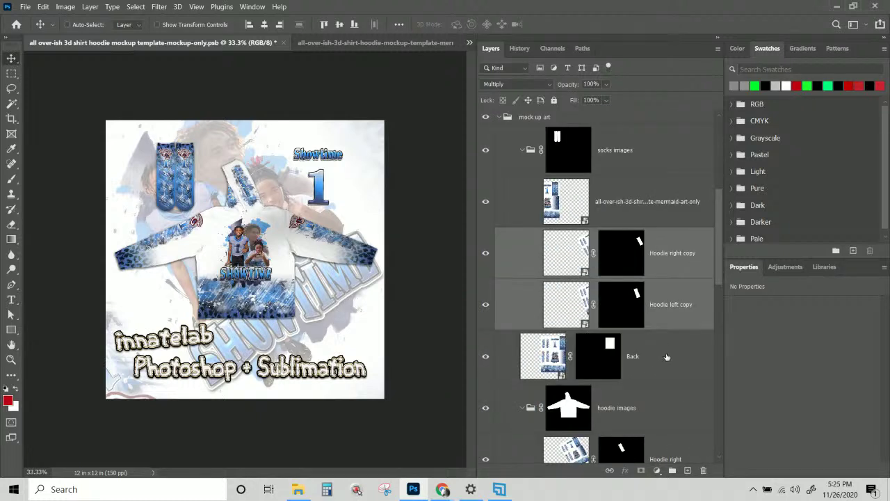
{"action": "left_click_drag", "start_coordinate": [667, 245], "coordinate": [650, 373]}
{"action": "left_click", "coordinate": [661, 261]}
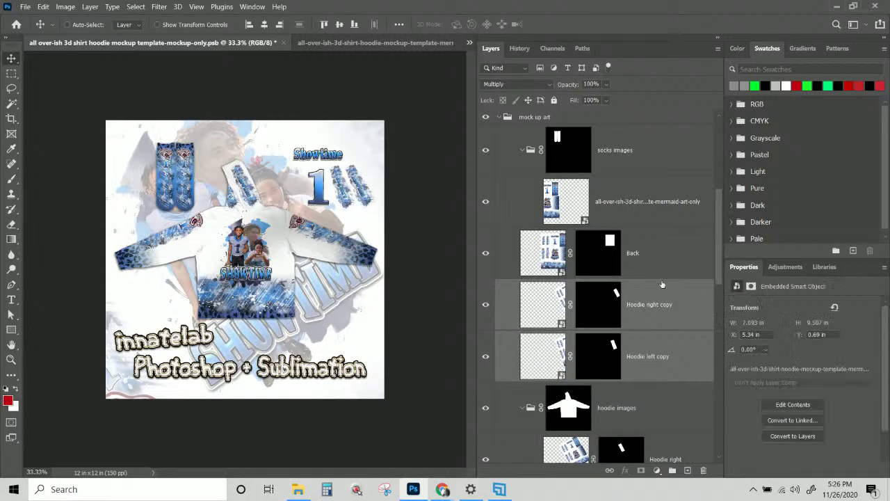
{"action": "left_click", "coordinate": [647, 356], "text": "shift"}
{"action": "left_click_drag", "start_coordinate": [588, 247], "coordinate": [584, 132]}
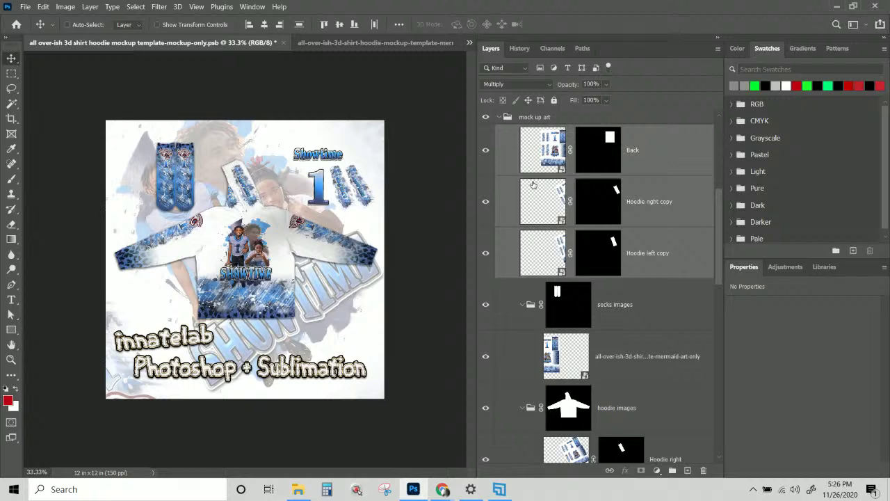
Select the Back layer alone and move its "Showtime 1" artwork slightly down and to the left, away from the hood copies
{"action": "key", "text": "ctrl+plus"}
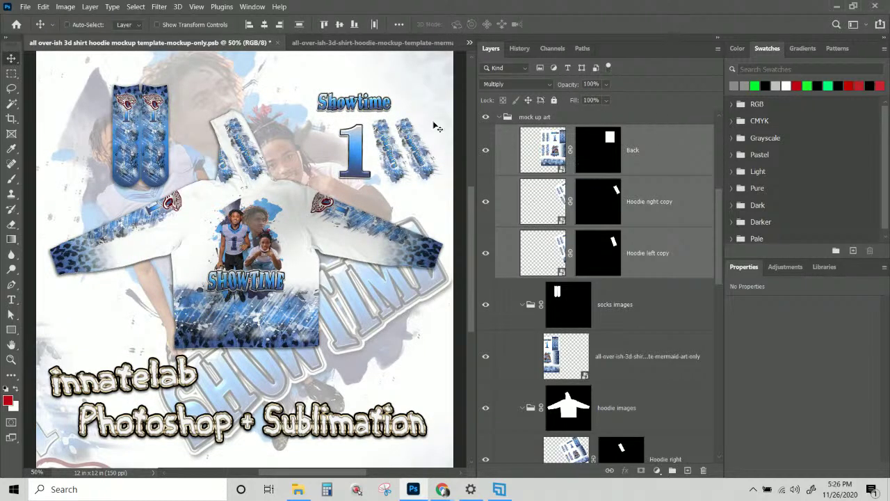
{"action": "right_click", "coordinate": [354, 172]}
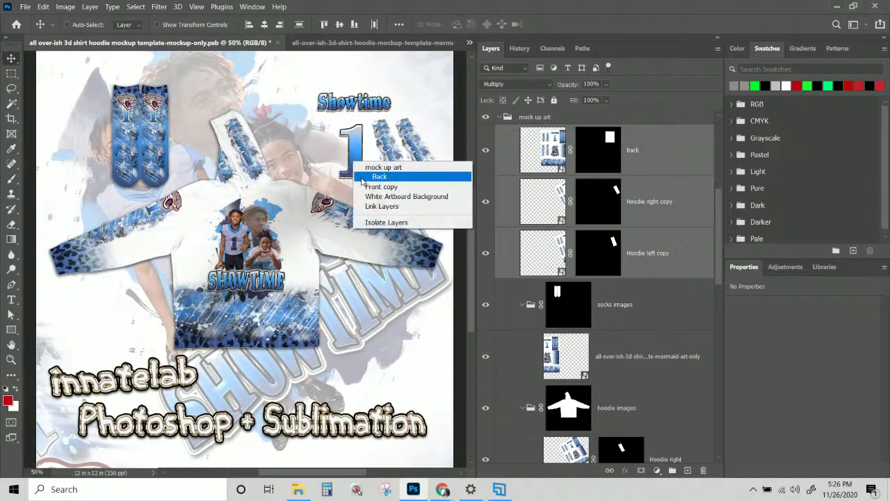
{"action": "left_click", "coordinate": [361, 178]}
{"action": "left_click_drag", "start_coordinate": [351, 155], "coordinate": [334, 181]}
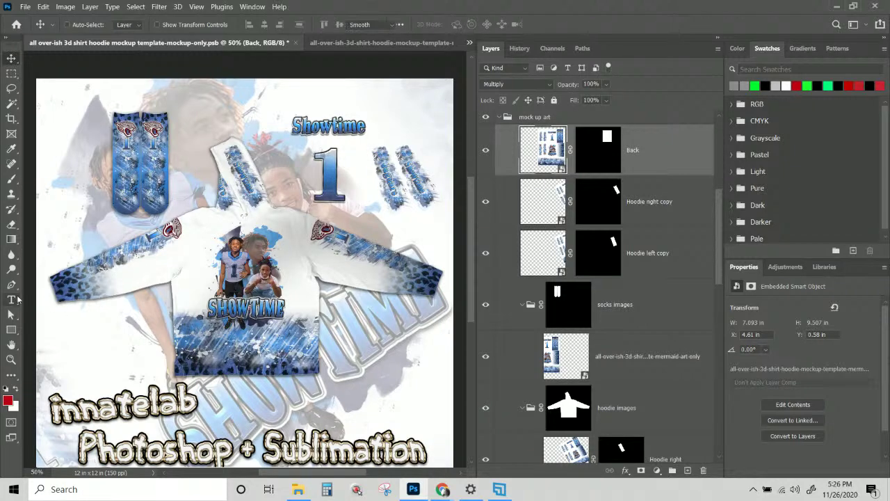
Add a text label reading "Back" above the "Showtime 1" back artwork
{"action": "left_click", "coordinate": [11, 299]}
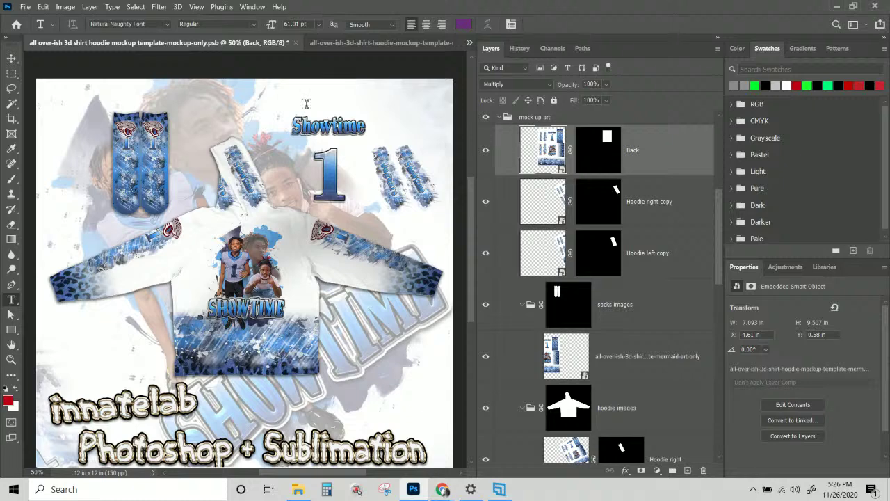
{"action": "left_click", "coordinate": [306, 104]}
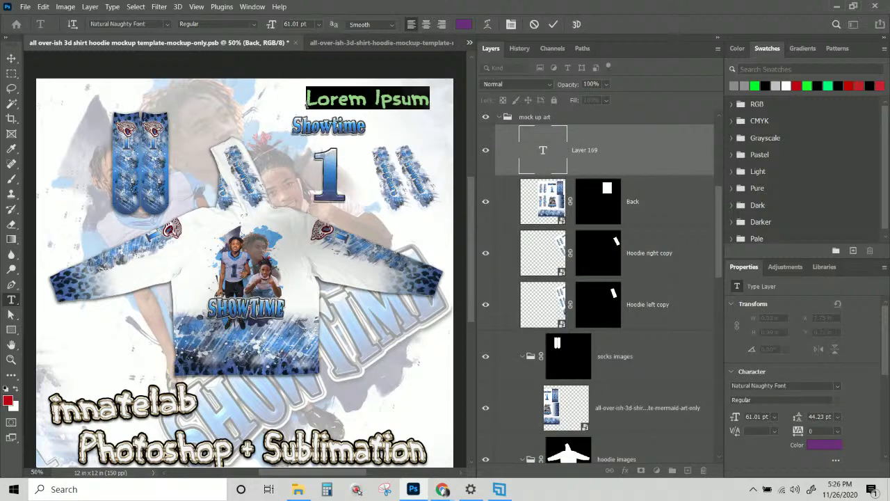
{"action": "type", "text": "Back"}
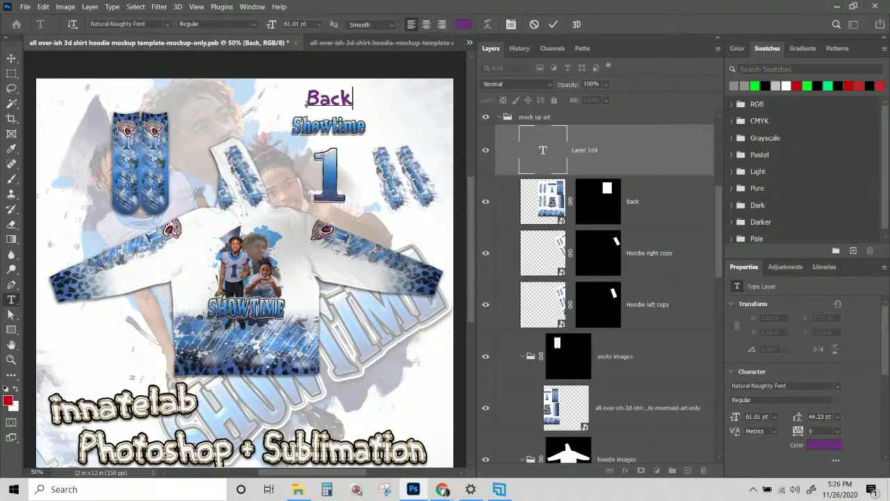
{"action": "left_click", "coordinate": [11, 58]}
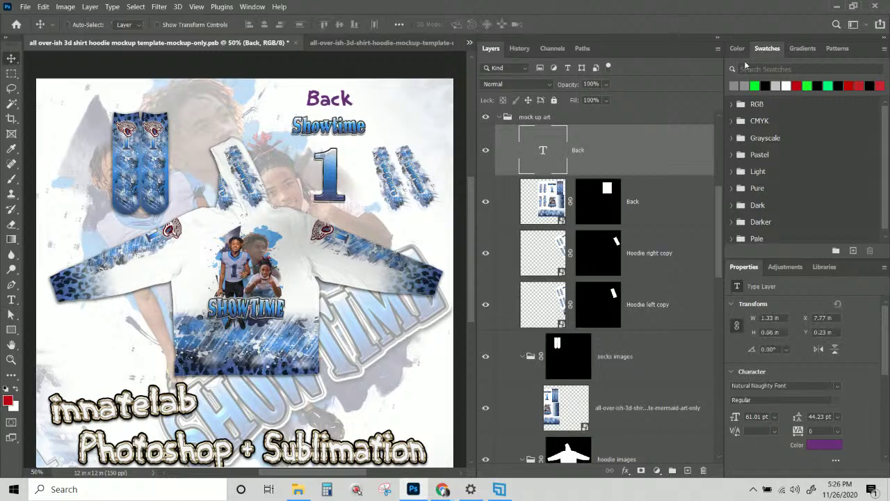
{"action": "left_click", "coordinate": [737, 48]}
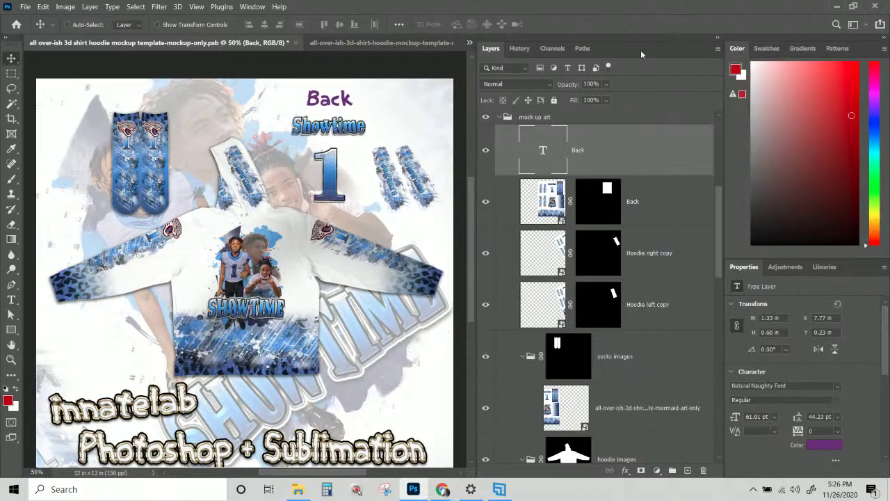
{"action": "left_click", "coordinate": [518, 84]}
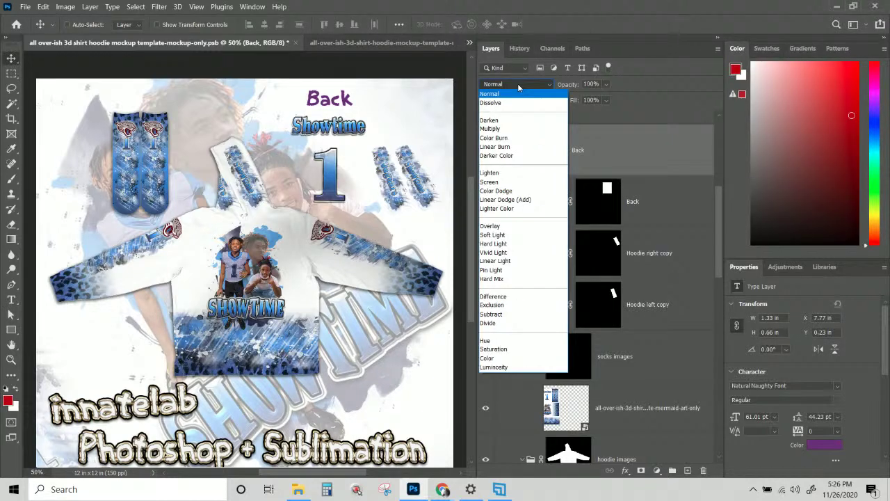
{"action": "left_click", "coordinate": [693, 71]}
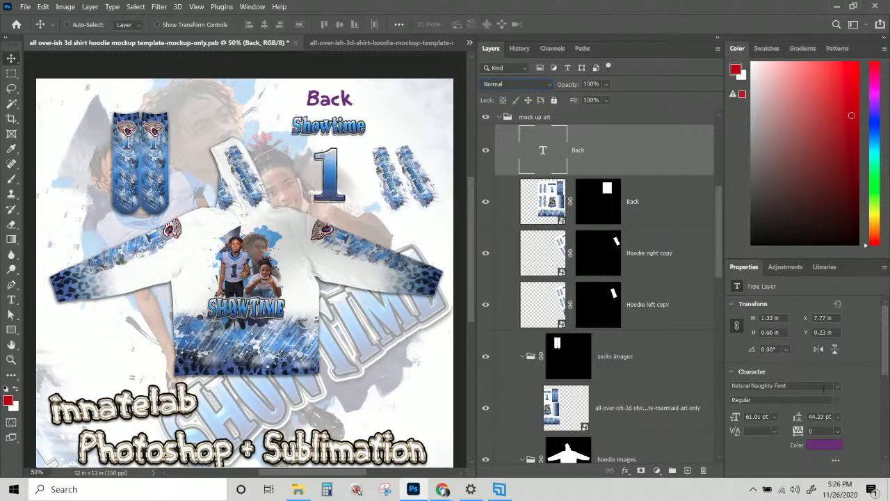
Change the font of the "Back" label to Times New Roman Regular
{"action": "left_click", "coordinate": [836, 387]}
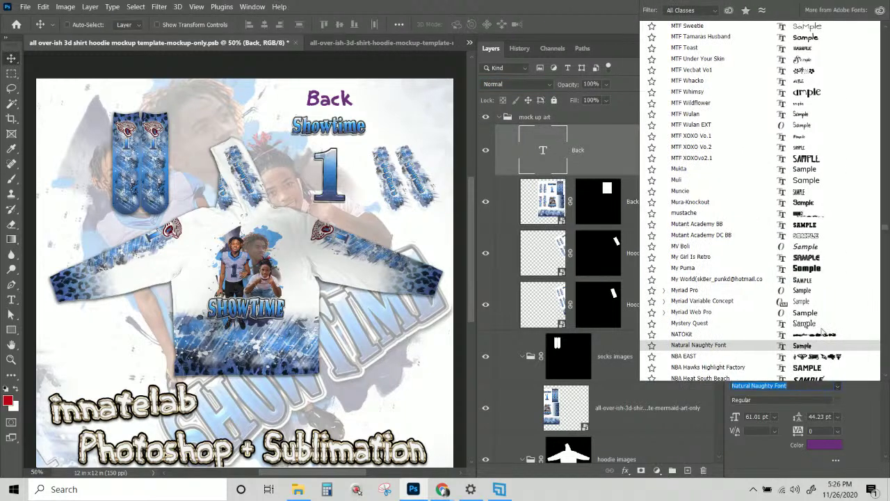
{"action": "key", "text": "Down"}
{"action": "key", "text": "Down"}
{"action": "key", "text": "Down"}
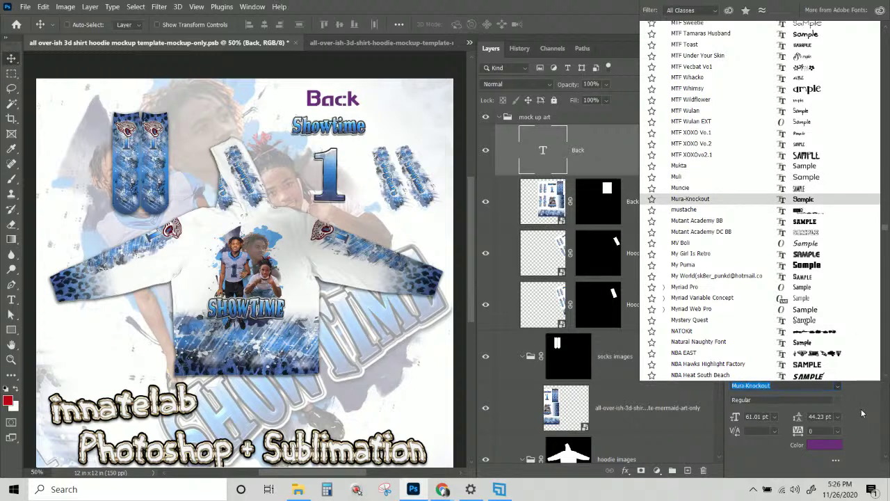
{"action": "left_click", "coordinate": [791, 387]}
{"action": "key", "text": "ctrl+a"}
{"action": "type", "text": "times"}
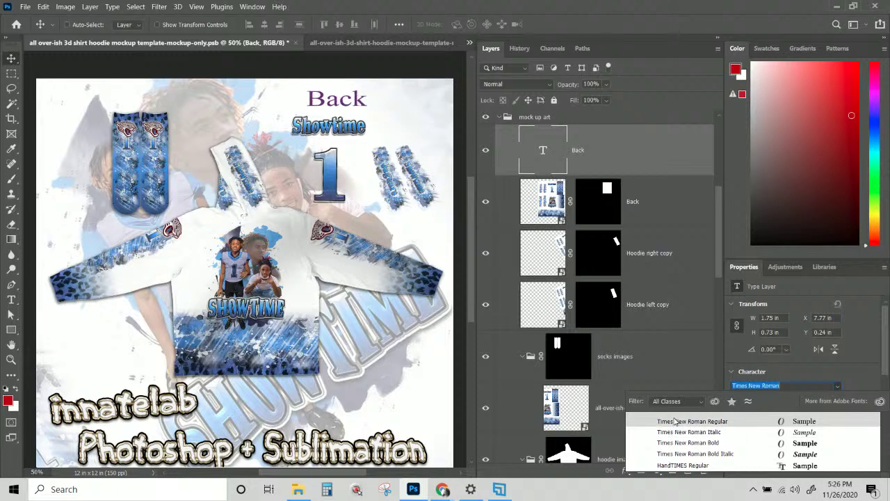
{"action": "left_click", "coordinate": [674, 422]}
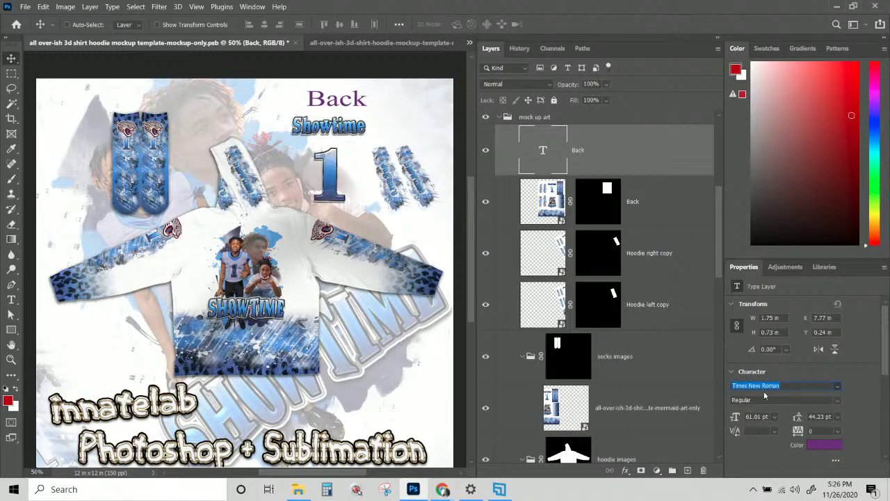
Set the text color of the "Back" label to black (000000)
{"action": "left_click", "coordinate": [828, 445]}
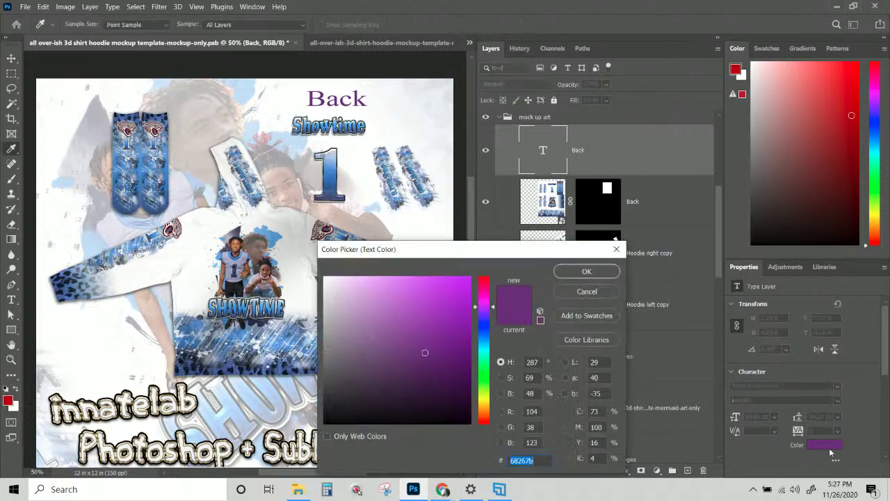
{"action": "left_click", "coordinate": [324, 422]}
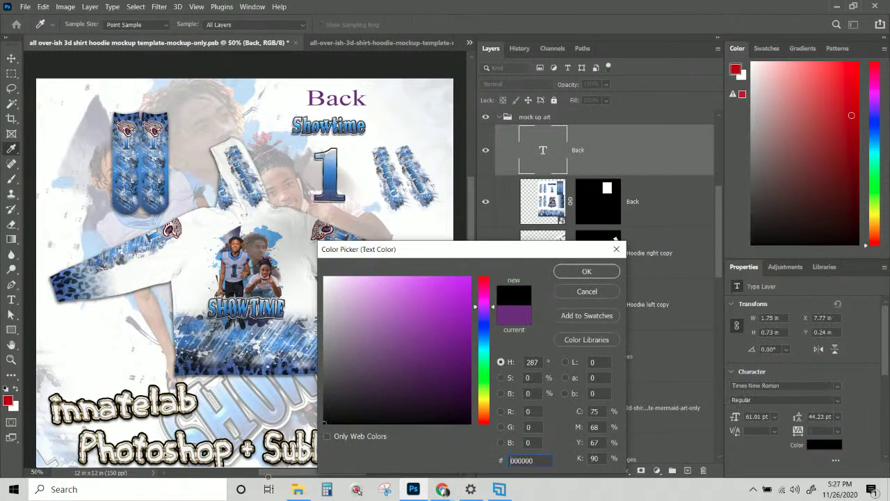
{"action": "left_click", "coordinate": [586, 272]}
Scale the "Back" label to about 49% width and 68% height and center it above the "Showtime" lettering
{"action": "key", "text": "ctrl+t"}
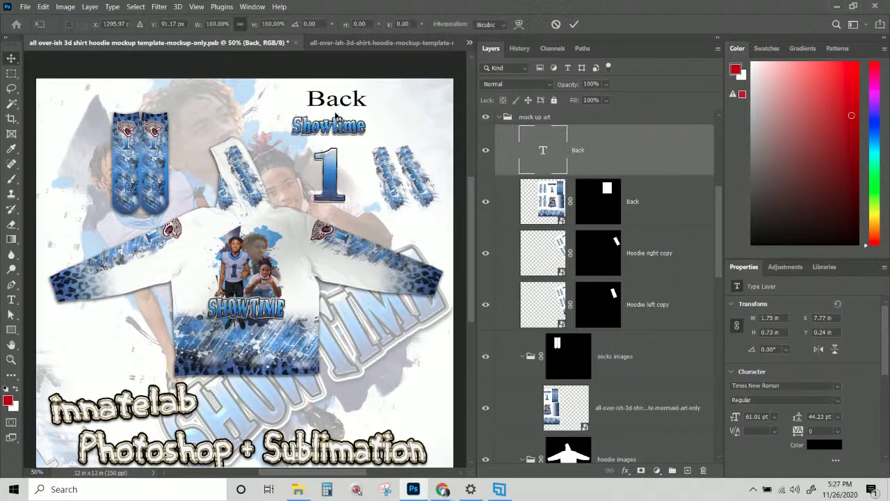
{"action": "left_click_drag", "start_coordinate": [367, 100], "coordinate": [343, 95]}
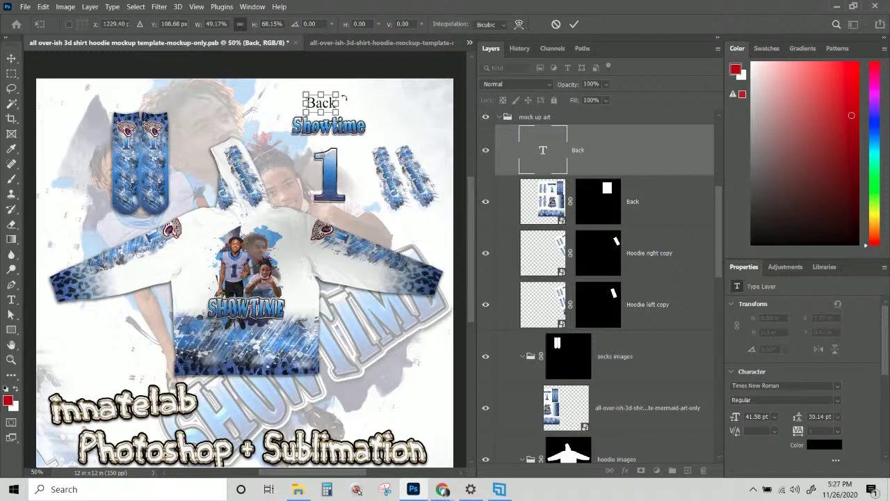
{"action": "key", "text": "Return"}
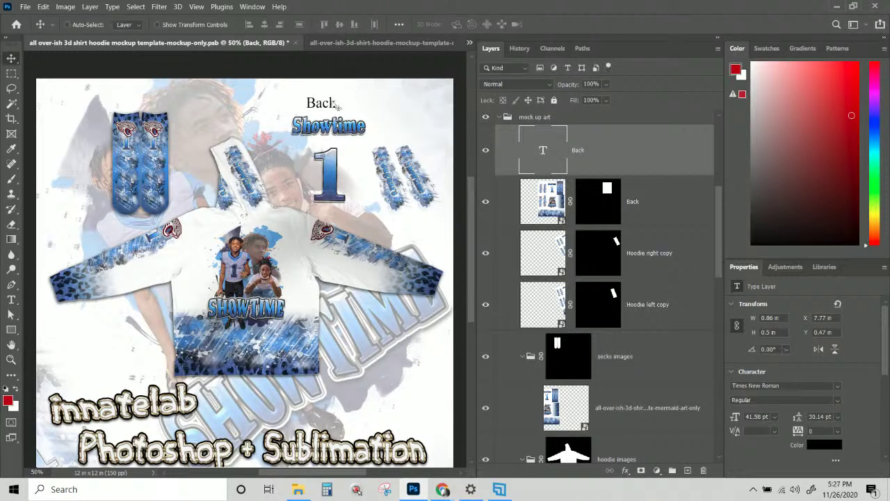
{"action": "left_click_drag", "start_coordinate": [336, 104], "coordinate": [344, 105]}
{"action": "left_click_drag", "start_coordinate": [335, 104], "coordinate": [343, 105]}
Duplicate the "Back" label above the two hood artwork copies and change the copy's text to "Hood"
{"action": "left_click_drag", "start_coordinate": [340, 104], "coordinate": [407, 104]}
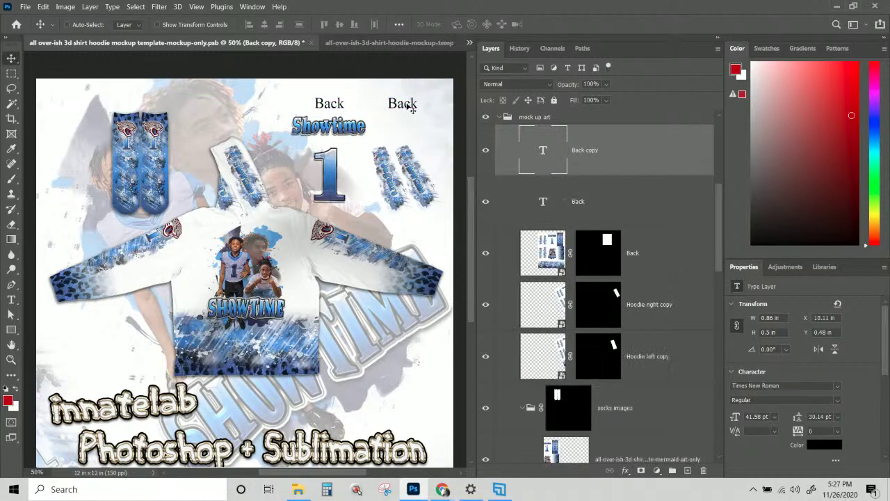
{"action": "double_click", "coordinate": [543, 150]}
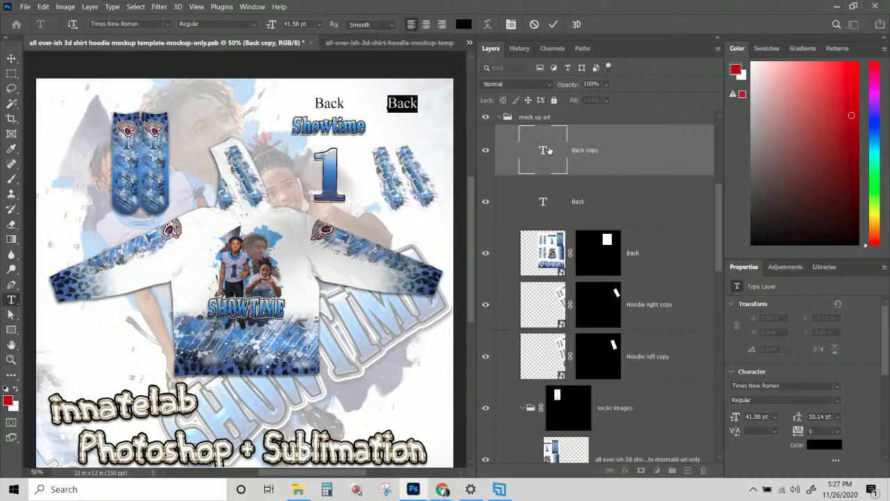
{"action": "type", "text": "Hood"}
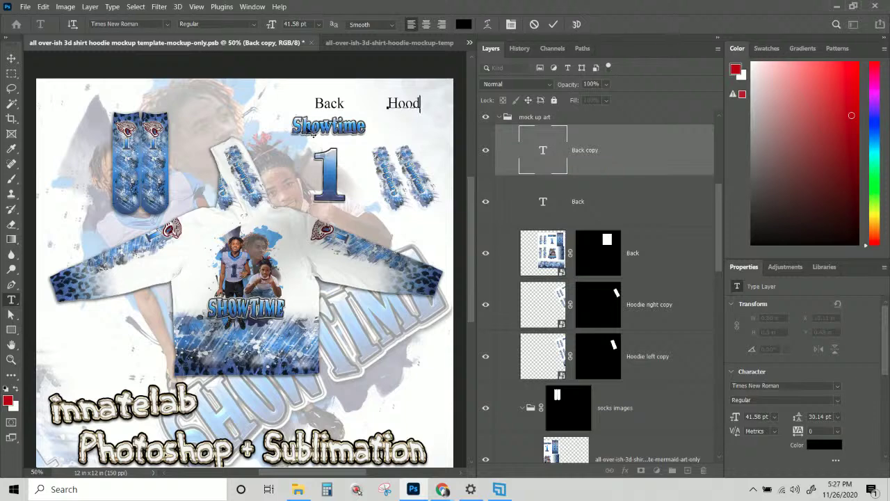
{"action": "left_click", "coordinate": [11, 58]}
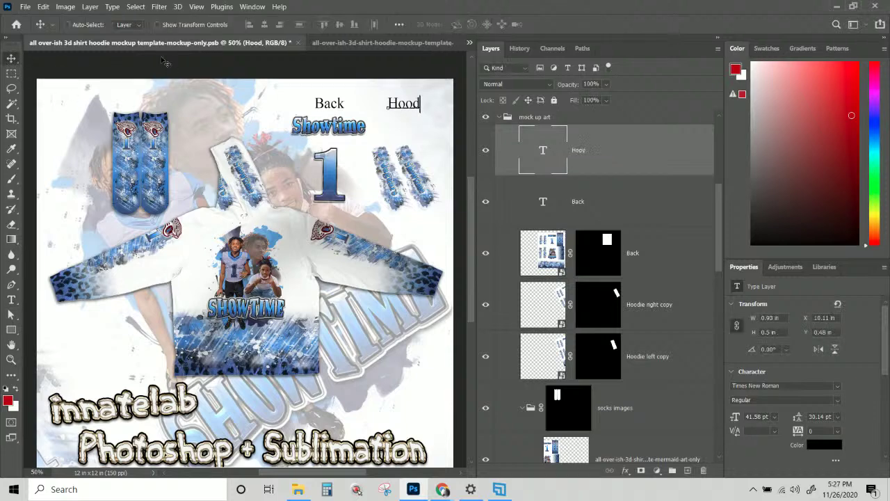
Duplicate the "Hood" label above the pair of socks and change the copy's text to "Socks"
{"action": "left_click_drag", "start_coordinate": [412, 111], "coordinate": [146, 117]}
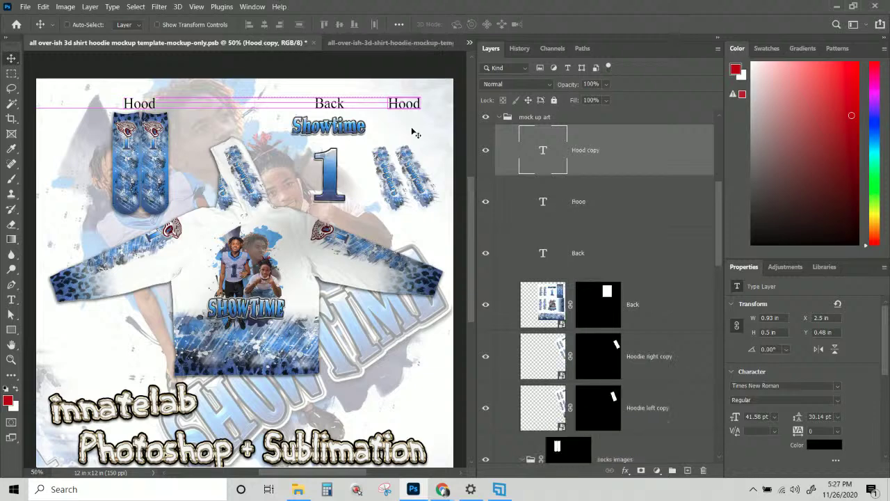
{"action": "double_click", "coordinate": [543, 148]}
{"action": "type", "text": "Socks"}
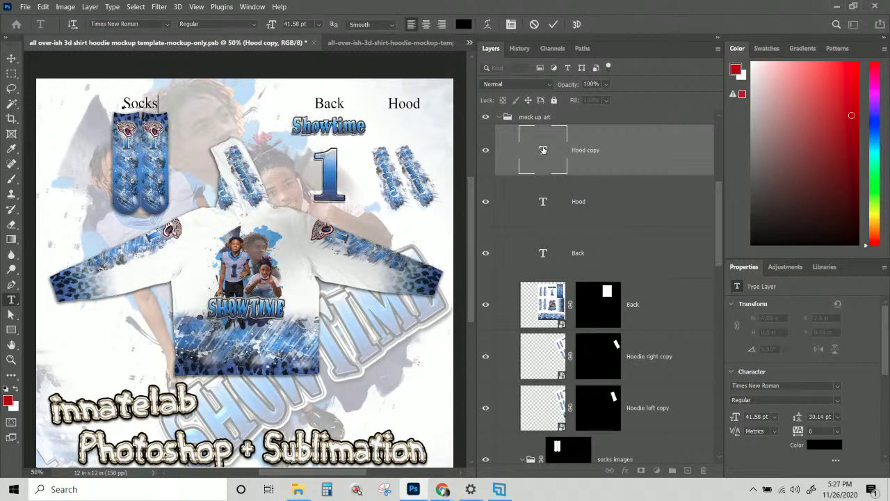
{"action": "left_click", "coordinate": [652, 149]}
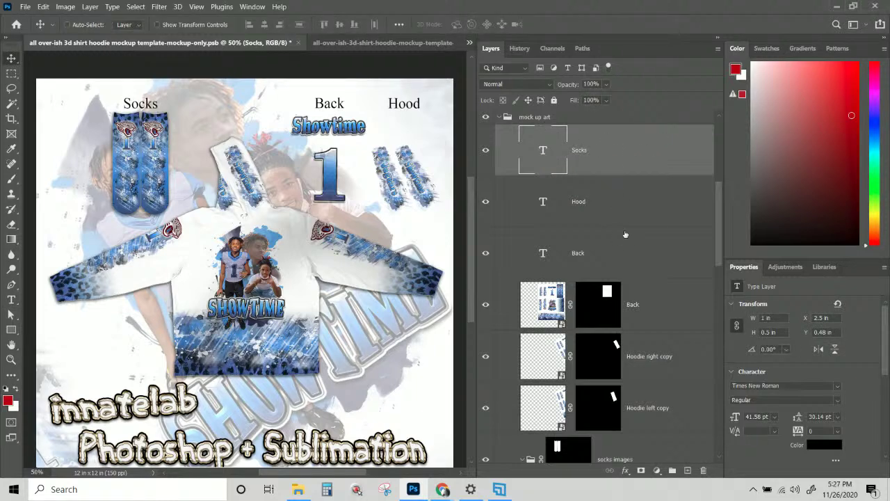
Group the Socks, Hood and Back text layers and name the group "Labels"
{"action": "left_click", "coordinate": [625, 251], "text": "shift"}
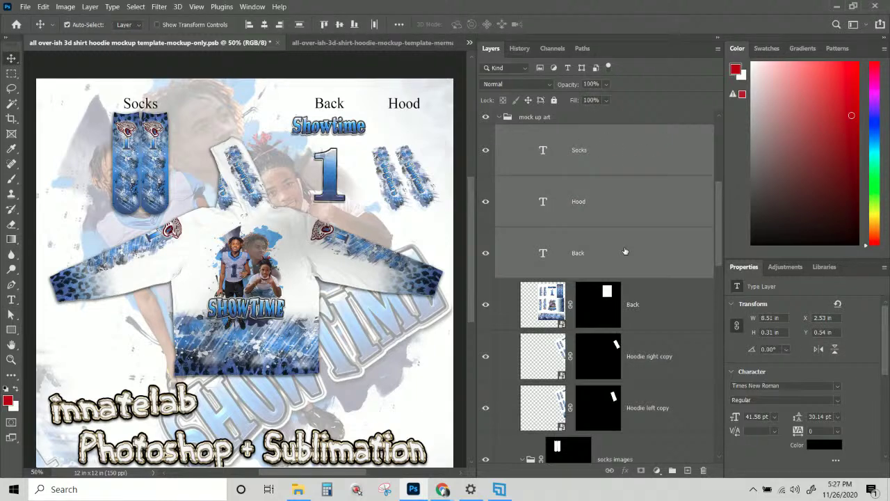
{"action": "key", "text": "ctrl+g"}
{"action": "double_click", "coordinate": [552, 130]}
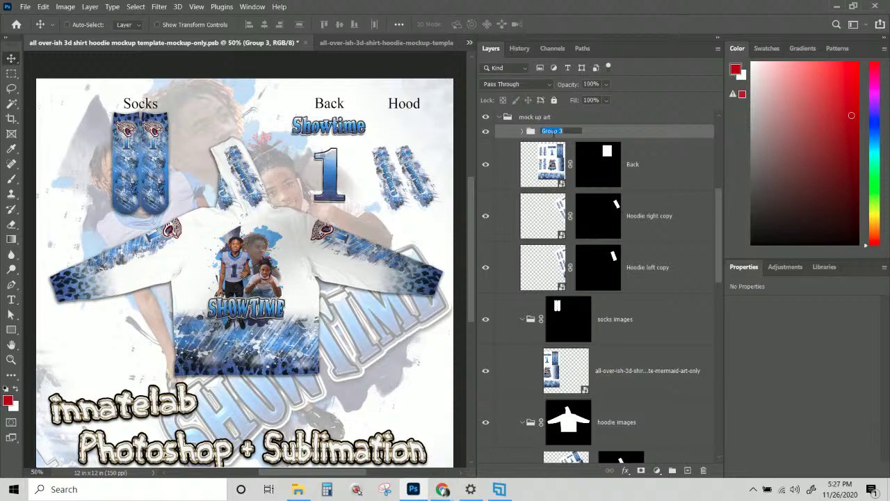
{"action": "type", "text": "t"}
{"action": "type", "text": "abels"}
{"action": "key", "text": "Return"}
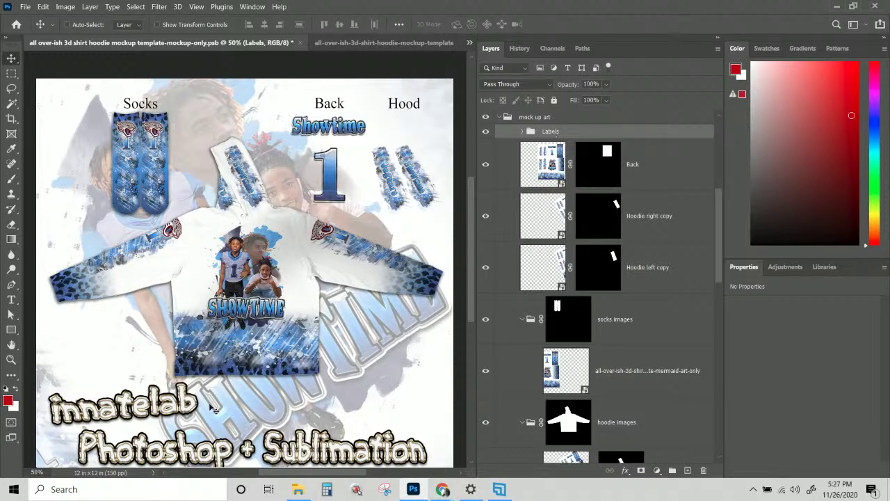
Copy the layer style of the "innatelab" text and paste it onto the "Labels" group
{"action": "right_click", "coordinate": [184, 402]}
{"action": "left_click", "coordinate": [195, 407]}
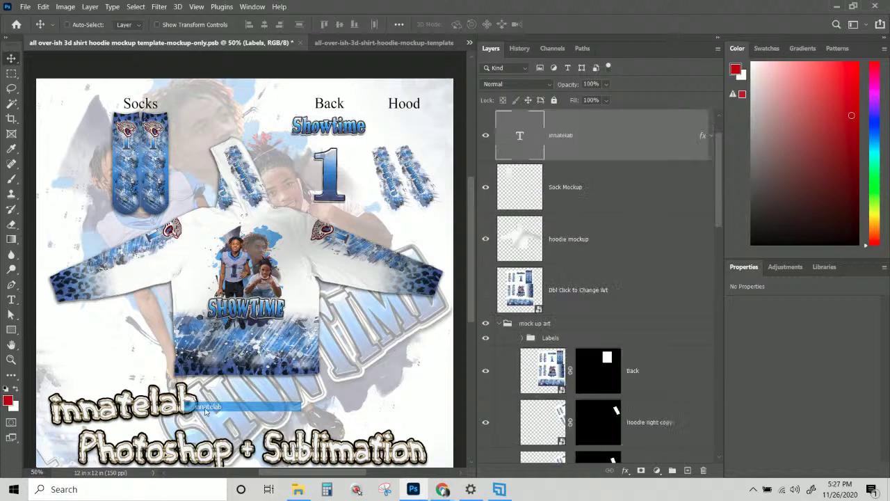
{"action": "right_click", "coordinate": [628, 138]}
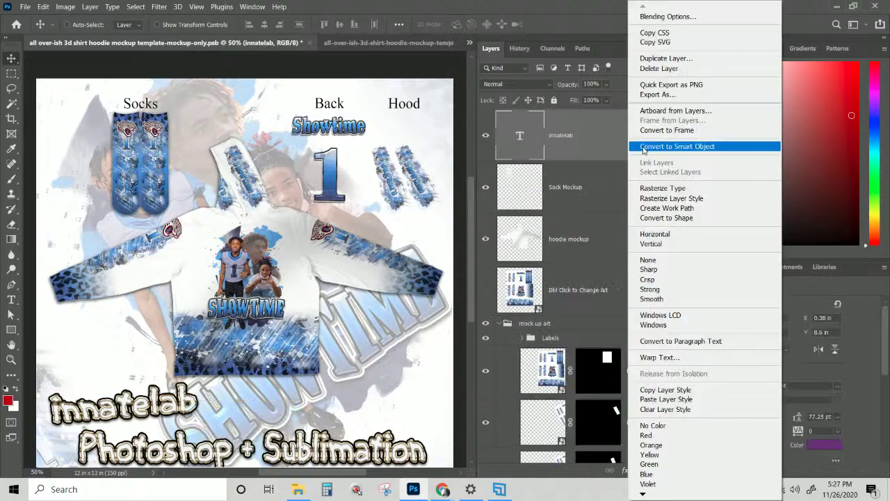
{"action": "left_click", "coordinate": [655, 391]}
{"action": "scroll", "coordinate": [584, 164], "scroll_direction": "up", "scroll_amount": 1}
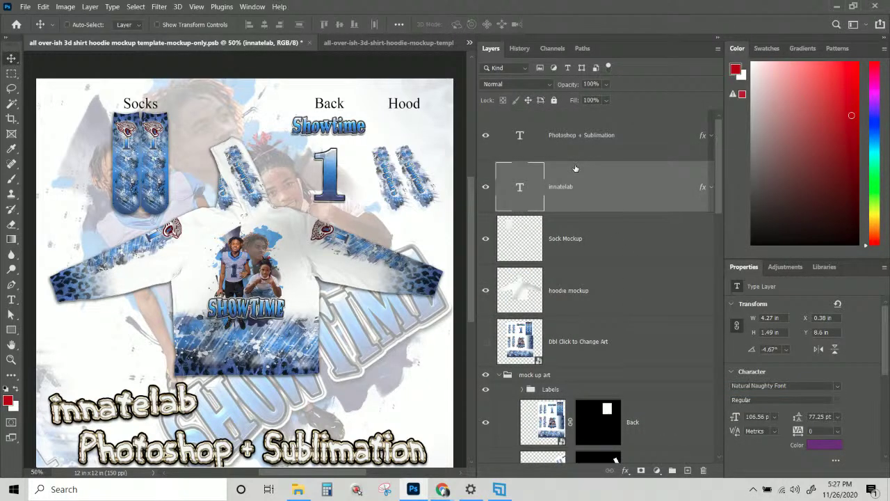
{"action": "right_click", "coordinate": [402, 108]}
{"action": "left_click", "coordinate": [428, 133]}
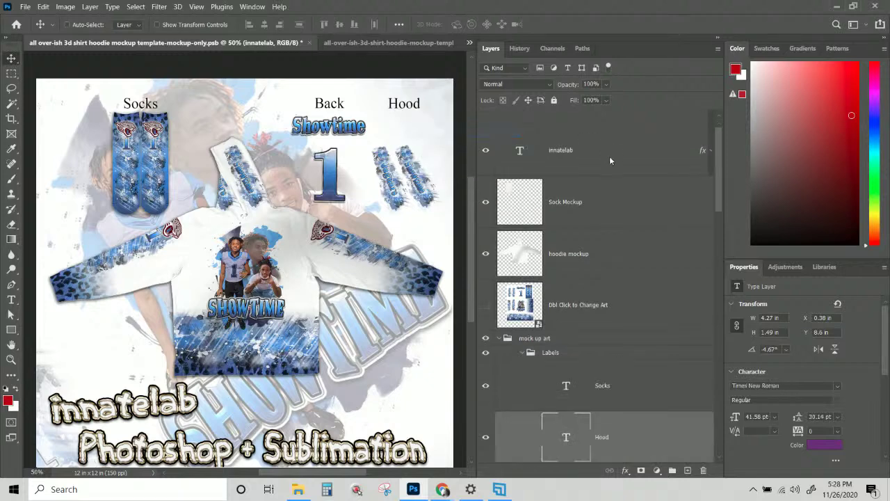
{"action": "scroll", "coordinate": [564, 243], "scroll_direction": "down", "scroll_amount": 3}
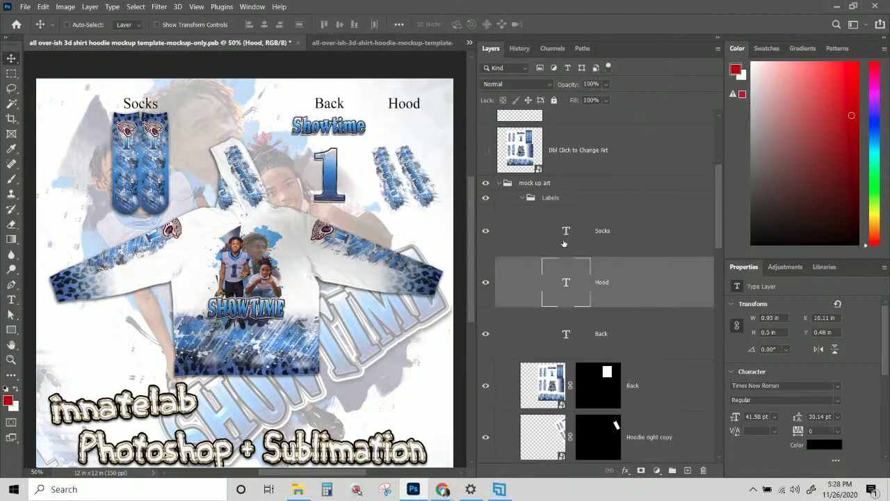
{"action": "right_click", "coordinate": [567, 201]}
{"action": "left_click", "coordinate": [615, 346]}
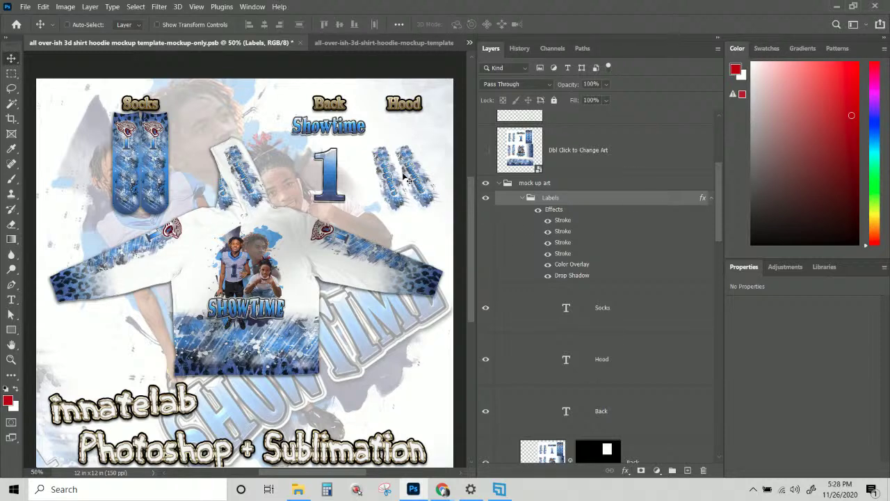
In the Labels group's style, set the black inside stroke to 2 px and the 90° gold gradient stroke to 2 px
{"action": "scroll", "coordinate": [352, 259], "scroll_direction": "up", "scroll_amount": 2}
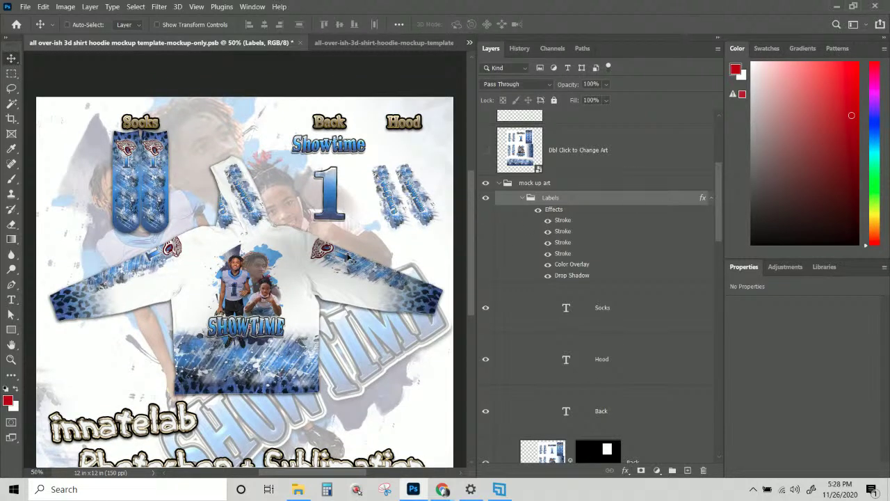
{"action": "scroll", "coordinate": [352, 258], "scroll_direction": "down", "scroll_amount": 1}
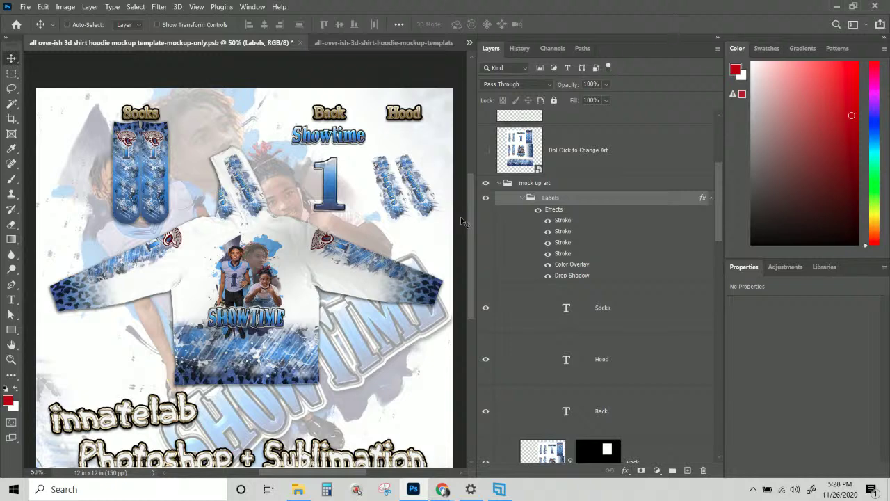
{"action": "key", "text": "ctrl+plus"}
{"action": "scroll", "coordinate": [416, 243], "scroll_direction": "up", "scroll_amount": 4}
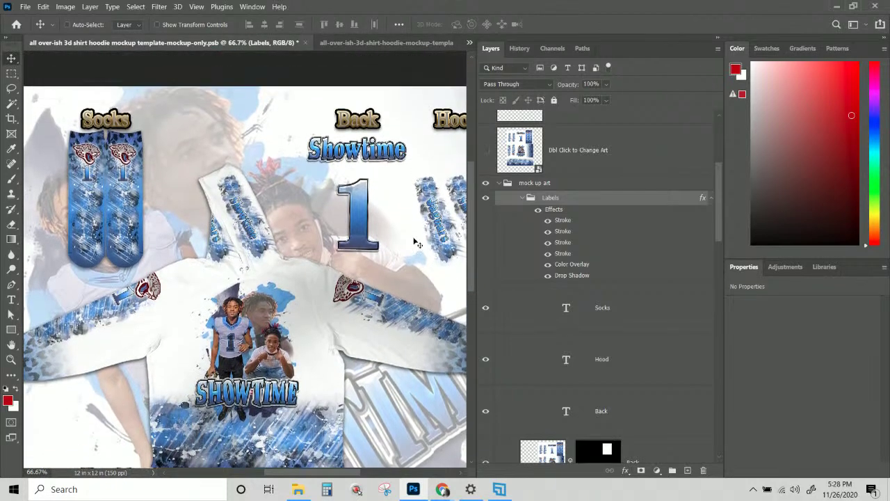
{"action": "scroll", "coordinate": [415, 244], "scroll_direction": "up", "scroll_amount": 2}
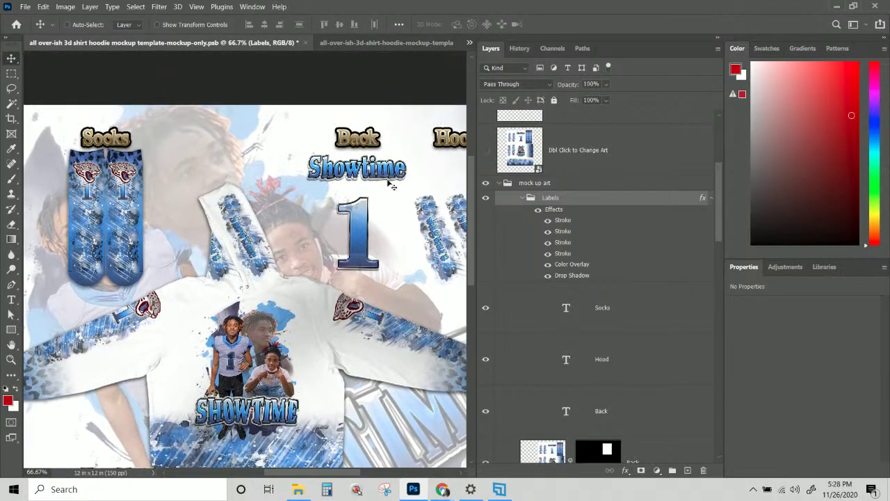
{"action": "double_click", "coordinate": [563, 242]}
{"action": "scroll", "coordinate": [400, 362], "scroll_direction": "down", "scroll_amount": 1}
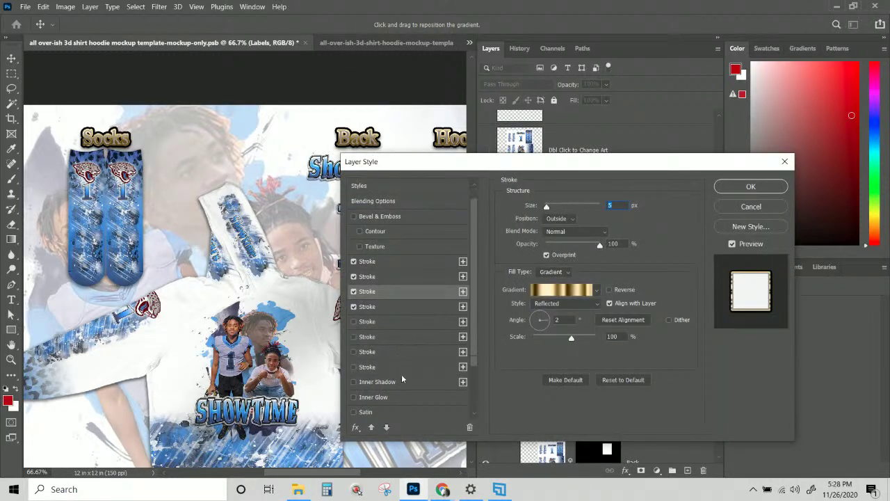
{"action": "left_click", "coordinate": [412, 233]}
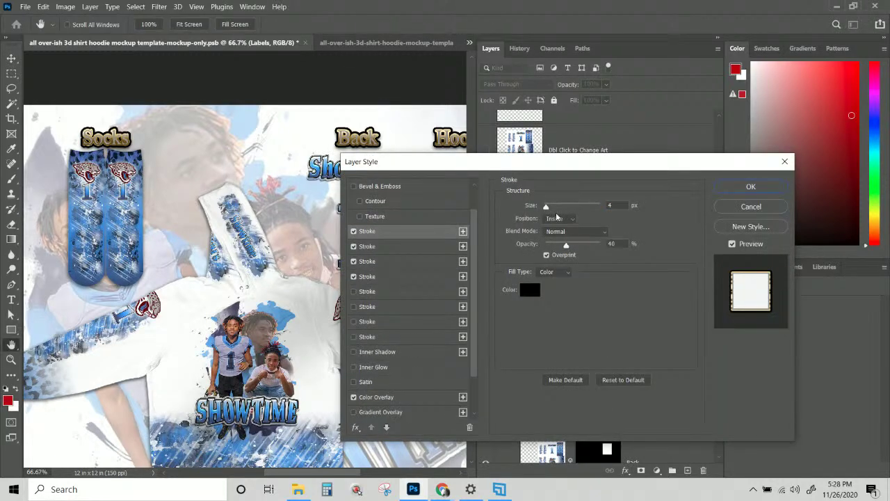
{"action": "left_click", "coordinate": [621, 208]}
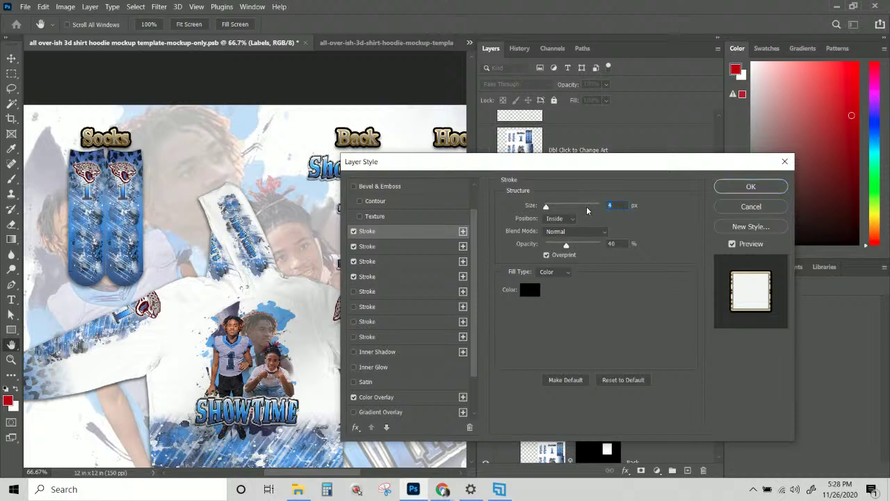
{"action": "type", "text": "2"}
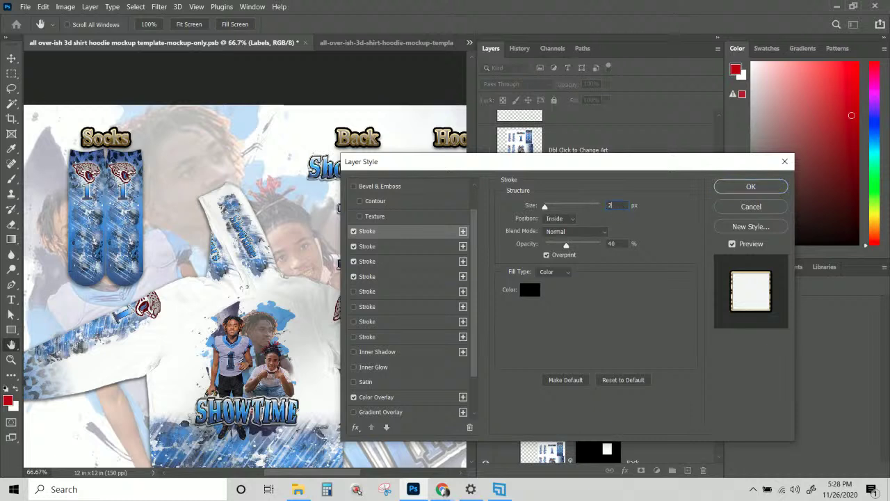
{"action": "left_click", "coordinate": [420, 249]}
{"action": "left_click", "coordinate": [609, 206]}
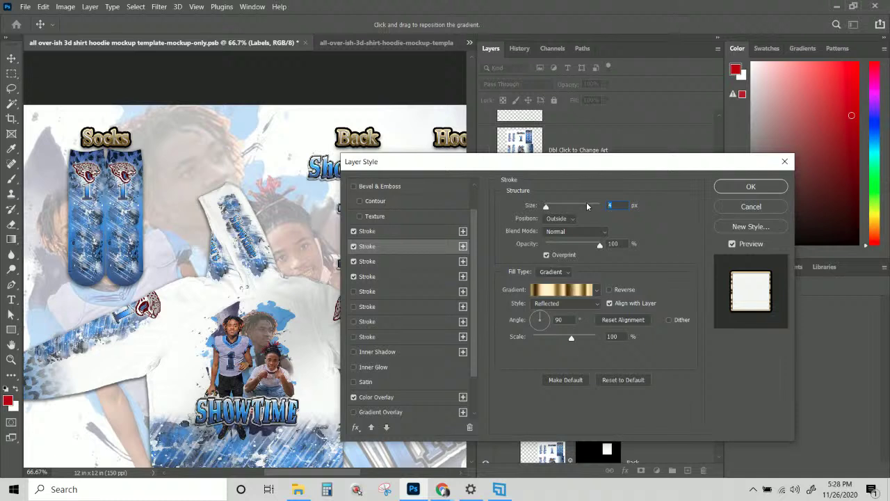
{"action": "type", "text": "2"}
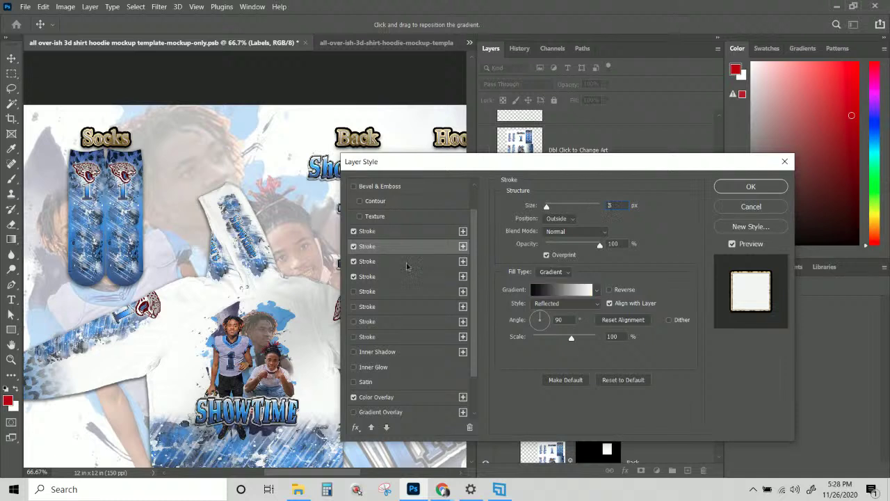
Set the labels' 2° gold gradient stroke to 3 px and the outer black stroke to 6 px
{"action": "left_click", "coordinate": [409, 262]}
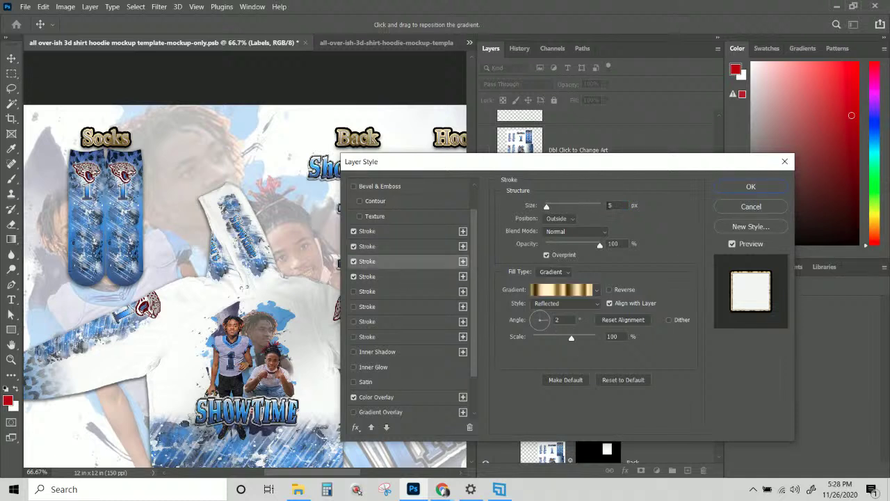
{"action": "left_click_drag", "start_coordinate": [615, 206], "coordinate": [597, 205]}
{"action": "type", "text": "3"}
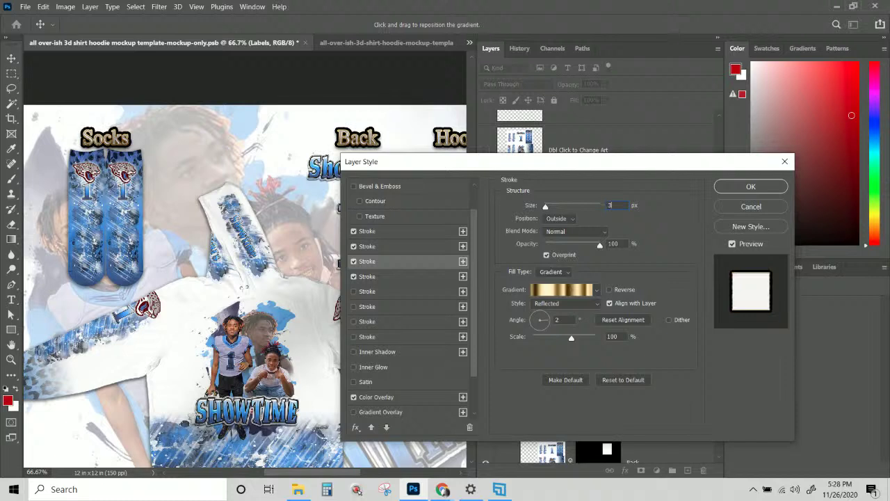
{"action": "left_click", "coordinate": [432, 277]}
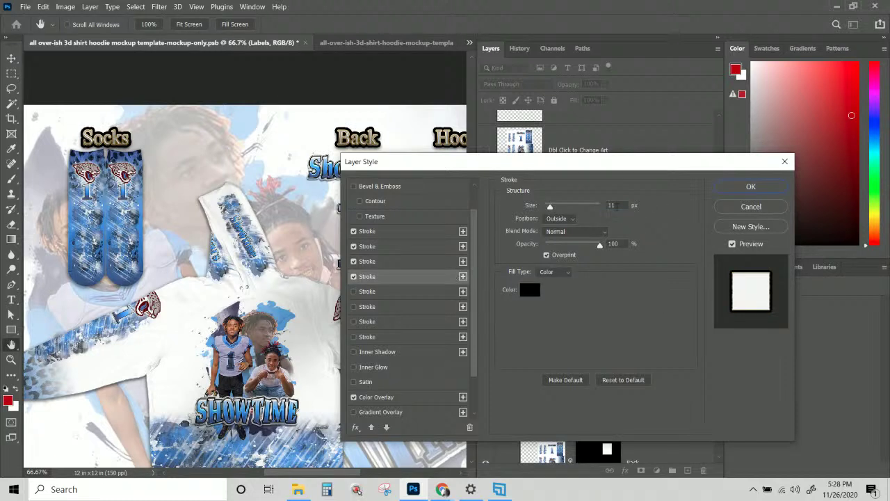
{"action": "left_click_drag", "start_coordinate": [617, 206], "coordinate": [605, 205]}
{"action": "type", "text": "6"}
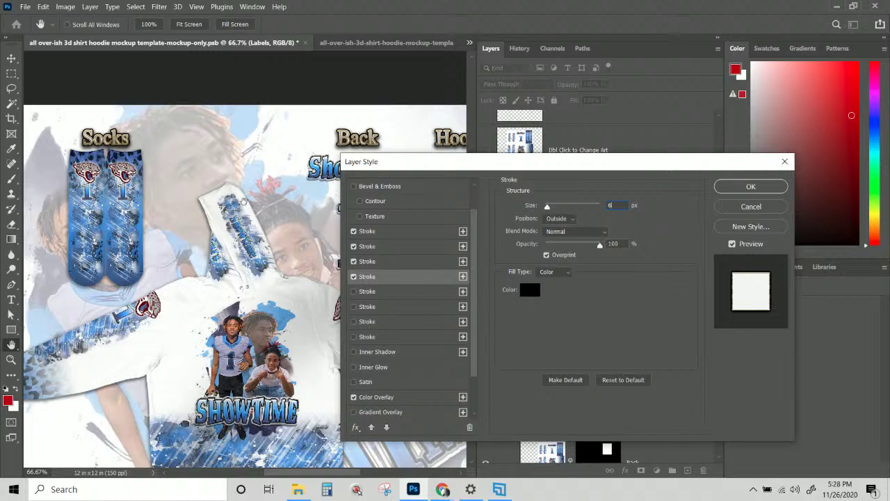
Try the labels without the Color Overlay, and turn the overlay back on
{"action": "left_click", "coordinate": [399, 396]}
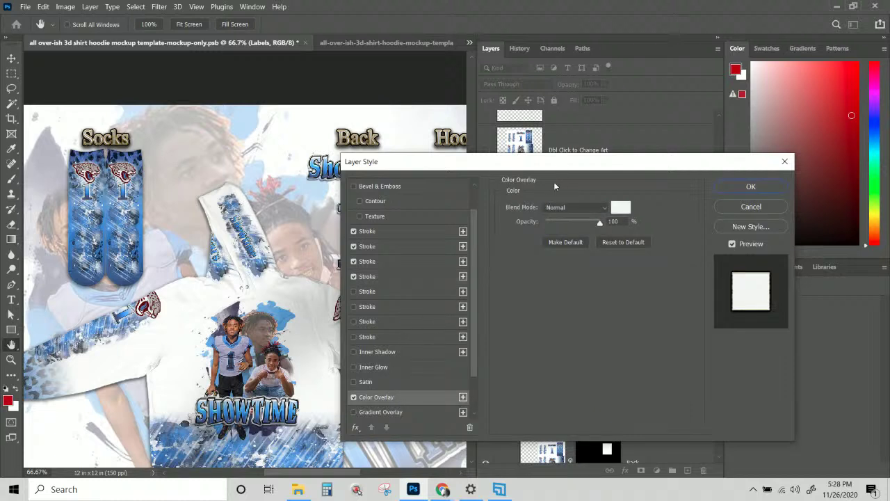
{"action": "left_click", "coordinate": [354, 397]}
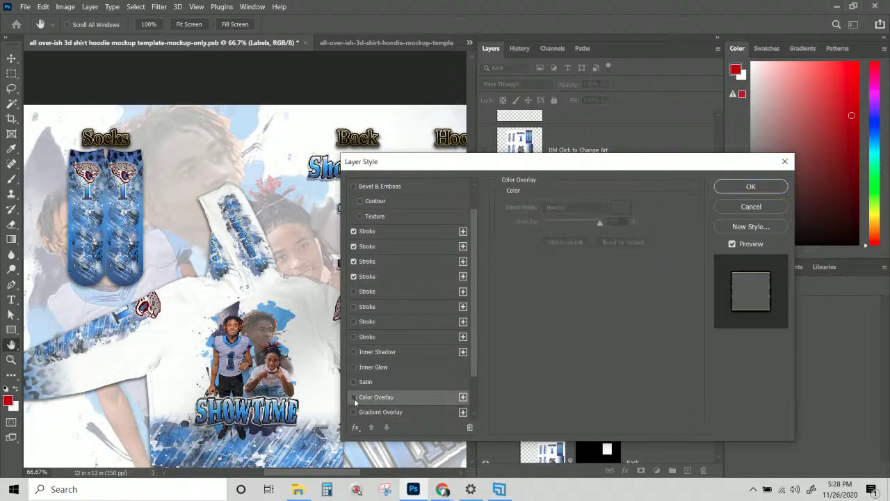
{"action": "left_click", "coordinate": [354, 397]}
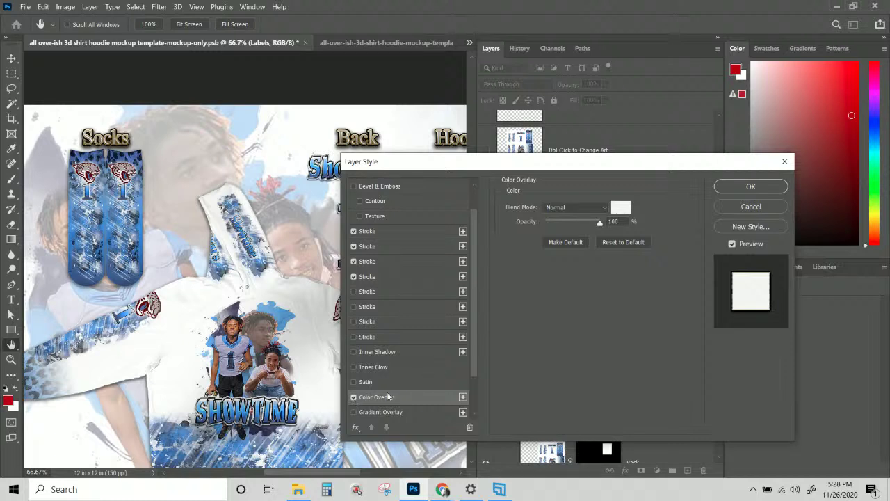
Set the labels' 90° gradient stroke to 1 px and the 2° gradient stroke to 2 px, and apply the layer style
{"action": "scroll", "coordinate": [453, 193], "scroll_direction": "up", "scroll_amount": 2}
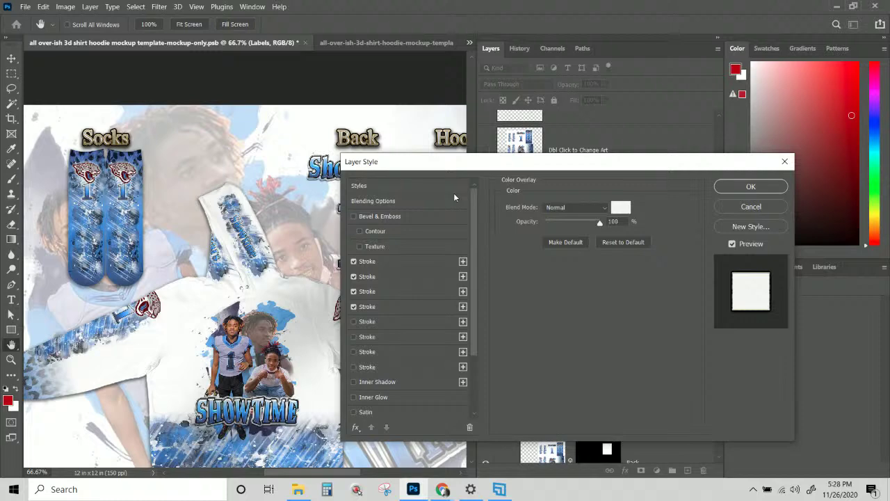
{"action": "left_click_drag", "start_coordinate": [429, 170], "coordinate": [518, 172]}
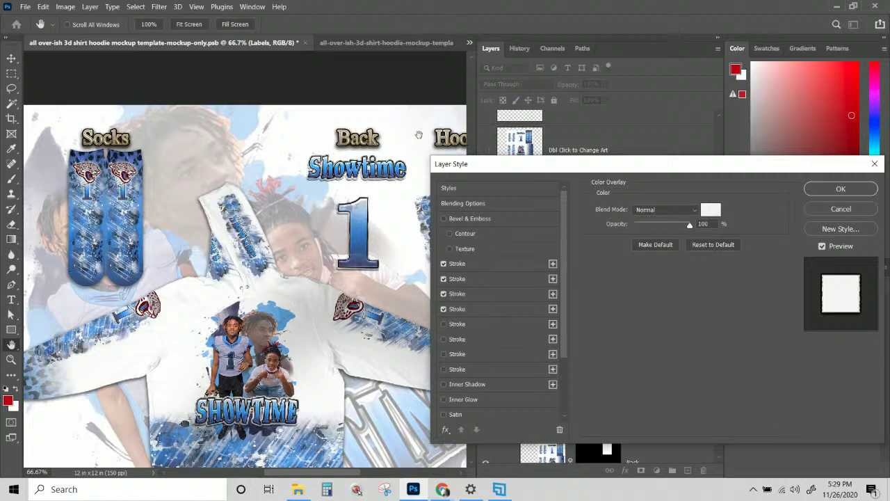
{"action": "scroll", "coordinate": [502, 387], "scroll_direction": "down", "scroll_amount": 3}
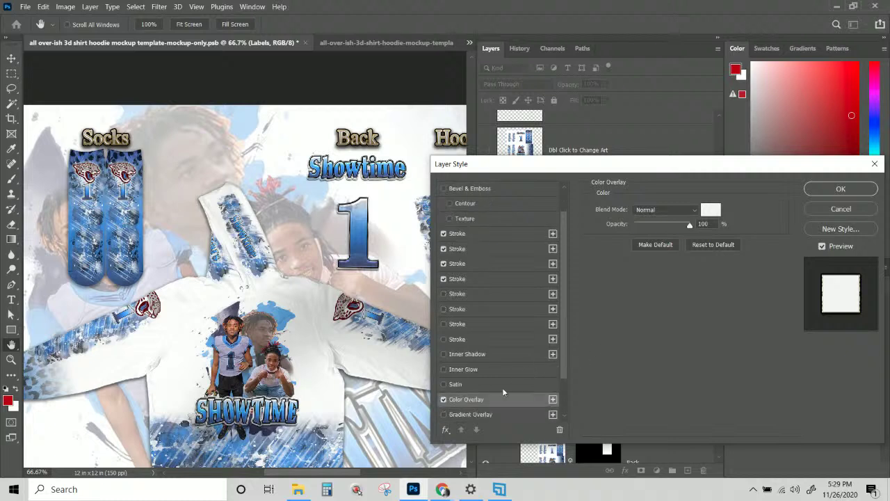
{"action": "scroll", "coordinate": [506, 229], "scroll_direction": "up", "scroll_amount": 3}
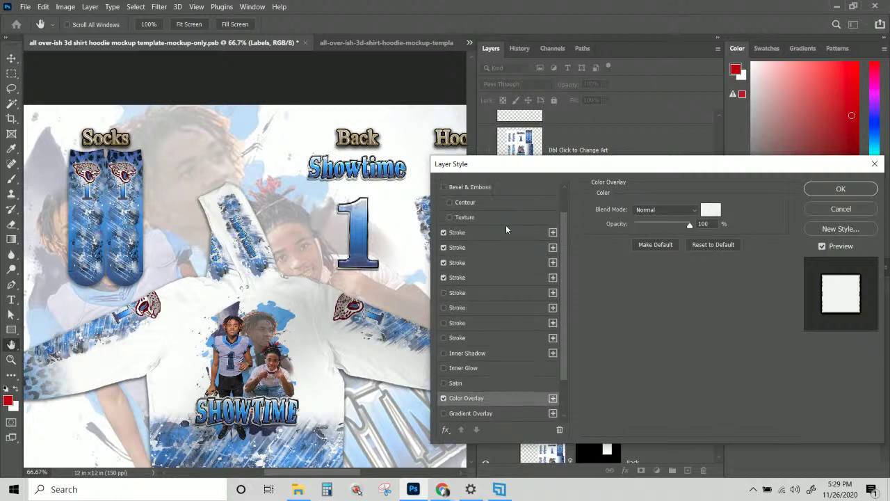
{"action": "left_click", "coordinate": [496, 233]}
{"action": "left_click", "coordinate": [707, 208]}
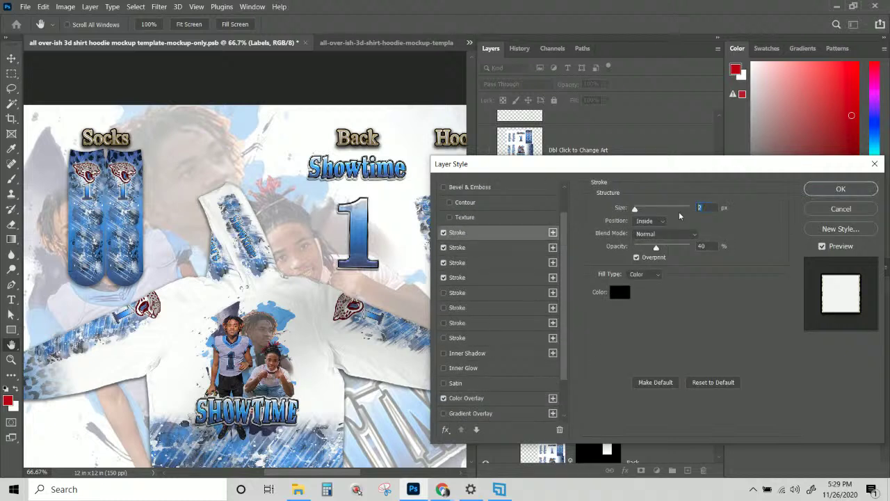
{"action": "left_click", "coordinate": [505, 248]}
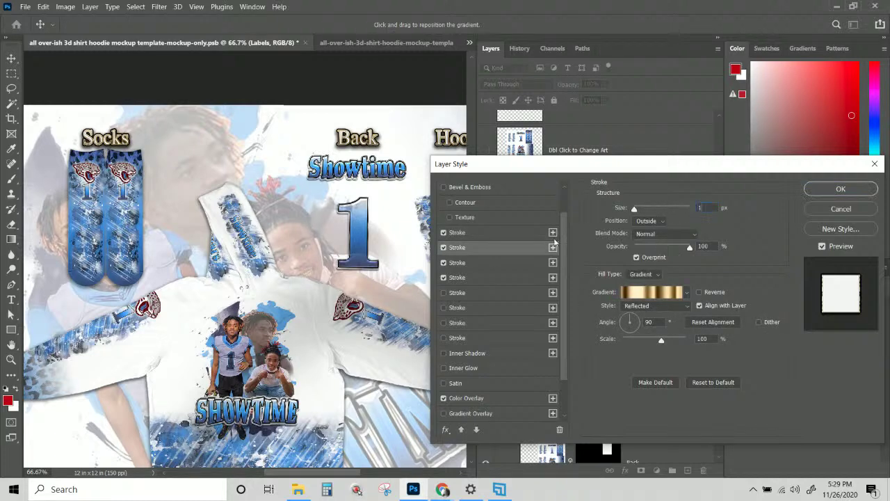
{"action": "left_click", "coordinate": [507, 262]}
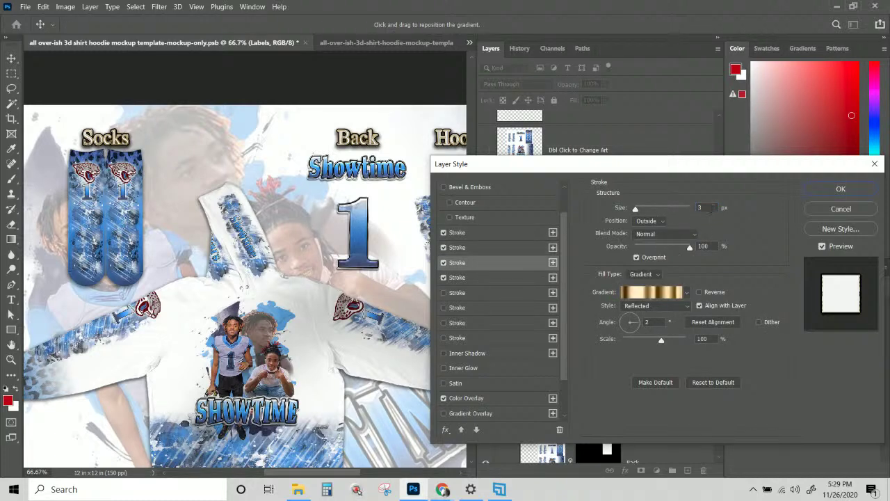
{"action": "key", "text": "Down"}
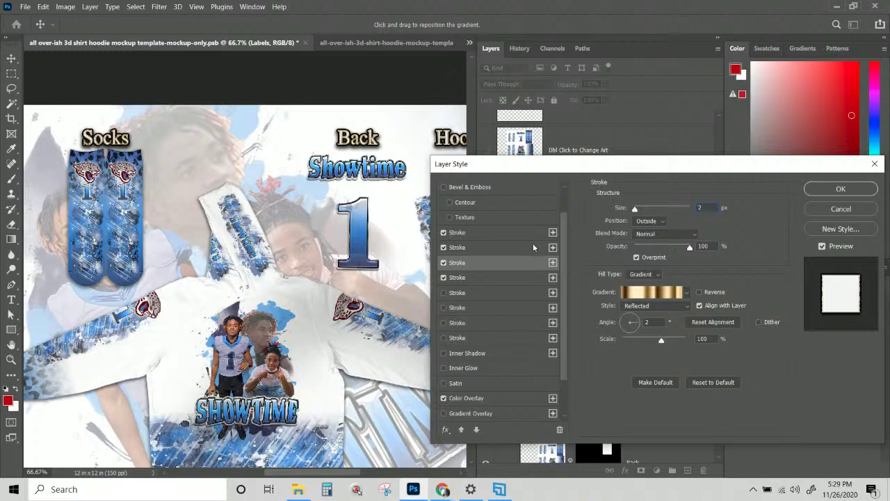
{"action": "left_click", "coordinate": [508, 277]}
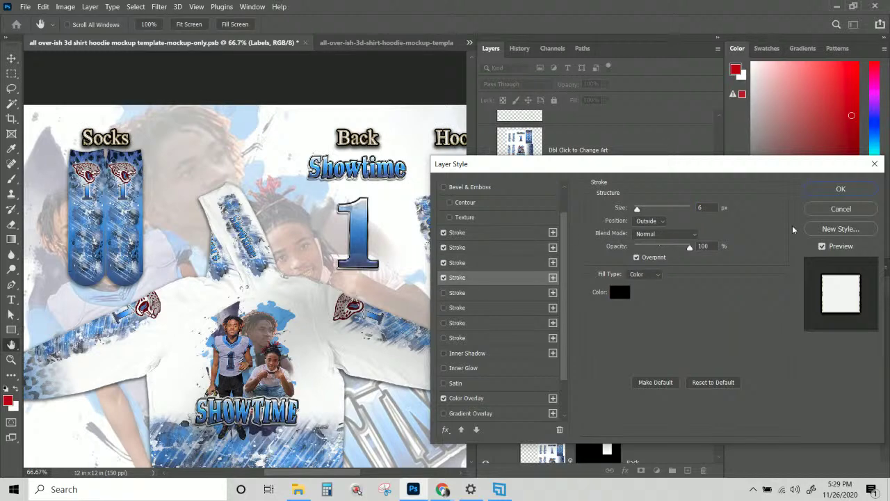
{"action": "left_click", "coordinate": [824, 190]}
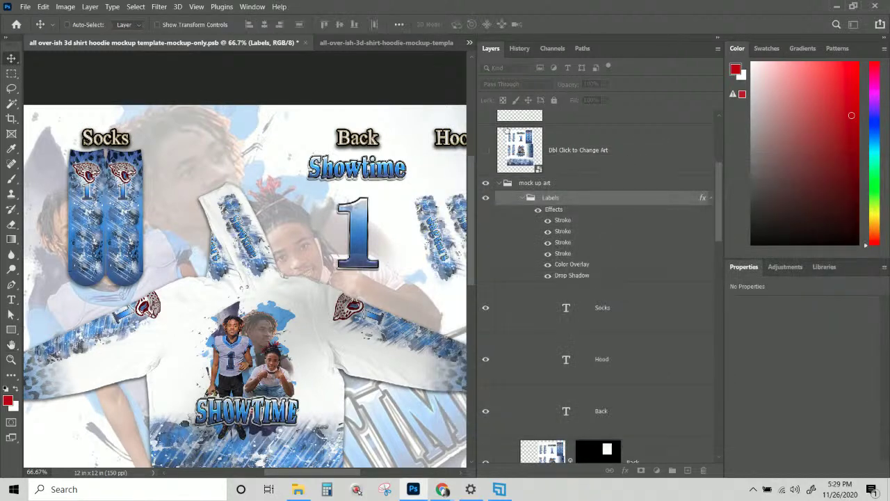
{"action": "key", "text": "ctrl+minus"}
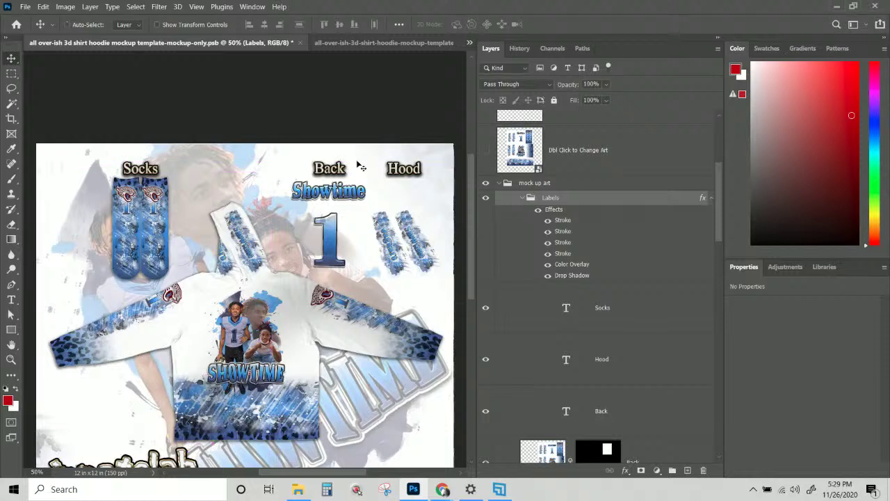
{"action": "scroll", "coordinate": [297, 257], "scroll_direction": "down", "scroll_amount": 3}
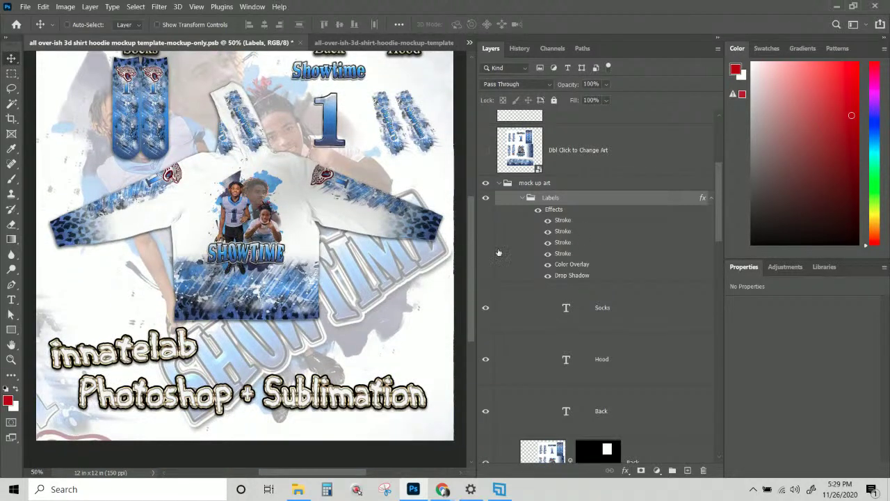
Replace "Photoshop +" in the branding text with "All-Ovcer-Ish" and put "Sublimation" on a second line
{"action": "right_click", "coordinate": [280, 397]}
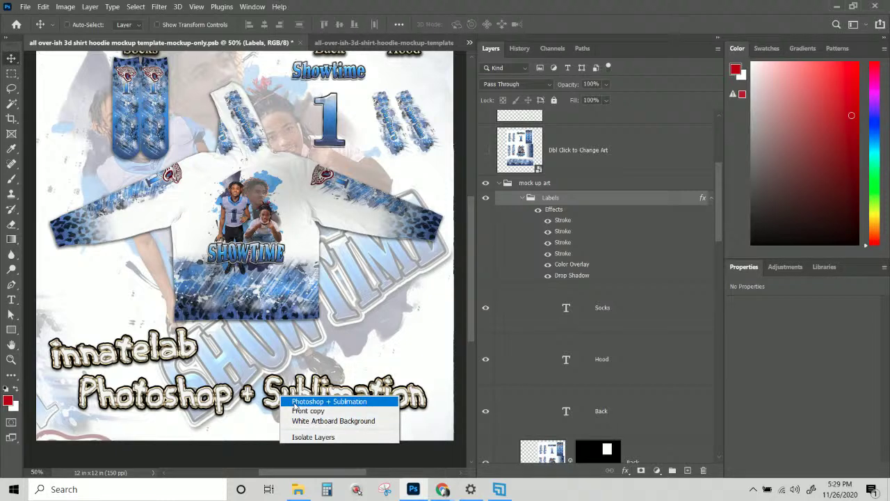
{"action": "left_click", "coordinate": [296, 402]}
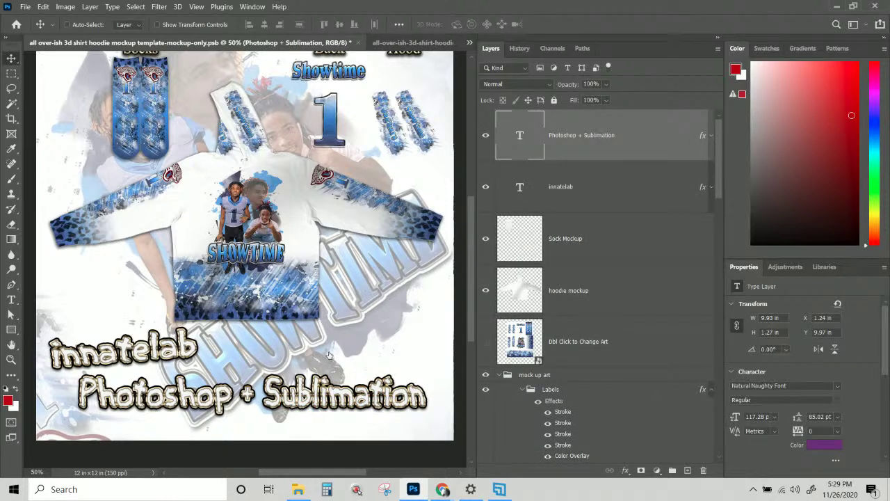
{"action": "double_click", "coordinate": [278, 400]}
{"action": "mouse_move", "coordinate": [266, 388]}
{"action": "left_mouse_down"}
{"action": "mouse_move", "coordinate": [79, 393]}
{"action": "mouse_move", "coordinate": [453, 392]}
{"action": "mouse_move", "coordinate": [265, 393]}
{"action": "left_mouse_up"}
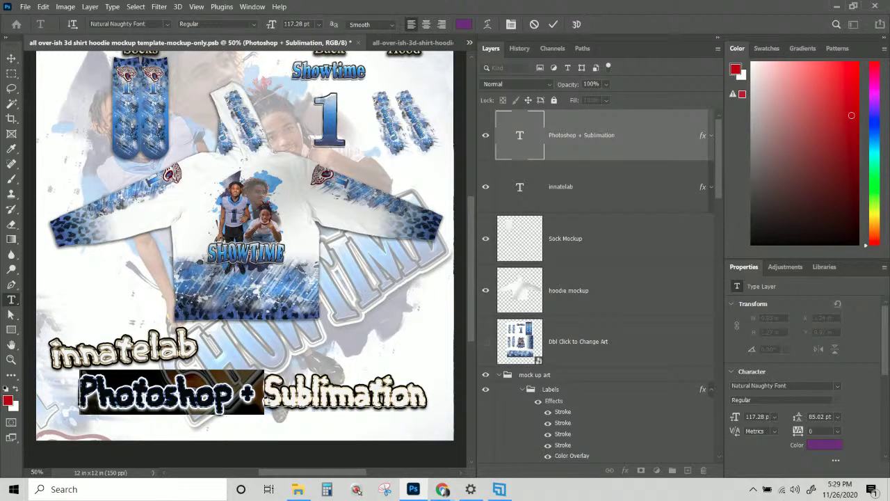
{"action": "type", "text": "All"}
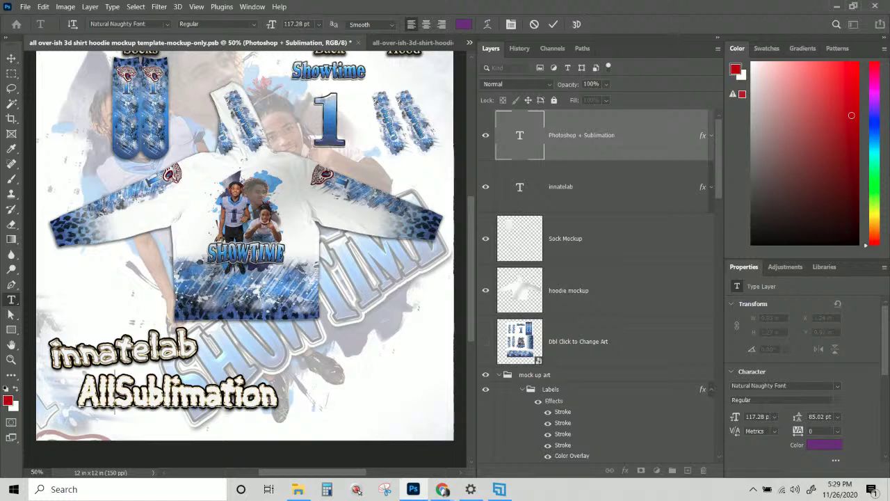
{"action": "type", "text": "-Ovc"}
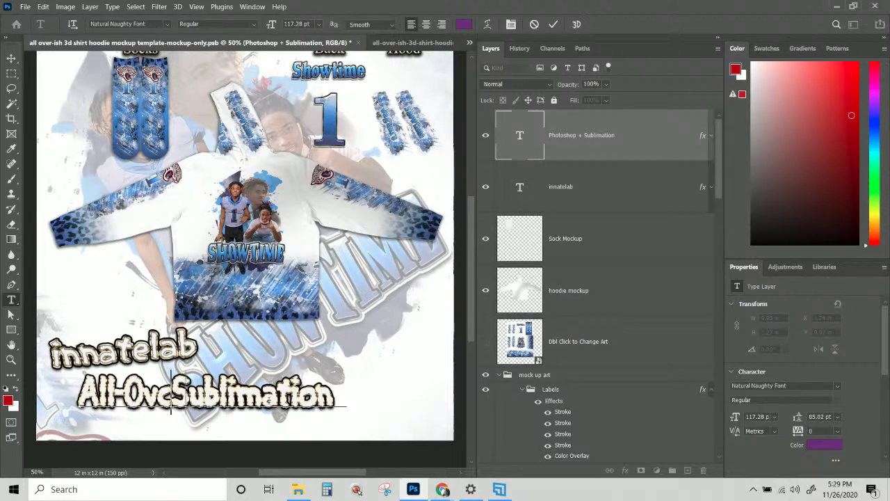
{"action": "type", "text": "er"}
{"action": "key", "text": "BackSpace"}
{"action": "type", "text": "-"}
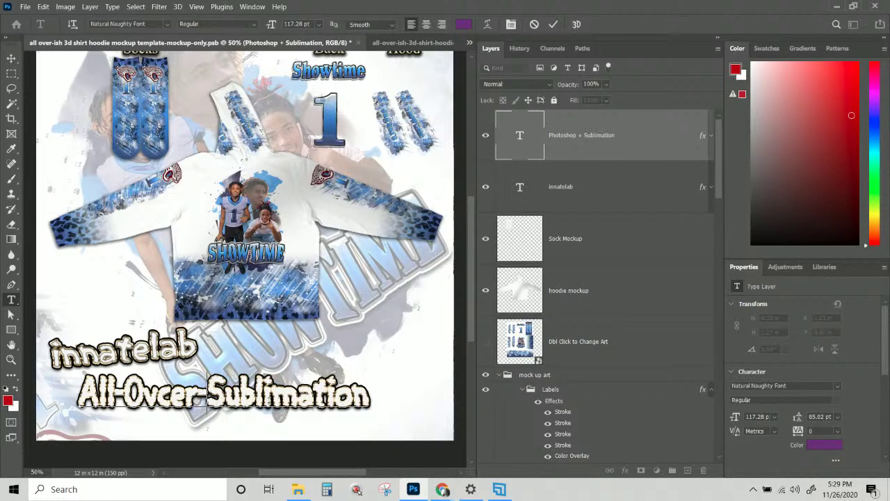
{"action": "type", "text": "Ish"}
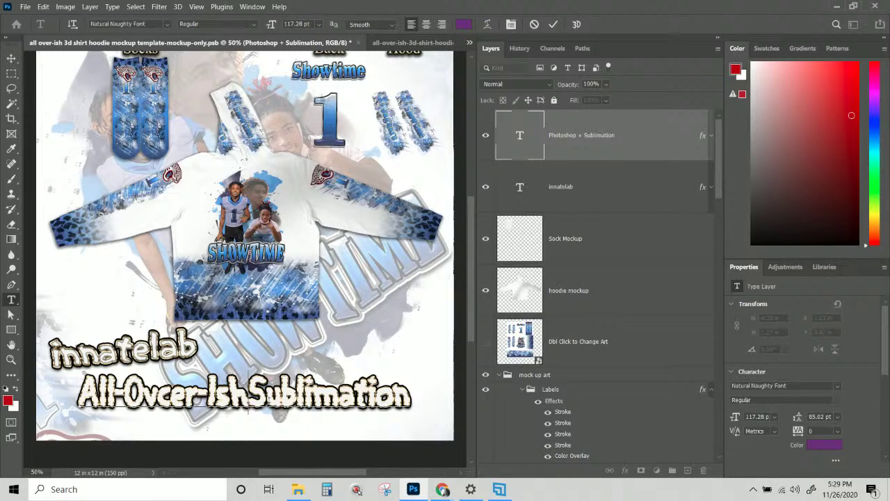
{"action": "key", "text": "Return"}
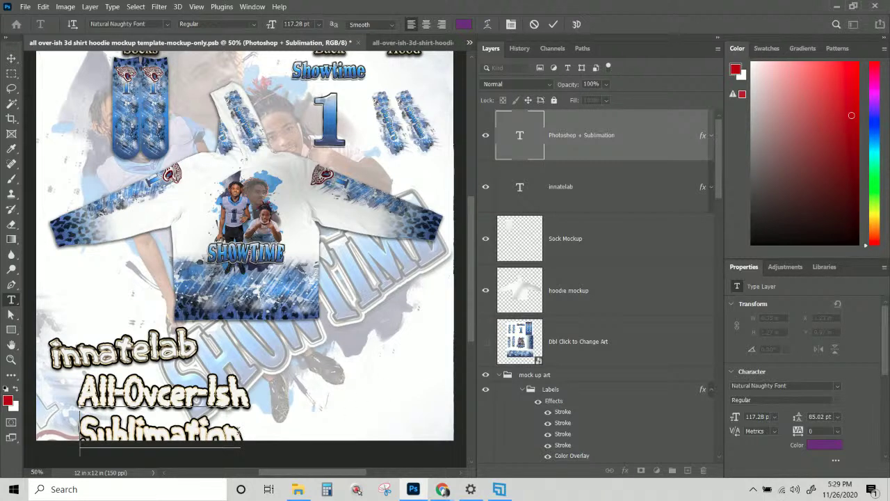
{"action": "left_click", "coordinate": [241, 431]}
{"action": "key", "text": "ctrl+Return"}
Move the two-line branding text up and scale it to about 175.5% from its lower-left corner
{"action": "key", "text": "v"}
{"action": "left_click_drag", "start_coordinate": [220, 397], "coordinate": [227, 376]}
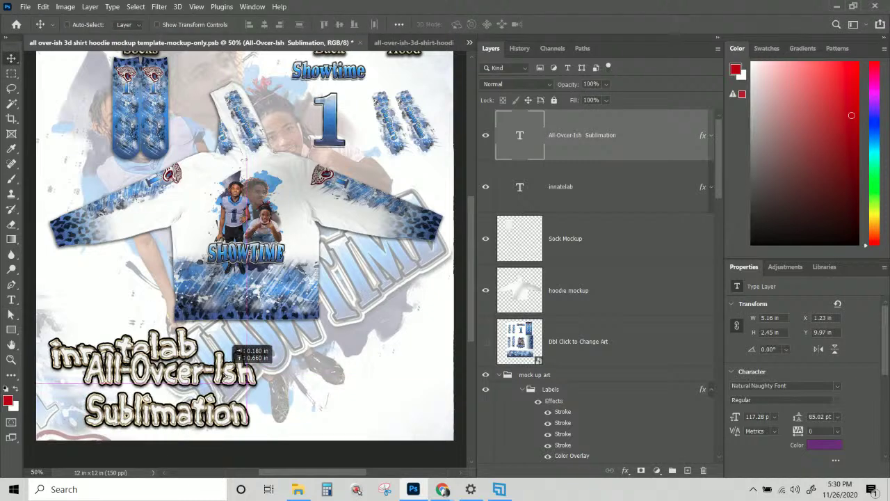
{"action": "key", "text": "ctrl+t"}
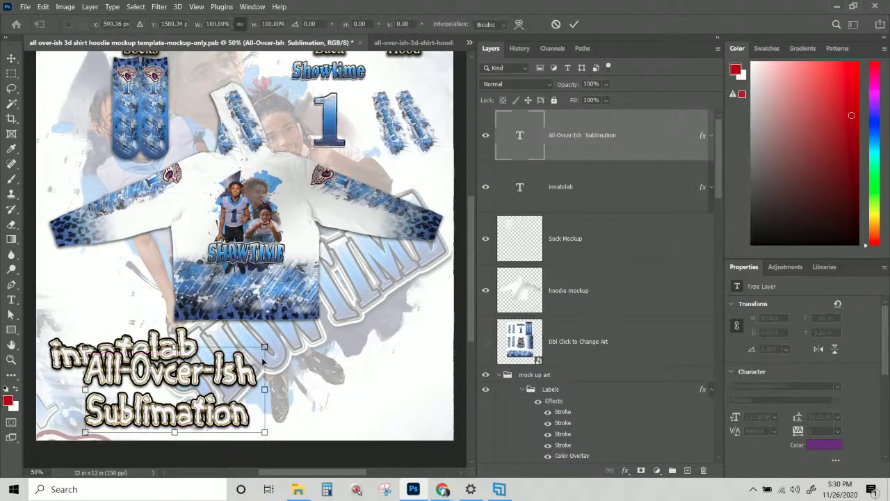
{"action": "left_click_drag", "start_coordinate": [264, 346], "coordinate": [417, 317]}
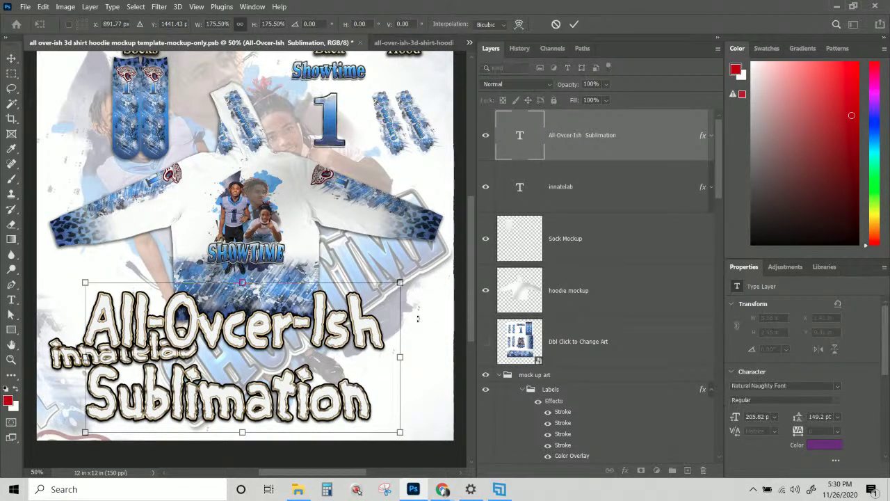
{"action": "key", "text": "Return"}
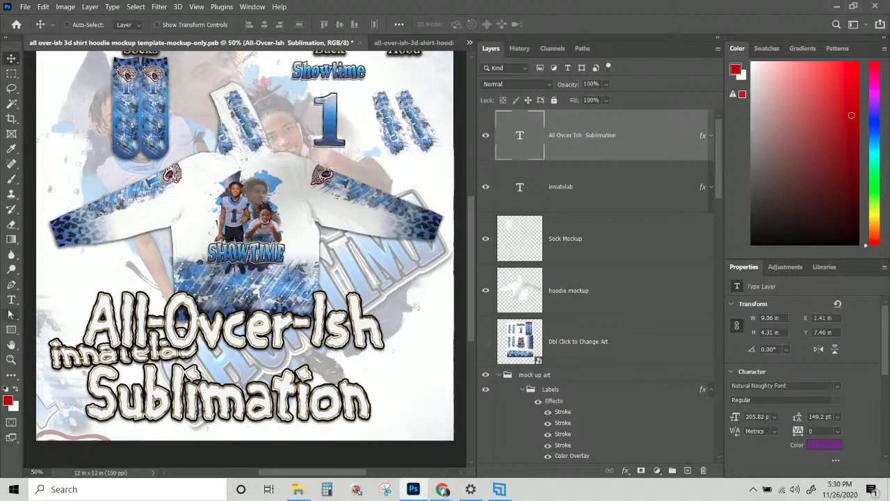
Correct the misspelled word in the branding text so its first line reads "All-Over-Ish"
{"action": "left_click", "coordinate": [12, 299]}
{"action": "left_click", "coordinate": [249, 320]}
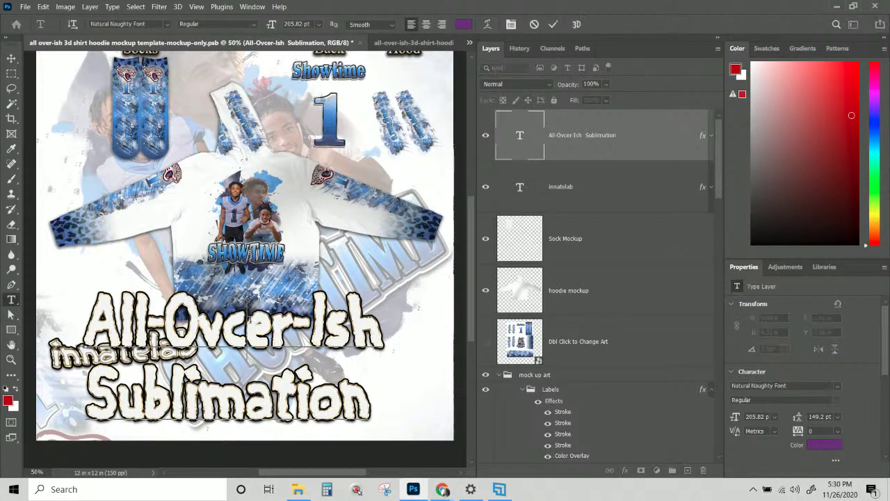
{"action": "key", "text": "BackSpace"}
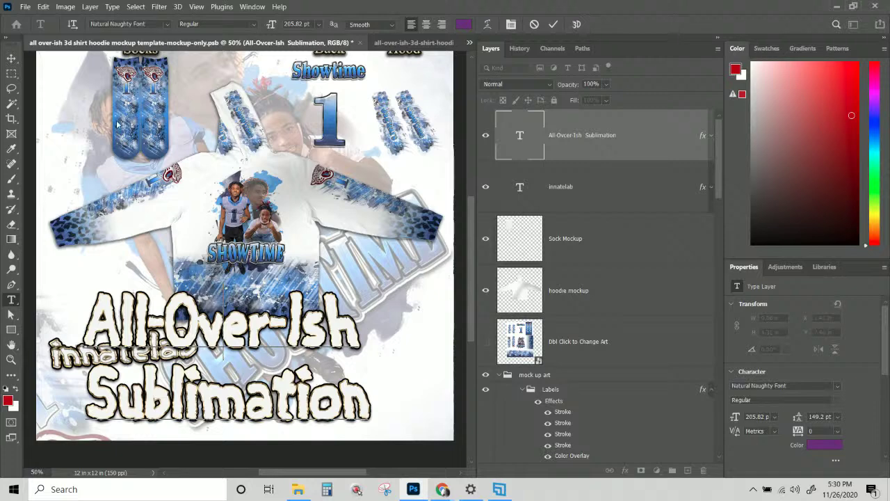
{"action": "left_click", "coordinate": [11, 59]}
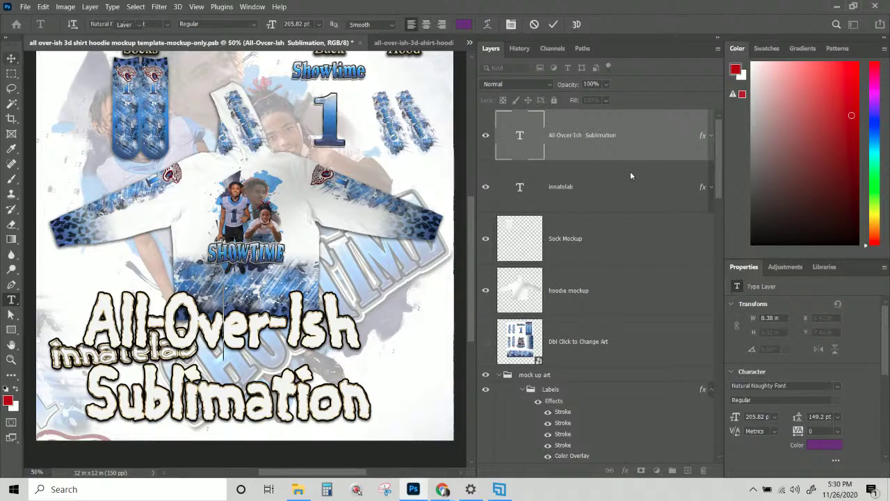
{"action": "right_click", "coordinate": [618, 152]}
{"action": "left_click", "coordinate": [591, 147]}
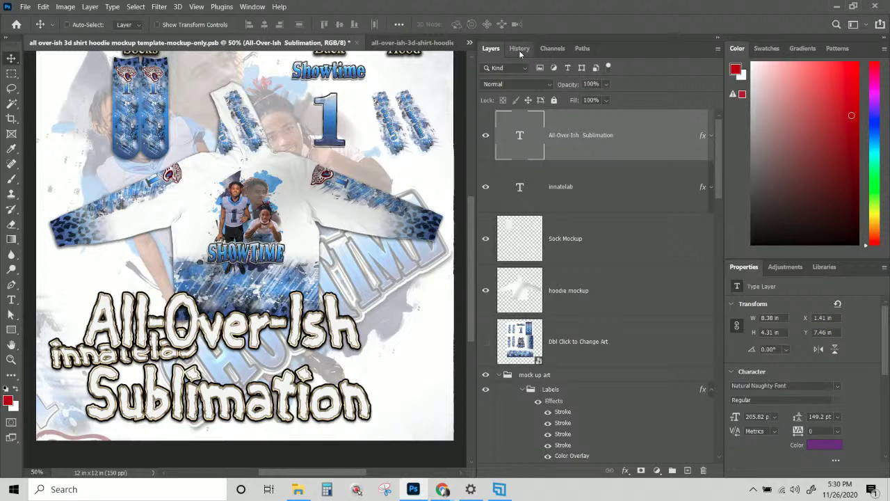
Preview other fonts on the All-Over-Ish Sublimation text, including absolute, AeroliteCPtwo and Airstrike Gradient, and cancel the font change
{"action": "left_click", "coordinate": [836, 388]}
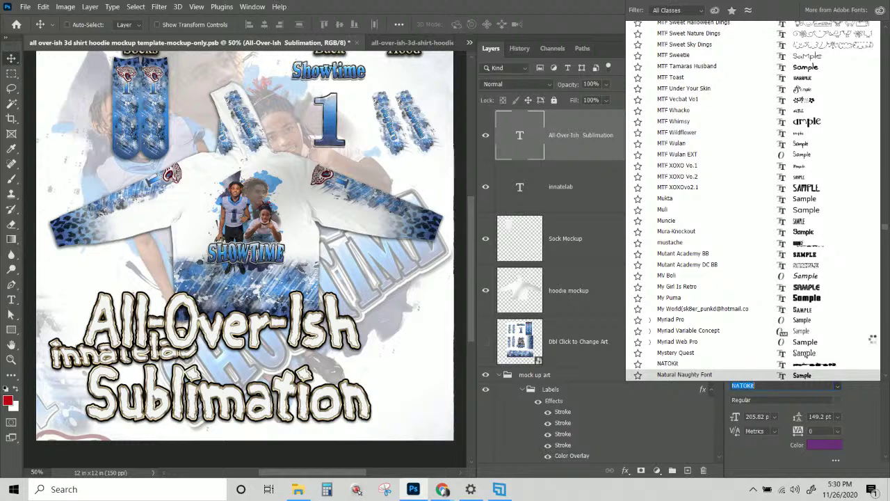
{"action": "key", "text": "Up"}
{"action": "scroll", "coordinate": [884, 217], "scroll_direction": "up", "scroll_amount": 2}
{"action": "left_click_drag", "start_coordinate": [884, 217], "coordinate": [875, 28]}
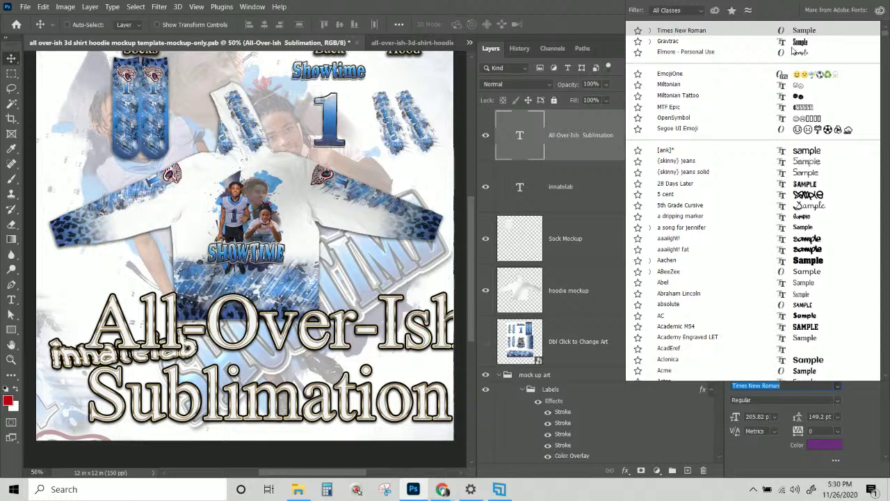
{"action": "key", "text": "Down"}
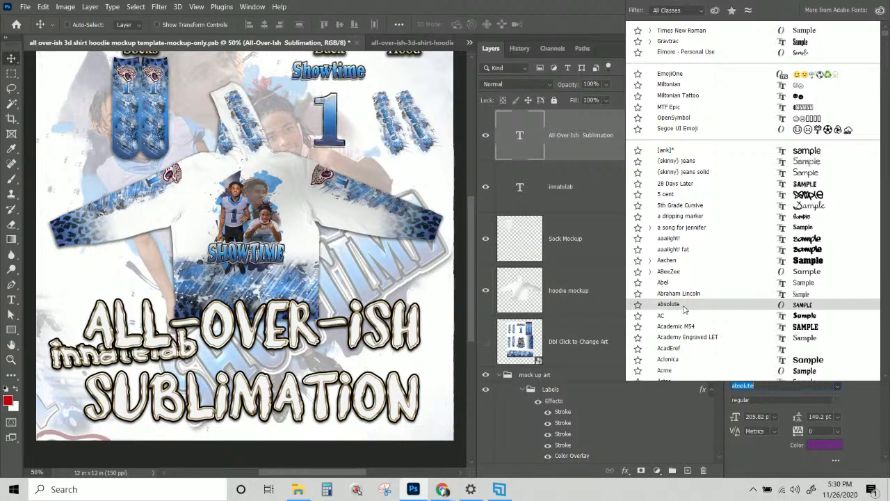
{"action": "scroll", "coordinate": [684, 310], "scroll_direction": "down", "scroll_amount": 5}
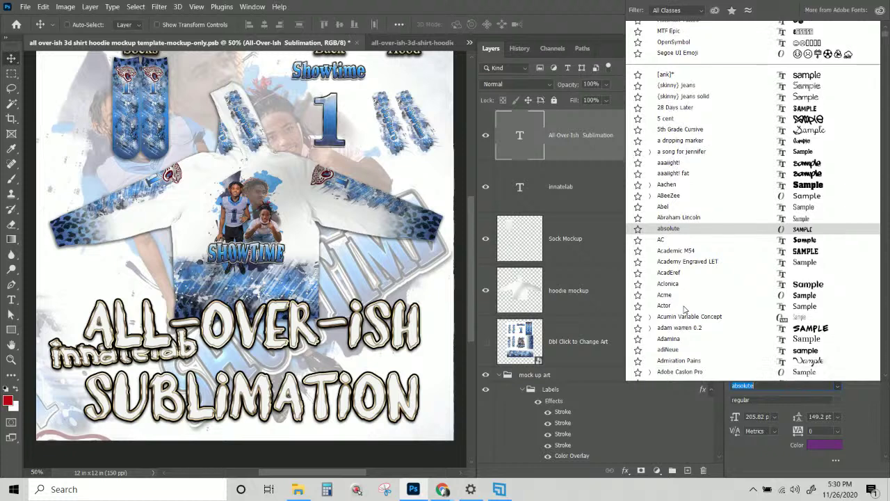
{"action": "scroll", "coordinate": [684, 310], "scroll_direction": "down", "scroll_amount": 4}
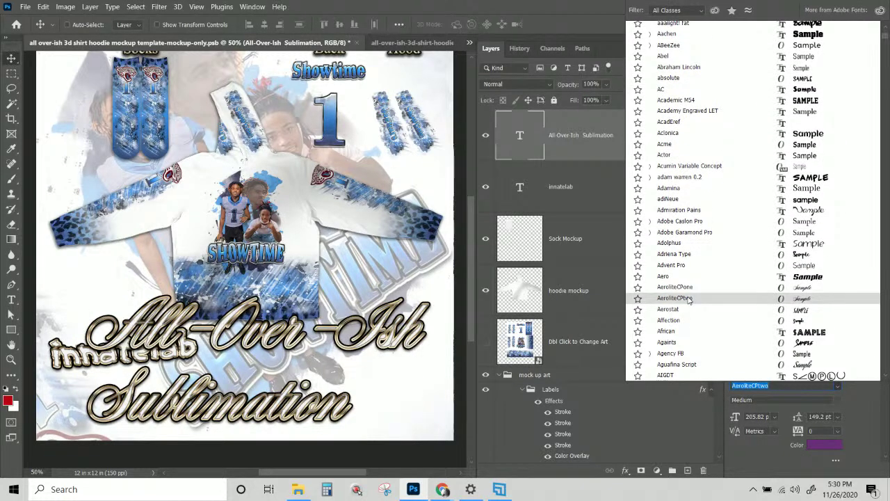
{"action": "scroll", "coordinate": [688, 299], "scroll_direction": "down", "scroll_amount": 7}
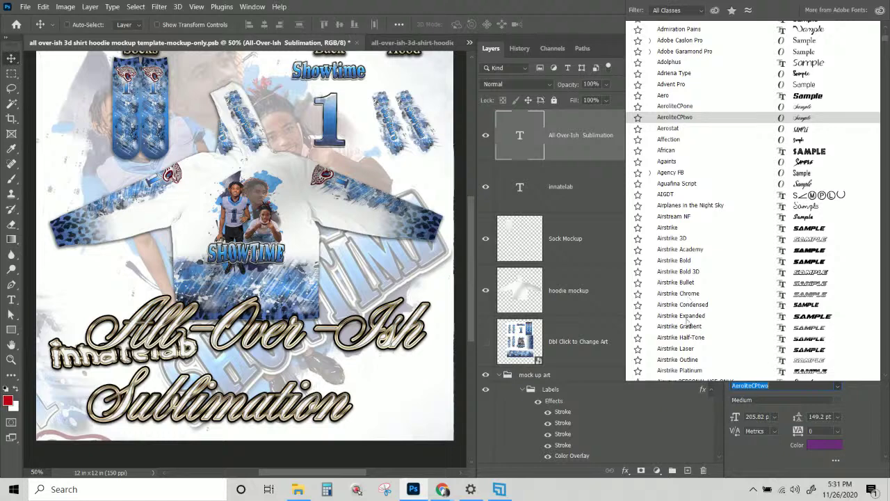
{"action": "scroll", "coordinate": [686, 327], "scroll_direction": "down", "scroll_amount": 2}
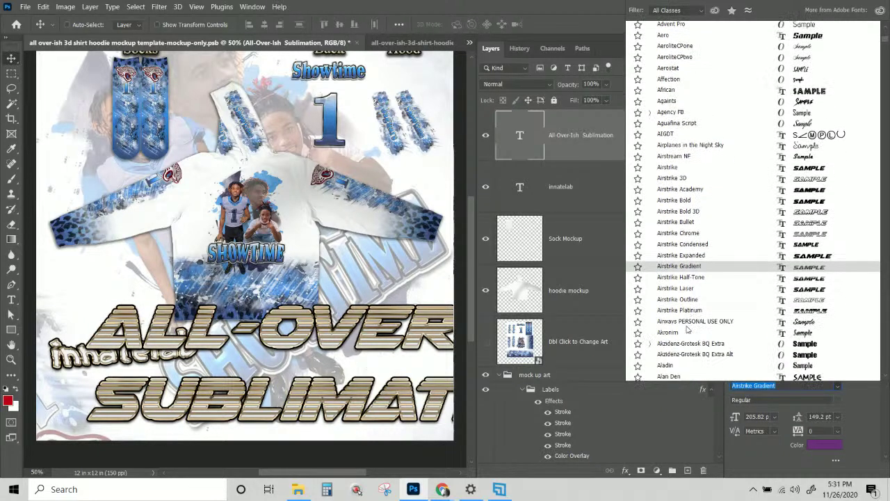
{"action": "scroll", "coordinate": [687, 330], "scroll_direction": "down", "scroll_amount": 8}
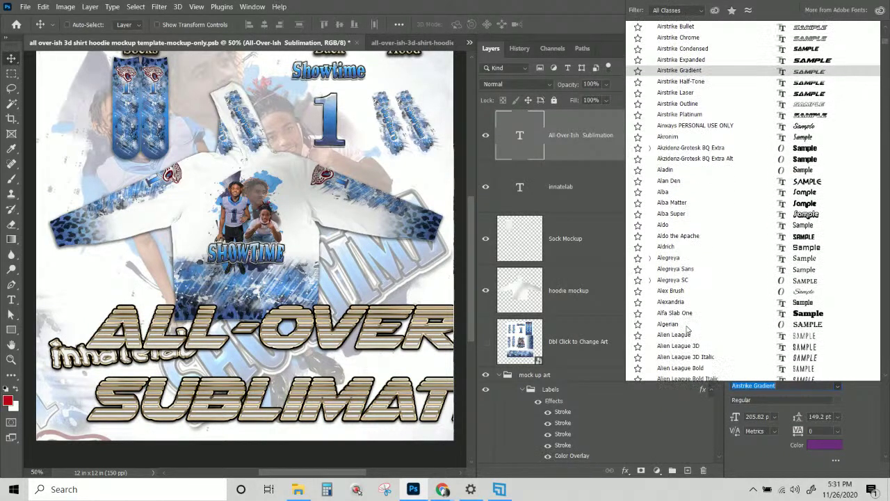
{"action": "key", "text": "Escape"}
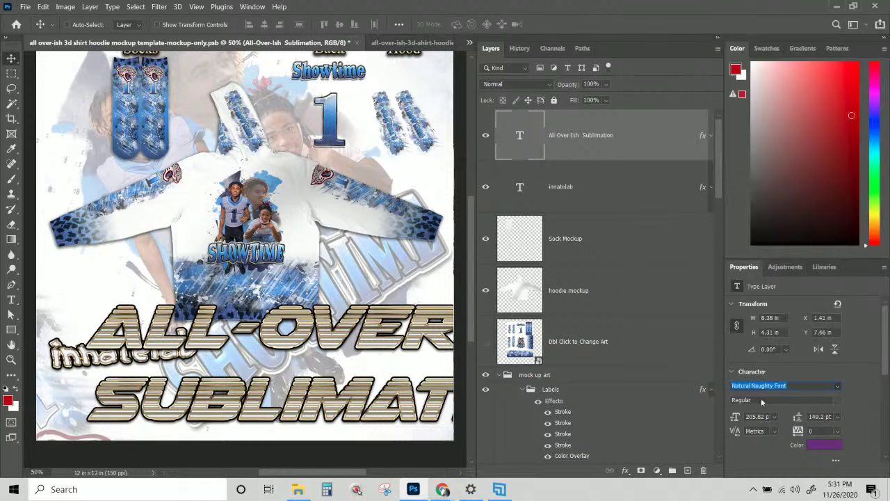
Set the font of the All-Over-Ish Sublimation text to Impact Regular
{"action": "left_click", "coordinate": [792, 382]}
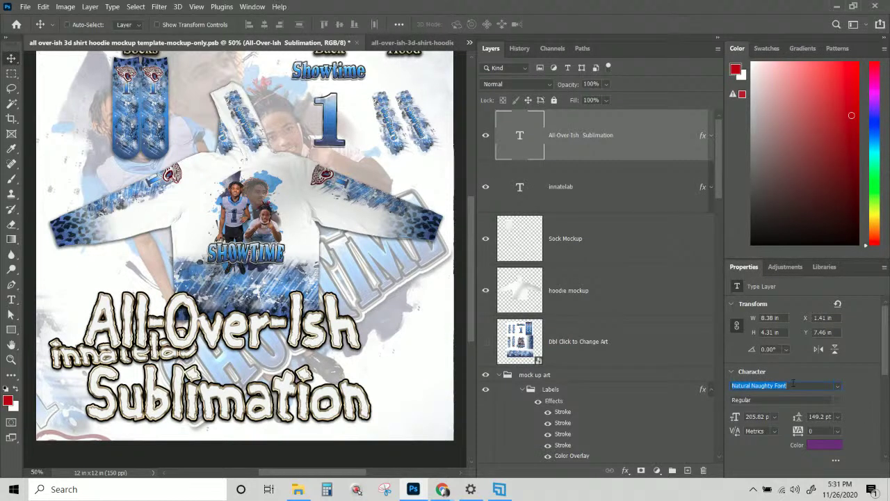
{"action": "type", "text": "impac"}
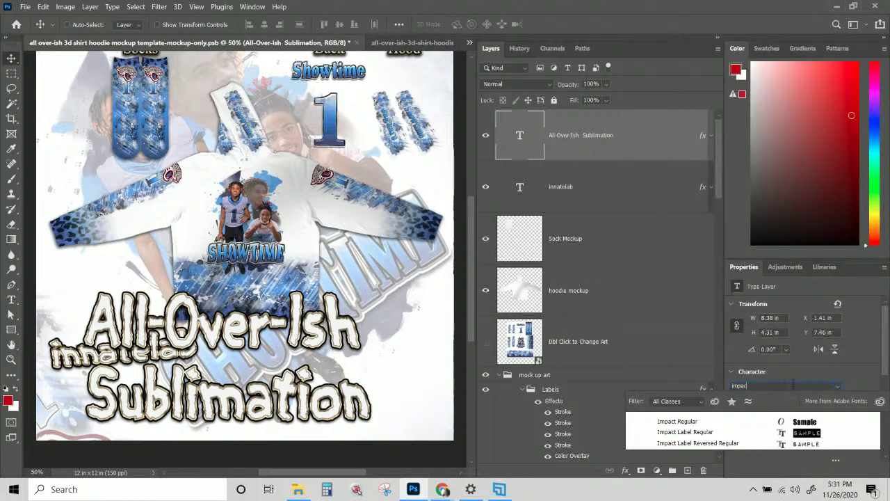
{"action": "left_click", "coordinate": [751, 422]}
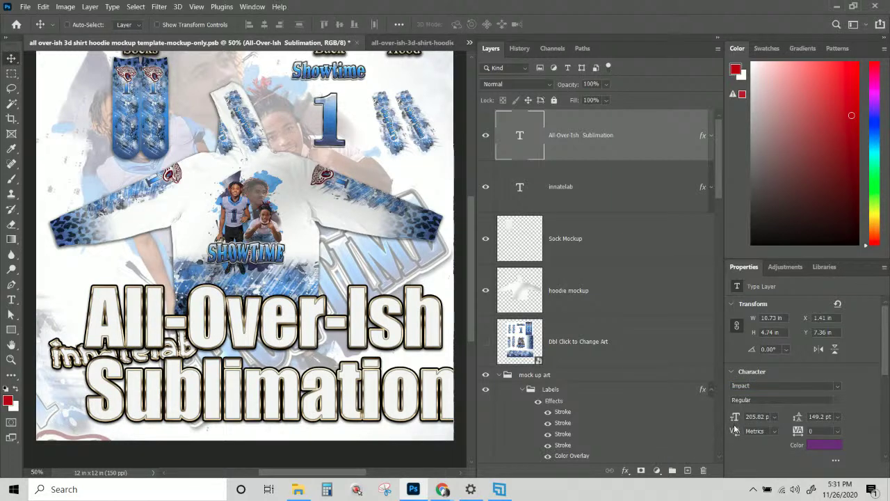
Scale the All-Over-Ish Sublimation text down to about 85.8% so it fits within the canvas
{"action": "key", "text": "ctrl+minus"}
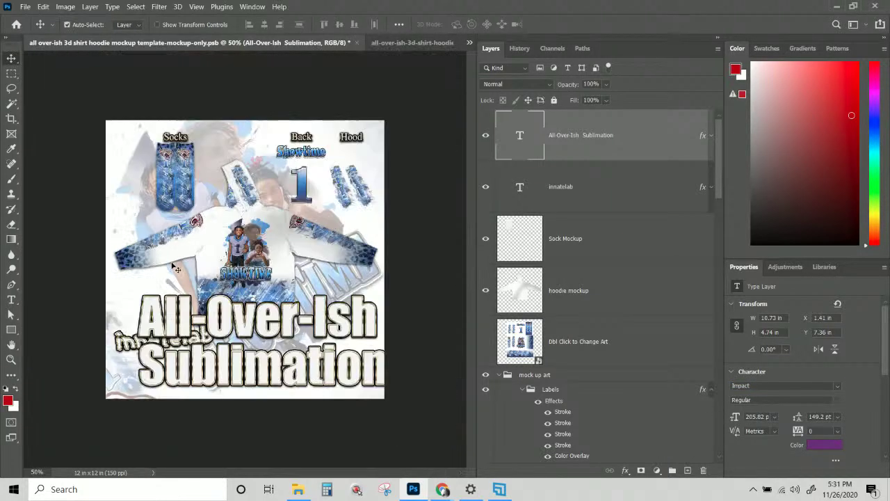
{"action": "key", "text": "ctrl+plus"}
{"action": "key", "text": "ctrl+plus"}
{"action": "key", "text": "ctrl+minus"}
{"action": "key", "text": "ctrl+minus"}
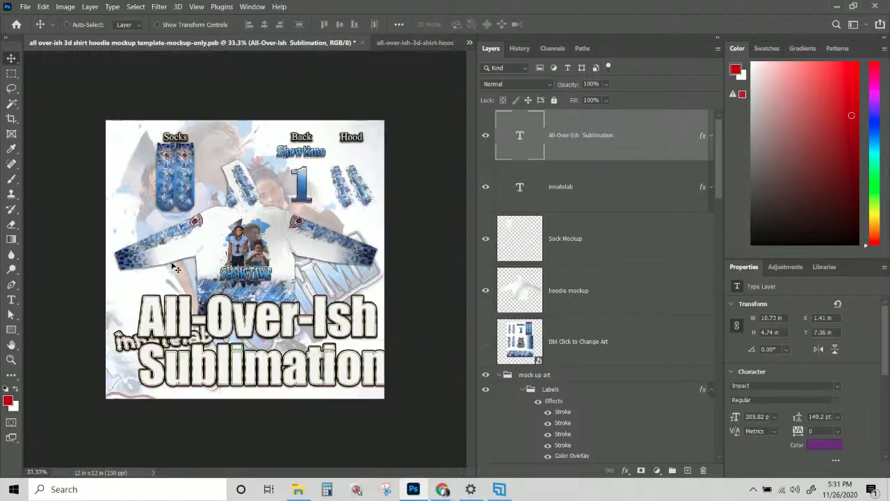
{"action": "key", "text": "ctrl+t"}
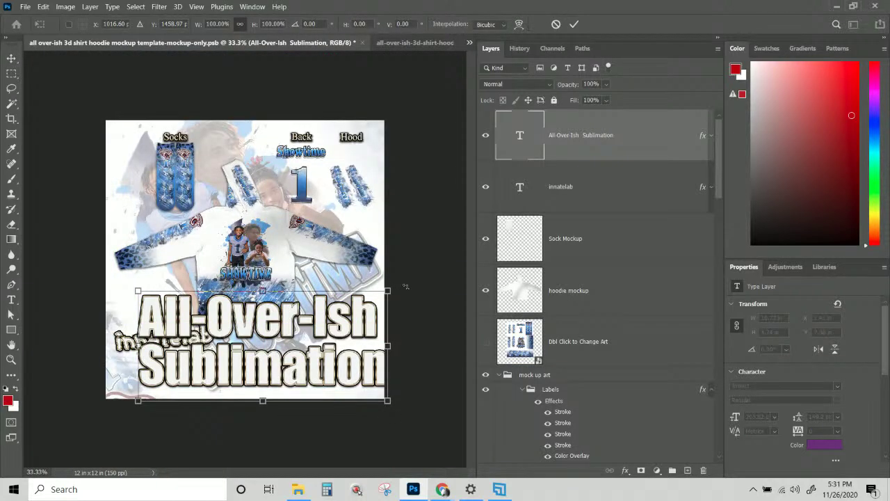
{"action": "left_click_drag", "start_coordinate": [391, 288], "coordinate": [353, 307]}
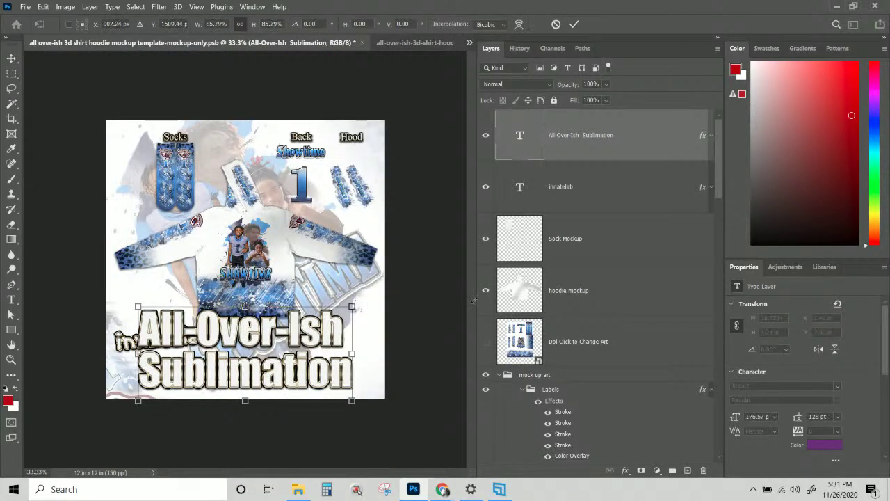
{"action": "key", "text": "Return"}
Place the innatelab layer above the All-Over-Ish Sublimation layer and move its text up over the start of the heading
{"action": "left_click_drag", "start_coordinate": [605, 191], "coordinate": [599, 124]}
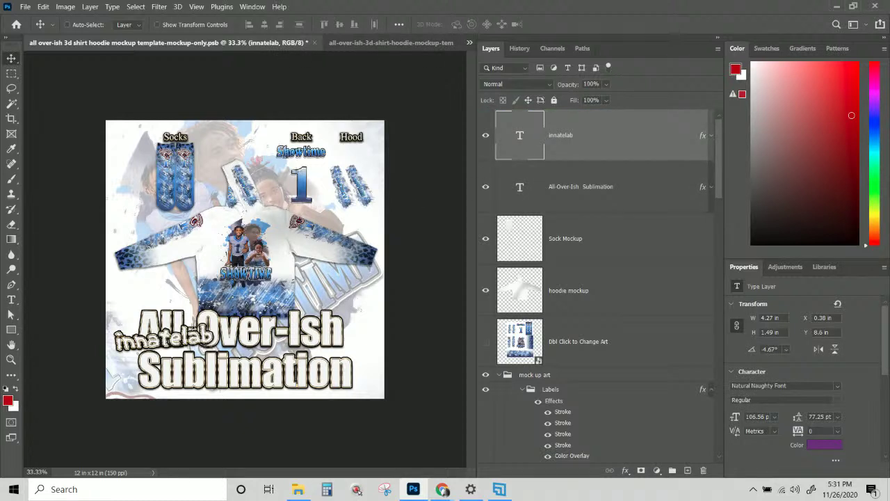
{"action": "left_click_drag", "start_coordinate": [203, 345], "coordinate": [213, 284]}
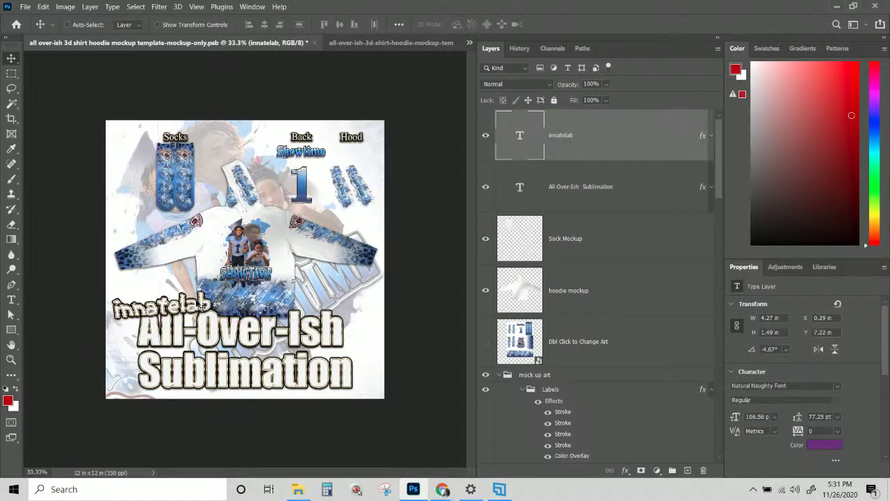
Set the font of the innatelab text to Impact Regular
{"action": "double_click", "coordinate": [520, 139]}
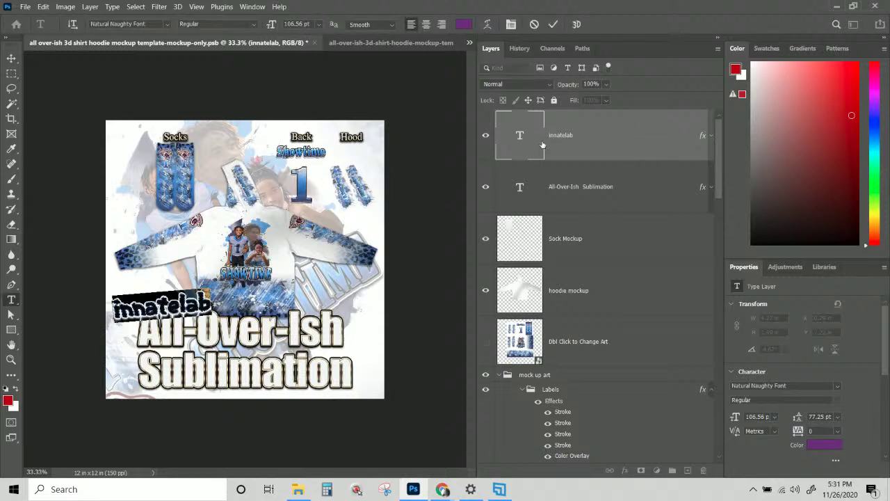
{"action": "left_click", "coordinate": [794, 386]}
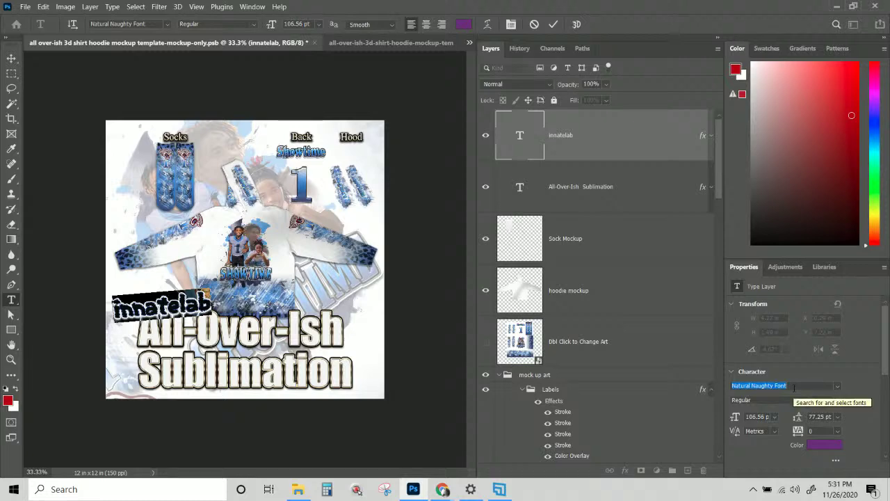
{"action": "type", "text": "impac"}
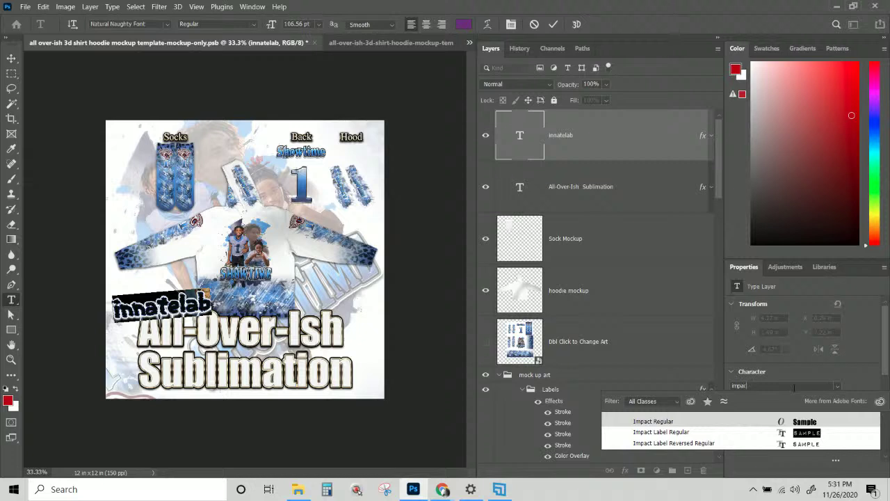
{"action": "left_click", "coordinate": [705, 420]}
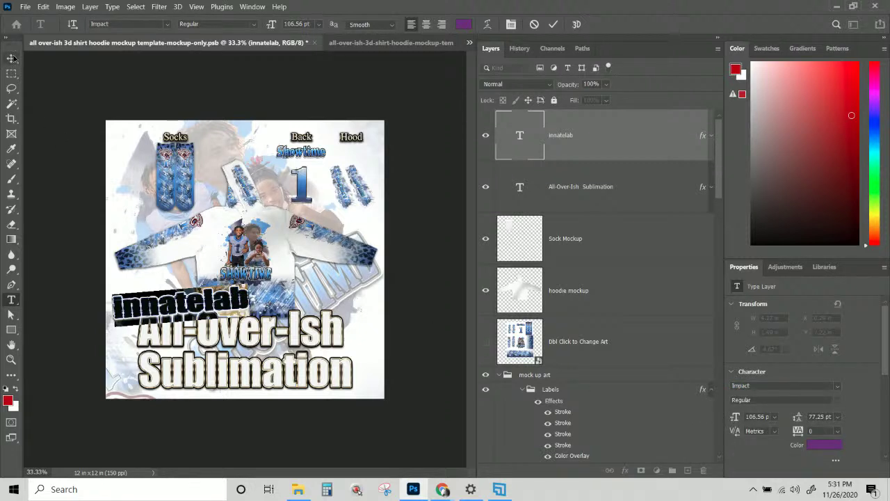
{"action": "left_click", "coordinate": [148, 242]}
{"action": "key", "text": "v"}
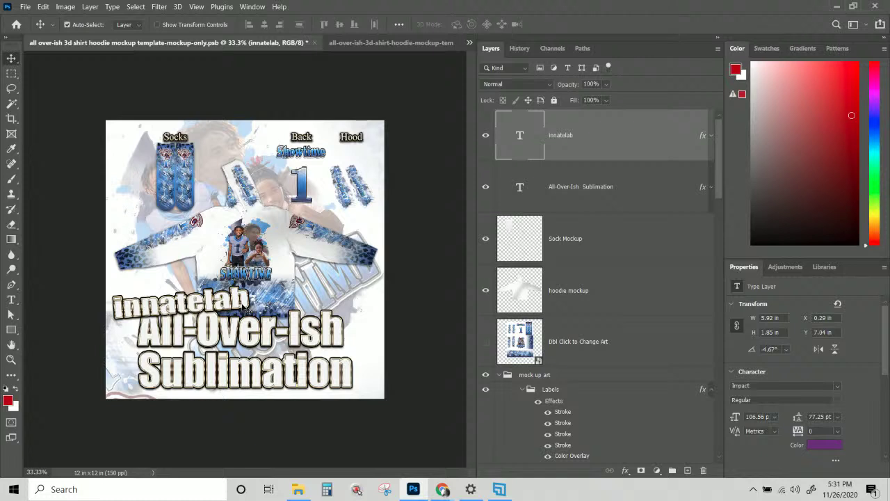
Scale the innatelab text down to about 61.6% and position it just above the start of the heading
{"action": "key", "text": "ctrl+t"}
{"action": "left_click_drag", "start_coordinate": [249, 324], "coordinate": [197, 309]}
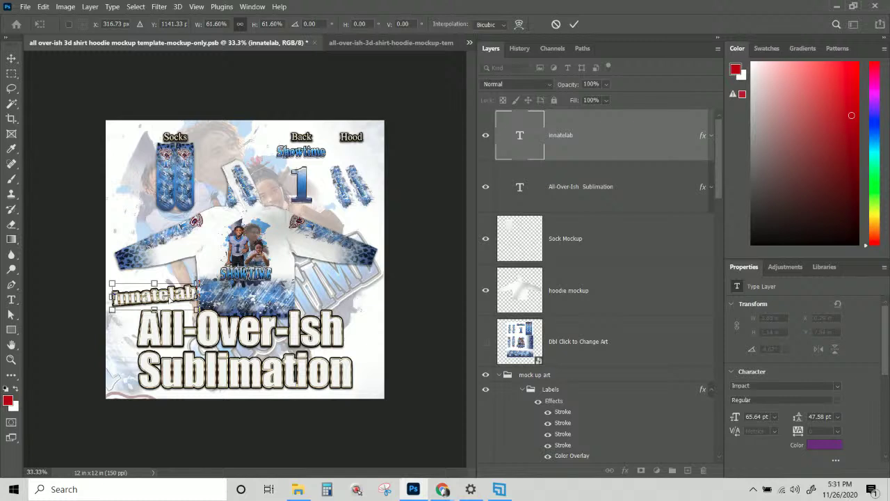
{"action": "mouse_move", "coordinate": [171, 301]}
{"action": "left_mouse_down"}
{"action": "mouse_move", "coordinate": [174, 273]}
{"action": "mouse_move", "coordinate": [175, 300]}
{"action": "left_mouse_up"}
{"action": "key", "text": "Return"}
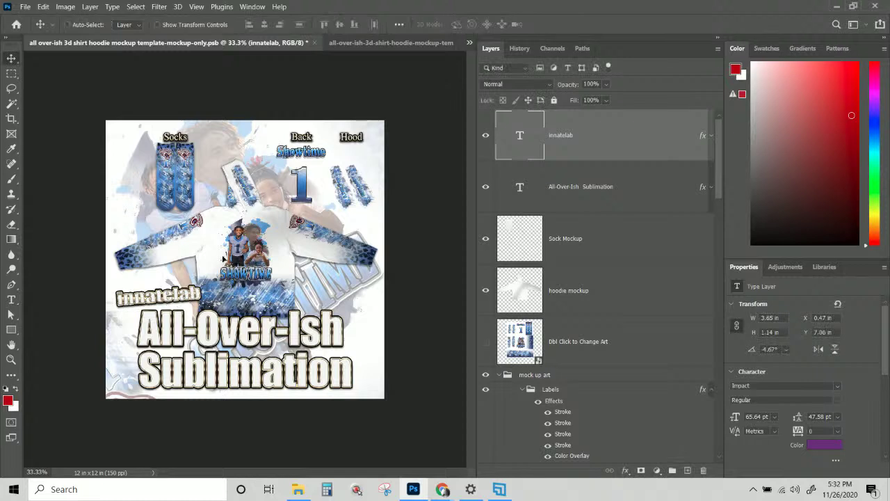
Scale the All-Over-Ish Sublimation text down to about 92.6% and shift it slightly to sit centred below the hoodie
{"action": "right_click", "coordinate": [255, 340]}
{"action": "left_click", "coordinate": [255, 340]}
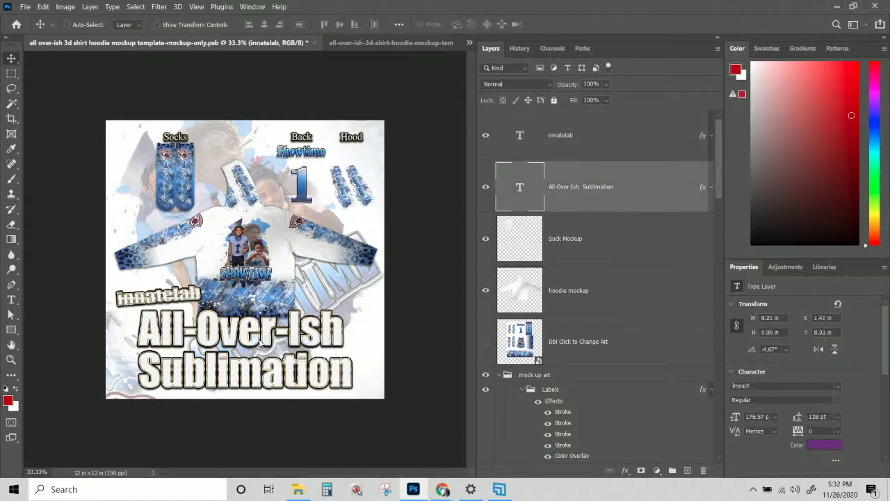
{"action": "key", "text": "ctrl+t"}
{"action": "left_click_drag", "start_coordinate": [138, 306], "coordinate": [154, 313]}
{"action": "left_click_drag", "start_coordinate": [335, 387], "coordinate": [329, 385]}
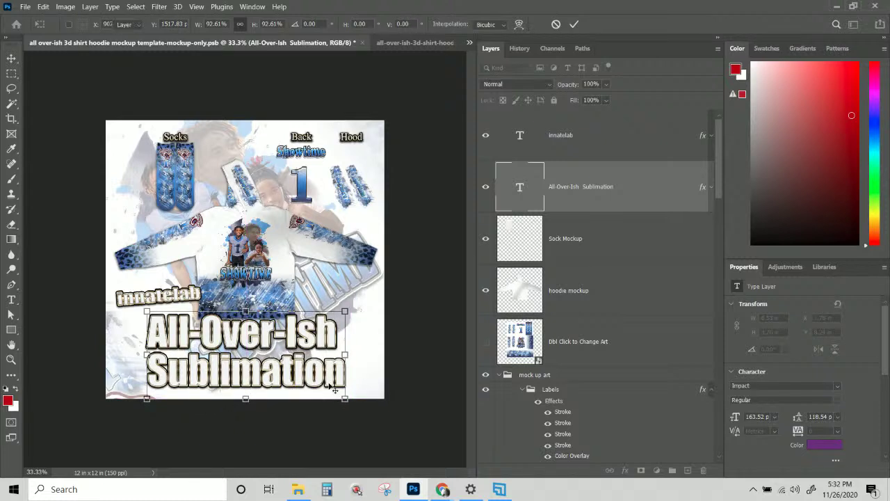
{"action": "key", "text": "Return"}
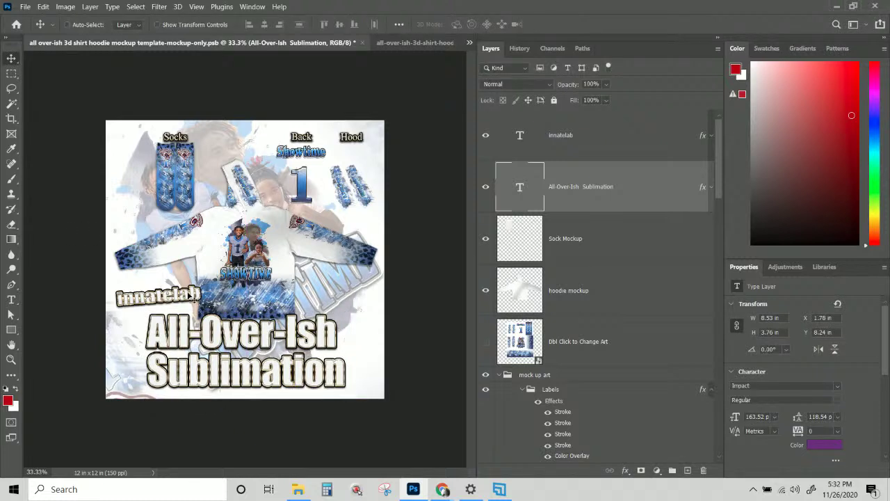
Apply All Caps to the innatelab text
{"action": "right_click", "coordinate": [191, 296]}
{"action": "left_click", "coordinate": [202, 300]}
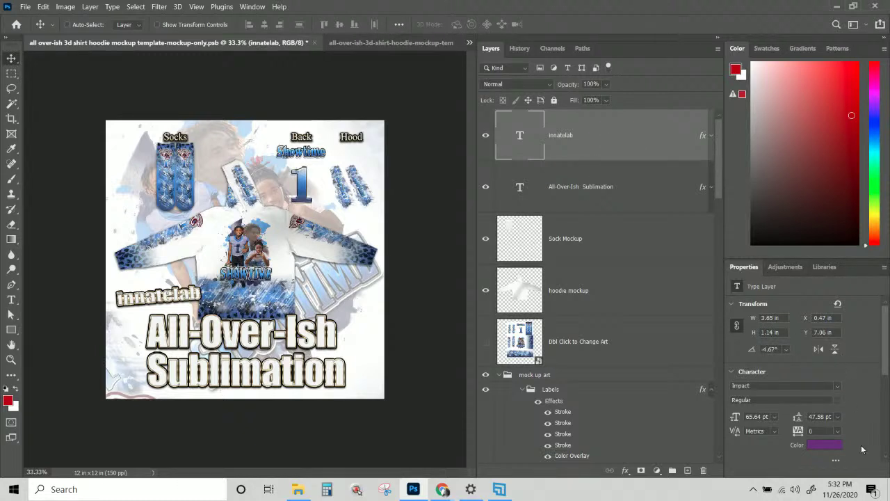
{"action": "scroll", "coordinate": [877, 393], "scroll_direction": "down", "scroll_amount": 1}
{"action": "scroll", "coordinate": [877, 393], "scroll_direction": "down", "scroll_amount": 3}
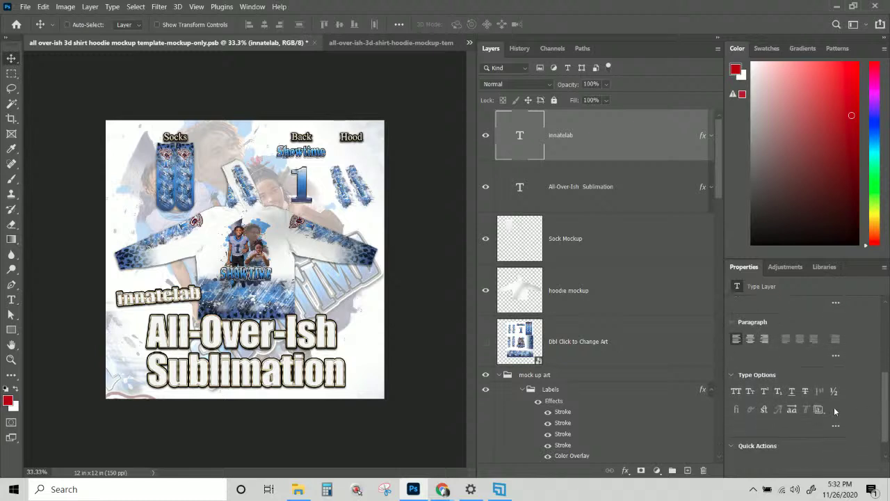
{"action": "left_click", "coordinate": [737, 392]}
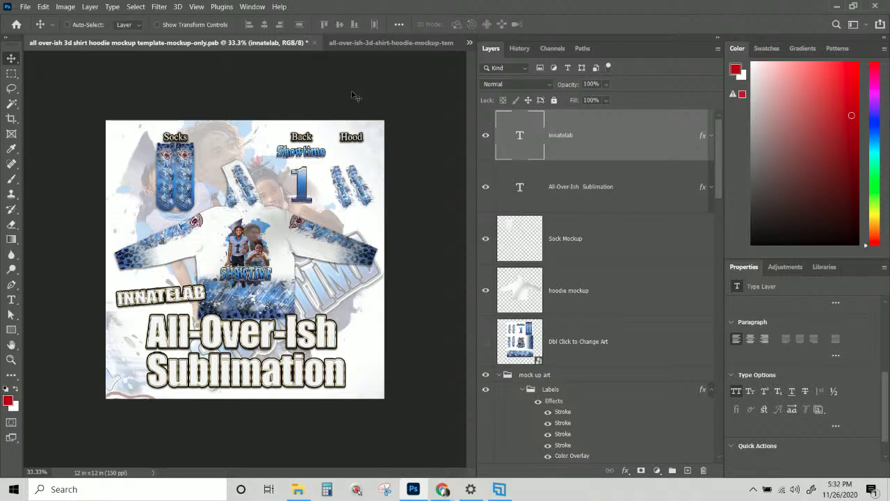
Inspect the mockup up close and review its hoodie mockup and Back layers
{"action": "key", "text": "ctrl+plus"}
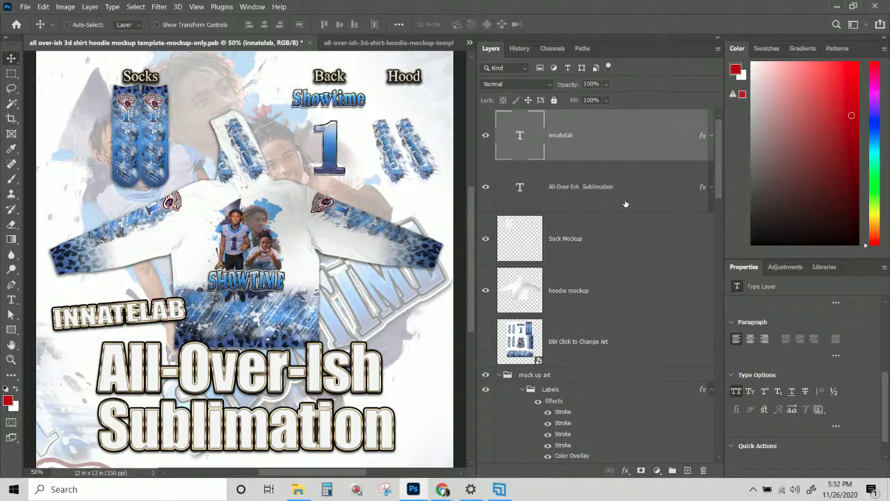
{"action": "left_click", "coordinate": [586, 272]}
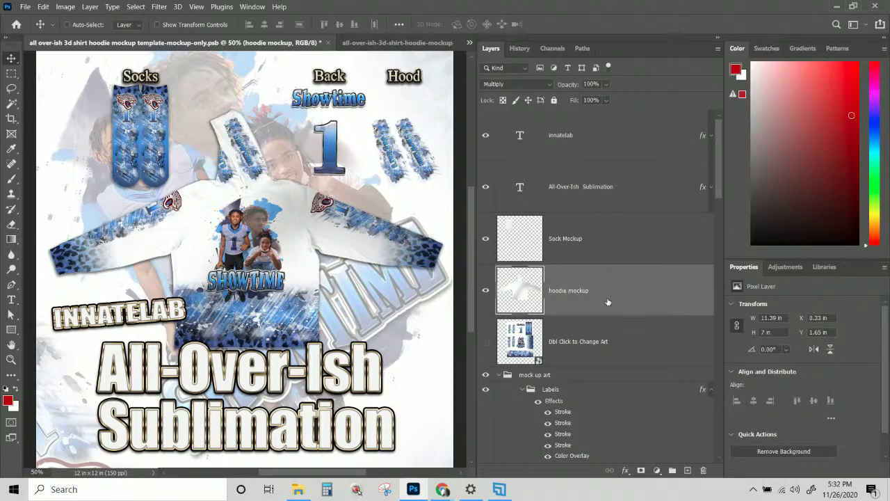
{"action": "scroll", "coordinate": [606, 302], "scroll_direction": "down", "scroll_amount": 10}
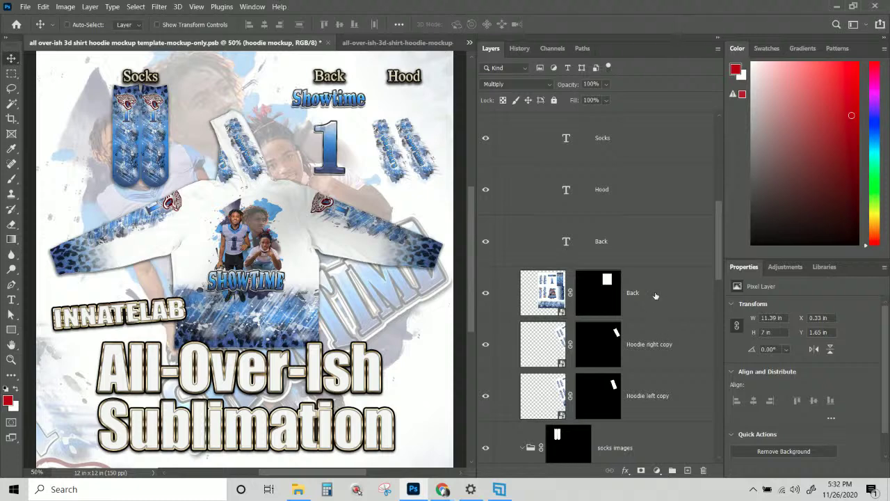
{"action": "left_click", "coordinate": [655, 295]}
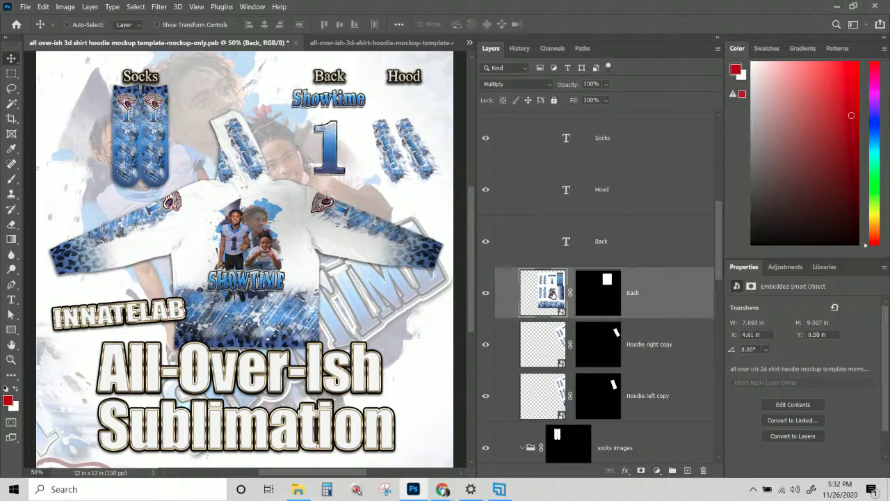
{"action": "scroll", "coordinate": [317, 249], "scroll_direction": "up", "scroll_amount": 2}
{"action": "key", "text": "ctrl"}
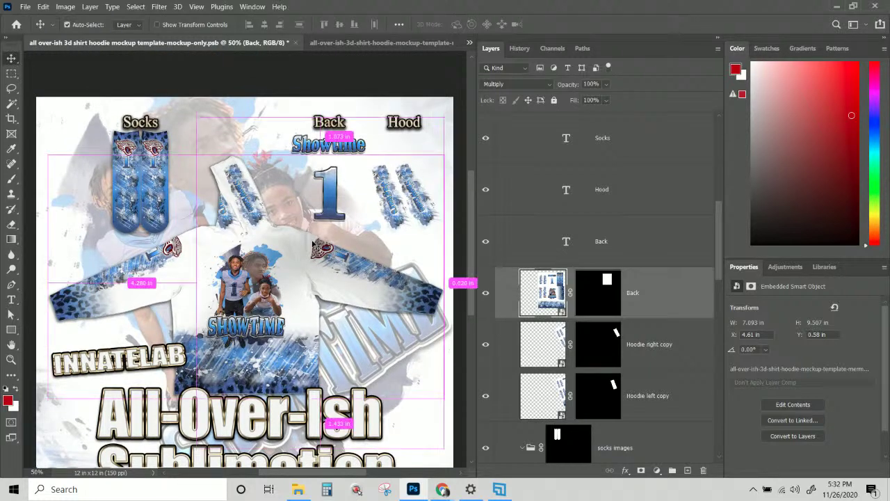
{"action": "key", "text": "ctrl+minus"}
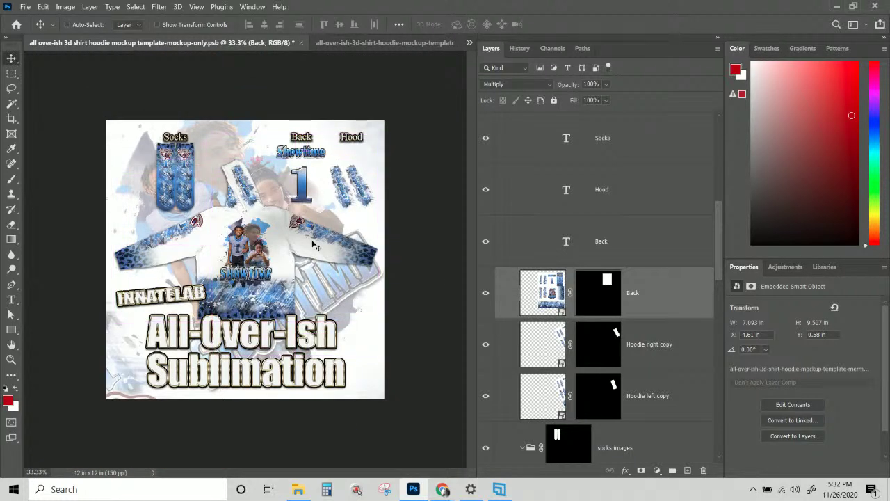
Save a JPEG copy as "all over-ish 3d shirt hoodie mockup template-mockup-only.jpg" at quality 12, Maximum, Progressive
{"action": "left_click", "coordinate": [25, 7]}
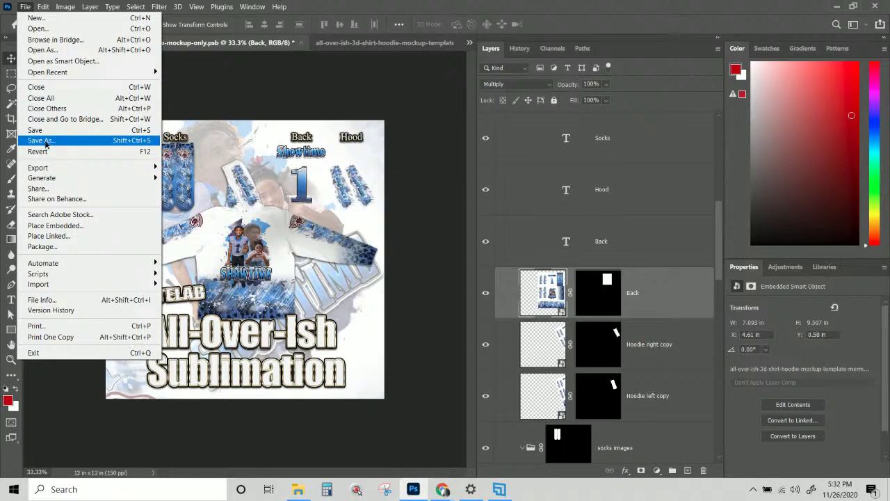
{"action": "left_click", "coordinate": [46, 141]}
{"action": "left_click", "coordinate": [118, 231]}
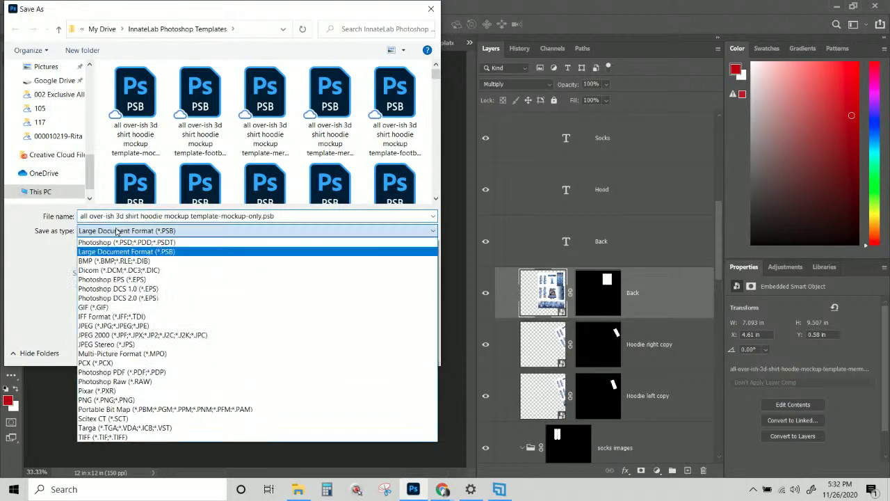
{"action": "left_click", "coordinate": [114, 326]}
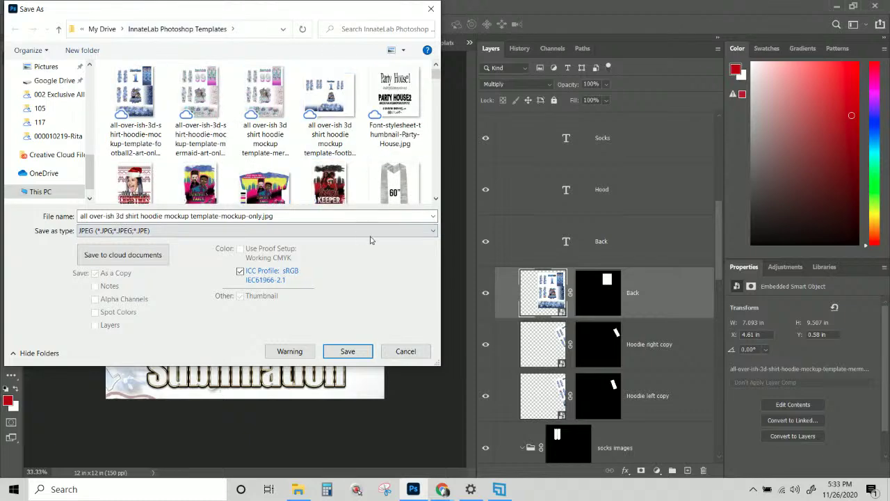
{"action": "left_click", "coordinate": [348, 351]}
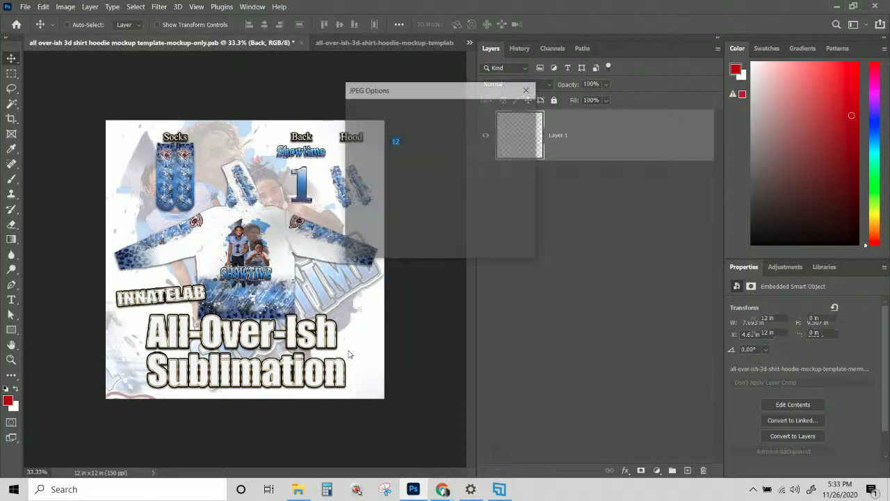
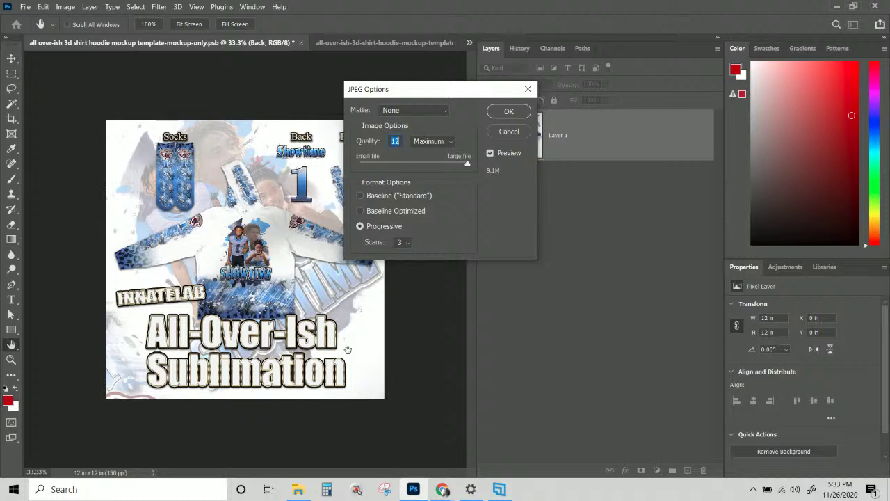
{"action": "left_click", "coordinate": [508, 112]}
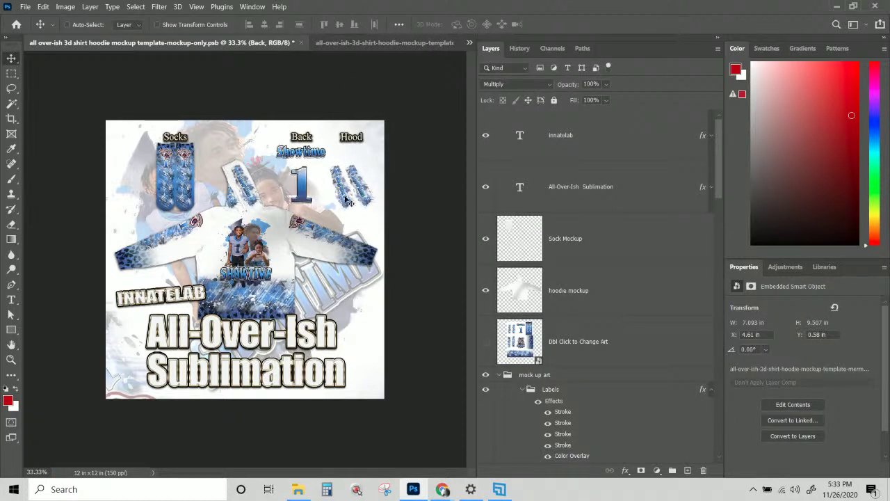
Rotate the Hoodie right copy and Hoodie left copy layers together to an angle of about 6°, nearly upright under the Hood label
{"action": "key", "text": "ctrl+plus"}
{"action": "key", "text": "ctrl+plus"}
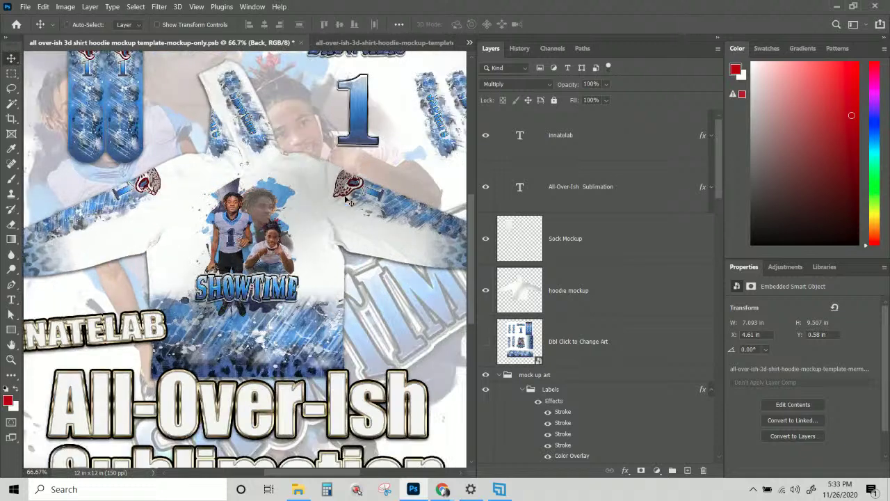
{"action": "left_click_drag", "start_coordinate": [431, 130], "coordinate": [292, 131]}
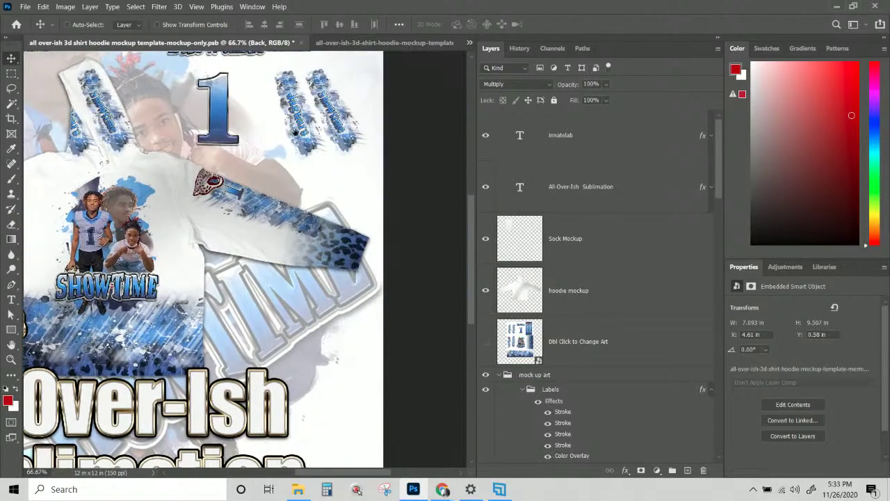
{"action": "scroll", "coordinate": [370, 135], "scroll_direction": "up", "scroll_amount": 1}
{"action": "right_click", "coordinate": [335, 145]}
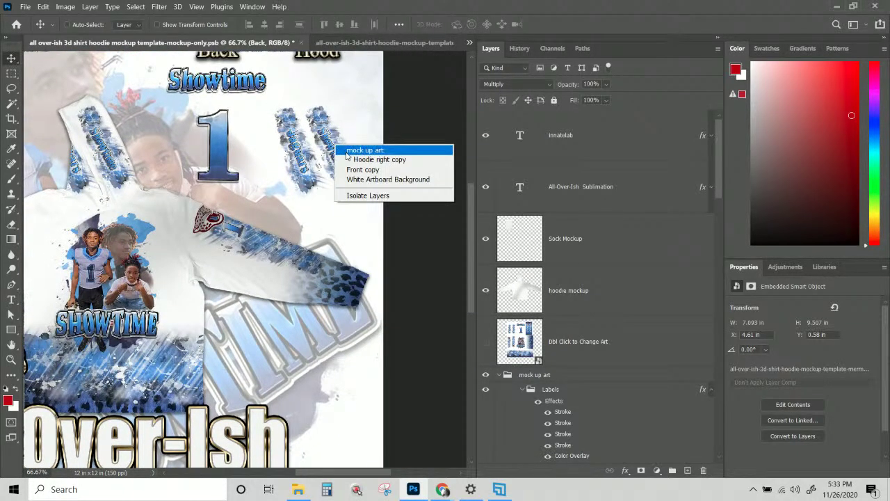
{"action": "left_click", "coordinate": [352, 159]}
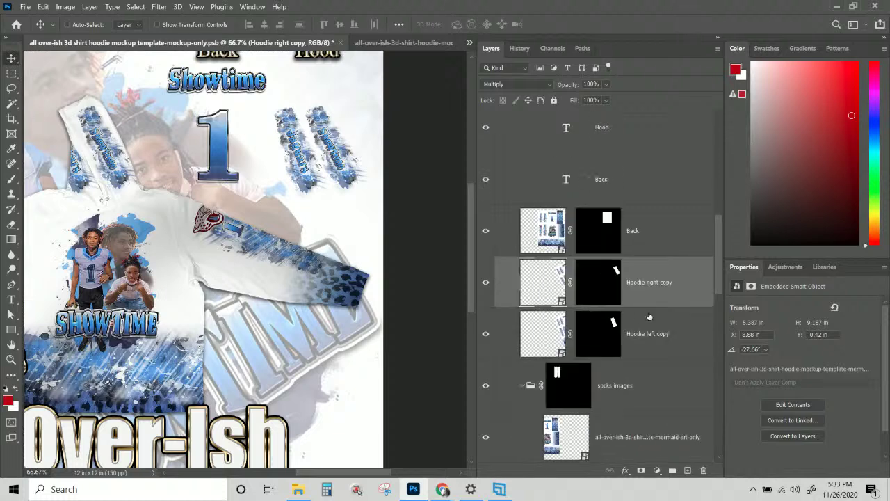
{"action": "left_click", "coordinate": [655, 334], "text": "shift"}
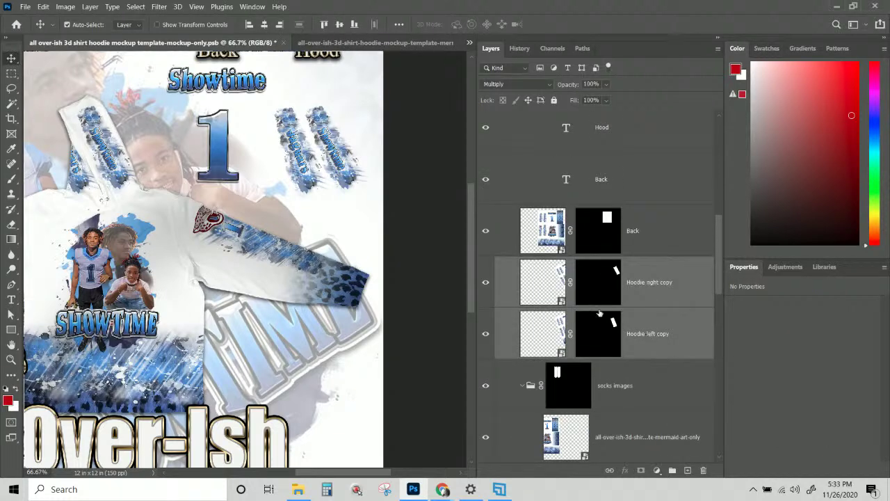
{"action": "key", "text": "ctrl+t"}
{"action": "left_click_drag", "start_coordinate": [226, 430], "coordinate": [171, 326]}
{"action": "left_click_drag", "start_coordinate": [356, 100], "coordinate": [342, 121]}
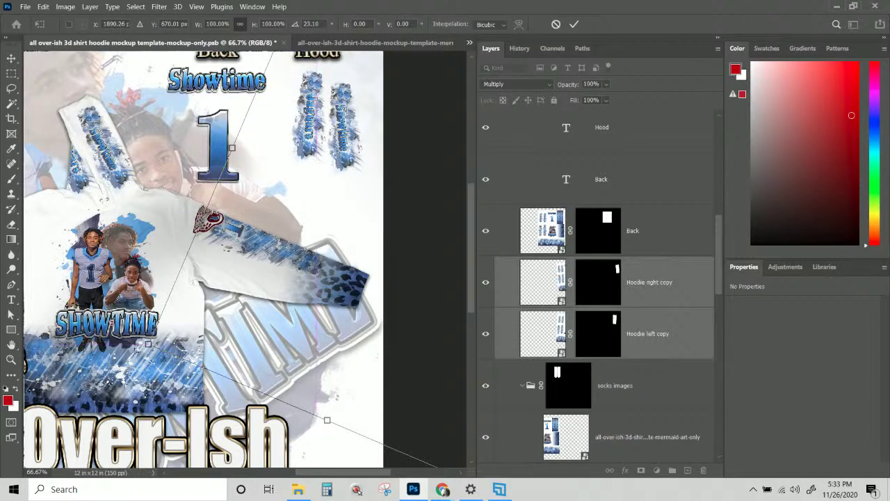
{"action": "left_click_drag", "start_coordinate": [138, 347], "coordinate": [147, 320]}
{"action": "key", "text": "Return"}
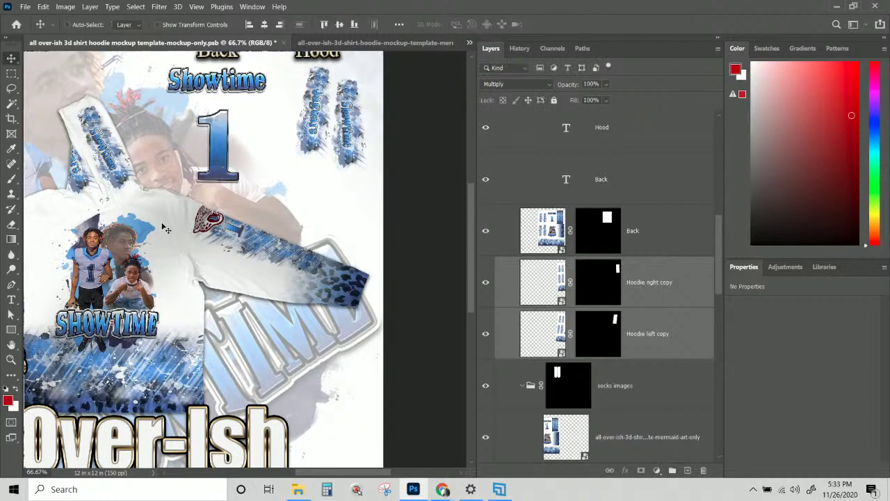
Straighten the Hoodie left copy layer to an angle of about 1° and line it up beside the other hood strip
{"action": "left_click", "coordinate": [647, 334]}
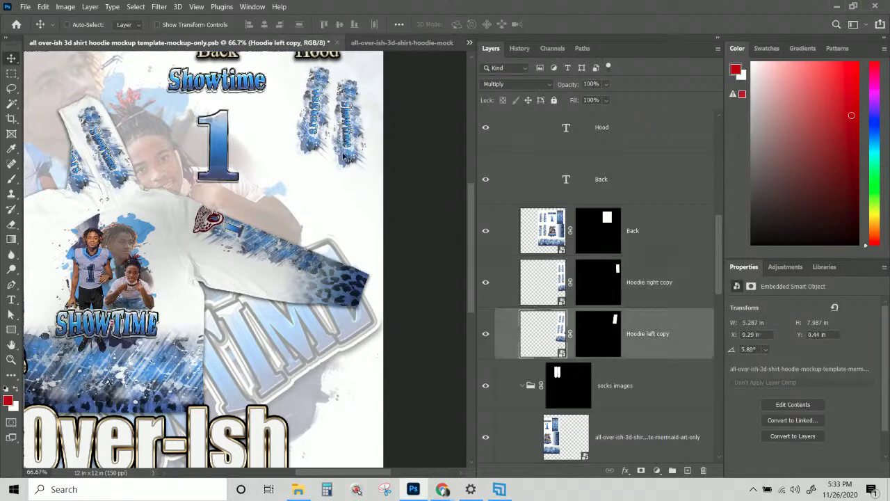
{"action": "left_click_drag", "start_coordinate": [311, 113], "coordinate": [298, 150]}
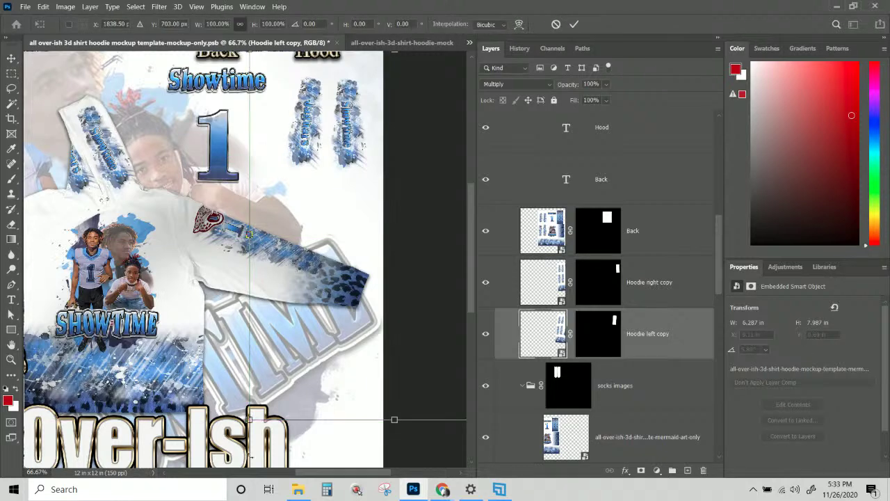
{"action": "left_click_drag", "start_coordinate": [226, 427], "coordinate": [265, 430]}
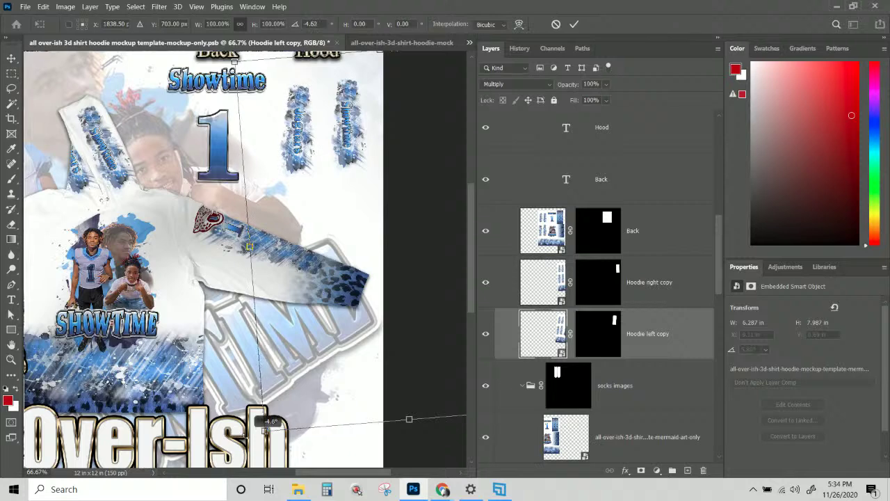
{"action": "key", "text": "Return"}
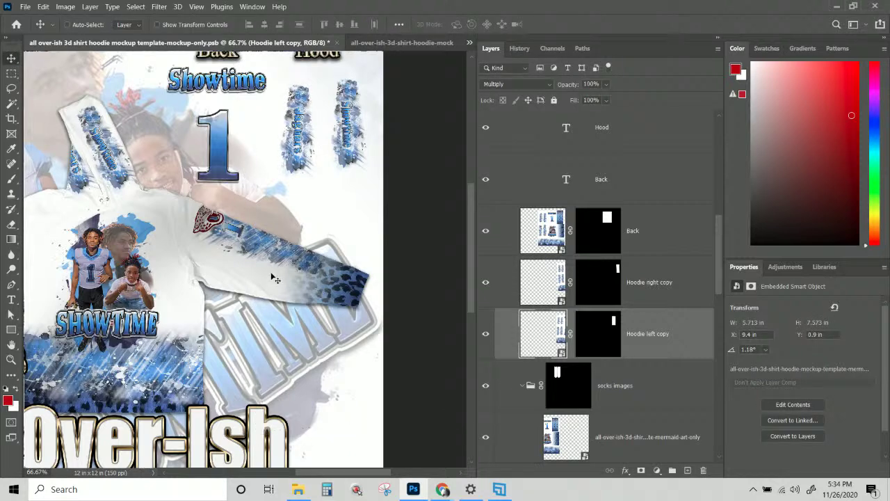
{"action": "left_click_drag", "start_coordinate": [313, 139], "coordinate": [322, 130]}
Enlarge the Hoodie right copy and Hoodie left copy layers together to about 133% and position them under the Hood label
{"action": "left_click", "coordinate": [667, 288], "text": "shift"}
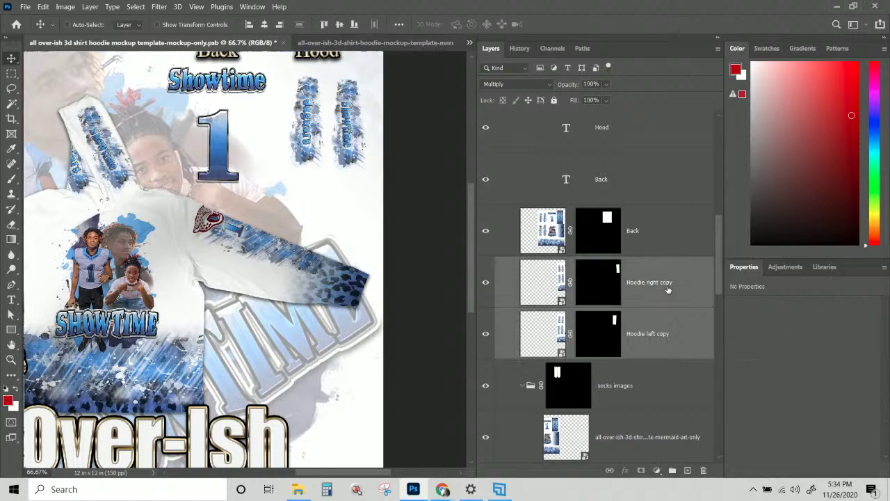
{"action": "key", "text": "ctrl+t"}
{"action": "left_click_drag", "start_coordinate": [271, 402], "coordinate": [221, 461]}
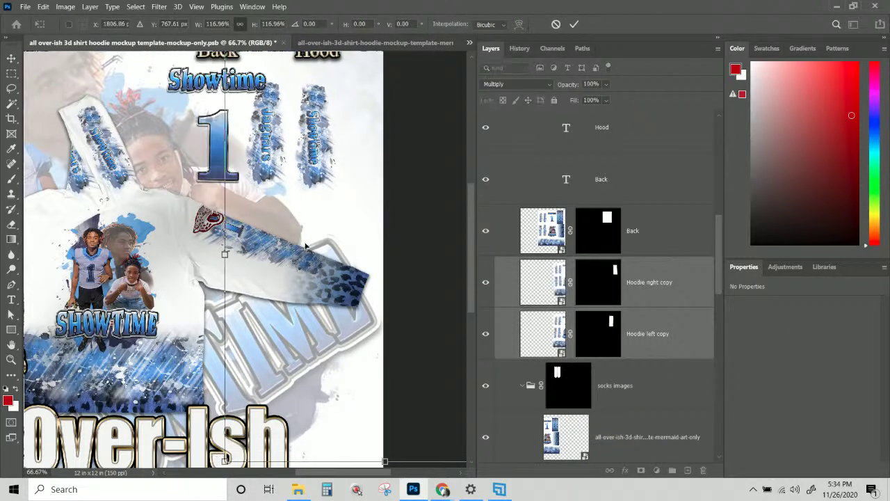
{"action": "mouse_move", "coordinate": [342, 161]}
{"action": "left_mouse_down"}
{"action": "mouse_move", "coordinate": [358, 157]}
{"action": "mouse_move", "coordinate": [357, 170]}
{"action": "left_mouse_up"}
{"action": "left_click_drag", "start_coordinate": [285, 110], "coordinate": [275, 98]}
{"action": "left_click_drag", "start_coordinate": [240, 56], "coordinate": [243, 20]}
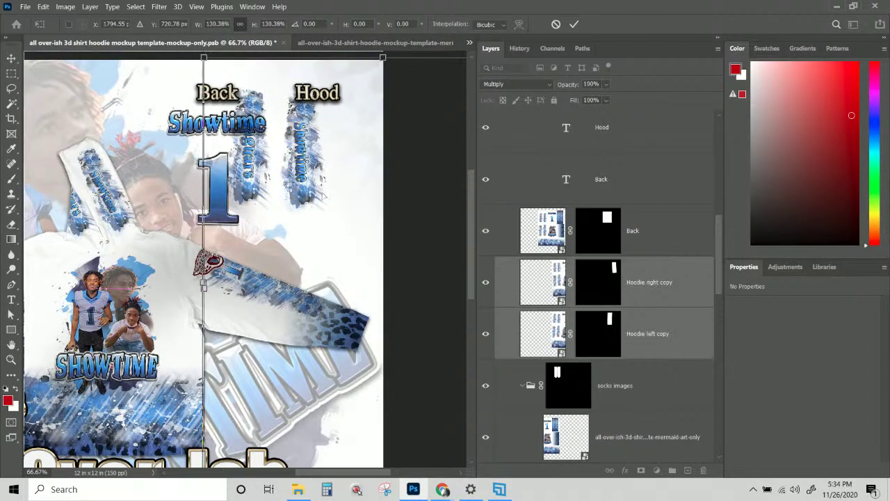
{"action": "left_click_drag", "start_coordinate": [309, 138], "coordinate": [361, 178]}
{"action": "left_click_drag", "start_coordinate": [356, 208], "coordinate": [352, 209]}
{"action": "key", "text": "Return"}
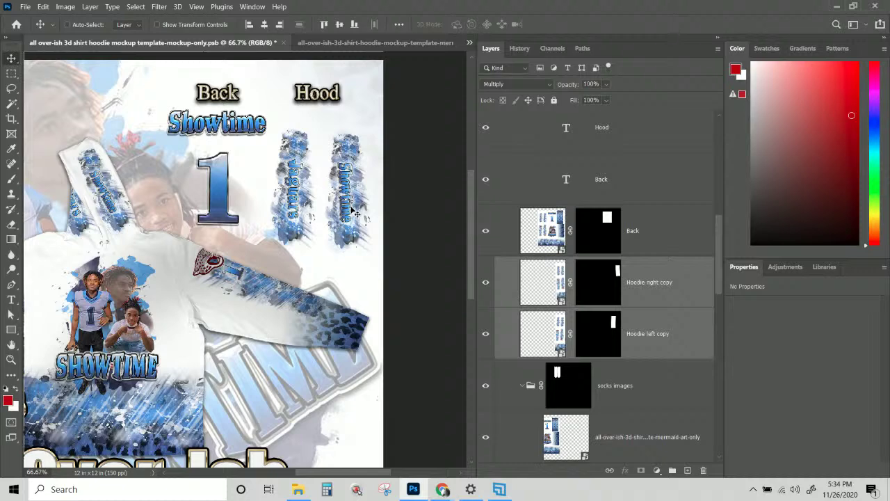
Rename the Front copy layer Watermark and shift its artwork to about X -20 in, Y -19.9 in
{"action": "key", "text": "ctrl+minus"}
{"action": "key", "text": "ctrl+minus"}
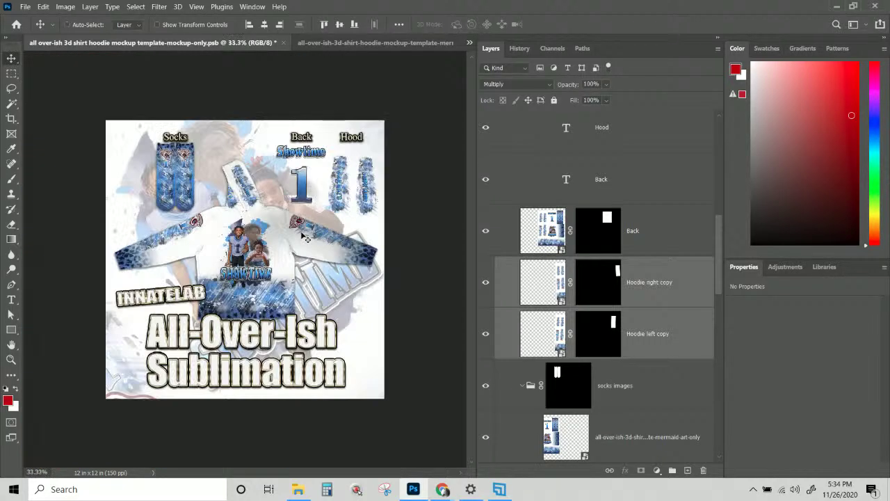
{"action": "right_click", "coordinate": [223, 141]}
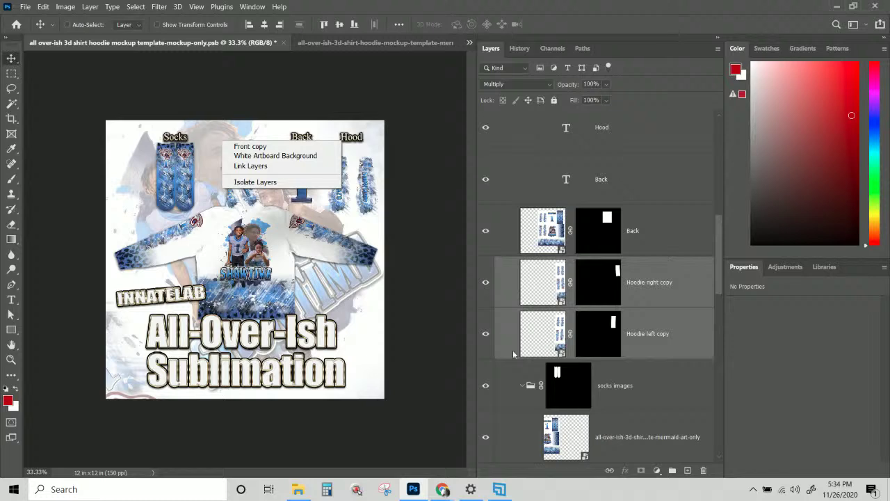
{"action": "scroll", "coordinate": [649, 308], "scroll_direction": "down", "scroll_amount": 10}
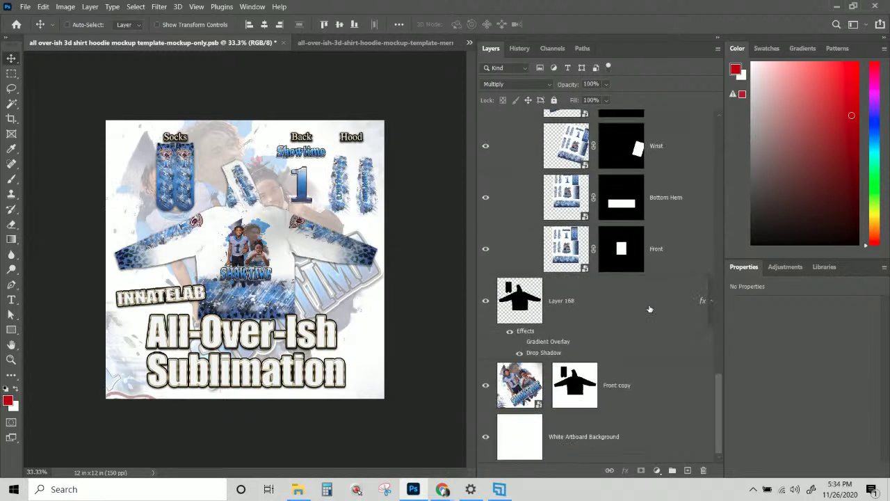
{"action": "double_click", "coordinate": [621, 386]}
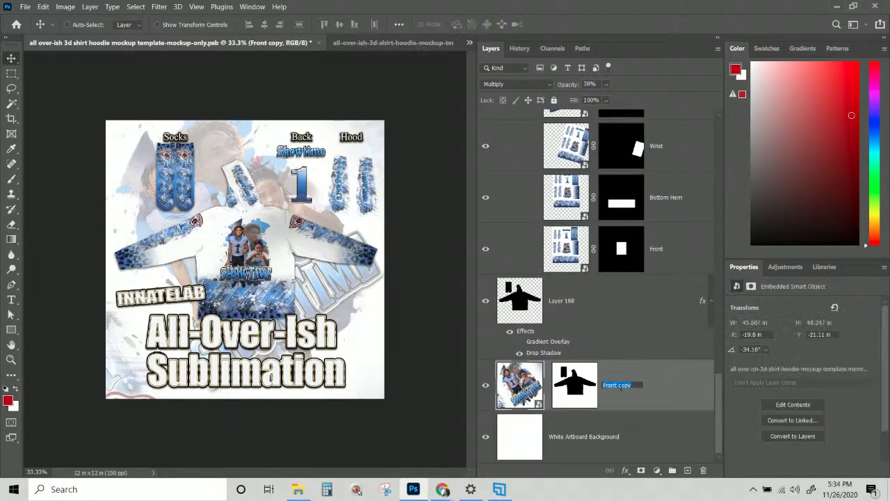
{"action": "type", "text": "WA"}
{"action": "key", "text": "Return"}
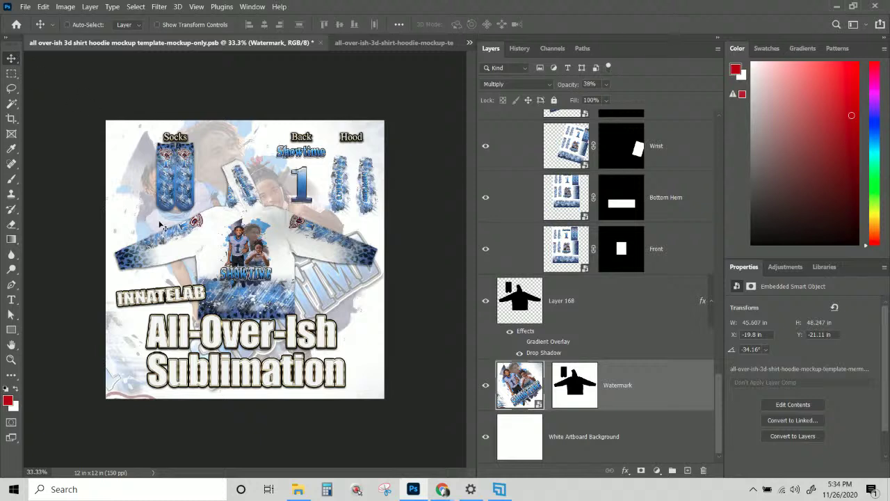
{"action": "left_click_drag", "start_coordinate": [164, 227], "coordinate": [420, 354]}
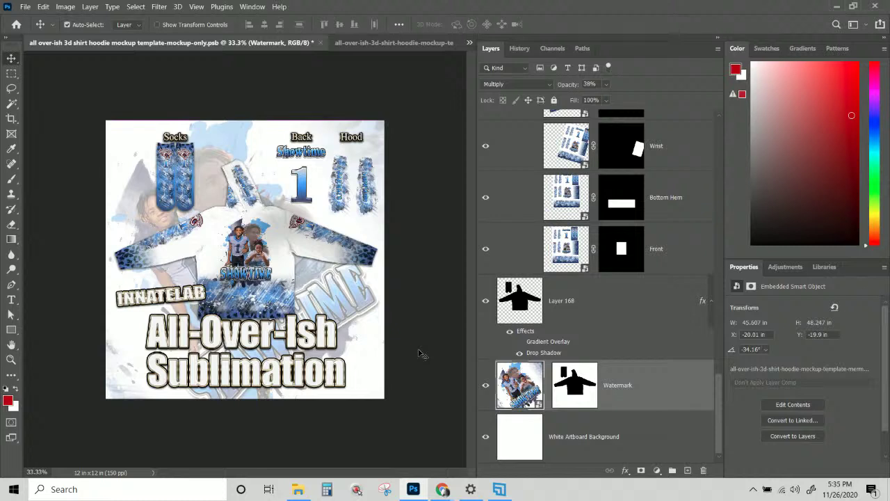
Save the template and replace "all over-ish 3d shirt hoodie mockup template-mockup-only.jpg" with a new JPEG at quality 12, Maximum, Progressive
{"action": "key", "text": "ctrl+s"}
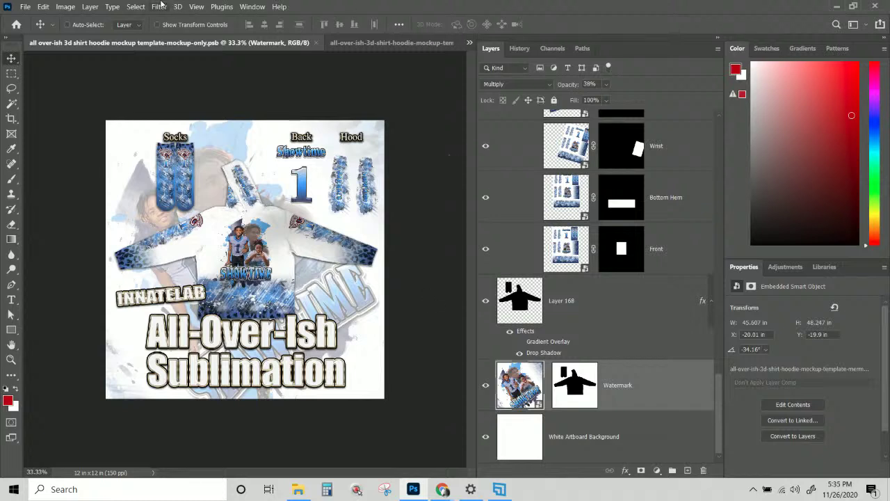
{"action": "left_click", "coordinate": [25, 7]}
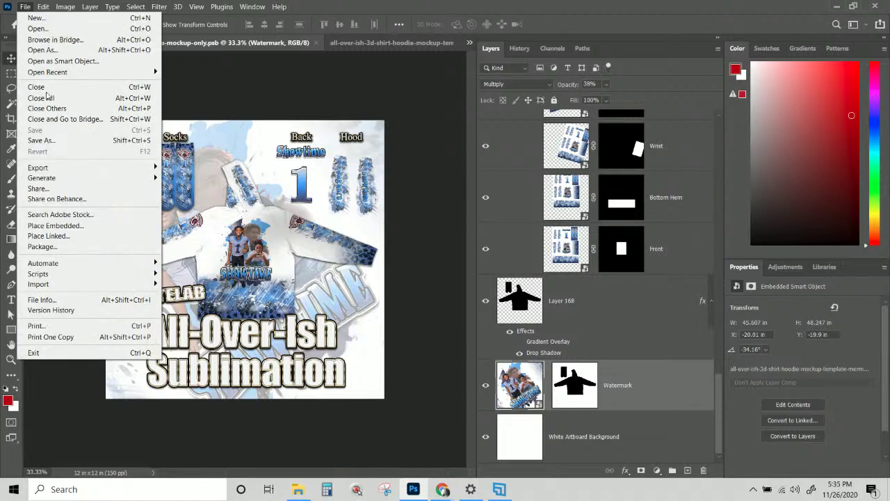
{"action": "left_click", "coordinate": [55, 141]}
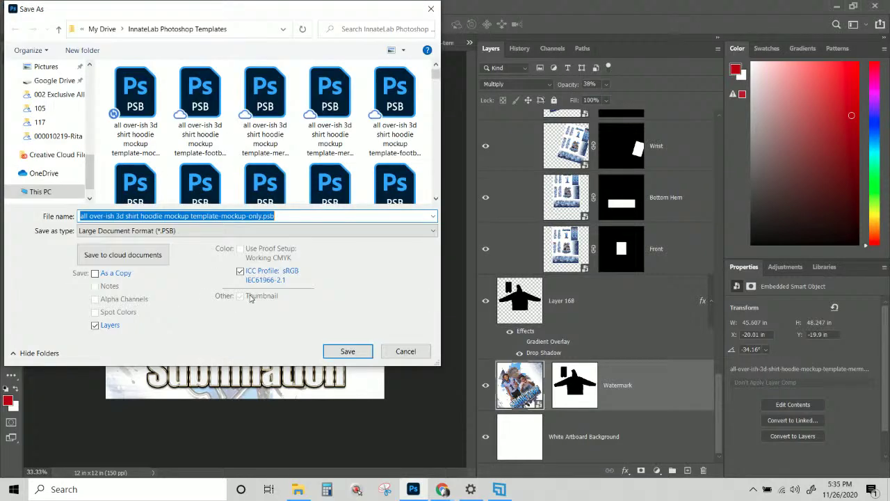
{"action": "left_click", "coordinate": [155, 232]}
{"action": "left_click", "coordinate": [111, 326]}
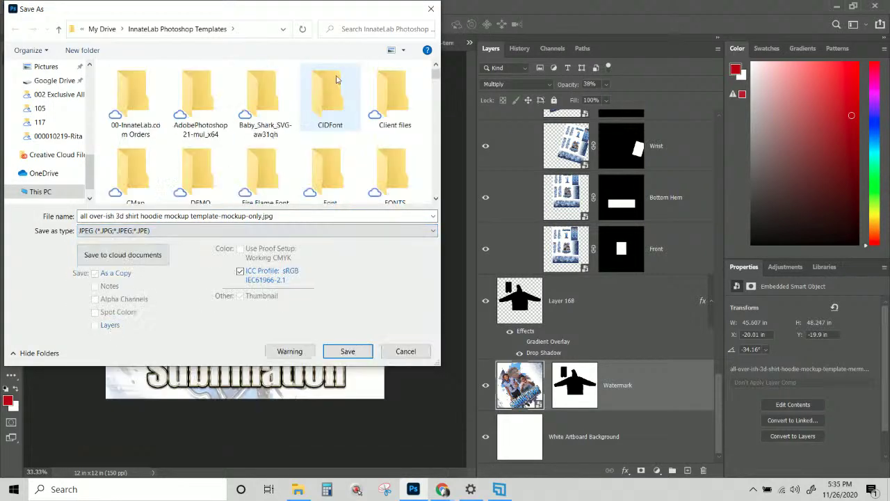
{"action": "left_click", "coordinate": [346, 354]}
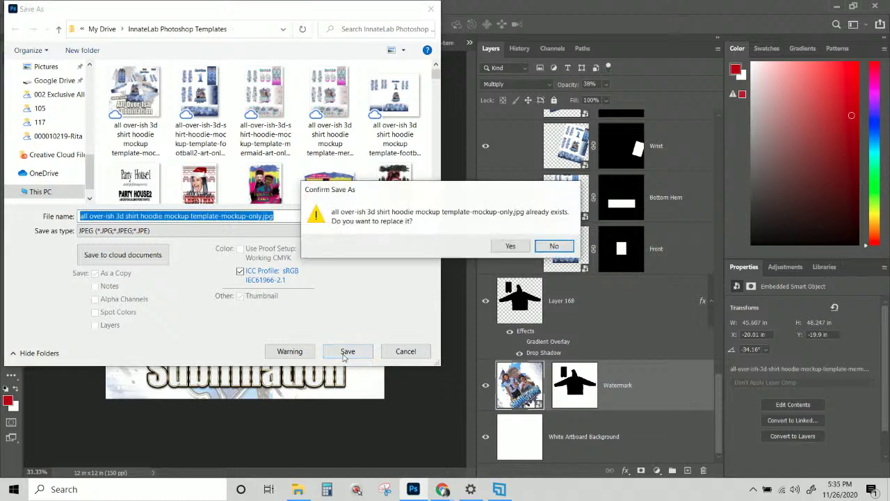
{"action": "left_click", "coordinate": [509, 245]}
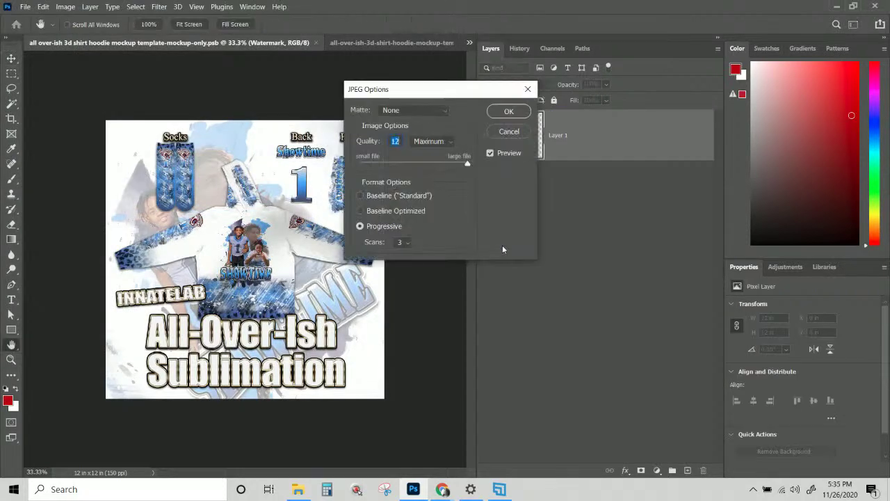
{"action": "left_click", "coordinate": [503, 112]}
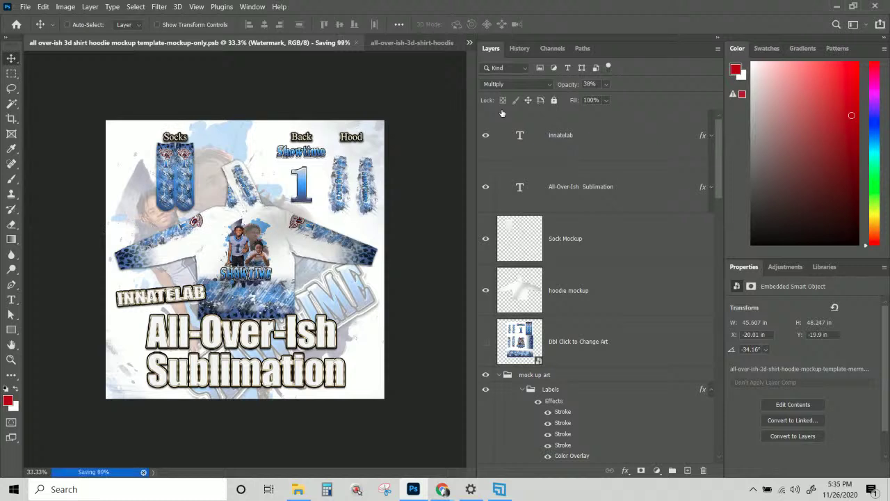
Collapse the mock up art group and compare the mockup with Layer 168 hidden and shown
{"action": "scroll", "coordinate": [528, 308], "scroll_direction": "down", "scroll_amount": 1}
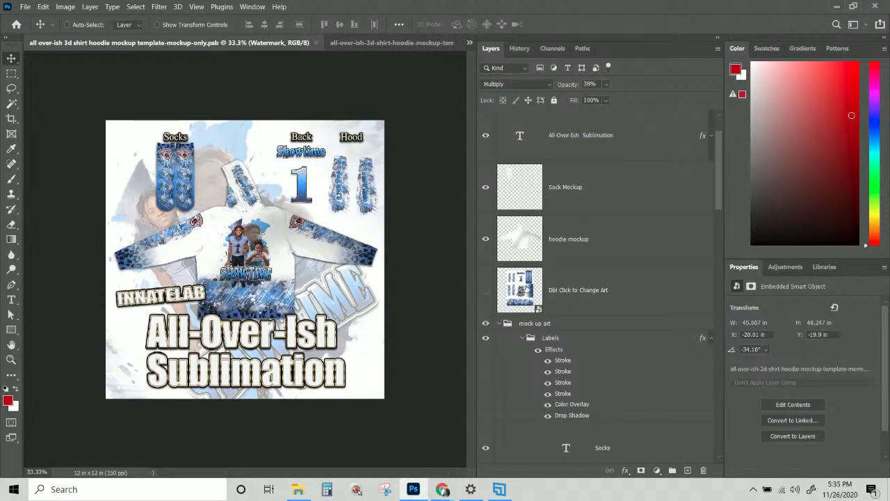
{"action": "left_click", "coordinate": [501, 324]}
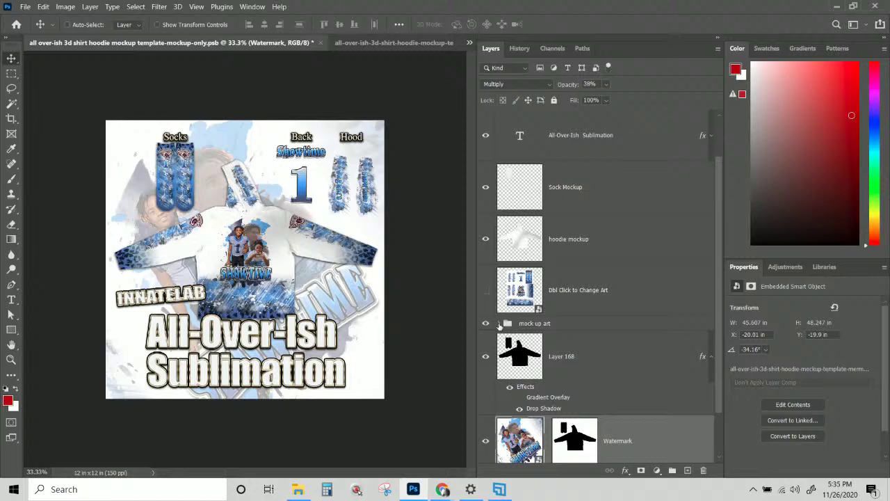
{"action": "left_click", "coordinate": [556, 349]}
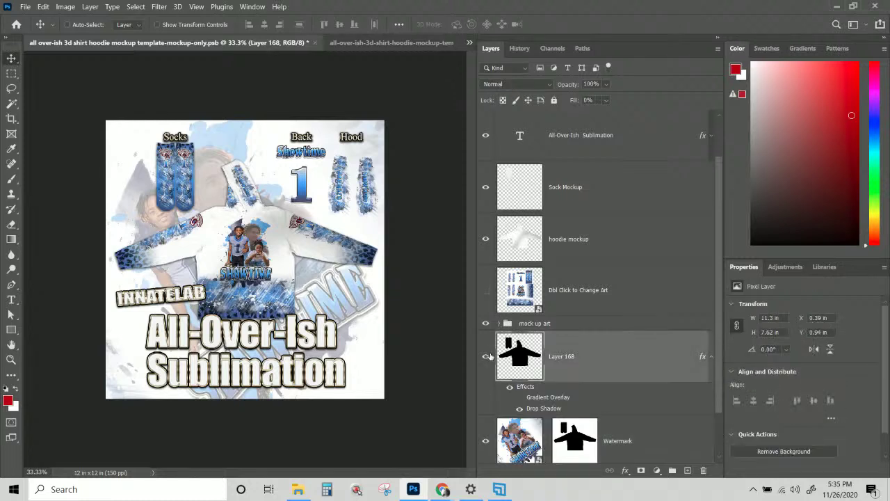
{"action": "left_click", "coordinate": [486, 356]}
{"action": "left_click", "coordinate": [486, 356]}
{"action": "left_click", "coordinate": [500, 323]}
{"action": "left_click", "coordinate": [500, 324]}
{"action": "left_click", "coordinate": [486, 355]}
{"action": "left_click", "coordinate": [486, 356]}
Open the Dbl Click to Change Art contents and place the mermaid-art-only artwork above the Background with Multiply blending
{"action": "double_click", "coordinate": [519, 291]}
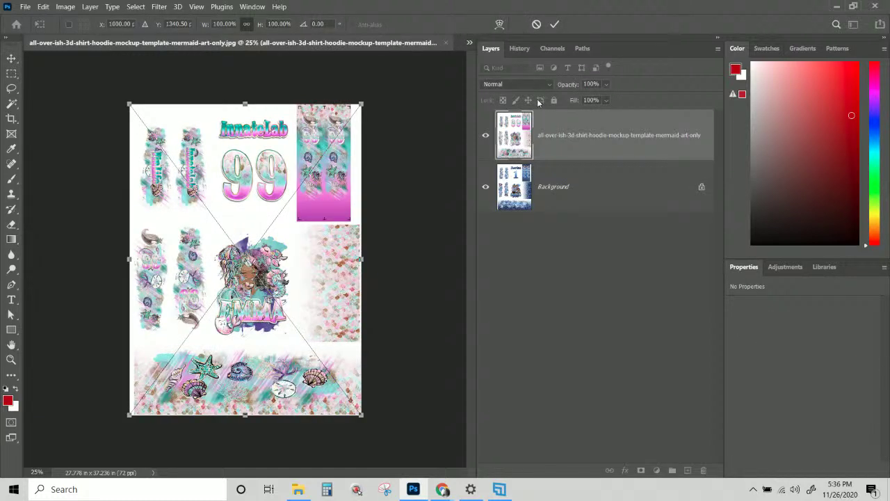
{"action": "key", "text": "Return"}
{"action": "left_click", "coordinate": [516, 83]}
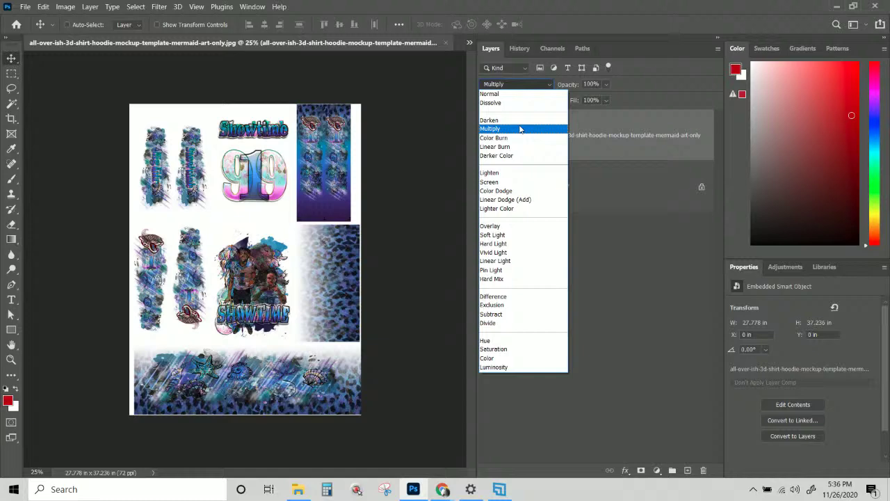
{"action": "left_click", "coordinate": [520, 130]}
Hide the Background, flatten the artwork while discarding hidden layers, and close the smart object document with its changes saved
{"action": "left_click", "coordinate": [605, 188]}
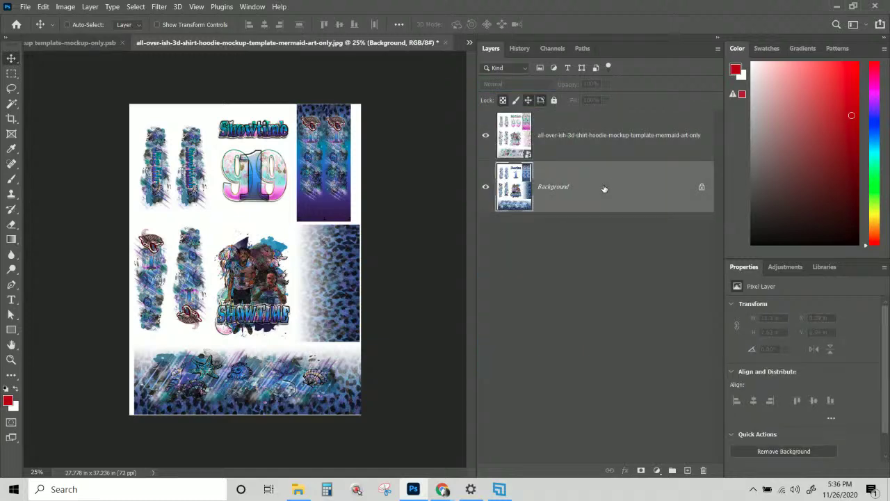
{"action": "left_click", "coordinate": [595, 147]}
{"action": "left_click", "coordinate": [485, 186]}
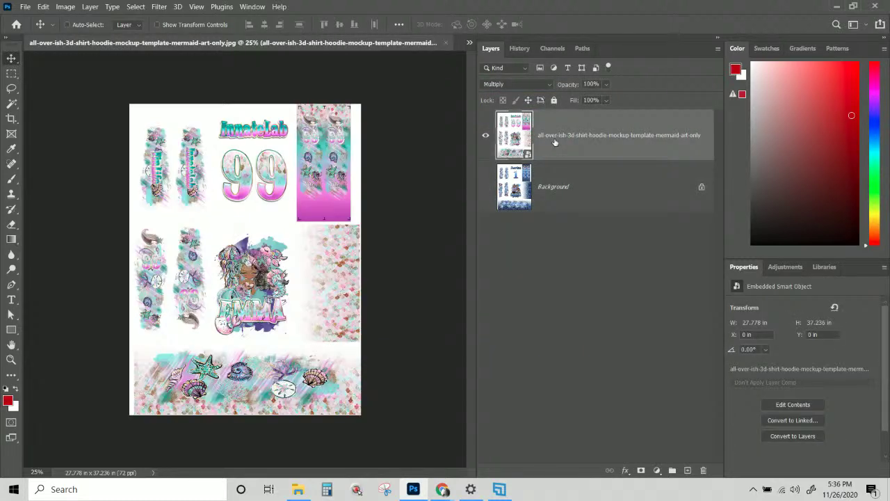
{"action": "right_click", "coordinate": [601, 135]}
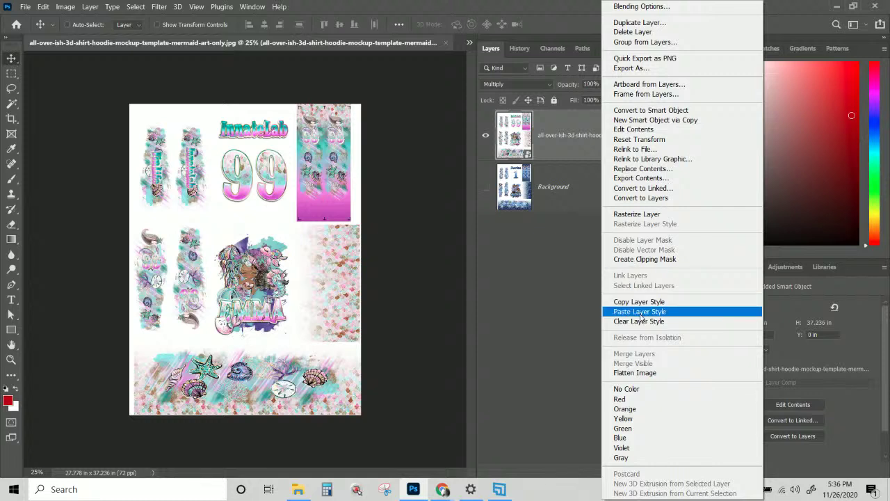
{"action": "left_click", "coordinate": [634, 372]}
{"action": "left_click", "coordinate": [414, 190]}
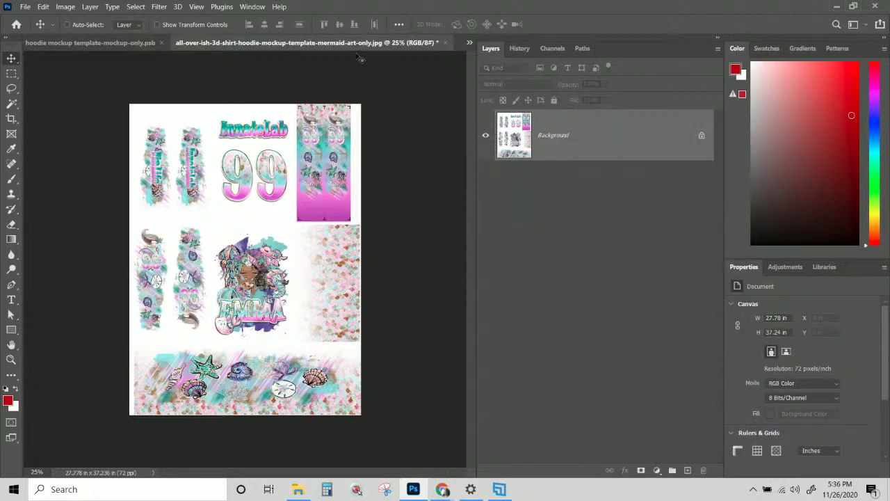
{"action": "left_click", "coordinate": [445, 44]}
{"action": "left_click", "coordinate": [419, 193]}
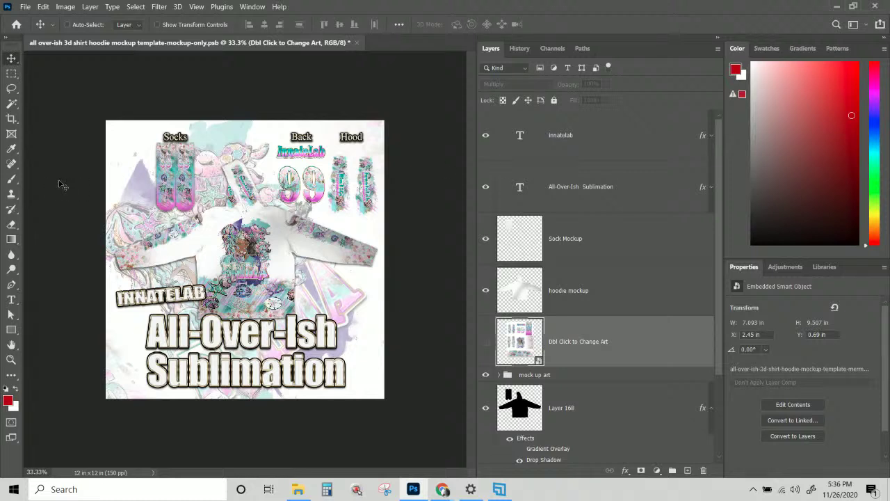
Examine the mermaid artwork up close on the hoodie's front and around the neckline
{"action": "key", "text": "ctrl+plus"}
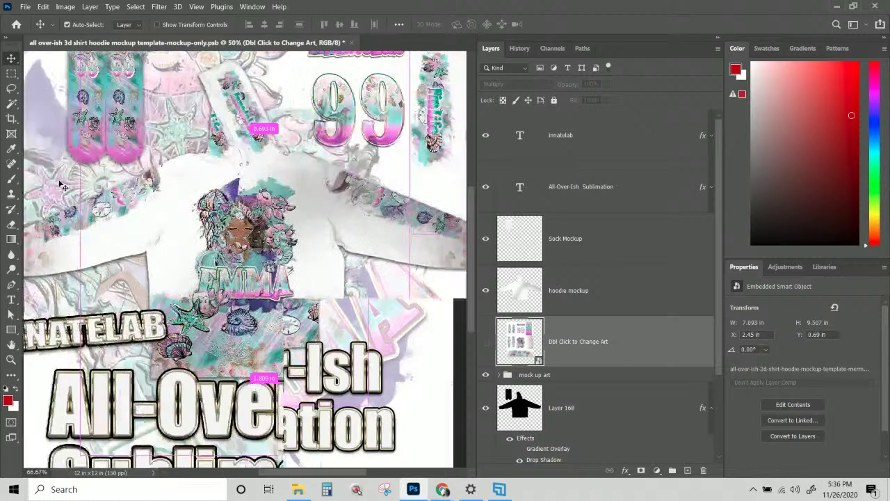
{"action": "key", "text": "ctrl+minus"}
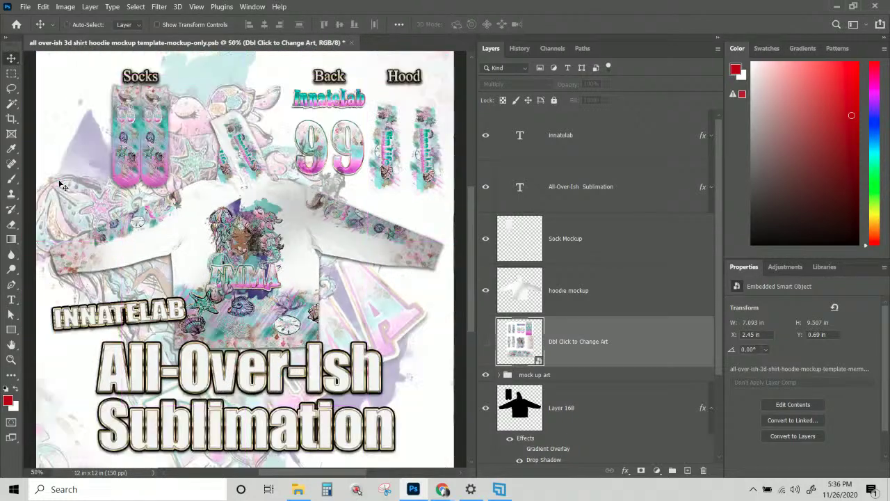
{"action": "key", "text": "ctrl+plus"}
{"action": "key", "text": "ctrl+plus"}
{"action": "key", "text": "ctrl+plus"}
{"action": "key", "text": "ctrl+plus"}
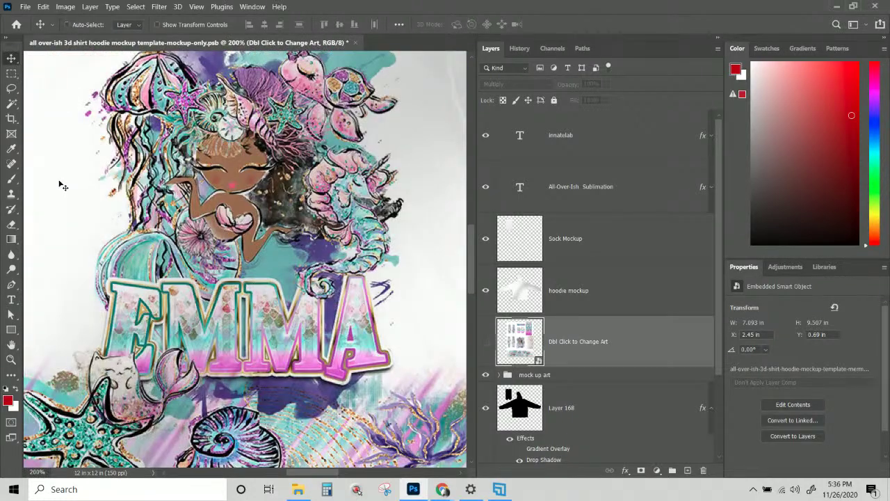
{"action": "scroll", "coordinate": [139, 189], "scroll_direction": "up", "scroll_amount": 10}
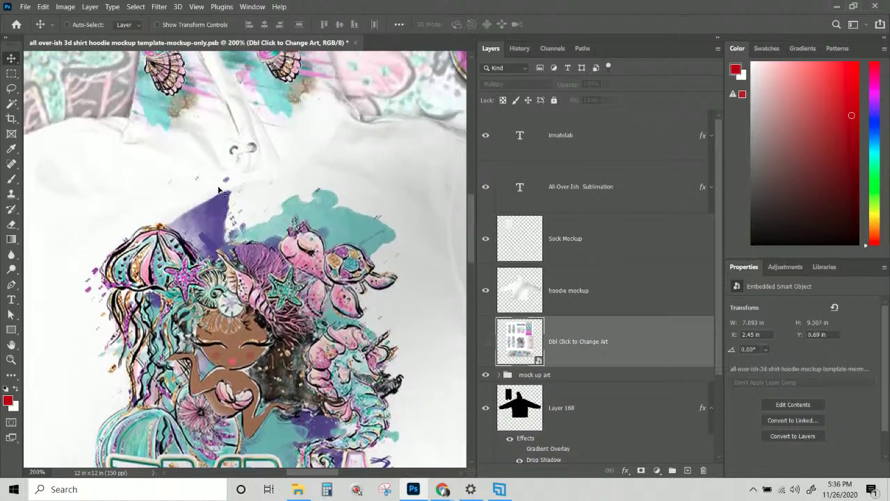
Examine the artwork on the hood up close, and the whole hoodie and socks mockup
{"action": "scroll", "coordinate": [219, 191], "scroll_direction": "up", "scroll_amount": 3}
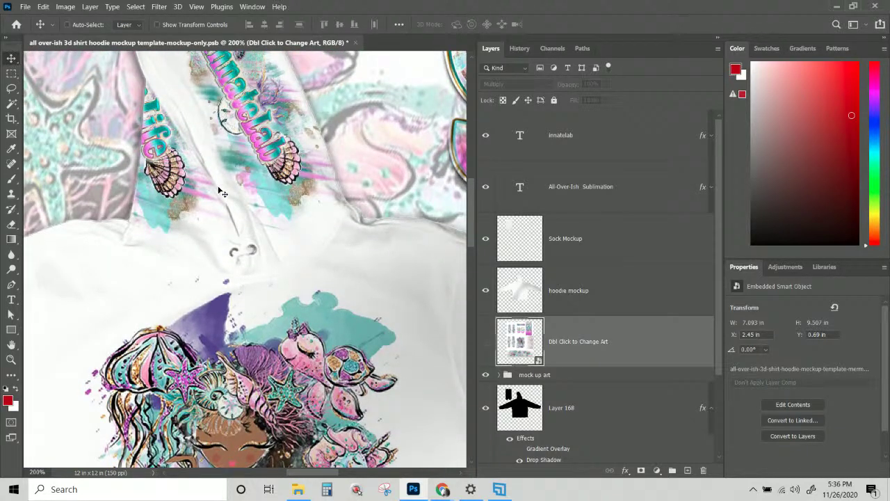
{"action": "scroll", "coordinate": [221, 192], "scroll_direction": "up", "scroll_amount": 3}
{"action": "scroll", "coordinate": [222, 192], "scroll_direction": "up", "scroll_amount": 4}
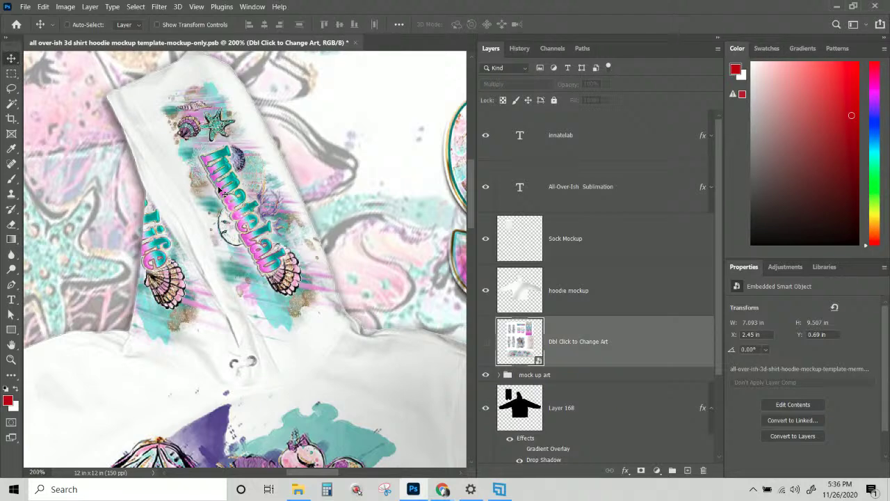
{"action": "scroll", "coordinate": [219, 190], "scroll_direction": "down", "scroll_amount": 1}
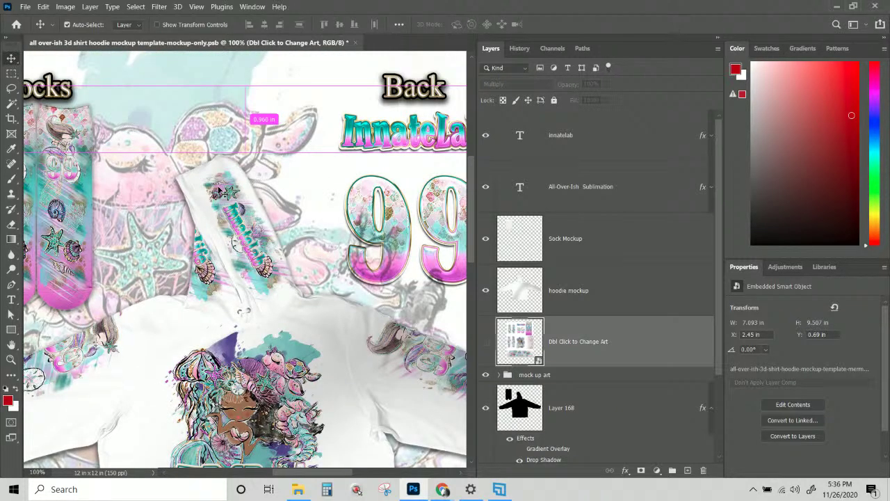
{"action": "scroll", "coordinate": [219, 190], "scroll_direction": "down", "scroll_amount": 1}
{"action": "scroll", "coordinate": [221, 192], "scroll_direction": "down", "scroll_amount": 1}
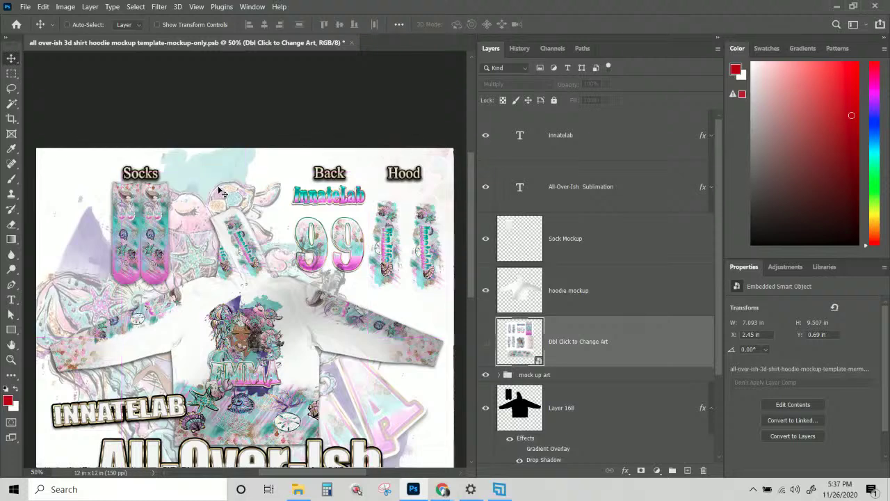
{"action": "scroll", "coordinate": [221, 192], "scroll_direction": "down", "scroll_amount": 5}
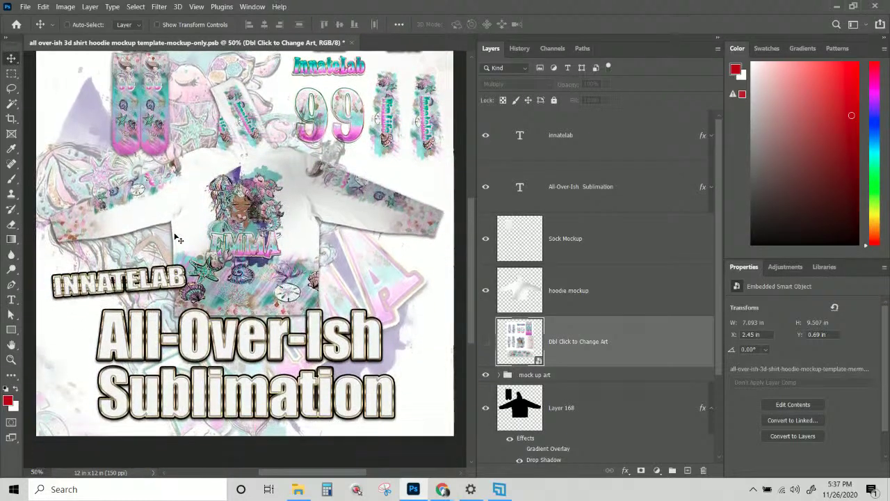
Save the mockup as a JPEG under a new file name in the InnateLab Photoshop Templates folder, without replacing the existing mockup-only JPEG
{"action": "left_click", "coordinate": [26, 6]}
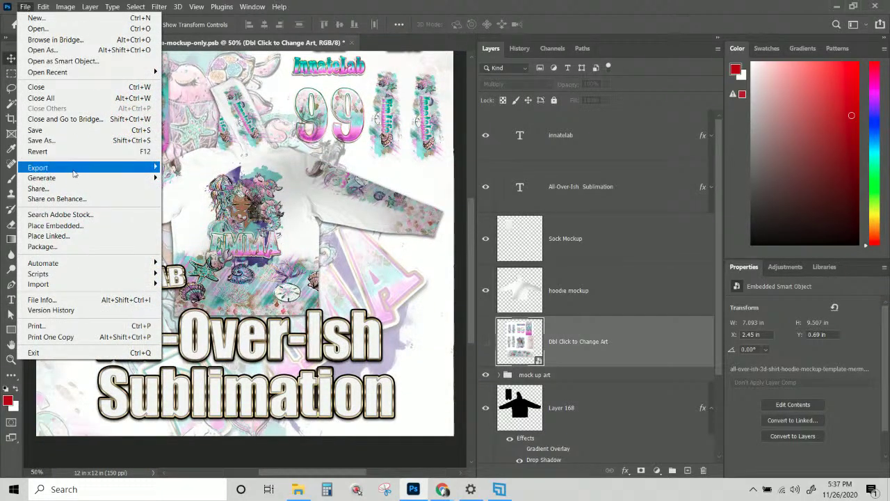
{"action": "left_click", "coordinate": [58, 146]}
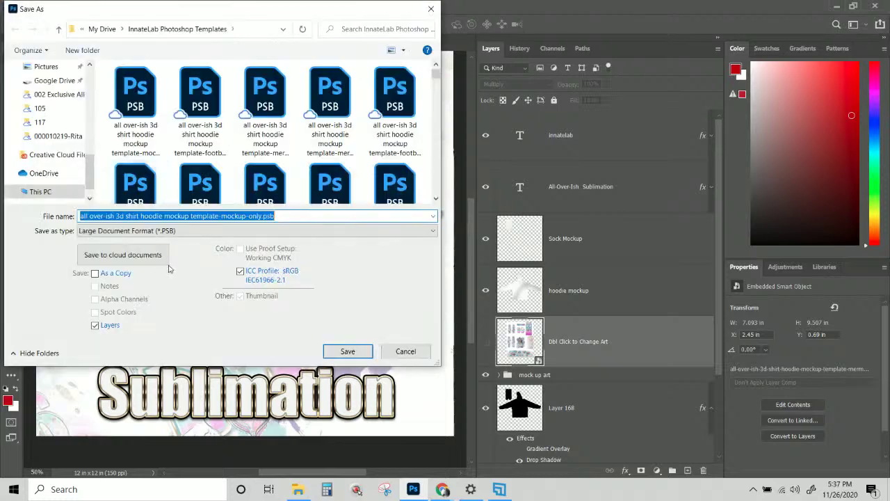
{"action": "left_click", "coordinate": [149, 235]}
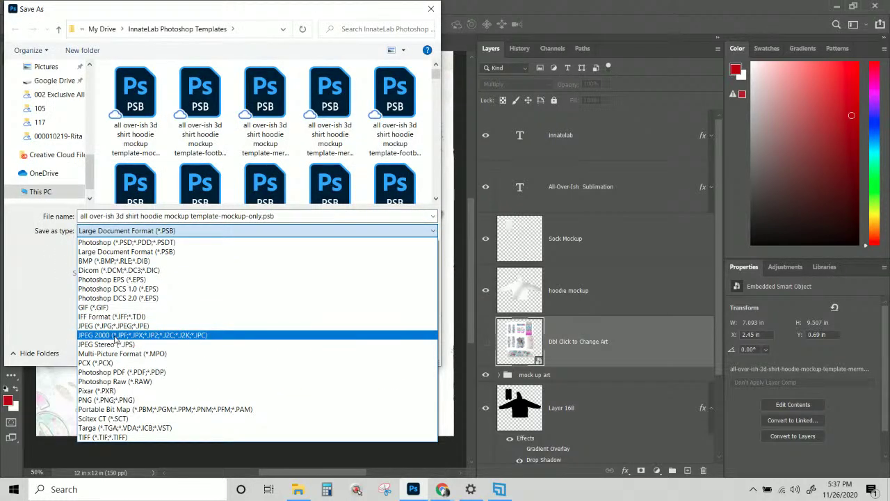
{"action": "left_click", "coordinate": [113, 326]}
{"action": "left_click", "coordinate": [352, 353]}
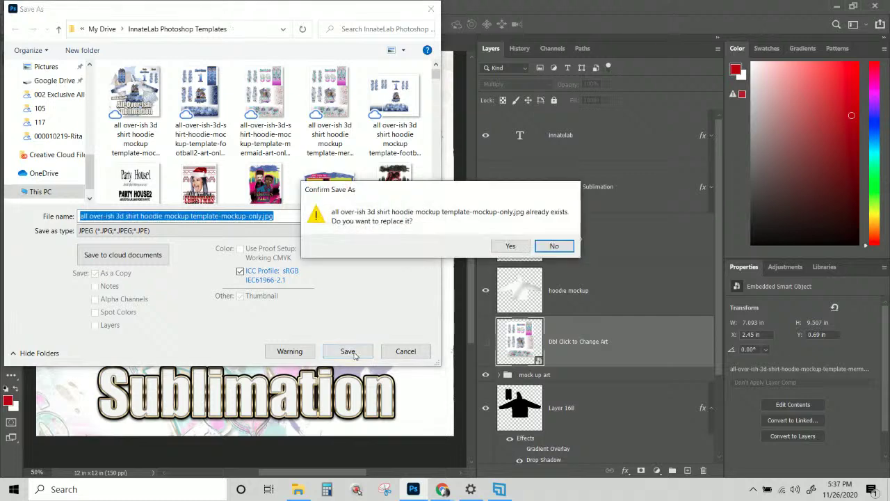
{"action": "left_click", "coordinate": [554, 246]}
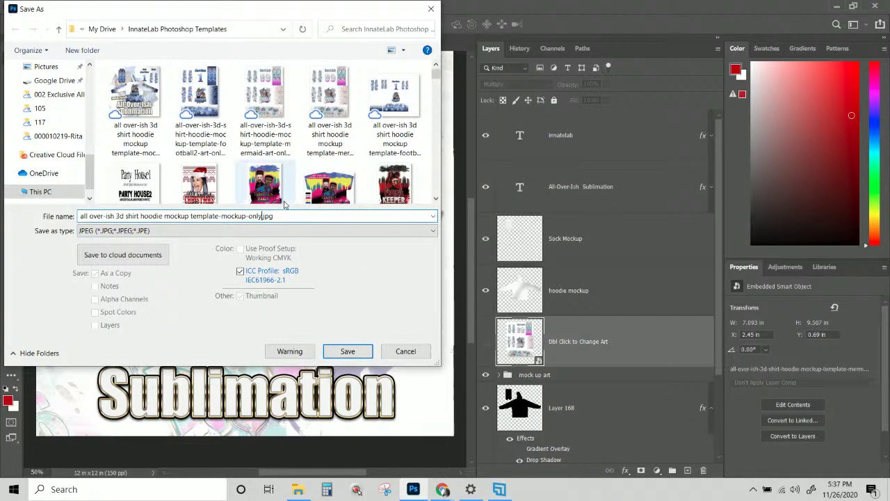
{"action": "key", "text": "Return"}
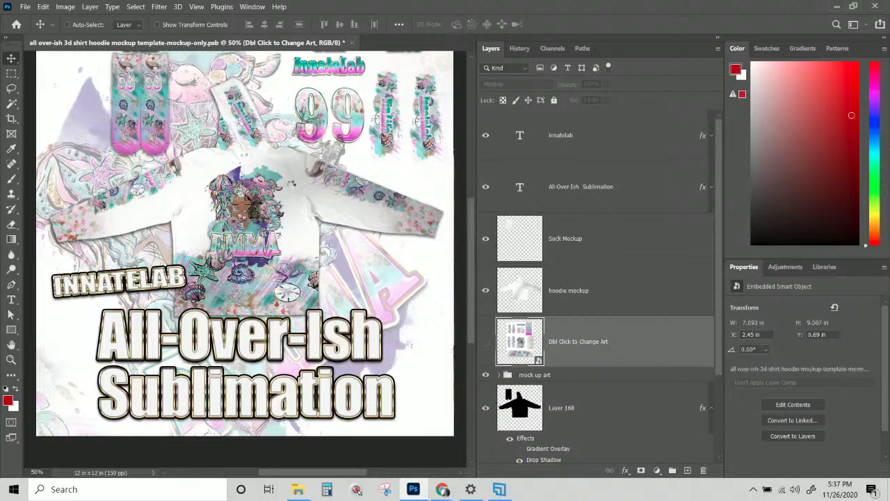
{"action": "left_click", "coordinate": [512, 109]}
{"action": "scroll", "coordinate": [361, 238], "scroll_direction": "up", "scroll_amount": 2}
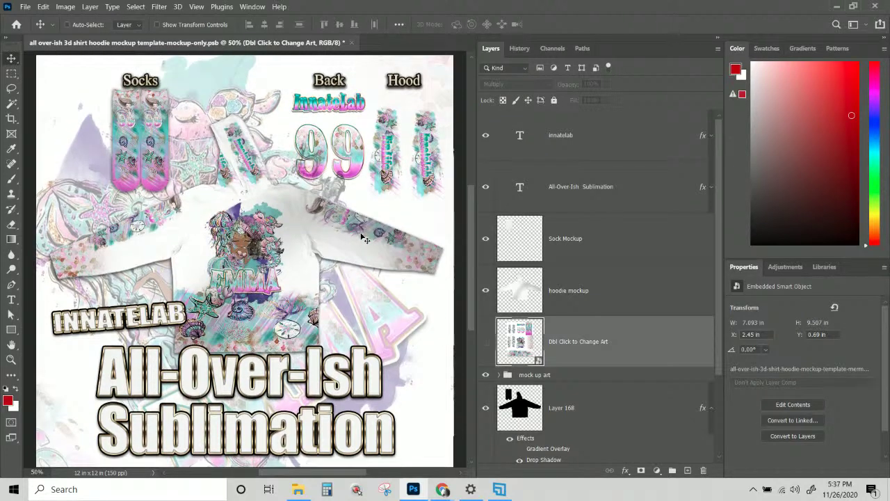
{"action": "scroll", "coordinate": [361, 238], "scroll_direction": "up", "scroll_amount": 3}
{"action": "scroll", "coordinate": [361, 238], "scroll_direction": "up", "scroll_amount": 2}
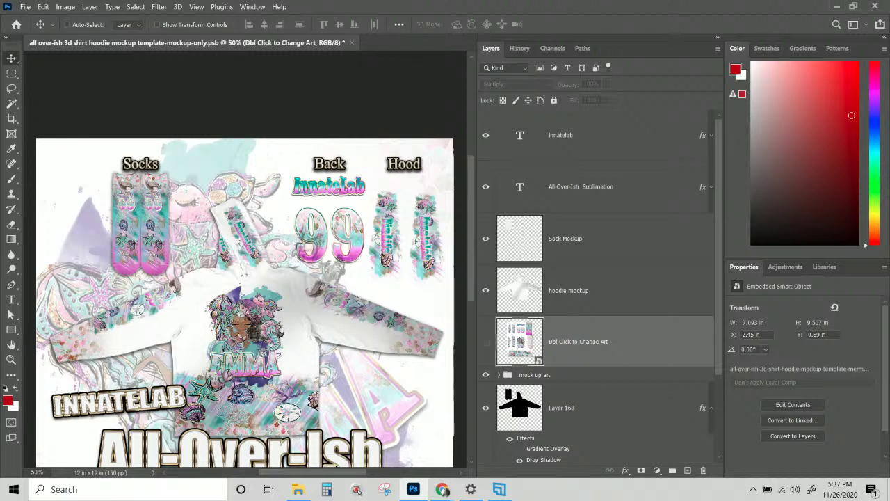
{"action": "key", "text": "alt+Tab"}
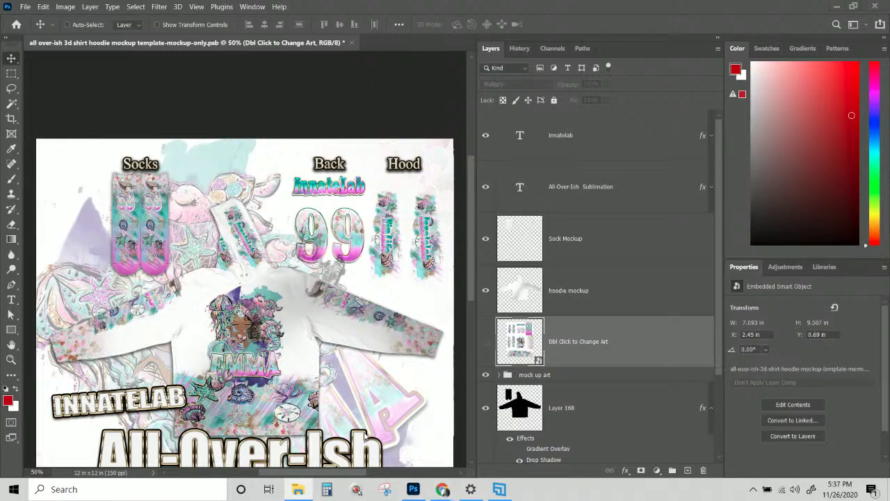
{"action": "scroll", "coordinate": [365, 436], "scroll_direction": "down", "scroll_amount": 4}
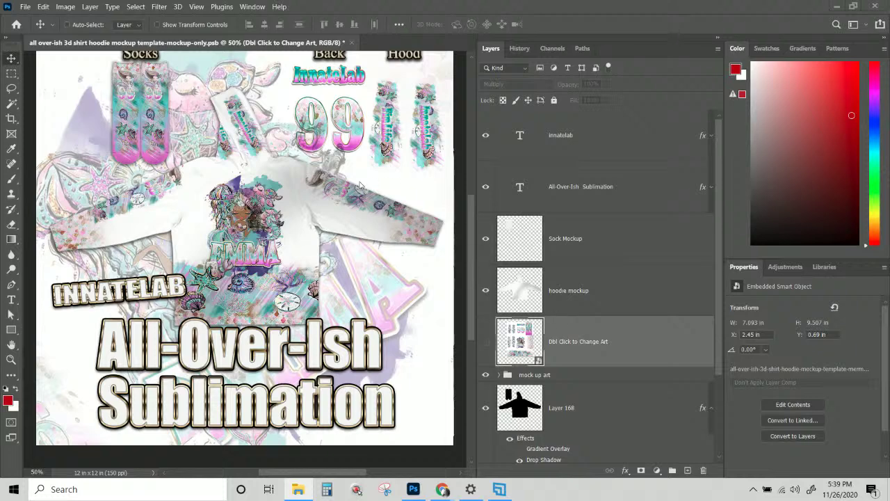
{"action": "scroll", "coordinate": [359, 185], "scroll_direction": "up", "scroll_amount": 3}
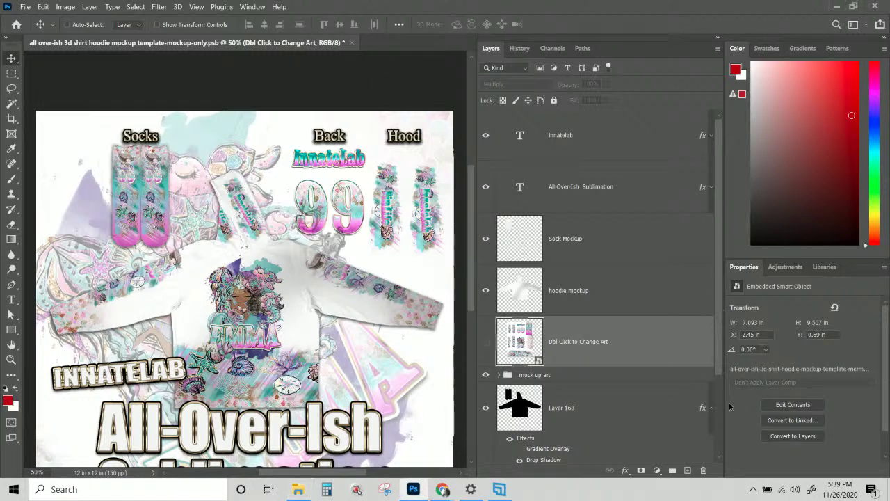
{"action": "scroll", "coordinate": [719, 369], "scroll_direction": "down", "scroll_amount": 3}
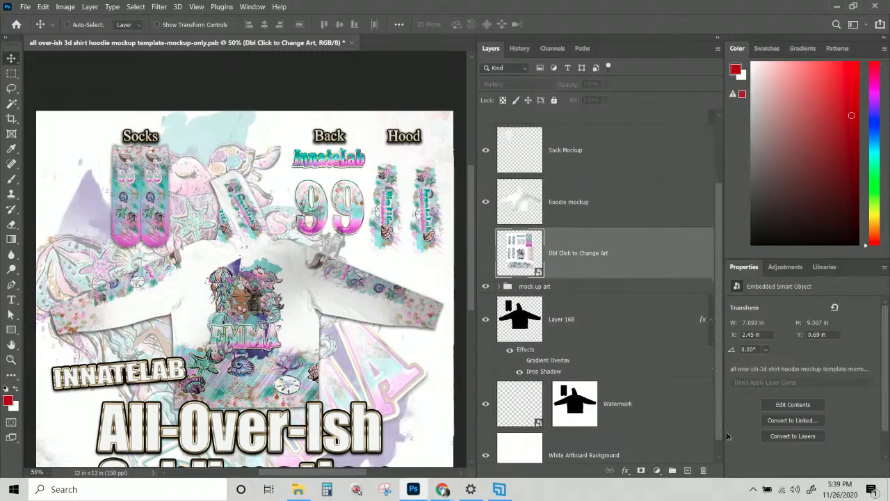
{"action": "scroll", "coordinate": [728, 451], "scroll_direction": "up", "scroll_amount": 3}
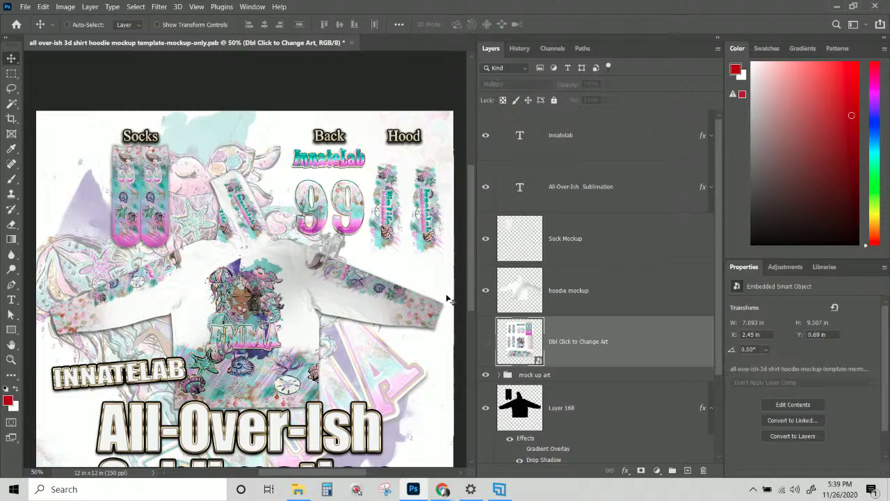
{"action": "scroll", "coordinate": [429, 306], "scroll_direction": "down", "scroll_amount": 2}
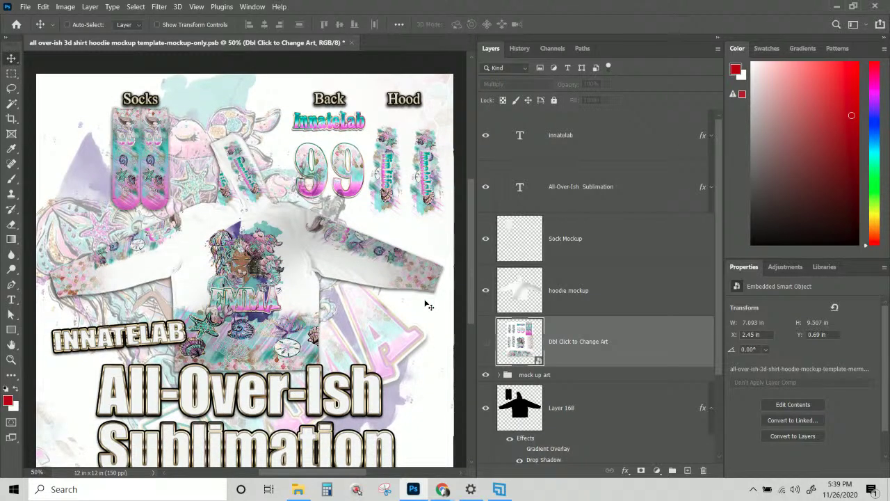
Fit the whole mockup in view and close the template document with its changes saved
{"action": "key", "text": "ctrl+0"}
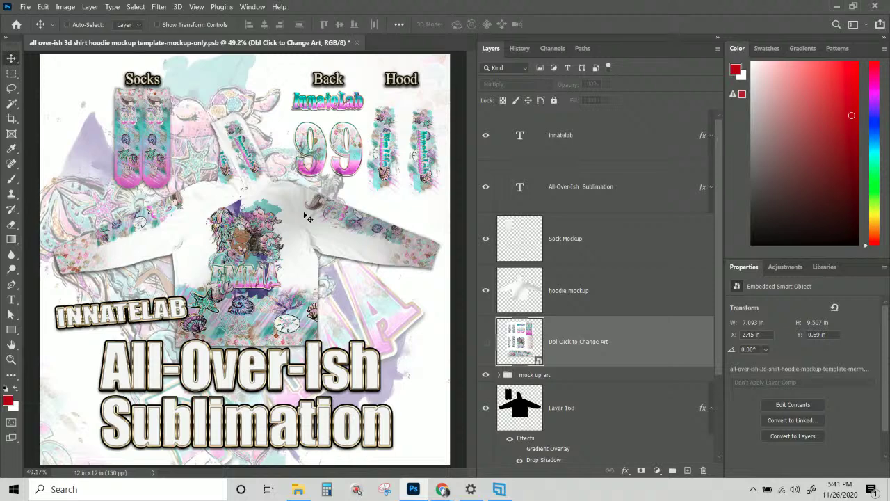
{"action": "left_click", "coordinate": [357, 42]}
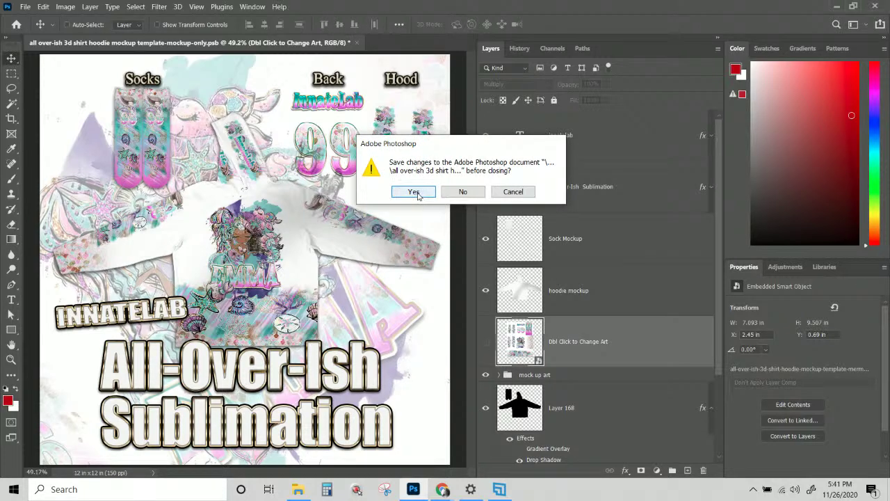
{"action": "left_click", "coordinate": [414, 192]}
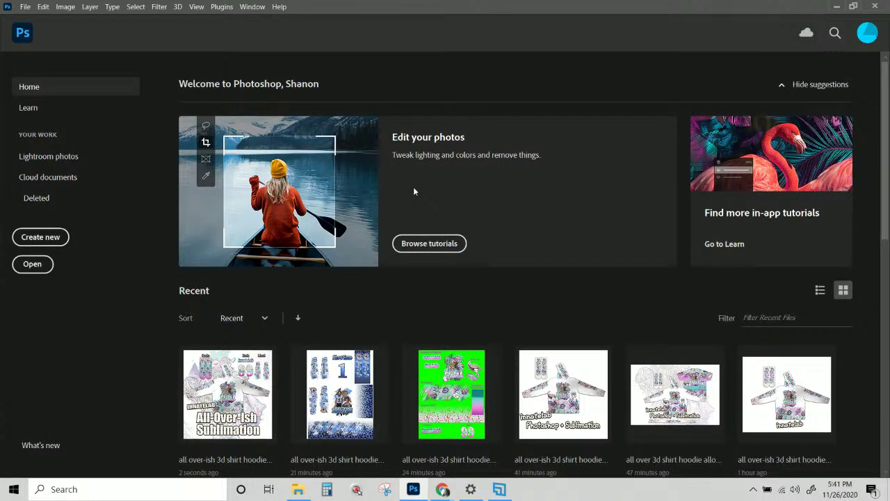
Open all over-ish 3d shirt hoodie mockup template-football2-art-only.psb and enlarge the view of its artboards
{"action": "scroll", "coordinate": [355, 356], "scroll_direction": "down", "scroll_amount": 3}
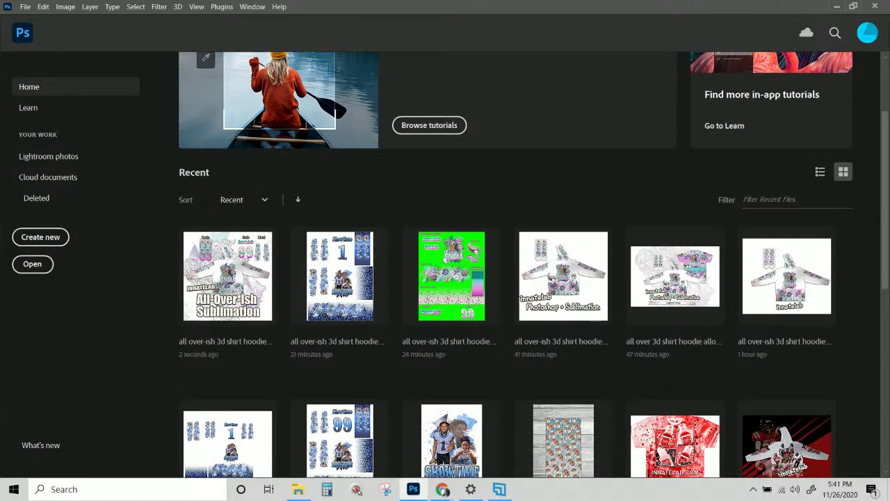
{"action": "left_click", "coordinate": [297, 488]}
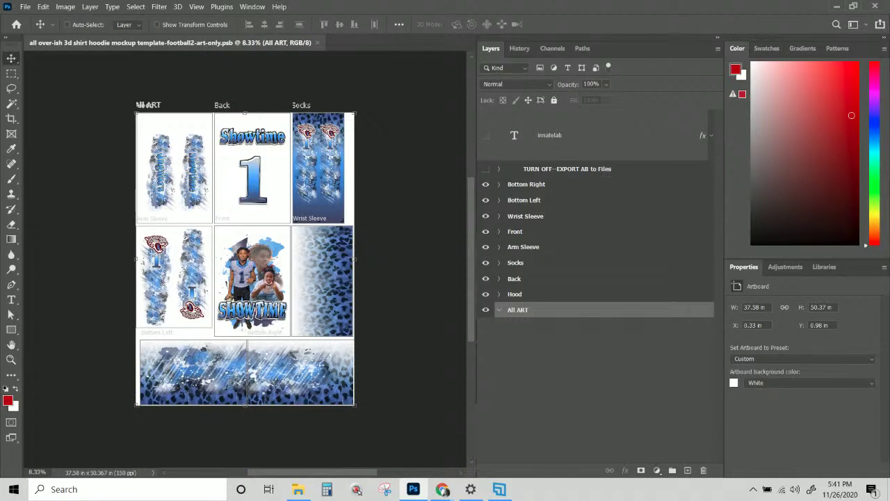
{"action": "key", "text": "ctrl+plus"}
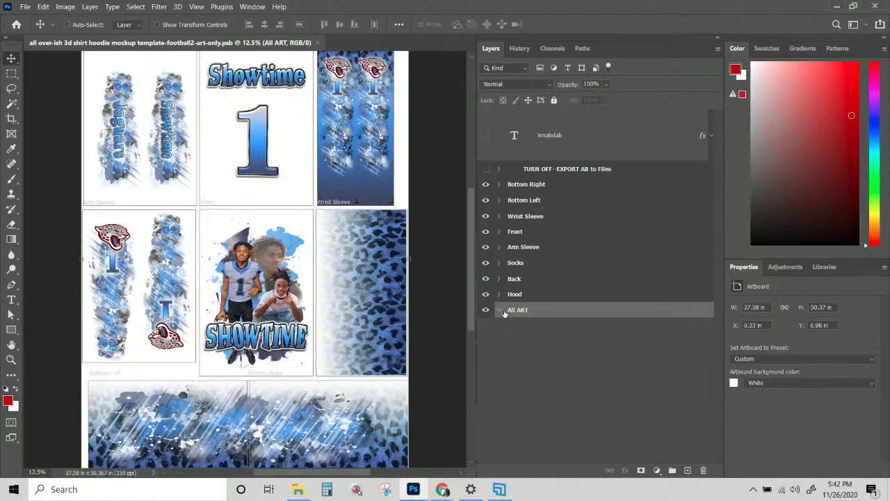
{"action": "scroll", "coordinate": [307, 279], "scroll_direction": "up", "scroll_amount": 3}
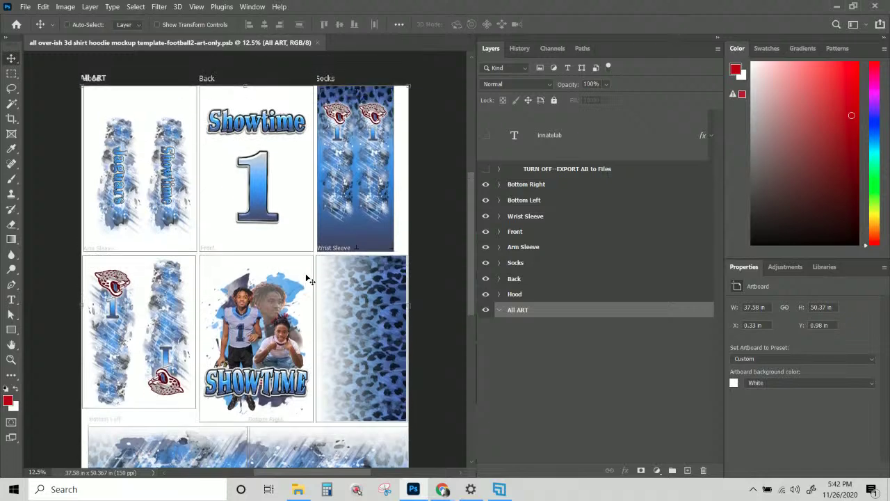
{"action": "scroll", "coordinate": [307, 278], "scroll_direction": "down", "scroll_amount": 2}
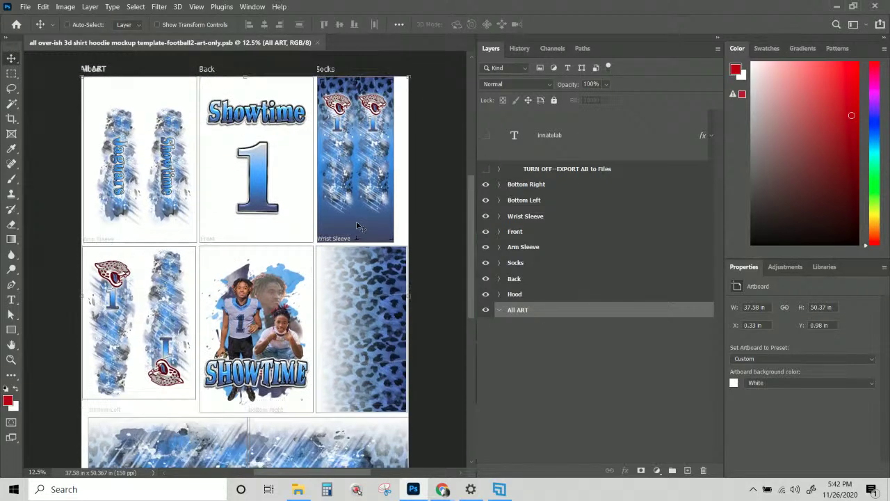
Convert the Socks artboard's socks background color layer to a smart object, select the TURN OFF--EXPORT AB to Files group and collapse Socks
{"action": "right_click", "coordinate": [362, 81]}
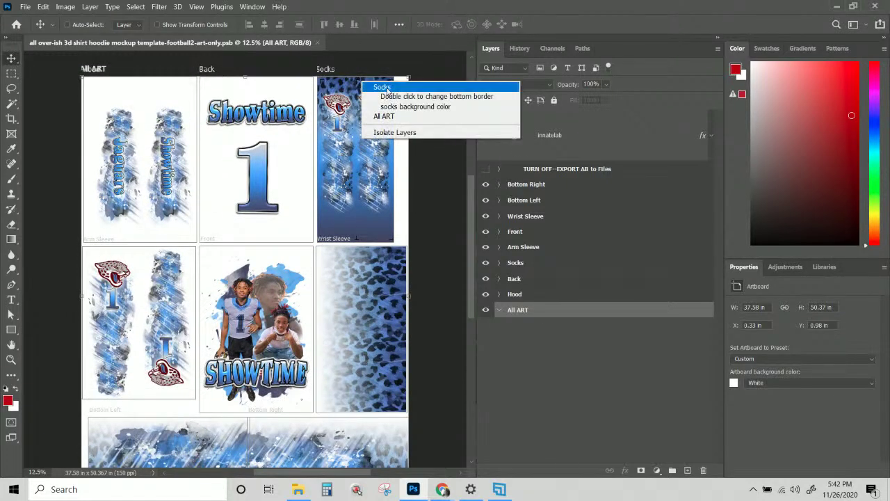
{"action": "left_click", "coordinate": [402, 106]}
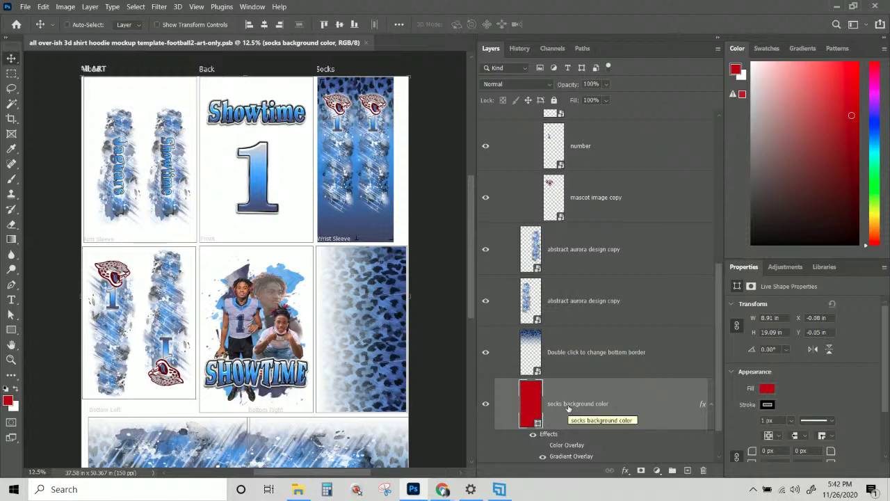
{"action": "left_click_drag", "start_coordinate": [568, 408], "coordinate": [553, 174]}
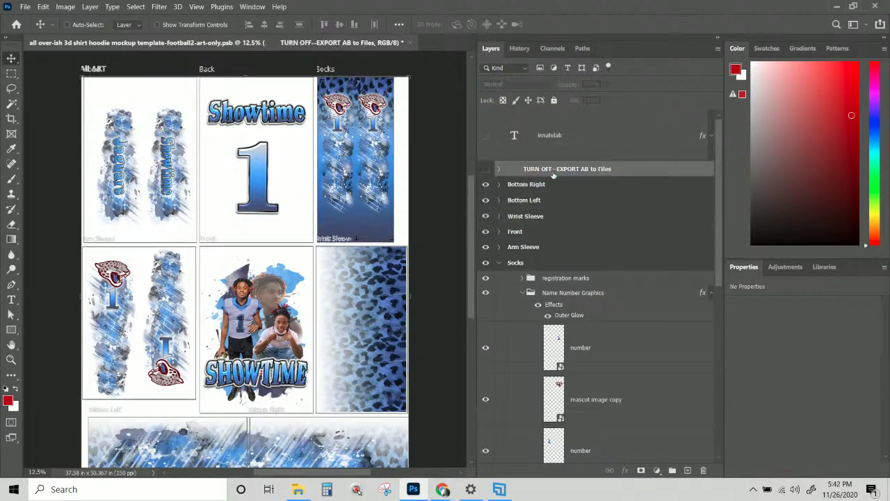
{"action": "left_click", "coordinate": [498, 171]}
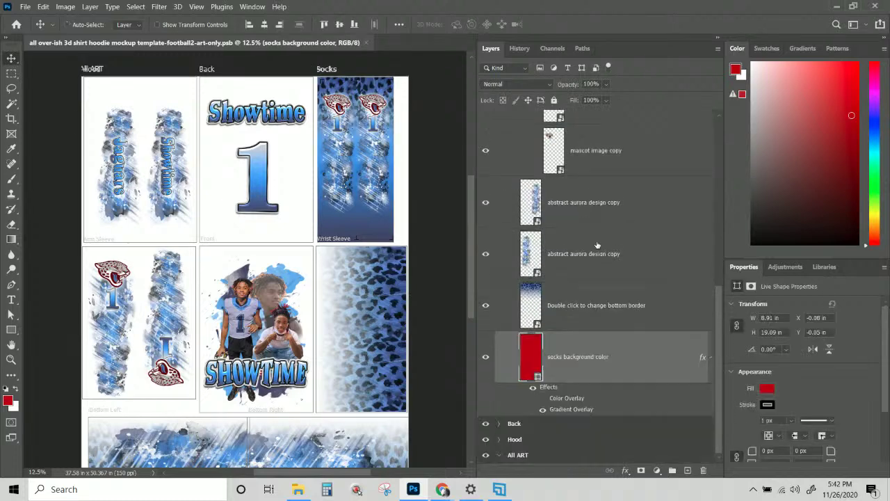
{"action": "right_click", "coordinate": [594, 364]}
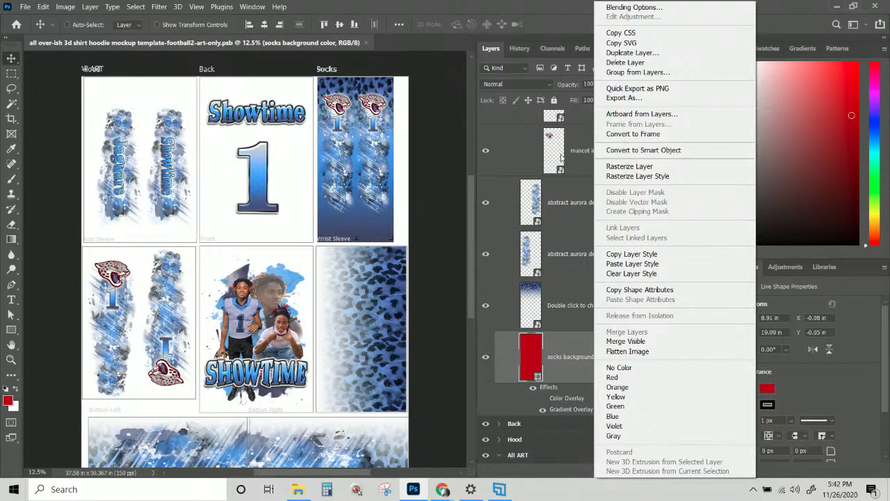
{"action": "left_click", "coordinate": [630, 151]}
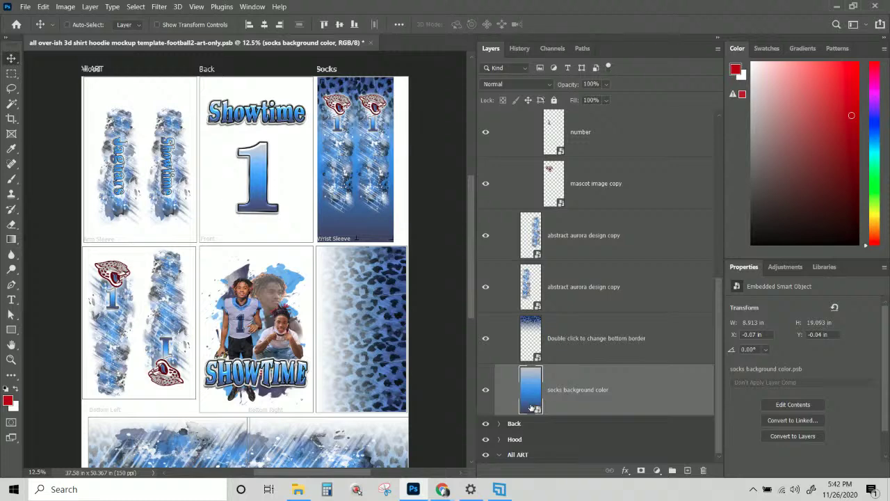
{"action": "left_click_drag", "start_coordinate": [591, 393], "coordinate": [560, 170]}
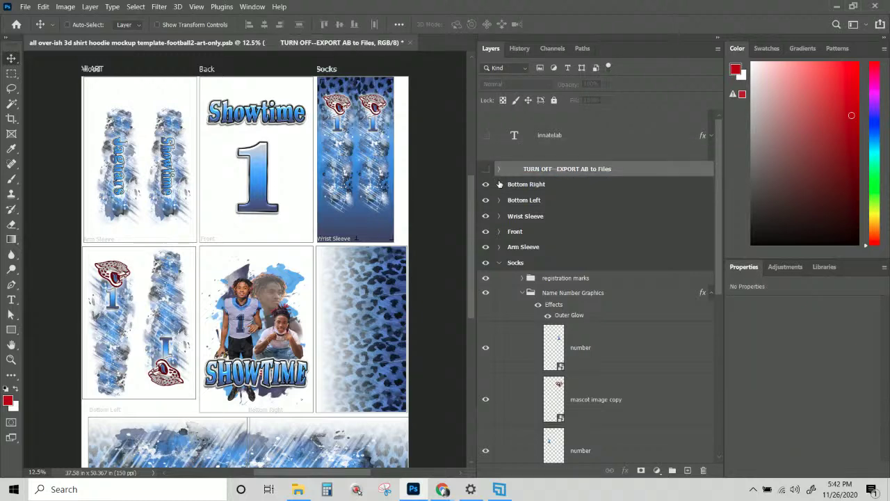
{"action": "left_click", "coordinate": [499, 264]}
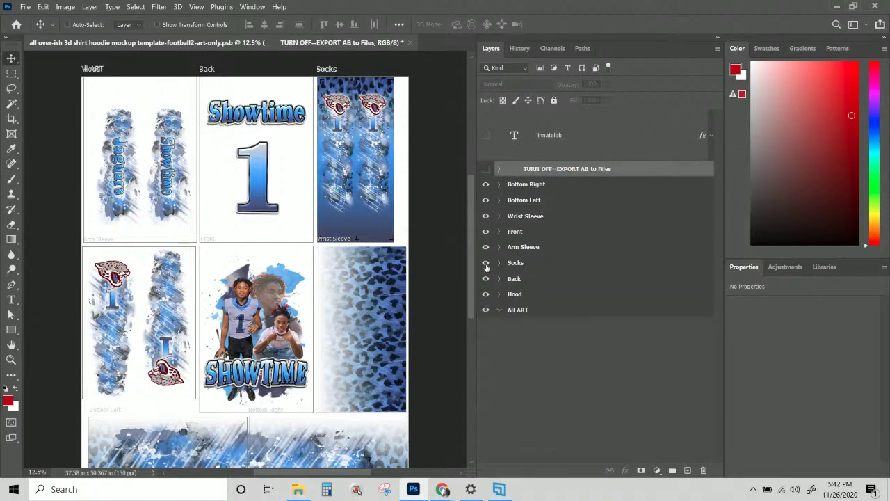
Show and expand the TURN OFF--EXPORT AB to Files artboard and move the socks background color gradient below the mascot
{"action": "left_click", "coordinate": [486, 169]}
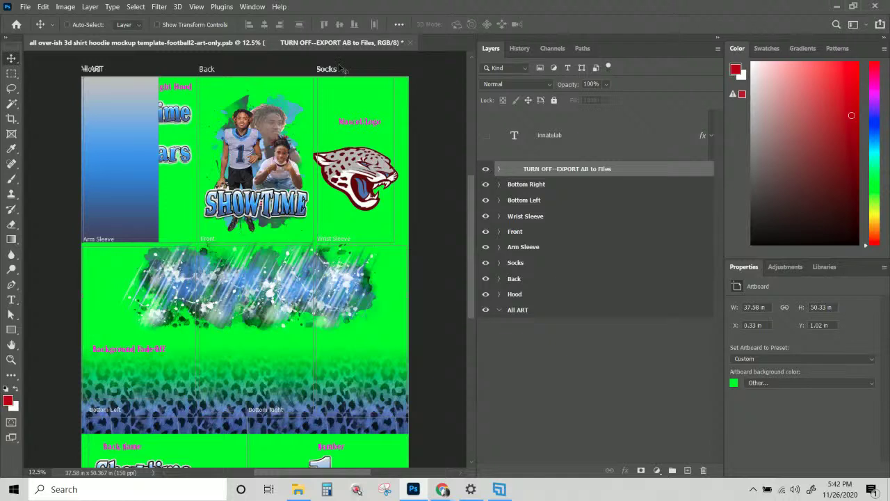
{"action": "left_click", "coordinate": [497, 169]}
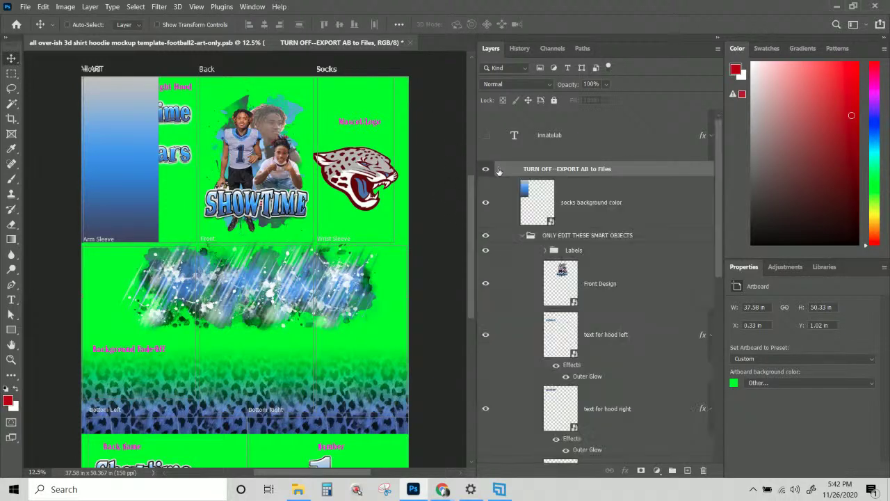
{"action": "left_click", "coordinate": [582, 208]}
{"action": "left_click_drag", "start_coordinate": [201, 199], "coordinate": [373, 333]}
Scale the socks background color smart object proportionally to about 76%, making it about 6.78 in wide
{"action": "key", "text": "ctrl+t"}
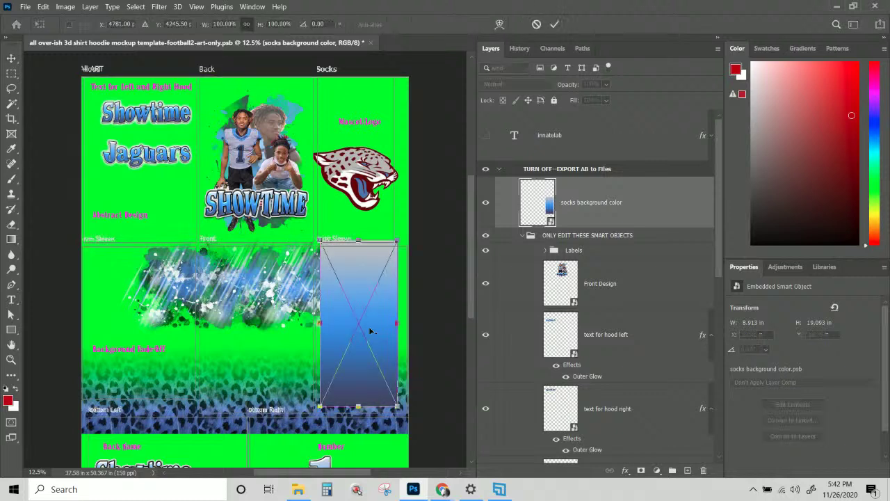
{"action": "left_click_drag", "start_coordinate": [397, 406], "coordinate": [363, 361]}
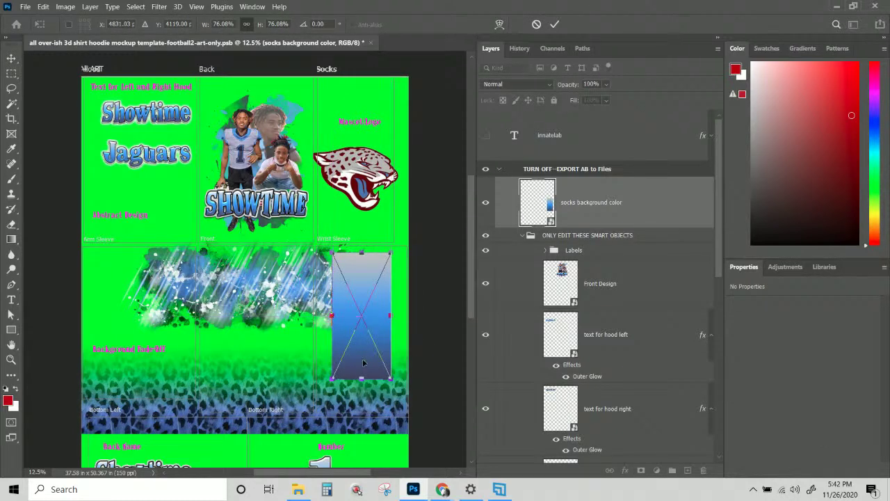
{"action": "key", "text": "Return"}
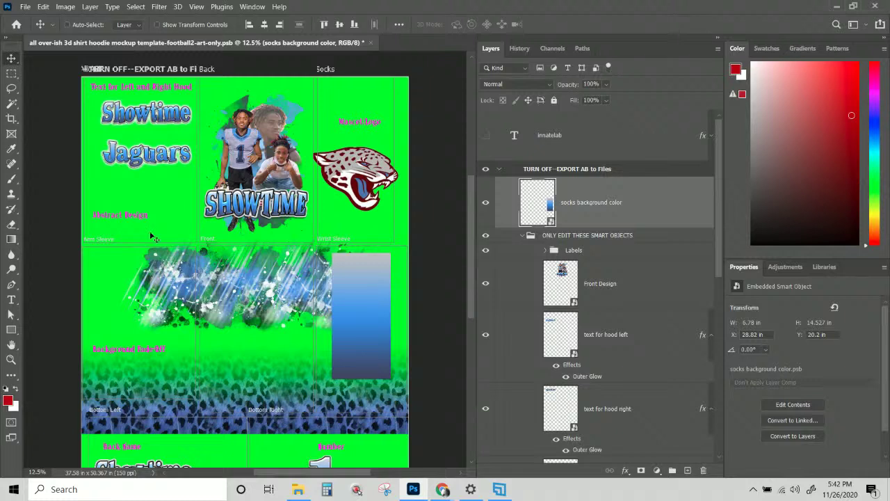
Duplicate the Abstract Design text label and place the copy just above the socks gradient
{"action": "right_click", "coordinate": [141, 219]}
{"action": "left_click", "coordinate": [171, 251]}
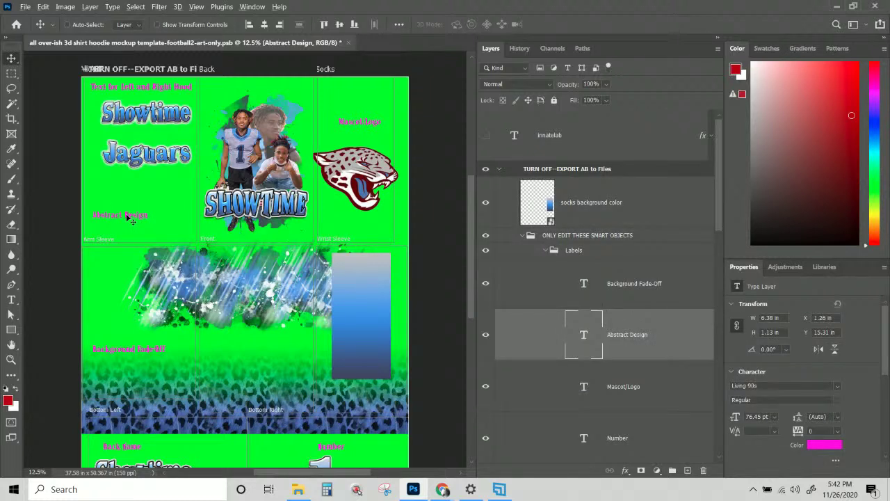
{"action": "left_click_drag", "start_coordinate": [131, 219], "coordinate": [364, 242]}
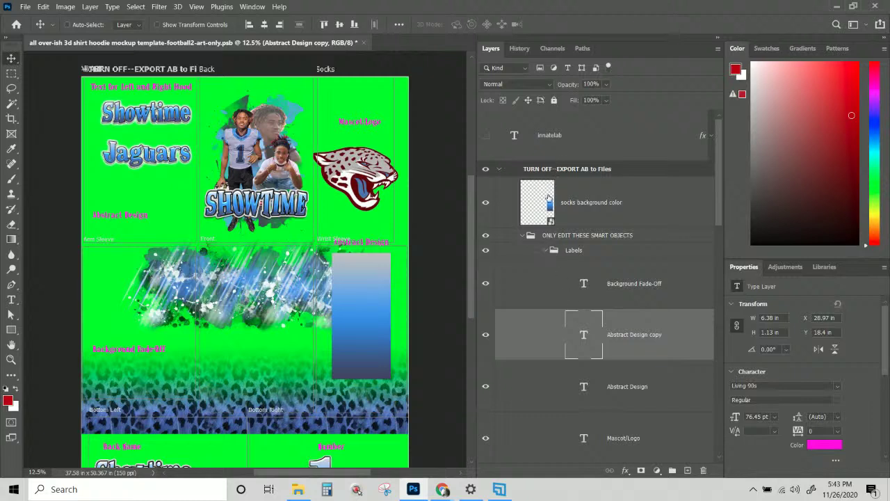
Change the copied label's text to "Socks Gradient or Color Background" on two lines
{"action": "left_click", "coordinate": [583, 335]}
{"action": "double_click", "coordinate": [583, 334]}
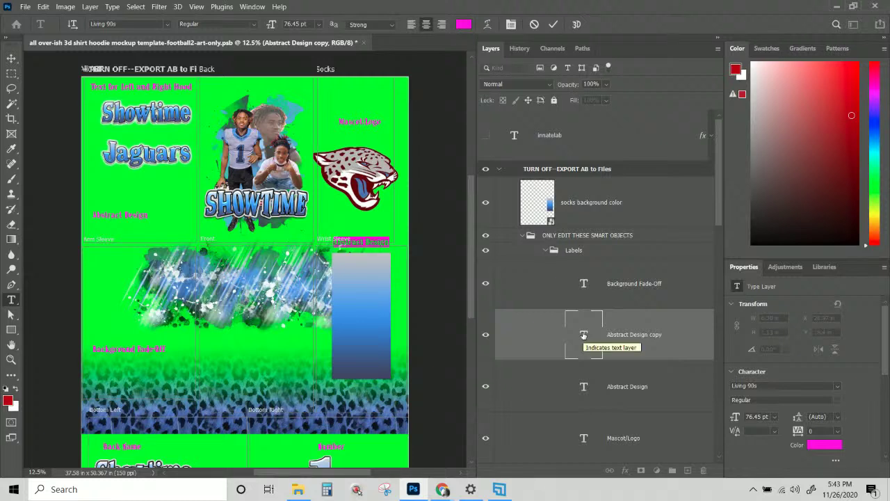
{"action": "type", "text": "Socks"}
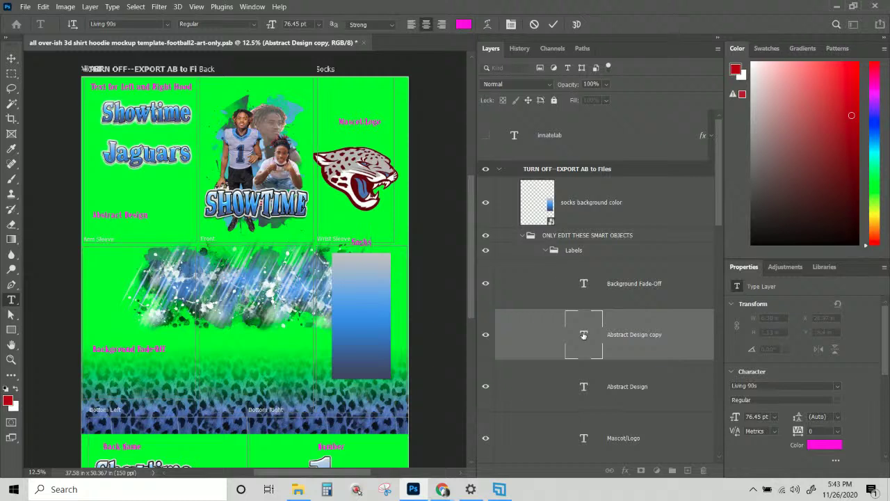
{"action": "type", "text": " Gradient"}
{"action": "type", "text": " Lat"}
{"action": "key", "text": "Return"}
{"action": "type", "text": "Solid Co"}
{"action": "type", "text": "lor Background"}
{"action": "left_click", "coordinate": [11, 58]}
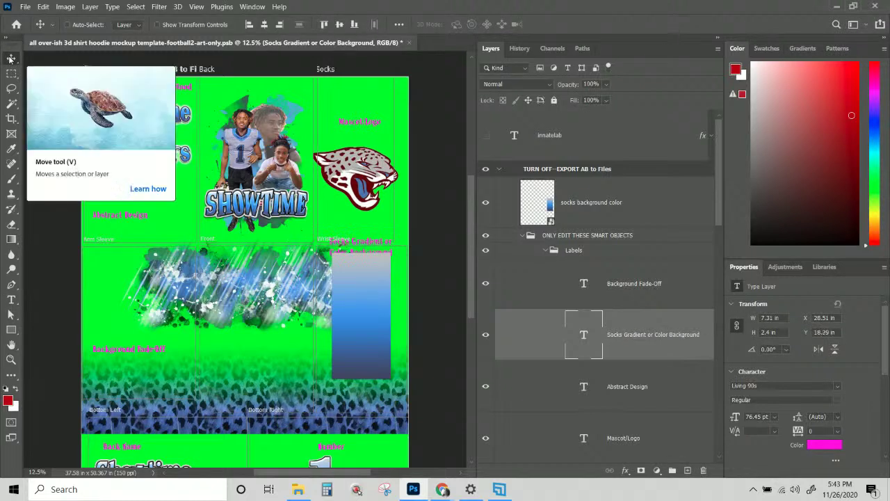
Nudge the Socks Gradient or Color Background label up to about Y 17.71 in so it clears the gradient
{"action": "key", "text": "Up"}
{"action": "key", "text": "Up"}
{"action": "key", "text": "Up"}
{"action": "key", "text": "Up"}
{"action": "key", "text": "Up"}
{"action": "key", "text": "Up"}
{"action": "key", "text": "Up"}
{"action": "key", "text": "Up"}
{"action": "key", "text": "Up"}
{"action": "key", "text": "Up"}
{"action": "key", "text": "Up"}
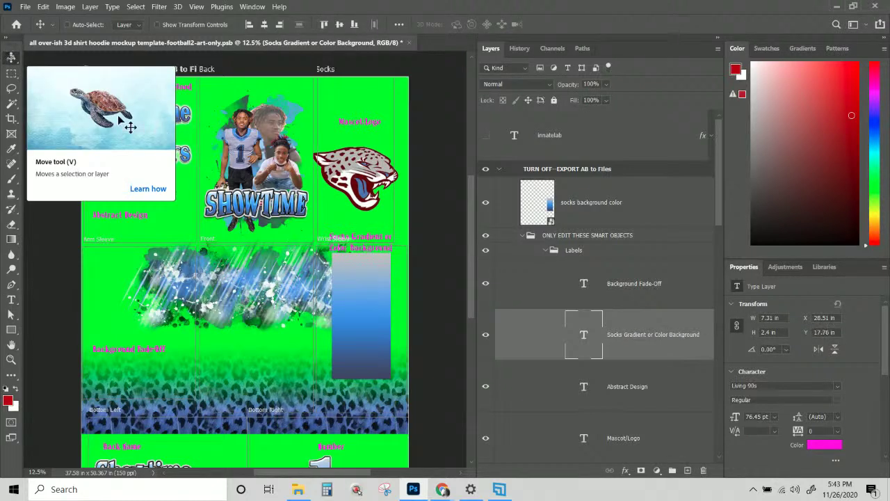
{"action": "key", "text": "Down"}
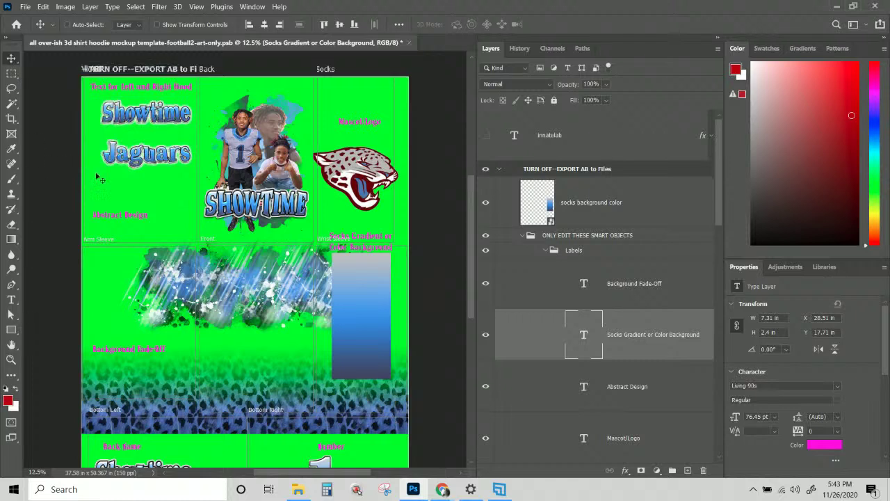
Scale Abstract Aurora Design down to about 26.2 in wide, positioned clear of the socks gradient, and save the document
{"action": "left_click", "coordinate": [268, 308]}
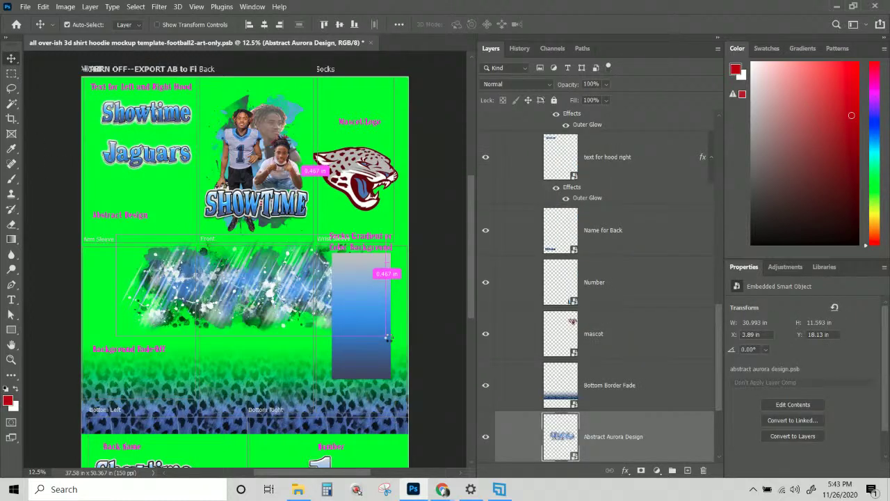
{"action": "key", "text": "ctrl+t"}
{"action": "left_click_drag", "start_coordinate": [387, 335], "coordinate": [344, 319]}
{"action": "left_click_drag", "start_coordinate": [314, 285], "coordinate": [280, 296]}
{"action": "key", "text": "Return"}
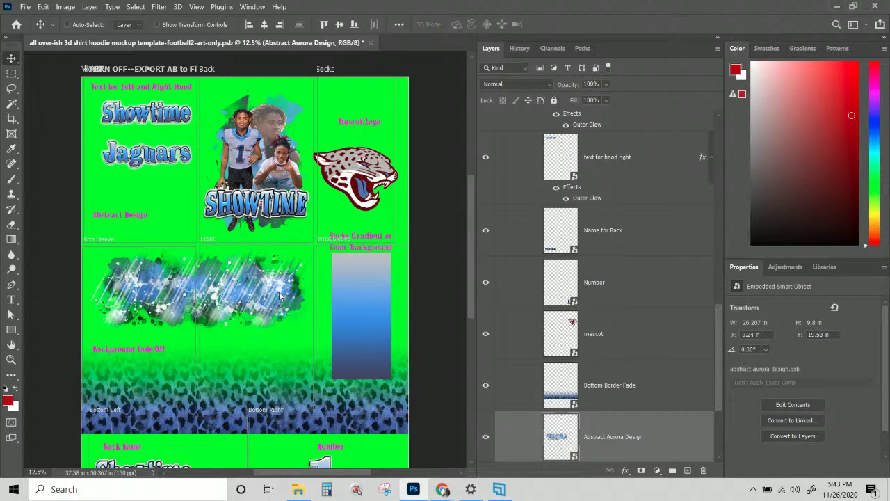
{"action": "key", "text": "ctrl"}
{"action": "key", "text": "ctrl+s"}
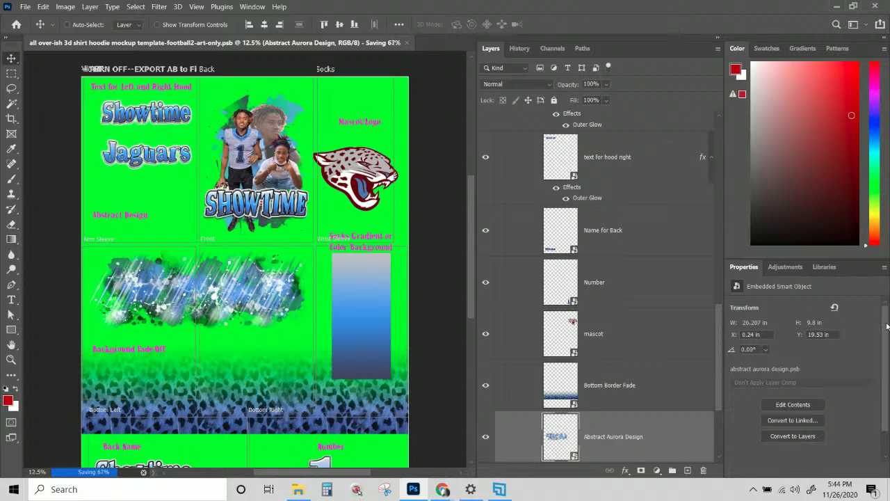
Hide the TURN OFF--EXPORT AB to Files artboard while keeping its layer list expanded
{"action": "scroll", "coordinate": [216, 226], "scroll_direction": "down", "scroll_amount": 3}
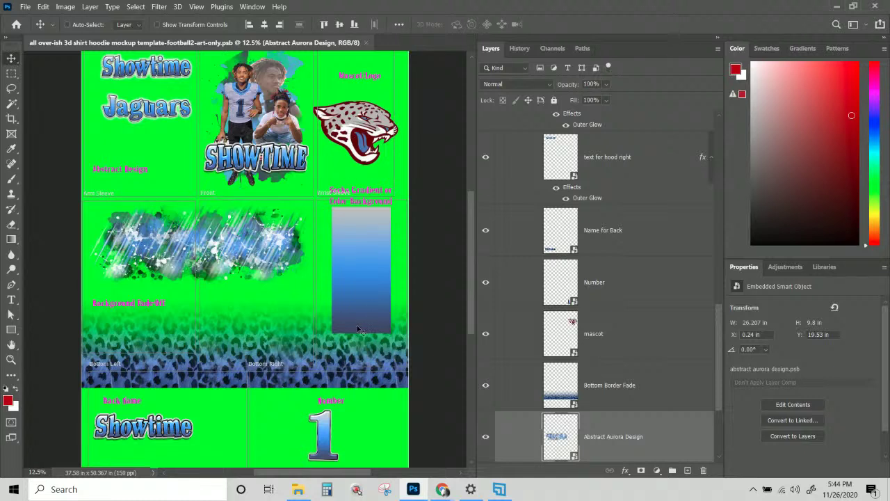
{"action": "scroll", "coordinate": [626, 255], "scroll_direction": "up", "scroll_amount": 15}
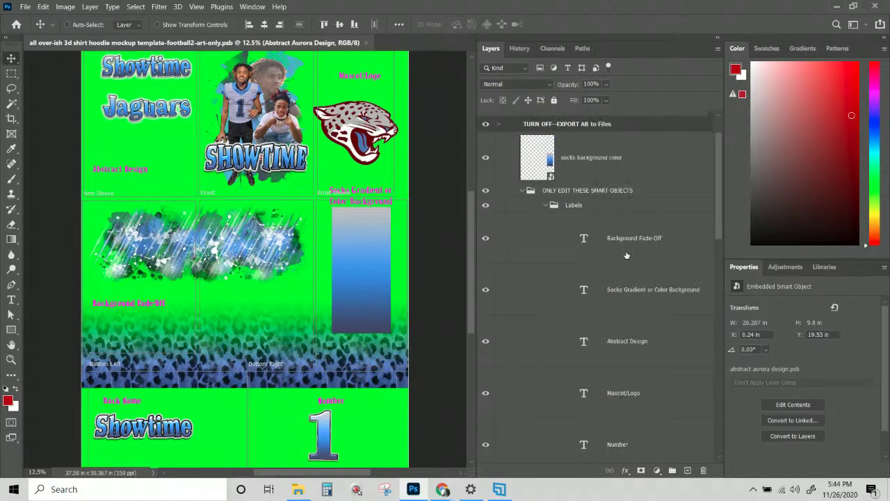
{"action": "scroll", "coordinate": [553, 196], "scroll_direction": "up", "scroll_amount": 1}
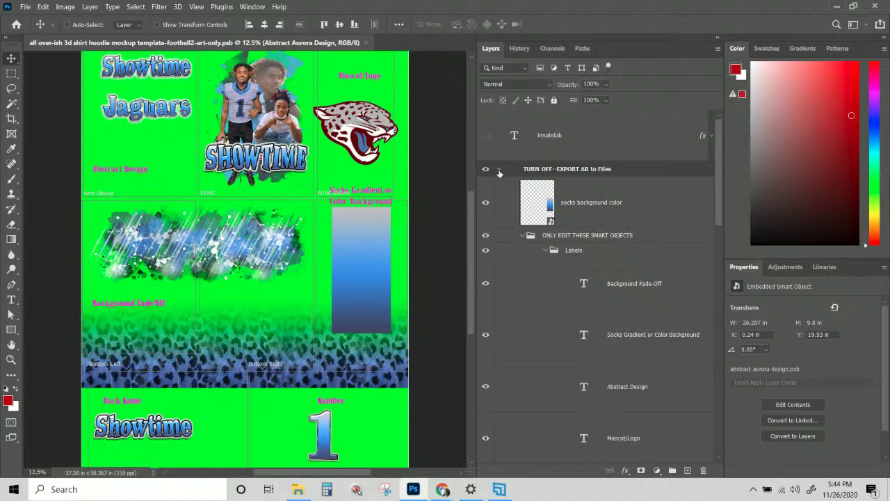
{"action": "left_click", "coordinate": [498, 170]}
{"action": "left_click", "coordinate": [487, 170]}
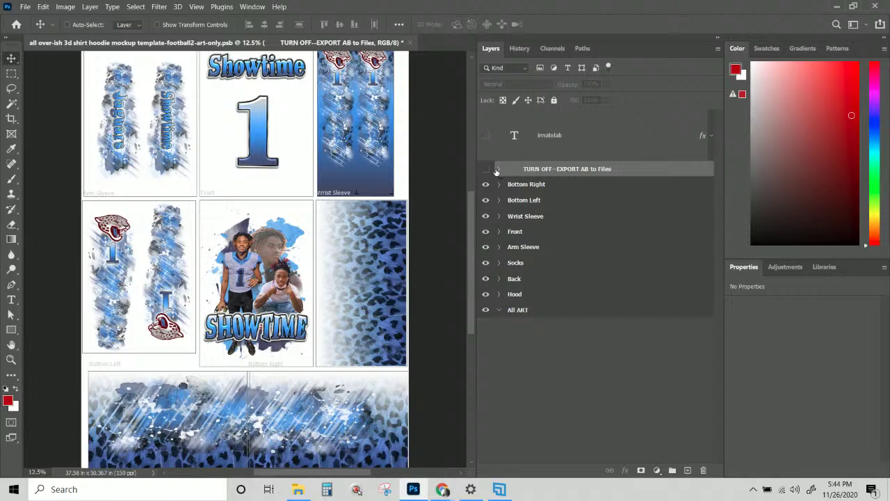
{"action": "left_click", "coordinate": [498, 170]}
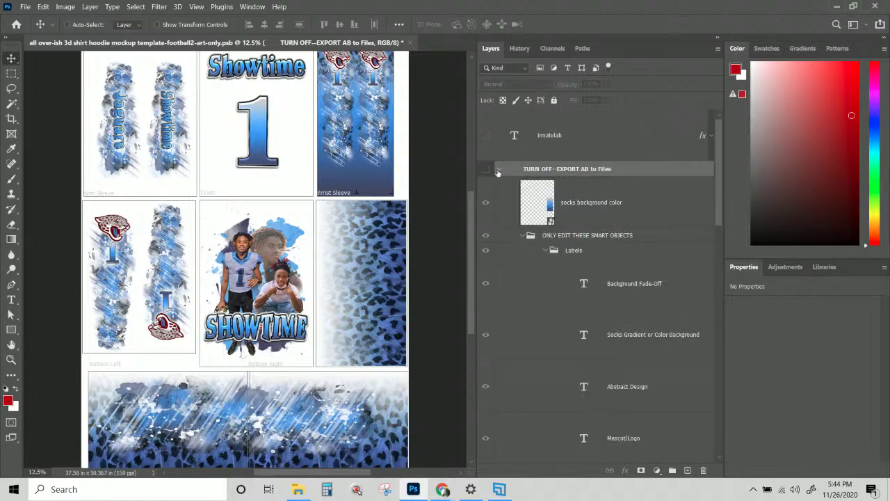
Open the socks background color smart object, hide its shape layer, and close it with the change saved
{"action": "double_click", "coordinate": [549, 206]}
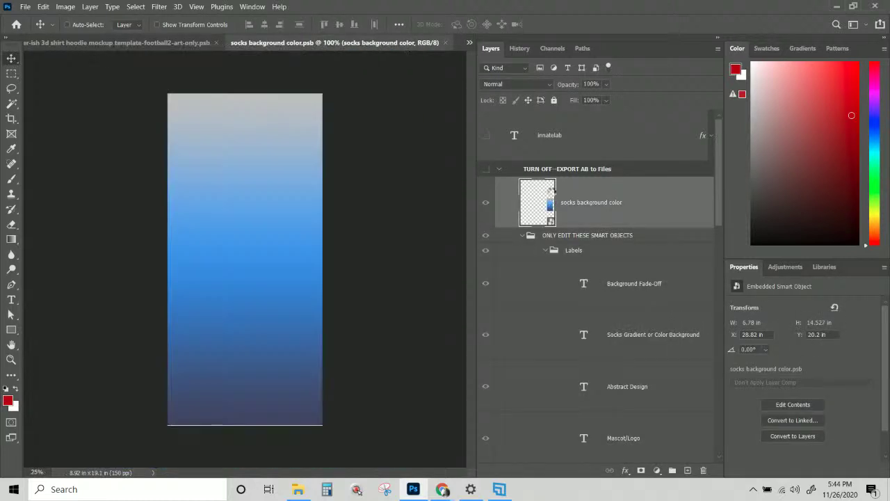
{"action": "left_click", "coordinate": [485, 135]}
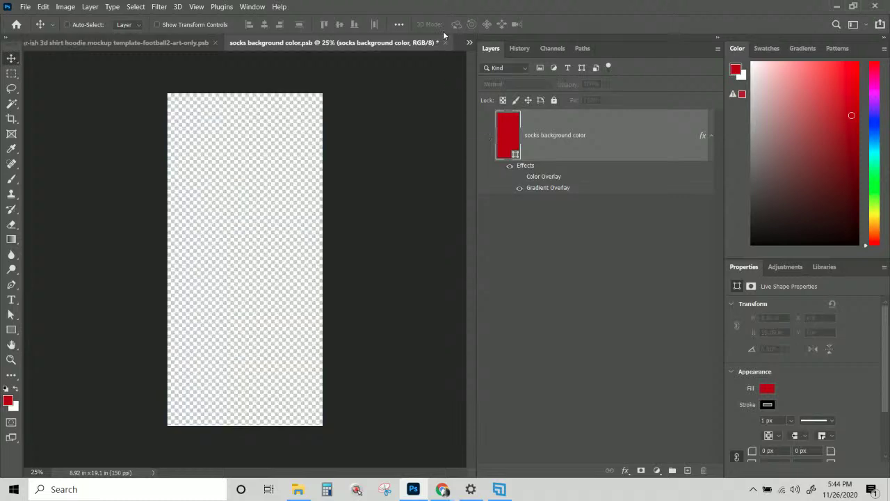
{"action": "left_click", "coordinate": [445, 42]}
{"action": "left_click", "coordinate": [417, 190]}
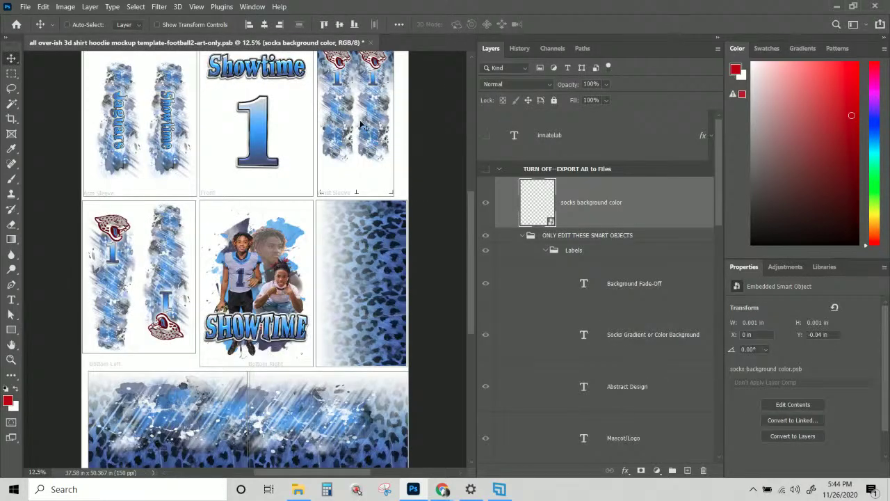
Reopen the socks background color smart object, show its layer with the black Color Overlay enabled, and save and close it
{"action": "double_click", "coordinate": [532, 205]}
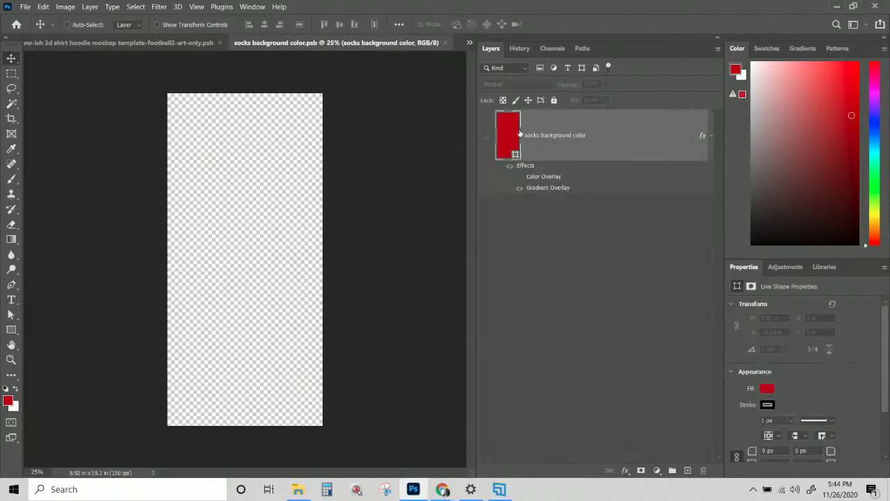
{"action": "left_click", "coordinate": [485, 135]}
{"action": "left_click", "coordinate": [520, 188]}
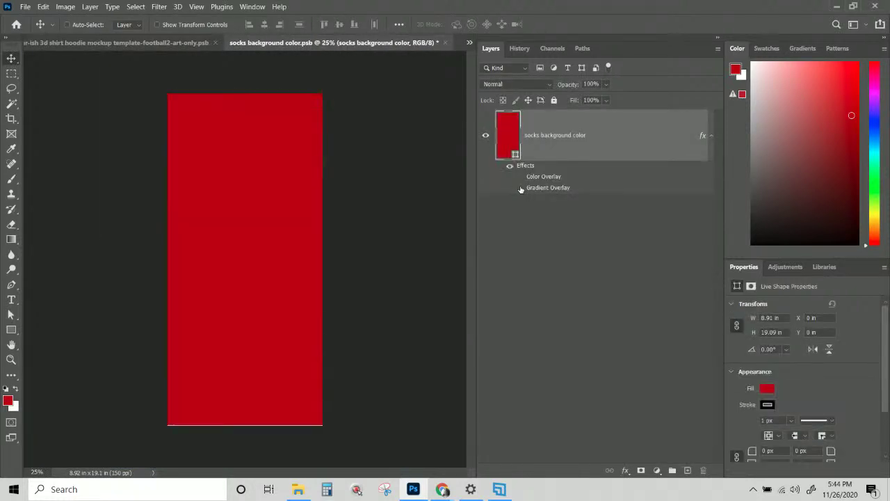
{"action": "left_click", "coordinate": [520, 187]}
{"action": "left_click", "coordinate": [520, 177]}
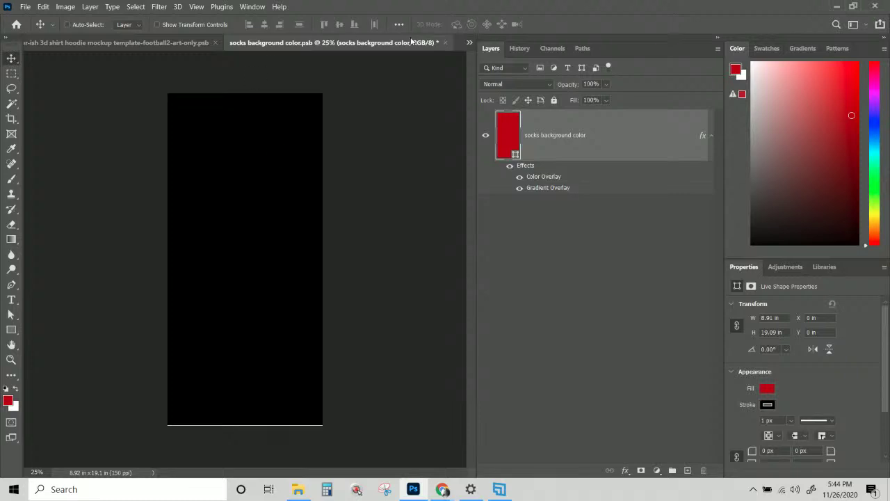
{"action": "left_click", "coordinate": [446, 43]}
{"action": "left_click", "coordinate": [426, 193]}
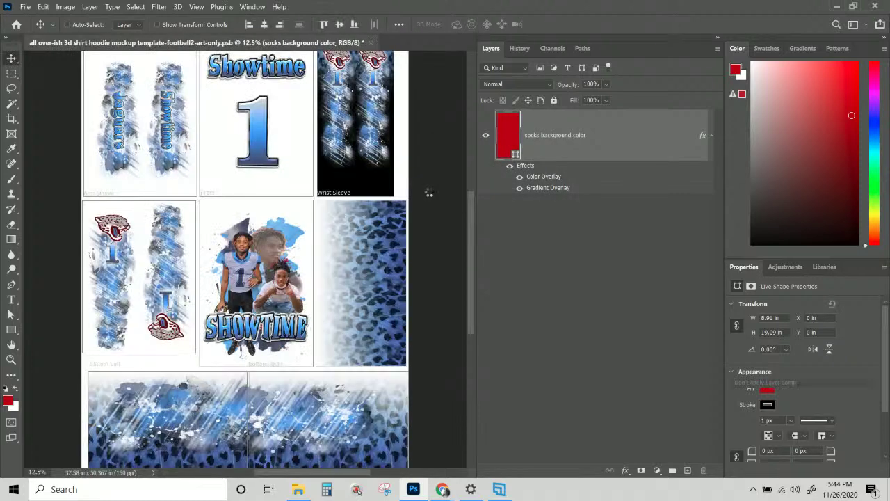
Examine the socks and the other artboards with the black background, briefly showing the TURN OFF--EXPORT AB to Files artboard
{"action": "scroll", "coordinate": [362, 170], "scroll_direction": "up", "scroll_amount": 1}
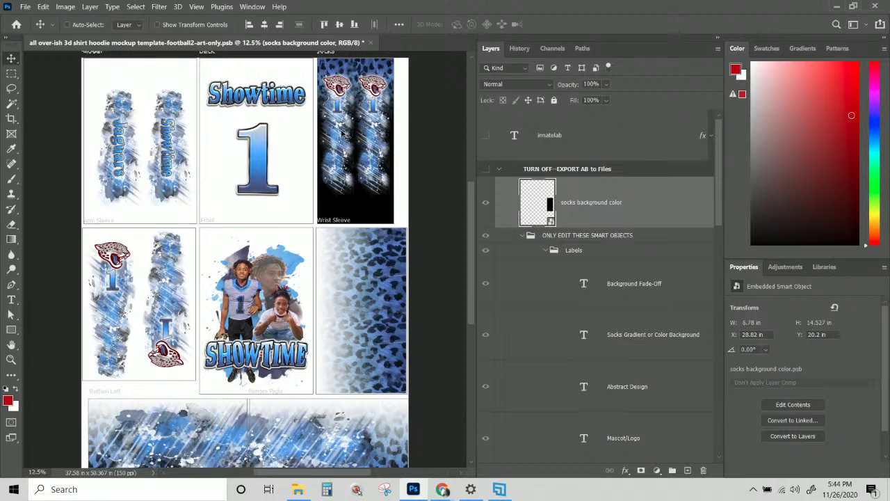
{"action": "scroll", "coordinate": [336, 181], "scroll_direction": "down", "scroll_amount": 1}
{"action": "scroll", "coordinate": [338, 188], "scroll_direction": "down", "scroll_amount": 4}
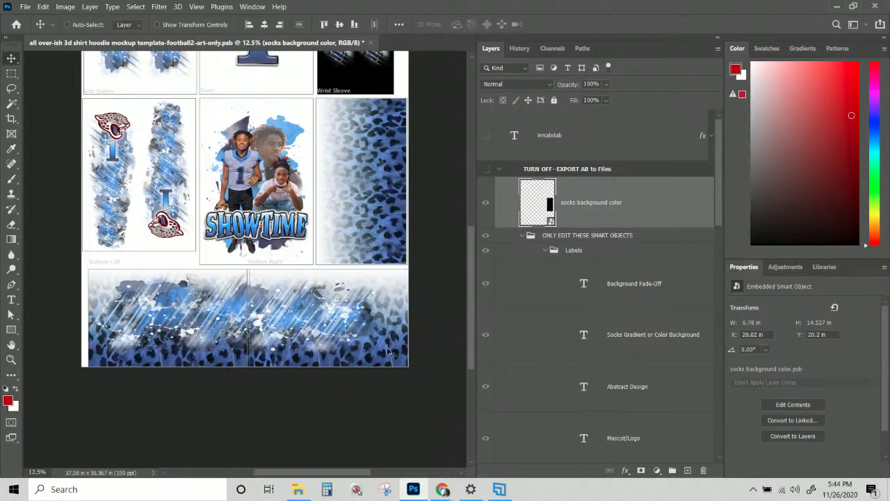
{"action": "scroll", "coordinate": [391, 354], "scroll_direction": "up", "scroll_amount": 6}
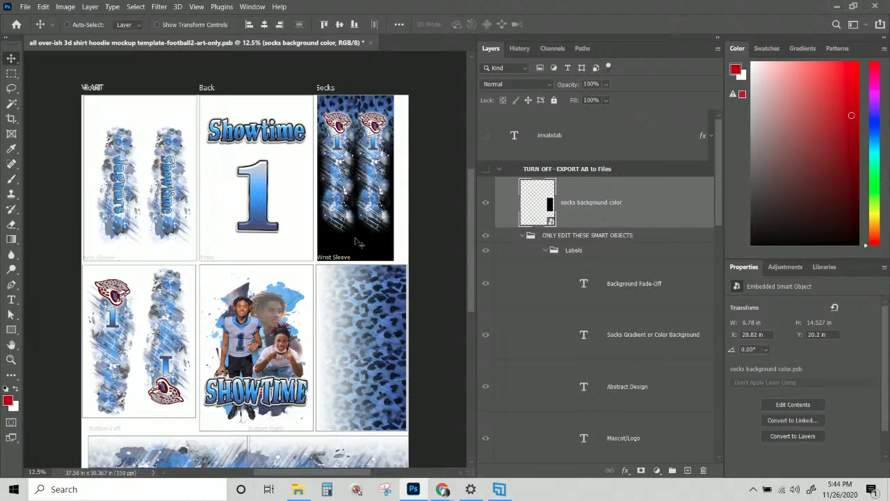
{"action": "scroll", "coordinate": [273, 168], "scroll_direction": "down", "scroll_amount": 1}
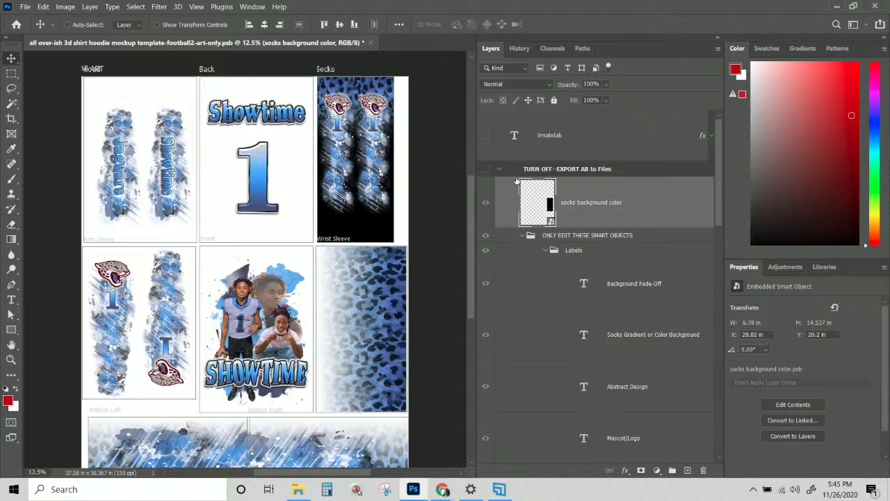
{"action": "left_click", "coordinate": [541, 171]}
{"action": "left_click", "coordinate": [485, 169]}
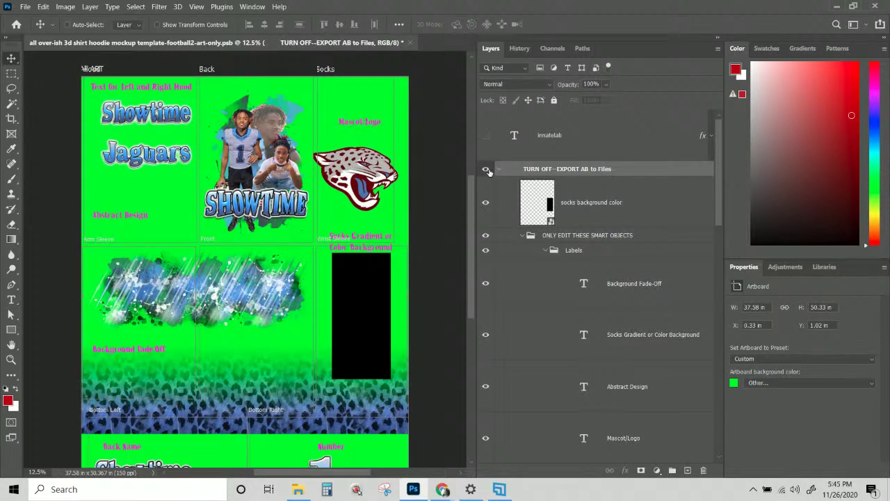
{"action": "left_click", "coordinate": [486, 169]}
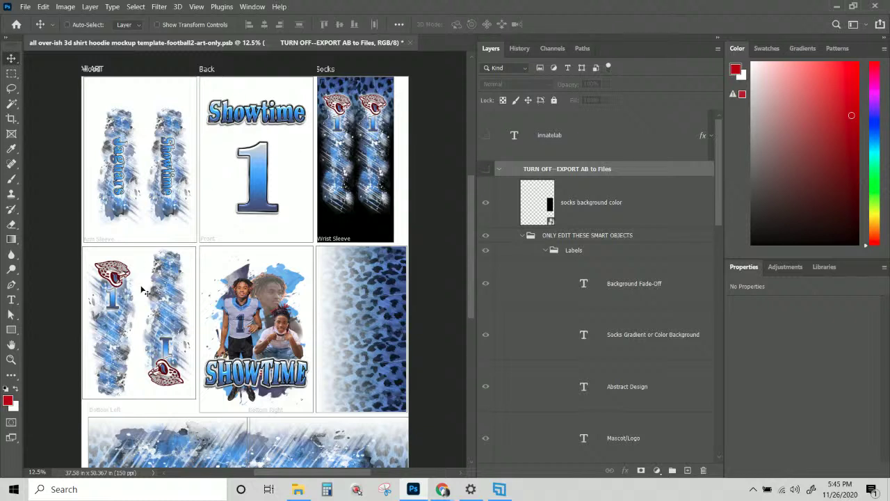
{"action": "scroll", "coordinate": [298, 193], "scroll_direction": "up", "scroll_amount": 1}
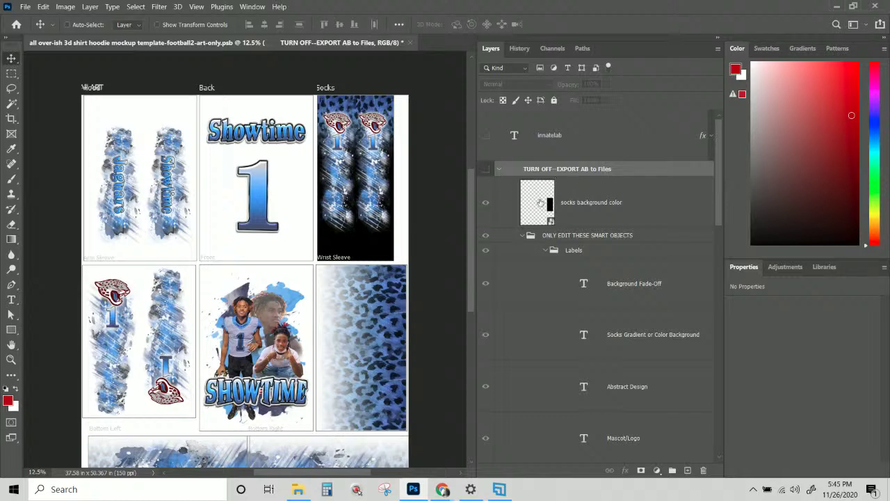
{"action": "scroll", "coordinate": [423, 201], "scroll_direction": "down", "scroll_amount": 2}
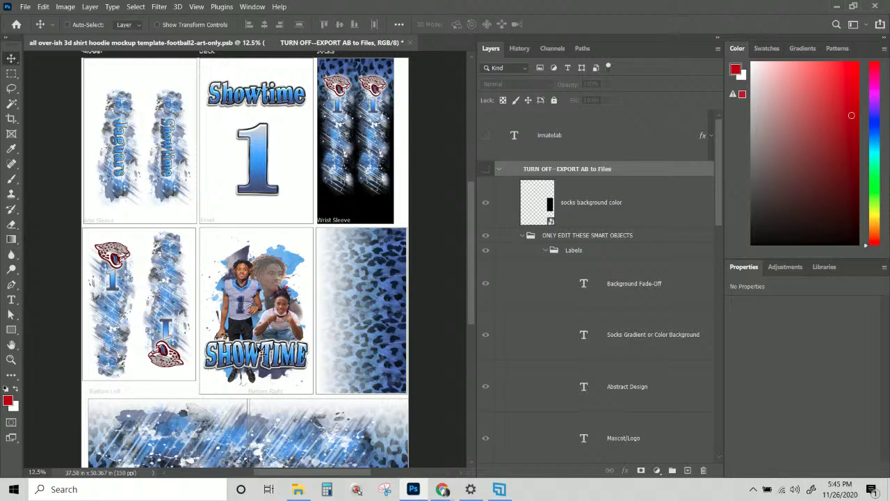
Briefly show the TURN OFF--EXPORT AB to Files artboard to check its socks background, and hide it again with its layers expanded
{"action": "left_click", "coordinate": [486, 204]}
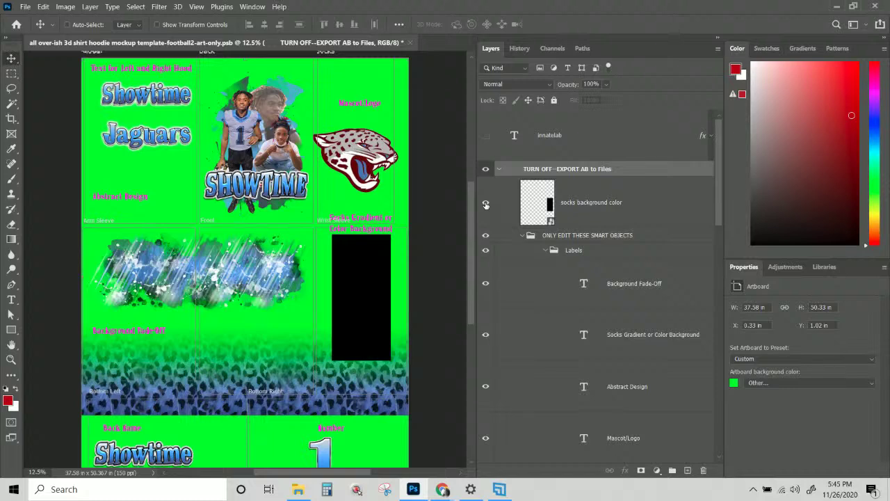
{"action": "left_click", "coordinate": [486, 205]}
{"action": "left_click", "coordinate": [485, 205]}
{"action": "left_click", "coordinate": [487, 170]}
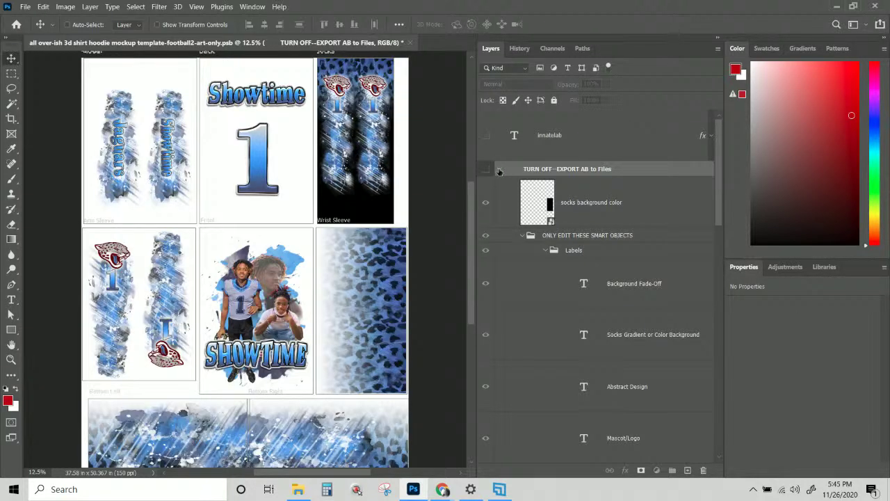
{"action": "left_click", "coordinate": [499, 169]}
{"action": "left_click", "coordinate": [499, 169]}
Open the socks background color smart object, turn off its Color Overlay so the Gradient Overlay applies, and save and close it
{"action": "double_click", "coordinate": [550, 208]}
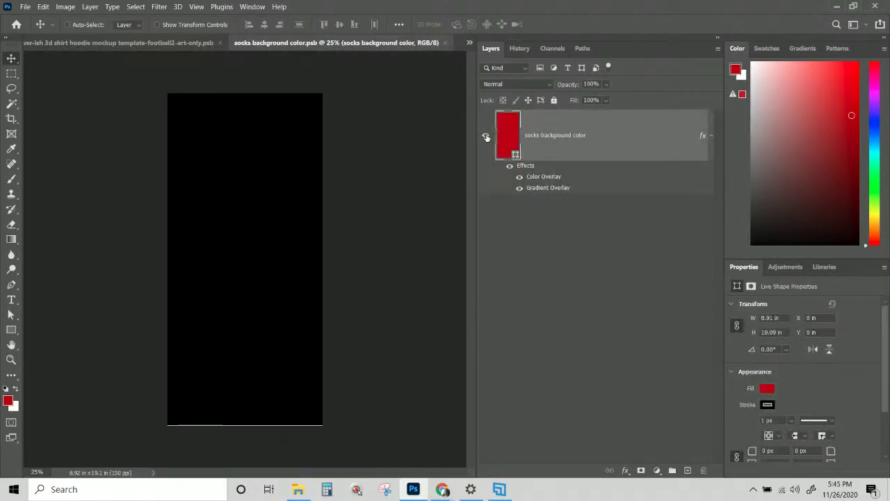
{"action": "left_click", "coordinate": [487, 137]}
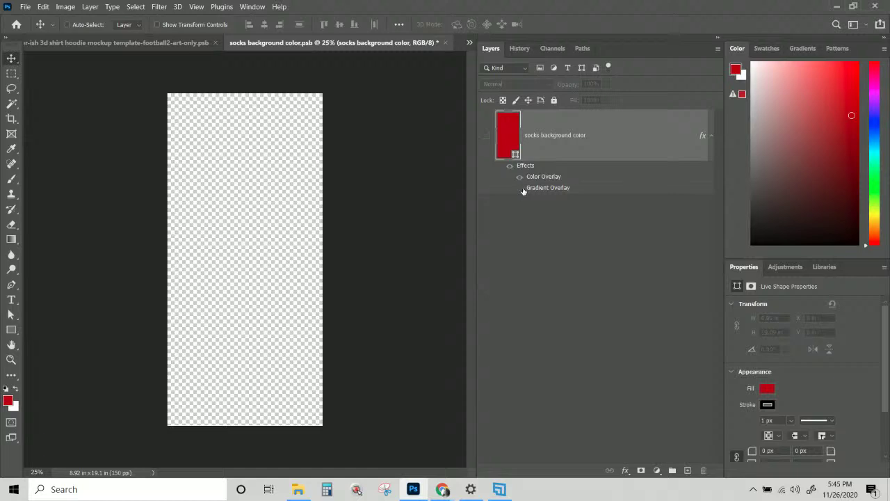
{"action": "left_click", "coordinate": [519, 177]}
{"action": "left_click", "coordinate": [488, 141]}
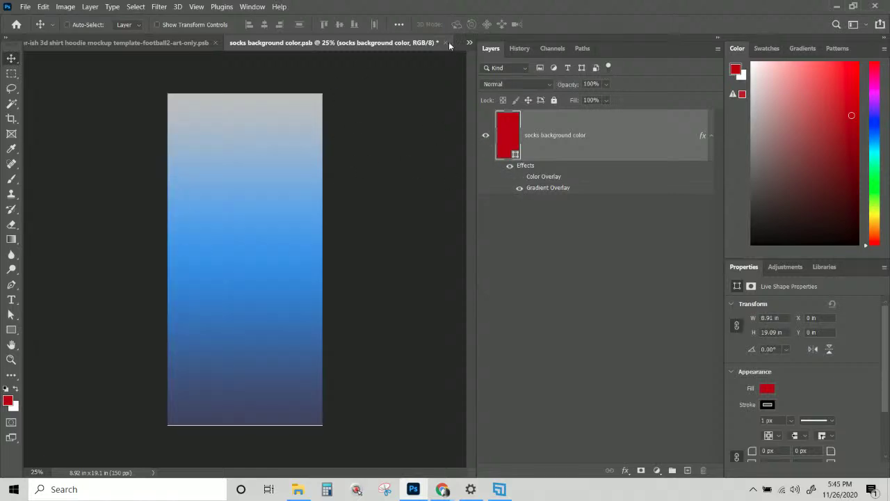
{"action": "left_click", "coordinate": [445, 43]}
{"action": "left_click", "coordinate": [425, 192]}
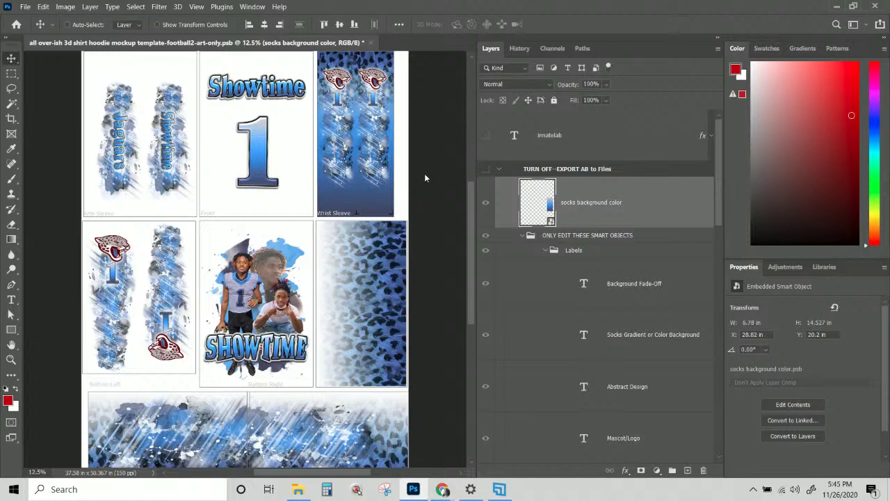
Check the artboards with the gradient socks, and hide the shape layer inside the socks background color smart object, saving and closing it
{"action": "scroll", "coordinate": [314, 281], "scroll_direction": "down", "scroll_amount": 1}
{"action": "scroll", "coordinate": [314, 281], "scroll_direction": "down", "scroll_amount": 5}
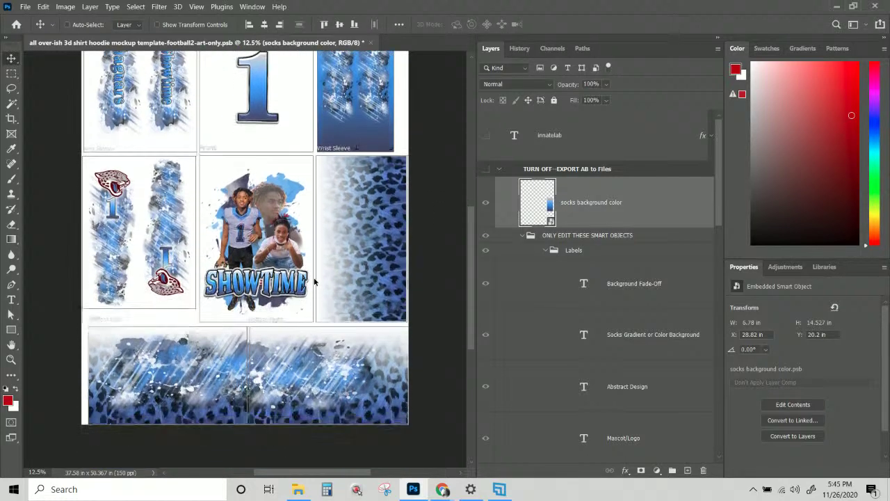
{"action": "scroll", "coordinate": [309, 102], "scroll_direction": "up", "scroll_amount": 5}
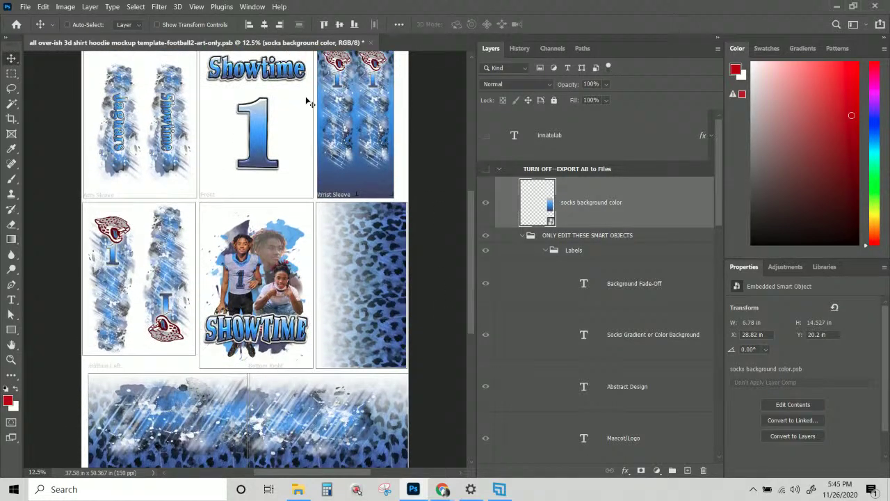
{"action": "double_click", "coordinate": [549, 207]}
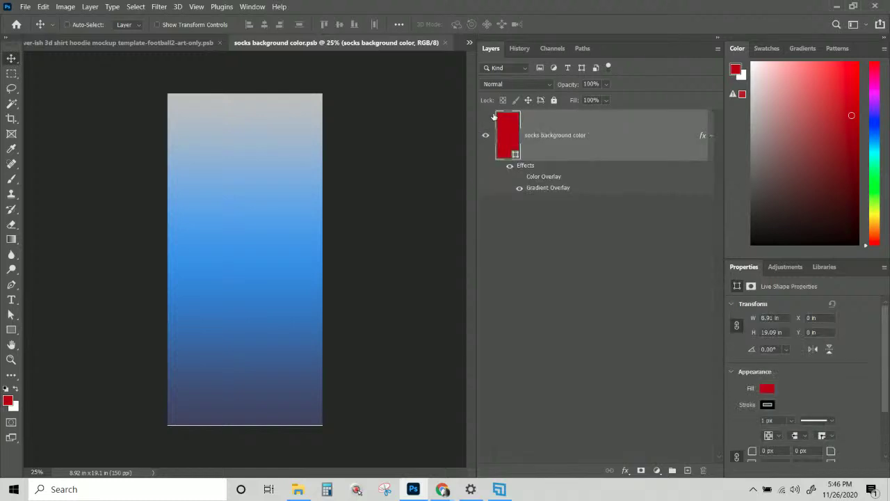
{"action": "left_click", "coordinate": [485, 135]}
{"action": "left_click", "coordinate": [447, 42]}
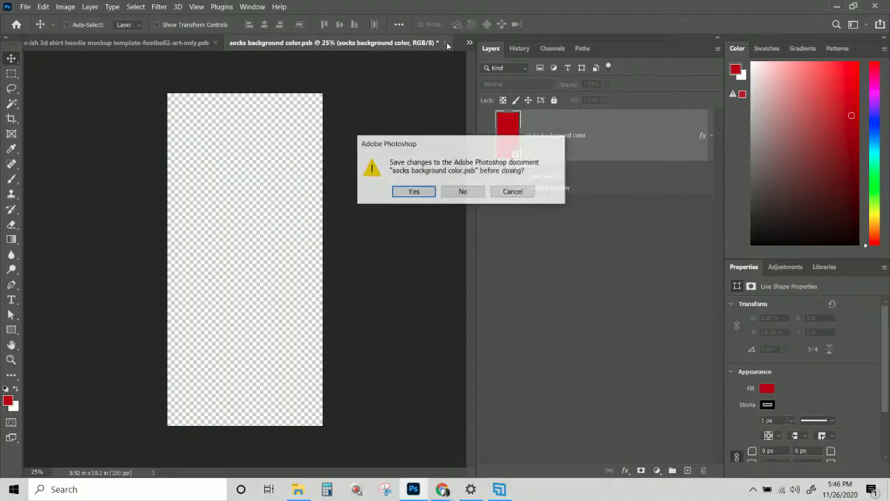
{"action": "left_click", "coordinate": [422, 191]}
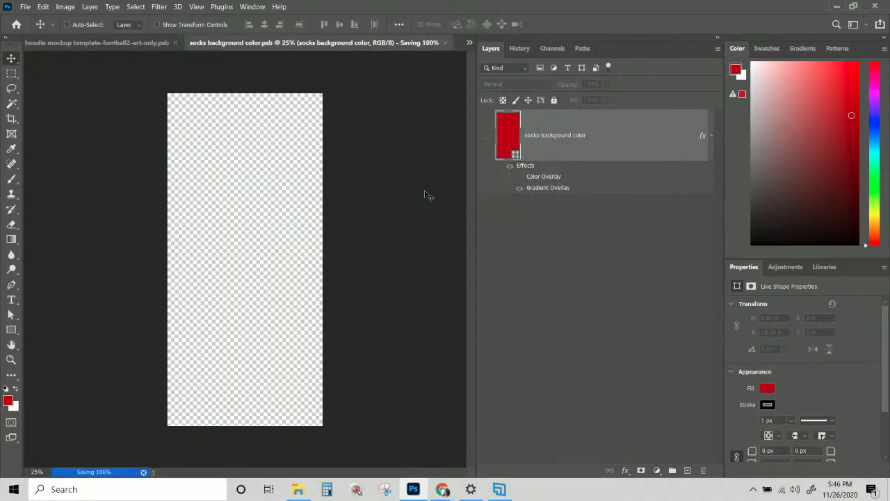
Check the artboards without the socks background, and show the smart object's gradient shape layer again, saving and closing it
{"action": "scroll", "coordinate": [386, 195], "scroll_direction": "up", "scroll_amount": 1}
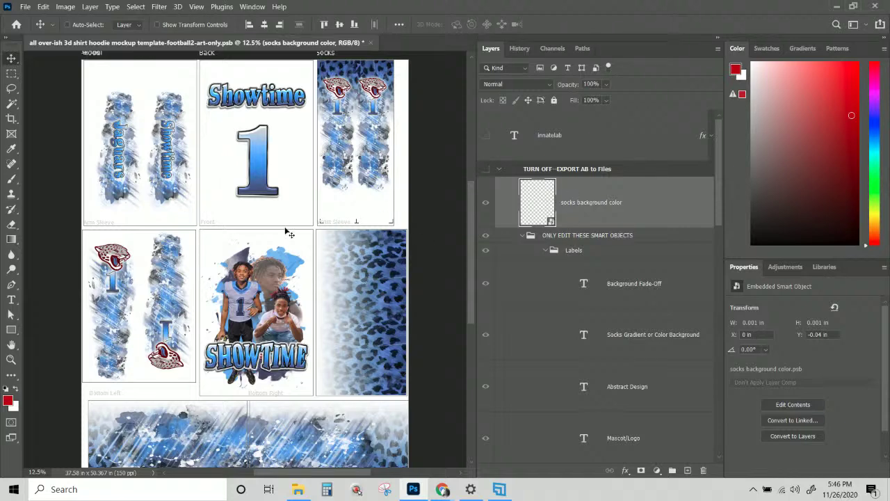
{"action": "scroll", "coordinate": [244, 233], "scroll_direction": "up", "scroll_amount": 2}
{"action": "scroll", "coordinate": [132, 187], "scroll_direction": "down", "scroll_amount": 3}
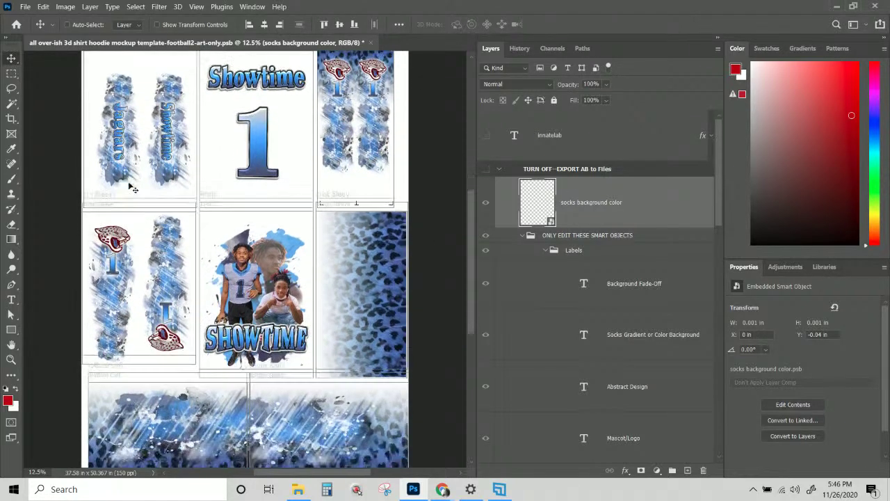
{"action": "scroll", "coordinate": [132, 188], "scroll_direction": "down", "scroll_amount": 3}
{"action": "scroll", "coordinate": [135, 188], "scroll_direction": "up", "scroll_amount": 3}
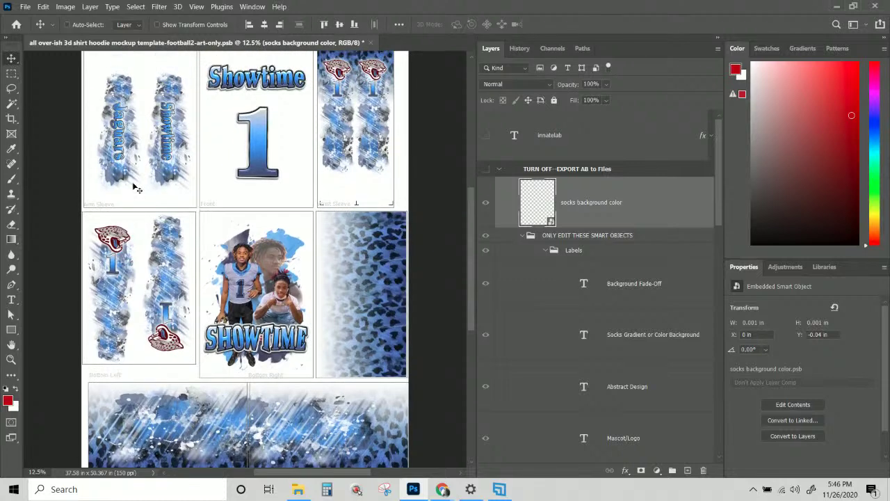
{"action": "double_click", "coordinate": [546, 202]}
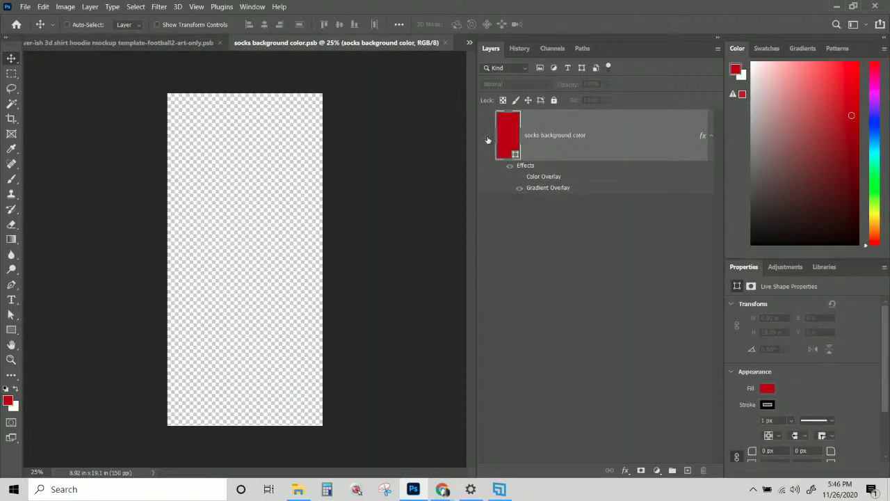
{"action": "left_click", "coordinate": [486, 137]}
{"action": "left_click", "coordinate": [445, 42]}
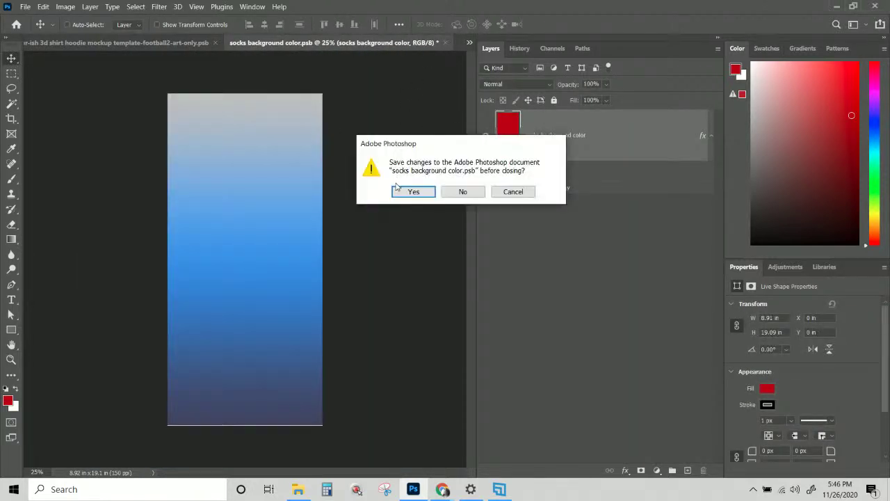
{"action": "left_click", "coordinate": [409, 193]}
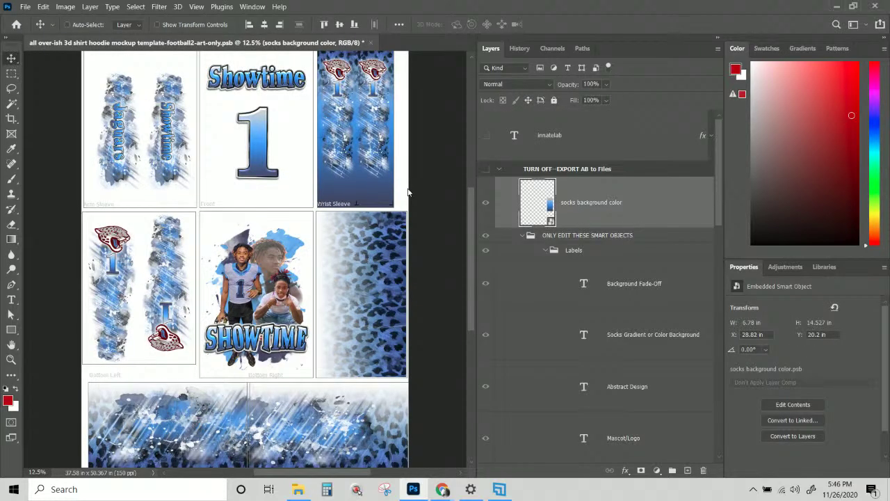
Start an Artboards to Files export and browse to the 117 folder in Innate Academy for its destination
{"action": "left_click", "coordinate": [24, 6]}
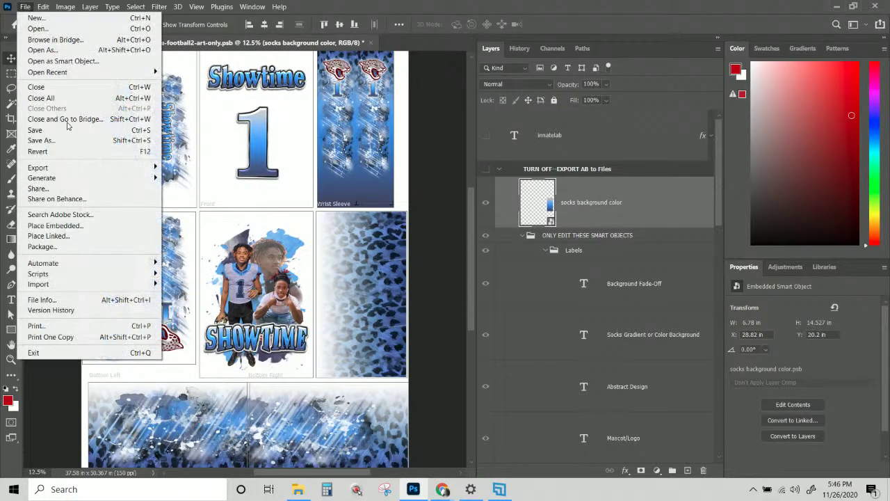
{"action": "mouse_move", "coordinate": [79, 169]}
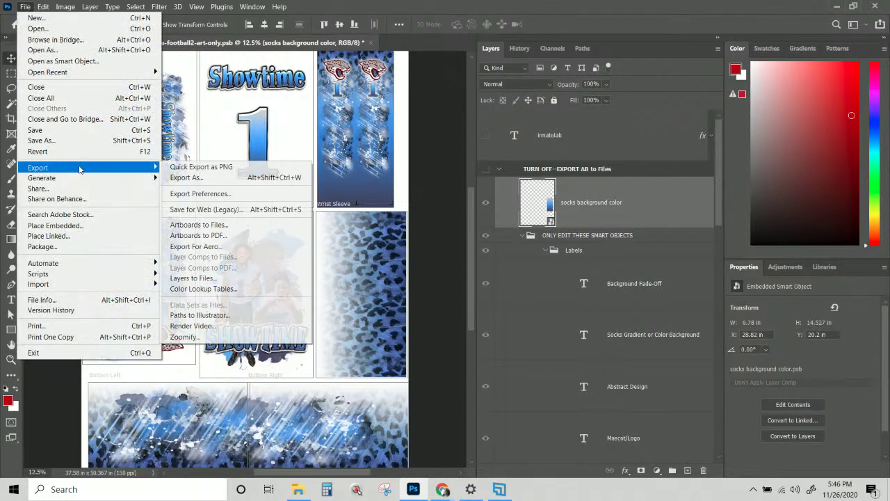
{"action": "left_click", "coordinate": [200, 228]}
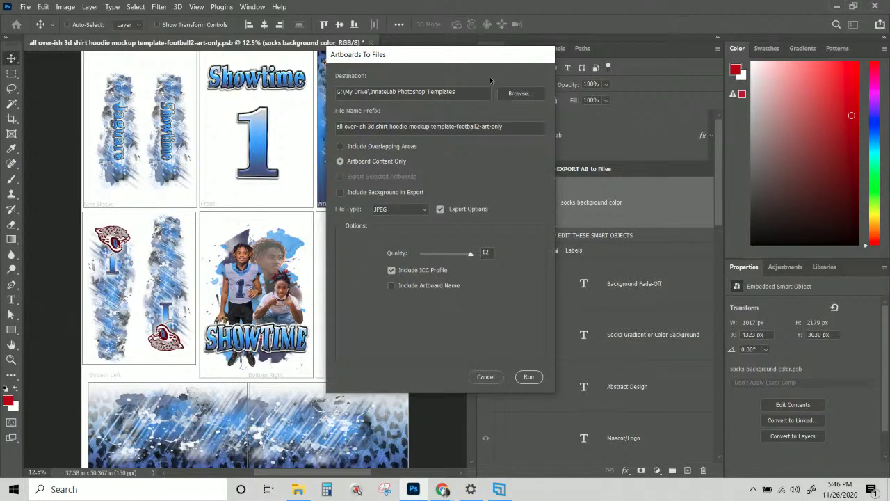
{"action": "left_click", "coordinate": [518, 95]}
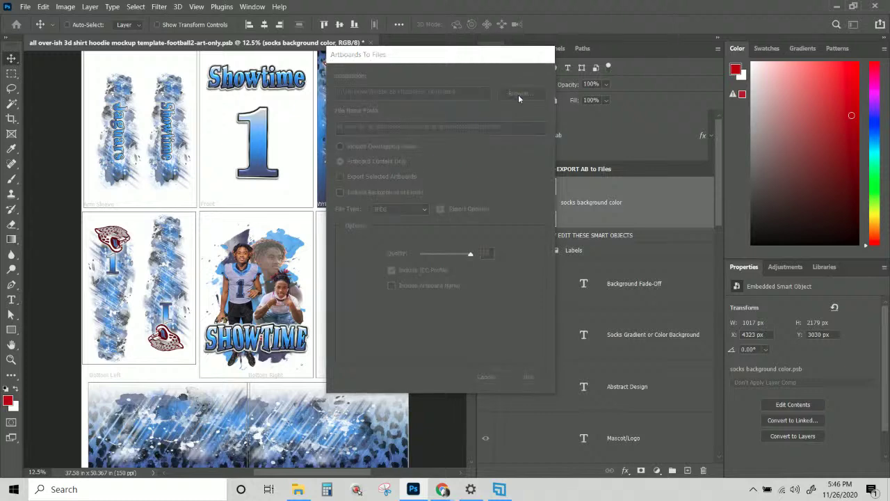
{"action": "left_click", "coordinate": [404, 211]}
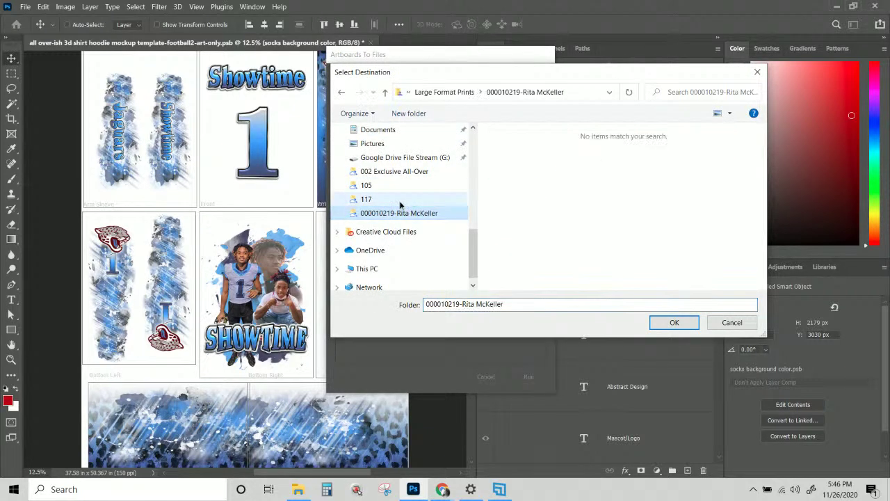
{"action": "left_click", "coordinate": [399, 200]}
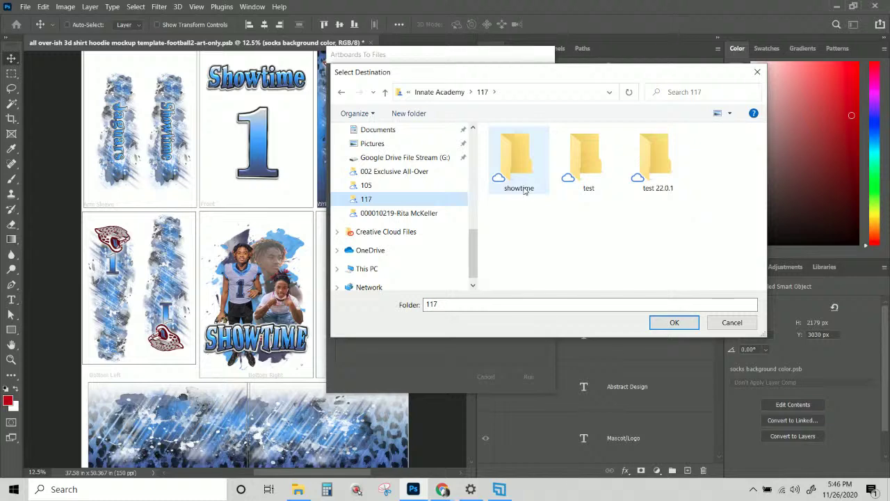
Create a folder named "showtime 2" inside 117 and choose it as the export destination
{"action": "right_click", "coordinate": [520, 227]}
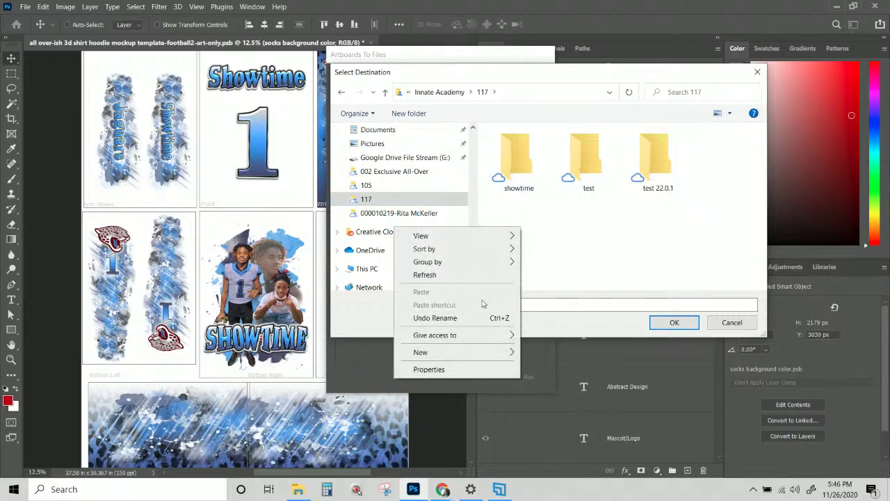
{"action": "mouse_move", "coordinate": [476, 351]}
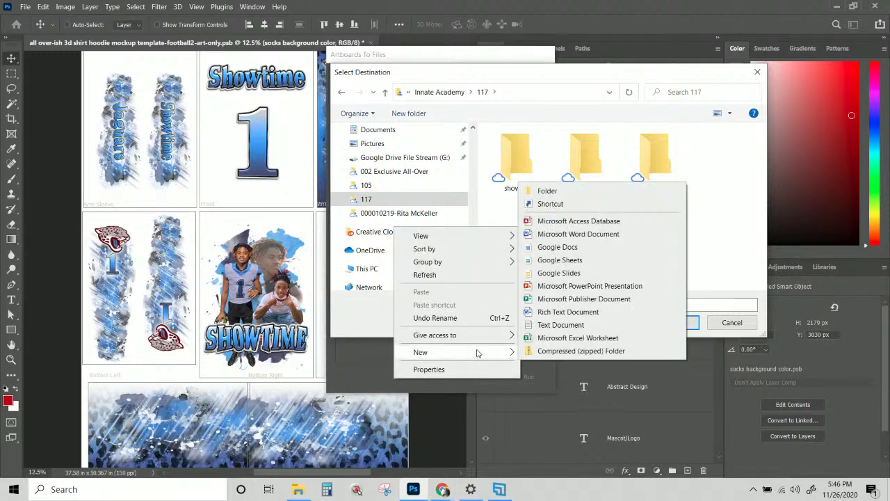
{"action": "left_click", "coordinate": [537, 195]}
{"action": "type", "text": "sh"}
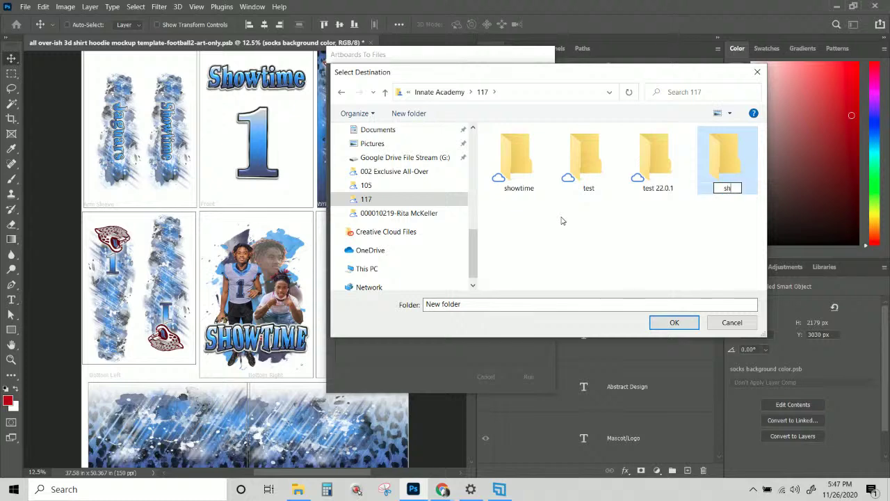
{"action": "type", "text": "owtime 2"}
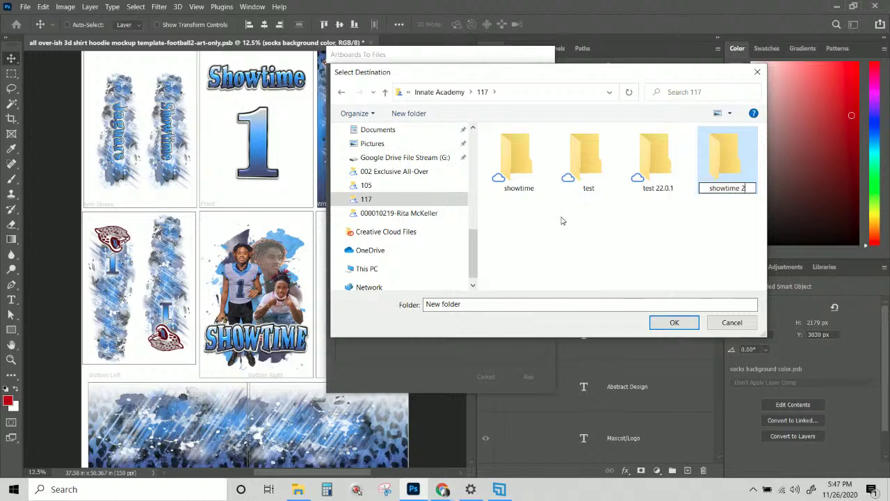
{"action": "key", "text": "Return"}
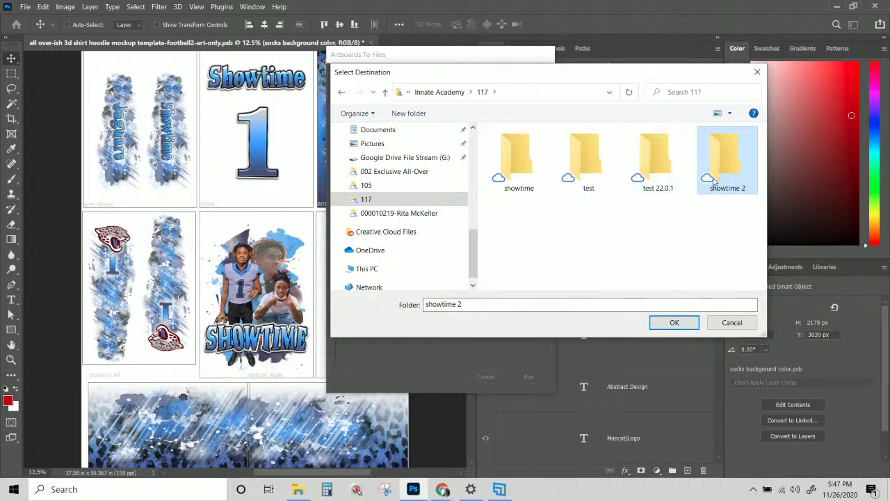
{"action": "left_click", "coordinate": [674, 322]}
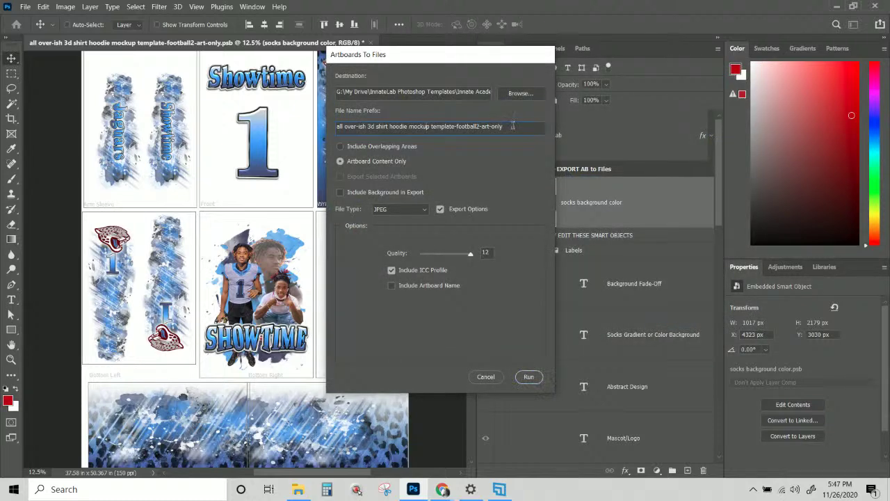
Set the file name prefix to "showtime-" and run the artboard export as JPEG at quality 12 with artboard content only
{"action": "triple_click", "coordinate": [511, 126]}
{"action": "type", "text": "showtime-"}
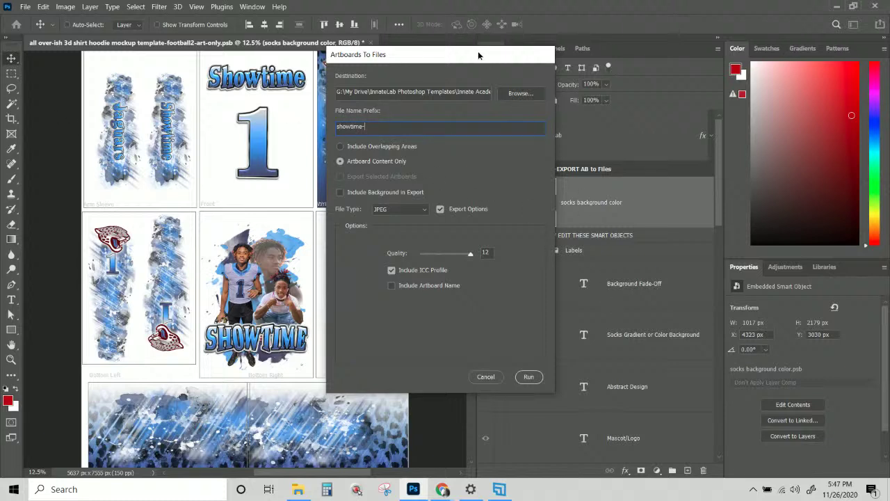
{"action": "left_click_drag", "start_coordinate": [477, 51], "coordinate": [368, 49]}
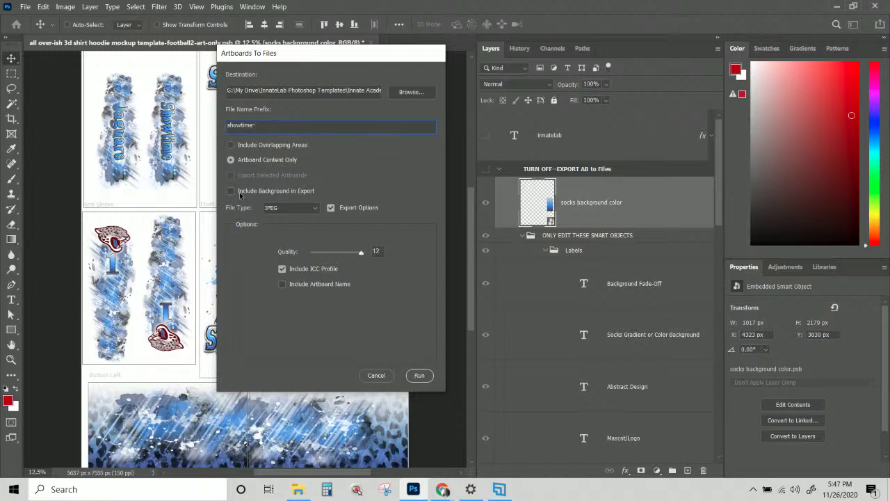
{"action": "left_click", "coordinate": [300, 215]}
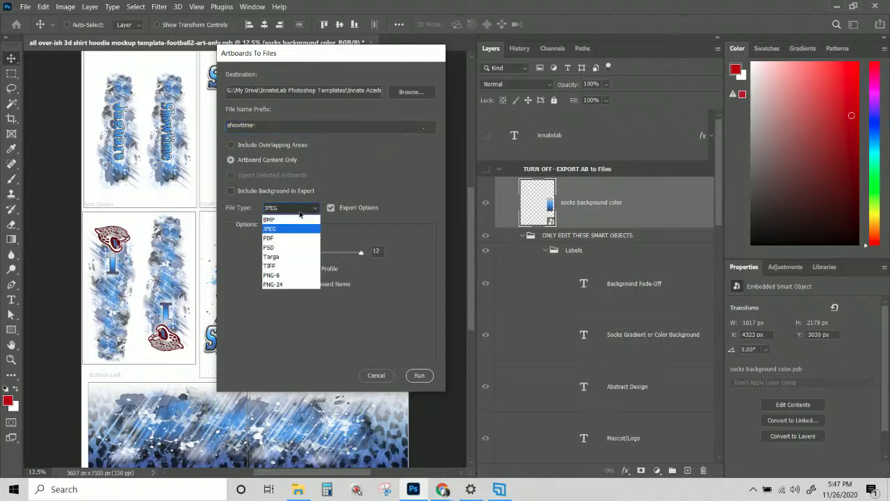
{"action": "left_click", "coordinate": [301, 216]}
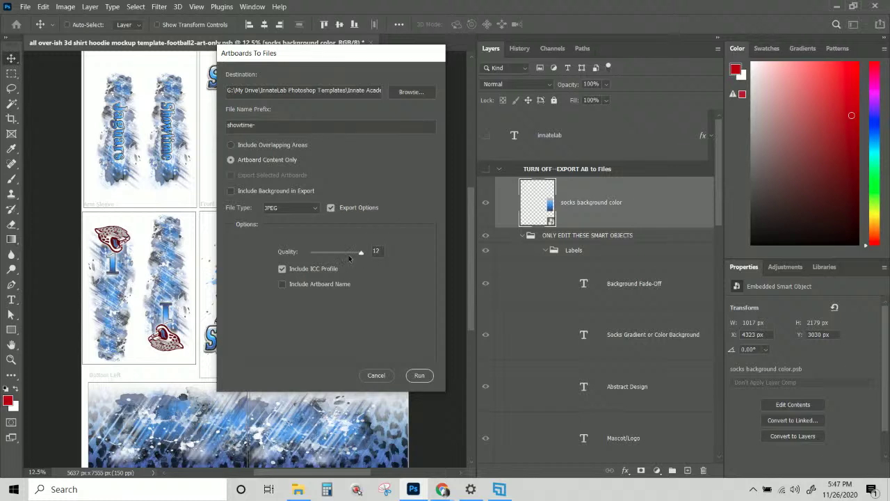
{"action": "mouse_move", "coordinate": [349, 258]}
{"action": "left_mouse_down"}
{"action": "mouse_move", "coordinate": [284, 257]}
{"action": "mouse_move", "coordinate": [361, 253]}
{"action": "left_mouse_up"}
{"action": "left_click_drag", "start_coordinate": [328, 56], "coordinate": [553, 64]}
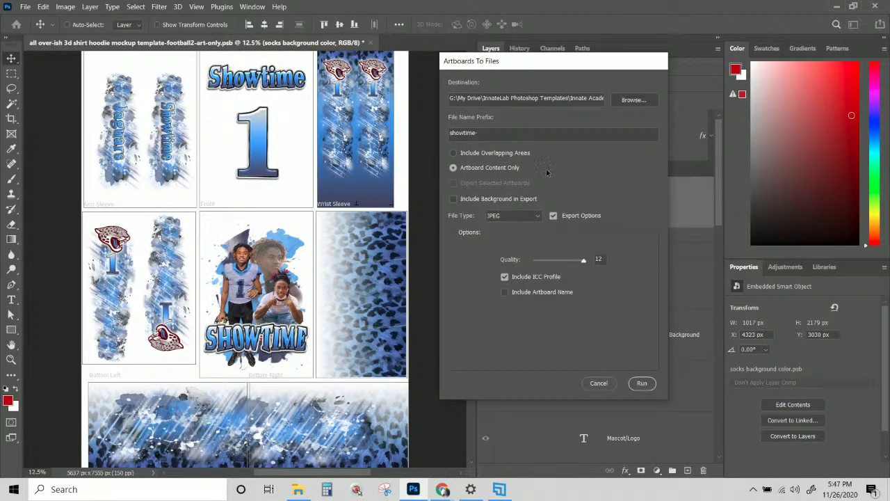
{"action": "left_click", "coordinate": [640, 382]}
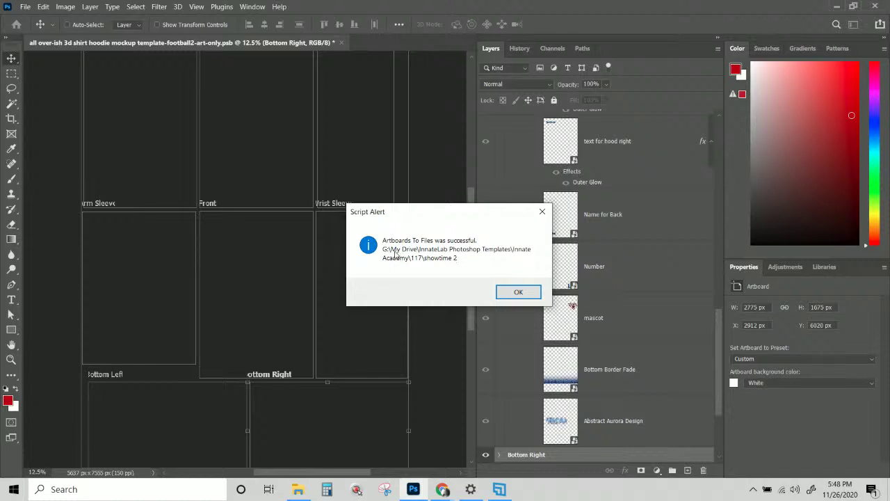
Close the export confirmation, open the "showtime 2" folder inside 117 in File Explorer, and show its files as extra large icons
{"action": "left_click", "coordinate": [518, 292]}
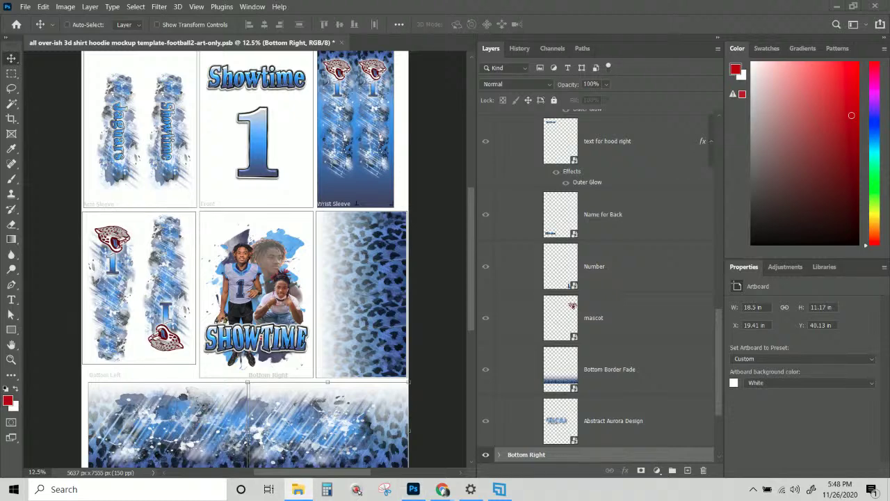
{"action": "left_click", "coordinate": [297, 489]}
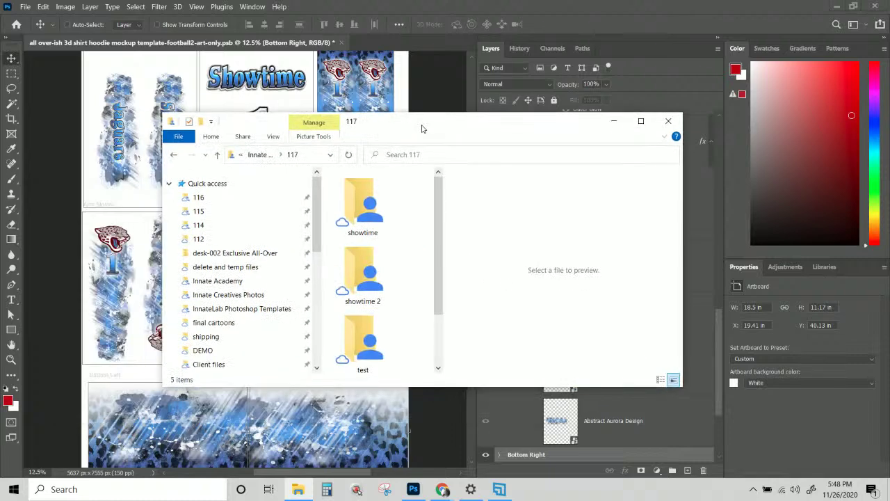
{"action": "double_click", "coordinate": [423, 126]}
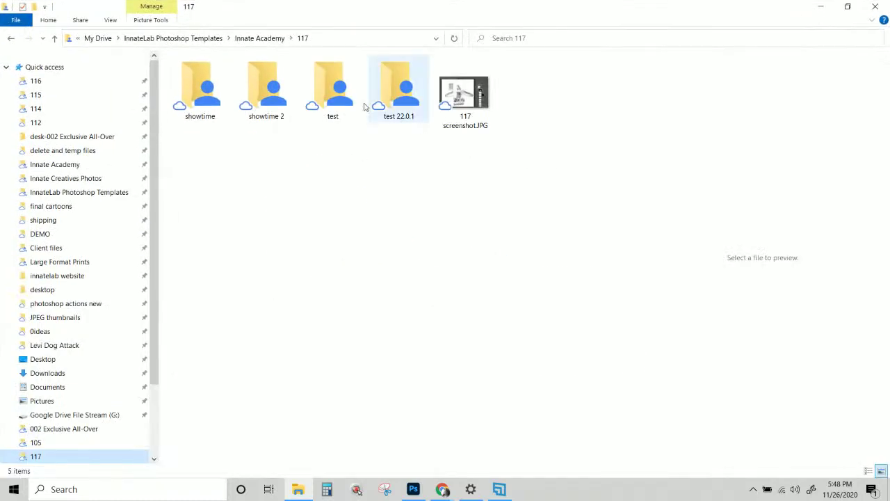
{"action": "left_click", "coordinate": [263, 96]}
{"action": "double_click", "coordinate": [262, 96]}
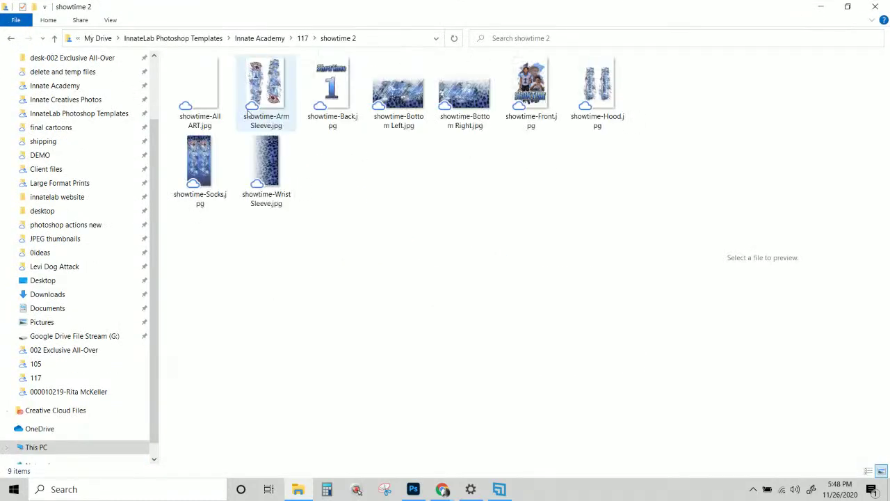
{"action": "right_click", "coordinate": [431, 287]}
{"action": "mouse_move", "coordinate": [421, 294]}
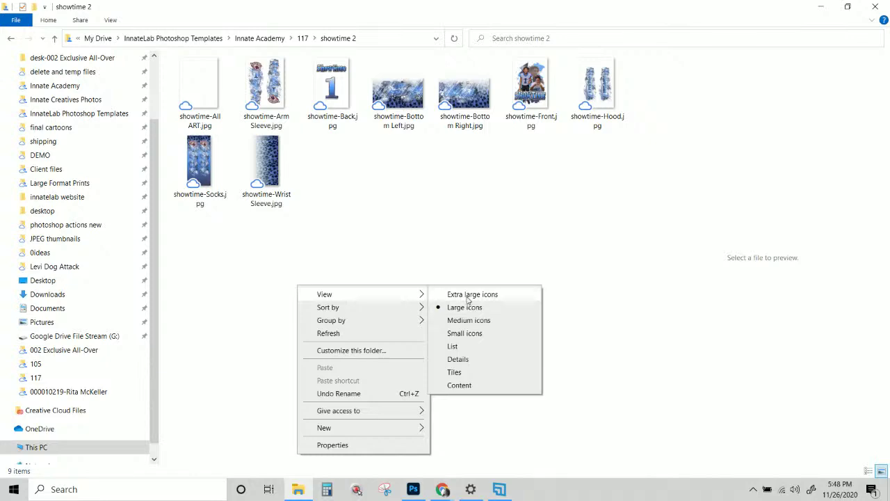
{"action": "left_click", "coordinate": [464, 295]}
Preview the exported arm sleeve, back, front, bottom right, bottom left, hood, socks and wrist sleeve JPEGs one by one
{"action": "left_click", "coordinate": [384, 143]}
{"action": "left_click", "coordinate": [562, 153]}
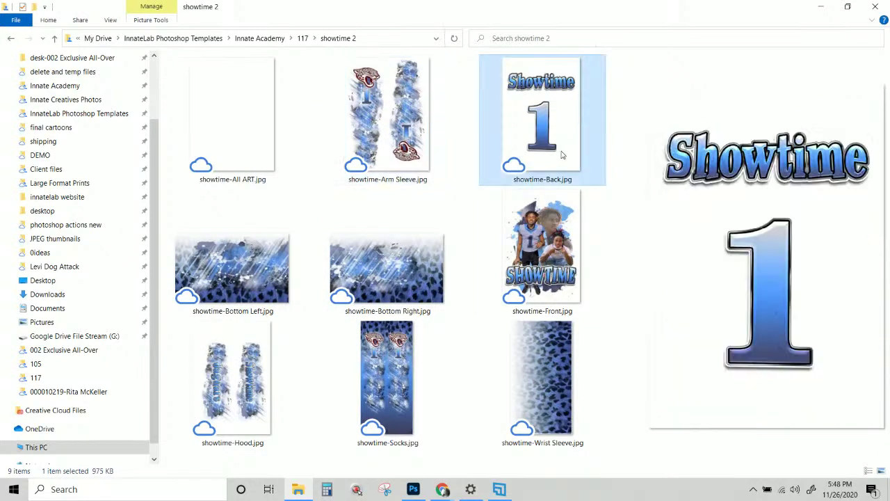
{"action": "left_click", "coordinate": [546, 240]}
{"action": "left_click", "coordinate": [421, 256]}
{"action": "left_click", "coordinate": [233, 271]}
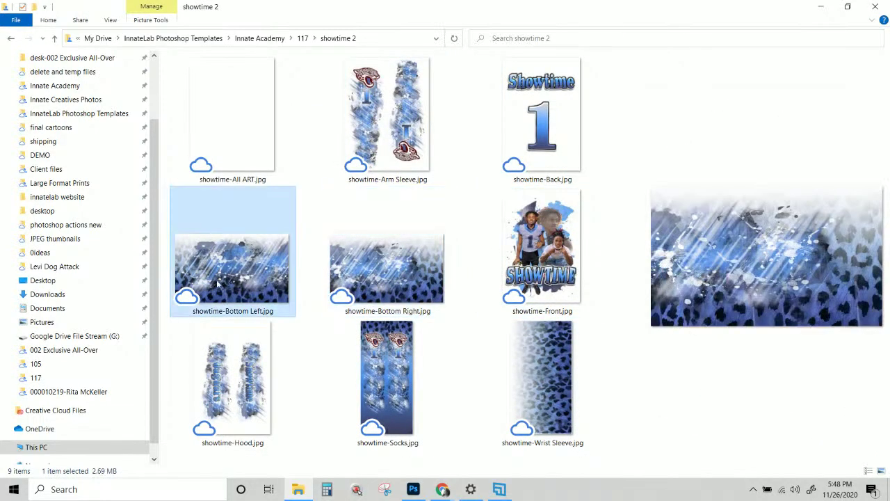
{"action": "left_click", "coordinate": [237, 330]}
{"action": "left_click", "coordinate": [352, 398]}
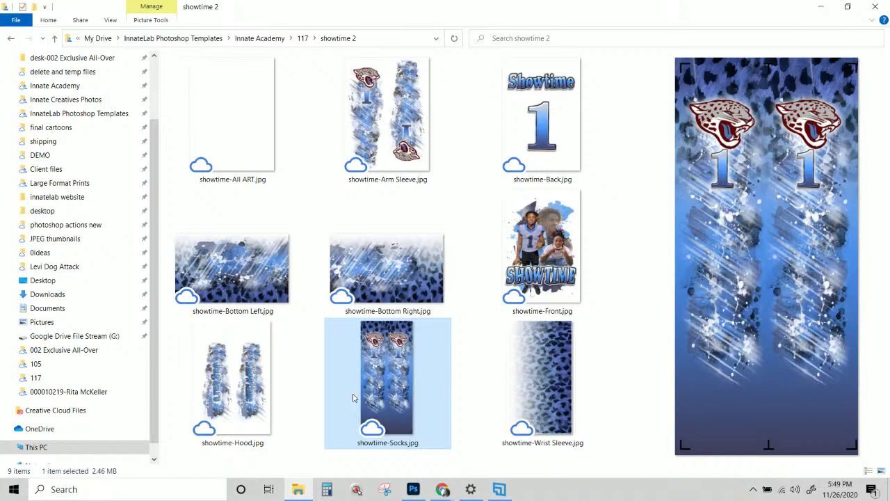
{"action": "left_click", "coordinate": [542, 395]}
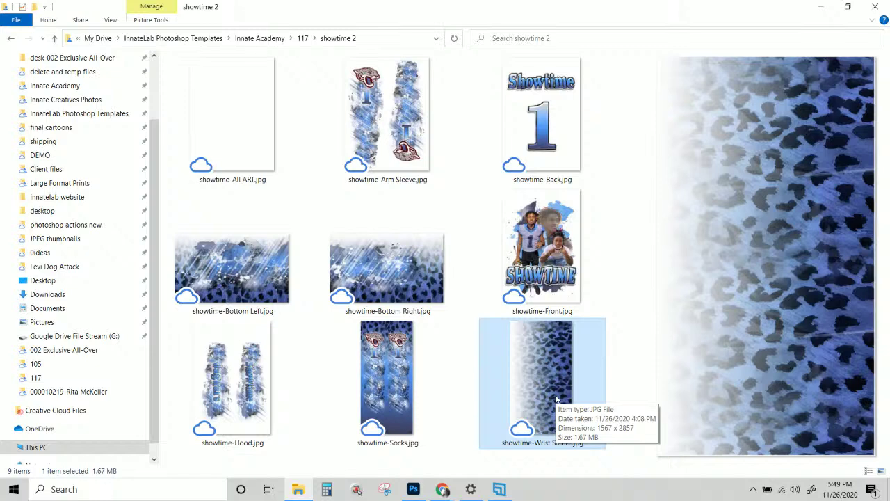
Check the socks, arm sleeve, back, front, both bottom pieces, hood and wrist sleeve exports once more, and close the folder window
{"action": "left_click", "coordinate": [389, 379]}
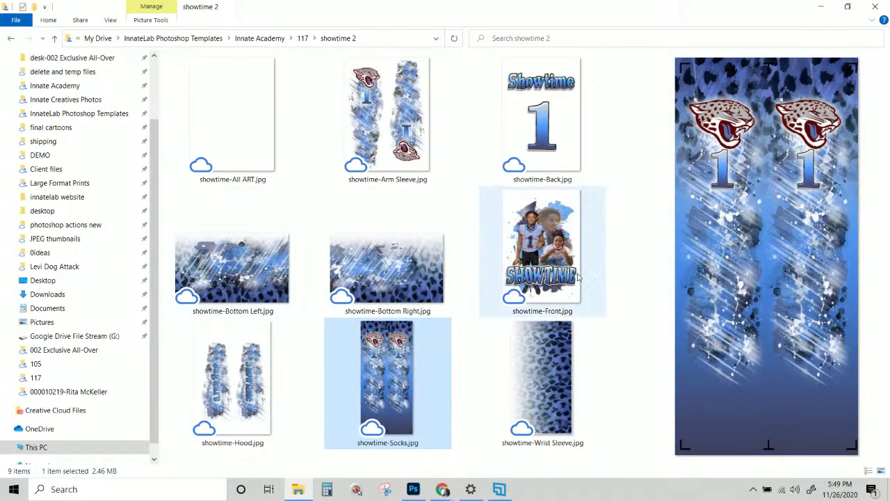
{"action": "left_click", "coordinate": [403, 97]}
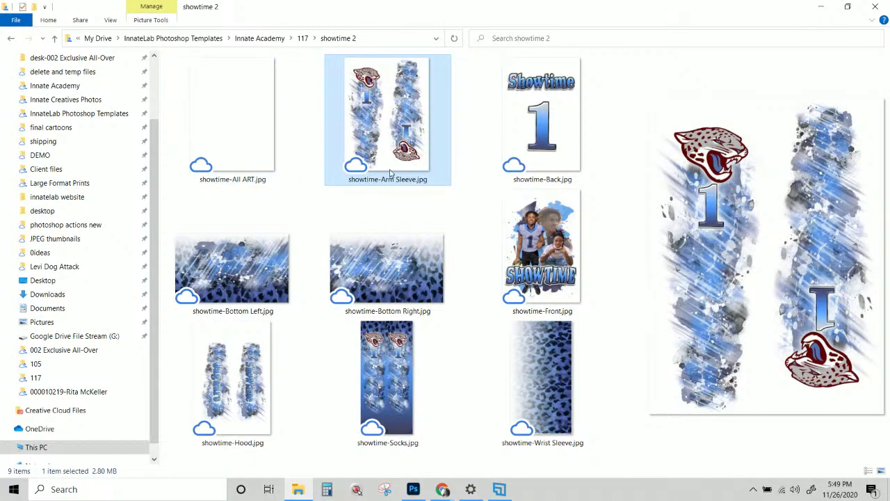
{"action": "left_click", "coordinate": [552, 144]}
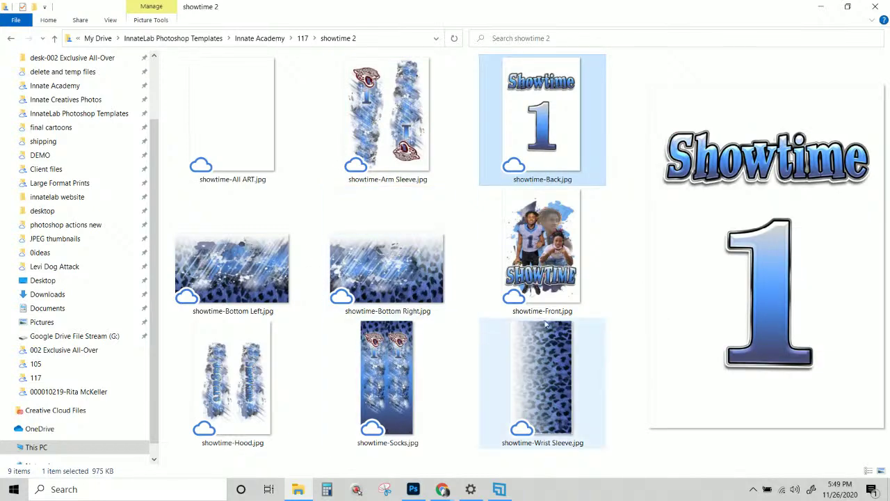
{"action": "left_click", "coordinate": [543, 220]}
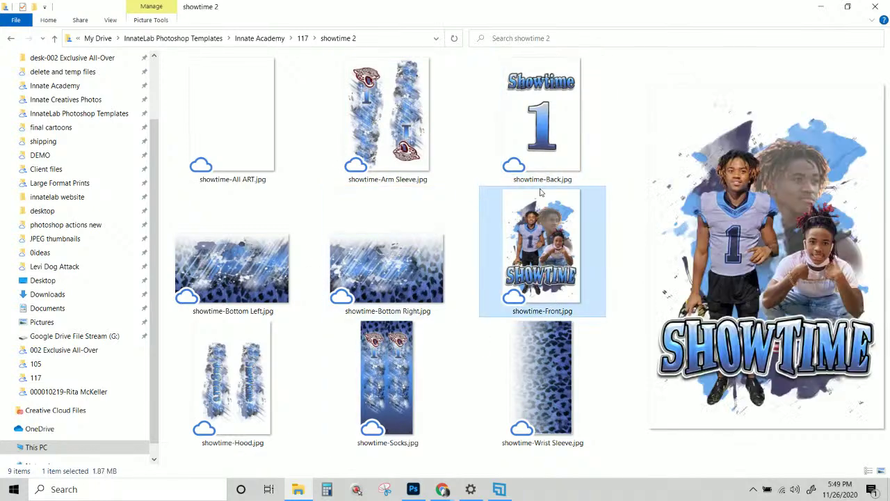
{"action": "left_click", "coordinate": [263, 281]}
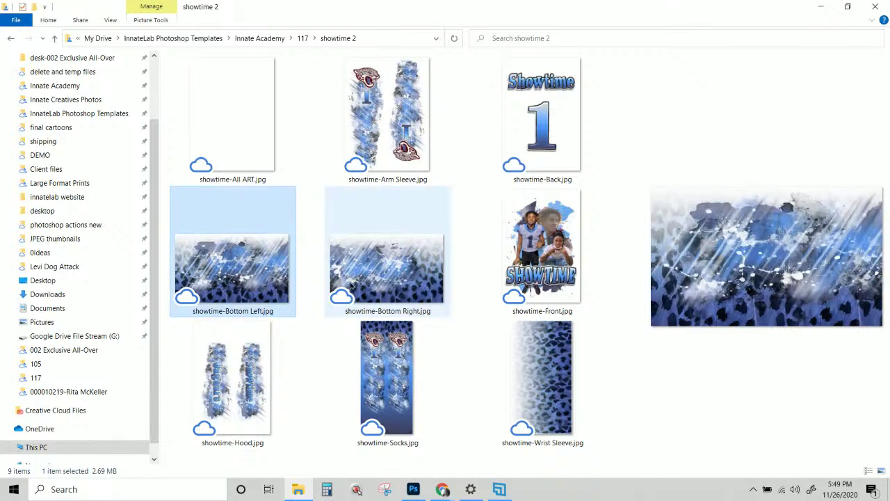
{"action": "left_click", "coordinate": [343, 291]}
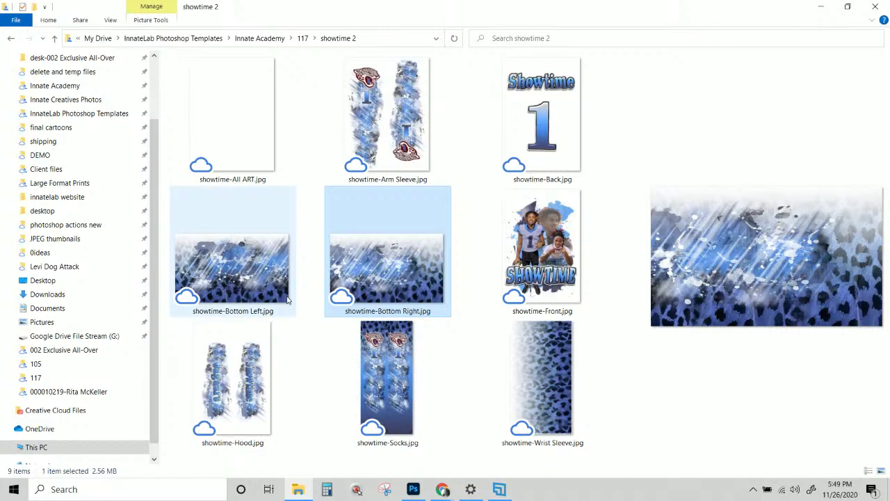
{"action": "key", "text": "Left"}
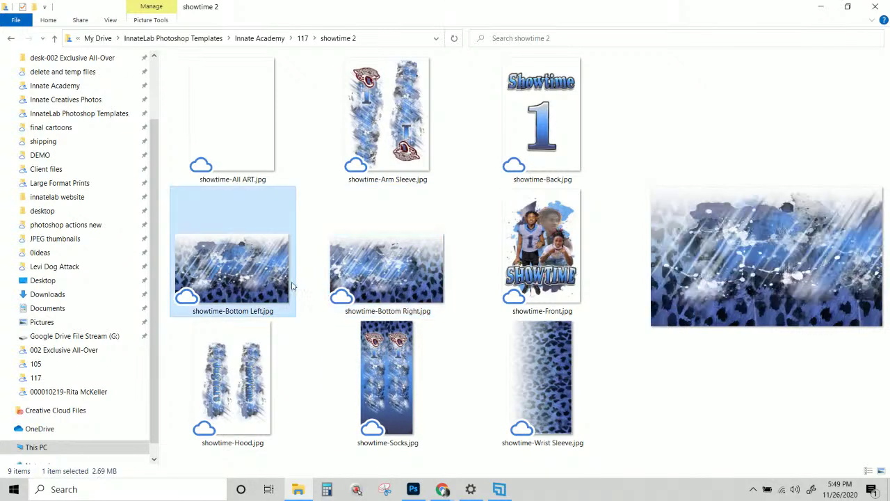
{"action": "left_click", "coordinate": [250, 407]}
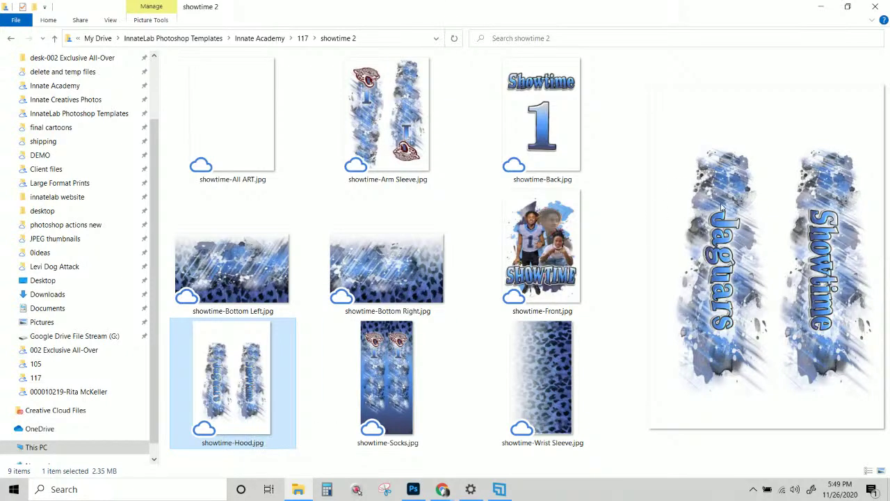
{"action": "key", "text": "Right"}
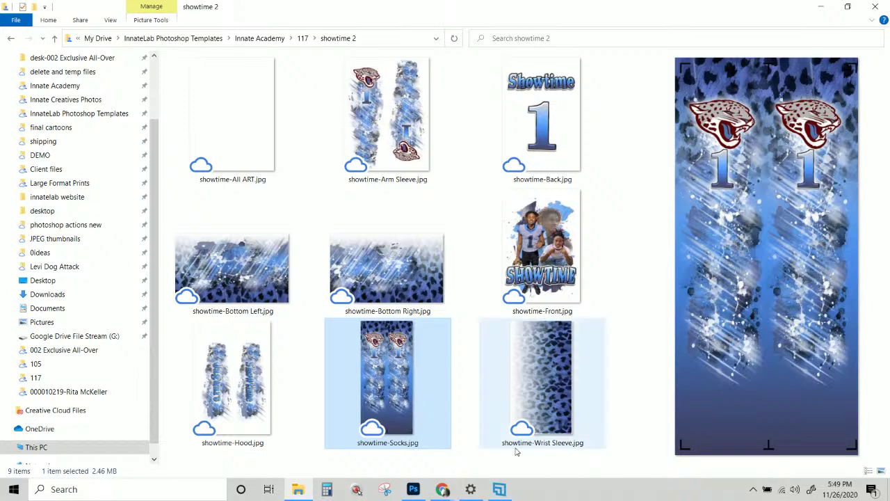
{"action": "left_click", "coordinate": [536, 386]}
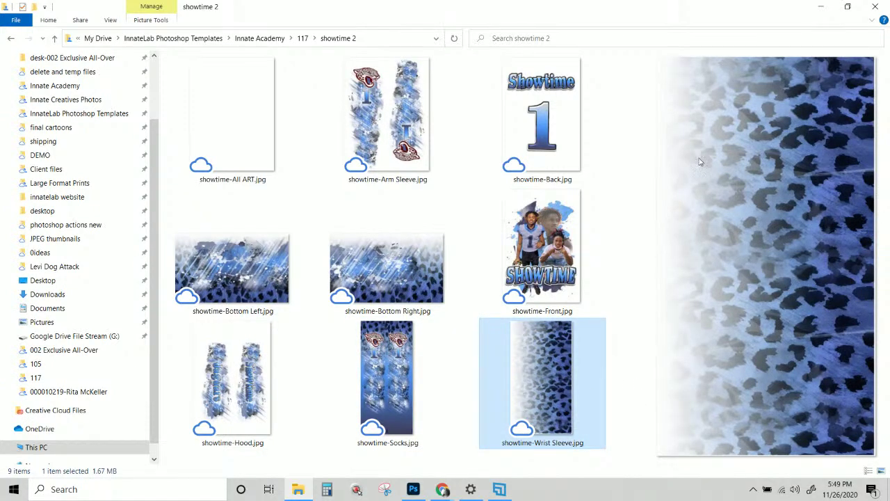
{"action": "mouse_move", "coordinate": [520, 326]}
{"action": "left_click", "coordinate": [877, 8]}
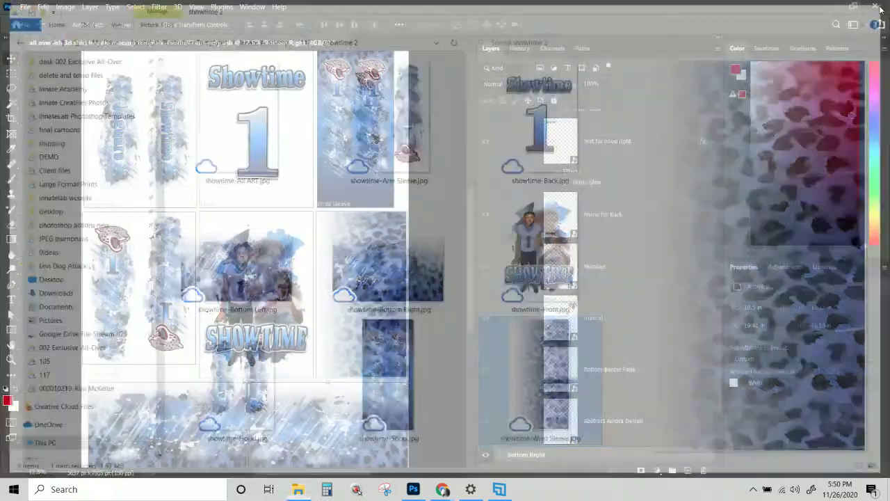
Collapse the "ONLY EDIT THESE SMART OBJECTS" layer group in the template and look over the artboards
{"action": "scroll", "coordinate": [599, 284], "scroll_direction": "up", "scroll_amount": 10}
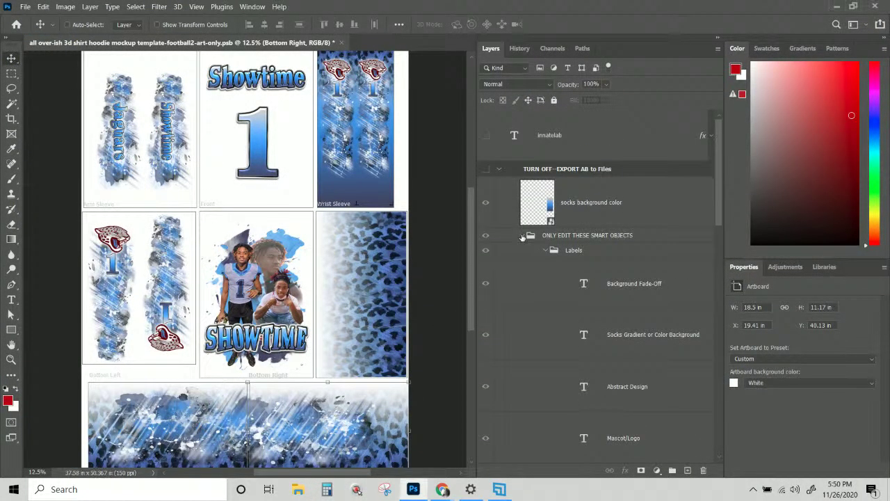
{"action": "left_click", "coordinate": [524, 237]}
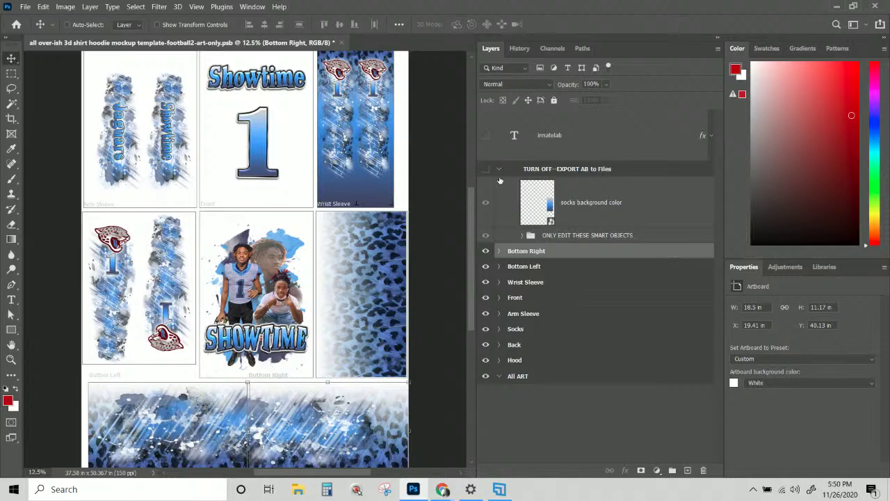
{"action": "scroll", "coordinate": [368, 243], "scroll_direction": "up", "scroll_amount": 2}
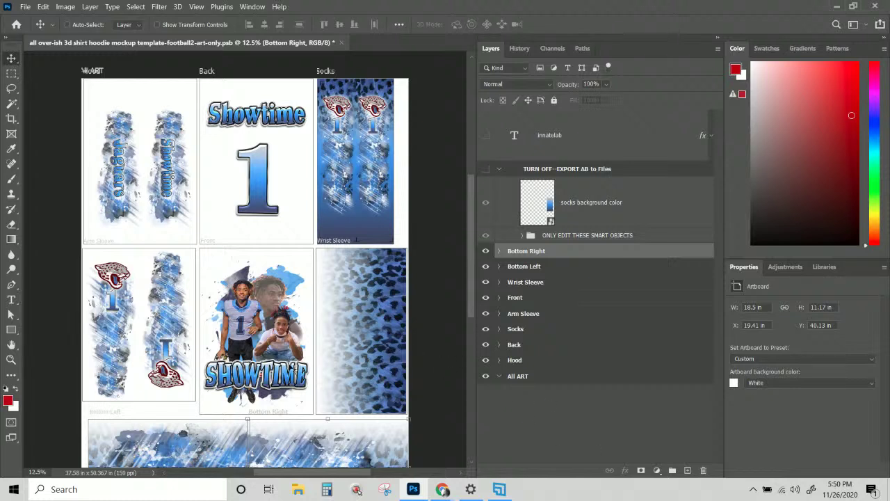
{"action": "scroll", "coordinate": [293, 367], "scroll_direction": "down", "scroll_amount": 2}
{"action": "scroll", "coordinate": [293, 365], "scroll_direction": "down", "scroll_amount": 2}
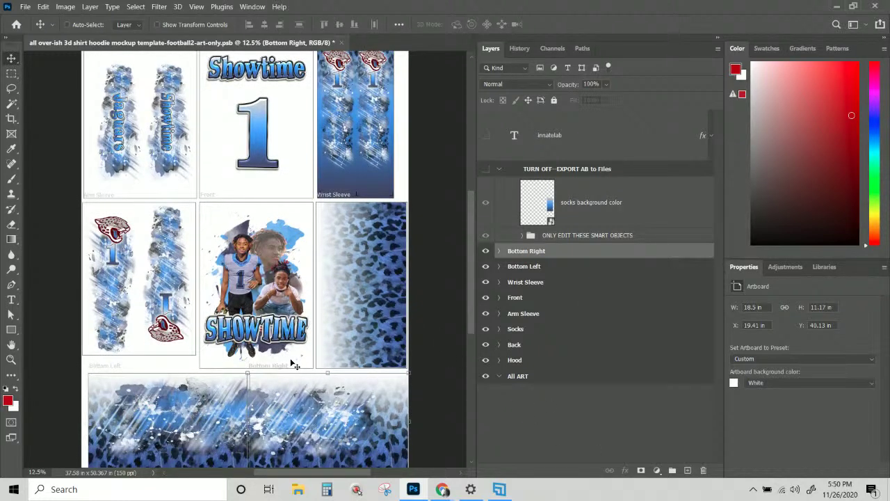